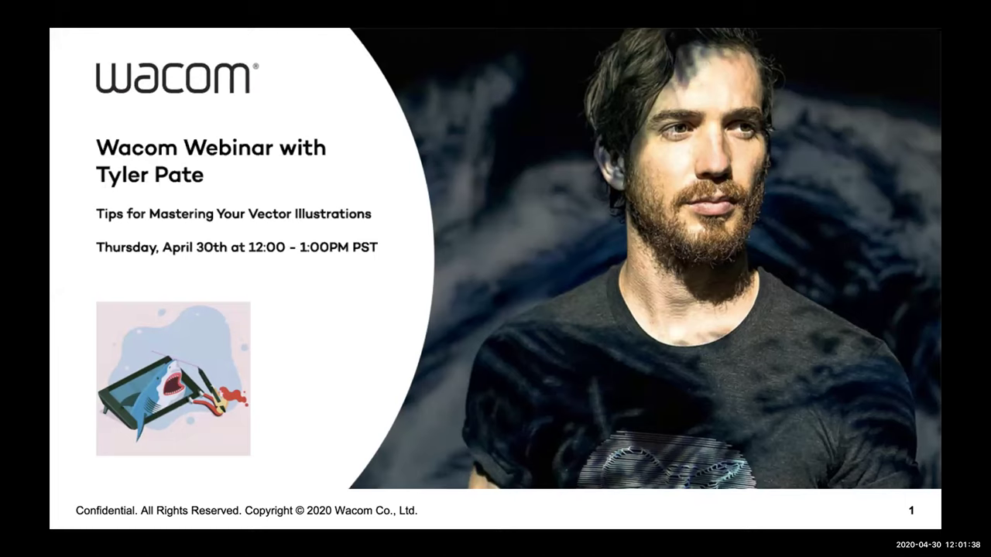
pyautogui.click(238, 282)
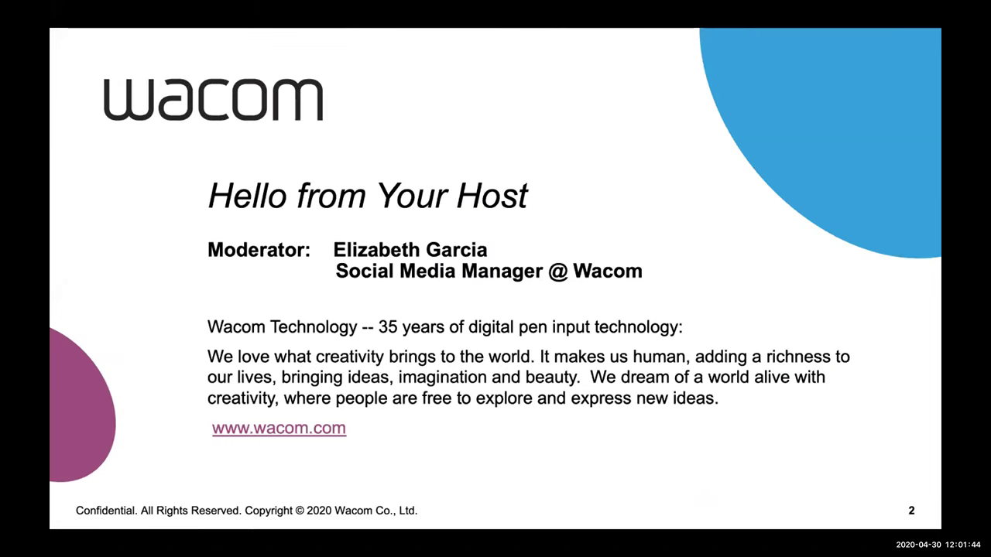
pyautogui.press('Right')
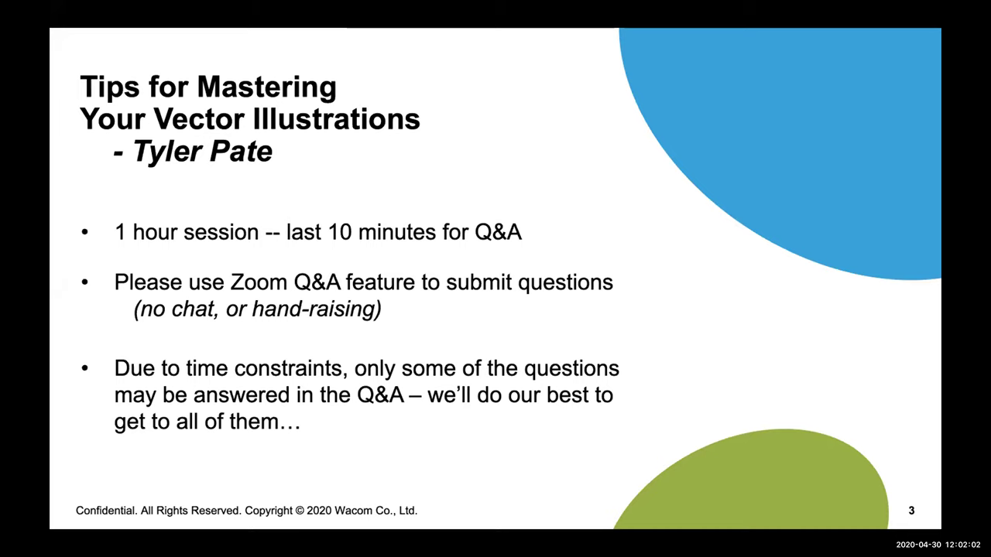
pyautogui.press('Right')
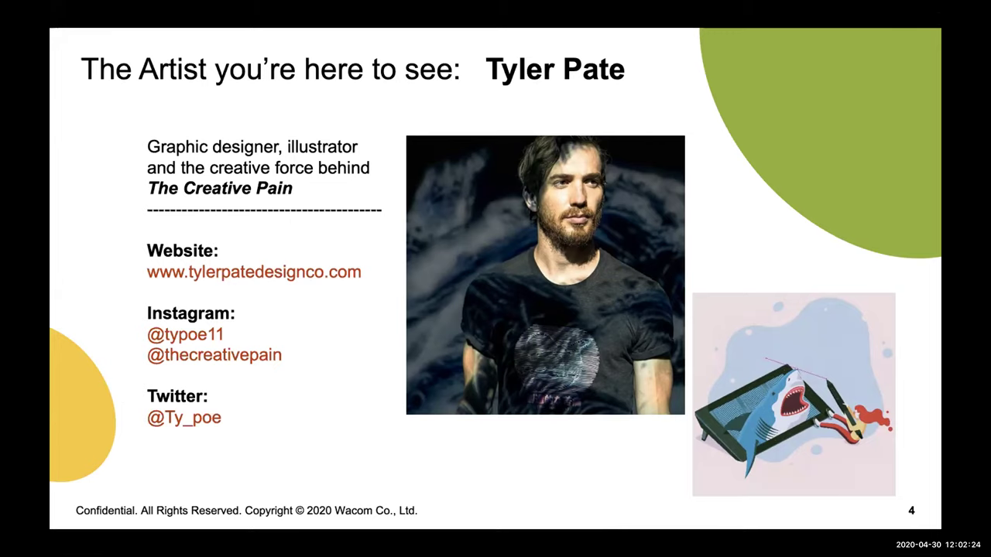
pyautogui.press('Right')
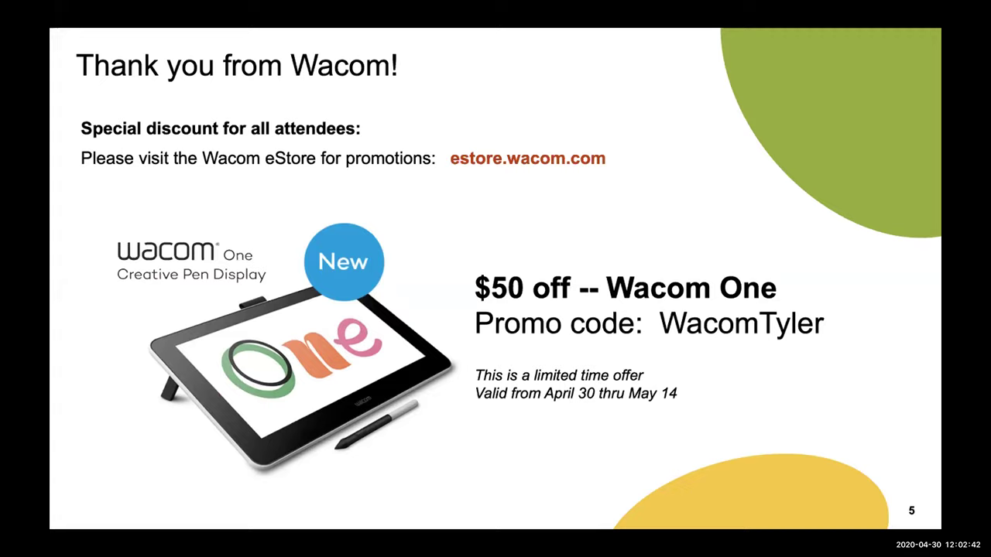
pyautogui.press('Right')
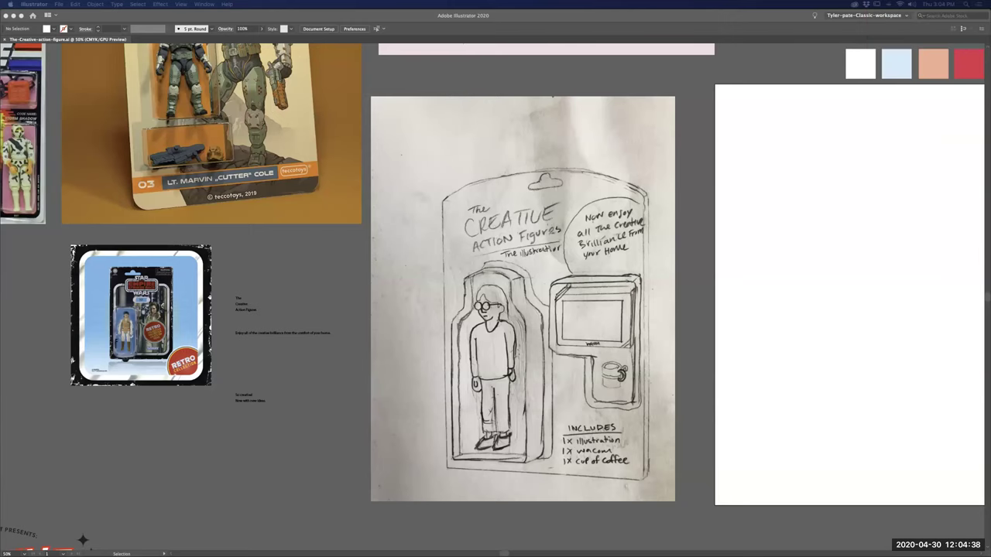
# - Survey the whole project layout, including the reference images, pencil sketches, colour swatches, lettering drafts and blank artboard
pyautogui.click(627, 126)
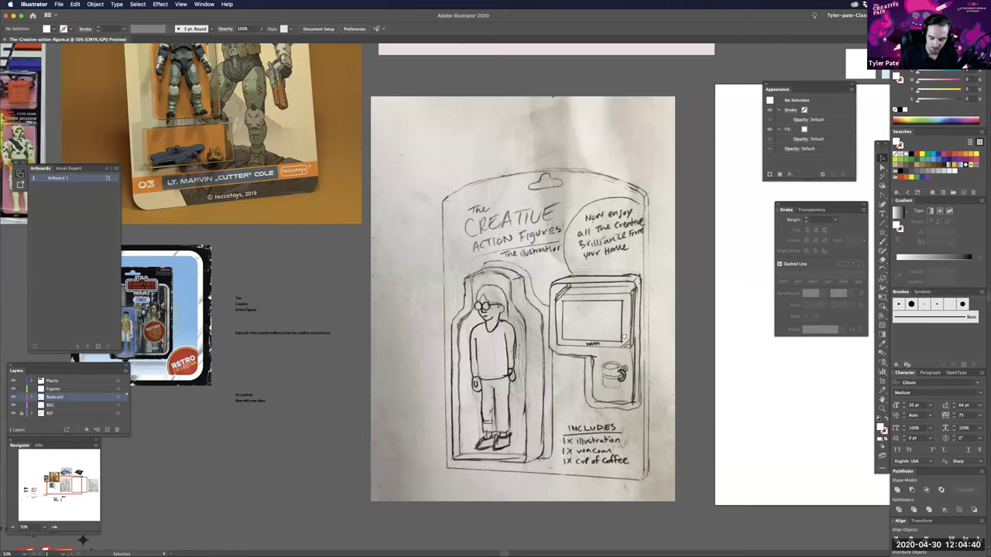
pyautogui.hscroll(5, 371, 472)
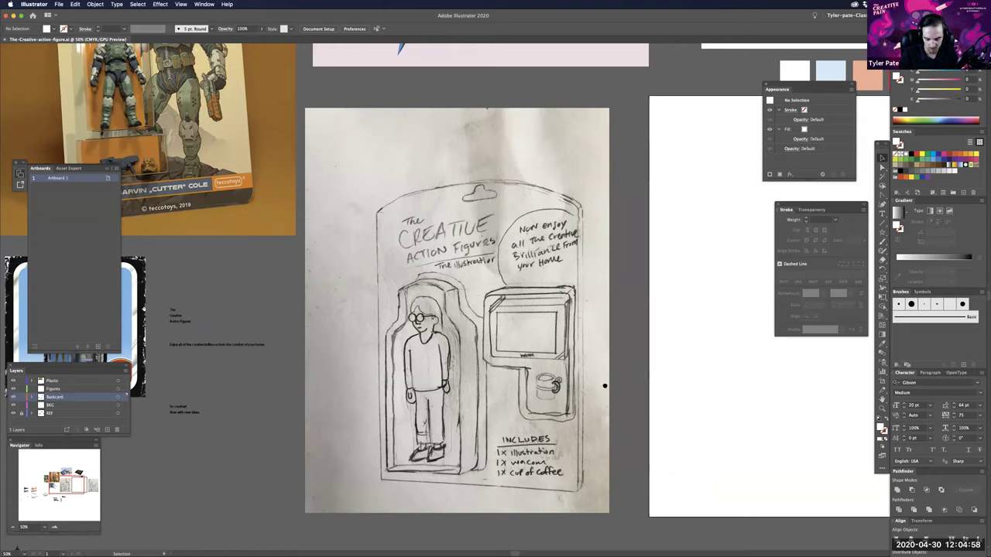
pyautogui.press('super+minus')
pyautogui.press('super+minus')
pyautogui.press('super+minus')
pyautogui.press('super+minus')
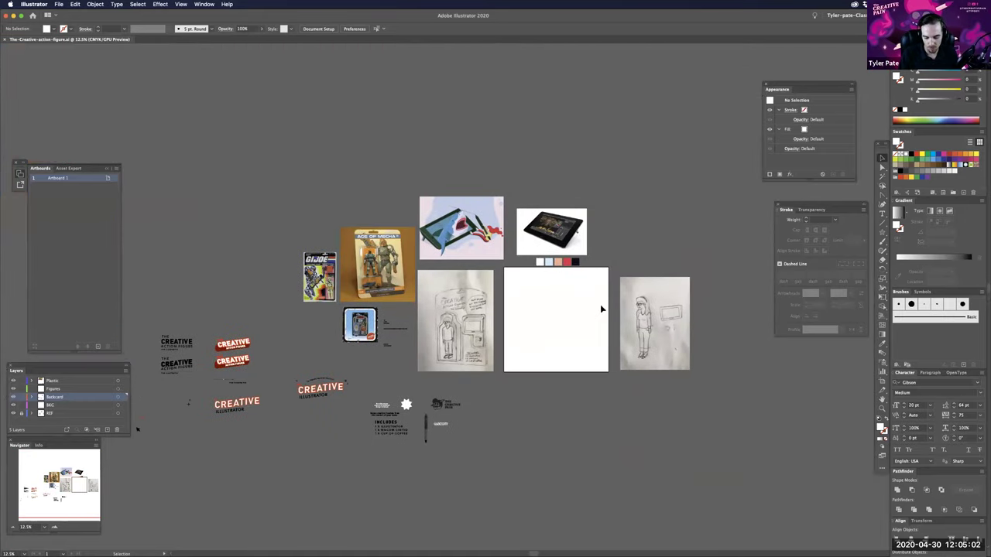
pyautogui.hscroll(3, 554, 381)
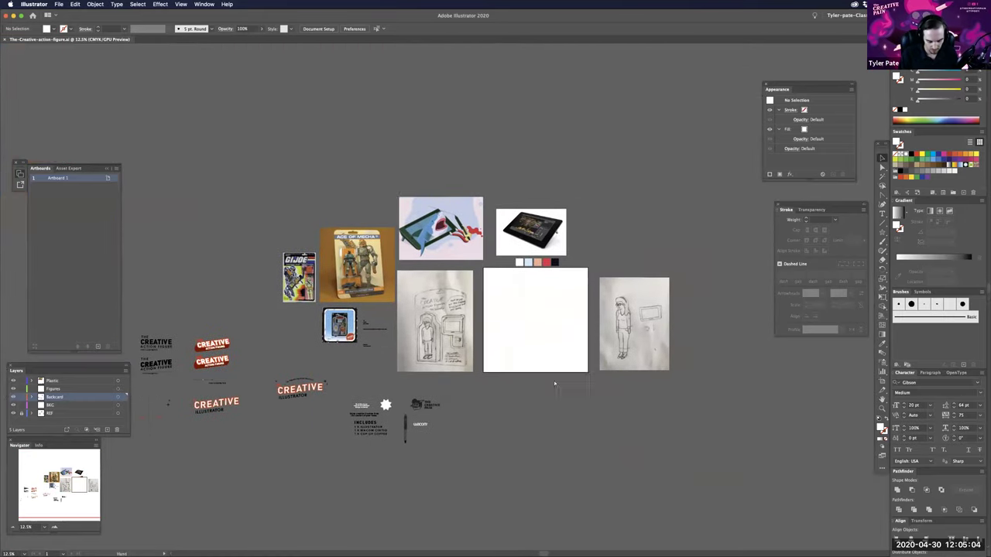
pyautogui.press('super+plus')
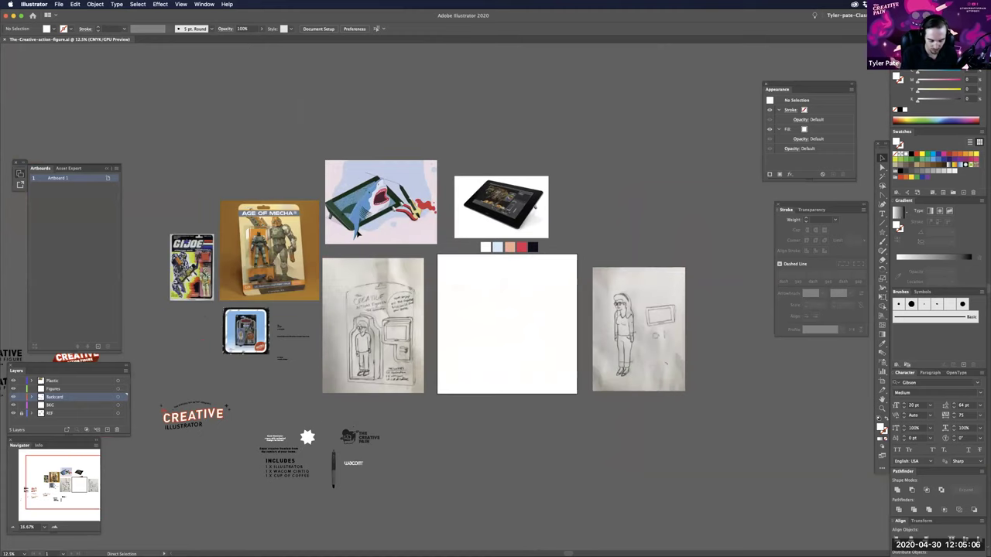
pyautogui.press('super+equal')
pyautogui.press('super+equal')
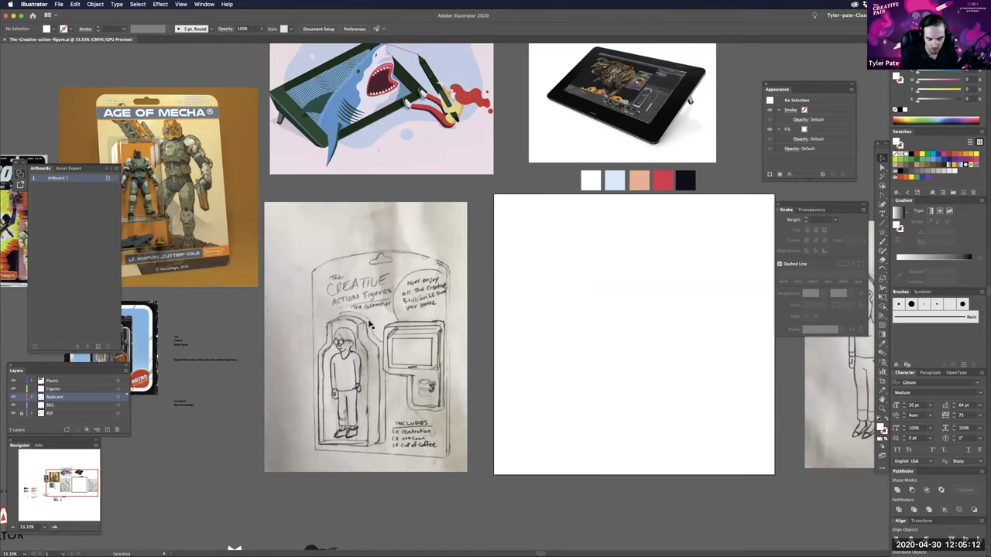
# - Examine the shark illustration and the pen display photo above the artboard as style and colour references
pyautogui.scroll(5, 370, 322)
pyautogui.hscroll(-1, 561, 459)
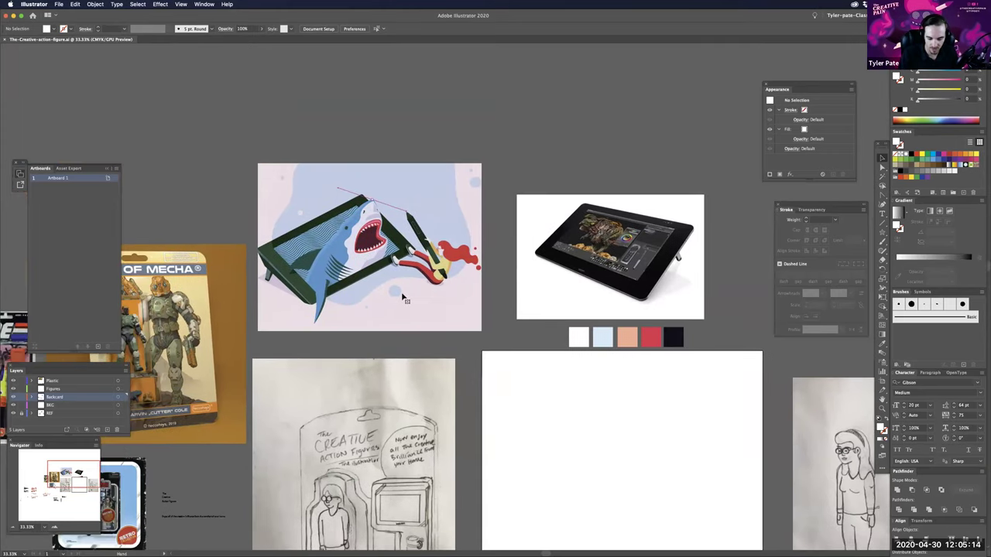
pyautogui.hscroll(-2, 402, 295)
pyautogui.scroll(-1, 401, 295)
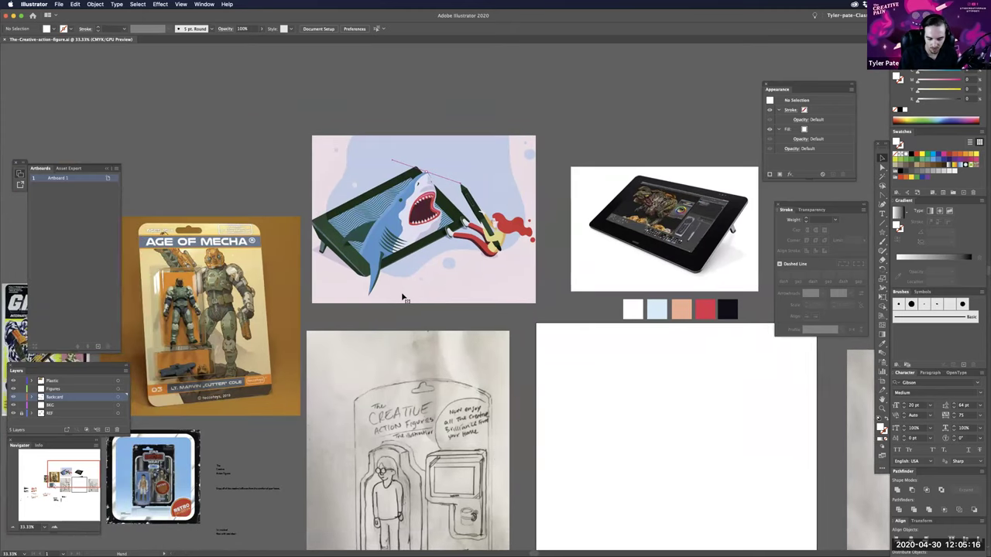
pyautogui.click(402, 298)
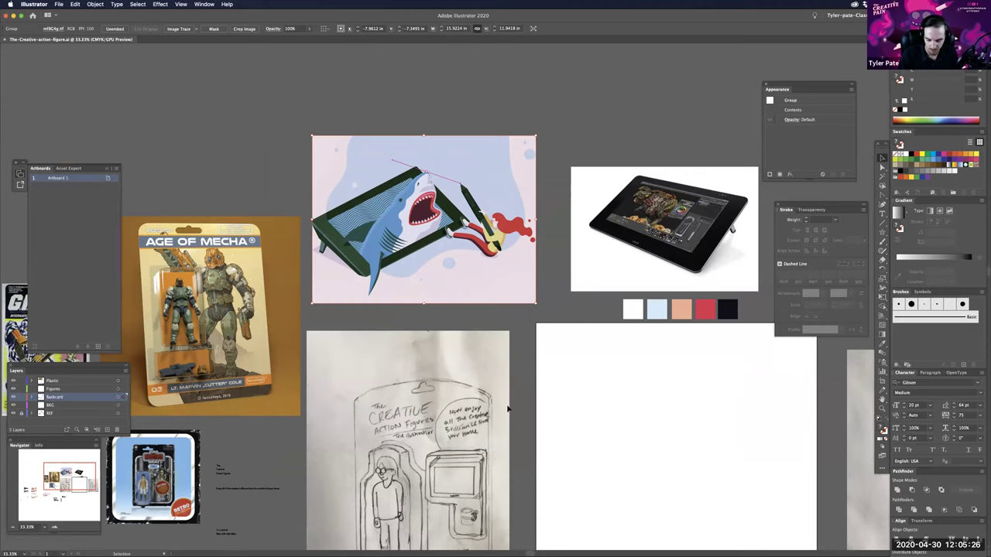
pyautogui.click(623, 293)
pyautogui.moveTo(648, 311); pyautogui.dragTo(577, 295)
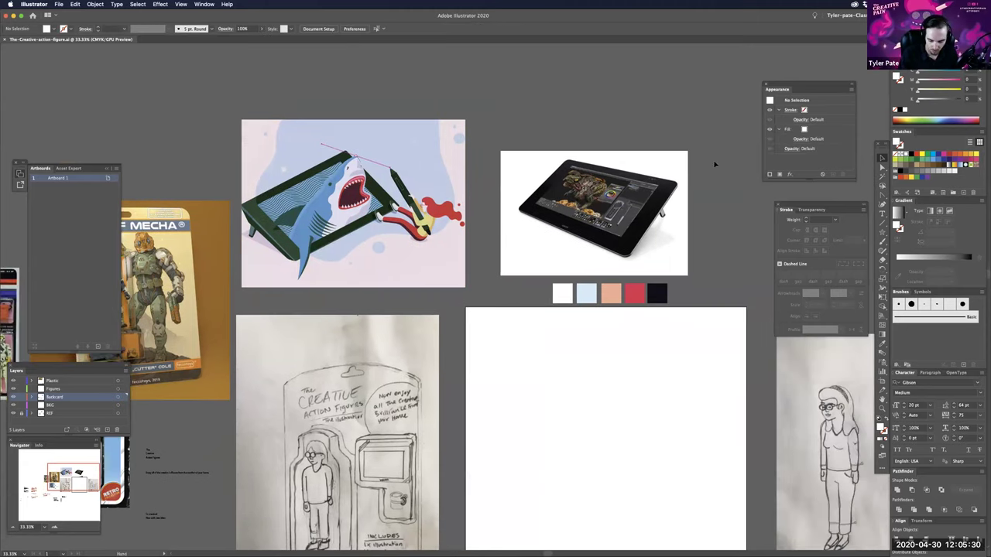
# - Examine the G.I. Joe, Age of Mecha and Star Wars action figure packages as packaging references
pyautogui.hscroll(-3, 485, 312)
pyautogui.scroll(-1, 485, 312)
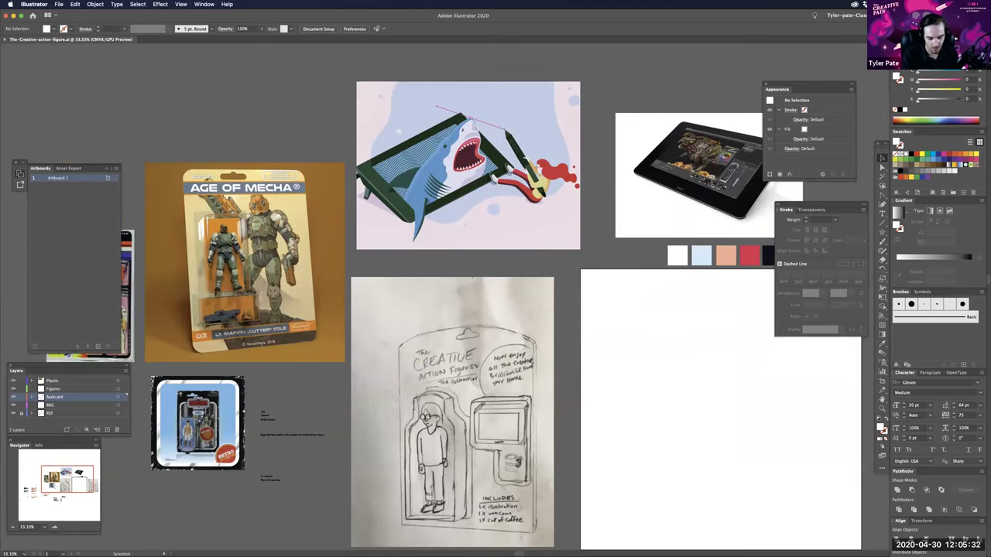
pyautogui.hscroll(-5, 360, 419)
pyautogui.scroll(-1, 360, 419)
pyautogui.hscroll(-2, 480, 450)
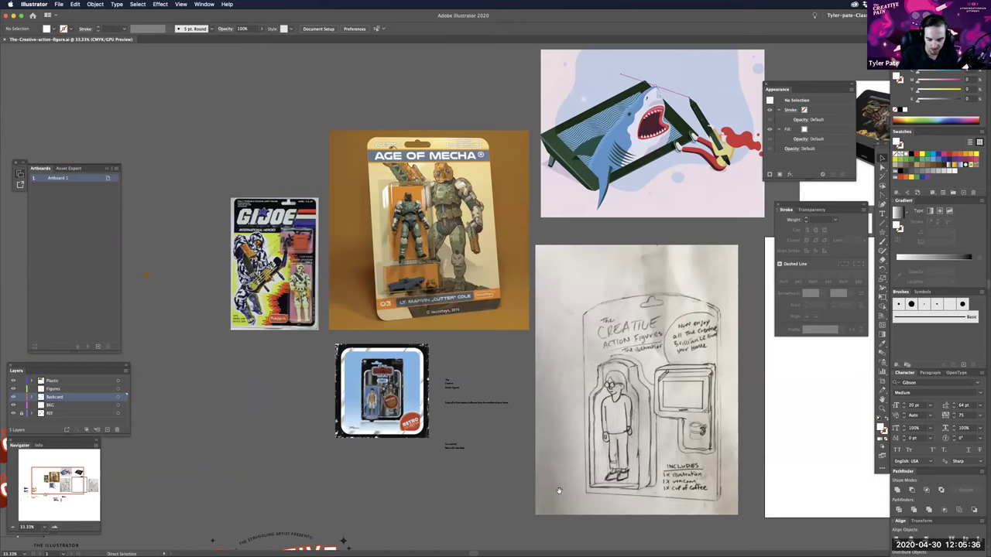
pyautogui.press('super+equal')
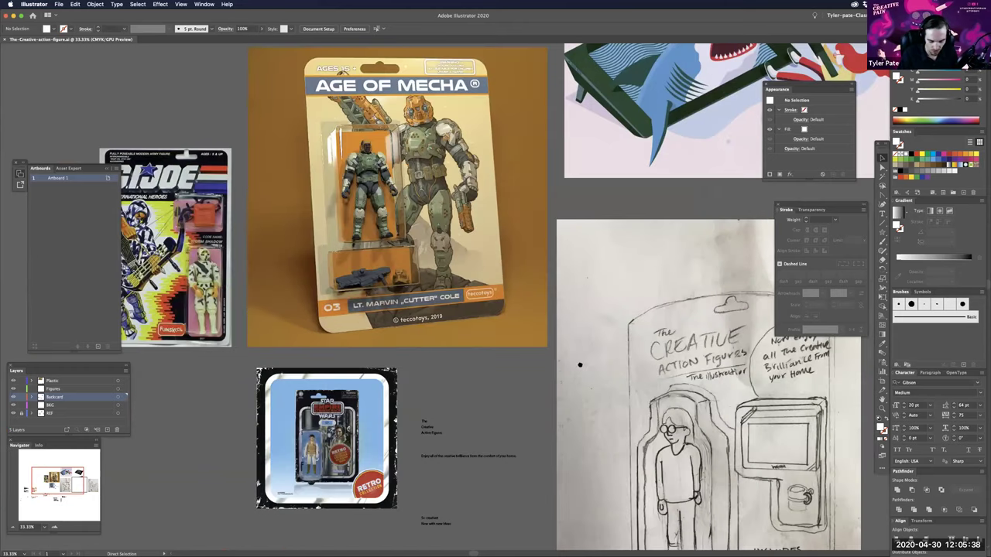
pyautogui.press('super+equal')
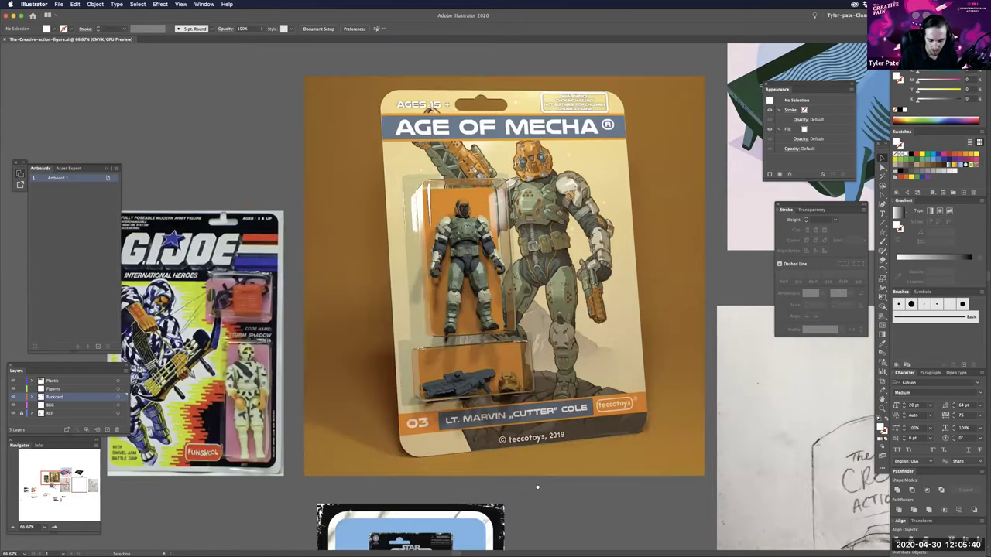
pyautogui.scroll(-5, 521, 468)
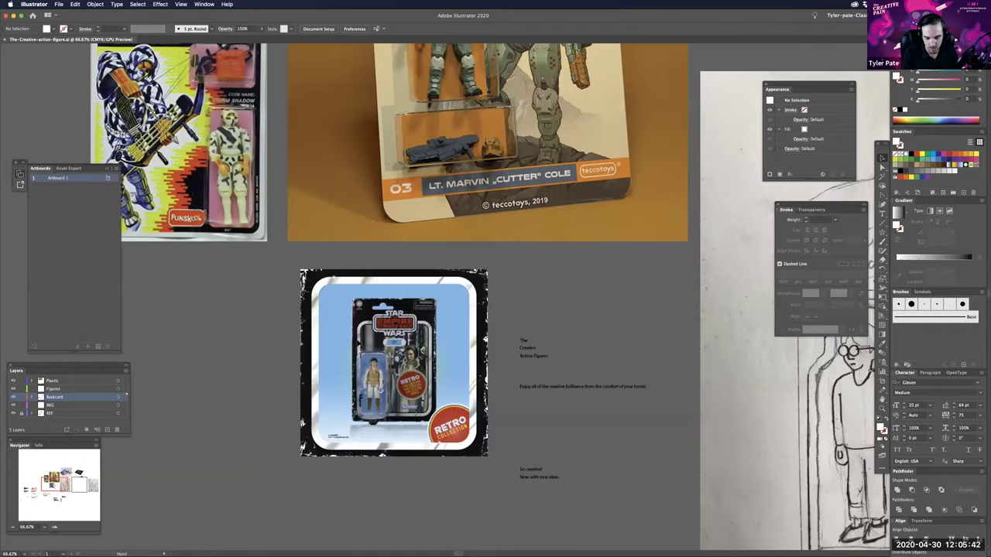
pyautogui.scroll(5, 378, 235)
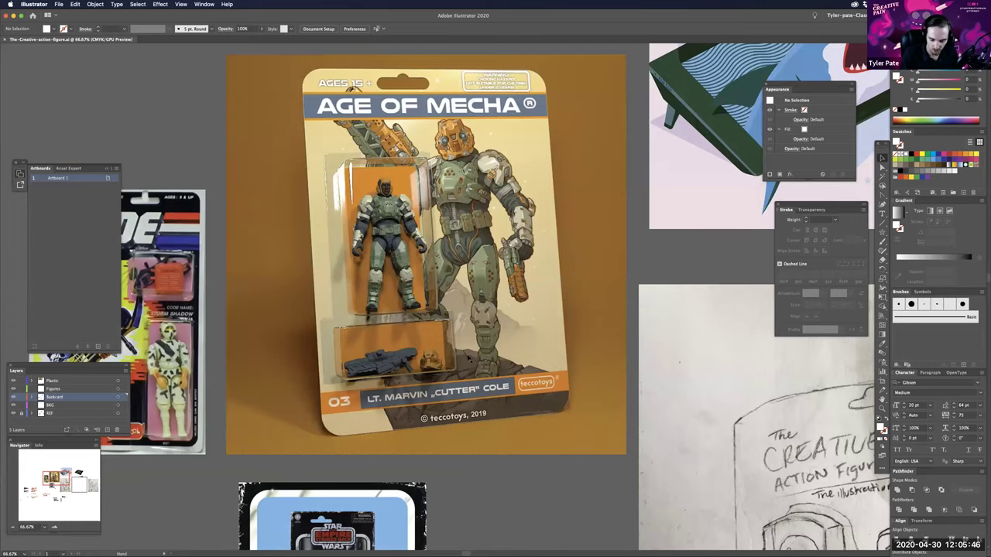
pyautogui.moveTo(375, 235); pyautogui.dragTo(580, 241)
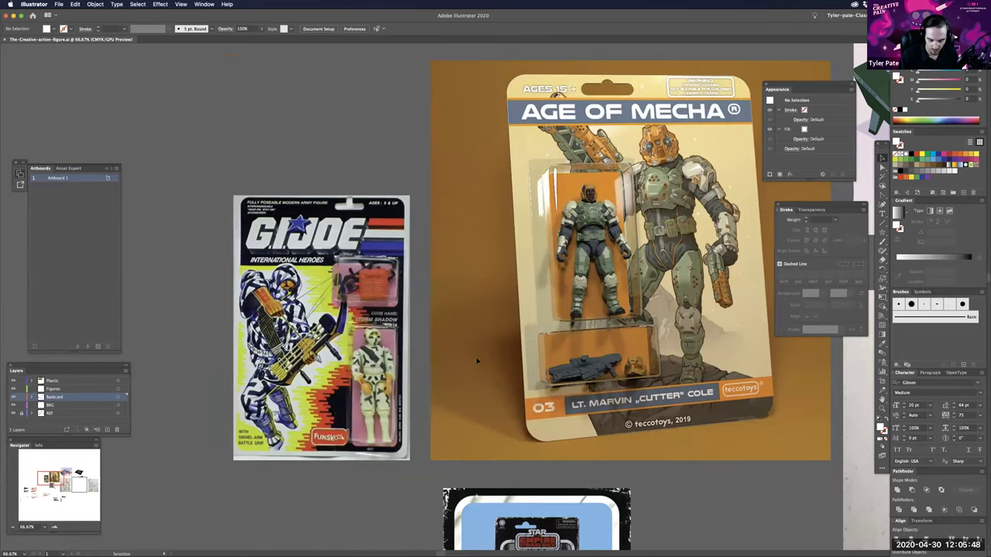
pyautogui.hscroll(3, 531, 343)
pyautogui.scroll(-1, 531, 343)
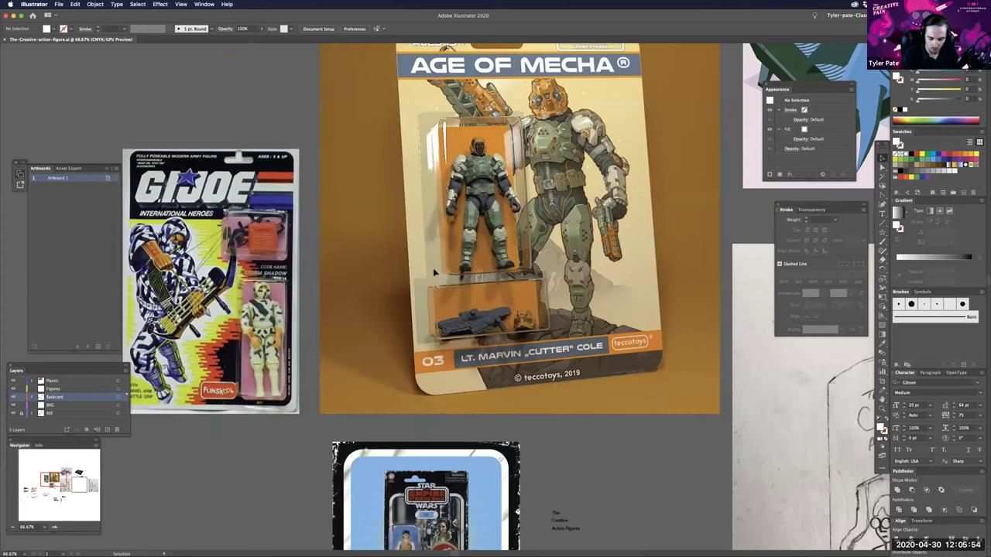
pyautogui.keyDown('super'); pyautogui.doubleClick(503, 421); pyautogui.keyUp('super')
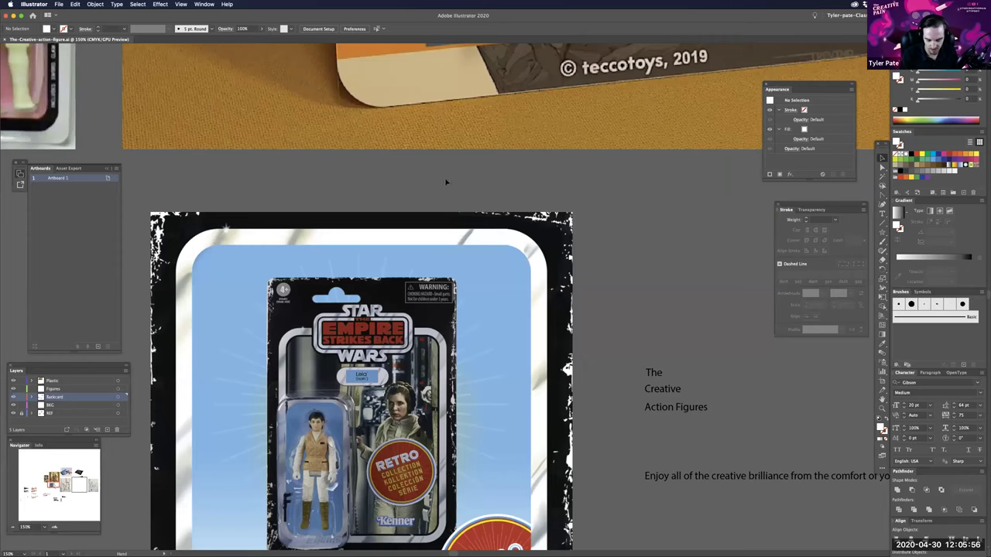
pyautogui.moveTo(250, 407); pyautogui.dragTo(248, 401)
pyautogui.scroll(-5, 619, 438)
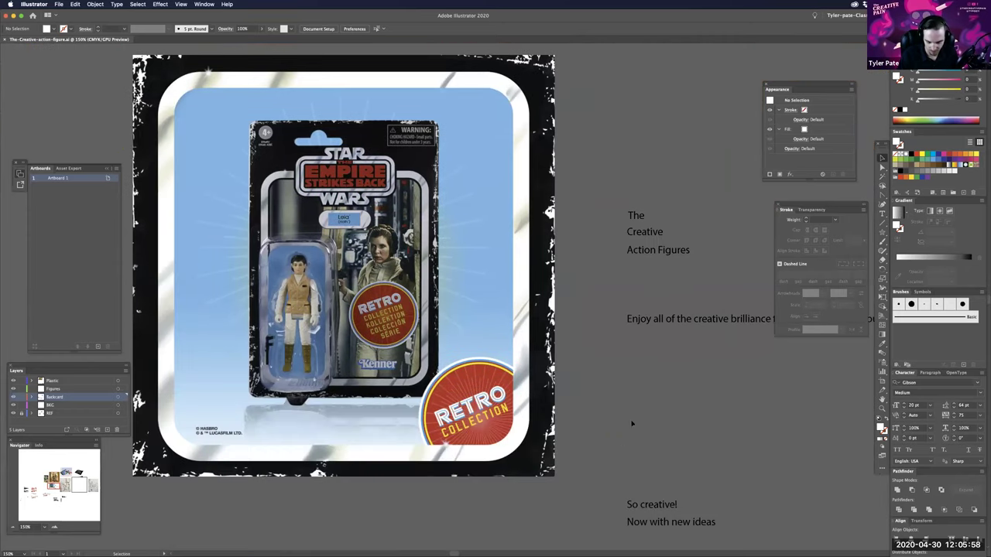
# - Review the Creative Action Figure and Creative Illustrator lettering drafts, along with the prepared package copy and logos
pyautogui.press('a')
pyautogui.press('super+minus')
pyautogui.press('super+minus')
pyautogui.press('super+minus')
pyautogui.moveTo(604, 534); pyautogui.dragTo(626, 440)
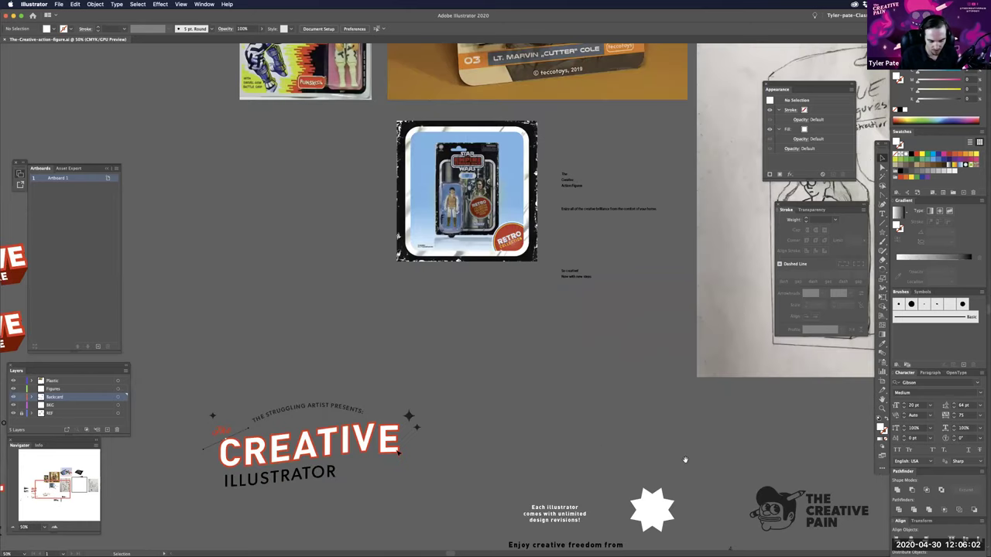
pyautogui.press('super+minus')
pyautogui.moveTo(698, 457); pyautogui.dragTo(812, 475)
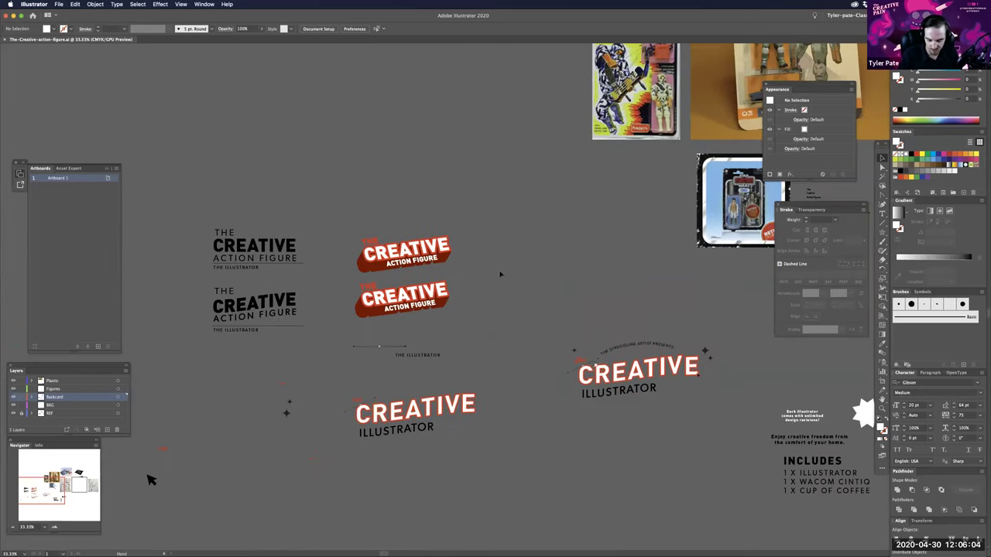
pyautogui.hscroll(3, 480, 364)
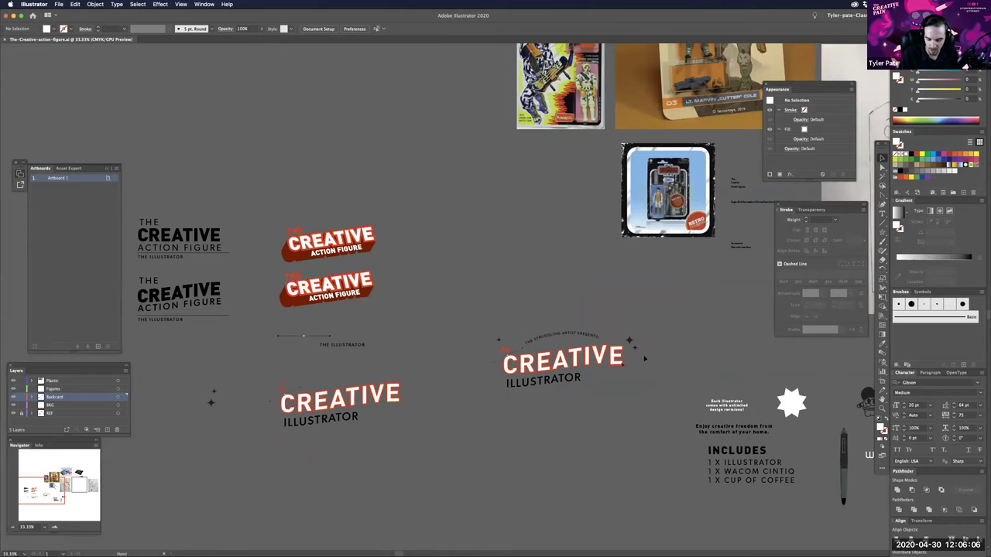
pyautogui.hscroll(1, 643, 358)
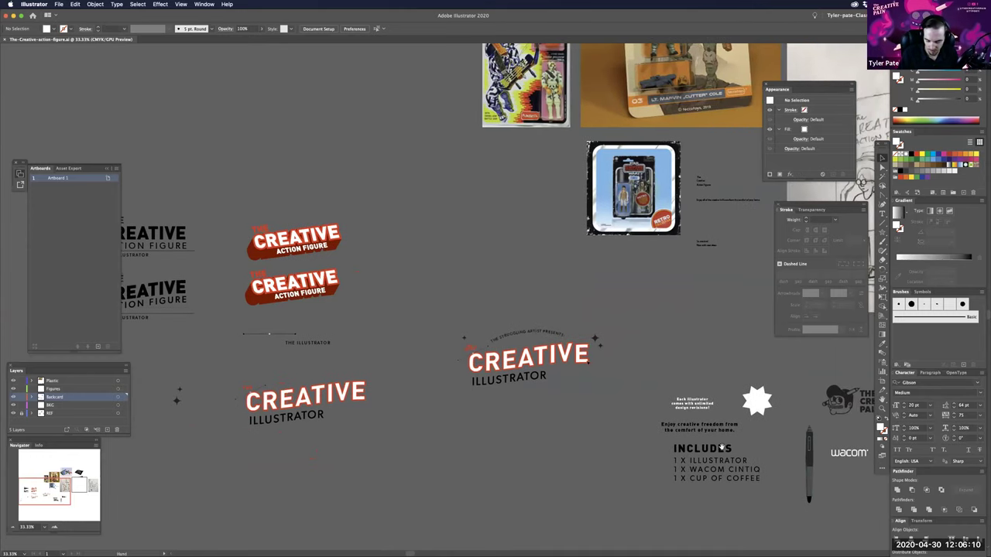
pyautogui.hscroll(1, 722, 452)
pyautogui.hscroll(1, 456, 325)
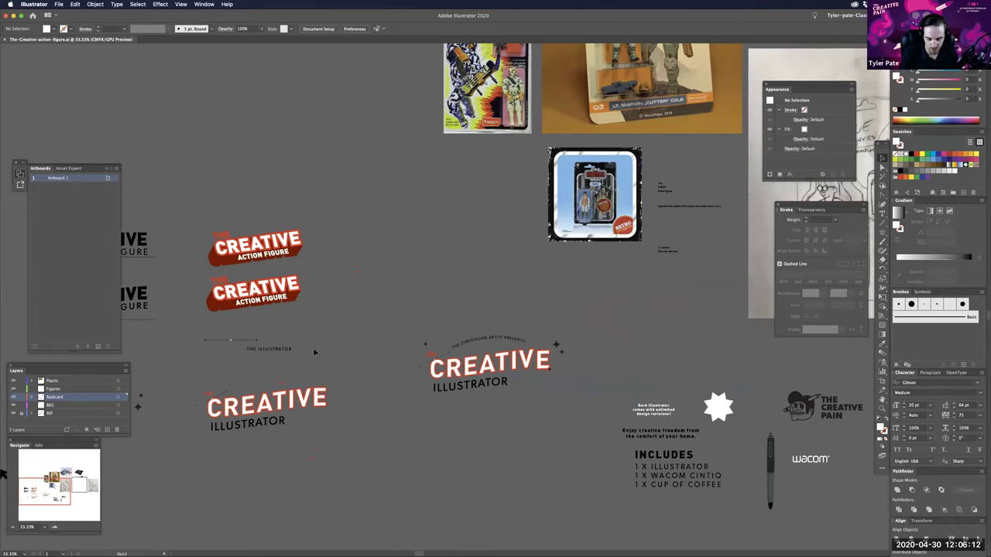
pyautogui.hscroll(3, 346, 442)
pyautogui.hscroll(1, 587, 341)
pyautogui.scroll(1, 586, 342)
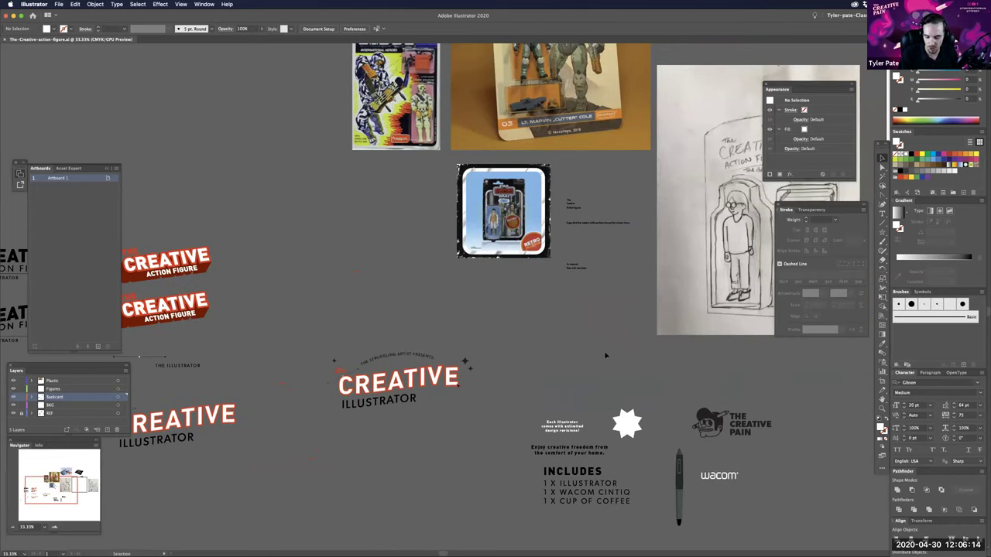
# - Examine the pencil sketch of the action figure package up close, including its figure, tablet, mug and Includes list
pyautogui.hscroll(6, 556, 282)
pyautogui.scroll(2, 557, 281)
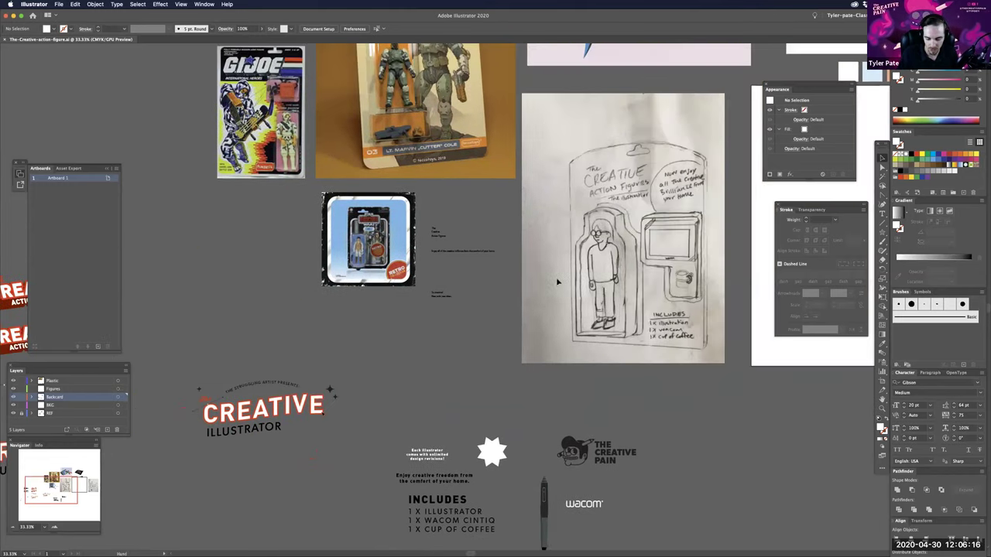
pyautogui.hscroll(1, 691, 334)
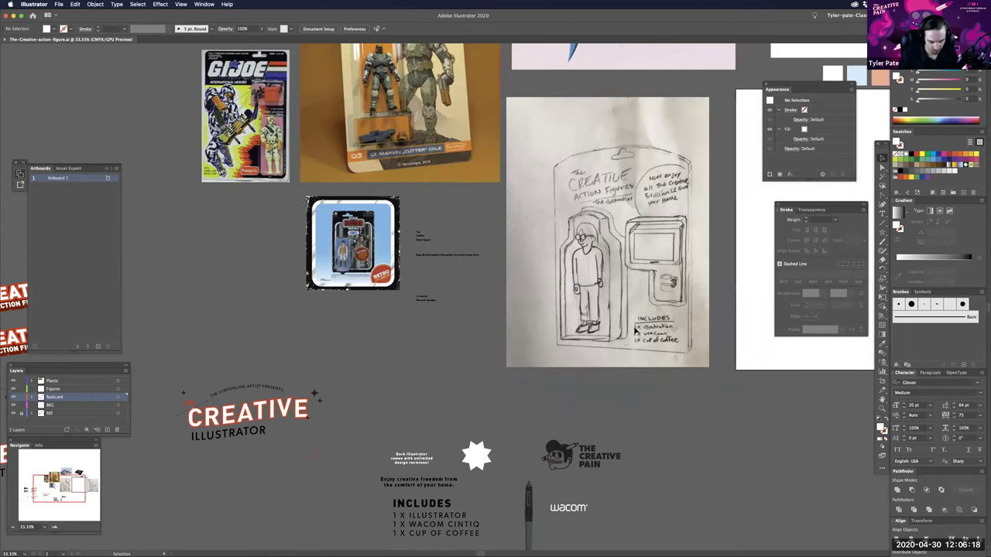
pyautogui.scroll(-2, 533, 441)
pyautogui.hscroll(-1, 533, 441)
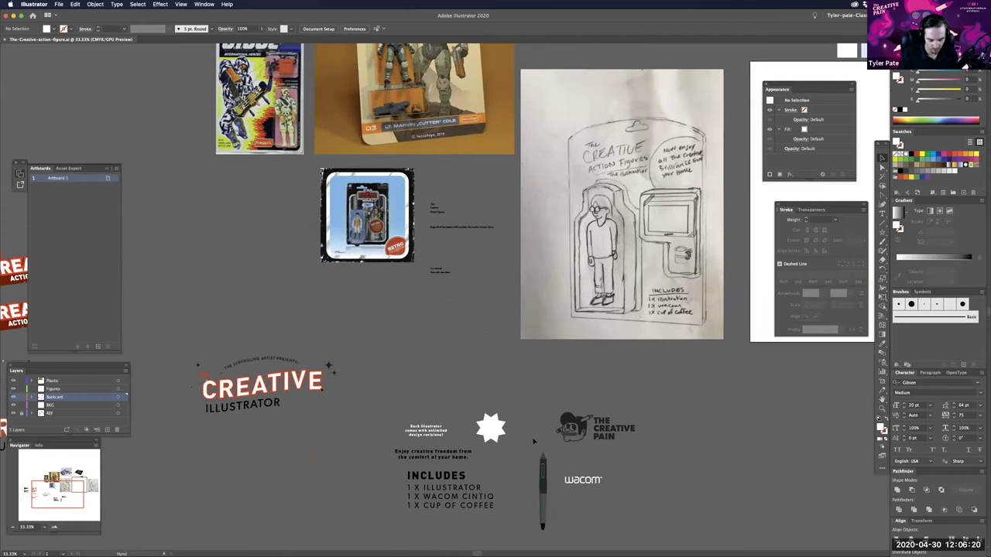
pyautogui.press('super+equal')
pyautogui.press('super+equal')
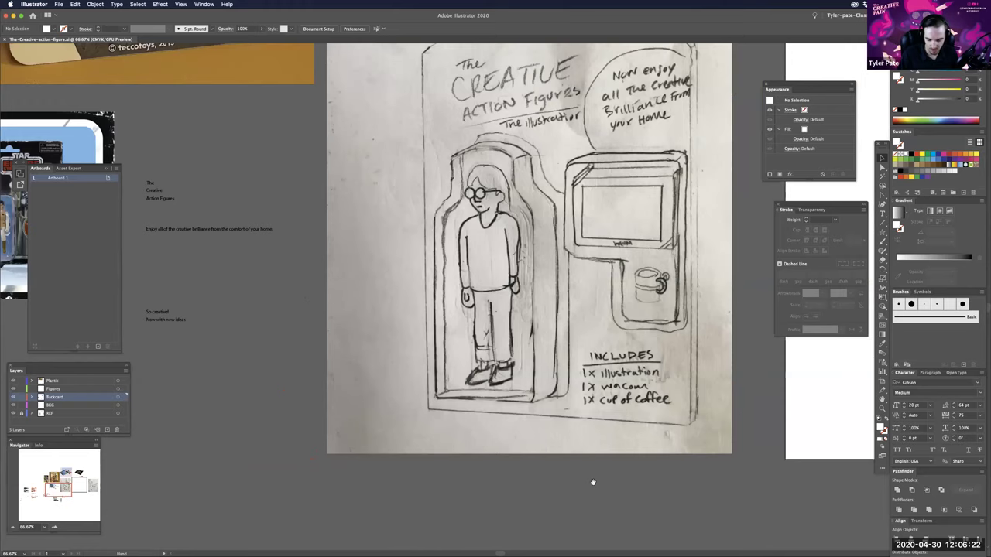
# - Draw a white rectangle about 9.3 in wide and 12.1 in high on the pasteboard below the artboard
pyautogui.press('super+minus')
pyautogui.hscroll(-2, 406, 496)
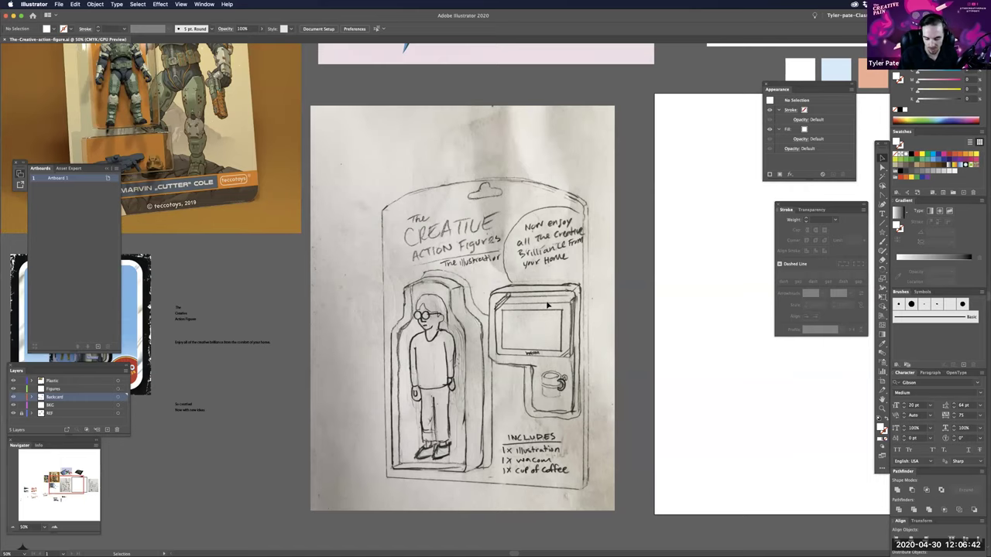
pyautogui.moveTo(395, 498); pyautogui.dragTo(440, 483)
pyautogui.moveTo(656, 378); pyautogui.dragTo(760, 47)
pyautogui.moveTo(226, 386); pyautogui.dragTo(407, 342)
pyautogui.moveTo(728, 294); pyautogui.dragTo(296, 325)
pyautogui.press('m')
pyautogui.moveTo(472, 243); pyautogui.dragTo(668, 497)
pyautogui.press('space')
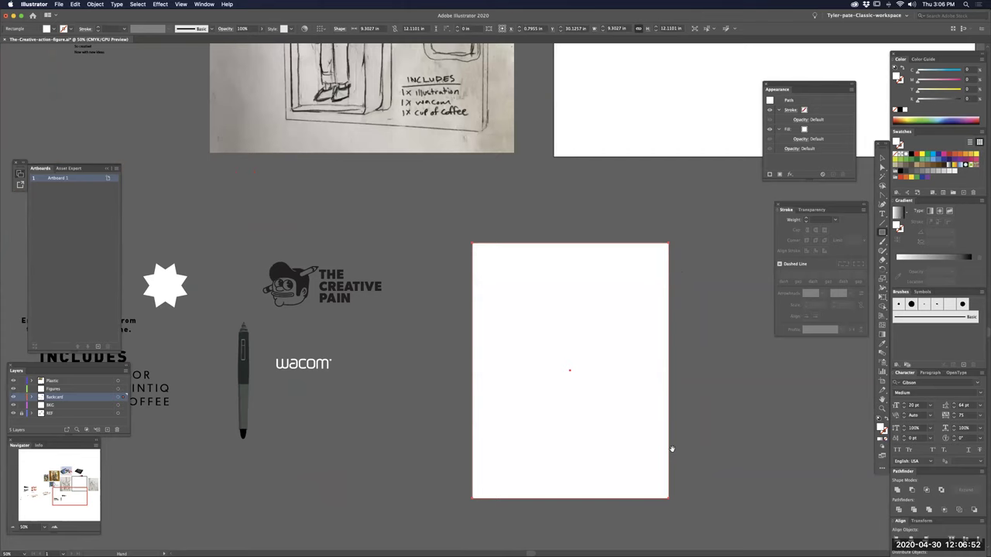
# - Move the white rectangle from the pasteboard onto the artboard, beneath the row of palette colours
pyautogui.scroll(5, 662, 458)
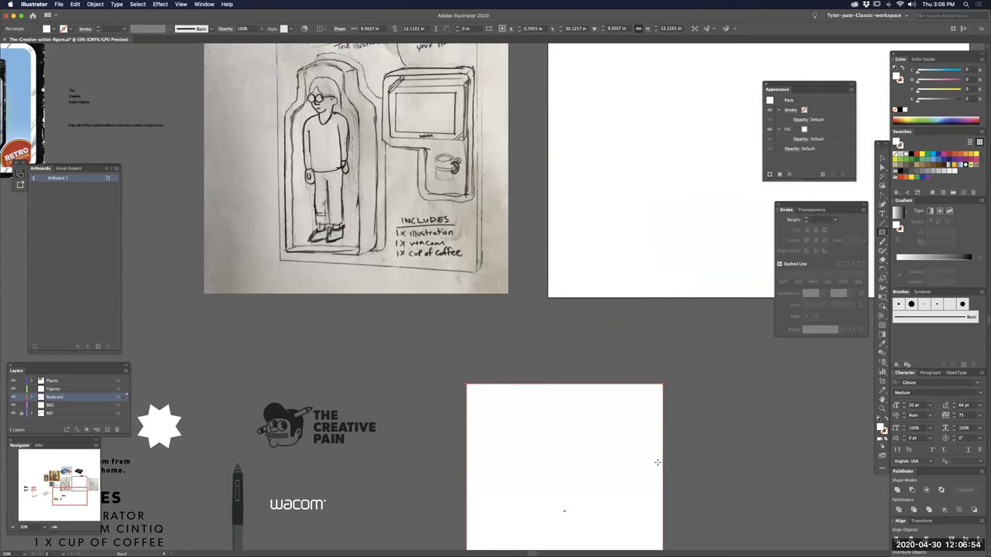
pyautogui.scroll(5, 650, 464)
pyautogui.scroll(-1, 639, 411)
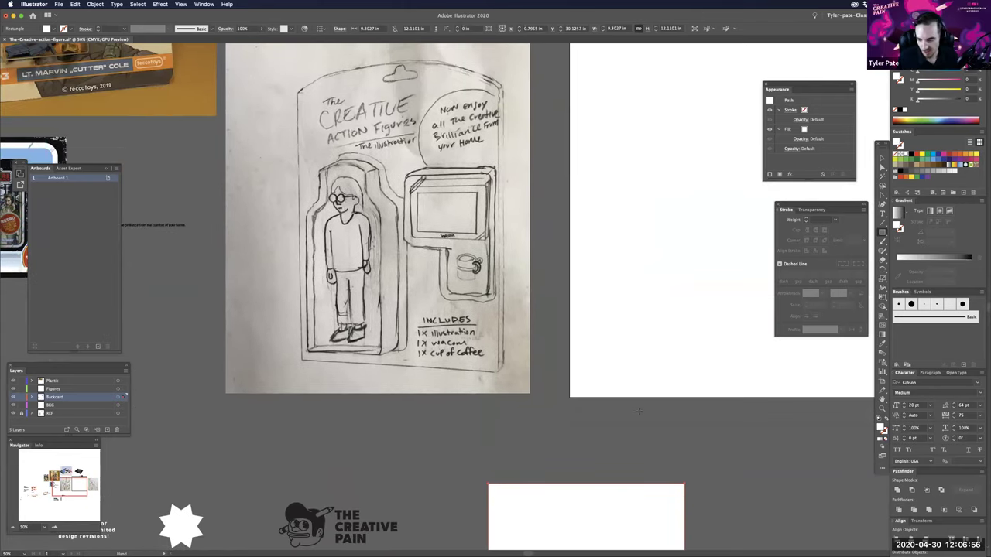
pyautogui.scroll(-1, 640, 411)
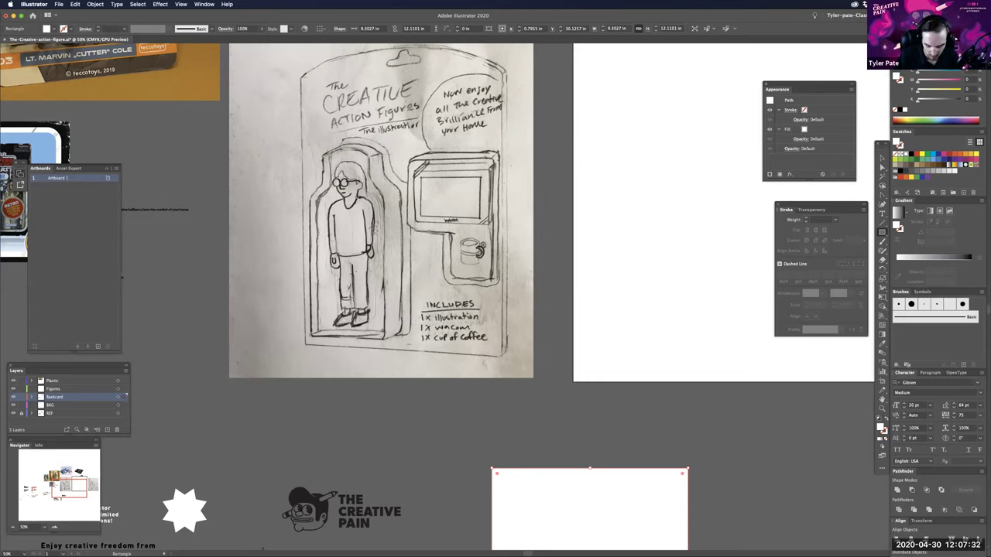
pyautogui.scroll(-1, 551, 246)
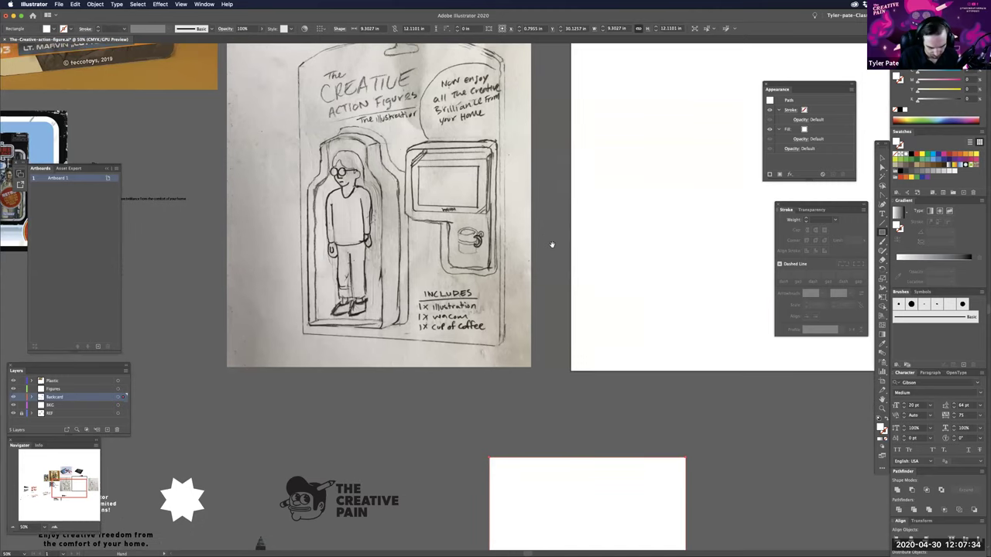
pyautogui.scroll(-10, 588, 310)
pyautogui.scroll(-3, 665, 387)
pyautogui.moveTo(644, 442); pyautogui.dragTo(609, 403)
pyautogui.moveTo(610, 403); pyautogui.dragTo(617, 441)
pyautogui.moveTo(527, 377); pyautogui.dragTo(546, 446)
pyautogui.moveTo(546, 446); pyautogui.dragTo(523, 405)
pyautogui.moveTo(649, 271); pyautogui.dragTo(572, 387)
pyautogui.moveTo(546, 431); pyautogui.dragTo(695, 143)
pyautogui.moveTo(703, 243); pyautogui.dragTo(648, 353)
pyautogui.moveTo(649, 354); pyautogui.dragTo(617, 383)
# - Fill the rectangle with the dark grey sampled from the pasteboard and deselect it
pyautogui.press('i')
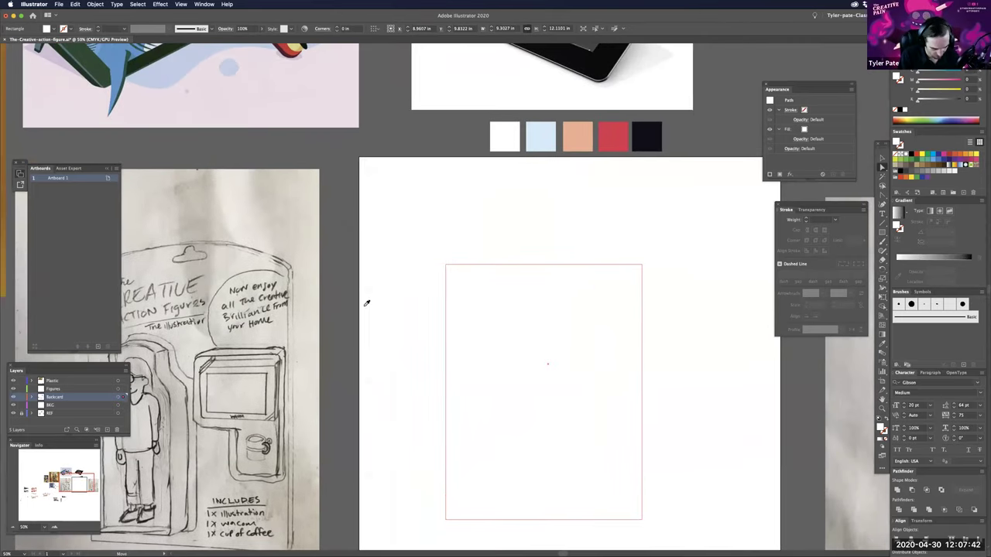
pyautogui.scroll(-3, 366, 302)
pyautogui.hscroll(-1, 363, 285)
pyautogui.click(363, 287)
pyautogui.press('a')
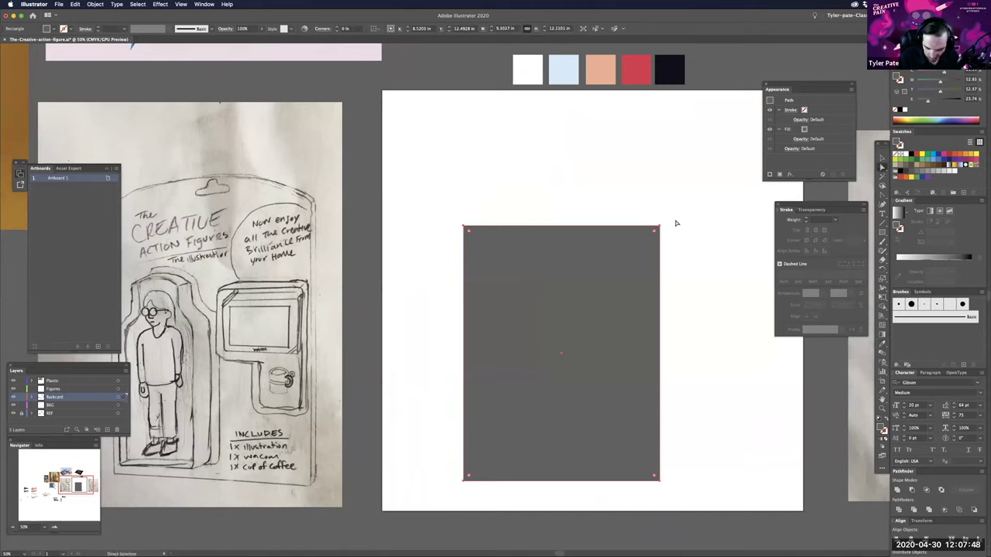
pyautogui.click(692, 242)
pyautogui.moveTo(684, 245); pyautogui.dragTo(671, 234)
pyautogui.hscroll(1, 669, 216)
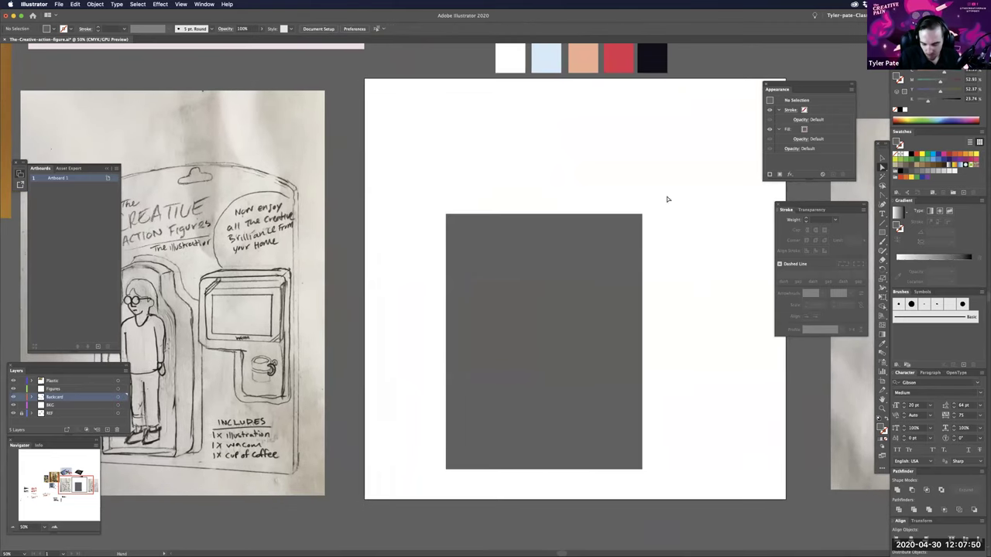
# - Duplicate the rectangle upward and resize the copy so it is narrower and shorter, flush with the original's right edge
pyautogui.press('v')
pyautogui.moveTo(584, 411); pyautogui.dragTo(585, 349)
pyautogui.moveTo(446, 282); pyautogui.dragTo(488, 282)
pyautogui.moveTo(567, 158); pyautogui.dragTo(577, 190)
pyautogui.click(675, 369)
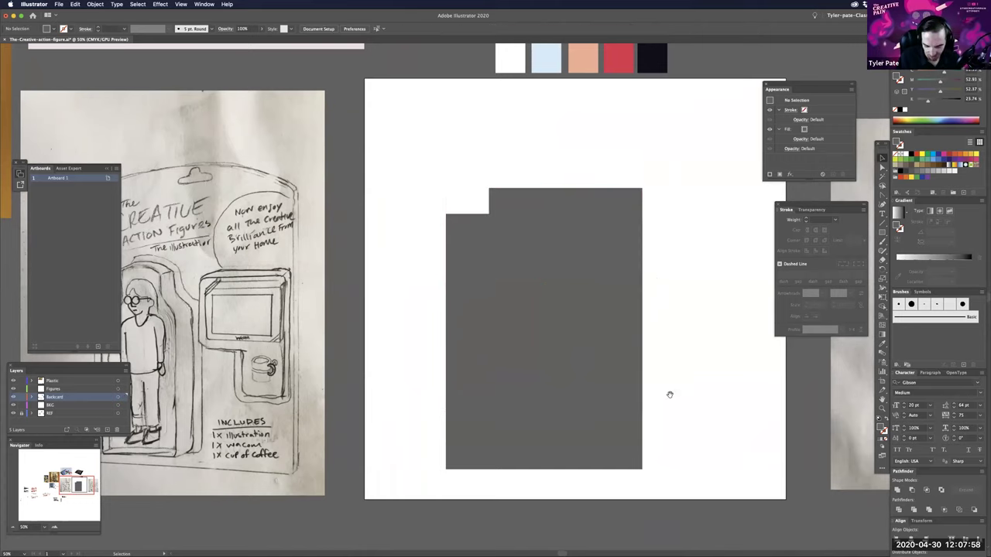
# - Unite the two overlapping rectangles into one stepped card shape
pyautogui.moveTo(528, 161); pyautogui.dragTo(536, 197)
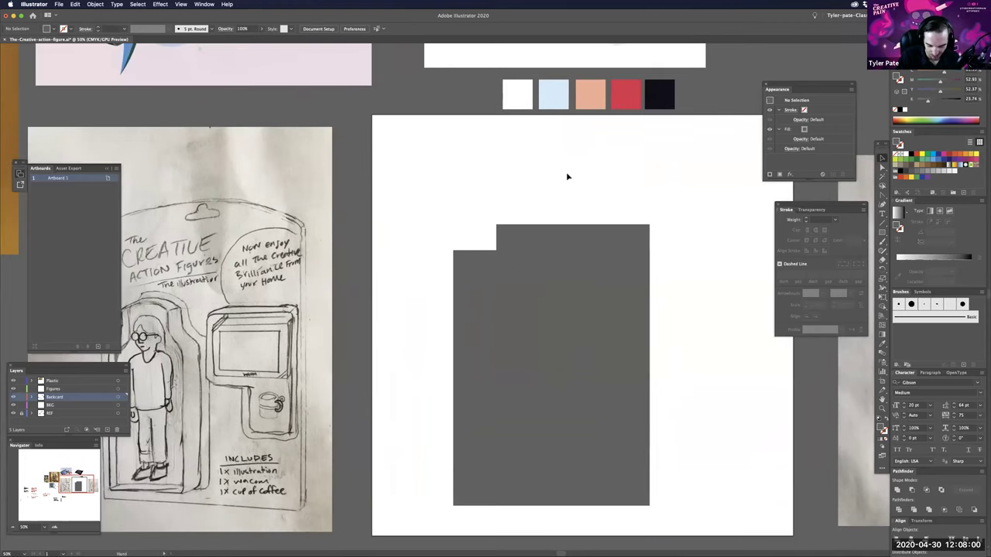
pyautogui.scroll(-3, 506, 168)
pyautogui.hscroll(-3, 506, 168)
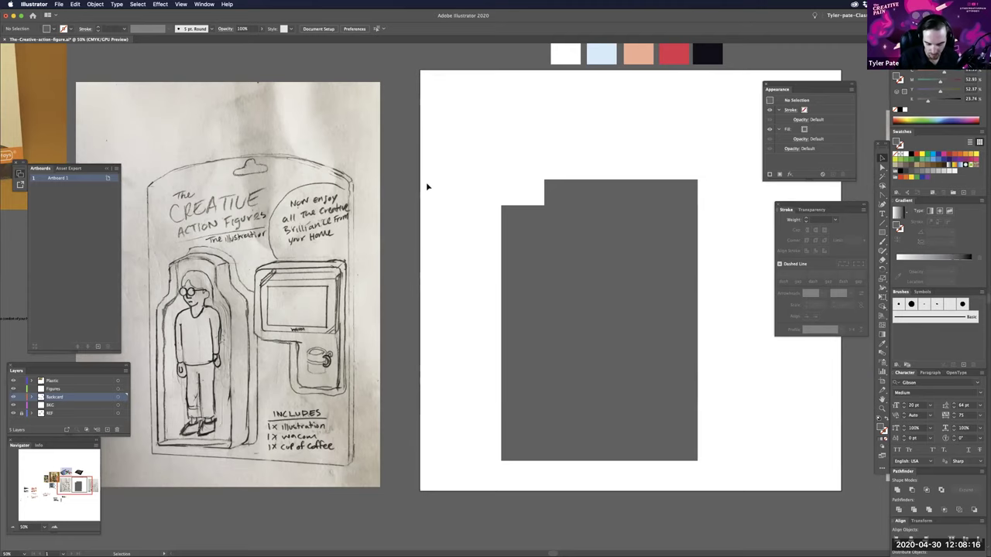
pyautogui.scroll(2, 721, 396)
pyautogui.hscroll(3, 720, 395)
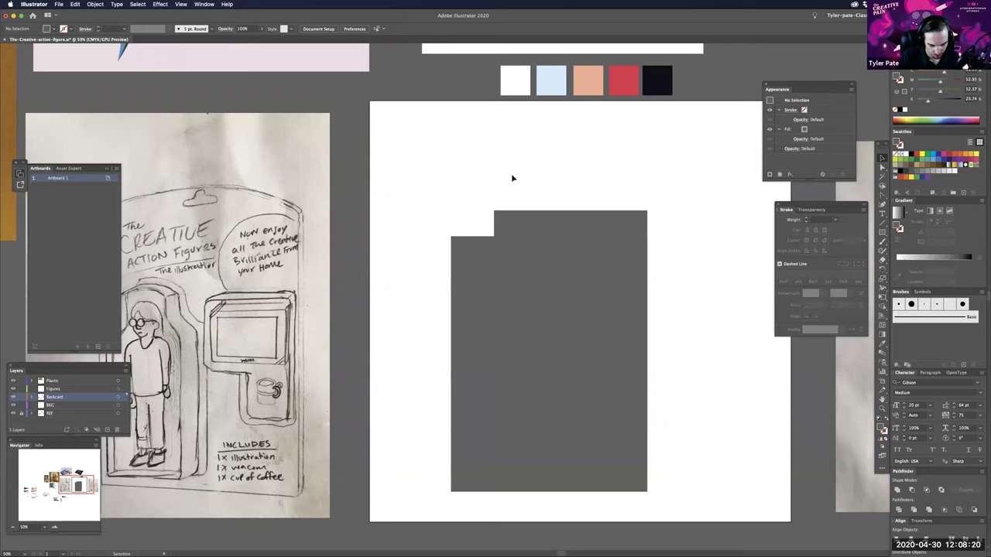
pyautogui.hscroll(-3, 716, 449)
pyautogui.scroll(-2, 717, 449)
pyautogui.press('super+a')
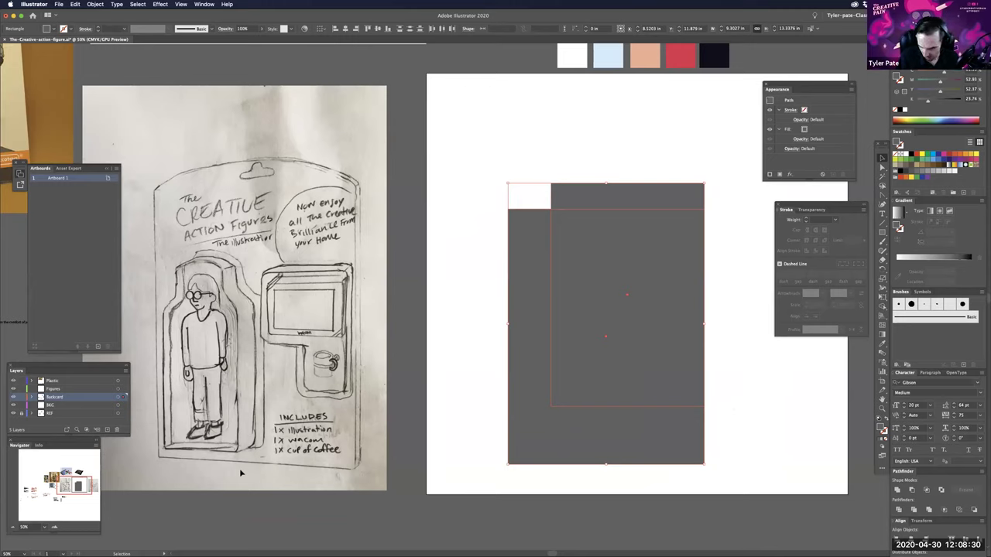
pyautogui.click(897, 490)
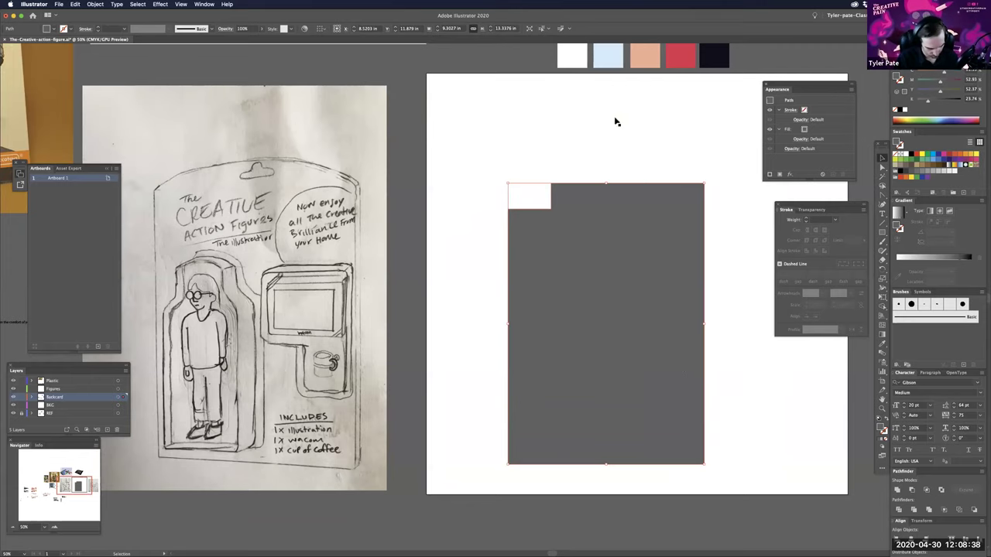
# - Fill the united card shape with the peach colour from the palette above the artboard
pyautogui.scroll(3, 616, 120)
pyautogui.hscroll(2, 616, 119)
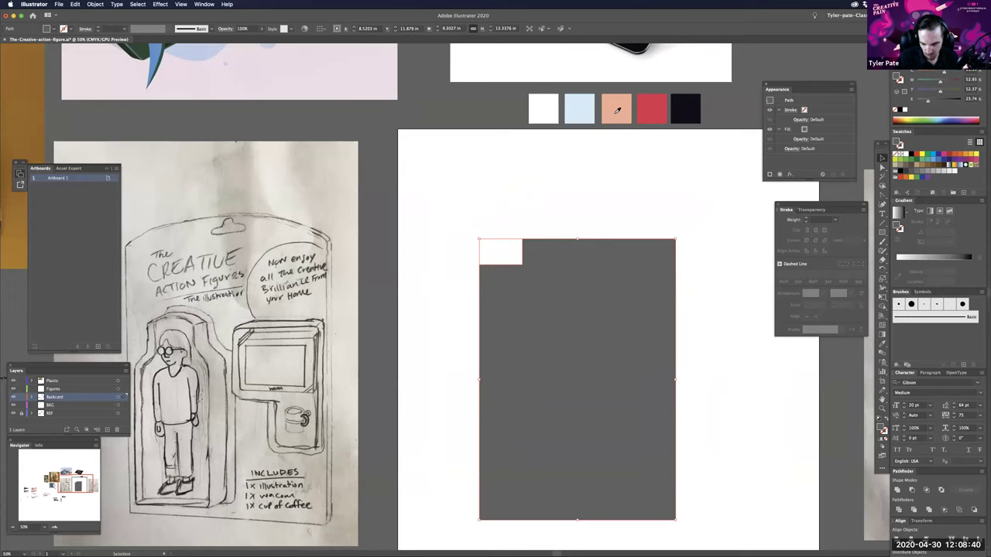
pyautogui.click(615, 119)
pyautogui.press('a')
pyautogui.click(688, 460)
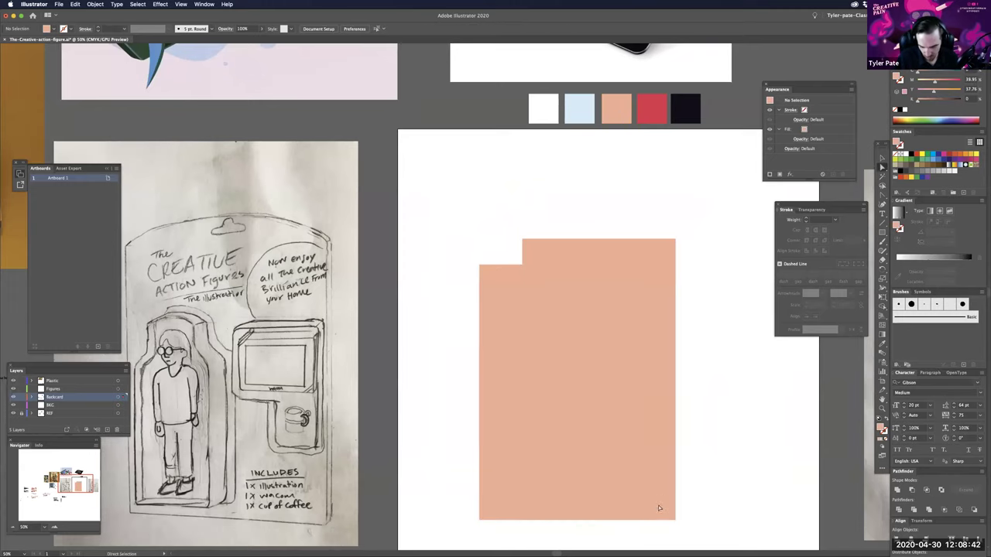
# - Copy the Creative Illustrator lettering draft with its arched tagline and sparkles onto the upper part of the peach card
pyautogui.moveTo(658, 509); pyautogui.dragTo(660, 505)
pyautogui.scroll(-1, 505, 516)
pyautogui.scroll(-2, 465, 514)
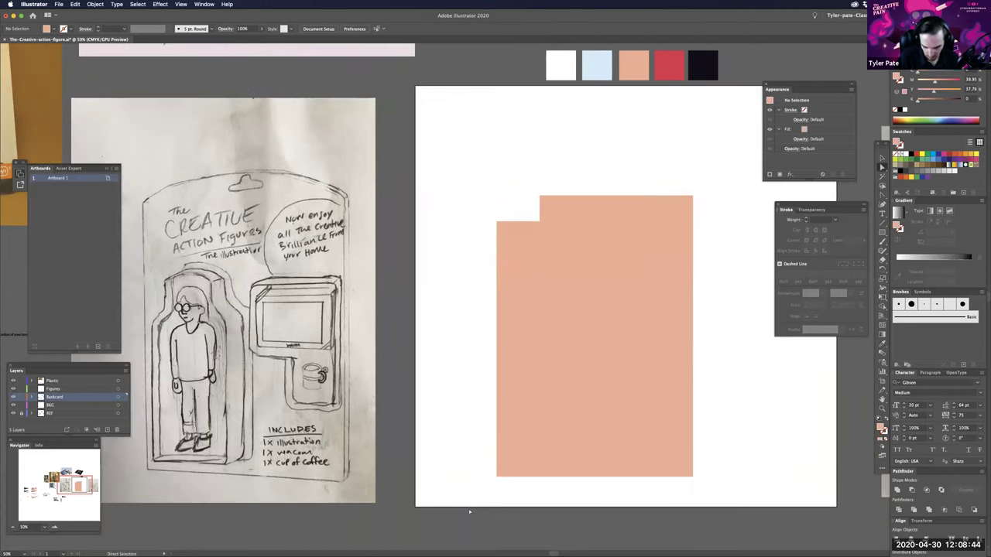
pyautogui.hscroll(-4, 501, 477)
pyautogui.scroll(-1, 500, 477)
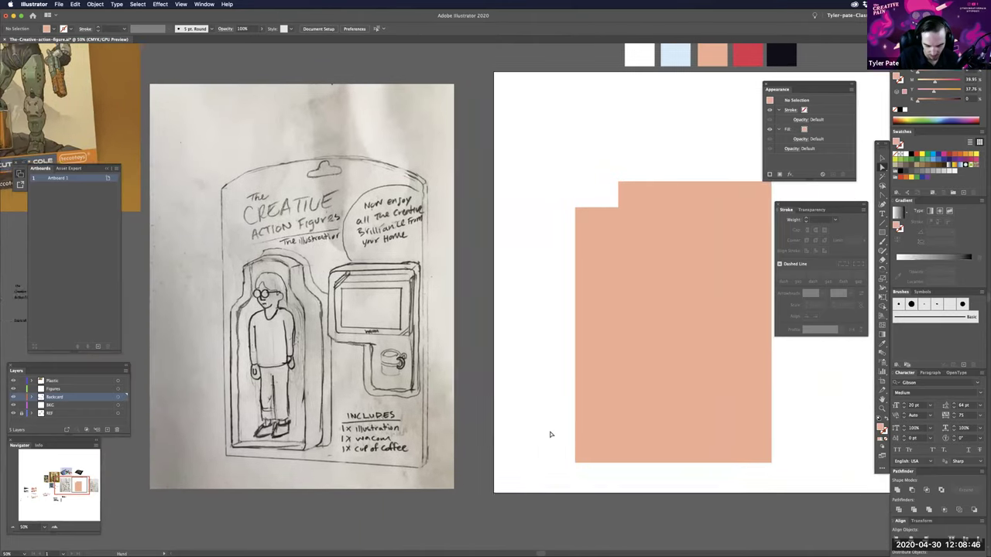
pyautogui.scroll(-2, 492, 478)
pyautogui.hscroll(-1, 492, 478)
pyautogui.scroll(-3, 478, 472)
pyautogui.hscroll(-2, 478, 472)
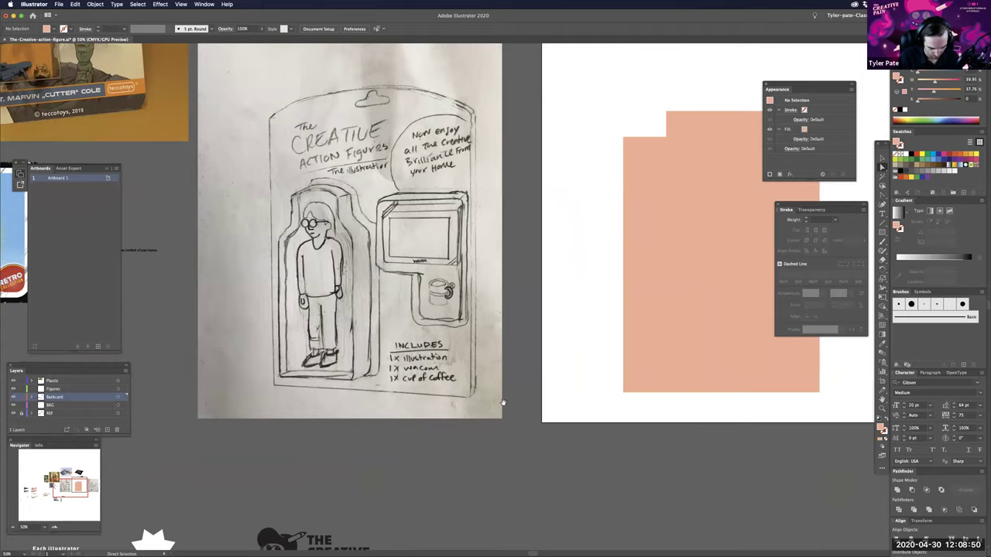
pyautogui.hscroll(-15, 588, 438)
pyautogui.scroll(-8, 588, 437)
pyautogui.hscroll(-12, 557, 432)
pyautogui.scroll(2, 556, 432)
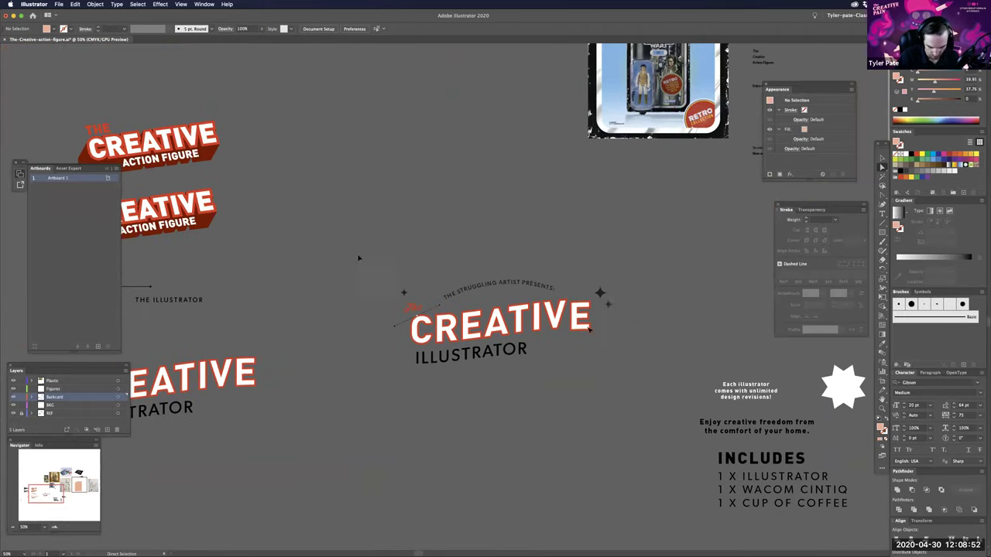
pyautogui.scroll(2, 631, 455)
pyautogui.hscroll(1, 631, 456)
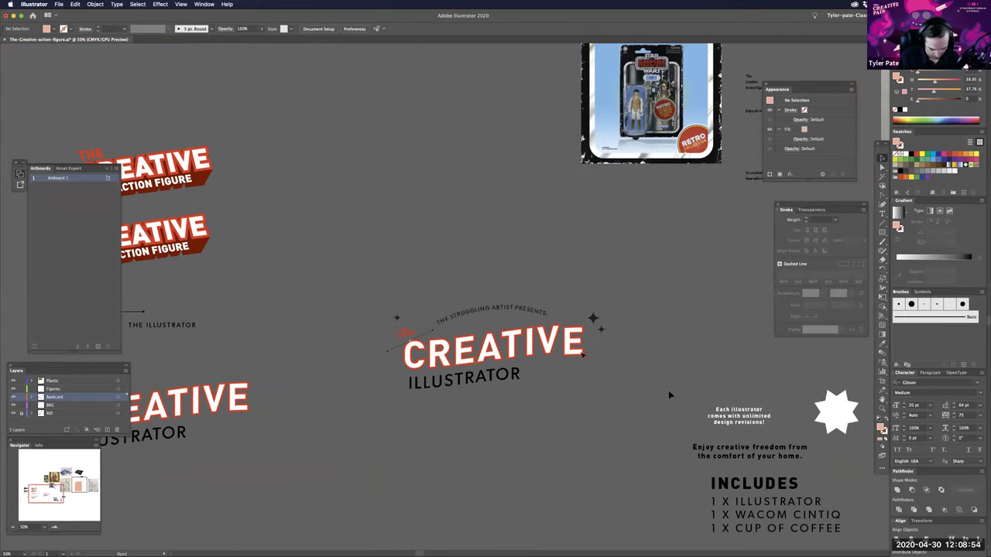
pyautogui.moveTo(650, 285); pyautogui.dragTo(387, 415)
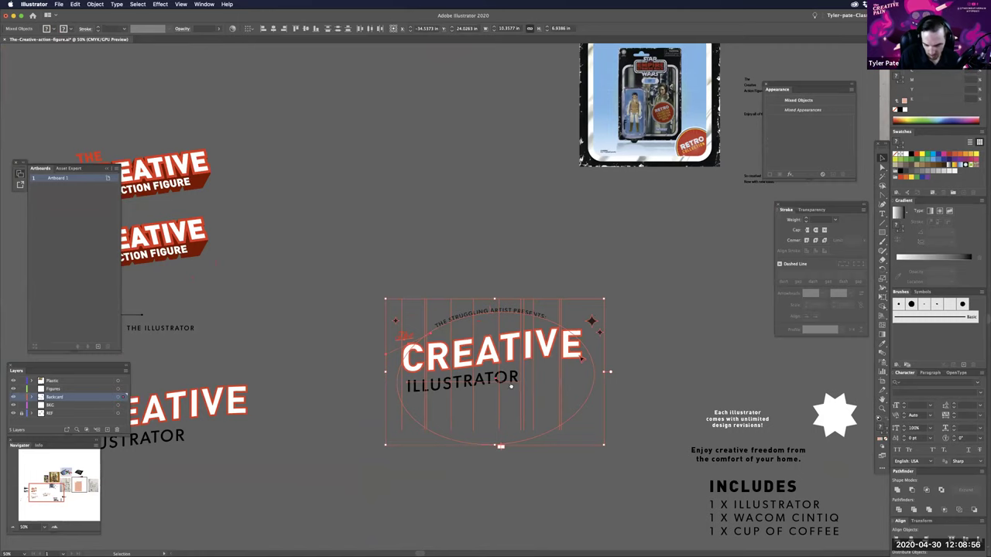
pyautogui.click(683, 325)
pyautogui.hscroll(20, 683, 325)
pyautogui.scroll(5, 683, 326)
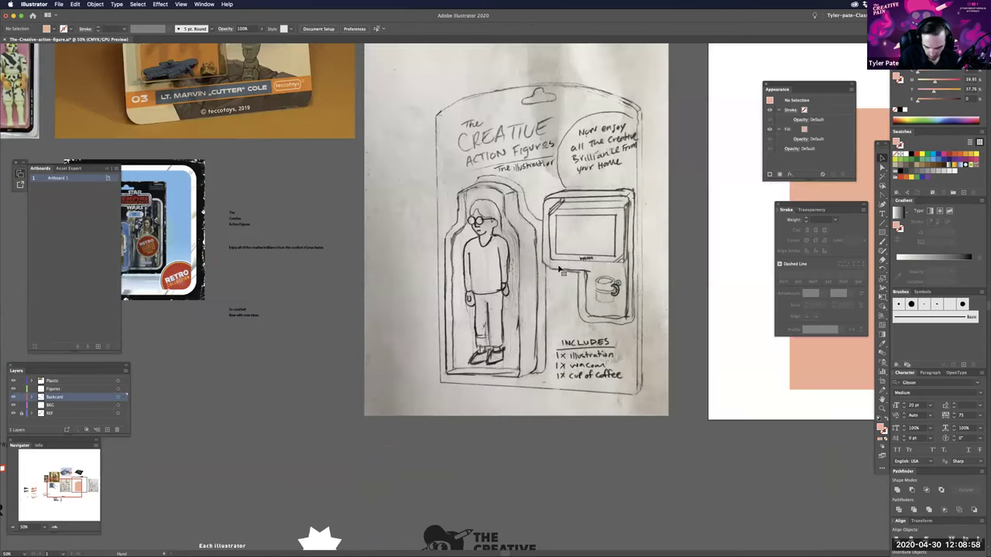
pyautogui.hscroll(13, 649, 249)
pyautogui.scroll(4, 649, 249)
pyautogui.click(654, 277)
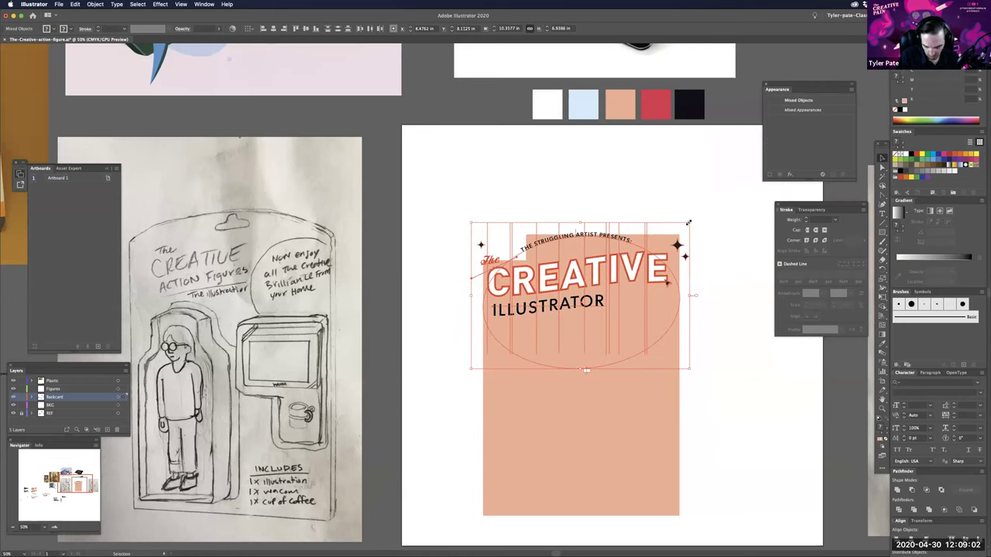
# - Scale the lettering to about 7.0 by 4.7 in inside the card's upper area and group its elements
pyautogui.moveTo(688, 222); pyautogui.dragTo(620, 269)
pyautogui.moveTo(589, 311); pyautogui.dragTo(618, 303)
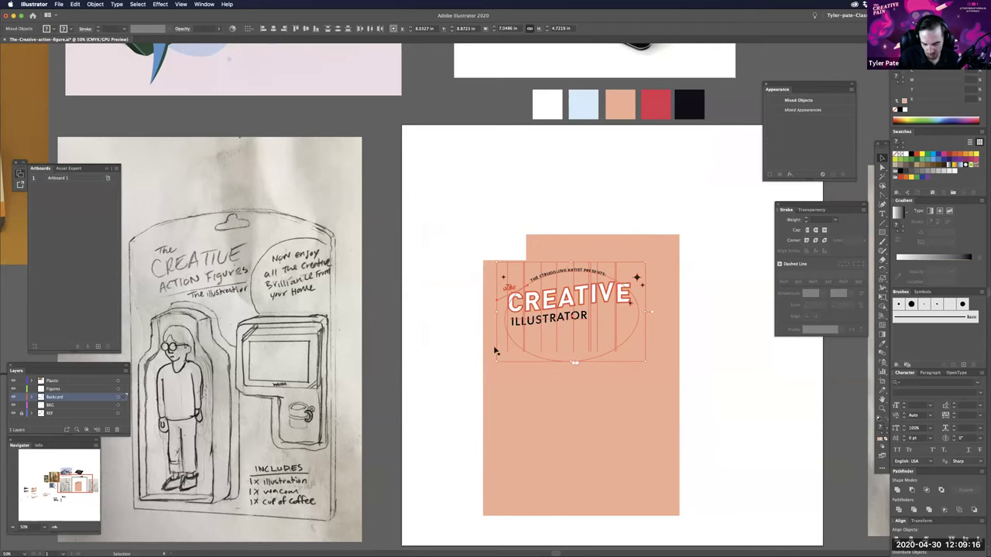
pyautogui.press('a')
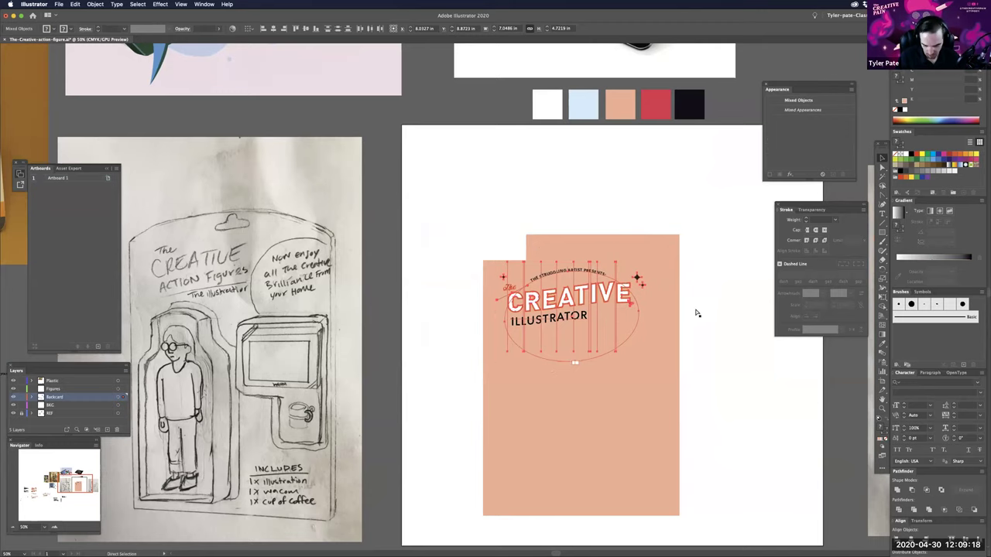
pyautogui.press('super+equal')
pyautogui.press('super+equal')
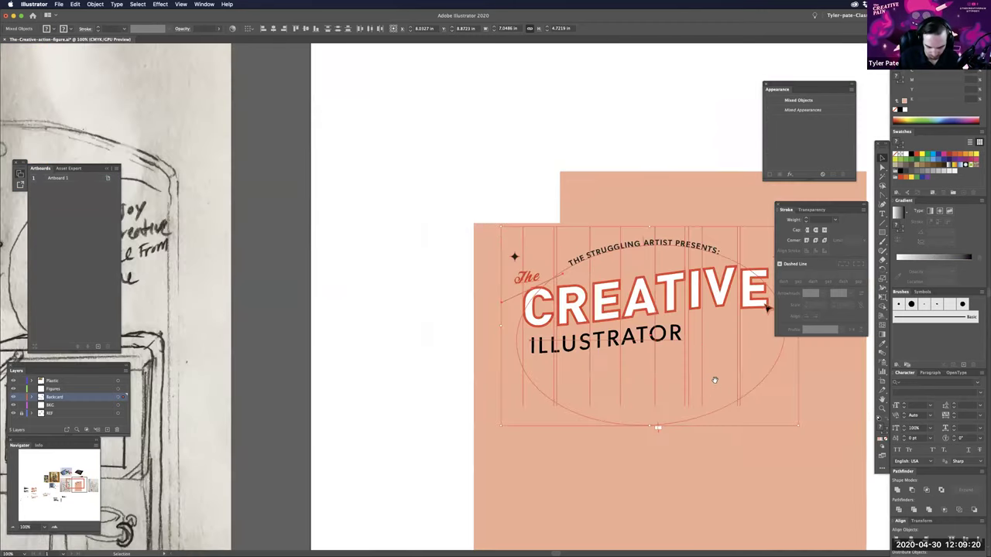
pyautogui.hscroll(5, 711, 383)
pyautogui.hscroll(-3, 710, 385)
pyautogui.press('v')
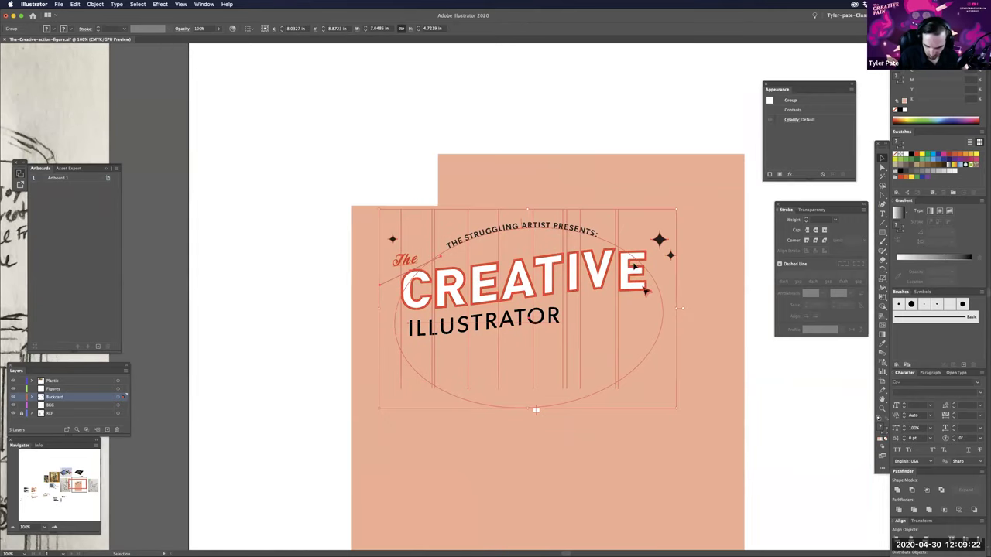
# - Centre the peach card horizontally on the artboard
pyautogui.click(716, 329)
pyautogui.moveTo(758, 343); pyautogui.dragTo(681, 299)
pyautogui.press('super+minus')
pyautogui.hscroll(2, 670, 398)
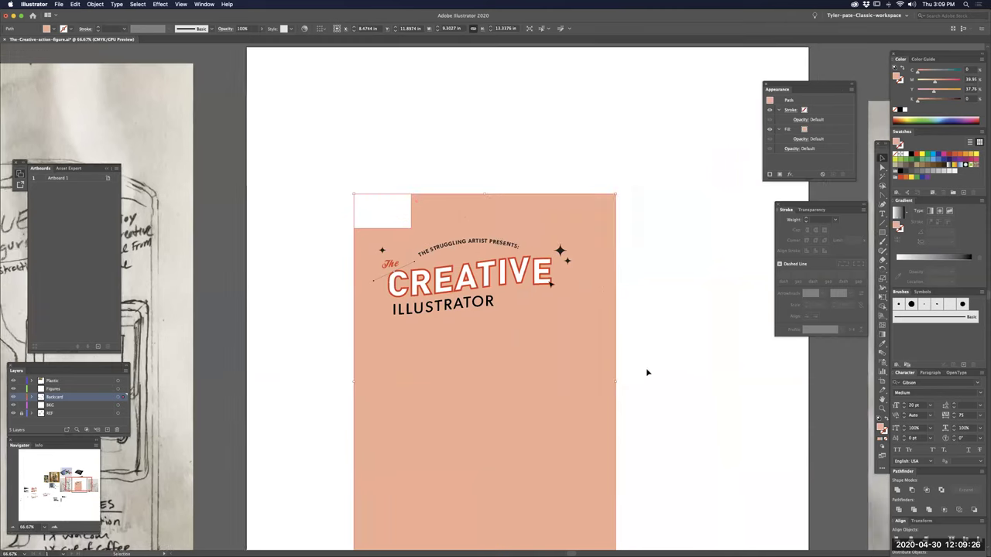
pyautogui.click(677, 381)
pyautogui.press('super+minus')
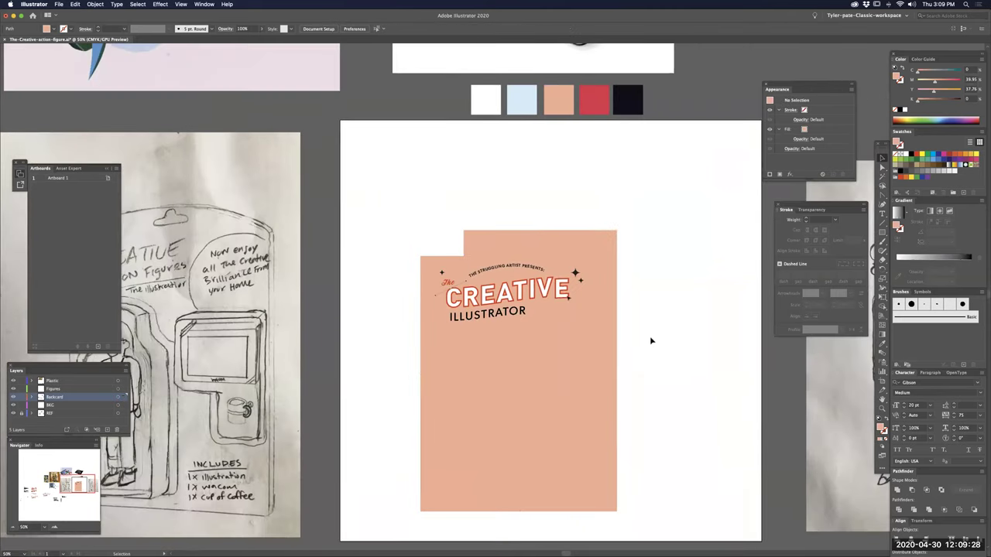
pyautogui.click(611, 238)
pyautogui.moveTo(611, 238); pyautogui.dragTo(607, 239)
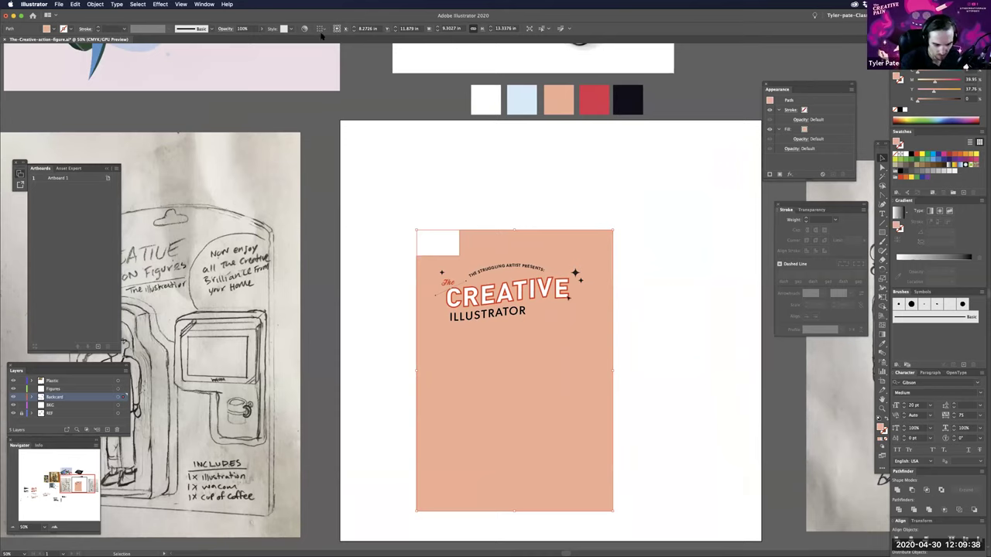
pyautogui.click(600, 200)
pyautogui.click(581, 241)
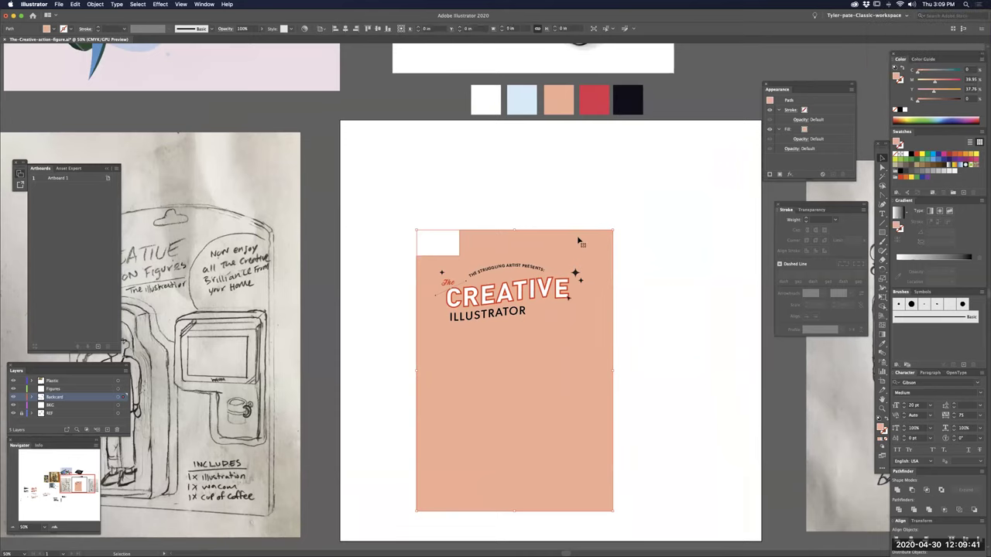
pyautogui.click(345, 29)
pyautogui.click(692, 350)
# - Centre the Creative Illustrator lettering group horizontally on the artboard so it lines up with the peach card
pyautogui.moveTo(426, 205); pyautogui.dragTo(610, 336)
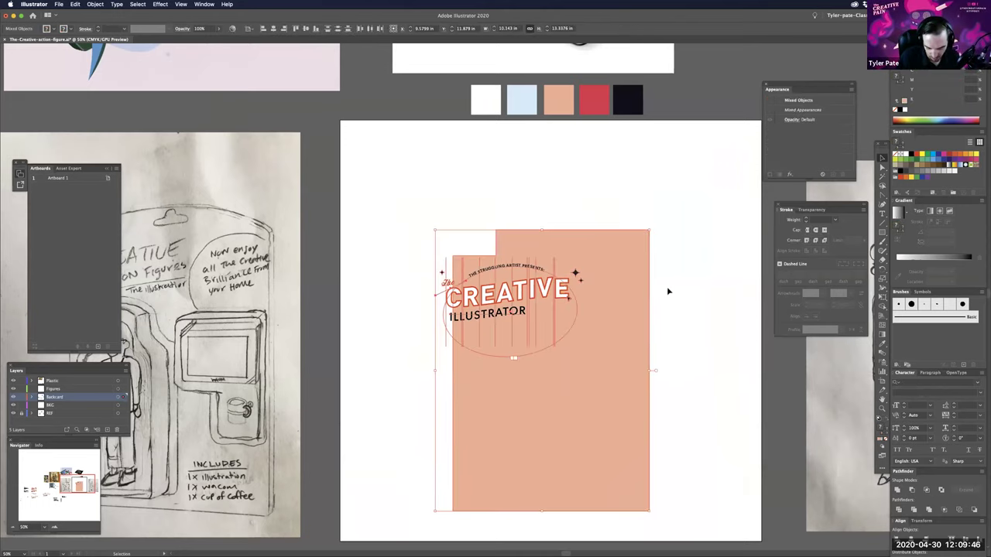
pyautogui.moveTo(412, 210); pyautogui.dragTo(606, 345)
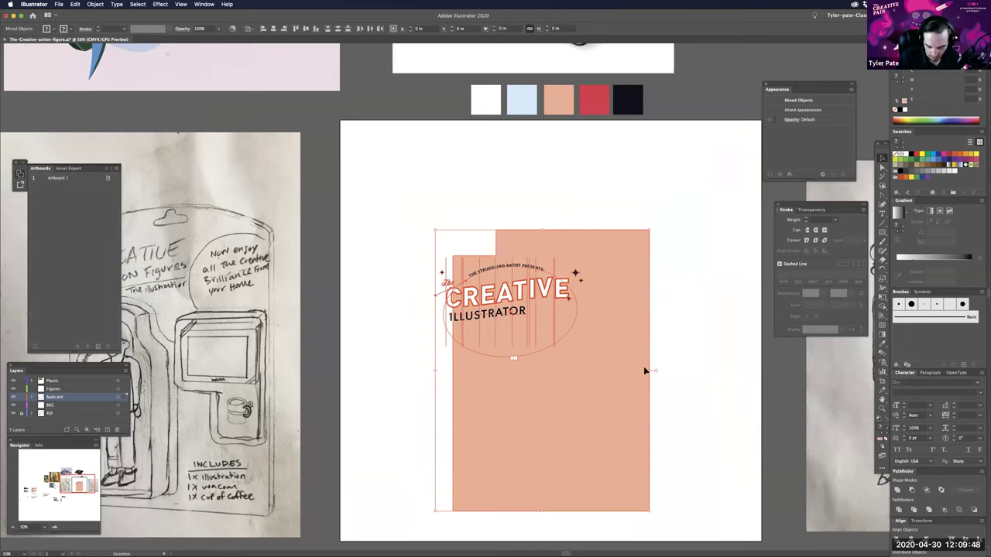
pyautogui.click(273, 30)
pyautogui.click(686, 311)
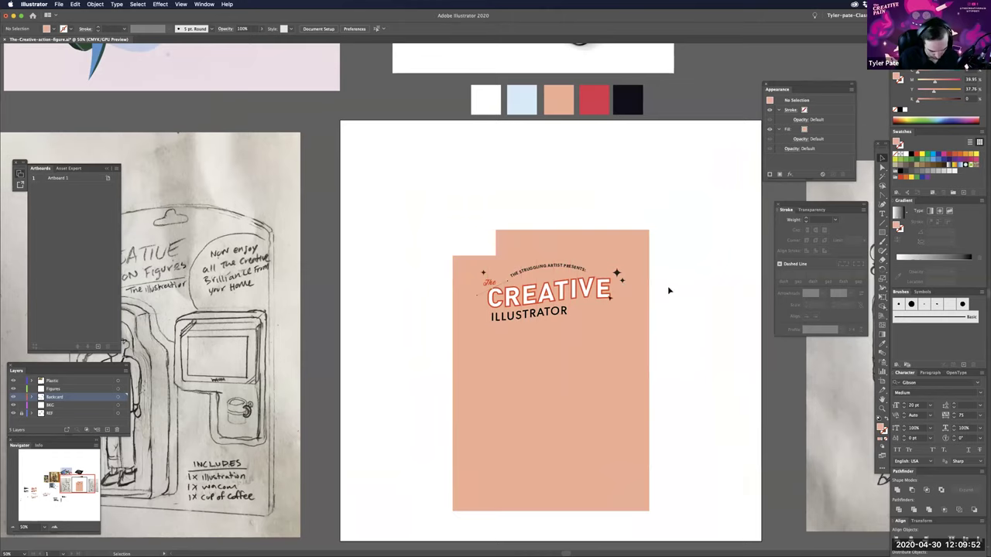
# - Examine the lettering on the peach card up close and compare the layout with the pencil sketch and reference images
pyautogui.press('super+equal')
pyautogui.press('super+equal')
pyautogui.moveTo(760, 391); pyautogui.dragTo(643, 356)
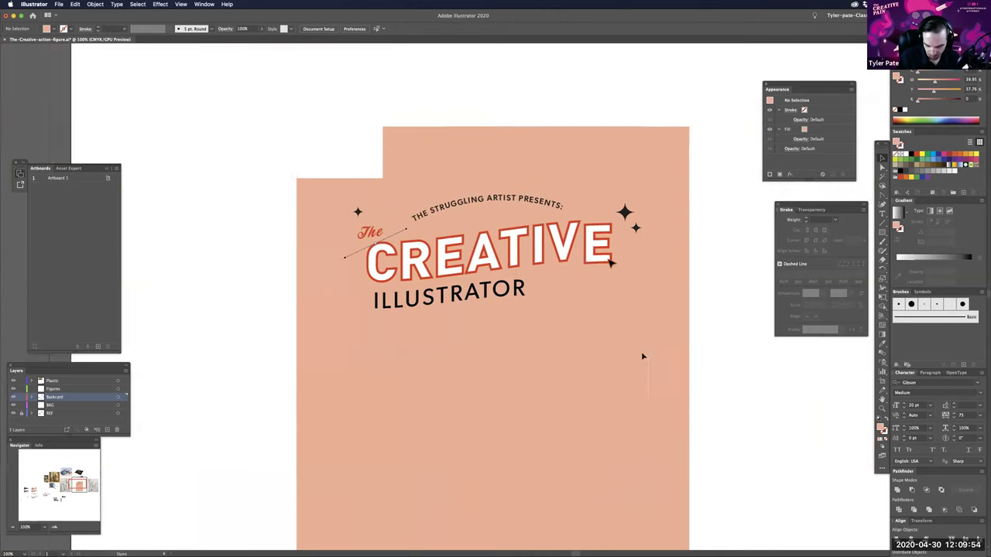
pyautogui.click(643, 356)
pyautogui.press('super+2')
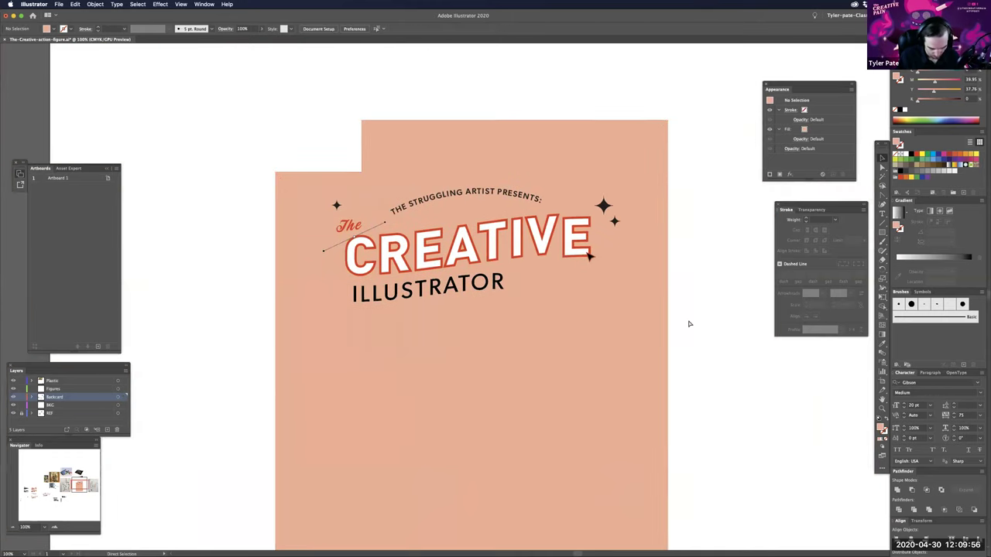
pyautogui.press('super+minus')
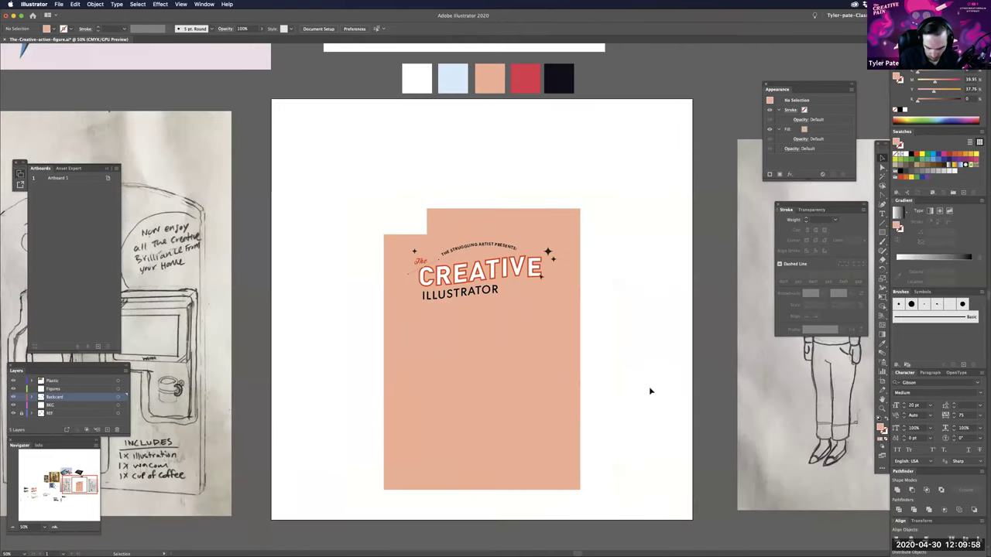
pyautogui.hscroll(-3, 651, 395)
pyautogui.scroll(2, 652, 398)
pyautogui.hscroll(-2, 673, 401)
pyautogui.scroll(1, 672, 401)
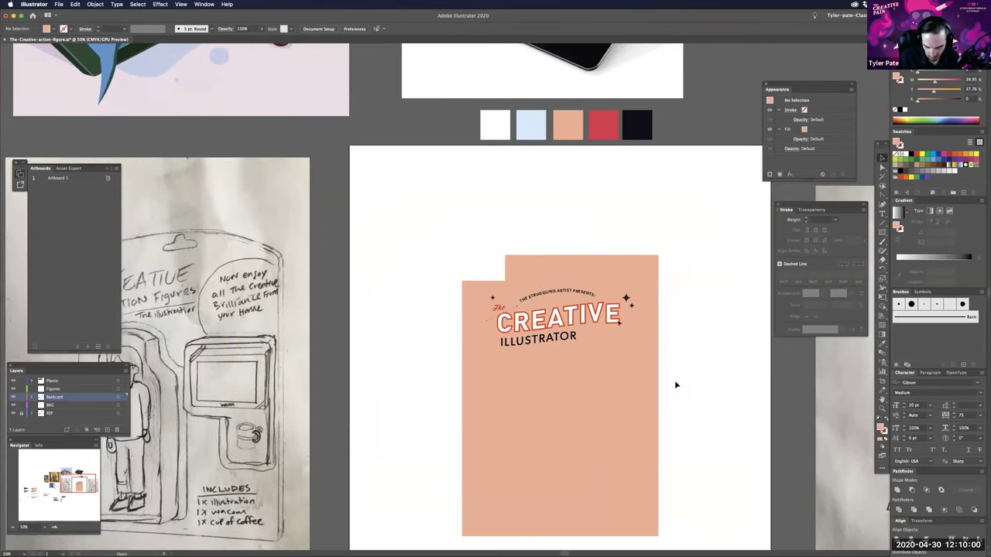
pyautogui.scroll(-4, 662, 332)
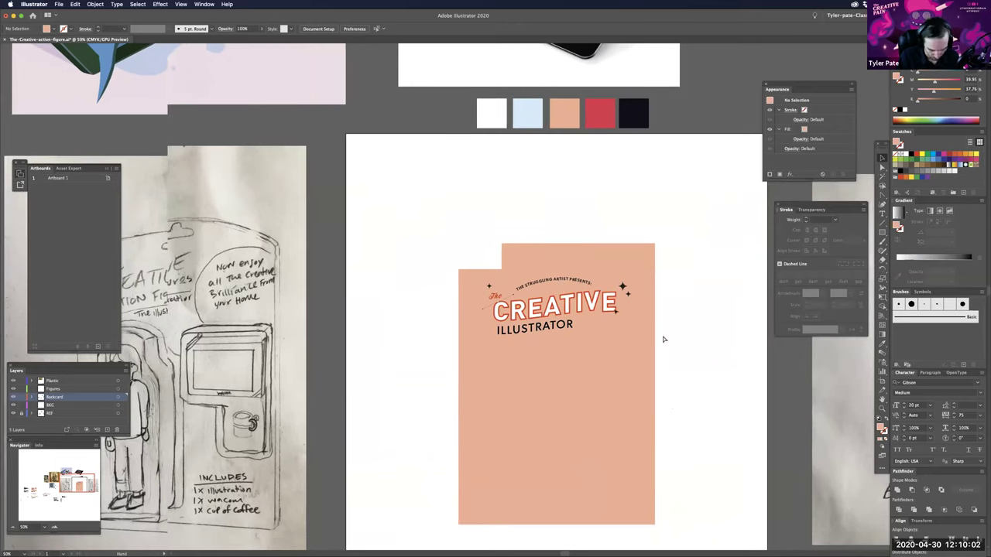
pyautogui.scroll(-2, 584, 404)
pyautogui.hotkey('ctrl', '-')
pyautogui.hotkey('ctrl', '-')
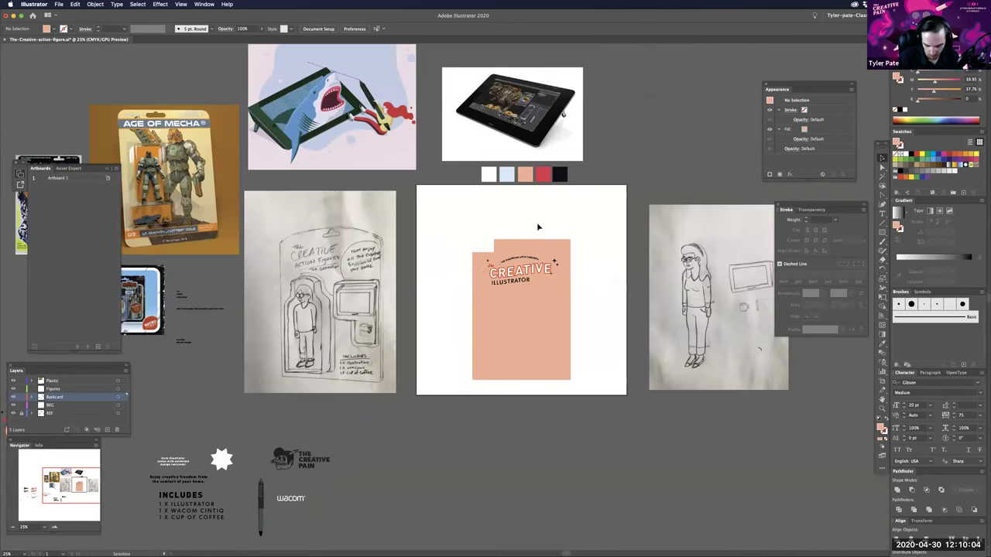
# - Copy the draft package text blocks, the INCLUDES list and the white starburst from below the references onto the card's artboard
pyautogui.hscroll(-4, 500, 435)
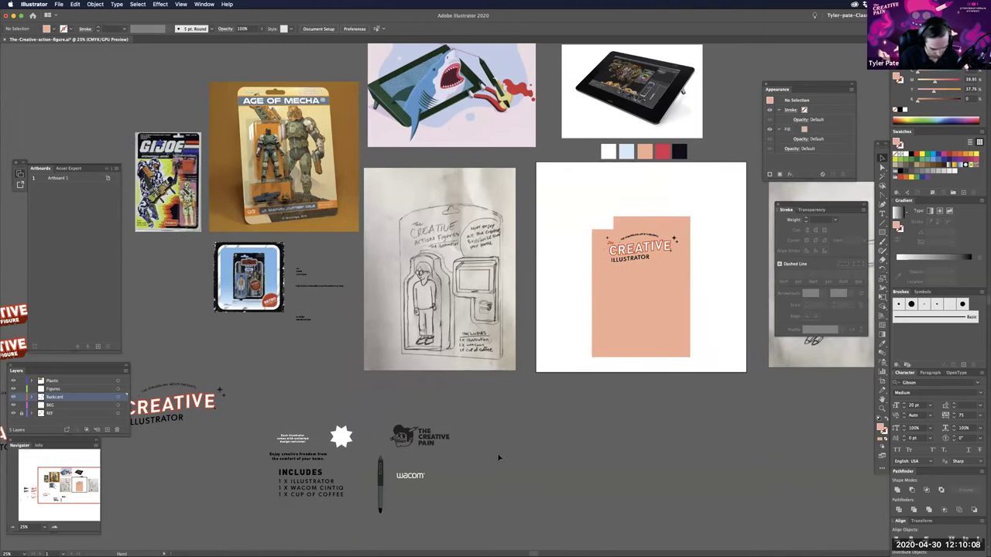
pyautogui.moveTo(498, 457); pyautogui.dragTo(647, 389)
pyautogui.moveTo(409, 350); pyautogui.dragTo(504, 456)
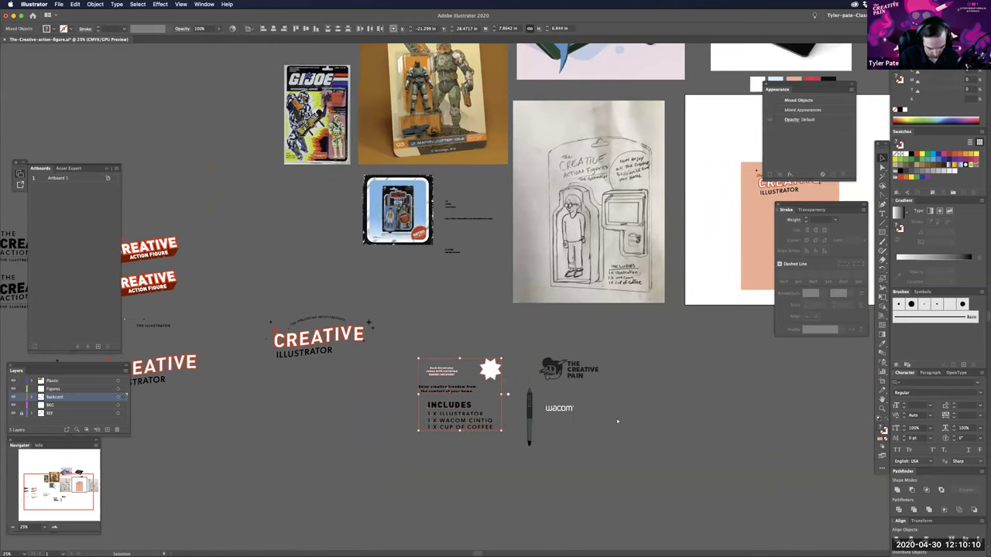
pyautogui.click(683, 420)
pyautogui.moveTo(687, 337); pyautogui.dragTo(489, 407)
pyautogui.press('super+equal')
pyautogui.press('super+equal')
pyautogui.press('super+equal')
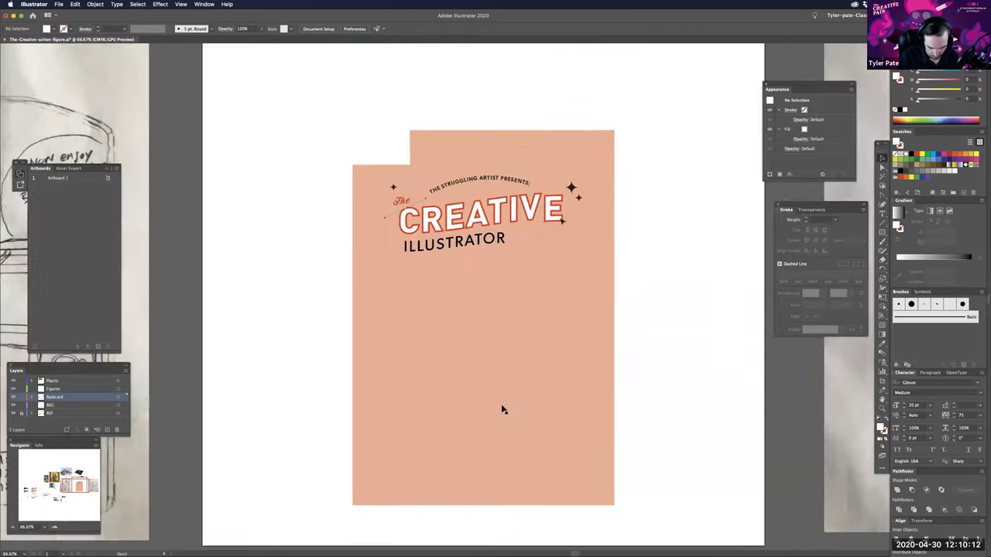
pyautogui.moveTo(666, 275); pyautogui.dragTo(627, 276)
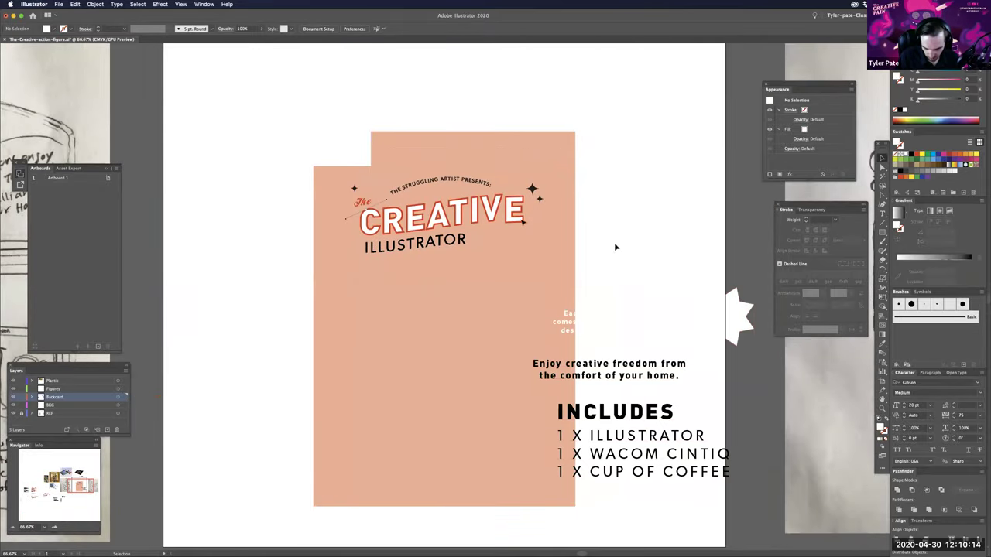
# - Move the "Each illustrator comes with unlimited design revisions!" text to the card's right side and place the "Enjoy creative freedom" text beneath it, scaled down
pyautogui.click(638, 329)
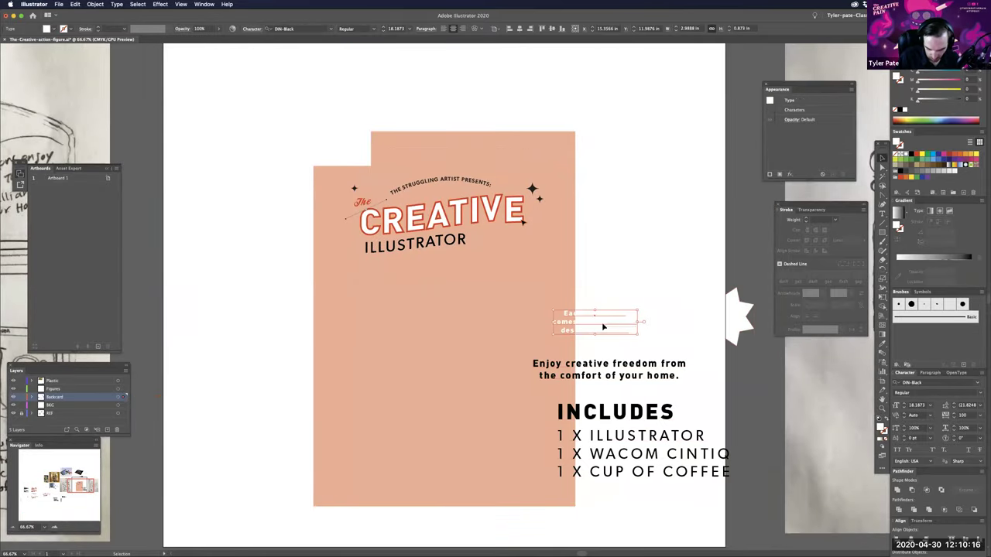
pyautogui.moveTo(592, 324); pyautogui.dragTo(520, 321)
pyautogui.moveTo(647, 378); pyautogui.dragTo(559, 360)
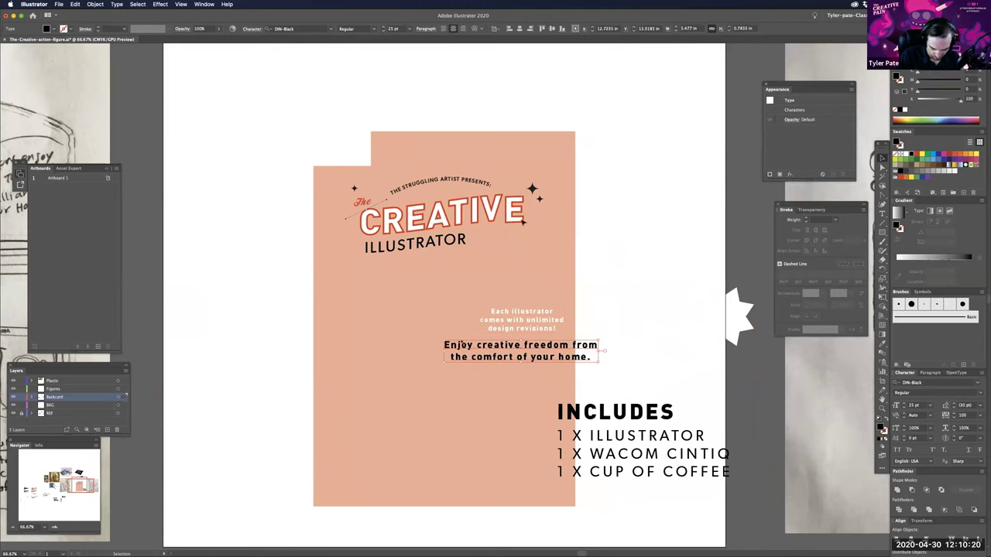
pyautogui.moveTo(445, 341); pyautogui.dragTo(524, 343)
# - Scale the INCLUDES list to about 3.5 by 1.6 in and place it below the "Enjoy creative freedom" text
pyautogui.click(637, 474)
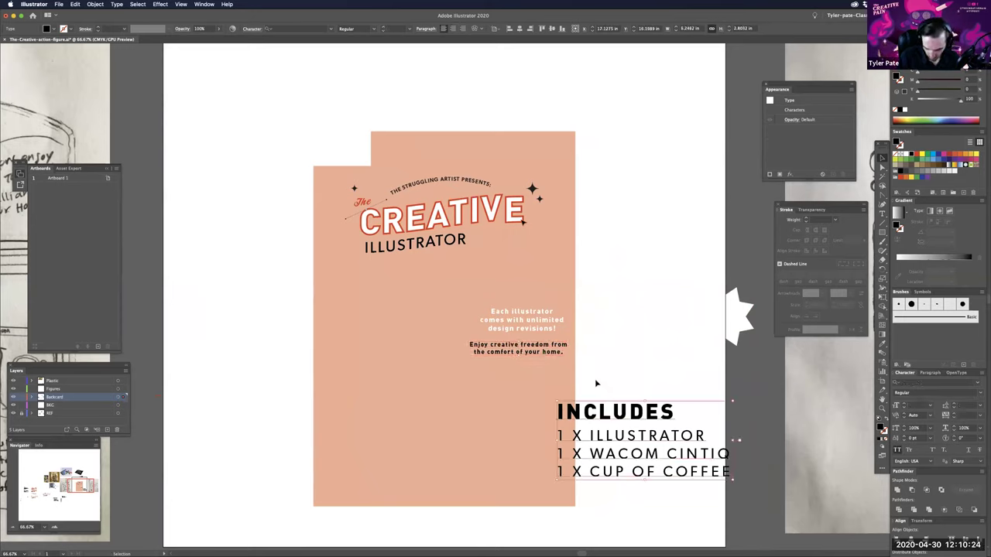
pyautogui.moveTo(662, 414); pyautogui.dragTo(579, 381)
pyautogui.moveTo(648, 446); pyautogui.dragTo(573, 412)
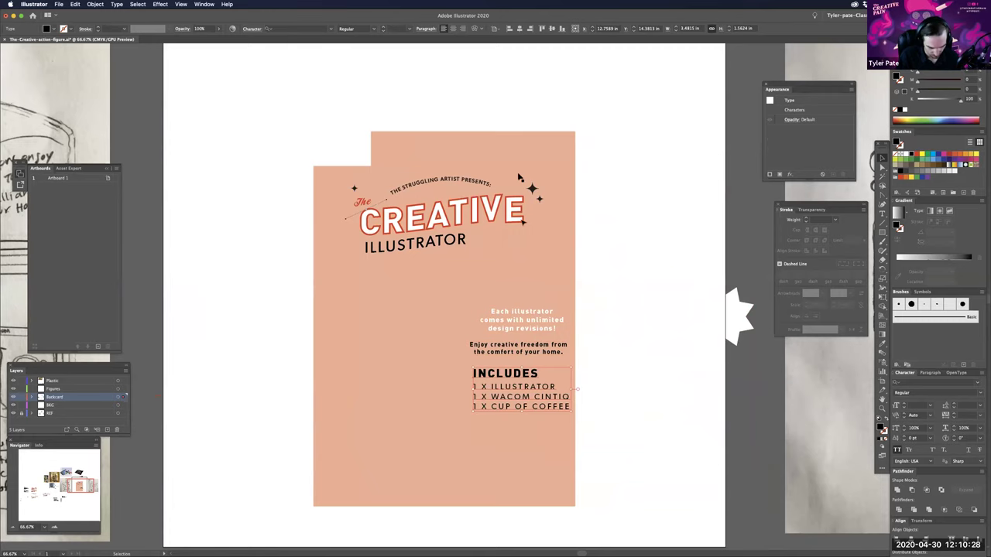
pyautogui.click(603, 355)
# - Move the white starburst onto the card over the design revisions text and enlarge it to about 3.06 in across
pyautogui.press('super+minus')
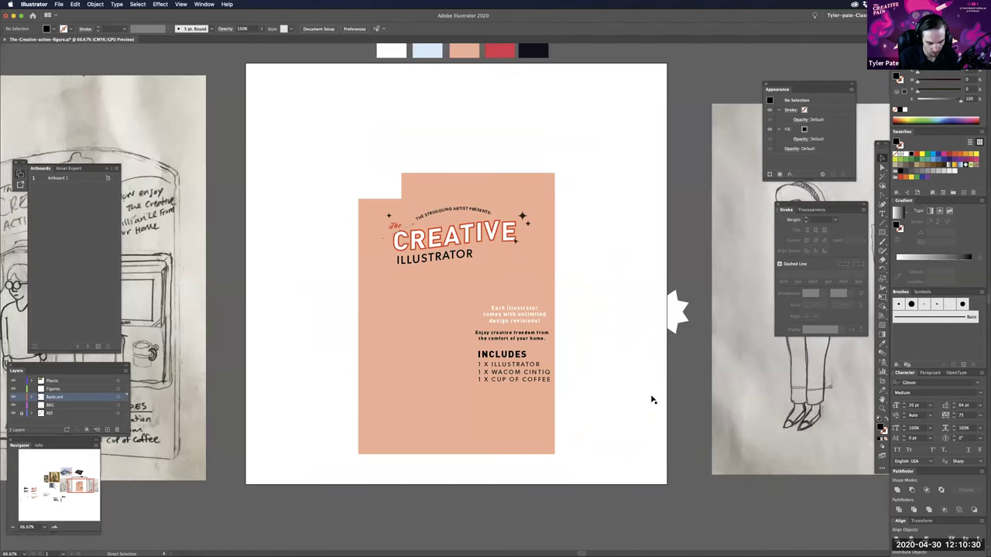
pyautogui.hscroll(-5, 651, 399)
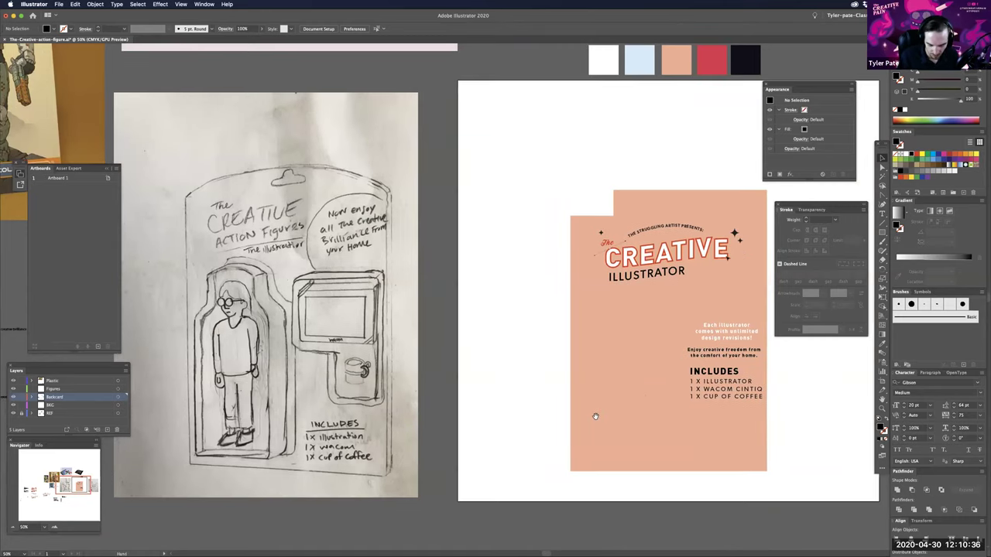
pyautogui.hscroll(4, 593, 411)
pyautogui.hscroll(3, 416, 115)
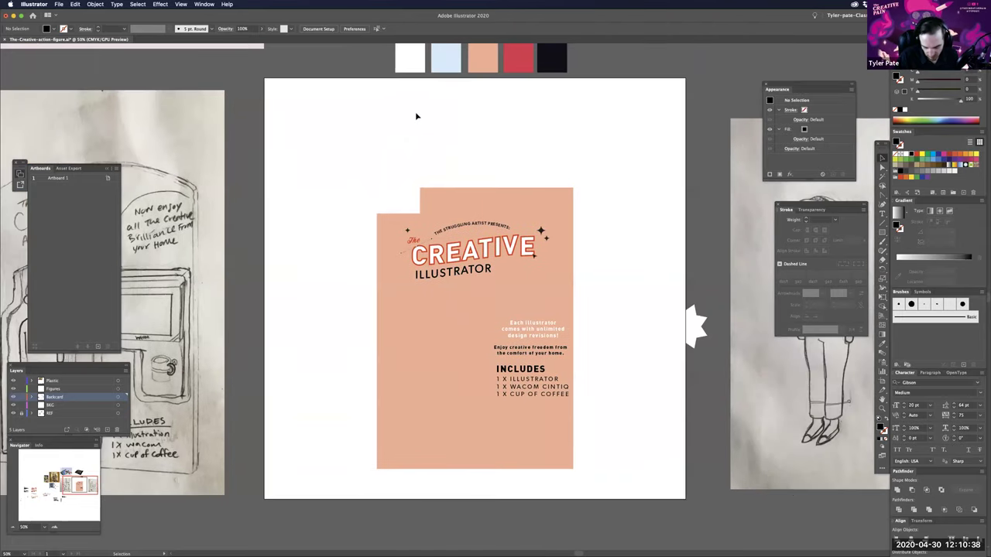
pyautogui.moveTo(707, 306); pyautogui.dragTo(526, 294)
pyautogui.press('super+equal')
pyautogui.press('super+equal')
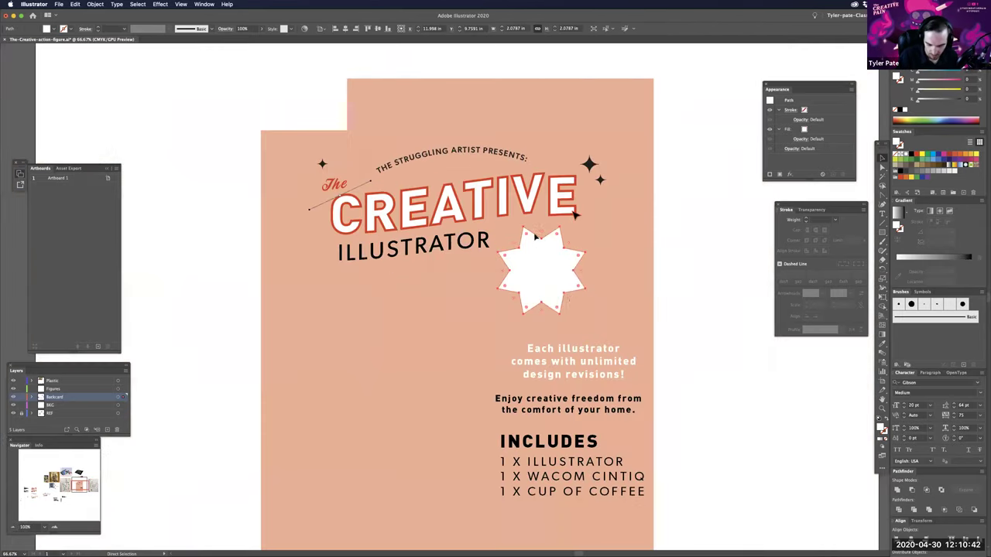
pyautogui.scroll(-2, 596, 314)
pyautogui.moveTo(534, 232); pyautogui.dragTo(578, 319)
pyautogui.press('v')
pyautogui.moveTo(608, 271); pyautogui.dragTo(663, 229)
pyautogui.moveTo(582, 310); pyautogui.dragTo(534, 327)
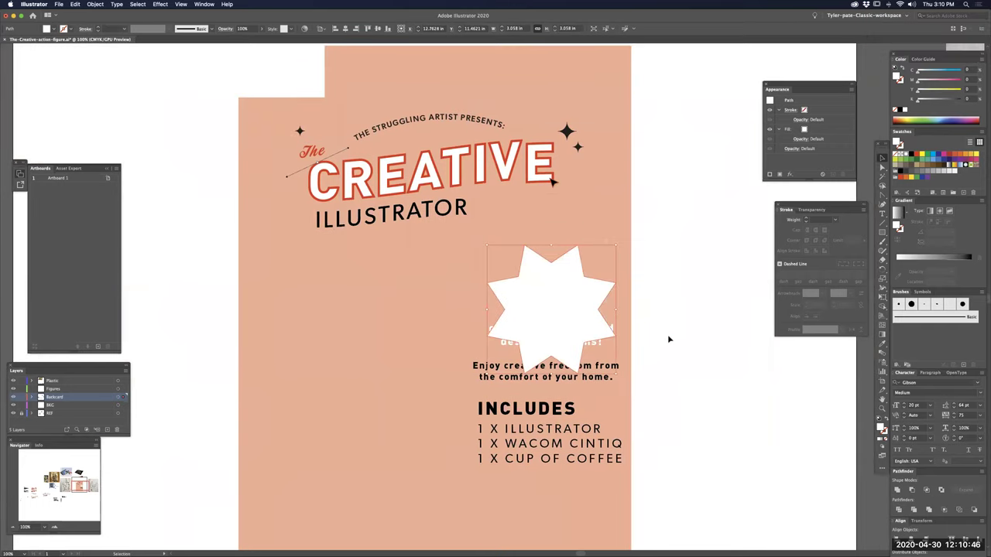
# - Recolour the design revisions text with the peach sampled from the card
pyautogui.click(604, 351)
pyautogui.click(682, 321)
pyautogui.click(600, 346)
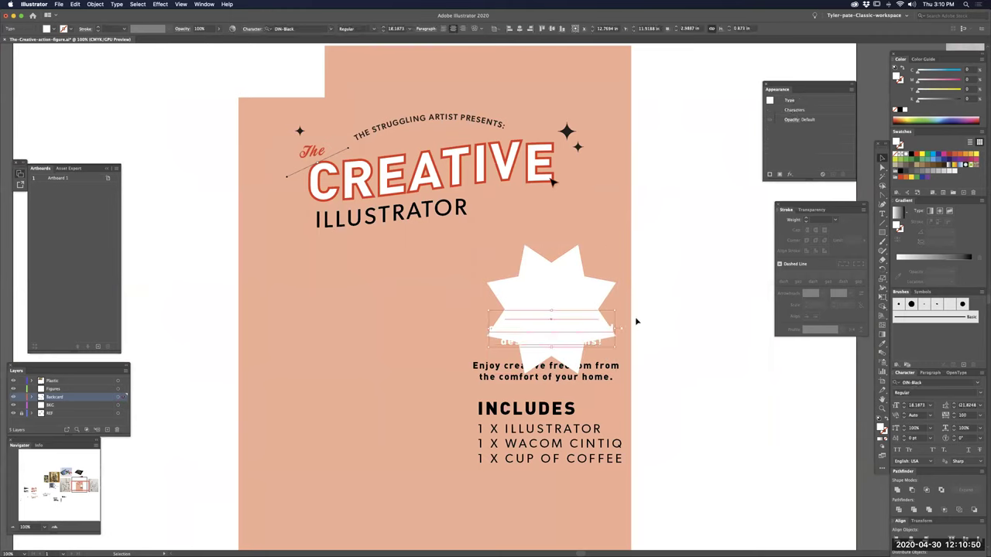
pyautogui.press('i')
pyautogui.click(625, 236)
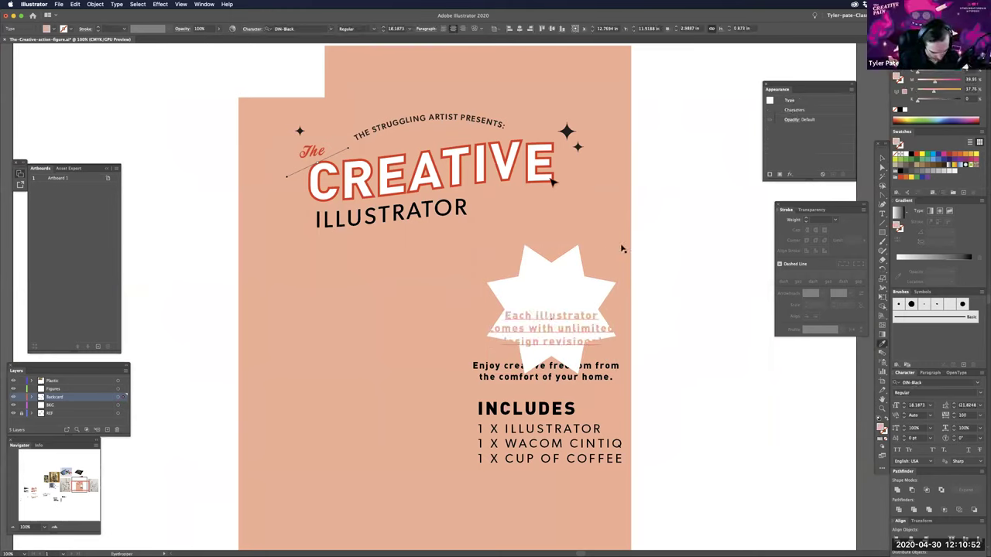
pyautogui.press('v')
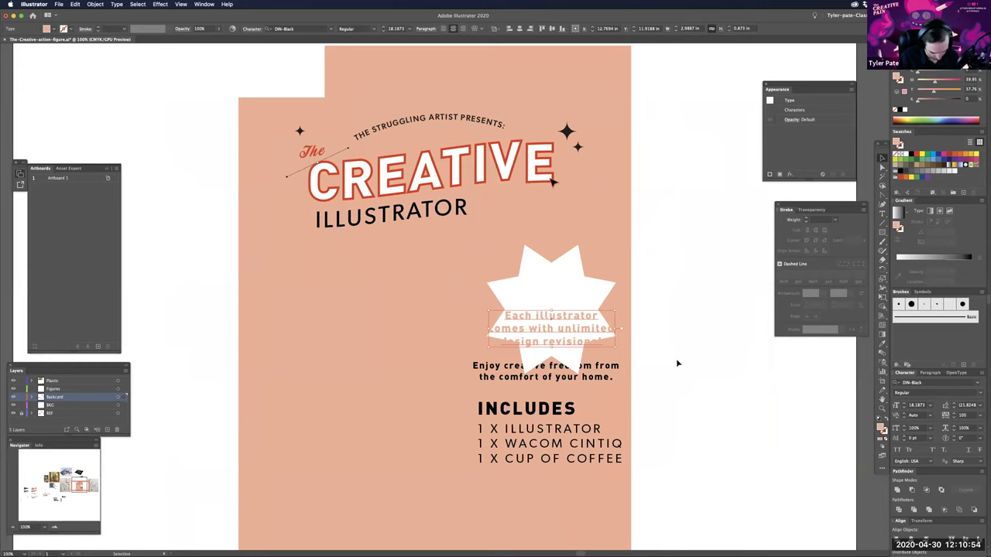
pyautogui.click(677, 363)
# - Draw two overlapping rectangles beside the card, one about 2.2 by 2.4 in in golden yellow and one about 2.5 by 2.9 in in green
pyautogui.moveTo(638, 301); pyautogui.dragTo(623, 298)
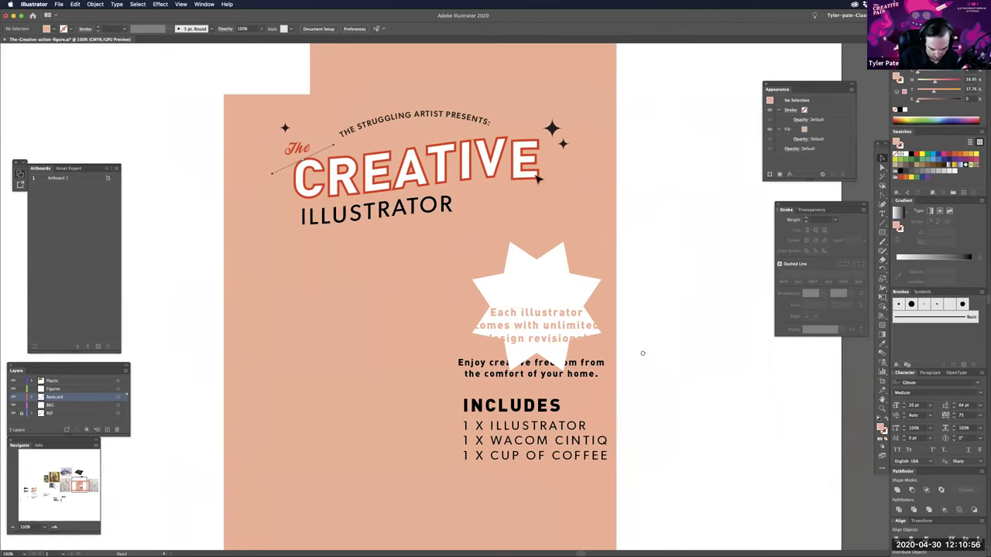
pyautogui.moveTo(642, 353); pyautogui.dragTo(602, 351)
pyautogui.hscroll(3, 627, 382)
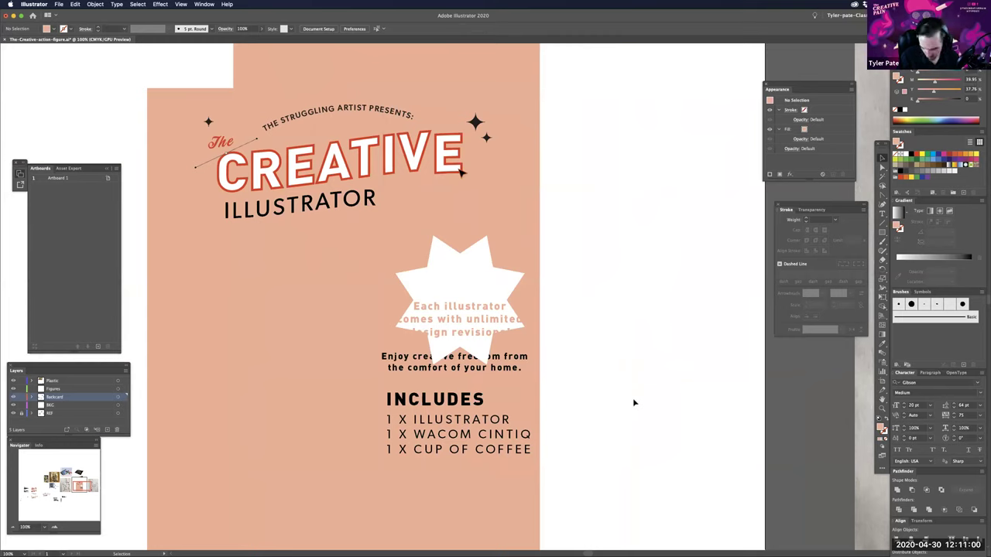
pyautogui.press('m')
pyautogui.moveTo(598, 298); pyautogui.dragTo(691, 402)
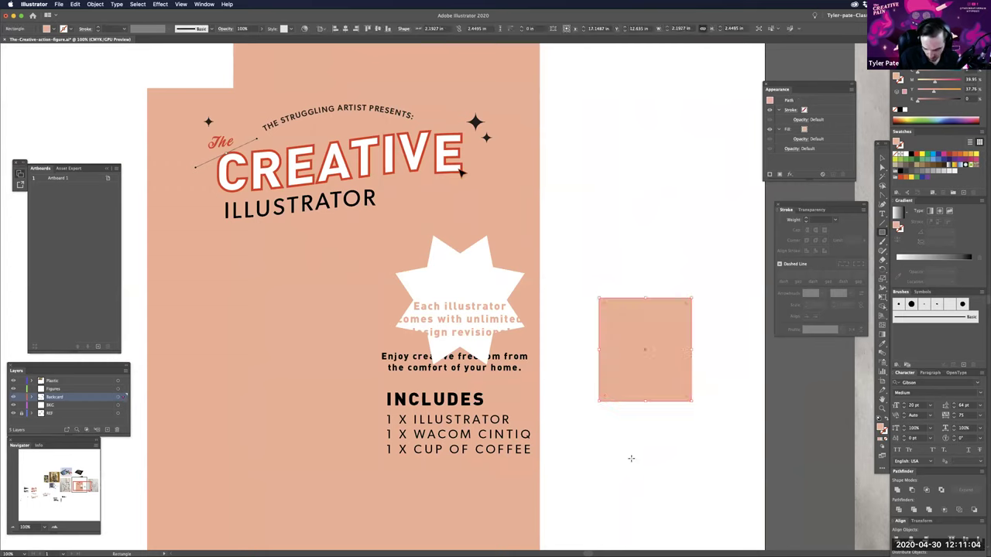
pyautogui.moveTo(942, 92); pyautogui.dragTo(953, 90)
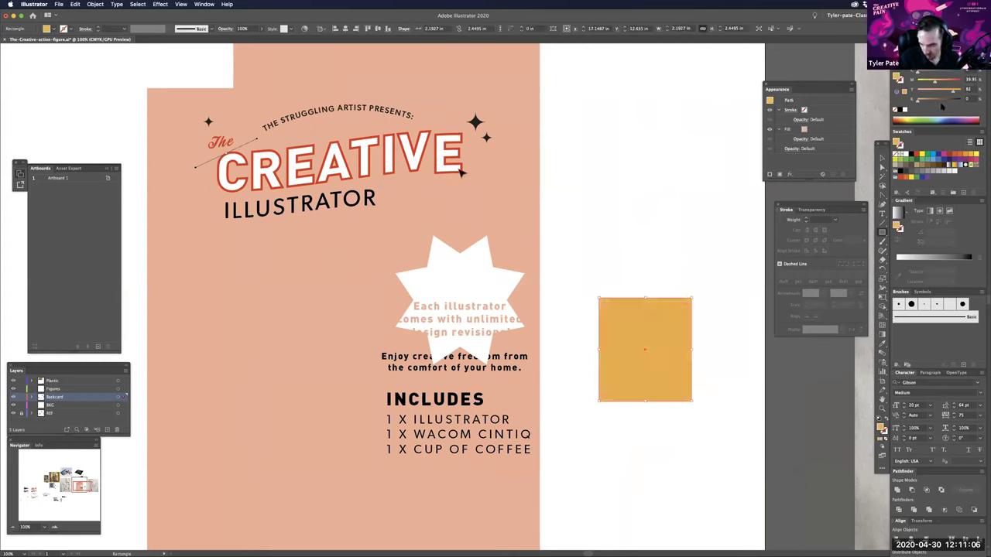
pyautogui.moveTo(631, 454); pyautogui.dragTo(736, 332)
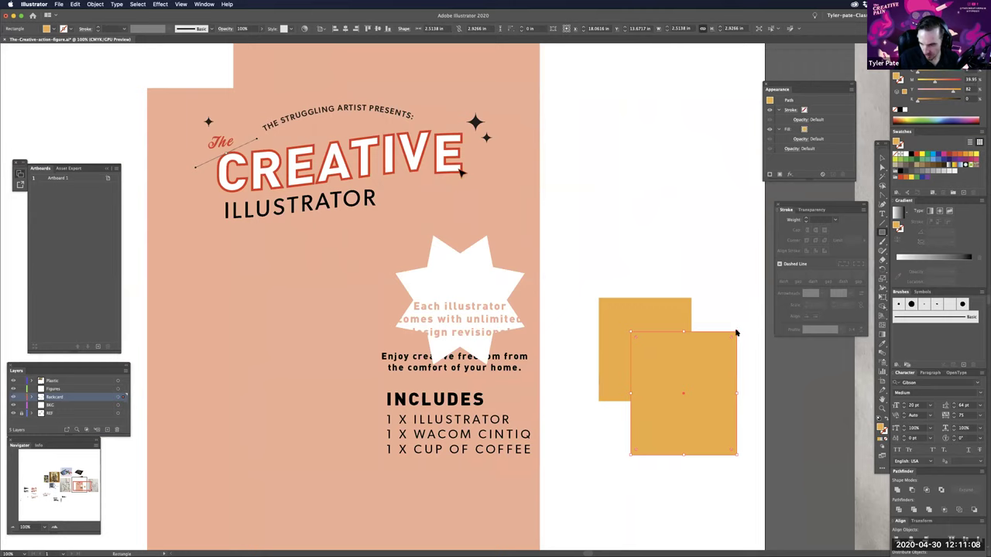
pyautogui.moveTo(944, 75); pyautogui.dragTo(962, 72)
# - Split the overlap of the yellow and green rectangles into its own shape with the Shape Builder tool
pyautogui.press('v')
pyautogui.moveTo(716, 287); pyautogui.dragTo(604, 446)
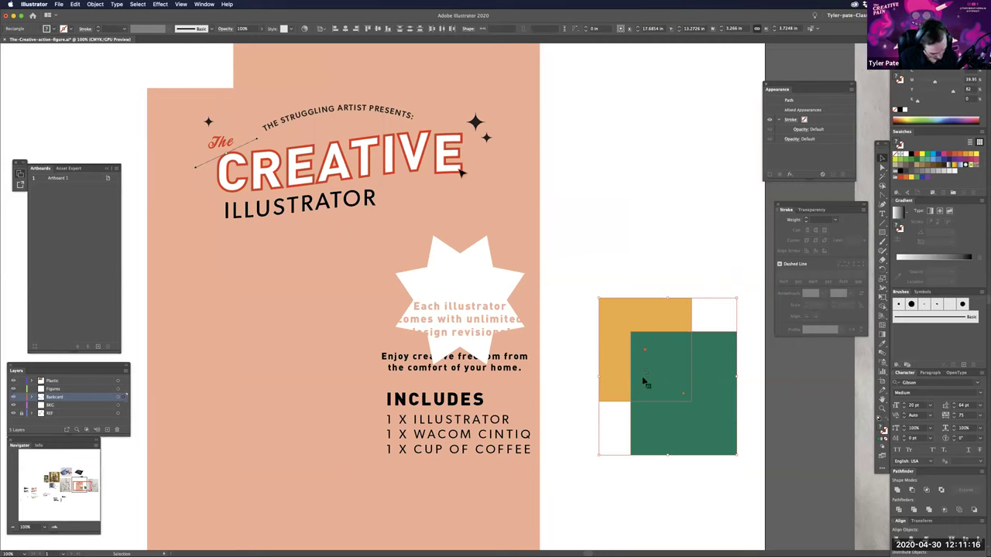
pyautogui.hotkey('shift', 'm')
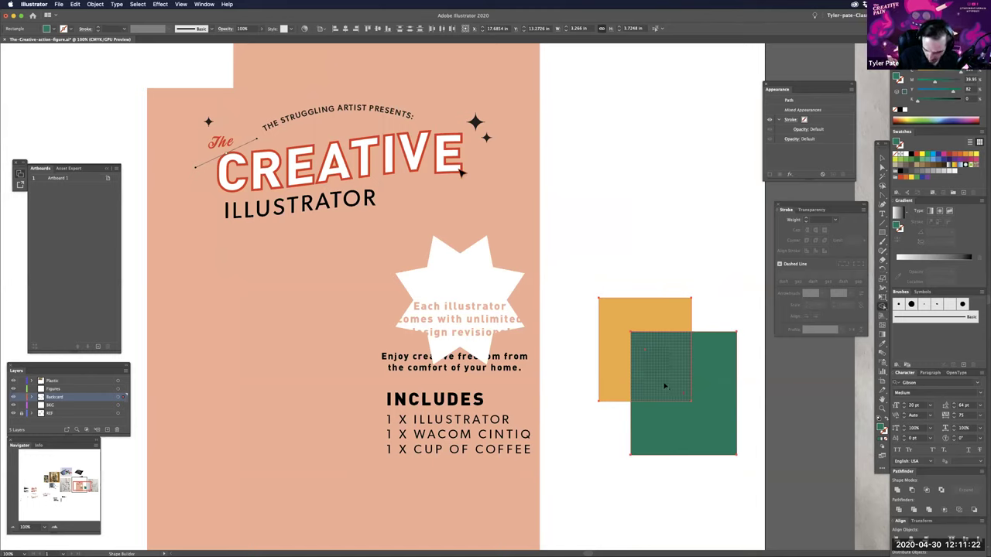
pyautogui.click(649, 380)
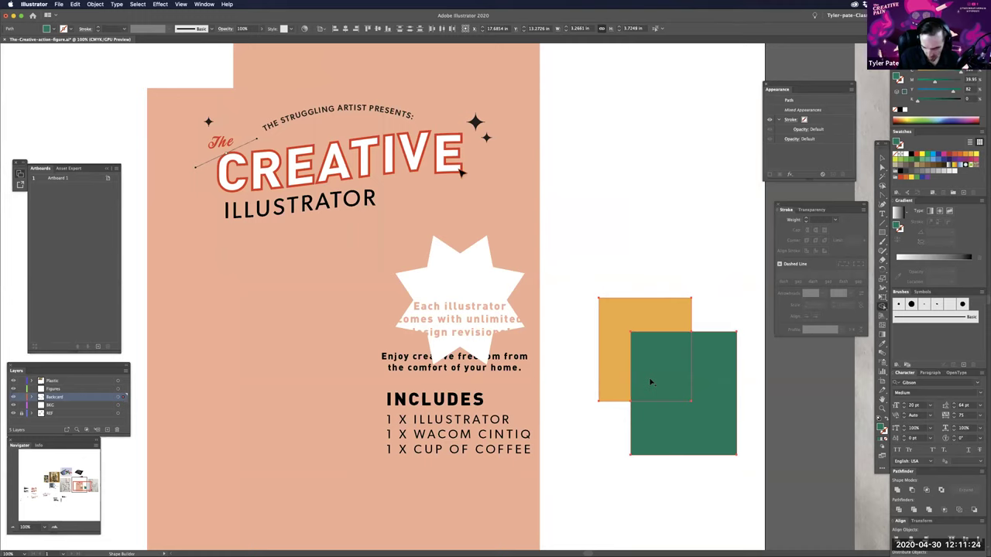
# - Pull the yellow and green L-shaped pieces away from the central overlap shape, and move them back towards it
pyautogui.press('a')
pyautogui.click(702, 313)
pyautogui.moveTo(679, 321); pyautogui.dragTo(677, 227)
pyautogui.moveTo(720, 440); pyautogui.dragTo(754, 518)
pyautogui.click(725, 353)
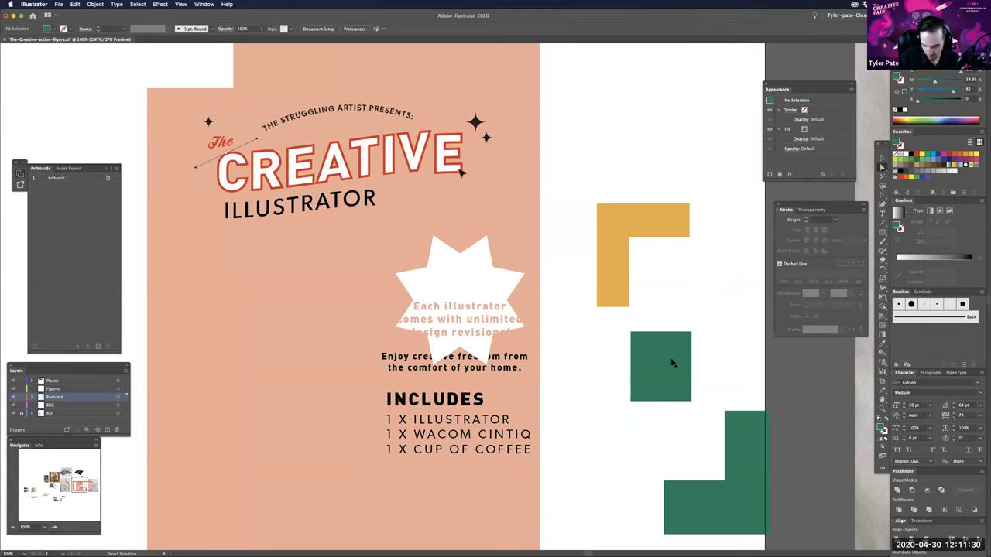
pyautogui.moveTo(607, 261); pyautogui.dragTo(598, 336)
pyautogui.moveTo(733, 515); pyautogui.dragTo(711, 443)
# - Delete the yellow and green test shapes beside the card
pyautogui.moveTo(571, 246); pyautogui.dragTo(725, 490)
pyautogui.press('Delete')
pyautogui.press('Delete')
pyautogui.press('v')
pyautogui.moveTo(570, 352); pyautogui.dragTo(573, 353)
pyautogui.moveTo(554, 233); pyautogui.dragTo(573, 243)
pyautogui.moveTo(684, 285); pyautogui.dragTo(737, 312)
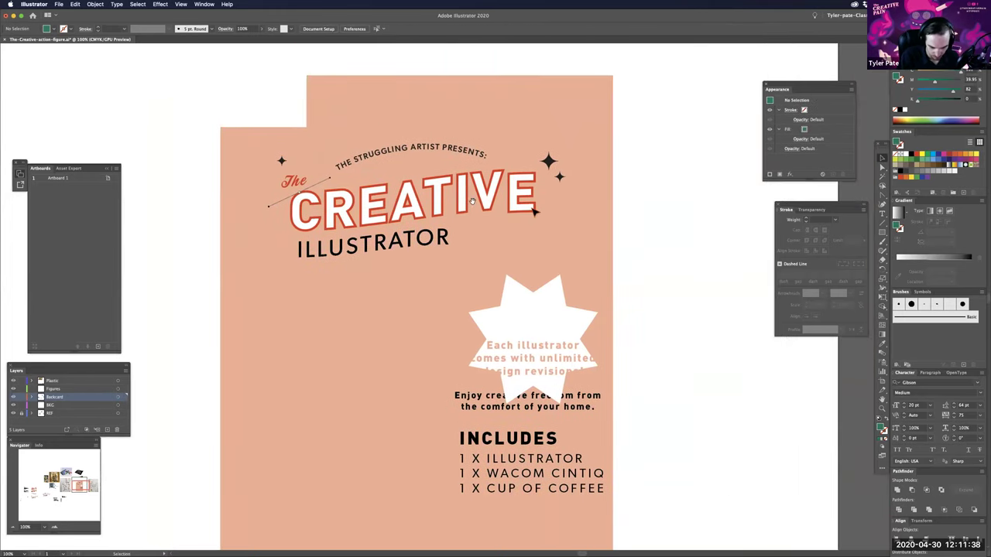
# - Examine the hang hole in the pencil sketch and in the toy packaging reference photos
pyautogui.moveTo(432, 101); pyautogui.dragTo(456, 124)
pyautogui.moveTo(517, 91); pyautogui.dragTo(567, 180)
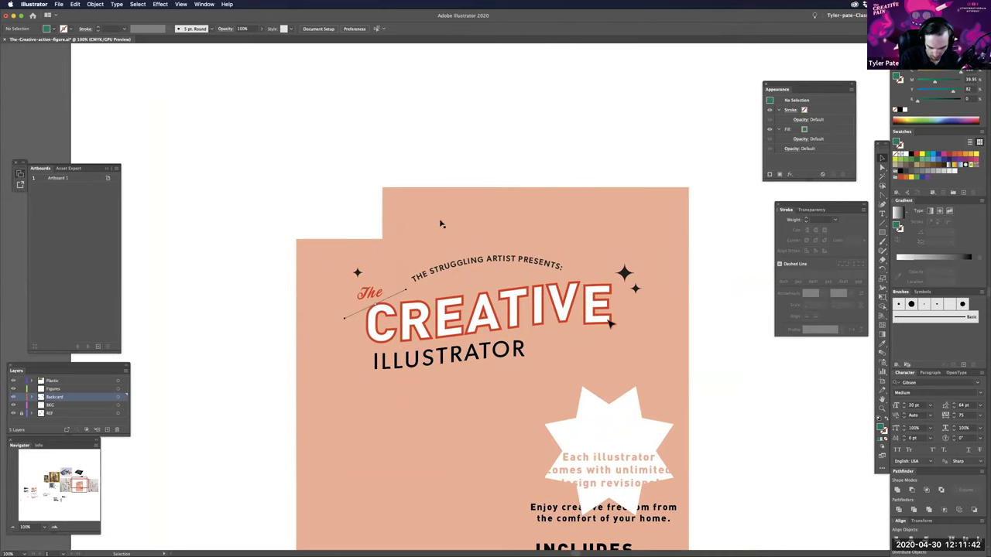
pyautogui.scroll(1, 529, 208)
pyautogui.scroll(3, 530, 207)
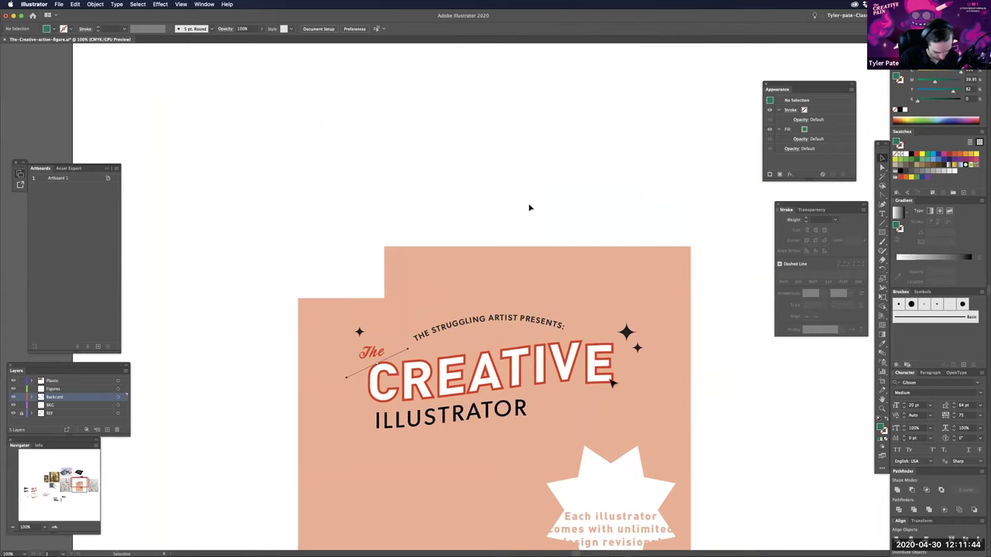
pyautogui.press('super+minus')
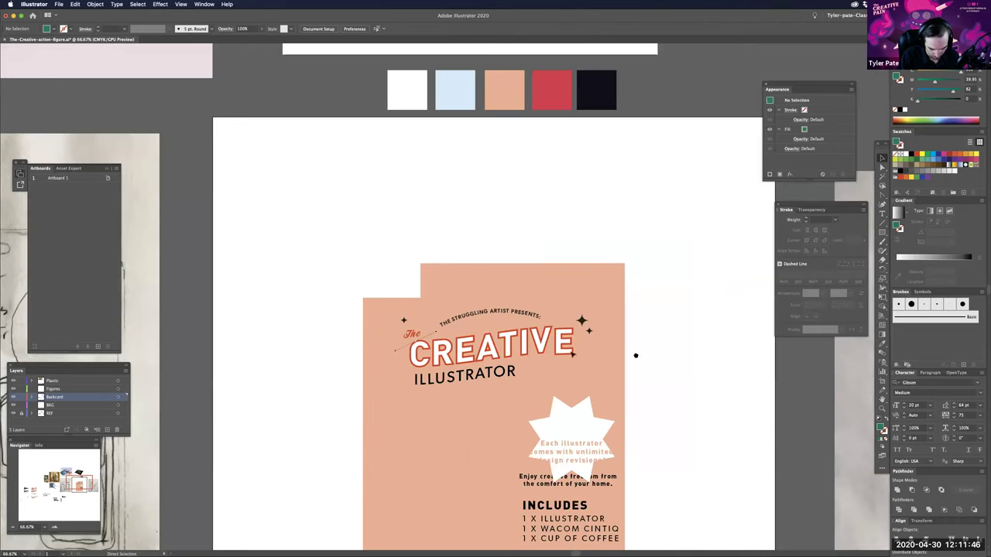
pyautogui.hscroll(-8, 436, 393)
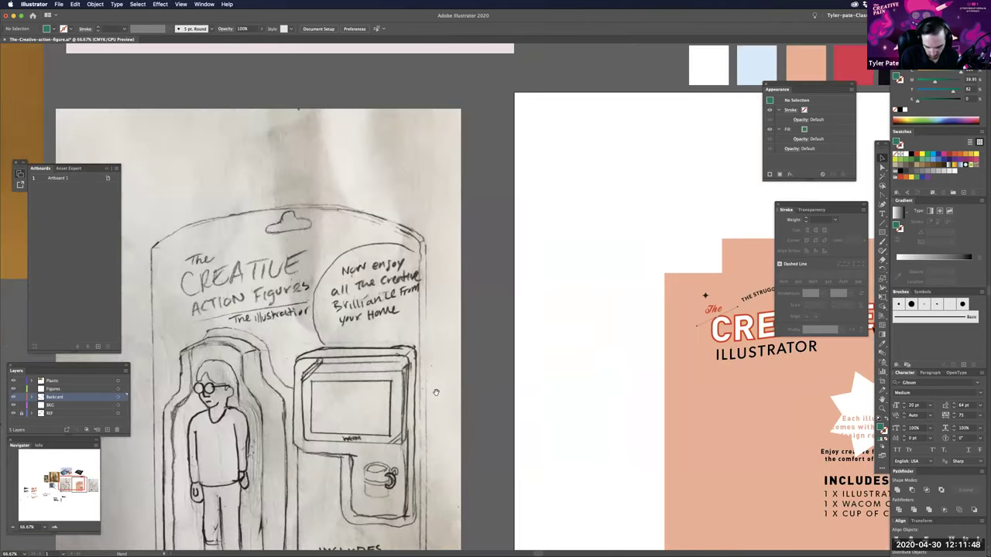
pyautogui.hscroll(-7, 516, 331)
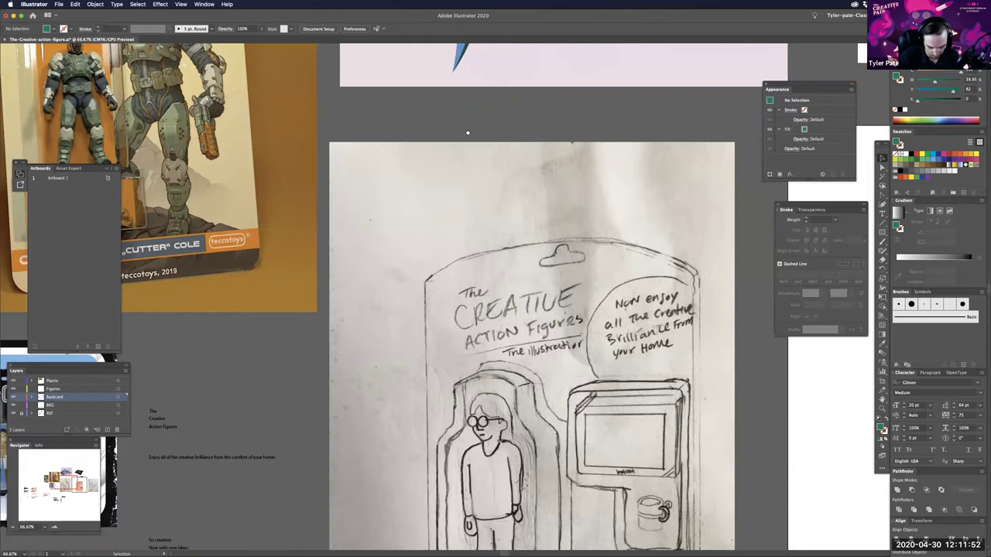
pyautogui.hscroll(-7, 533, 265)
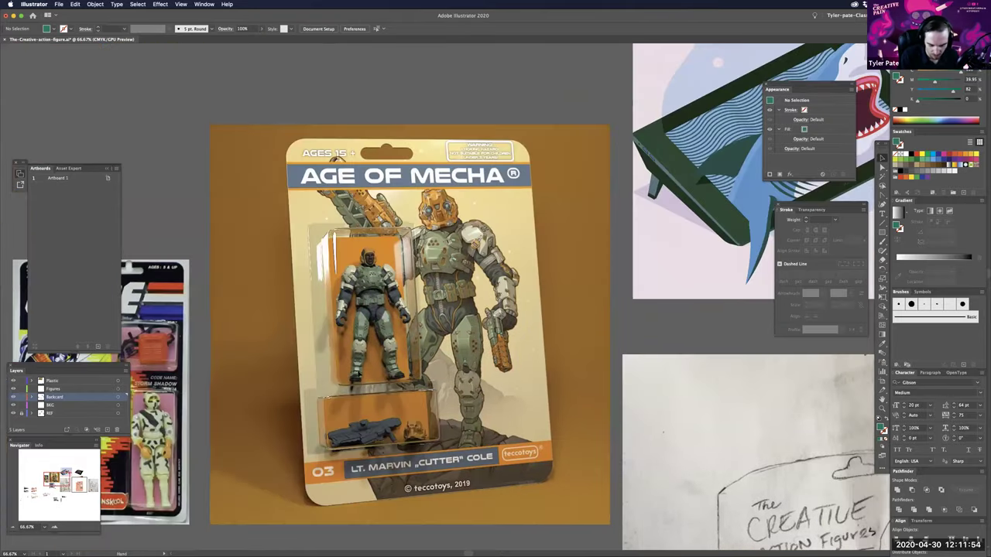
pyautogui.scroll(-8, 533, 297)
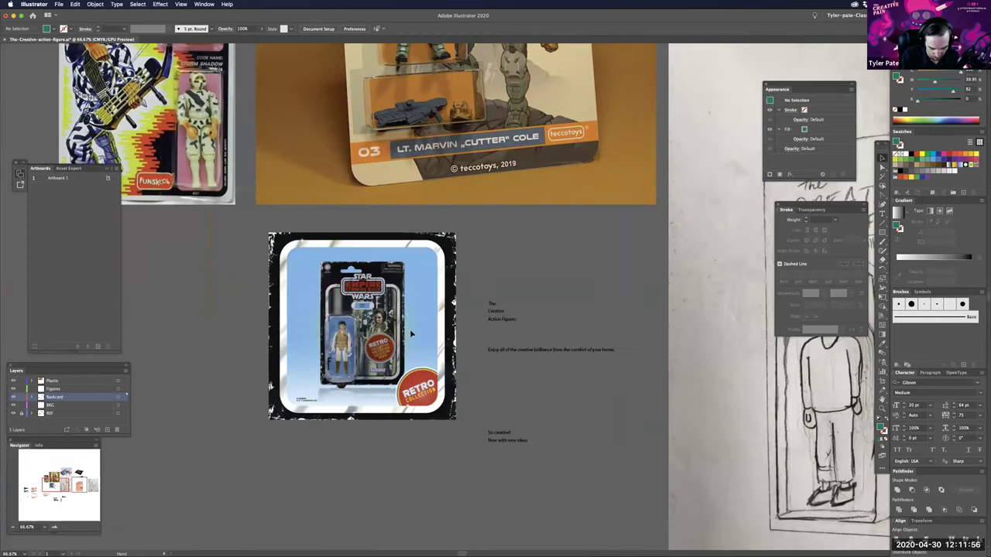
pyautogui.scroll(3, 411, 334)
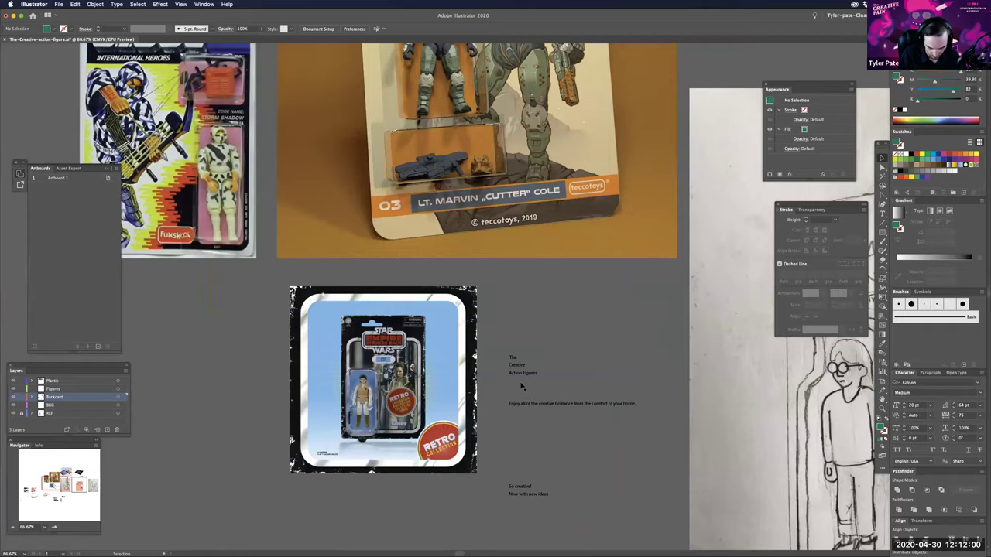
# - Draw two matching green circles of about 0.22 in side by side above the backing card
pyautogui.hscroll(10, 523, 387)
pyautogui.scroll(1, 643, 332)
pyautogui.press('super+equal')
pyautogui.press('l')
pyautogui.moveTo(500, 210)
pyautogui.mouseDown()
pyautogui.moveTo(519, 224)
pyautogui.moveTo(559, 219)
pyautogui.moveTo(545, 220)
pyautogui.mouseUp()
pyautogui.press('v')
pyautogui.click(534, 216)
pyautogui.click(574, 201)
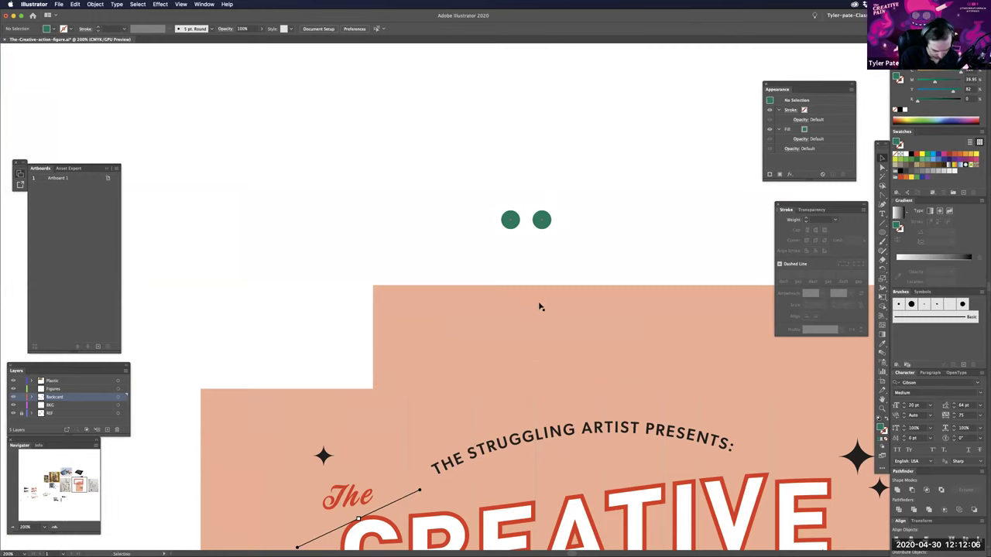
# - Create a thin green rectangle 0.0092 in wide beside the circles, using the circle's height of 0.2202 in as its height
pyautogui.click(540, 223)
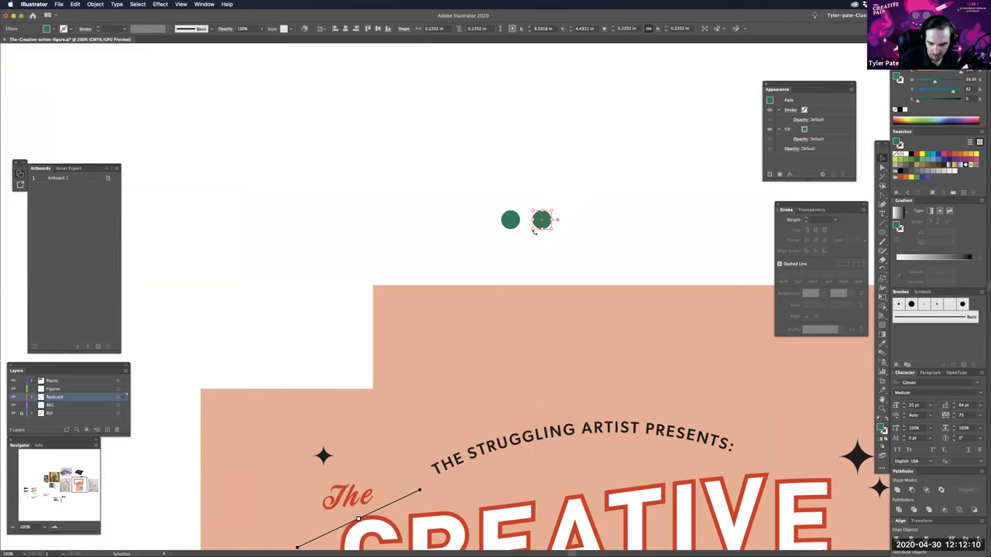
pyautogui.click(689, 28)
pyautogui.press('super+c')
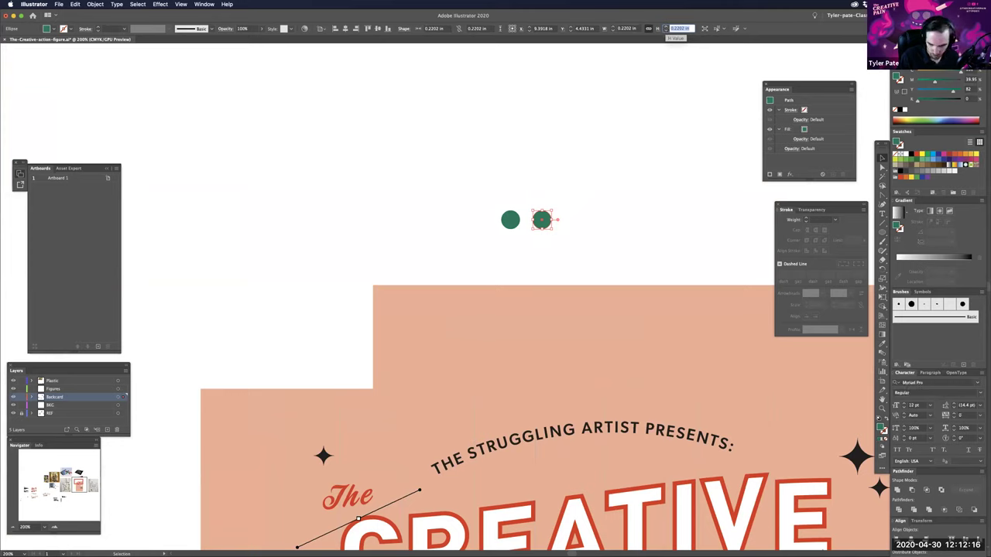
pyautogui.click(607, 218)
pyautogui.press('m')
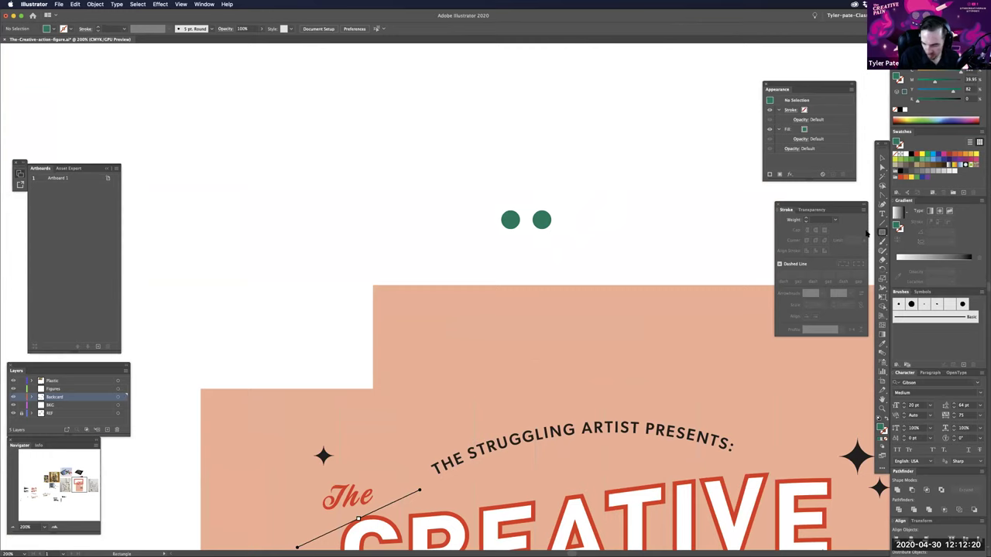
pyautogui.click(583, 199)
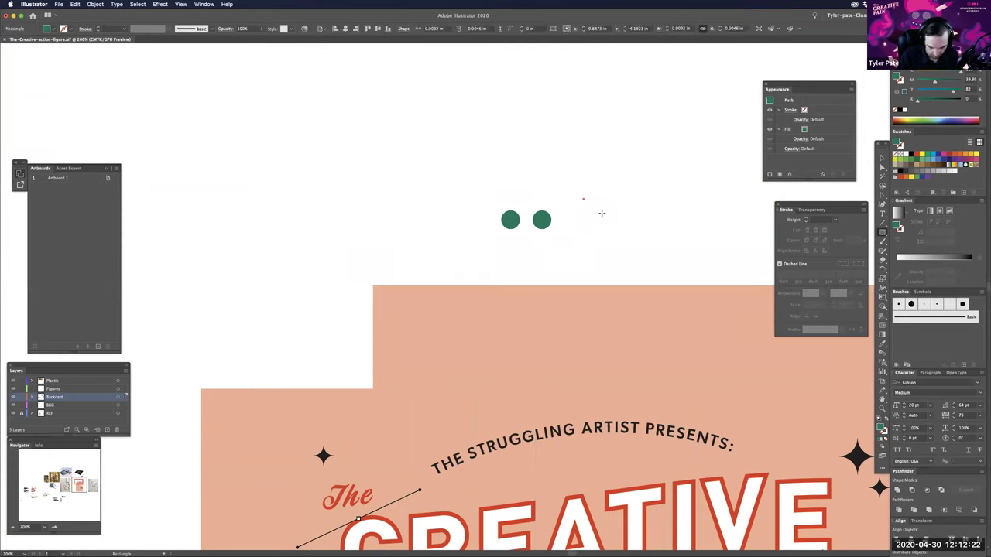
pyautogui.press('super+z')
pyautogui.click(596, 211)
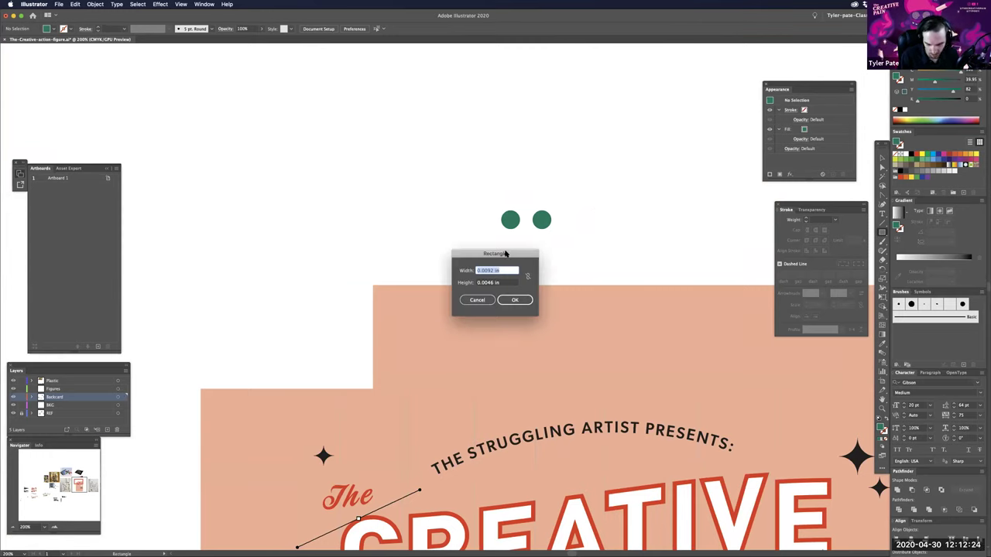
pyautogui.press('Tab')
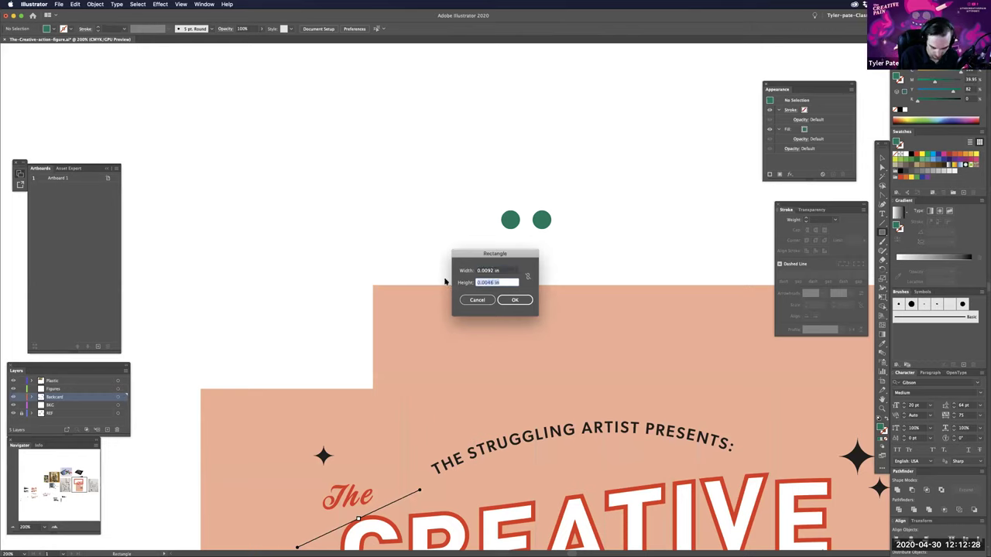
pyautogui.press('super+v')
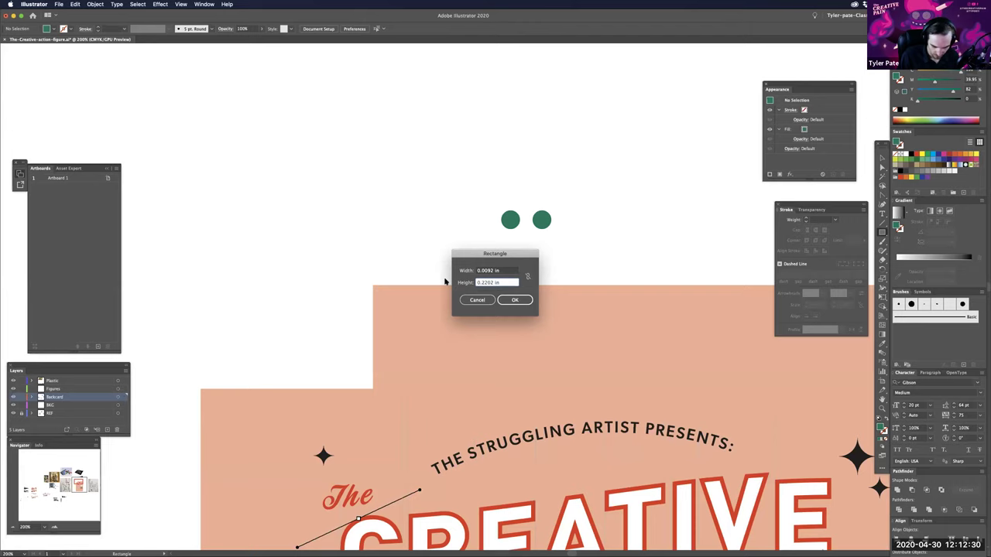
pyautogui.click(517, 301)
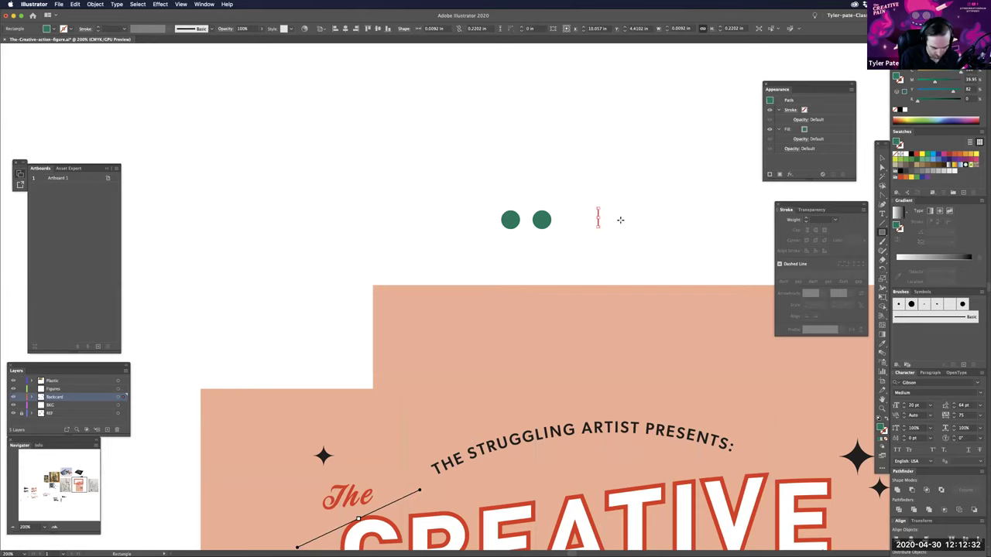
# - Align the vertical centres of the two circles and the thin rectangle
pyautogui.press('v')
pyautogui.moveTo(632, 191); pyautogui.dragTo(470, 253)
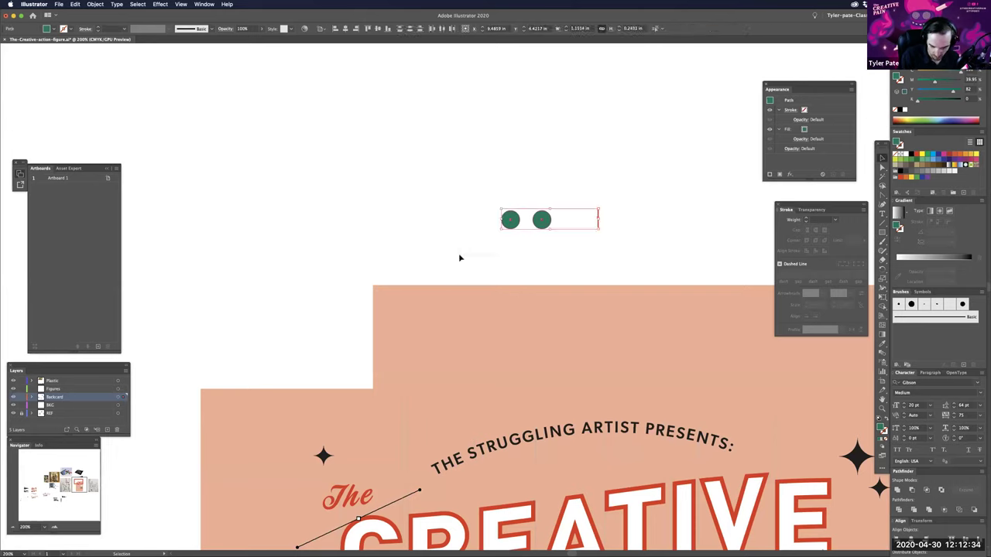
pyautogui.click(324, 29)
pyautogui.click(341, 40)
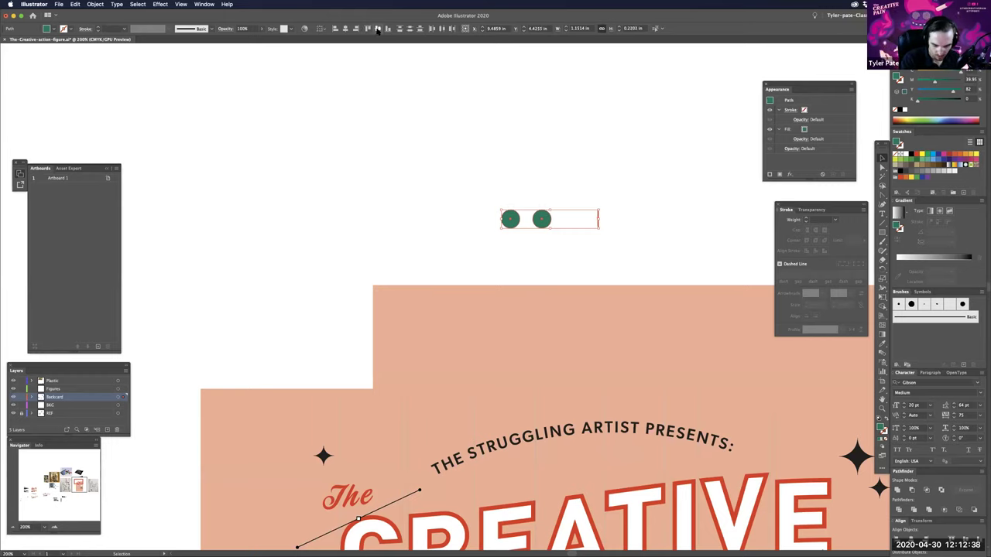
# - Move the thin rectangle between the two circles and stretch it from centre to centre to form a horizontal pill
pyautogui.click(612, 219)
pyautogui.click(597, 219)
pyautogui.press('z')
pyautogui.moveTo(586, 213); pyautogui.dragTo(744, 243)
pyautogui.press('v')
pyautogui.moveTo(680, 238); pyautogui.dragTo(239, 232)
pyautogui.moveTo(341, 239); pyautogui.dragTo(381, 238)
pyautogui.moveTo(465, 285); pyautogui.dragTo(606, 345)
pyautogui.click(635, 232)
pyautogui.moveTo(636, 231); pyautogui.dragTo(272, 373)
pyautogui.click(581, 447)
pyautogui.moveTo(633, 227); pyautogui.dragTo(346, 402)
pyautogui.click(532, 402)
pyautogui.press('super+minus')
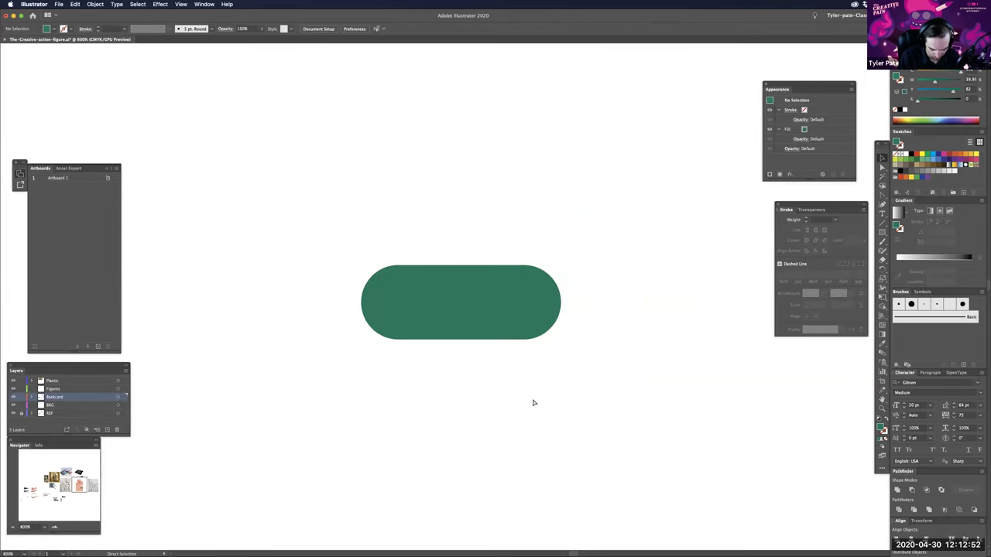
# - Inspect close up how the rectangle's edges meet the end circles of the pill
pyautogui.press('super+equal')
pyautogui.press('super+equal')
pyautogui.press('super+equal')
pyautogui.press('super+equal')
pyautogui.moveTo(425, 293); pyautogui.dragTo(709, 359)
pyautogui.moveTo(505, 452); pyautogui.dragTo(542, 363)
pyautogui.press('super+minus')
pyautogui.press('super+minus')
pyautogui.press('super+minus')
pyautogui.press('super+minus')
pyautogui.moveTo(621, 365); pyautogui.dragTo(555, 410)
# - Add a copy of the pill rotated 90 degrees, crossing the middle of the horizontal pill
pyautogui.moveTo(637, 262); pyautogui.dragTo(518, 333)
pyautogui.click(518, 334)
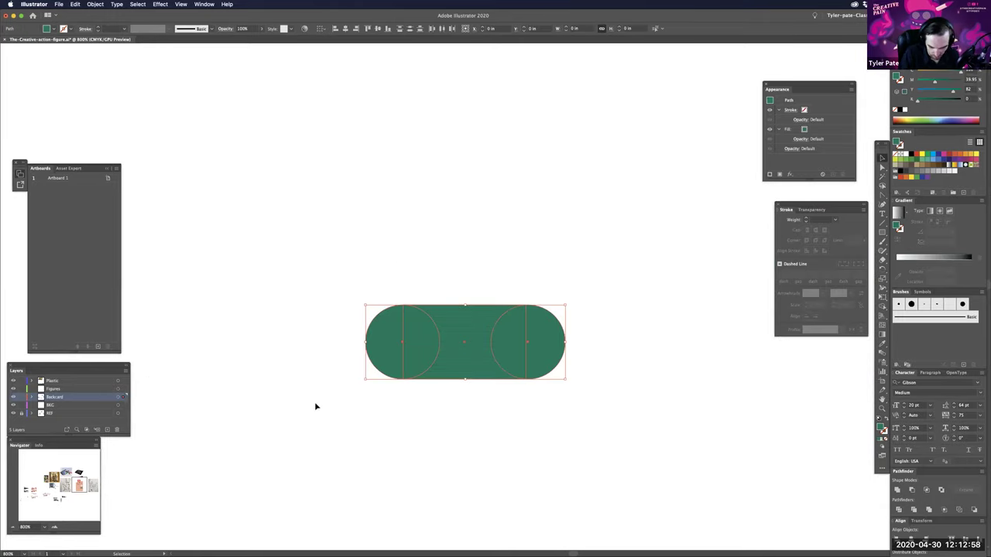
pyautogui.moveTo(567, 300); pyautogui.dragTo(486, 425)
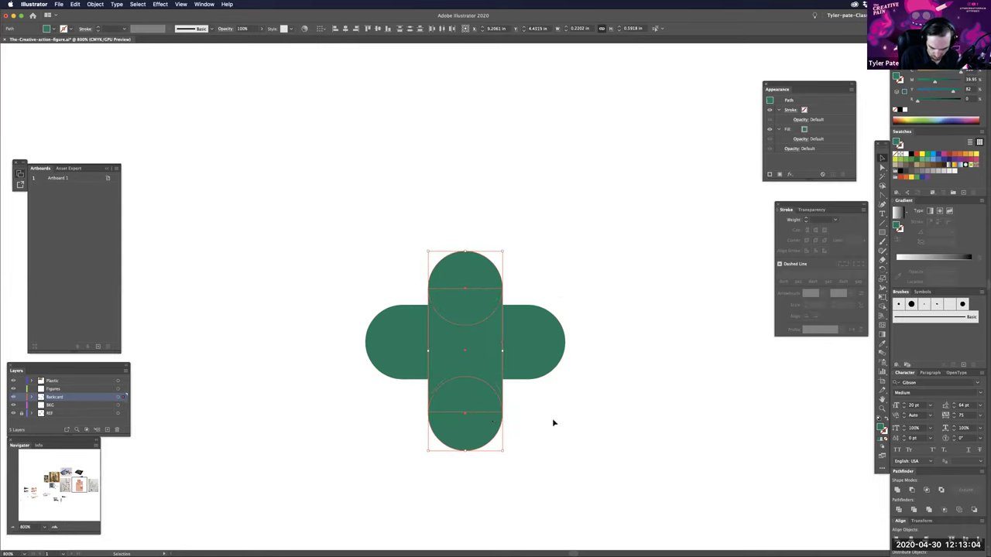
# - Delete the lower circle of the upright pill and shorten its rectangle so it ends inside the horizontal pill
pyautogui.click(534, 444)
pyautogui.click(470, 436)
pyautogui.press('Delete')
pyautogui.click(476, 400)
pyautogui.moveTo(462, 414); pyautogui.dragTo(464, 379)
pyautogui.click(604, 368)
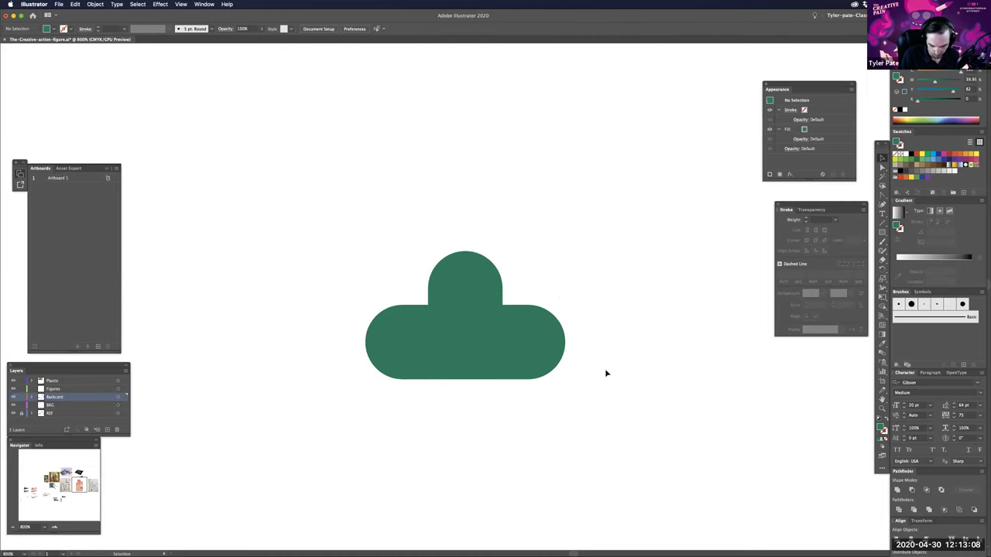
# - Compare the green shape with the hang hole drawn in the pencil sketch
pyautogui.hotkey('ctrl', '-')
pyautogui.hotkey('ctrl', '-')
pyautogui.hotkey('ctrl', '-')
pyautogui.hotkey('ctrl', '-')
pyautogui.hotkey('ctrl', '-')
pyautogui.hotkey('ctrl', '-')
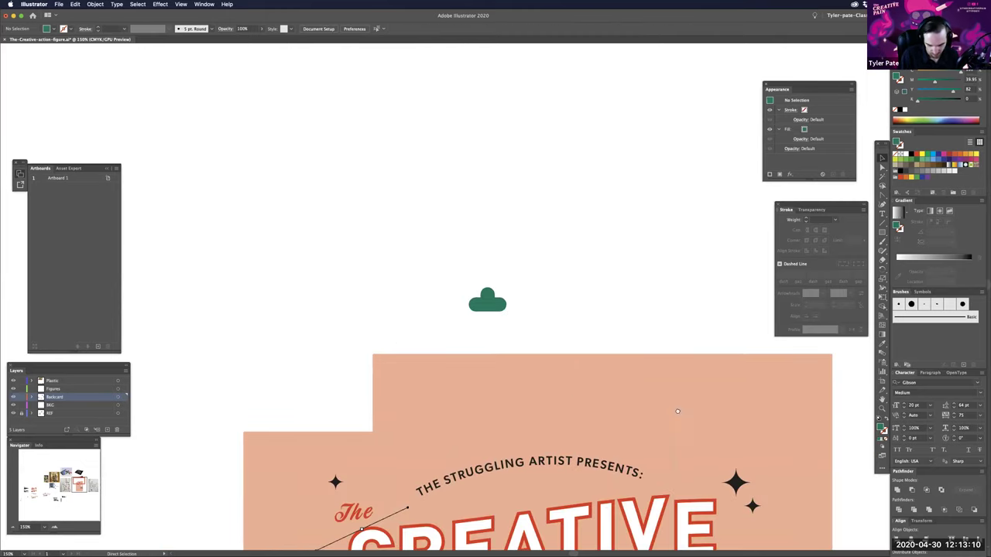
pyautogui.hscroll(-1, 425, 302)
pyautogui.hscroll(-8, 506, 382)
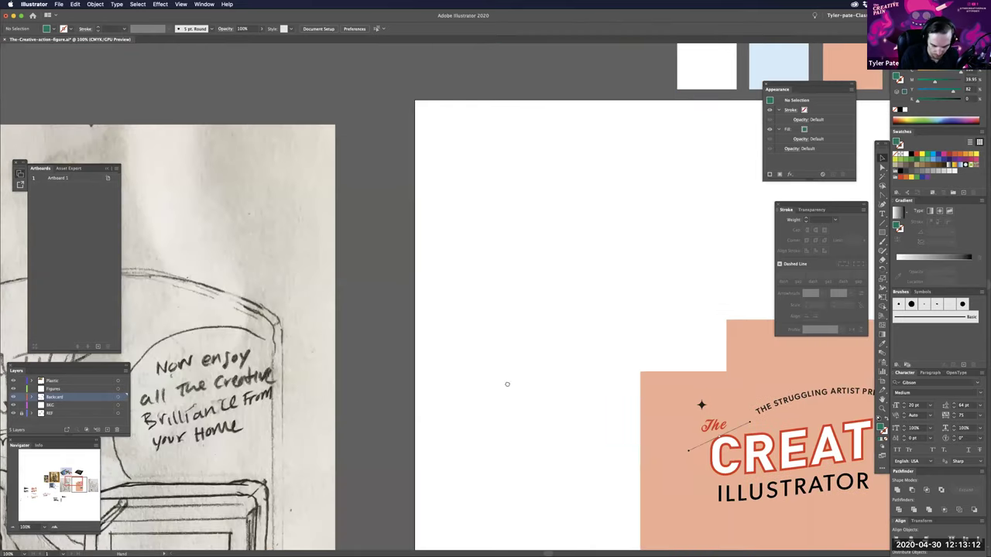
pyautogui.moveTo(352, 404); pyautogui.dragTo(482, 370)
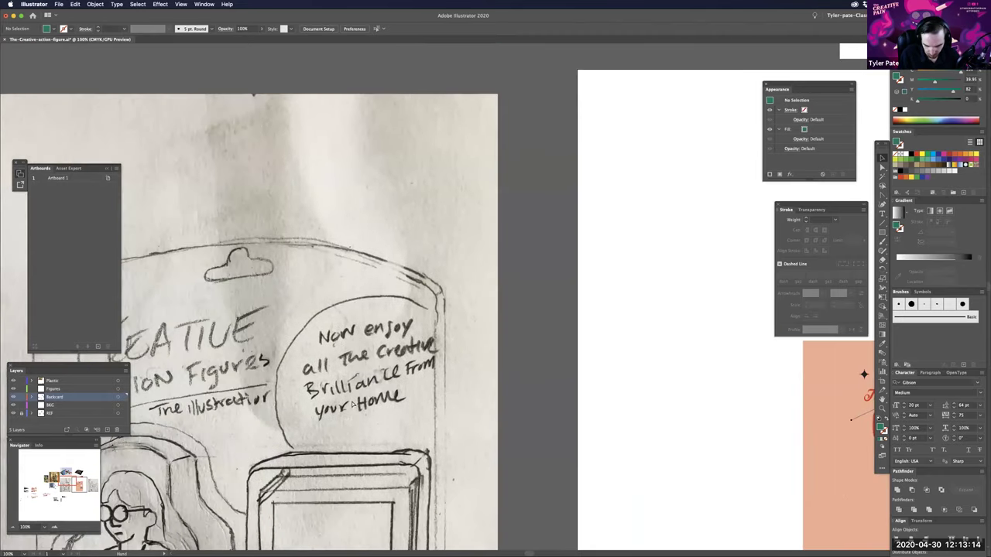
# - Widen the horizontal pill to about 0.67 in by extending its rectangle and moving the end circle outward
pyautogui.press('super+plus')
pyautogui.press('super+plus')
pyautogui.press('super+plus')
pyautogui.press('super+plus')
pyautogui.press('super+plus')
pyautogui.moveTo(547, 317); pyautogui.dragTo(525, 345)
pyautogui.click(525, 346)
pyautogui.moveTo(354, 343); pyautogui.dragTo(535, 329)
pyautogui.click(542, 318)
pyautogui.press('super+shift+a')
pyautogui.click(492, 319)
pyautogui.click(508, 311)
# - Group the horizontal pill's pieces and the upright tab's pieces separately, and align the two groups on their horizontal centres
pyautogui.moveTo(356, 406); pyautogui.dragTo(597, 334)
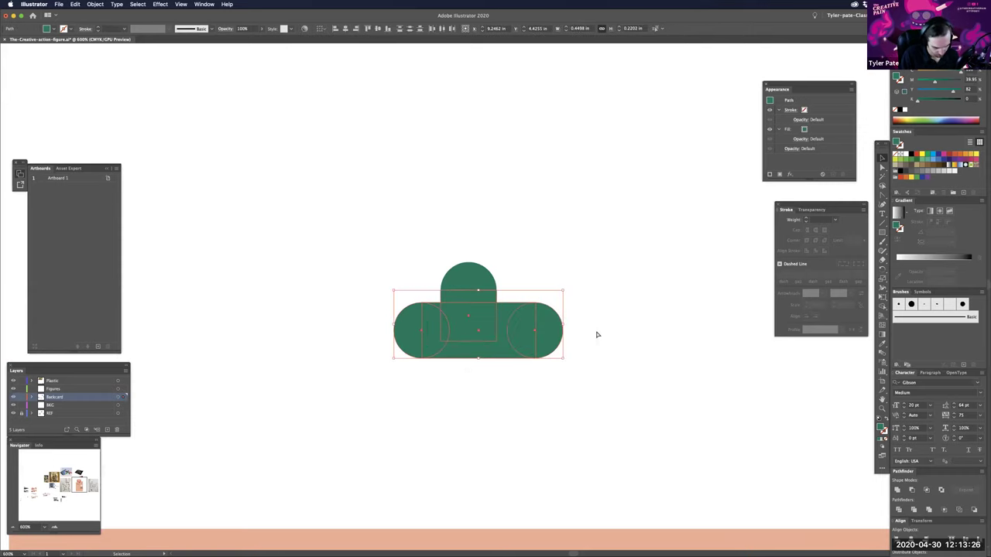
pyautogui.click(608, 364)
pyautogui.moveTo(348, 405); pyautogui.dragTo(584, 345)
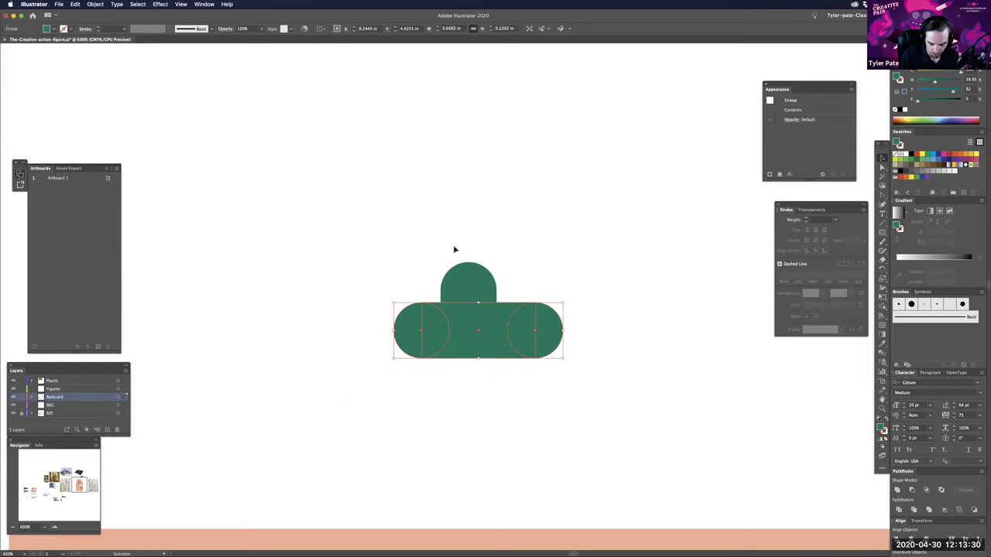
pyautogui.click(499, 296)
pyautogui.press('super+g')
pyautogui.moveTo(506, 297); pyautogui.dragTo(371, 402)
pyautogui.click(346, 29)
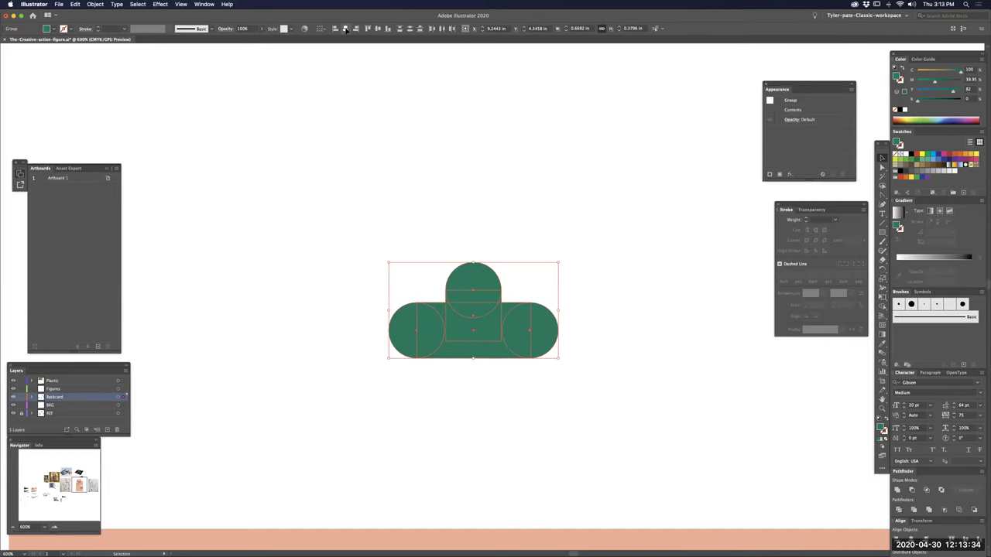
# - Raise the round upright tab slightly above the horizontal pill, fine-tuning its height in small nudges
pyautogui.click(533, 267)
pyautogui.click(494, 287)
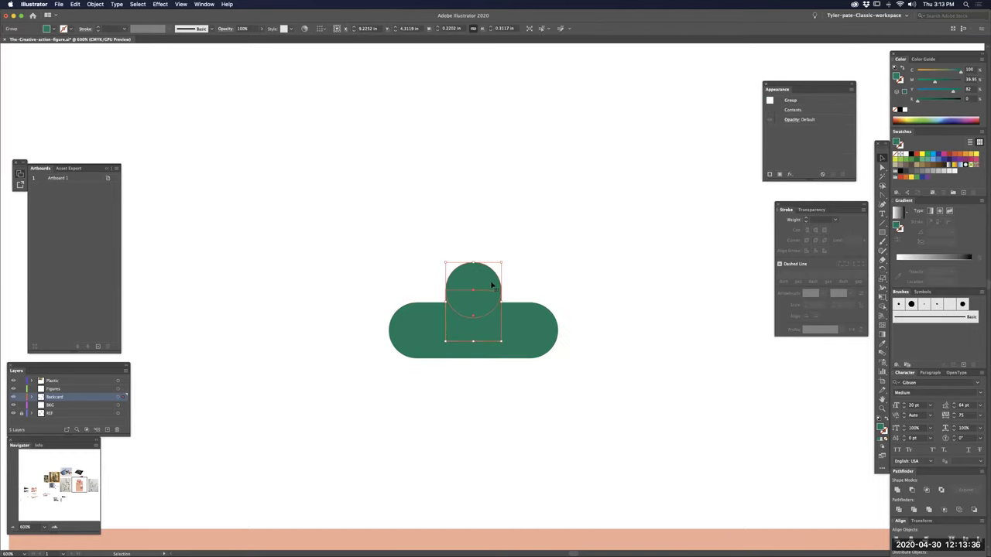
pyautogui.press('Up')
pyautogui.press('Up')
pyautogui.click(526, 242)
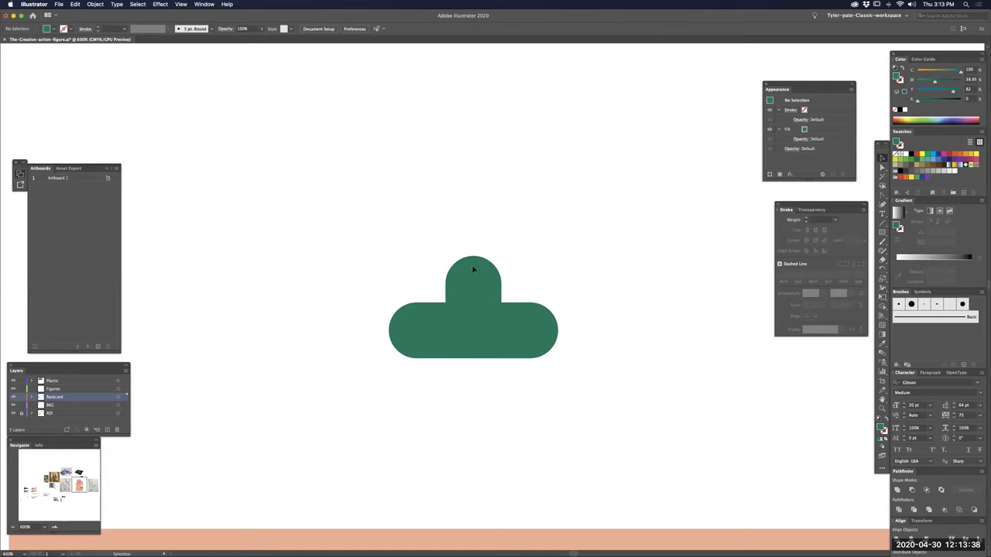
pyautogui.click(490, 277)
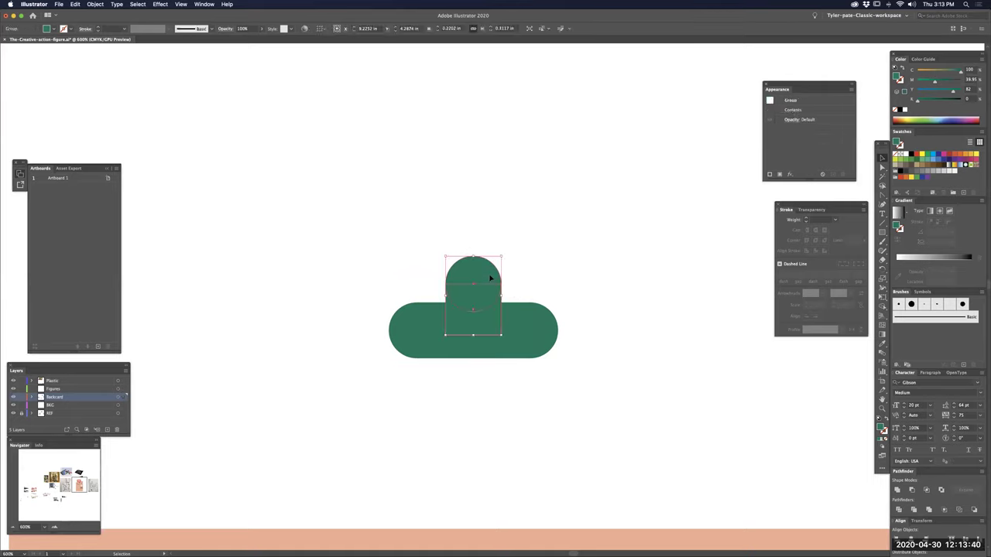
pyautogui.press('Down')
pyautogui.click(558, 293)
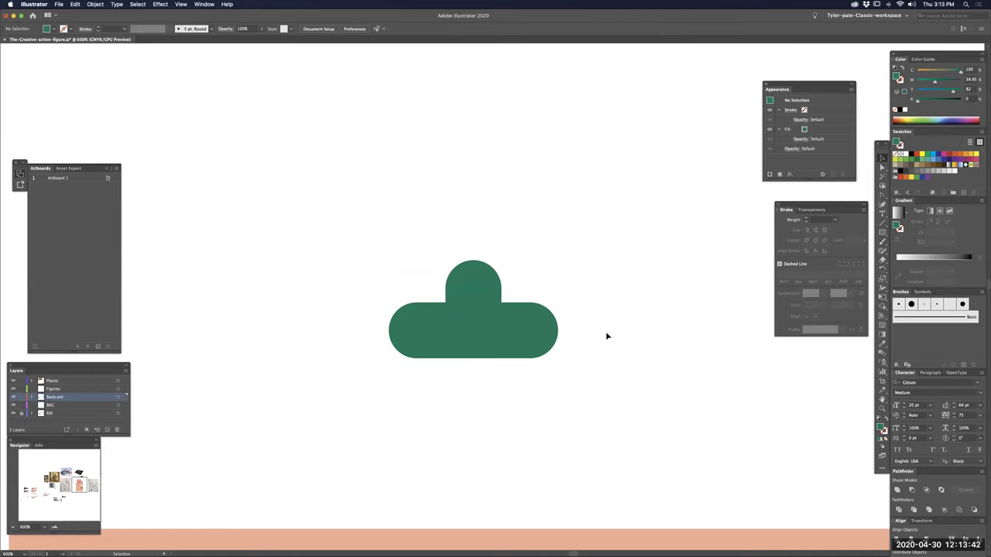
# - Unite the upright tab and the horizontal pill into a single hang-hole shape
pyautogui.moveTo(617, 237); pyautogui.dragTo(334, 400)
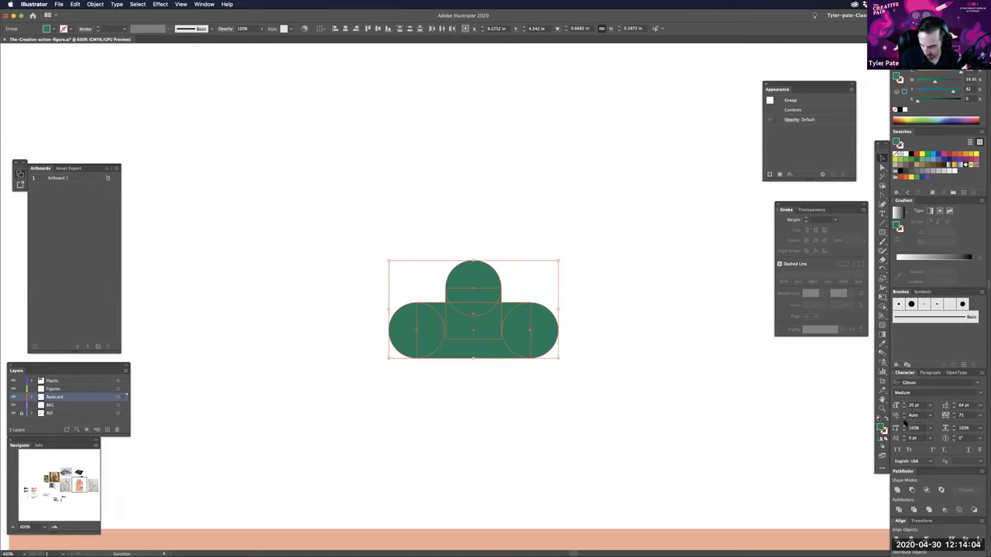
pyautogui.click(897, 489)
pyautogui.click(608, 342)
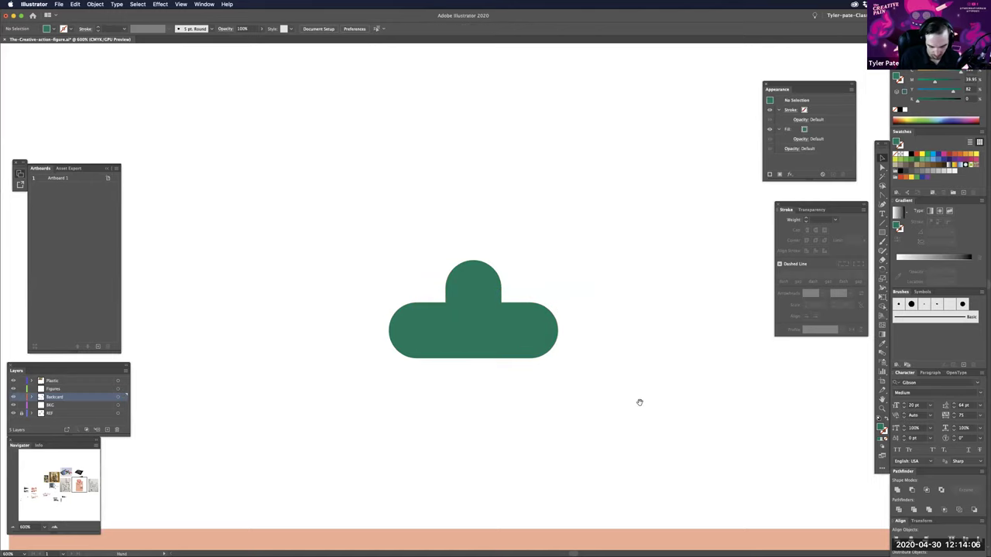
# - Move the hang-hole shape down onto the backing card, placing it near the card's top edge above the curved tagline
pyautogui.moveTo(639, 402); pyautogui.dragTo(600, 354)
pyautogui.press('super+minus')
pyautogui.press('super+minus')
pyautogui.press('super+minus')
pyautogui.press('super+minus')
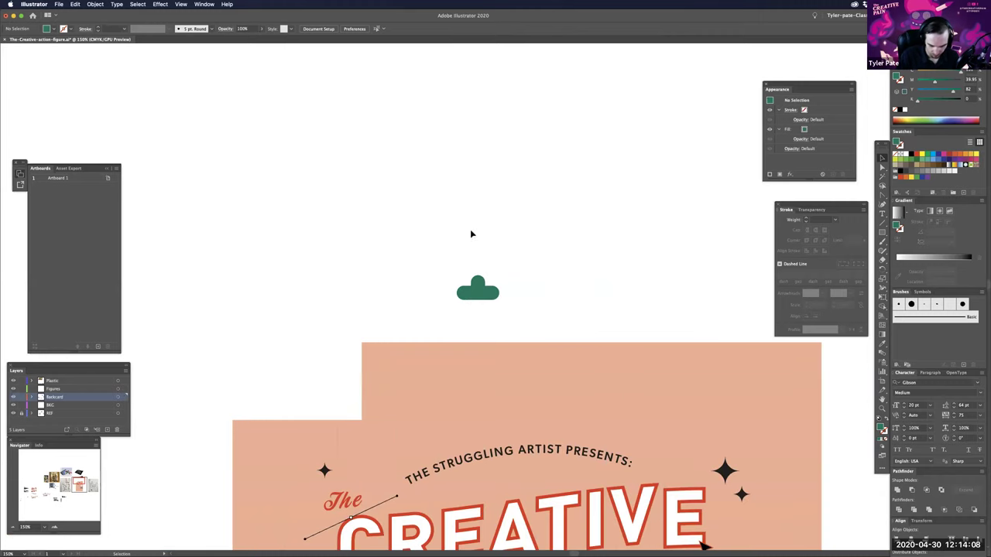
pyautogui.scroll(-3, 501, 310)
pyautogui.scroll(-2, 533, 347)
pyautogui.moveTo(457, 220); pyautogui.dragTo(500, 318)
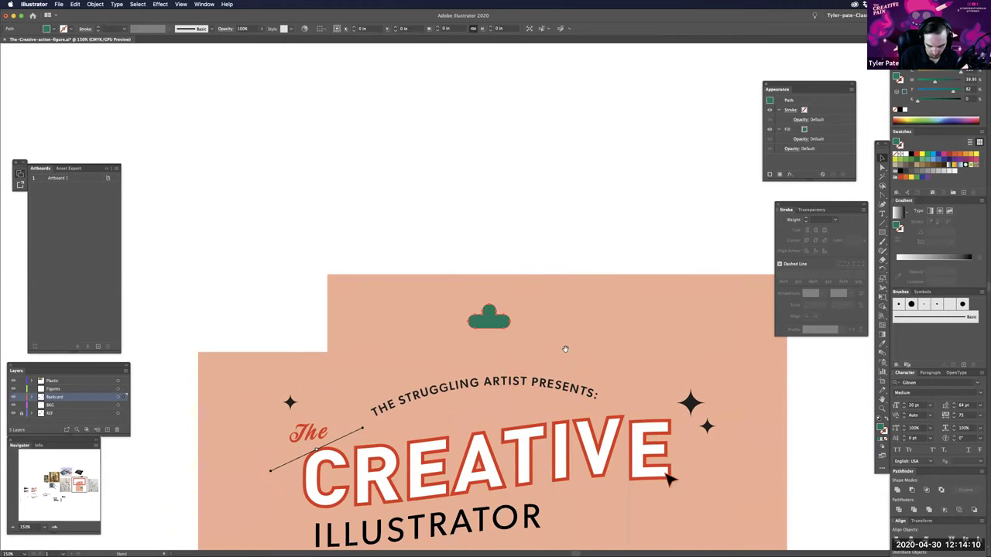
# - Try enlarging the hang-hole shape proportionally about its centre, and restore its previous size
pyautogui.scroll(-1, 557, 340)
pyautogui.press('super+plus')
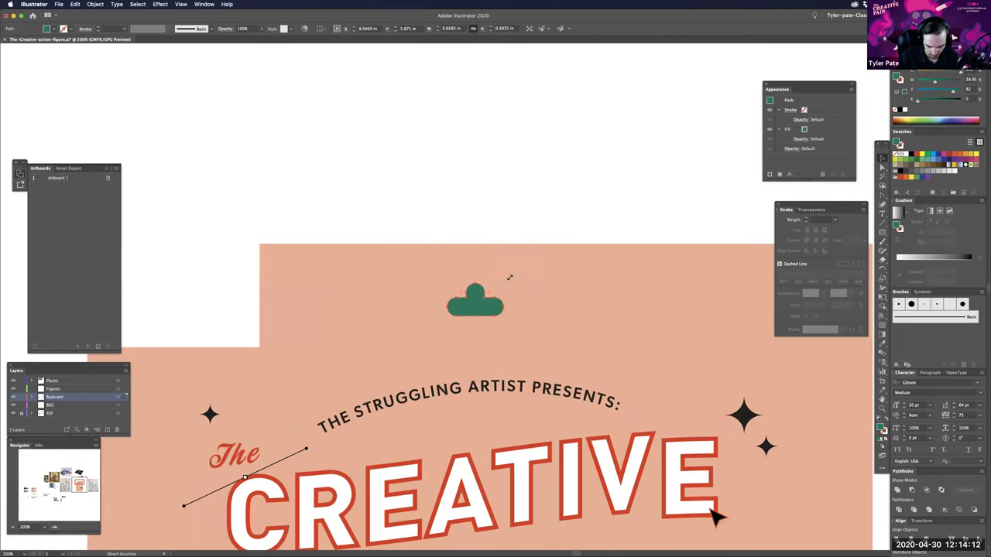
pyautogui.press('super+plus')
pyautogui.press('v')
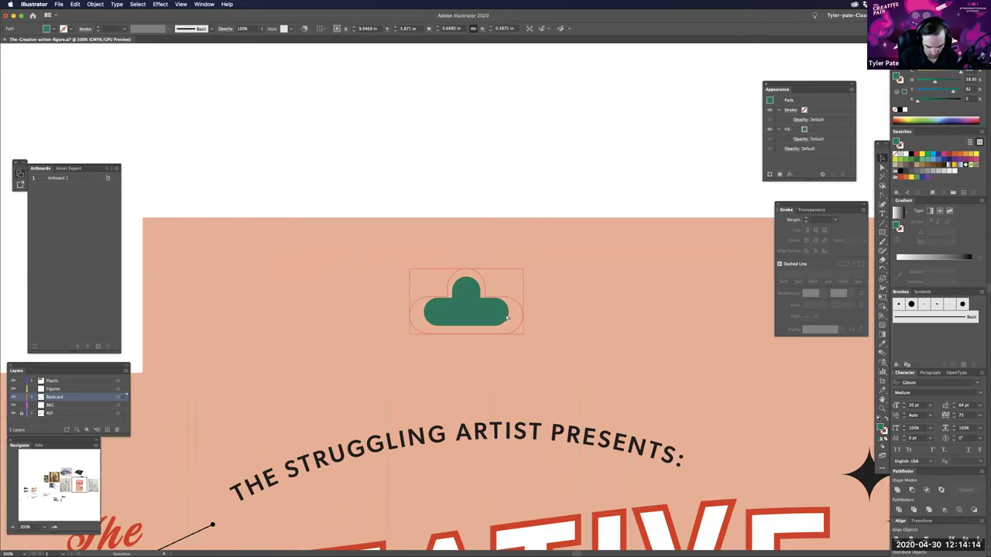
pyautogui.press('super+z')
pyautogui.press('super+shift+z')
pyautogui.click(534, 239)
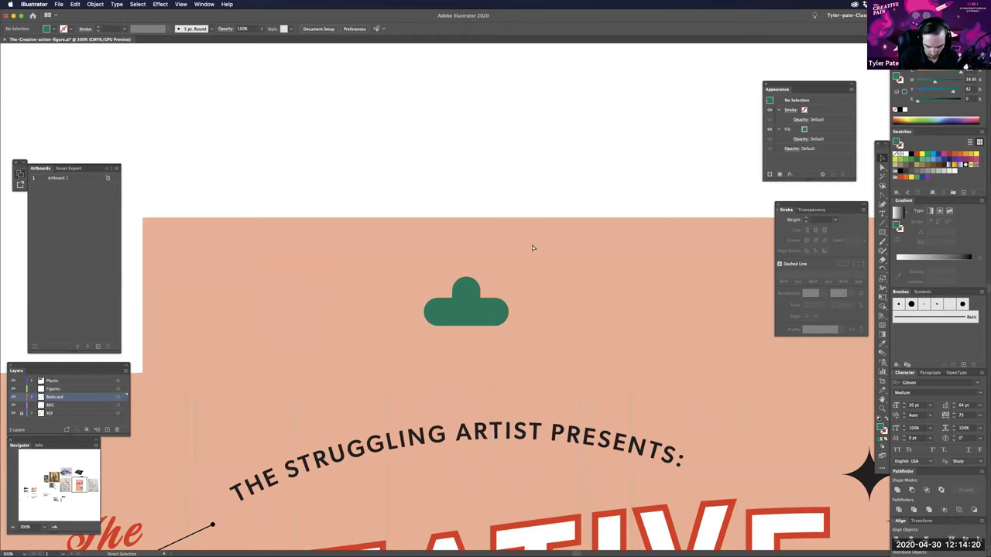
# - Enlarge the hang-hole shape slightly and proportionally about its centre so it suits the backing card
pyautogui.press('super+minus')
pyautogui.press('super+minus')
pyautogui.press('super+minus')
pyautogui.press('super+minus')
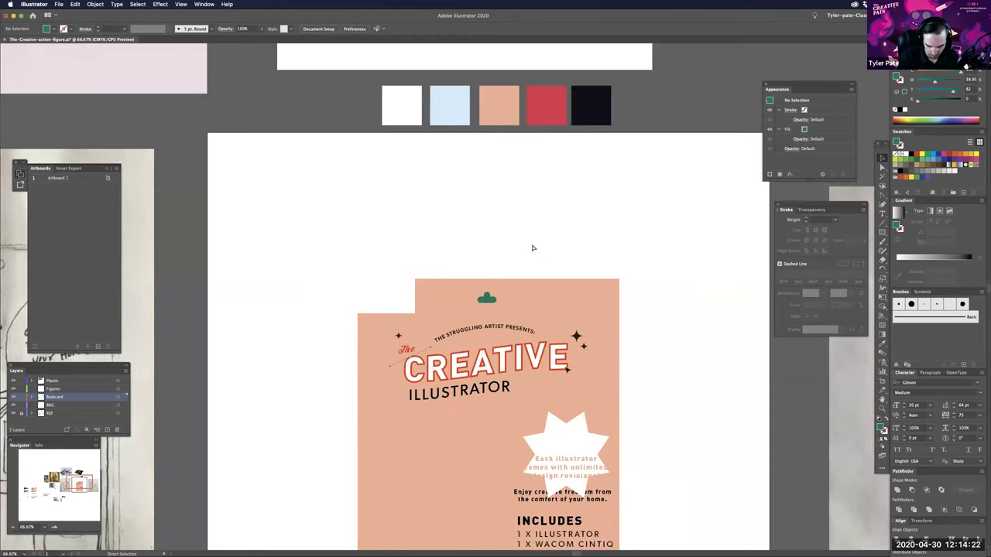
pyautogui.press('super+minus')
pyautogui.click(492, 299)
pyautogui.press('super+equal')
pyautogui.press('super+equal')
pyautogui.press('super+equal')
pyautogui.press('super+equal')
pyautogui.moveTo(513, 273); pyautogui.dragTo(522, 267)
pyautogui.click(554, 209)
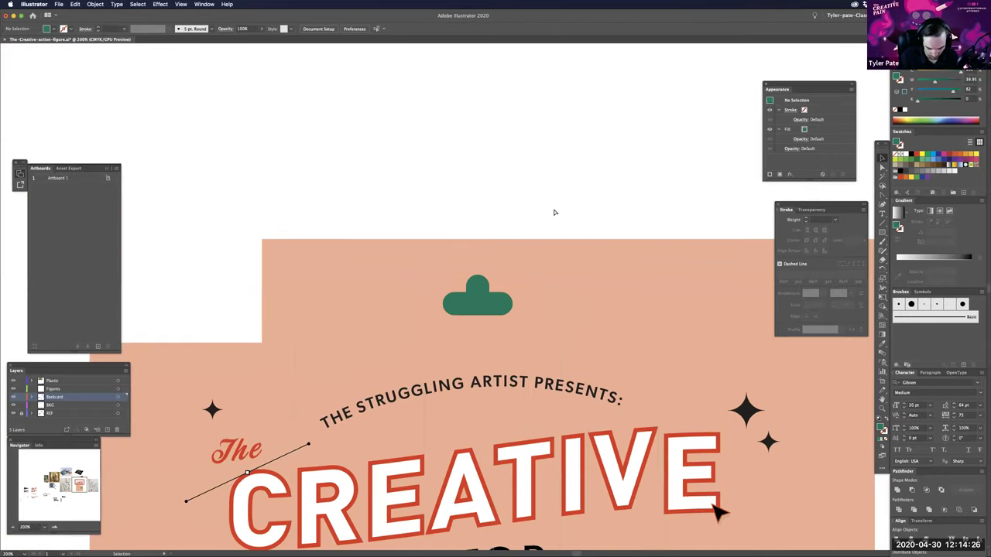
# - Compare the hang-hole's size with the whole backing card, both from a distance and close up
pyautogui.press('super+minus')
pyautogui.press('super+minus')
pyautogui.press('super+minus')
pyautogui.press('super+minus')
pyautogui.press('super+minus')
pyautogui.press('super+minus')
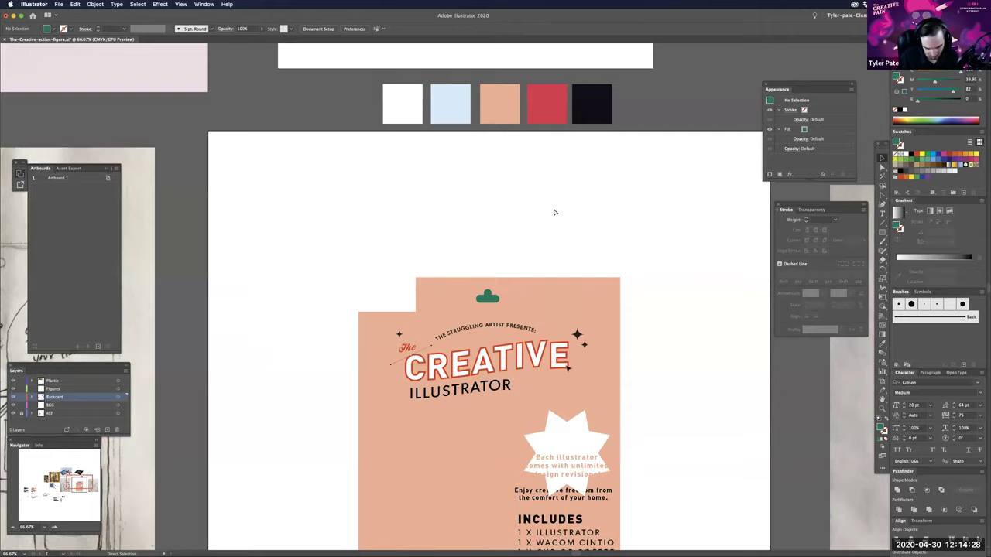
pyautogui.press('super+plus')
pyautogui.press('super+plus')
pyautogui.press('super+plus')
pyautogui.press('super+plus')
pyautogui.press('super+plus')
pyautogui.press('super+plus')
pyautogui.press('super+plus')
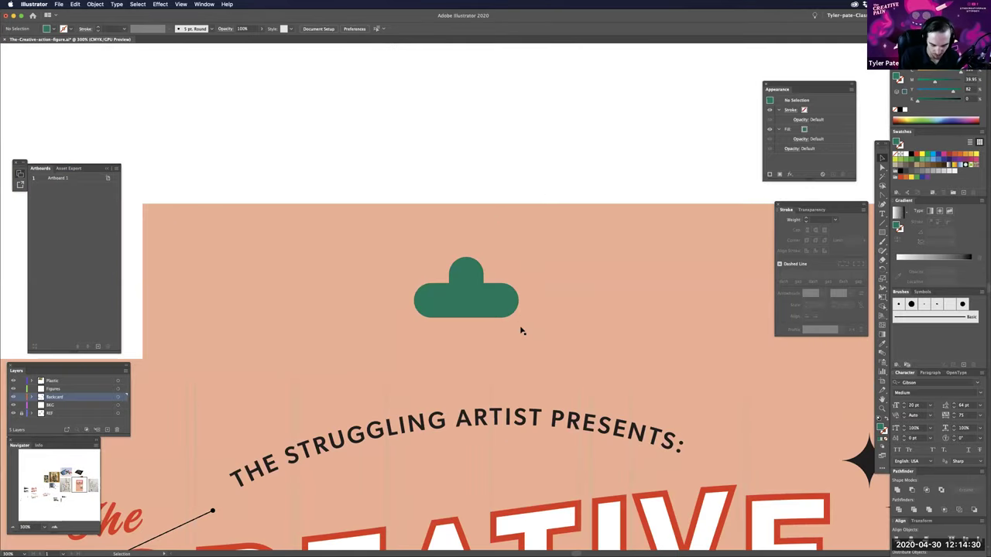
# - Recolour the hang-hole shape white by sampling the blank artboard with the Eyedropper
pyautogui.hscroll(-2, 548, 302)
pyautogui.moveTo(538, 291); pyautogui.dragTo(547, 289)
pyautogui.click(574, 169)
pyautogui.click(521, 289)
pyautogui.press('i')
pyautogui.click(622, 165)
pyautogui.press('v')
pyautogui.click(620, 170)
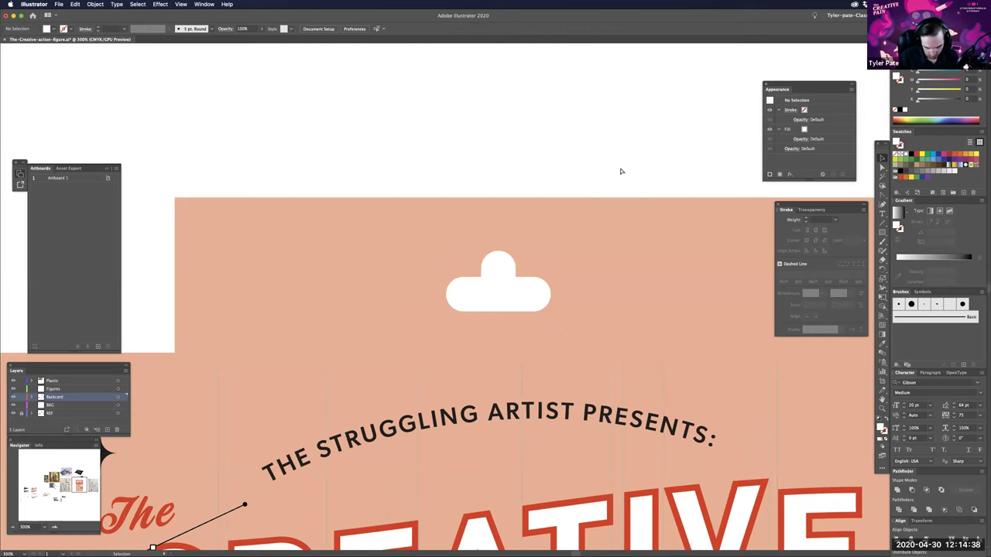
# - Align the hang-hole and the backing card on their horizontal centres
pyautogui.press('super+minus')
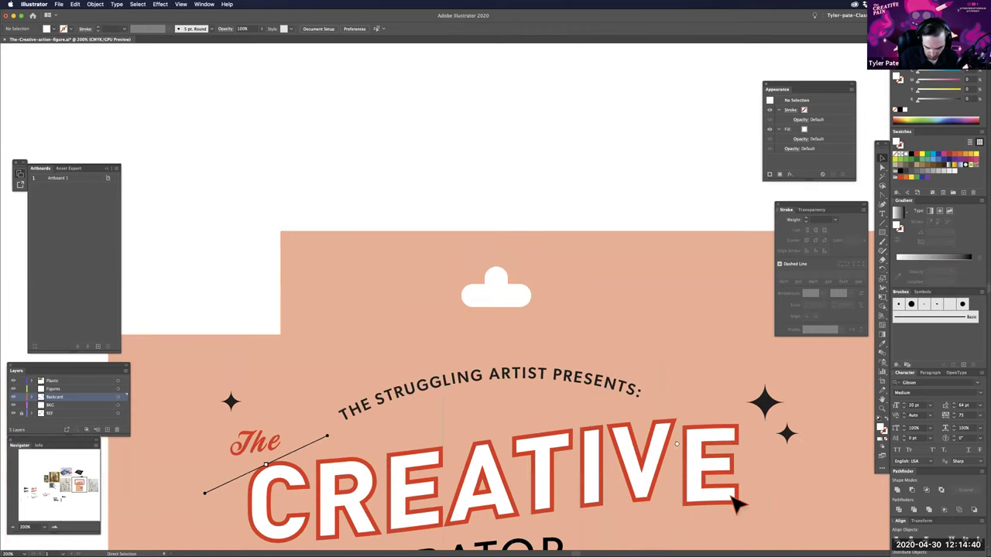
pyautogui.press('super+minus')
pyautogui.press('super+minus')
pyautogui.press('super+minus')
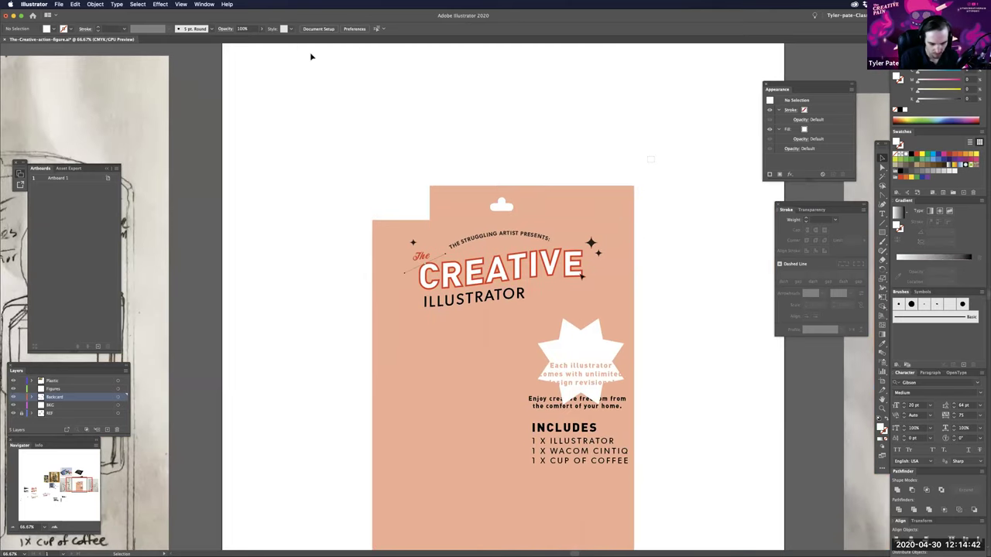
pyautogui.press('super+a')
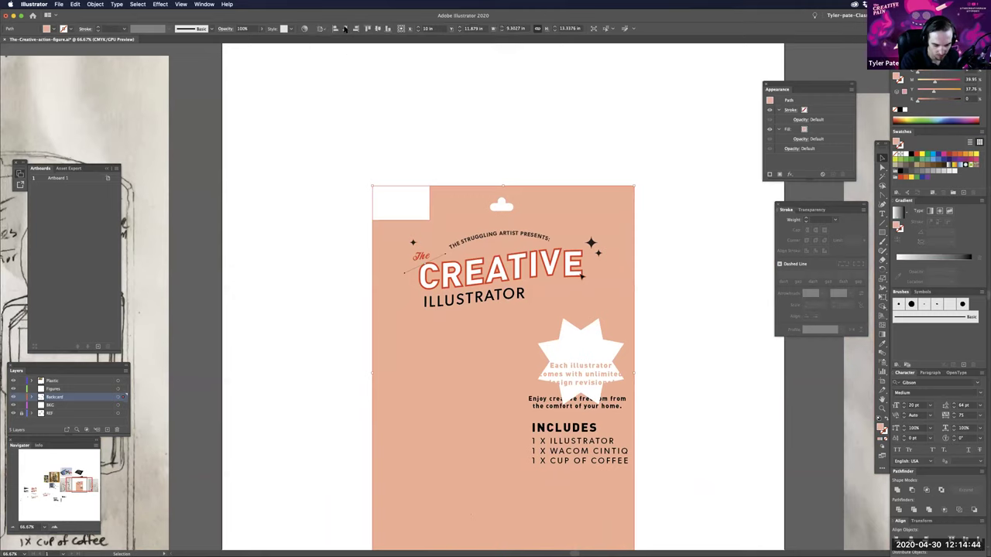
pyautogui.keyDown('shift'); pyautogui.click(504, 205); pyautogui.keyUp('shift')
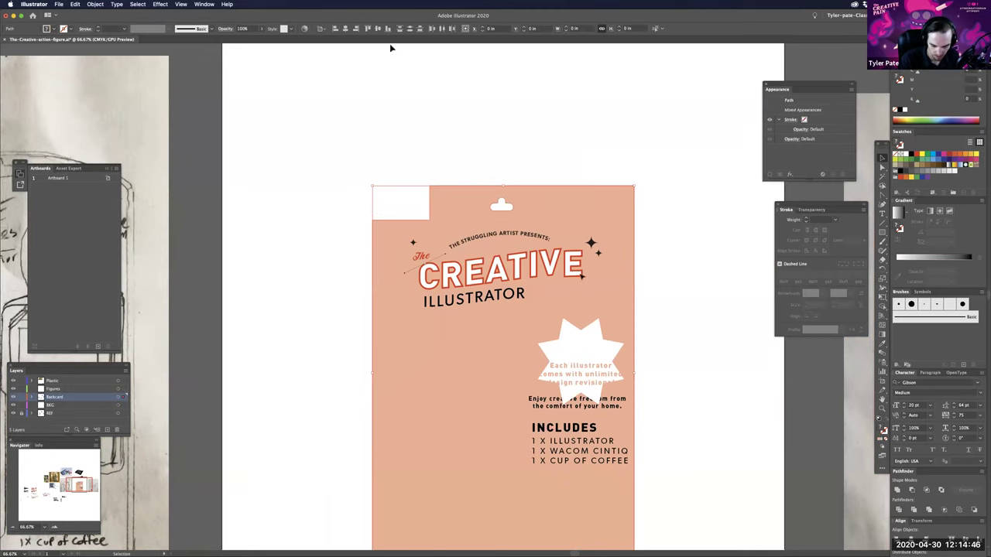
pyautogui.click(345, 29)
pyautogui.click(694, 356)
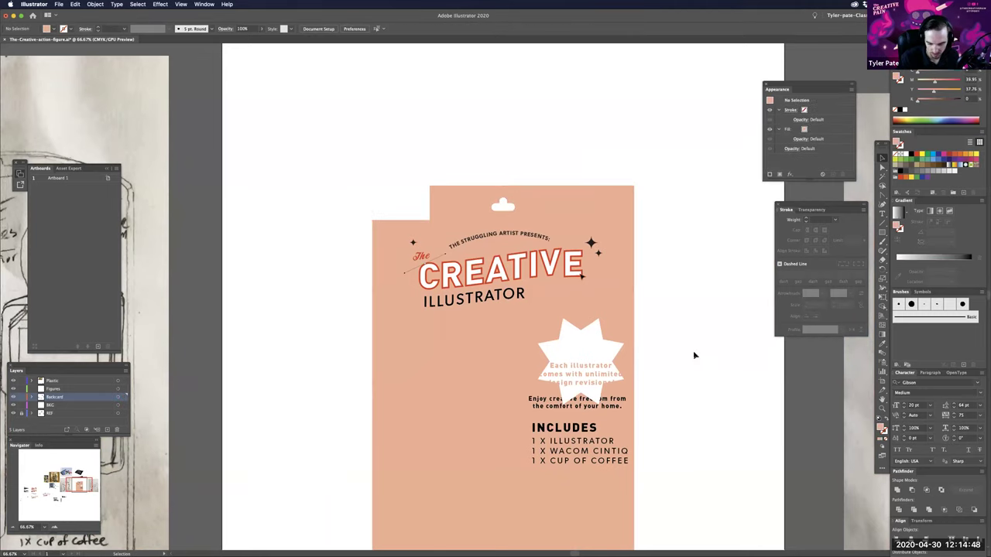
# - Check the title group's position on the card, and compare the card layout with the figure compartment in the pencil sketch
pyautogui.click(577, 272)
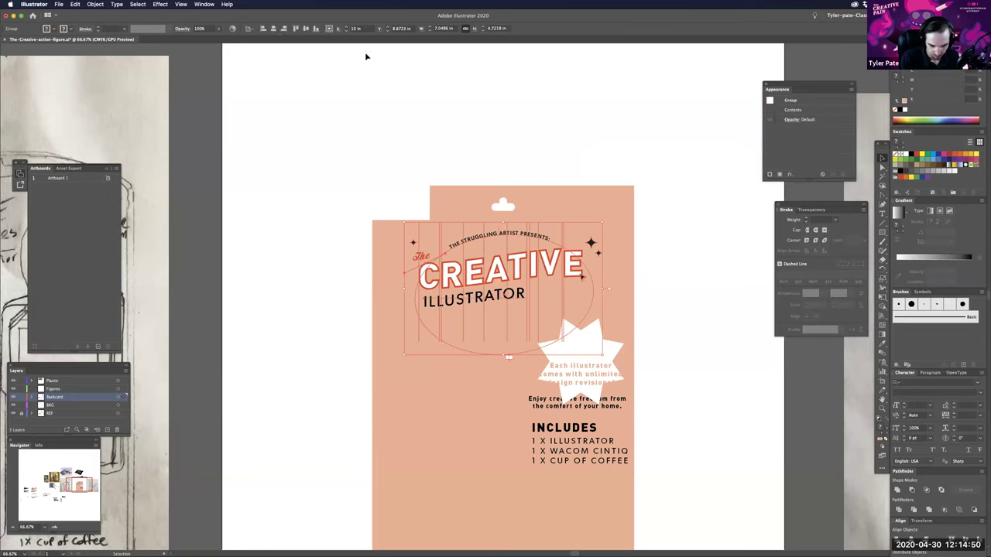
pyautogui.click(672, 366)
pyautogui.scroll(-3, 565, 259)
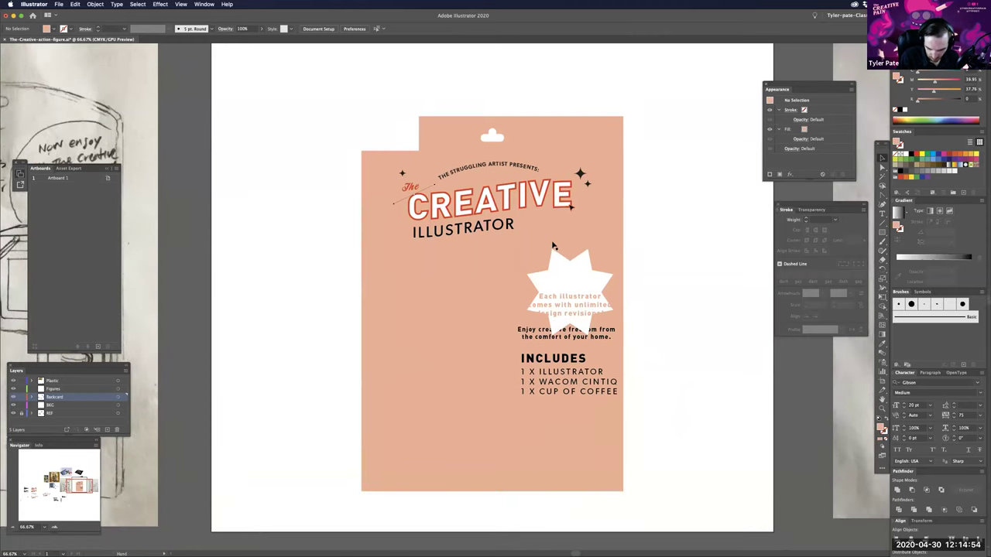
pyautogui.scroll(3, 552, 246)
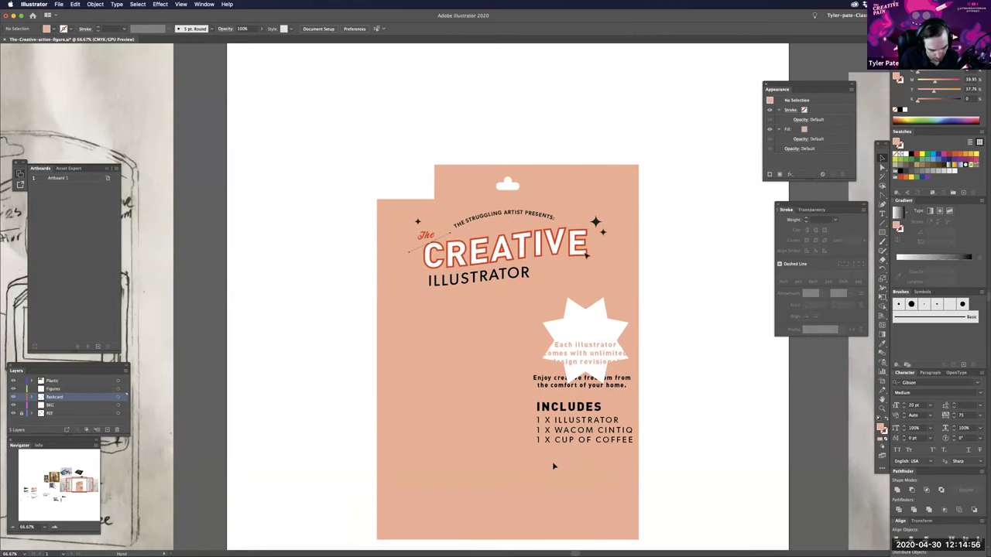
pyautogui.hscroll(-4, 553, 465)
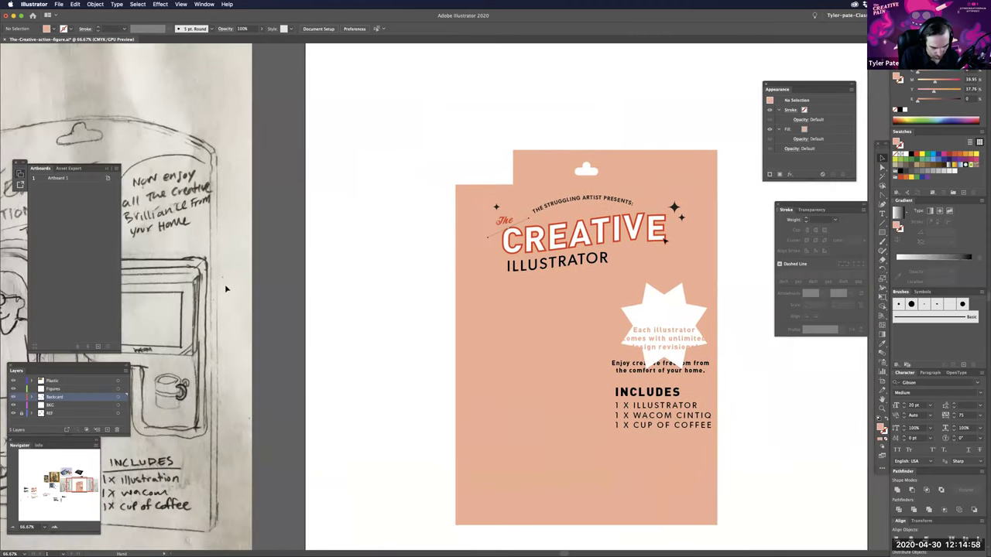
pyautogui.hscroll(-10, 226, 289)
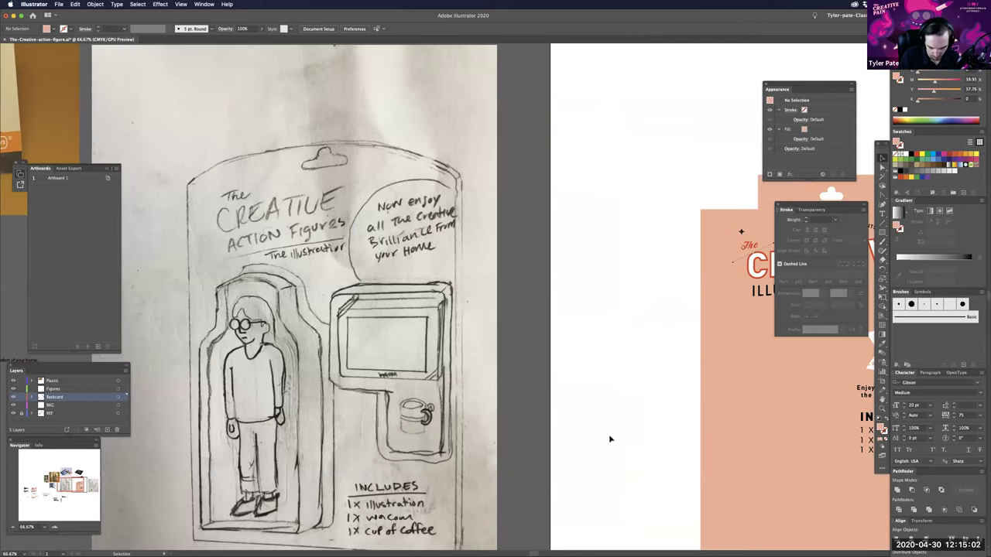
pyautogui.hscroll(2, 636, 451)
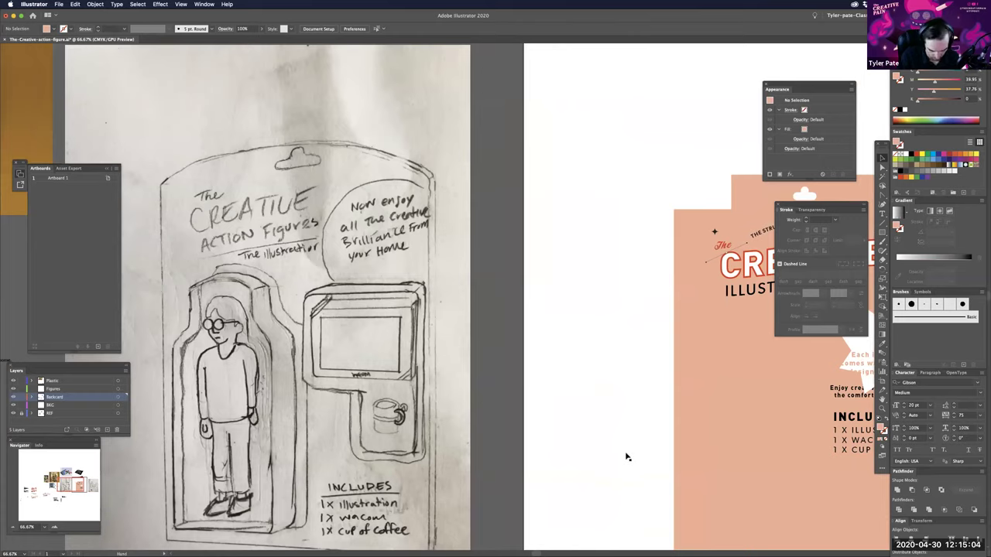
pyautogui.hscroll(10, 627, 457)
pyautogui.scroll(-2, 627, 457)
# - Draw a rectangle about 3.21 by 6.70 in below the title on the card's left side, filled with the sampled canvas grey
pyautogui.press('m')
pyautogui.moveTo(432, 294); pyautogui.dragTo(523, 482)
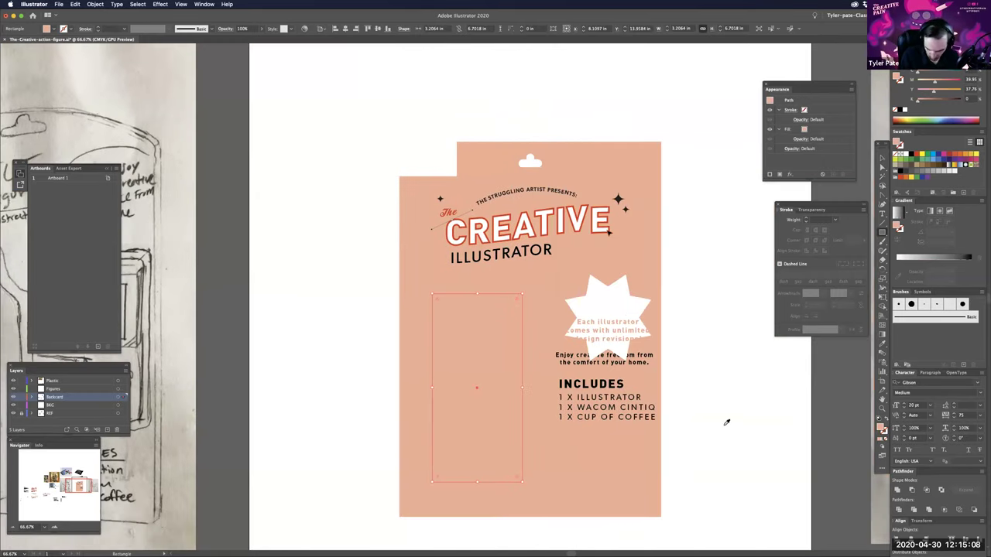
pyautogui.click(825, 379)
pyautogui.press('v')
pyautogui.press('super+shift+a')
pyautogui.press('super+equal')
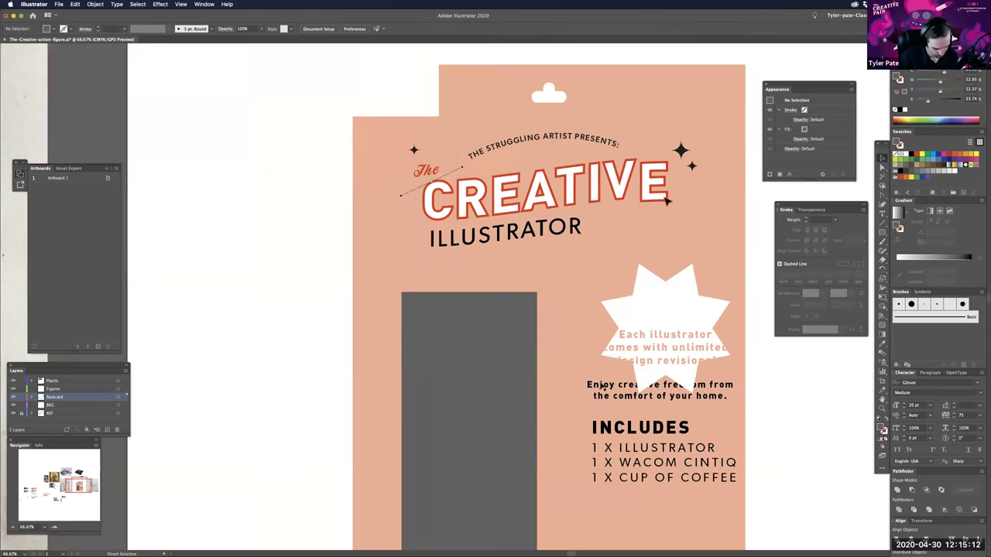
# - Resize the grey rectangle to about 3.30 in wide and 5.90 in tall, keeping it below the title
pyautogui.click(584, 436)
pyautogui.moveTo(635, 343); pyautogui.dragTo(640, 314)
pyautogui.moveTo(534, 399); pyautogui.dragTo(579, 324)
pyautogui.click(520, 218)
pyautogui.moveTo(520, 187); pyautogui.dragTo(520, 234)
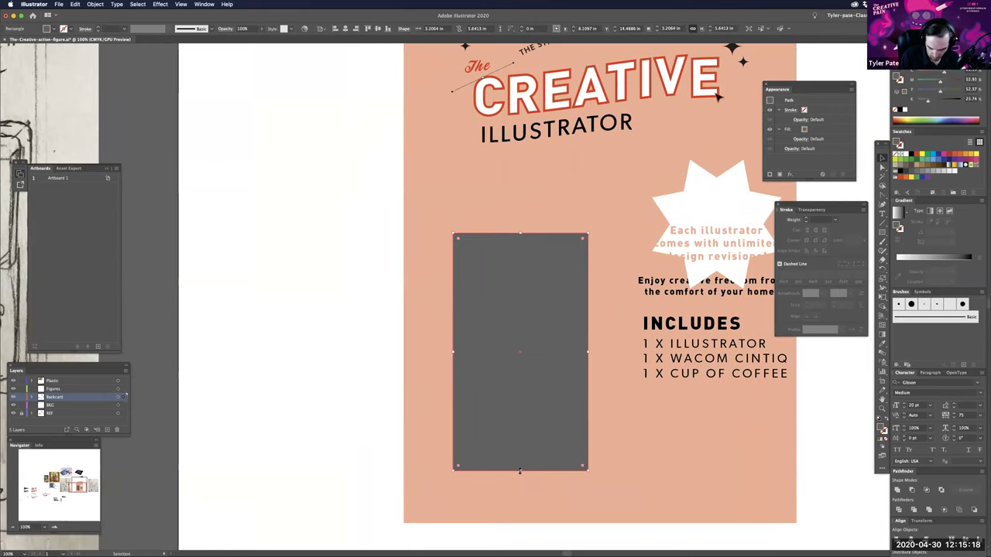
pyautogui.moveTo(520, 470); pyautogui.dragTo(520, 476)
pyautogui.moveTo(580, 357); pyautogui.dragTo(589, 353)
pyautogui.moveTo(521, 233); pyautogui.dragTo(522, 228)
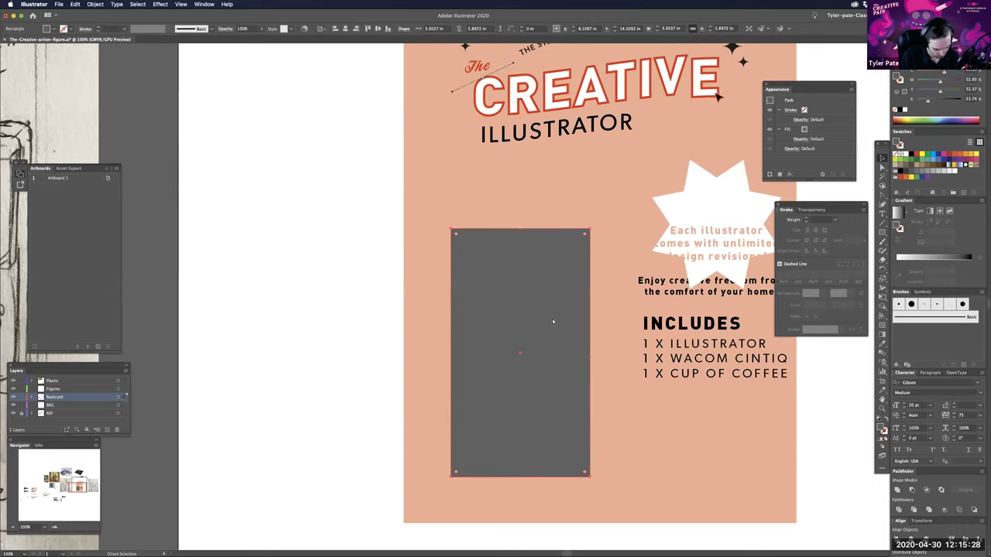
# - Duplicate the grey rectangle and reshape the copy to about 1.89 by 1.68 in, centred and protruding above the original's upper edge
pyautogui.moveTo(589, 353); pyautogui.dragTo(567, 353)
pyautogui.moveTo(520, 229); pyautogui.dragTo(520, 182)
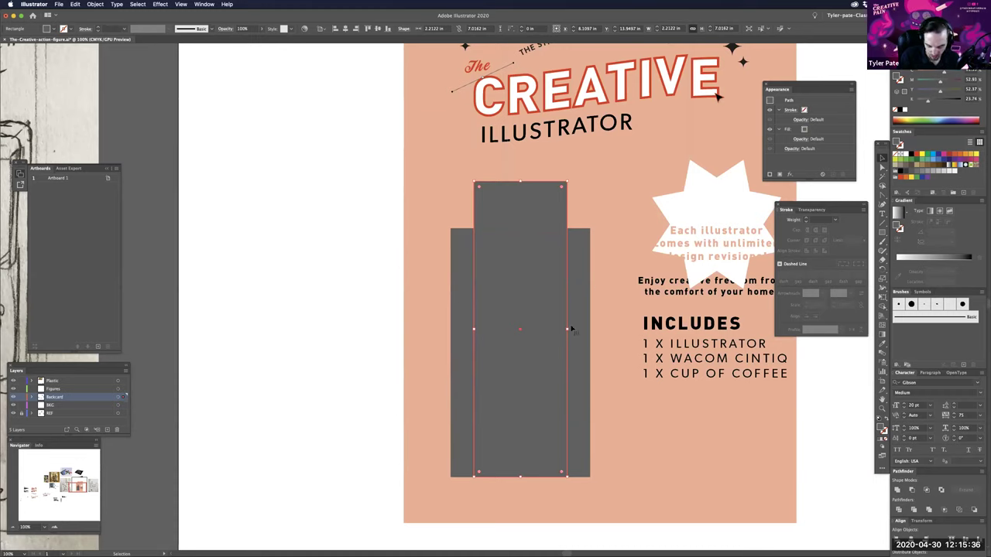
pyautogui.moveTo(520, 475); pyautogui.dragTo(590, 428)
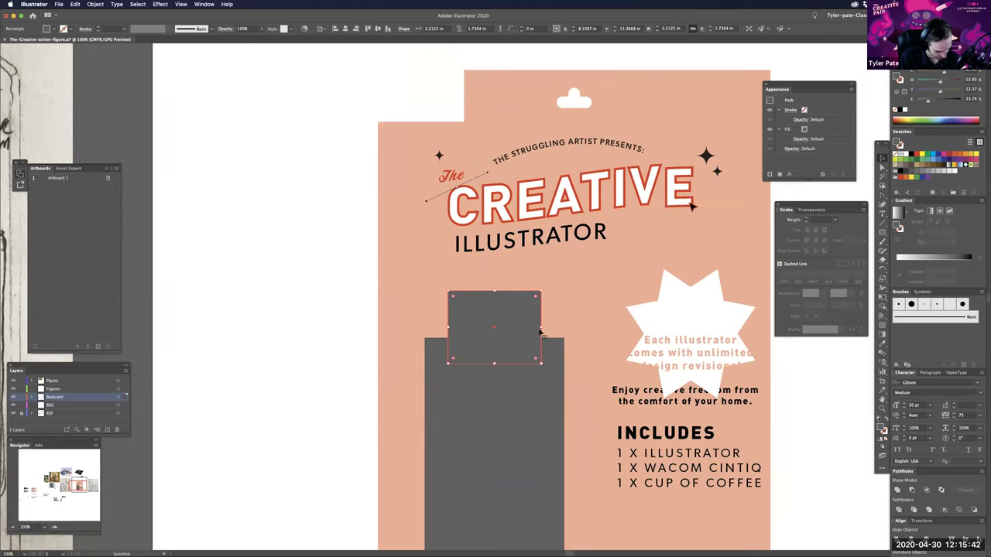
pyautogui.moveTo(541, 328)
pyautogui.mouseDown()
pyautogui.moveTo(546, 336)
pyautogui.moveTo(533, 328)
pyautogui.mouseUp()
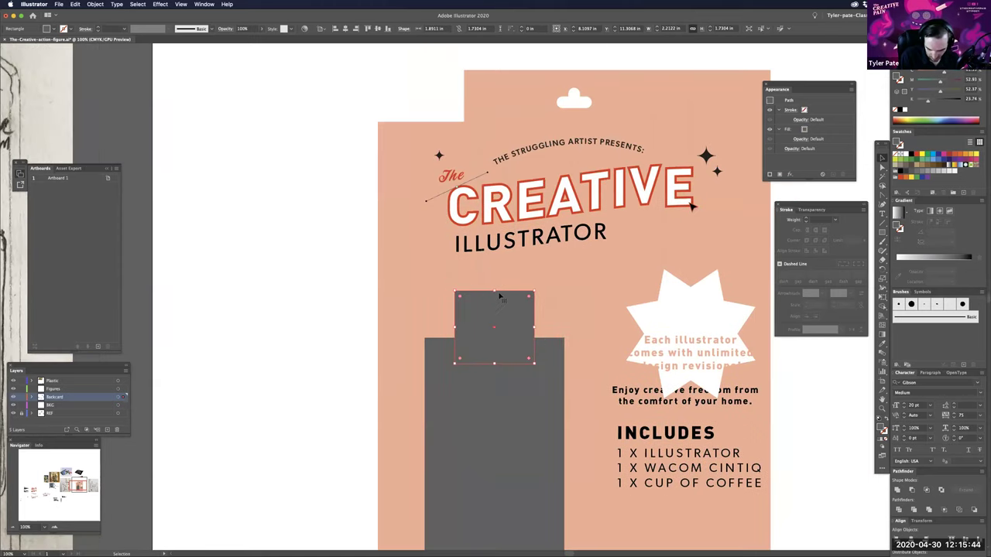
pyautogui.moveTo(496, 293); pyautogui.dragTo(501, 296)
# - Merge the small grey block and the large rectangle into one bottle-like compartment shape with the Shape Builder
pyautogui.moveTo(608, 365); pyautogui.dragTo(603, 348)
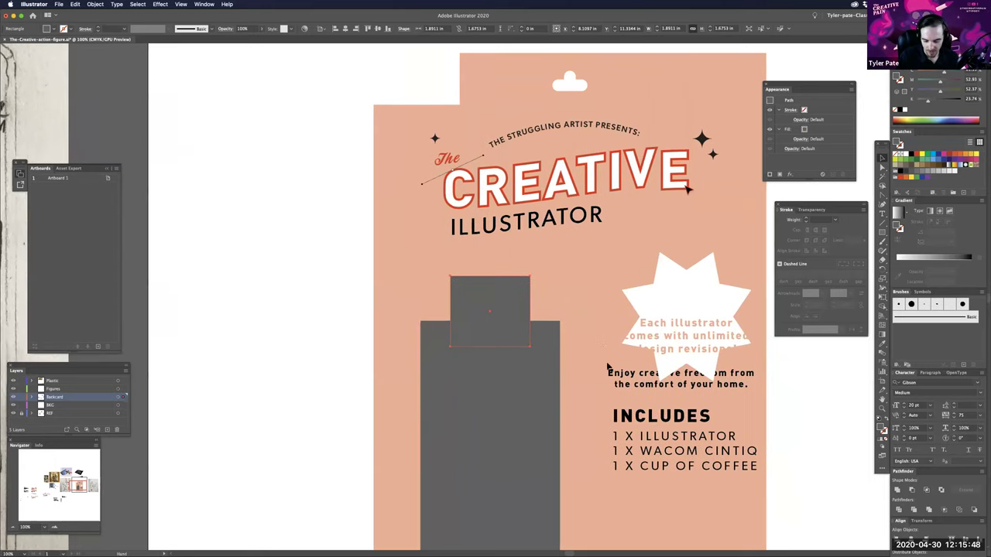
pyautogui.scroll(-3, 609, 367)
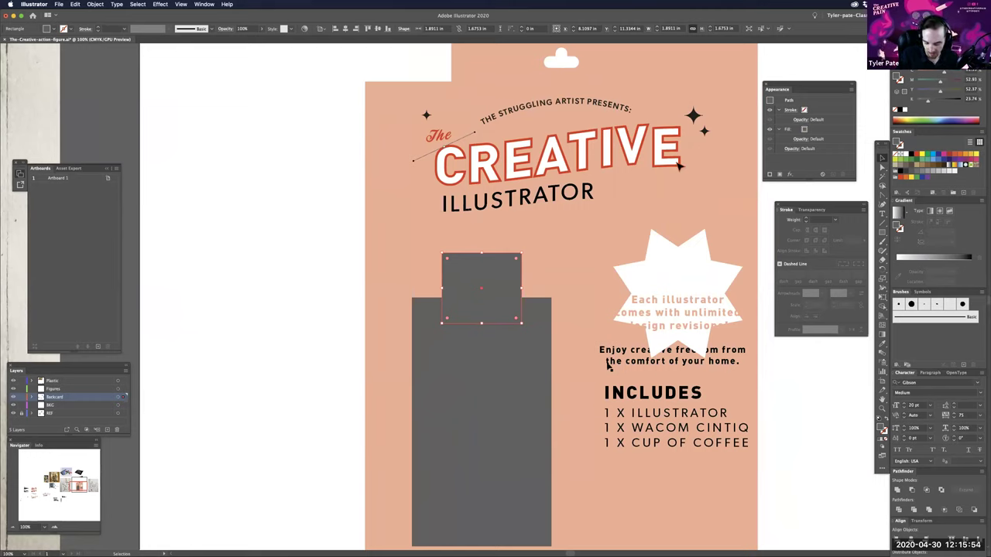
pyautogui.keyDown('shift'); pyautogui.click(542, 316); pyautogui.keyUp('shift')
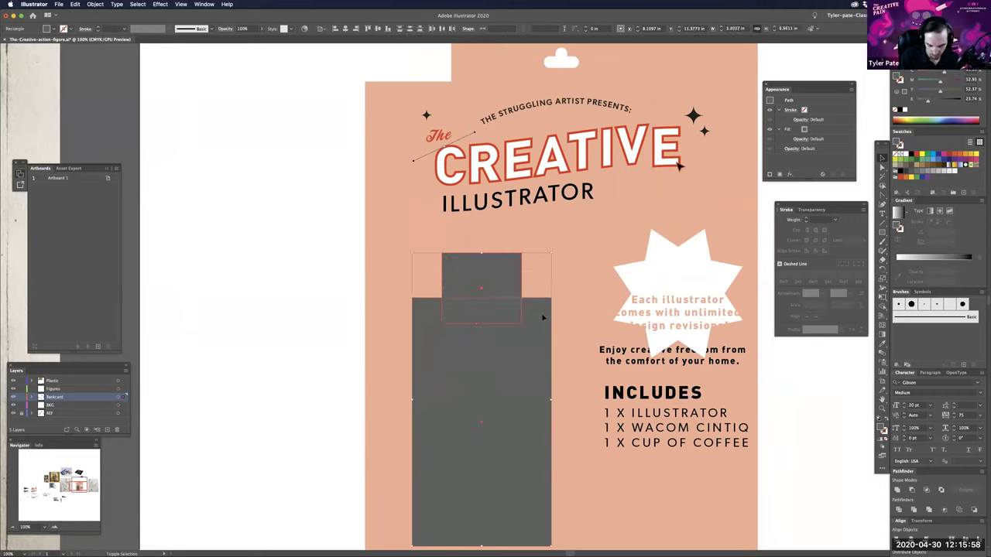
pyautogui.hotkey('shift', 'm')
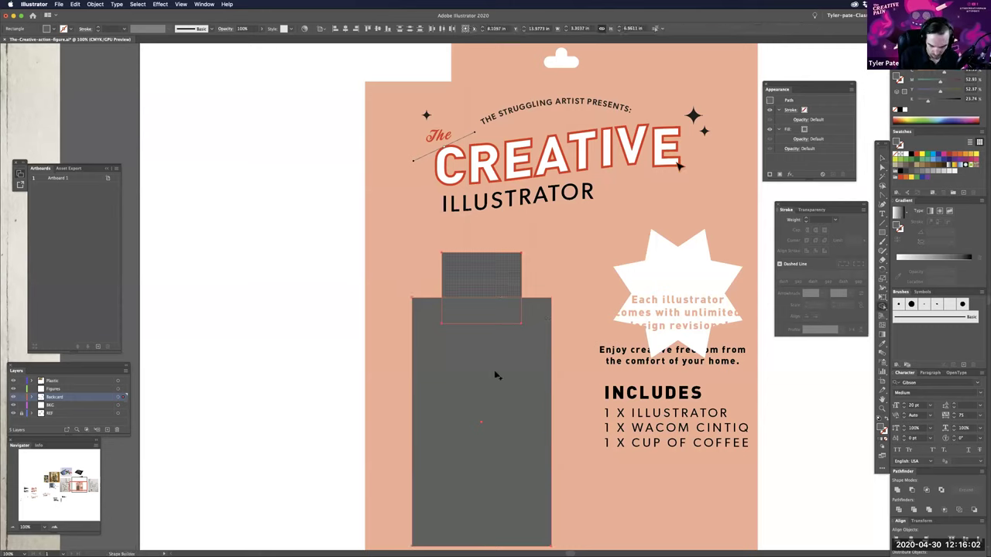
pyautogui.moveTo(498, 431); pyautogui.dragTo(498, 431)
pyautogui.press('a')
pyautogui.click(308, 247)
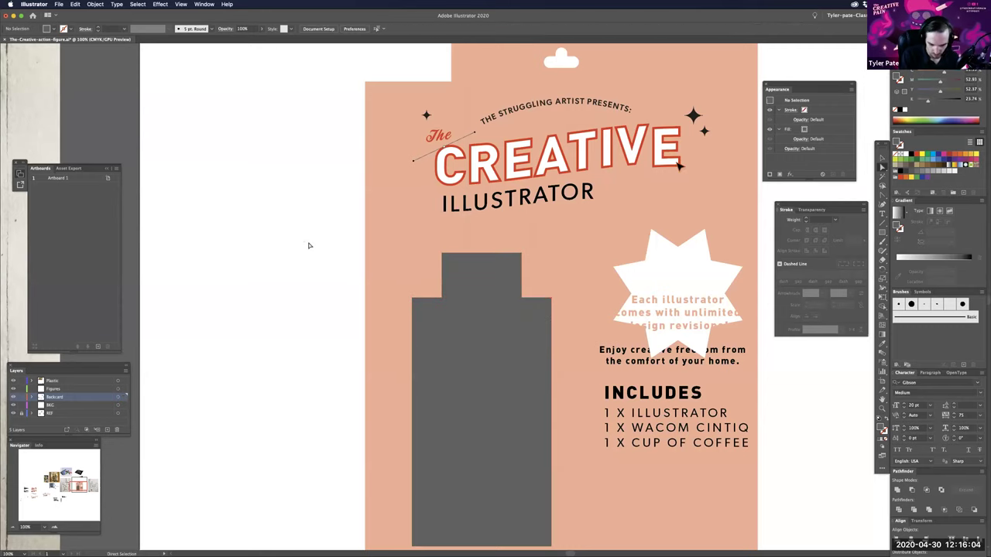
pyautogui.press('space')
pyautogui.moveTo(627, 347); pyautogui.dragTo(599, 328)
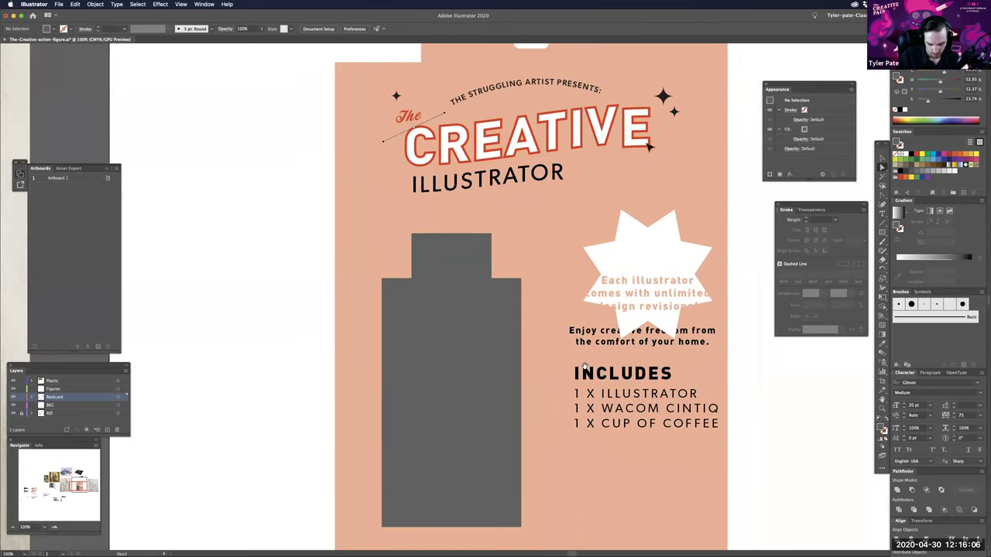
pyautogui.scroll(-3, 586, 394)
pyautogui.hscroll(-2, 588, 399)
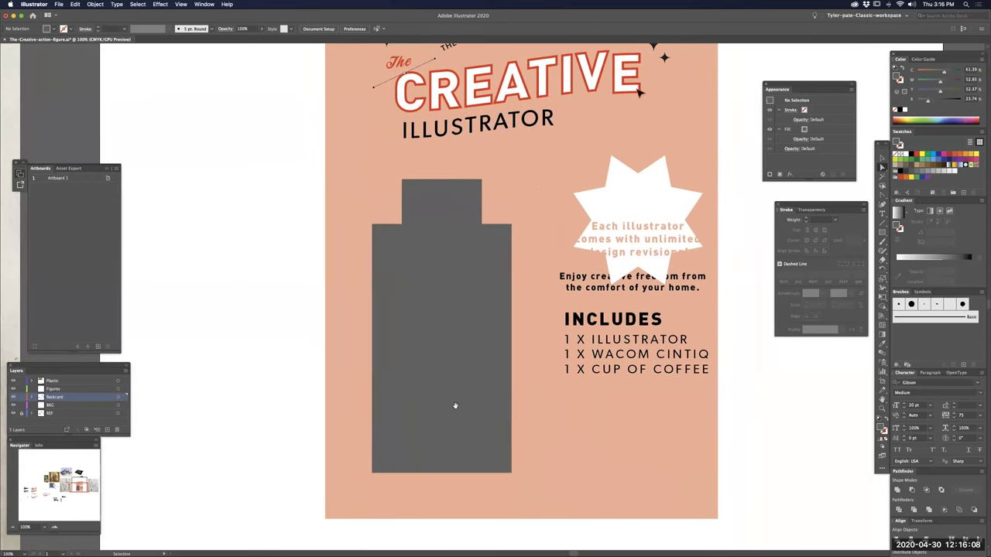
# - Move the INCLUDES text block down to the card's lower-right corner
pyautogui.press('super+minus')
pyautogui.press('super+minus')
pyautogui.press('super+minus')
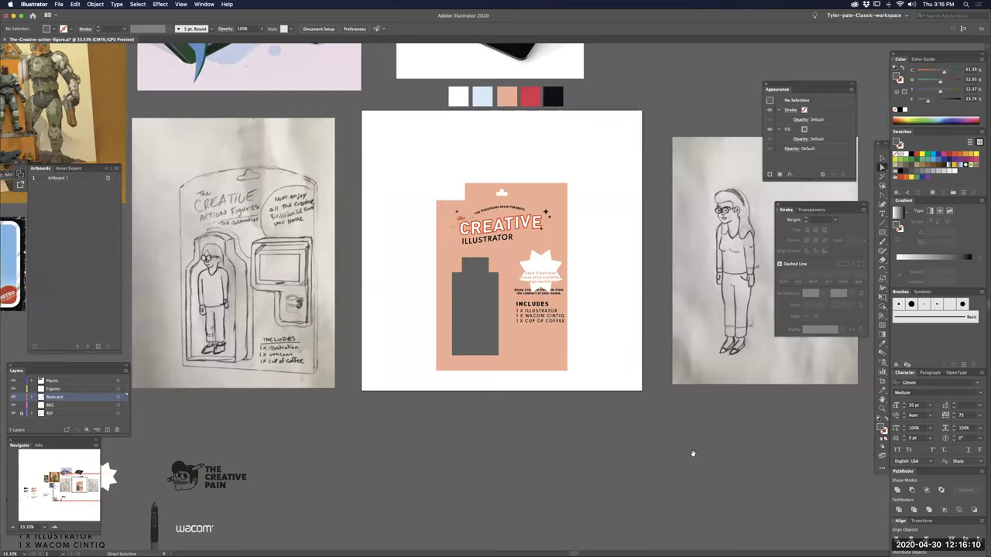
pyautogui.moveTo(505, 413); pyautogui.dragTo(641, 454)
pyautogui.hscroll(3, 620, 445)
pyautogui.scroll(-1, 620, 445)
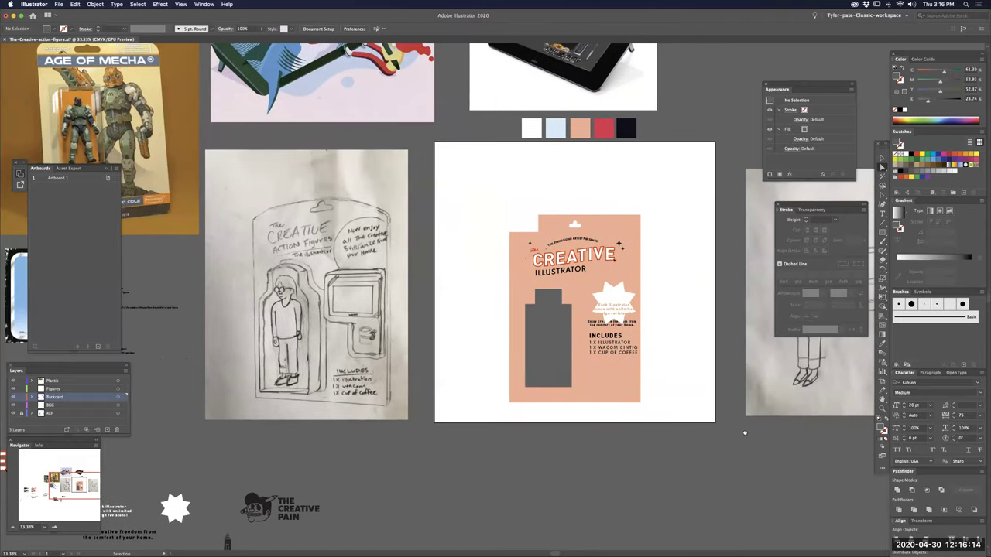
pyautogui.press('super+equal')
pyautogui.scroll(1, 716, 380)
pyautogui.moveTo(656, 378); pyautogui.dragTo(739, 433)
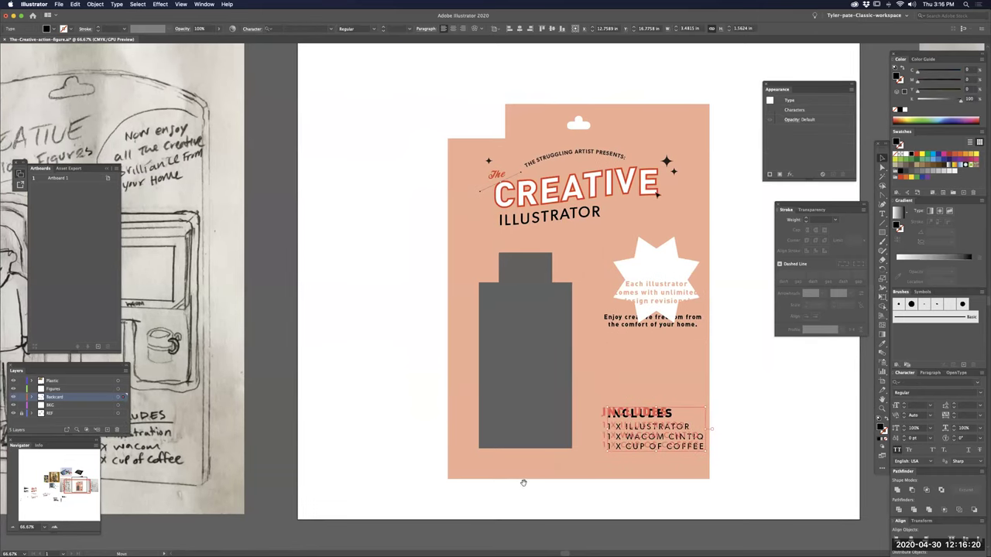
pyautogui.click(370, 215)
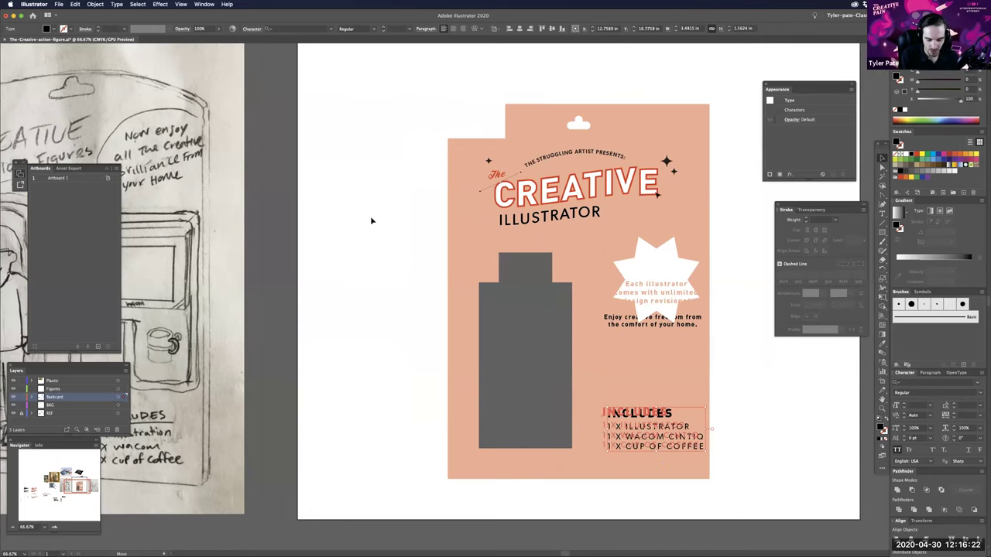
# - Compare the pencil sketch's compartment and text layout with the vector backing card
pyautogui.moveTo(335, 263); pyautogui.dragTo(436, 248)
pyautogui.hscroll(-2, 436, 244)
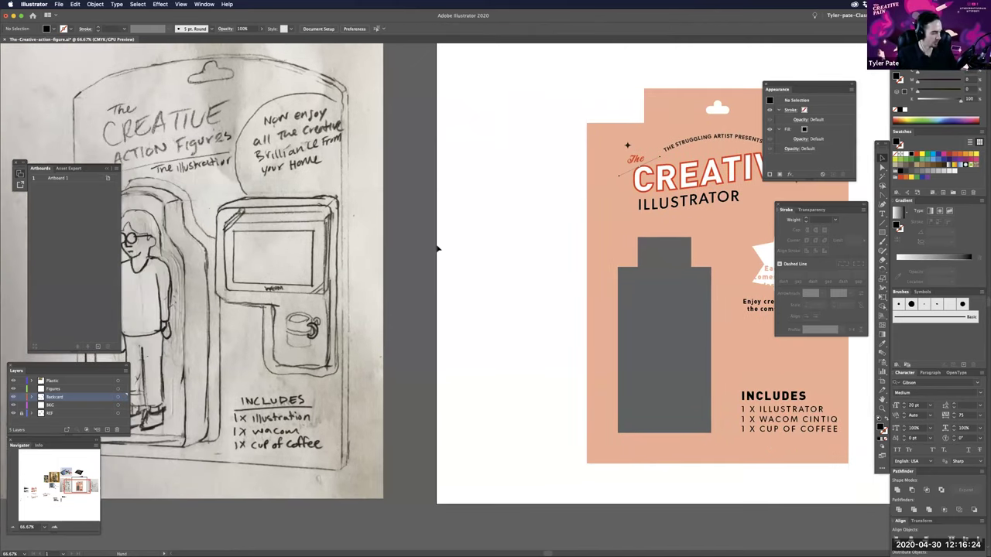
pyautogui.hscroll(-4, 437, 246)
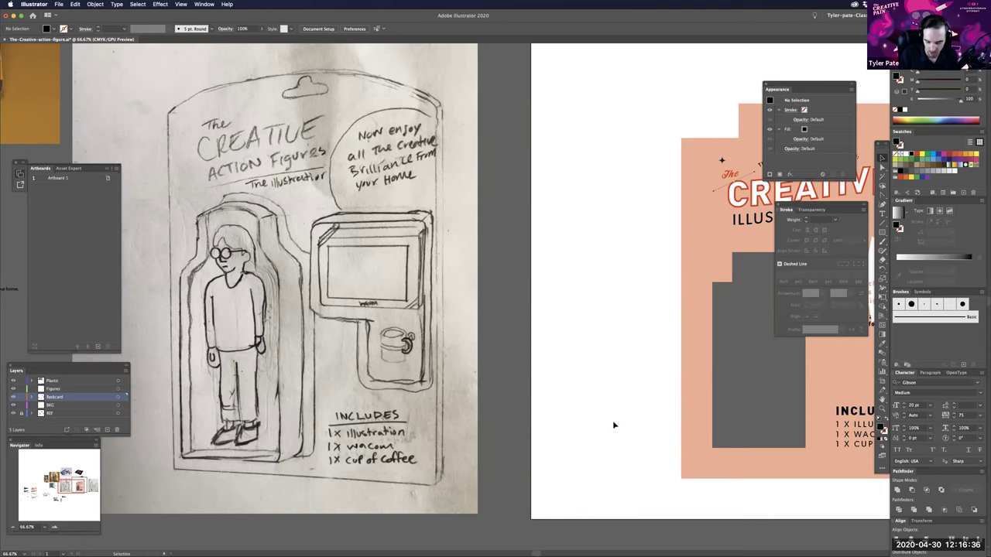
pyautogui.moveTo(629, 396); pyautogui.dragTo(605, 387)
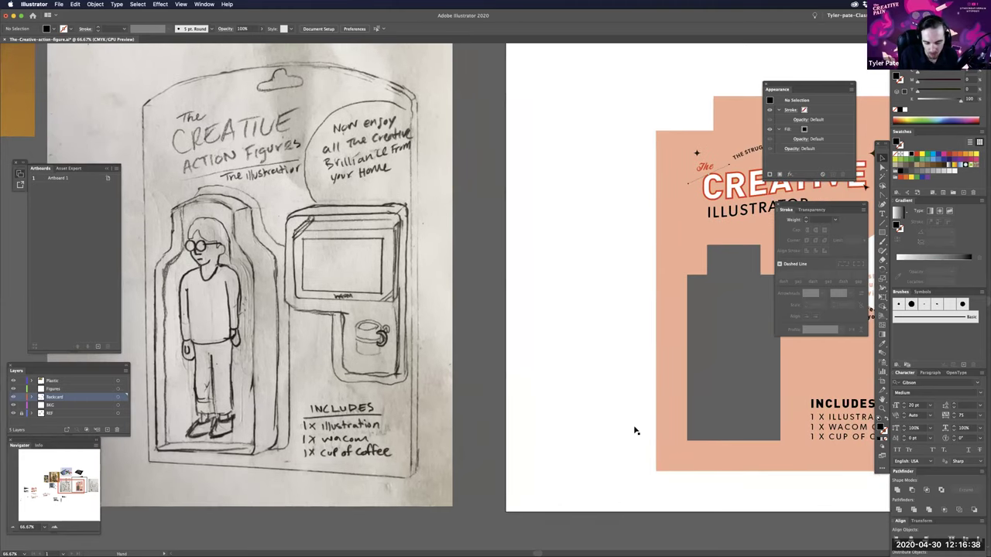
pyautogui.hscroll(2, 634, 431)
pyautogui.hscroll(12, 634, 430)
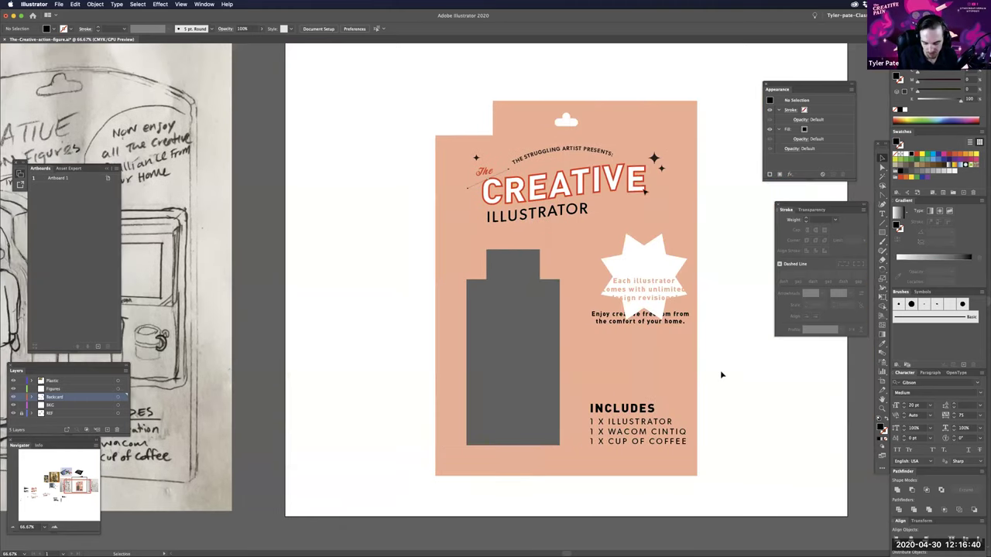
pyautogui.scroll(2, 709, 375)
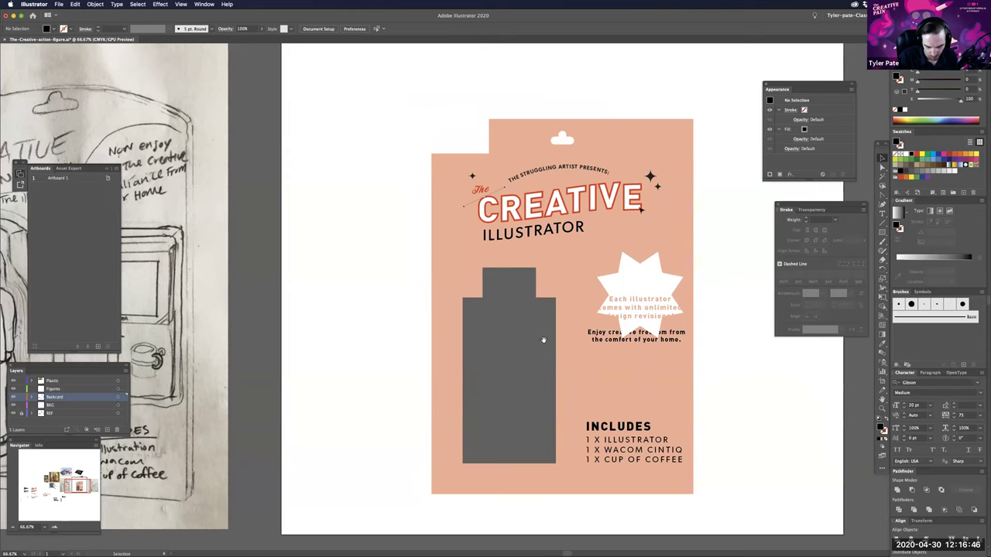
pyautogui.hscroll(-2, 542, 339)
# - Narrow the neck of the bottle-shaped compartment slightly by nudging its left and right side anchor points inward
pyautogui.click(567, 359)
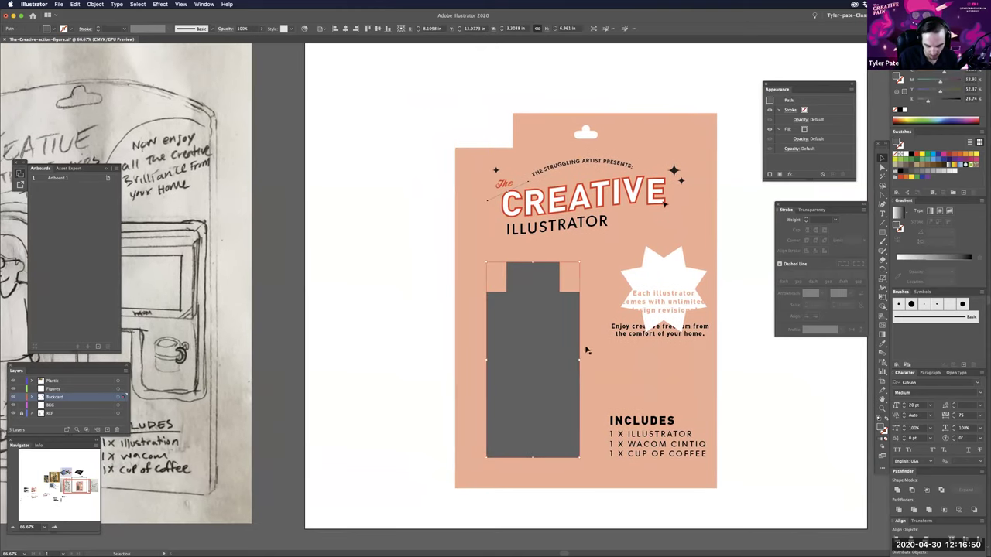
pyautogui.press('q')
pyautogui.moveTo(509, 267); pyautogui.dragTo(512, 272)
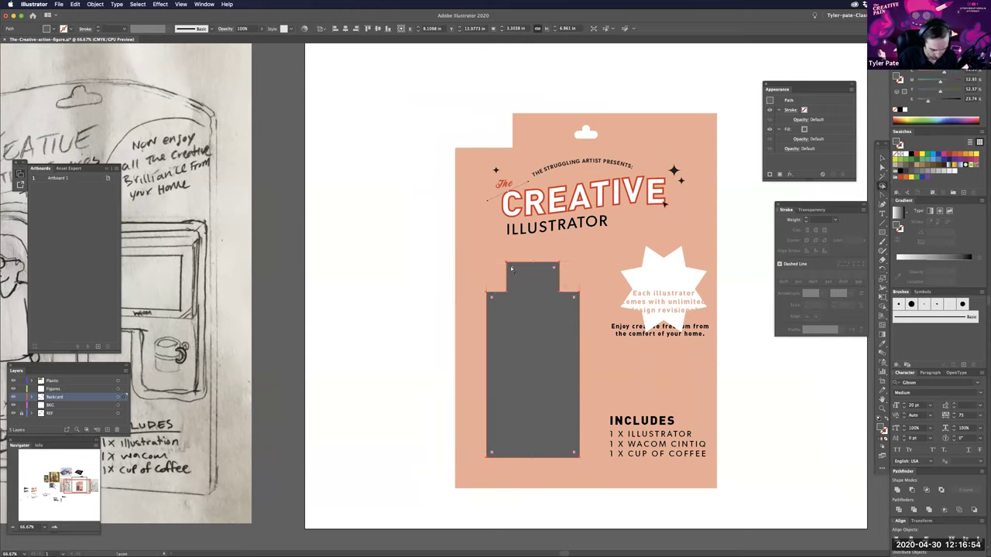
pyautogui.keyDown('shift'); pyautogui.click(507, 294); pyautogui.keyUp('shift')
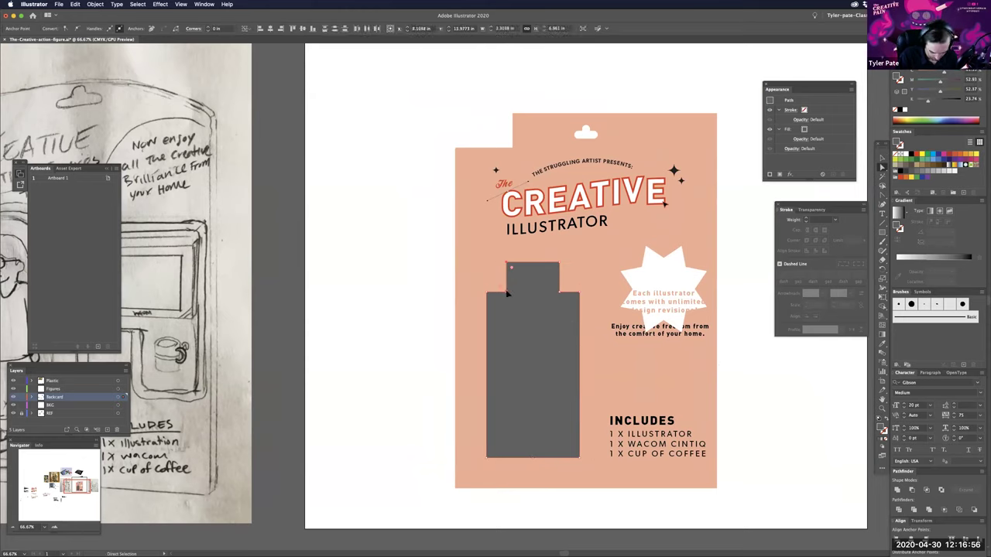
pyautogui.press('Right')
pyautogui.press('Right')
pyautogui.press('Right')
pyautogui.press('Right')
pyautogui.click(559, 262)
pyautogui.keyDown('shift'); pyautogui.click(558, 295); pyautogui.keyUp('shift')
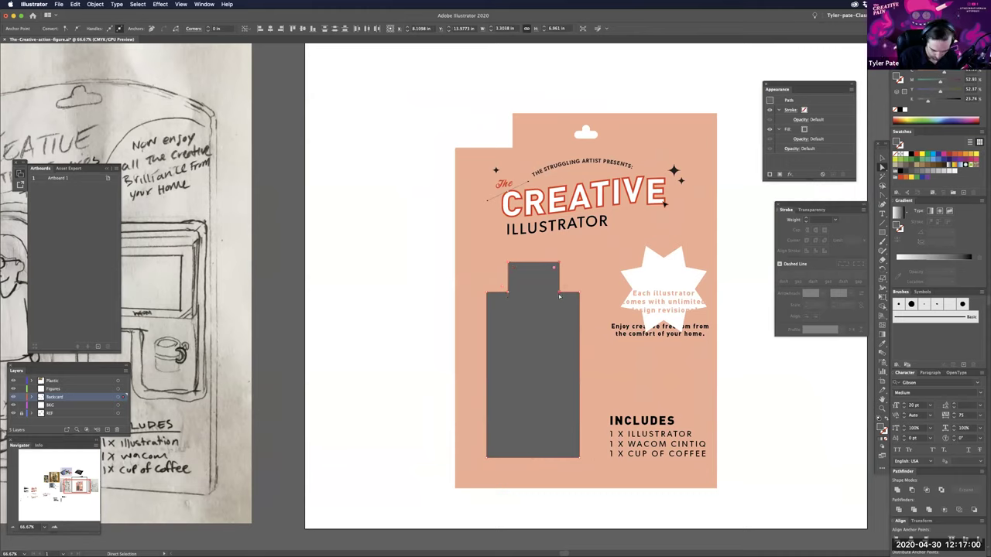
pyautogui.click(736, 268)
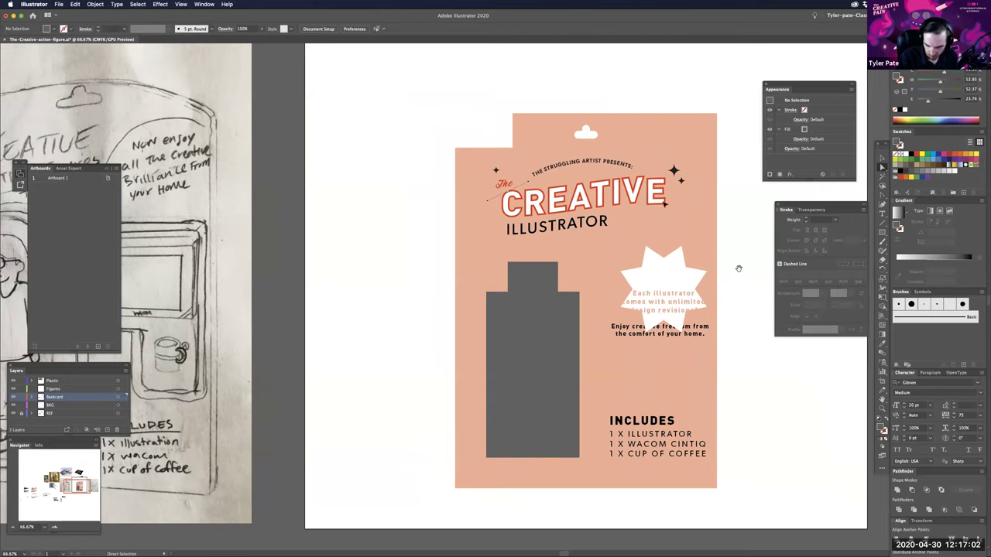
# - Scale down the INCLUDES text block proportionally, keeping it in the card's lower-right corner
pyautogui.scroll(-1, 548, 465)
pyautogui.hscroll(2, 548, 464)
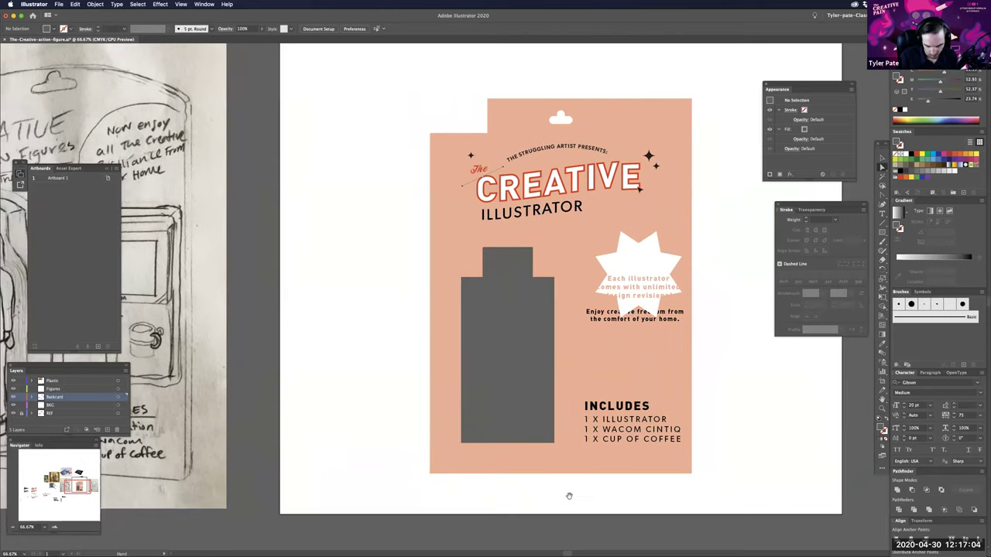
pyautogui.hscroll(-2, 751, 431)
pyautogui.scroll(1, 751, 431)
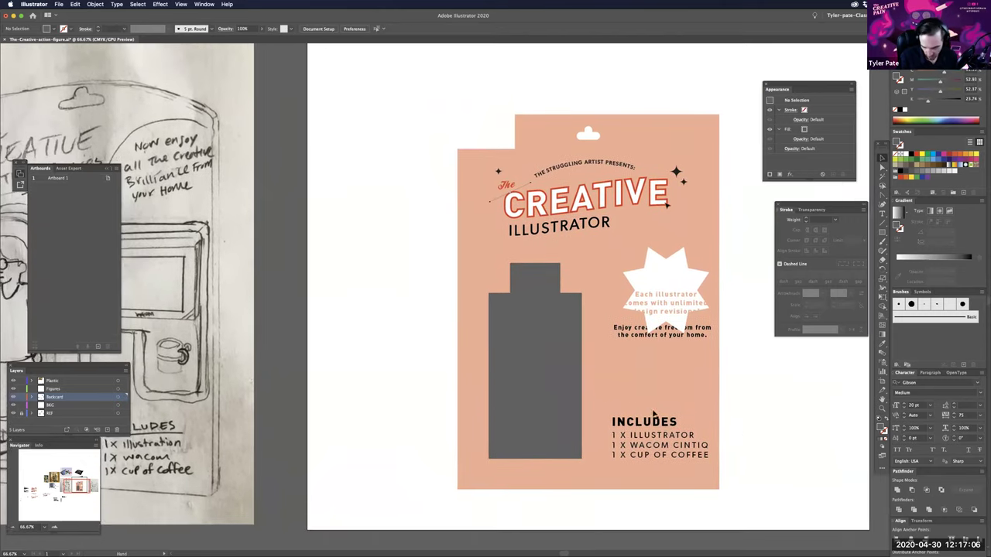
pyautogui.click(710, 407)
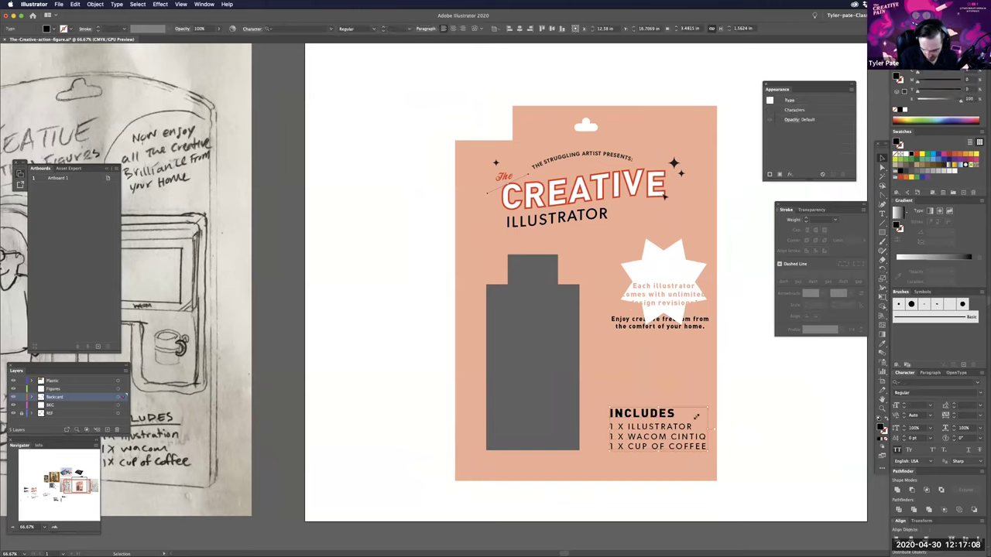
pyautogui.moveTo(690, 422); pyautogui.dragTo(759, 431)
pyautogui.click(562, 343)
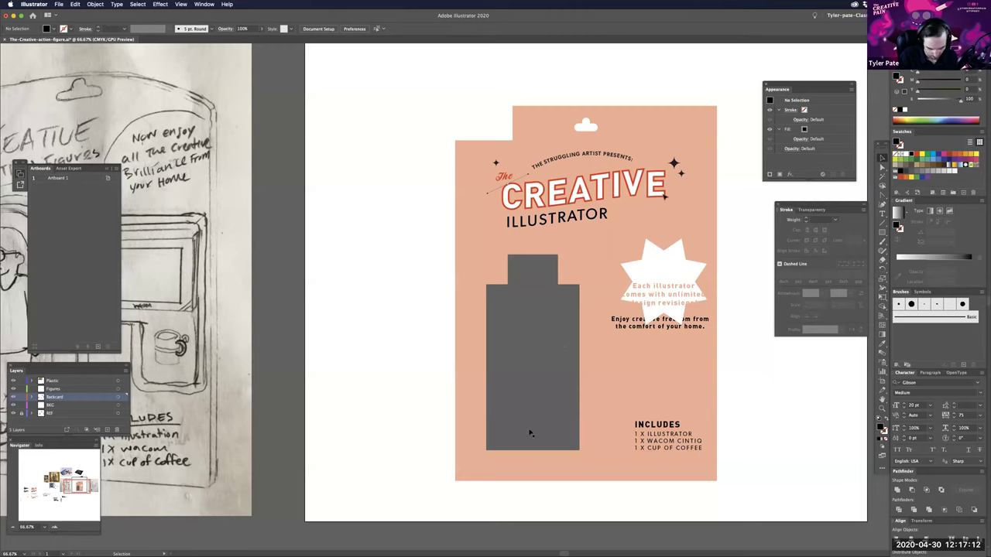
# - Extend the bottle-shaped compartment slightly downward by moving its two bottom anchor points
pyautogui.press('a')
pyautogui.click(489, 452)
pyautogui.keyDown('shift'); pyautogui.click(579, 451); pyautogui.keyUp('shift')
pyautogui.moveTo(579, 450); pyautogui.dragTo(579, 456)
pyautogui.click(736, 420)
pyautogui.moveTo(741, 388); pyautogui.dragTo(736, 402)
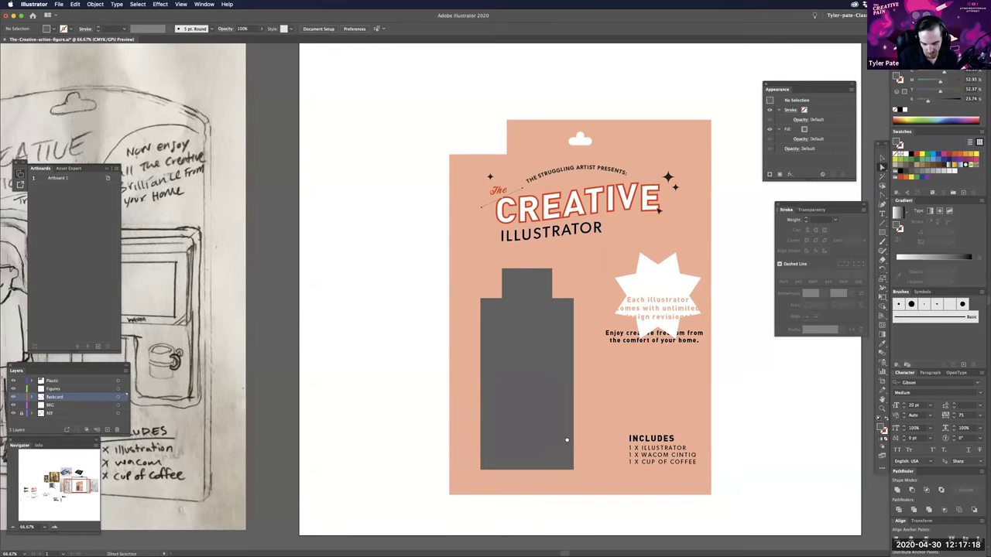
# - Duplicate the bottle-shaped compartment onto the card's right side and delete the copy's upper neck anchor points to flatten its top
pyautogui.moveTo(629, 442); pyautogui.dragTo(641, 442)
pyautogui.moveTo(512, 459); pyautogui.dragTo(547, 456)
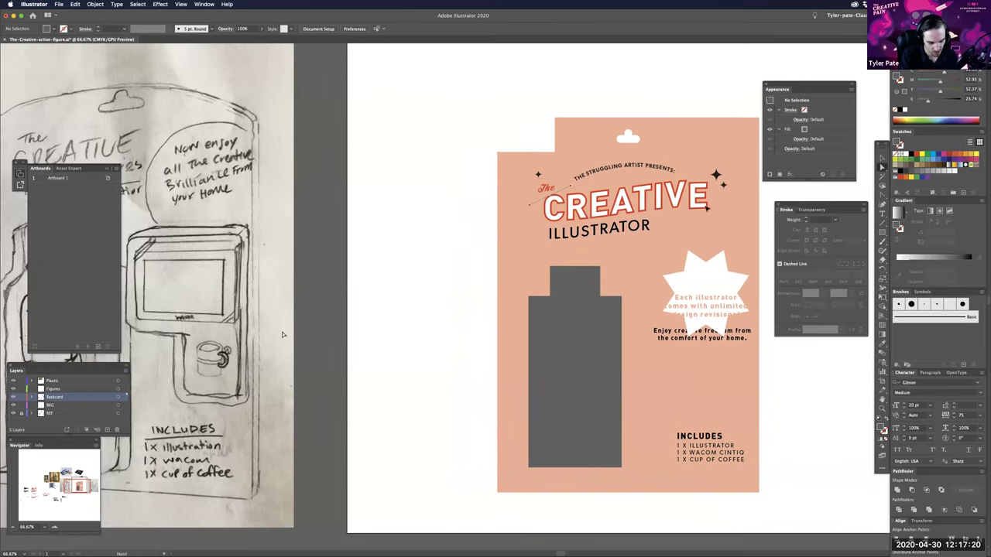
pyautogui.hscroll(-10, 361, 291)
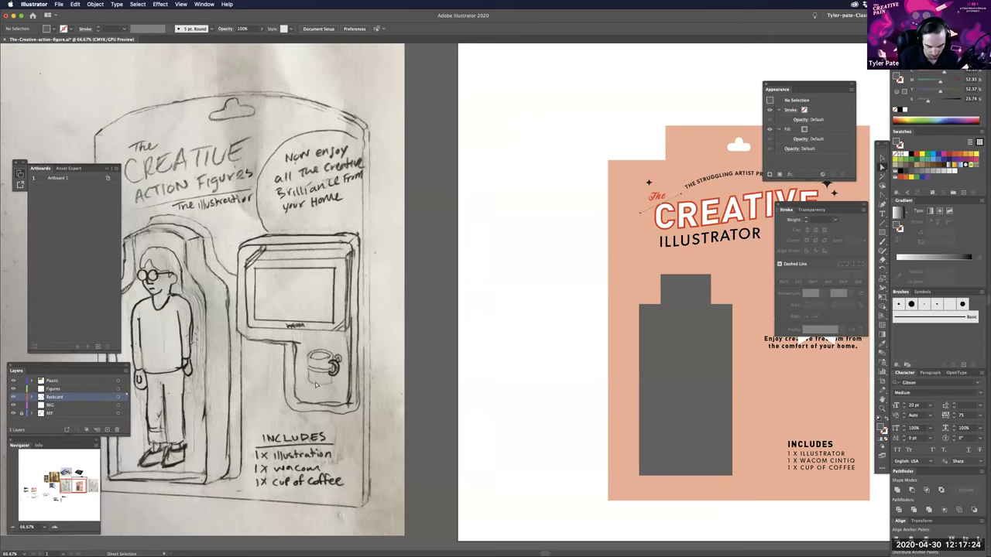
pyautogui.hscroll(2, 520, 450)
pyautogui.hscroll(2, 475, 372)
pyautogui.hscroll(15, 686, 376)
pyautogui.moveTo(476, 436); pyautogui.dragTo(598, 347)
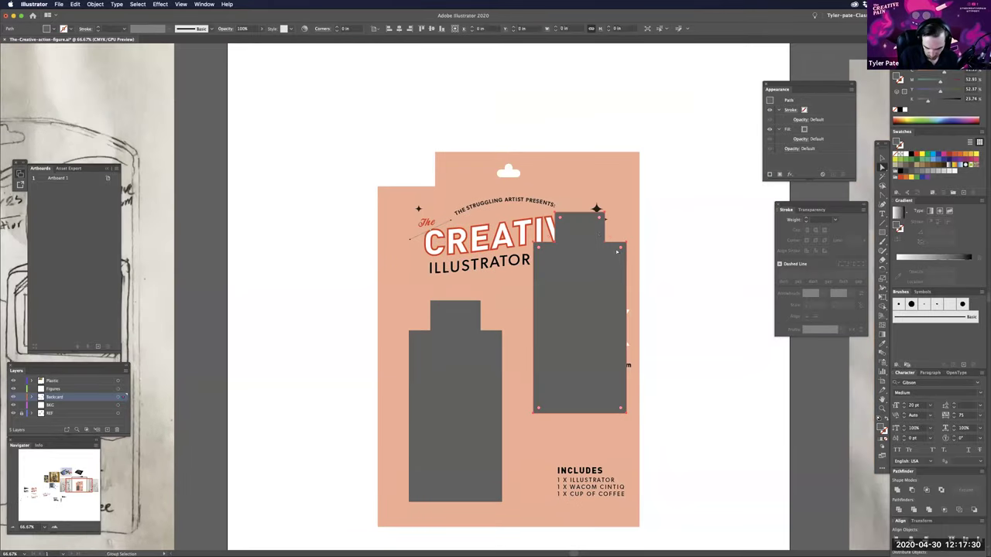
pyautogui.press('-')
pyautogui.click(605, 213)
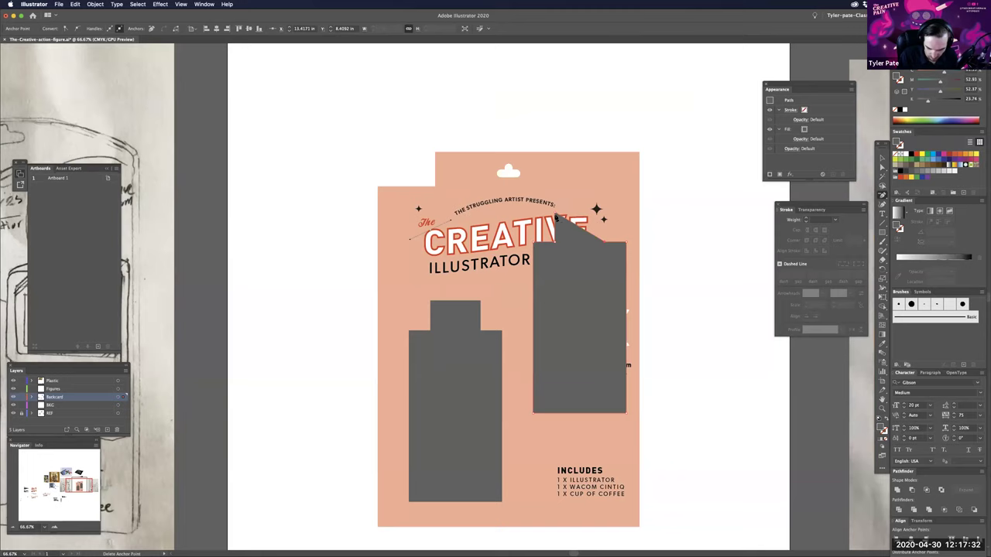
pyautogui.click(558, 220)
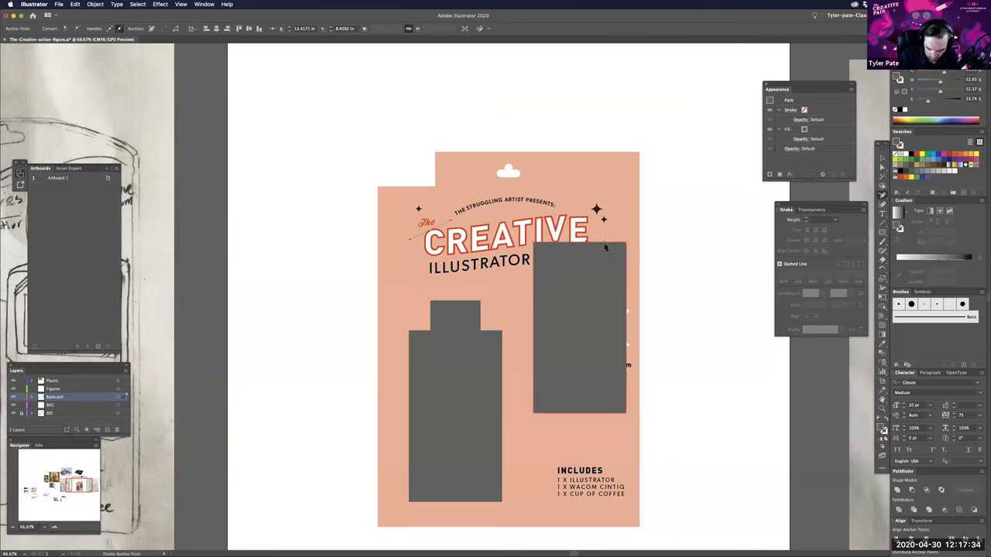
# - Shorten the copied rectangle from above, aligning its upper edge with the top of the first compartment's neck
pyautogui.press('v')
pyautogui.moveTo(578, 259); pyautogui.dragTo(546, 302)
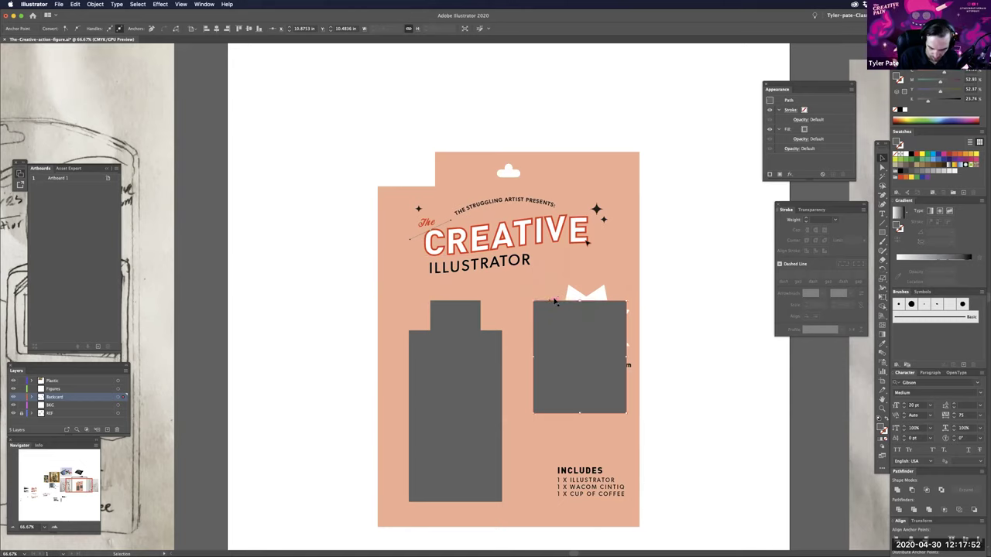
pyautogui.press('super+equal')
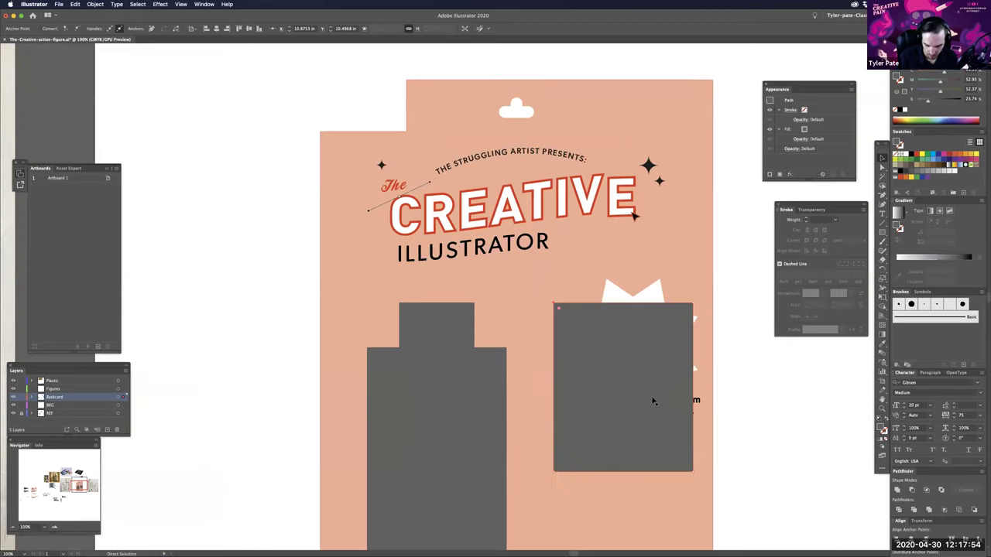
pyautogui.press('super+equal')
pyautogui.scroll(-2, 676, 406)
pyautogui.hscroll(3, 676, 406)
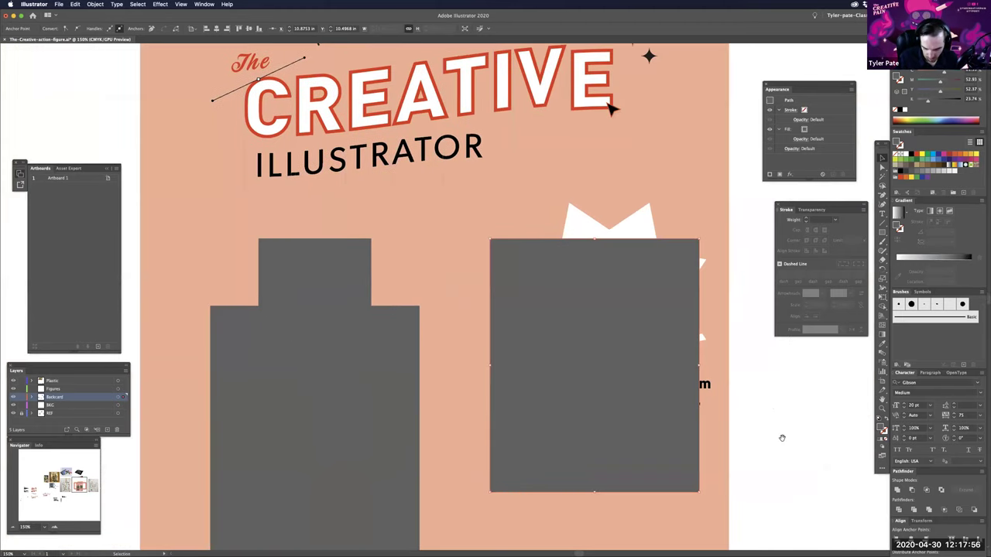
pyautogui.click(780, 437)
pyautogui.moveTo(713, 214); pyautogui.dragTo(658, 171)
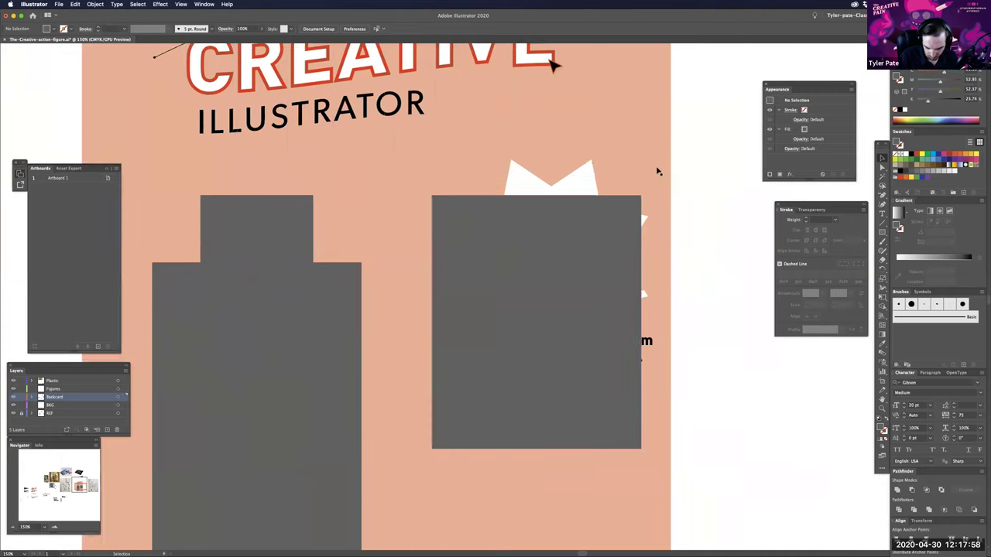
# - Send the right-hand grey rectangle behind the starburst and its text while keeping it in front of the card
pyautogui.click(657, 172)
pyautogui.click(687, 186)
pyautogui.click(622, 214)
pyautogui.press('shift+super+bracketleft')
pyautogui.press('super+bracketright')
pyautogui.click(717, 405)
pyautogui.scroll(-1, 633, 204)
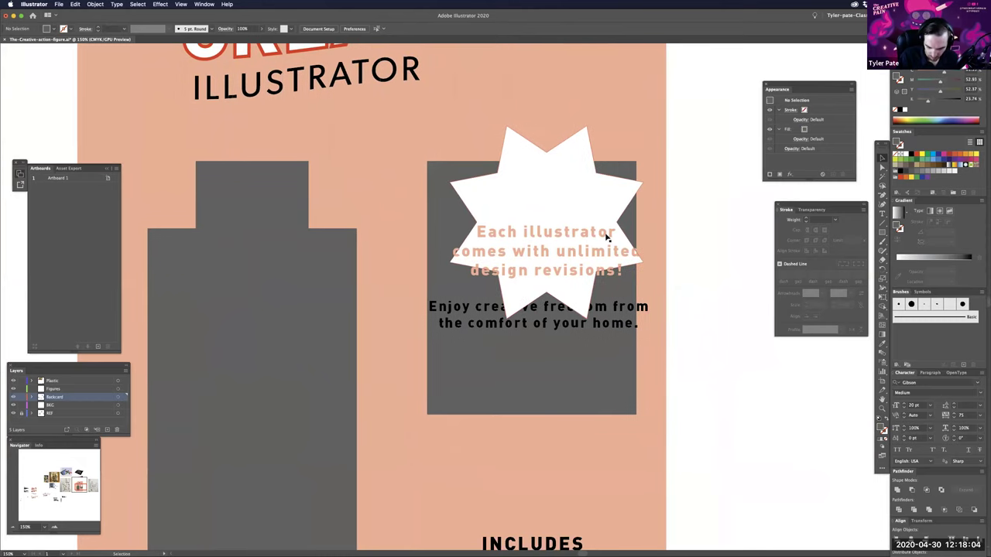
# - Move the white starburst and both promotional text blocks off the card onto the empty artboard to its right
pyautogui.click(607, 239)
pyautogui.keyDown('shift'); pyautogui.click(620, 311); pyautogui.keyUp('shift')
pyautogui.press('a')
pyautogui.press('super+minus')
pyautogui.press('super+minus')
pyautogui.moveTo(544, 318); pyautogui.dragTo(658, 254)
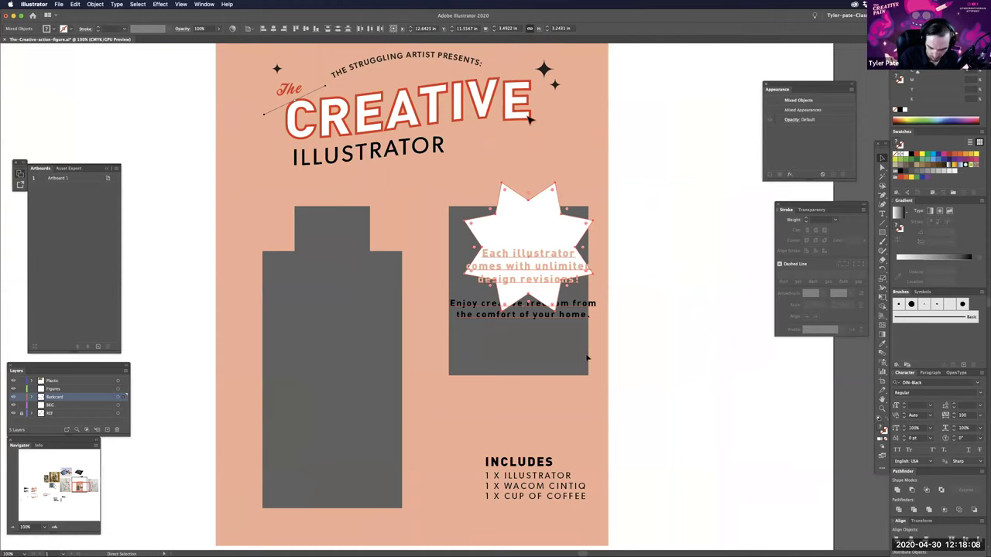
pyautogui.press('super+shift+a')
pyautogui.moveTo(596, 374); pyautogui.dragTo(633, 363)
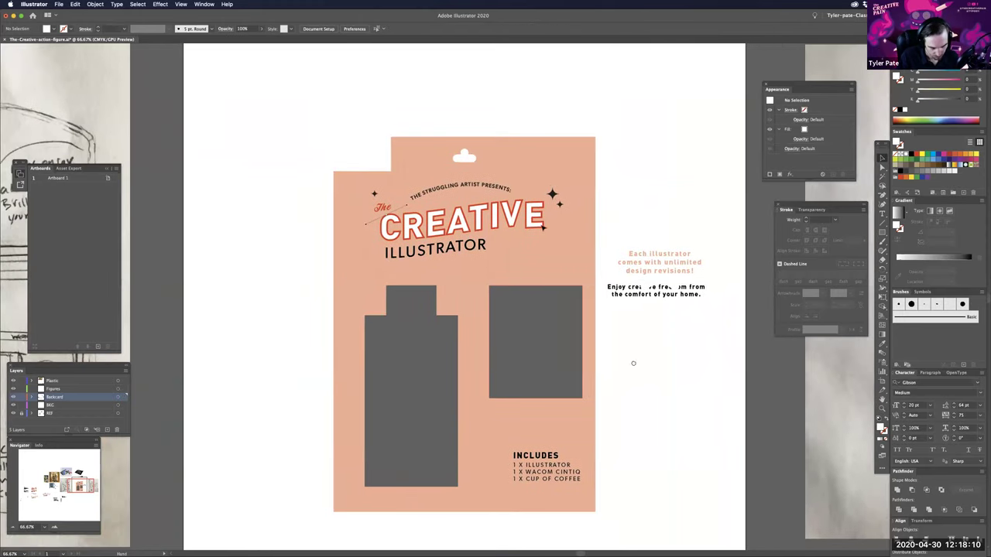
# - Resize the right-hand grey rectangle to about 3.59 in wide and 2.37 in tall, keeping its upper and right edges in place
pyautogui.moveTo(588, 337); pyautogui.dragTo(593, 317)
pyautogui.click(556, 366)
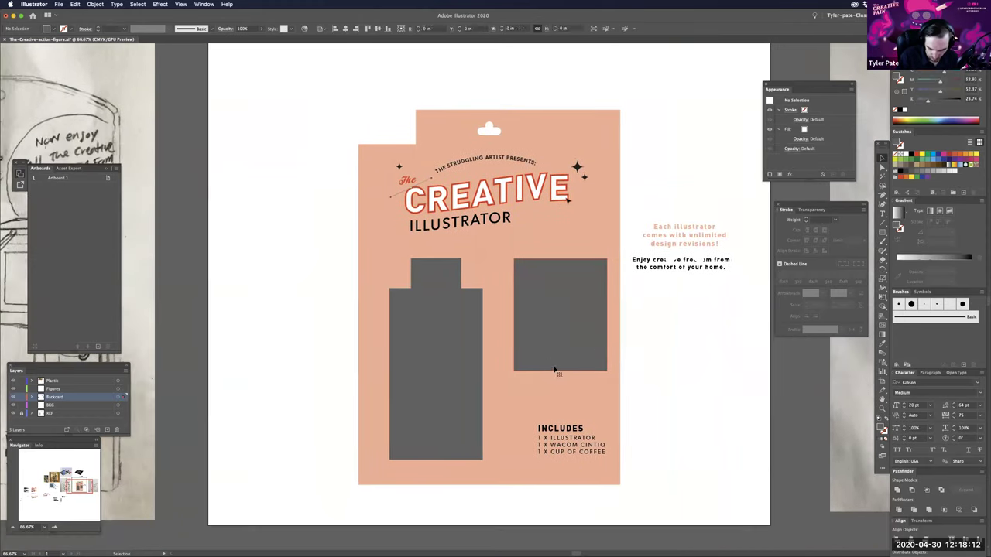
pyautogui.moveTo(560, 372); pyautogui.dragTo(559, 325)
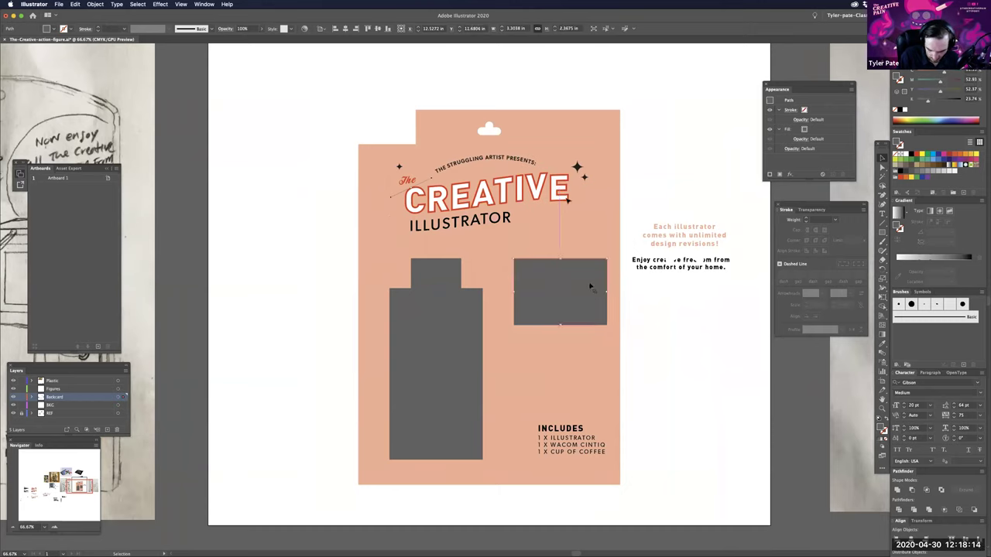
pyautogui.click(662, 373)
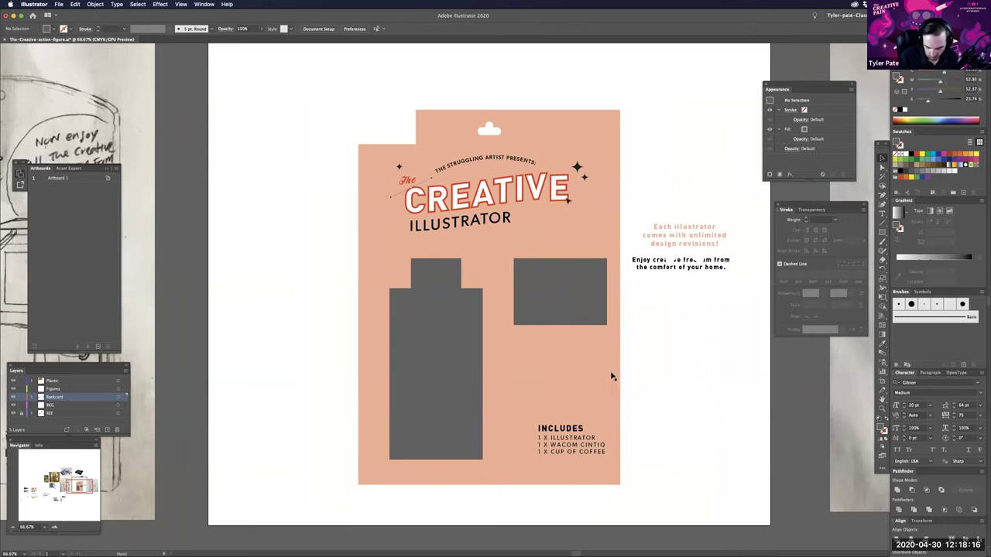
pyautogui.click(514, 292)
pyautogui.moveTo(508, 291); pyautogui.dragTo(500, 292)
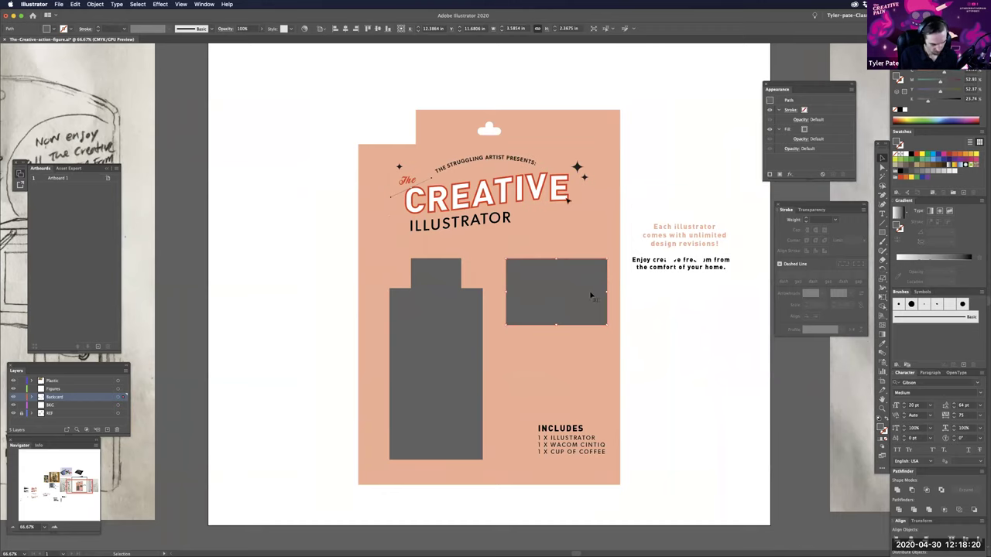
# - Duplicate the right-hand grey rectangle in place and resize the copy to about 2.2 in wide and 4.11 in tall, keeping its upper and right edges
pyautogui.moveTo(507, 292); pyautogui.dragTo(545, 292)
pyautogui.moveTo(576, 325); pyautogui.dragTo(581, 374)
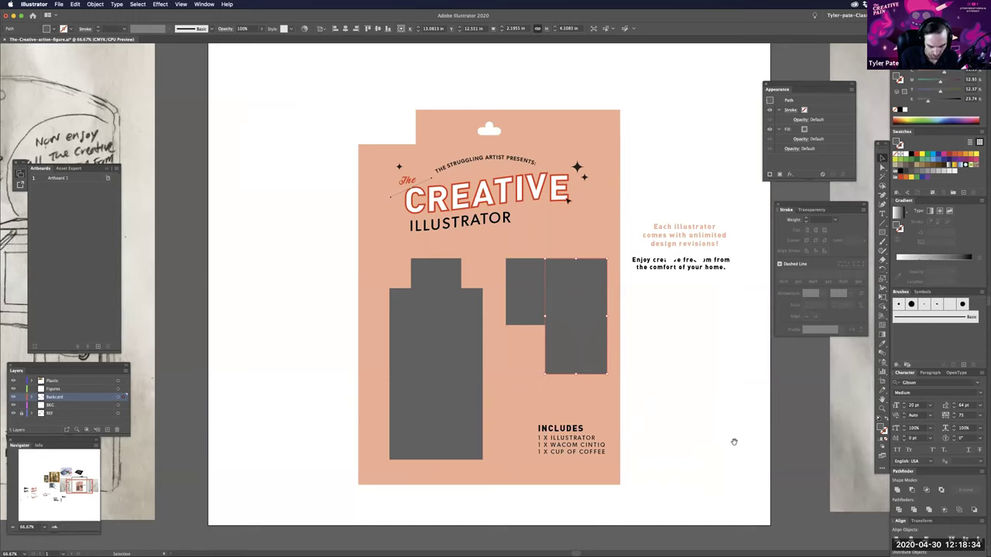
pyautogui.click(644, 462)
# - Compare the shape and placement of the card's two grey compartments with the pencil sketch
pyautogui.moveTo(440, 488); pyautogui.dragTo(693, 460)
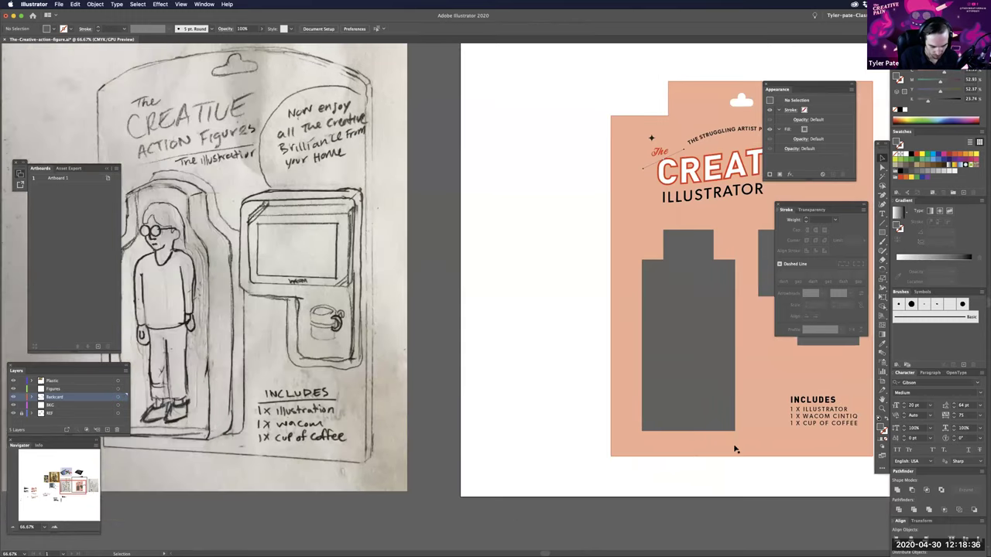
pyautogui.moveTo(868, 413); pyautogui.dragTo(768, 435)
pyautogui.moveTo(667, 426); pyautogui.dragTo(637, 436)
pyautogui.moveTo(521, 452); pyautogui.dragTo(545, 453)
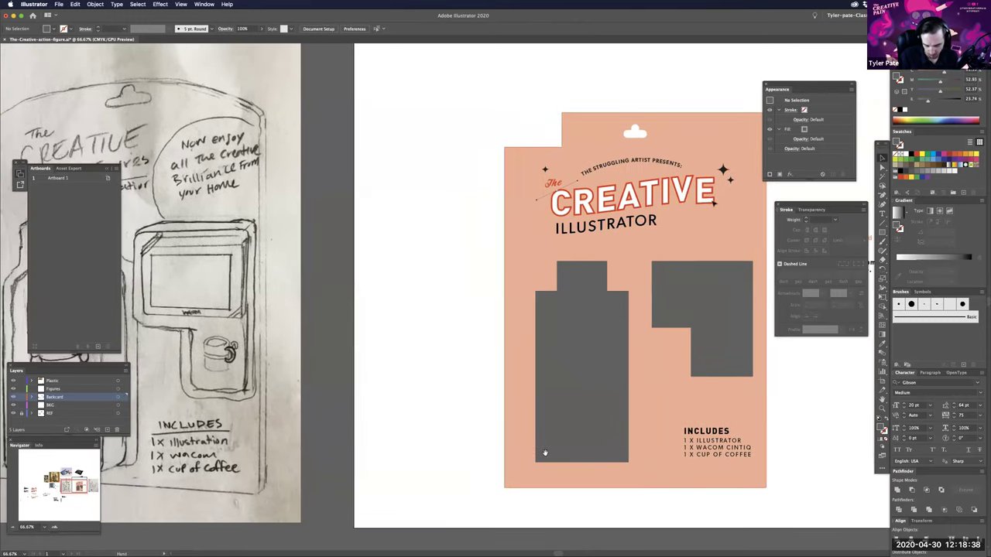
pyautogui.hscroll(1, 667, 455)
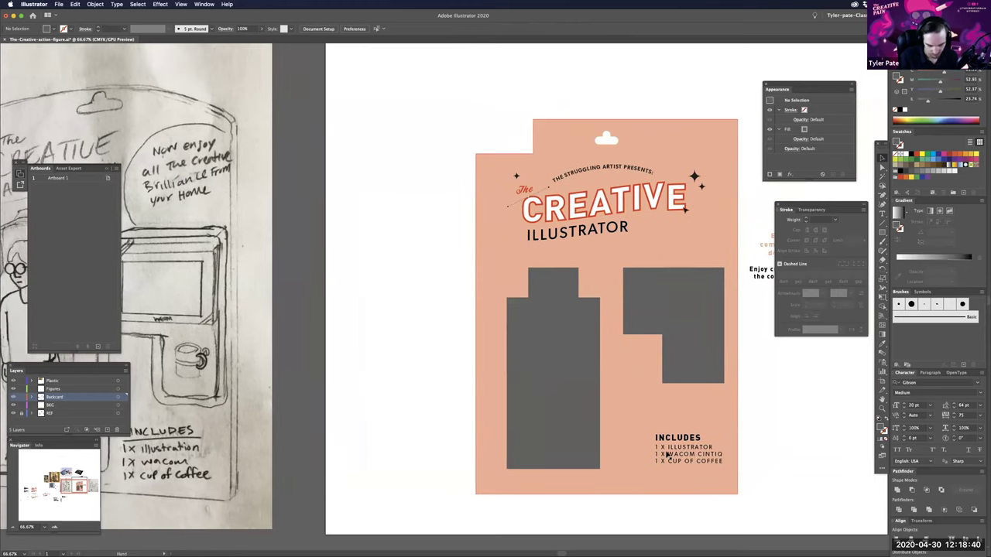
pyautogui.hscroll(-2, 667, 456)
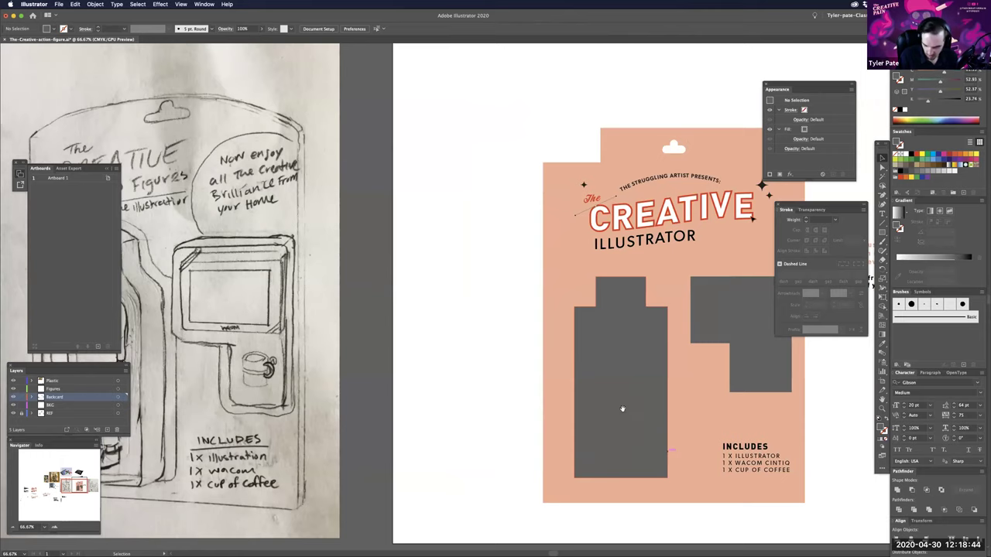
pyautogui.hscroll(4, 596, 326)
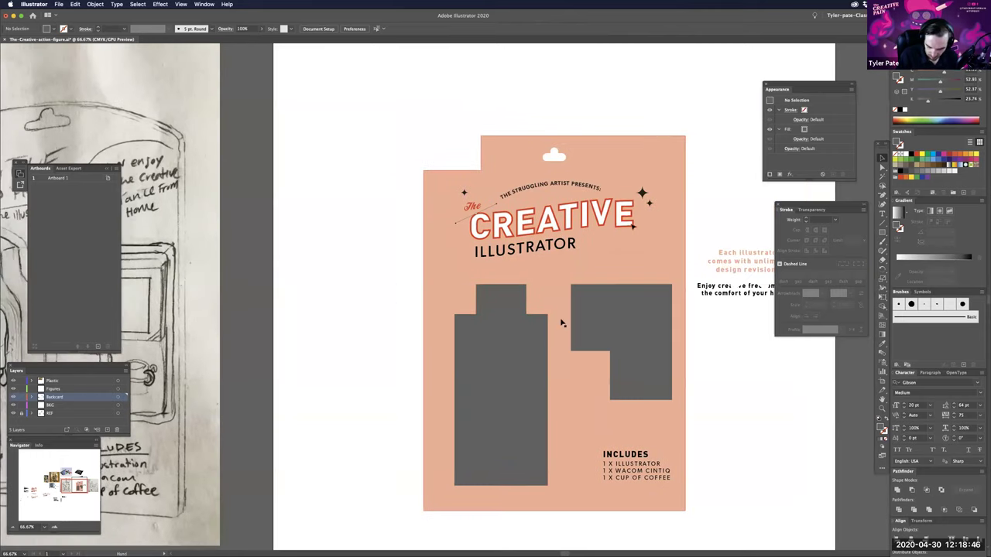
pyautogui.hscroll(2, 562, 327)
pyautogui.click(539, 312)
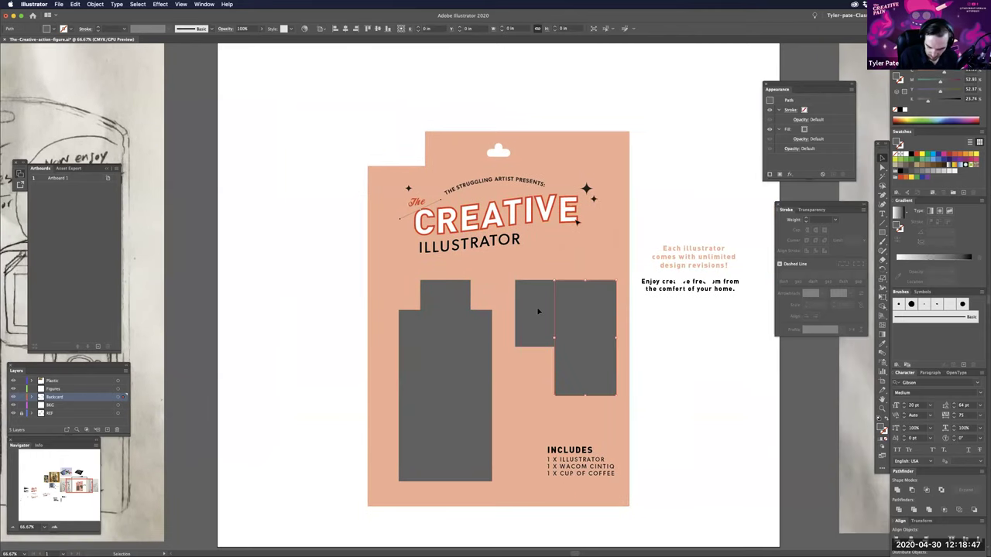
pyautogui.click(673, 361)
pyautogui.hscroll(-3, 703, 391)
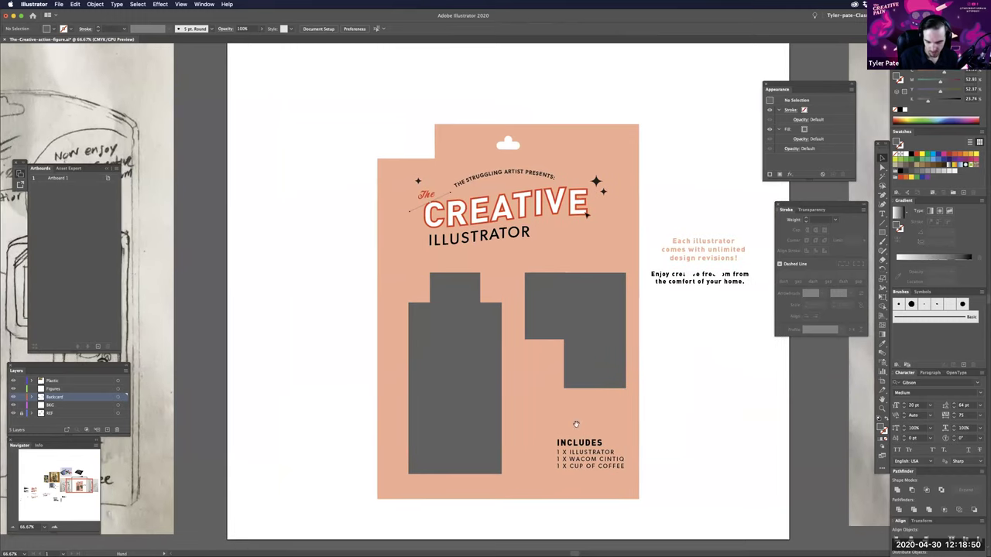
pyautogui.scroll(-2, 544, 361)
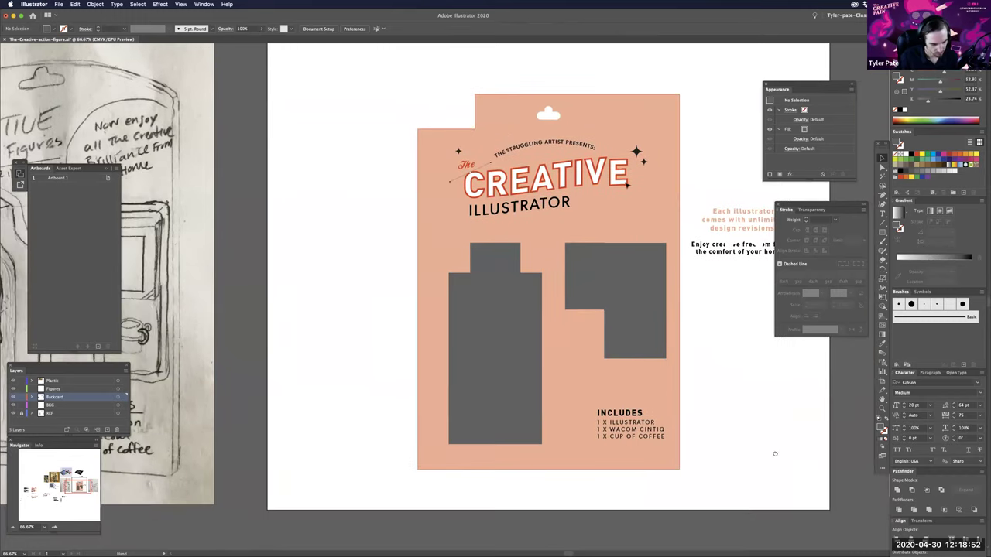
pyautogui.scroll(2, 770, 453)
pyautogui.hscroll(-5, 668, 462)
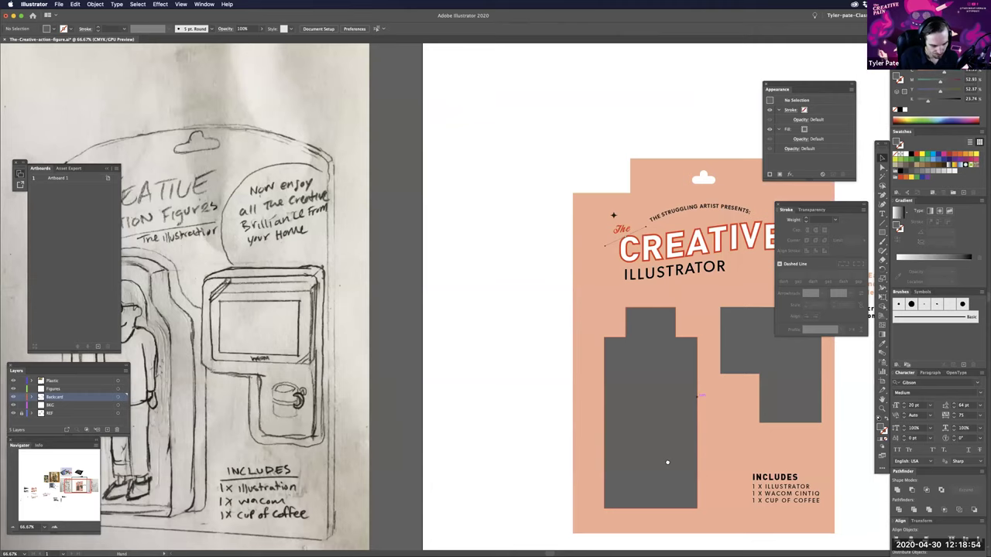
pyautogui.hscroll(3, 650, 456)
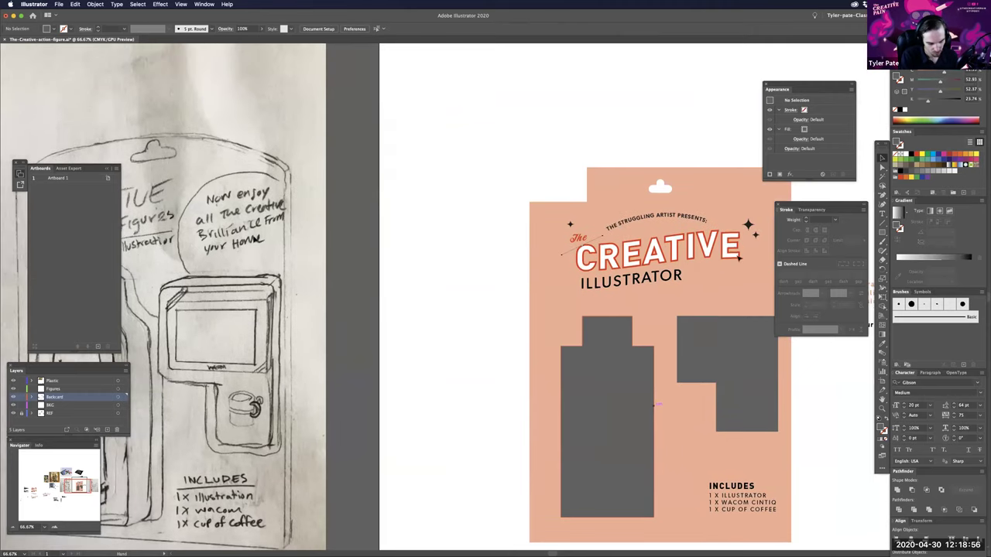
pyautogui.hscroll(1, 826, 444)
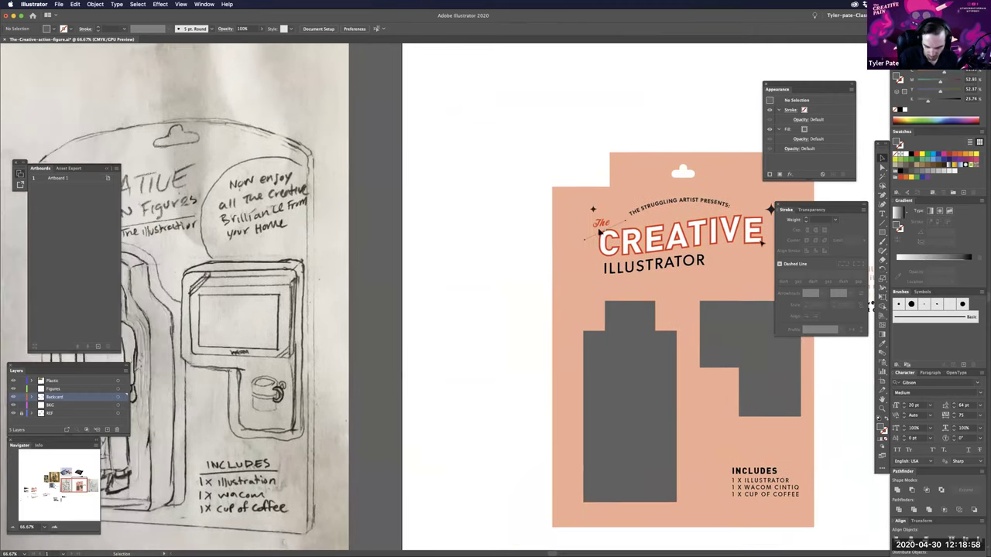
pyautogui.hscroll(-3, 603, 232)
pyautogui.scroll(-1, 602, 232)
pyautogui.hscroll(10, 590, 240)
# - Move the title lettering group, including its sparkles, slightly left and down on the backing card
pyautogui.moveTo(612, 226); pyautogui.dragTo(596, 236)
pyautogui.moveTo(627, 195); pyautogui.dragTo(611, 204)
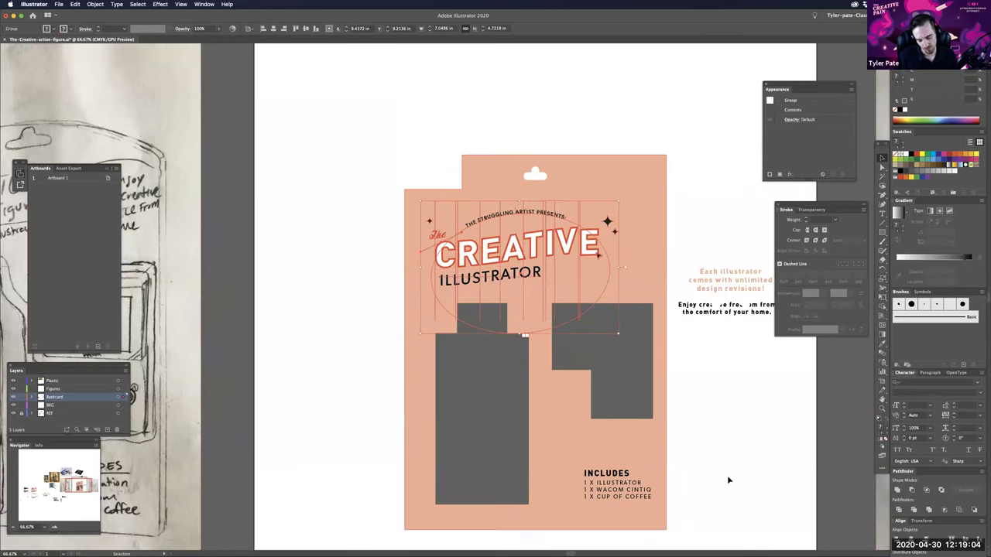
pyautogui.click(707, 404)
# - Isolate the title group and set the stroke weight of all its faint vertical guide lines to 1 pt
pyautogui.press('super+equal')
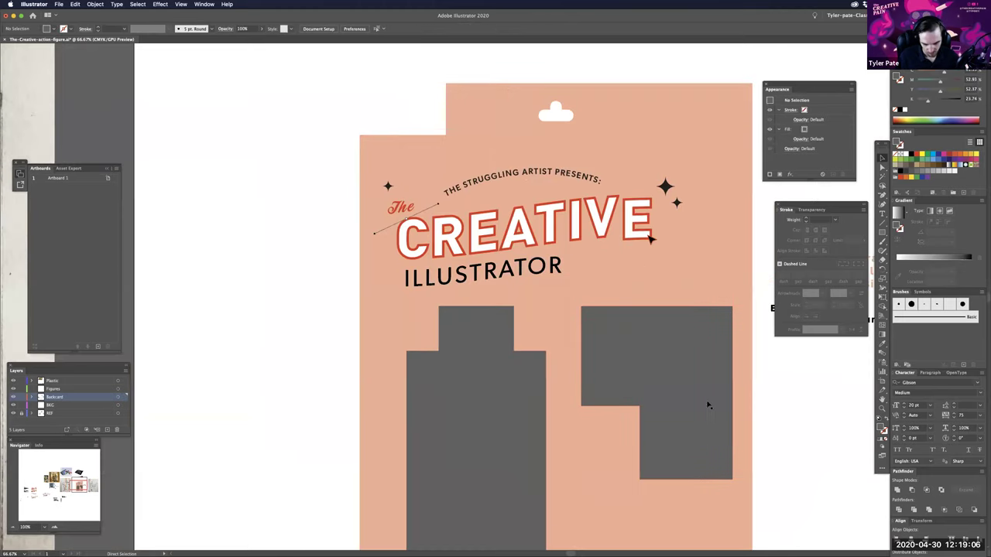
pyautogui.press('super+equal')
pyautogui.press('super+equal')
pyautogui.press('super+minus')
pyautogui.moveTo(661, 302); pyautogui.dragTo(655, 397)
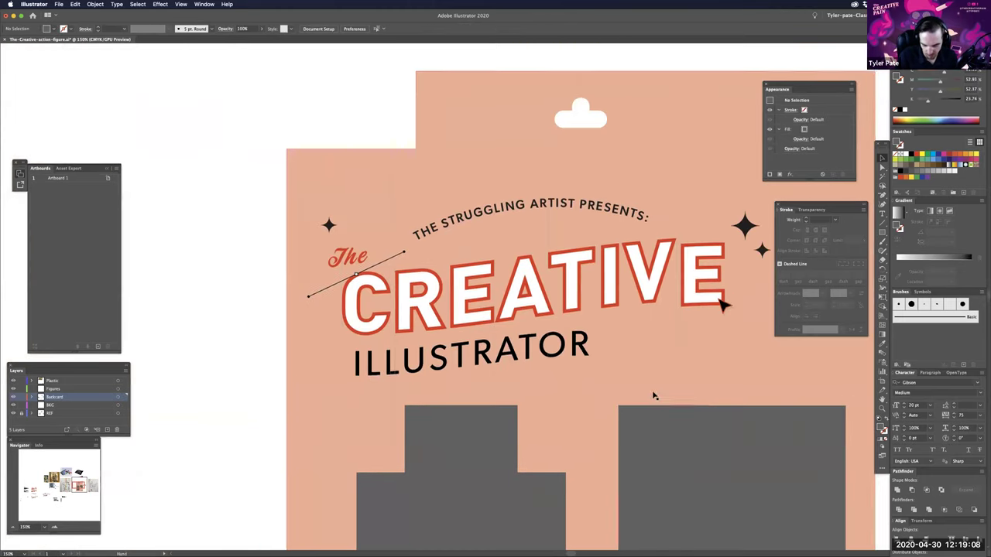
pyautogui.moveTo(557, 433); pyautogui.dragTo(552, 442)
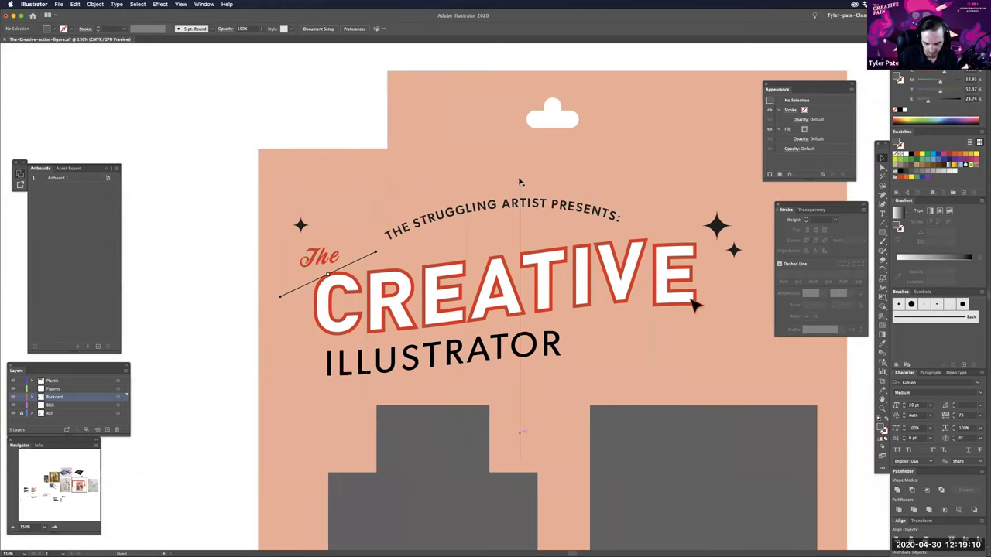
pyautogui.hscroll(1, 629, 189)
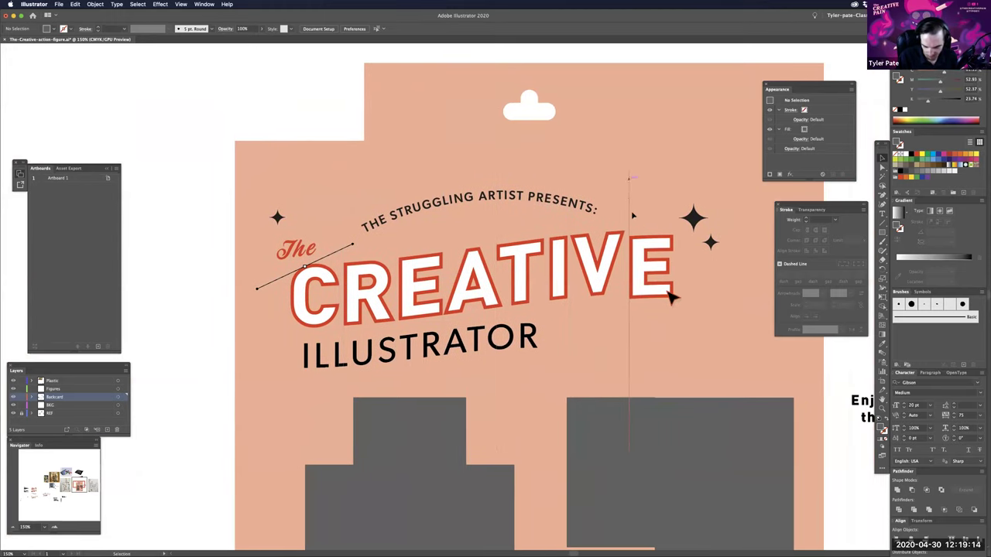
pyautogui.doubleClick(629, 179)
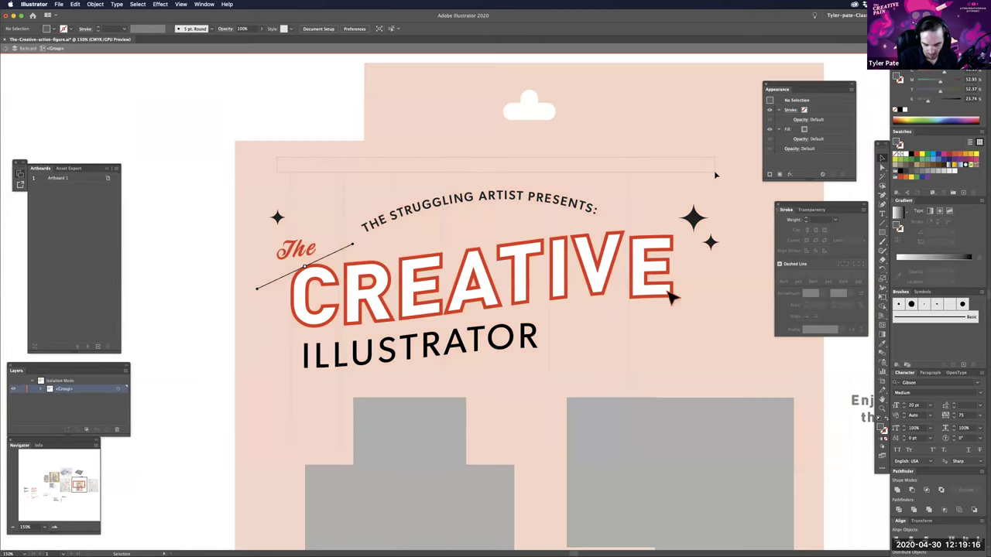
pyautogui.press('super+a')
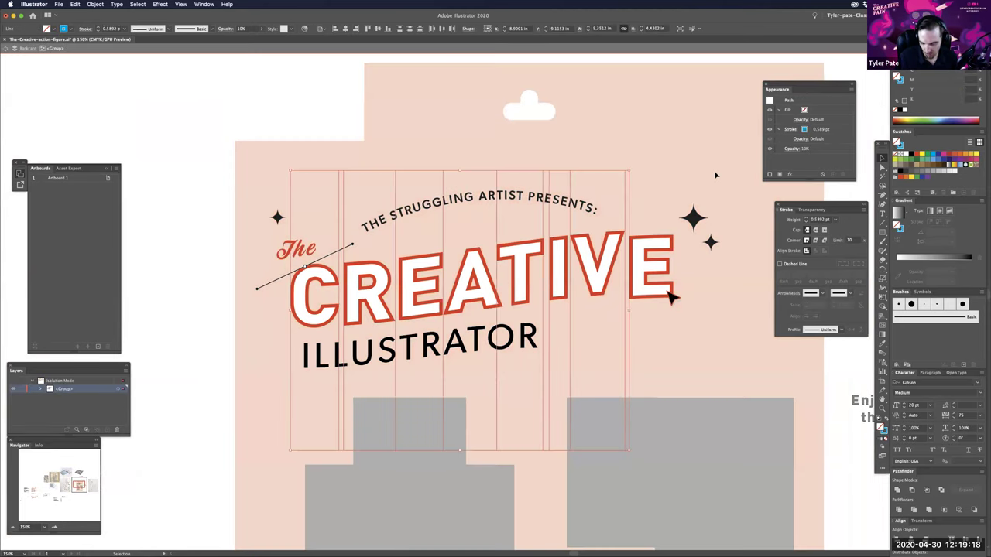
pyautogui.click(807, 218)
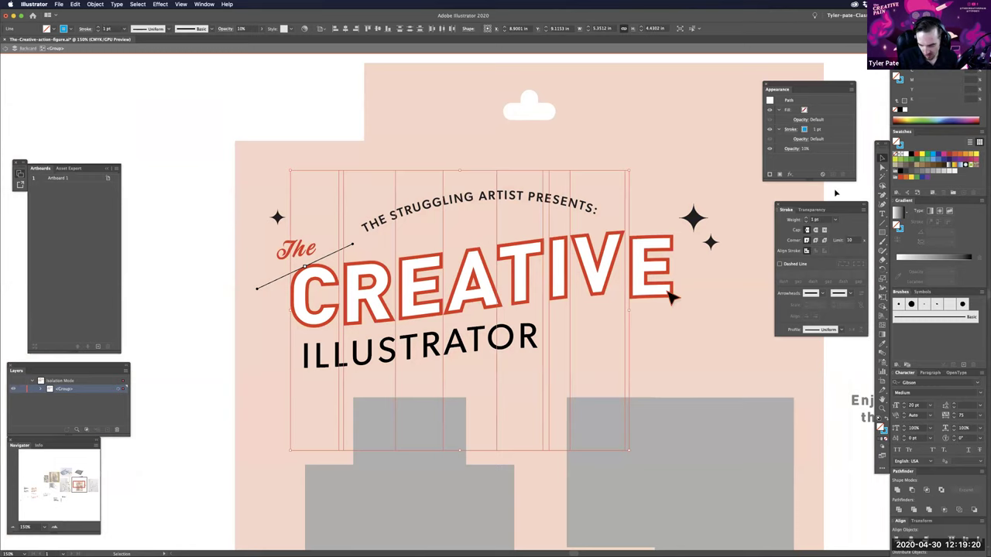
pyautogui.click(690, 51)
pyautogui.click(691, 55)
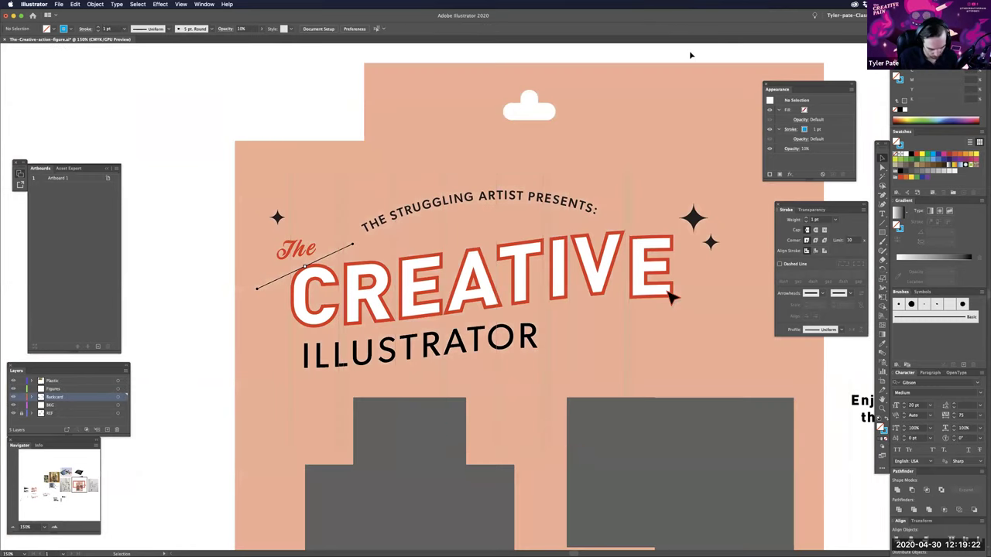
# - Set the title group's vertical guide lines to 100% opacity with a 0.5 pt stroke
pyautogui.click(396, 177)
pyautogui.doubleClick(716, 171)
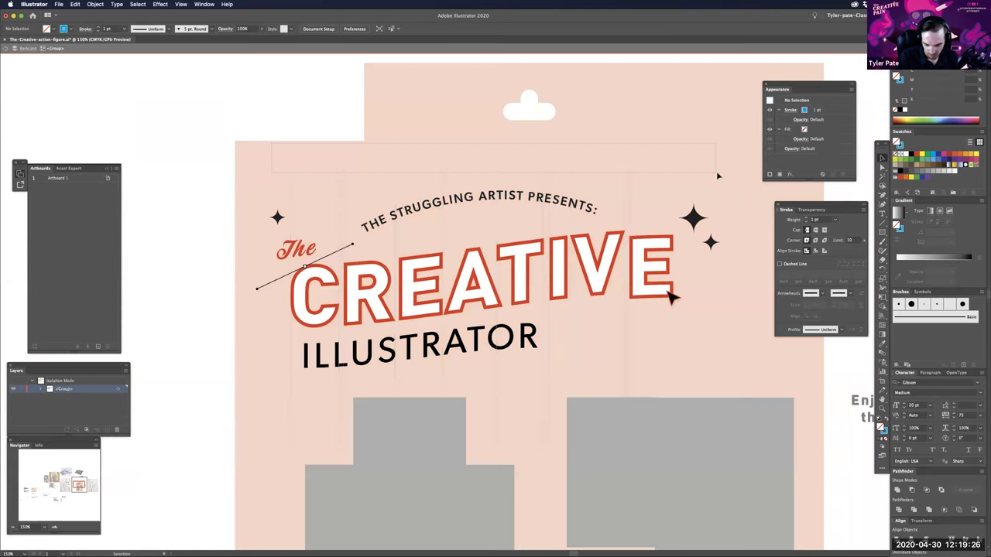
pyautogui.moveTo(271, 143); pyautogui.dragTo(717, 173)
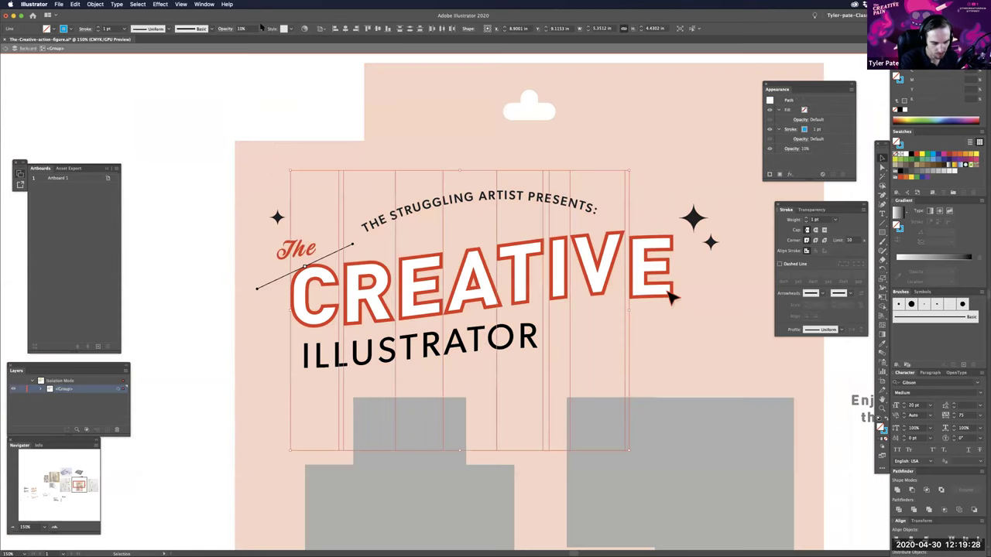
pyautogui.click(224, 27)
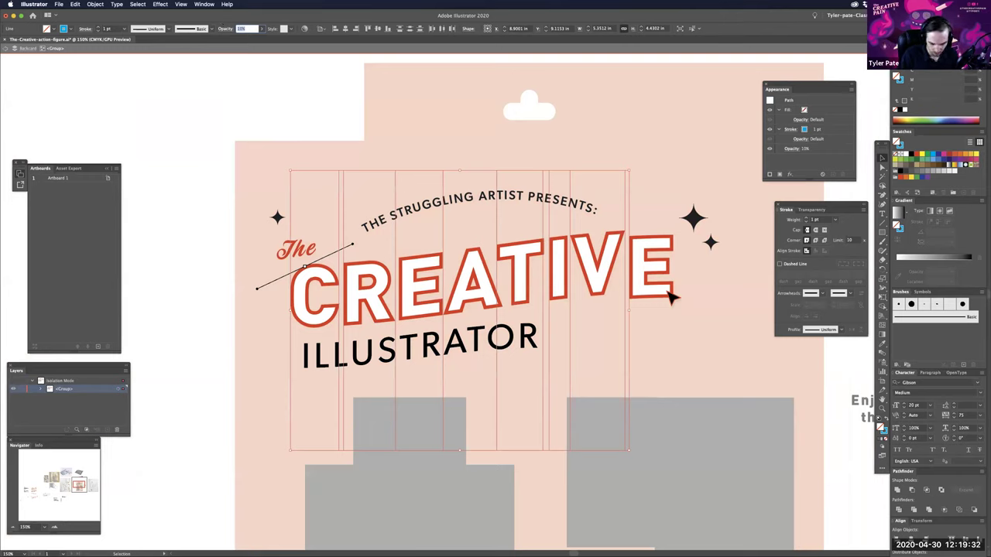
pyautogui.write('100')
pyautogui.press('Return')
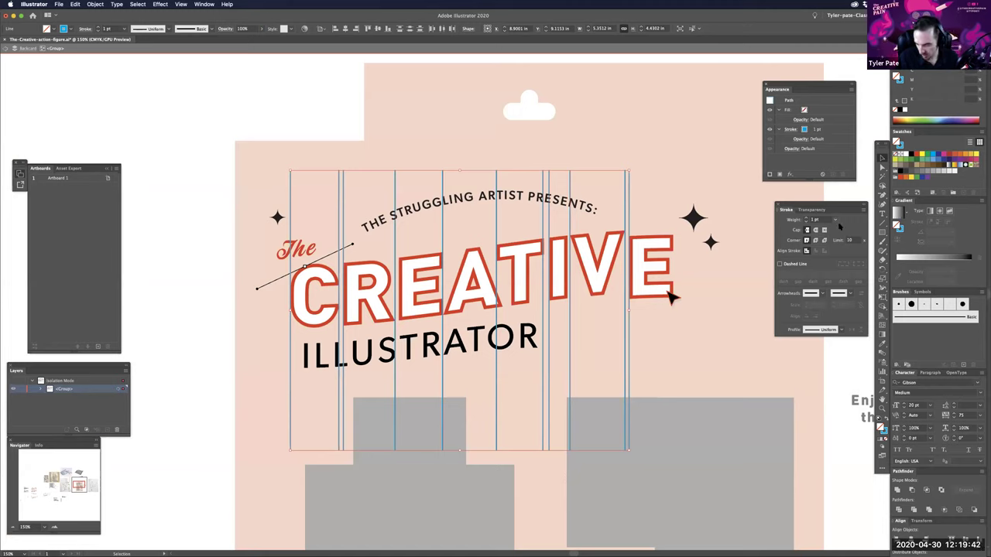
pyautogui.click(852, 238)
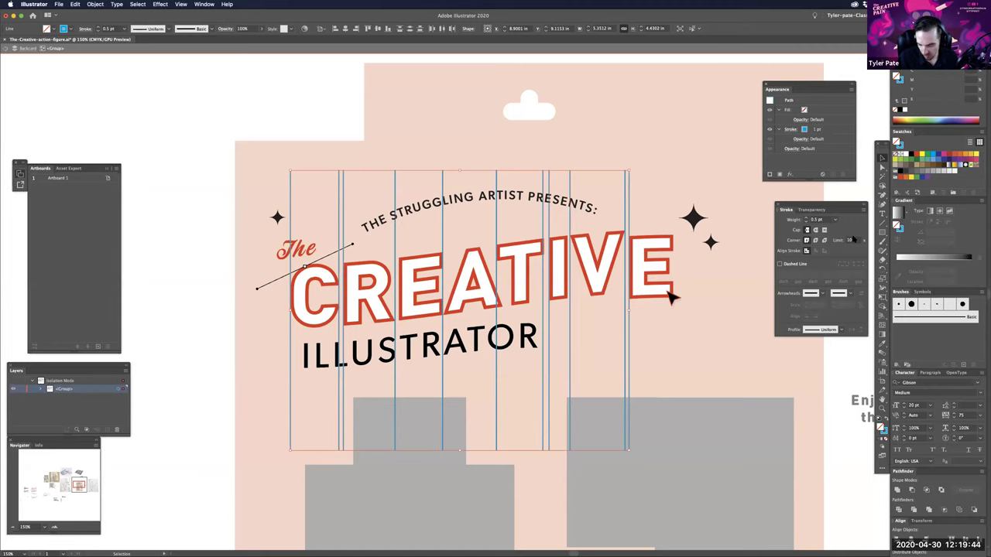
pyautogui.press('Escape')
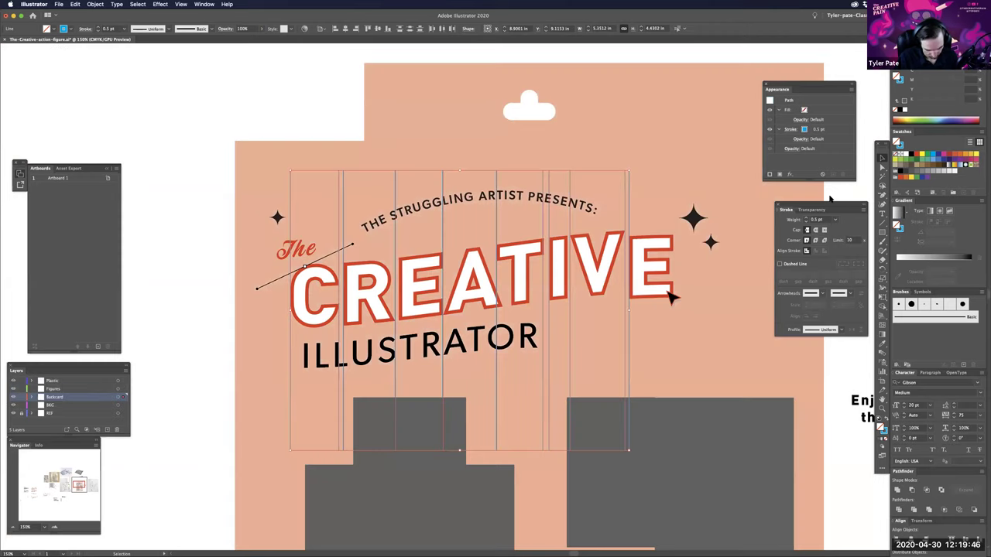
pyautogui.click(297, 104)
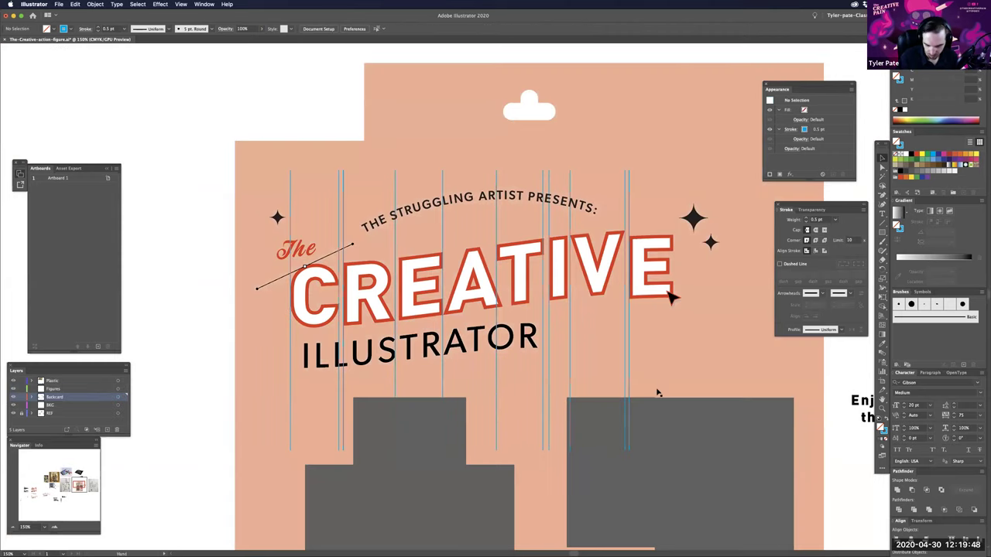
# - Reduce the opacity of all the vertical guide lines in the title group to 20%, leaving out the ellipse
pyautogui.doubleClick(629, 343)
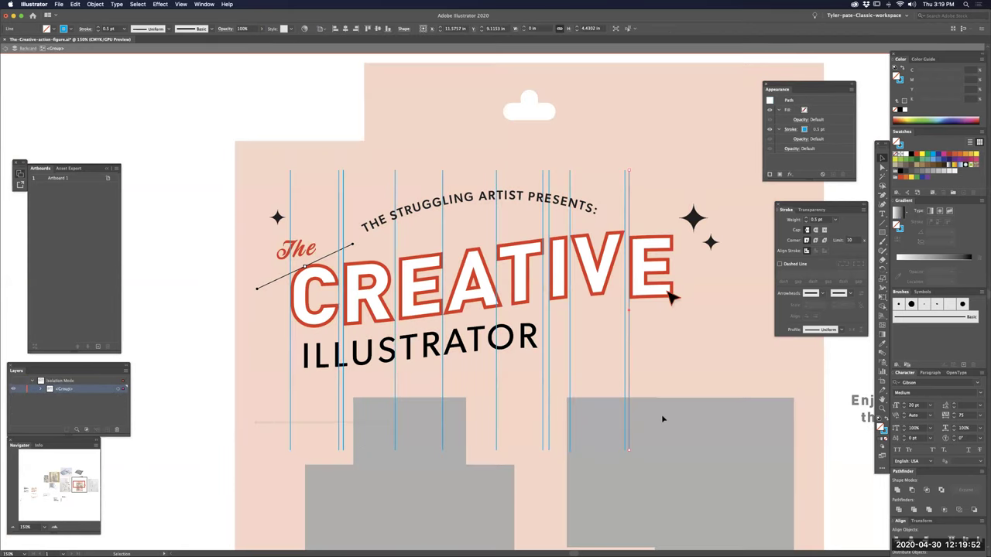
pyautogui.press('super+a')
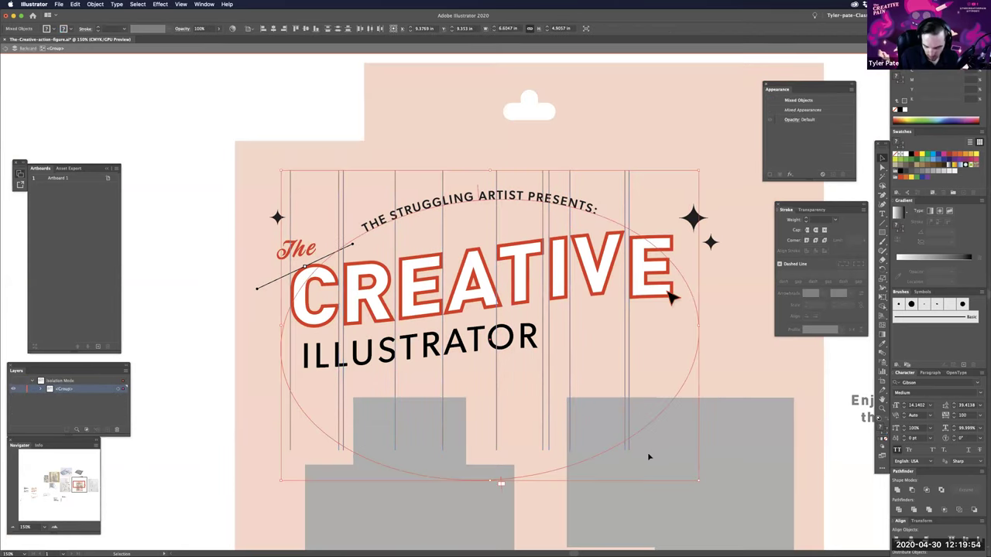
pyautogui.moveTo(551, 410); pyautogui.dragTo(269, 418)
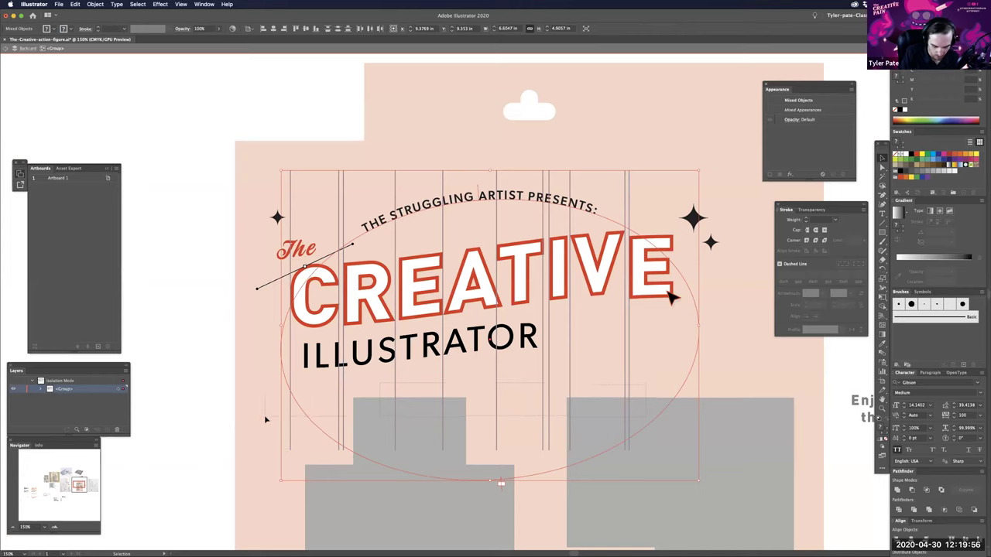
pyautogui.moveTo(646, 382); pyautogui.dragTo(703, 396)
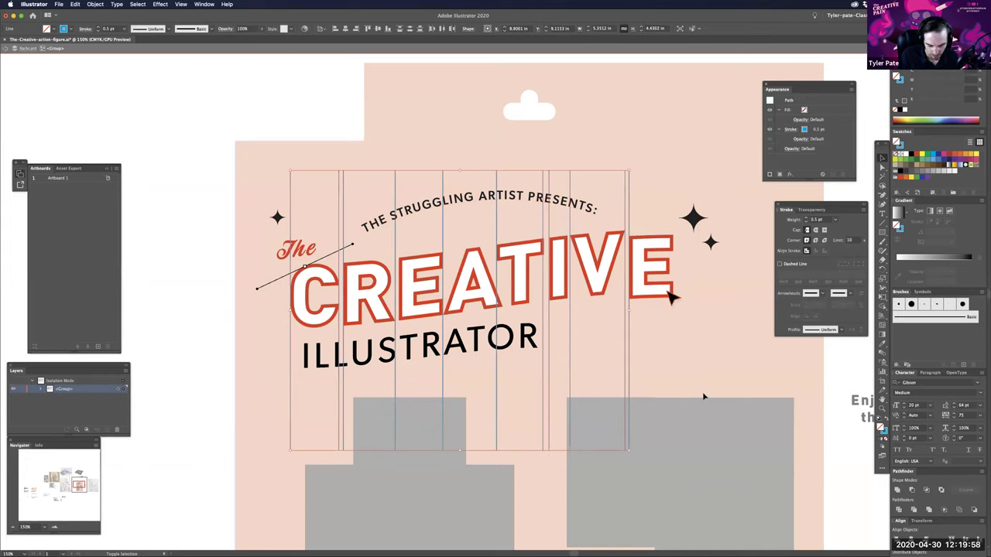
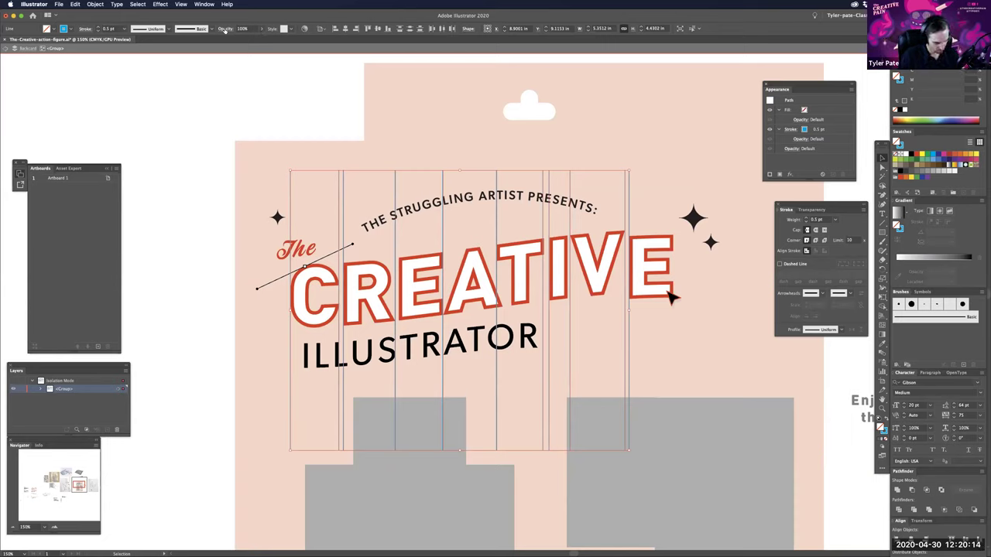
pyautogui.click(225, 30)
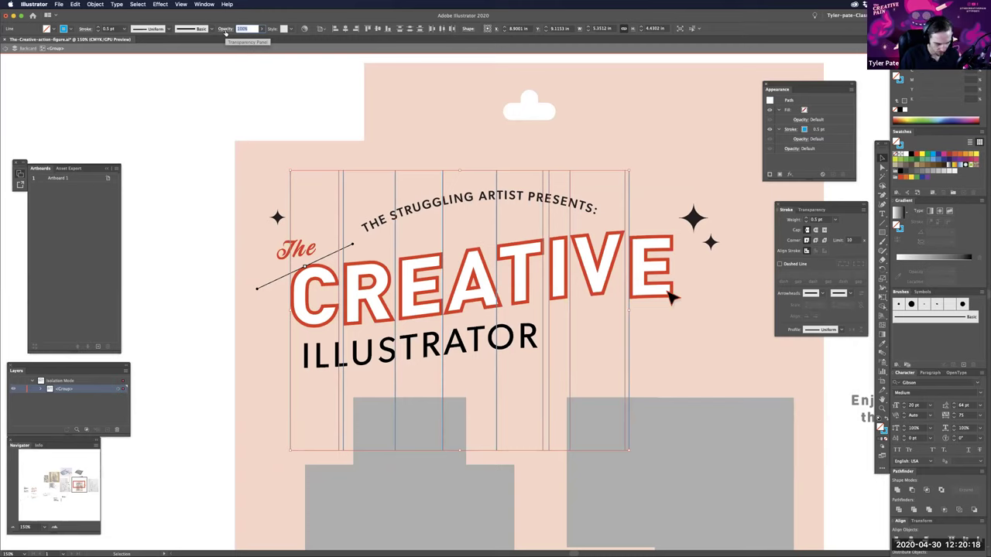
pyautogui.write('20')
pyautogui.press('Return')
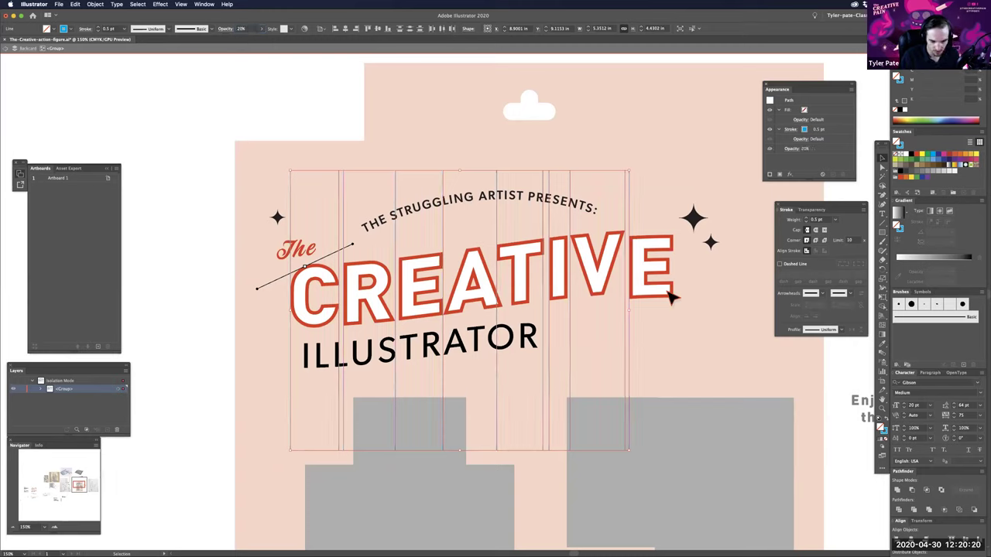
# - Leave the title group's isolation and compare the backing card layout with the pencil sketch
pyautogui.doubleClick(730, 308)
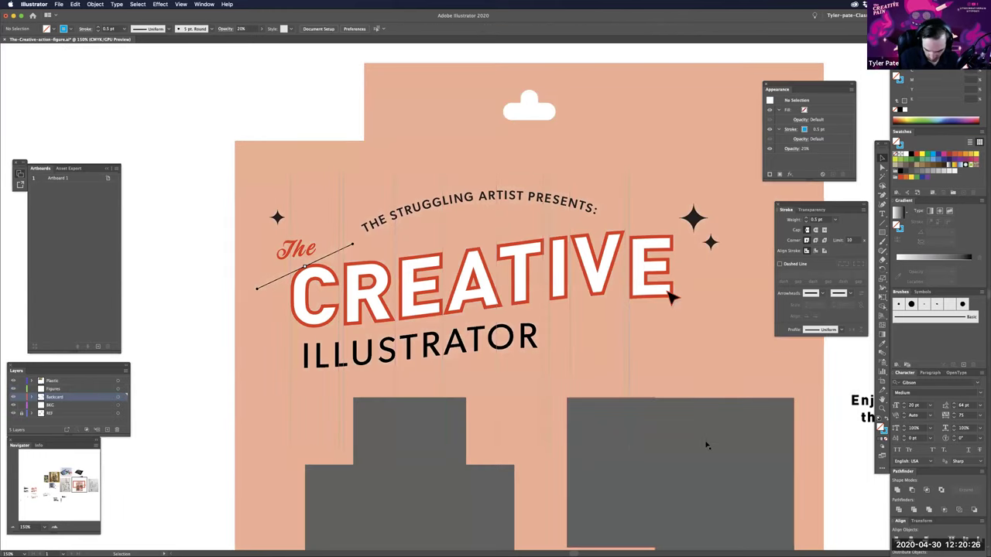
pyautogui.click(593, 469)
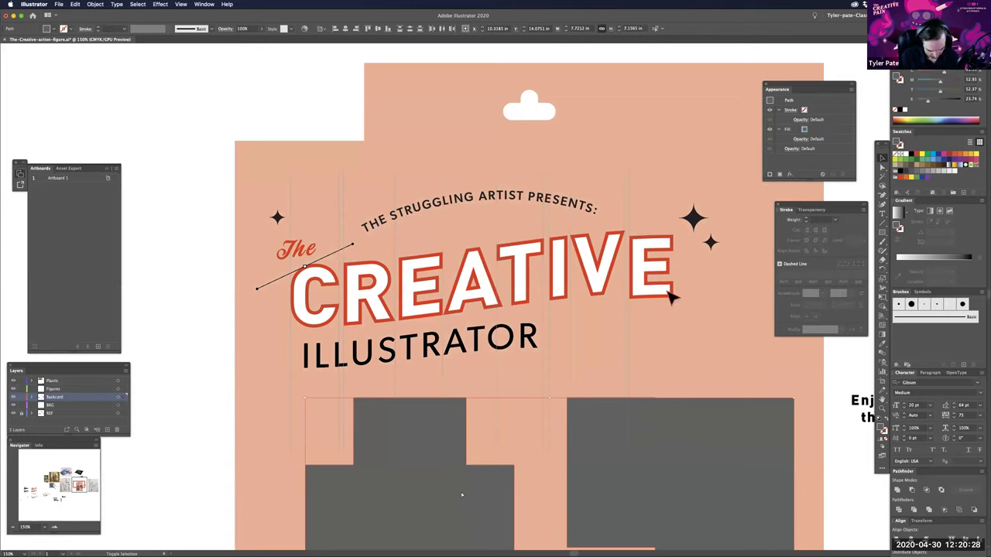
pyautogui.press('space')
pyautogui.moveTo(728, 310); pyautogui.dragTo(717, 303)
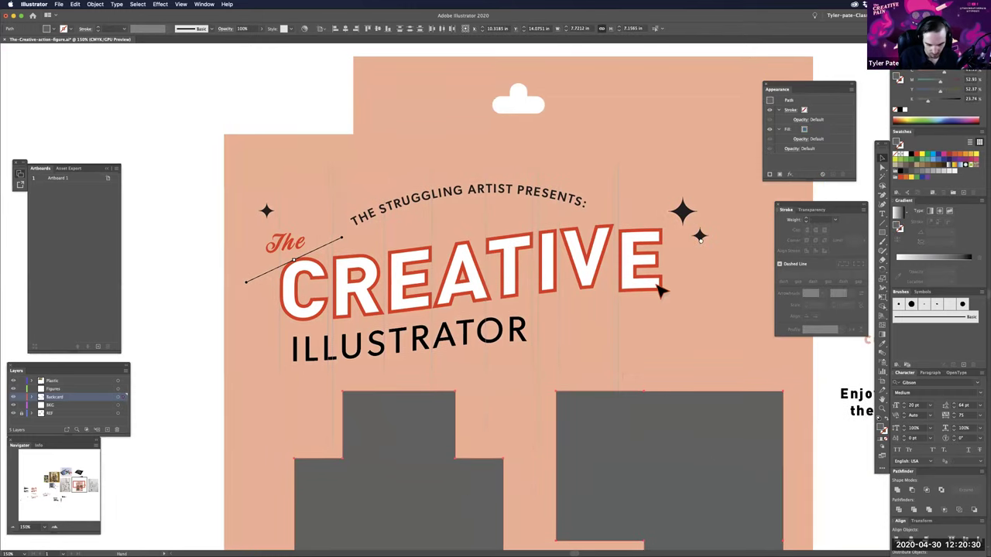
pyautogui.moveTo(732, 407); pyautogui.dragTo(678, 433)
pyautogui.click(734, 423)
pyautogui.press('space')
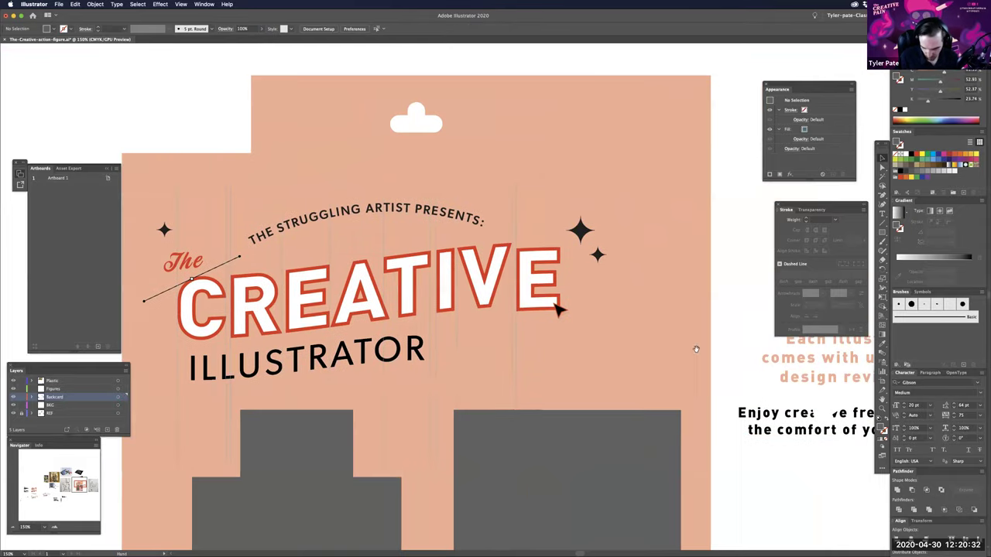
pyautogui.press('super+minus')
pyautogui.press('super+minus')
pyautogui.press('space')
pyautogui.moveTo(754, 438); pyautogui.dragTo(772, 433)
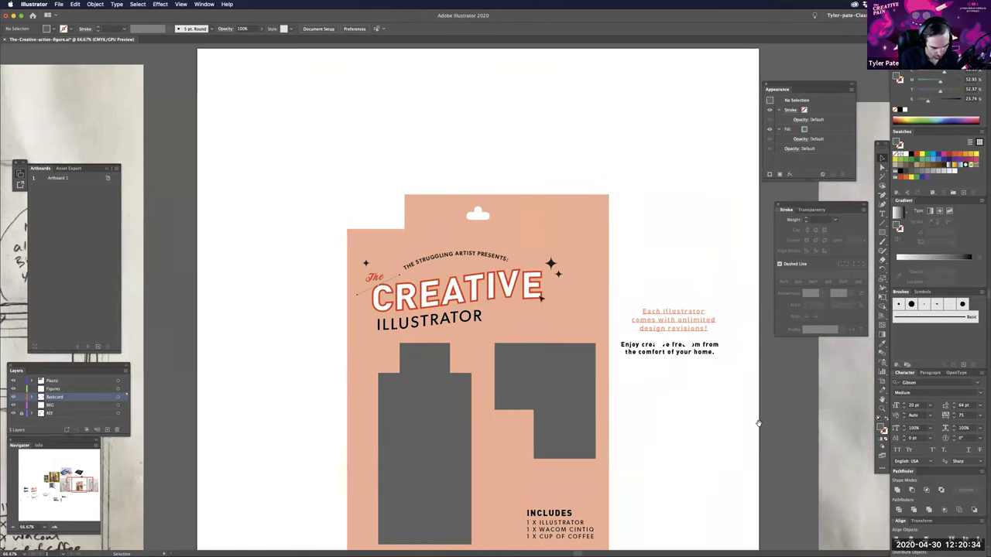
pyautogui.hscroll(-8, 275, 206)
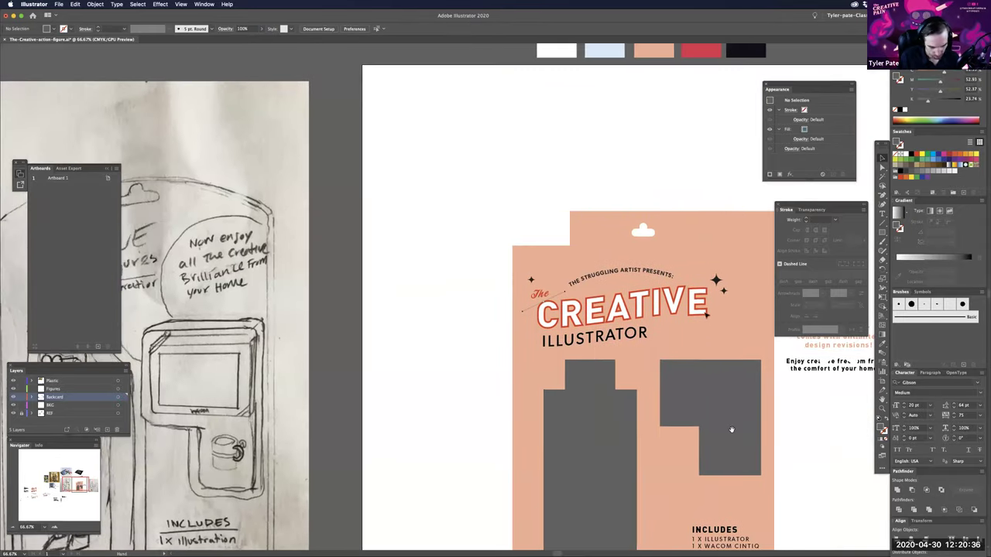
pyautogui.hscroll(2, 726, 363)
pyautogui.hscroll(6, 707, 361)
pyautogui.scroll(1, 619, 285)
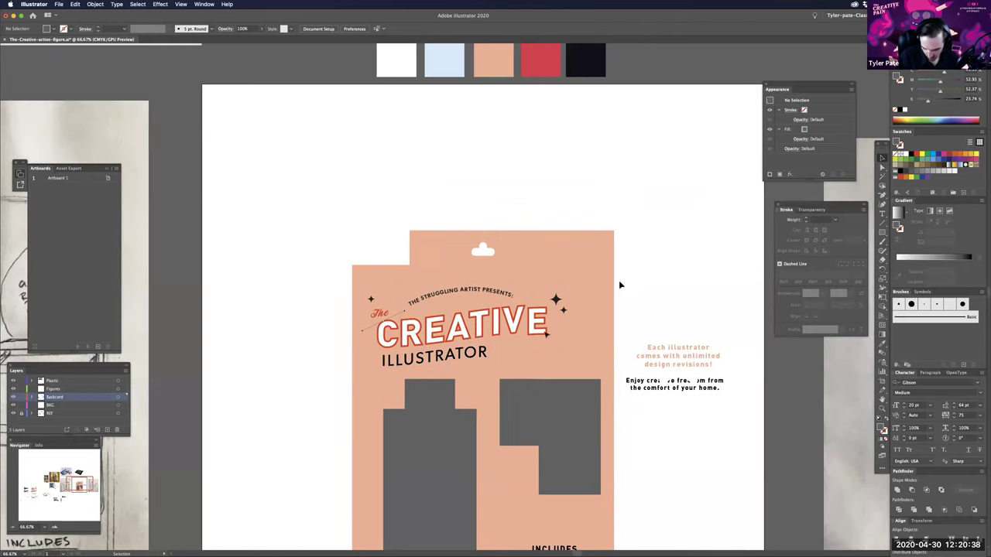
# - Move the "Each illustrator comes with unlimited design revisions!" text to the card's upper-right corner and make it white with no stroke
pyautogui.hotkey('ctrl', 'z')
pyautogui.press('i')
pyautogui.click(517, 324)
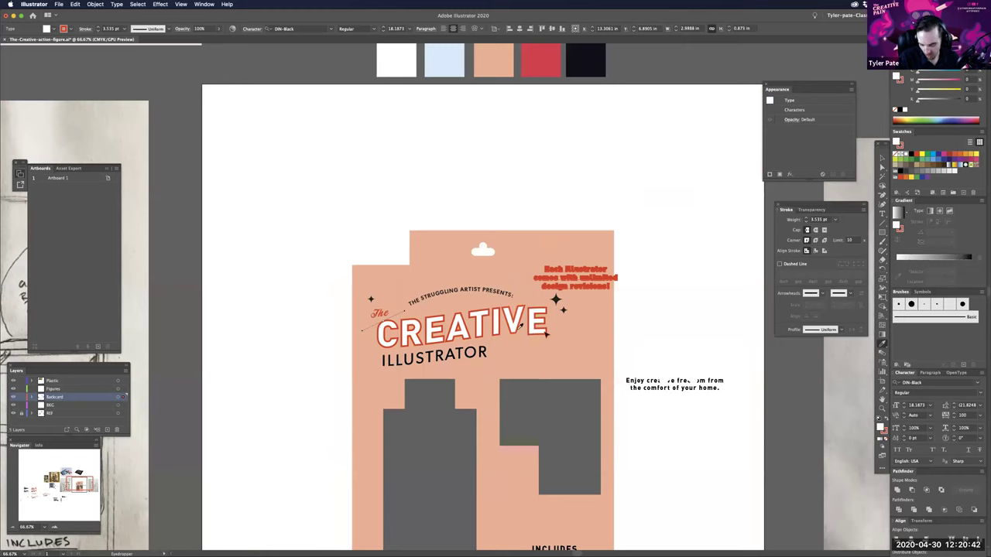
pyautogui.press('x')
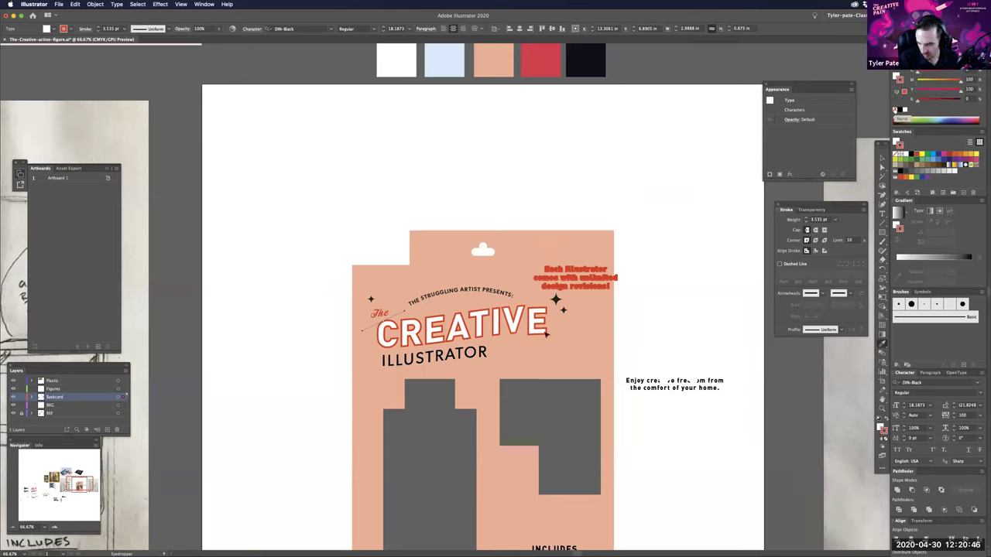
pyautogui.click(897, 114)
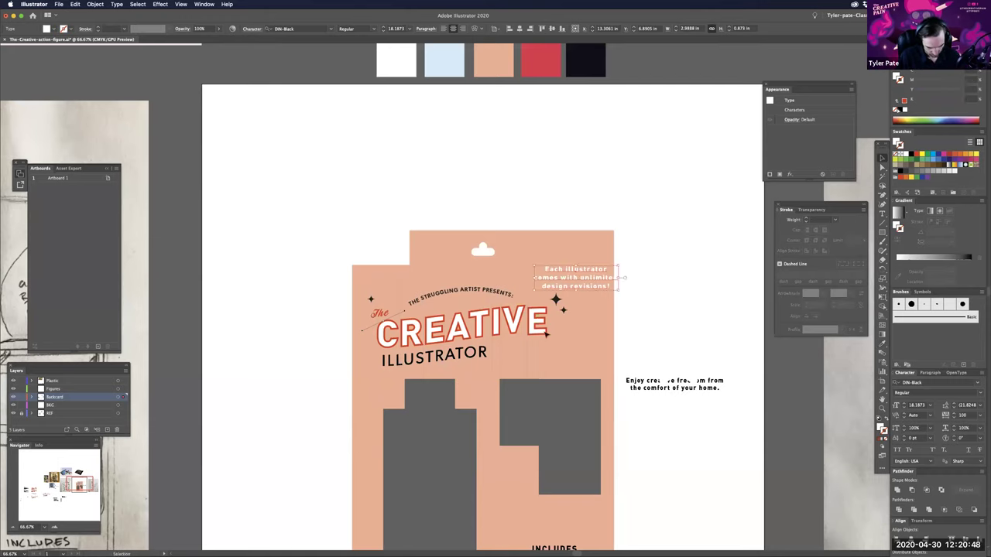
# - Scale the white callout text down to about 12 pt to fit inside the backing card's upper-right corner
pyautogui.press('super+1')
pyautogui.press('super+equal')
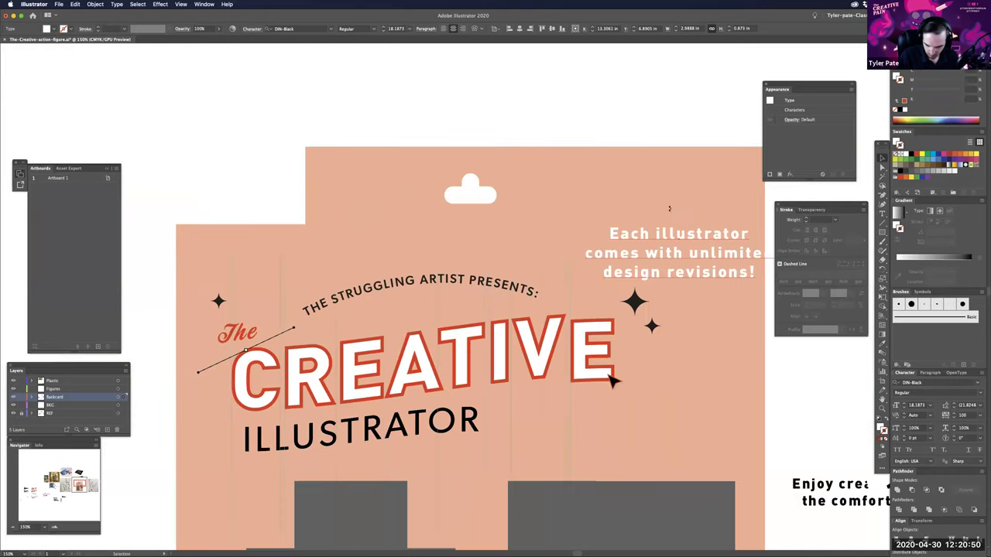
pyautogui.hscroll(5, 638, 222)
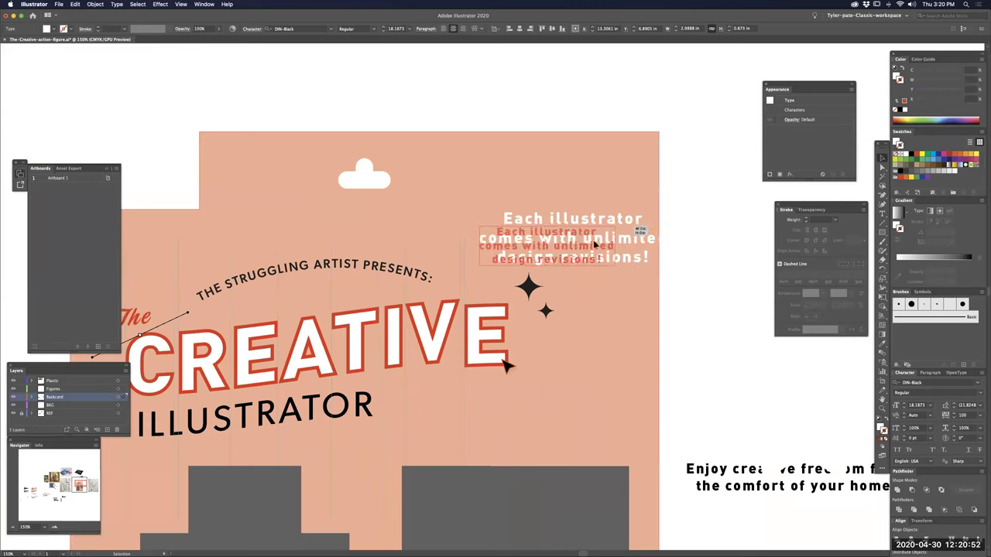
pyautogui.press('super+0')
# - Place a white eight-pointed star over the backing card's upper-right corner and enlarge it to about 3.86 in wide
pyautogui.moveTo(666, 347); pyautogui.dragTo(701, 335)
pyautogui.press('super+z')
pyautogui.moveTo(566, 247); pyautogui.dragTo(629, 185)
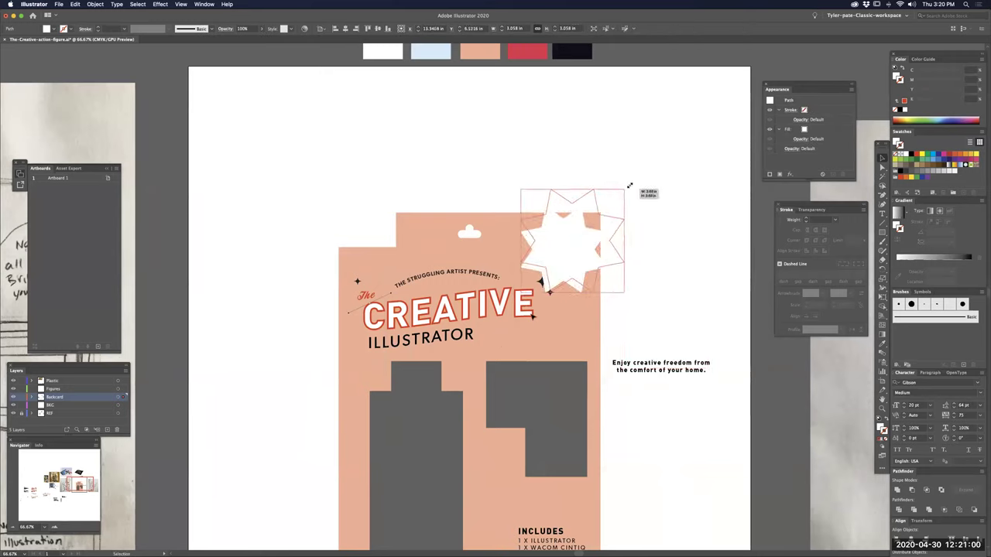
pyautogui.moveTo(616, 227); pyautogui.dragTo(616, 230)
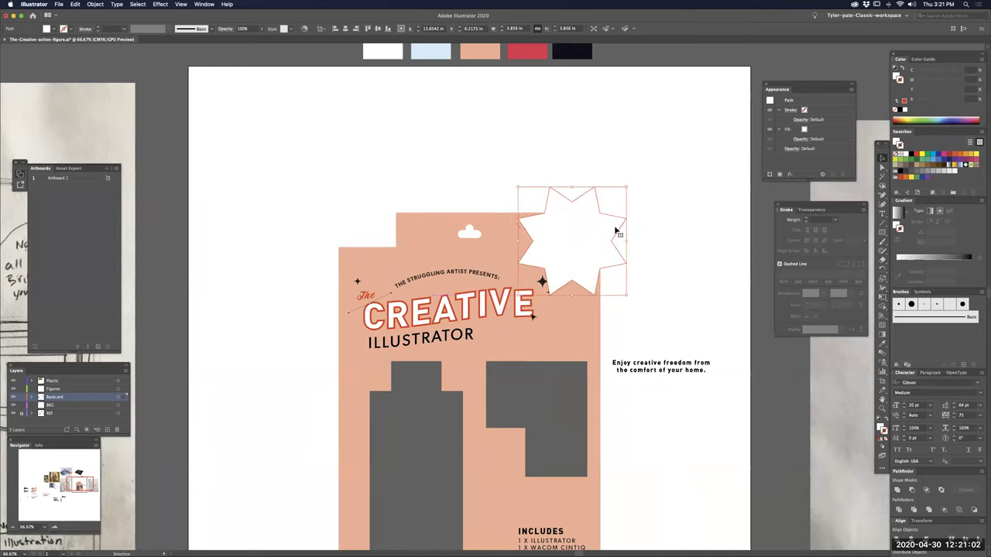
pyautogui.click(622, 314)
pyautogui.scroll(2, 611, 294)
pyautogui.scroll(2, 602, 270)
pyautogui.click(602, 271)
pyautogui.press('a')
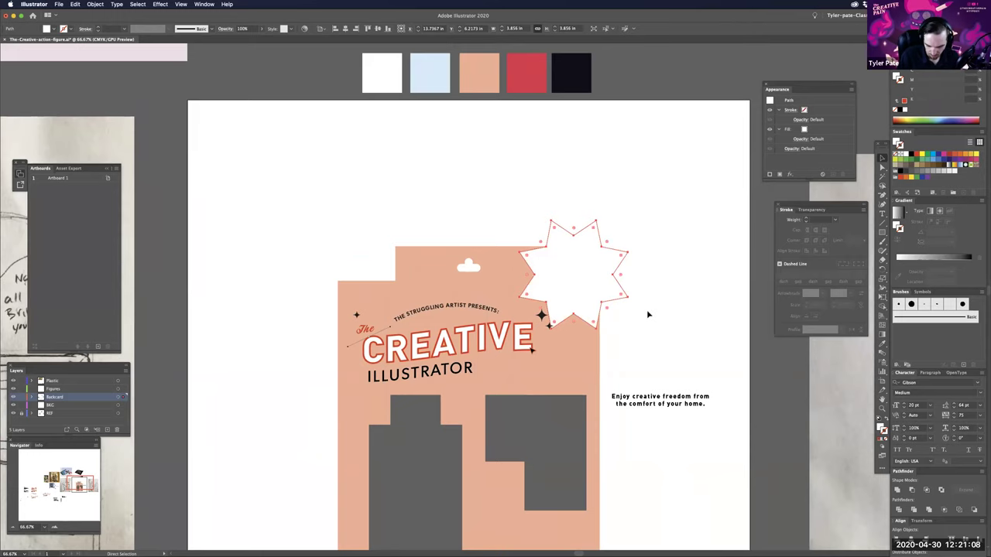
# - Position the callout text over the middle of the white star
pyautogui.click(641, 356)
pyautogui.moveTo(556, 279); pyautogui.dragTo(566, 277)
pyautogui.moveTo(581, 279); pyautogui.dragTo(590, 275)
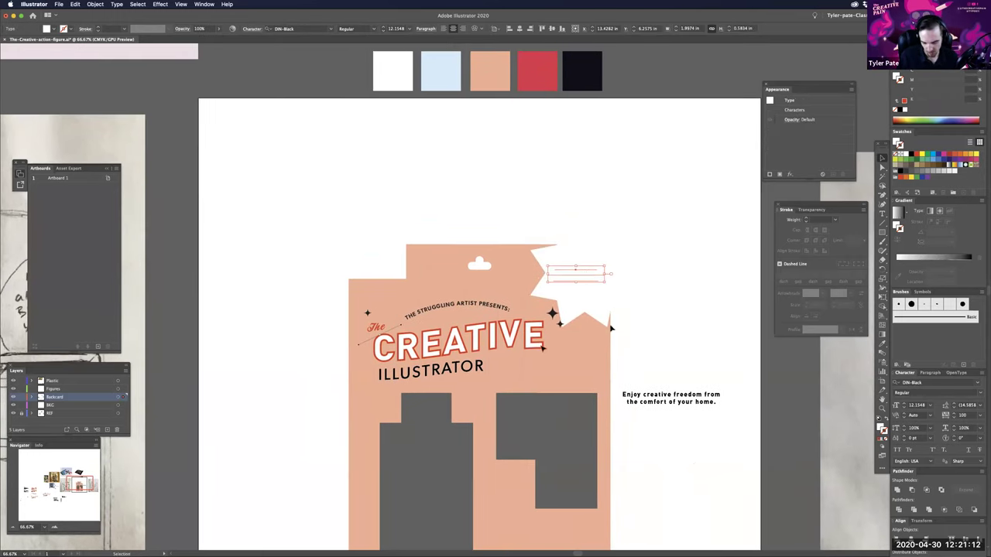
pyautogui.click(657, 358)
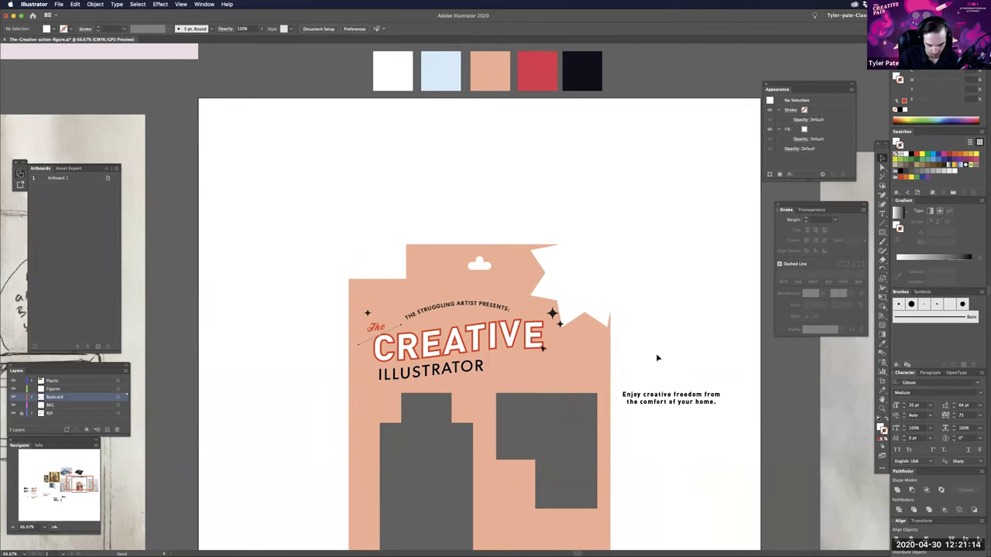
# - Draw a ten-pointed star about 4.77 by 5.01 in over the card's upper-right corner with the Star tool
pyautogui.hscroll(3, 654, 355)
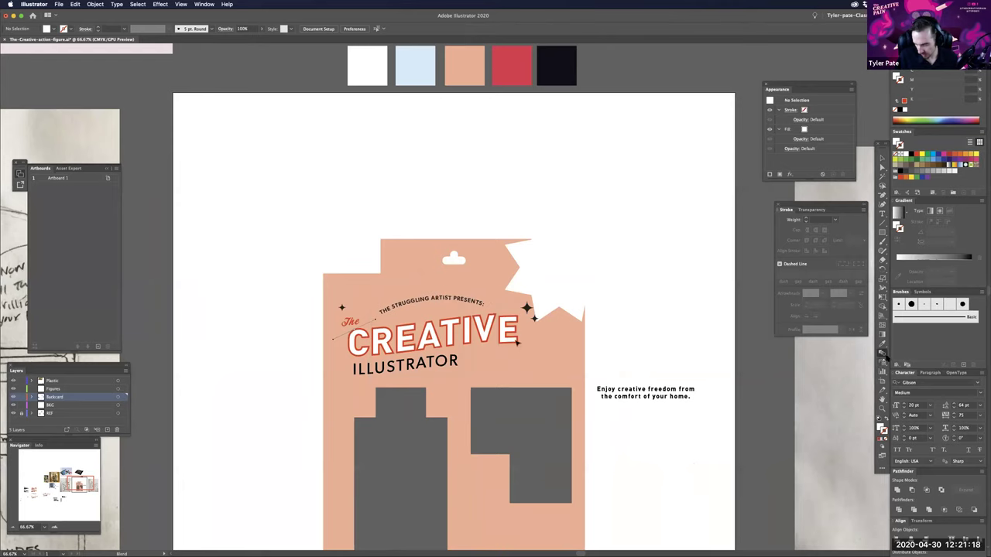
pyautogui.moveTo(882, 234); pyautogui.dragTo(914, 268)
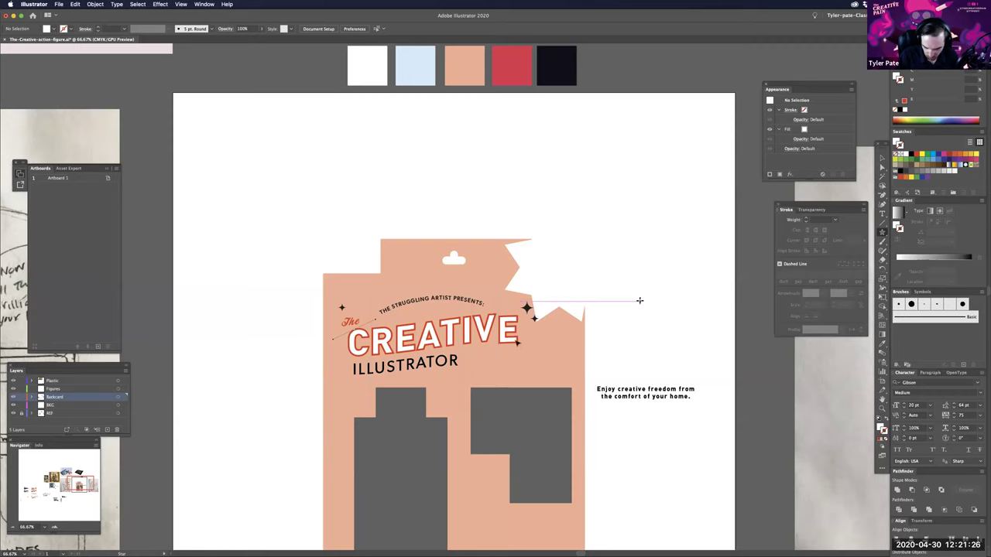
pyautogui.click(639, 300)
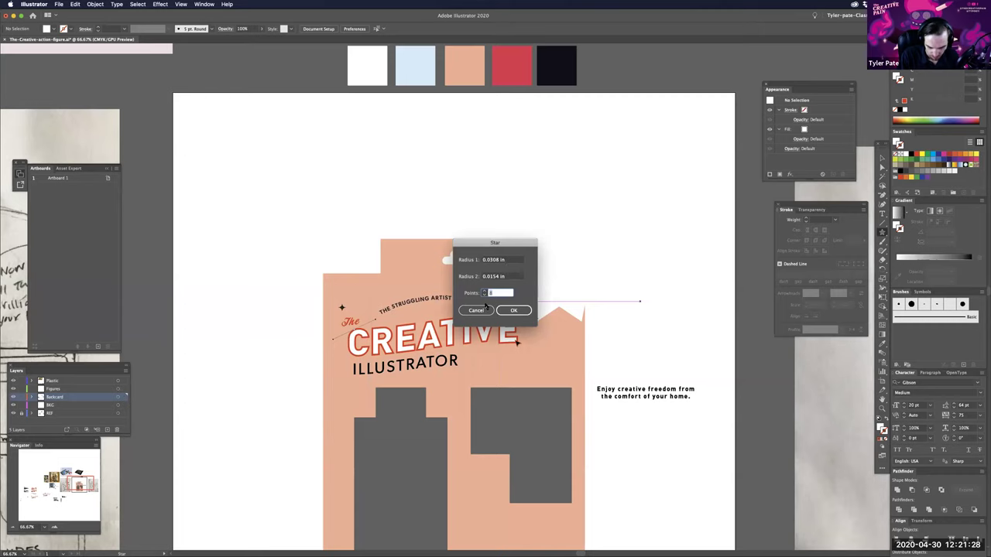
pyautogui.click(513, 310)
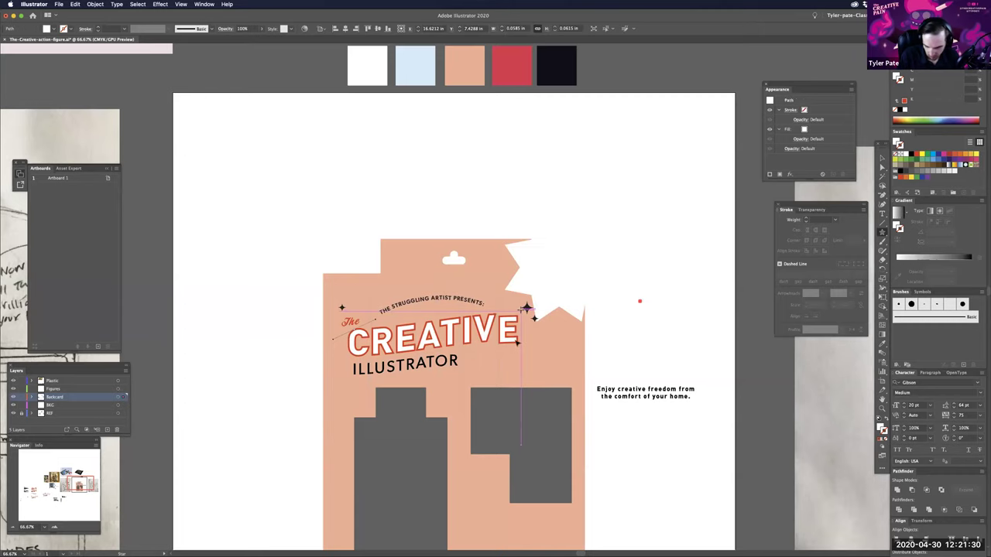
pyautogui.moveTo(652, 289)
pyautogui.mouseDown()
pyautogui.moveTo(743, 209)
pyautogui.moveTo(776, 161)
pyautogui.mouseUp()
pyautogui.moveTo(720, 252); pyautogui.dragTo(596, 289)
# - Fill the ten-pointed star with the red sampled from the "The" lettering and shift it over the card's upper-right corner
pyautogui.press('i')
pyautogui.click(350, 320)
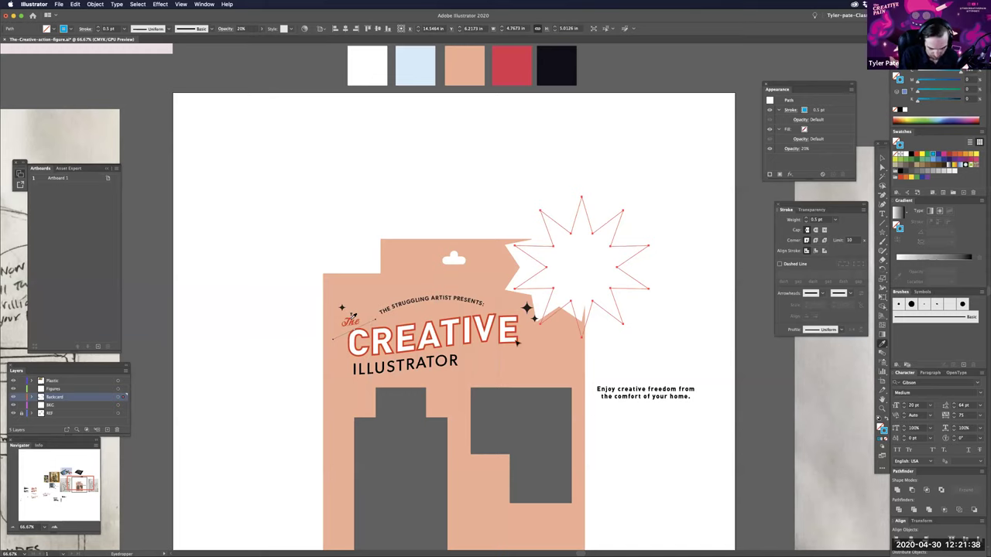
pyautogui.click(353, 321)
pyautogui.press('v')
pyautogui.moveTo(605, 275)
pyautogui.mouseDown()
pyautogui.moveTo(583, 282)
pyautogui.moveTo(705, 285)
pyautogui.moveTo(711, 306)
pyautogui.moveTo(587, 281)
pyautogui.mouseUp()
pyautogui.click(685, 264)
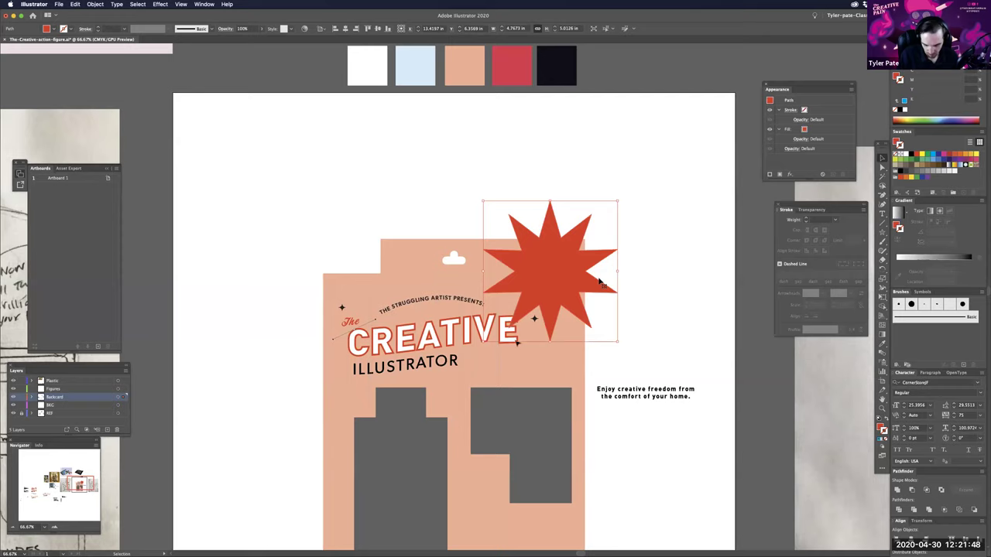
# - Arrange the red star behind the callout text and title lettering but in front of the backing card
pyautogui.press('super+equal')
pyautogui.press('a')
pyautogui.hscroll(2, 604, 286)
pyautogui.press('super+shift+bracketleft')
pyautogui.press('super+bracketright')
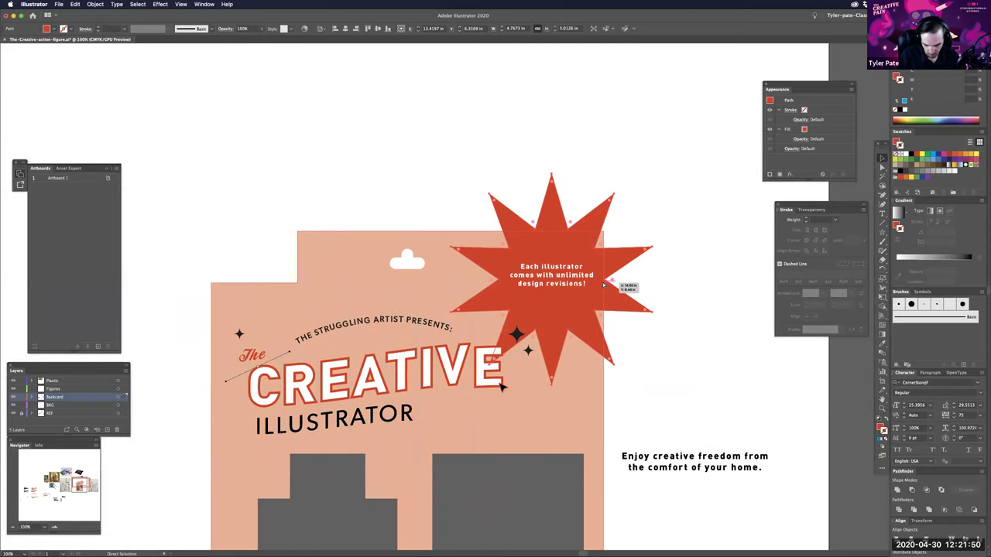
# - Reshape the red star by pulling the inner corner points on its right side outward
pyautogui.press('a')
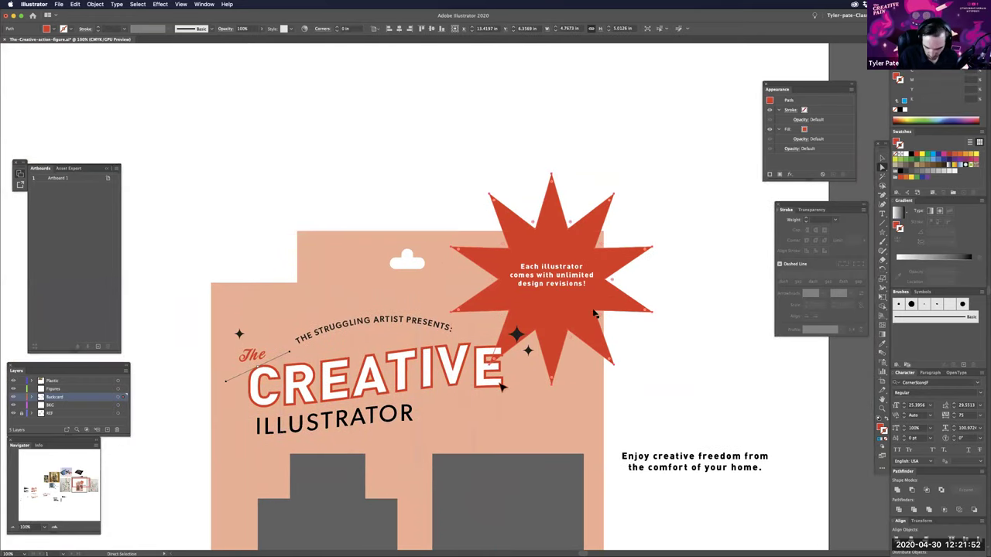
pyautogui.moveTo(596, 313); pyautogui.dragTo(611, 221)
pyautogui.moveTo(609, 280); pyautogui.dragTo(626, 276)
pyautogui.press('v')
# - Trim the red star to the backing card's outline with Shape Builder, removing the overhanging part and keeping the callout text in front
pyautogui.click(625, 341)
pyautogui.click(611, 338)
pyautogui.keyDown('shift'); pyautogui.click(597, 372); pyautogui.keyUp('shift')
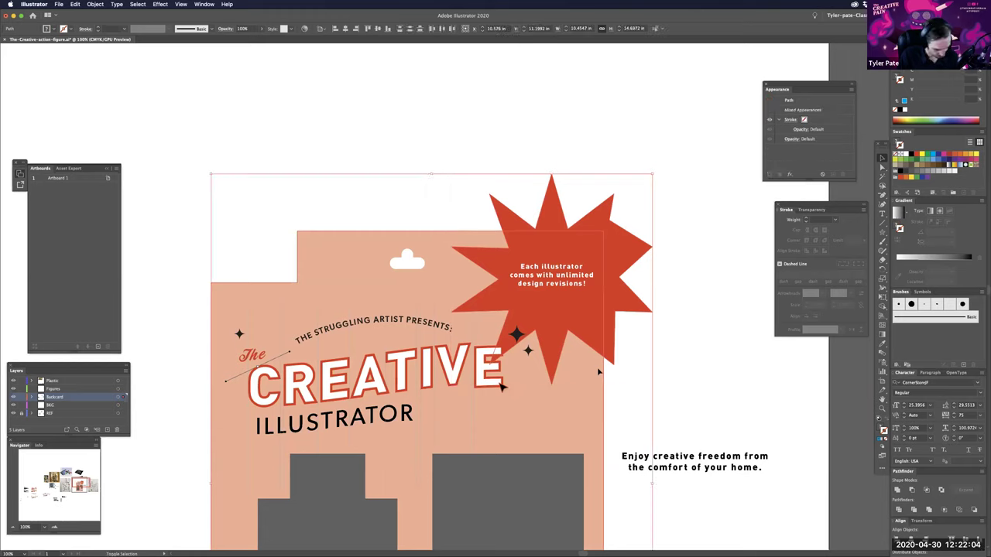
pyautogui.hotkey('shift', 'm')
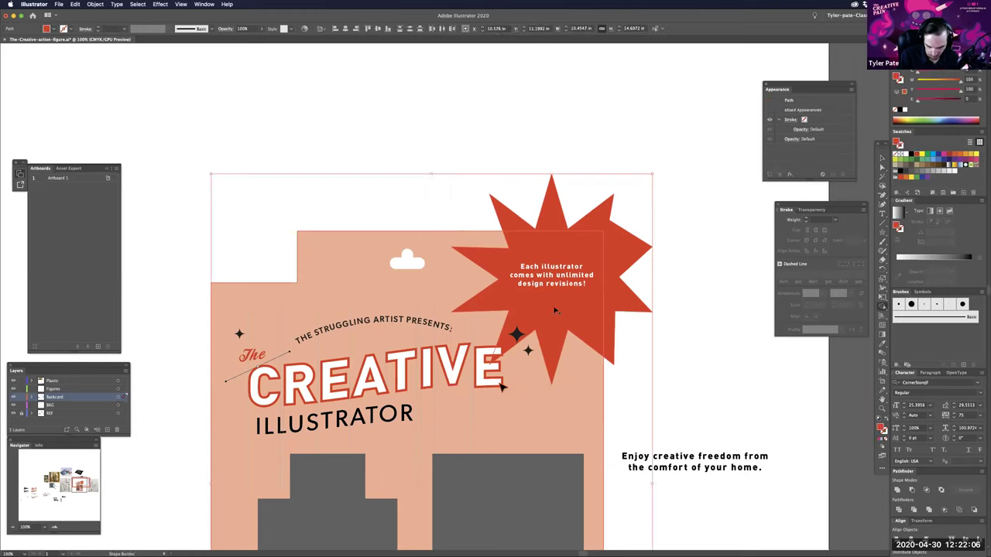
pyautogui.click(592, 304)
pyautogui.press('a')
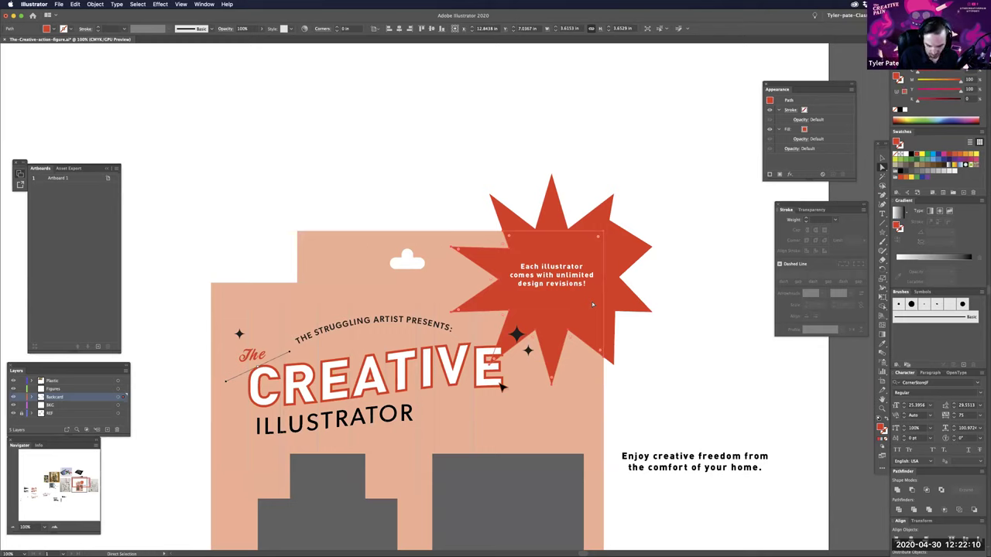
pyautogui.click(678, 354)
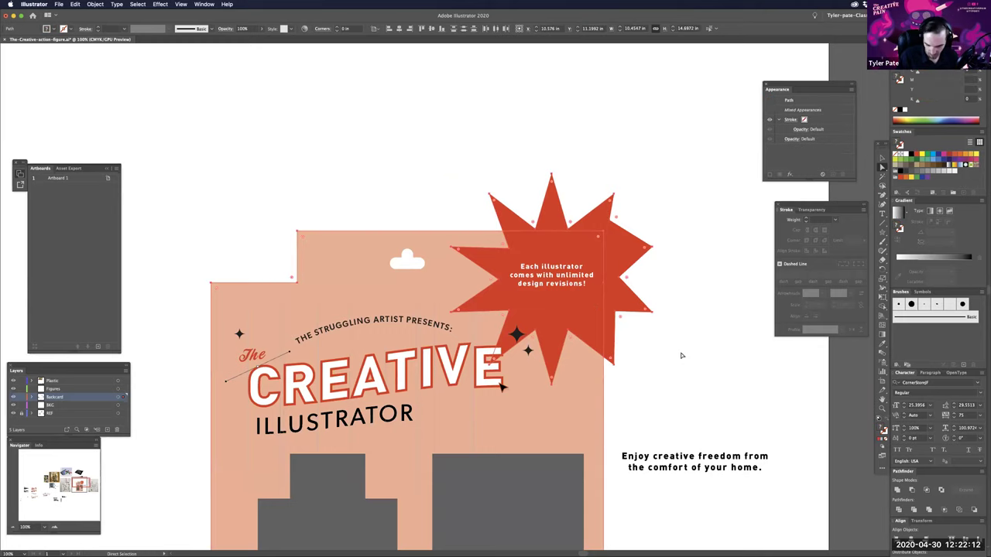
pyautogui.click(623, 247)
pyautogui.press('Delete')
pyautogui.hotkey('ctrl', 'z')
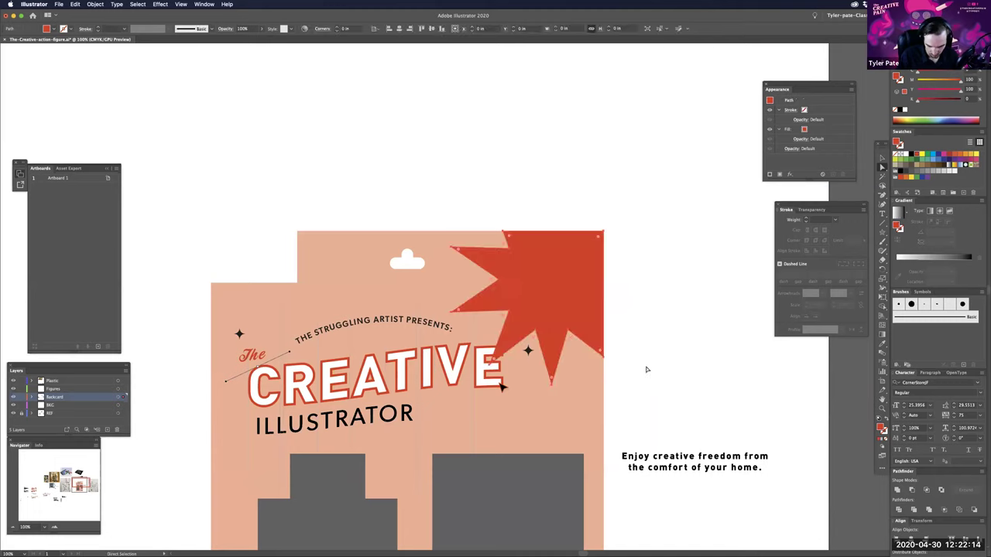
pyautogui.click(642, 374)
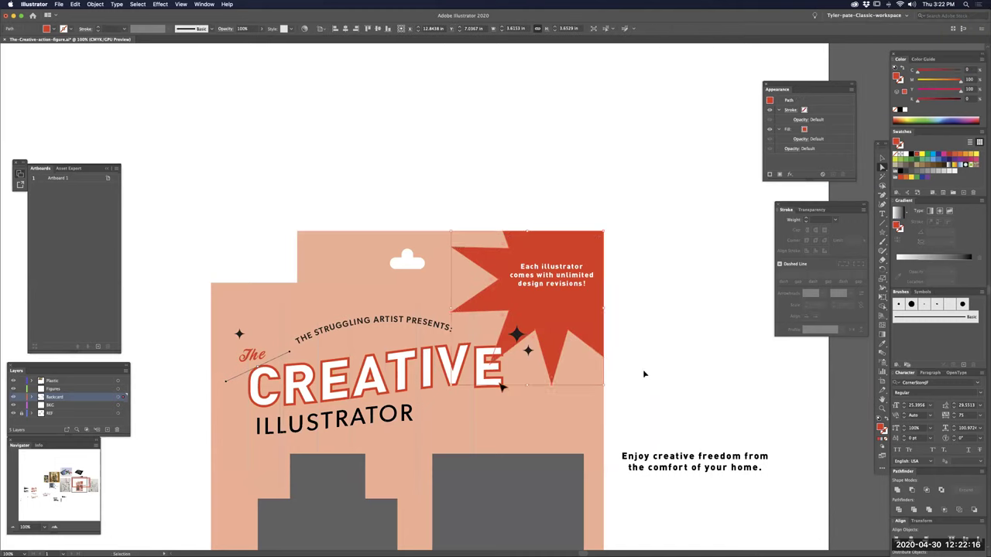
pyautogui.moveTo(642, 353); pyautogui.dragTo(647, 371)
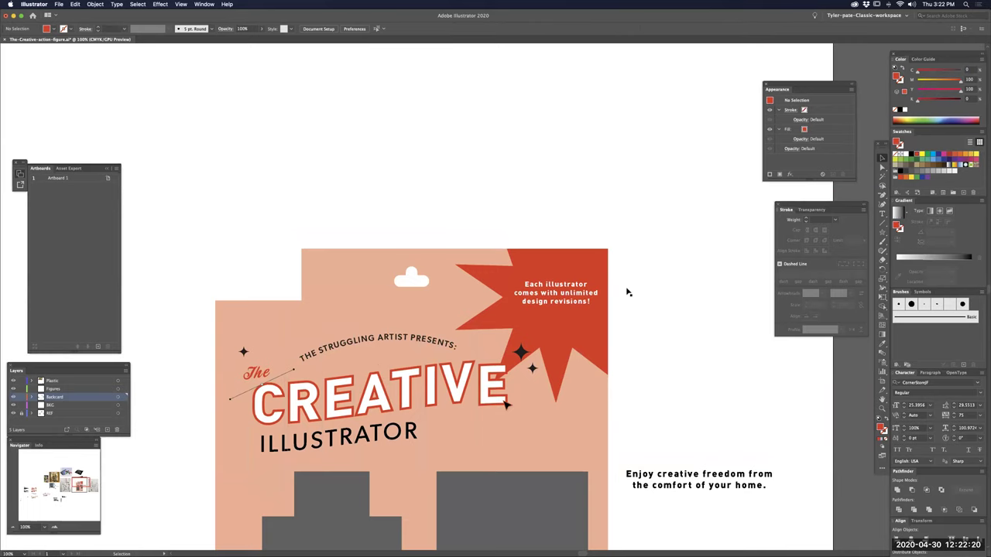
pyautogui.hotkey('ctrl', '=')
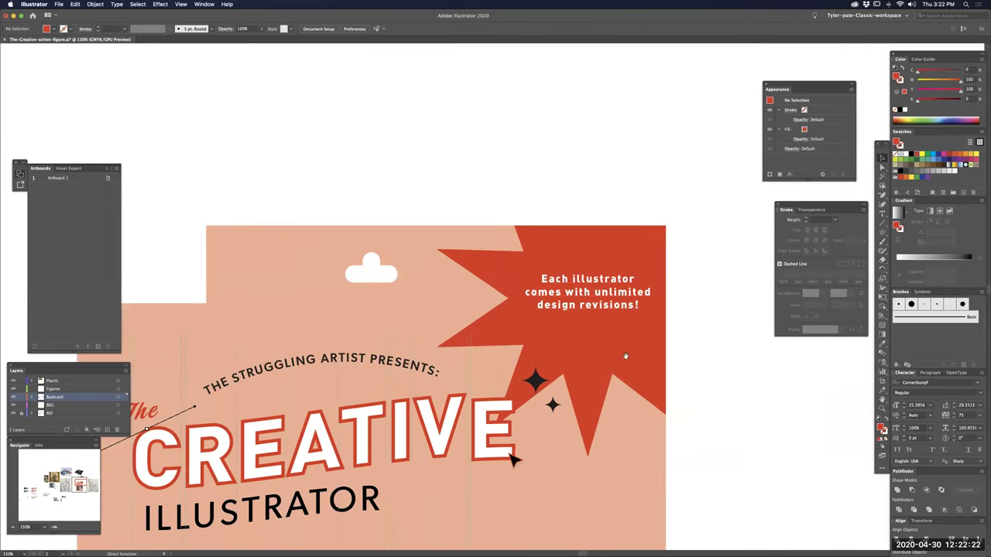
pyautogui.hotkey('ctrl', '-')
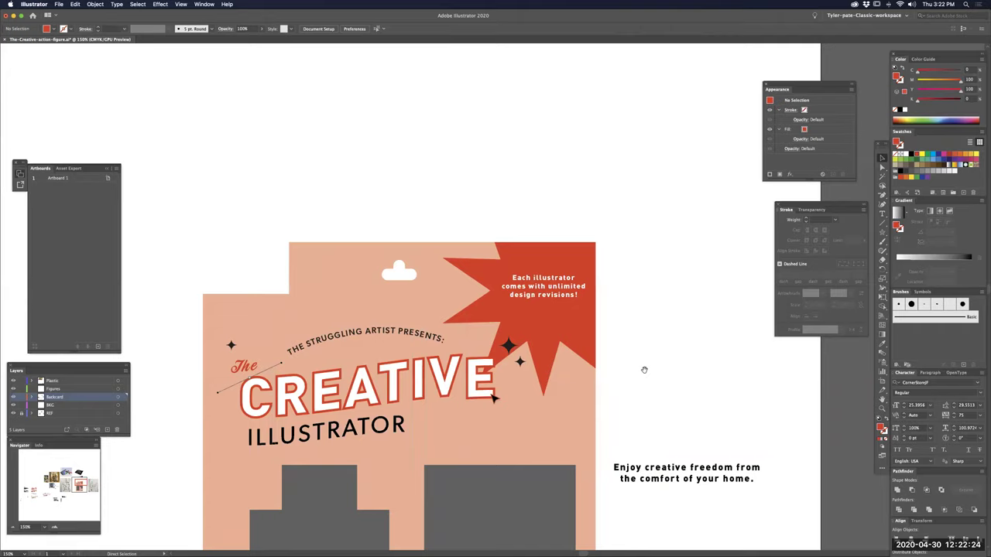
pyautogui.hotkey('ctrl', '-')
pyautogui.hotkey('ctrl', '=')
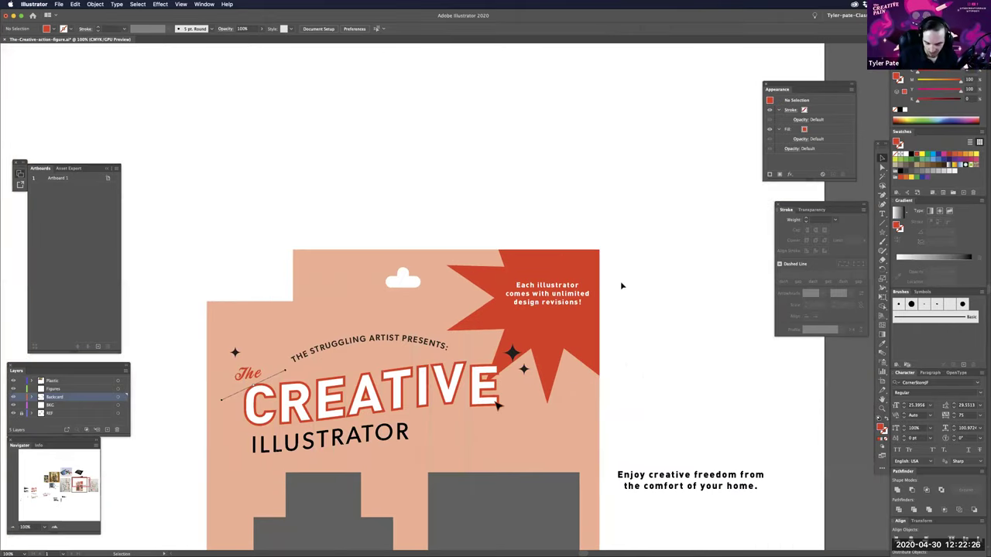
# - Lower the callout text within the red starburst and scale the starburst down toward the card's upper-right corner
pyautogui.moveTo(573, 314); pyautogui.dragTo(575, 311)
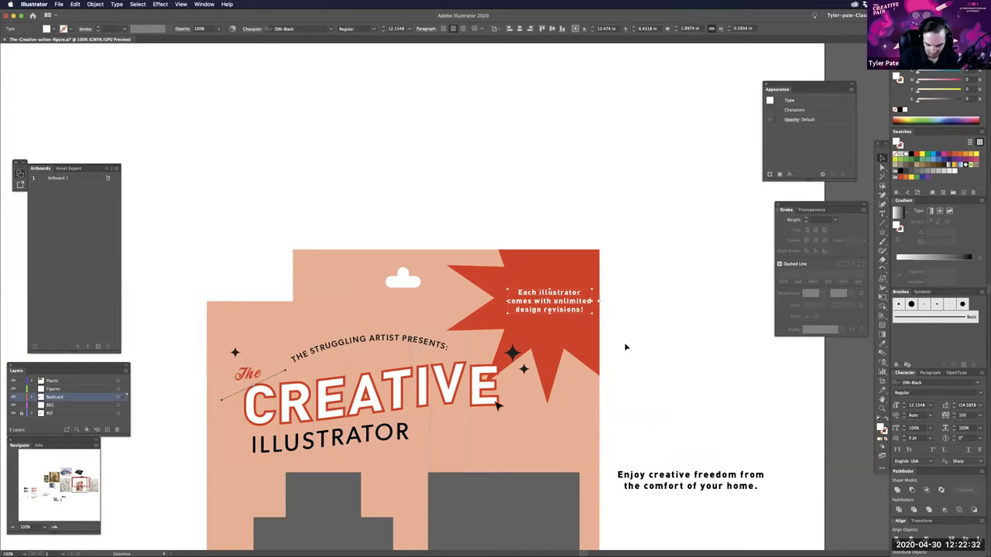
pyautogui.click(571, 336)
pyautogui.moveTo(448, 404); pyautogui.dragTo(477, 376)
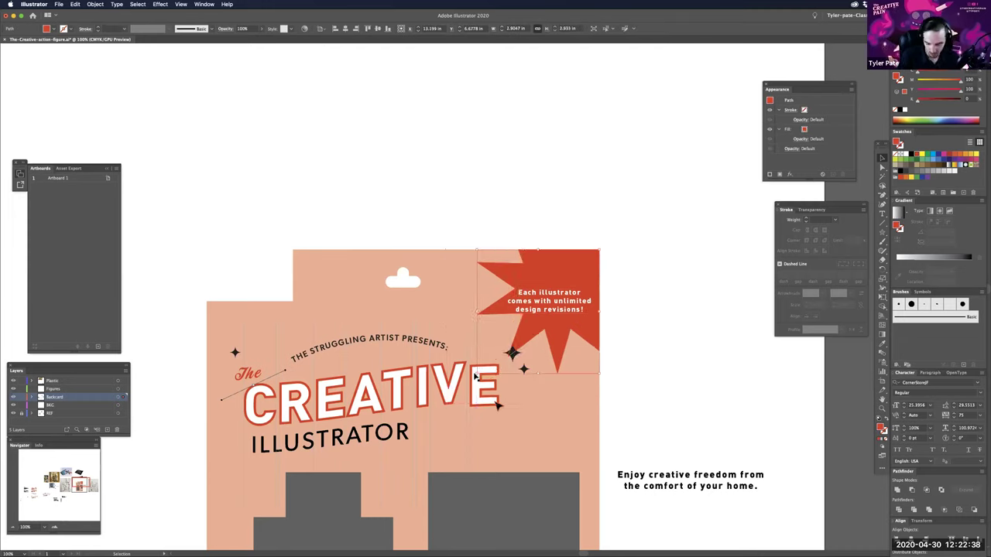
pyautogui.click(645, 323)
# - Reduce the white callout text to 10 pt and center it in the smaller starburst
pyautogui.moveTo(568, 312)
pyautogui.mouseDown()
pyautogui.moveTo(610, 281)
pyautogui.moveTo(571, 299)
pyautogui.mouseUp()
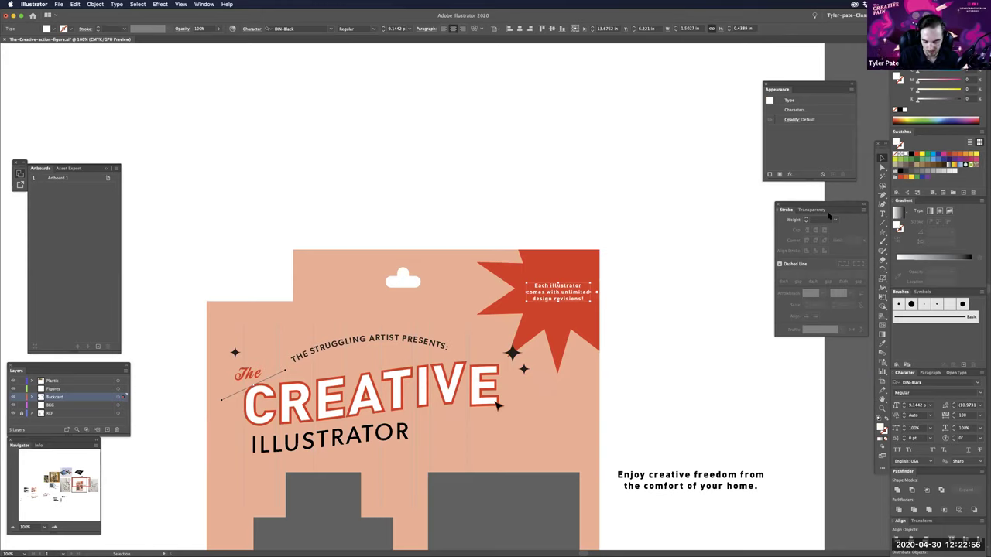
pyautogui.click(903, 403)
pyautogui.click(902, 404)
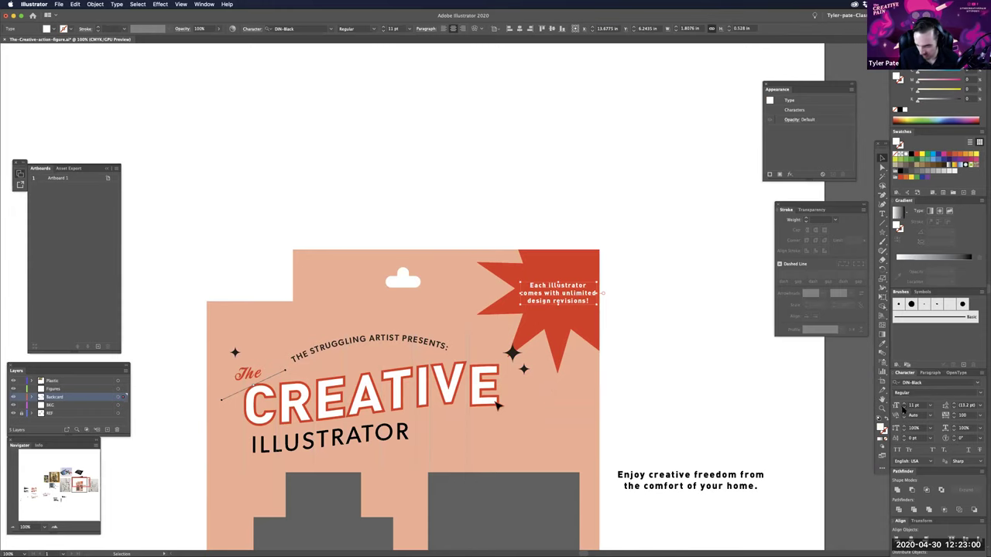
pyautogui.click(639, 327)
pyautogui.moveTo(571, 290); pyautogui.dragTo(571, 287)
pyautogui.click(639, 355)
pyautogui.press('space')
pyautogui.moveTo(642, 289); pyautogui.dragTo(643, 297)
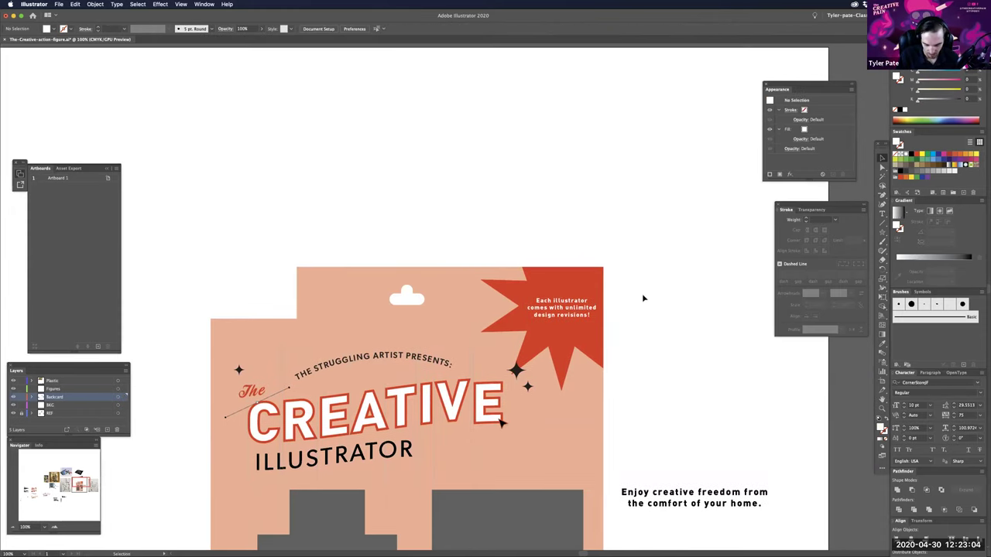
pyautogui.press('space')
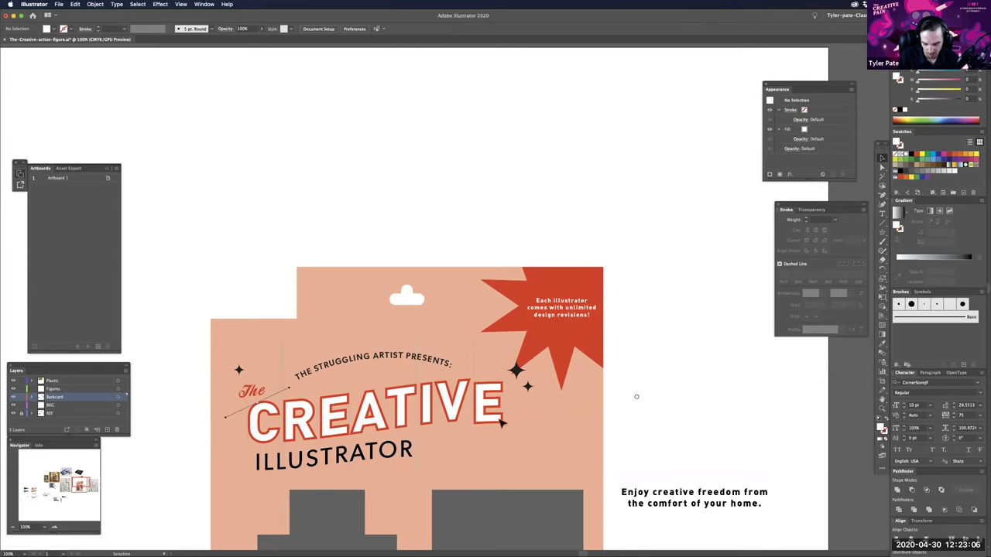
pyautogui.moveTo(573, 286); pyautogui.dragTo(580, 269)
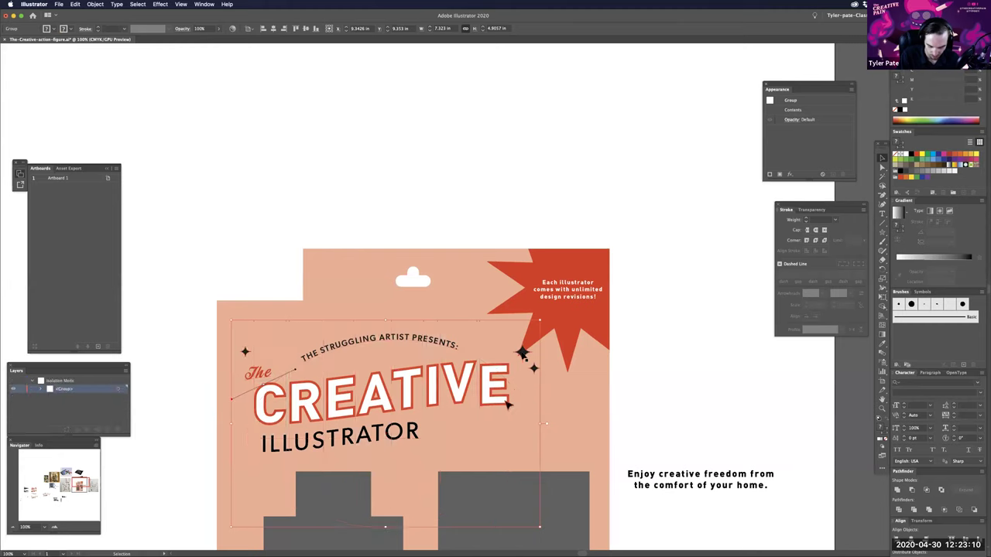
# - Inside the title group, move the two black sparkles above the final E up and left, away from the starburst
pyautogui.doubleClick(523, 352)
pyautogui.moveTo(522, 352); pyautogui.dragTo(511, 346)
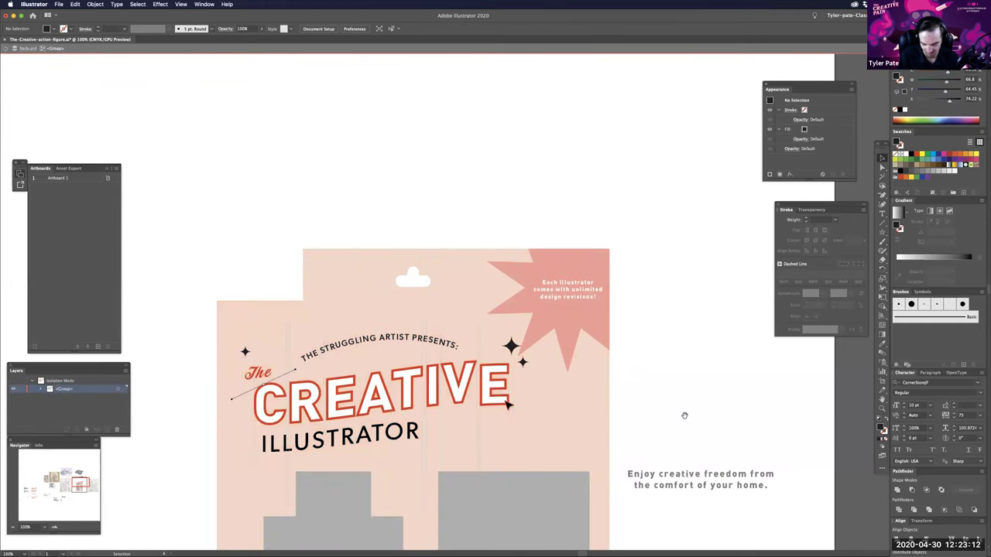
pyautogui.doubleClick(671, 408)
# - Examine the whole backing card layout with the title, starburst, compartments and contents list
pyautogui.moveTo(681, 373); pyautogui.dragTo(698, 362)
pyautogui.moveTo(676, 413); pyautogui.dragTo(673, 346)
pyautogui.press('super+minus')
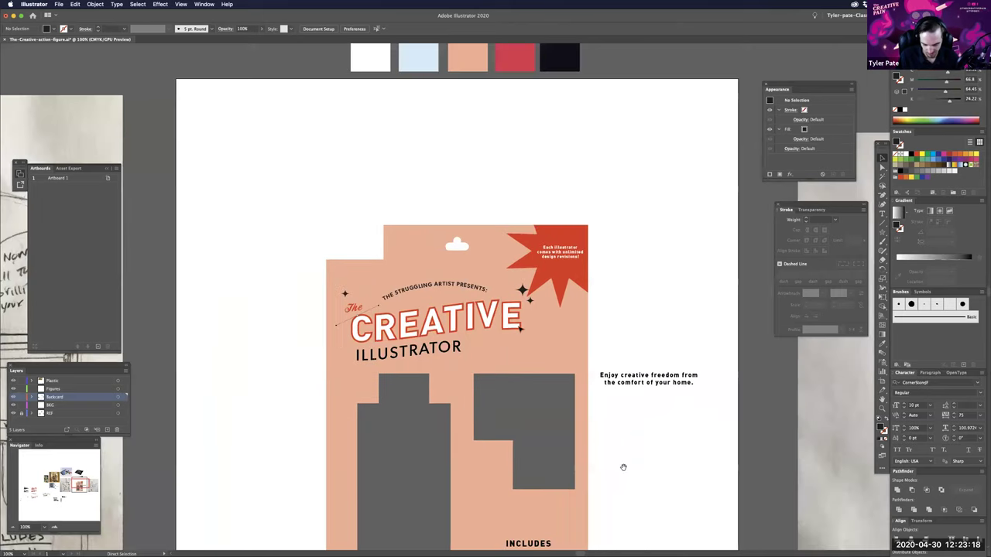
pyautogui.moveTo(656, 501); pyautogui.dragTo(659, 474)
pyautogui.moveTo(660, 425); pyautogui.dragTo(670, 407)
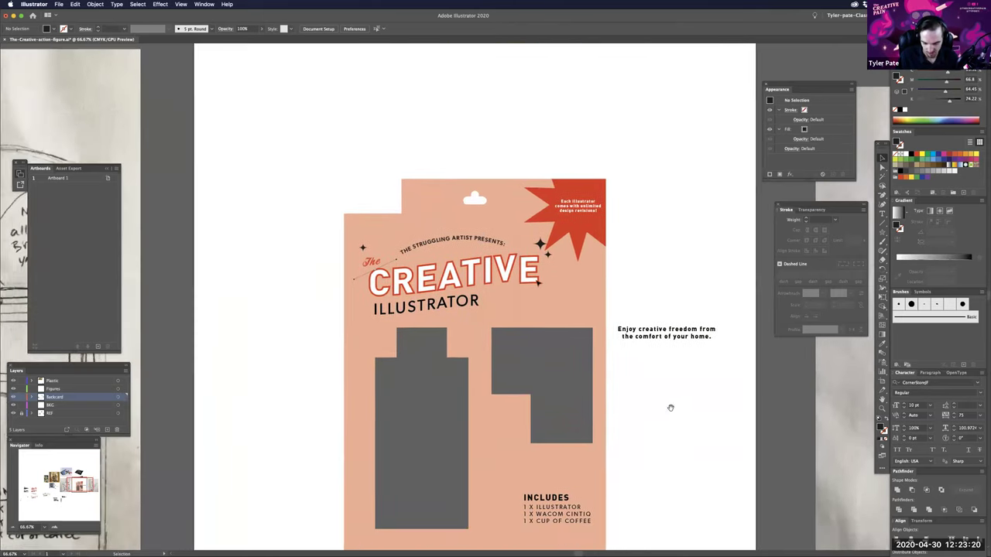
pyautogui.scroll(-4, 657, 387)
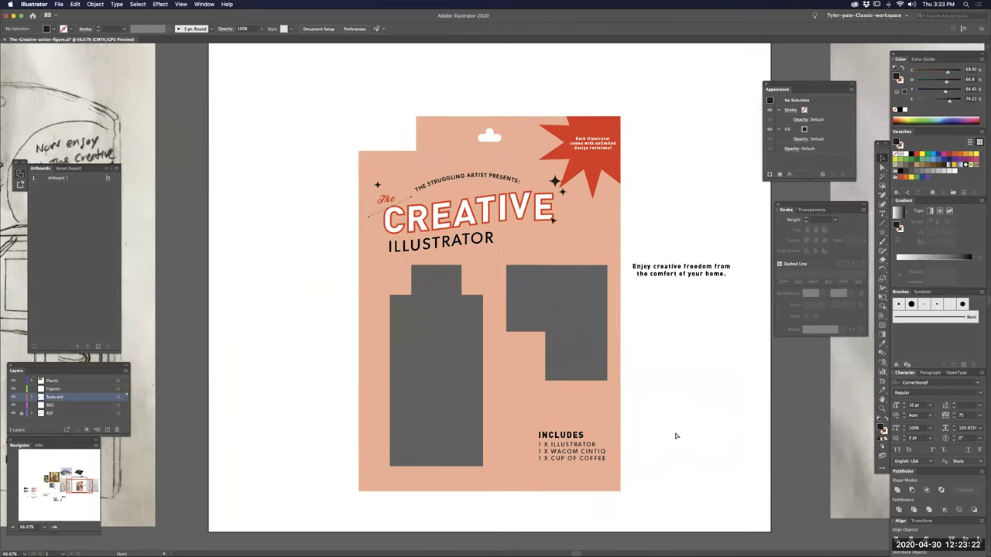
pyautogui.scroll(2, 676, 436)
pyautogui.hscroll(-3, 673, 438)
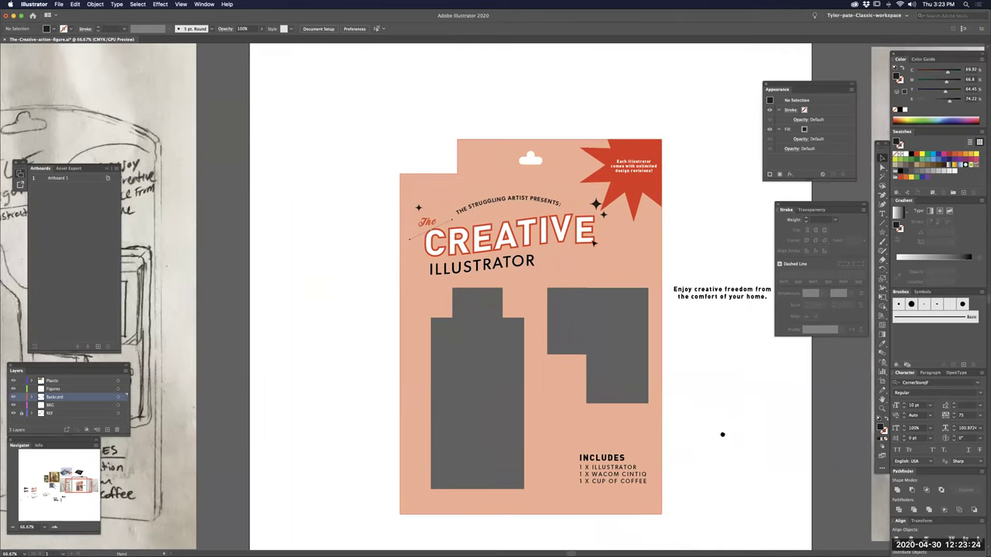
# - Shift the INCLUDES list right, toward the right edge of the L-shaped compartment above it
pyautogui.press('super+minus')
pyautogui.press('super+equal')
pyautogui.press('super+equal')
pyautogui.moveTo(596, 411); pyautogui.dragTo(569, 422)
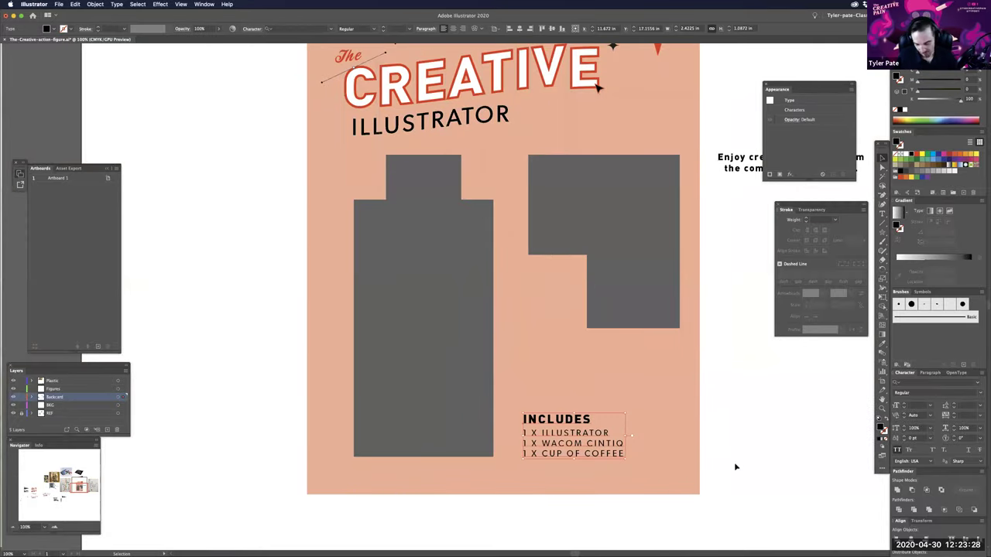
pyautogui.moveTo(616, 457); pyautogui.dragTo(663, 459)
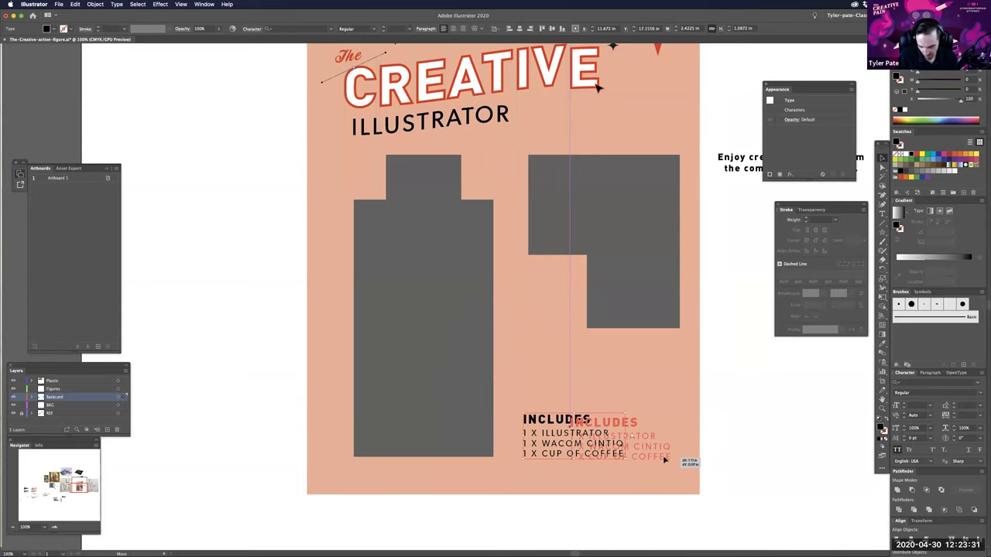
pyautogui.click(740, 439)
# - Move the "Enjoy creative freedom from the comfort of your home." tagline onto the card between the L-shaped compartment and the INCLUDES list
pyautogui.press('super+minus')
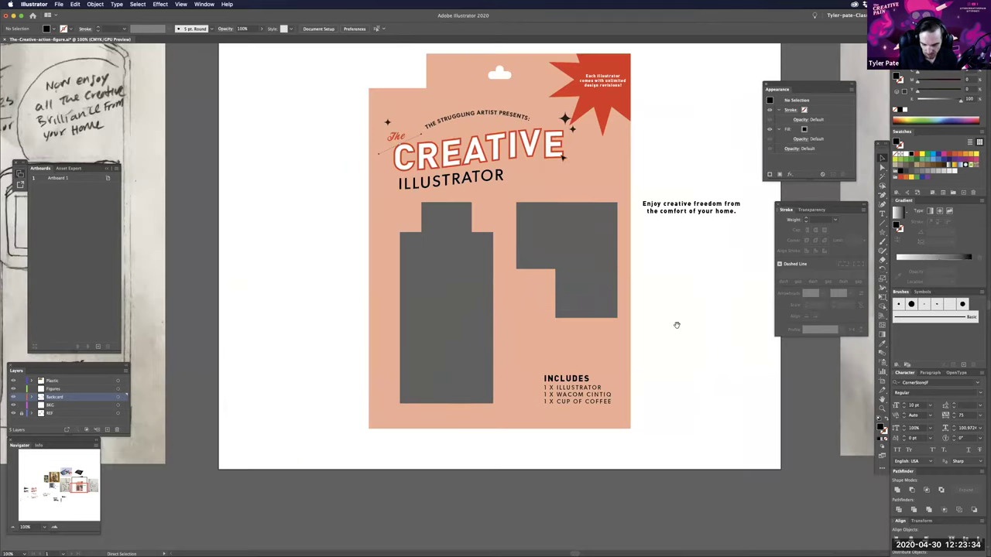
pyautogui.press('super+minus')
pyautogui.moveTo(661, 292); pyautogui.dragTo(670, 358)
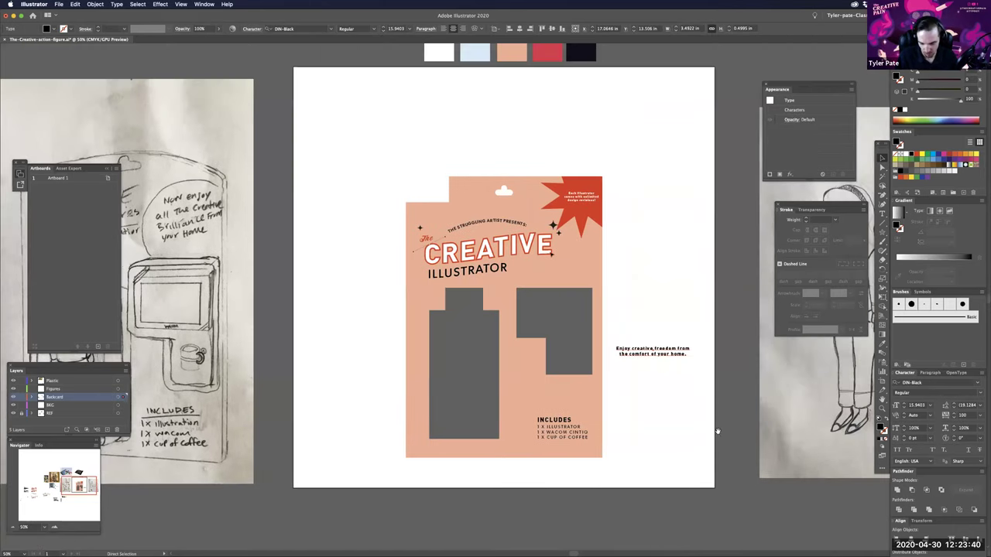
pyautogui.press('super+1')
pyautogui.moveTo(810, 331); pyautogui.dragTo(609, 407)
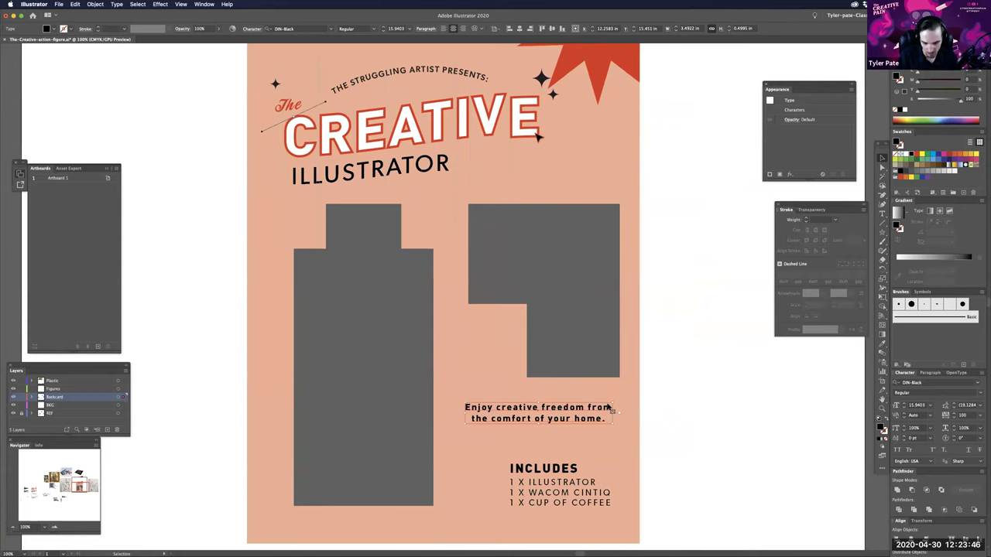
# - Right-align the tagline text and line it up with the right edge of the L-shaped compartment, lower on the card
pyautogui.click(462, 29)
pyautogui.moveTo(531, 411); pyautogui.dragTo(666, 430)
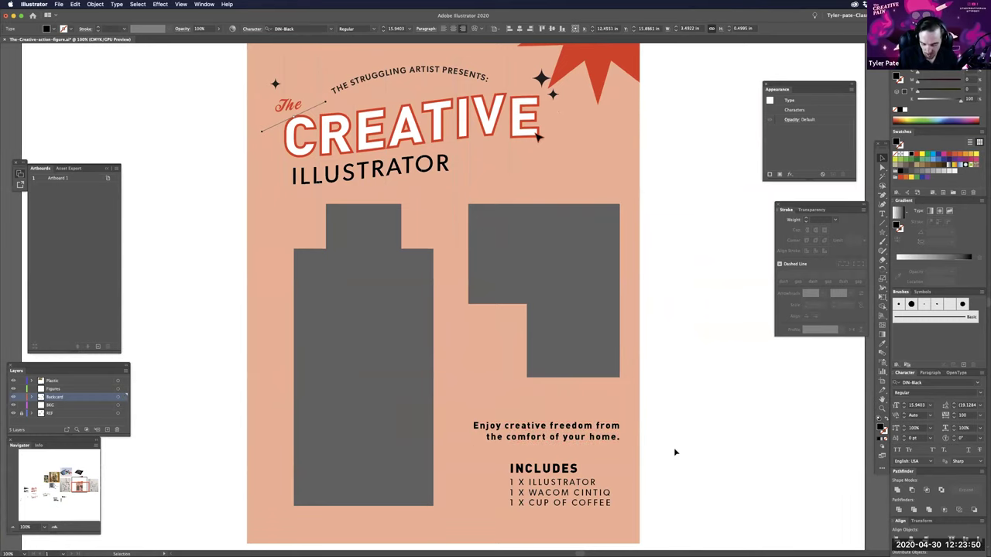
pyautogui.click(659, 454)
pyautogui.click(605, 437)
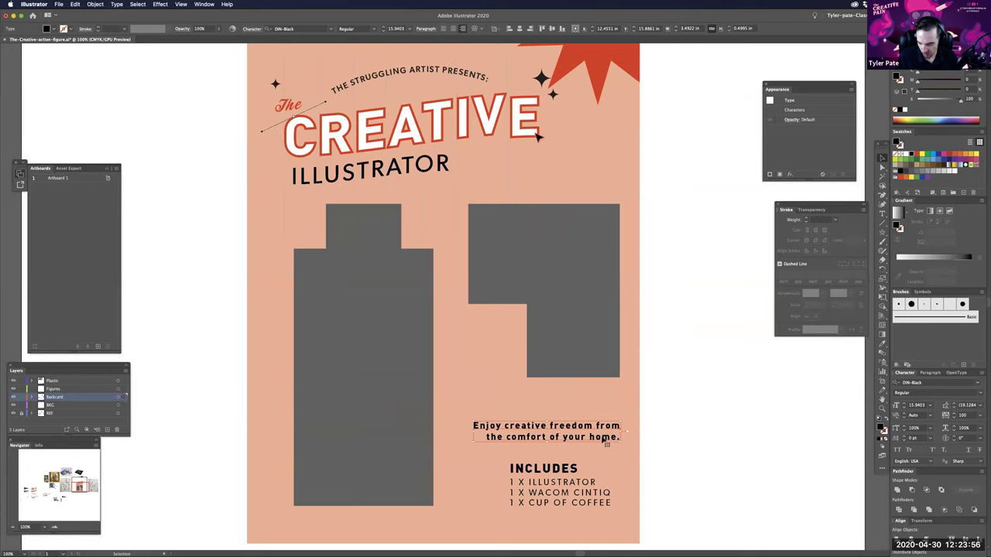
pyautogui.press('a')
pyautogui.click(688, 470)
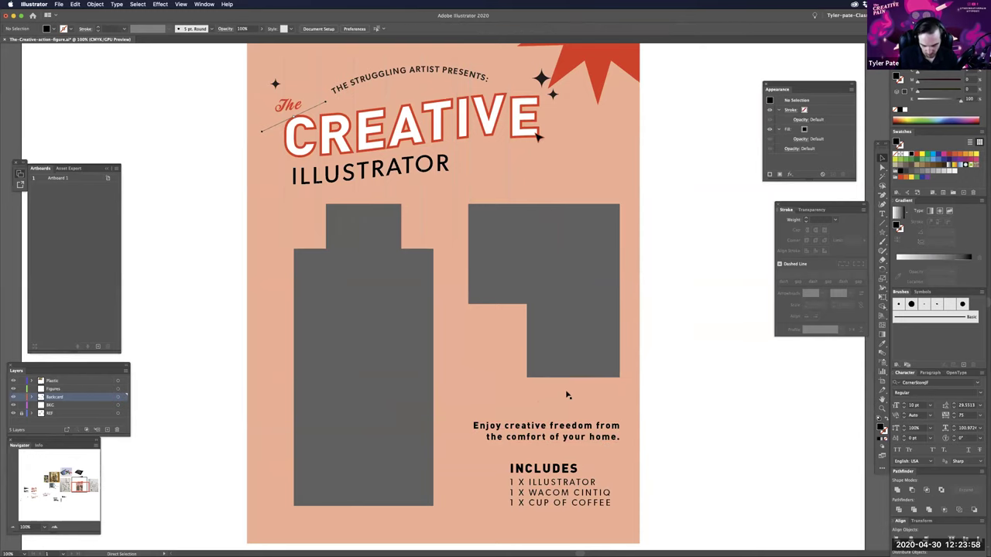
# - Move the tagline further down so it sits just above the INCLUDES list
pyautogui.press('super+minus')
pyautogui.press('v')
pyautogui.click(571, 391)
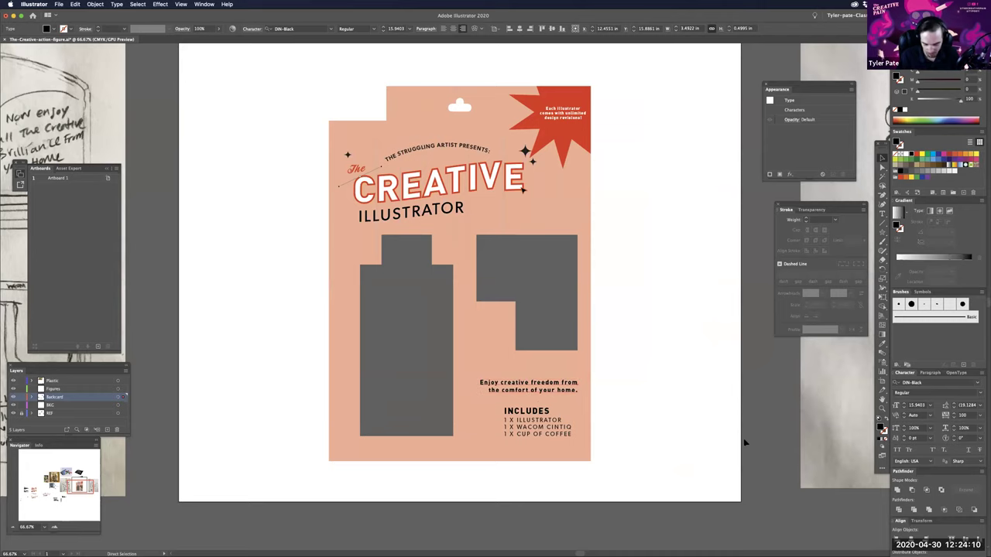
pyautogui.press('super+equal')
pyautogui.press('super+equal')
pyautogui.scroll(-3, 642, 399)
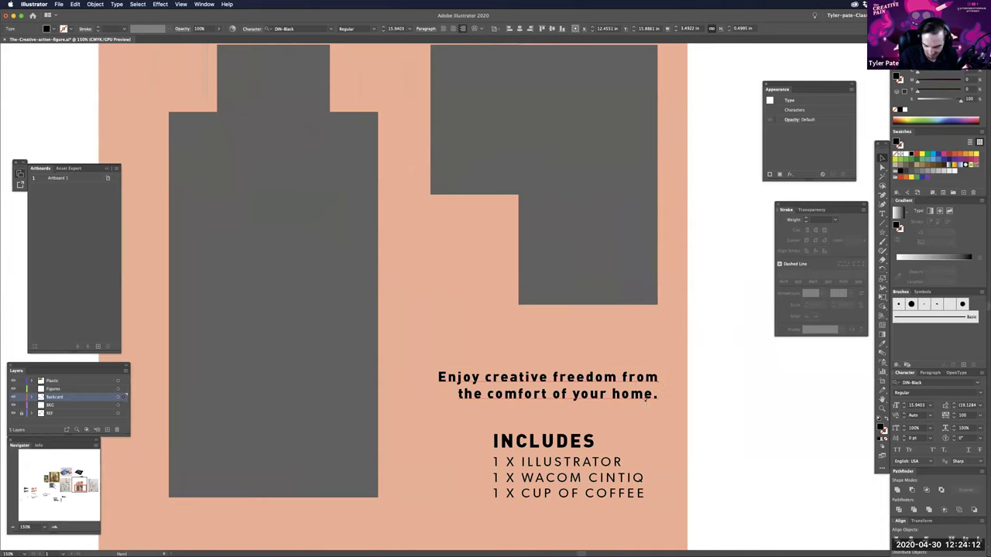
pyautogui.moveTo(647, 398)
pyautogui.mouseDown()
pyautogui.moveTo(635, 397)
pyautogui.moveTo(644, 414)
pyautogui.mouseUp()
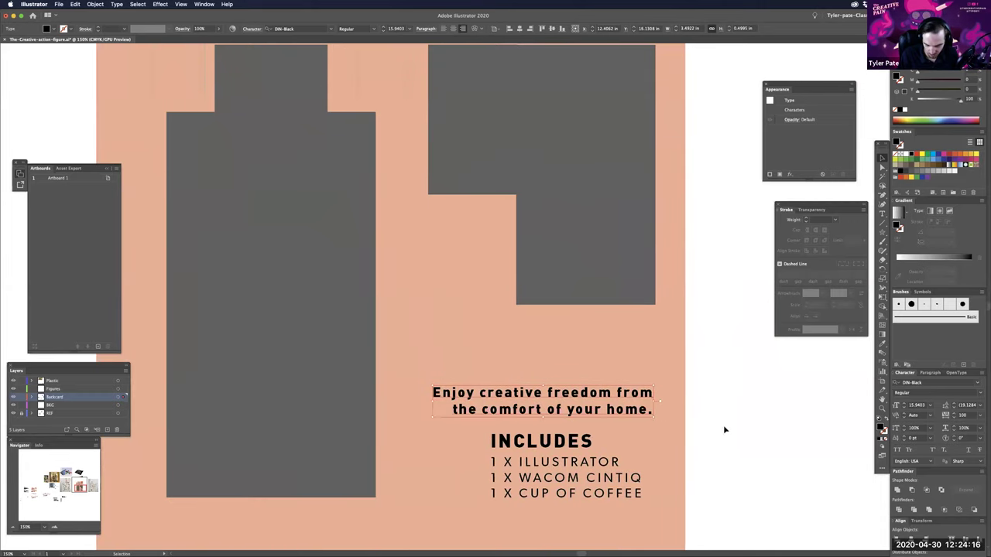
# - Select the tagline and INCLUDES list together and move them up, closer to the L-shaped compartment
pyautogui.press('super+minus')
pyautogui.press('super+minus')
pyautogui.scroll(3, 575, 414)
pyautogui.hscroll(-3, 575, 414)
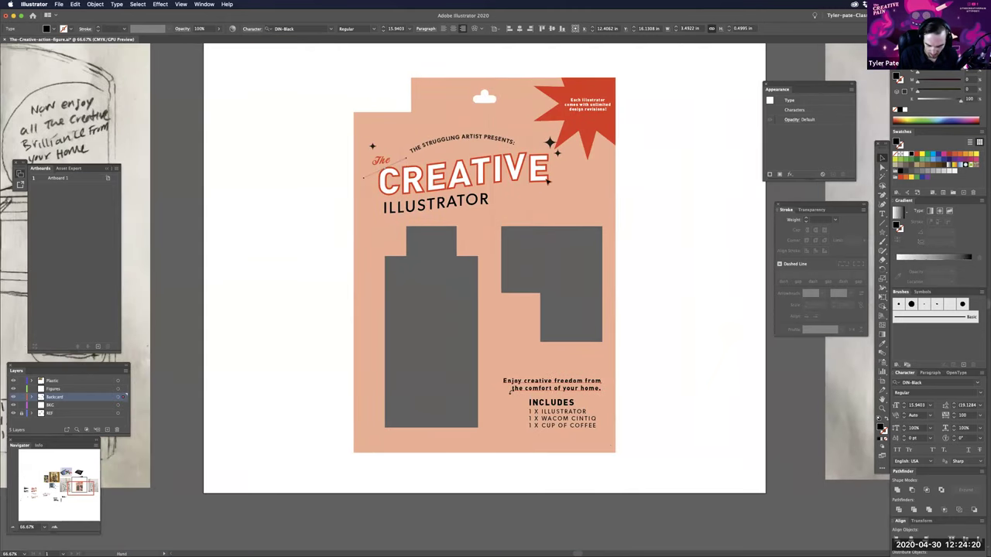
pyautogui.moveTo(515, 395); pyautogui.dragTo(500, 387)
pyautogui.moveTo(579, 414); pyautogui.dragTo(586, 405)
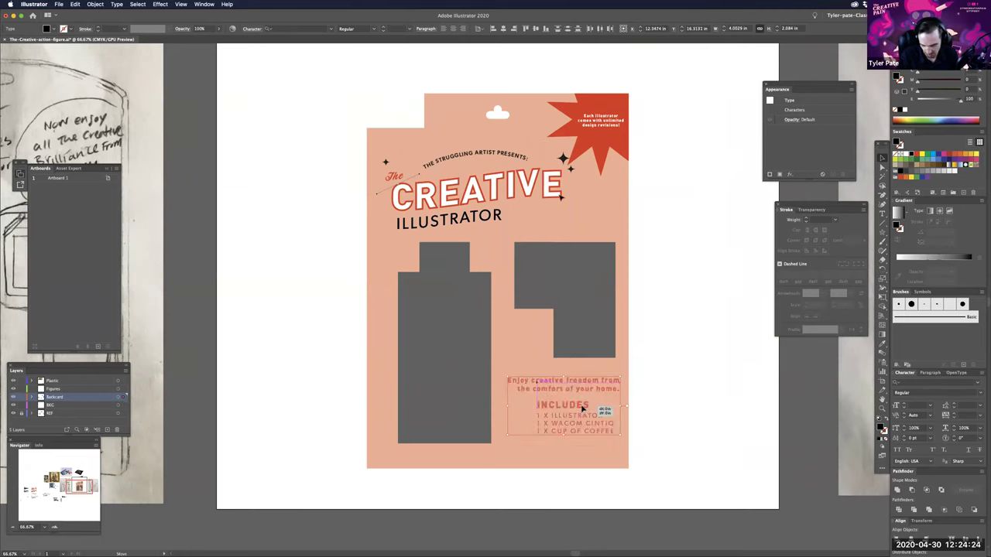
pyautogui.click(654, 409)
# - Round all corners of the figure compartment to about 0.17 in and the L-shaped compartment's corners to match
pyautogui.press('a')
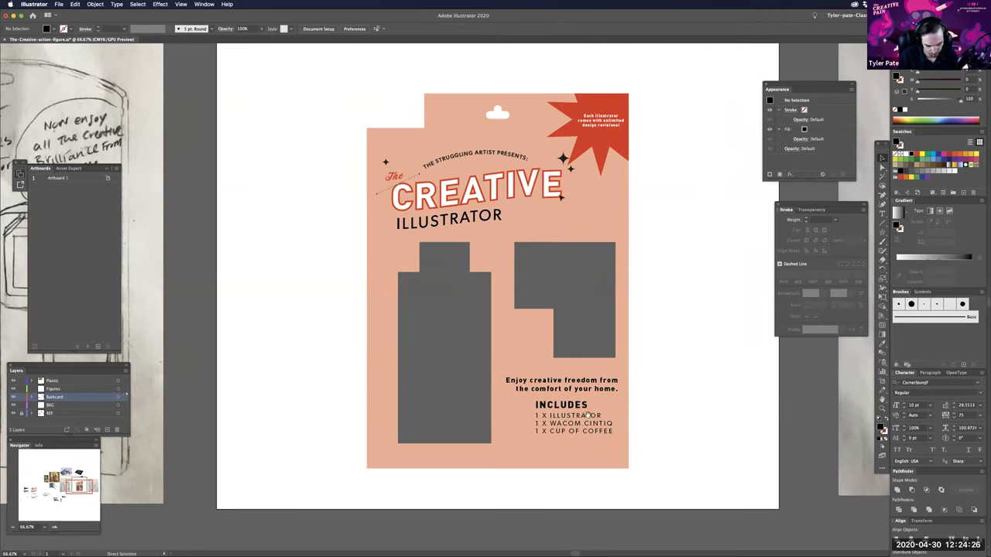
pyautogui.press('super+minus')
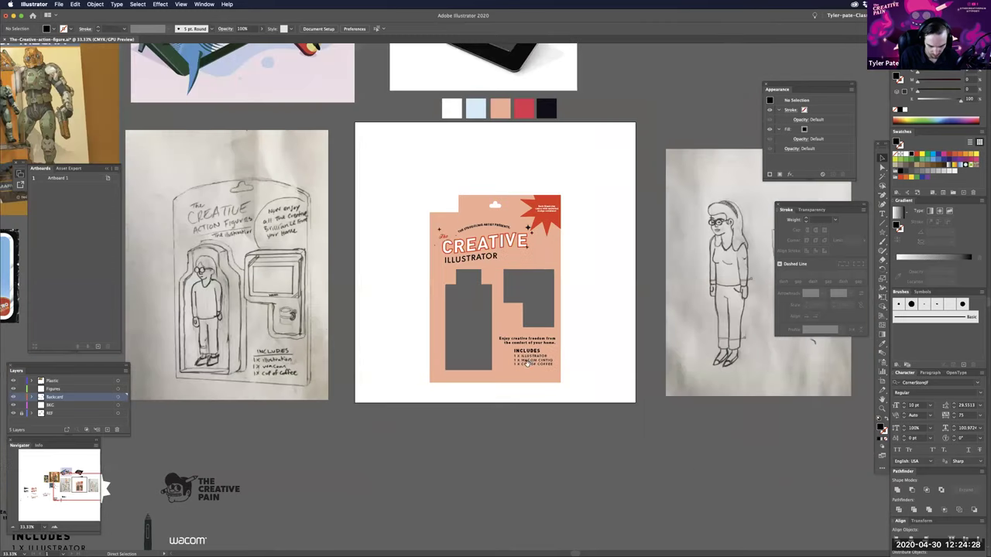
pyautogui.press('super+plus')
pyautogui.press('super+plus')
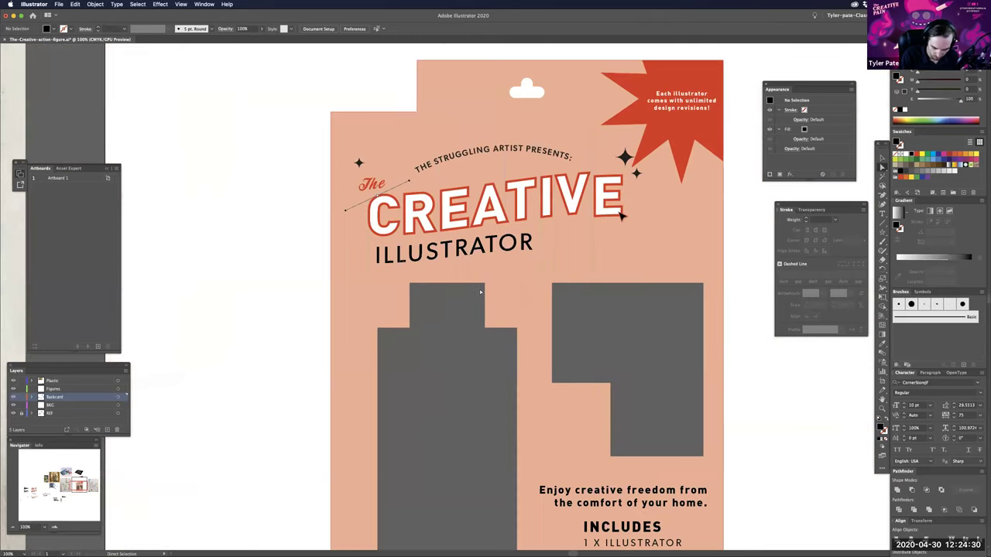
pyautogui.click(482, 292)
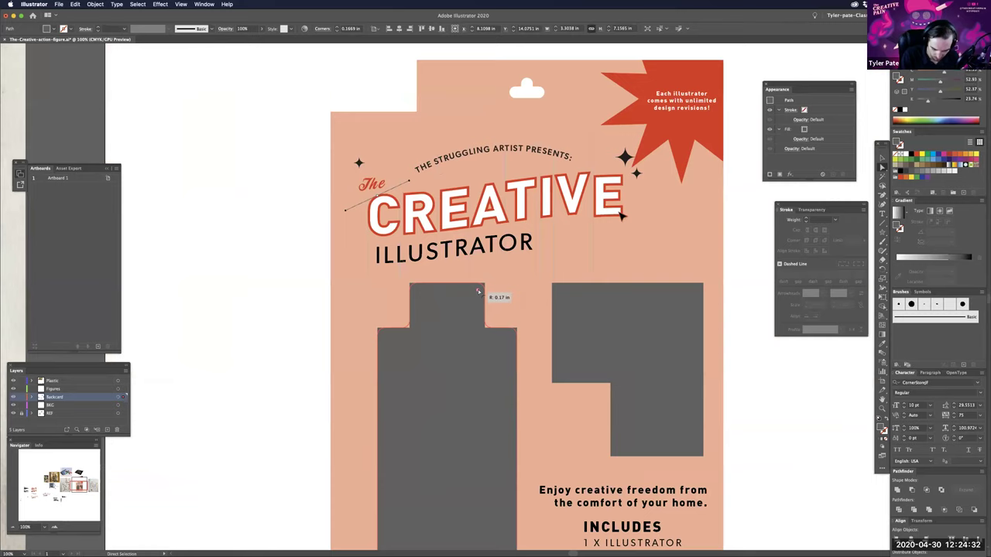
pyautogui.click(569, 301)
pyautogui.click(557, 290)
pyautogui.click(783, 450)
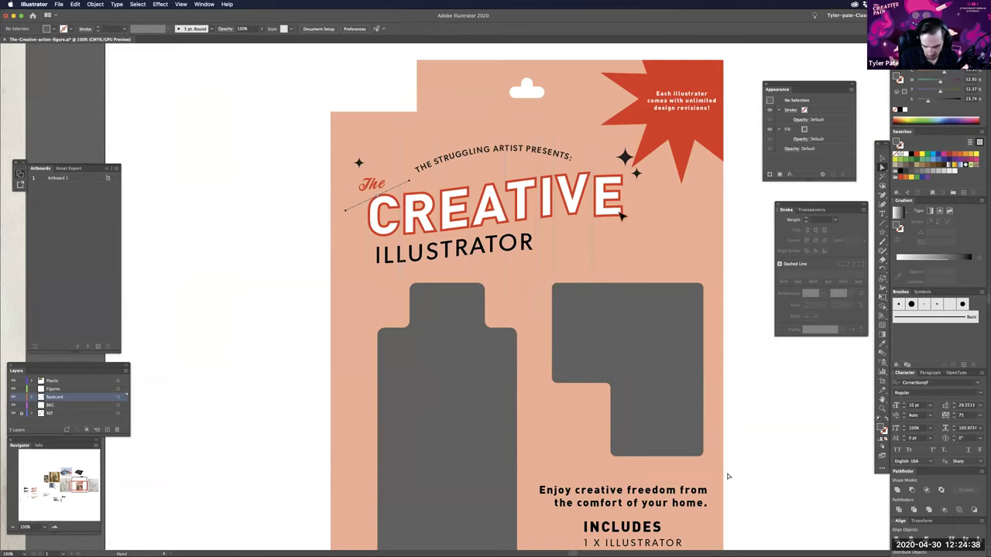
# - Round the inner corner of the card's upper-left notch with a large radius and its two outer corners slightly
pyautogui.scroll(-2, 728, 476)
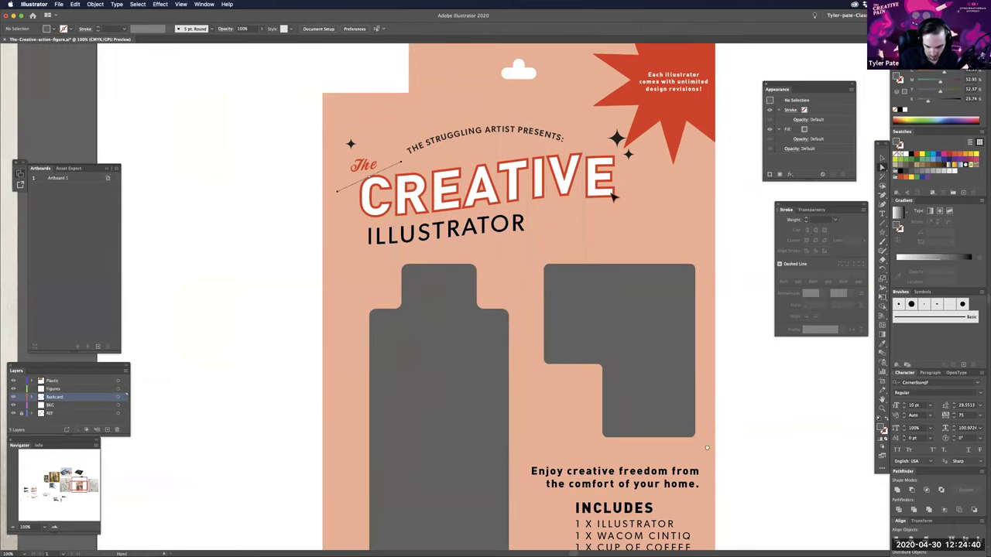
pyautogui.scroll(-5, 707, 447)
pyautogui.scroll(4, 399, 274)
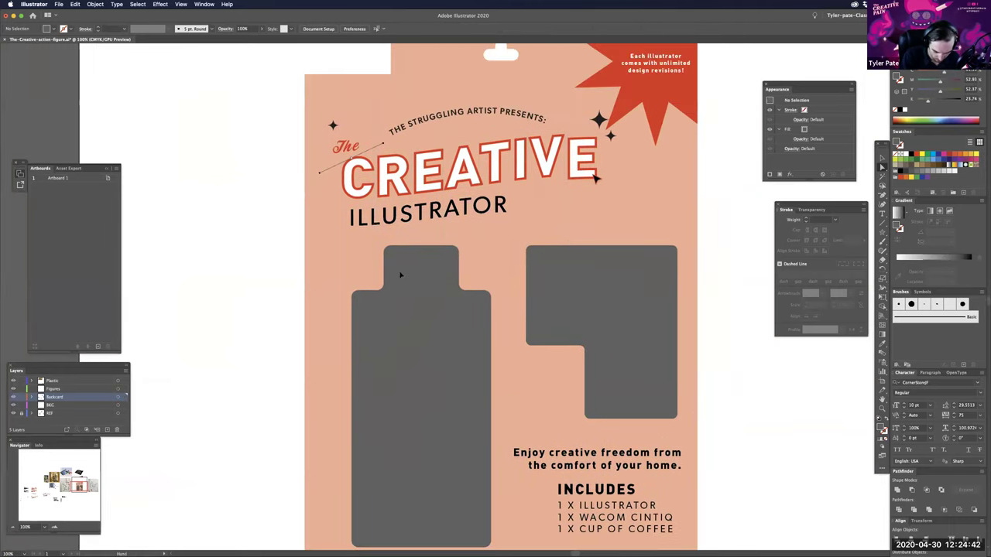
pyautogui.scroll(10, 395, 270)
pyautogui.click(398, 272)
pyautogui.moveTo(390, 263); pyautogui.dragTo(380, 253)
pyautogui.click(399, 222)
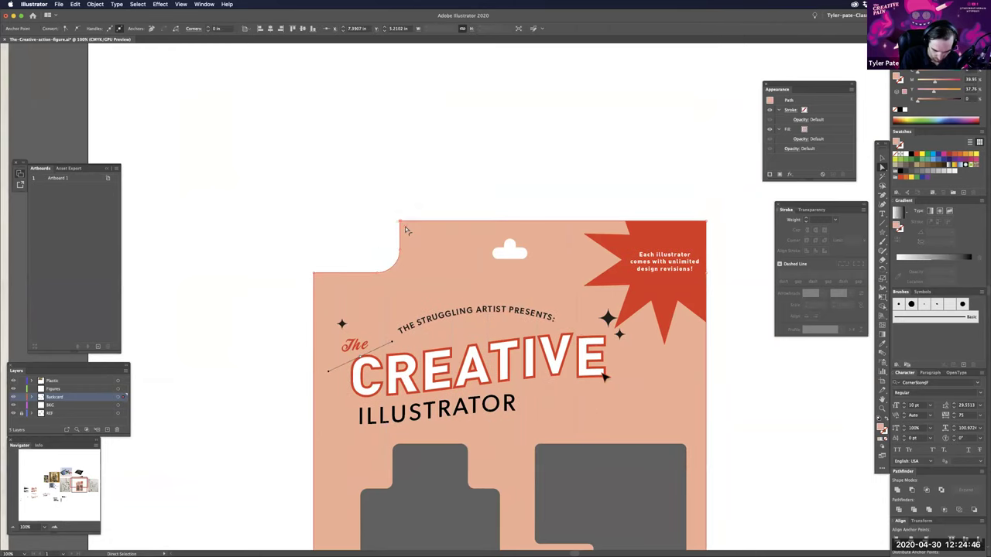
pyautogui.moveTo(405, 226); pyautogui.dragTo(406, 227)
pyautogui.click(436, 188)
pyautogui.scroll(-1, 725, 433)
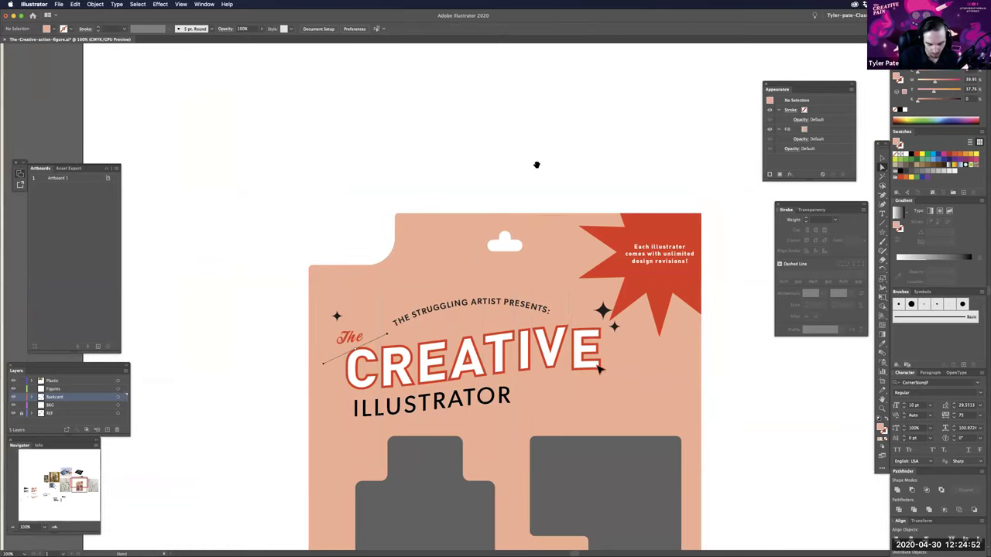
pyautogui.scroll(-2, 535, 163)
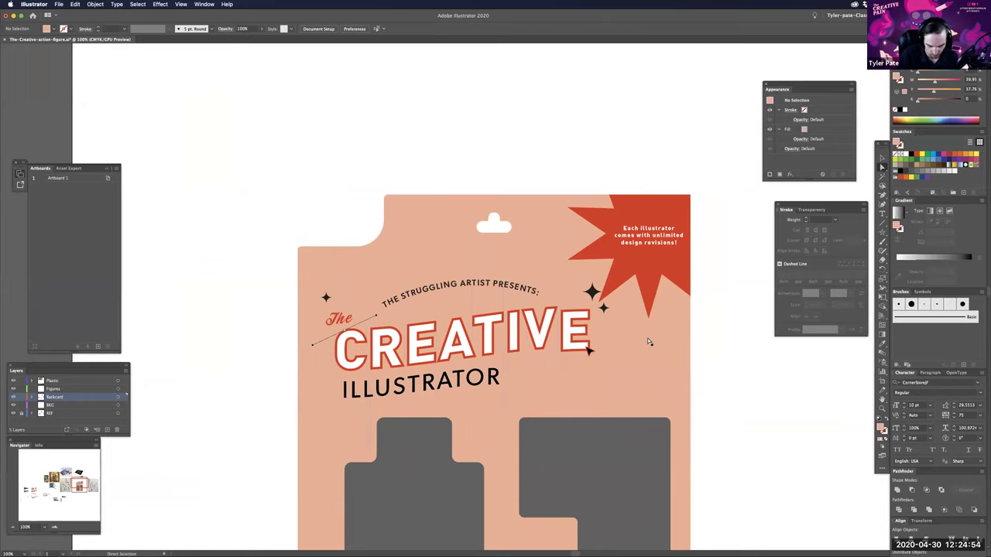
# - Slightly round the card's upper-right corner together with the matching corner of the red starburst
pyautogui.scroll(-5, 650, 344)
pyautogui.scroll(5, 653, 232)
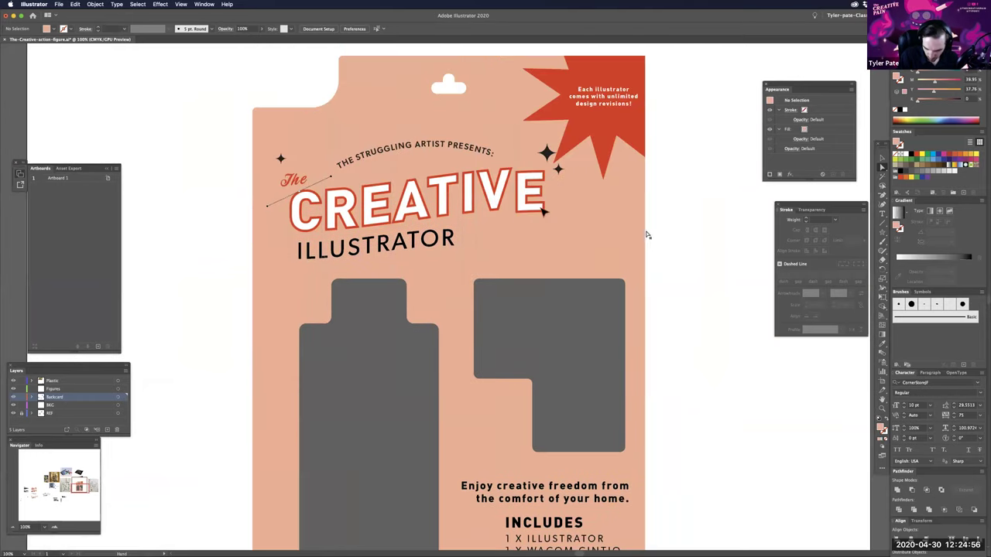
pyautogui.click(647, 234)
pyautogui.moveTo(643, 236); pyautogui.dragTo(641, 240)
pyautogui.click(657, 236)
pyautogui.click(646, 233)
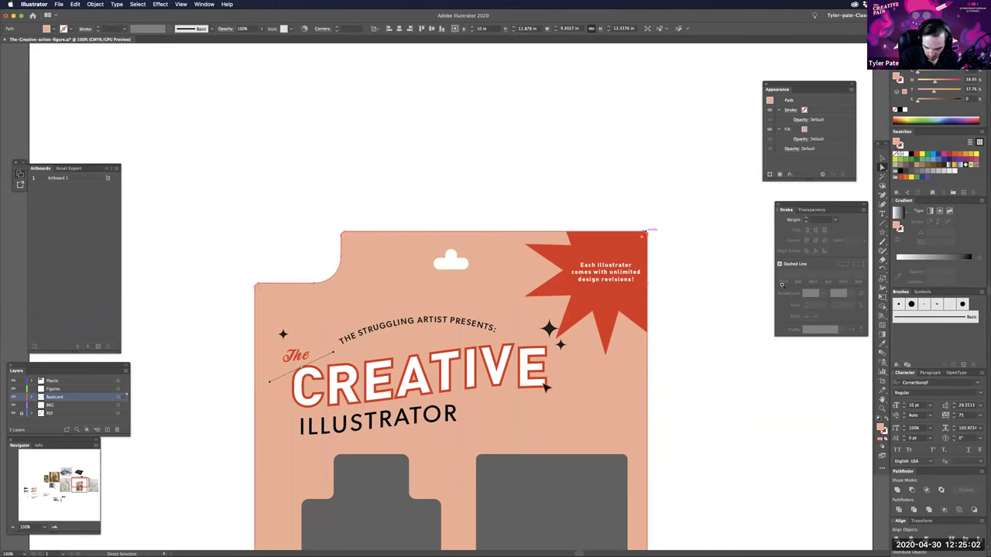
pyautogui.click(645, 232)
pyautogui.moveTo(634, 233); pyautogui.dragTo(745, 239)
pyautogui.click(751, 209)
pyautogui.click(750, 236)
pyautogui.moveTo(707, 276); pyautogui.dragTo(732, 261)
pyautogui.click(708, 164)
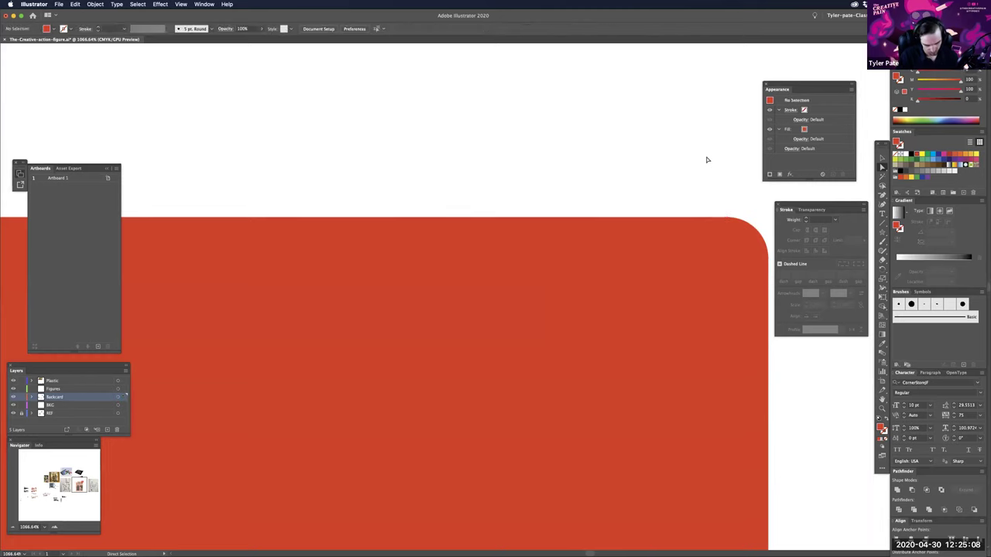
# - Review the whole card layout on the artboard beside the pencil sketch
pyautogui.press('super+minus')
pyautogui.press('super+minus')
pyautogui.press('super+minus')
pyautogui.press('super+minus')
pyautogui.press('super+minus')
pyautogui.press('super+minus')
pyautogui.press('super+minus')
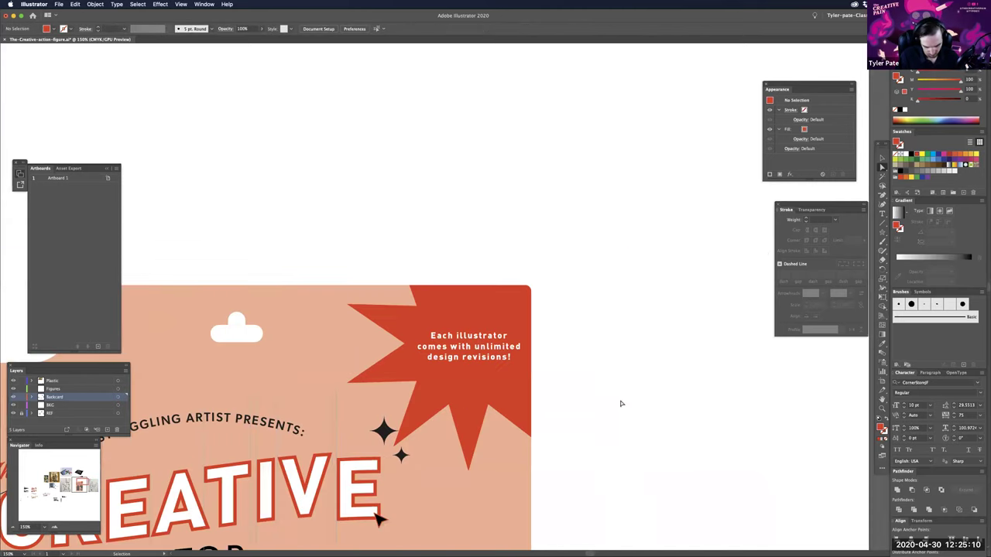
pyautogui.press('super+minus')
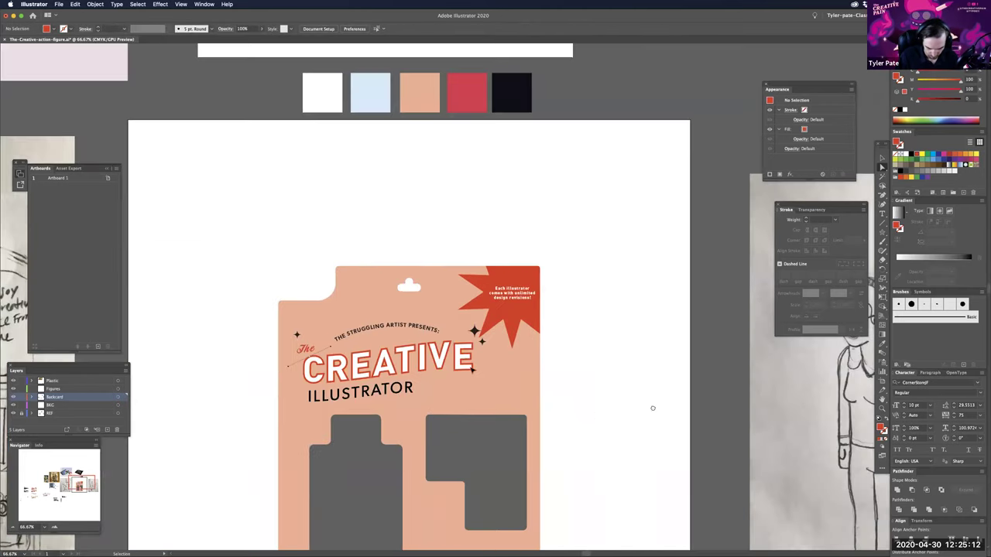
pyautogui.press('super+minus')
pyautogui.press('super+minus')
pyautogui.press('super+equal')
pyautogui.moveTo(603, 457); pyautogui.dragTo(675, 406)
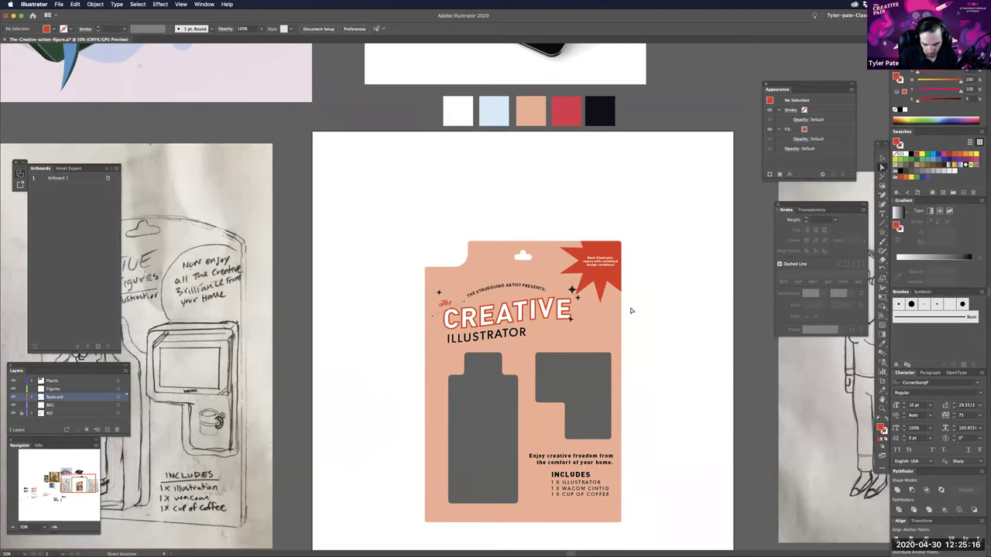
pyautogui.scroll(-2, 670, 451)
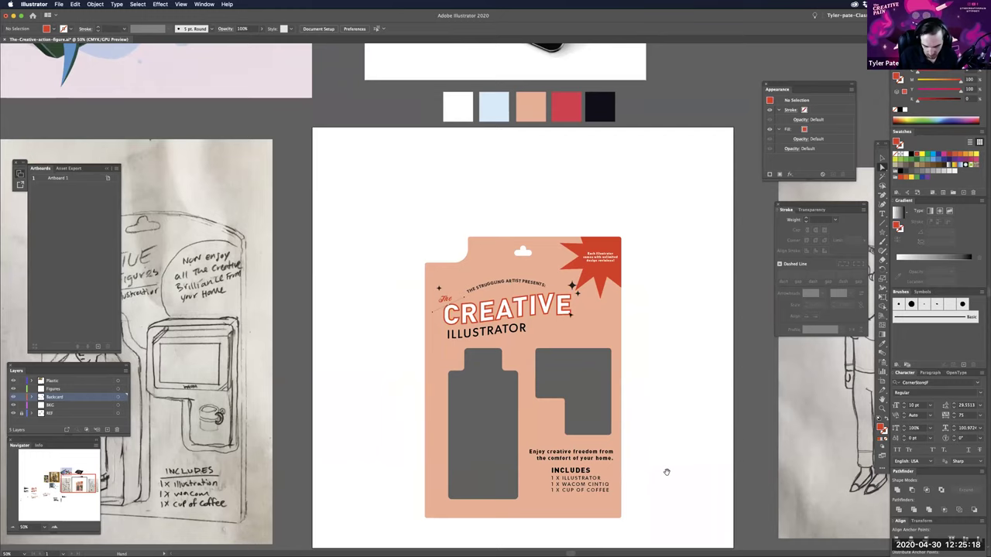
pyautogui.scroll(-1, 663, 473)
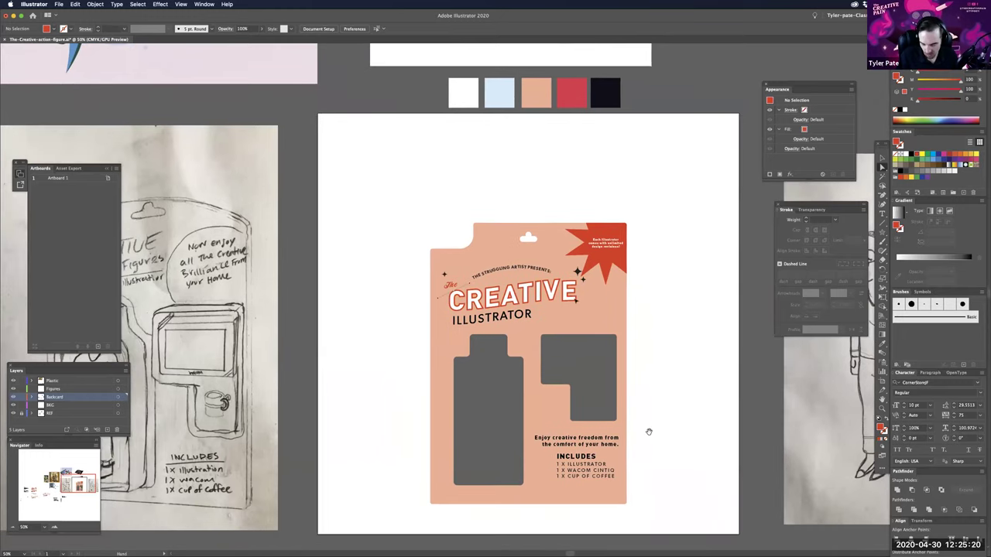
pyautogui.scroll(-1, 653, 436)
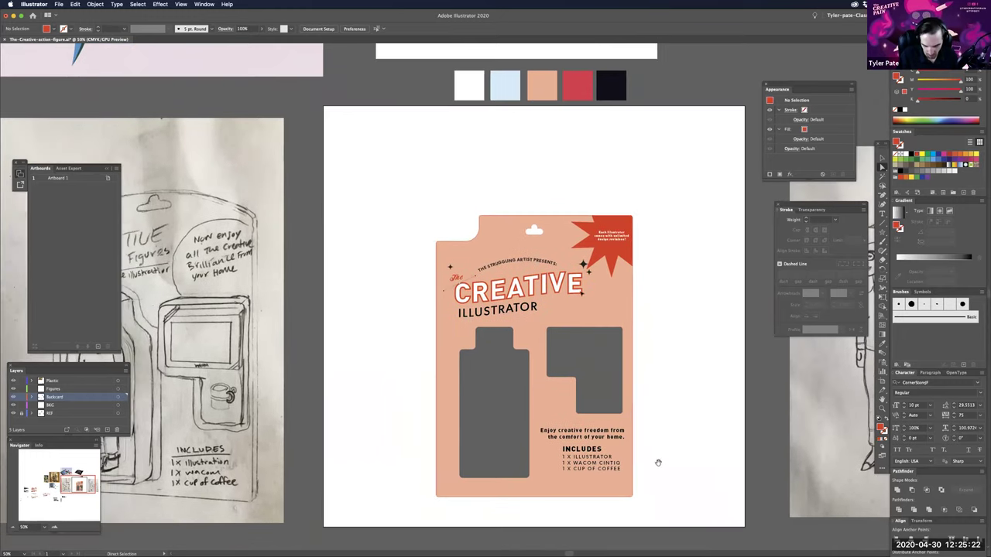
pyautogui.scroll(-1, 619, 428)
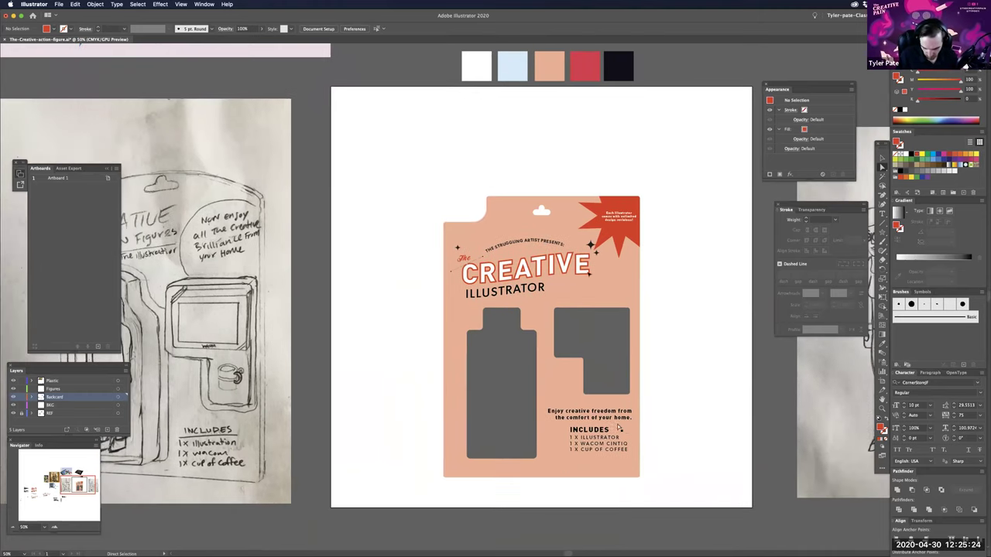
# - Recolour the tagline, the INCLUDES heading and the contents list with the red sampled from the starburst
pyautogui.press('super+equal')
pyautogui.moveTo(628, 187); pyautogui.dragTo(611, 162)
pyautogui.click(622, 426)
pyautogui.press('i')
pyautogui.click(610, 443)
pyautogui.press('a')
pyautogui.click(602, 445)
pyautogui.press('i')
pyautogui.click(628, 182)
pyautogui.press('a')
# - Recolour the tagline with the black sampled from the sparkle beside the CREATIVE title
pyautogui.click(696, 424)
pyautogui.click(633, 419)
pyautogui.press('i')
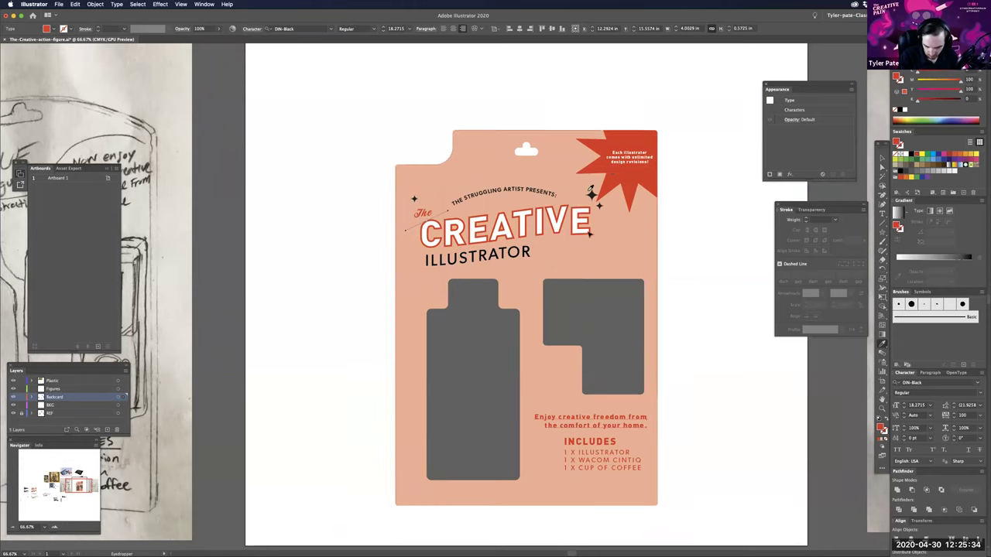
pyautogui.click(591, 194)
pyautogui.press('a')
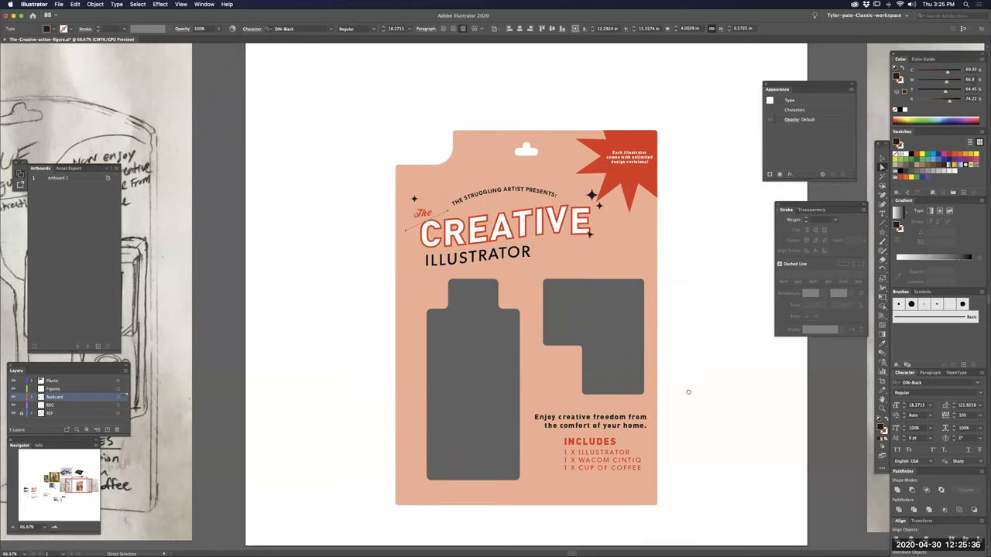
pyautogui.click(687, 391)
# - Select the entire card artwork and place a duplicate of it below the artboard
pyautogui.scroll(-2, 686, 456)
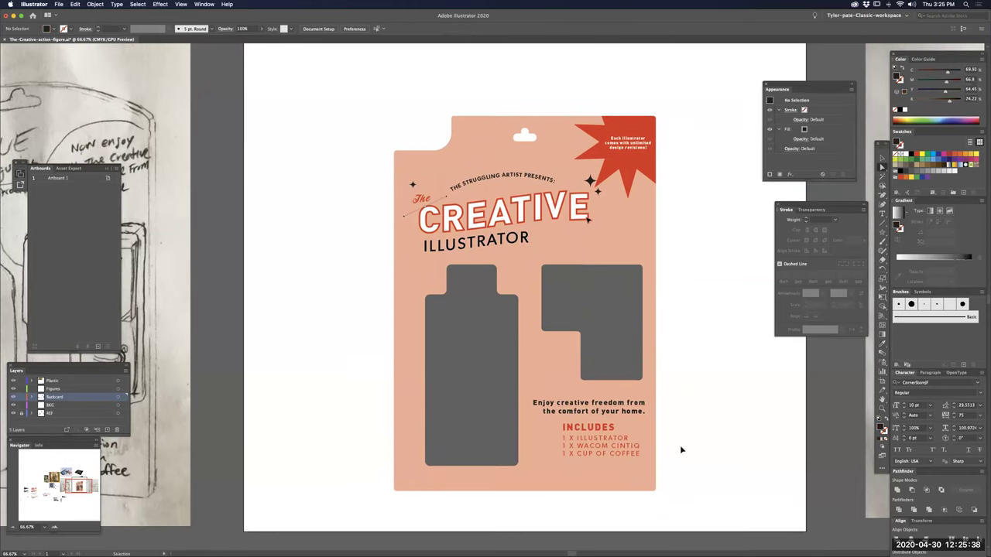
pyautogui.press('super+minus')
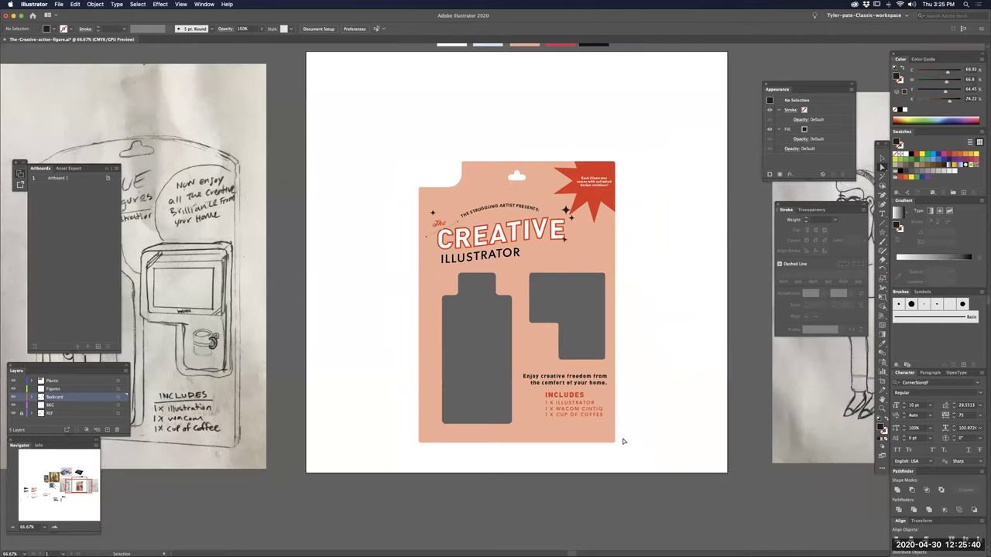
pyautogui.press('super+minus')
pyautogui.scroll(2, 620, 399)
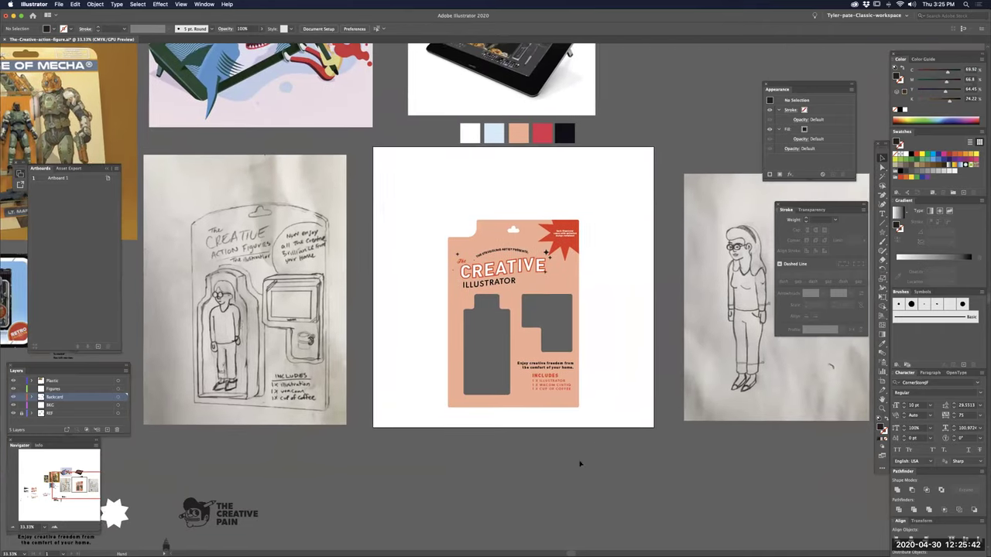
pyautogui.moveTo(437, 200); pyautogui.dragTo(590, 413)
pyautogui.moveTo(605, 450); pyautogui.dragTo(653, 447)
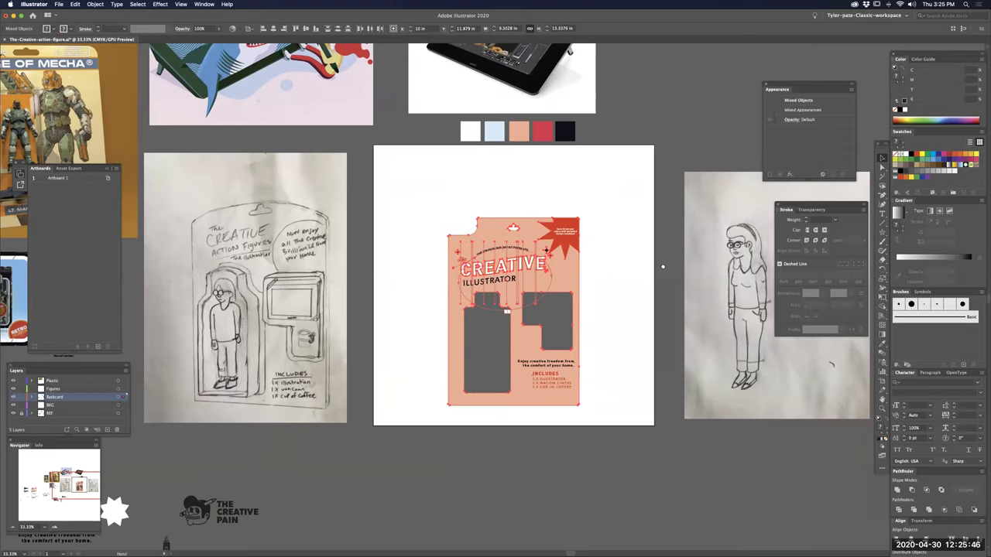
pyautogui.scroll(-5, 636, 153)
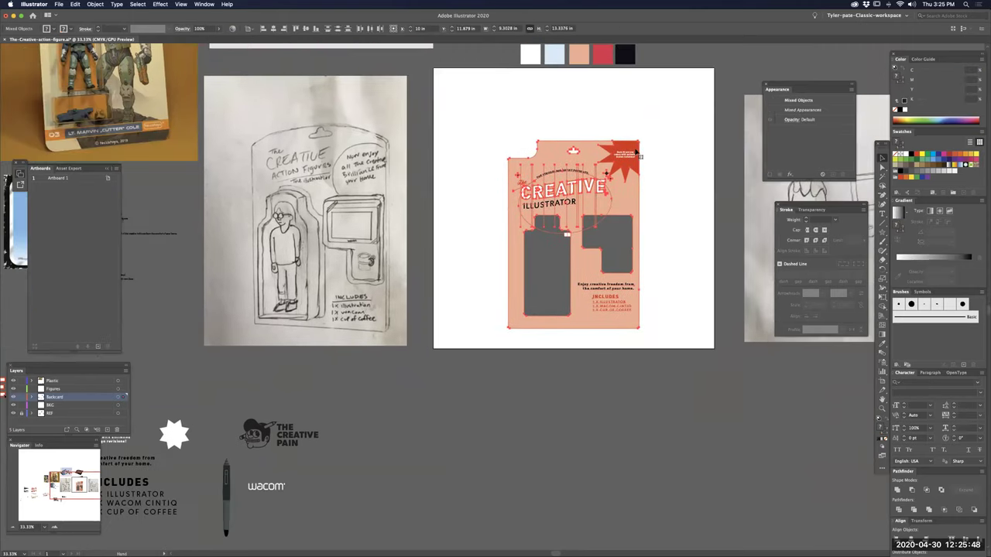
pyautogui.moveTo(512, 408); pyautogui.dragTo(513, 389)
pyautogui.moveTo(638, 142); pyautogui.dragTo(588, 406)
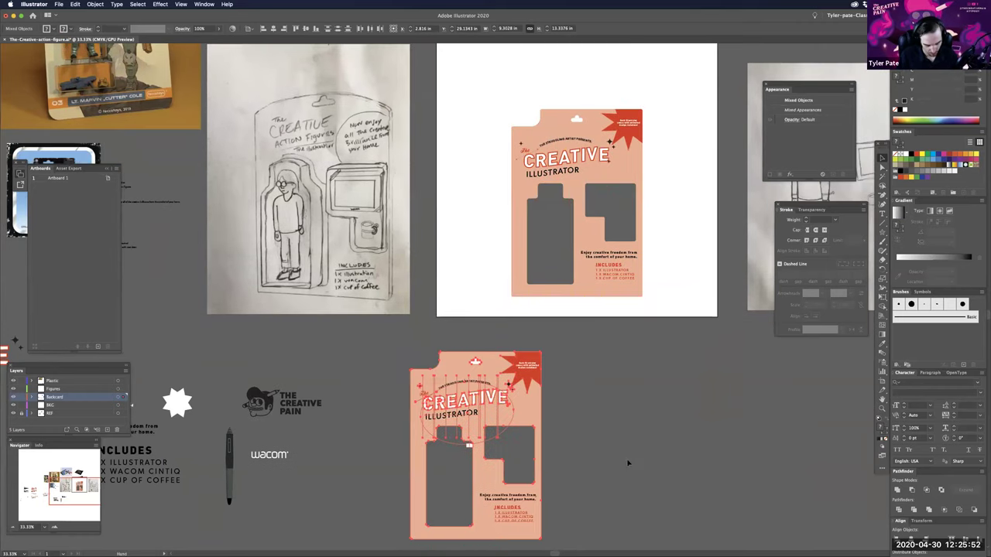
# - Move the original card artwork straight up on the artboard to a Y position of about 10.72 in
pyautogui.moveTo(658, 402); pyautogui.dragTo(631, 457)
pyautogui.scroll(2, 581, 254)
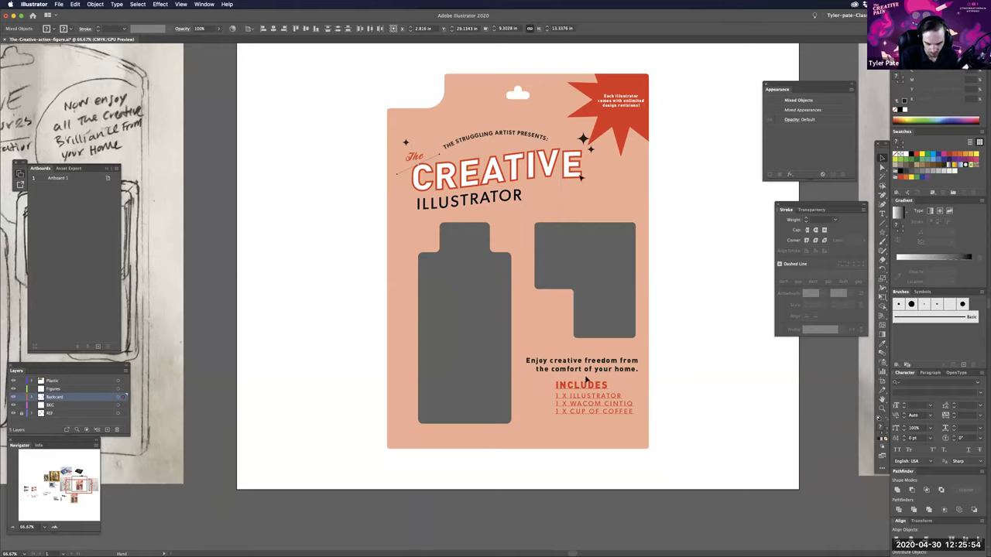
pyautogui.press('super+minus')
pyautogui.moveTo(599, 421); pyautogui.dragTo(599, 396)
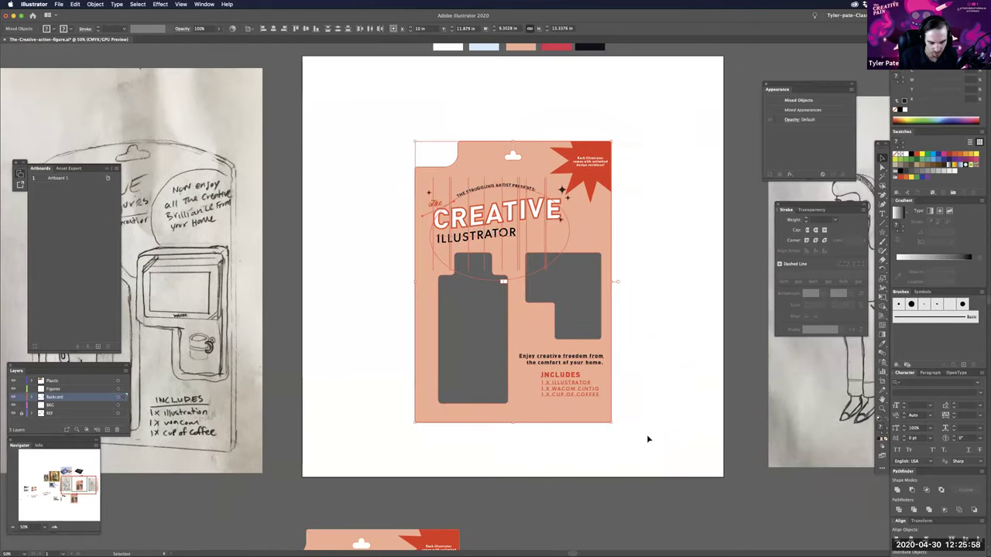
# - Compare the card's layout and compartments with the pencil sketch of the package
pyautogui.moveTo(604, 470); pyautogui.dragTo(633, 479)
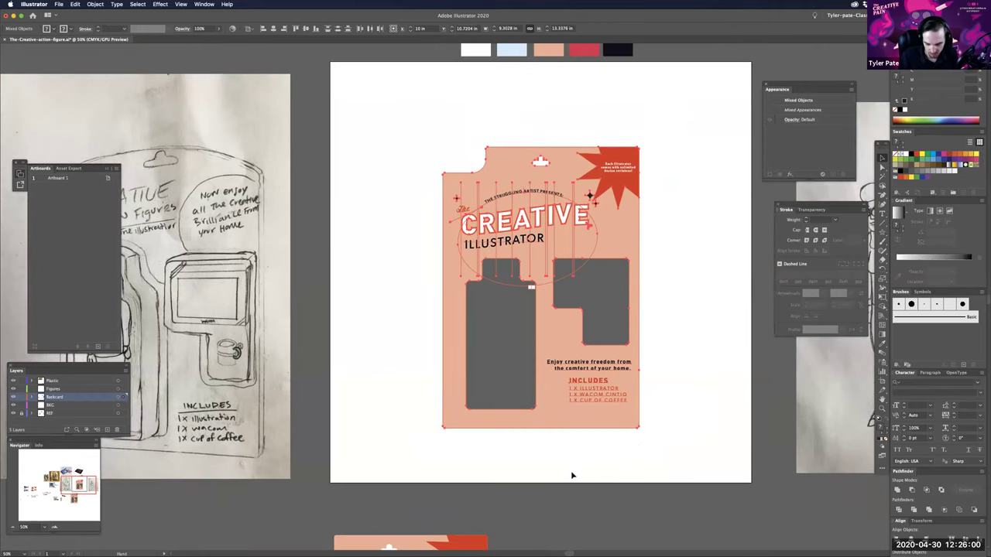
pyautogui.moveTo(537, 467); pyautogui.dragTo(564, 474)
pyautogui.hscroll(-3, 564, 474)
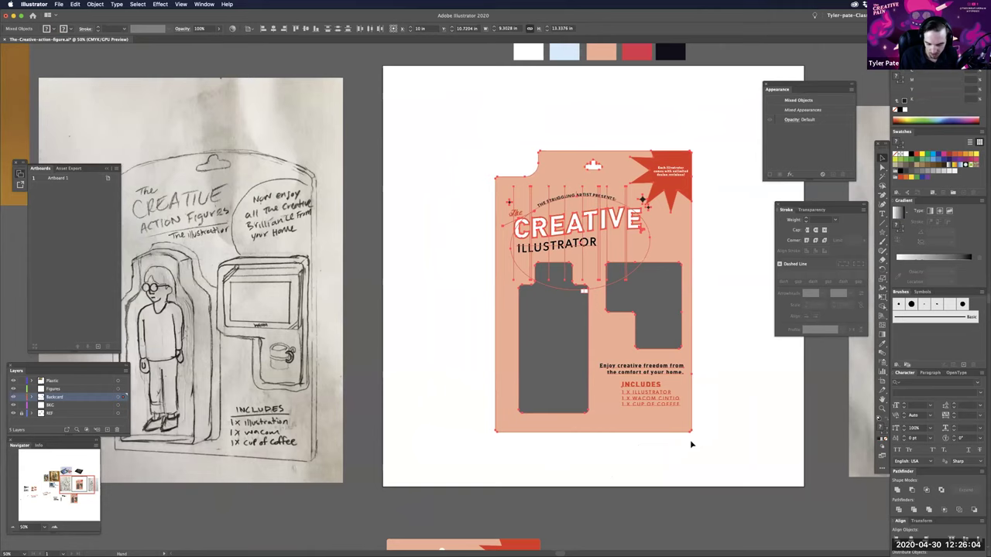
pyautogui.hscroll(-2, 691, 444)
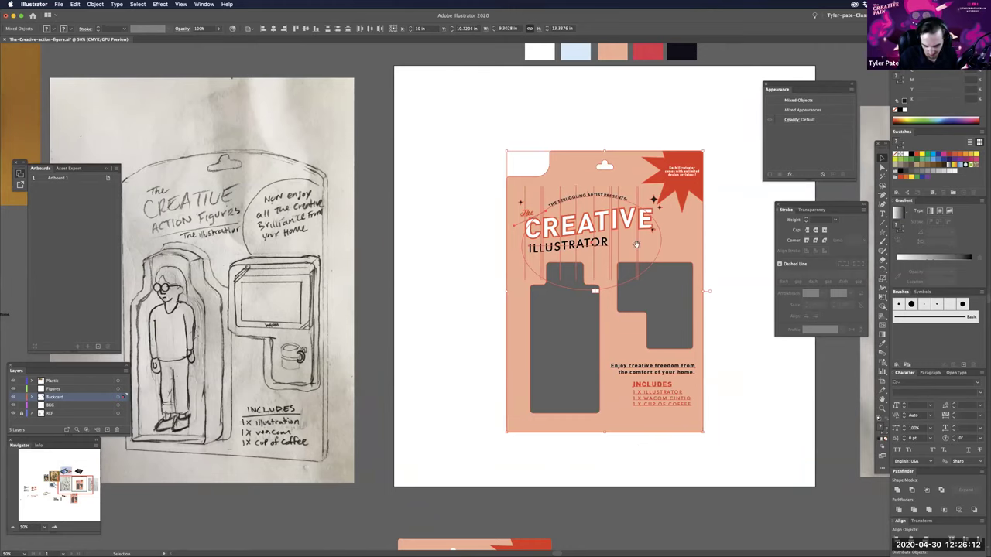
pyautogui.scroll(3, 671, 272)
pyautogui.hscroll(2, 672, 272)
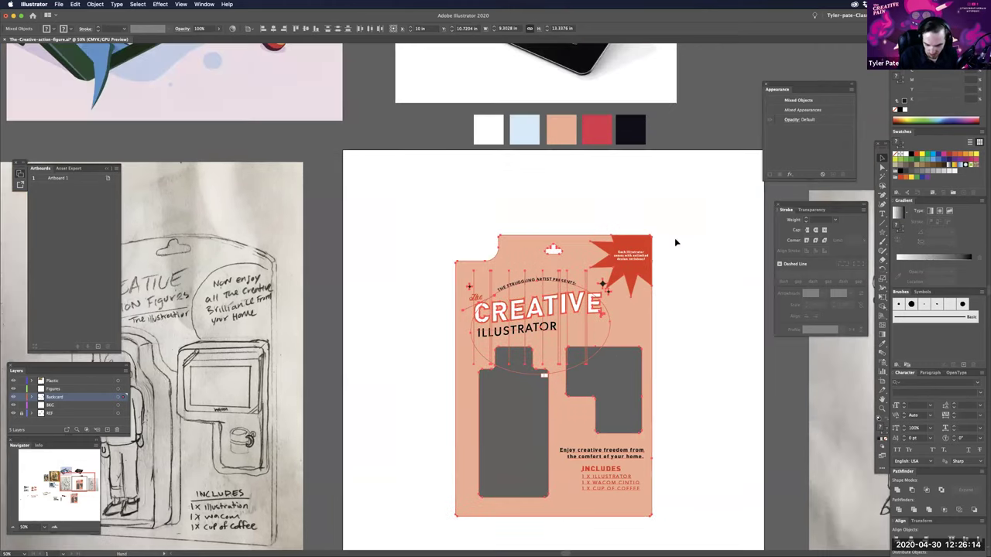
pyautogui.scroll(-1, 677, 408)
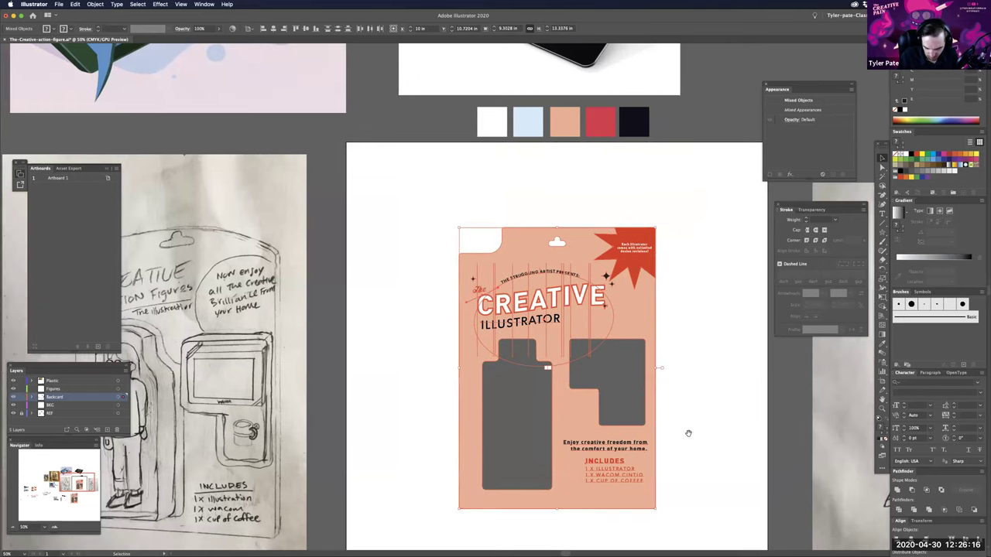
pyautogui.click(709, 475)
pyautogui.moveTo(697, 451); pyautogui.dragTo(696, 445)
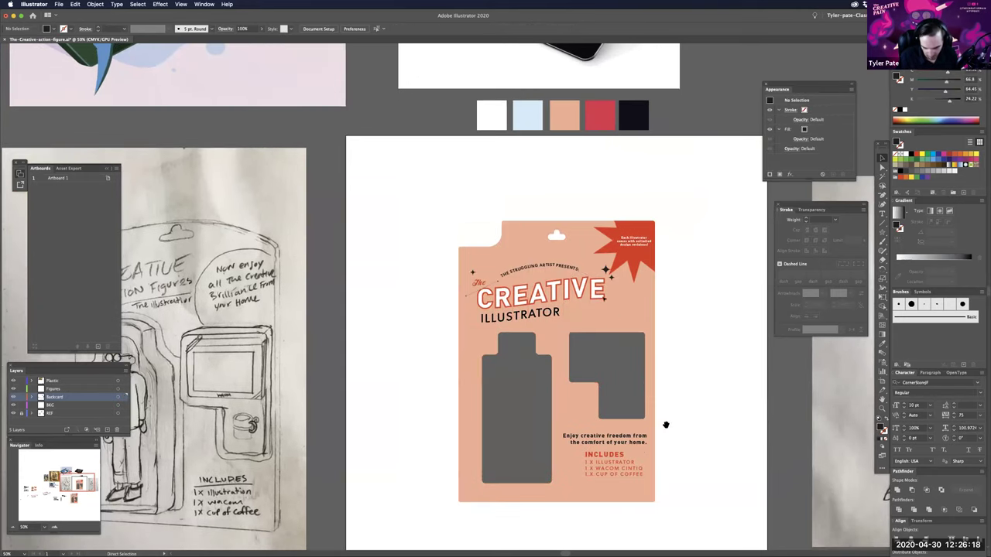
pyautogui.press('super+equal')
pyautogui.moveTo(536, 483); pyautogui.dragTo(500, 395)
pyautogui.moveTo(645, 475); pyautogui.dragTo(644, 475)
pyautogui.hscroll(-5, 644, 477)
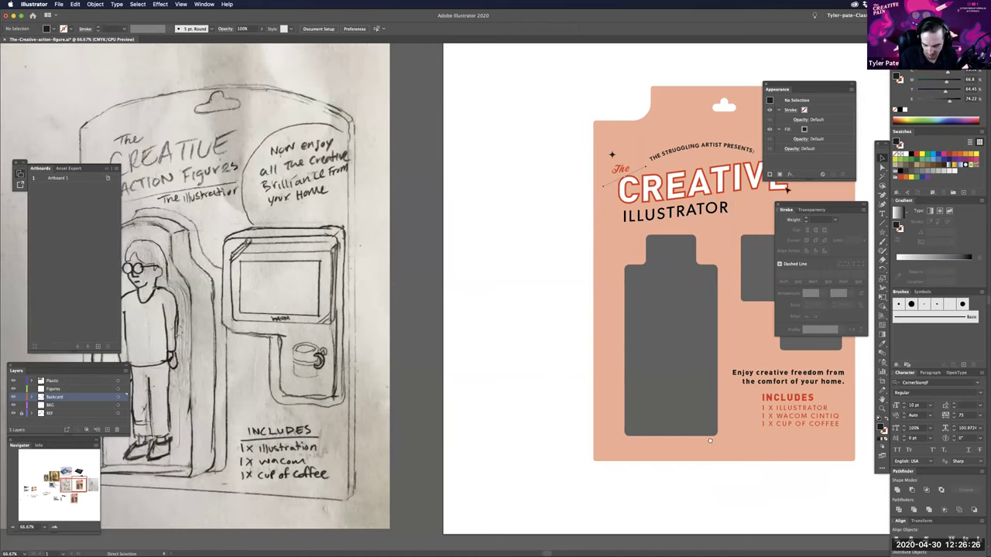
pyautogui.press('super+minus')
pyautogui.press('space')
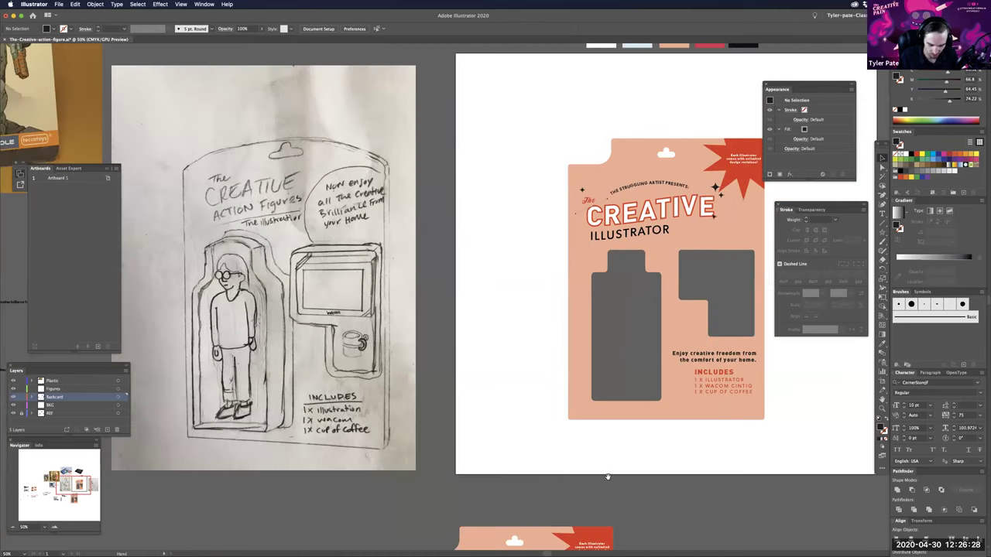
pyautogui.moveTo(736, 438)
pyautogui.mouseDown()
pyautogui.moveTo(677, 458)
pyautogui.moveTo(721, 457)
pyautogui.moveTo(687, 465)
pyautogui.mouseUp()
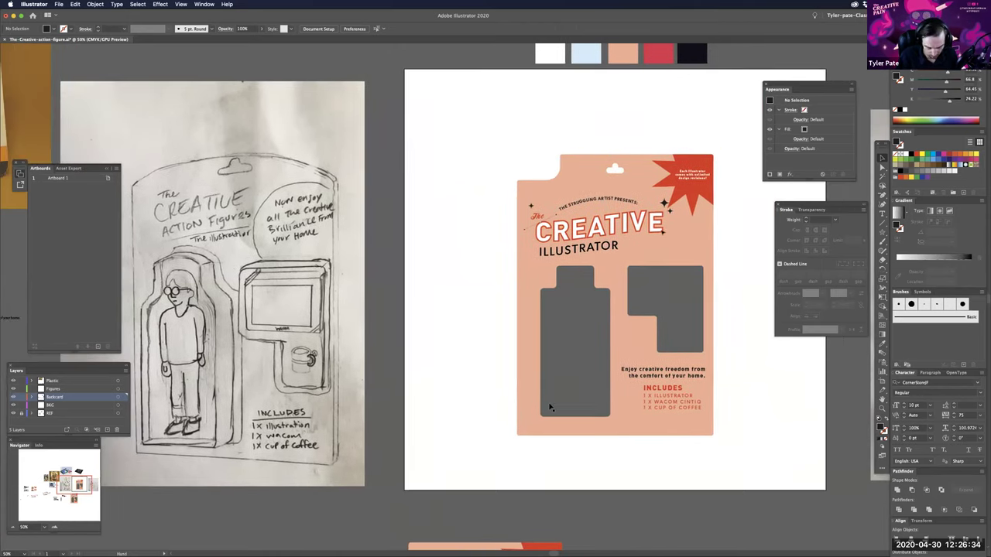
pyautogui.moveTo(582, 400); pyautogui.dragTo(564, 406)
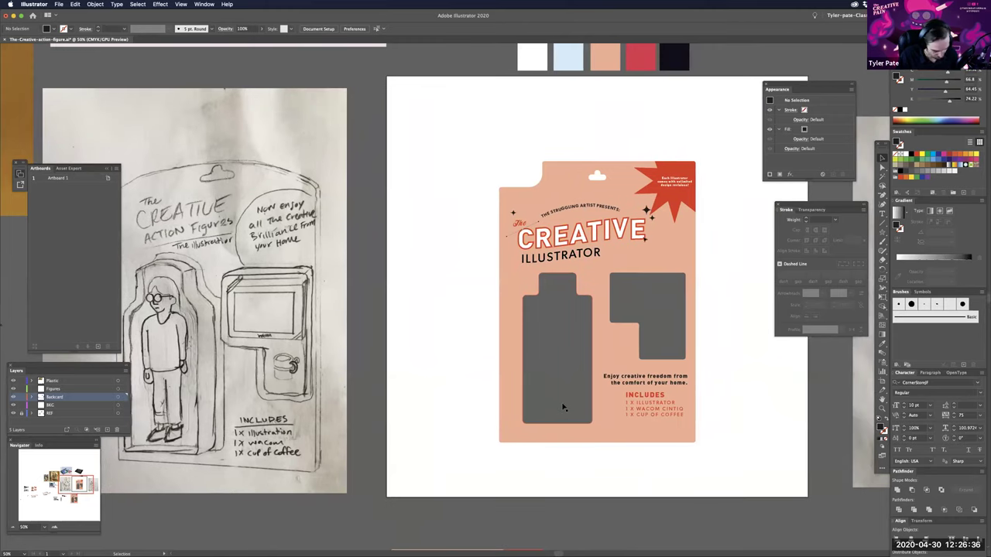
# - Isolate the figure compartment and nudge its bottom edge up slightly, making it about 7.11 in tall
pyautogui.doubleClick(542, 411)
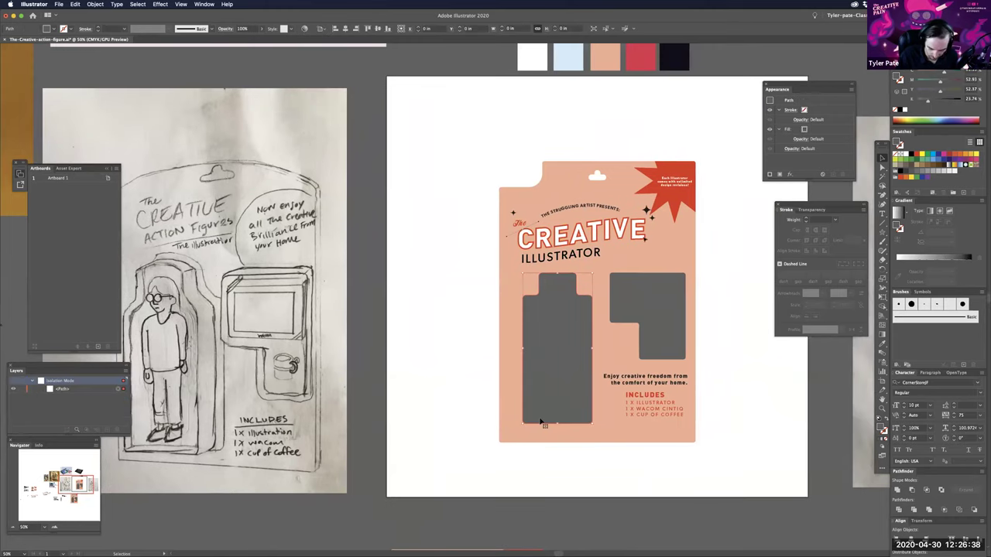
pyautogui.press('a')
pyautogui.press('Up')
pyautogui.press('Up')
pyautogui.press('Up')
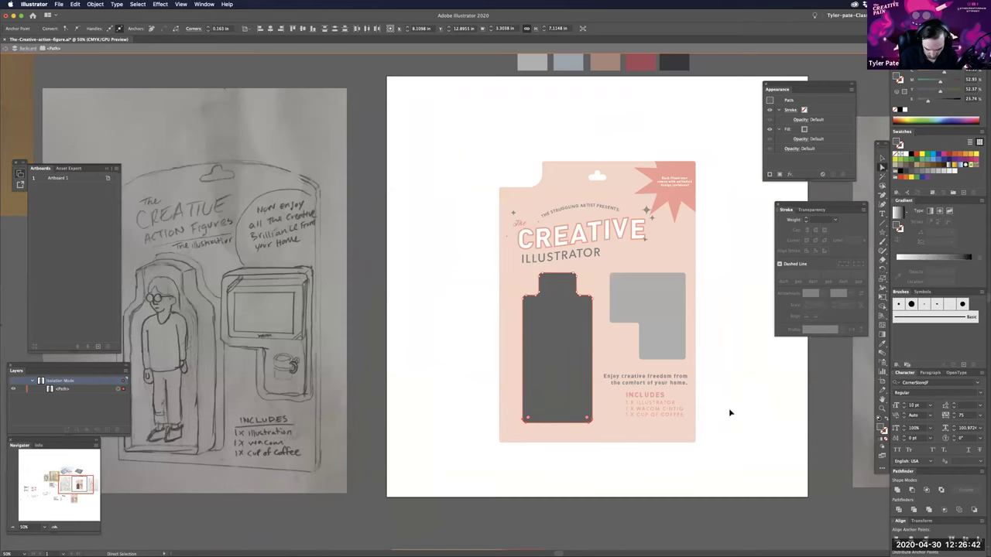
pyautogui.press('v')
pyautogui.press('Escape')
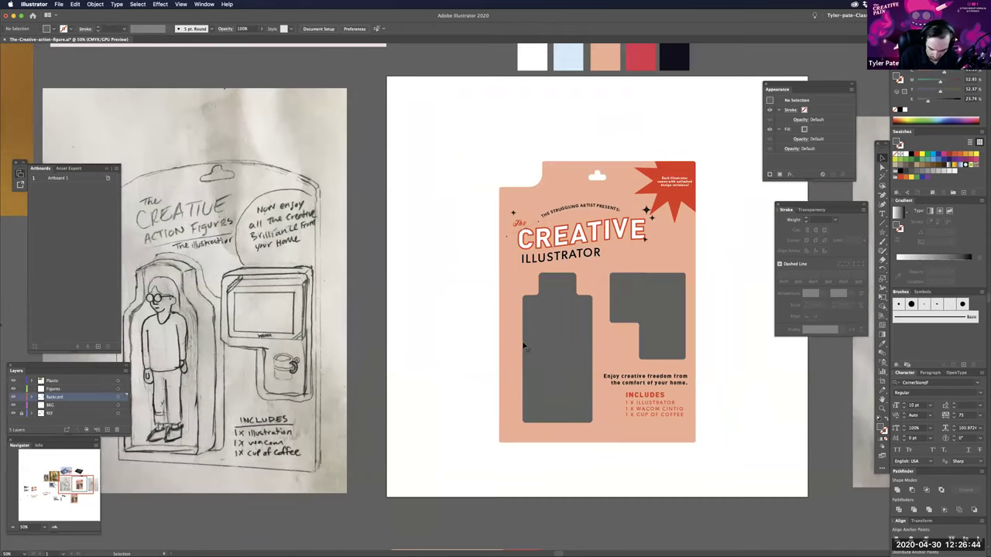
# - Create an offset path of 0.25 in around both the figure compartment and the L-shaped compartment
pyautogui.press('super+equal')
pyautogui.press('super+equal')
pyautogui.moveTo(708, 330); pyautogui.dragTo(607, 319)
pyautogui.click(519, 348)
pyautogui.keyDown('shift'); pyautogui.click(681, 318); pyautogui.keyUp('shift')
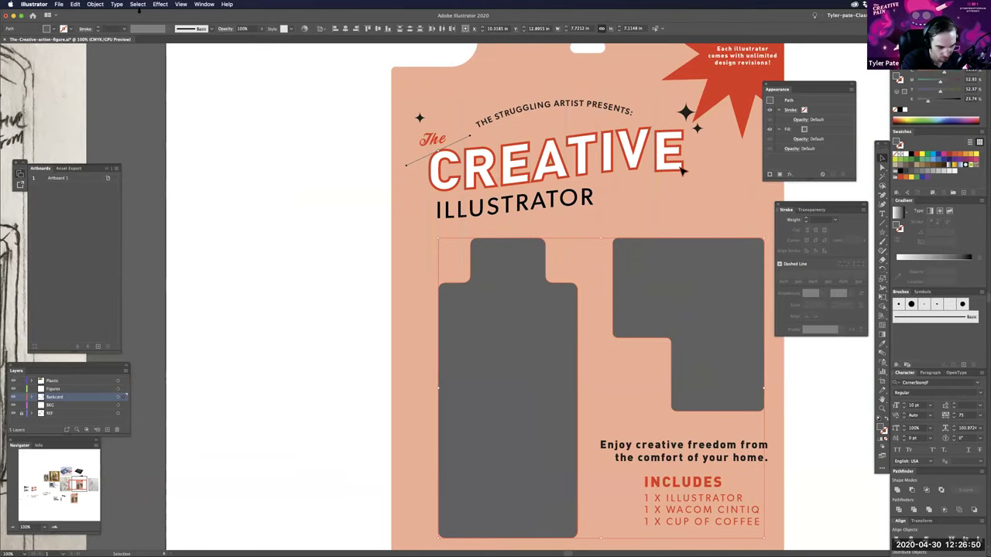
pyautogui.click(95, 5)
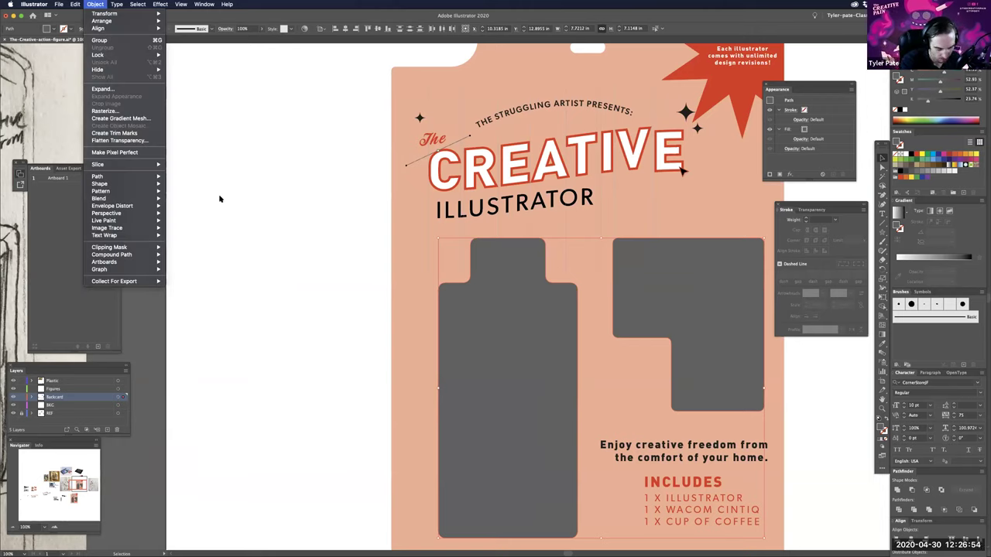
pyautogui.moveTo(116, 177)
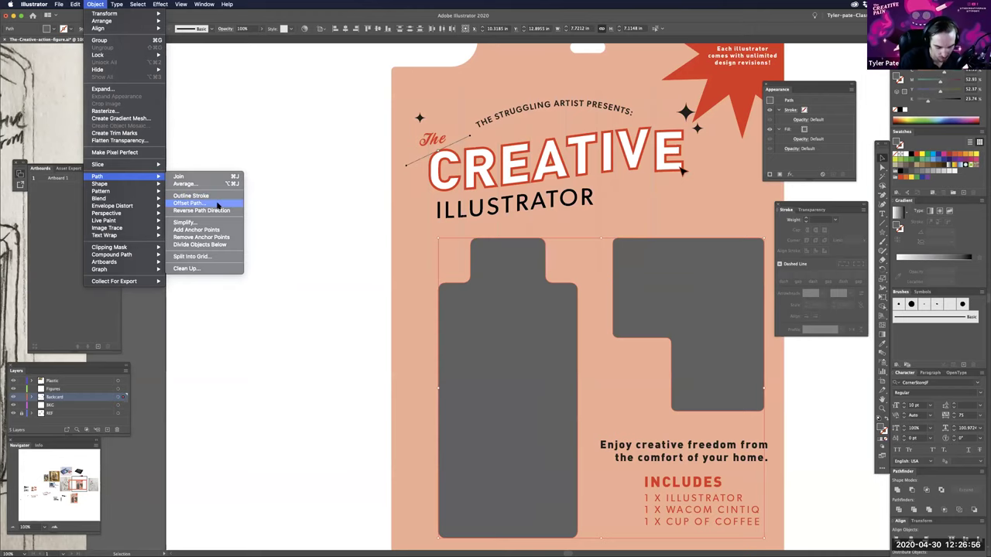
pyautogui.click(218, 205)
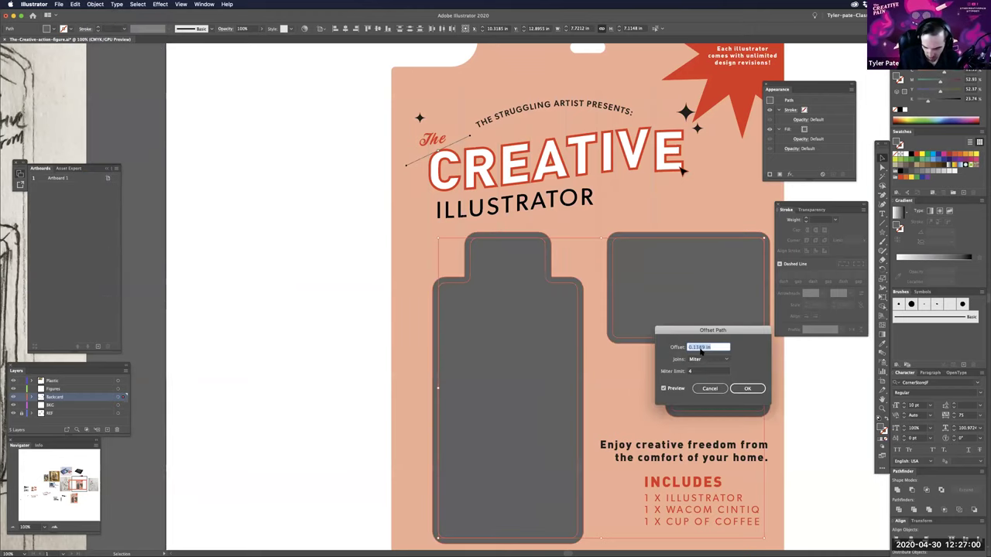
pyautogui.press('Up')
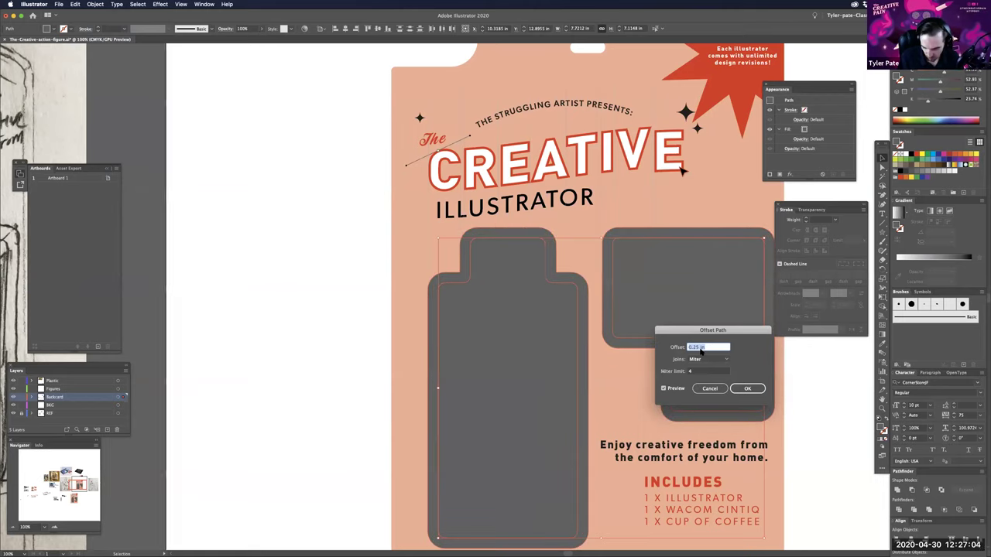
pyautogui.write('0.125')
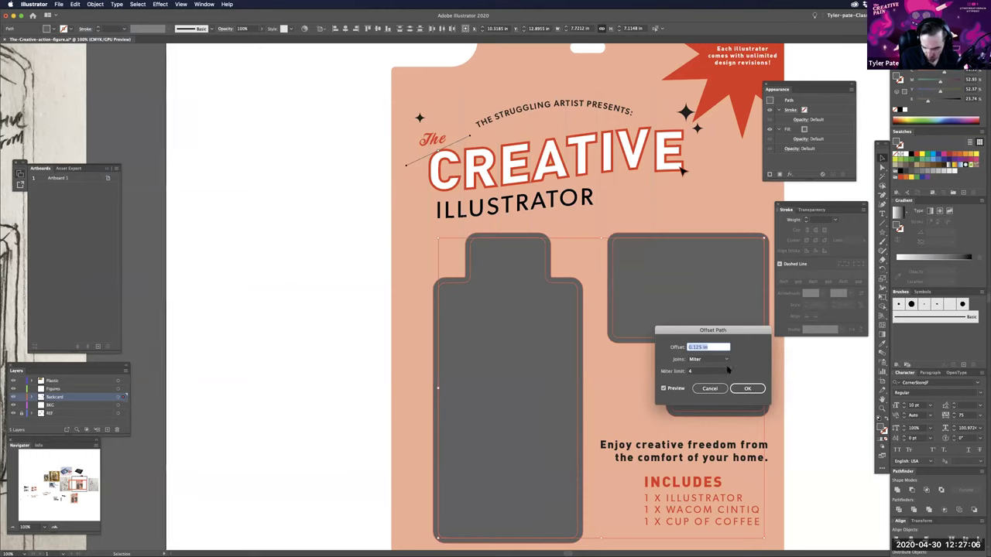
pyautogui.click(751, 389)
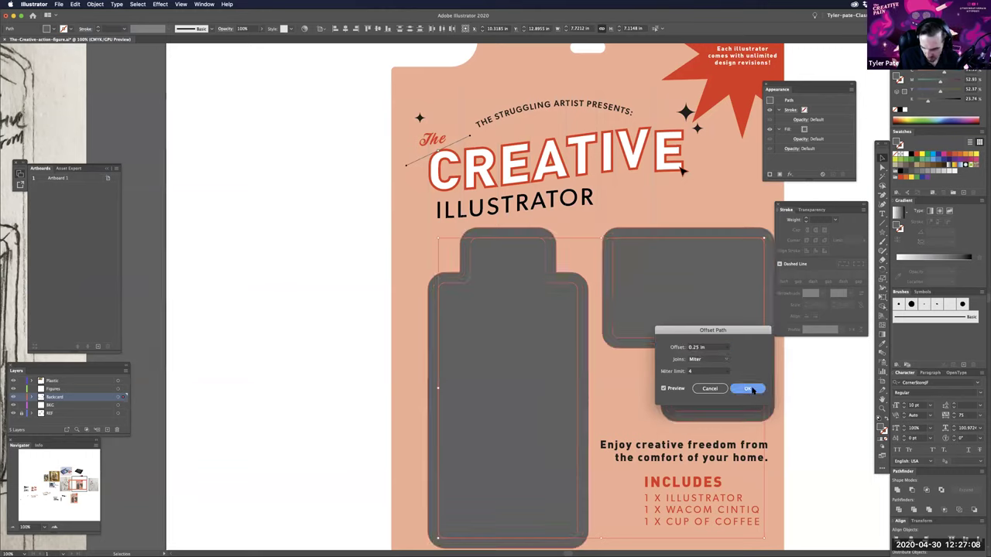
# - Fill the offset border of the L-shaped compartment with the card's sampled peach colour and lower its magenta to 28%
pyautogui.press('a')
pyautogui.click(814, 408)
pyautogui.click(771, 387)
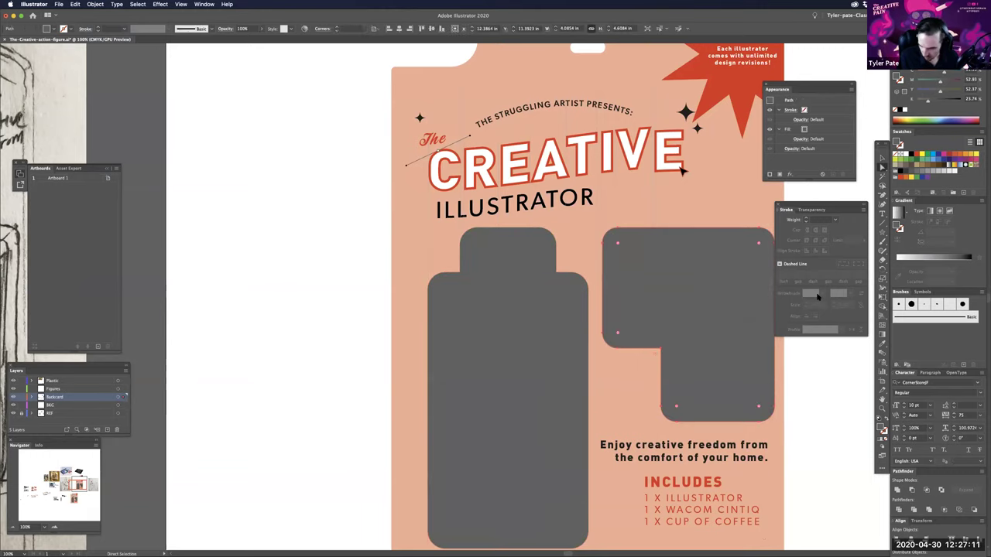
pyautogui.press('i')
pyautogui.click(757, 187)
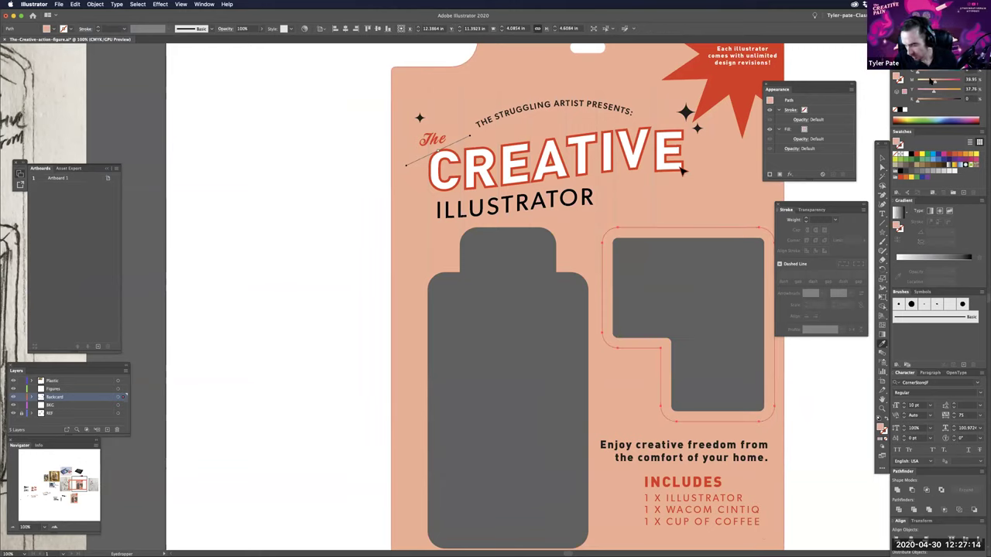
pyautogui.click(931, 81)
pyautogui.press('a')
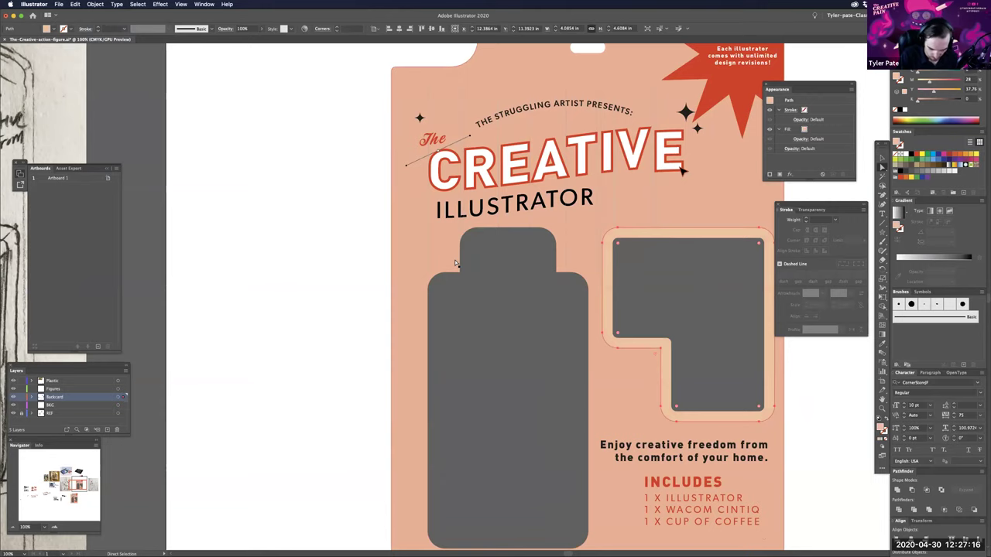
# - Fill the figure compartment's offset border with the light peach sampled from the L-shaped compartment's border
pyautogui.click(467, 266)
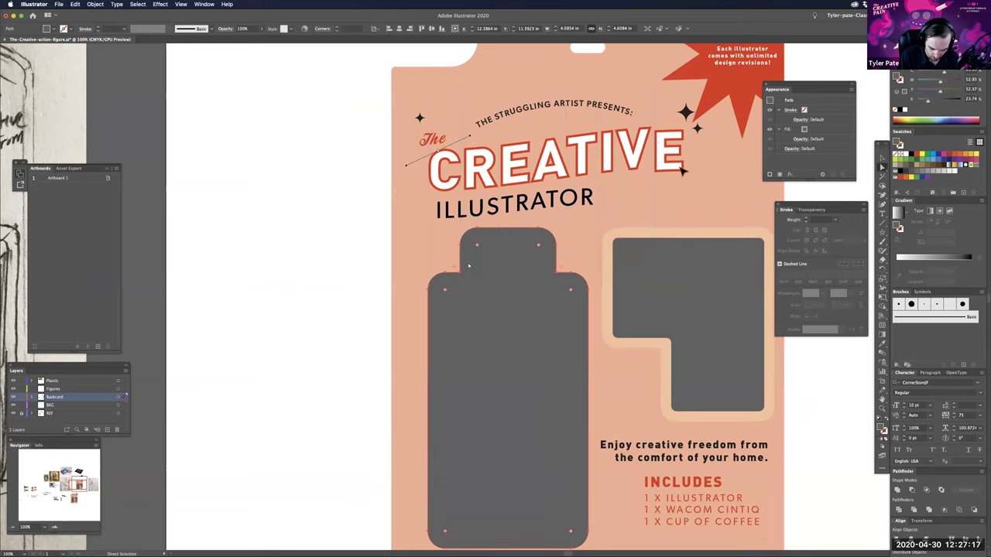
pyautogui.press('i')
pyautogui.click(647, 230)
pyautogui.press('a')
pyautogui.click(822, 431)
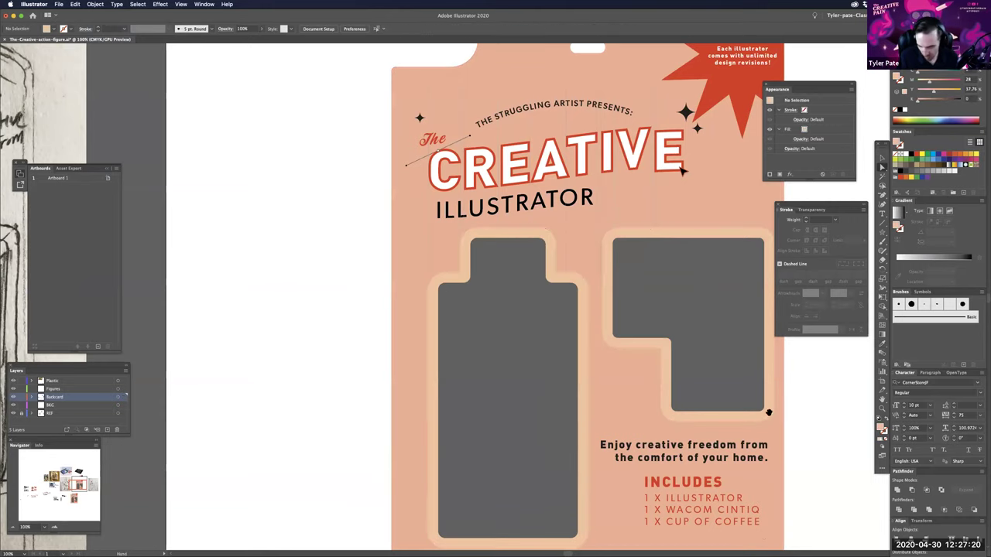
pyautogui.moveTo(697, 264); pyautogui.dragTo(679, 261)
pyautogui.hscroll(3, 678, 263)
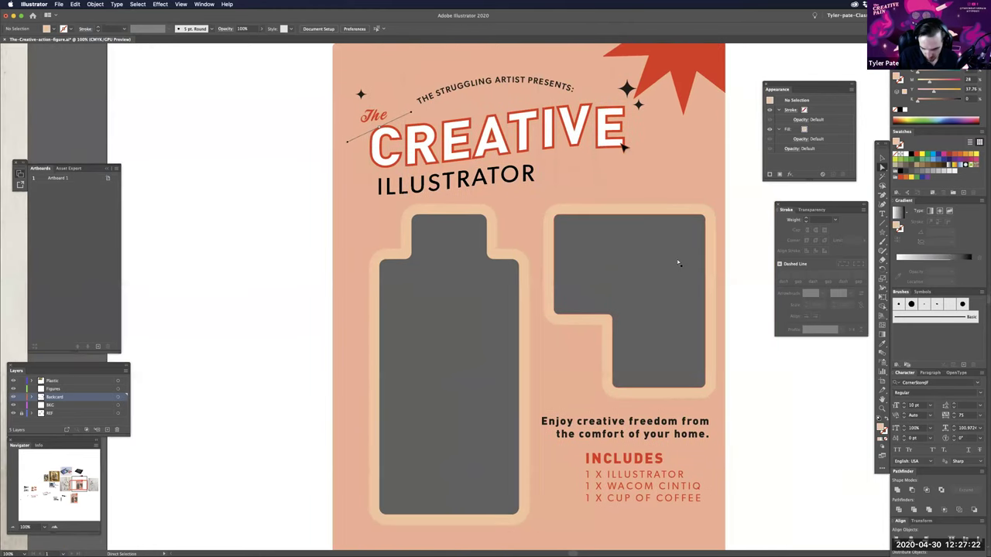
# - Fill both inner compartment shapes with the red sampled from the card's starburst
pyautogui.click(678, 264)
pyautogui.keyDown('shift'); pyautogui.click(499, 323); pyautogui.keyUp('shift')
pyautogui.press('i')
pyautogui.click(696, 76)
pyautogui.press('v')
pyautogui.click(757, 405)
pyautogui.press('super+minus')
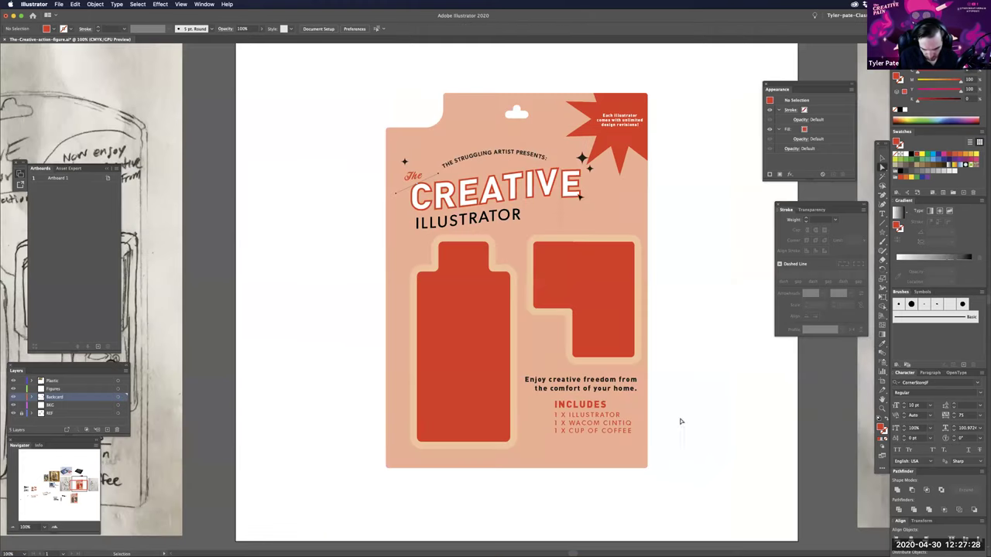
pyautogui.press('super+minus')
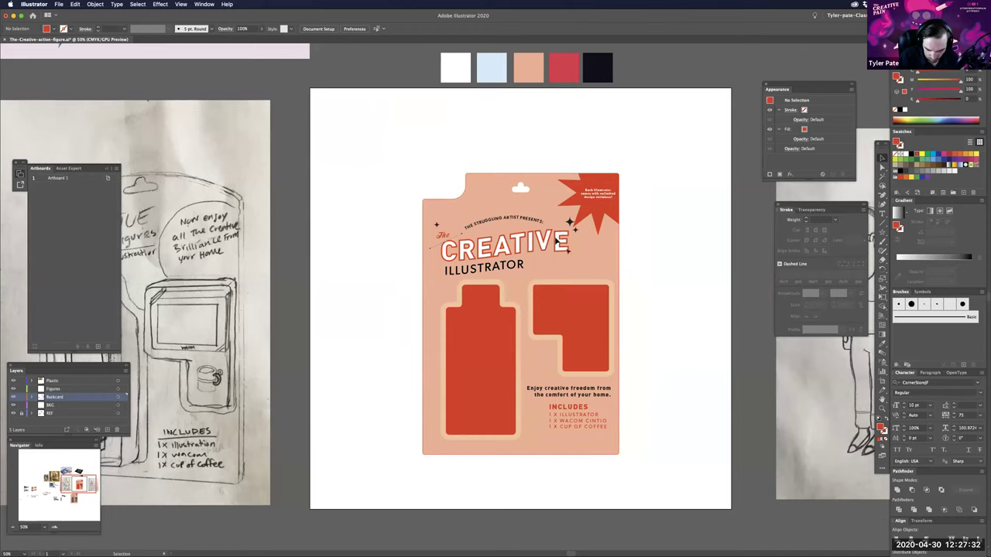
pyautogui.press('super+z')
pyautogui.press('a')
pyautogui.press('super+equal')
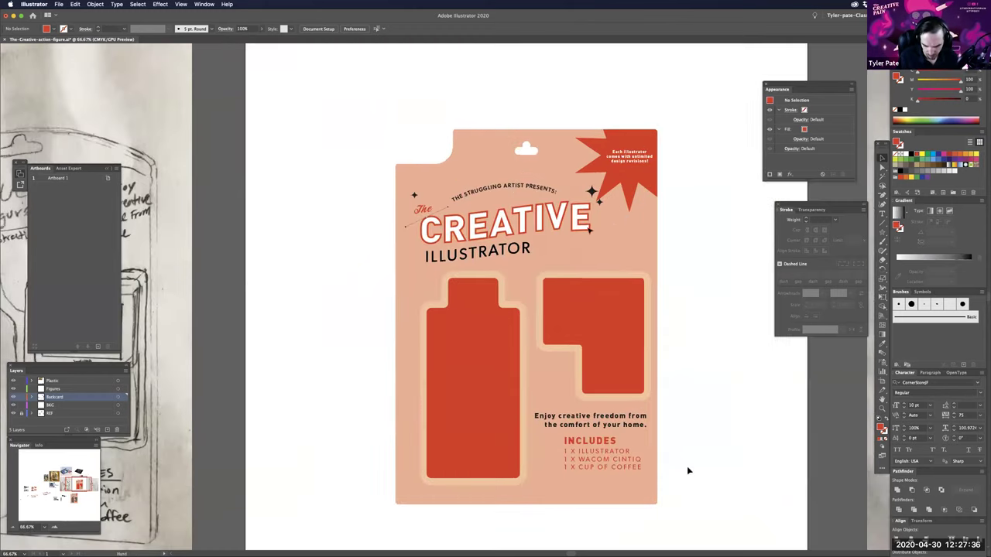
pyautogui.moveTo(657, 174); pyautogui.dragTo(648, 175)
pyautogui.press('super+minus')
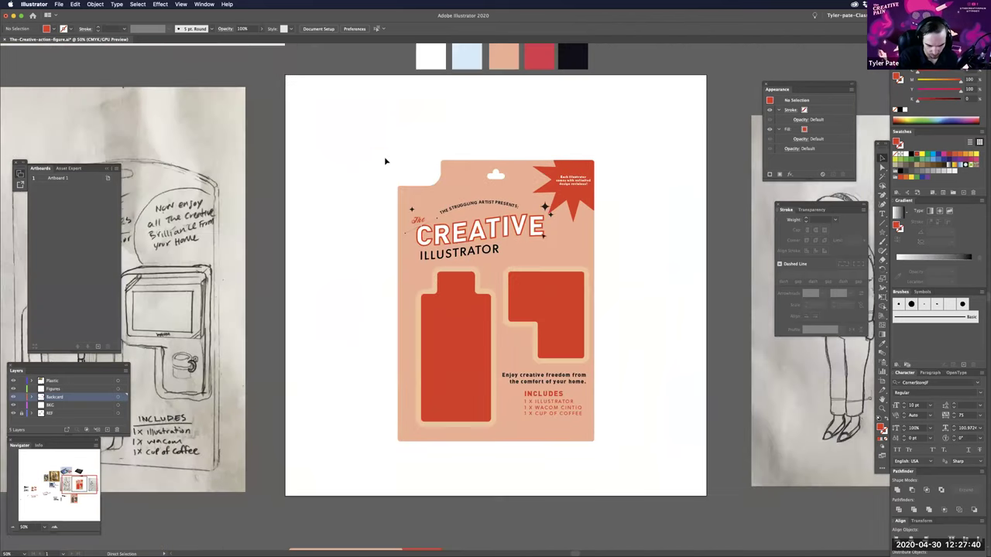
pyautogui.hscroll(2, 602, 458)
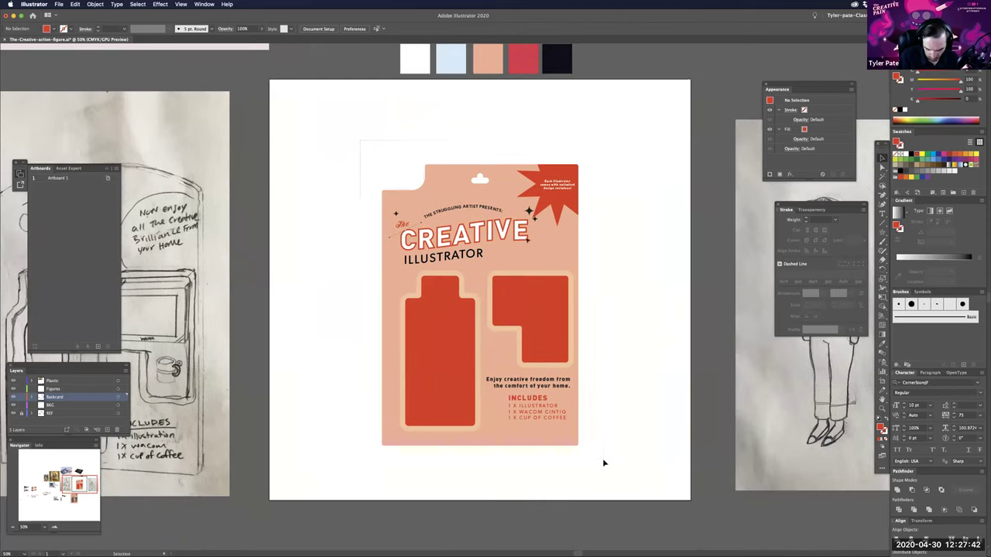
# - Remove the older duplicate of the card below the artboard, keeping the recoloured card on the artboard
pyautogui.press('super+a')
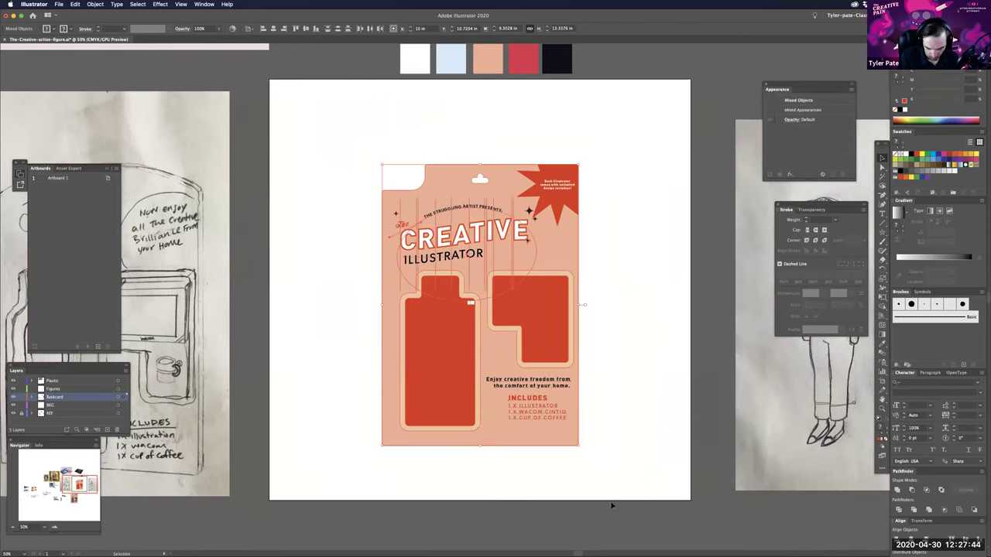
pyautogui.click(663, 284)
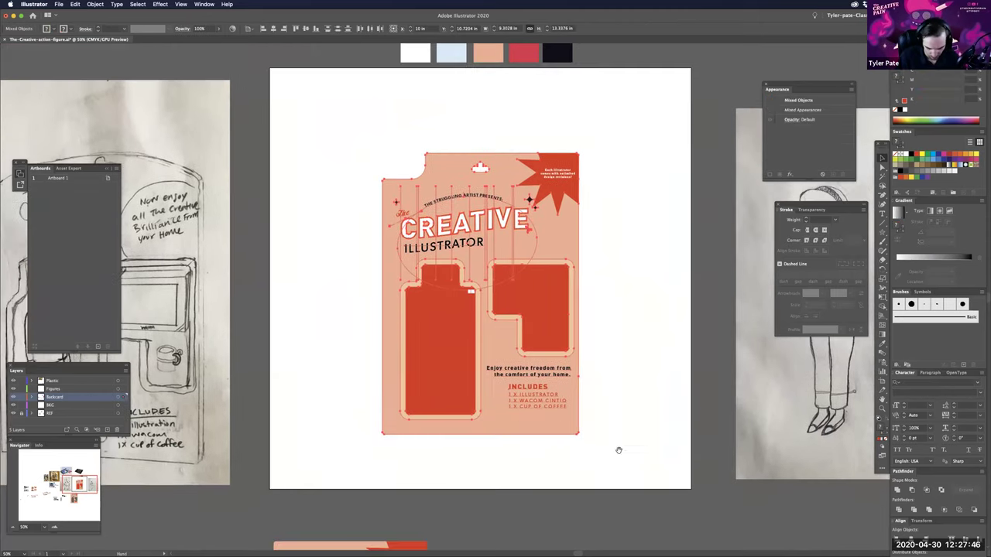
pyautogui.scroll(-6, 641, 361)
pyautogui.press('super+minus')
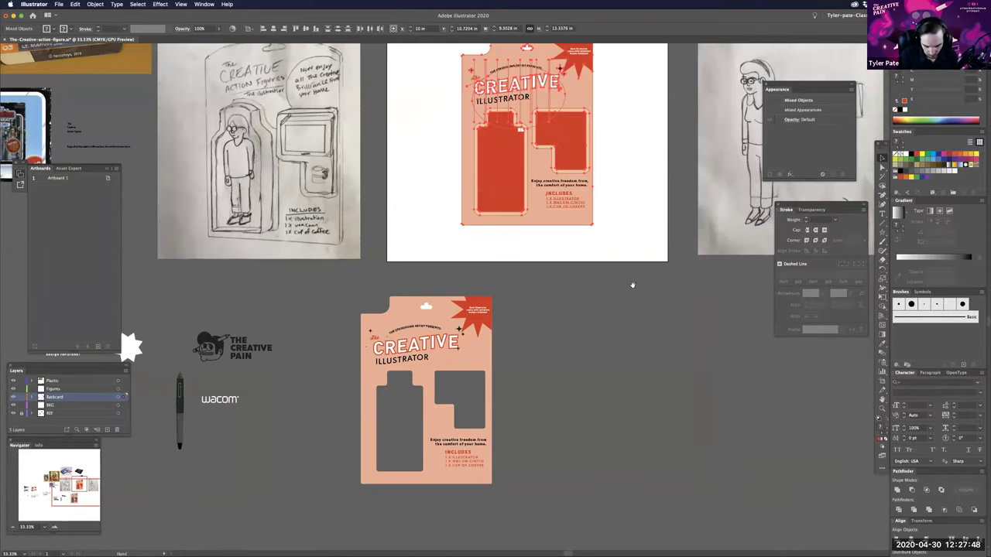
pyautogui.scroll(-1, 558, 271)
pyautogui.moveTo(584, 339); pyautogui.dragTo(601, 313)
pyautogui.press('super+z')
pyautogui.moveTo(679, 148); pyautogui.dragTo(632, 316)
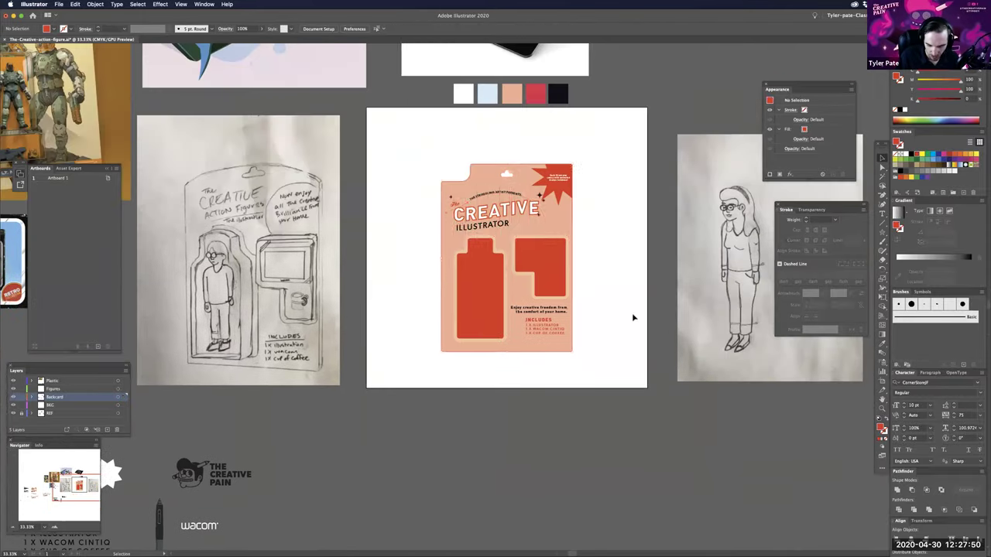
# - Place a duplicate of the complete backcard artwork on the canvas below the artboard
pyautogui.press('super+z')
pyautogui.scroll(-2, 536, 448)
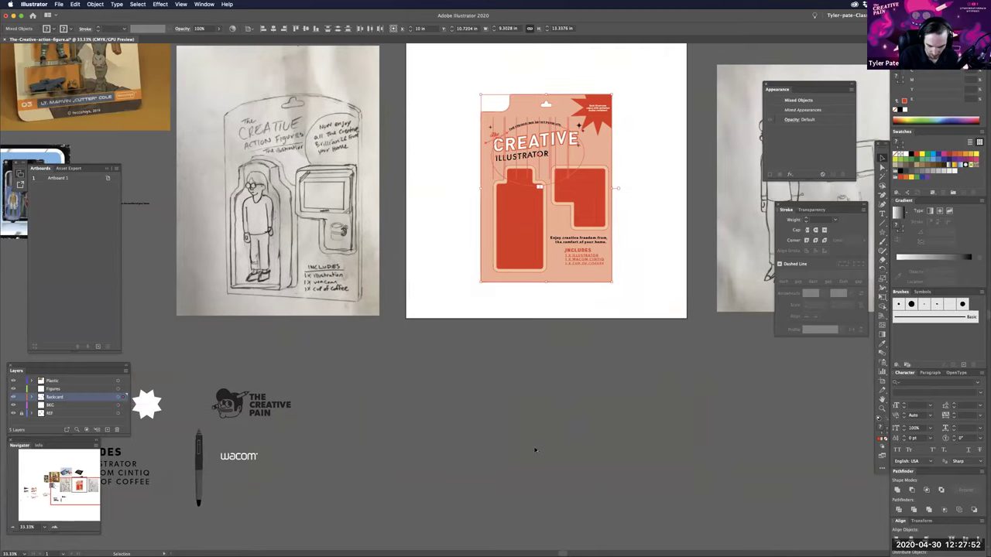
pyautogui.moveTo(597, 143); pyautogui.dragTo(534, 450)
pyautogui.click(609, 360)
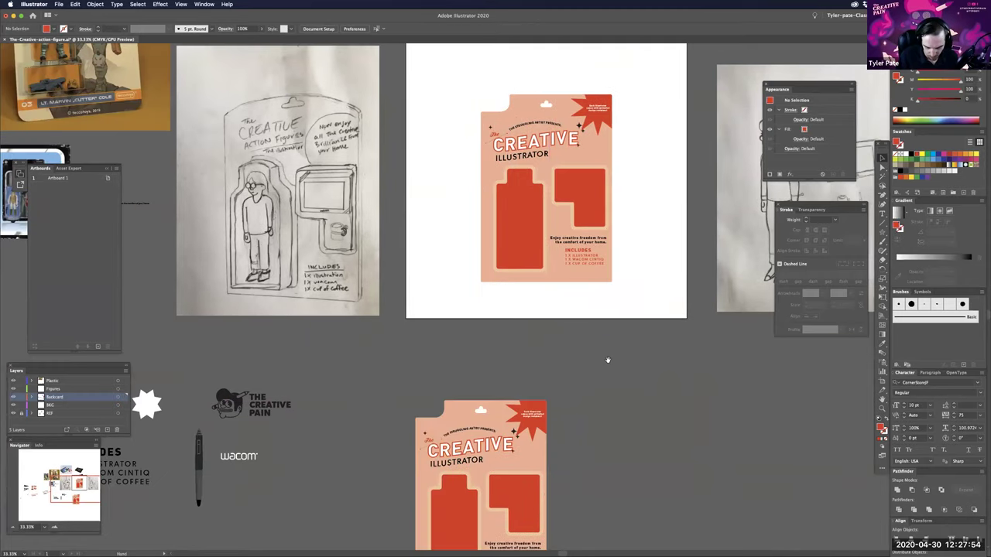
# - Compare the backcard layout on the artboard with the pencil sketch of the packaging
pyautogui.scroll(2, 593, 468)
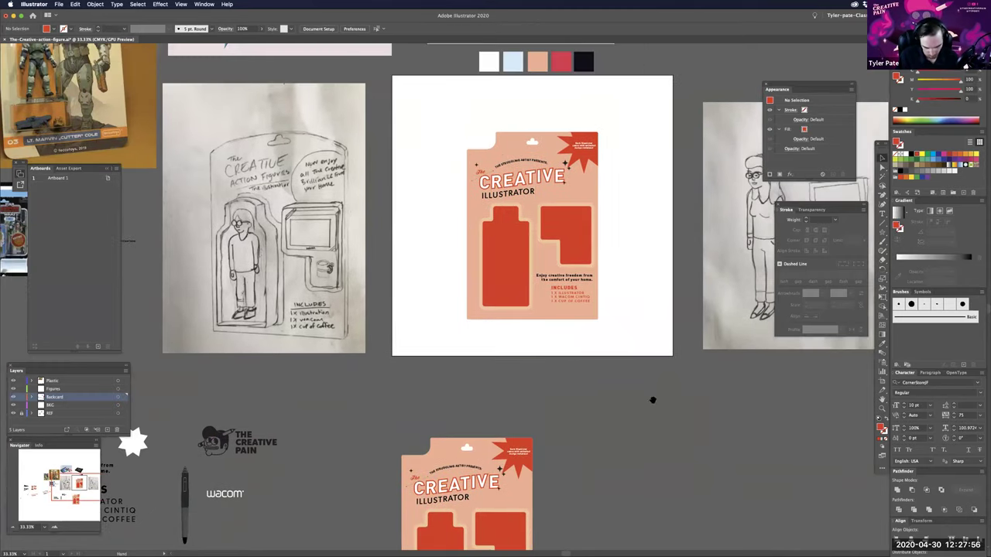
pyautogui.scroll(2, 653, 400)
pyautogui.moveTo(648, 351); pyautogui.dragTo(625, 329)
pyautogui.press('super+plus')
pyautogui.press('super+plus')
pyautogui.press('super+minus')
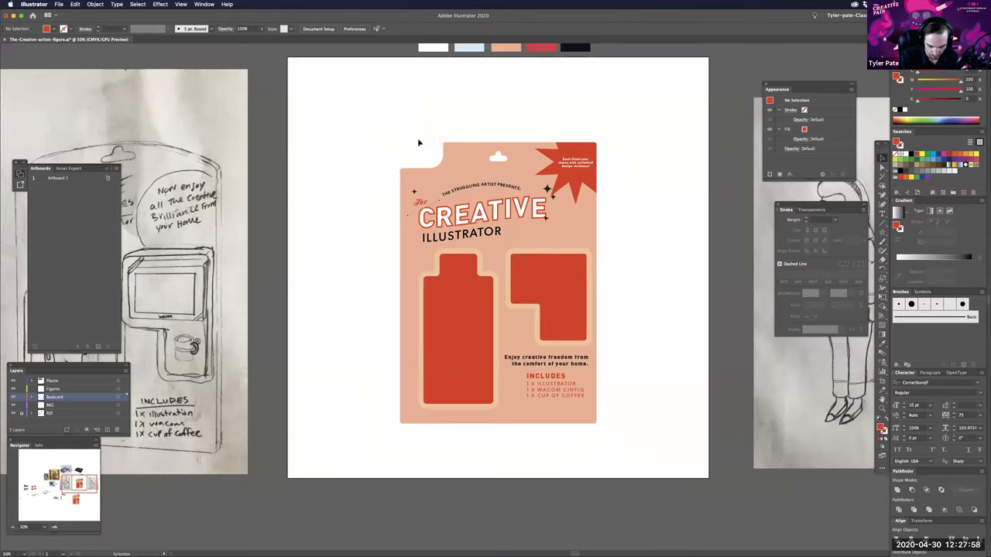
pyautogui.moveTo(433, 153); pyautogui.dragTo(442, 182)
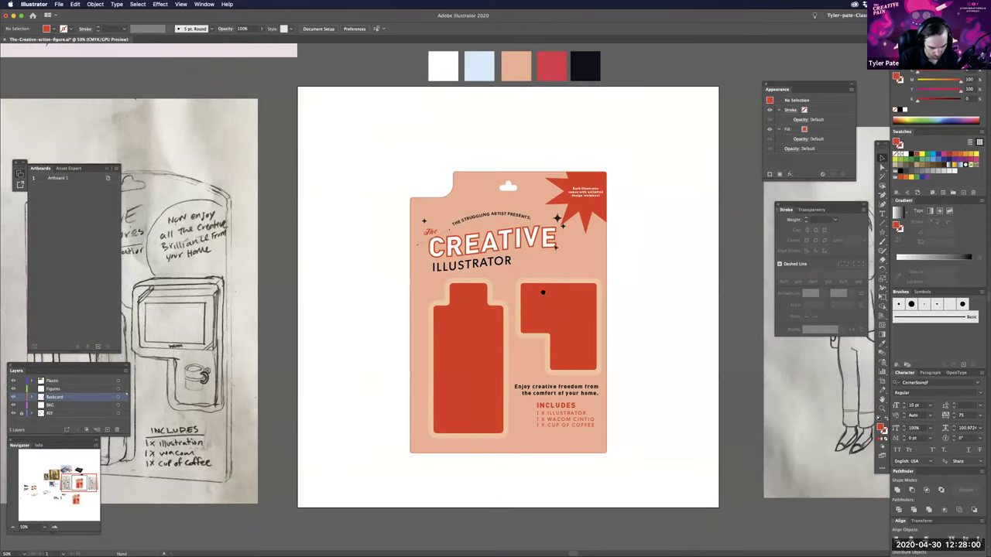
pyautogui.moveTo(547, 277); pyautogui.dragTo(553, 274)
pyautogui.moveTo(634, 225); pyautogui.dragTo(732, 191)
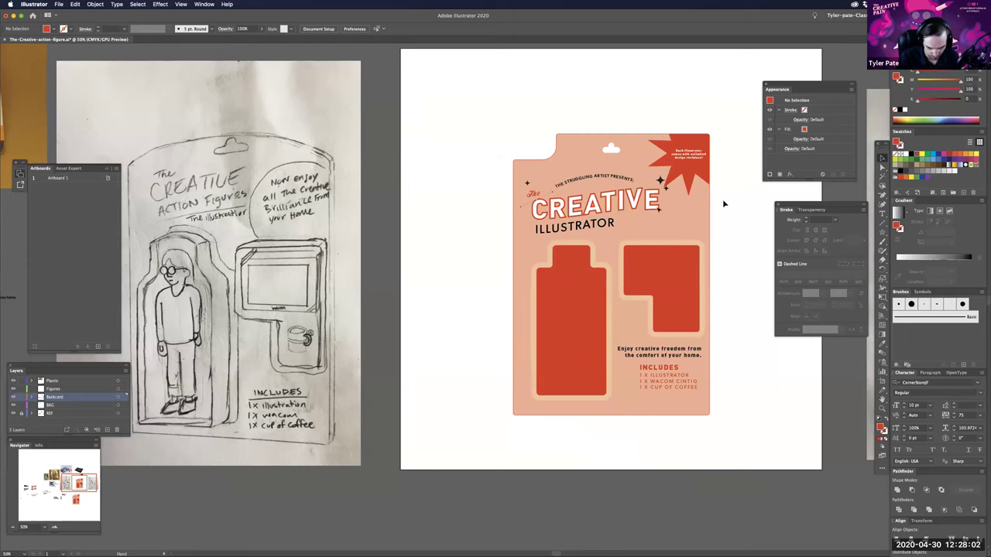
pyautogui.hscroll(1, 720, 213)
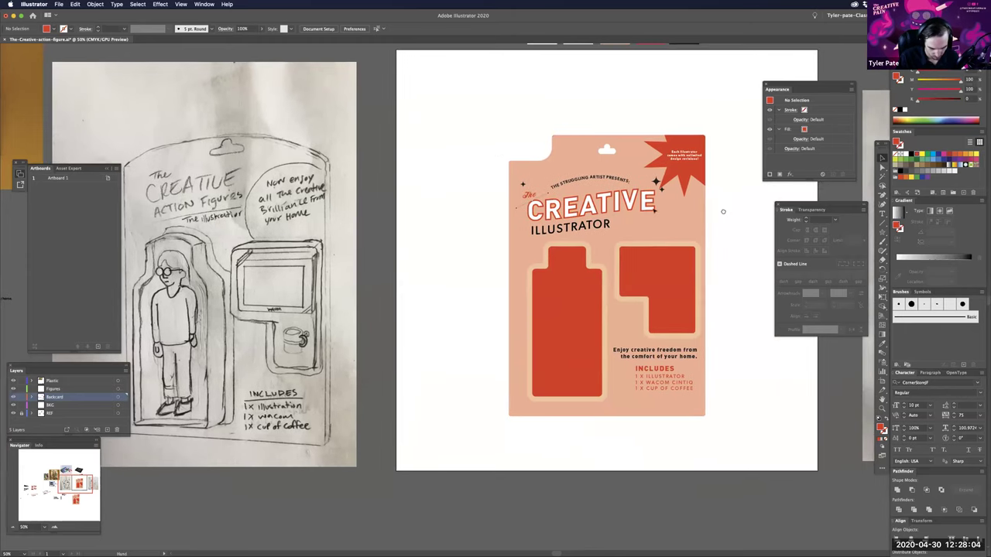
pyautogui.moveTo(721, 212); pyautogui.dragTo(719, 212)
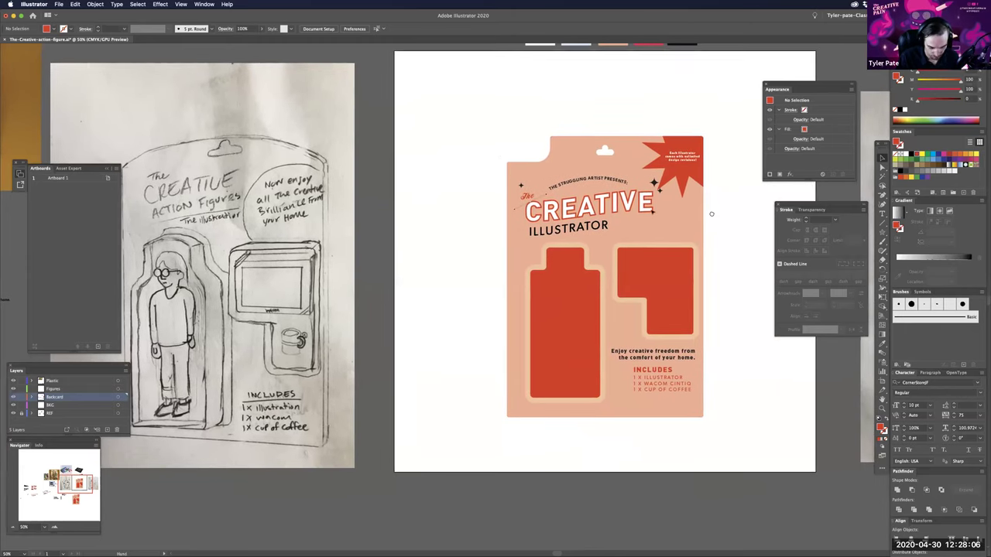
pyautogui.hscroll(3, 707, 213)
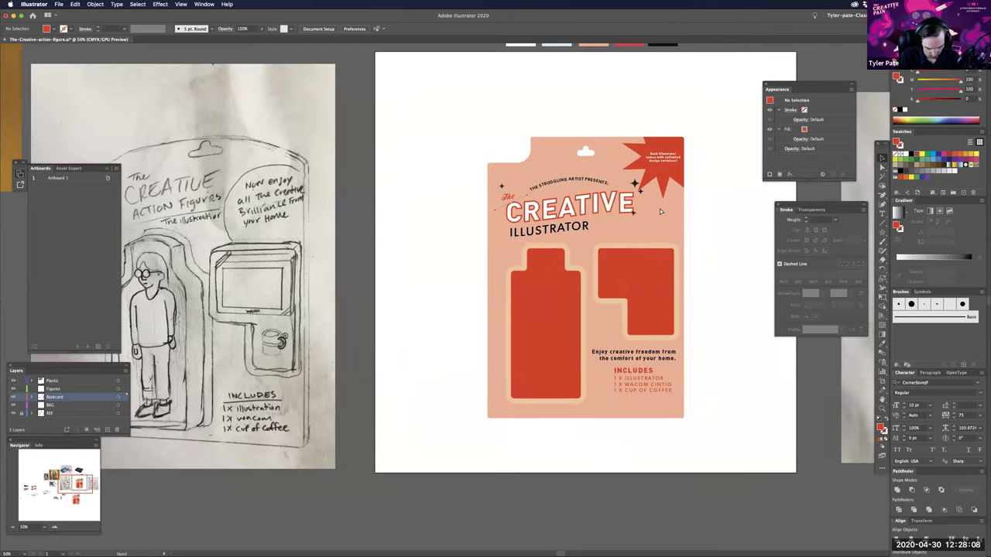
# - Draw a rectangle about 3.1 by 1.88 in in the upper part of the L-shaped window and fill it with C 12, M 13, Y 30, K 77
pyautogui.press('super+equal')
pyautogui.press('super+equal')
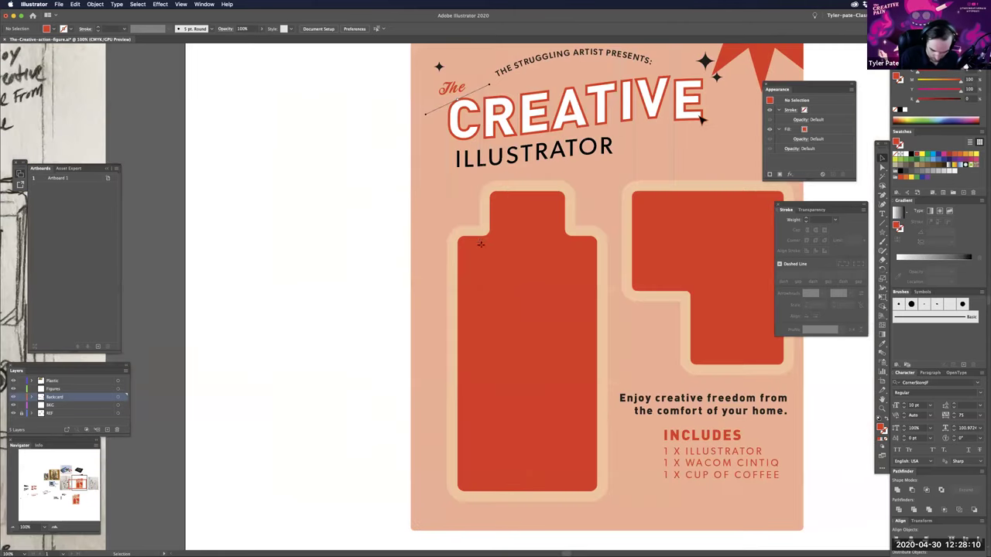
pyautogui.hscroll(5, 480, 245)
pyautogui.scroll(2, 541, 301)
pyautogui.press('m')
pyautogui.moveTo(496, 251); pyautogui.dragTo(611, 319)
pyautogui.click(912, 156)
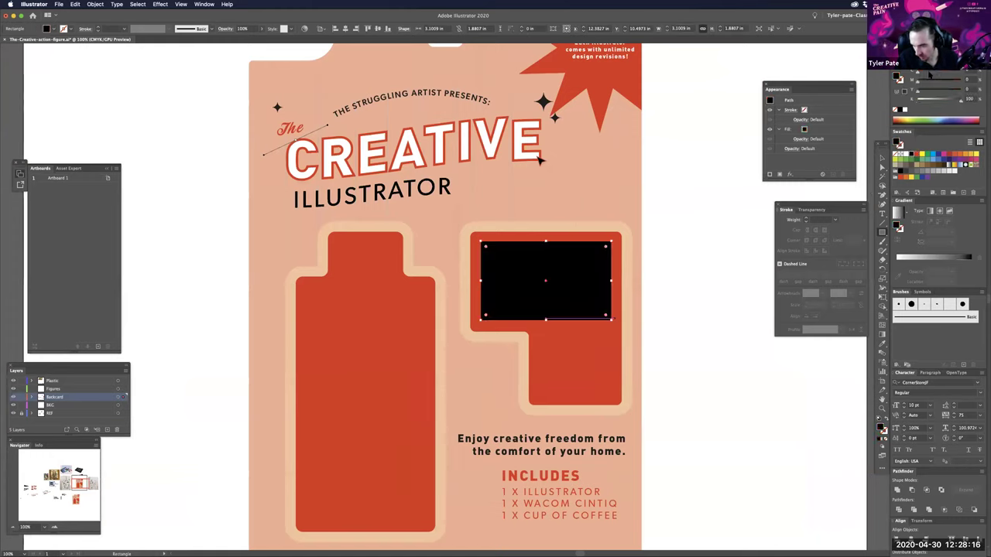
pyautogui.moveTo(951, 102); pyautogui.dragTo(925, 79)
# - Recolour the ILLUSTRATOR text and the arched THE STRUGGLING ARTIST PRESENTS line with the dark olive-grey sampled from the rectangle
pyautogui.press('a')
pyautogui.click(418, 192)
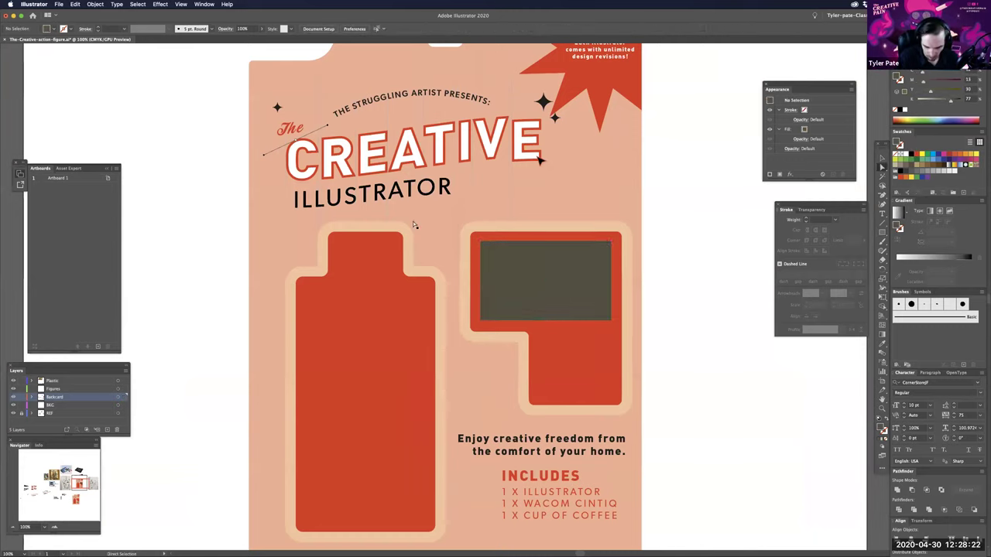
pyautogui.press('i')
pyautogui.click(575, 276)
pyautogui.press('a')
pyautogui.click(678, 246)
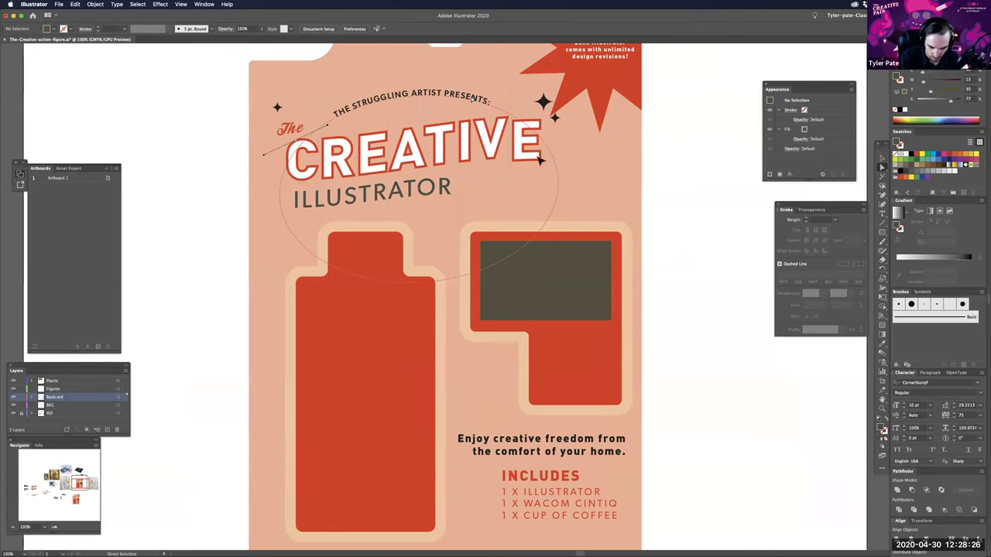
pyautogui.click(465, 98)
pyautogui.click(645, 164)
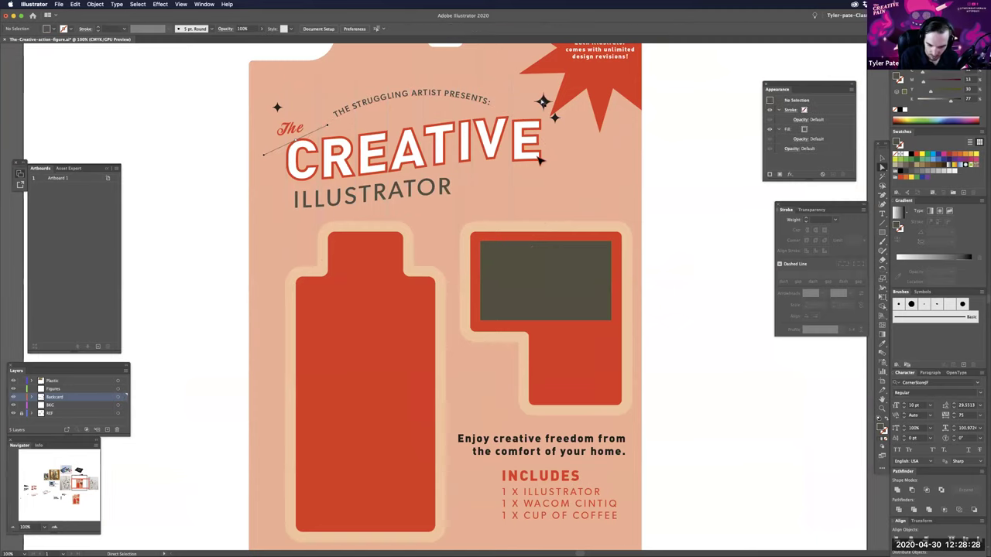
# - Recolour the sparkle stars on both sides of the CREATIVE title with the rectangle's dark olive-grey
pyautogui.click(543, 102)
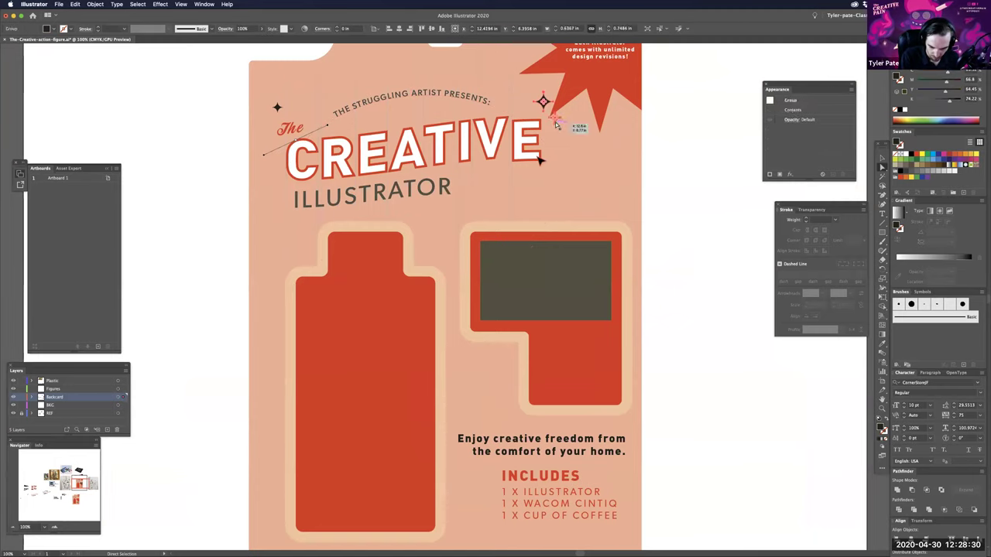
pyautogui.press('i')
pyautogui.click(670, 235)
pyautogui.hotkey('ctrl', 'z')
pyautogui.press('a')
pyautogui.click(277, 109)
pyautogui.press('i')
pyautogui.click(588, 277)
pyautogui.press('a')
pyautogui.click(682, 289)
# - Recolour the "Enjoy creative freedom from the comfort of your home." text with the rectangle's dark olive-grey
pyautogui.press('space')
pyautogui.moveTo(602, 330); pyautogui.dragTo(565, 234)
pyautogui.click(593, 313)
pyautogui.press('space')
pyautogui.press('i')
pyautogui.scroll(4, 565, 234)
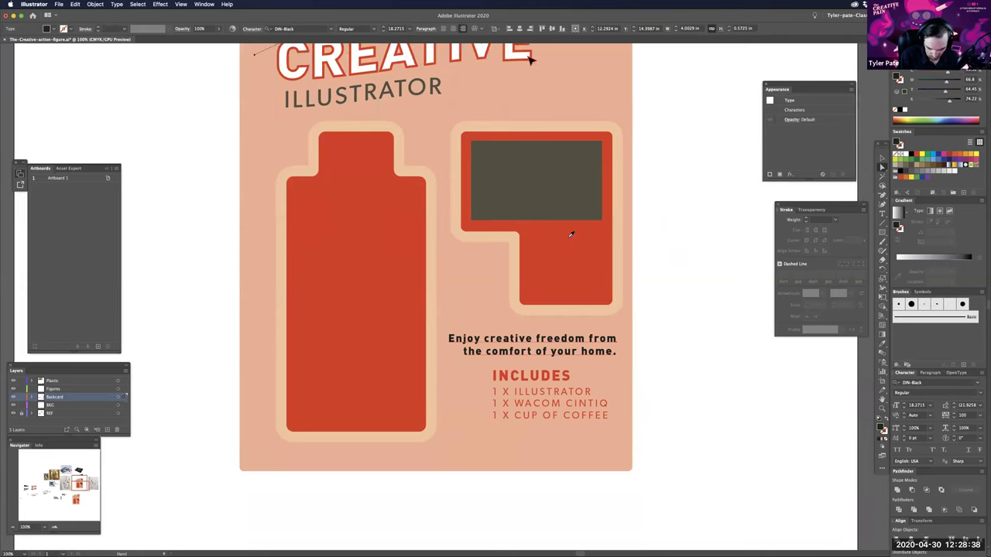
pyautogui.click(664, 346)
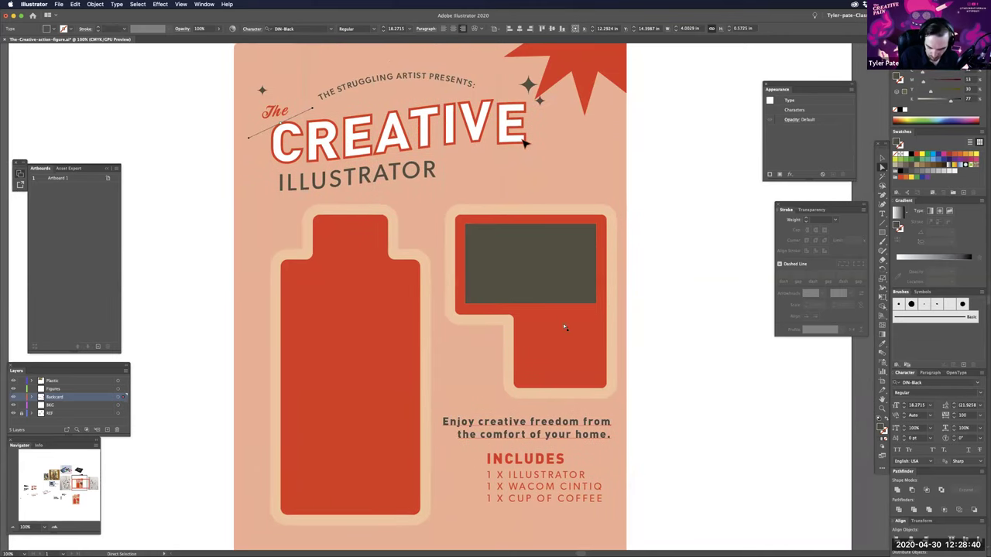
# - Apply Outline Stroke to the small arrow beside the final E of CREATIVE and match its colour to the nearby sparkle star
pyautogui.moveTo(533, 240); pyautogui.dragTo(522, 315)
pyautogui.moveTo(524, 219); pyautogui.dragTo(723, 283)
pyautogui.press('super+space')
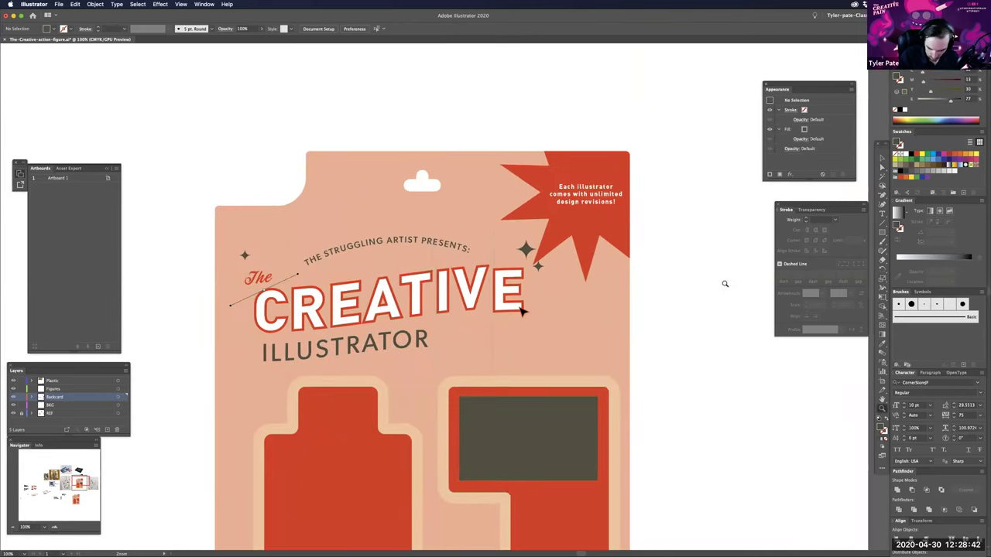
pyautogui.click(549, 291)
pyautogui.scroll(4, 625, 366)
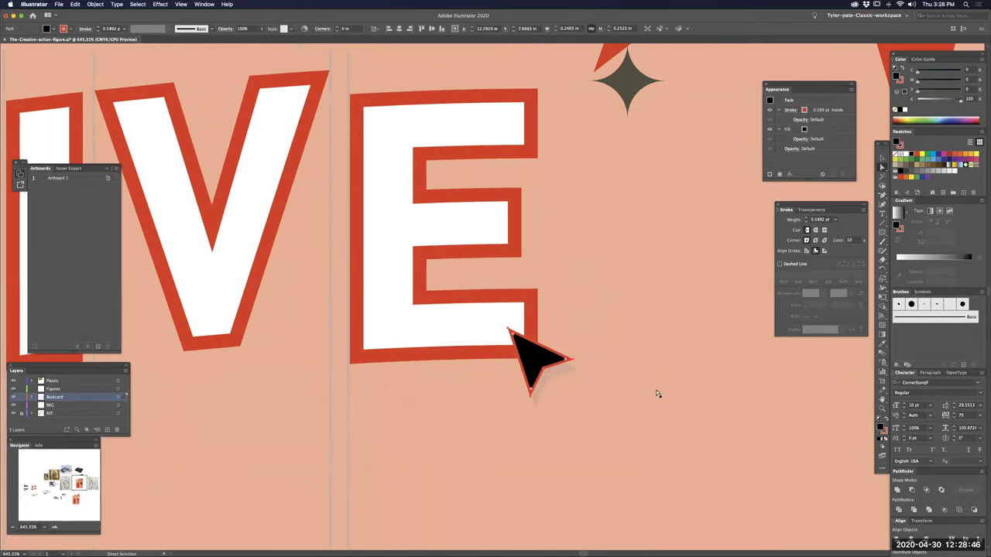
pyautogui.click(95, 3)
pyautogui.moveTo(150, 178)
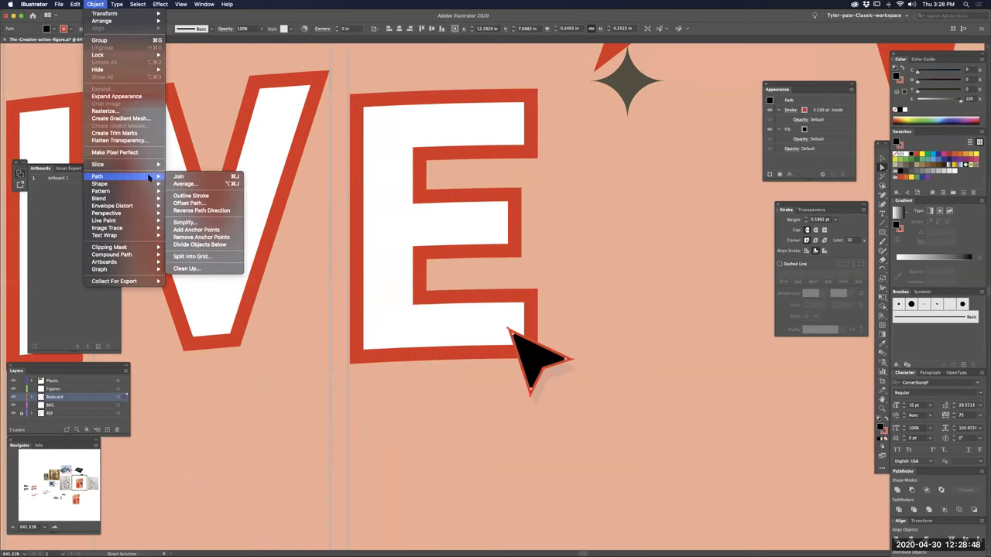
pyautogui.click(194, 197)
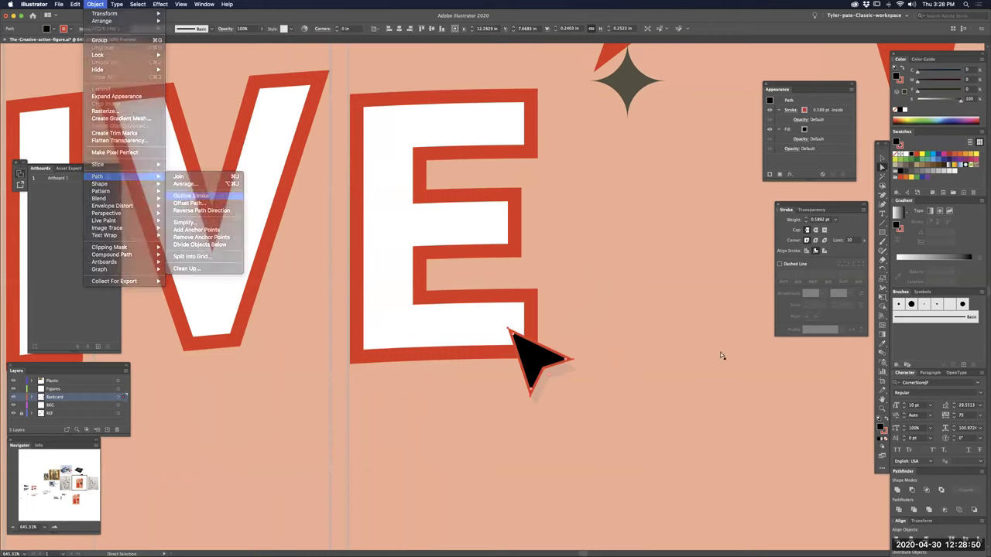
pyautogui.press('i')
pyautogui.click(633, 78)
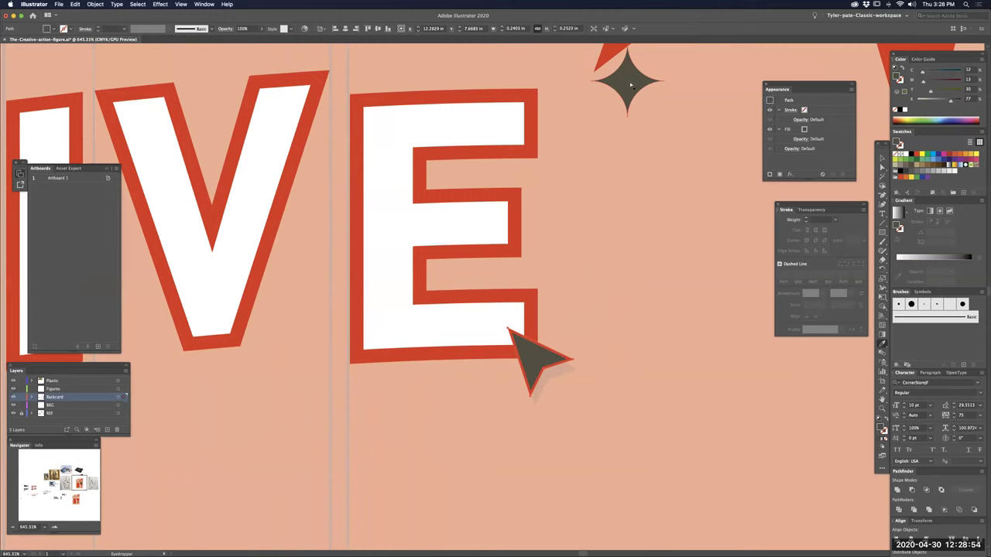
# - Review the recoloured backcard as a whole and up close, checking the text, stars and window shapes
pyautogui.press('a')
pyautogui.press('super+minus')
pyautogui.press('super+minus')
pyautogui.press('super+minus')
pyautogui.press('super+minus')
pyautogui.press('super+minus')
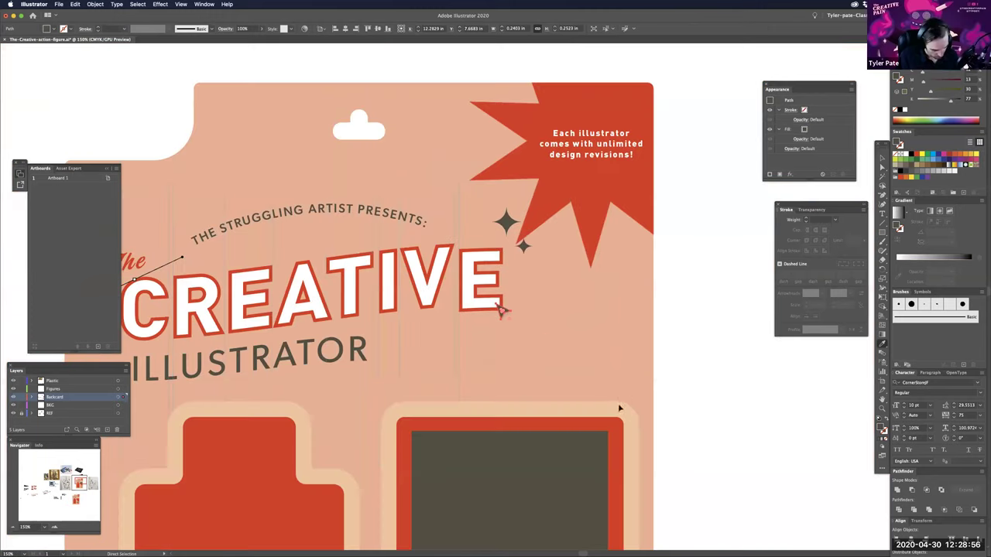
pyautogui.press('super+minus')
pyautogui.press('super+minus')
pyautogui.click(654, 399)
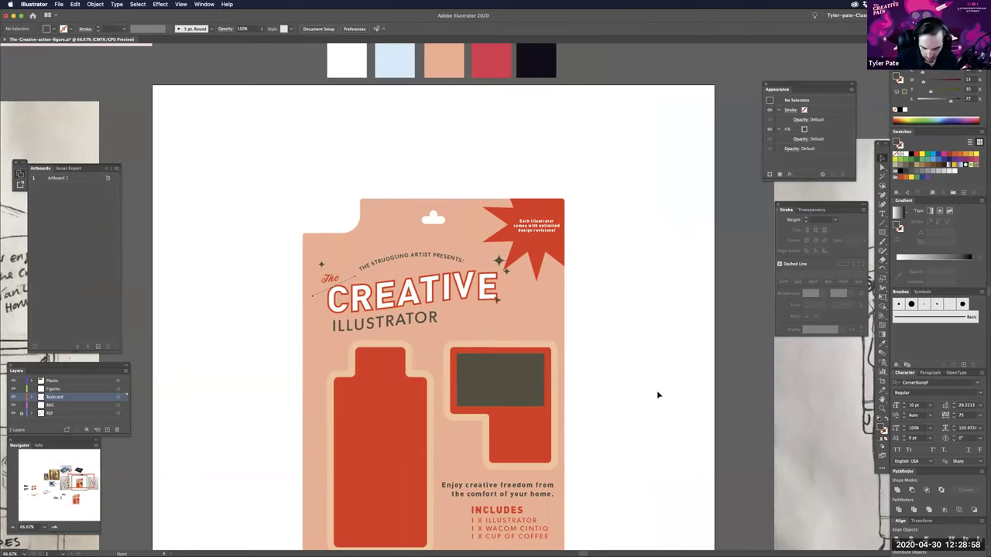
pyautogui.moveTo(599, 471); pyautogui.dragTo(663, 393)
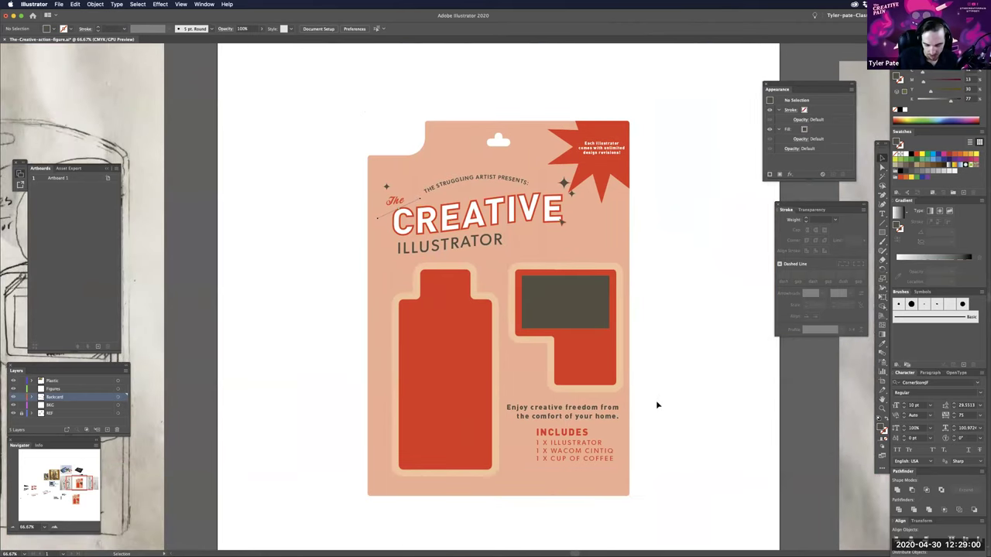
pyautogui.press('space')
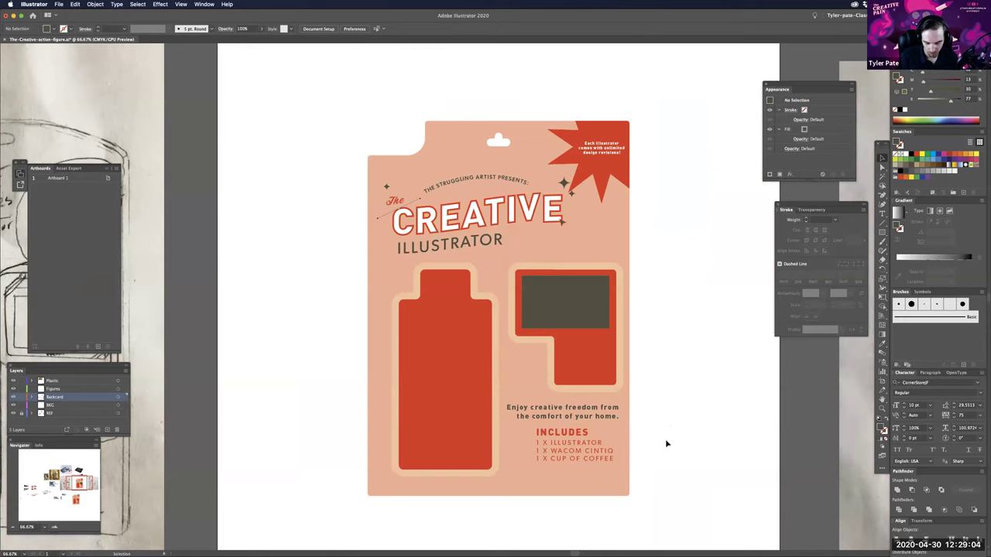
pyautogui.press('super+1')
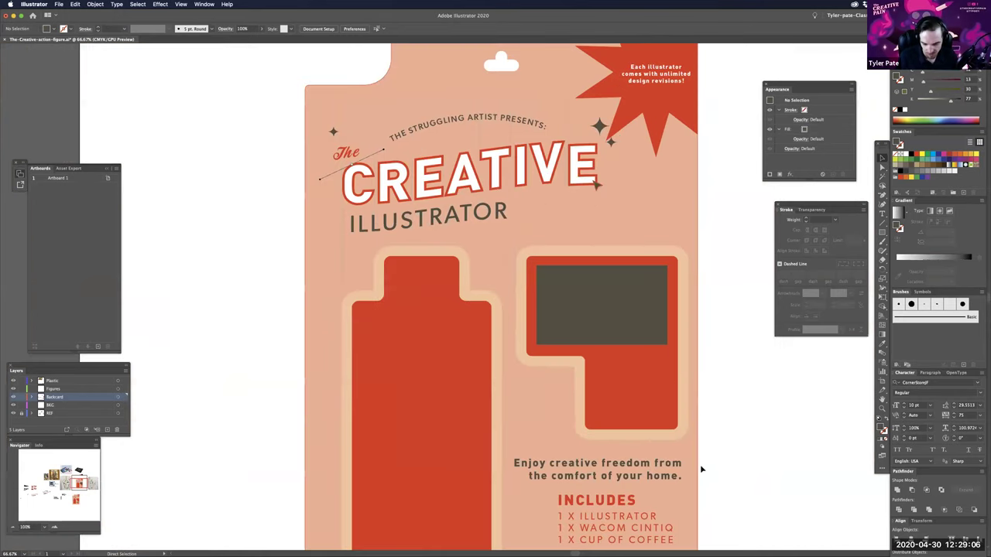
pyautogui.moveTo(699, 470); pyautogui.dragTo(668, 410)
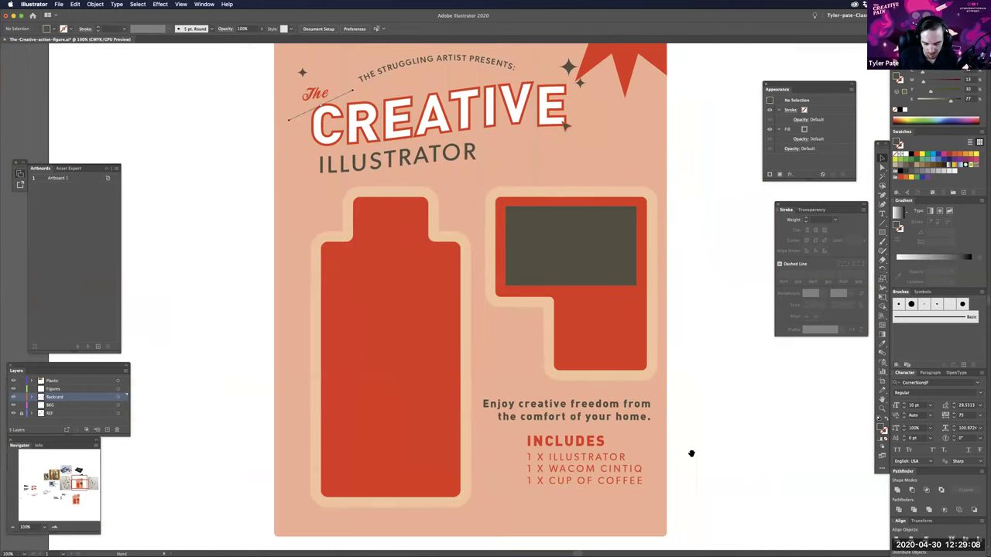
pyautogui.moveTo(691, 453); pyautogui.dragTo(689, 433)
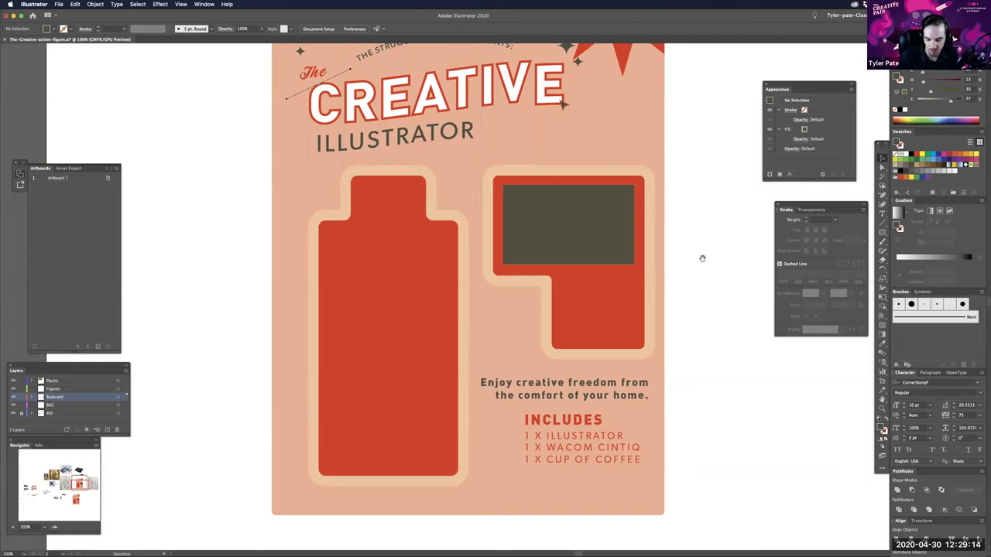
pyautogui.press('space')
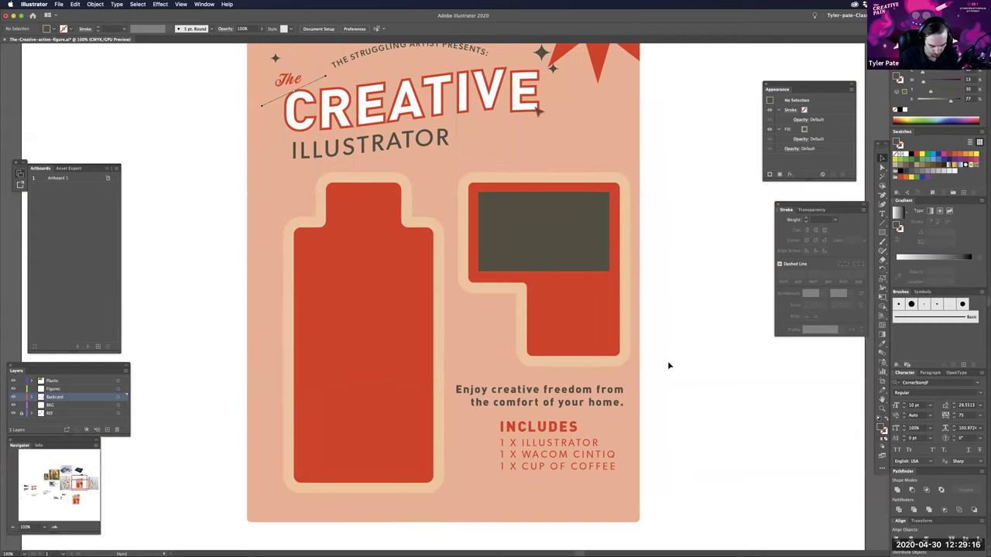
pyautogui.press('super+minus')
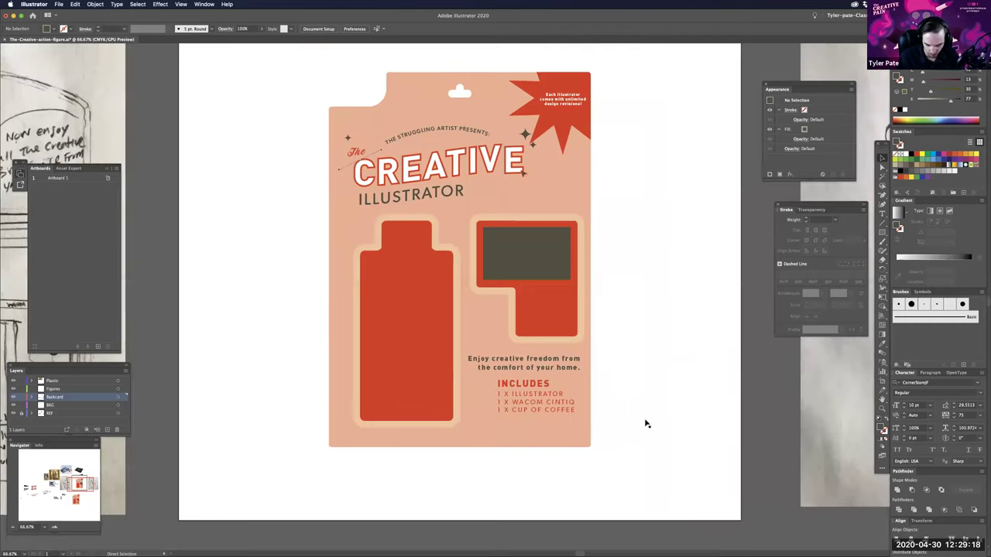
pyautogui.press('super+equal')
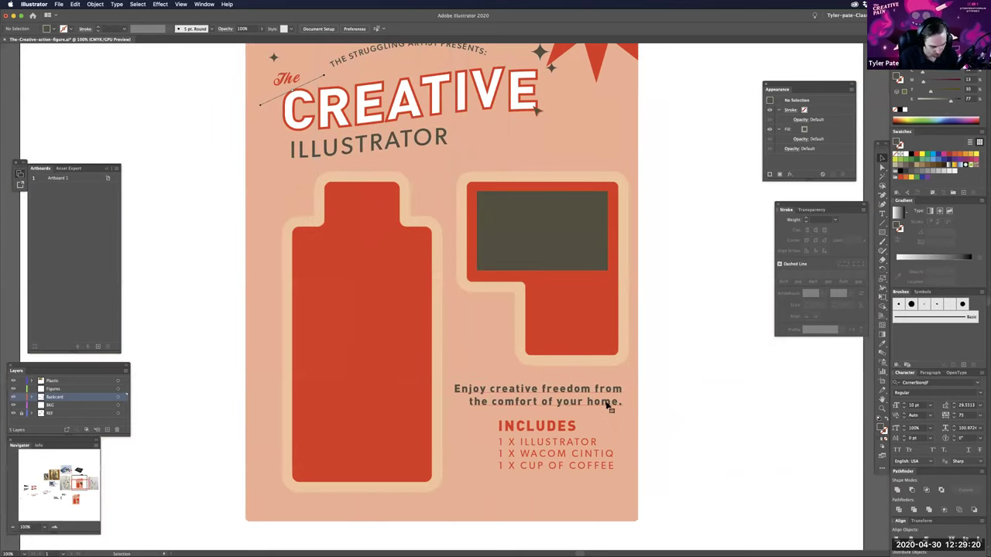
# - Set the "Enjoy creative freedom from the comfort of your home." text in all caps and reduce its font size to 14 pt
pyautogui.click(611, 407)
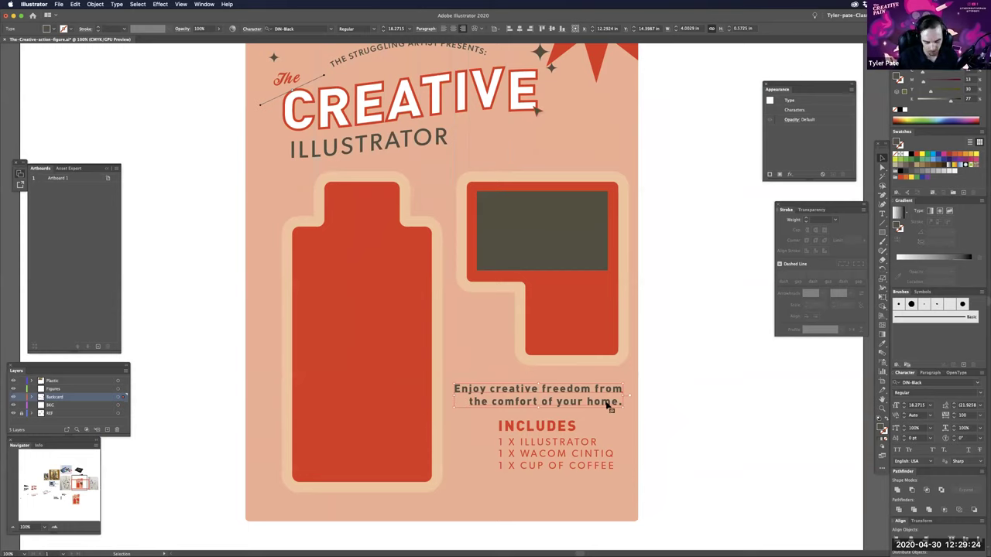
pyautogui.click(897, 450)
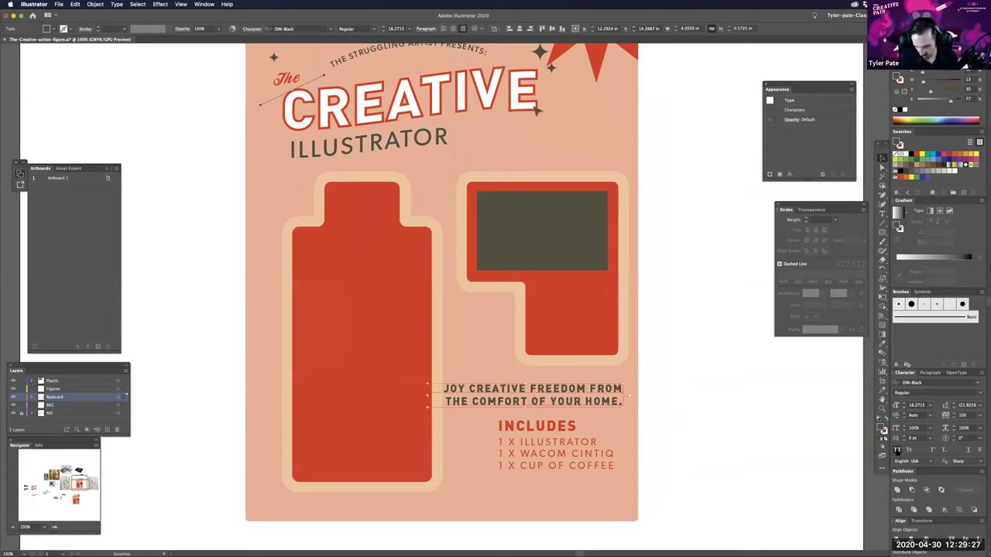
pyautogui.click(904, 407)
pyautogui.click(904, 407)
pyautogui.click(904, 407)
pyautogui.click(904, 408)
pyautogui.click(904, 407)
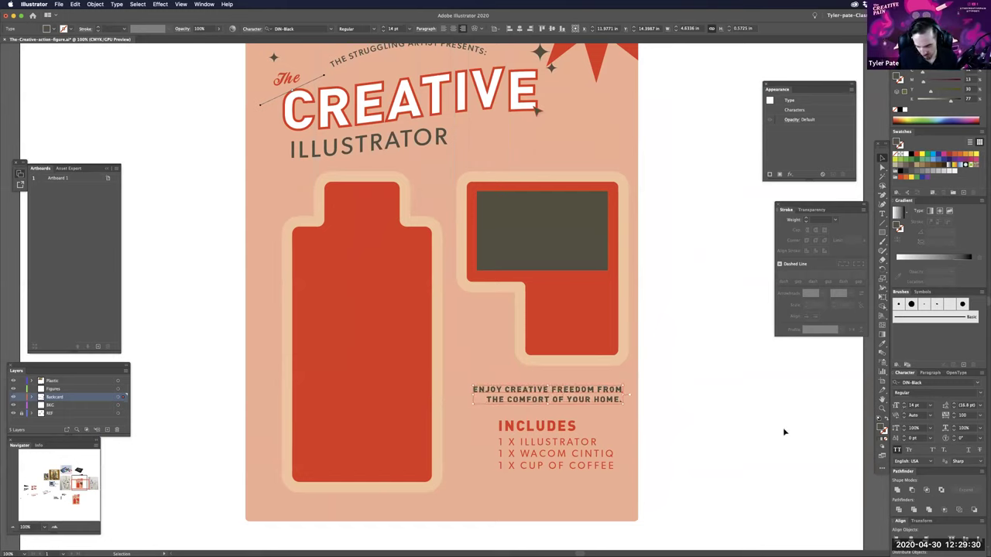
# - Resample the rectangle's dark olive-grey onto the "Enjoy creative freedom from the comfort of your home." text and deselect it
pyautogui.click(714, 418)
pyautogui.click(610, 403)
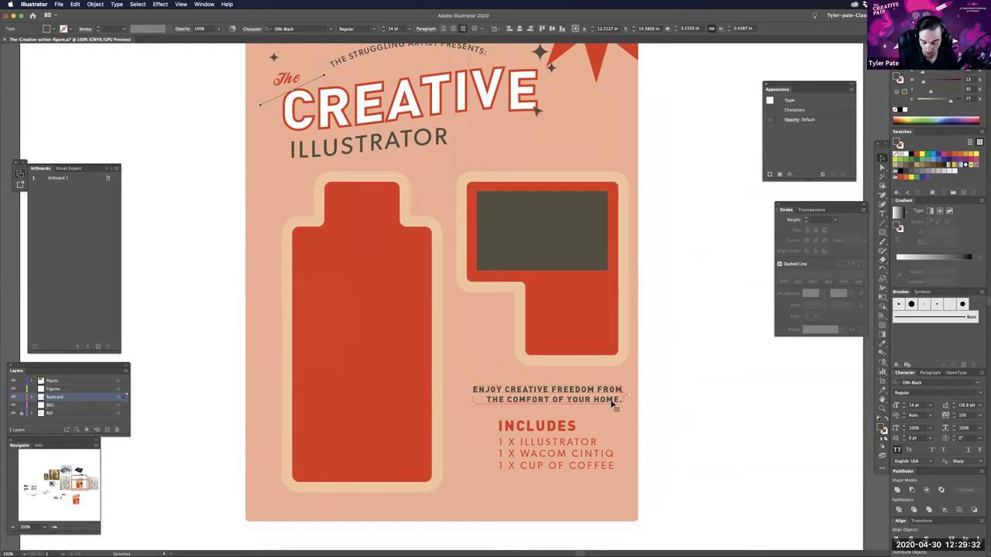
pyautogui.press('i')
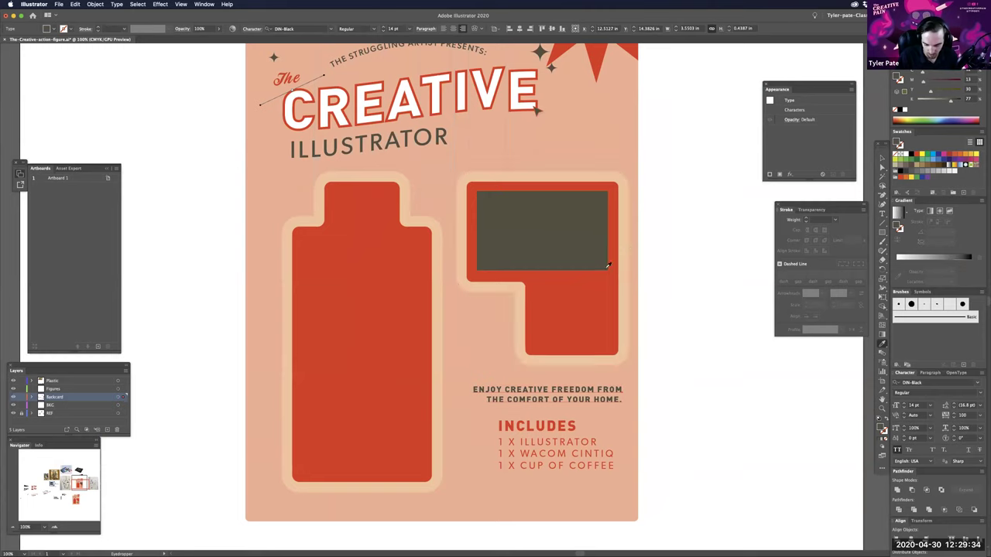
pyautogui.press('a')
pyautogui.click(664, 245)
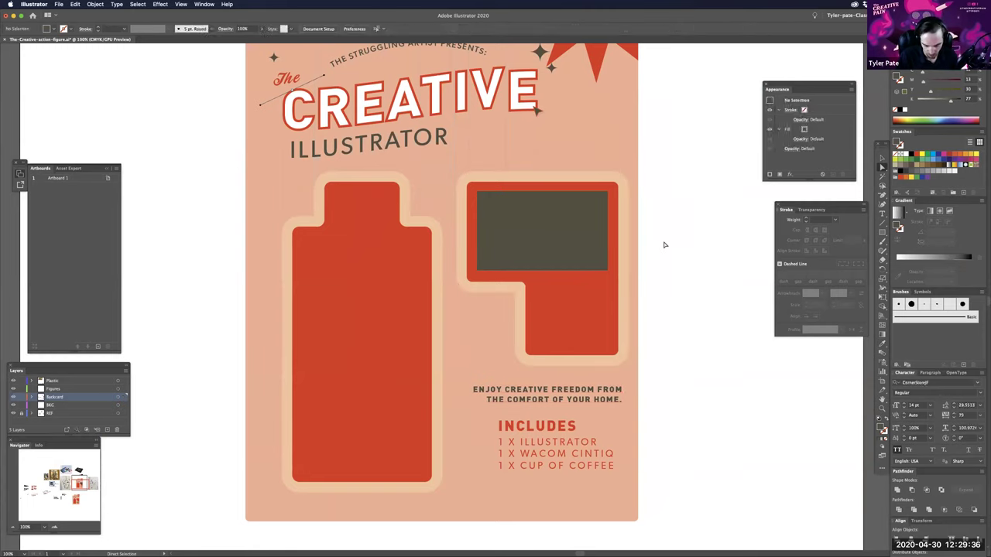
# - Set the leading of the "1 X ILLUSTRATOR" line to 28 pt to add space below the INCLUDES heading
pyautogui.tripleClick(528, 446)
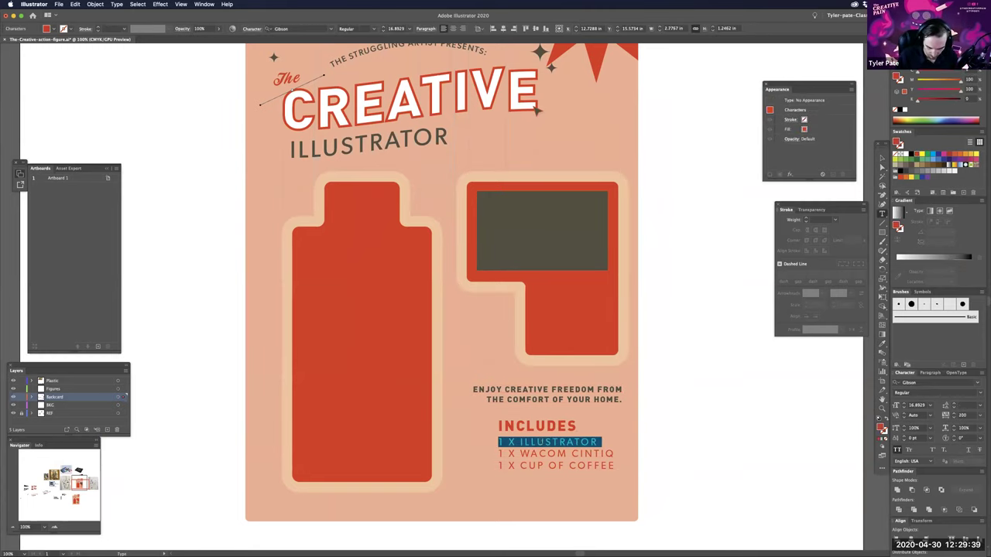
pyautogui.click(954, 407)
pyautogui.click(954, 407)
pyautogui.click(955, 404)
pyautogui.click(954, 403)
pyautogui.click(955, 404)
pyautogui.click(954, 403)
pyautogui.click(955, 403)
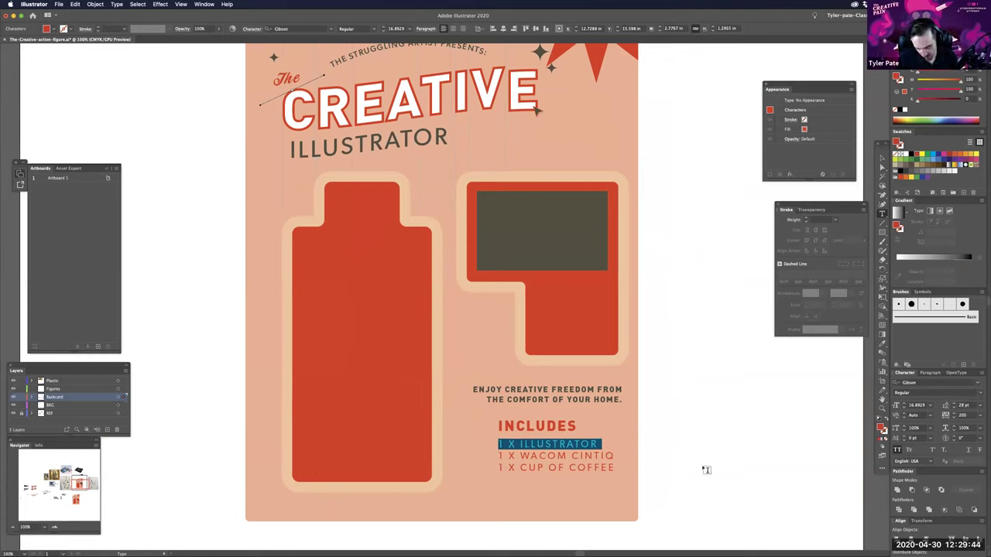
# - Draw a horizontal line about 2.92 in long beneath the INCLUDES heading and sample the rectangle's dark olive-grey for it
pyautogui.press('super+shift+a')
pyautogui.press('\\')
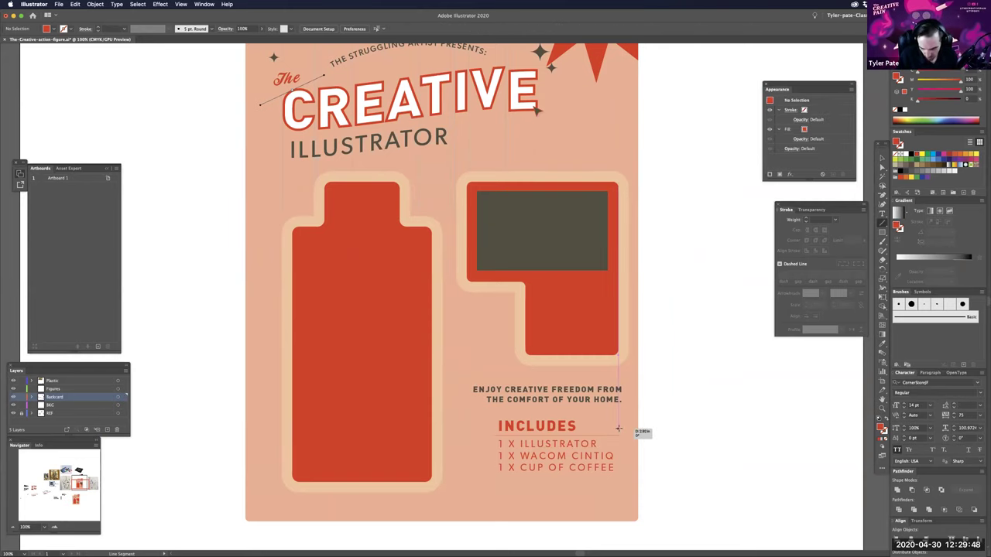
pyautogui.moveTo(618, 426); pyautogui.dragTo(619, 427)
pyautogui.press('i')
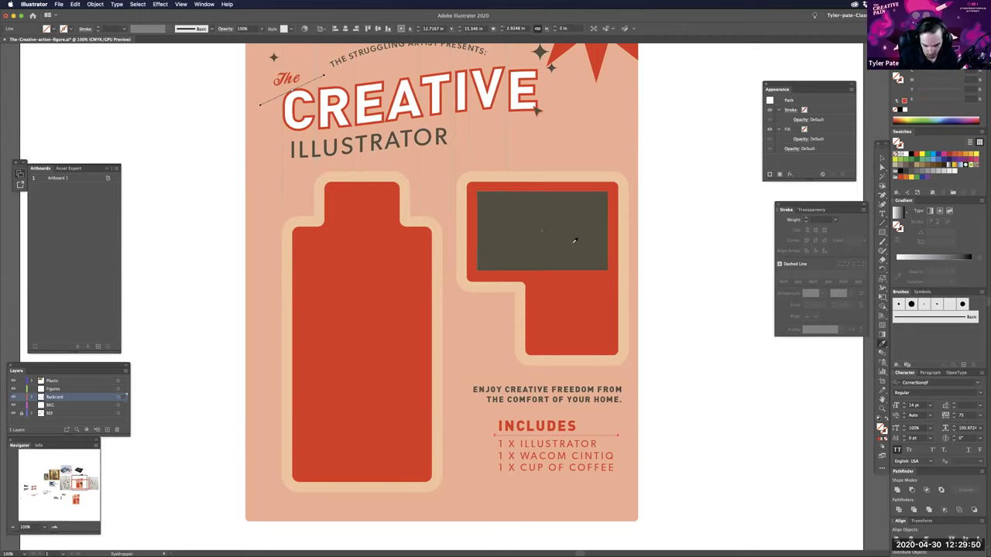
pyautogui.press('v')
pyautogui.click(663, 385)
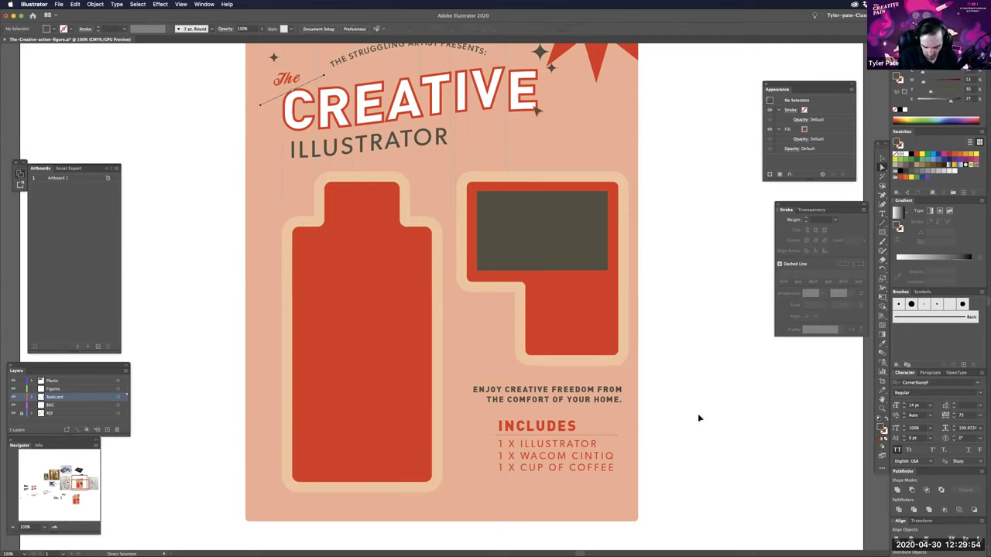
# - Select the entire backcard artwork and move it up and to the left on the artboard
pyautogui.press('super+minus')
pyautogui.moveTo(643, 397); pyautogui.dragTo(673, 433)
pyautogui.scroll(2, 674, 433)
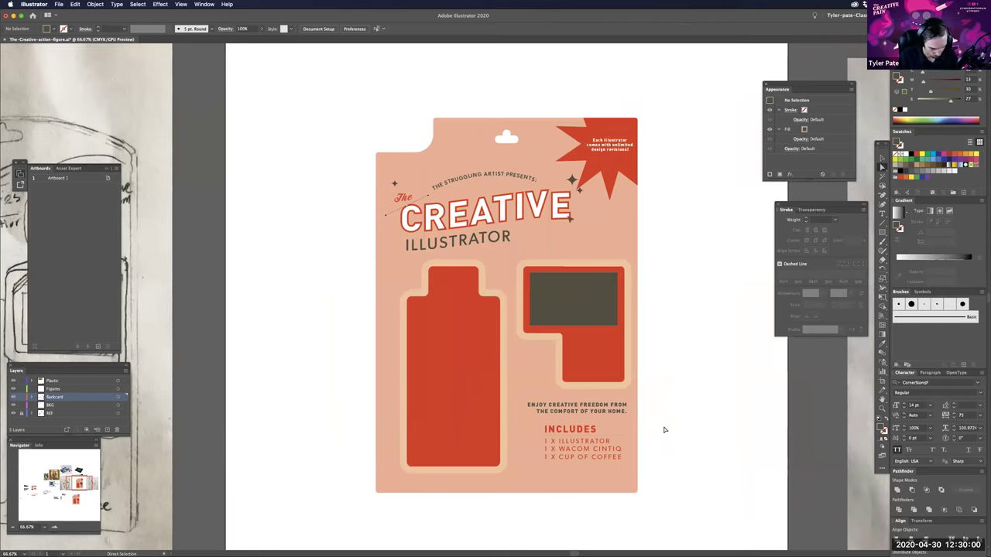
pyautogui.press('super+minus')
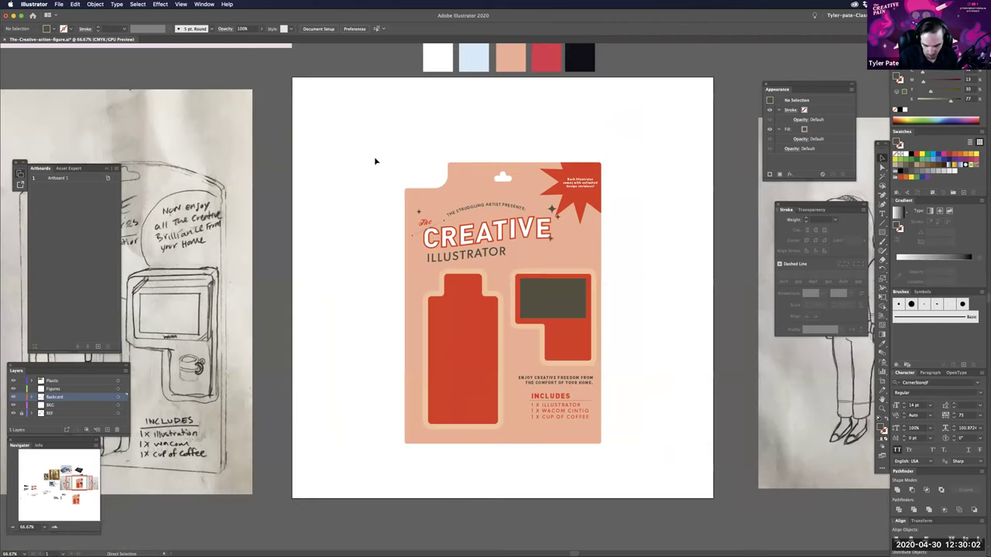
pyautogui.scroll(1, 630, 469)
pyautogui.press('super+a')
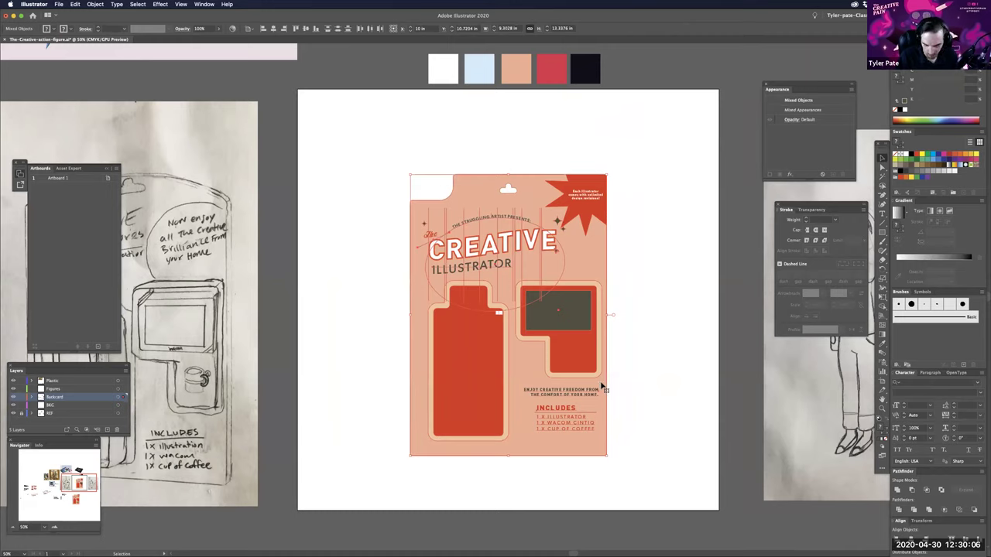
pyautogui.moveTo(573, 365); pyautogui.dragTo(545, 349)
pyautogui.press('a')
pyautogui.press('super+equal')
pyautogui.press('v')
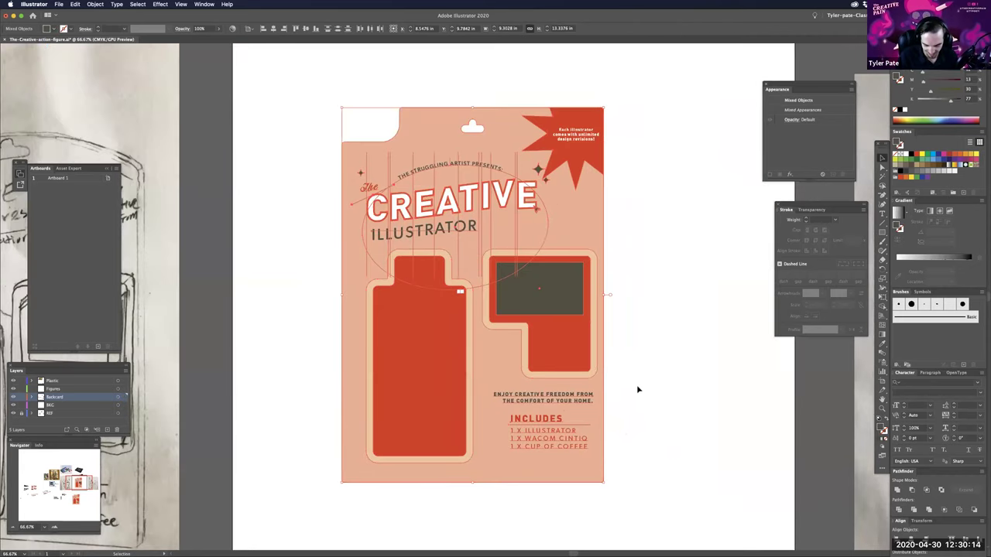
pyautogui.click(636, 385)
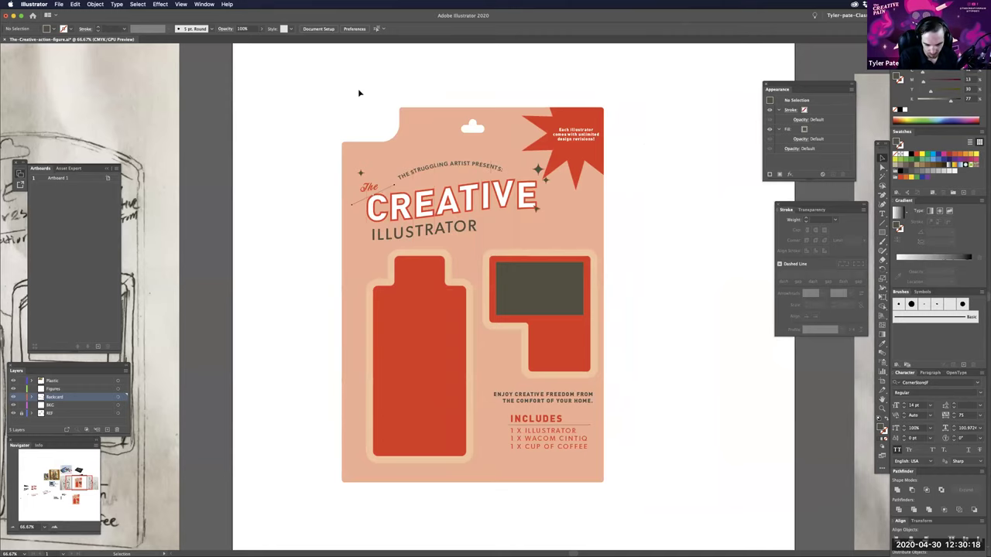
# - Group all of the backcard artwork into a single object
pyautogui.press('super+minus')
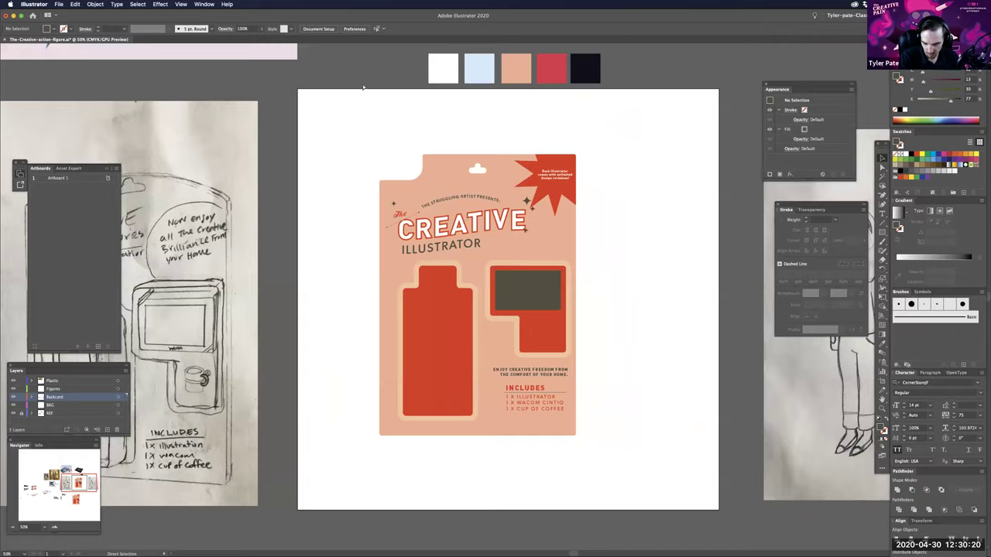
pyautogui.press('super+plus')
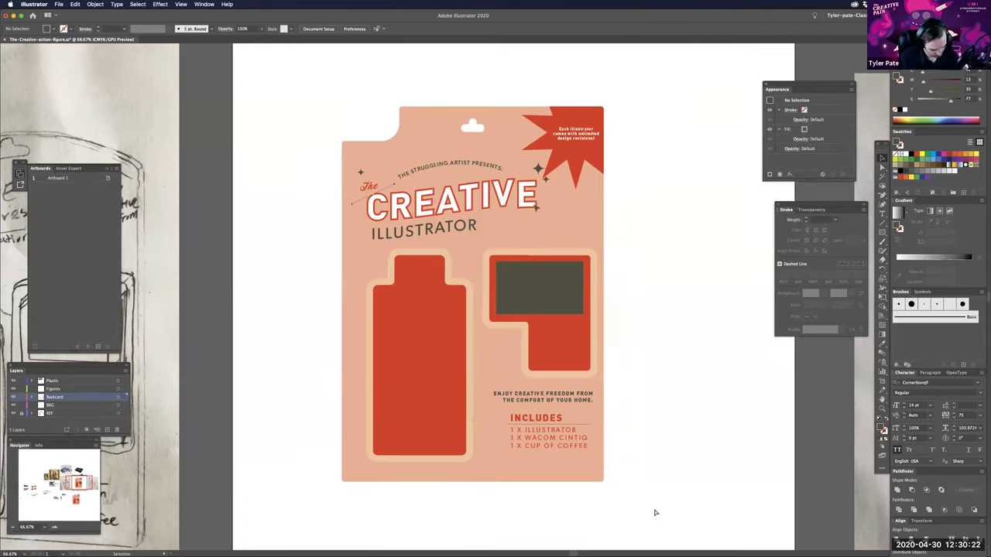
pyautogui.press('super+a')
pyautogui.press('super+g')
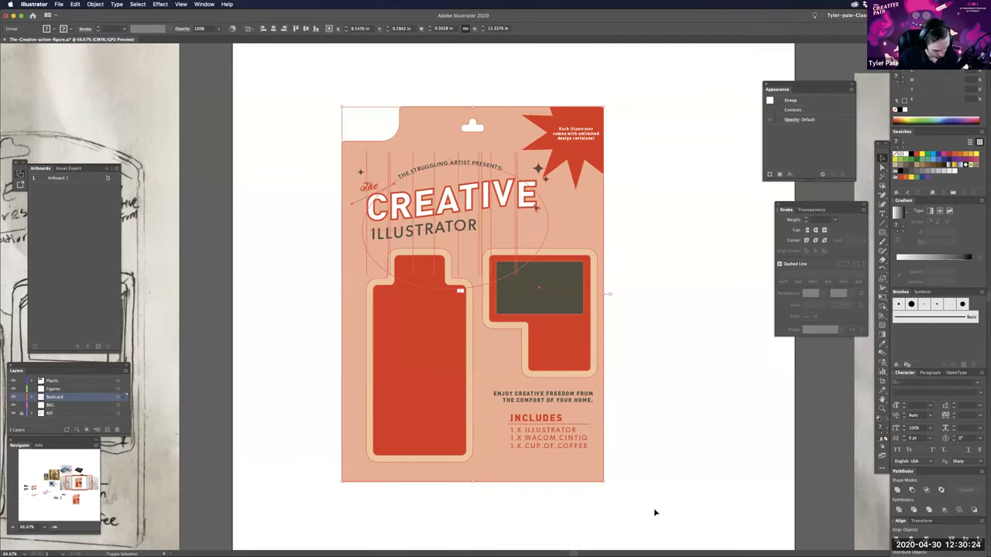
# - Shear the grouped backcard vertically with Free Transform, lowering its right side until the group is about 13.9 in tall
pyautogui.press('e')
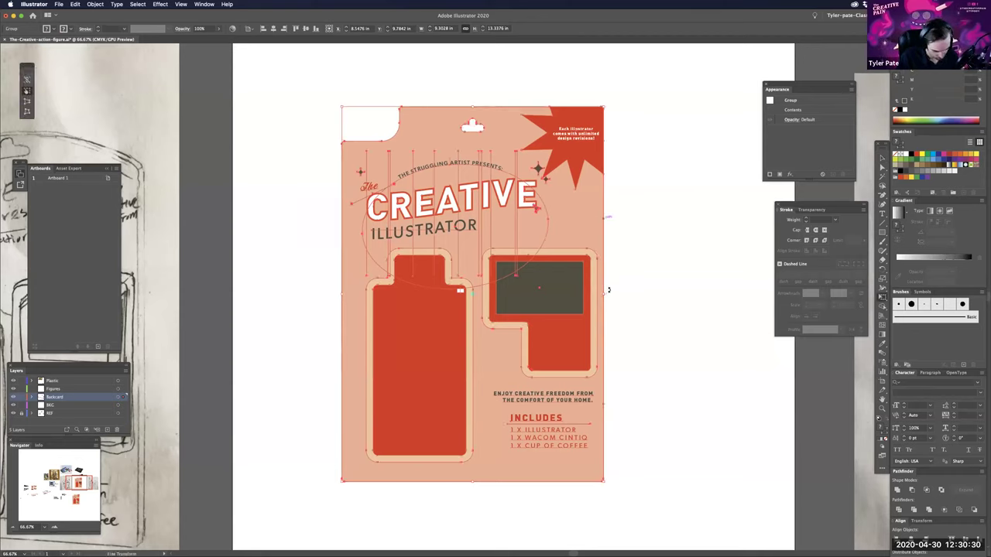
pyautogui.moveTo(604, 294); pyautogui.dragTo(601, 228)
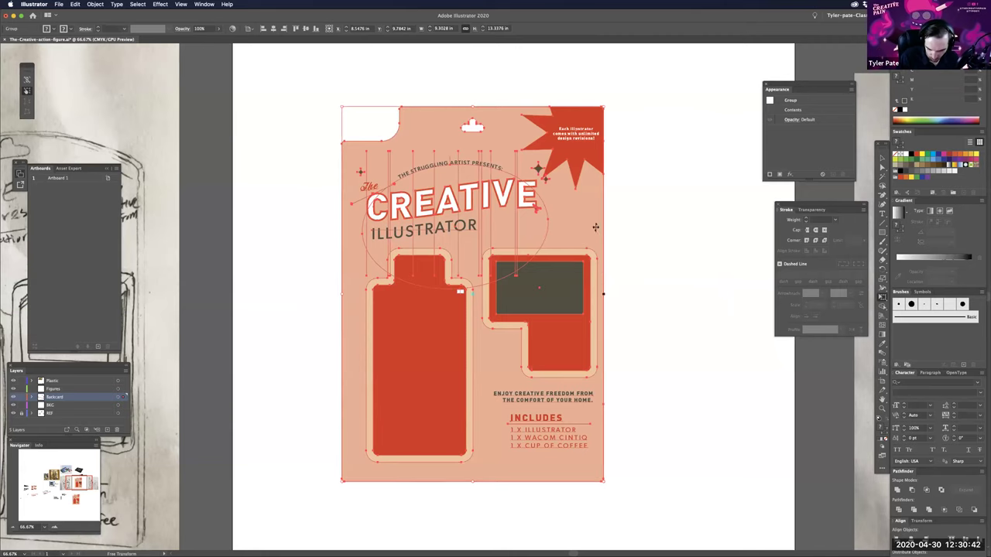
pyautogui.moveTo(595, 338); pyautogui.dragTo(595, 287)
pyautogui.moveTo(598, 197); pyautogui.dragTo(585, 294)
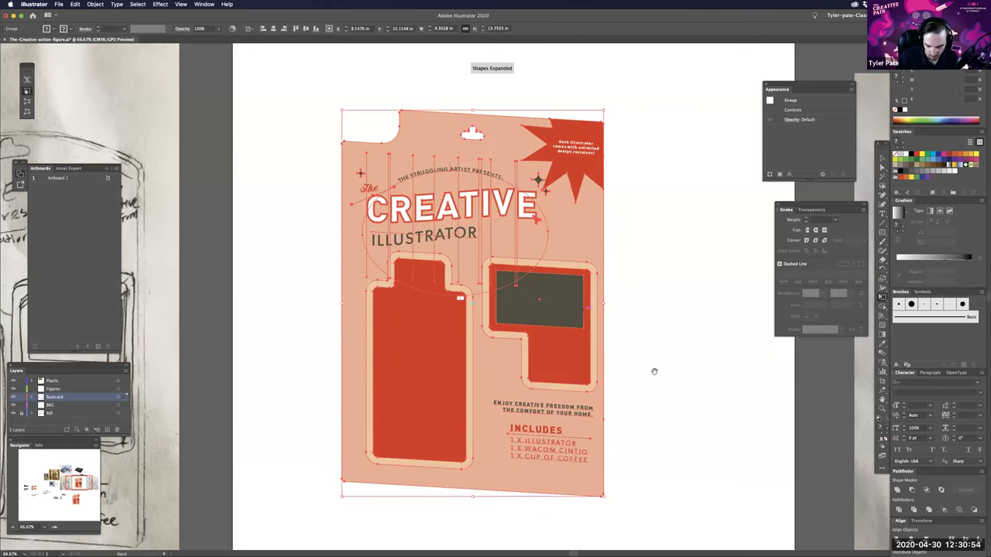
pyautogui.scroll(-2, 654, 371)
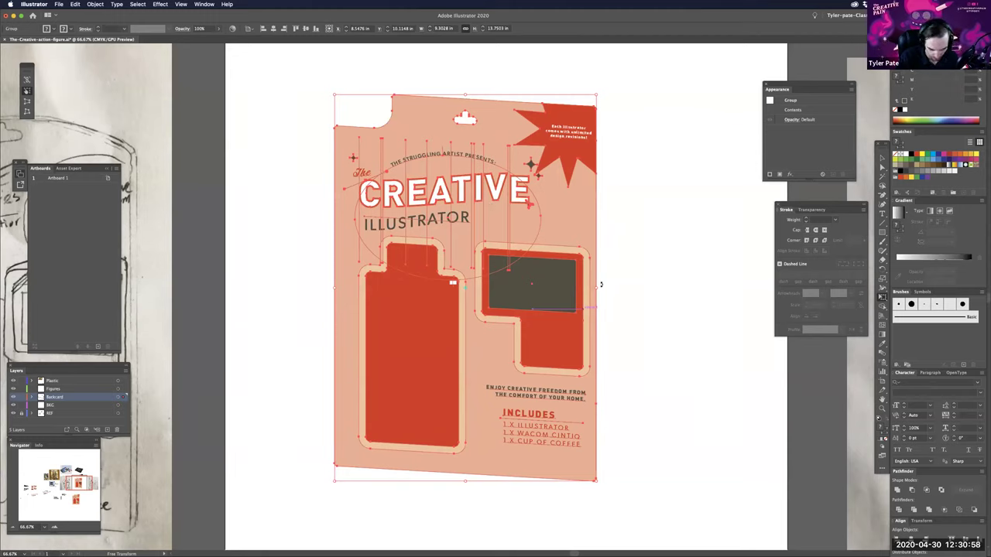
pyautogui.moveTo(600, 284); pyautogui.dragTo(596, 293)
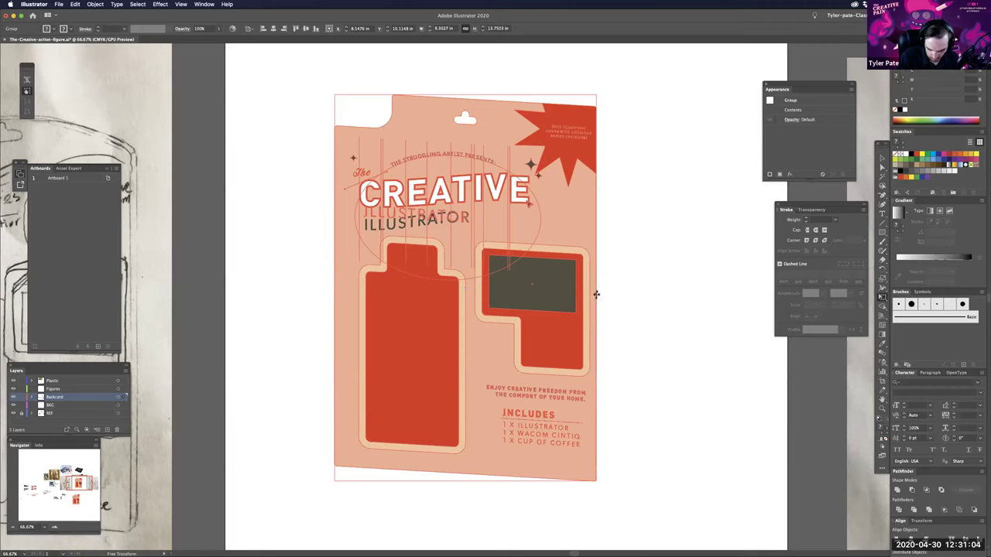
pyautogui.moveTo(594, 288); pyautogui.dragTo(596, 299)
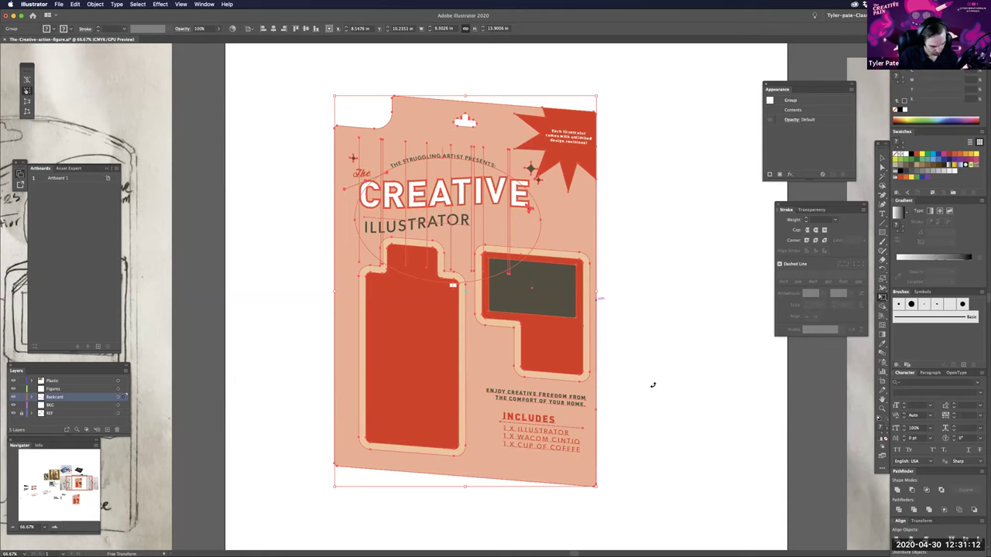
pyautogui.press('v')
pyautogui.click(650, 411)
pyautogui.hscroll(2, 453, 348)
pyautogui.scroll(-1, 454, 349)
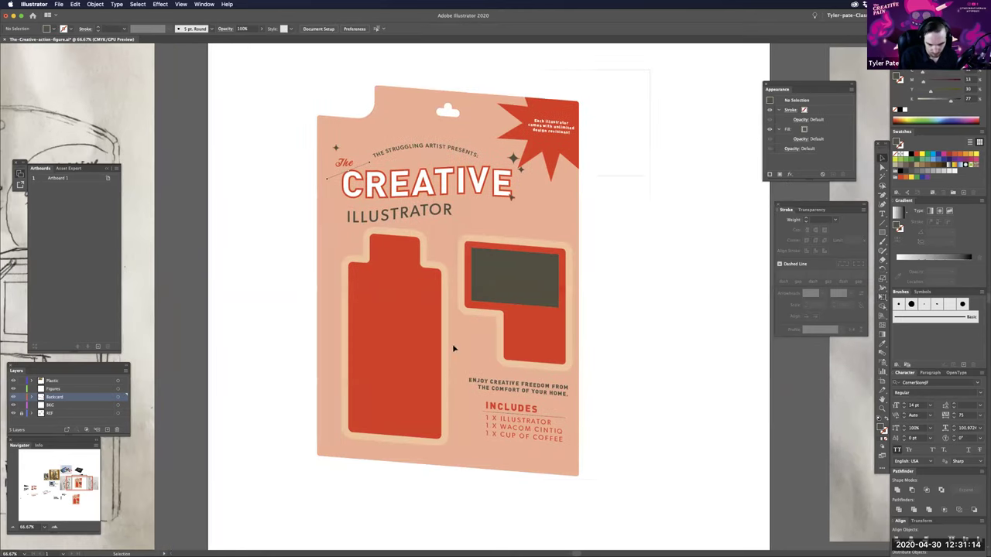
# - Skew the backcard group further with Free Transform and narrow it to about 9.14 in wide by 14.16 in tall
pyautogui.hotkey('ctrl', 'a')
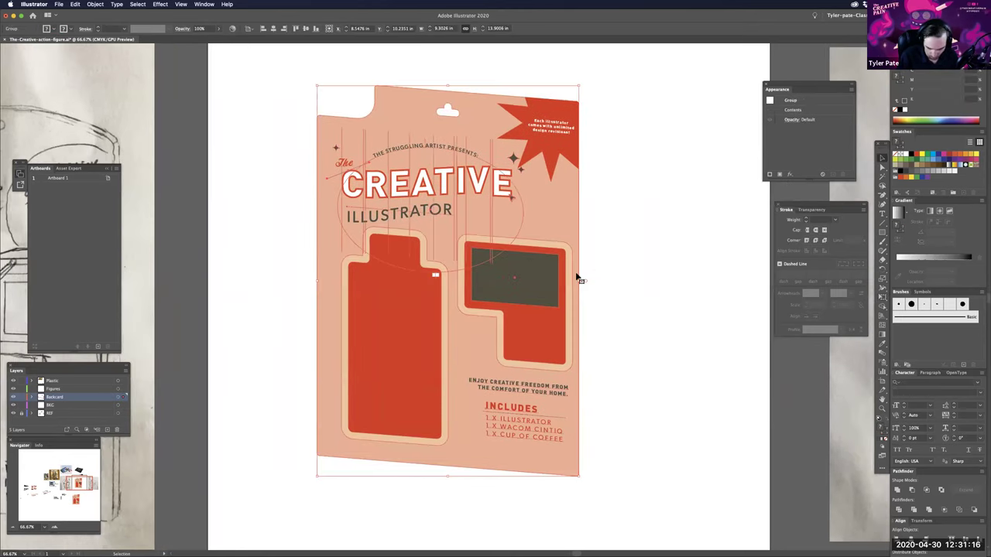
pyautogui.press('e')
pyautogui.moveTo(579, 279)
pyautogui.mouseDown()
pyautogui.moveTo(586, 286)
pyautogui.moveTo(571, 265)
pyautogui.mouseUp()
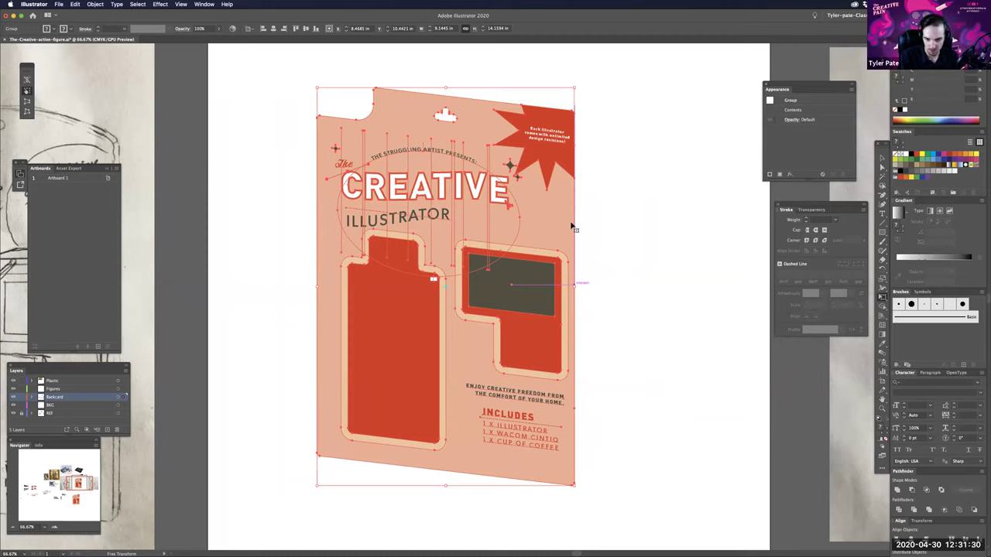
pyautogui.press('v')
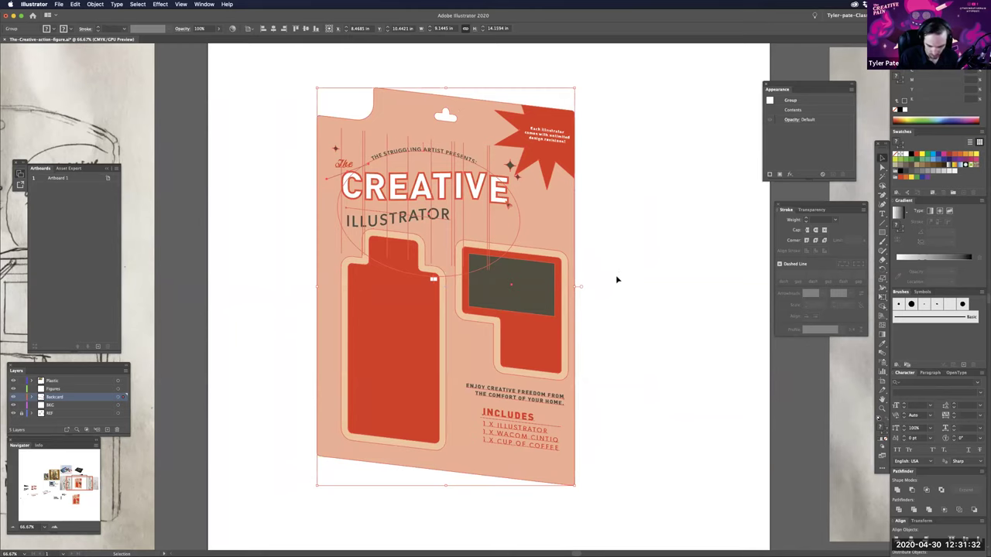
pyautogui.click(620, 290)
pyautogui.moveTo(627, 300); pyautogui.dragTo(624, 312)
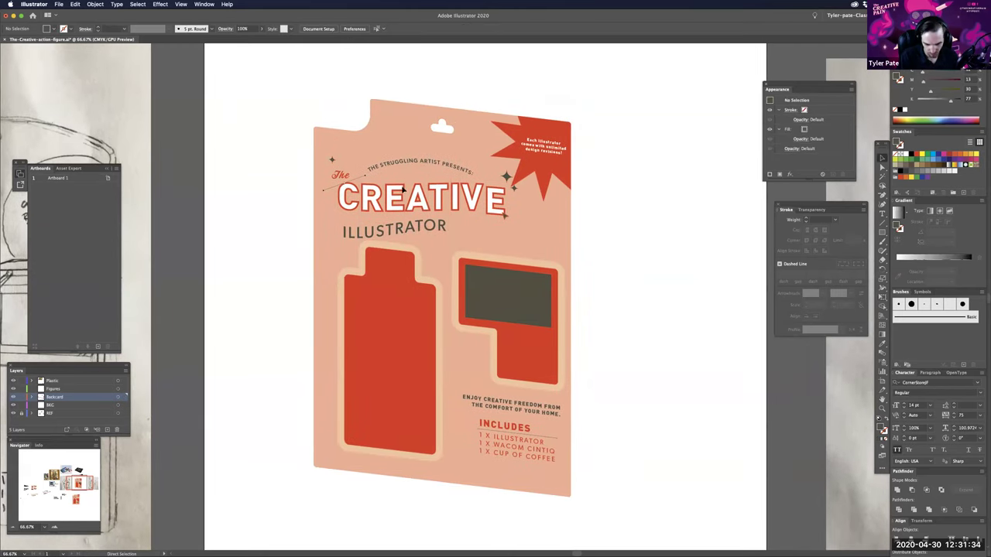
# - Compare the angled backcard with the pencil sketch and check its text and window shapes up close
pyautogui.press('super+minus')
pyautogui.moveTo(542, 383); pyautogui.dragTo(582, 367)
pyautogui.click(584, 384)
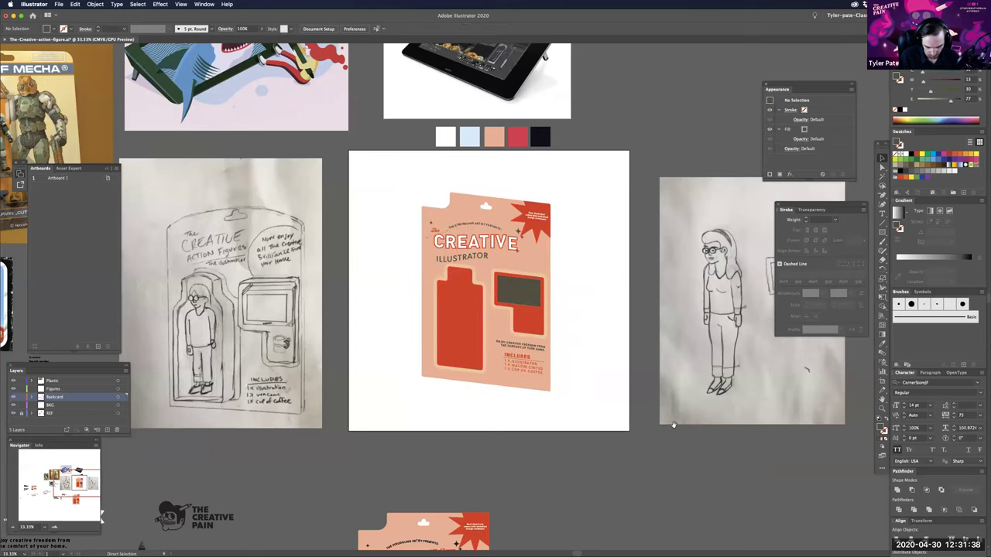
pyautogui.press('super+plus')
pyautogui.press('super+1')
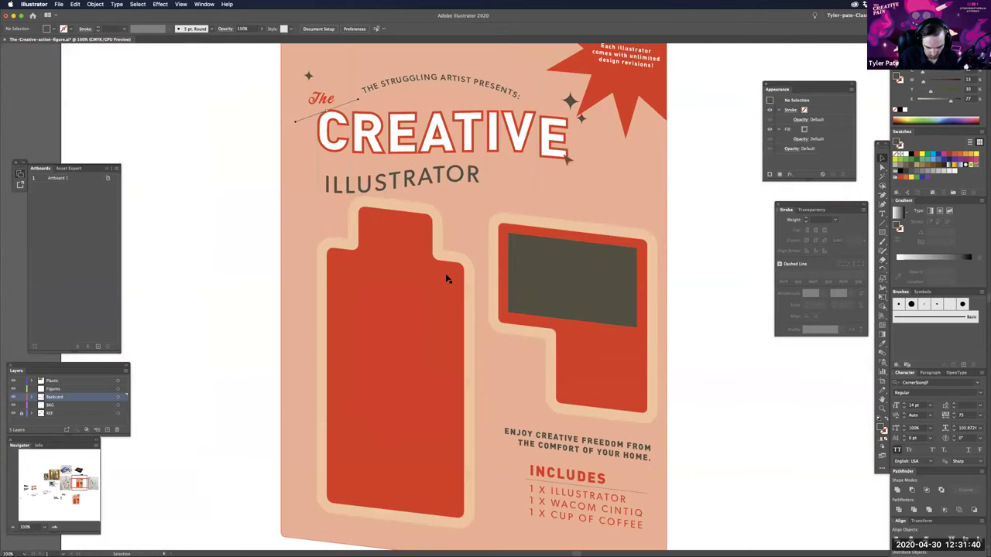
pyautogui.press('super+minus')
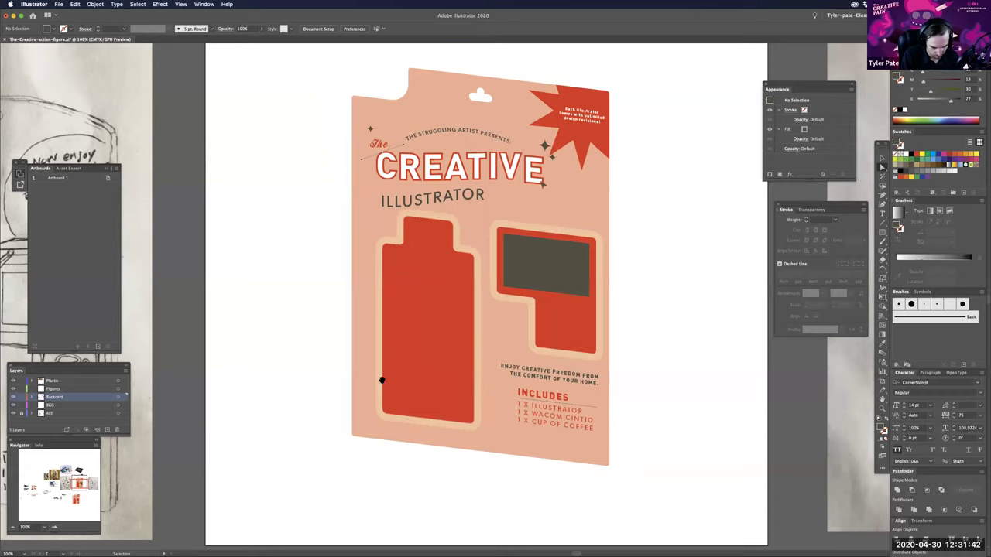
pyautogui.press('super+minus')
pyautogui.moveTo(469, 425)
pyautogui.mouseDown()
pyautogui.moveTo(689, 415)
pyautogui.moveTo(528, 413)
pyautogui.mouseUp()
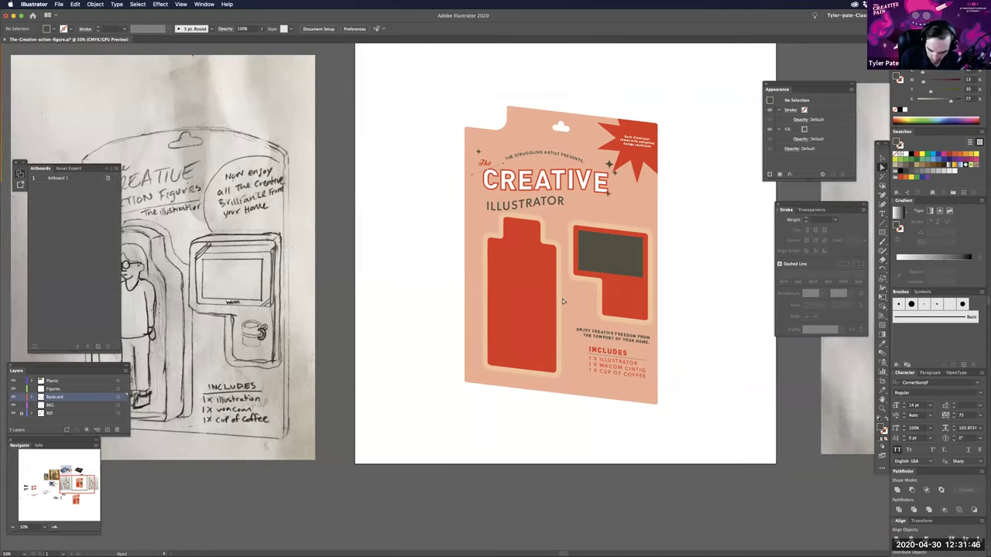
# - Duplicate the large red figure window shape and offset the copy to the left of the original to suggest the blister's depth
pyautogui.press('super+1')
pyautogui.click(566, 308)
pyautogui.moveTo(588, 462); pyautogui.dragTo(468, 554)
pyautogui.moveTo(572, 357); pyautogui.dragTo(565, 362)
pyautogui.moveTo(461, 422); pyautogui.dragTo(535, 365)
pyautogui.moveTo(710, 453); pyautogui.dragTo(695, 451)
pyautogui.moveTo(400, 291); pyautogui.dragTo(378, 289)
pyautogui.hscroll(3, 377, 289)
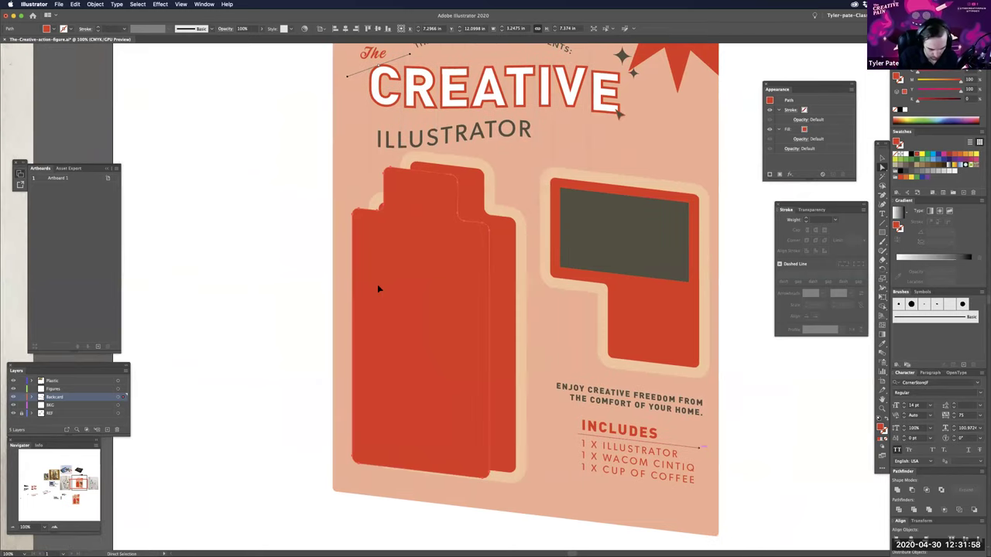
# - Recolour the offset copy of the figure window from white to a pale lavender tint
pyautogui.press('i')
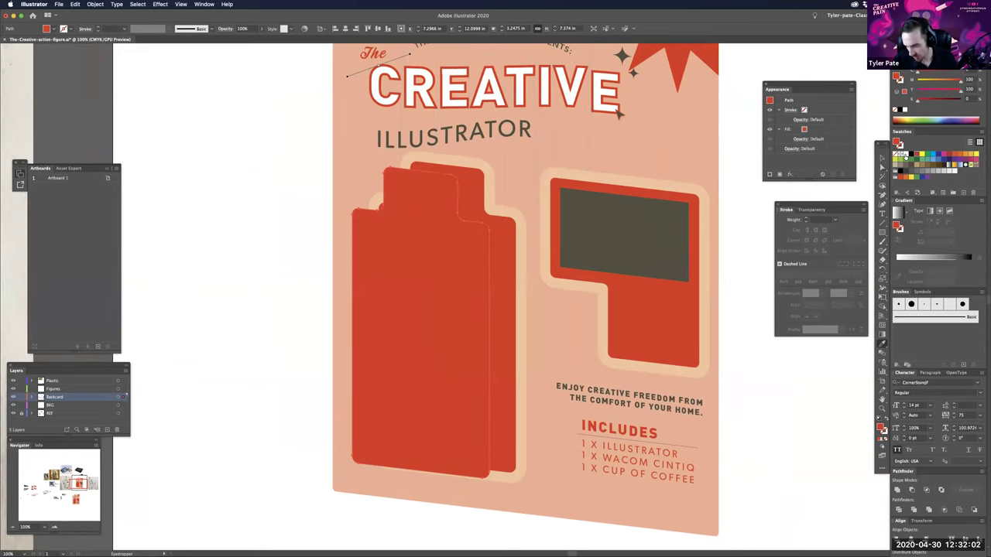
pyautogui.click(905, 156)
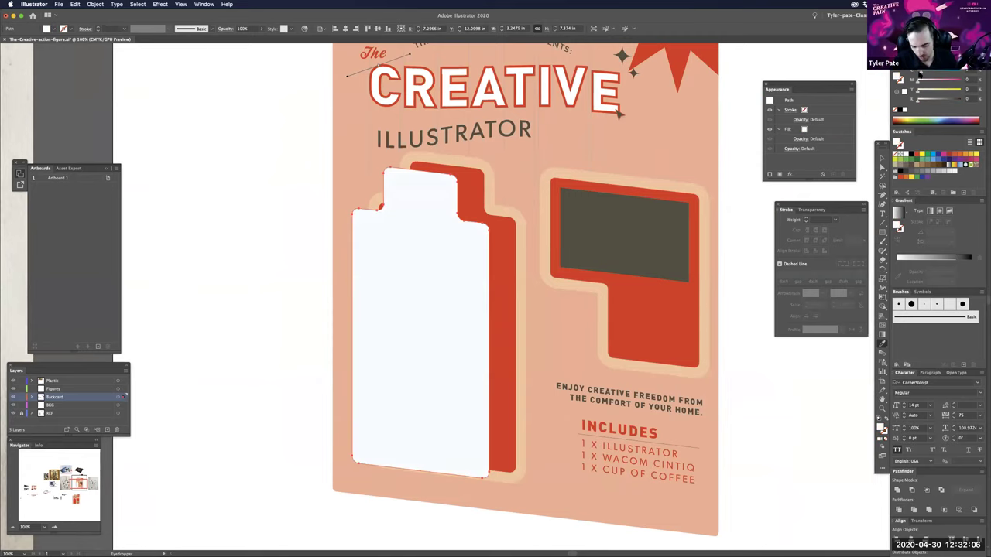
pyautogui.moveTo(919, 87); pyautogui.dragTo(920, 84)
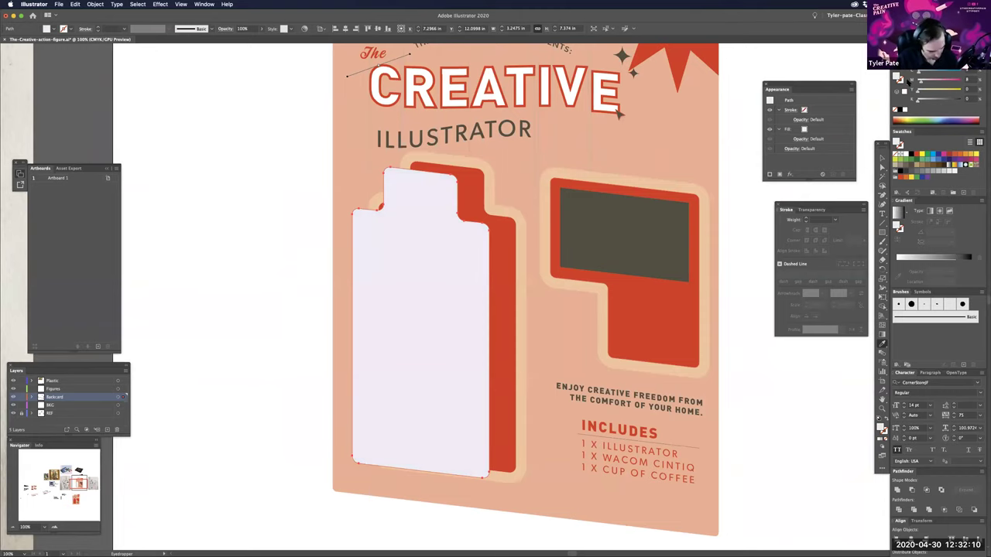
# - Try to draw a side panel with the Pen tool from the red figure window's lower-right corner to the lavender copy's matching corner and upward
pyautogui.press('super+shift+a')
pyautogui.press('a')
pyautogui.moveTo(593, 336); pyautogui.dragTo(641, 353)
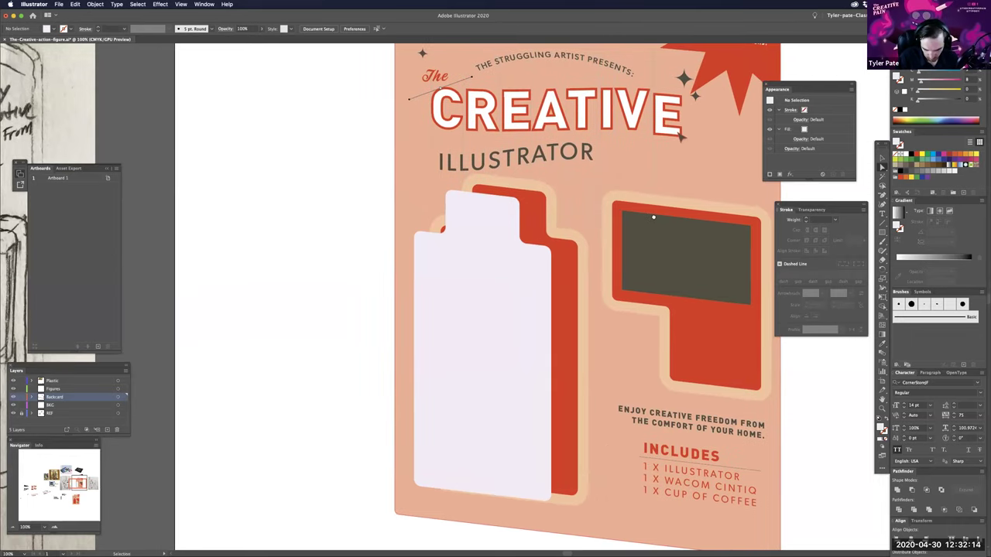
pyautogui.press('super+equal')
pyautogui.scroll(-5, 593, 398)
pyautogui.click(577, 349)
pyautogui.moveTo(620, 435); pyautogui.dragTo(444, 356)
pyautogui.press('super+equal')
pyautogui.press('super+equal')
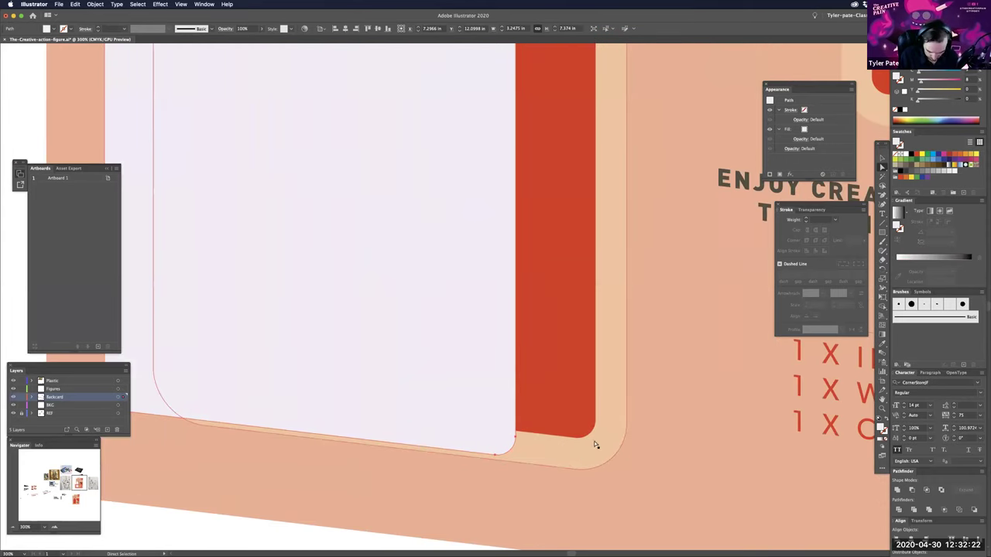
pyautogui.hotkey('shift', '=')
pyautogui.click(505, 457)
pyautogui.press('p')
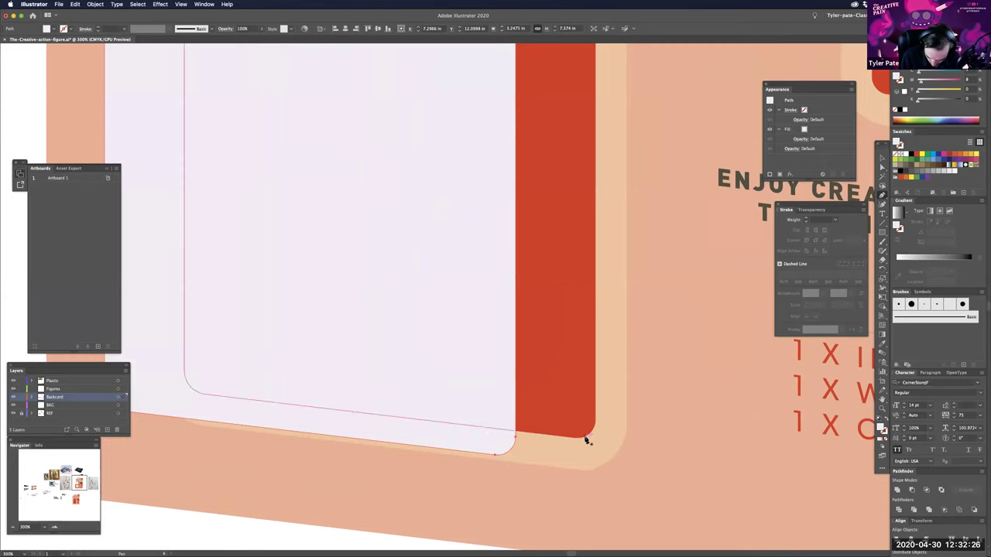
pyautogui.click(579, 438)
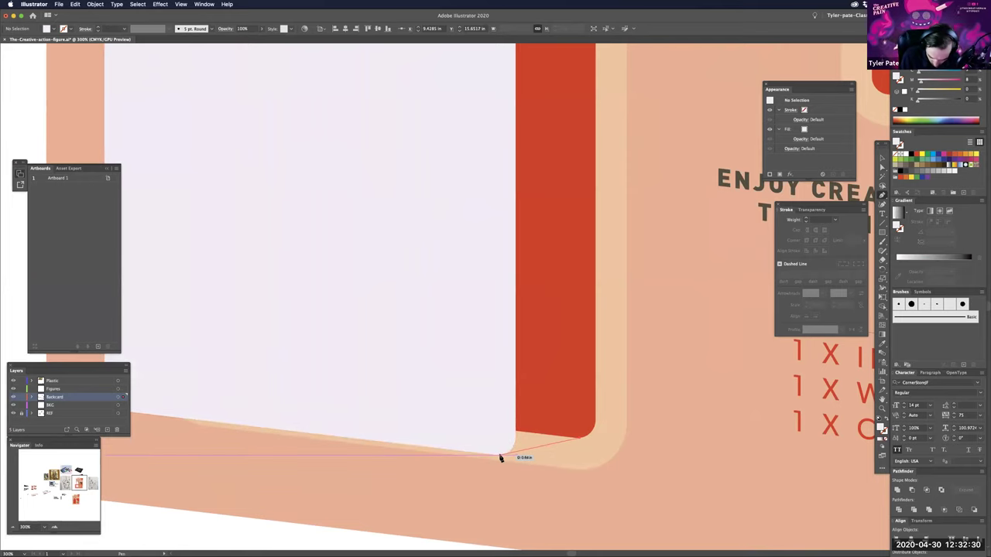
pyautogui.click(503, 457)
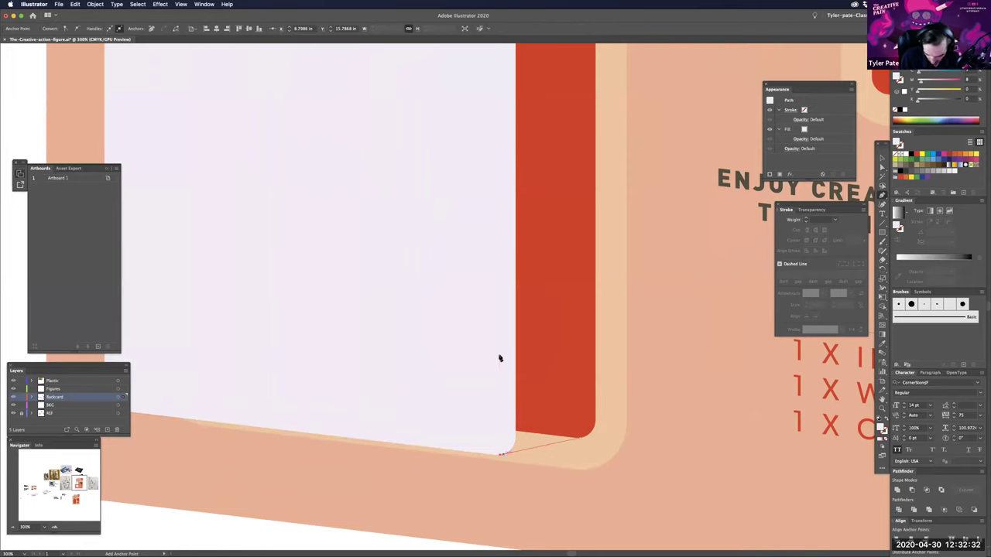
pyautogui.click(496, 282)
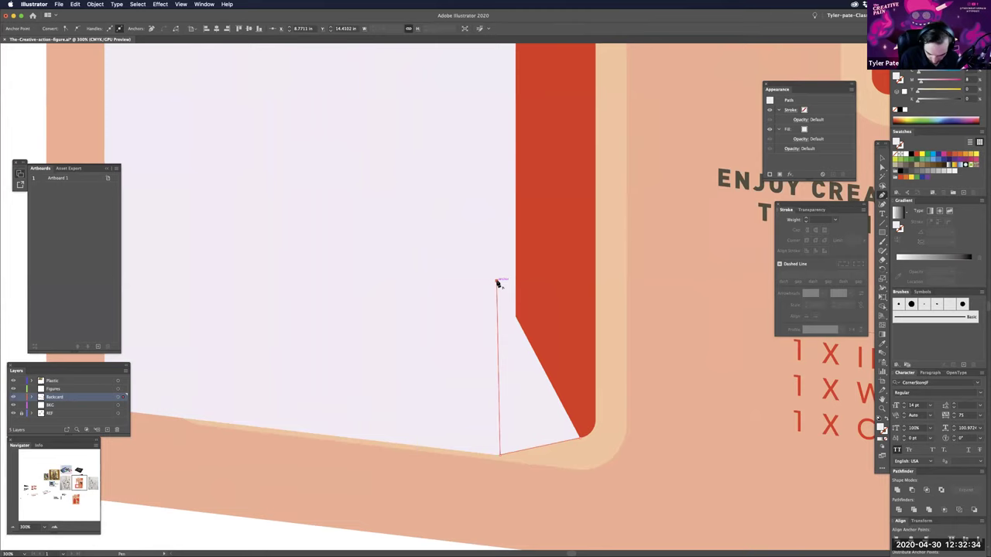
# - Inspect where the pen shape meets both rounded corners, and undo the shape
pyautogui.press('super+space')
pyautogui.moveTo(580, 439); pyautogui.dragTo(752, 419)
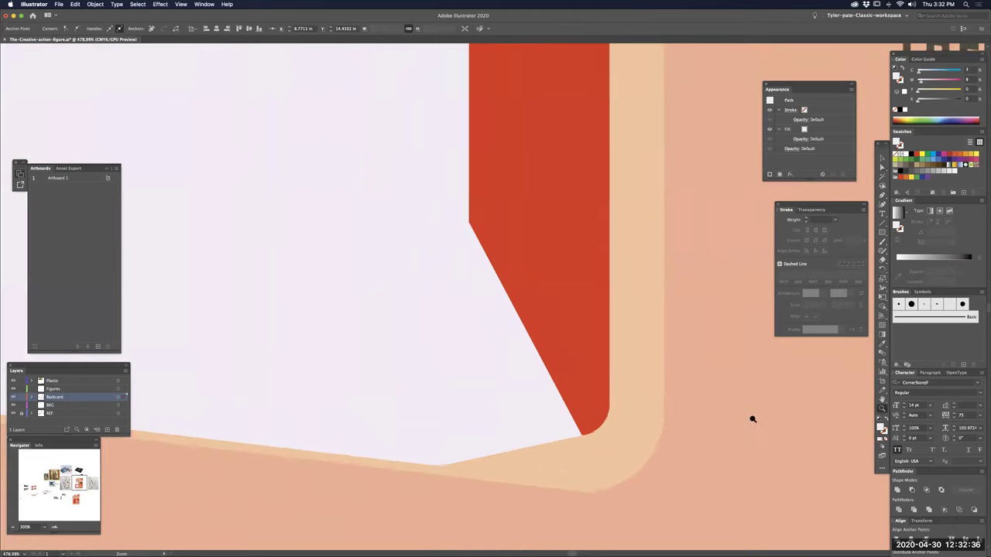
pyautogui.press('super+equal')
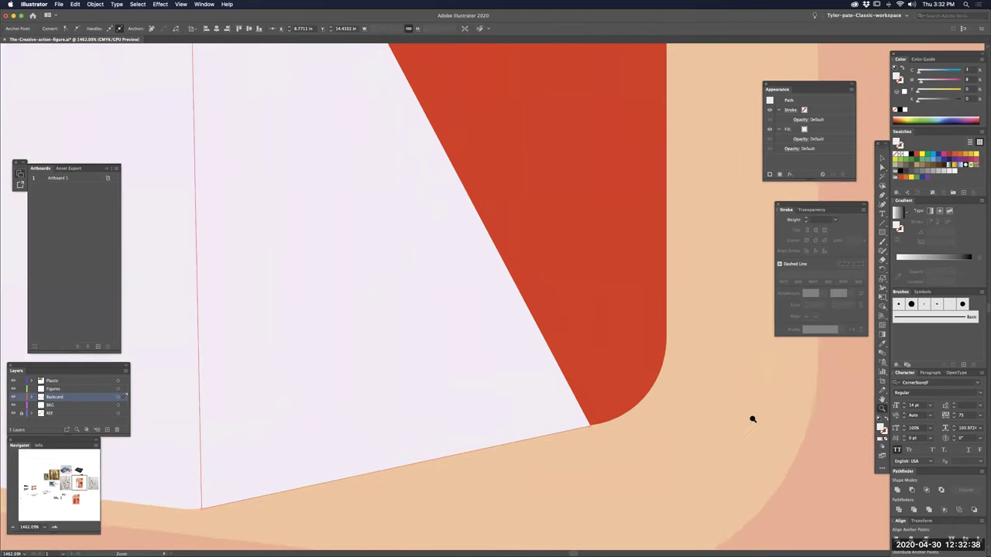
pyautogui.press('super+minus')
pyautogui.press('super+minus')
pyautogui.press('super+minus')
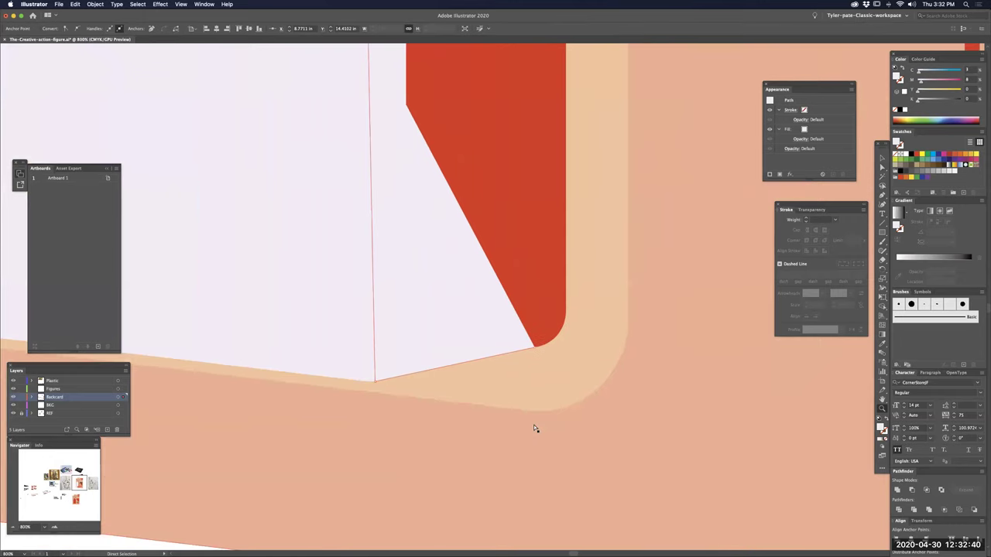
pyautogui.scroll(5, 599, 446)
pyautogui.hscroll(-5, 598, 446)
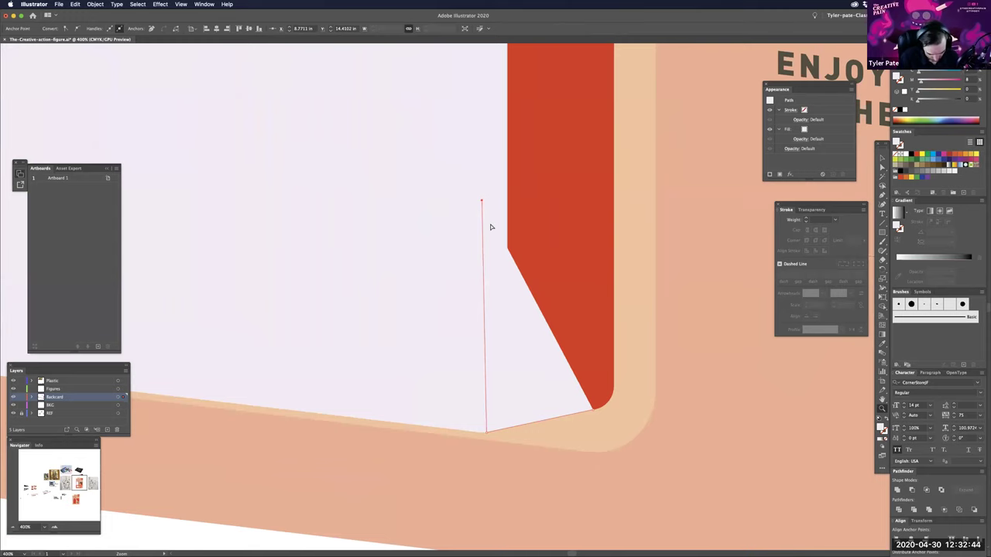
pyautogui.press('super+plus')
pyautogui.press('super+minus')
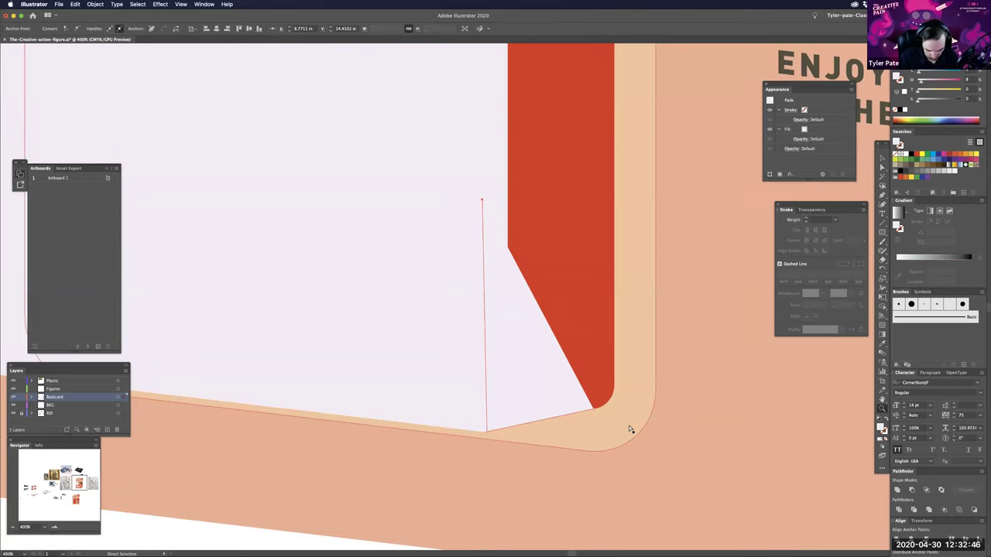
pyautogui.press('super+minus')
pyautogui.press('super+minus')
pyautogui.press('super+z')
pyautogui.hotkey('ctrl', 'shift', 'a')
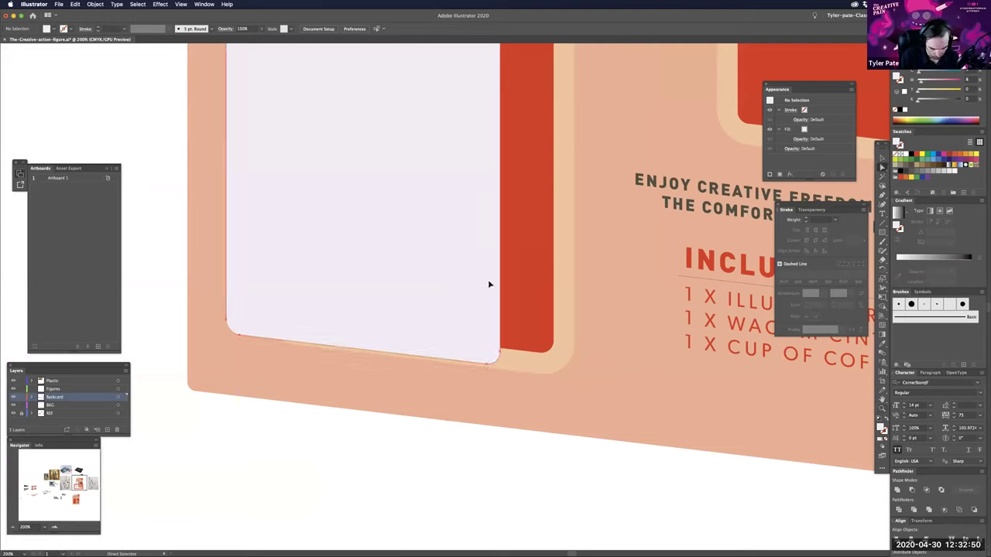
pyautogui.moveTo(488, 284); pyautogui.dragTo(405, 297)
pyautogui.hotkey('ctrl', 'z')
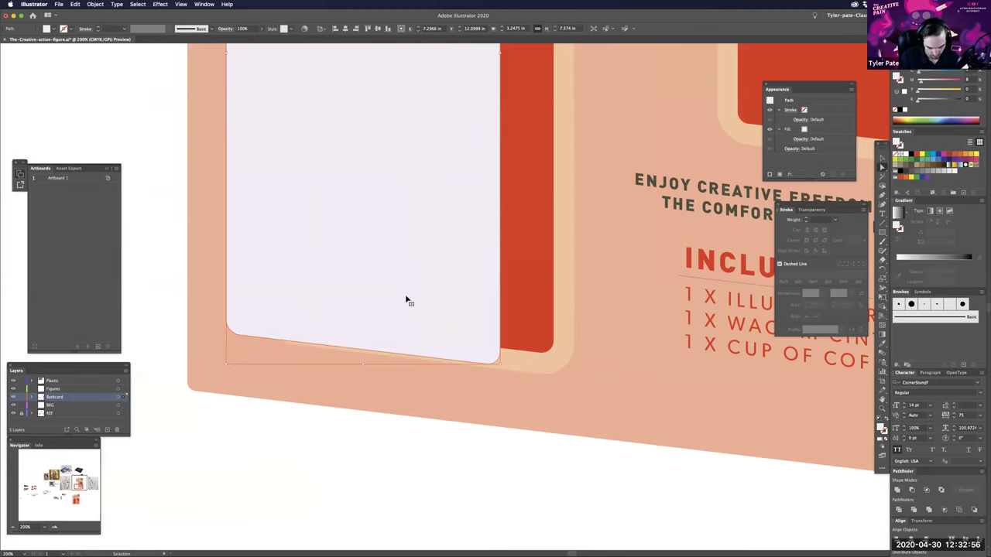
# - Draw a new side panel path from the red figure window's lower-right curve to the lavender copy's matching curve, continuing straight up
pyautogui.press('super+equal')
pyautogui.press('super+equal')
pyautogui.press('super+equal')
pyautogui.moveTo(611, 423); pyautogui.dragTo(608, 392)
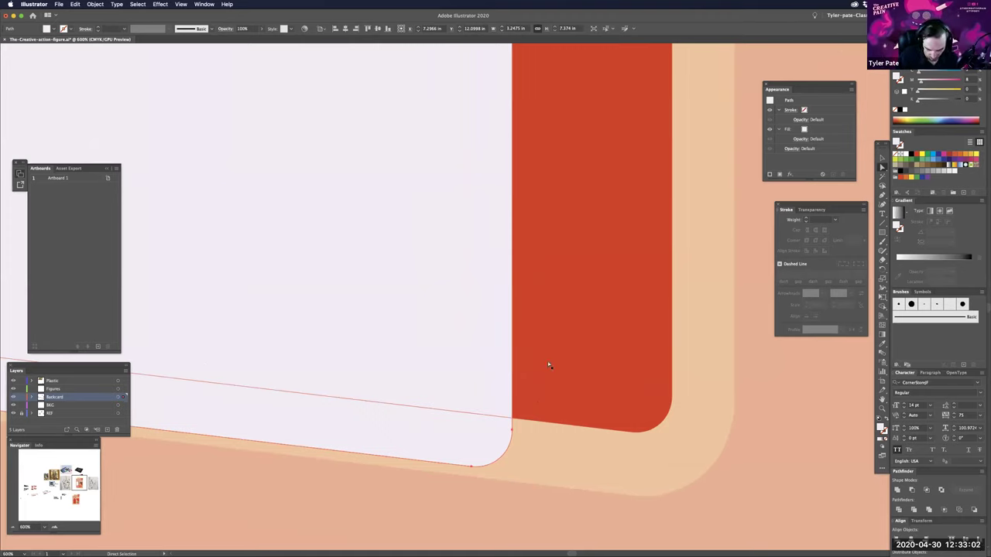
pyautogui.press('p')
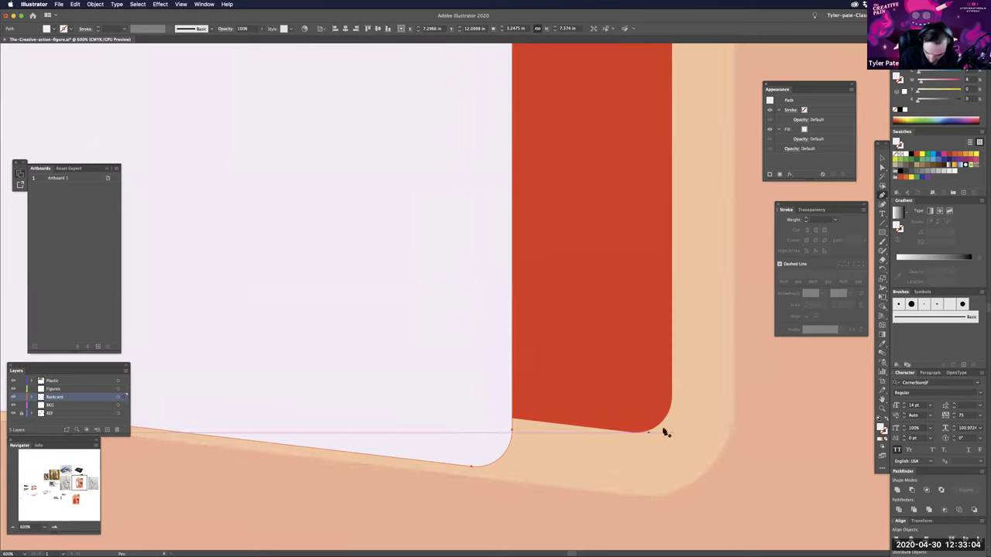
pyautogui.click(655, 428)
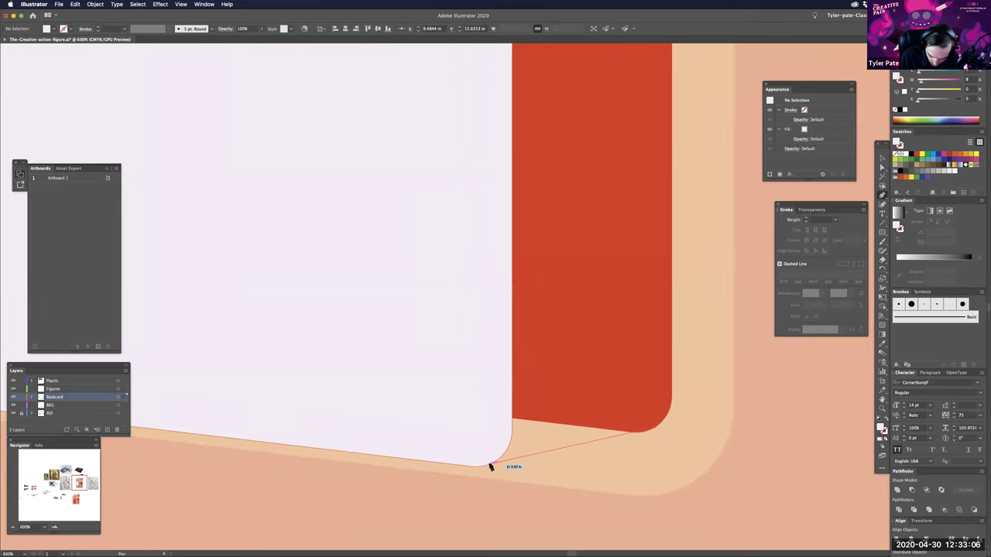
pyautogui.click(484, 466)
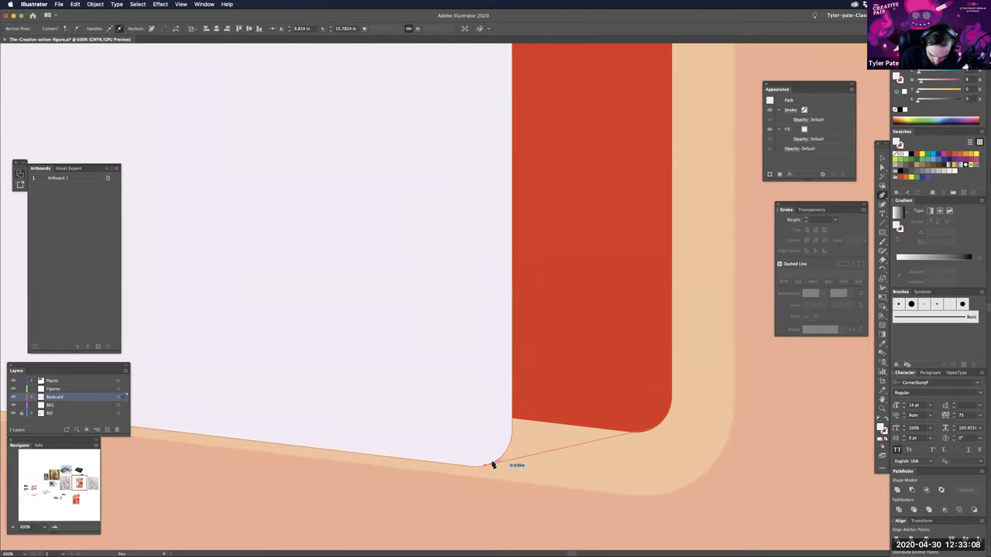
pyautogui.click(485, 336)
# - In Outline view, move the panel's lower-right anchor onto the curve of the red figure window's rounded corner
pyautogui.press('a')
pyautogui.moveTo(630, 439); pyautogui.dragTo(728, 422)
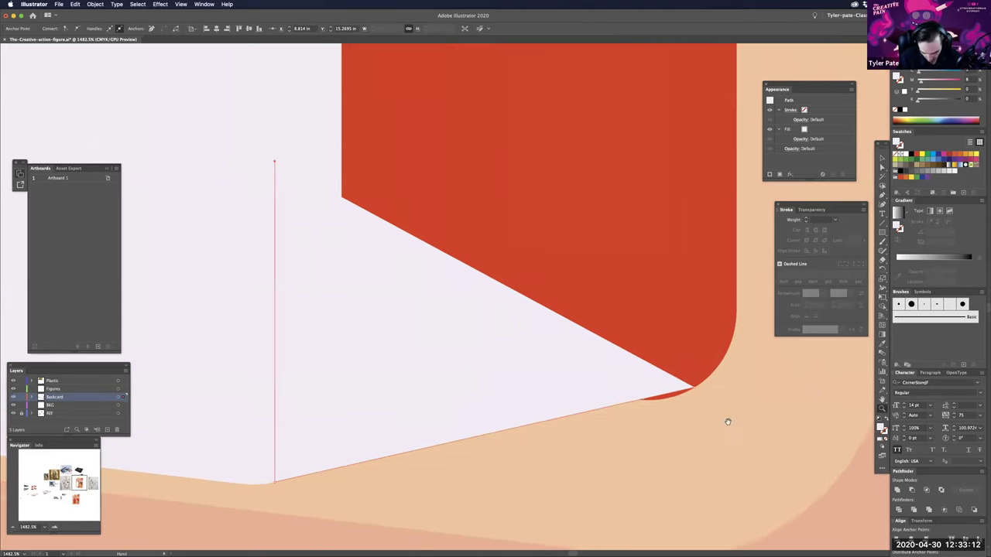
pyautogui.press('super+y')
pyautogui.click(708, 365)
pyautogui.moveTo(699, 364); pyautogui.dragTo(684, 376)
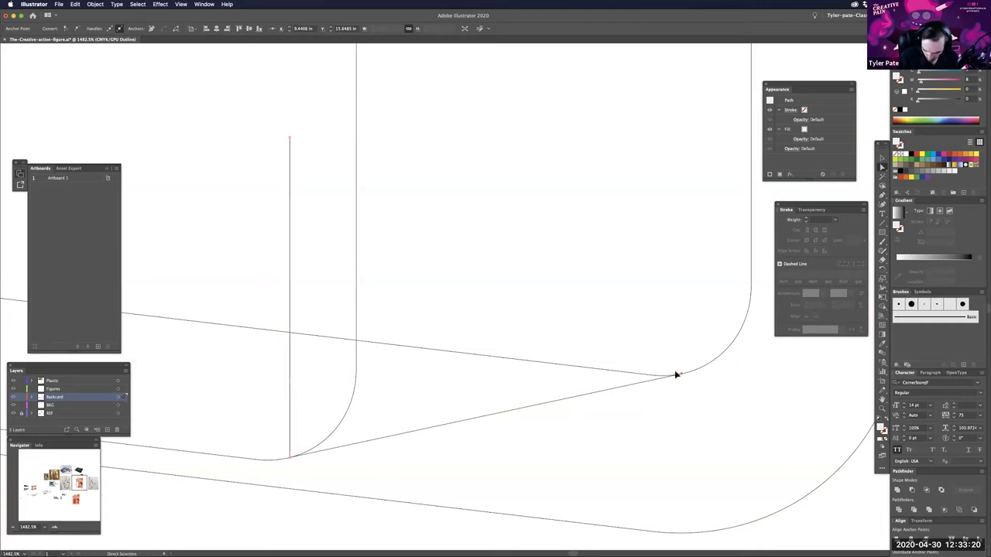
pyautogui.press('super+space')
pyautogui.moveTo(672, 374); pyautogui.dragTo(733, 396)
pyautogui.press('a')
pyautogui.moveTo(671, 374)
pyautogui.mouseDown()
pyautogui.moveTo(670, 391)
pyautogui.moveTo(674, 377)
pyautogui.mouseUp()
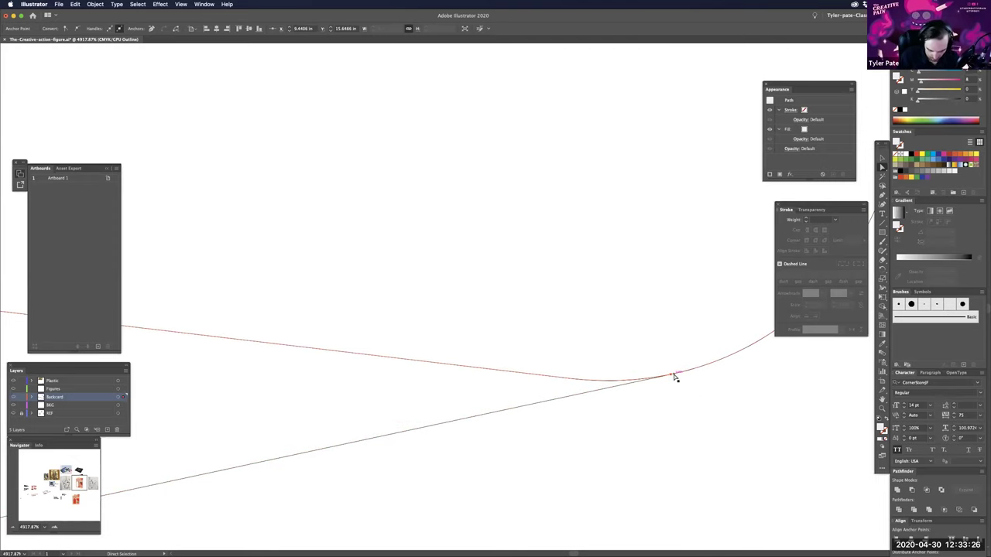
# - Place the panel's lower-left anchor exactly on the curve of the offset copy's rounded corner
pyautogui.press('super+minus')
pyautogui.press('super+minus')
pyautogui.moveTo(572, 410); pyautogui.dragTo(762, 424)
pyautogui.moveTo(595, 423); pyautogui.dragTo(716, 408)
pyautogui.moveTo(482, 456); pyautogui.dragTo(702, 387)
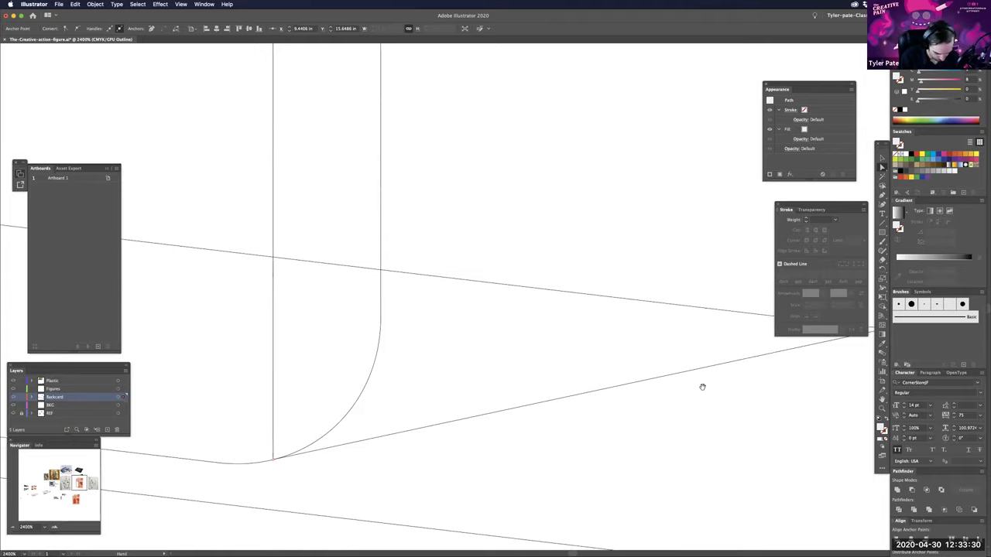
pyautogui.press('super+equal')
pyautogui.scroll(8, 522, 469)
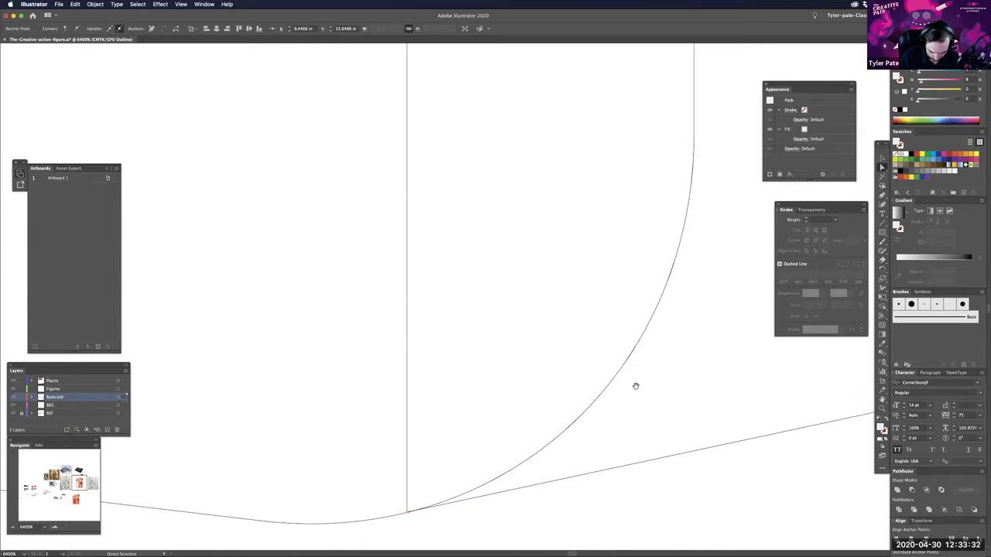
pyautogui.scroll(-5, 621, 502)
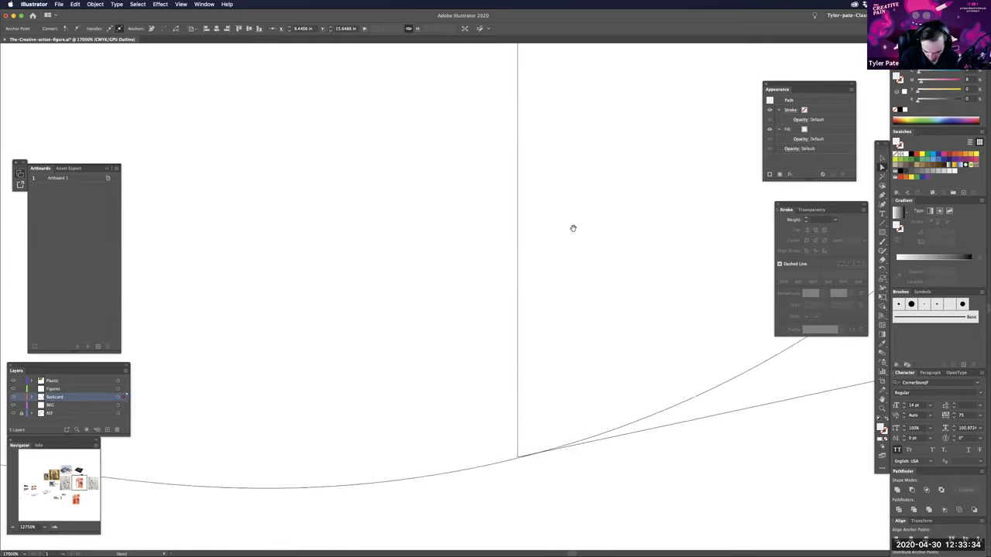
pyautogui.moveTo(512, 376)
pyautogui.mouseDown()
pyautogui.moveTo(513, 361)
pyautogui.moveTo(512, 378)
pyautogui.mouseUp()
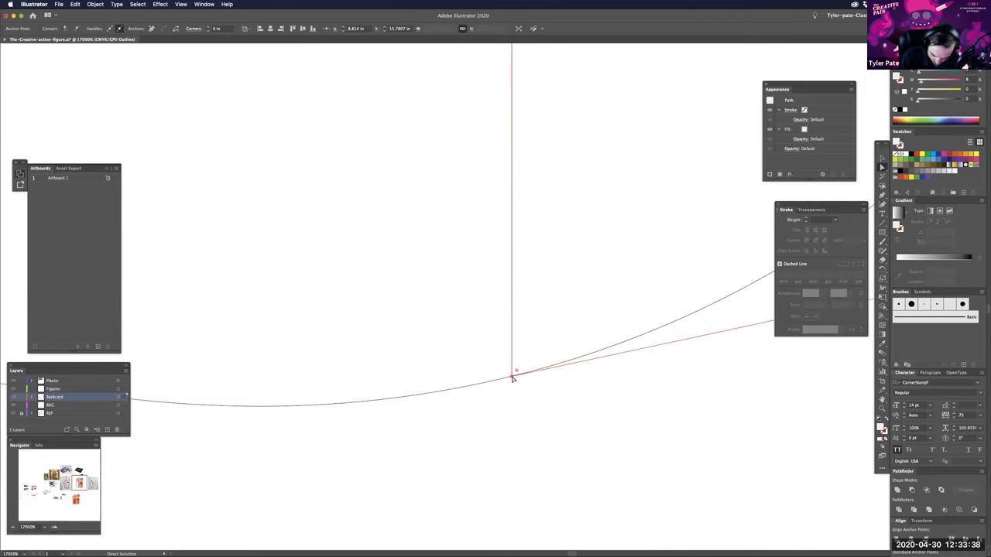
# - Close the side panel with a fourth anchor above the red window's corner and select its upper-left anchor
pyautogui.press('super+minus')
pyautogui.press('super+minus')
pyautogui.press('super+minus')
pyautogui.press('super+minus')
pyautogui.press('super+minus')
pyautogui.press('super+minus')
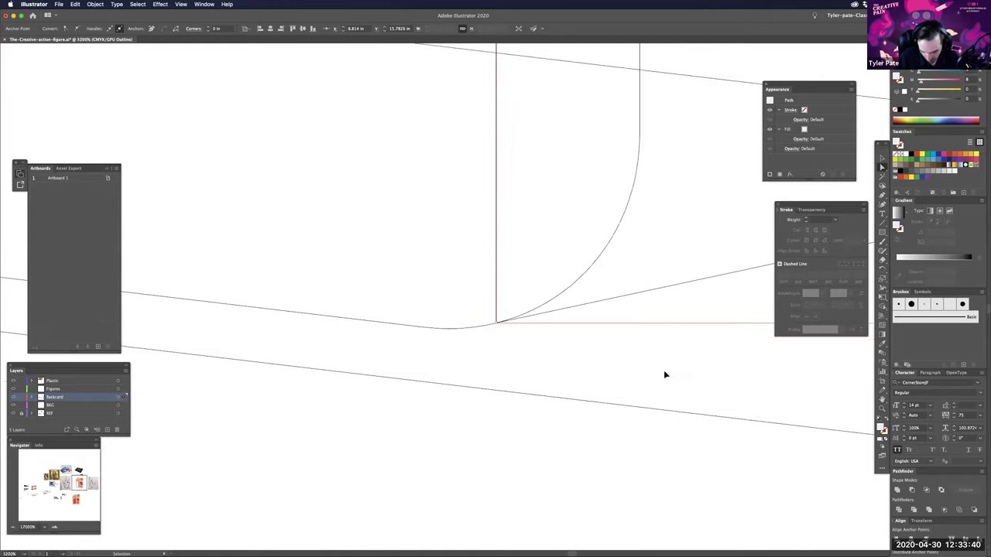
pyautogui.press('super+minus')
pyautogui.press('super+minus')
pyautogui.press('super+minus')
pyautogui.press('super+minus')
pyautogui.moveTo(591, 402); pyautogui.dragTo(601, 517)
pyautogui.click(416, 464)
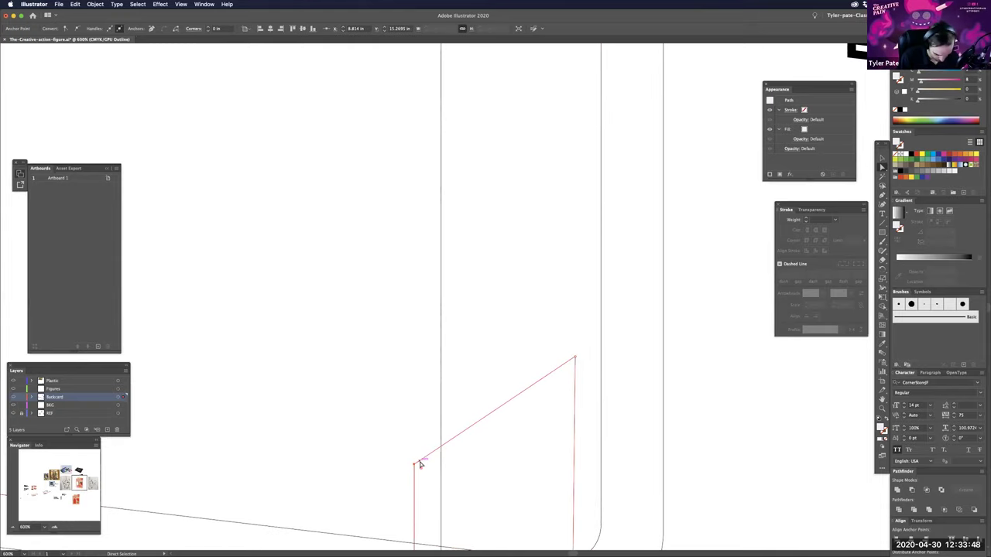
# - Return to the colour preview and move the panel's two upper anchors together up to the figure window's right shoulder
pyautogui.press('super+y')
pyautogui.click(575, 360)
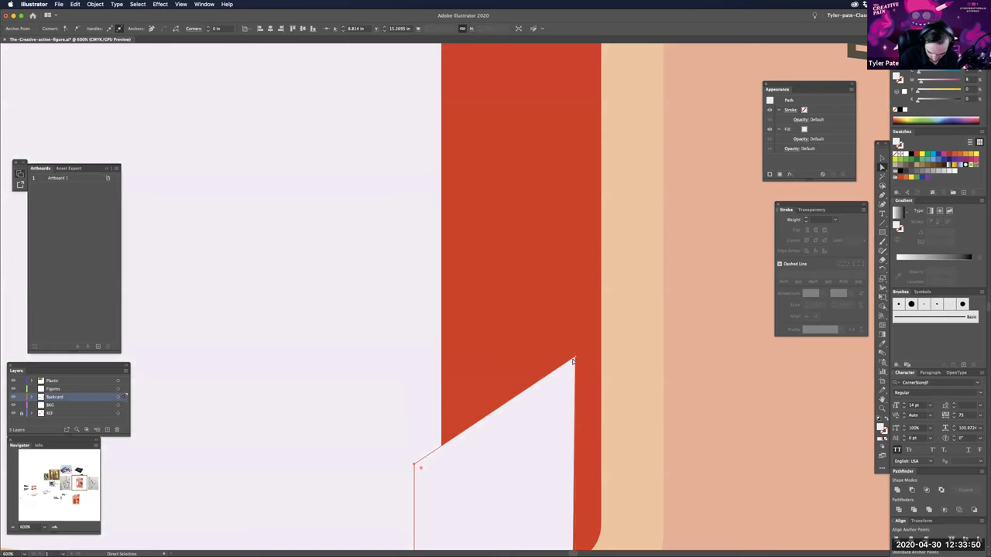
pyautogui.keyDown('shift'); pyautogui.click(415, 467); pyautogui.keyUp('shift')
pyautogui.moveTo(577, 359); pyautogui.dragTo(584, 88)
pyautogui.moveTo(630, 113); pyautogui.dragTo(564, 199)
pyautogui.press('super+minus')
pyautogui.press('super+minus')
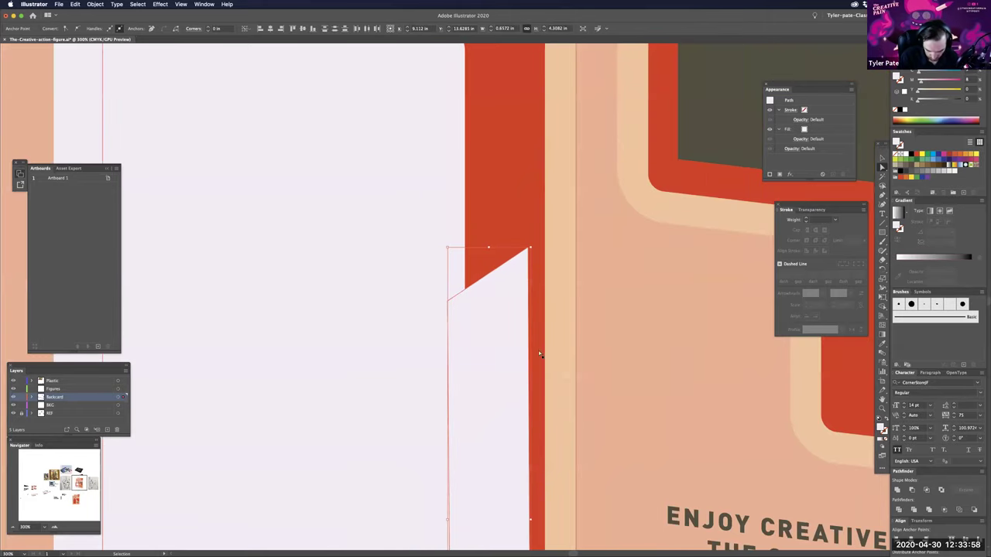
pyautogui.press('super+minus')
pyautogui.press('super+minus')
pyautogui.press('super+minus')
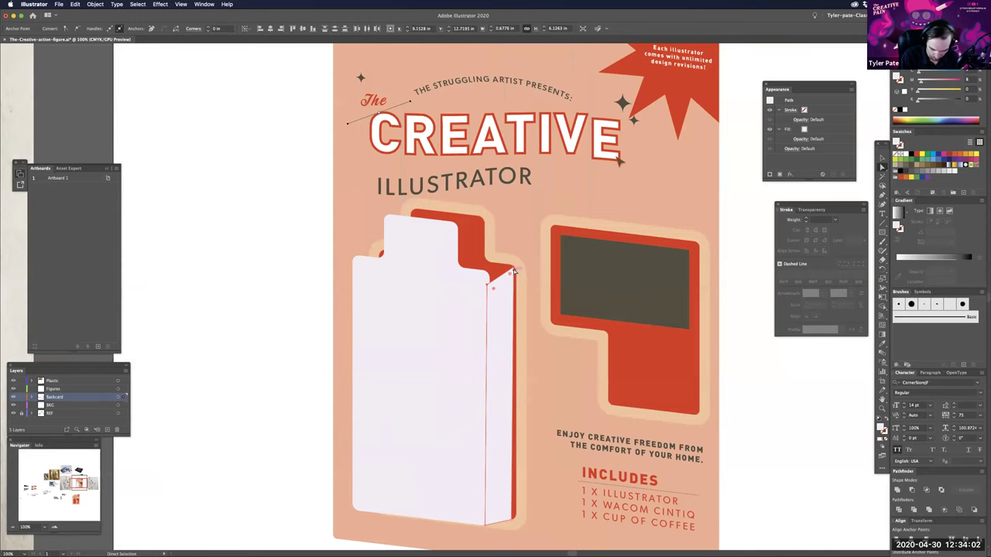
# - Shift the panel's upper-right anchor past the red shoulder corner and its upper-left anchor inside the lavender shoulder
pyautogui.click(514, 269)
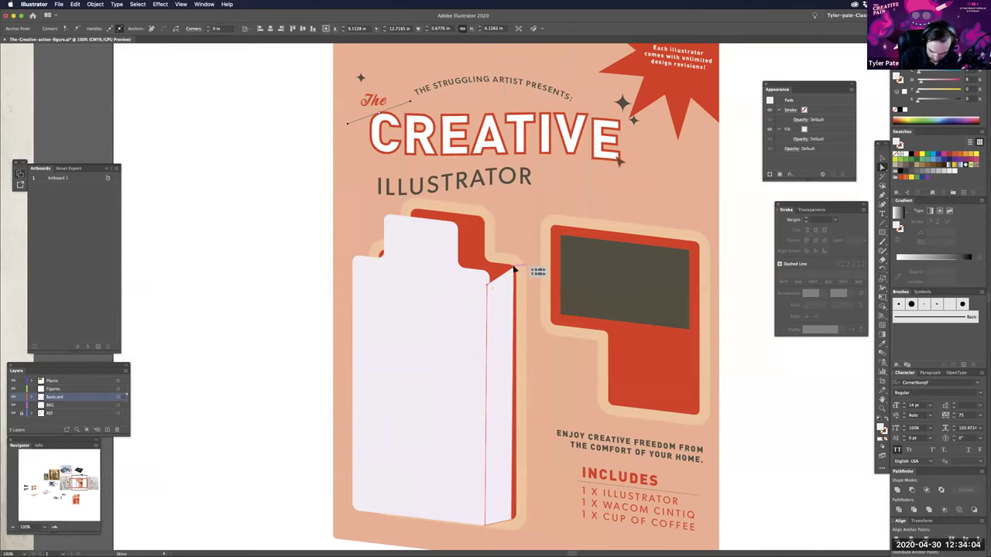
pyautogui.moveTo(521, 267); pyautogui.dragTo(464, 288)
pyautogui.moveTo(567, 511); pyautogui.dragTo(646, 385)
# - Merge the side panel with the adjoining red strip and rounded bottom corner using Shape Builder across the panel, red window and lavender copy
pyautogui.press('super+equal')
pyautogui.scroll(-3, 632, 387)
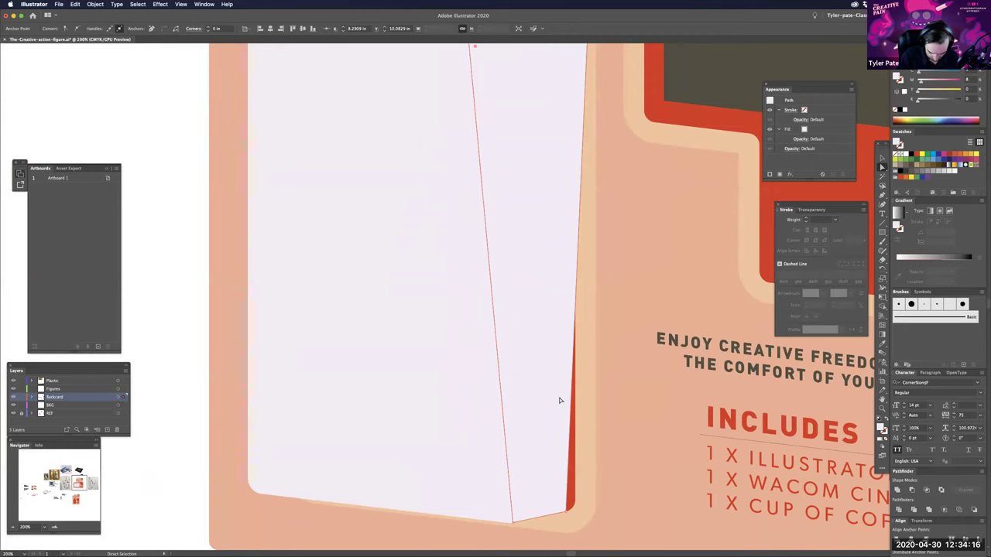
pyautogui.click(573, 495)
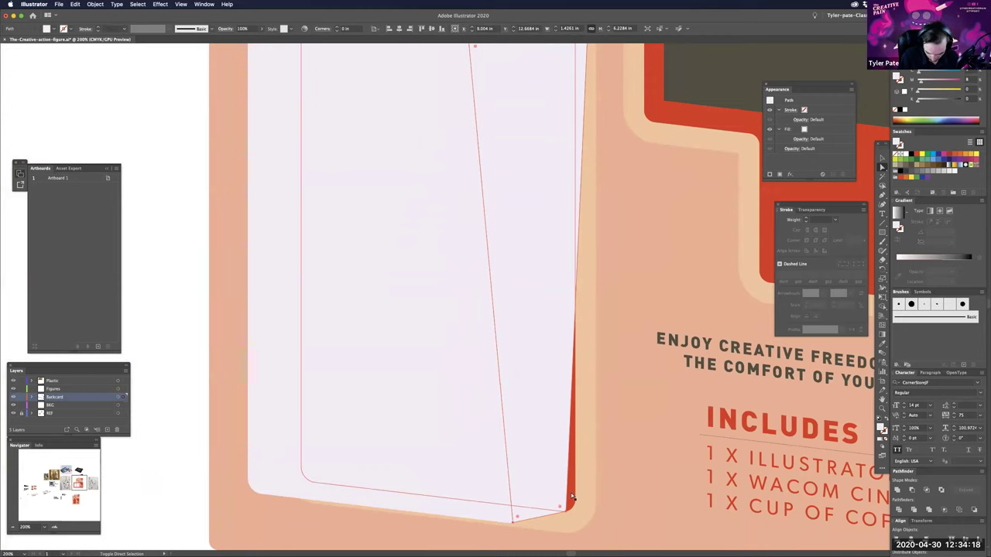
pyautogui.keyDown('shift'); pyautogui.click(509, 493); pyautogui.keyUp('shift')
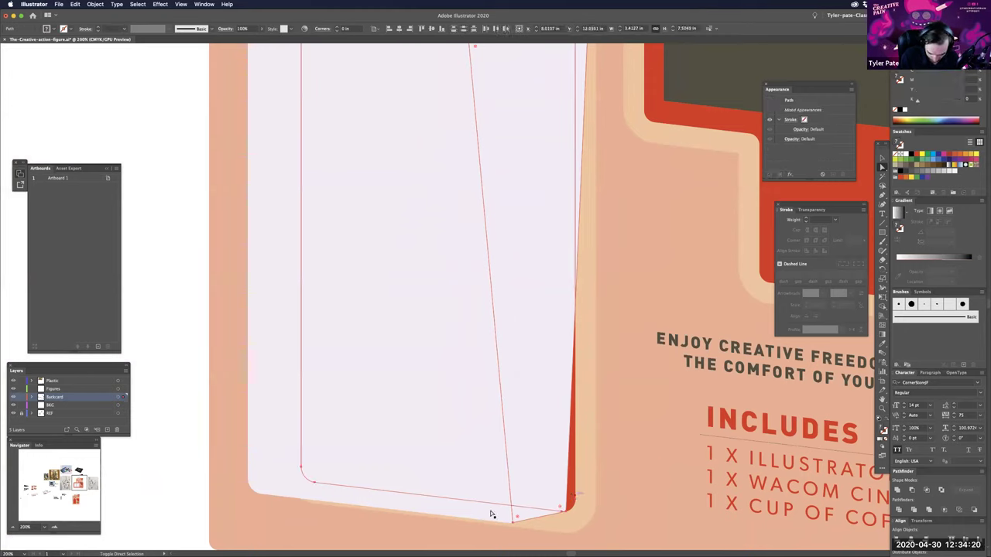
pyautogui.keyDown('shift'); pyautogui.click(490, 512); pyautogui.keyUp('shift')
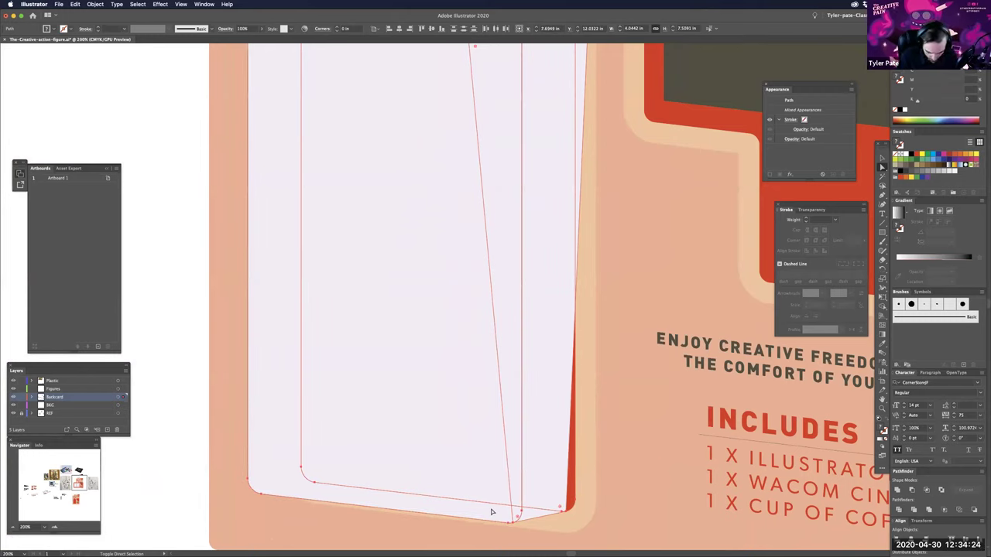
pyautogui.hotkey('shift', 'm')
pyautogui.hotkey('shift', 'm')
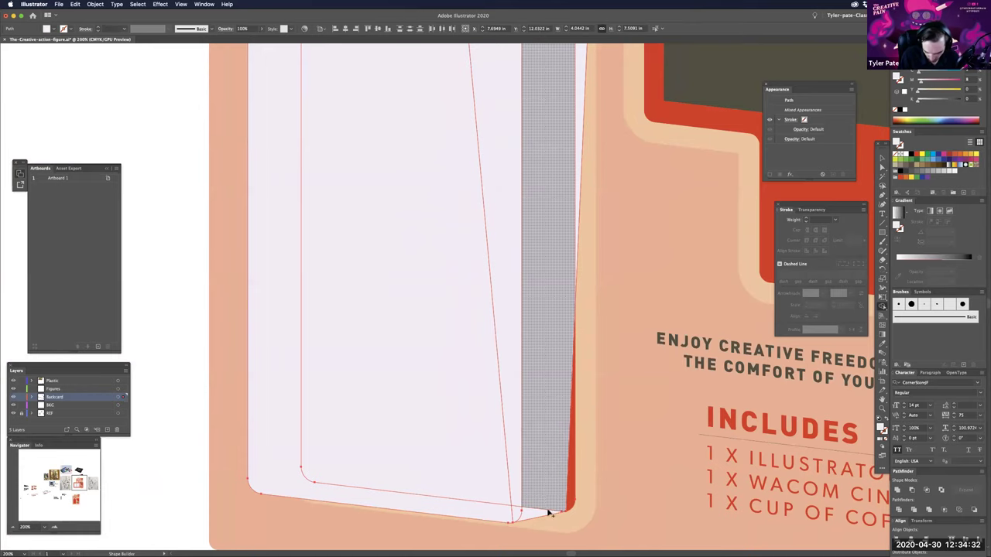
pyautogui.moveTo(566, 505); pyautogui.dragTo(572, 500)
pyautogui.press('space')
pyautogui.moveTo(608, 421); pyautogui.dragTo(609, 427)
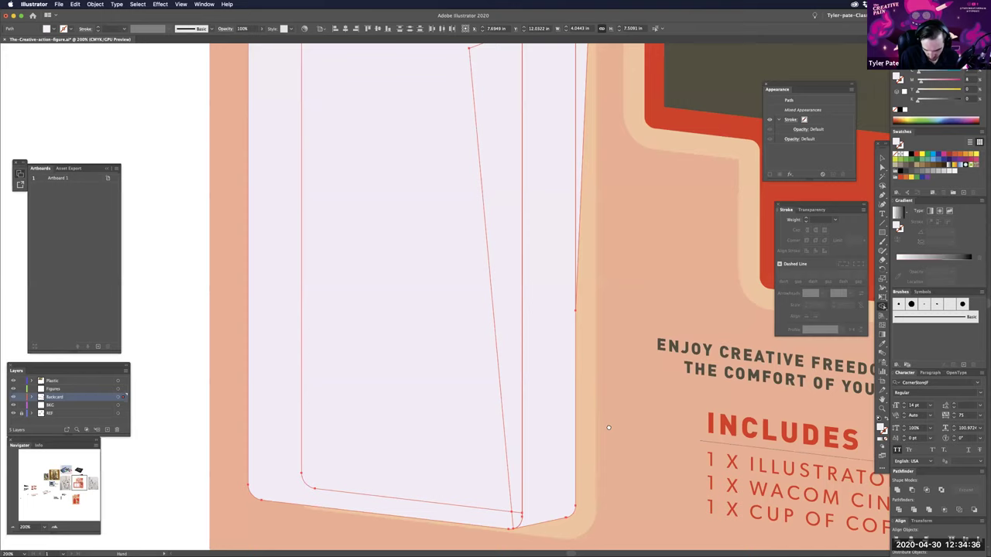
pyautogui.scroll(10, 537, 382)
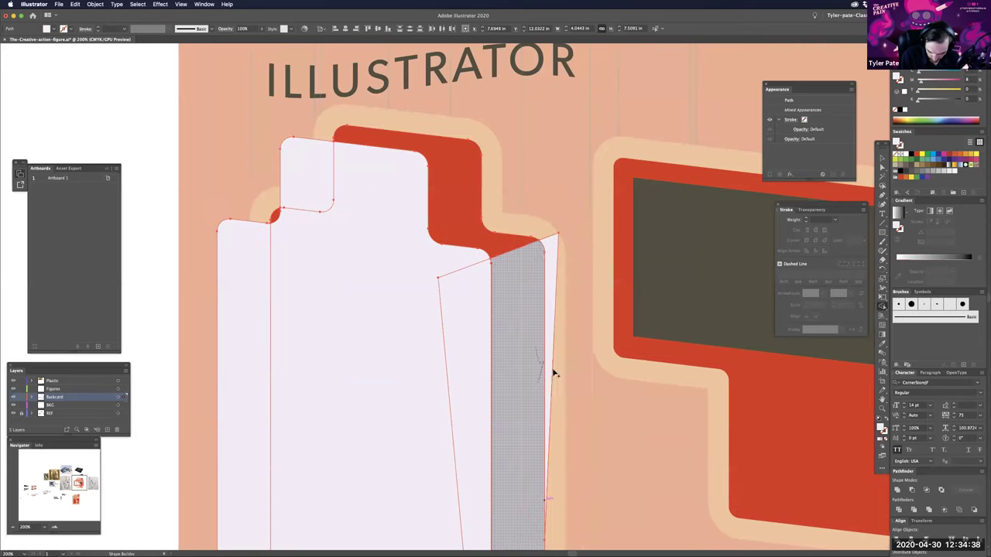
pyautogui.scroll(-10, 616, 353)
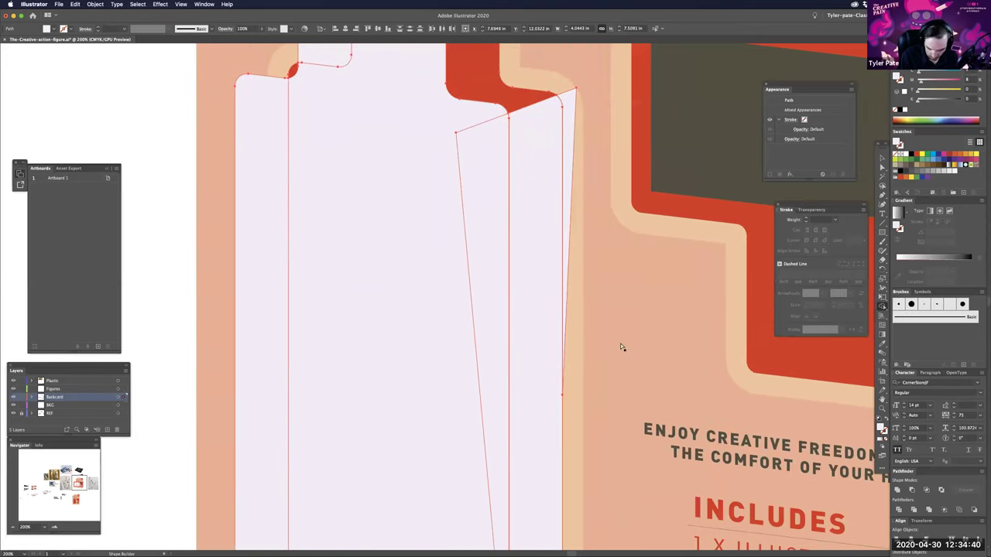
# - Select the merged side-panel shape between the lavender face and the red window's outer edge and copy it
pyautogui.press('a')
pyautogui.click(534, 206)
pyautogui.click(537, 211)
pyautogui.scroll(-5, 670, 380)
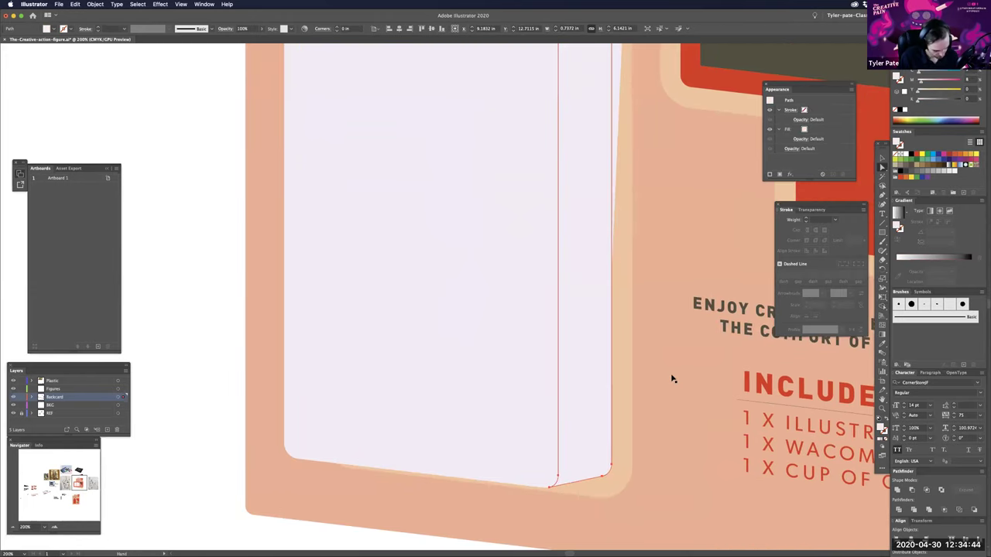
# - Undo the Shape Builder merge and the preceding anchor moves on the side panel to restore the intact red window
pyautogui.press('super+z')
pyautogui.press('super+z')
pyautogui.press('super+z')
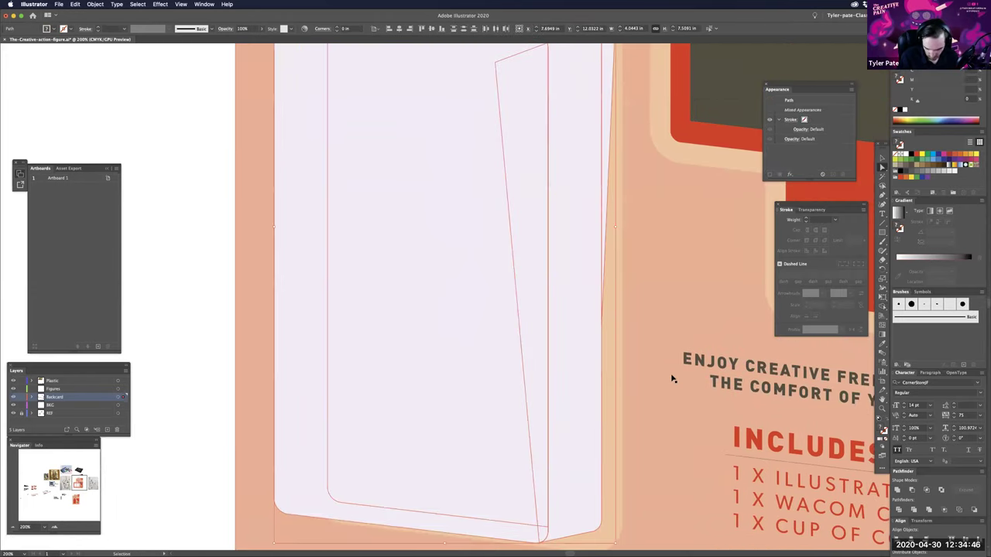
pyautogui.press('a')
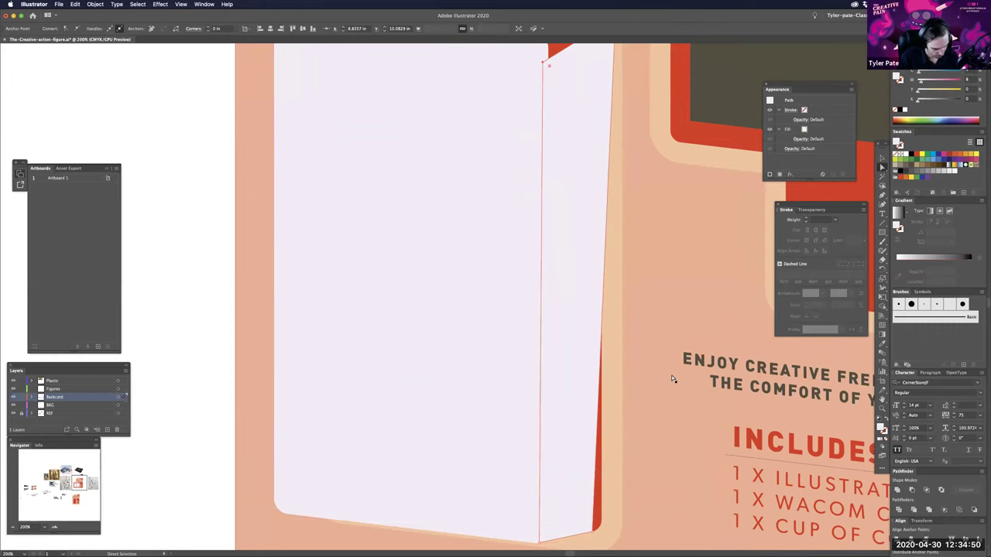
pyautogui.press('super+z')
pyautogui.press('super+z')
pyautogui.press('super+z')
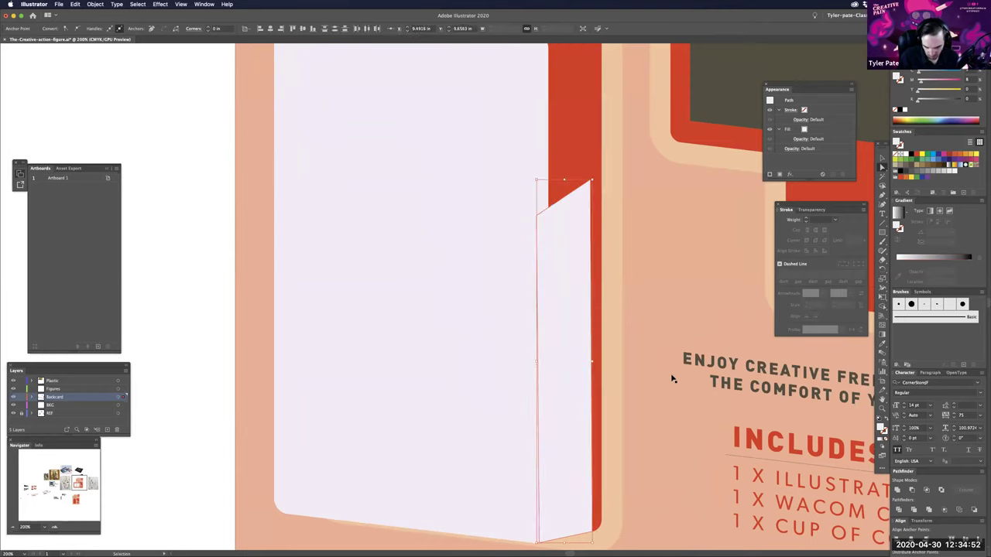
pyautogui.press('super+z')
pyautogui.press('super+z')
pyautogui.press('super+z')
pyautogui.press('a')
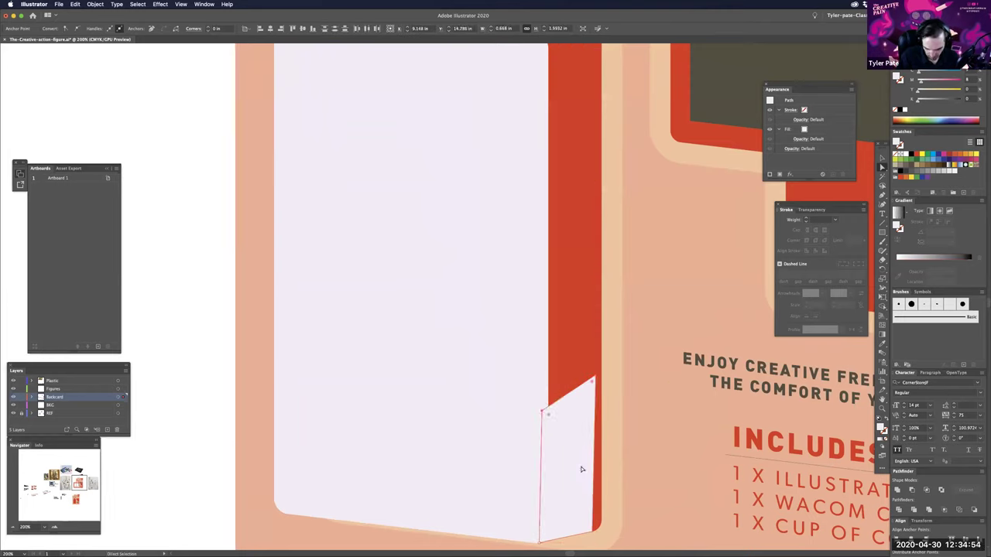
# - Delete the leftover short side panel and paste the copied merged panel in place
pyautogui.click(650, 438)
pyautogui.click(582, 447)
pyautogui.press('Delete')
pyautogui.moveTo(652, 444); pyautogui.dragTo(636, 413)
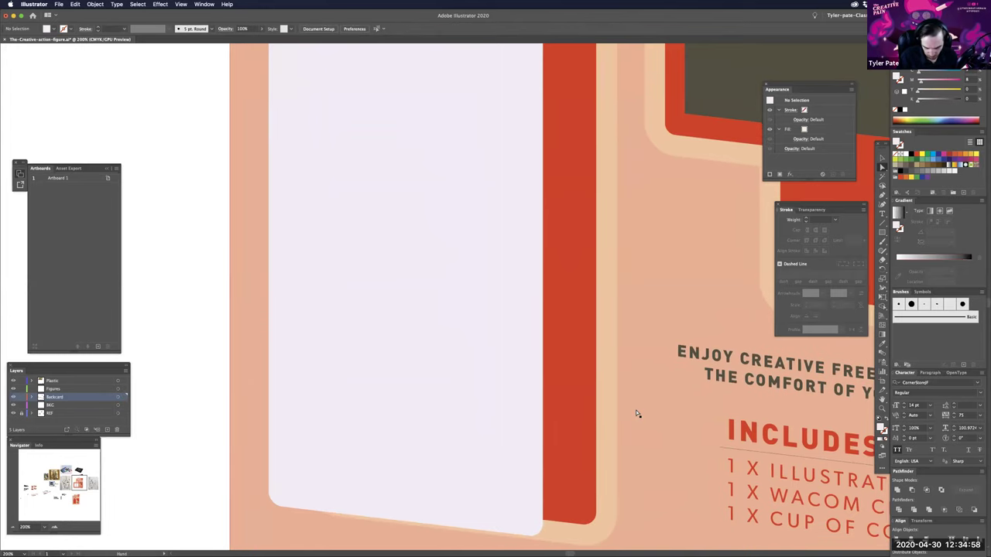
pyautogui.scroll(-2, 636, 414)
pyautogui.hscroll(2, 636, 414)
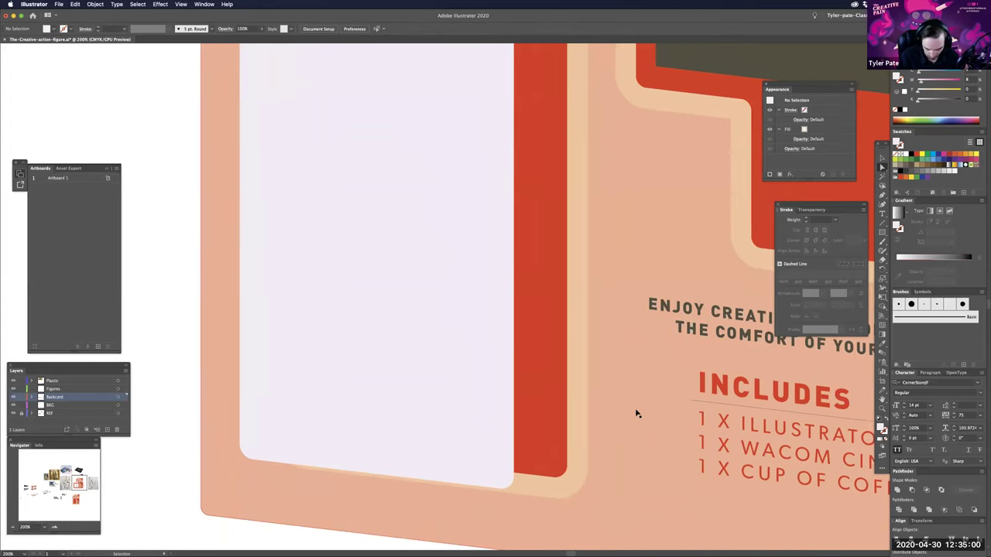
pyautogui.press('super+shift+z')
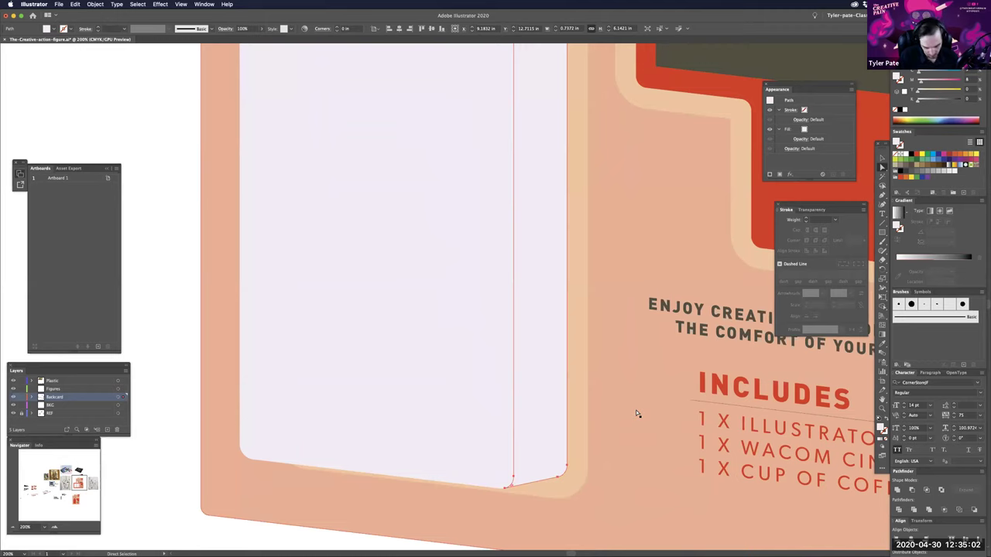
# - Recolour the pasted side panel with a slightly darker, bluer lavender fill than the front face
pyautogui.press('v')
pyautogui.press('super+minus')
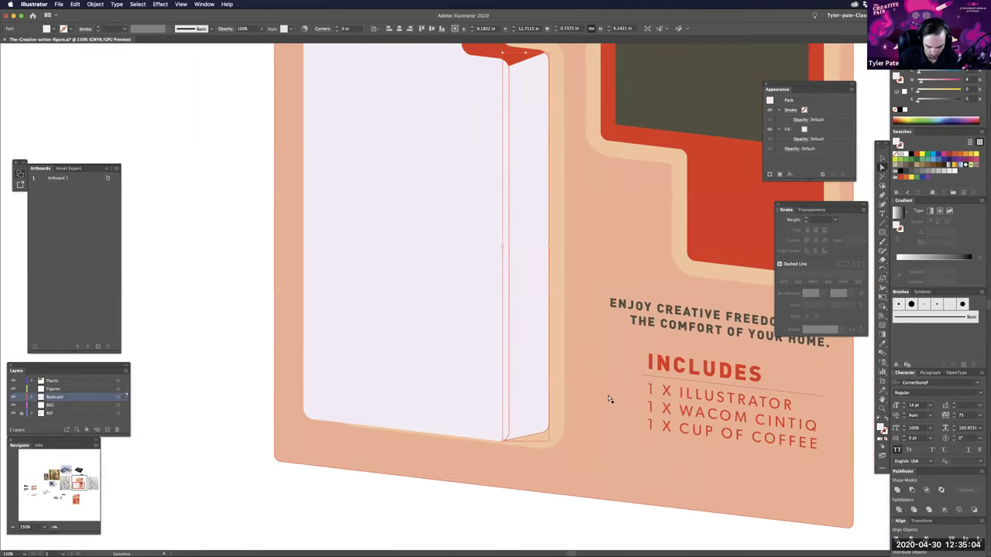
pyautogui.scroll(5, 609, 399)
pyautogui.press('a')
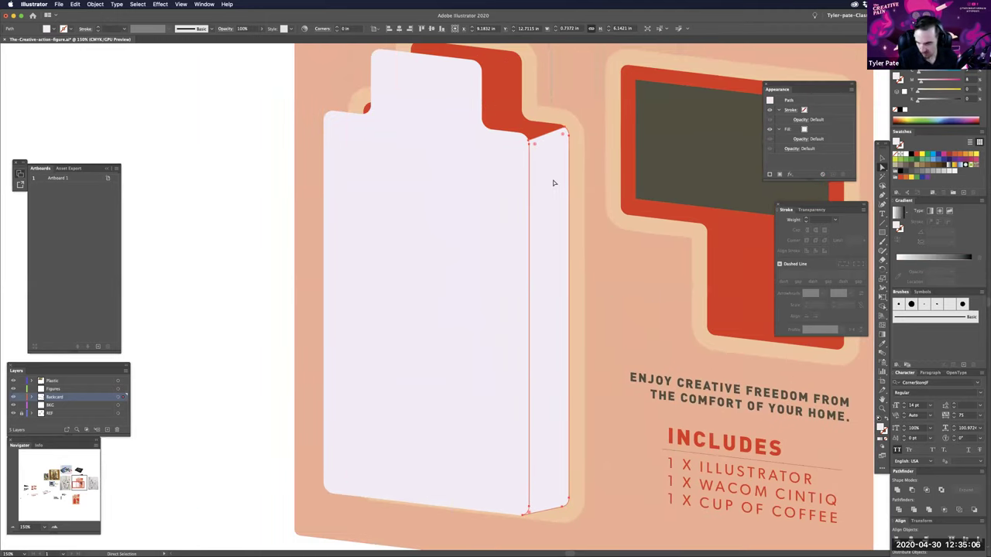
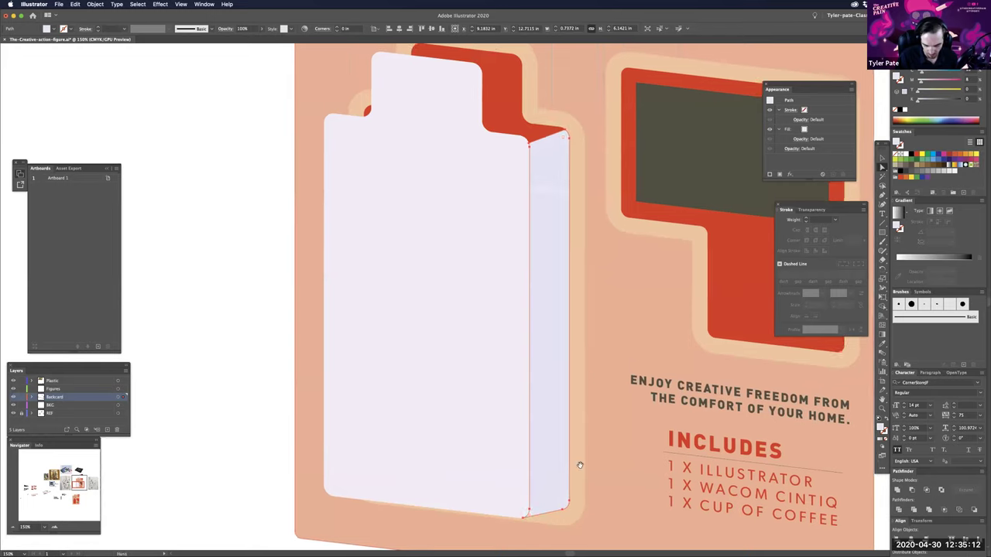
# - Examine how the recoloured side panel meets the lavender face and red window from its upper shoulder down to its bottom corner
pyautogui.scroll(5, 633, 254)
pyautogui.scroll(-5, 639, 382)
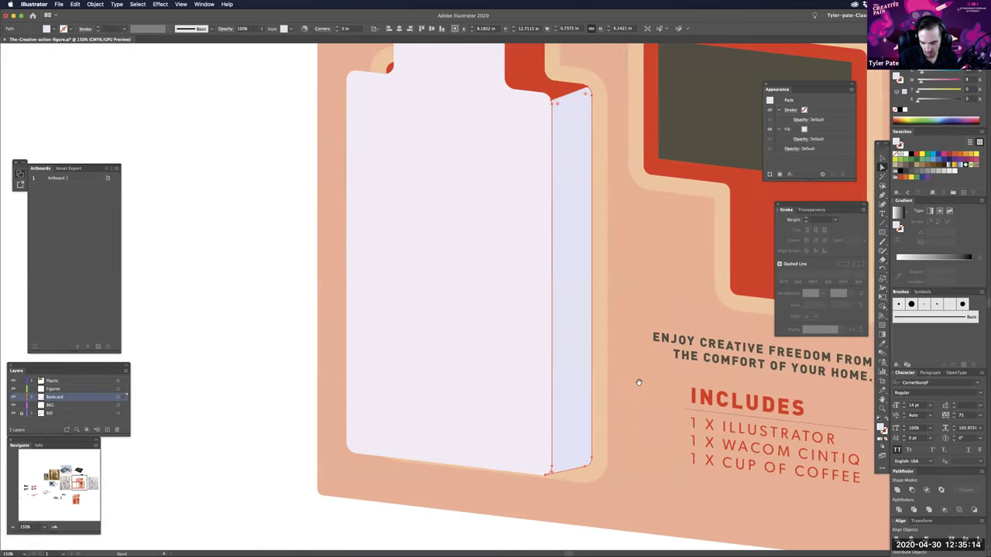
pyautogui.scroll(1, 640, 387)
pyautogui.scroll(5, 639, 387)
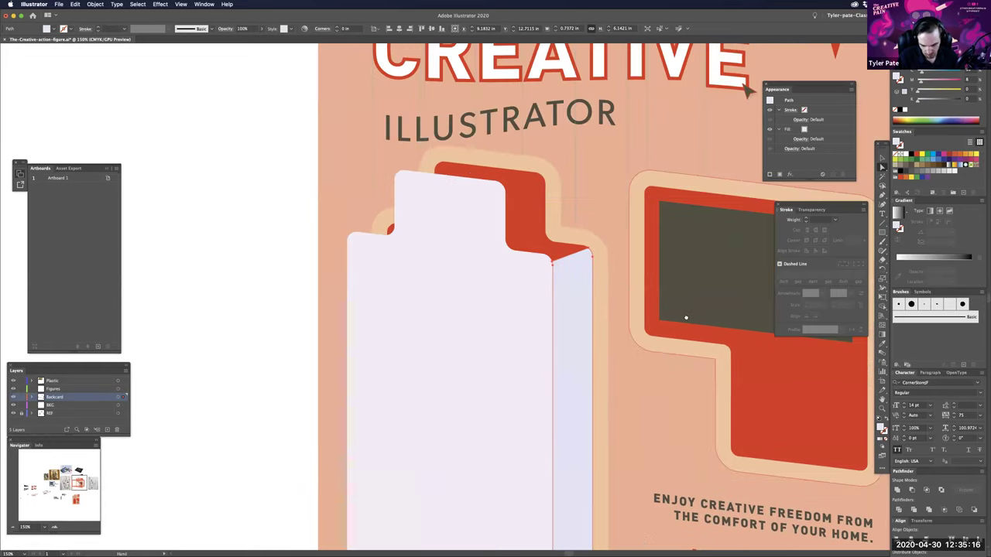
pyautogui.scroll(2, 565, 404)
pyautogui.scroll(1, 565, 403)
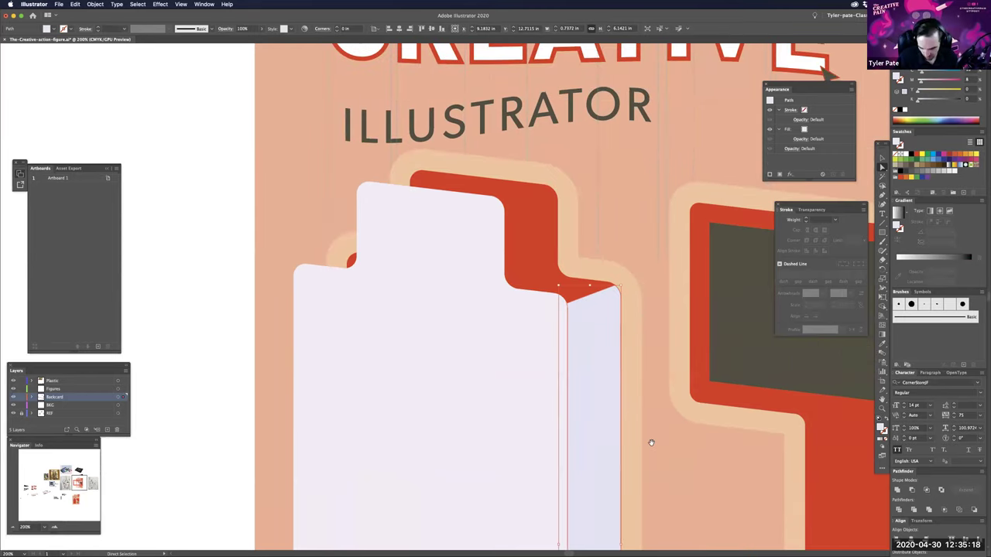
pyautogui.scroll(2, 648, 442)
pyautogui.scroll(1, 585, 315)
pyautogui.scroll(5, 639, 380)
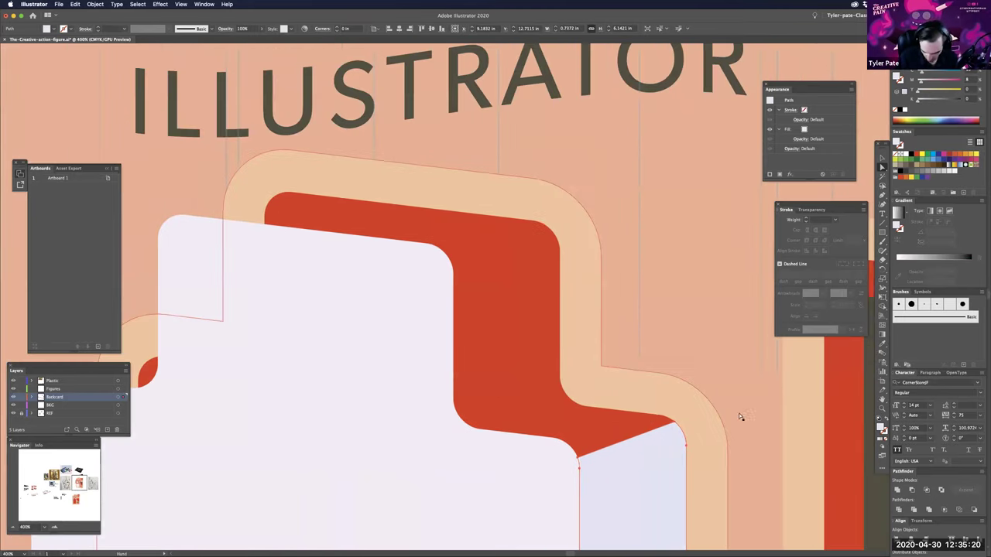
pyautogui.hscroll(-2, 740, 415)
pyautogui.scroll(-10, 626, 418)
pyautogui.hscroll(2, 604, 420)
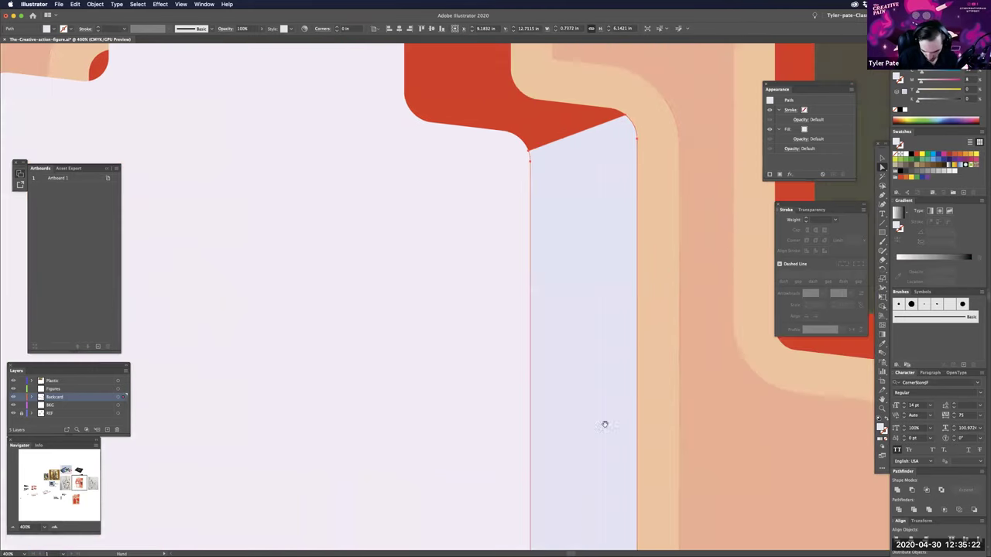
pyautogui.scroll(-3, 612, 395)
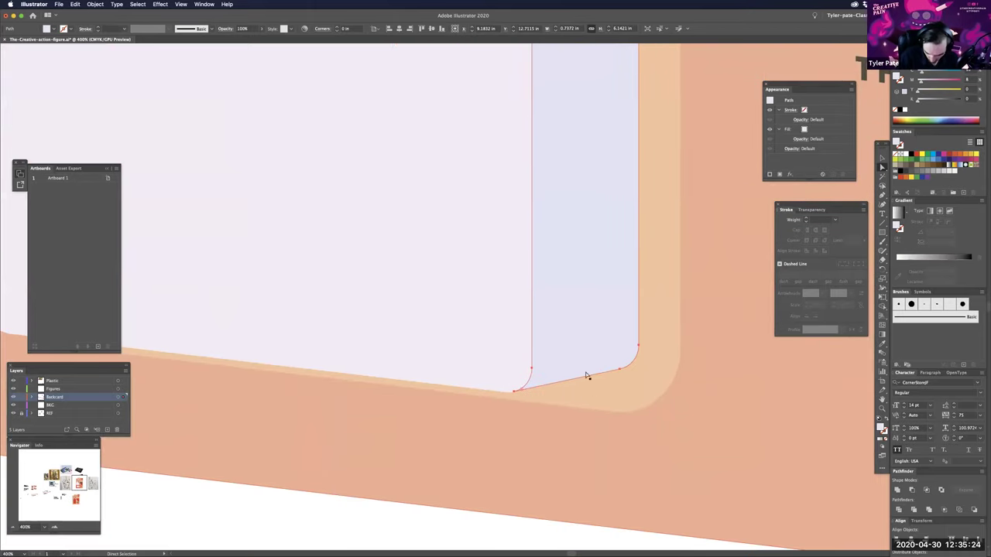
# - Check the anchors along the side panel's slanted bottom edge, leaving everything deselected
pyautogui.click(586, 379)
pyautogui.click(650, 363)
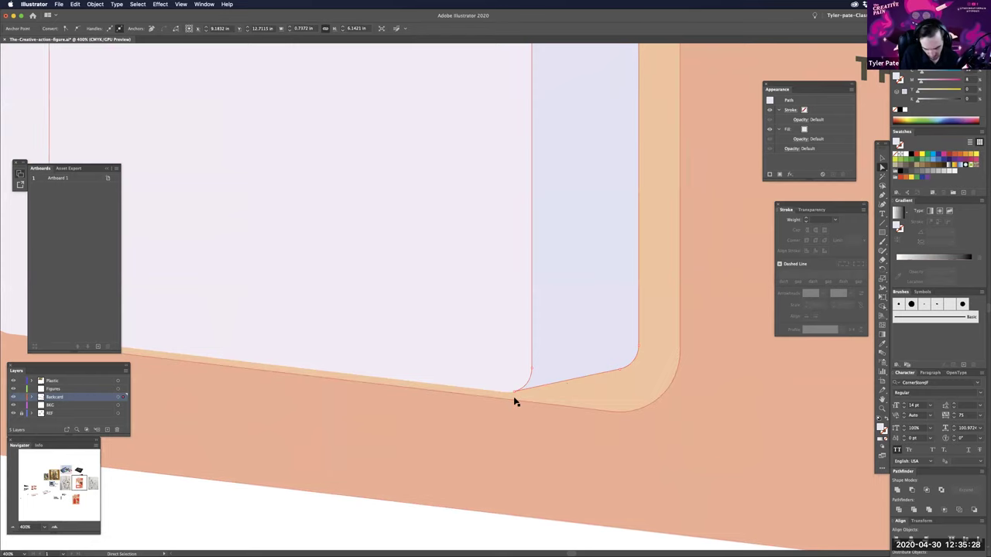
pyautogui.click(619, 374)
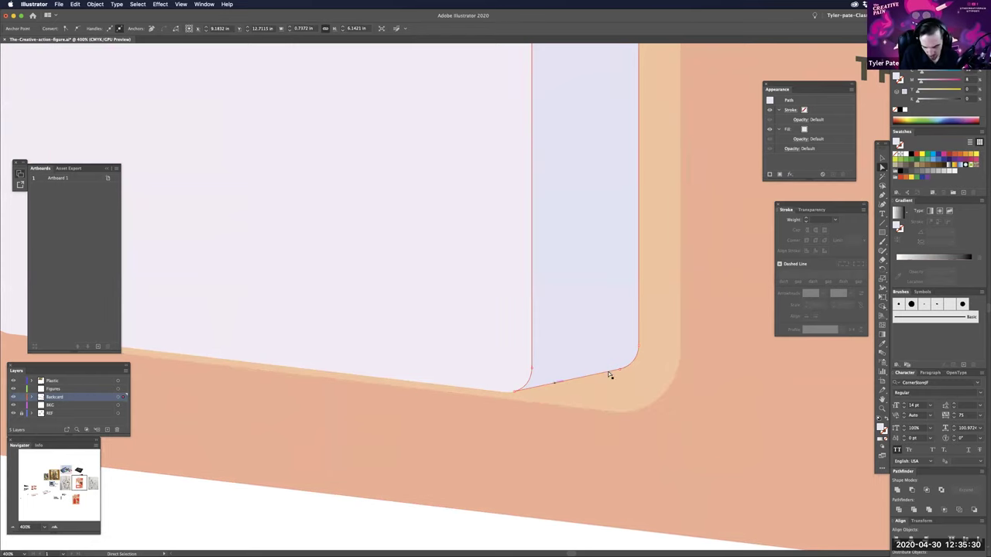
pyautogui.click(499, 530)
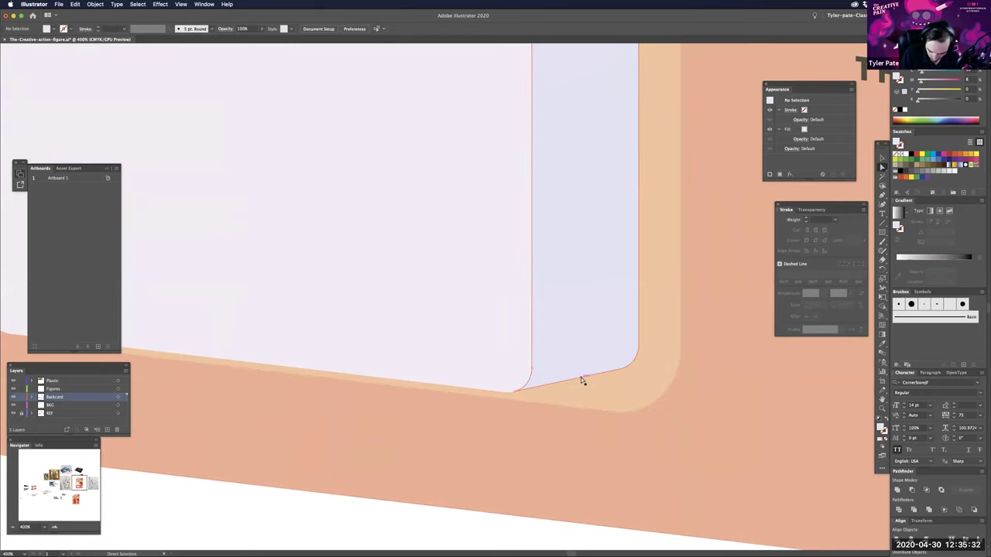
pyautogui.click(583, 380)
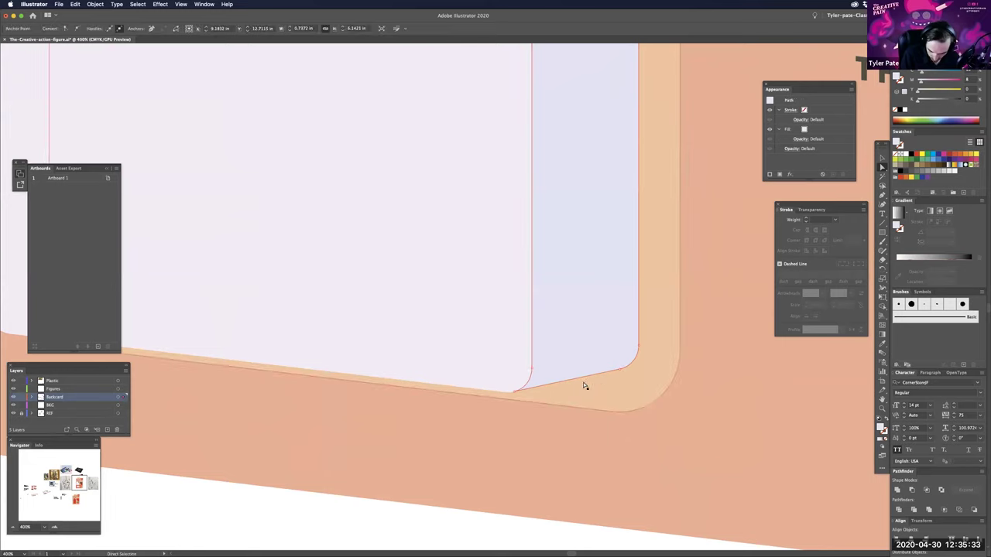
pyautogui.click(546, 533)
# - Draw a straight line about 0.62 in wide from the lavender tab's upper-left rounded corner to the red window's matching corner
pyautogui.press('super+minus')
pyautogui.press('super+minus')
pyautogui.press('super+minus')
pyautogui.press('super+minus')
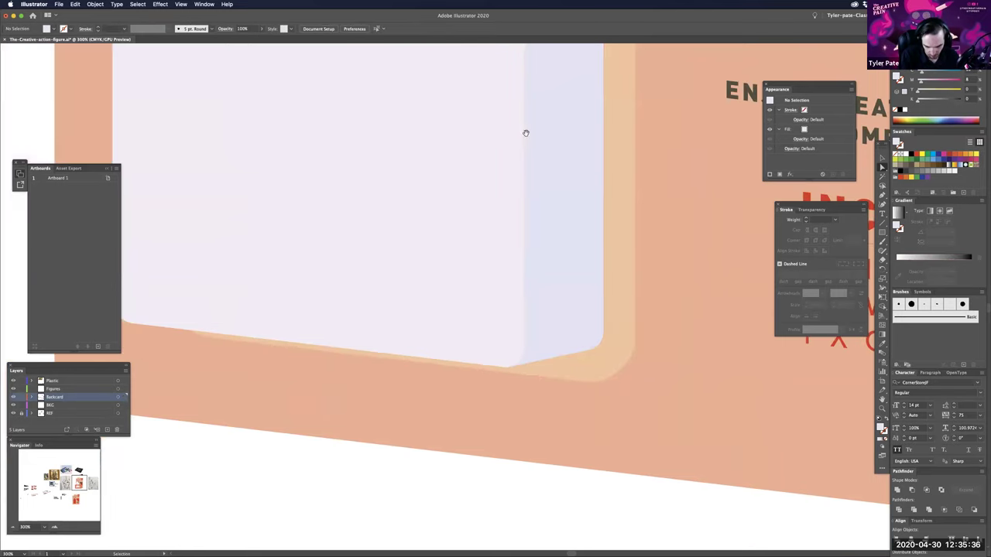
pyautogui.scroll(5, 553, 355)
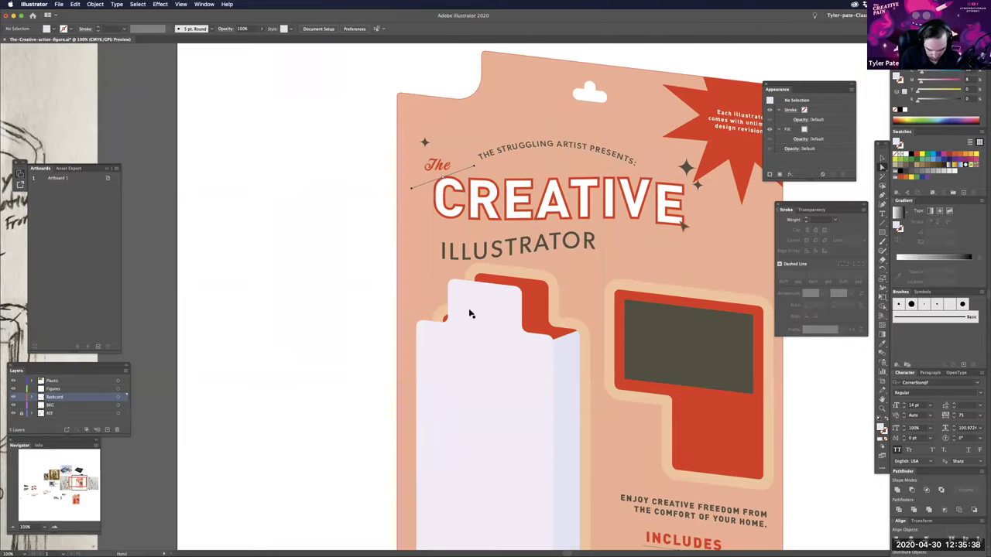
pyautogui.press('super+equal')
pyautogui.press('super+equal')
pyautogui.press('super+equal')
pyautogui.press('super+equal')
pyautogui.press('super+equal')
pyautogui.moveTo(411, 167); pyautogui.dragTo(575, 240)
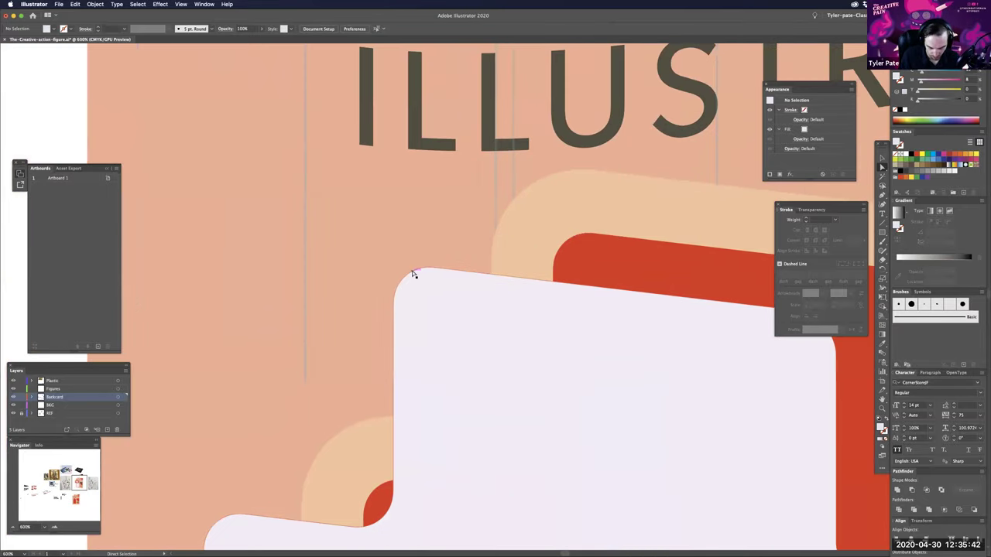
pyautogui.moveTo(413, 274); pyautogui.dragTo(553, 237)
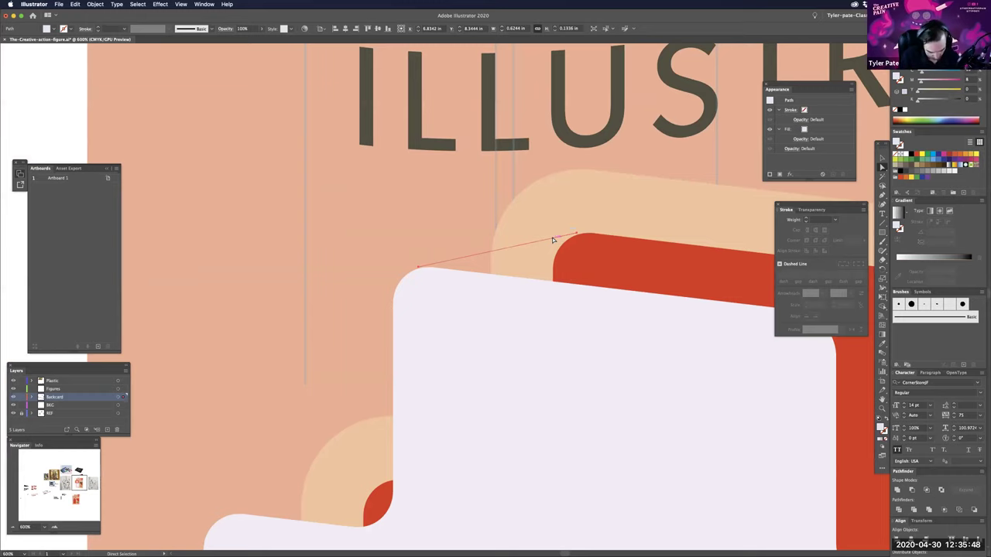
# - In outline view, move the connecting line's lower end precisely onto the lavender tab's upper-left corner curve
pyautogui.press('super+equal')
pyautogui.press('super+equal')
pyautogui.press('super+equal')
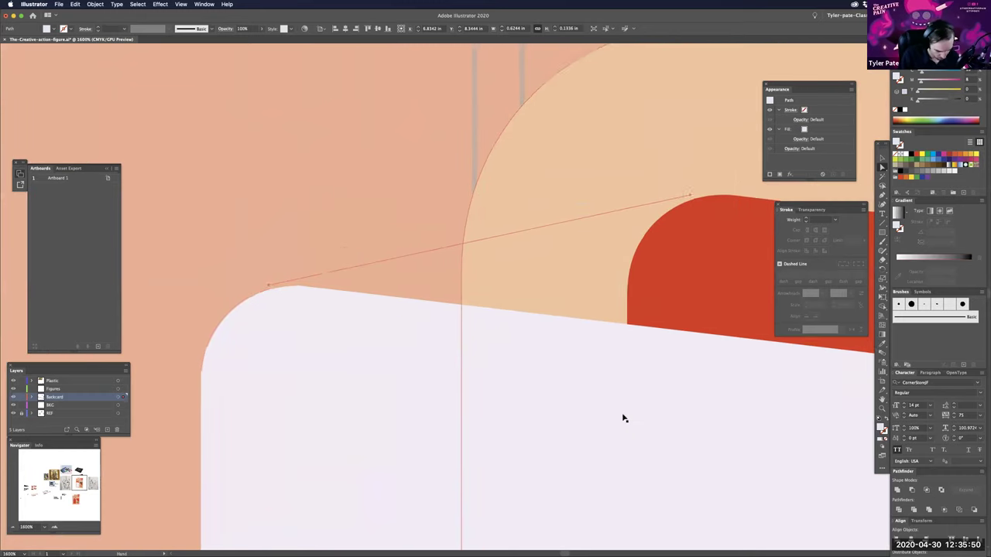
pyautogui.press('a')
pyautogui.press('super+y')
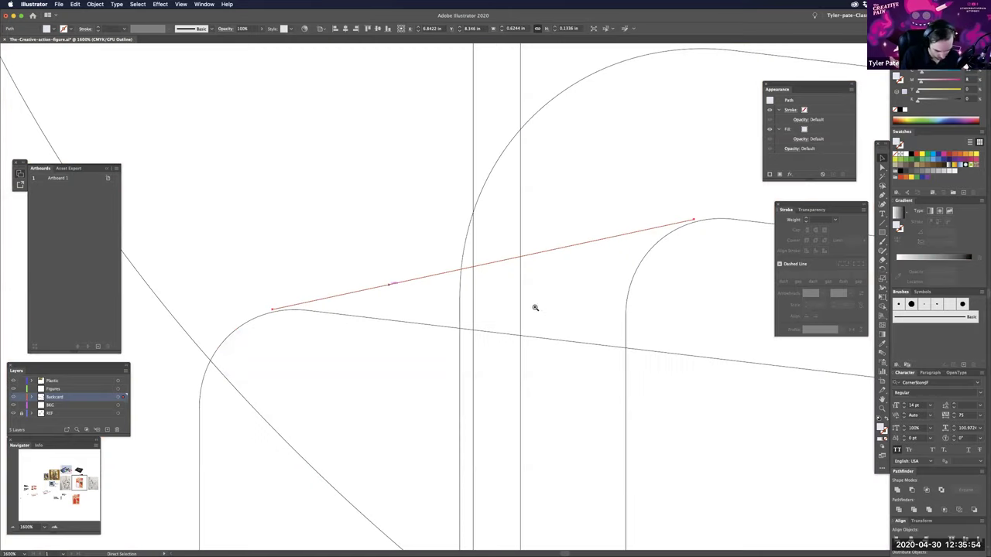
pyautogui.moveTo(370, 312); pyautogui.dragTo(560, 294)
pyautogui.moveTo(500, 310); pyautogui.dragTo(505, 310)
pyautogui.moveTo(453, 287); pyautogui.dragTo(537, 259)
pyautogui.click(531, 267)
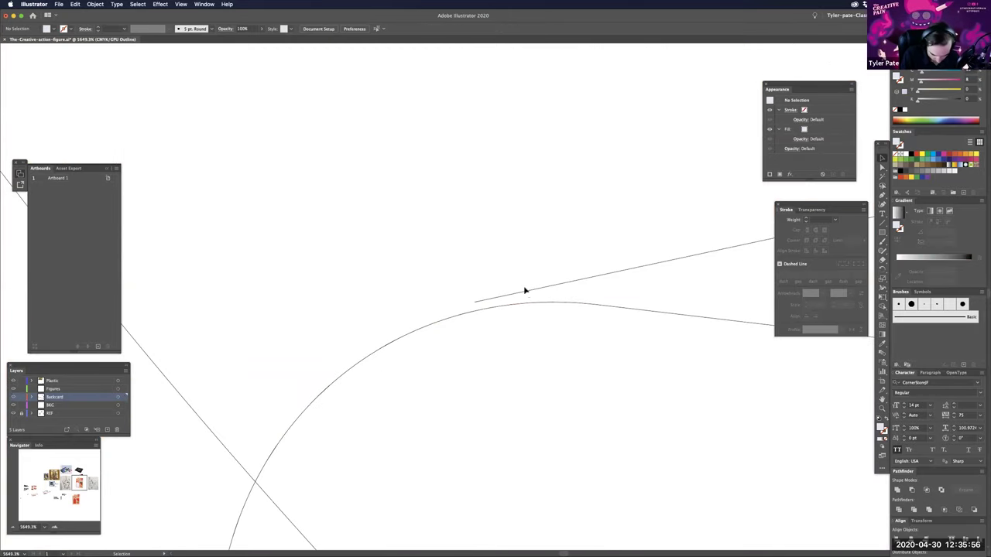
pyautogui.moveTo(525, 291); pyautogui.dragTo(534, 303)
pyautogui.moveTo(582, 391); pyautogui.dragTo(267, 428)
pyautogui.moveTo(584, 391); pyautogui.dragTo(393, 424)
# - Move the connecting line's upper end onto the curve of the red window's upper-left corner
pyautogui.moveTo(691, 200); pyautogui.dragTo(859, 268)
pyautogui.press('z')
pyautogui.press('v')
pyautogui.moveTo(608, 240); pyautogui.dragTo(672, 208)
pyautogui.press('super+minus')
pyautogui.press('super+minus')
pyautogui.press('super+minus')
pyautogui.press('super+minus')
pyautogui.press('super+minus')
pyautogui.press('super+minus')
pyautogui.press('super+minus')
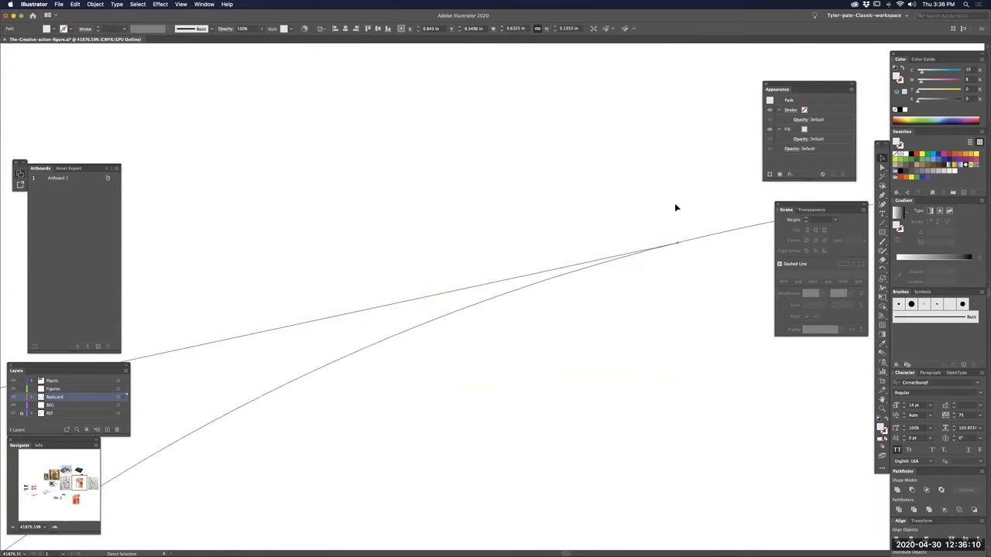
pyautogui.hotkey('ctrl', '-')
pyautogui.hotkey('ctrl', '-')
pyautogui.hotkey('ctrl', '-')
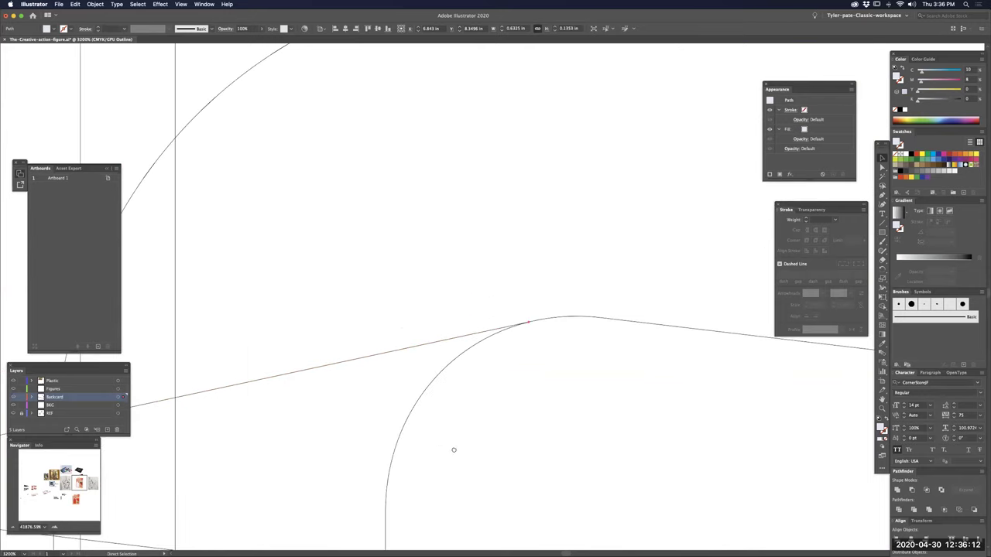
pyautogui.press('super+minus')
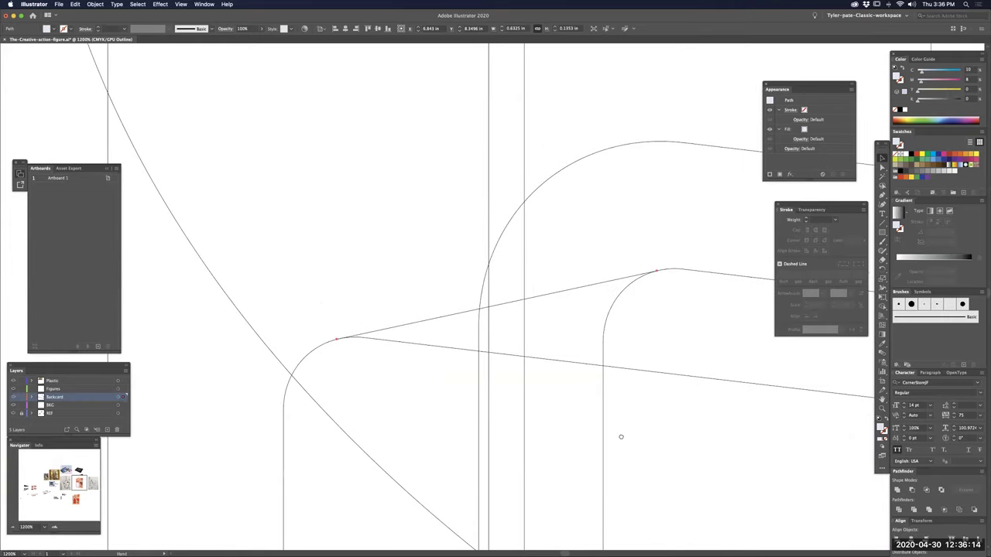
# - Check both ends of the connecting line in outline view and return the artwork to full-colour preview
pyautogui.moveTo(621, 436); pyautogui.dragTo(629, 425)
pyautogui.hotkey('ctrl', '-')
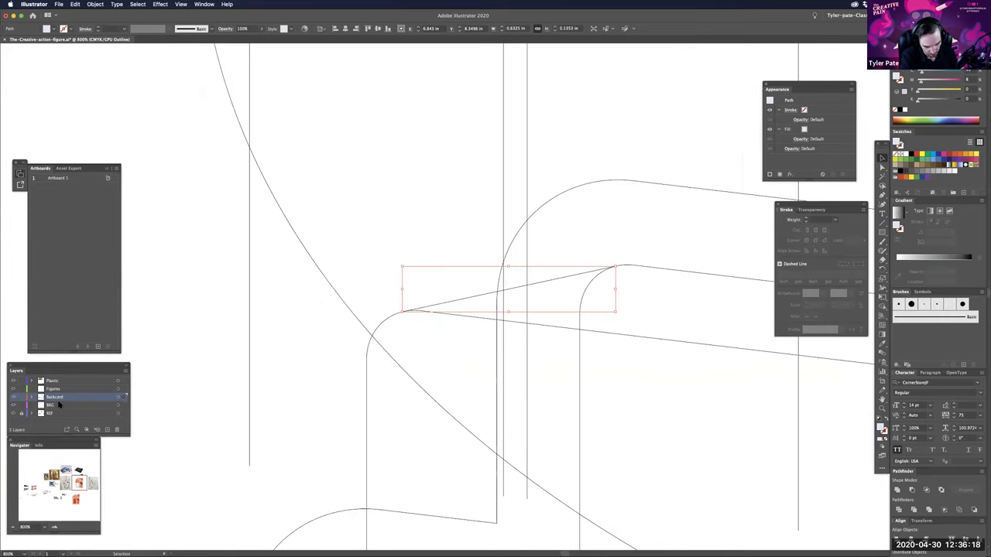
pyautogui.press('a')
pyautogui.hotkey('ctrl', '-')
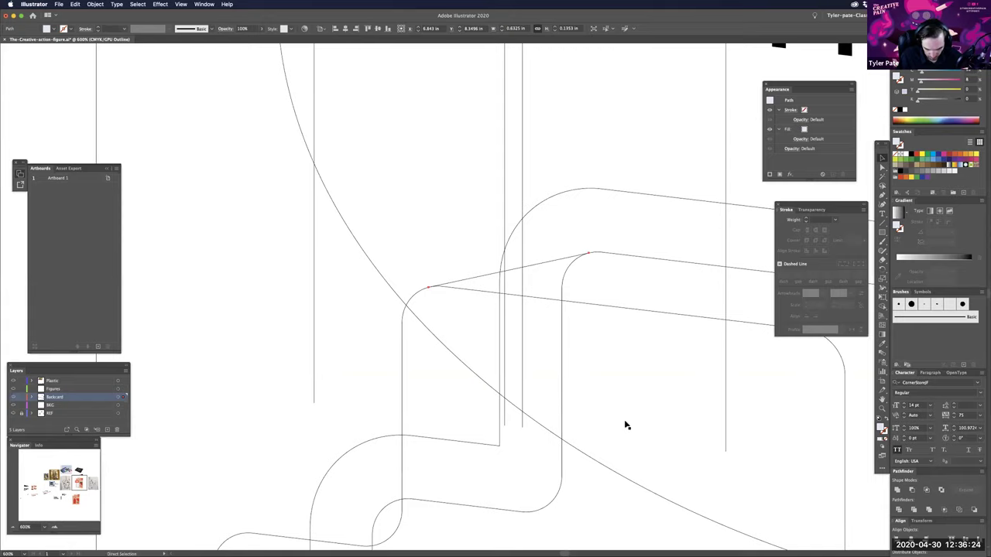
pyautogui.hotkey('ctrl', 'y')
pyautogui.moveTo(638, 442); pyautogui.dragTo(609, 390)
pyautogui.press('a')
pyautogui.press('super+minus')
pyautogui.hotkey('ctrl', '-')
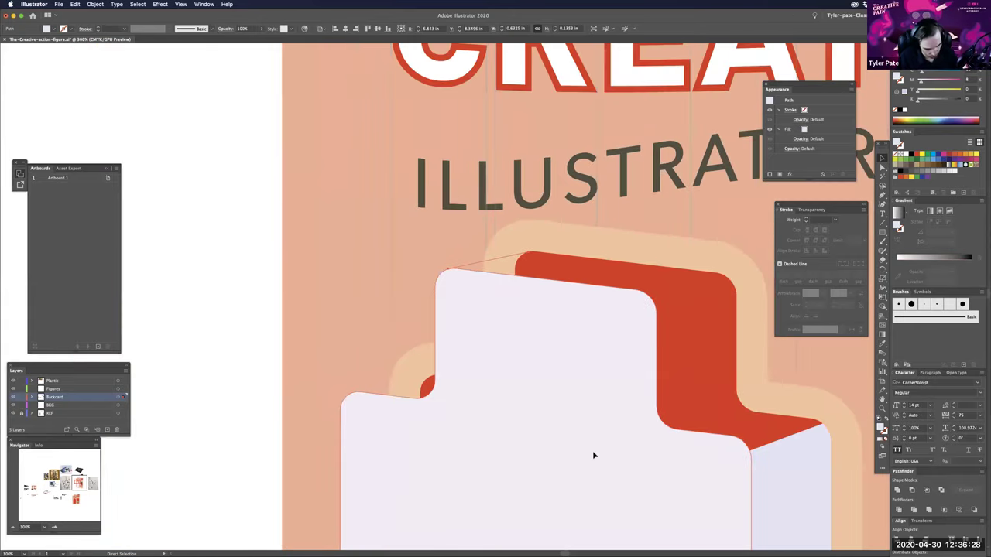
# - Examine the whole backcard and how the connecting line meets the tab and red window at the upper-left corners
pyautogui.hotkey('ctrl', '0')
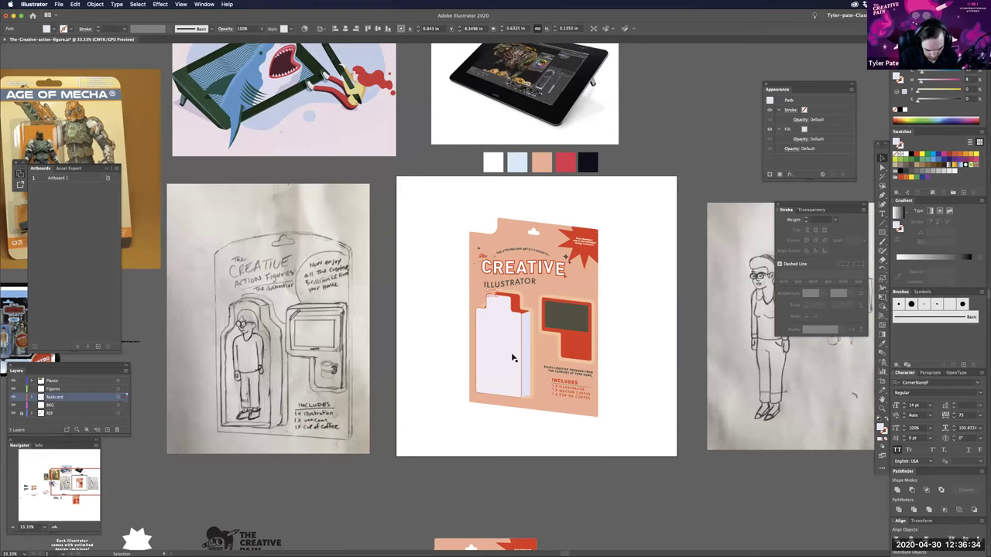
pyautogui.hotkey('ctrl', '+')
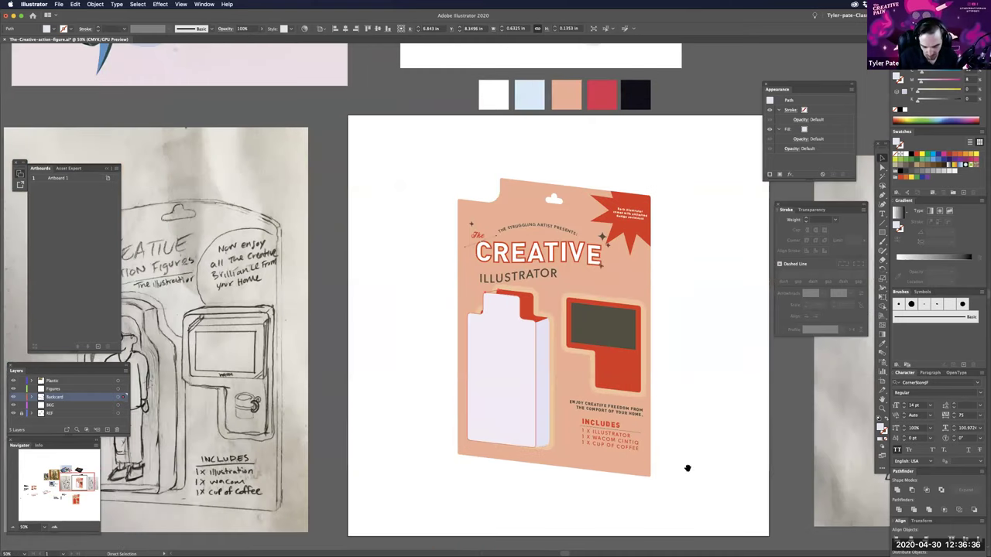
pyautogui.hotkey('ctrl', '+')
pyautogui.hotkey('ctrl', '+')
pyautogui.hotkey('ctrl', '+')
pyautogui.hotkey('ctrl', '+')
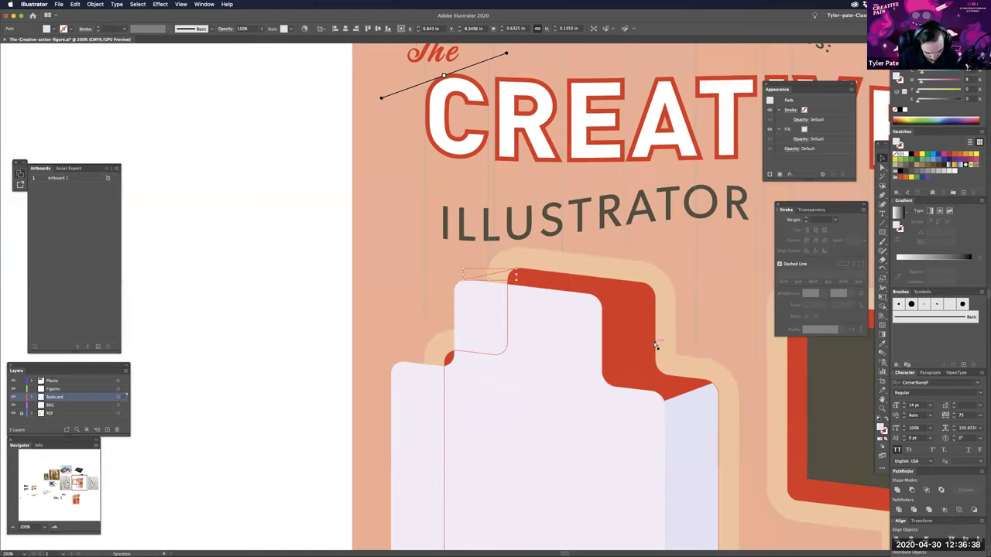
pyautogui.hotkey('ctrl', '+')
pyautogui.hotkey('ctrl', '+')
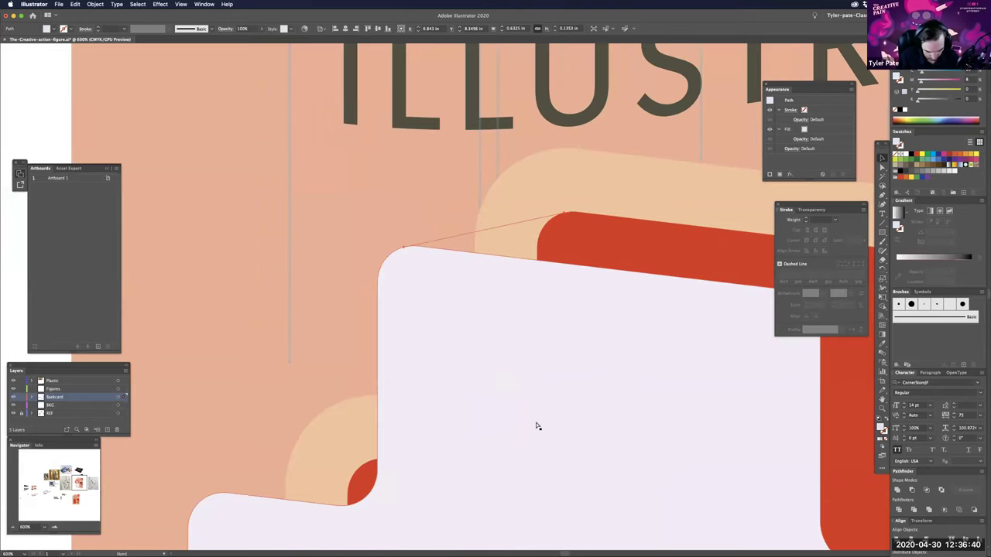
pyautogui.moveTo(568, 441); pyautogui.dragTo(665, 419)
pyautogui.press('super+plus')
pyautogui.press('space')
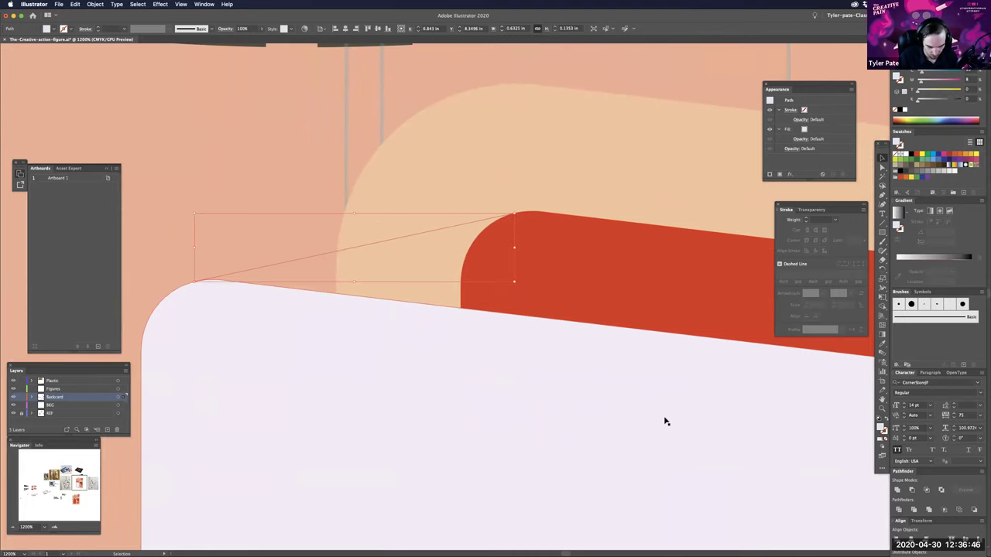
pyautogui.hotkey('ctrl', '-')
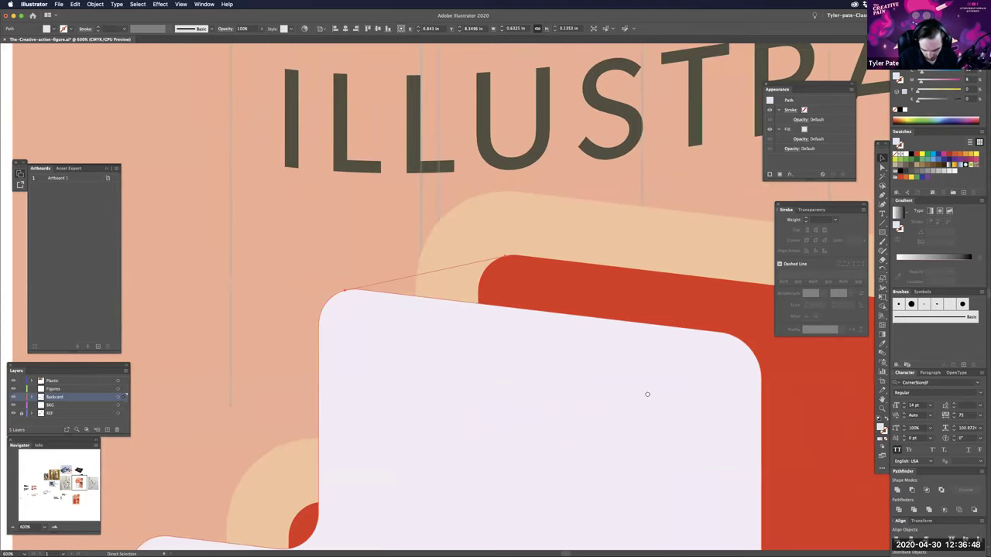
pyautogui.press('super+minus')
pyautogui.press('super+minus')
pyautogui.moveTo(602, 387); pyautogui.dragTo(507, 374)
# - Ungroup the backcard artwork so the red window shape can be selected separately, and leave everything deselected
pyautogui.click(133, 158)
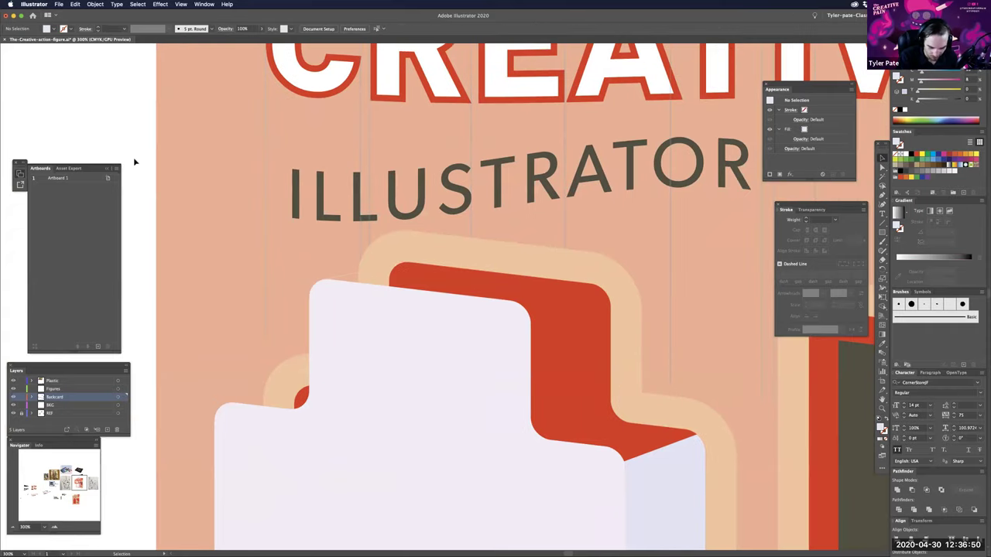
pyautogui.click(362, 274)
pyautogui.click(519, 337)
pyautogui.press('super+a')
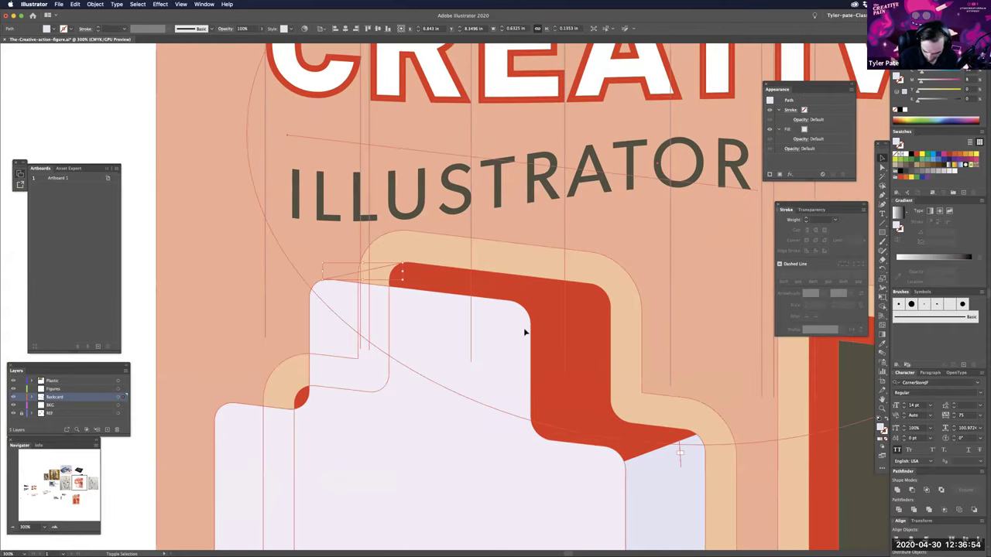
pyautogui.press('super+z')
pyautogui.press('super+z')
pyautogui.press('super+z')
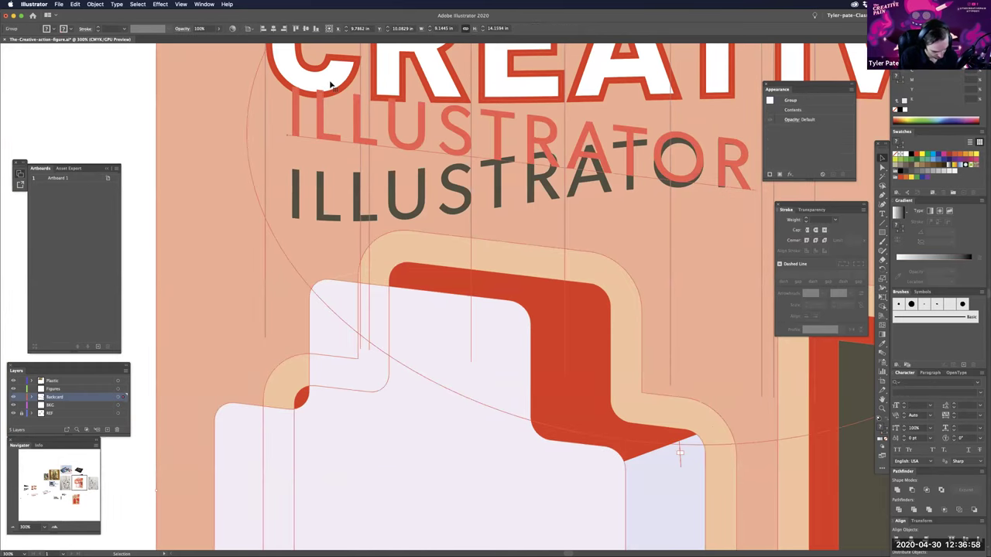
pyautogui.click(132, 106)
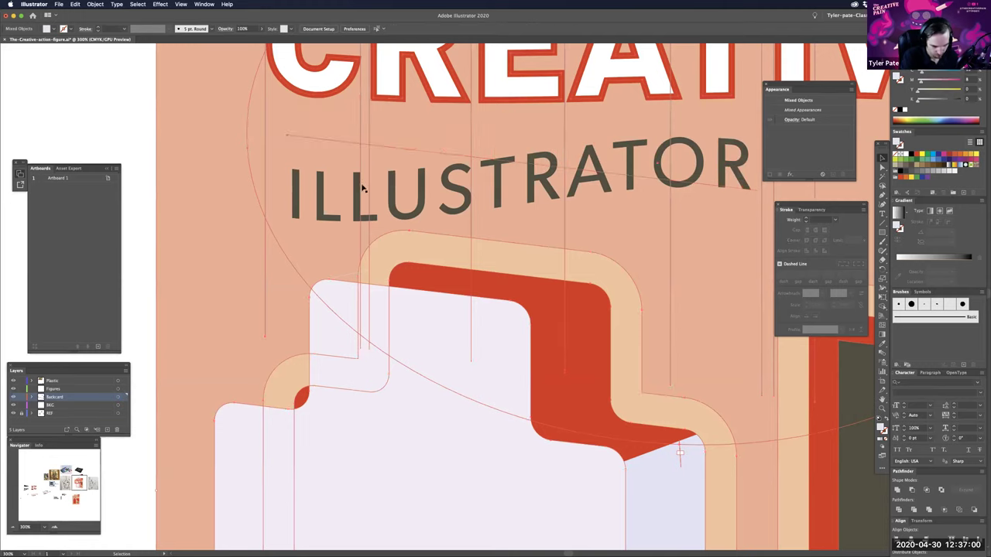
pyautogui.click(358, 186)
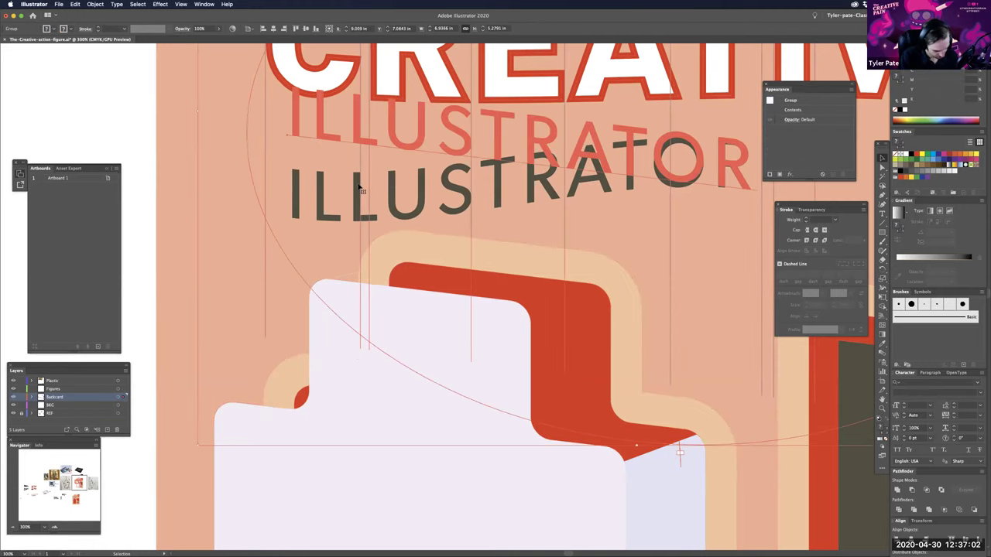
pyautogui.press('Delete')
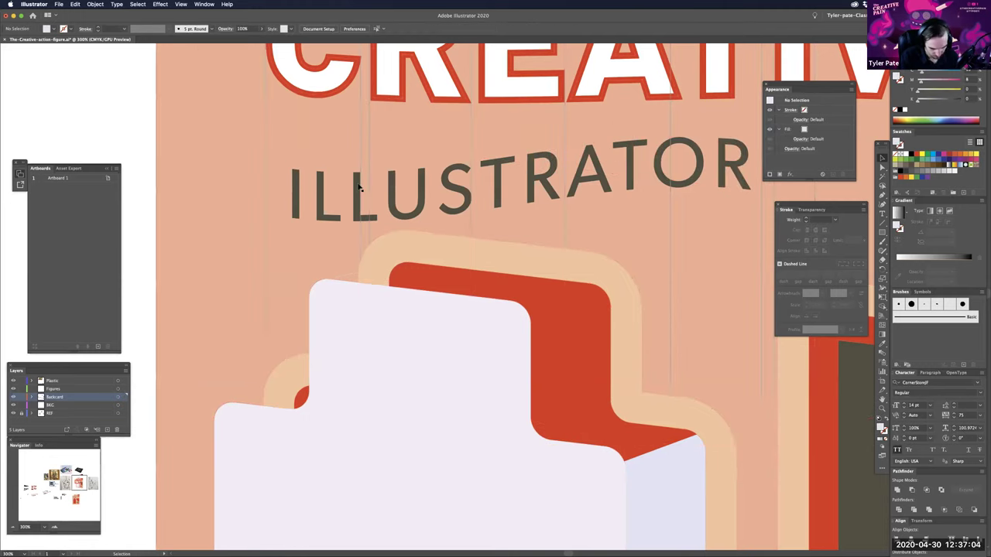
# - Use Shape Builder to merge the exposed red area and the wedge under the connecting line into one darker lavender panel
pyautogui.click(488, 268)
pyautogui.keyDown('shift'); pyautogui.click(576, 309); pyautogui.keyUp('shift')
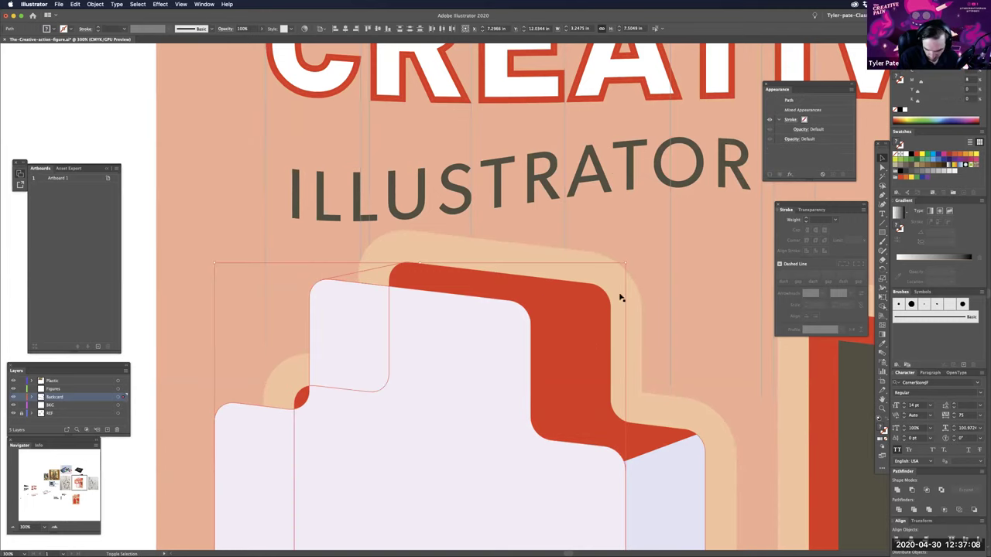
pyautogui.keyDown('shift'); pyautogui.click(670, 483); pyautogui.keyUp('shift')
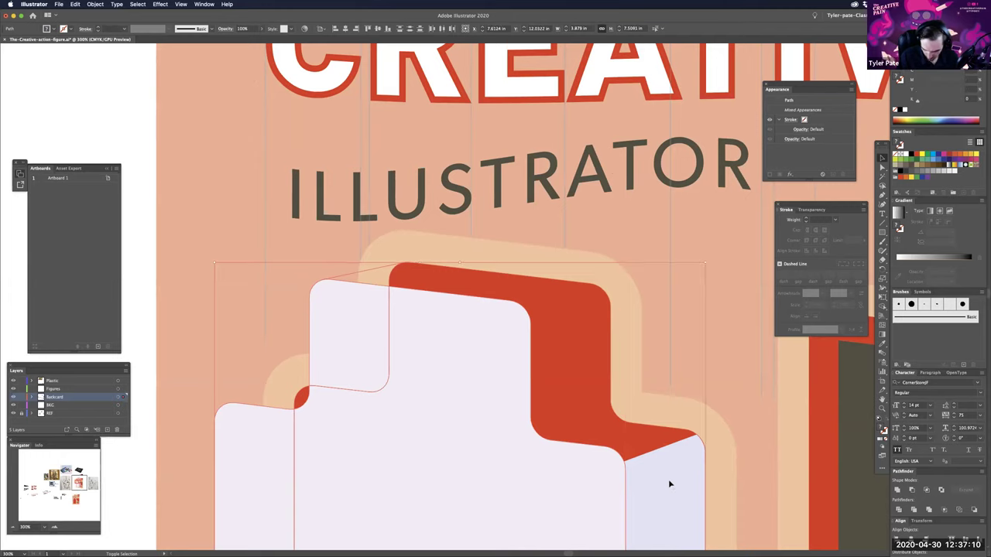
pyautogui.hotkey('shift', 'm')
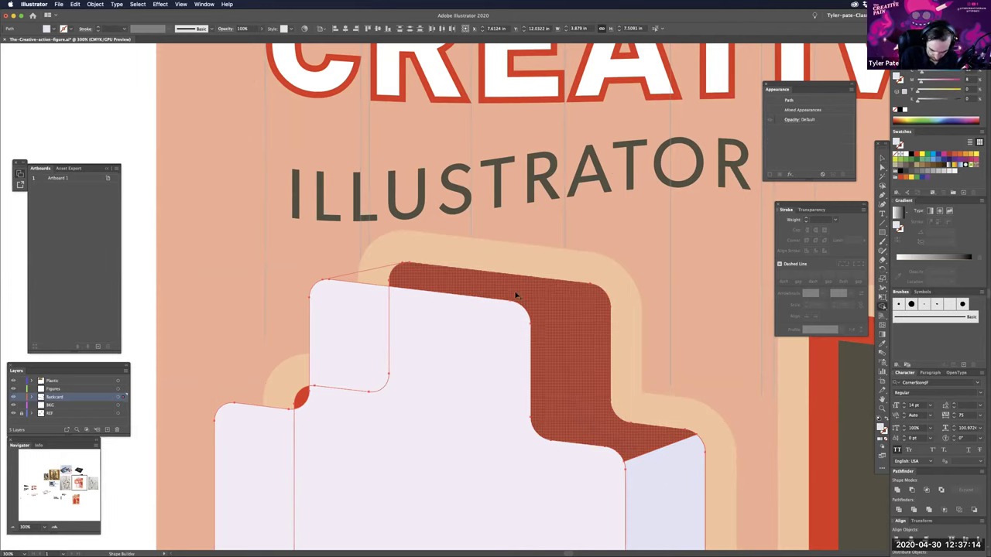
pyautogui.moveTo(516, 296); pyautogui.dragTo(577, 364)
pyautogui.press('super+shift+a')
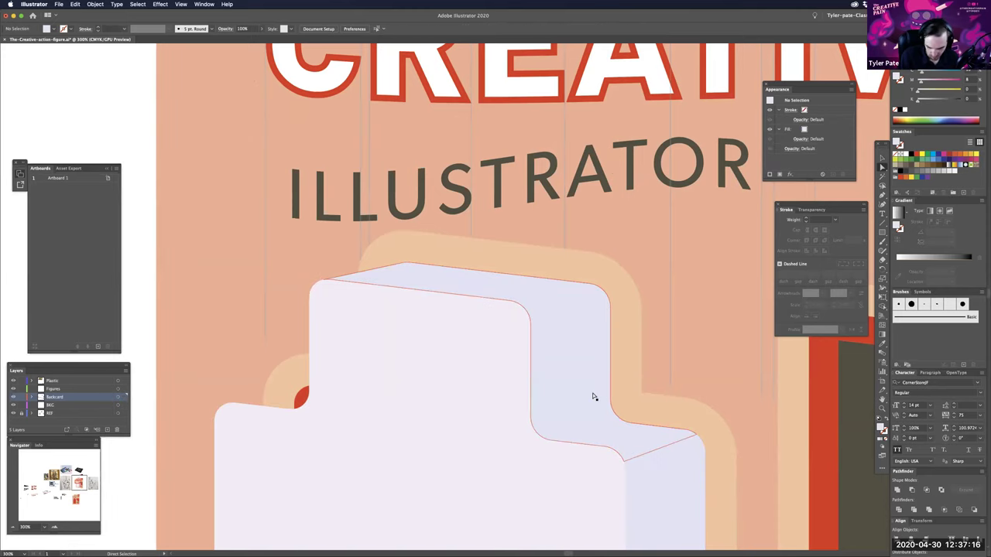
pyautogui.click(594, 396)
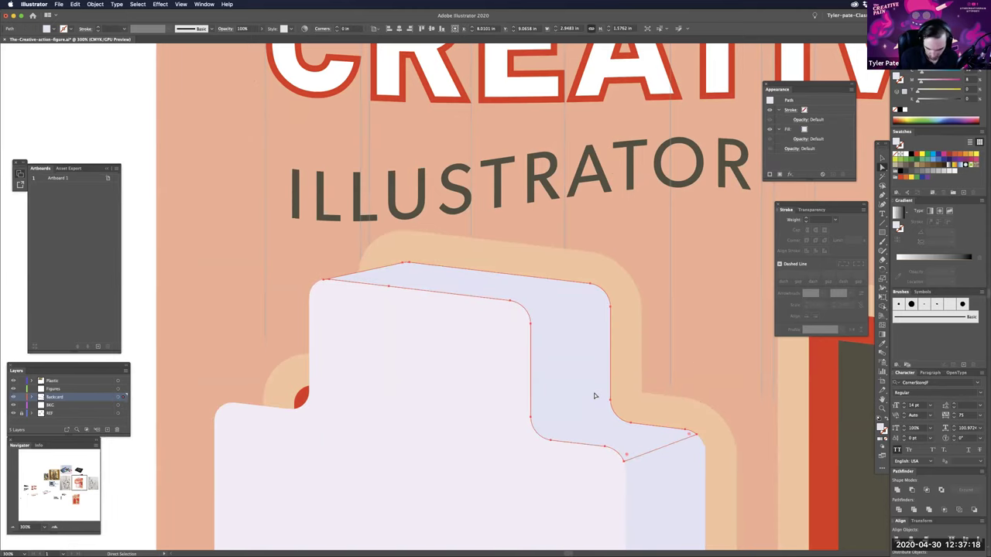
pyautogui.scroll(-2, 710, 460)
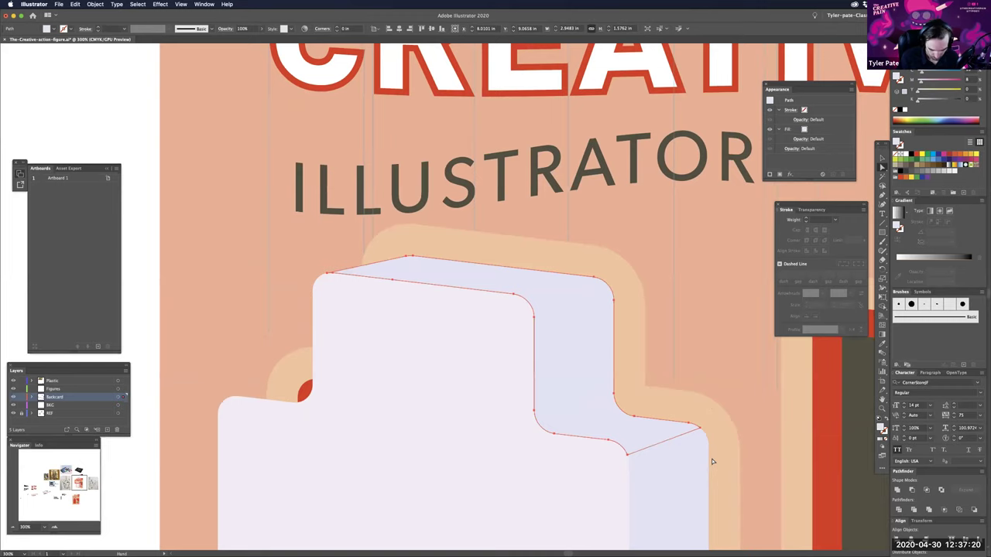
# - Undo the panel merge to try selecting the original connecting line, and restore the merged panel
pyautogui.press('super+z')
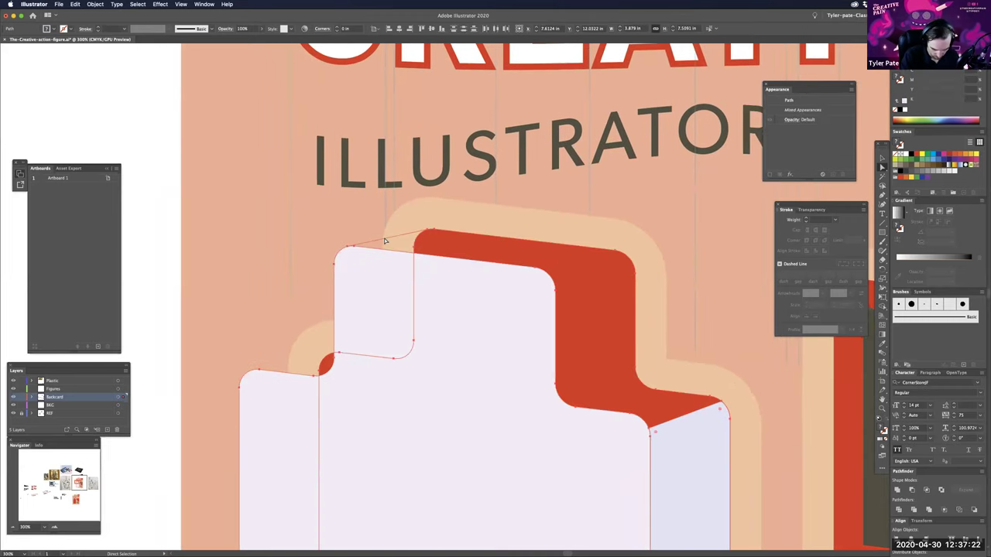
pyautogui.click(383, 241)
pyautogui.press('i')
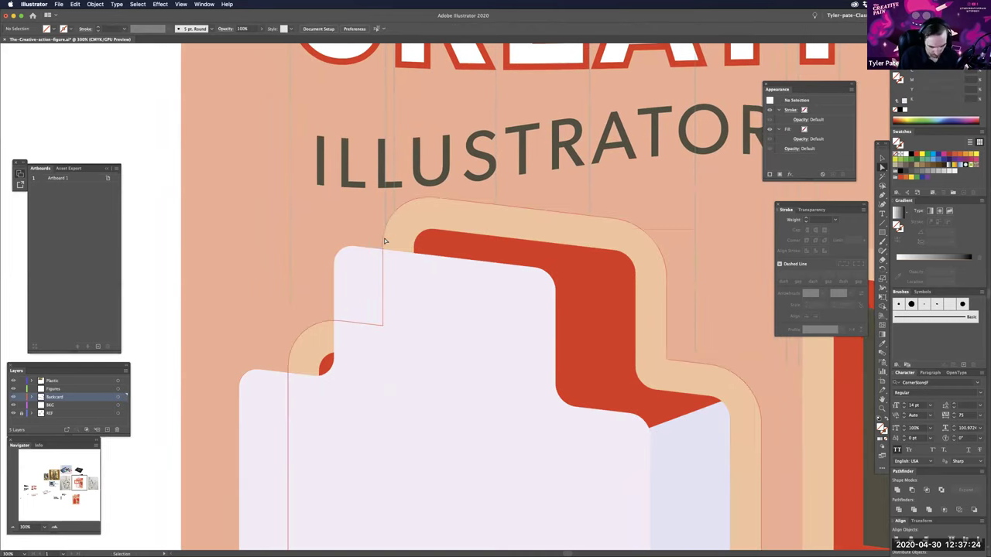
pyautogui.click(728, 474)
pyautogui.scroll(-3, 678, 410)
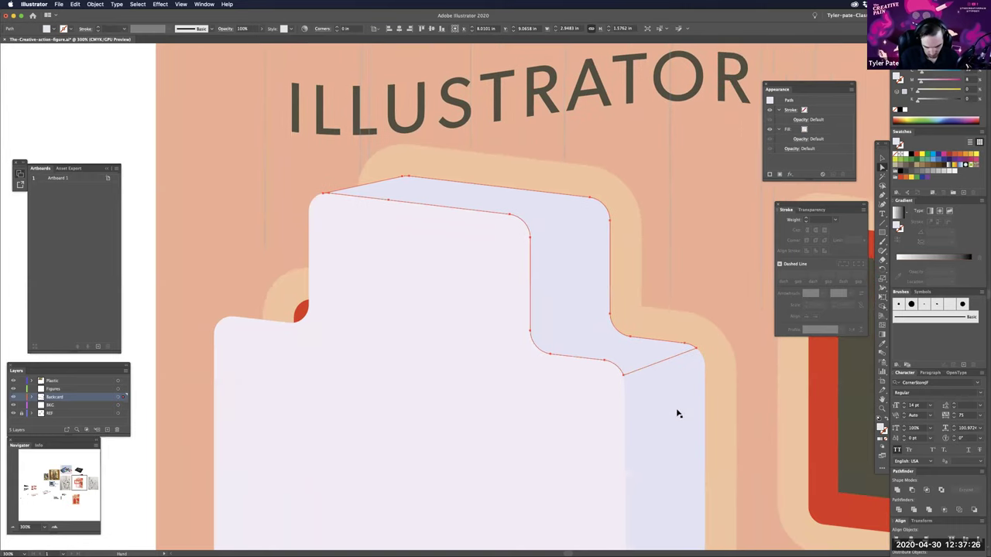
# - Examine the merged panel against the whole backcard and the uncovered red area in the tab's left notch
pyautogui.press('v')
pyautogui.press('super+minus')
pyautogui.press('super+minus')
pyautogui.press('super+minus')
pyautogui.press('super+minus')
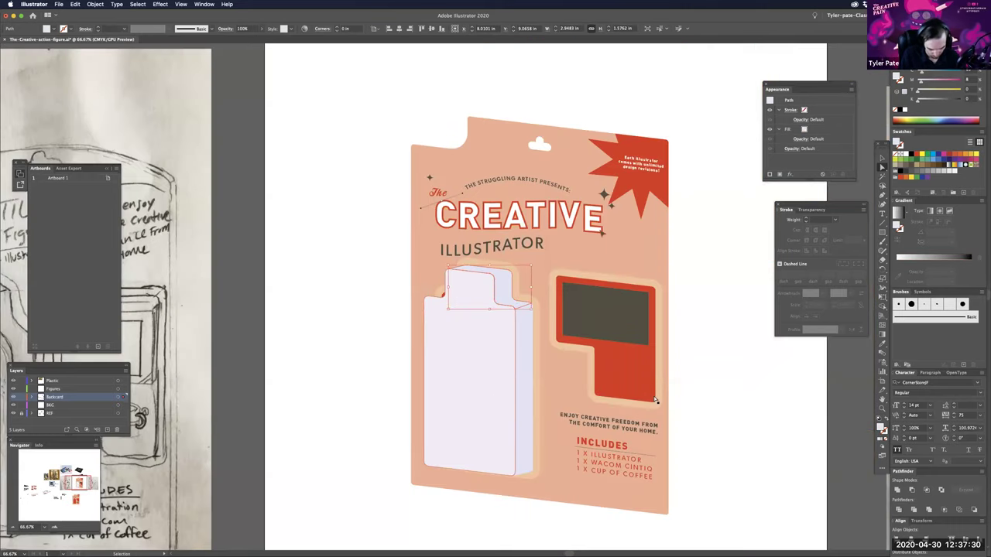
pyautogui.press('super+equal')
pyautogui.press('super+equal')
pyautogui.press('super+equal')
pyautogui.press('super+equal')
pyautogui.hscroll(-7, 656, 400)
pyautogui.press('super+equal')
pyautogui.press('super+equal')
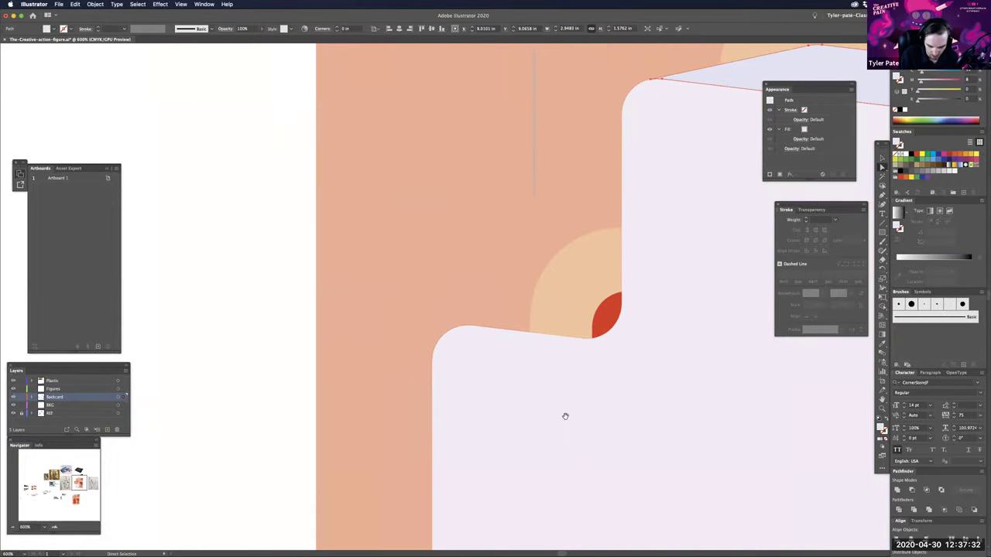
# - Try pasting a copy of the whole merged panel near the left notch
pyautogui.hscroll(2, 565, 418)
pyautogui.press('super+shift+a')
pyautogui.click(565, 421)
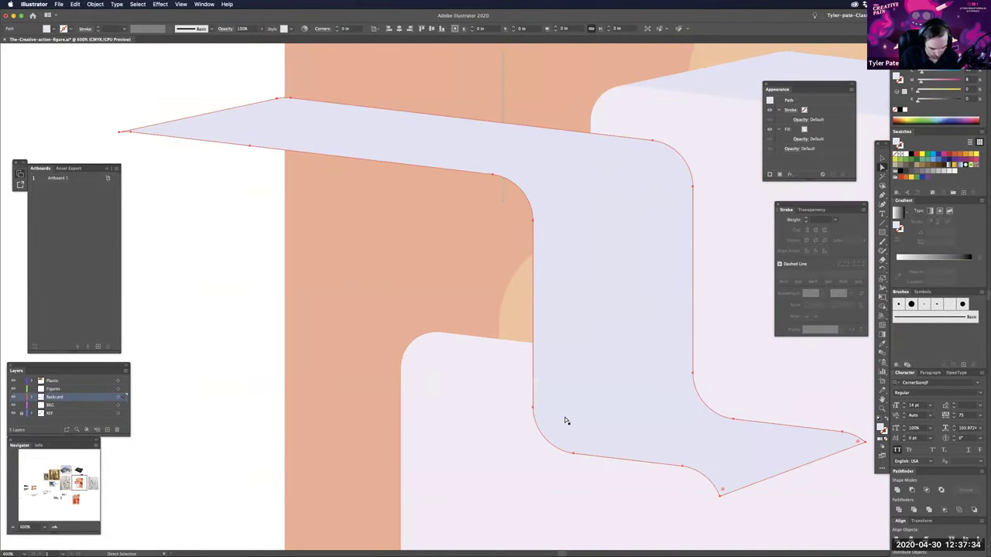
pyautogui.hscroll(2, 520, 207)
pyautogui.press('super+shift+a')
# - Copy only the merged panel's slanted upper-left edge and paste it as a separate line over the lavender face
pyautogui.hscroll(5, 520, 208)
pyautogui.scroll(3, 520, 207)
pyautogui.click(522, 208)
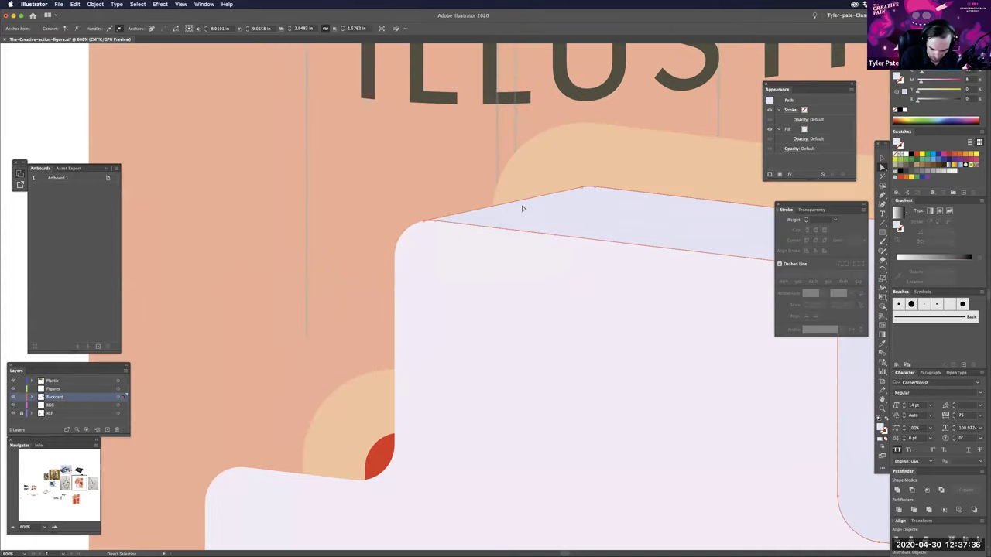
pyautogui.press('super+v')
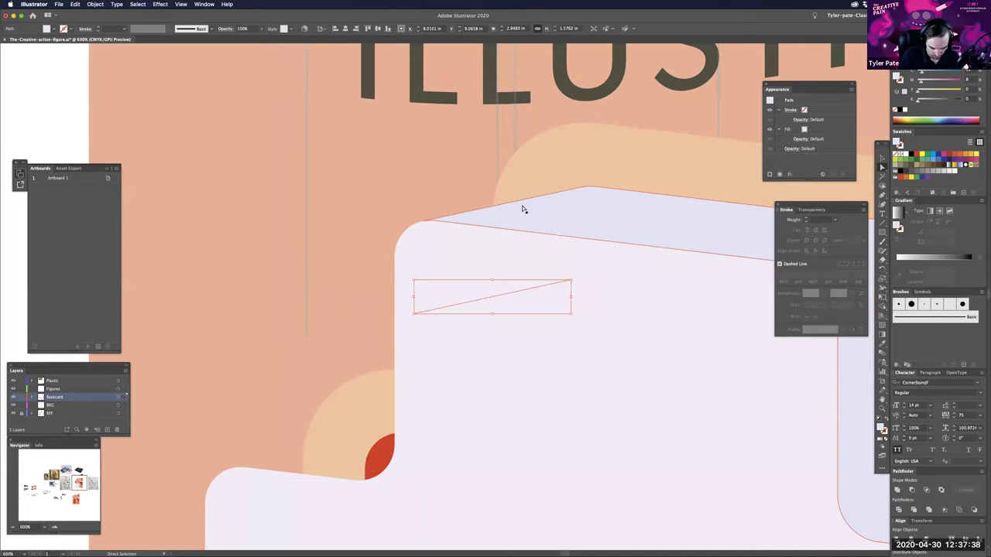
# - Move the pasted slanted line into the left notch and roughly align its lower end with the face's rounded corner in outline view
pyautogui.moveTo(528, 291); pyautogui.dragTo(341, 447)
pyautogui.hscroll(-5, 580, 380)
pyautogui.scroll(-2, 580, 380)
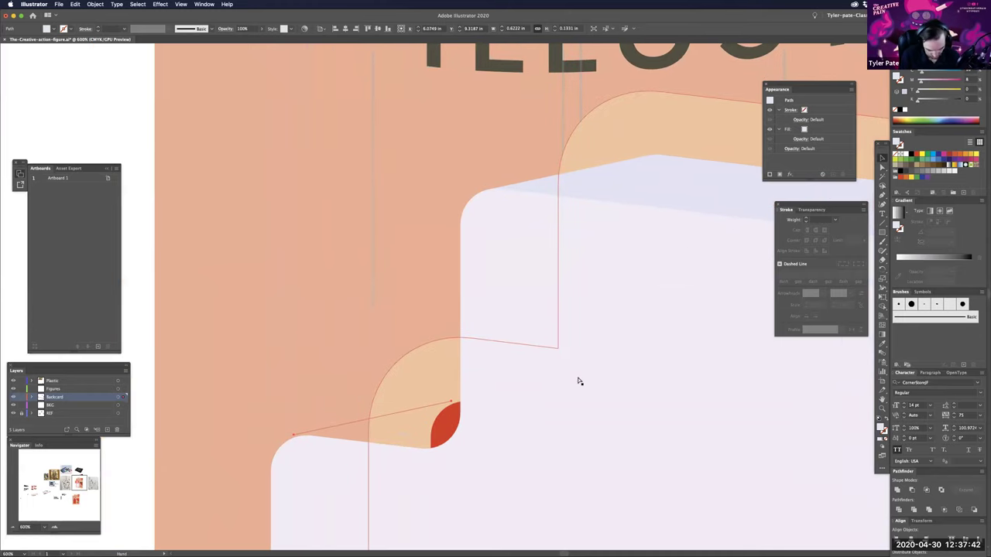
pyautogui.press('super+equal')
pyautogui.press('super+equal')
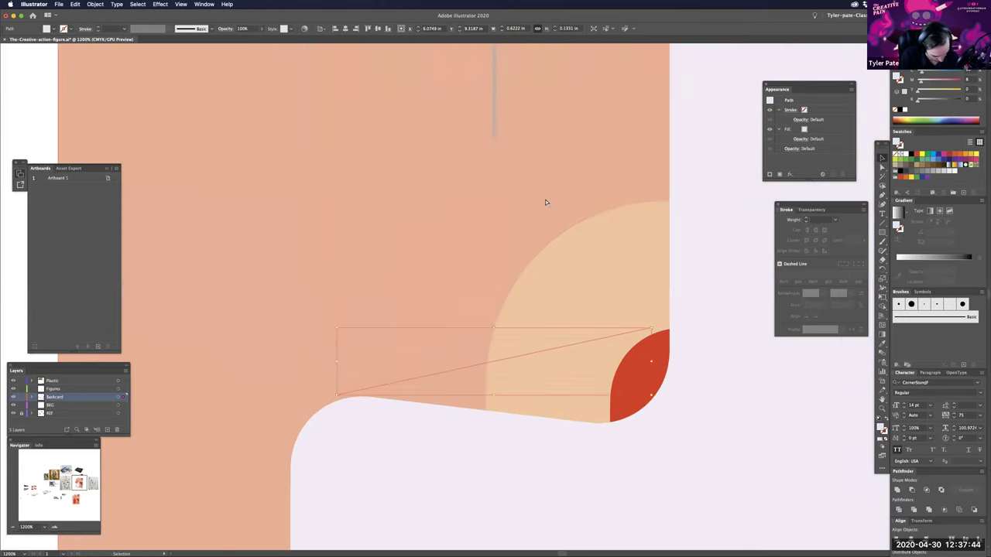
pyautogui.press('super+y')
pyautogui.moveTo(403, 380); pyautogui.dragTo(415, 384)
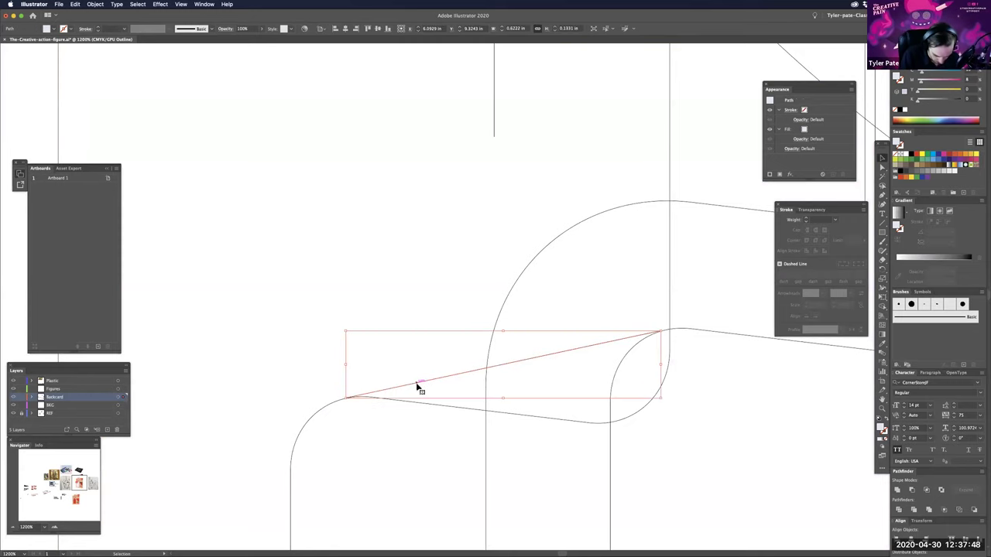
# - Fine-position the slanted line so its lower end rests exactly on the curve of the front face's rounded left corner
pyautogui.press('a')
pyautogui.press('super+equal')
pyautogui.press('super+equal')
pyautogui.press('super+equal')
pyautogui.hscroll(-5, 576, 412)
pyautogui.scroll(-3, 576, 412)
pyautogui.press('super+equal')
pyautogui.scroll(1, 600, 373)
pyautogui.hscroll(4, 576, 377)
pyautogui.scroll(-2, 572, 376)
pyautogui.click(569, 379)
pyautogui.moveTo(566, 383); pyautogui.dragTo(568, 390)
pyautogui.moveTo(733, 442); pyautogui.dragTo(680, 403)
pyautogui.moveTo(664, 354); pyautogui.dragTo(743, 353)
pyautogui.click(635, 354)
pyautogui.moveTo(747, 306)
pyautogui.mouseDown()
pyautogui.moveTo(738, 307)
pyautogui.moveTo(746, 311)
pyautogui.mouseUp()
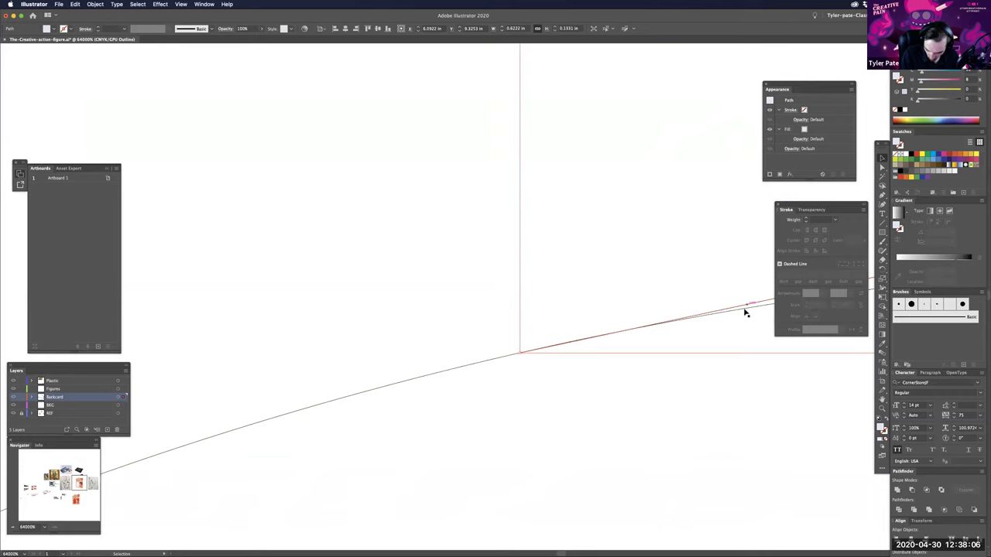
pyautogui.press('a')
pyautogui.scroll(-1, 703, 423)
pyautogui.scroll(-10, 740, 398)
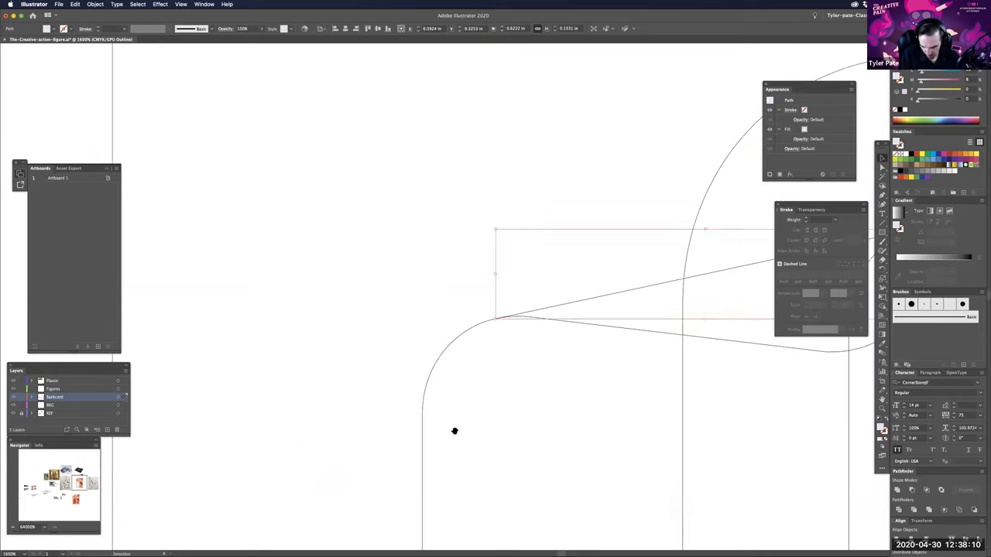
# - Extend the slanted line's upper end until it meets the red window's curved corner, making the line about 0.63 in wide
pyautogui.press('v')
pyautogui.press('z')
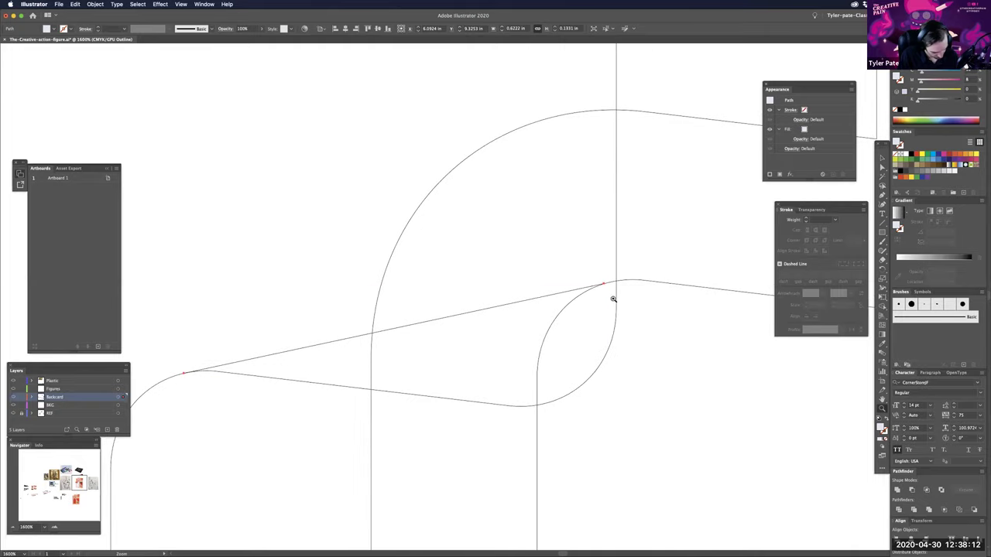
pyautogui.moveTo(773, 326); pyautogui.dragTo(558, 441)
pyautogui.press('v')
pyautogui.moveTo(517, 338); pyautogui.dragTo(569, 323)
pyautogui.press('super+minus')
pyautogui.press('super+minus')
pyautogui.press('super+minus')
pyautogui.press('super+minus')
pyautogui.press('super+minus')
pyautogui.press('super+minus')
pyautogui.press('super+minus')
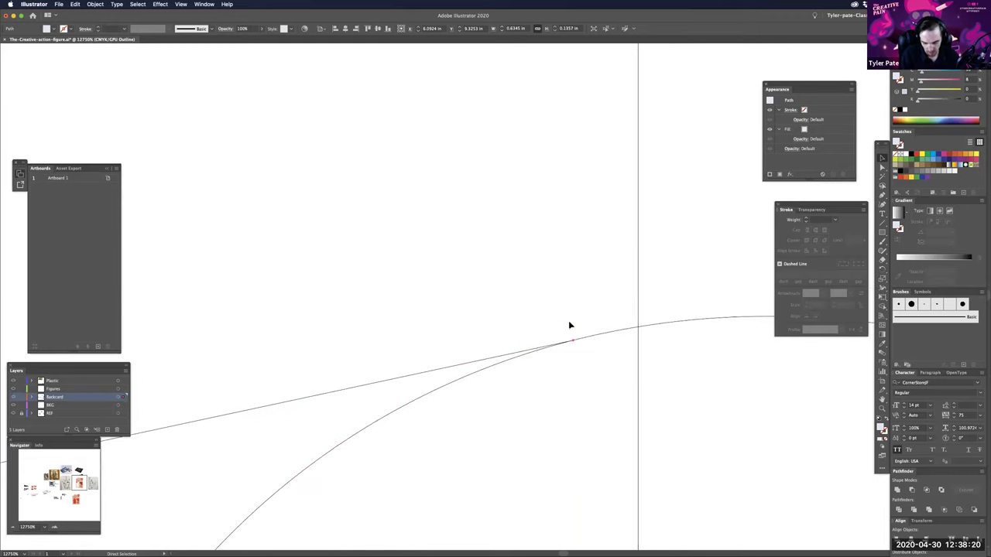
pyautogui.scroll(-5, 599, 427)
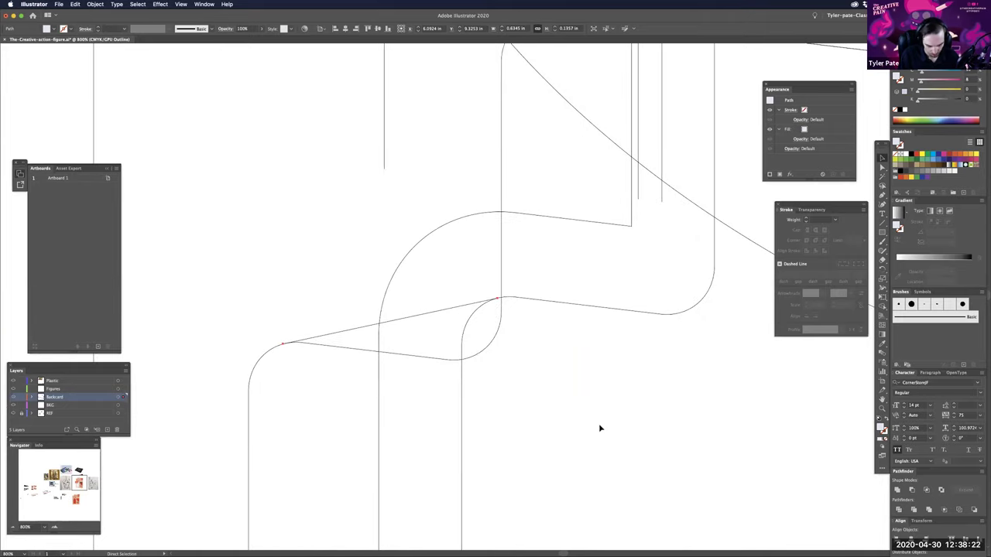
# - Return to colour preview and fill the left notch by merging the regions under the slanted line and the red corner with Shape Builder
pyautogui.press('v')
pyautogui.click(469, 363)
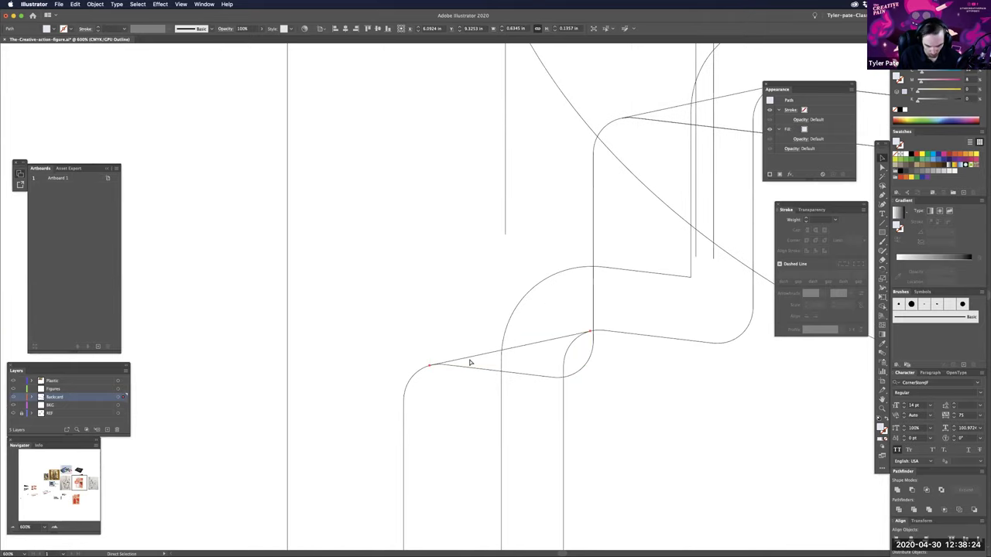
pyautogui.press('super+y')
pyautogui.press('a')
pyautogui.keyDown('shift'); pyautogui.click(522, 402); pyautogui.keyUp('shift')
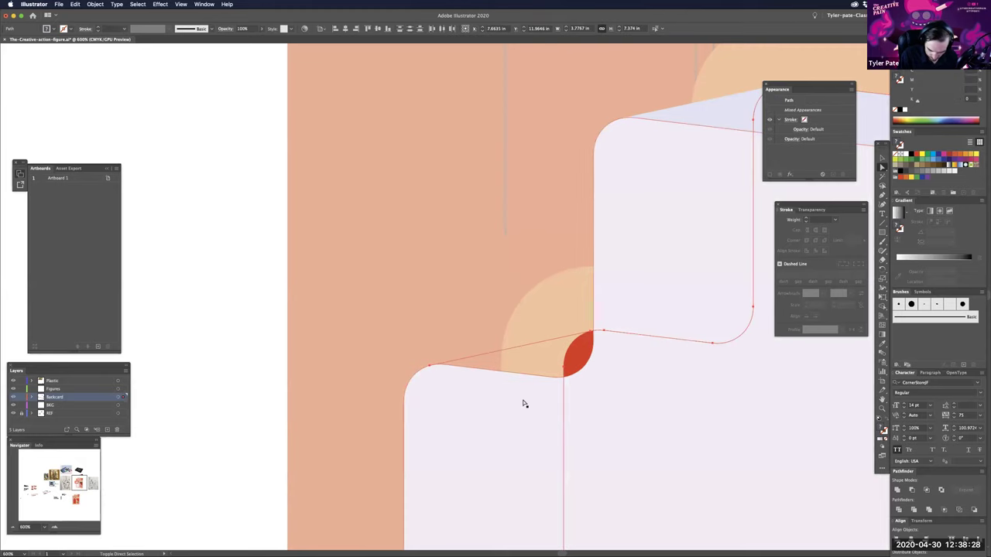
pyautogui.hotkey('shift', 'm')
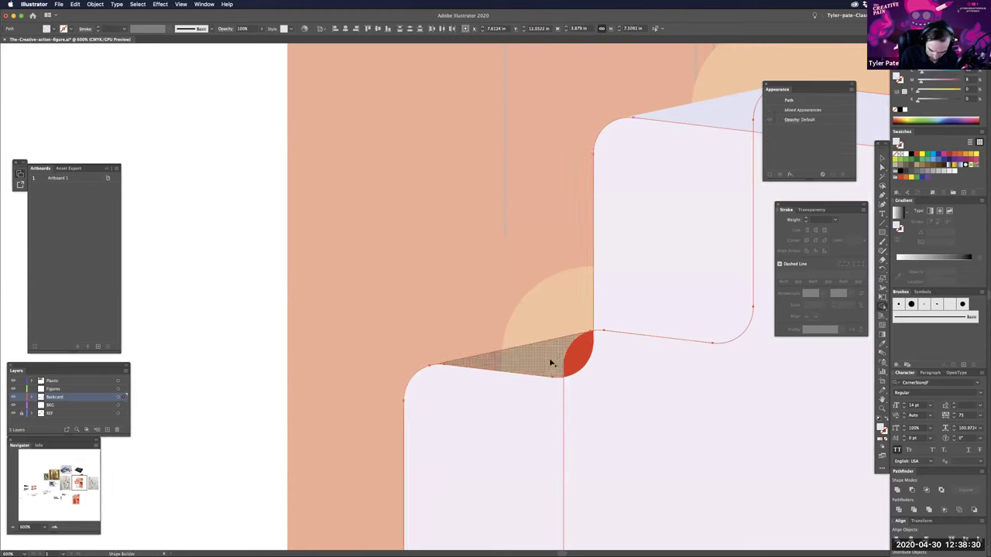
pyautogui.click(583, 349)
pyautogui.press('a')
pyautogui.click(254, 230)
pyautogui.click(582, 355)
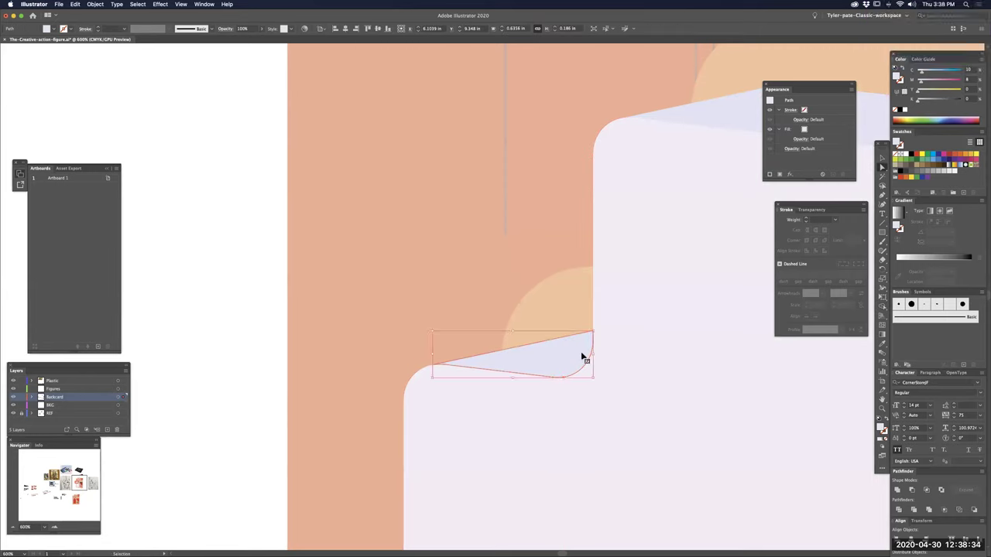
# - Try deleting the new notch panel, and restore it
pyautogui.press('super+z')
pyautogui.click(250, 287)
pyautogui.click(543, 345)
pyautogui.press('Delete')
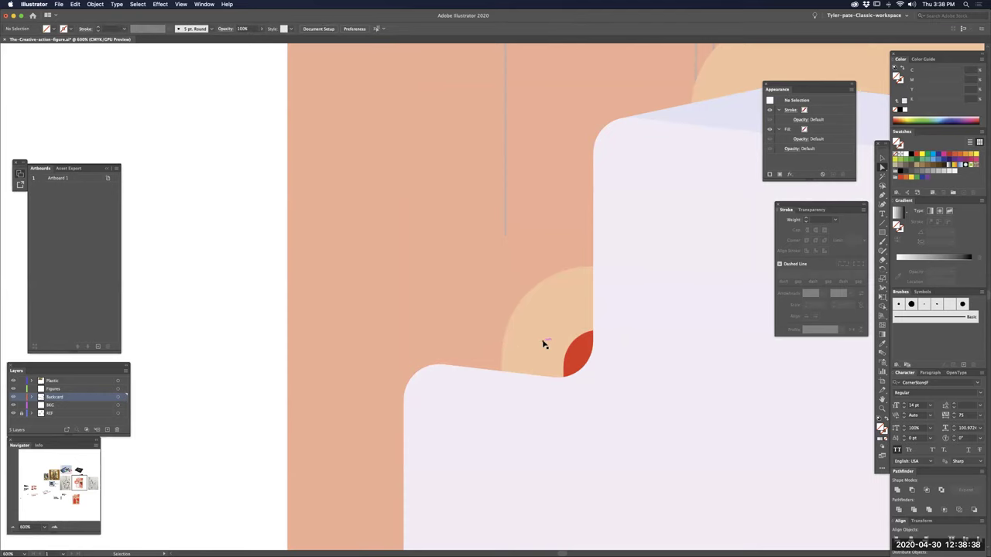
pyautogui.click(544, 346)
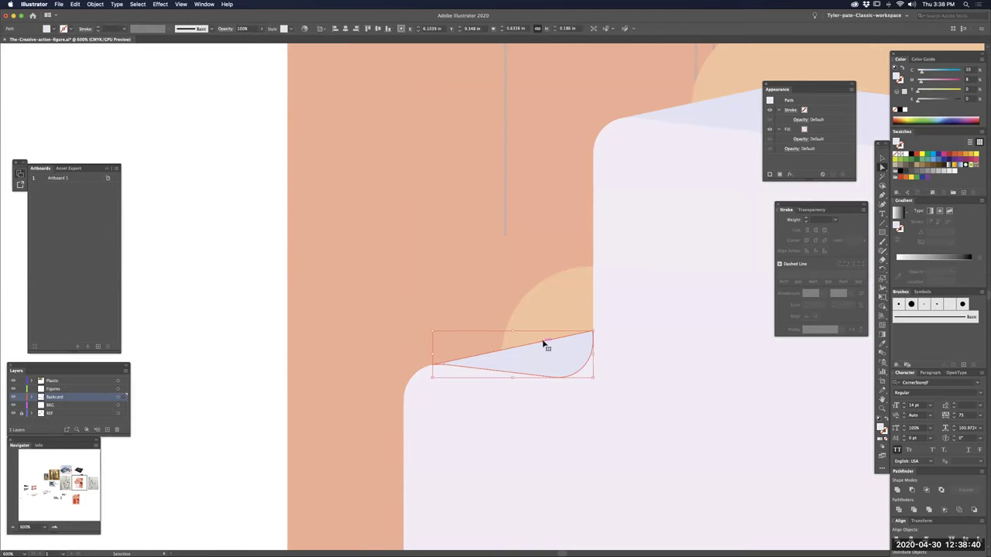
# - Examine the completed left blister against the whole backcard layout
pyautogui.press('super+minus')
pyautogui.press('super+minus')
pyautogui.press('super+minus')
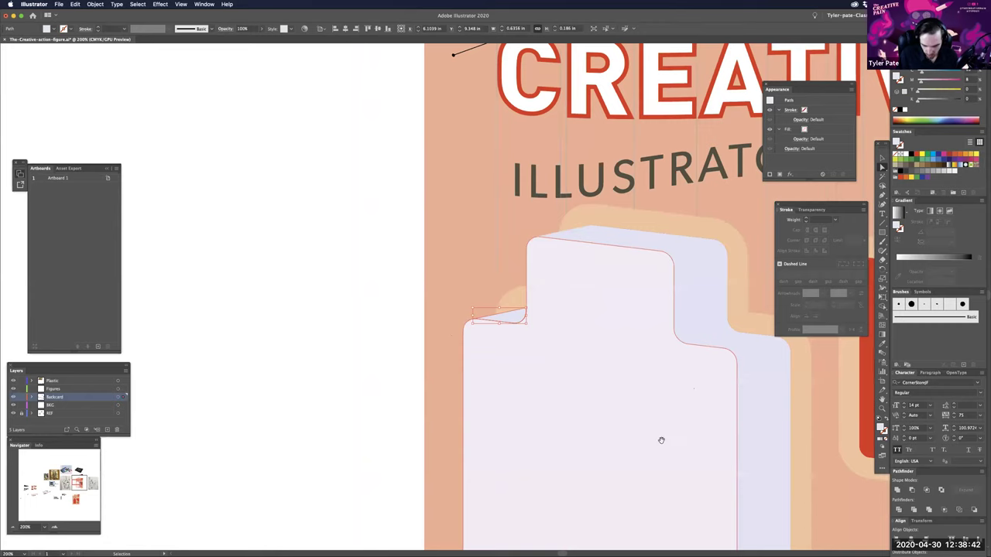
pyautogui.press('super+minus')
pyautogui.press('super+minus')
pyautogui.press('super+minus')
pyautogui.moveTo(675, 466); pyautogui.dragTo(679, 446)
pyautogui.click(688, 461)
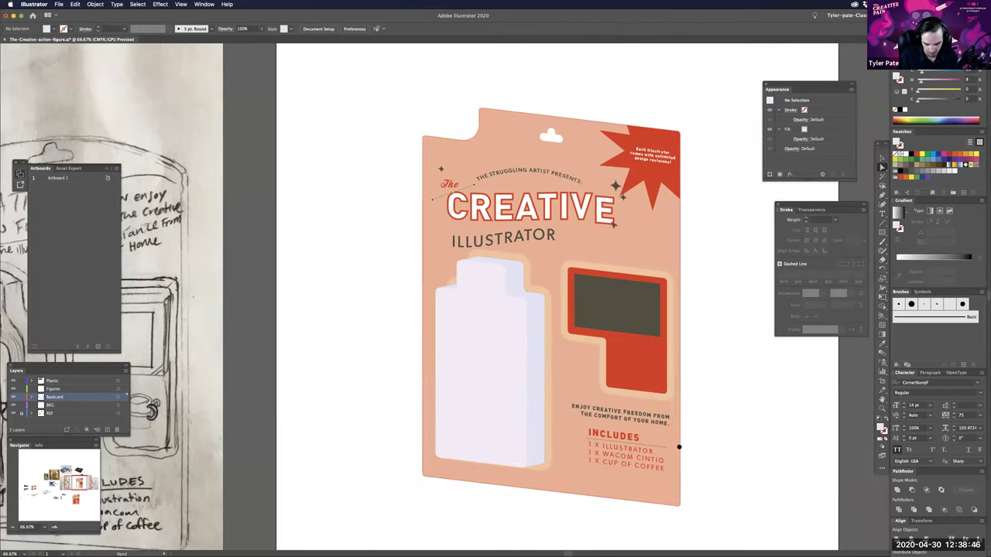
pyautogui.press('super+equal')
pyautogui.press('super+equal')
pyautogui.press('super+equal')
pyautogui.scroll(-3, 675, 426)
pyautogui.press('super+minus')
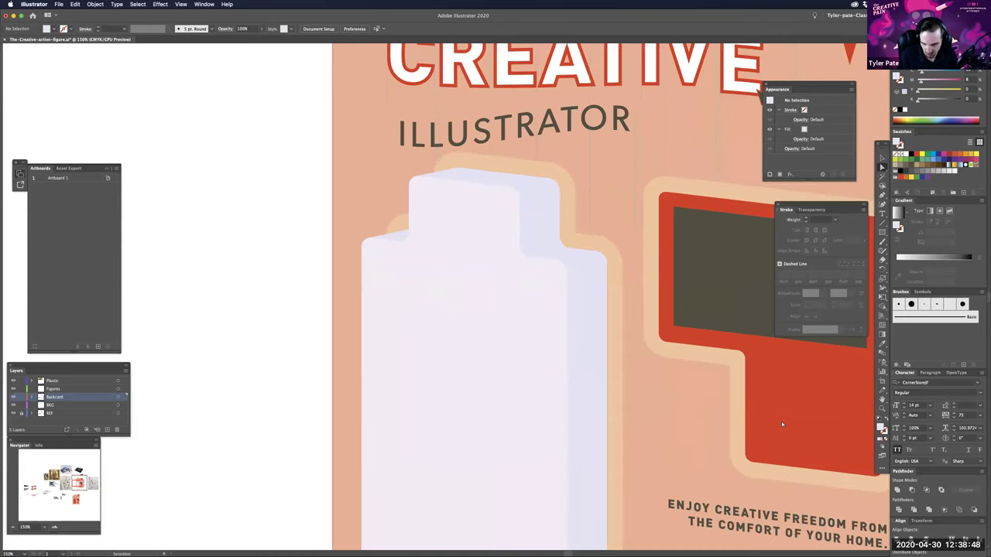
pyautogui.press('super+minus')
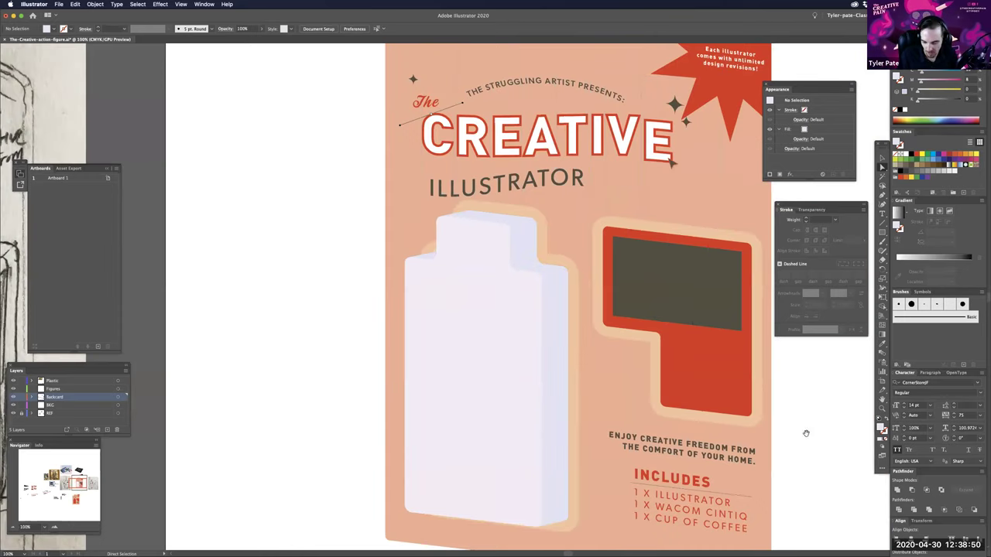
pyautogui.moveTo(780, 435); pyautogui.dragTo(770, 423)
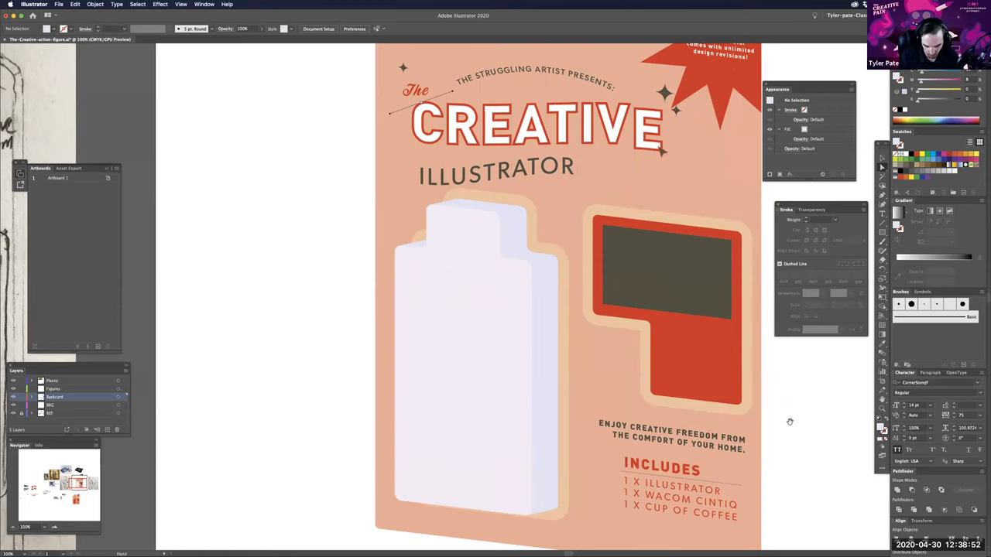
pyautogui.scroll(-2, 790, 422)
pyautogui.hscroll(1, 789, 422)
pyautogui.scroll(2, 687, 445)
pyautogui.hscroll(4, 687, 445)
# - Duplicate the left blister's front face and its shaded top and side panels over the red window on the right
pyautogui.press('v')
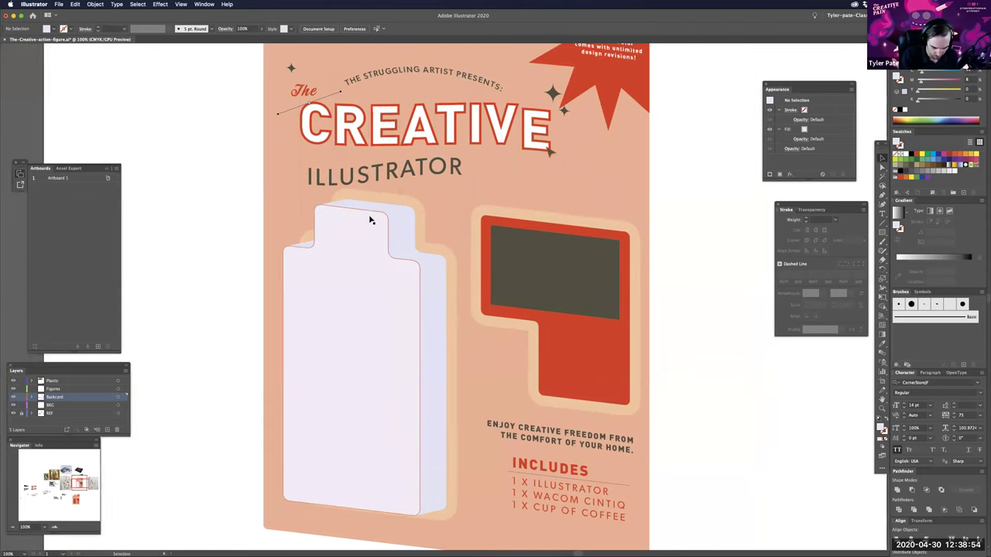
pyautogui.click(371, 224)
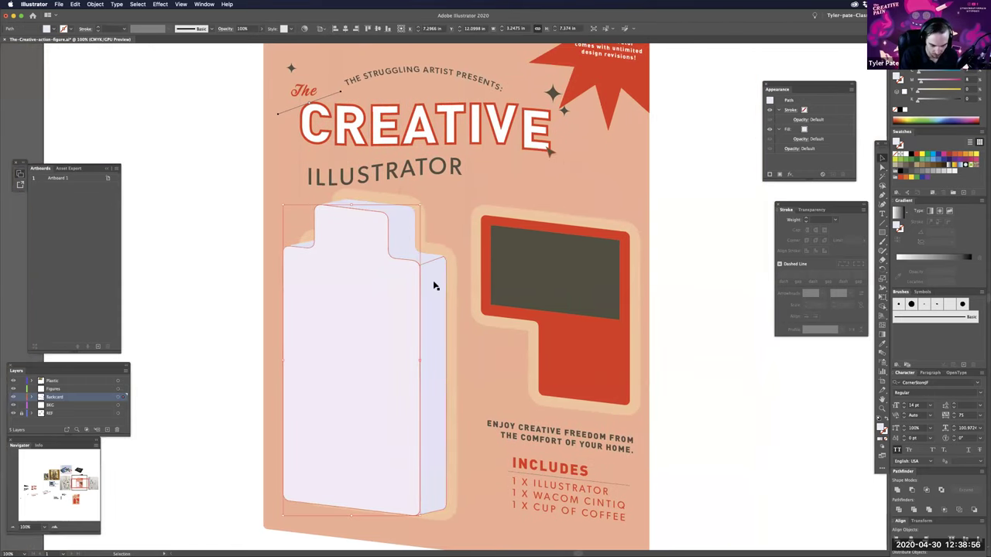
pyautogui.keyDown('shift'); pyautogui.click(405, 232); pyautogui.keyUp('shift')
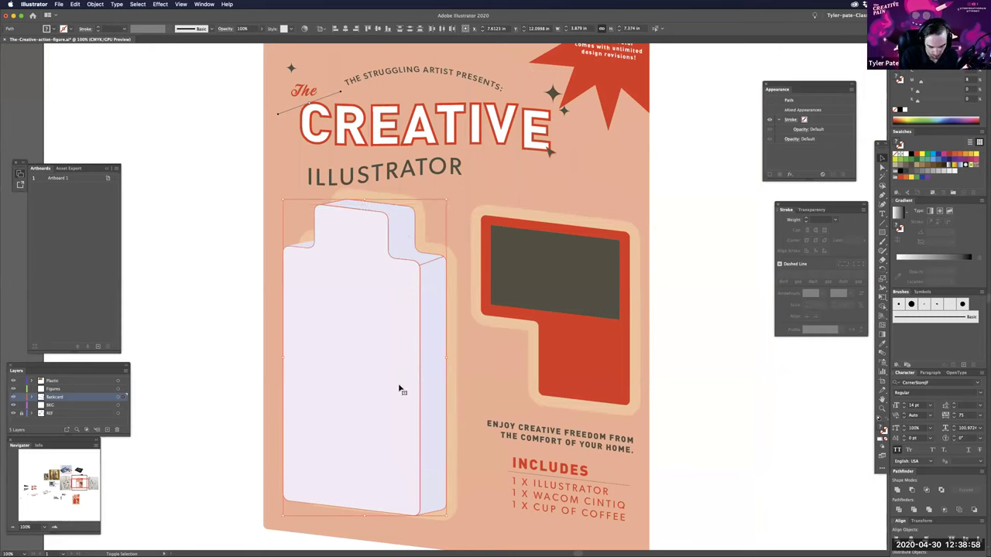
pyautogui.keyDown('shift'); pyautogui.click(400, 432); pyautogui.keyUp('shift')
pyautogui.moveTo(407, 426); pyautogui.dragTo(594, 402)
# - Examine how the duplicated blister's edges and corners line up with the red window on the right
pyautogui.press('a')
pyautogui.press('super+equal')
pyautogui.press('super+equal')
pyautogui.press('super+equal')
pyautogui.scroll(2, 586, 409)
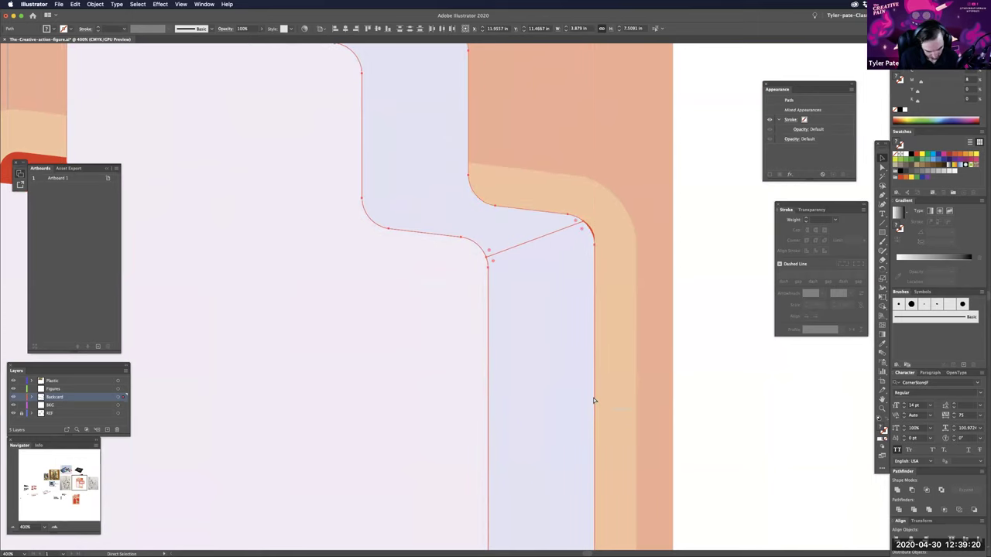
pyautogui.scroll(-3, 594, 403)
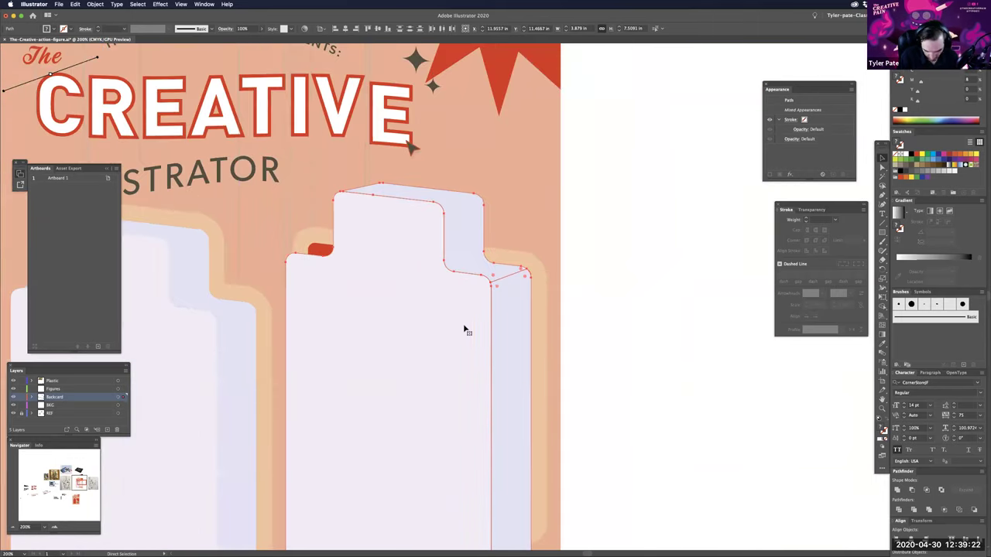
pyautogui.scroll(-3, 542, 357)
pyautogui.hscroll(-3, 546, 322)
pyautogui.scroll(1, 545, 322)
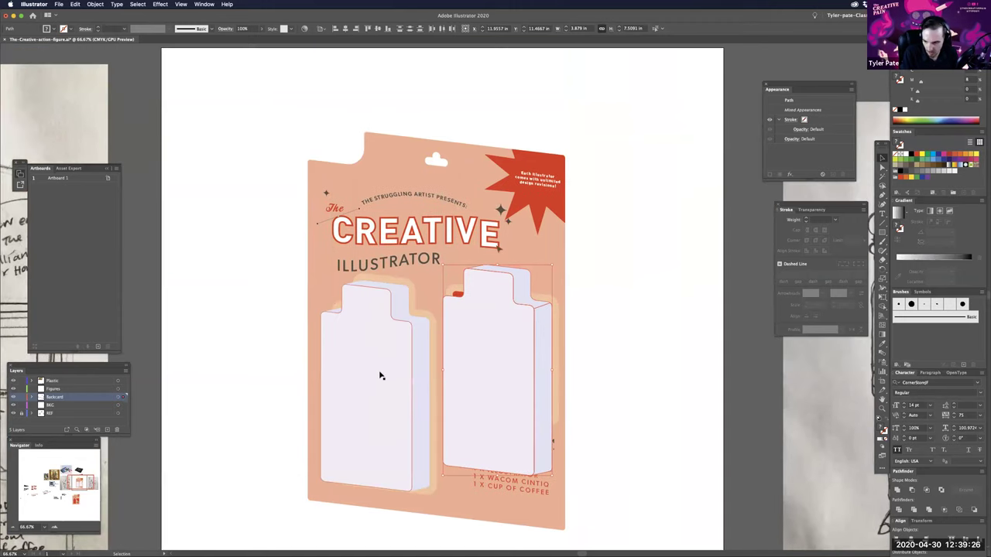
pyautogui.press('a')
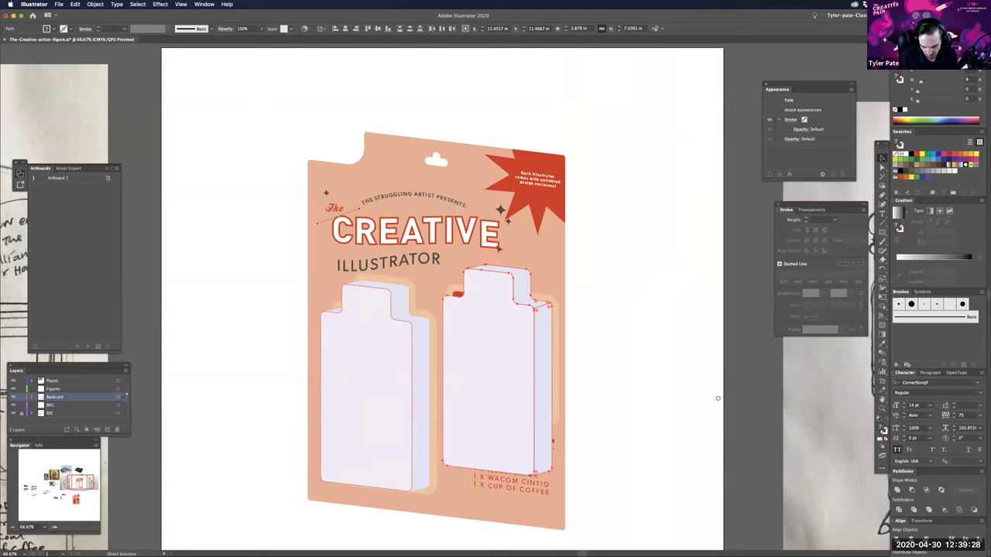
pyautogui.press('super+equal')
pyautogui.press('super+equal')
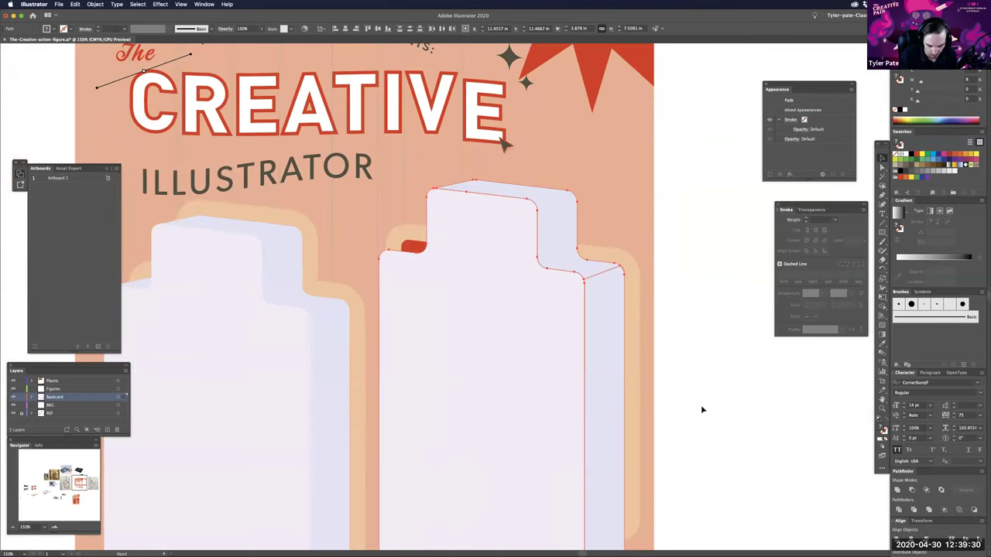
# - Delete the two shaded panels from the duplicated blister, keeping only its front face
pyautogui.click(701, 416)
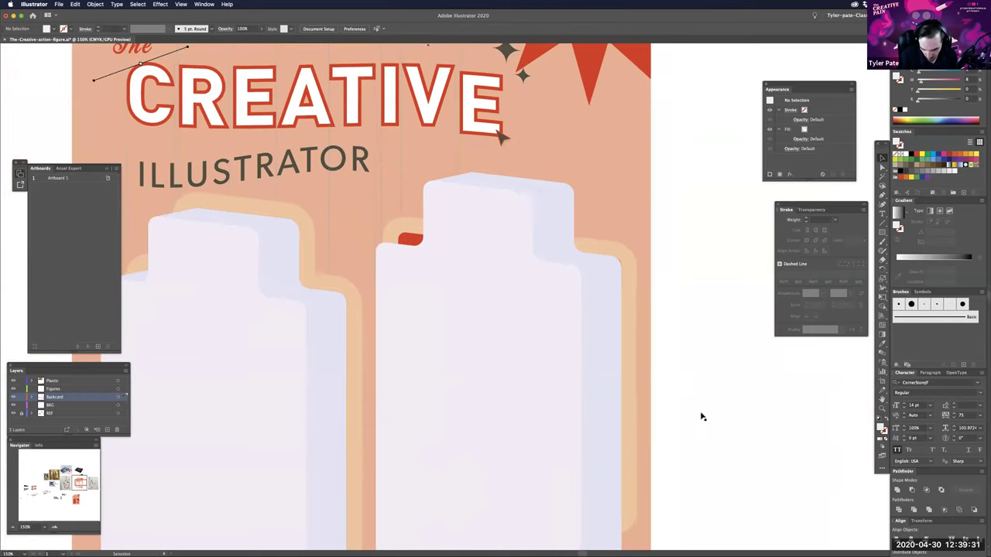
pyautogui.click(600, 284)
pyautogui.press('Delete')
pyautogui.click(557, 251)
pyautogui.press('Delete')
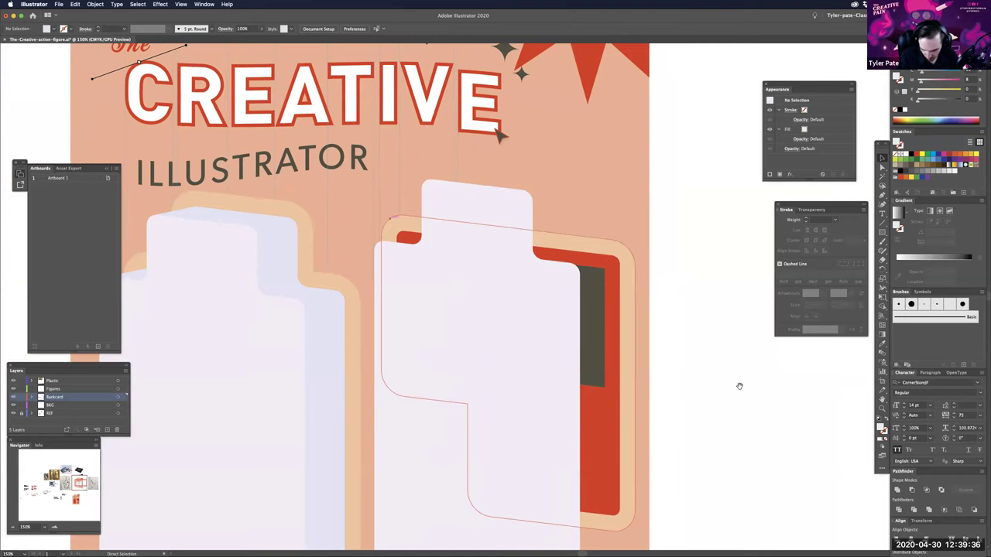
# - Select and copy only the slanted upper-left edge of the left blister's shaded top panel
pyautogui.press('super+equal')
pyautogui.press('super+equal')
pyautogui.press('super+minus')
pyautogui.press('super+minus')
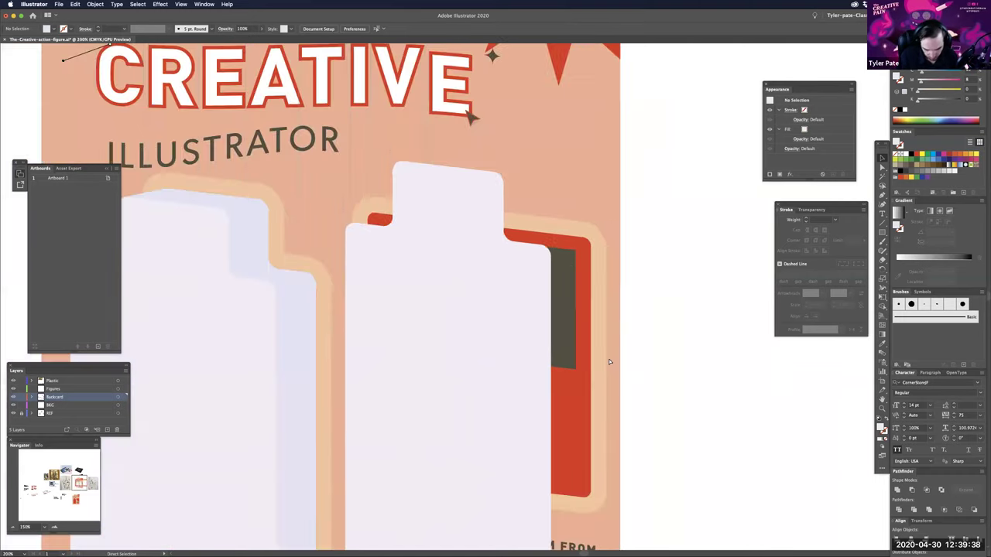
pyautogui.press('super+0')
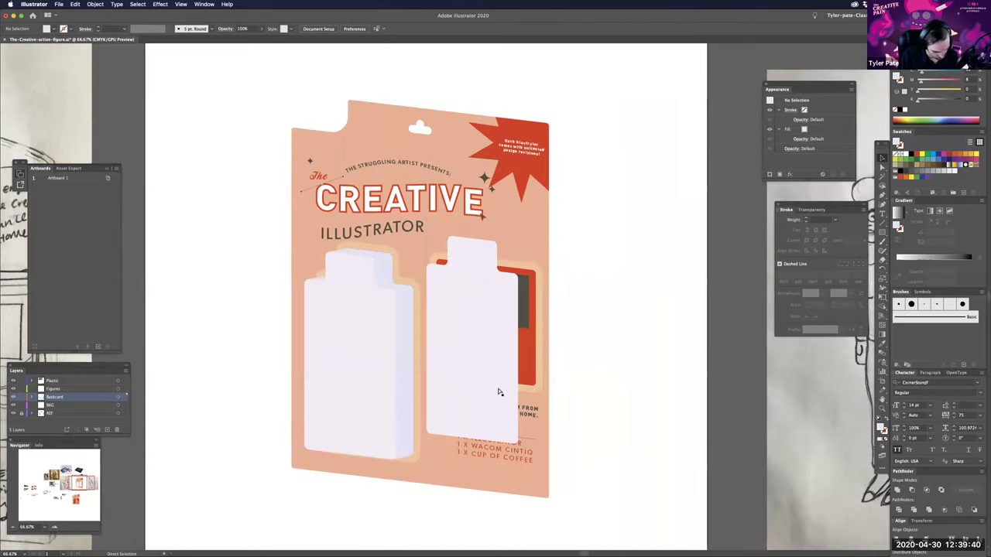
pyautogui.press('super+equal')
pyautogui.press('super+equal')
pyautogui.press('super+equal')
pyautogui.moveTo(370, 246); pyautogui.dragTo(714, 331)
pyautogui.press('a')
pyautogui.click(372, 246)
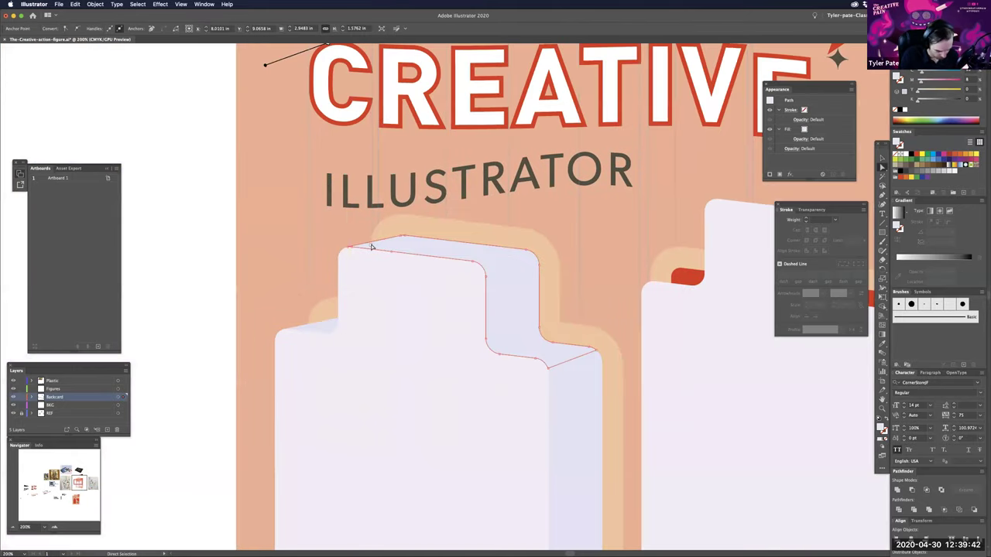
pyautogui.moveTo(380, 419); pyautogui.dragTo(373, 416)
pyautogui.hscroll(1, 372, 416)
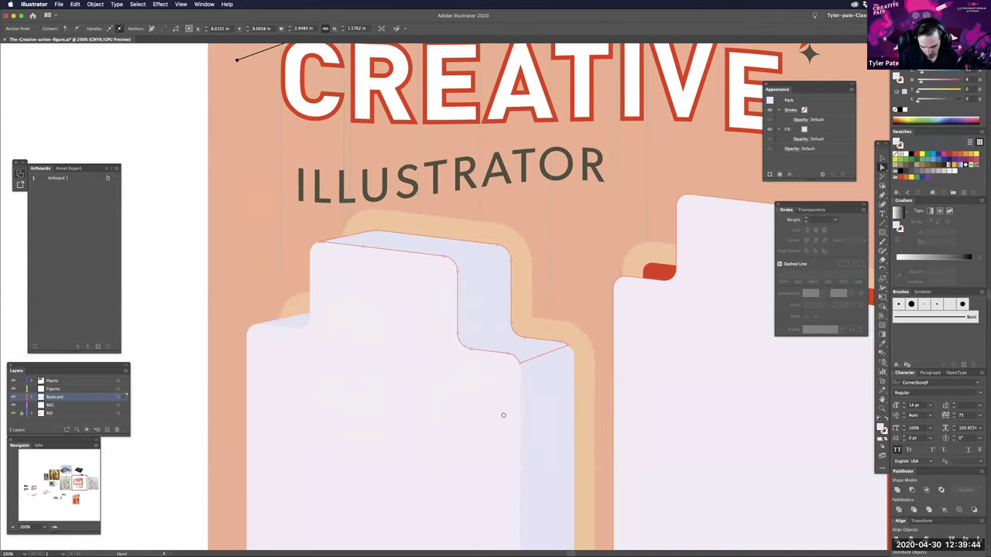
# - Paste the slanted edge over the duplicated face and enlarge it to about 2.76 in wide, reaching the red window's upper-right corner
pyautogui.moveTo(503, 416); pyautogui.dragTo(217, 407)
pyautogui.press('super+equal')
pyautogui.press('super+equal')
pyautogui.press('super+equal')
pyautogui.moveTo(727, 392); pyautogui.dragTo(402, 393)
pyautogui.press('super+minus')
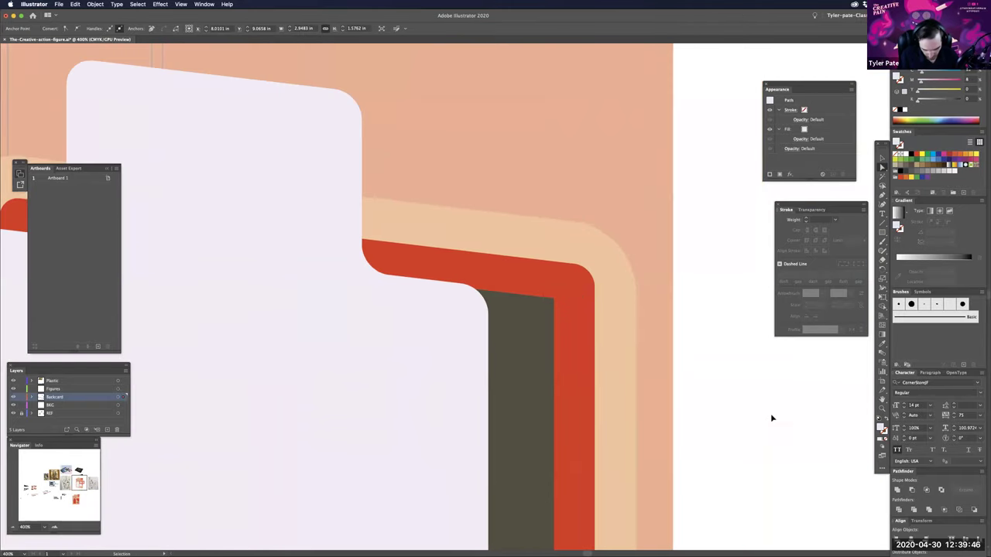
pyautogui.press('super+minus')
pyautogui.hscroll(-3, 626, 364)
pyautogui.press('a')
pyautogui.press('v')
pyautogui.moveTo(531, 288); pyautogui.dragTo(606, 289)
pyautogui.press('a')
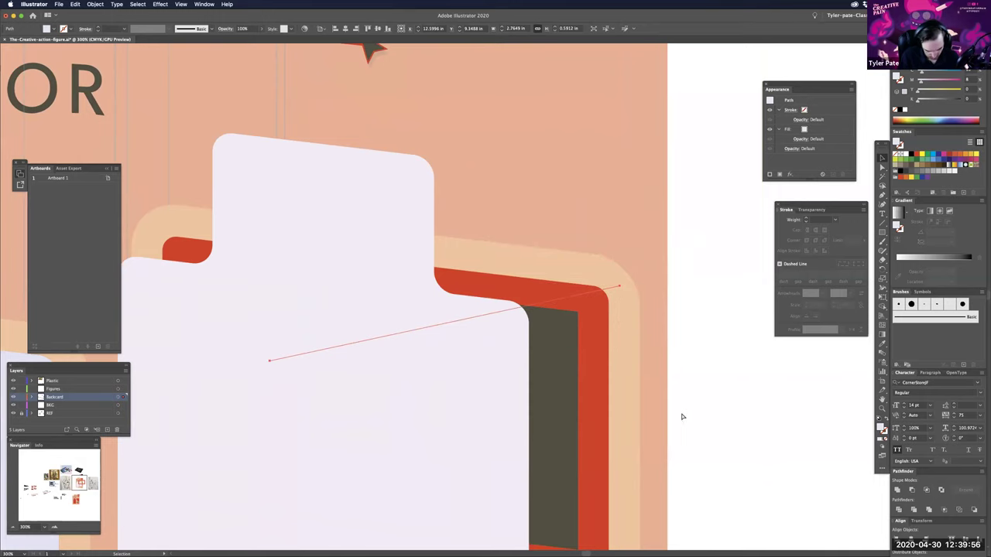
# - Duplicate the red window on the right and offset the copy to the left and slightly downward
pyautogui.press('super+minus')
pyautogui.press('super+minus')
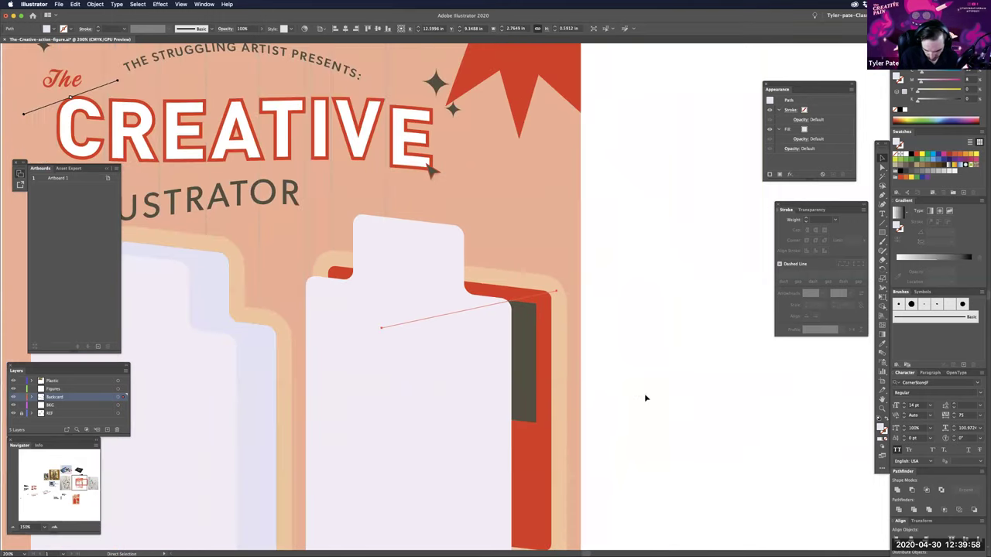
pyautogui.press('super+plus')
pyautogui.hscroll(-2, 621, 336)
pyautogui.press('v')
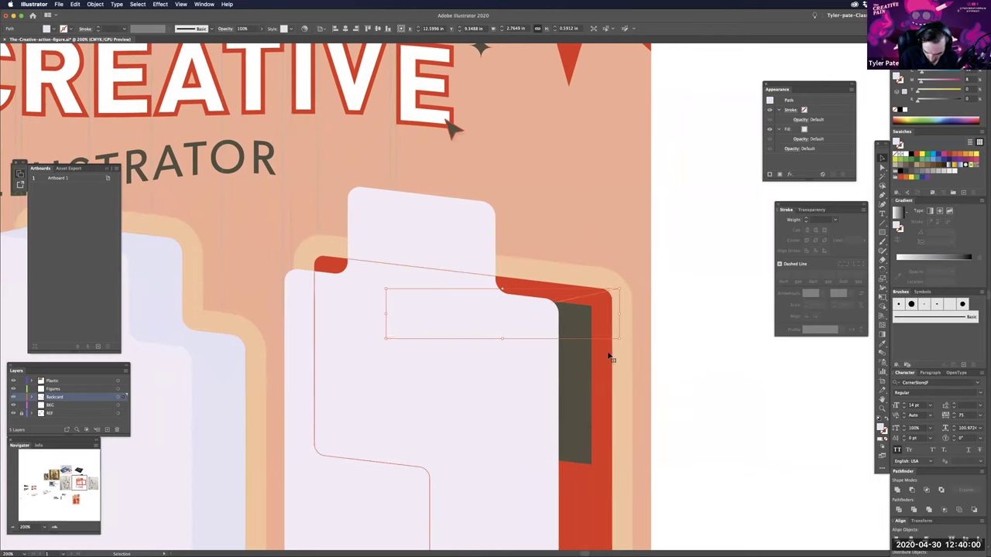
pyautogui.click(608, 364)
pyautogui.moveTo(605, 380); pyautogui.dragTo(551, 391)
# - Delete the old blister front face and bring the duplicated red window shape to the front
pyautogui.click(475, 223)
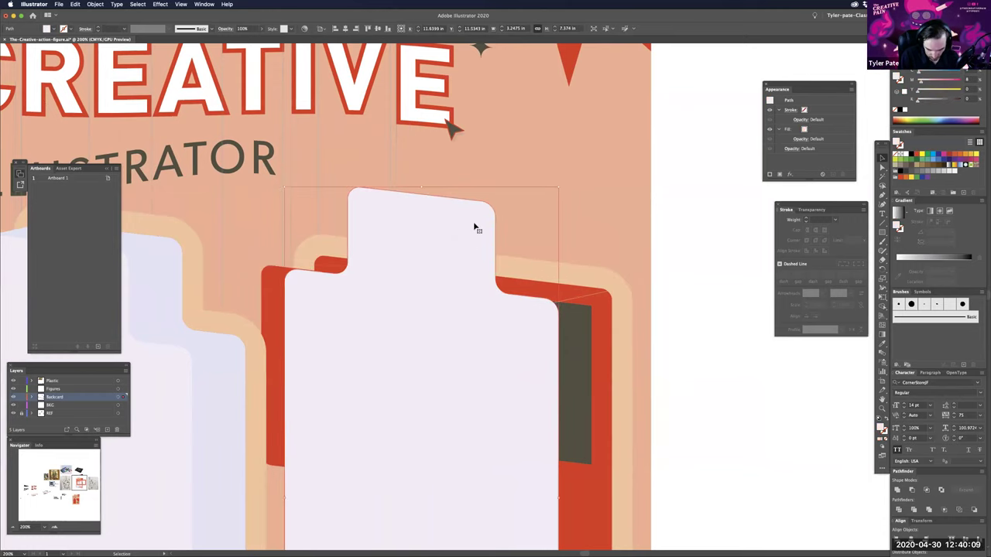
pyautogui.press('Delete')
pyautogui.scroll(-2, 471, 459)
pyautogui.click(473, 456)
pyautogui.press('super+shift+]')
pyautogui.click(725, 416)
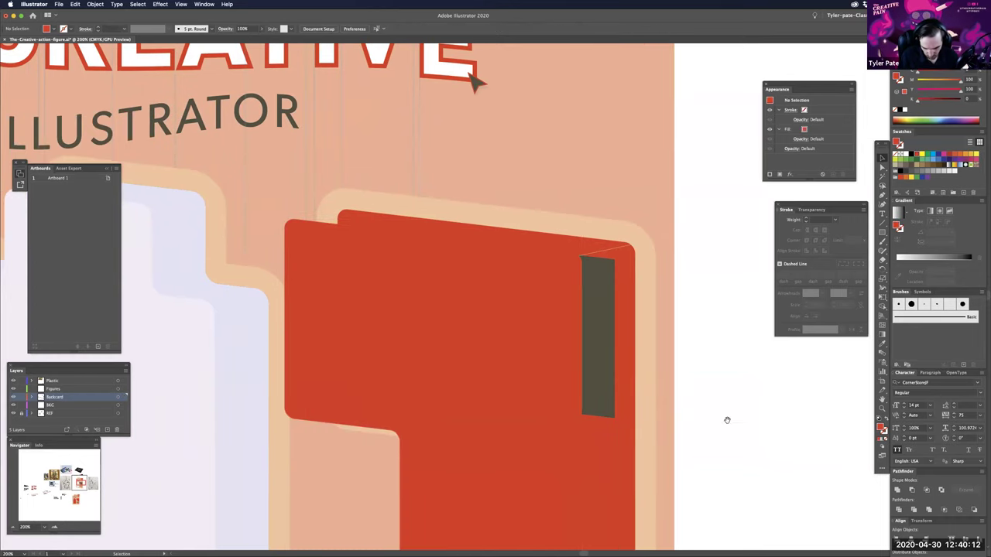
# - Fill the duplicated window shape with the pale lilac sampled from the left blister's front face
pyautogui.hscroll(1, 620, 379)
pyautogui.click(190, 318)
pyautogui.press('i')
pyautogui.click(193, 318)
pyautogui.press('a')
pyautogui.click(692, 420)
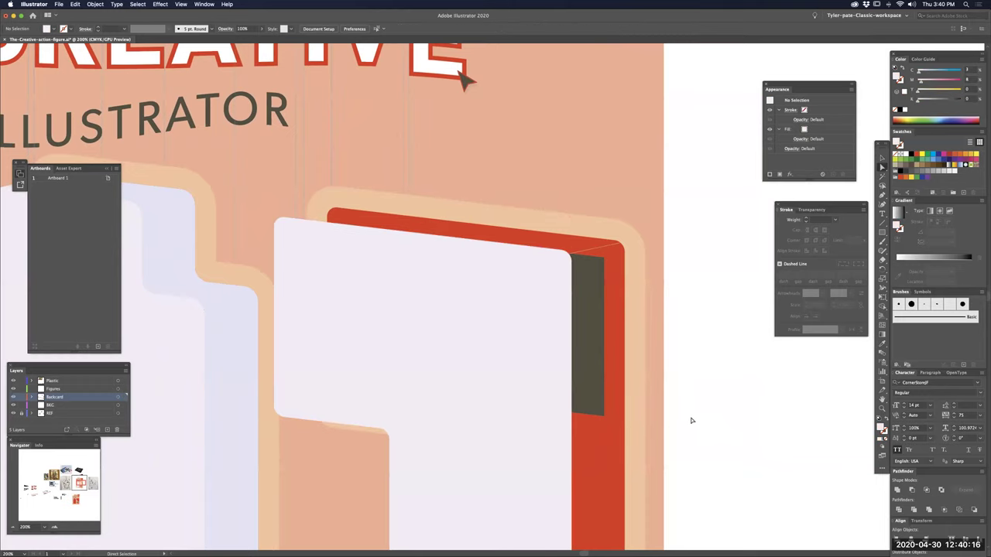
# - Examine how the new lilac front face sits against the red window, its border and the left blister
pyautogui.press('super+minus')
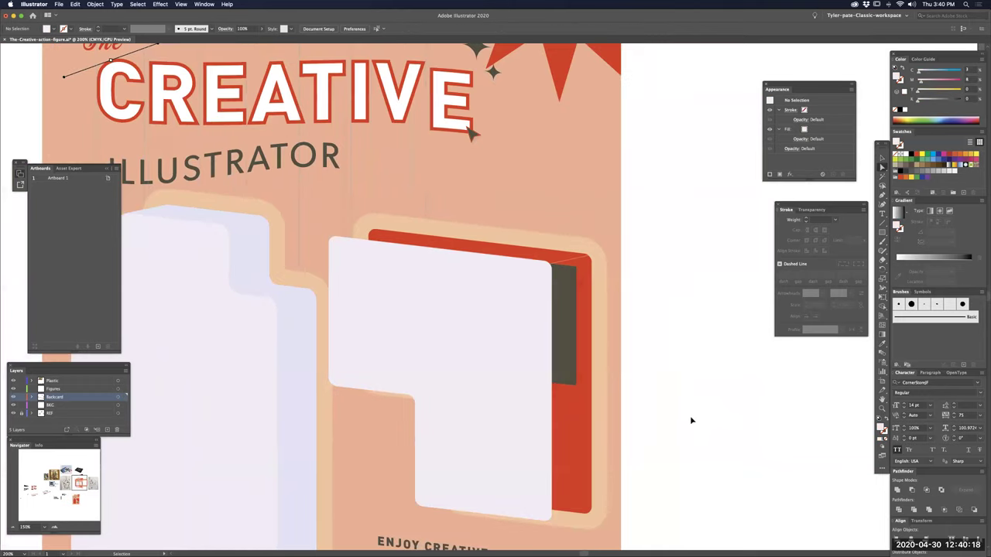
pyautogui.press('super+minus')
pyautogui.press('super+minus')
pyautogui.press('super+minus')
pyautogui.press('super+plus')
pyautogui.press('super+plus')
pyautogui.press('super+plus')
pyautogui.press('super+plus')
pyautogui.press('super+plus')
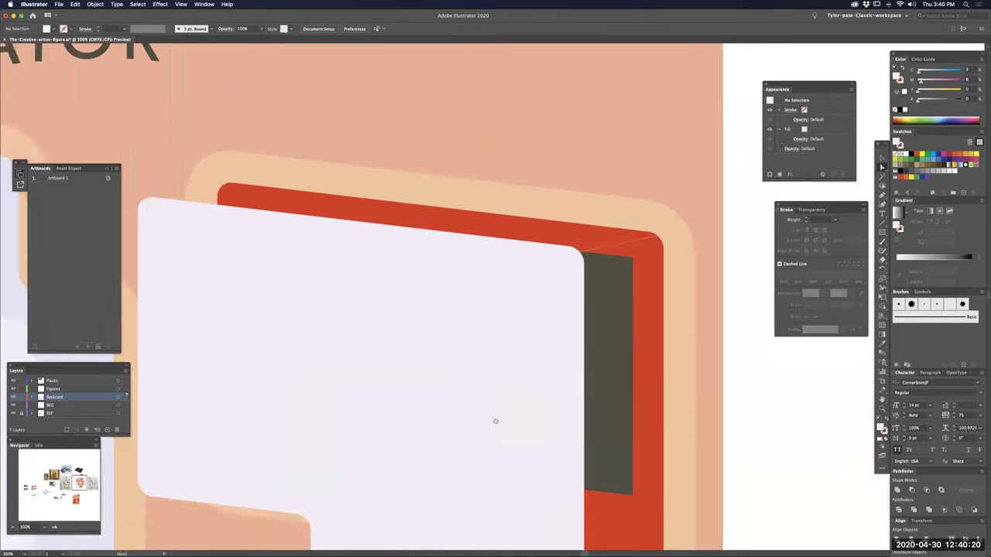
pyautogui.moveTo(574, 371); pyautogui.dragTo(527, 422)
pyautogui.hscroll(-5, 526, 421)
pyautogui.scroll(1, 526, 422)
pyautogui.moveTo(598, 439); pyautogui.dragTo(686, 438)
pyautogui.press('super+plus')
pyautogui.press('super+plus')
pyautogui.press('super+plus')
pyautogui.press('super+minus')
pyautogui.press('super+minus')
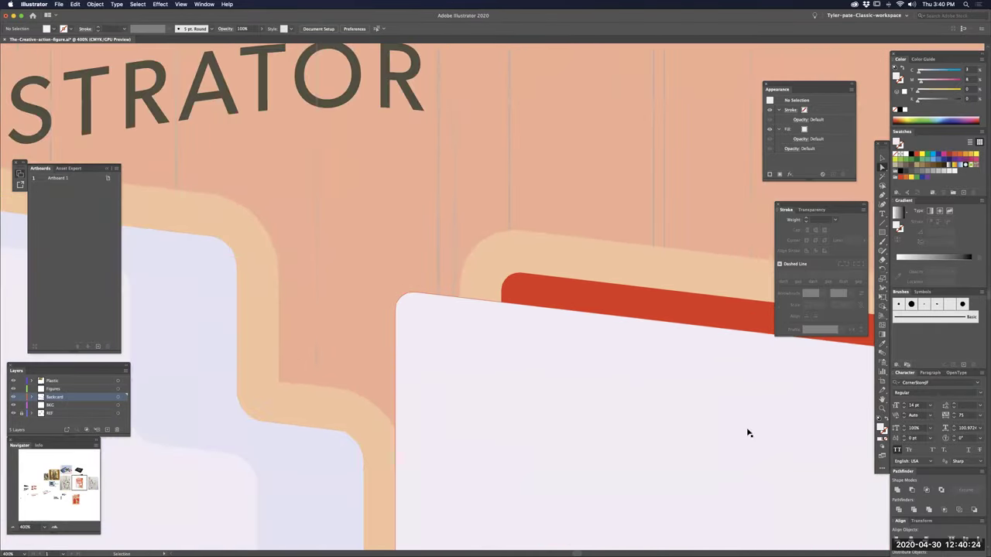
pyautogui.press('super+minus')
pyautogui.press('super+minus')
pyautogui.press('super+minus')
pyautogui.press('super+minus')
pyautogui.press('super+minus')
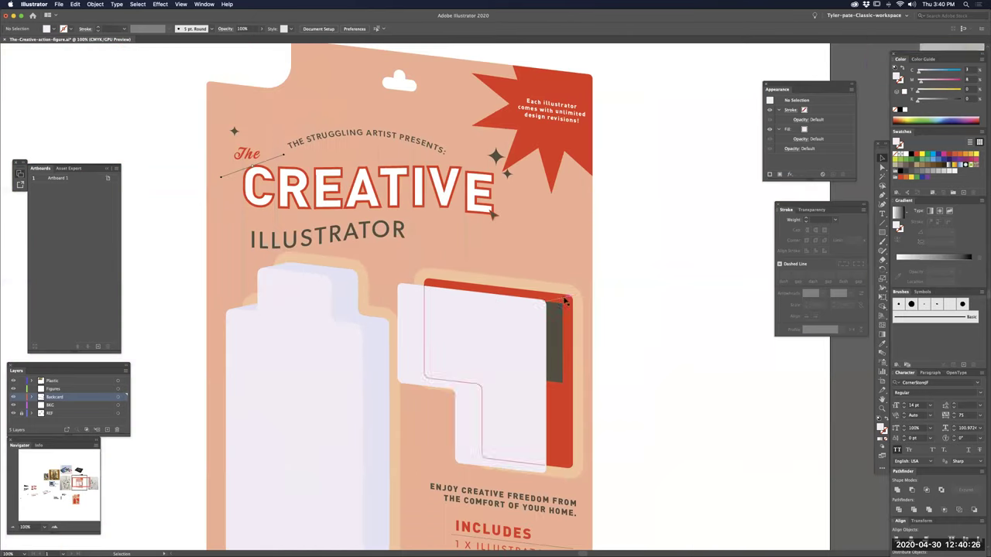
# - Copy the slanted line to the upper-left side, laying it against the red window's rounded upper-left corner
pyautogui.moveTo(455, 275); pyautogui.dragTo(447, 289)
pyautogui.moveTo(585, 350); pyautogui.dragTo(597, 351)
pyautogui.moveTo(441, 387); pyautogui.dragTo(595, 394)
pyautogui.press('super+plus')
pyautogui.press('super+plus')
pyautogui.press('super+plus')
pyautogui.press('super+plus')
pyautogui.moveTo(774, 427); pyautogui.dragTo(416, 409)
pyautogui.press('super+plus')
pyautogui.press('super+plus')
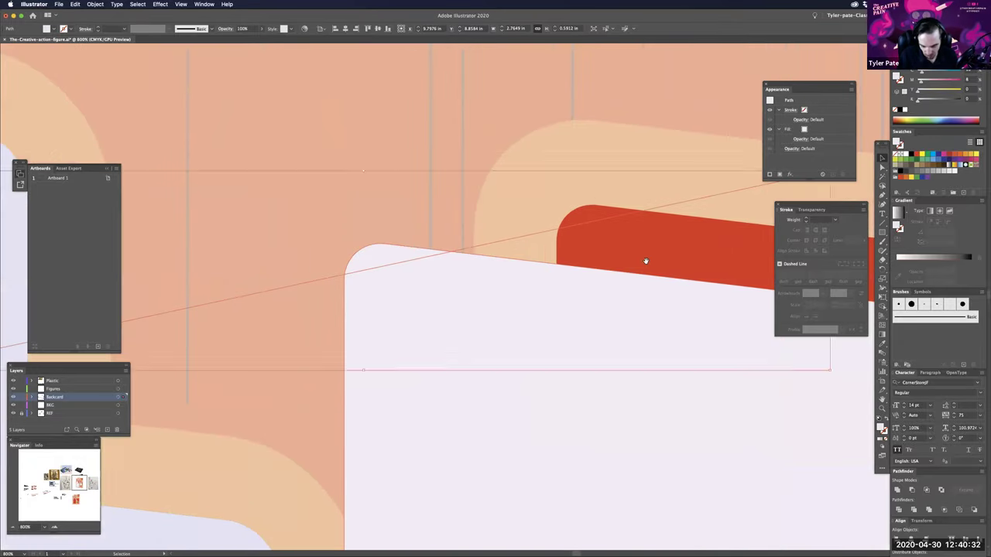
pyautogui.moveTo(641, 226); pyautogui.dragTo(640, 272)
pyautogui.press('super+plus')
pyautogui.moveTo(712, 239); pyautogui.dragTo(619, 265)
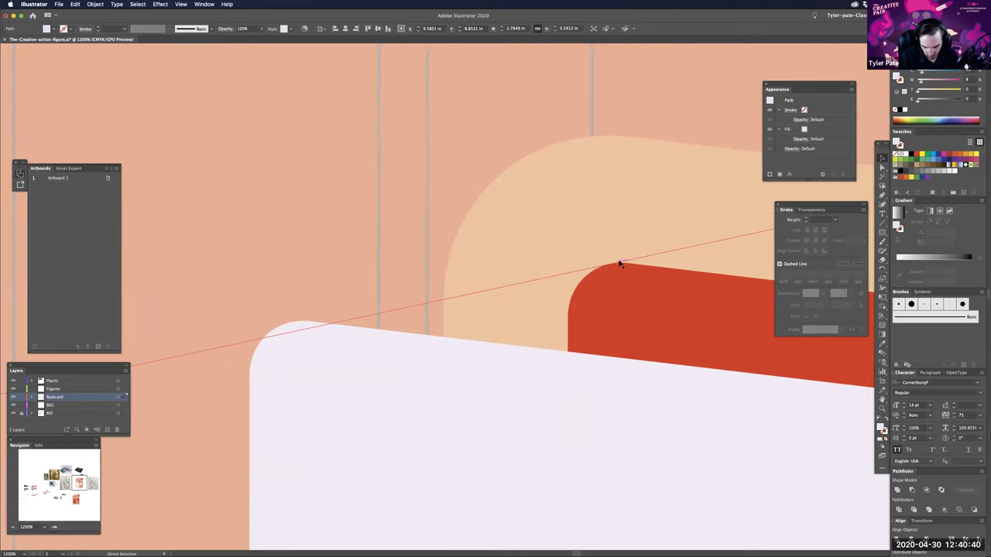
# - In outline view, fine-position the copied slanted line so it is tangent to the red window's rounded upper-left corner
pyautogui.press('super+equal')
pyautogui.press('a')
pyautogui.press('super+y')
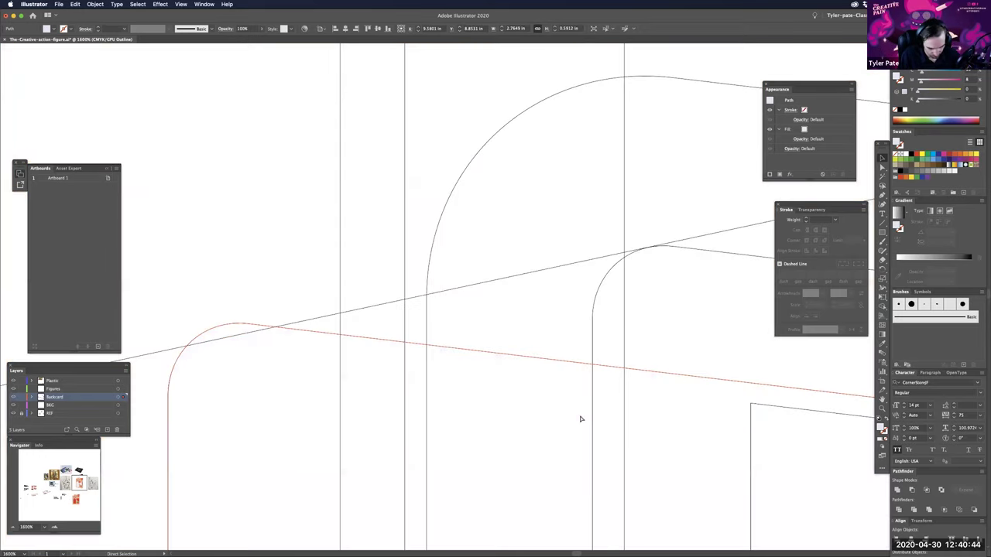
pyautogui.press('super+equal')
pyautogui.moveTo(581, 418); pyautogui.dragTo(385, 482)
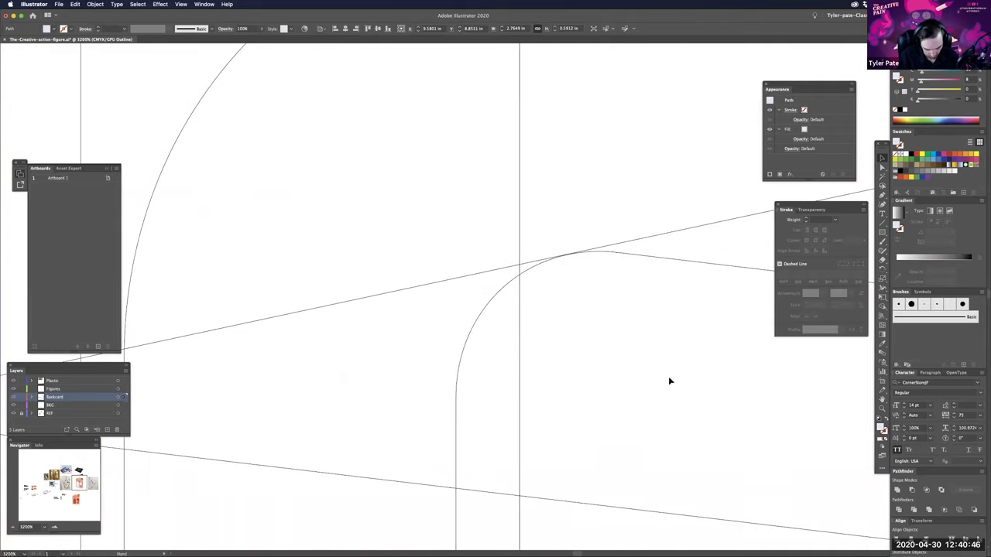
pyautogui.scroll(5, 674, 276)
pyautogui.click(674, 274)
pyautogui.moveTo(674, 274); pyautogui.dragTo(674, 273)
pyautogui.press('z')
pyautogui.moveTo(552, 285); pyautogui.dragTo(515, 401)
pyautogui.press('v')
pyautogui.click(681, 407)
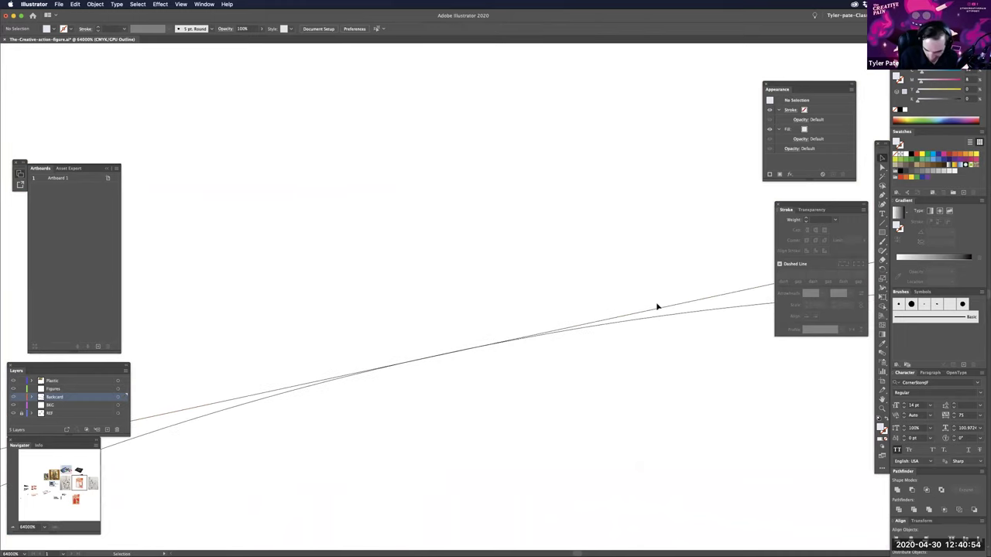
pyautogui.moveTo(660, 304); pyautogui.dragTo(664, 311)
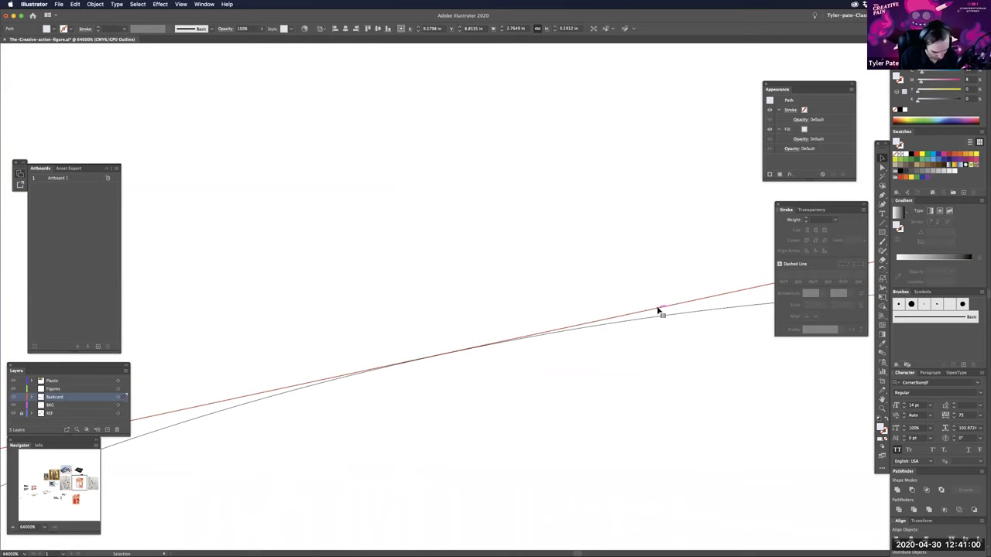
# - Nudge the new front face so its rounded upper-left corner is tangent to the same slanted line
pyautogui.press('z')
pyautogui.press('v')
pyautogui.press('super+minus')
pyautogui.press('super+minus')
pyautogui.press('super+minus')
pyautogui.press('super+minus')
pyautogui.press('super+minus')
pyautogui.scroll(-10, 643, 331)
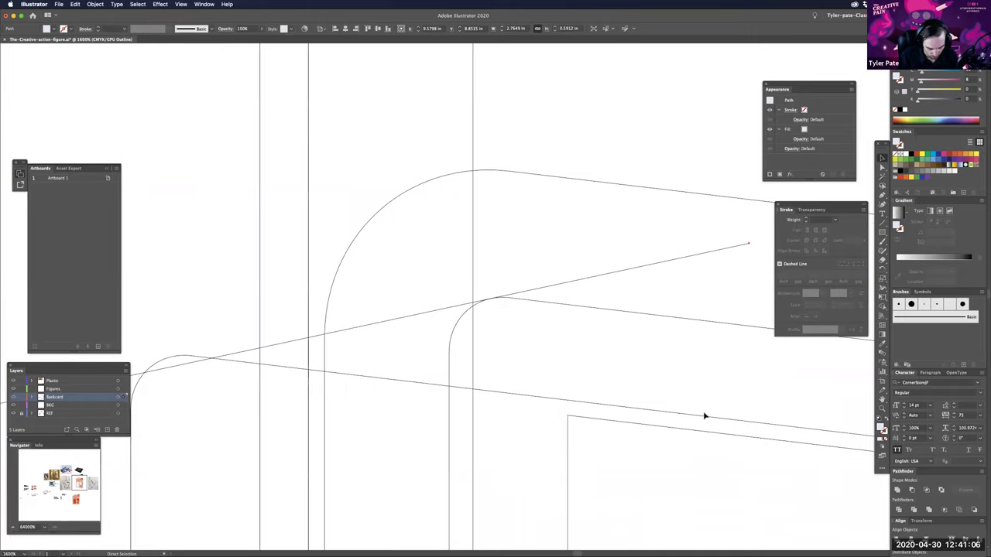
pyautogui.press('super+equal')
pyautogui.press('super+equal')
pyautogui.moveTo(559, 459); pyautogui.dragTo(698, 390)
pyautogui.hscroll(-4, 652, 331)
pyautogui.scroll(-1, 651, 331)
pyautogui.moveTo(658, 350); pyautogui.dragTo(658, 354)
pyautogui.moveTo(411, 325); pyautogui.dragTo(700, 300)
pyautogui.moveTo(603, 401); pyautogui.dragTo(595, 398)
pyautogui.click(644, 415)
pyautogui.moveTo(851, 424); pyautogui.dragTo(535, 415)
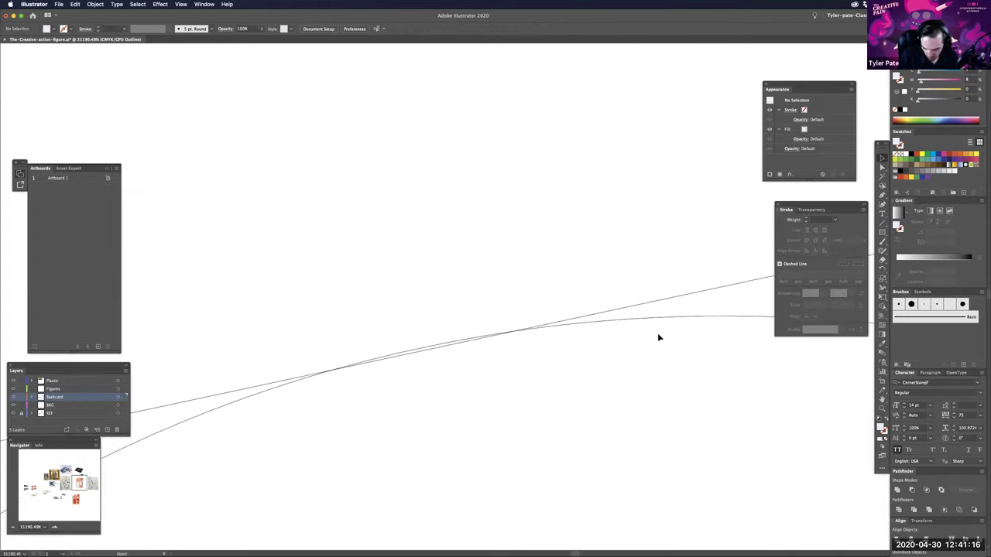
pyautogui.moveTo(649, 326); pyautogui.dragTo(658, 328)
pyautogui.moveTo(379, 354); pyautogui.dragTo(531, 338)
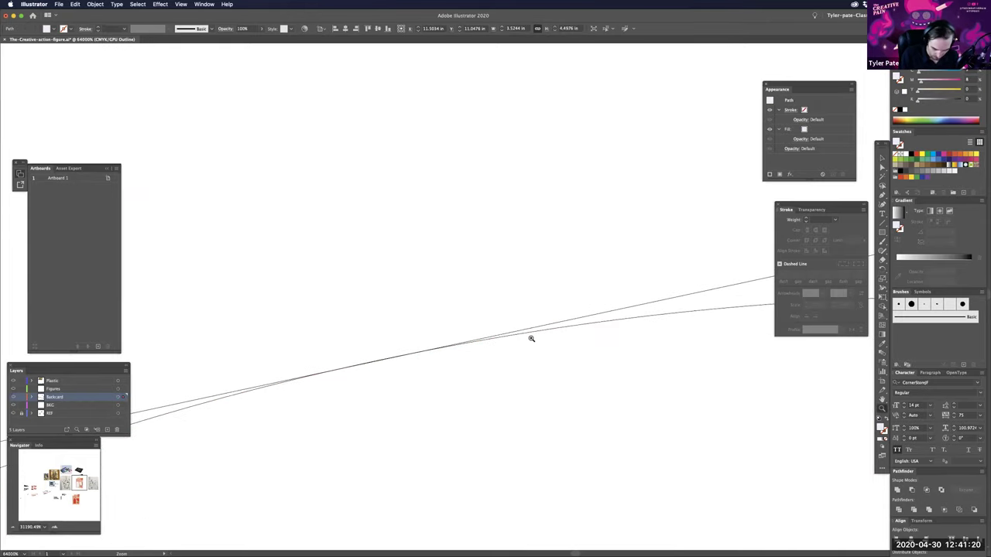
pyautogui.press('v')
pyautogui.moveTo(736, 310); pyautogui.dragTo(736, 306)
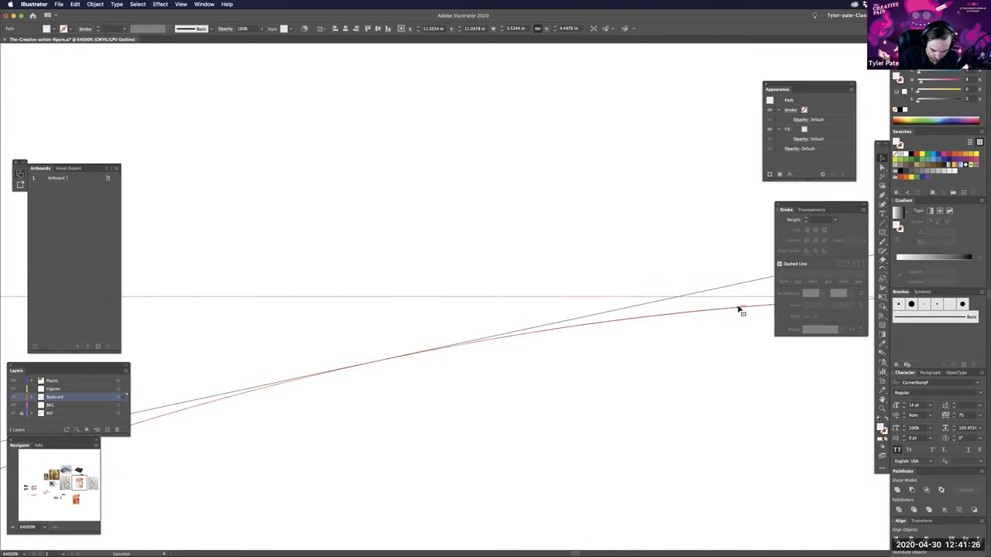
# - Delete the other slanted line at the red window's upper-right corner and return to the full-color preview
pyautogui.press('super+minus')
pyautogui.press('super+minus')
pyautogui.press('super+minus')
pyautogui.press('super+minus')
pyautogui.press('super+minus')
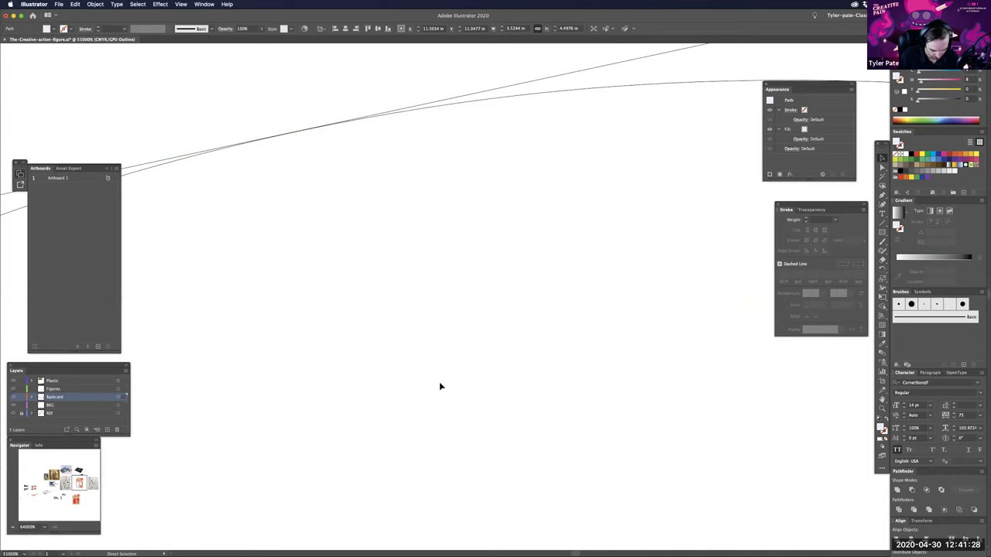
pyautogui.scroll(-8, 440, 385)
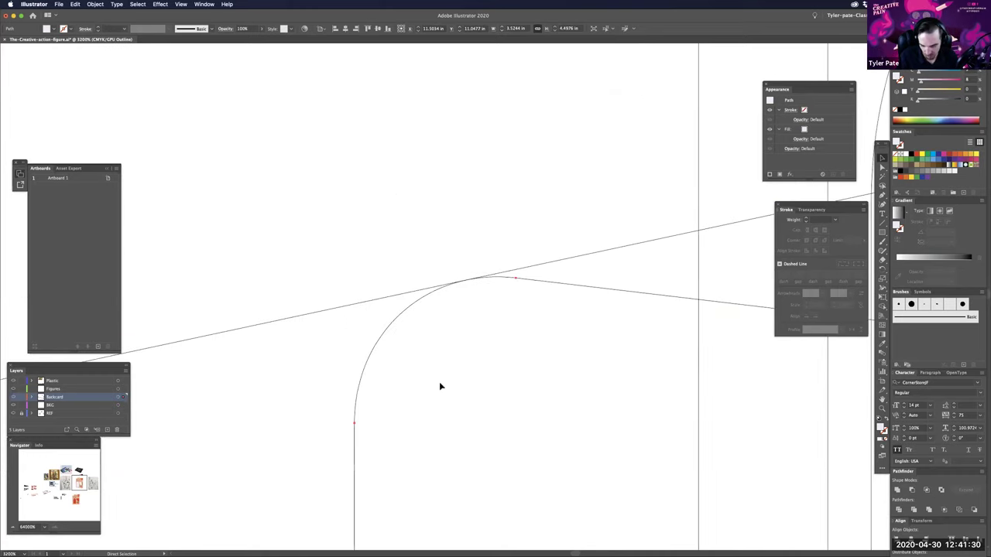
pyautogui.scroll(-4, 439, 382)
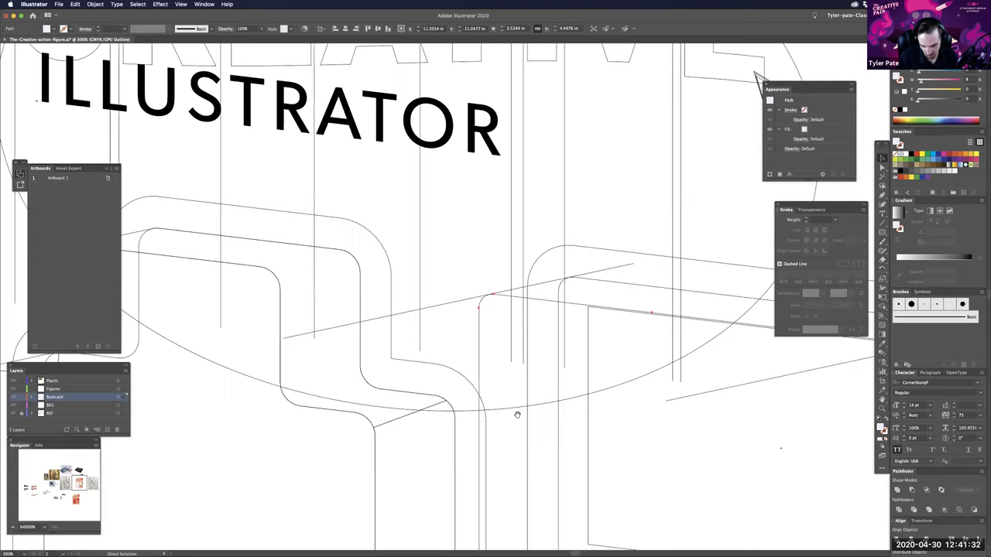
pyautogui.press('v')
pyautogui.hscroll(5, 518, 418)
pyautogui.press('a')
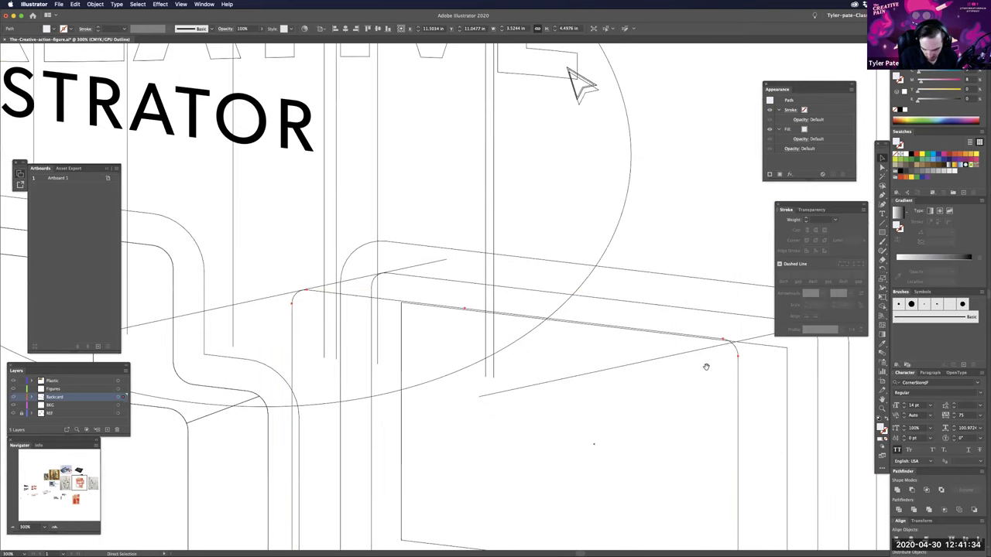
pyautogui.scroll(-2, 660, 331)
pyautogui.press('v')
pyautogui.scroll(1, 637, 322)
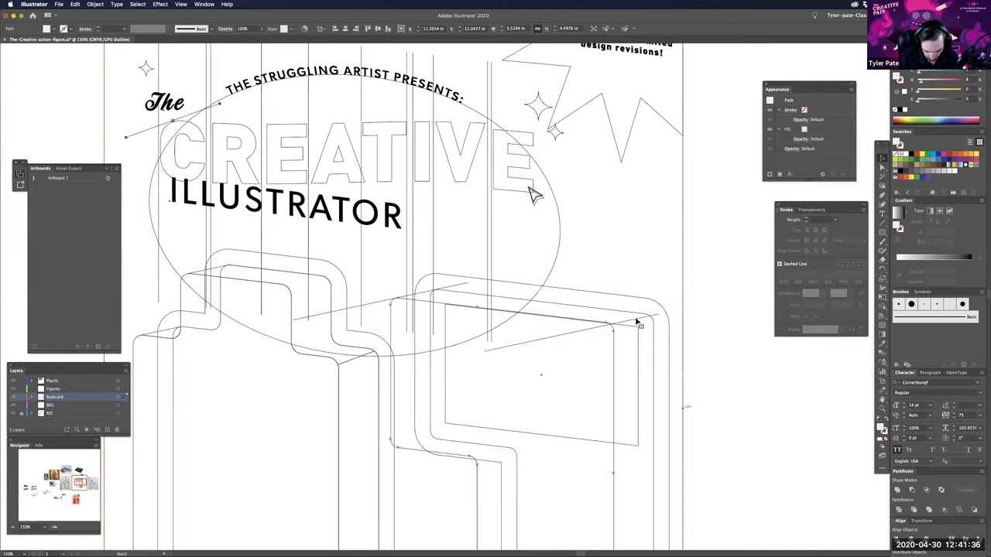
pyautogui.click(636, 319)
pyautogui.press('Delete')
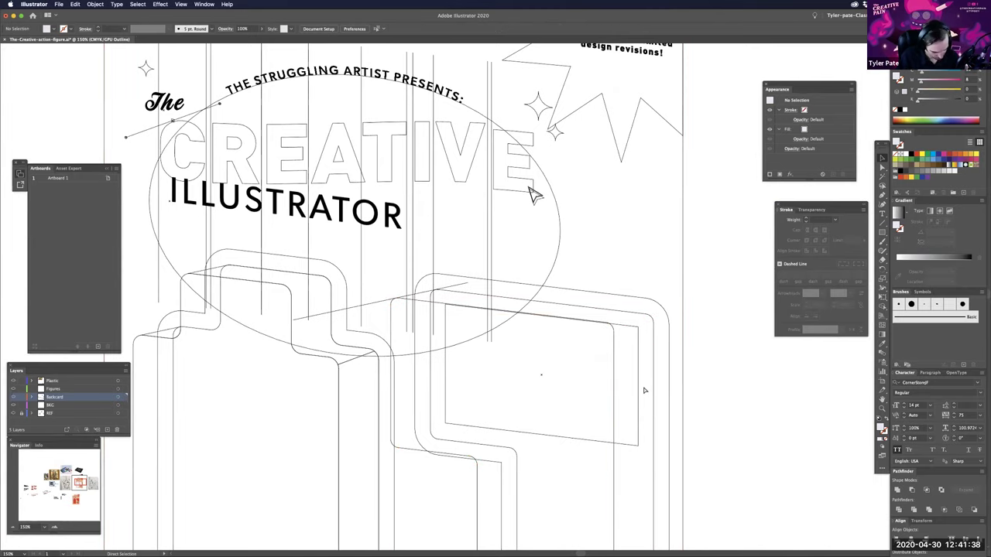
pyautogui.press('super+y')
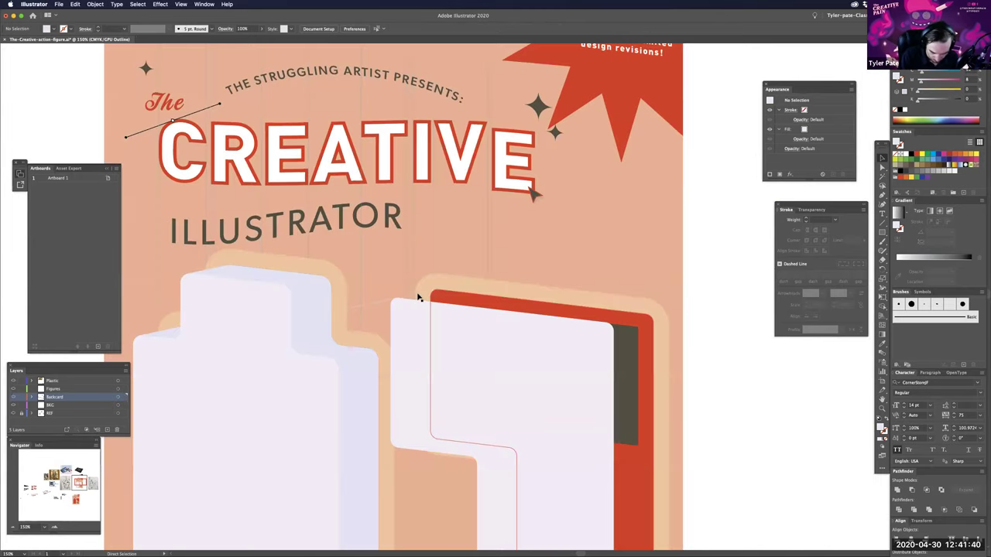
pyautogui.press('super+z')
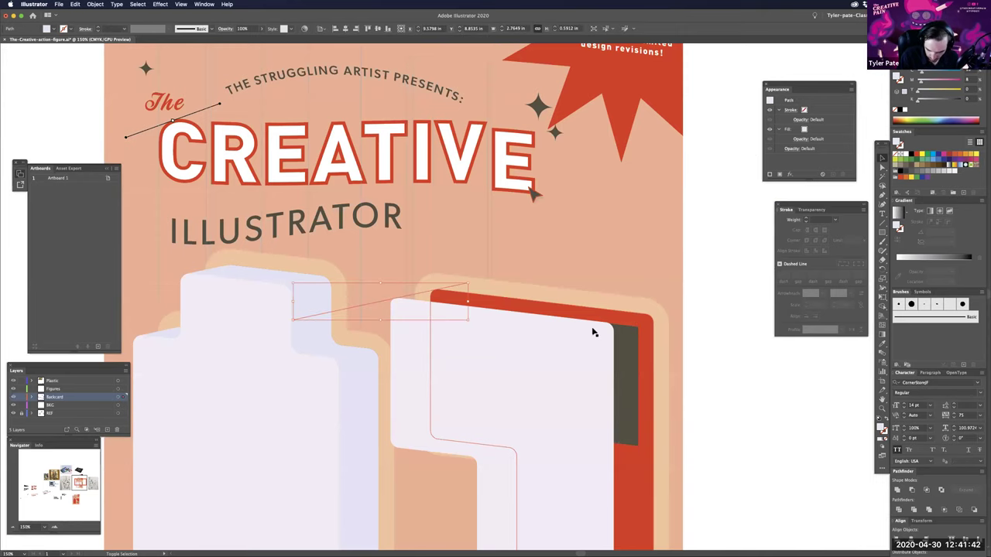
pyautogui.keyDown('shift'); pyautogui.click(637, 321); pyautogui.keyUp('shift')
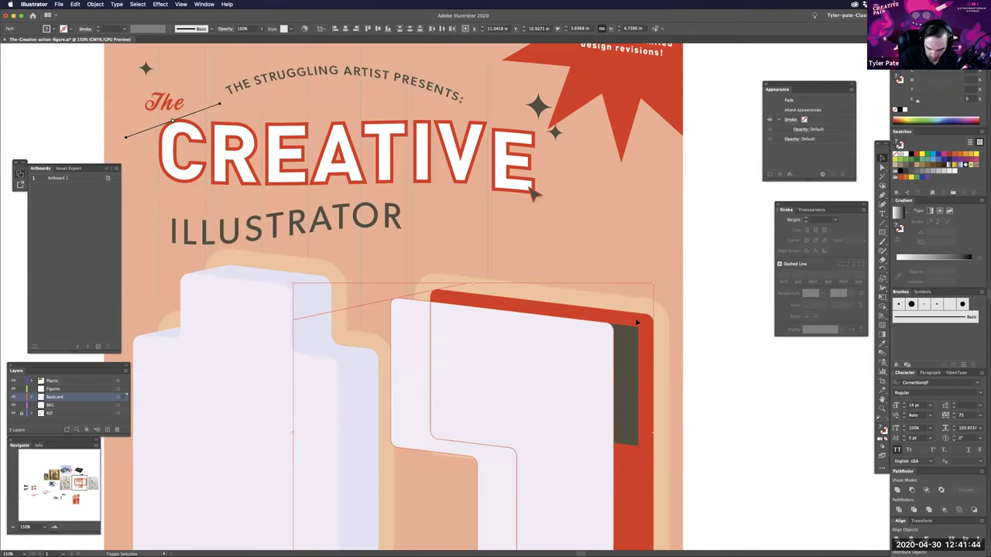
pyautogui.hotkey('shift', 'm')
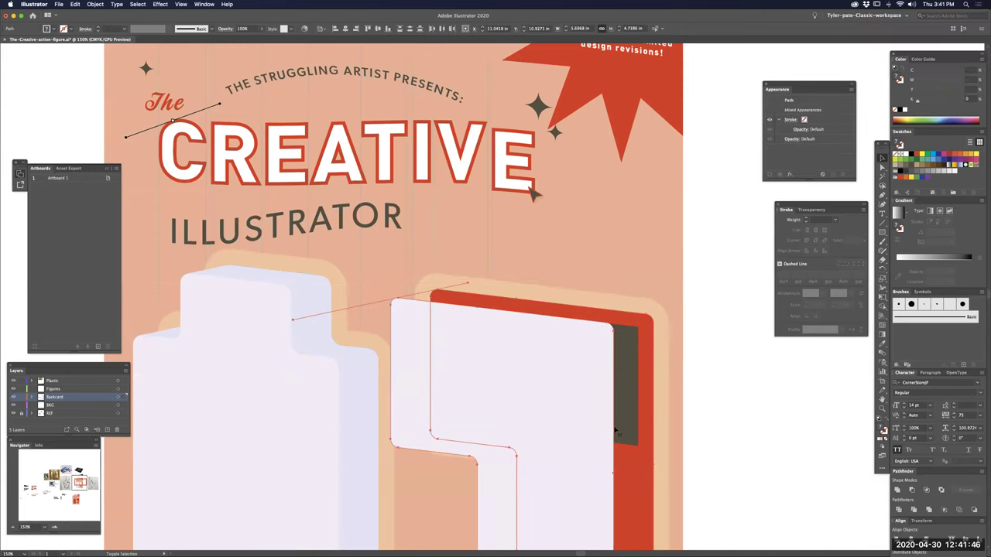
# - Examine in outline view where the slanted line meets the red window's rounded upper-left corner
pyautogui.press('super+plus')
pyautogui.press('super+plus')
pyautogui.press('super+plus')
pyautogui.press('super+plus')
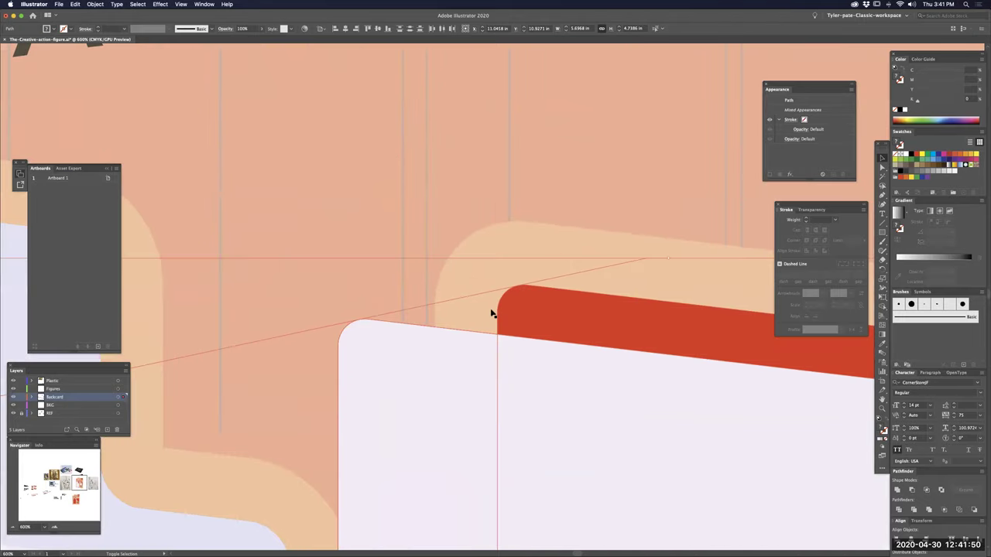
pyautogui.press('super+plus')
pyautogui.press('super+plus')
pyautogui.press('super+plus')
pyautogui.press('super+plus')
pyautogui.press('super+y')
pyautogui.click(642, 282)
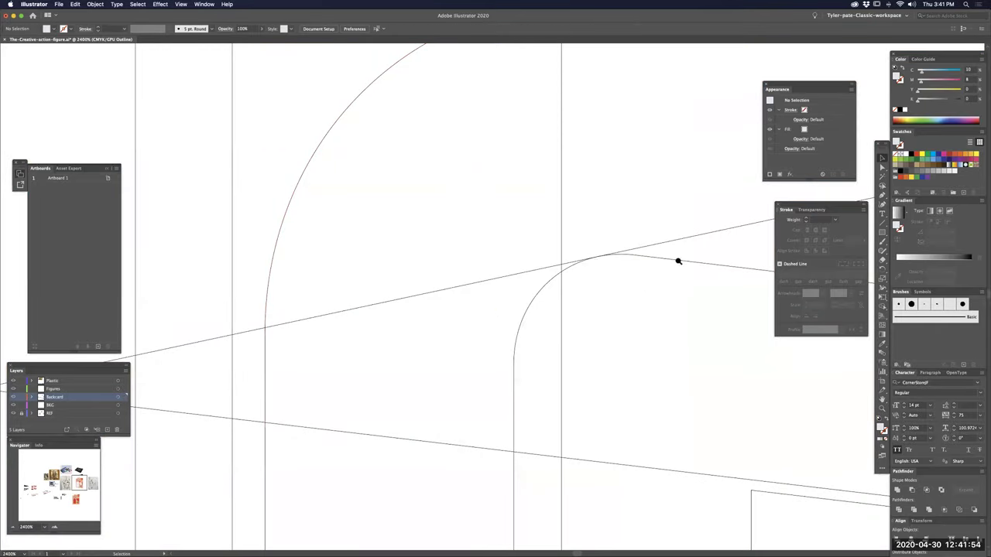
pyautogui.moveTo(582, 255); pyautogui.dragTo(645, 276)
pyautogui.moveTo(113, 499); pyautogui.dragTo(706, 360)
pyautogui.moveTo(314, 447); pyautogui.dragTo(654, 352)
# - Examine up close how the slanted line meets the front face's rounded upper-left corner
pyautogui.press('super+minus')
pyautogui.press('super+minus')
pyautogui.scroll(-3, 433, 442)
pyautogui.scroll(-5, 597, 367)
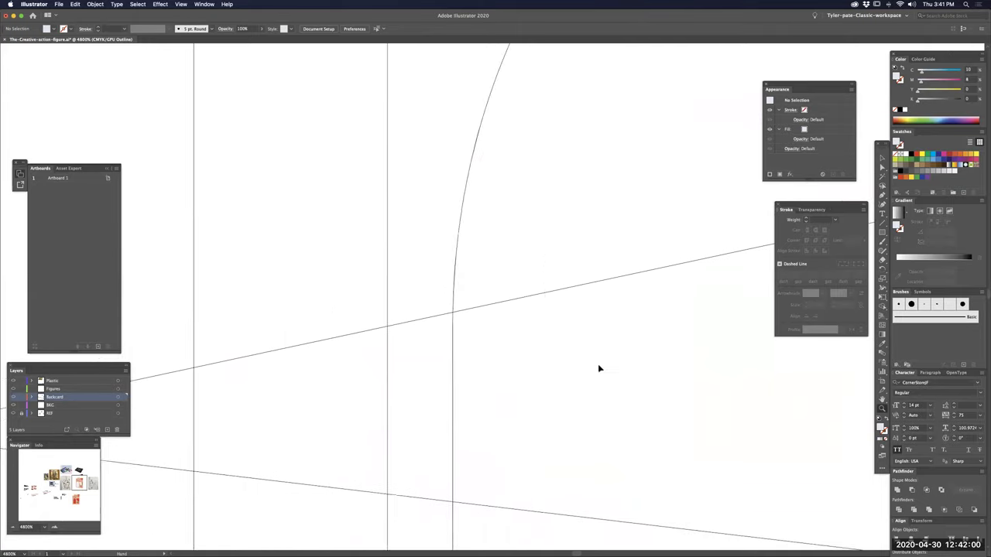
pyautogui.scroll(-3, 458, 422)
pyautogui.hscroll(-5, 490, 345)
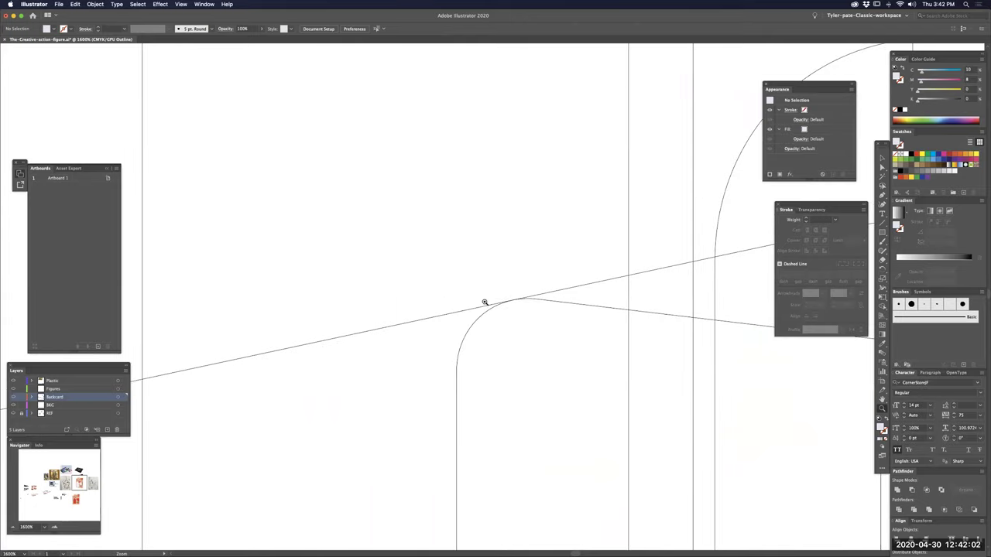
pyautogui.scroll(12, 716, 369)
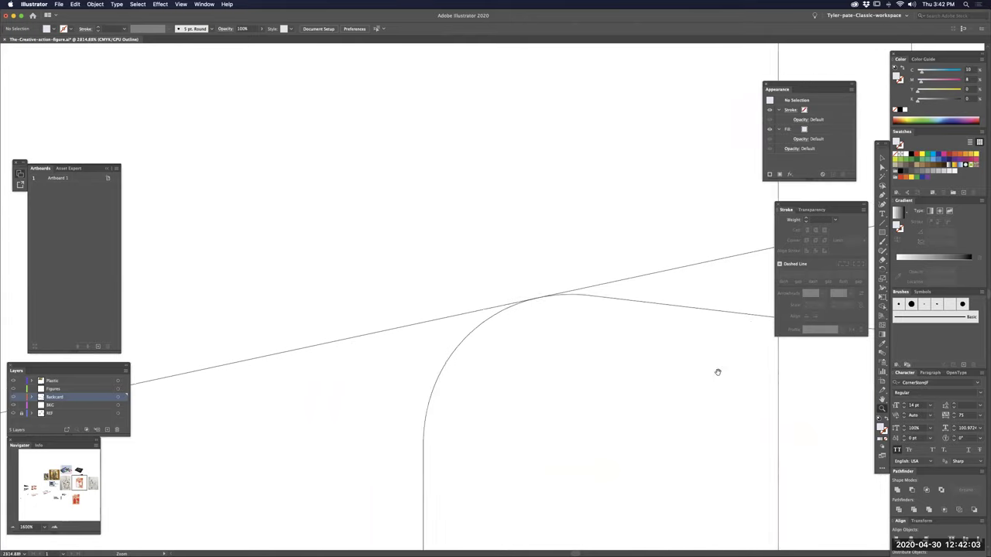
pyautogui.click(565, 407)
pyautogui.moveTo(552, 480); pyautogui.dragTo(638, 224)
pyautogui.moveTo(503, 414); pyautogui.dragTo(624, 411)
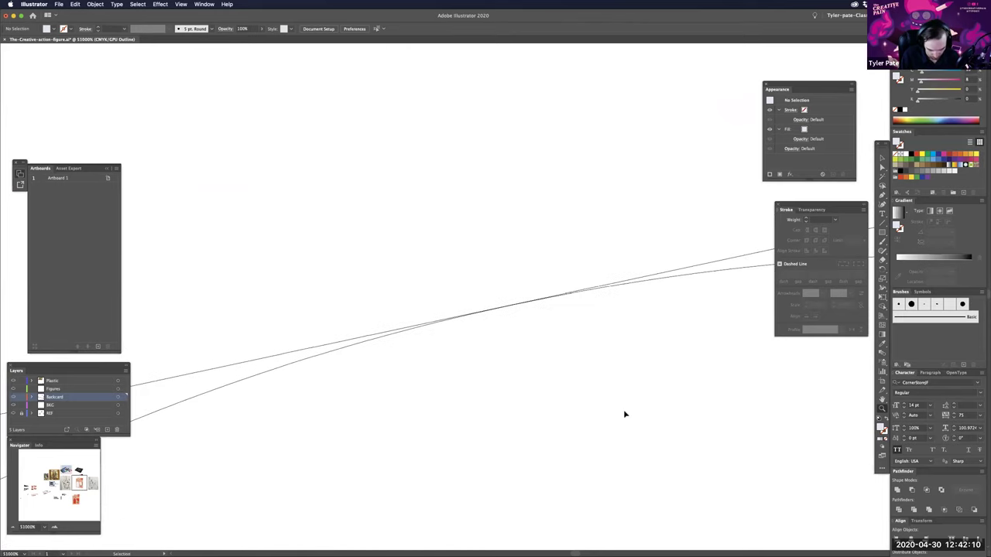
# - Examine at maximum magnification where the slanted line touches the front face's rounded upper-left corner
pyautogui.click(591, 385)
pyautogui.moveTo(549, 396); pyautogui.dragTo(557, 416)
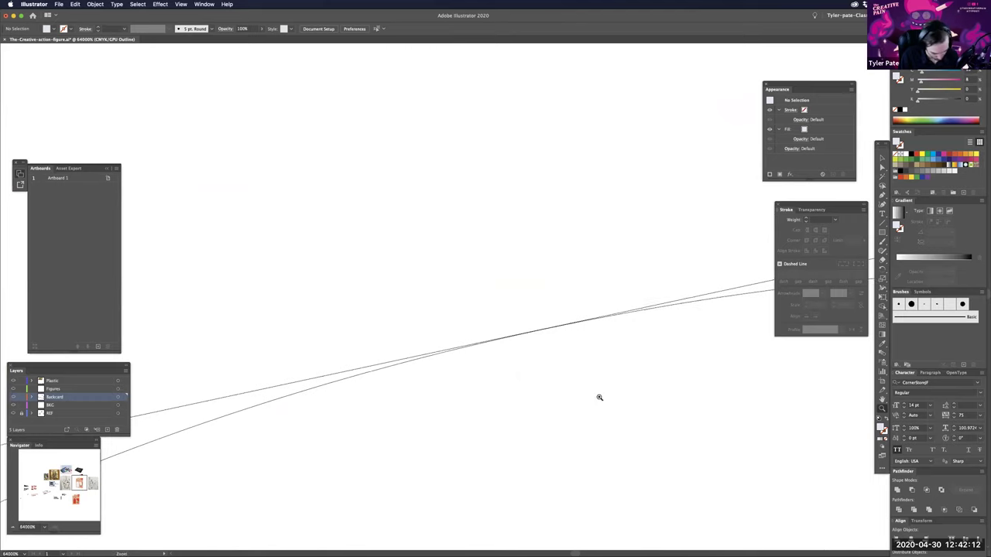
pyautogui.press('v')
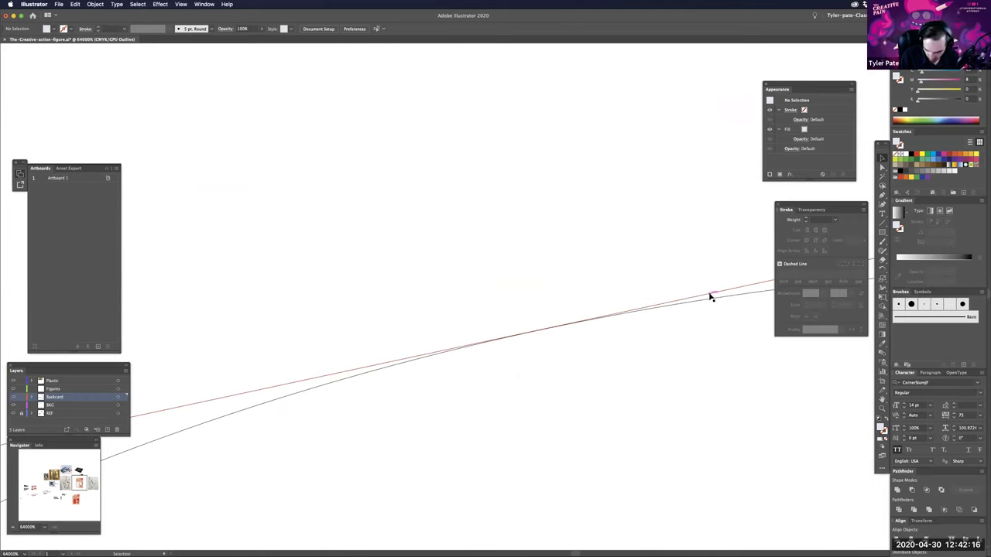
pyautogui.press('z')
pyautogui.press('v')
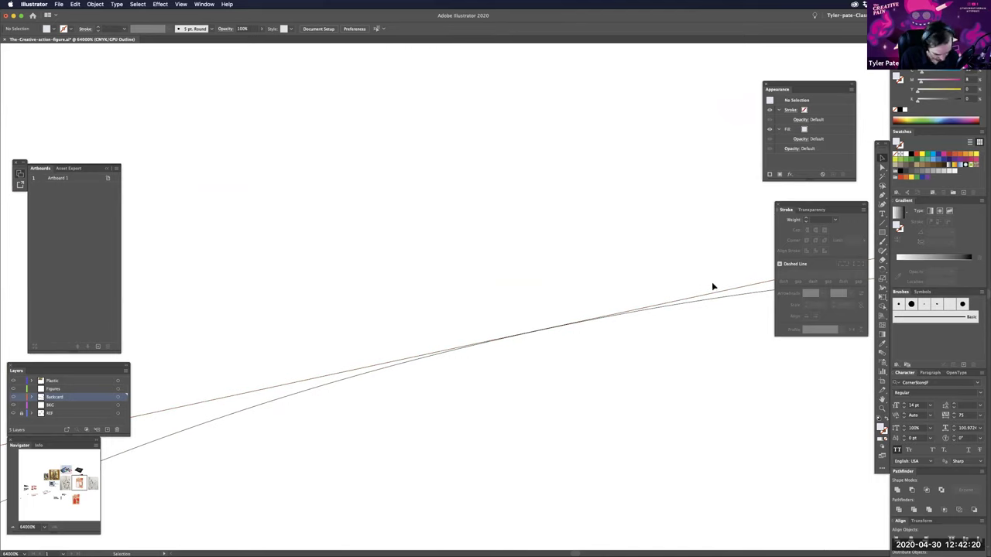
# - Select the slanted line at the right blister's upper-left corner and return to the full-color preview
pyautogui.moveTo(714, 292); pyautogui.dragTo(718, 293)
pyautogui.press('super+minus')
pyautogui.press('super+minus')
pyautogui.press('super+minus')
pyautogui.press('super+minus')
pyautogui.press('super+minus')
pyautogui.press('super+minus')
pyautogui.press('super+minus')
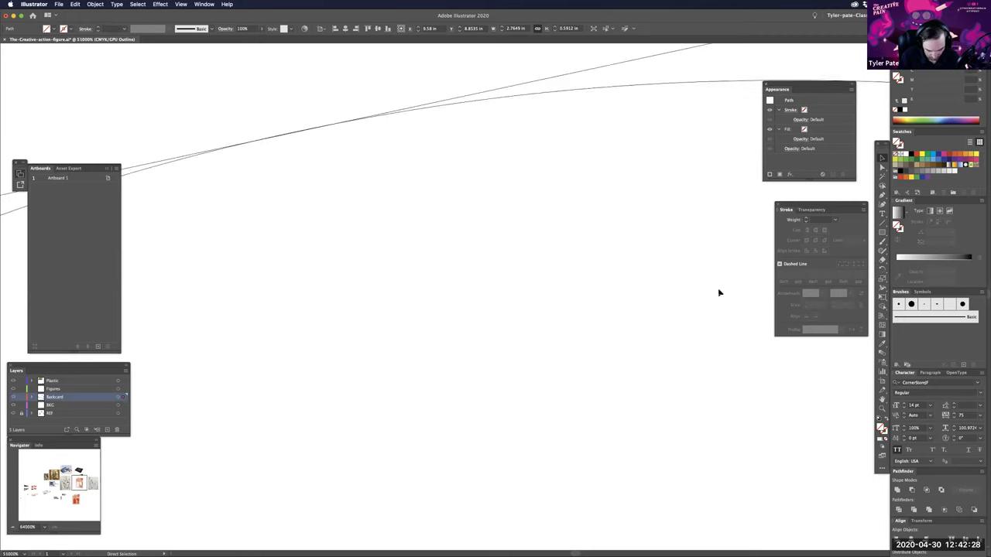
pyautogui.press('super+minus')
pyautogui.press('super+minus')
pyautogui.press('super+minus')
pyautogui.press('super+minus')
pyautogui.press('super+minus')
pyautogui.press('super+minus')
pyautogui.press('super+minus')
pyautogui.press('super+minus')
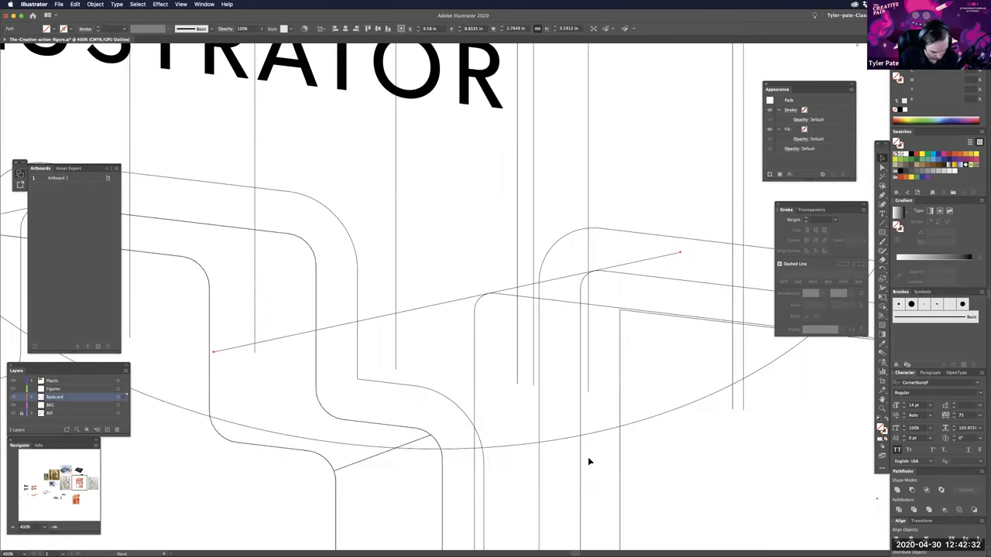
pyautogui.moveTo(588, 462); pyautogui.dragTo(470, 509)
pyautogui.press('v')
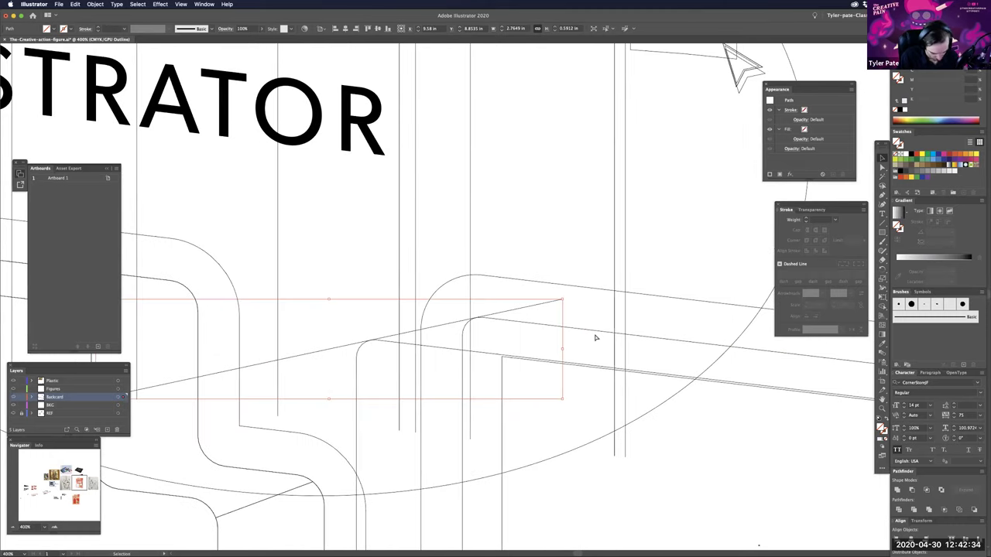
pyautogui.press('a')
pyautogui.press('super+y')
# - Merge the red window's visible strip with the wedge under the slanted line into one side face using Shape Builder
pyautogui.click(544, 304)
pyautogui.press('v')
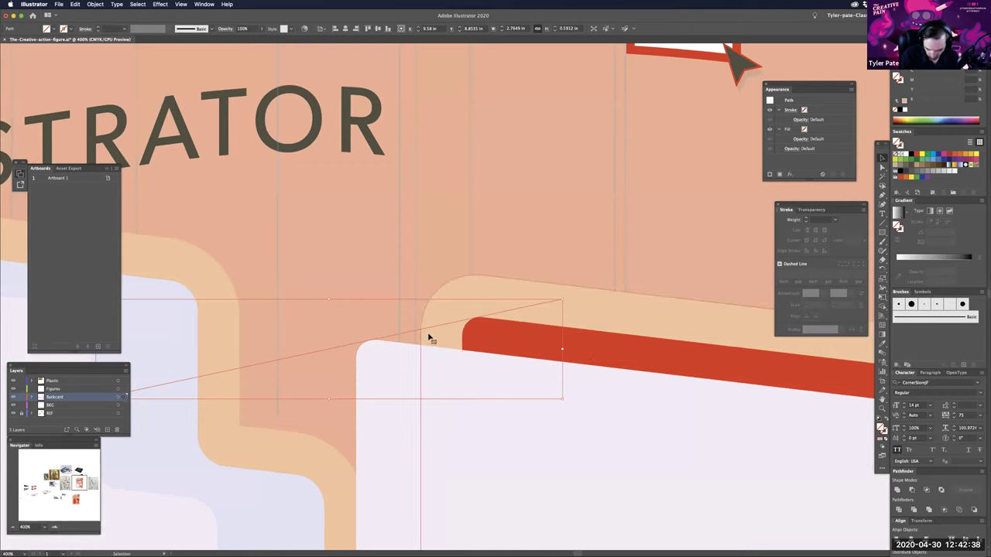
pyautogui.keyDown('shift'); pyautogui.click(641, 358); pyautogui.keyUp('shift')
pyautogui.hotkey('shift', 'm')
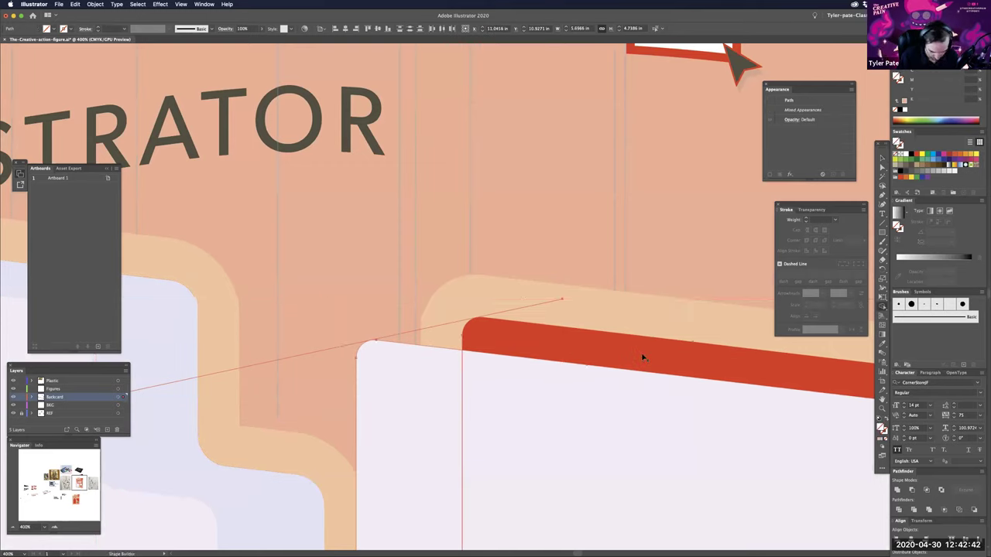
pyautogui.click(454, 338)
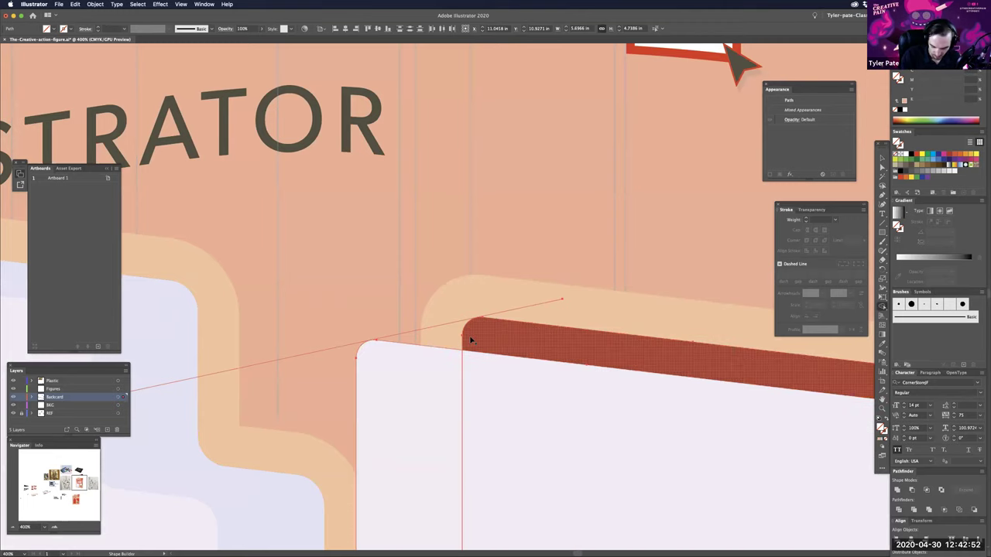
pyautogui.moveTo(464, 338); pyautogui.dragTo(712, 367)
pyautogui.moveTo(805, 380); pyautogui.dragTo(805, 380)
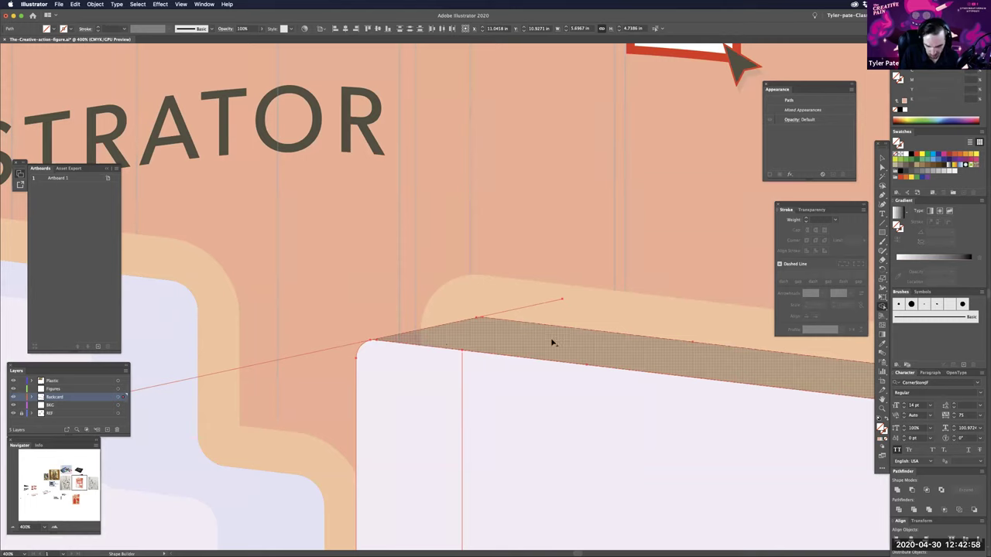
pyautogui.press('v')
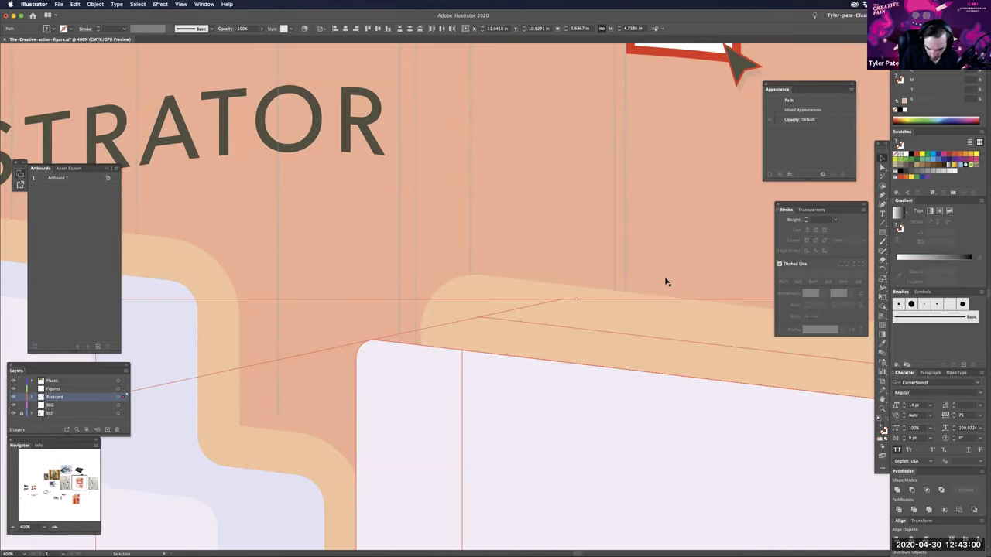
# - Recolor the right blister's merged side face with the pale blue sampled from the left blister's side
pyautogui.click(650, 340)
pyautogui.press('i')
pyautogui.click(179, 298)
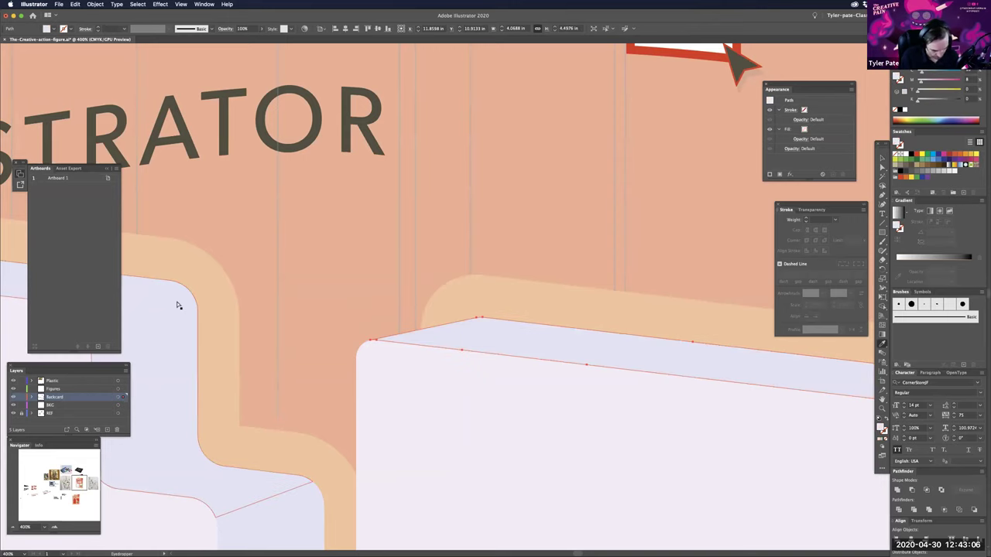
pyautogui.press('a')
pyautogui.press('super+minus')
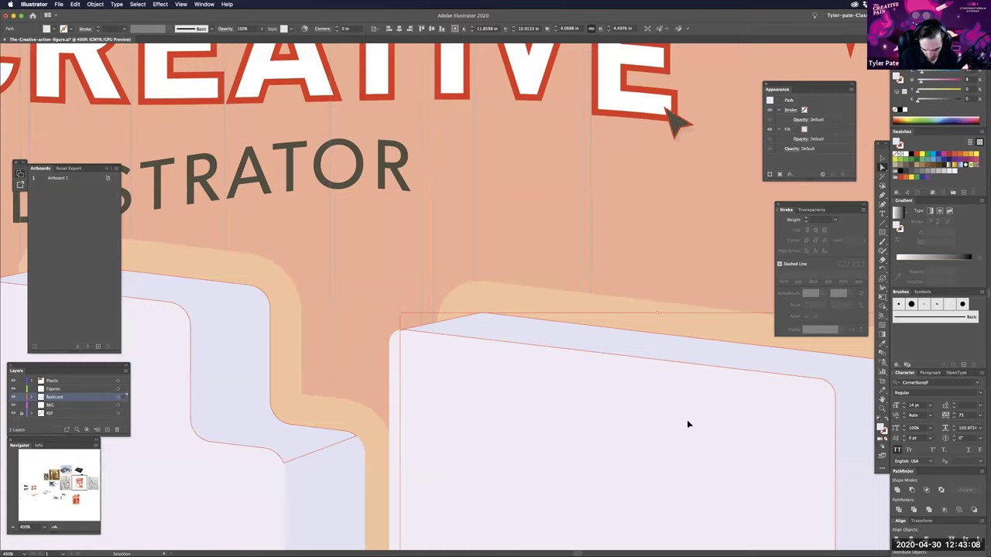
pyautogui.press('super+minus')
pyautogui.press('super+minus')
pyautogui.press('super+minus')
pyautogui.press('super+minus')
pyautogui.moveTo(675, 418); pyautogui.dragTo(634, 418)
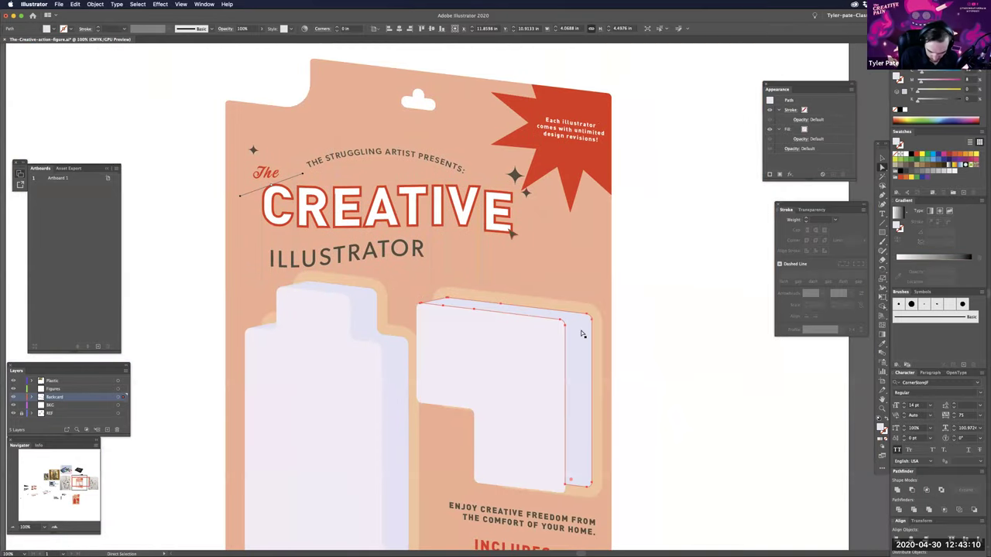
# - Delete the leftover slanted line beside the right blister's upper-left corner in outline view, and return to the full-color preview
pyautogui.press('super+shift+a')
pyautogui.press('super+y')
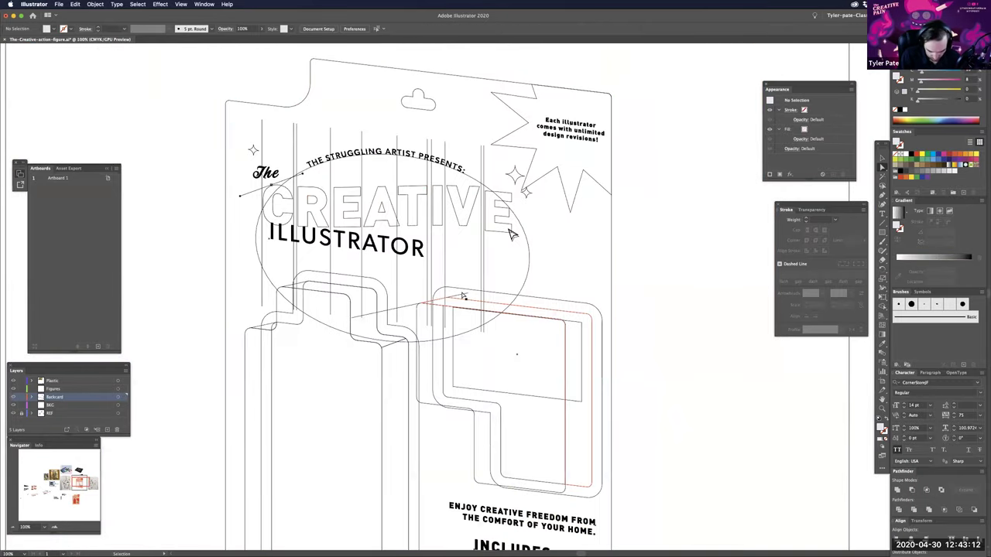
pyautogui.press('a')
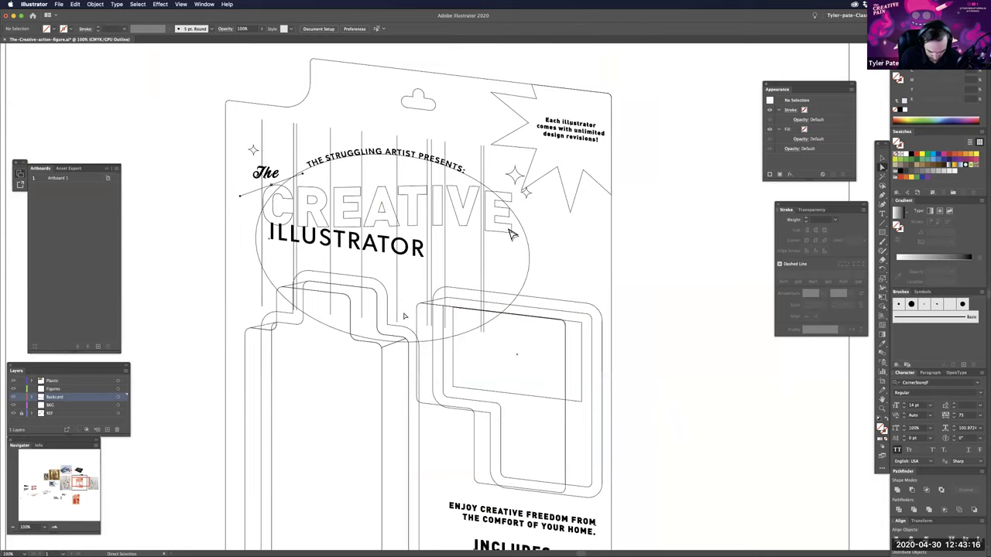
pyautogui.press('super+y')
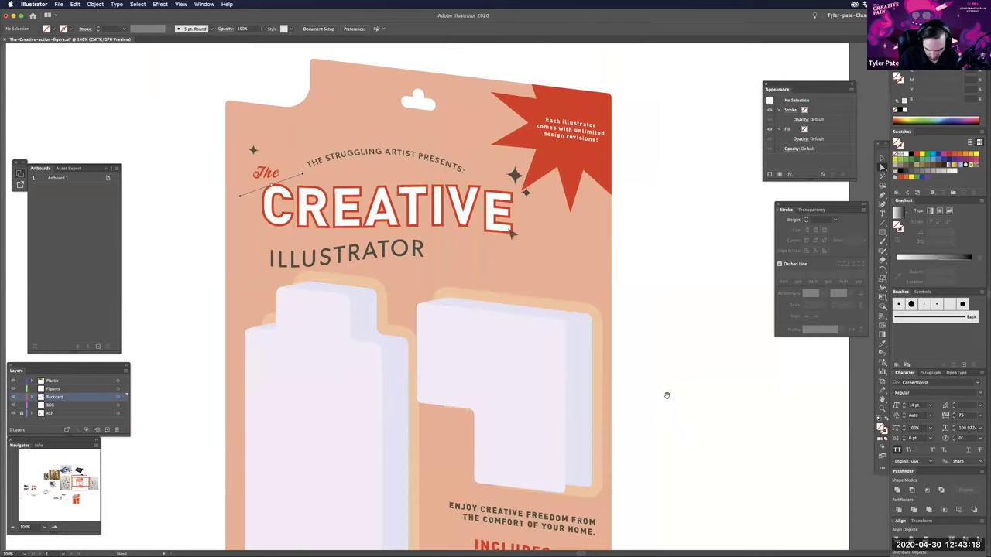
# - Duplicate the short slanted edge at the side face's upper-left corner and lengthen the copy to about 1.41 in wide
pyautogui.scroll(-2, 613, 288)
pyautogui.scroll(-3, 613, 287)
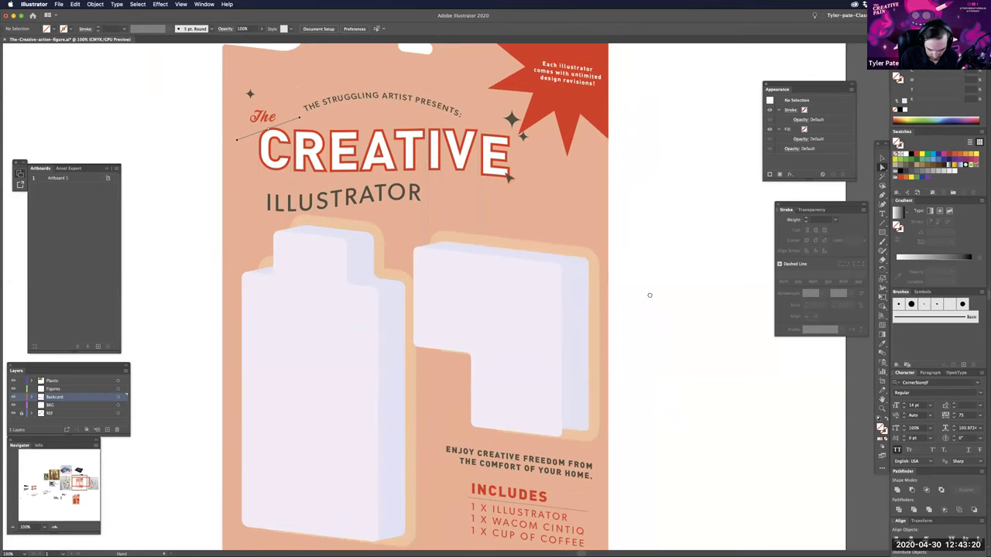
pyautogui.scroll(-4, 649, 295)
pyautogui.press('super+equal')
pyautogui.press('super+equal')
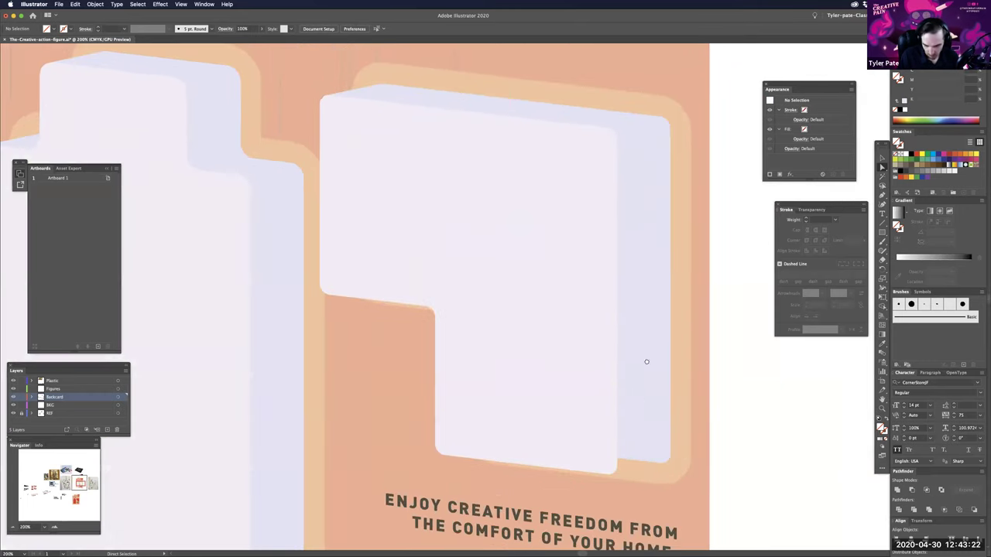
pyautogui.hscroll(5, 617, 403)
pyautogui.scroll(-3, 617, 403)
pyautogui.scroll(4, 284, 121)
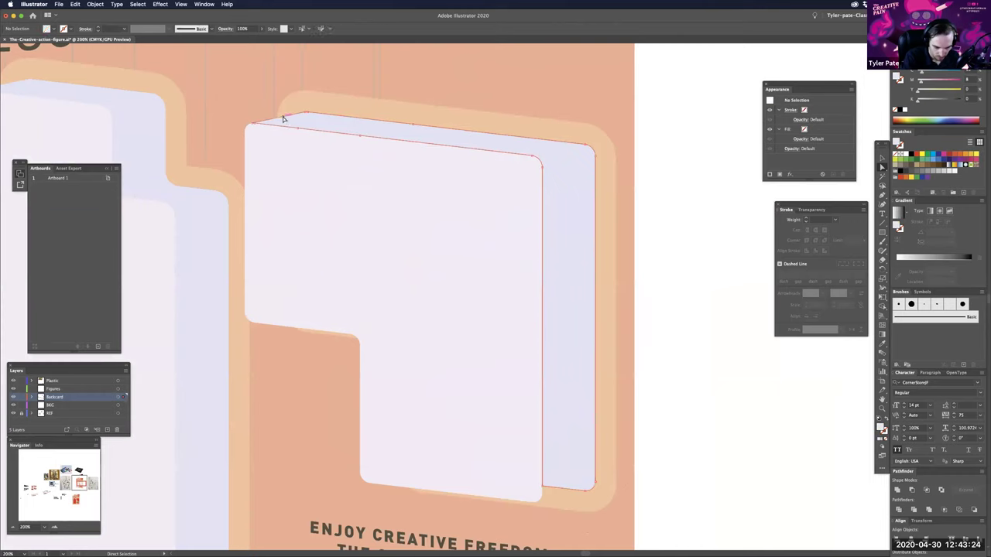
pyautogui.click(283, 120)
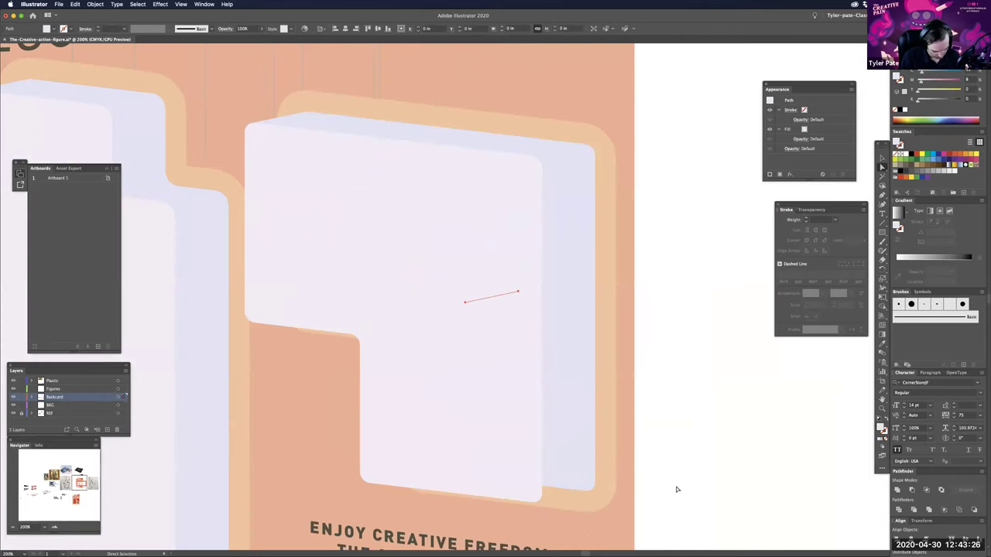
pyautogui.scroll(-5, 677, 489)
pyautogui.moveTo(517, 211); pyautogui.dragTo(548, 206)
# - Place the copied slanted line across the lower-right corners of the right blister's front and side faces
pyautogui.moveTo(546, 248); pyautogui.dragTo(609, 409)
pyautogui.press('super+plus')
pyautogui.press('super+plus')
pyautogui.press('super+plus')
pyautogui.scroll(-5, 676, 415)
pyautogui.hscroll(3, 677, 415)
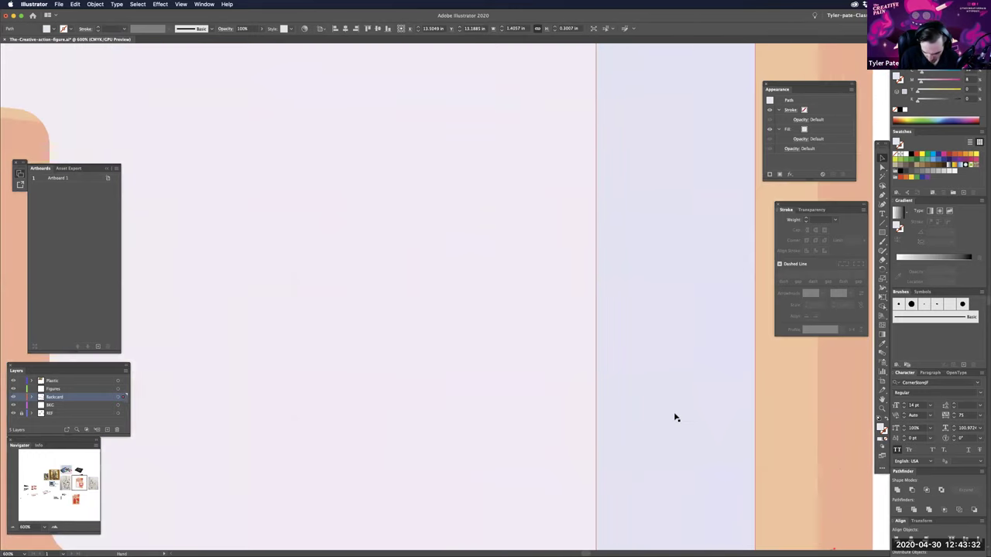
pyautogui.moveTo(678, 415); pyautogui.dragTo(654, 431)
pyautogui.press('a')
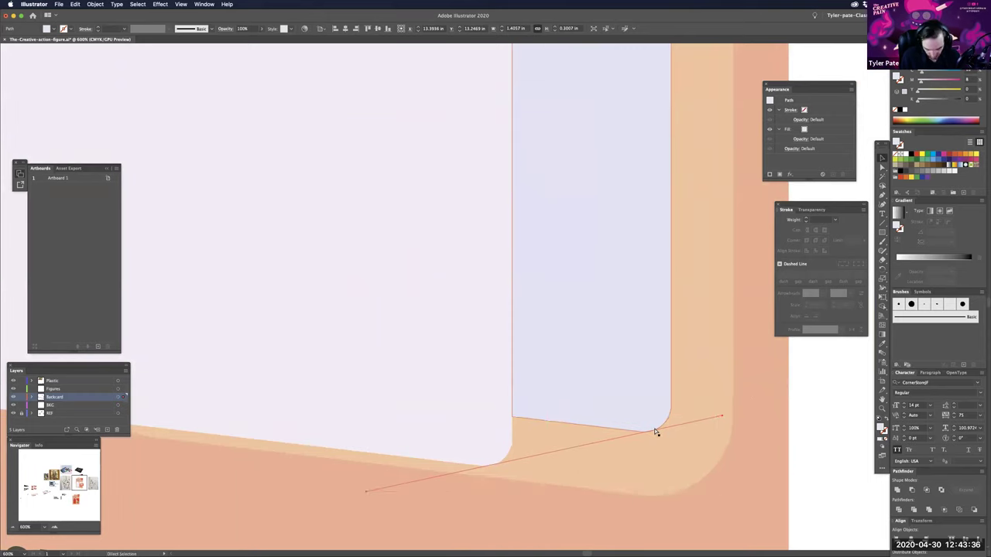
# - Fine-tune the slanted line in outline view so it is tangent to both rounded lower-right corners
pyautogui.press('super+plus')
pyautogui.scroll(-5, 730, 397)
pyautogui.hscroll(2, 729, 398)
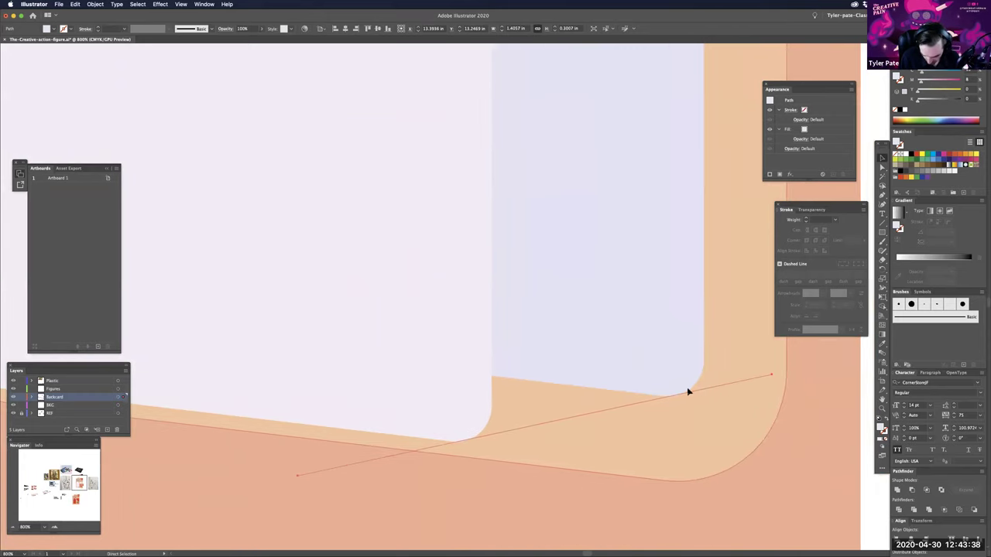
pyautogui.press('super+y')
pyautogui.press('super+equal')
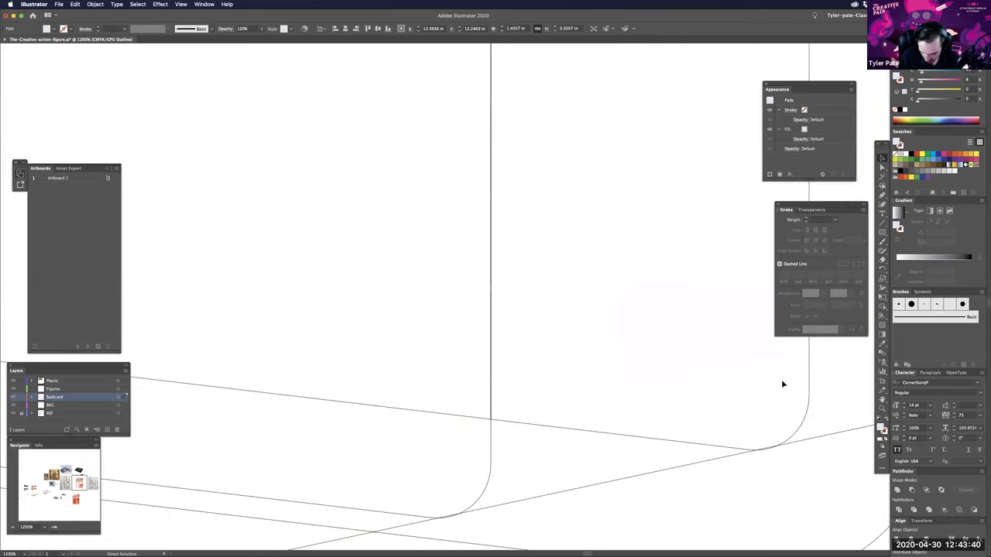
pyautogui.press('super+equal')
pyautogui.moveTo(770, 378); pyautogui.dragTo(728, 394)
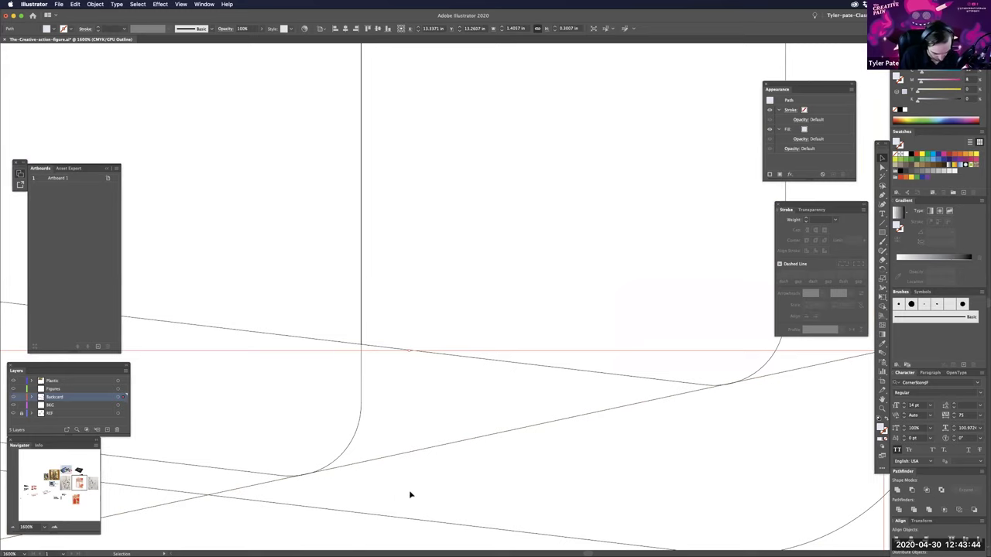
# - Examine up close how the slanted line meets the rounded lower-right corners of the front and side faces
pyautogui.press('z')
pyautogui.moveTo(310, 464); pyautogui.dragTo(582, 437)
pyautogui.press('v')
pyautogui.click(565, 465)
pyautogui.click(683, 465)
pyautogui.press('space')
pyautogui.moveTo(665, 410)
pyautogui.mouseDown()
pyautogui.moveTo(600, 394)
pyautogui.moveTo(356, 390)
pyautogui.mouseUp()
pyautogui.moveTo(622, 391); pyautogui.dragTo(343, 460)
pyautogui.moveTo(736, 387); pyautogui.dragTo(499, 453)
pyautogui.moveTo(500, 389); pyautogui.dragTo(455, 399)
pyautogui.moveTo(820, 371)
pyautogui.mouseDown()
pyautogui.moveTo(546, 402)
pyautogui.moveTo(377, 446)
pyautogui.mouseUp()
pyautogui.moveTo(790, 363); pyautogui.dragTo(537, 414)
pyautogui.moveTo(628, 328); pyautogui.dragTo(568, 342)
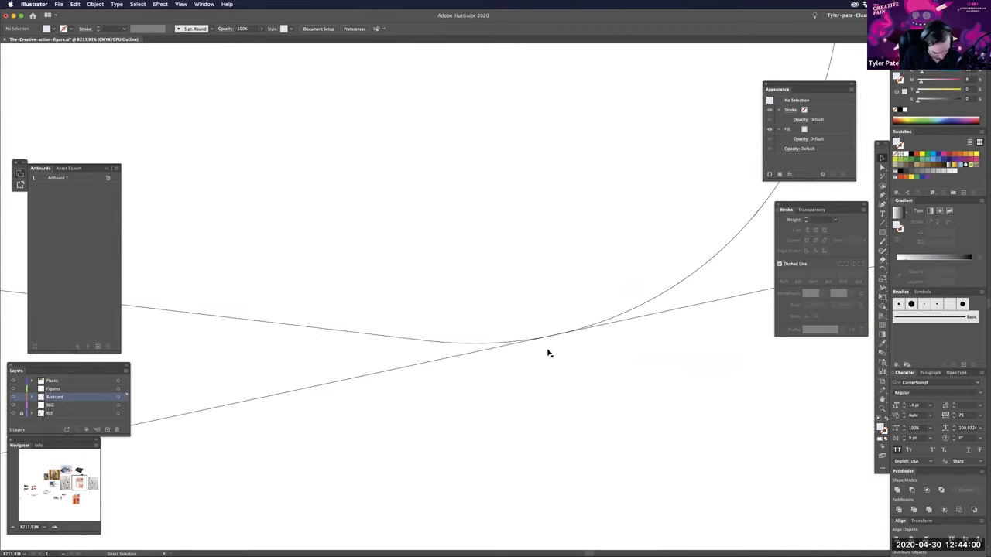
# - In full-color preview, merge the wedge above the lower slanted line into the right blister's side face using Shape Builder
pyautogui.press('super+y')
pyautogui.press('super+minus')
pyautogui.press('super+minus')
pyautogui.press('super+minus')
pyautogui.press('super+minus')
pyautogui.press('super+minus')
pyautogui.press('super+minus')
pyautogui.press('super+minus')
pyautogui.press('super+minus')
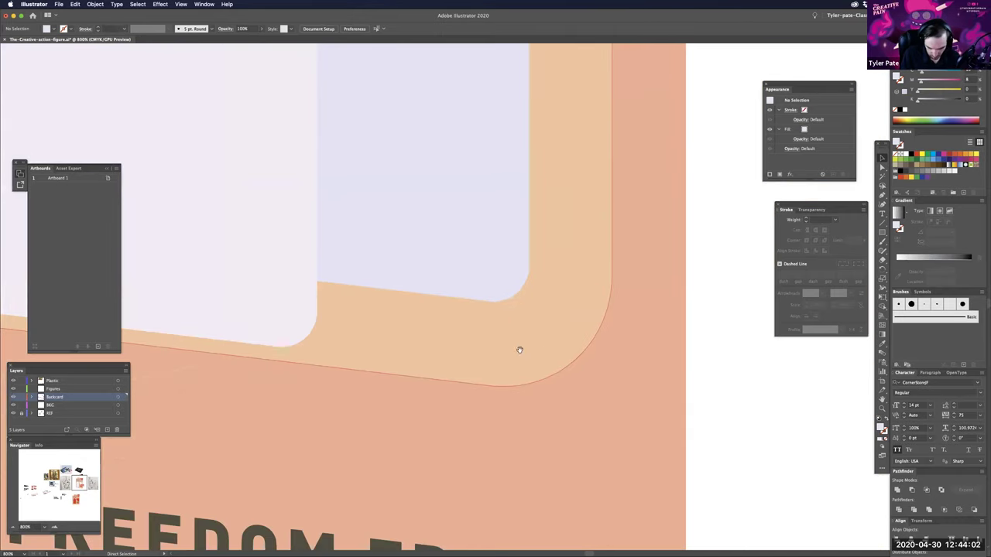
pyautogui.scroll(3, 673, 387)
pyautogui.hscroll(-3, 674, 387)
pyautogui.click(659, 387)
pyautogui.press('a')
pyautogui.keyDown('shift'); pyautogui.click(425, 358); pyautogui.keyUp('shift')
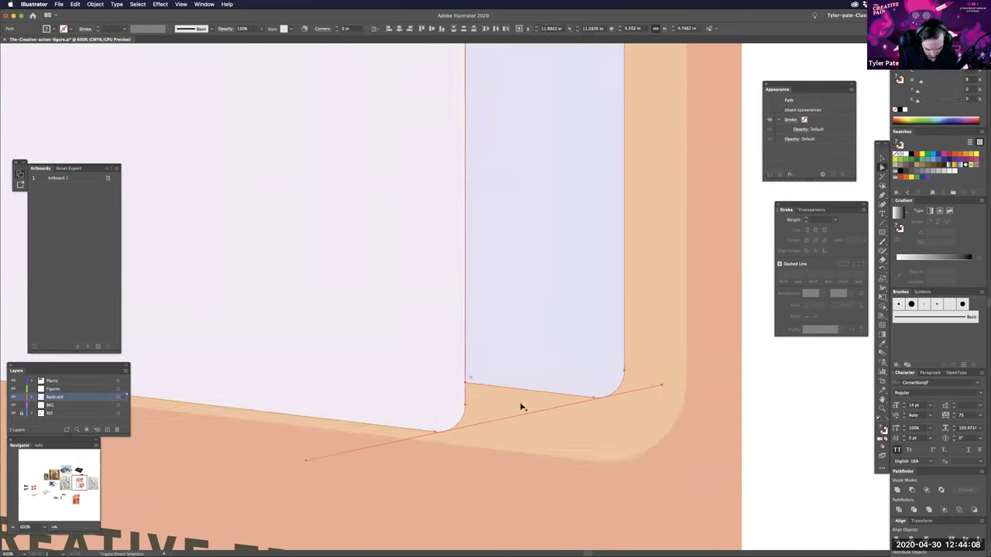
pyautogui.hotkey('shift', 'm')
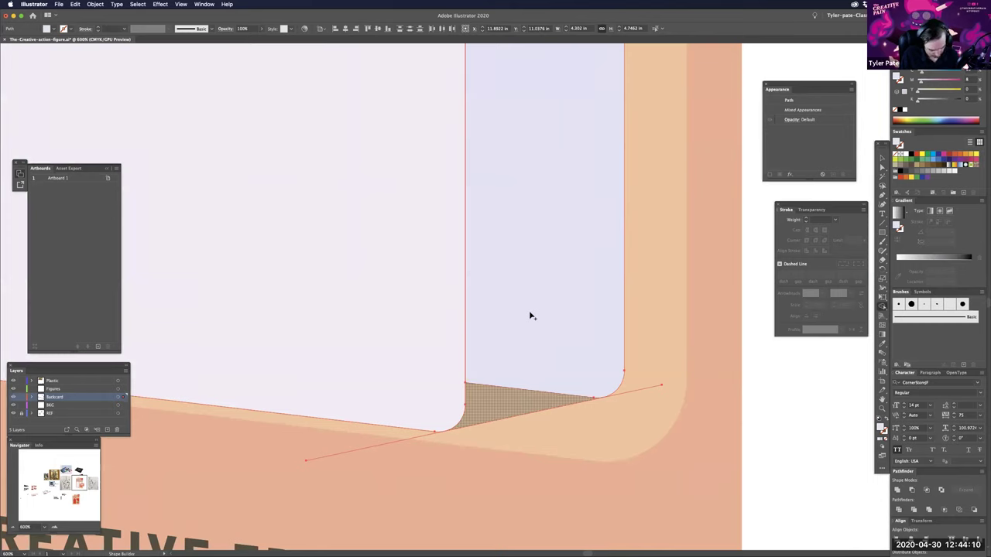
pyautogui.moveTo(531, 316); pyautogui.dragTo(531, 314)
# - Delete the leftover ends of the slanted line at the right blister's lower-right corner
pyautogui.press('super+minus')
pyautogui.press('super+minus')
pyautogui.press('super+minus')
pyautogui.press('super+minus')
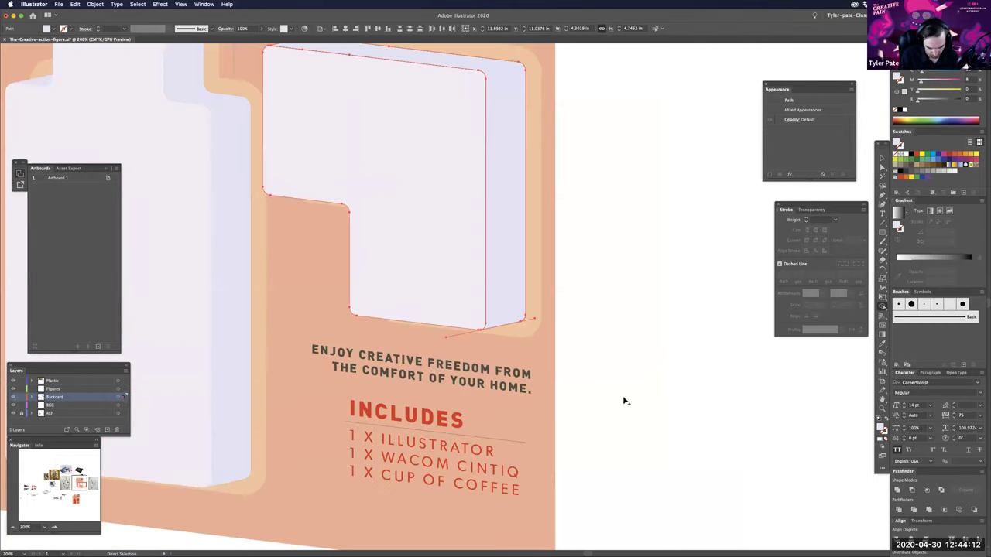
pyautogui.press('super+minus')
pyautogui.press('super+minus')
pyautogui.press('super+minus')
pyautogui.press('super+0')
pyautogui.press('a')
pyautogui.click(594, 380)
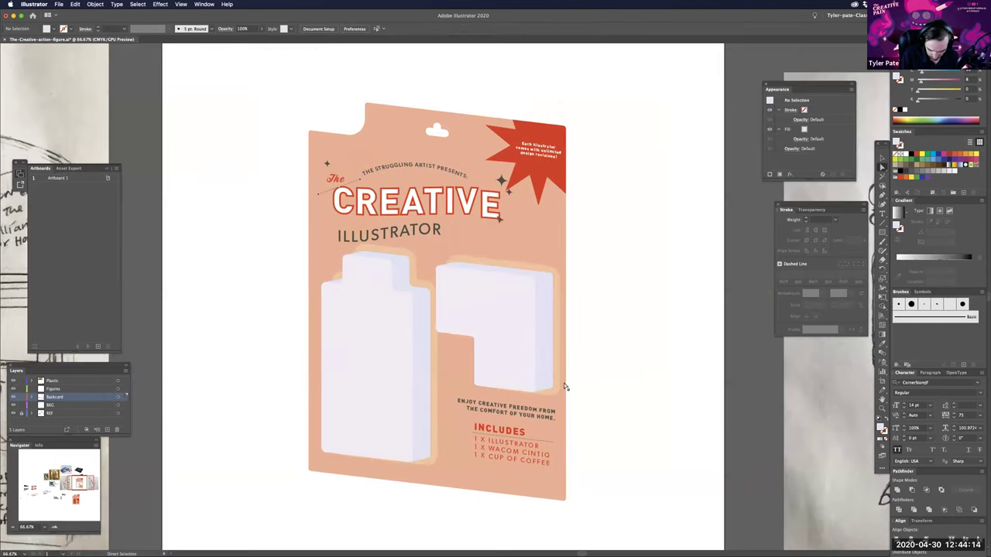
pyautogui.click(557, 389)
pyautogui.press('Delete')
pyautogui.click(536, 396)
pyautogui.click(610, 394)
pyautogui.press('space')
pyautogui.moveTo(603, 476); pyautogui.dragTo(641, 452)
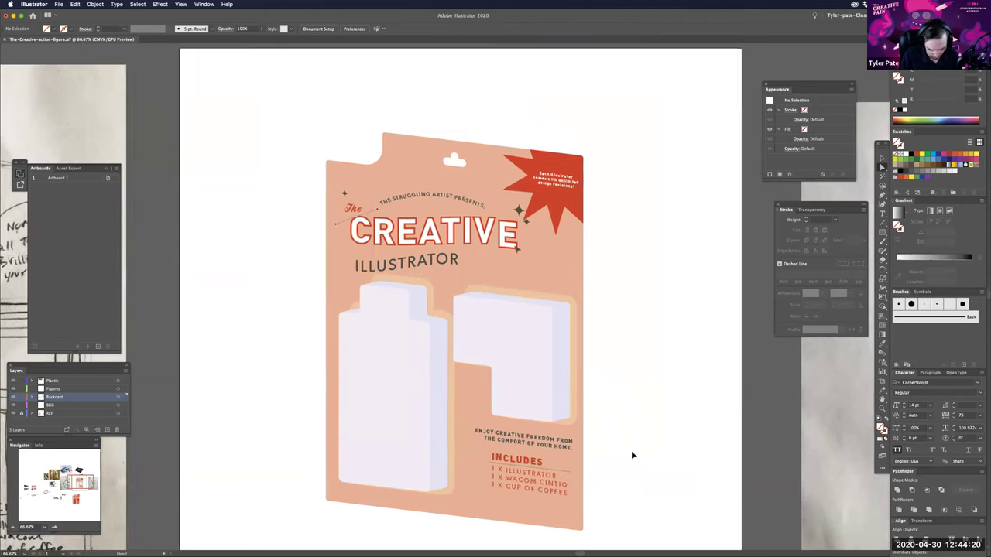
# - Move the front, side and top faces of both blisters to the Plastic layer, and lock and hide that layer
pyautogui.press('super+equal')
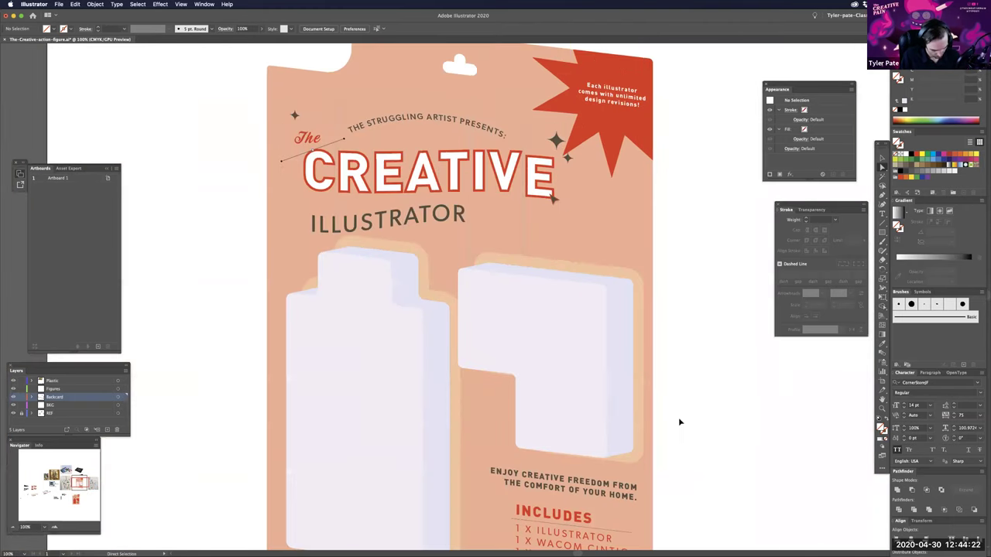
pyautogui.hscroll(2, 676, 420)
pyautogui.scroll(-1, 676, 420)
pyautogui.press('super+y')
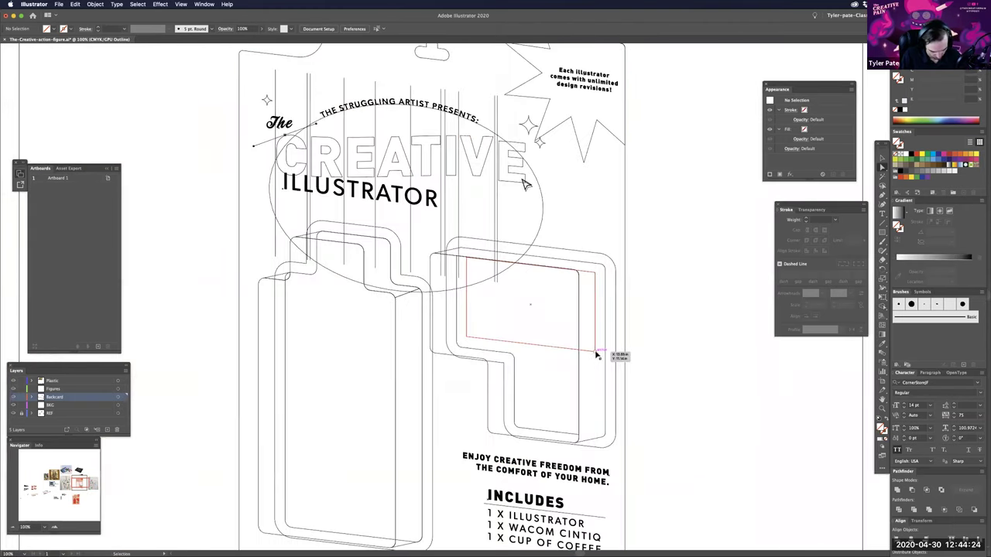
pyautogui.press('super+y')
pyautogui.press('a')
pyautogui.click(601, 343)
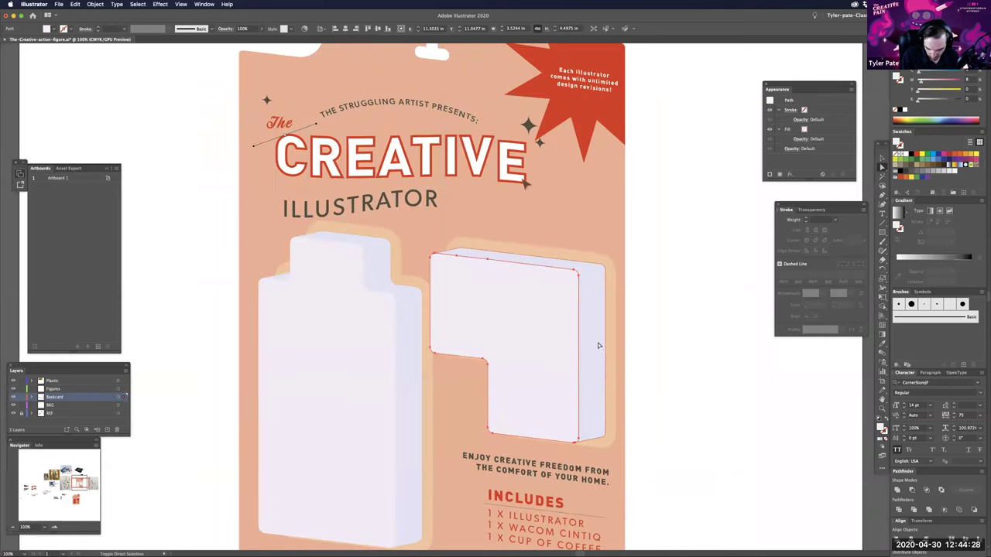
pyautogui.keyDown('shift'); pyautogui.click(408, 316); pyautogui.keyUp('shift')
pyautogui.keyDown('shift'); pyautogui.click(388, 285); pyautogui.keyUp('shift')
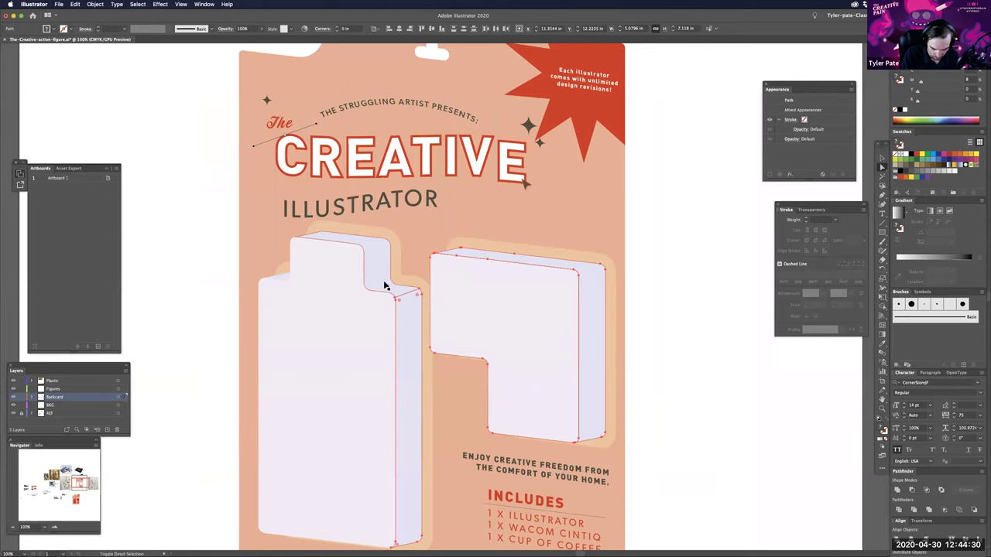
pyautogui.click(282, 278)
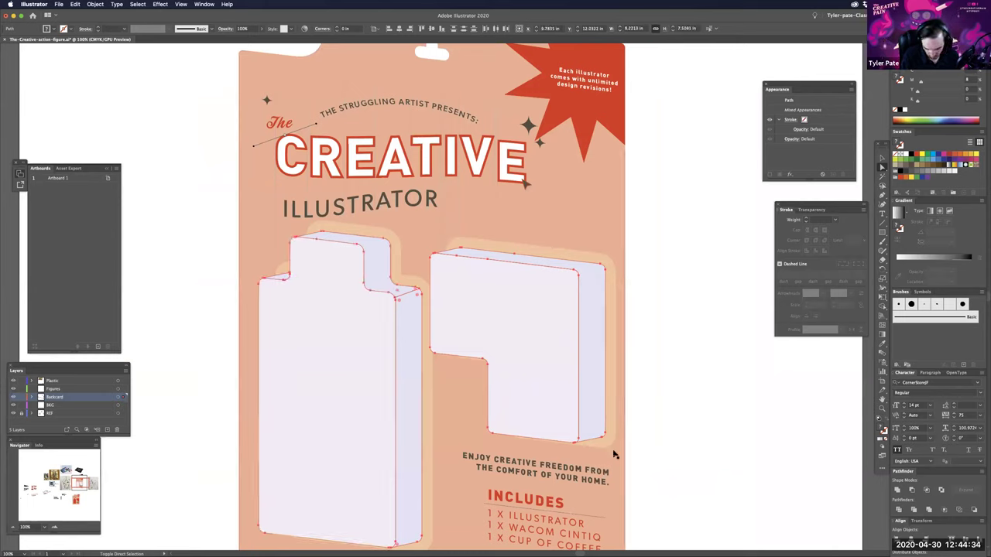
pyautogui.press('super+x')
pyautogui.press('super+z')
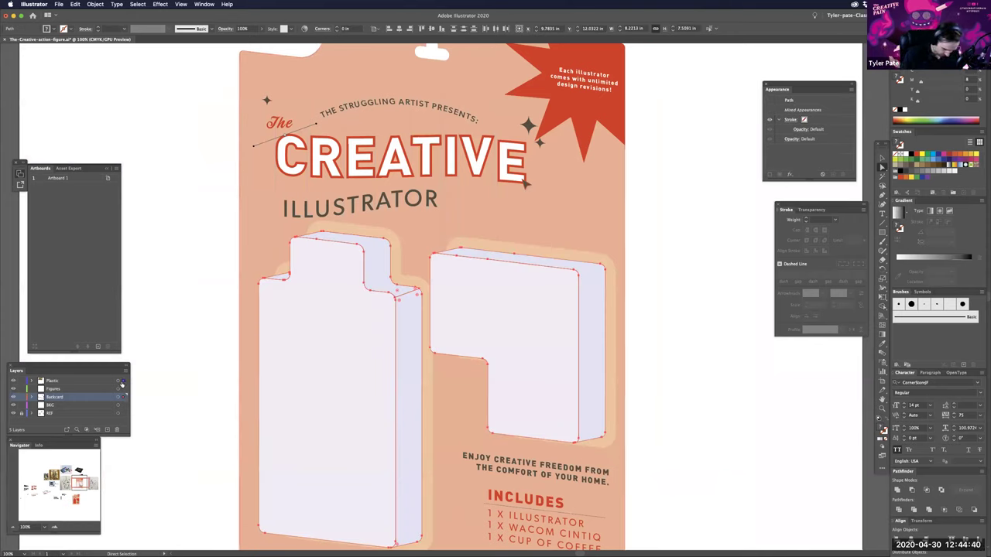
pyautogui.moveTo(122, 384); pyautogui.dragTo(123, 381)
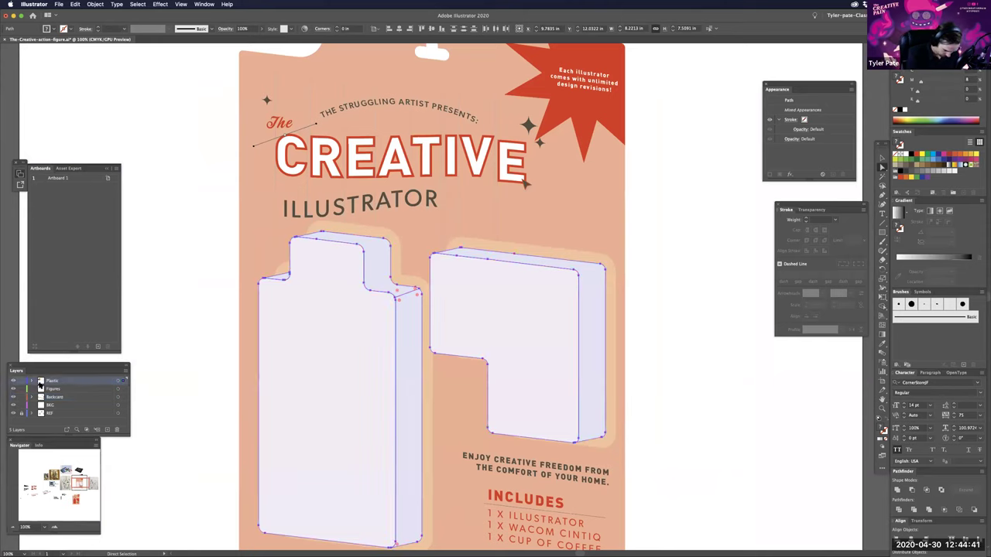
pyautogui.click(21, 382)
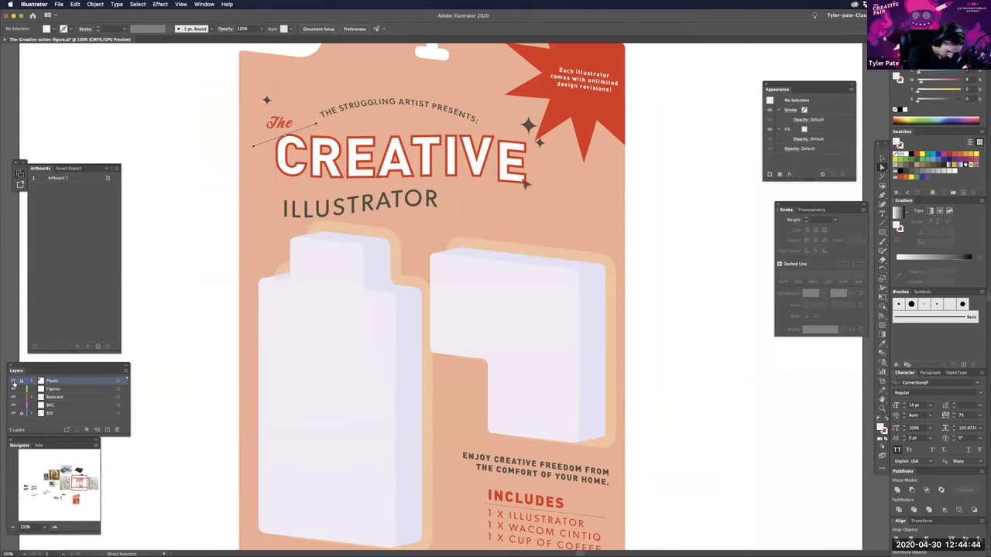
pyautogui.click(13, 381)
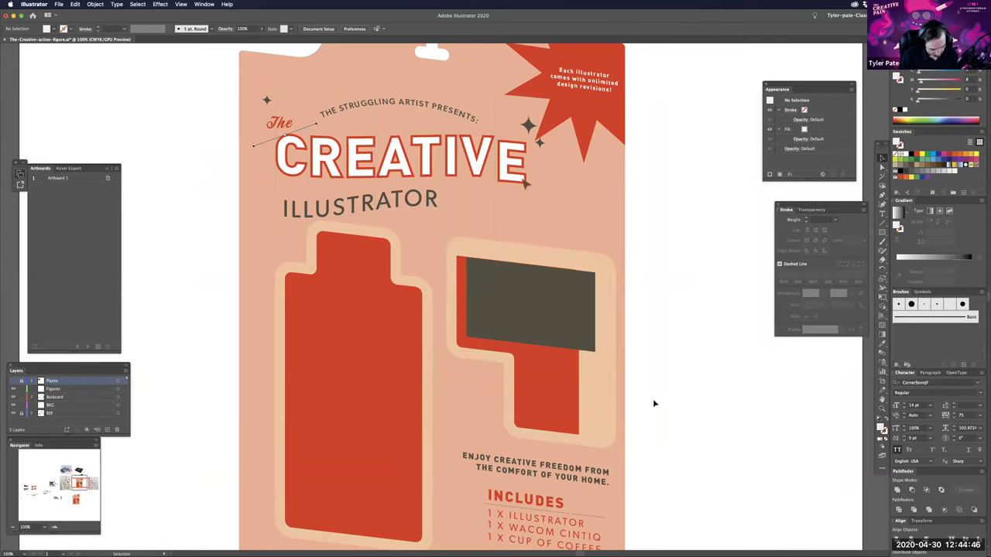
# - Examine the red cutout and dark rectangle beneath the right blister up close and against the whole card
pyautogui.press('super+equal')
pyautogui.press('super+equal')
pyautogui.moveTo(753, 444); pyautogui.dragTo(708, 427)
pyautogui.hscroll(3, 564, 486)
pyautogui.scroll(-2, 564, 486)
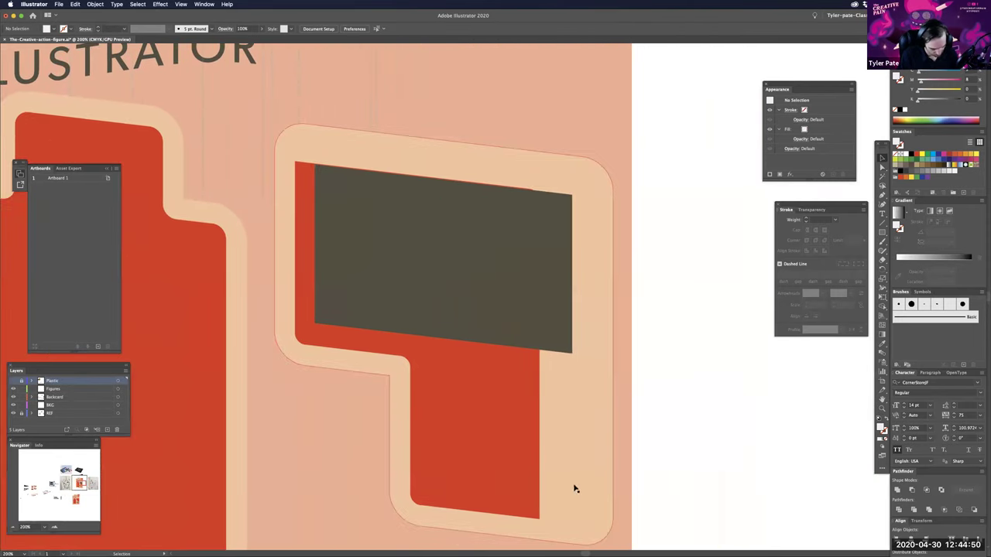
pyautogui.press('super+minus')
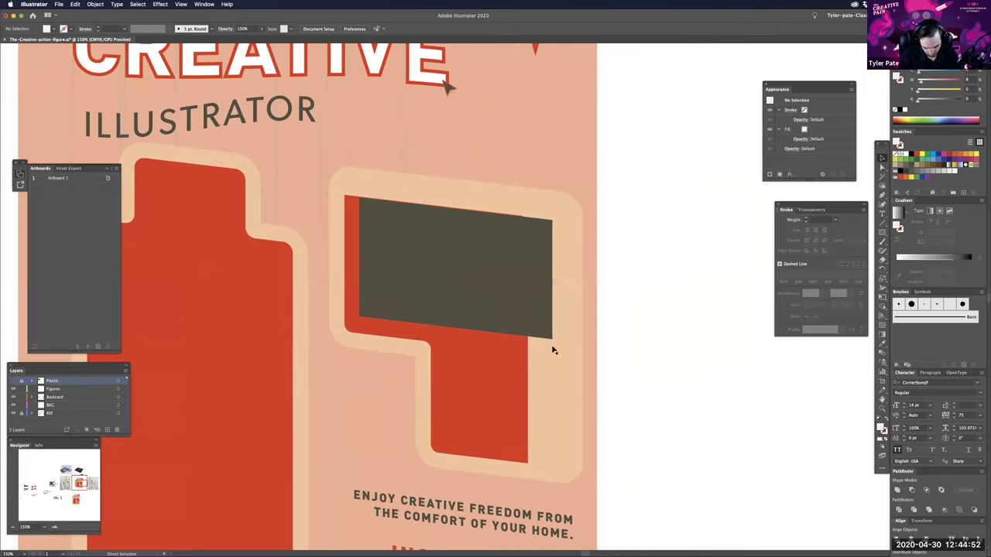
pyautogui.press('super+minus')
pyautogui.press('super+minus')
pyautogui.press('super+equal')
pyautogui.press('super+minus')
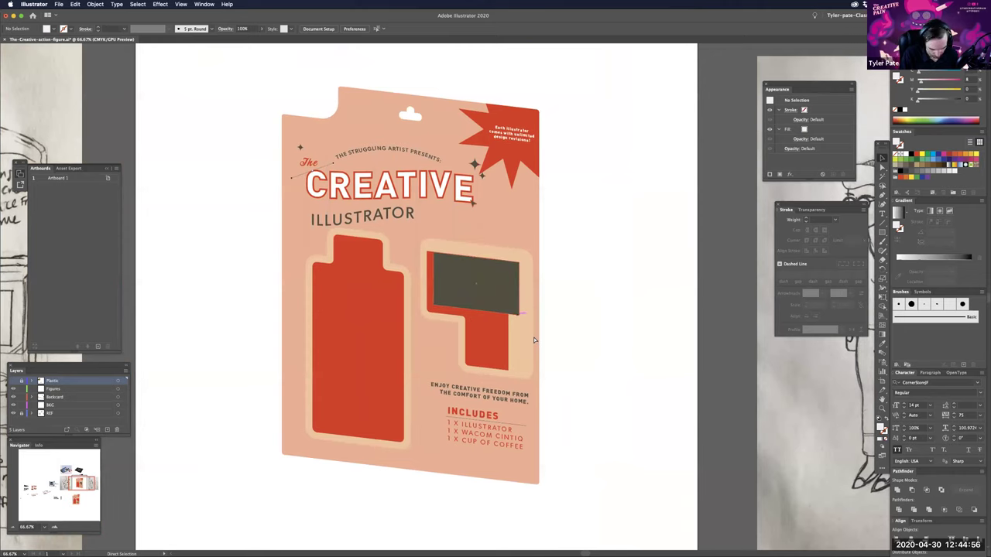
# - Step back through the history to where the right red cutout is still whole, and copy that intact shape
pyautogui.press('super+equal')
pyautogui.press('super+z')
pyautogui.press('super+z')
pyautogui.press('super+z')
pyautogui.press('super+z')
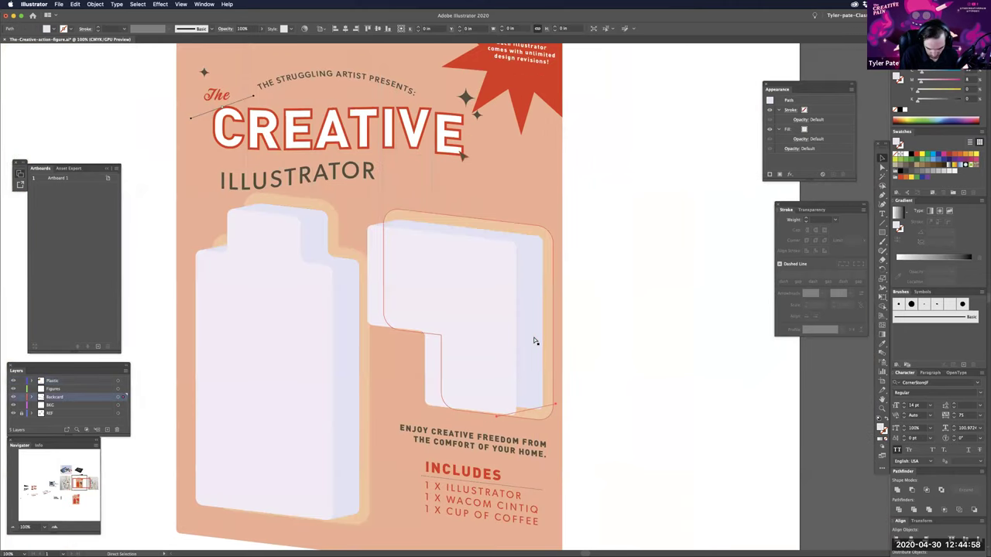
pyautogui.press('super+z')
pyautogui.press('super+z')
pyautogui.press('super+z')
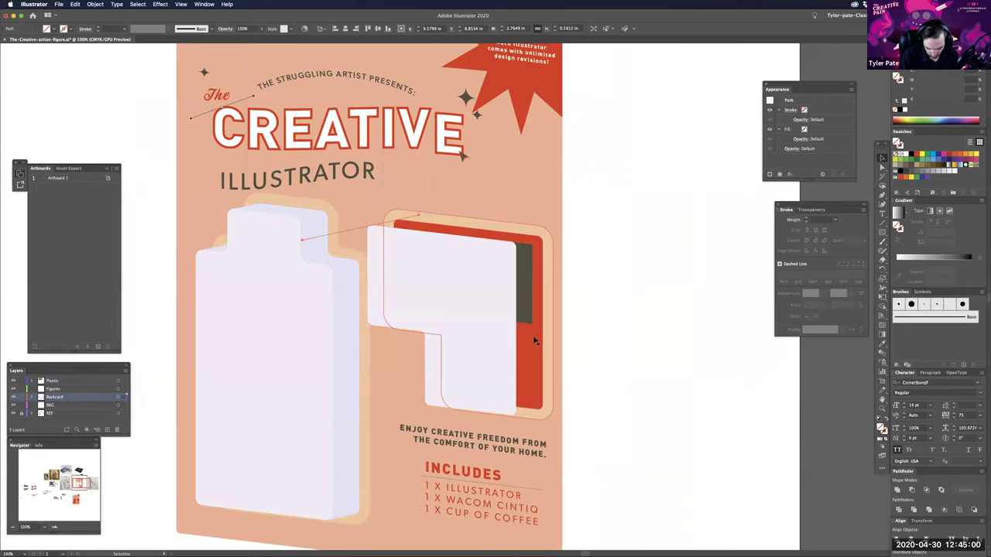
pyautogui.click(540, 355)
pyautogui.press('a')
pyautogui.click(539, 355)
# - Redo the blister edits up to the state where the Plastic layer is locked and hidden
pyautogui.press('super+z')
pyautogui.press('super+z')
pyautogui.press('super+z')
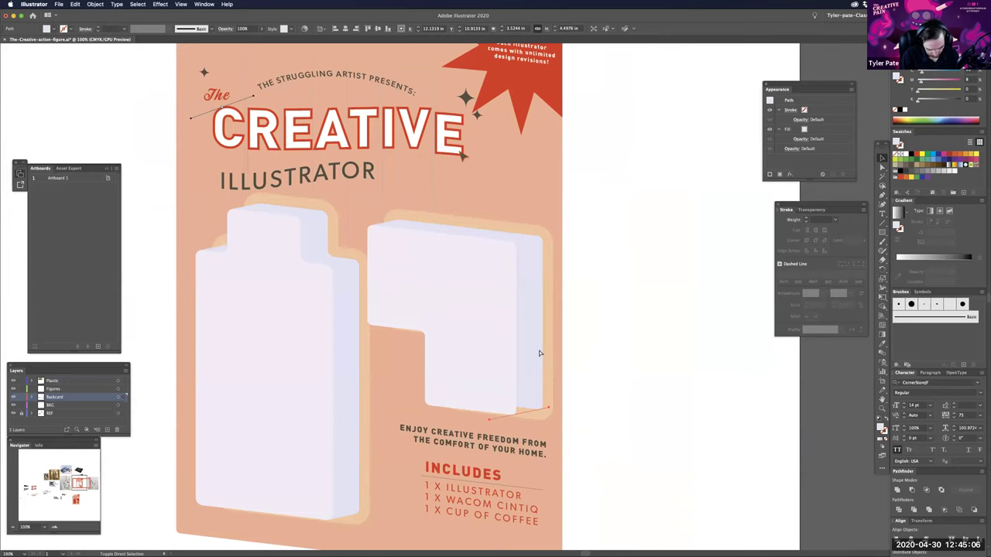
pyautogui.press('super+z')
pyautogui.press('super+z')
pyautogui.press('super+z')
pyautogui.press('super+z')
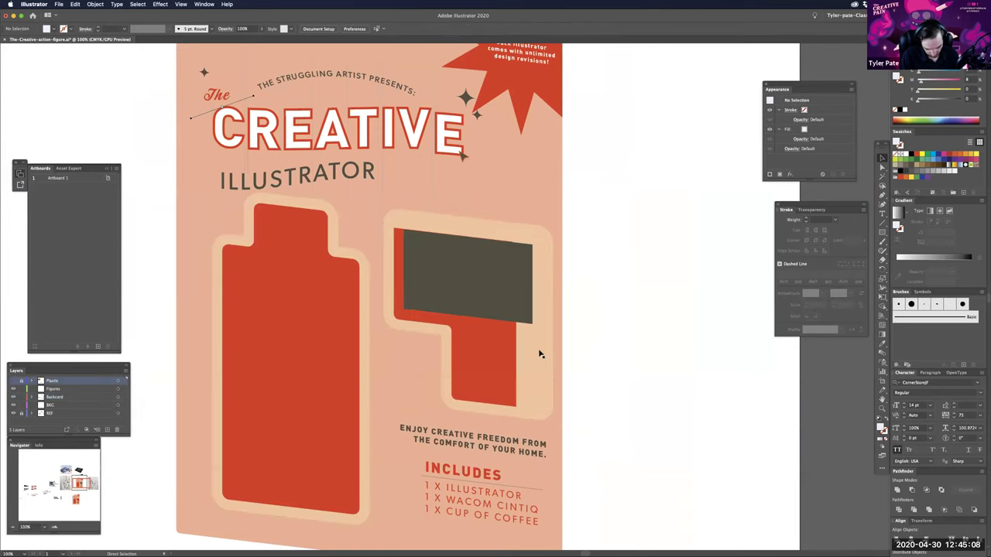
# - Replace the clipped red cutout with the intact copy, in the same place behind the dark rectangle
pyautogui.press('v')
pyautogui.click(507, 365)
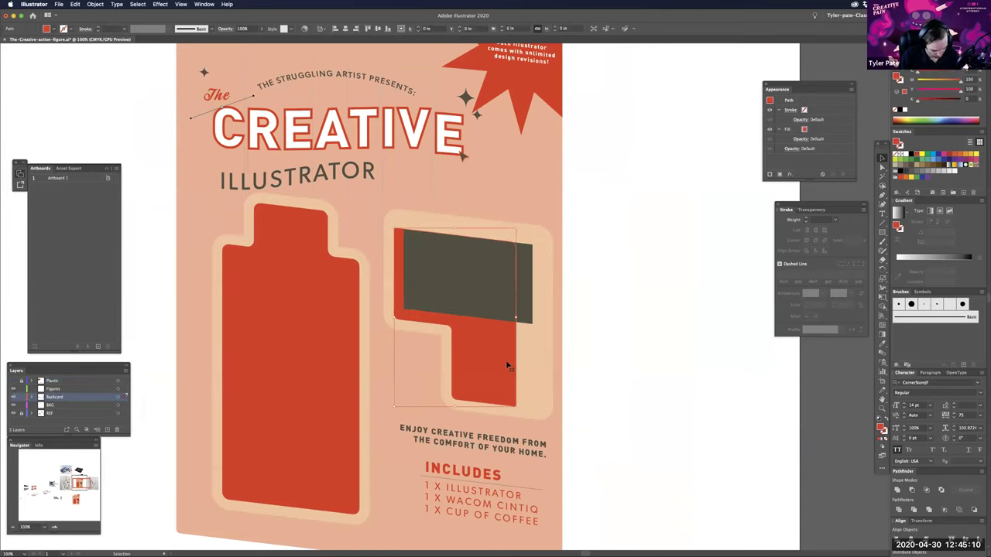
pyautogui.press('a')
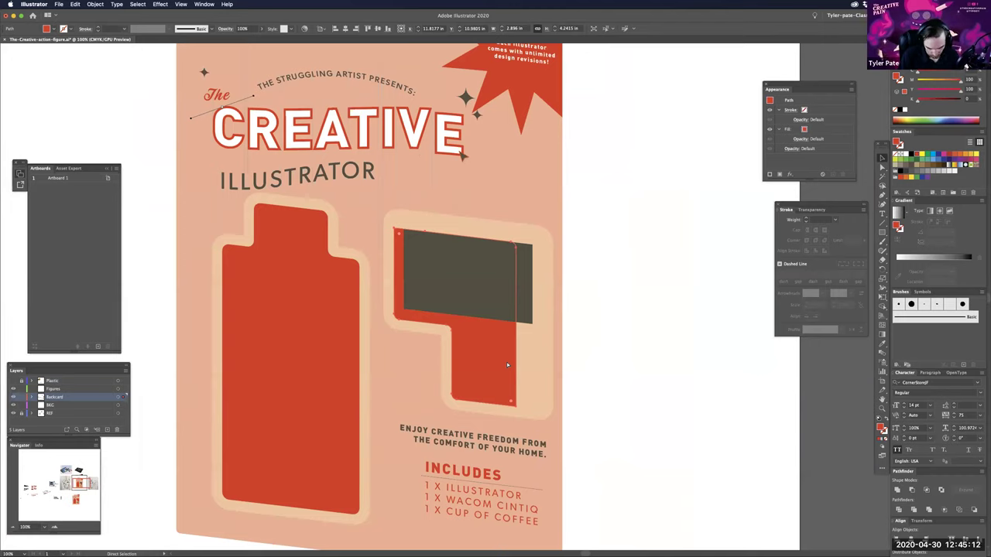
pyautogui.press('super+z')
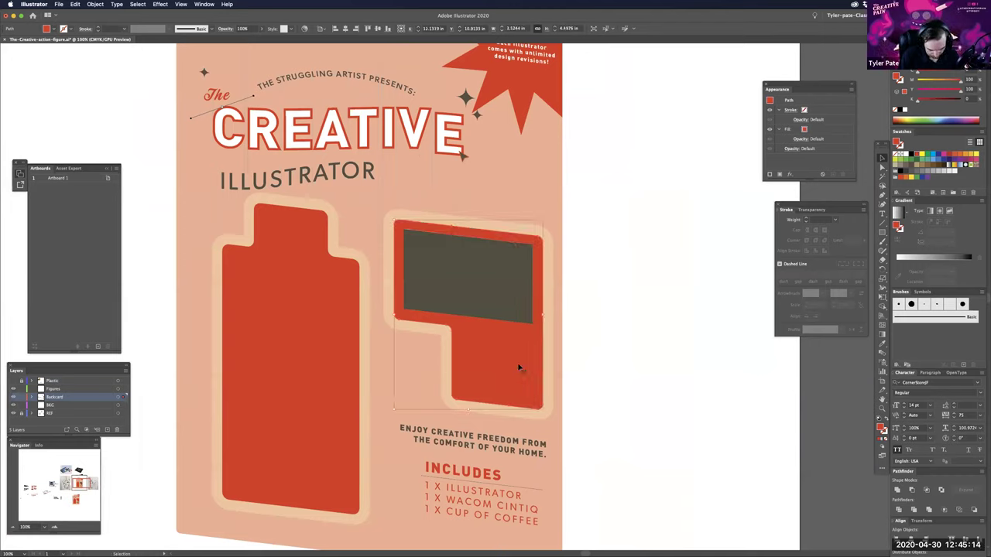
pyautogui.click(602, 347)
pyautogui.click(515, 356)
pyautogui.click(614, 363)
pyautogui.moveTo(604, 345); pyautogui.dragTo(599, 374)
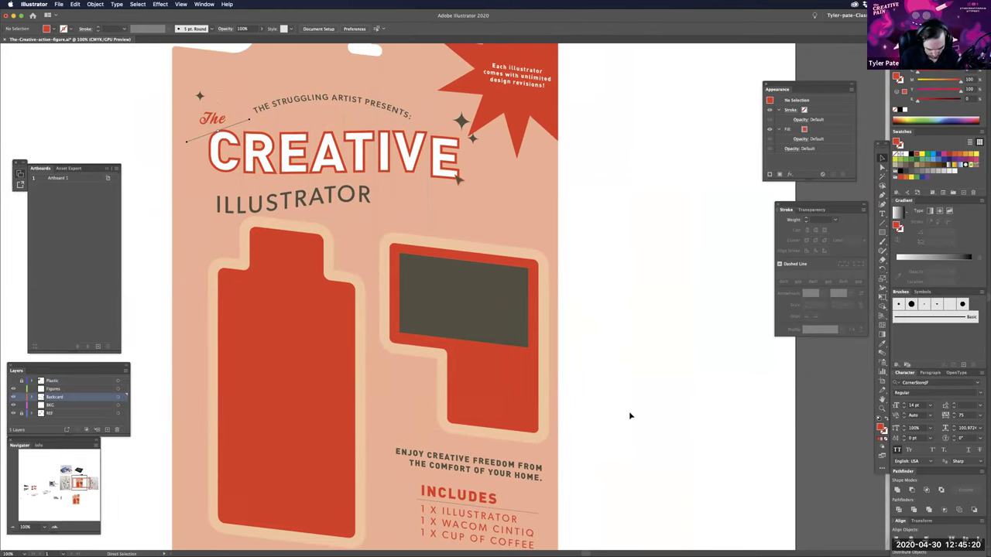
# - Create a scaled-down copy of the dark rectangle centred inside it, about 2.45 in wide and 1.8 in high
pyautogui.press('super+equal')
pyautogui.scroll(1, 546, 301)
pyautogui.press('super+equal')
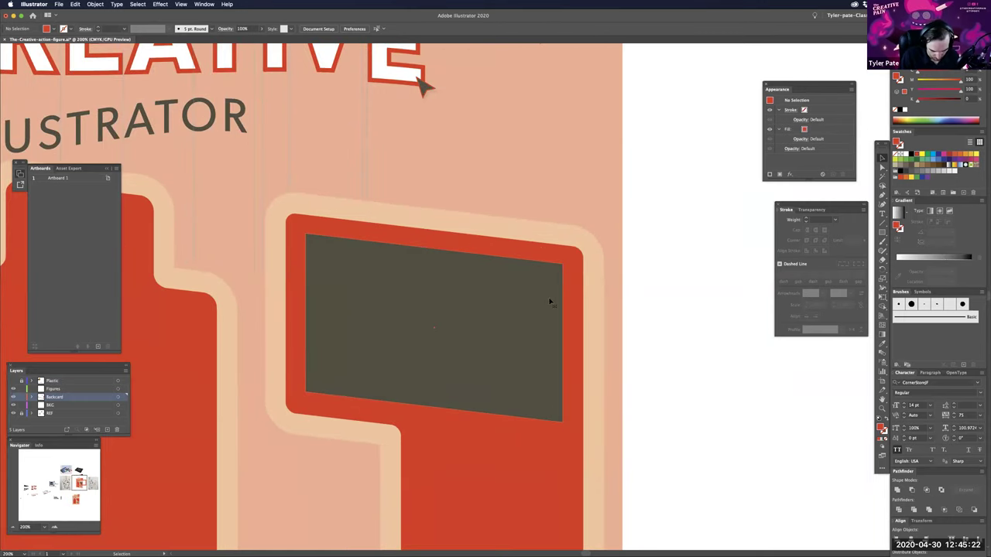
pyautogui.click(550, 302)
pyautogui.moveTo(666, 381); pyautogui.dragTo(686, 384)
pyautogui.click(687, 289)
pyautogui.click(573, 309)
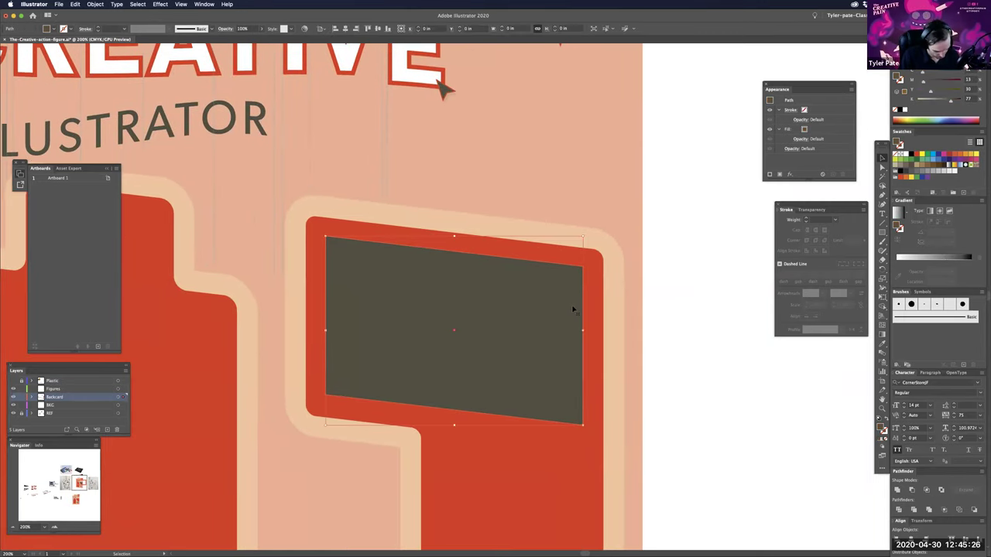
pyautogui.press('v')
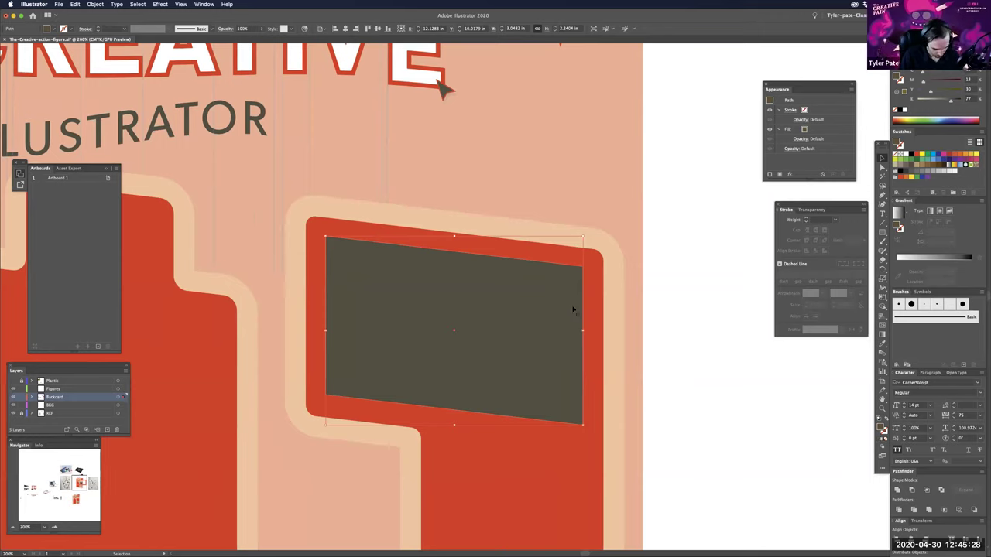
pyautogui.moveTo(582, 239); pyautogui.dragTo(561, 252)
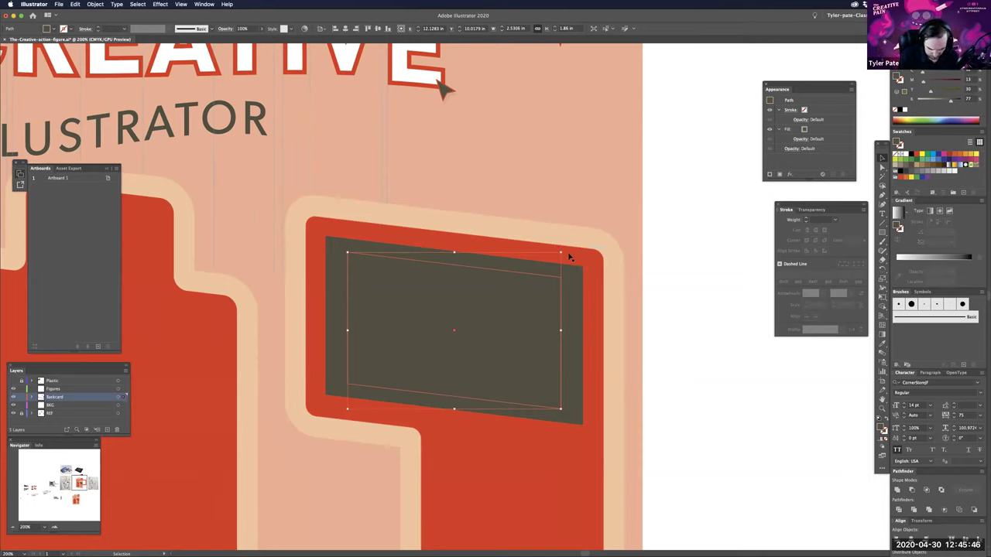
pyautogui.moveTo(567, 257)
pyautogui.mouseDown()
pyautogui.moveTo(581, 234)
pyautogui.moveTo(557, 257)
pyautogui.mouseUp()
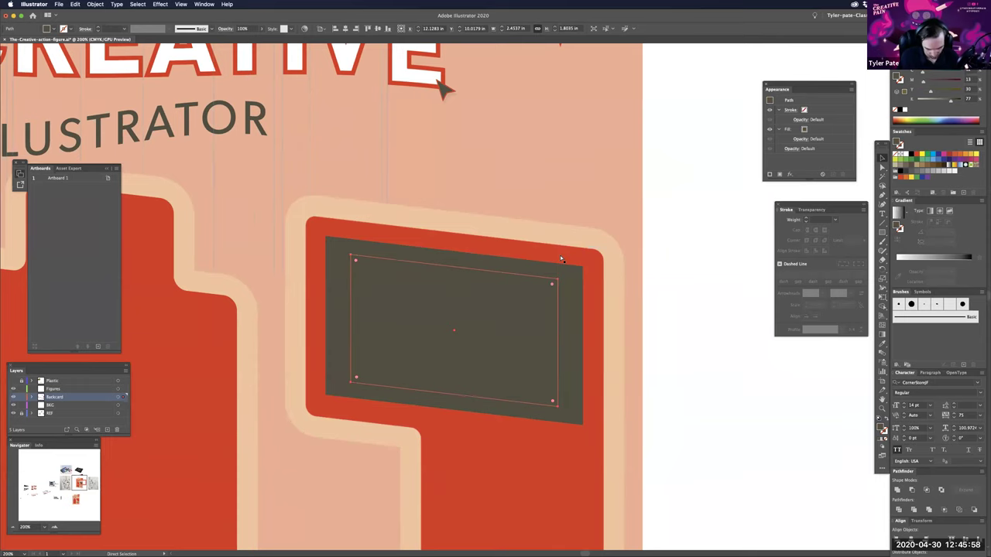
# - Fill the smaller inner rectangle with the bright blue swatch
pyautogui.press('super+minus')
pyautogui.press('super+minus')
pyautogui.press('super+minus')
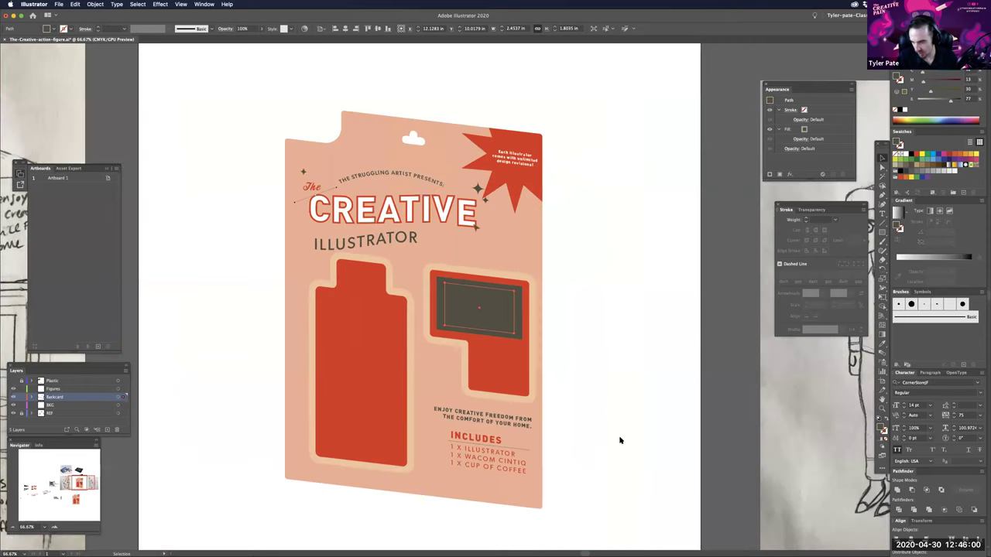
pyautogui.moveTo(619, 441); pyautogui.dragTo(599, 470)
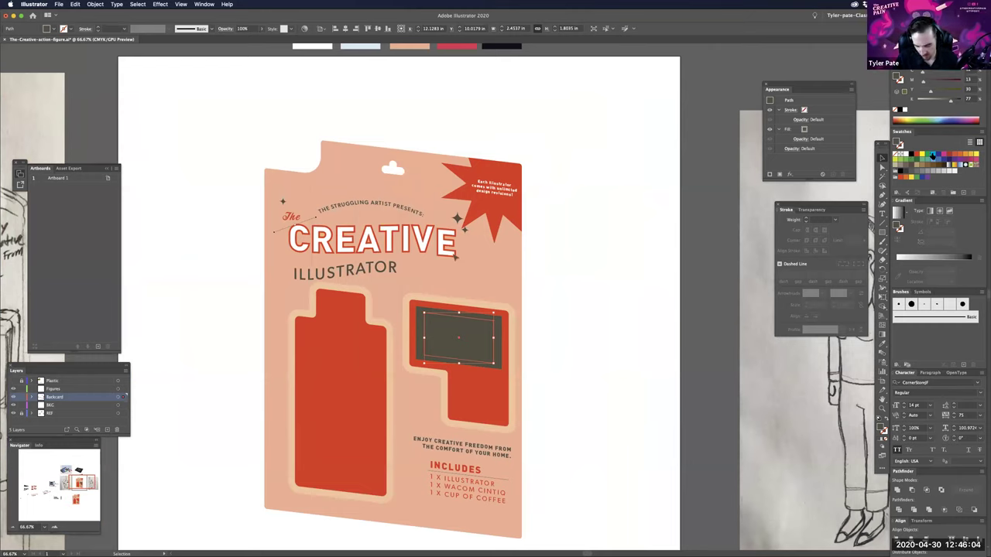
pyautogui.click(933, 157)
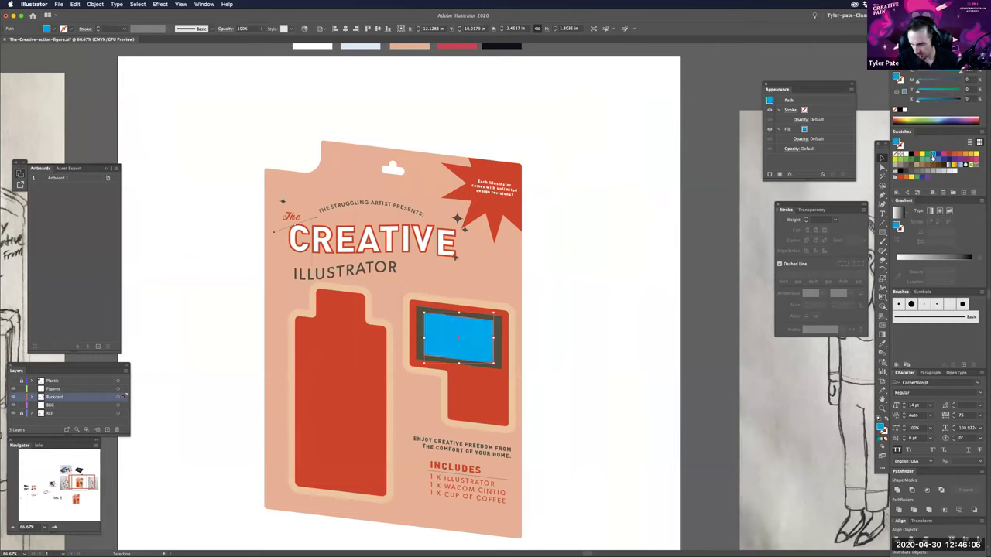
pyautogui.click(579, 339)
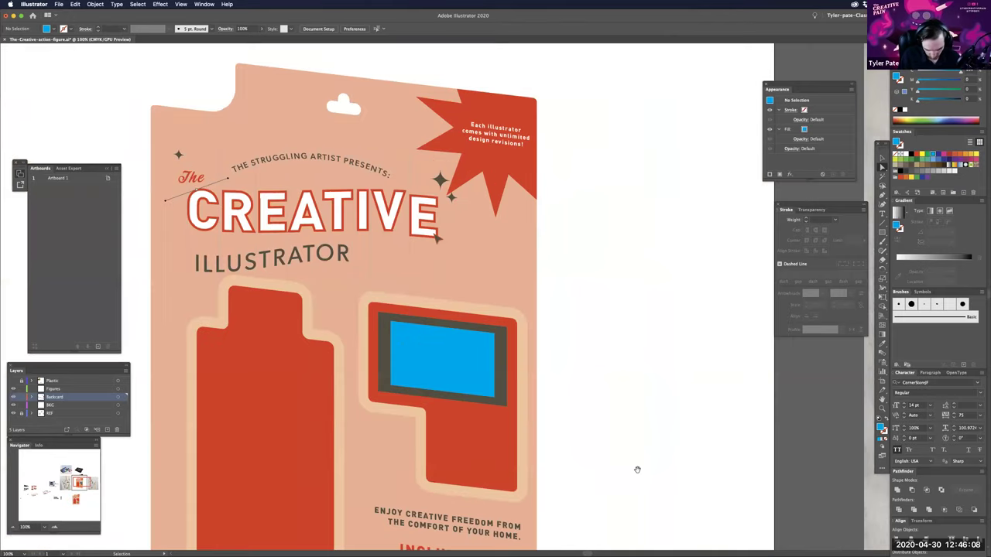
# - Try slanting the dark frame and blue screen together by shifting their upper corners slightly to the left
pyautogui.press('super+equal')
pyautogui.press('super+equal')
pyautogui.press('super+equal')
pyautogui.scroll(-2, 534, 305)
pyautogui.click(532, 302)
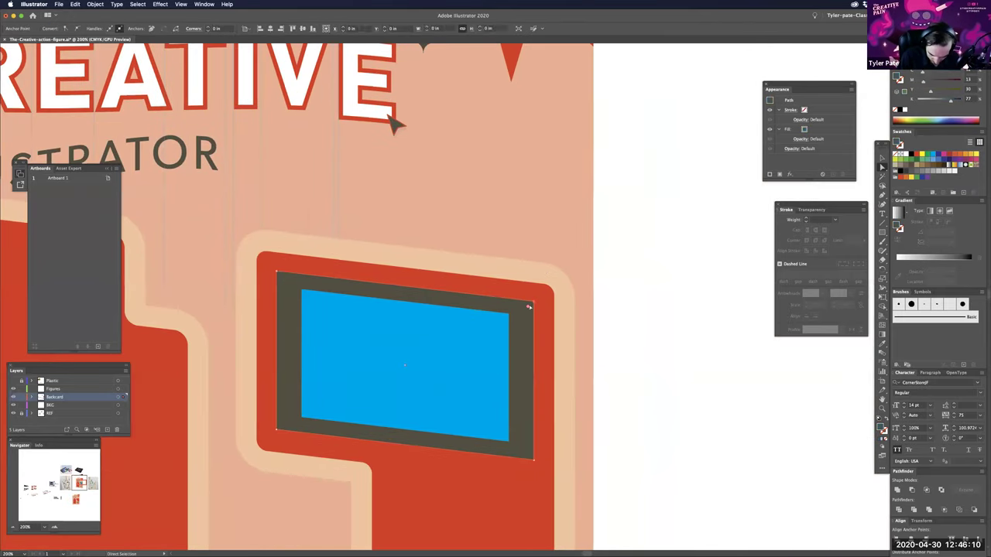
pyautogui.click(394, 310)
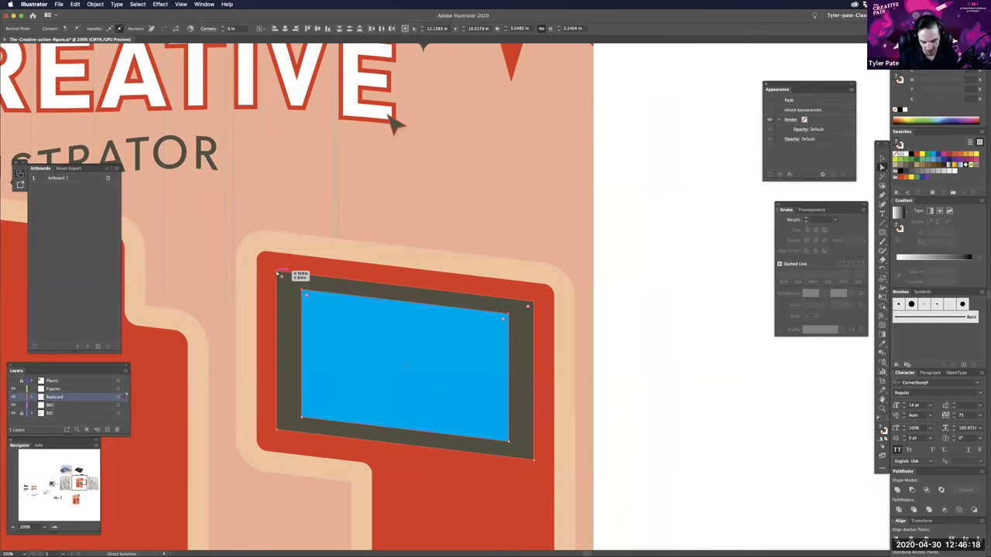
pyautogui.moveTo(533, 302)
pyautogui.mouseDown()
pyautogui.moveTo(549, 308)
pyautogui.moveTo(522, 307)
pyautogui.mouseUp()
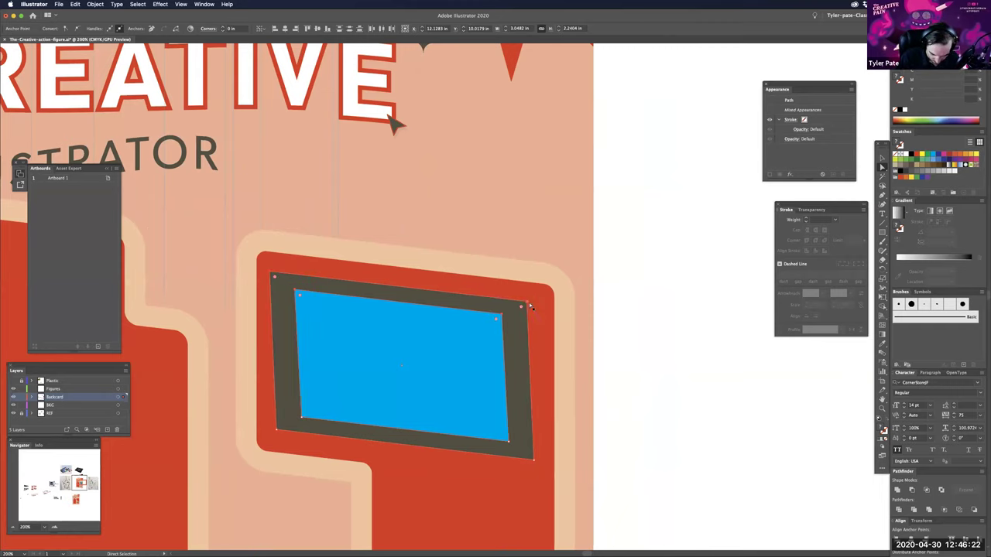
pyautogui.click(644, 435)
pyautogui.hscroll(-2, 639, 441)
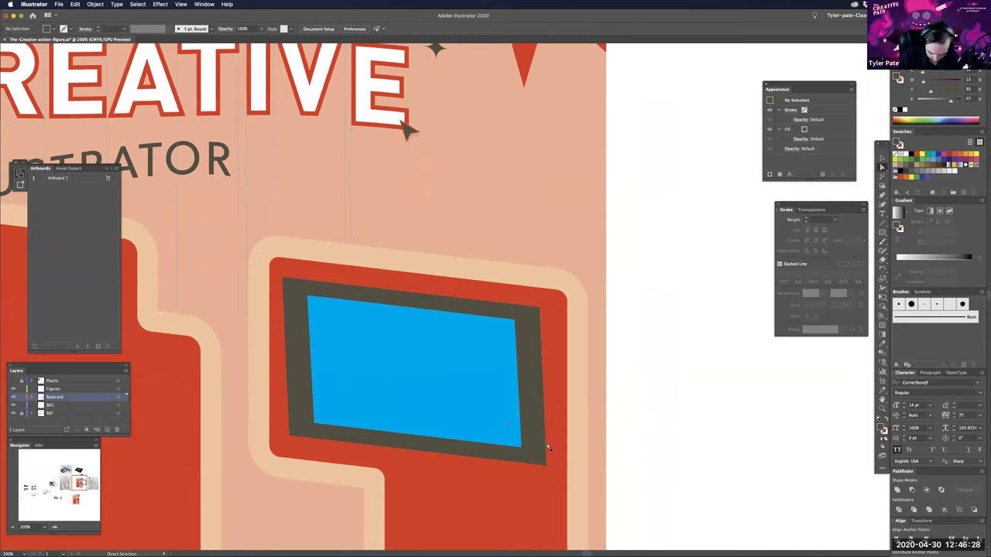
# - Undo the slant of the two rectangles and the blue fill of the inner one
pyautogui.click(504, 393)
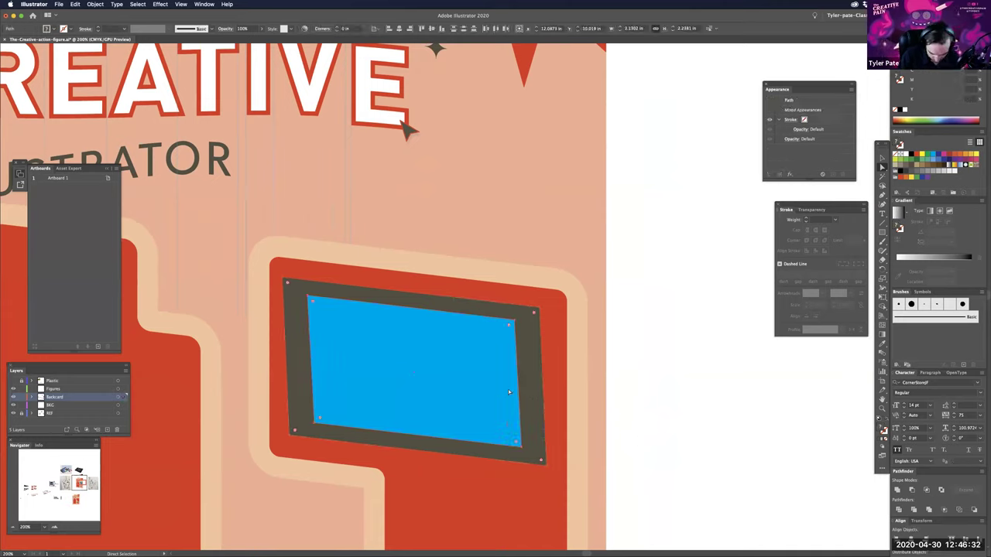
pyautogui.press('super+z')
pyautogui.press('super+z')
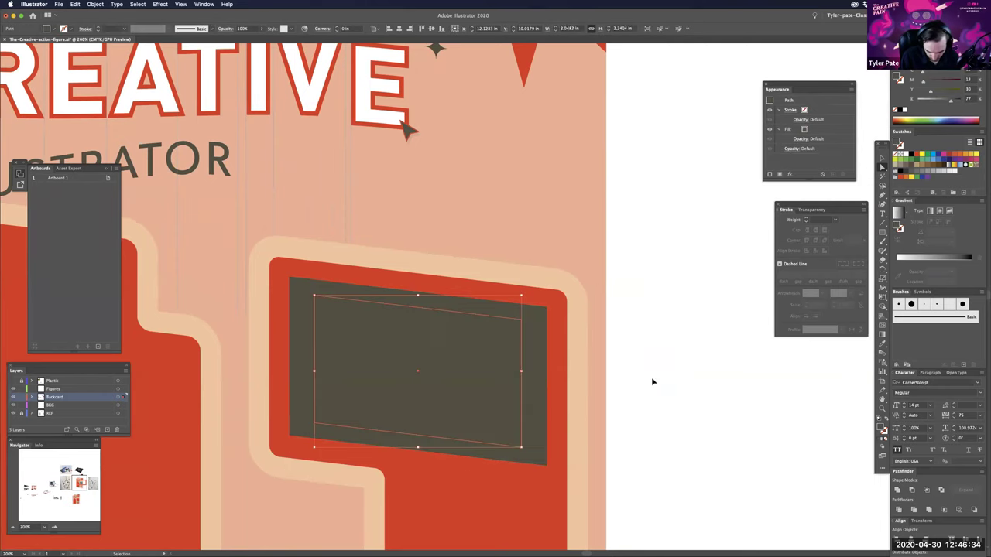
# - Restore the slanted dark frame and bright blue screen, with a copy of the original unslanted dark rectangle placed behind them
pyautogui.press('super+z')
pyautogui.press('super+z')
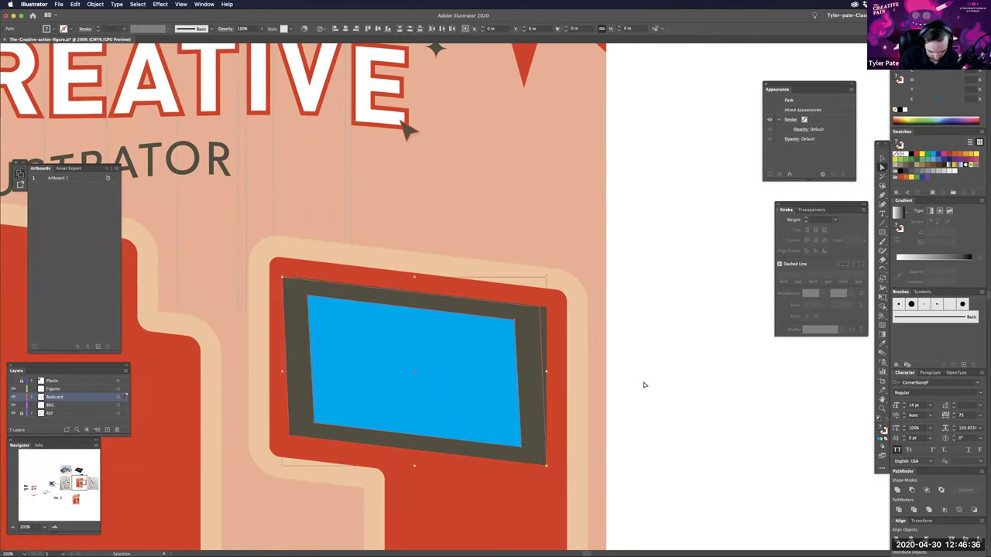
pyautogui.press('v')
pyautogui.press('a')
pyautogui.press('shift+super+a')
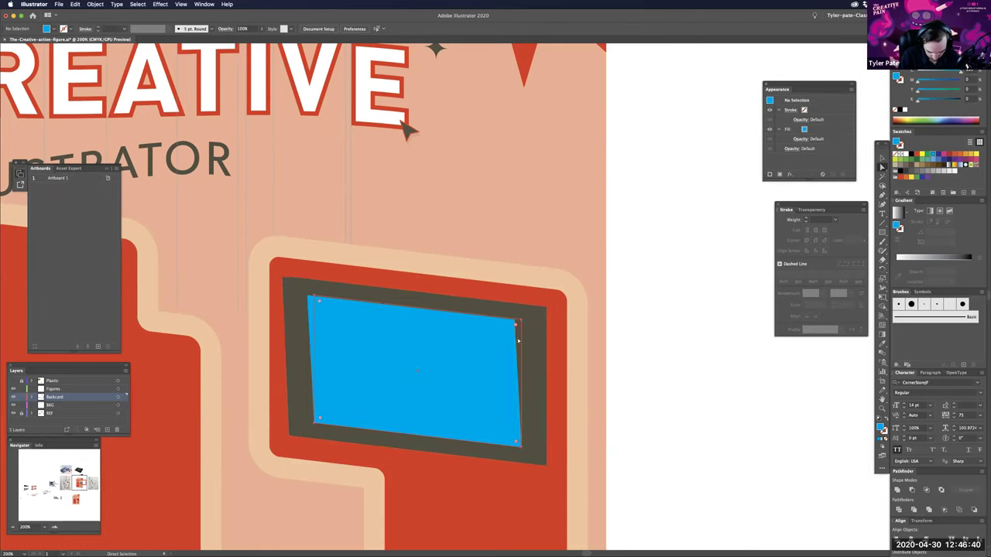
# - Darken the fill of the unslanted rectangle behind the tablet frame by raising its black value to 88%
pyautogui.press('super+alt+2')
pyautogui.press('a')
pyautogui.press('shift+super+a')
pyautogui.click(545, 315)
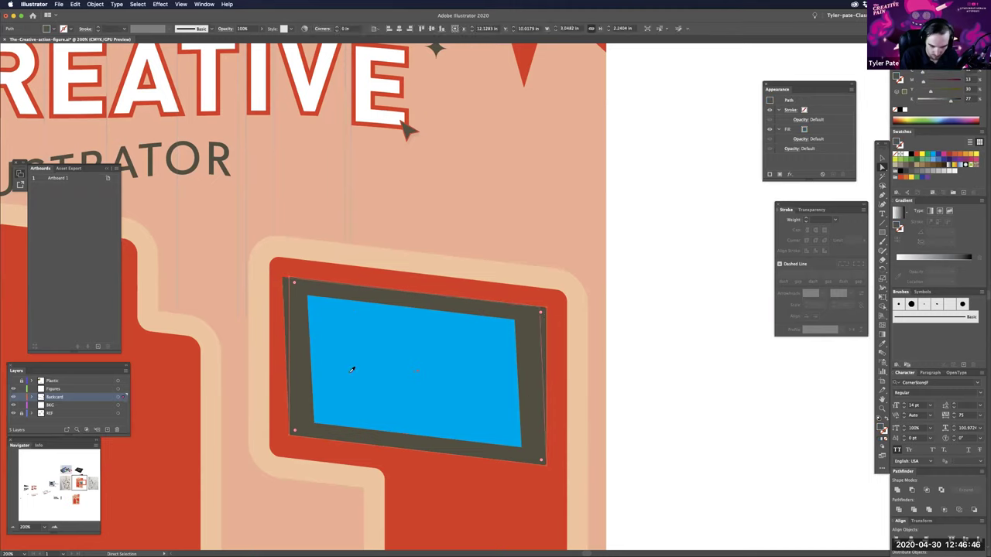
pyautogui.press('i')
pyautogui.press('a')
pyautogui.click(646, 340)
pyautogui.moveTo(635, 288); pyautogui.dragTo(639, 319)
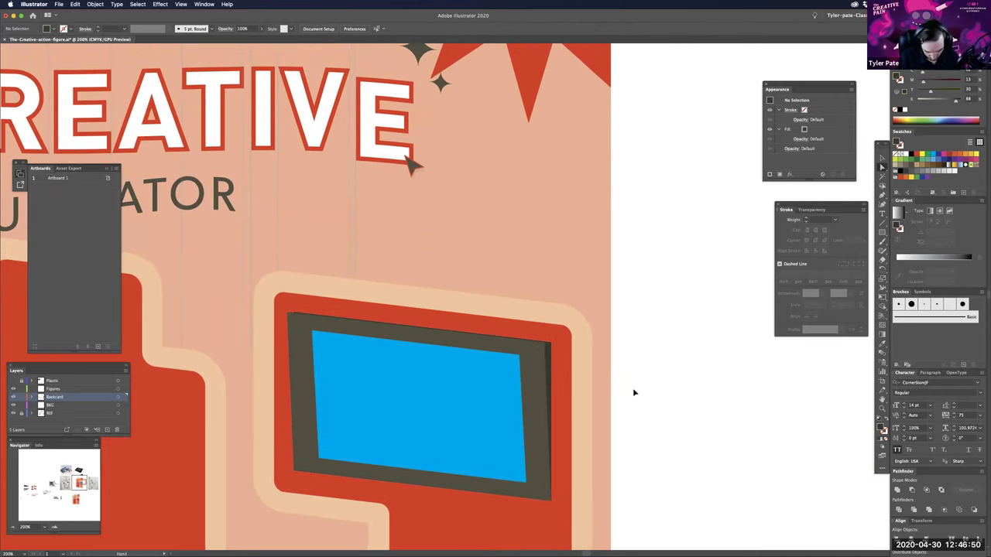
pyautogui.moveTo(632, 388); pyautogui.dragTo(637, 411)
pyautogui.press('super+minus')
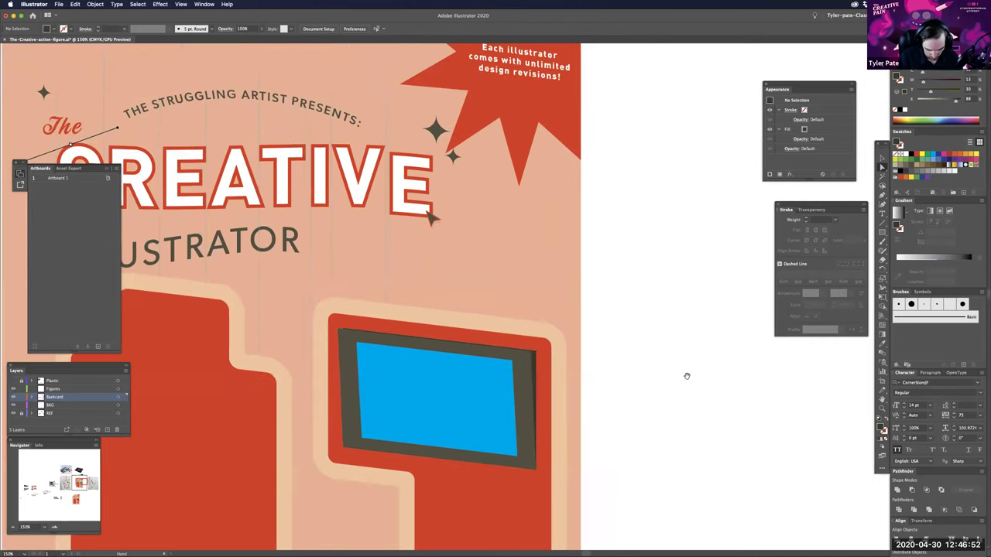
pyautogui.scroll(-1, 671, 403)
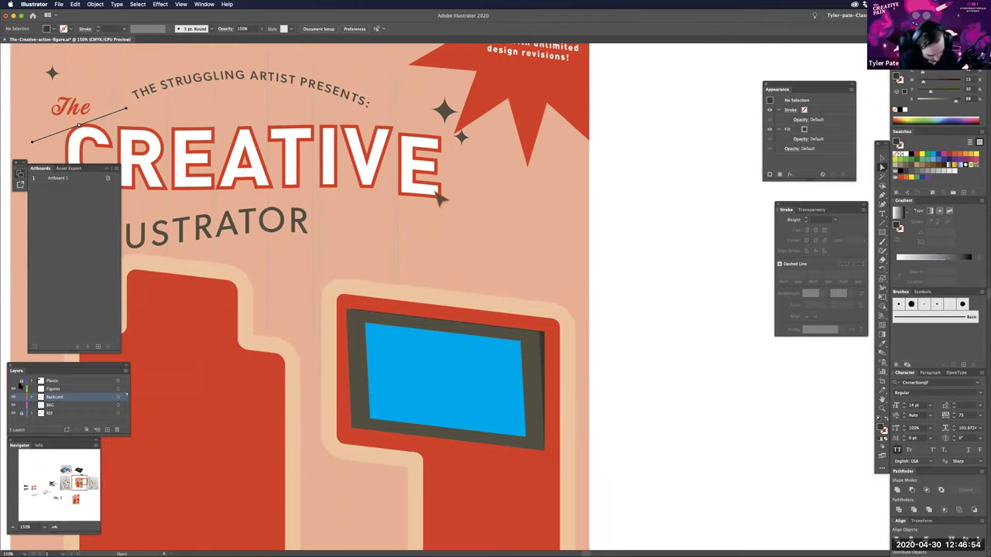
# - Copy a slanted depth edge of the left blister from the Plastic layer, leaving that layer locked and hidden again
pyautogui.click(20, 381)
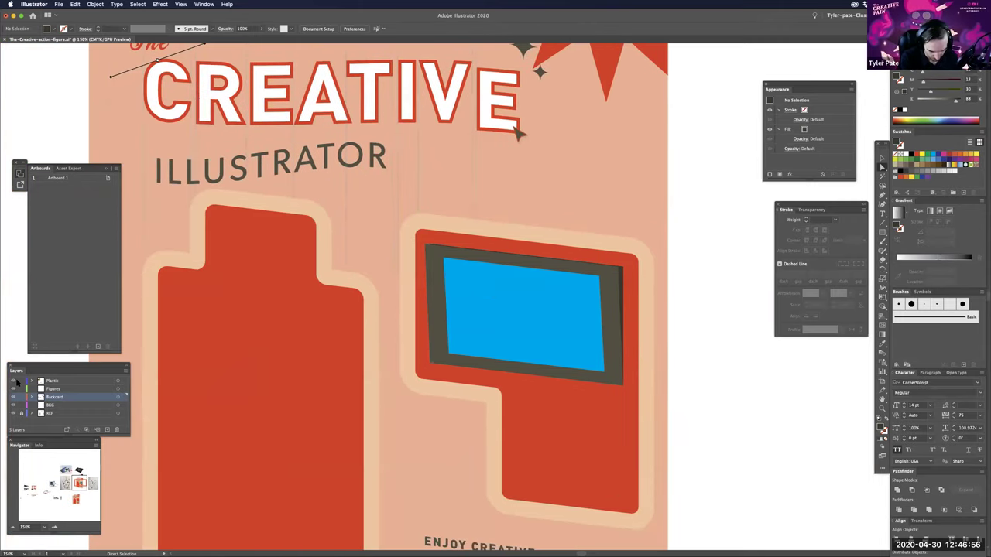
pyautogui.click(191, 212)
pyautogui.click(218, 209)
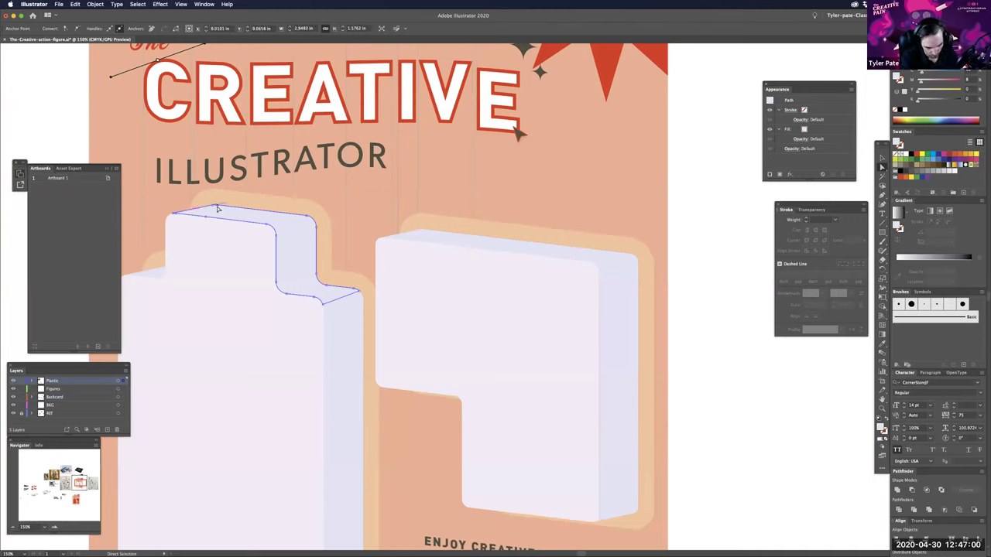
pyautogui.click(21, 381)
pyautogui.click(14, 382)
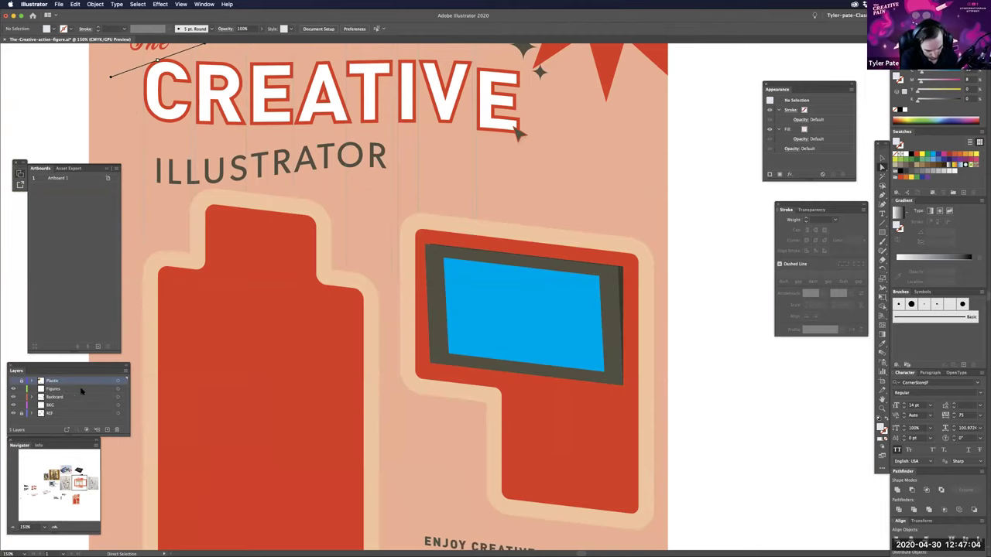
# - Paste the slanted edge on the Backcard layer as a guide line about 2.76 in wide, crossing the tablet frame's upper-right corner
pyautogui.click(73, 398)
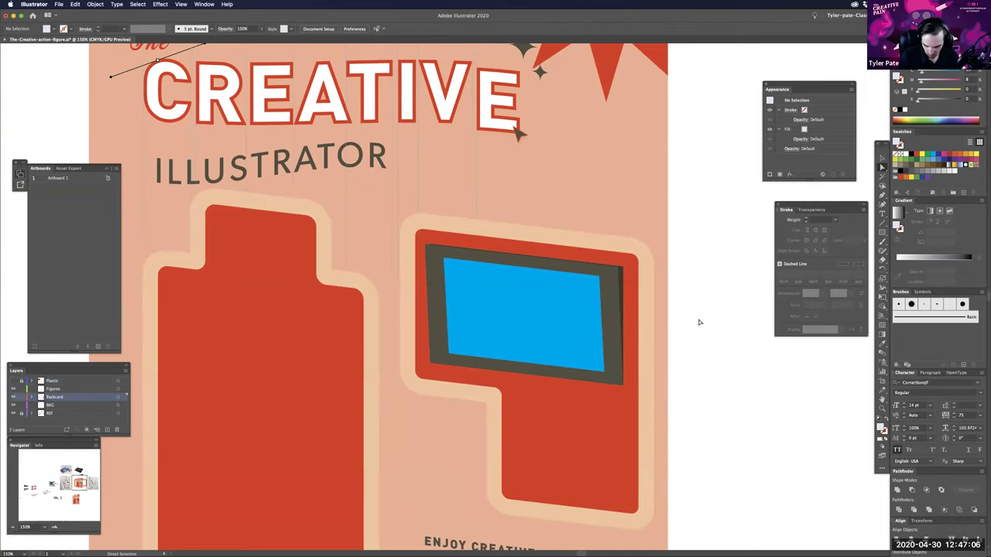
pyautogui.scroll(5, 651, 346)
pyautogui.hscroll(4, 651, 346)
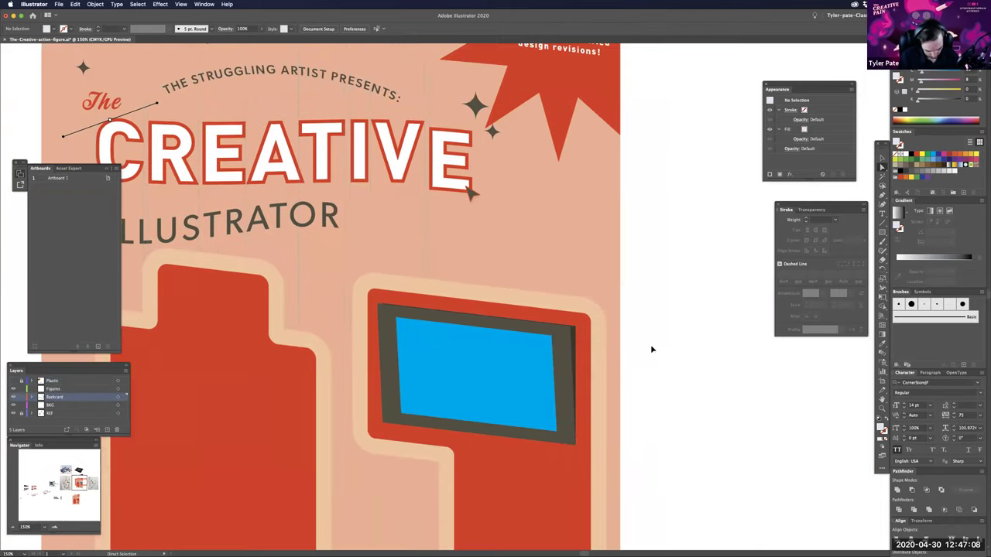
pyautogui.press('super+v')
pyautogui.press('super+equal')
pyautogui.press('super+equal')
pyautogui.press('super+equal')
pyautogui.moveTo(544, 287); pyautogui.dragTo(646, 300)
pyautogui.press('v')
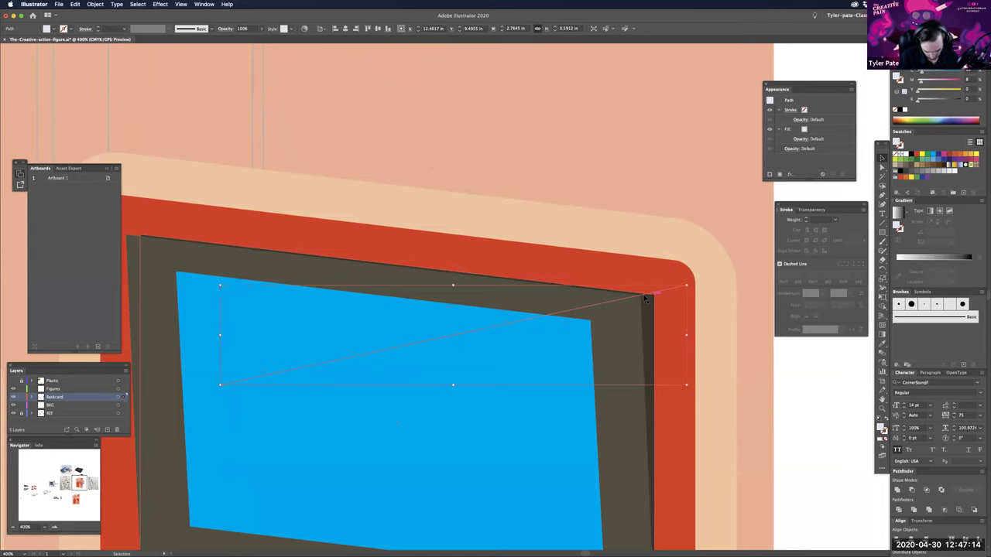
pyautogui.press('super+equal')
pyautogui.moveTo(568, 429); pyautogui.dragTo(348, 466)
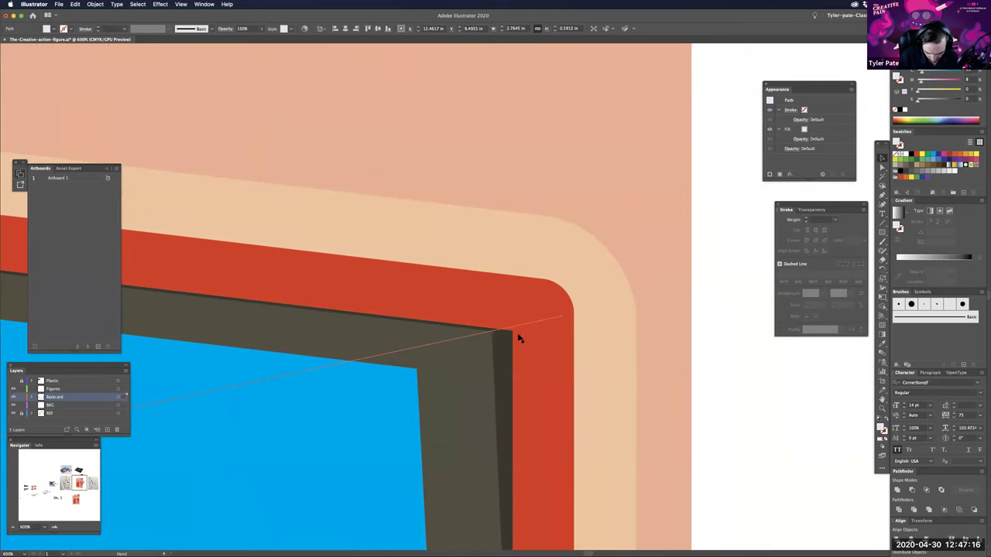
# - Shift both upper corners of the darker back rectangle up and to the right until its upper-right corner meets the guide line
pyautogui.press('a')
pyautogui.click(512, 333)
pyautogui.moveTo(404, 396); pyautogui.dragTo(599, 407)
pyautogui.hscroll(-3, 333, 294)
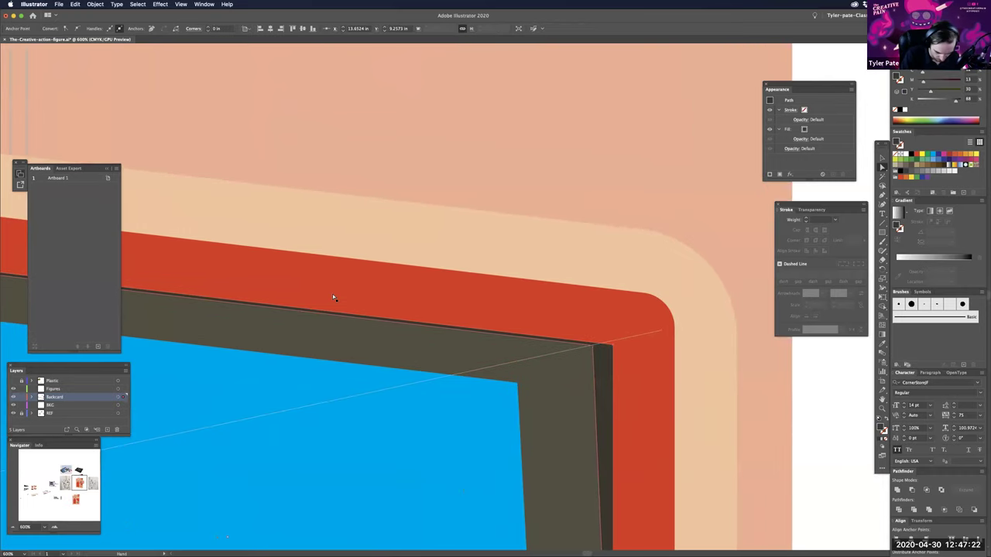
pyautogui.hscroll(-10, 333, 297)
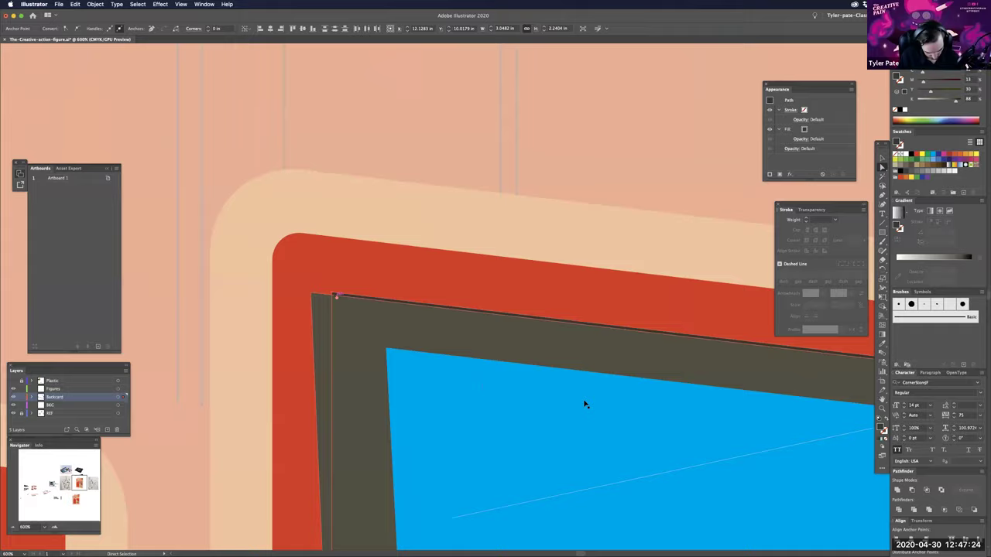
pyautogui.press('super+equal')
pyautogui.press('super+equal')
pyautogui.press('super+equal')
pyautogui.moveTo(596, 375); pyautogui.dragTo(516, 381)
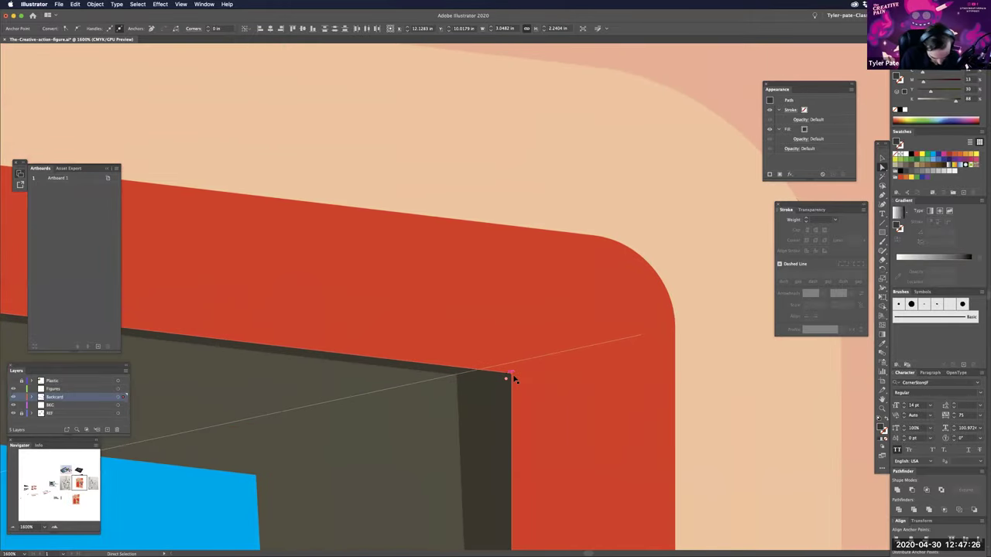
pyautogui.press('super+equal')
pyautogui.moveTo(521, 421); pyautogui.dragTo(555, 400)
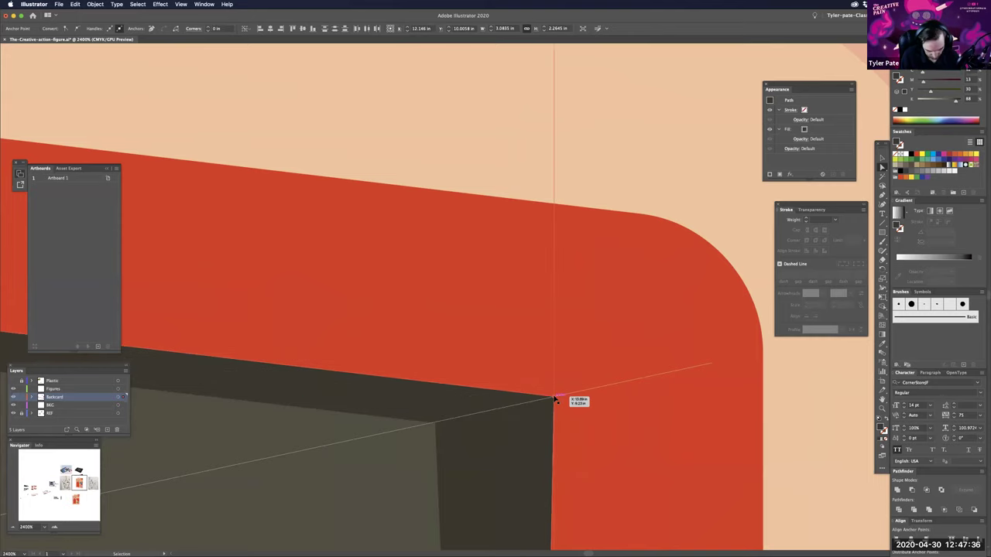
# - Delete the slanted guide line lying across the tablet
pyautogui.press('super+minus')
pyautogui.press('super+minus')
pyautogui.press('super+minus')
pyautogui.press('super+minus')
pyautogui.press('super+minus')
pyautogui.press('super+minus')
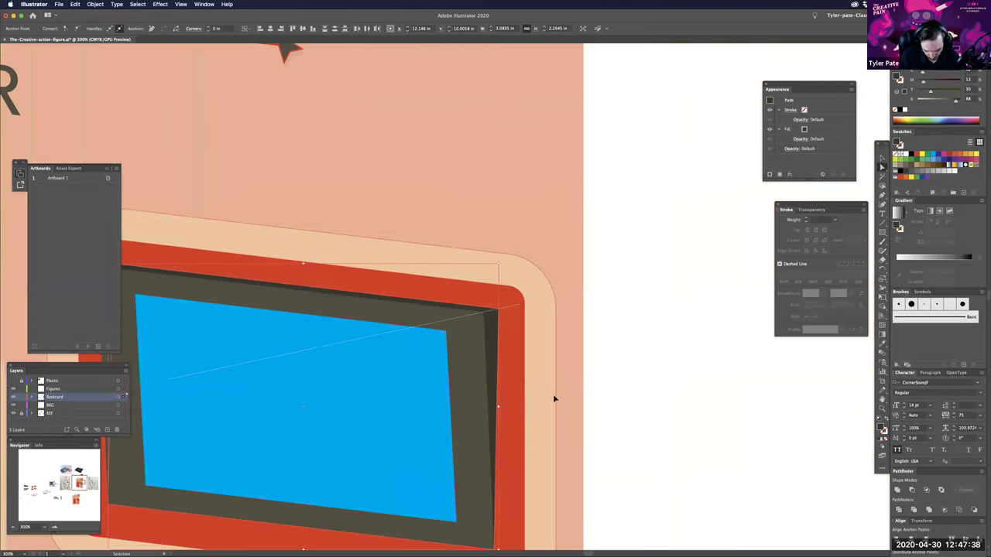
pyautogui.press('super+minus')
pyautogui.press('super+minus')
pyautogui.press('super+plus')
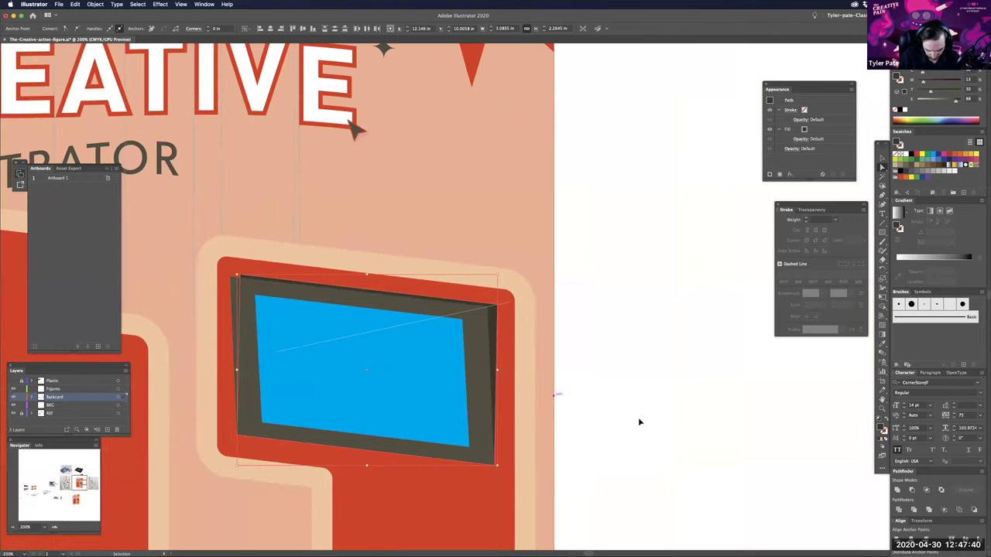
pyautogui.press('super+minus')
pyautogui.click(593, 356)
pyautogui.moveTo(544, 332); pyautogui.dragTo(575, 350)
pyautogui.click(558, 334)
pyautogui.press('Delete')
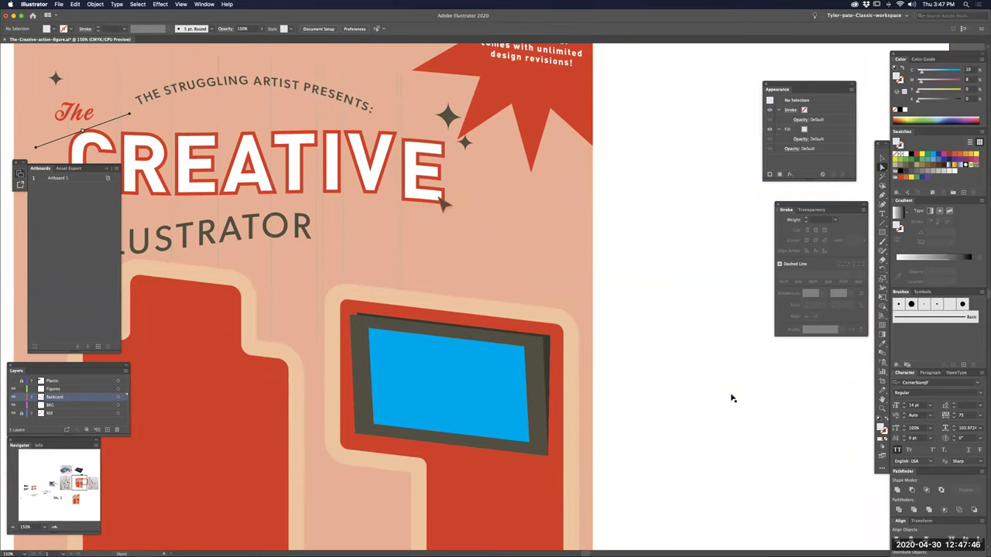
# - Draw a light lavender top face about 3.17 in wide with the Pen tool, joining the upper corners of the front frame and back rectangle
pyautogui.hscroll(-3, 635, 372)
pyautogui.scroll(10, 549, 427)
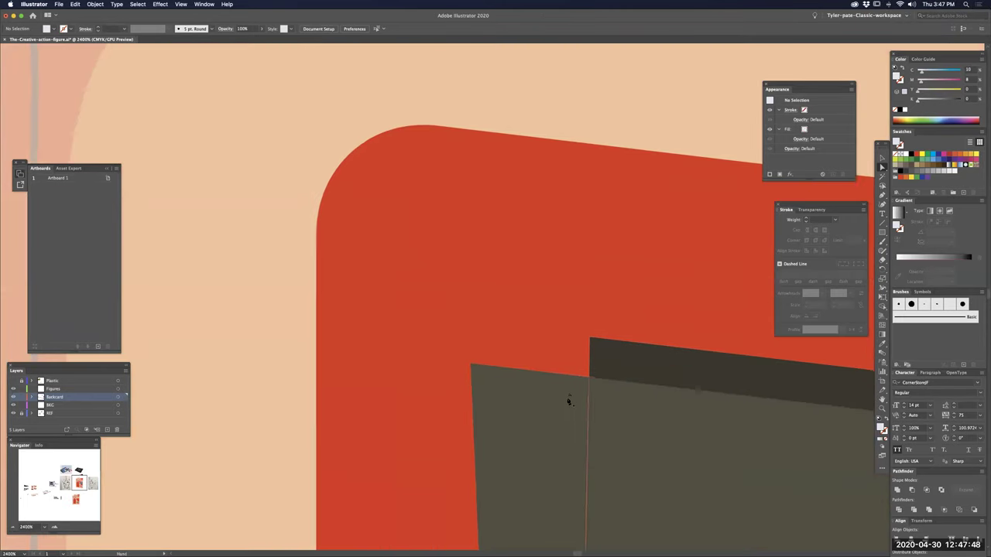
pyautogui.scroll(-1, 569, 401)
pyautogui.press('p')
pyautogui.click(584, 326)
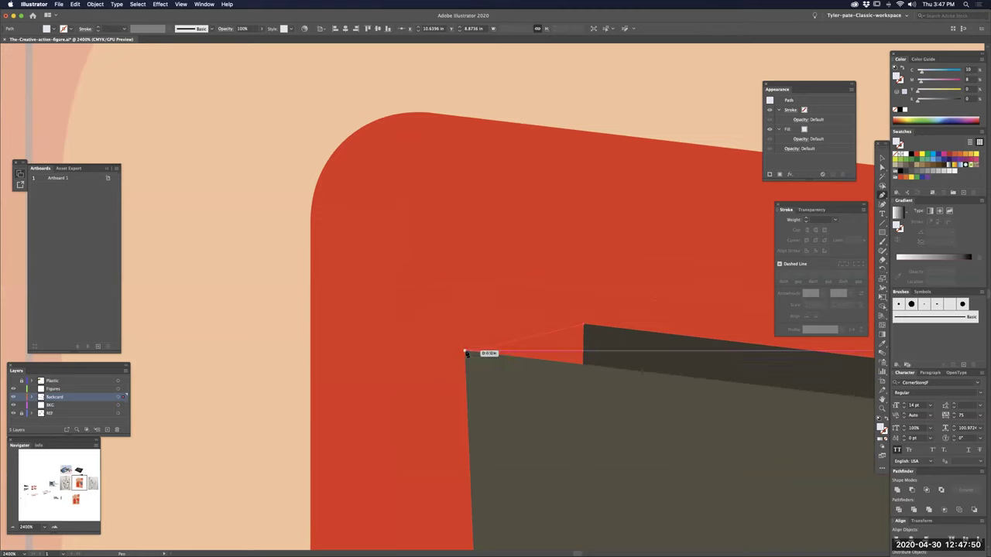
pyautogui.click(466, 354)
pyautogui.scroll(-1, 466, 356)
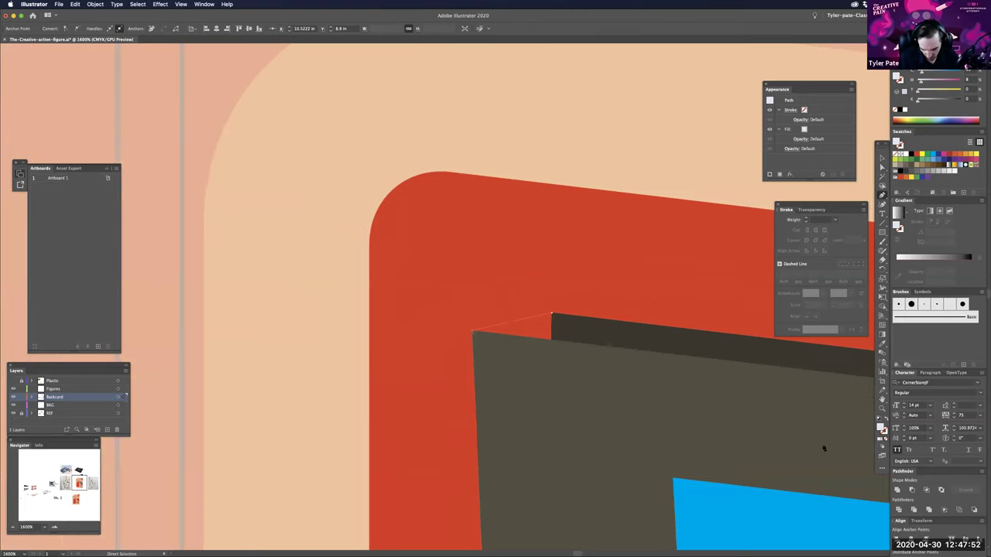
pyautogui.press('super+minus')
pyautogui.press('super+minus')
pyautogui.press('super+minus')
pyautogui.press('super+minus')
pyautogui.moveTo(699, 378); pyautogui.dragTo(469, 383)
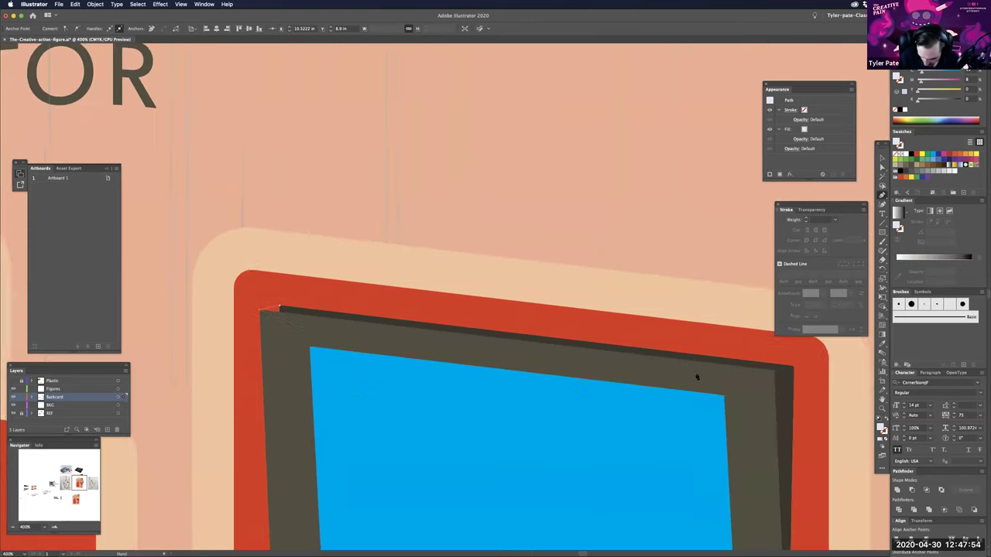
pyautogui.hscroll(3, 709, 378)
pyautogui.click(699, 371)
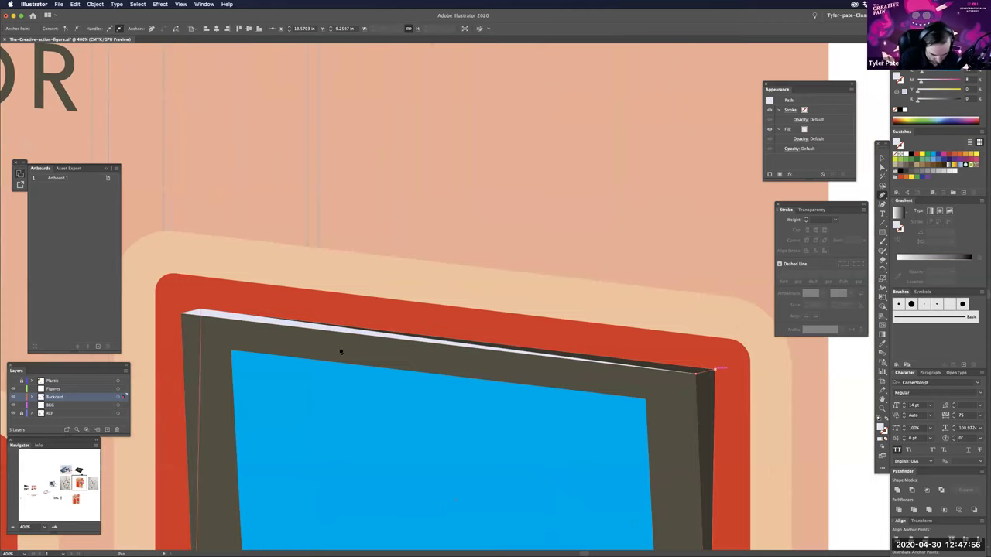
pyautogui.press('a')
pyautogui.press('v')
pyautogui.hotkey('ctrl', '-')
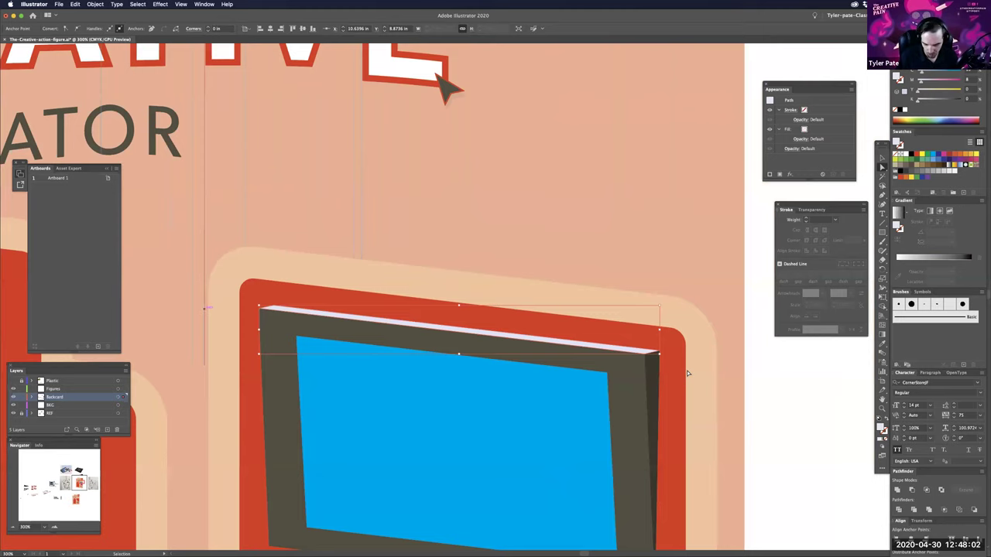
# - Examine the tablet's light top face and its right-hand corner, both close up and within the whole package
pyautogui.press('super+minus')
pyautogui.press('super+minus')
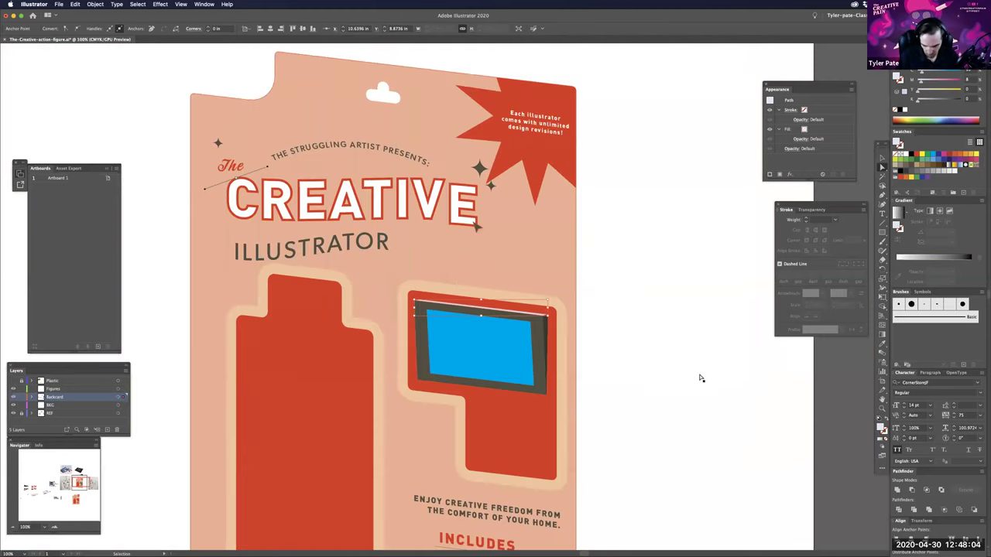
pyautogui.click(700, 374)
pyautogui.press('super+equal')
pyautogui.hotkey('ctrl', '+')
pyautogui.hotkey('ctrl', '+')
pyautogui.click(703, 375)
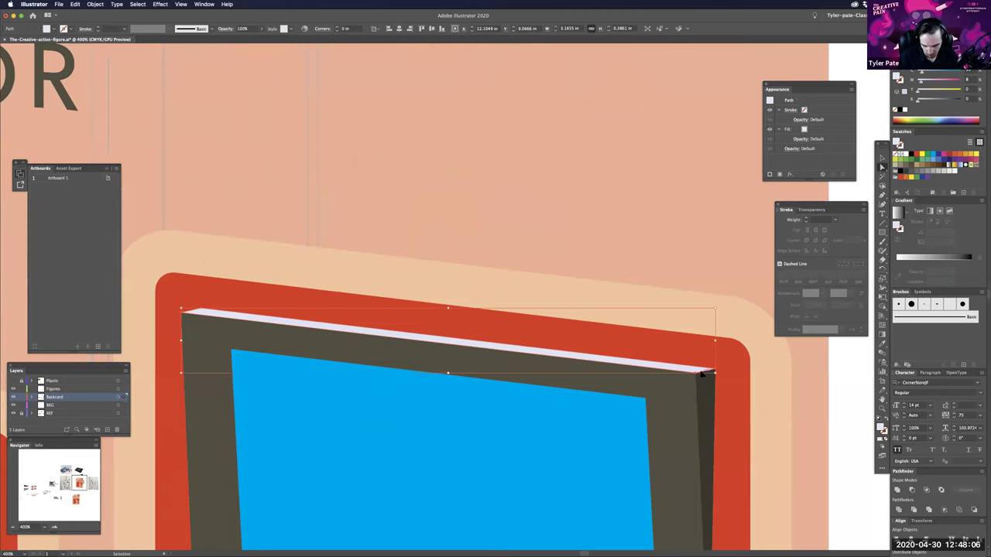
pyautogui.hotkey('ctrl', '-')
pyautogui.press('super+minus')
pyautogui.press('super+minus')
pyautogui.press('super+minus')
pyautogui.click(599, 323)
pyautogui.moveTo(616, 354); pyautogui.dragTo(636, 379)
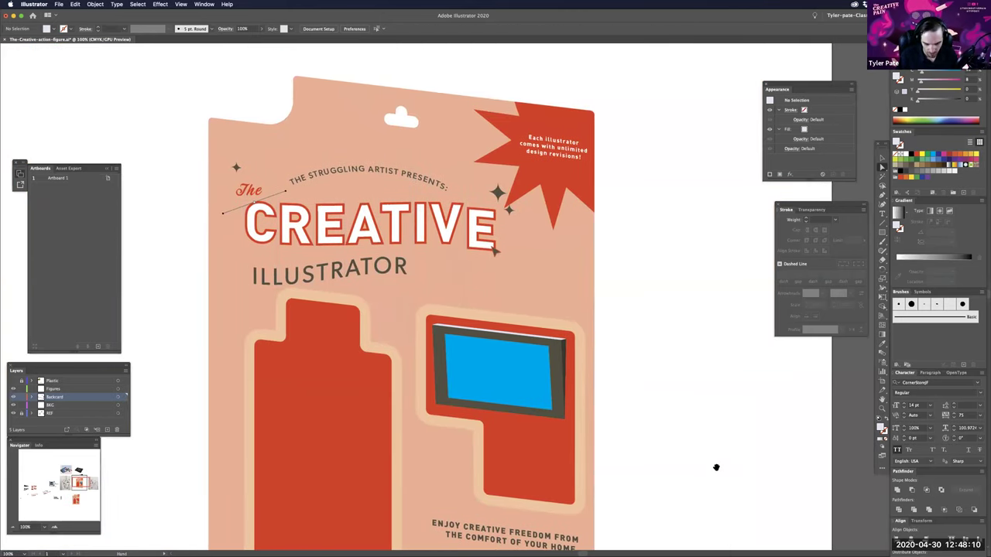
pyautogui.hotkey('ctrl', '+')
pyautogui.scroll(-3, 714, 468)
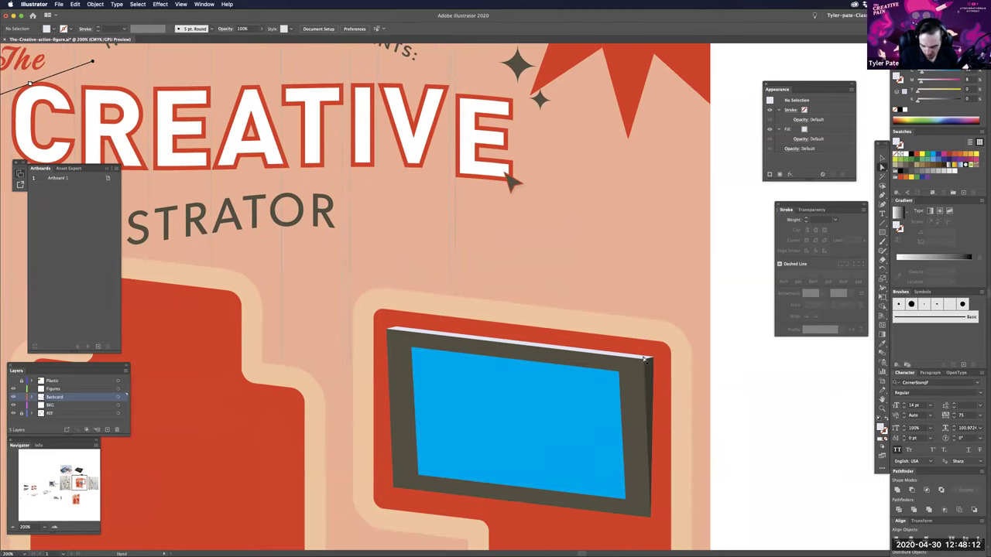
pyautogui.click(645, 358)
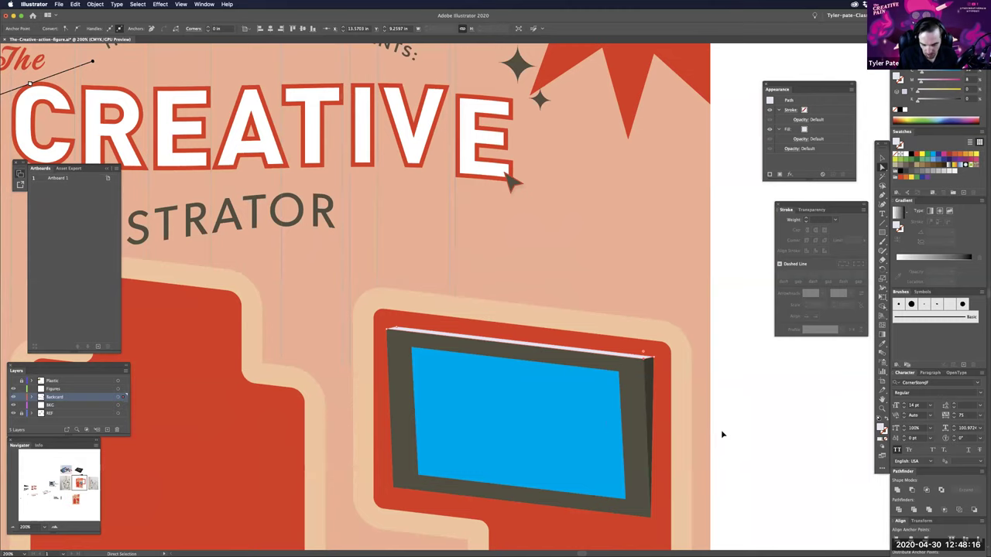
pyautogui.hotkey('ctrl', '1')
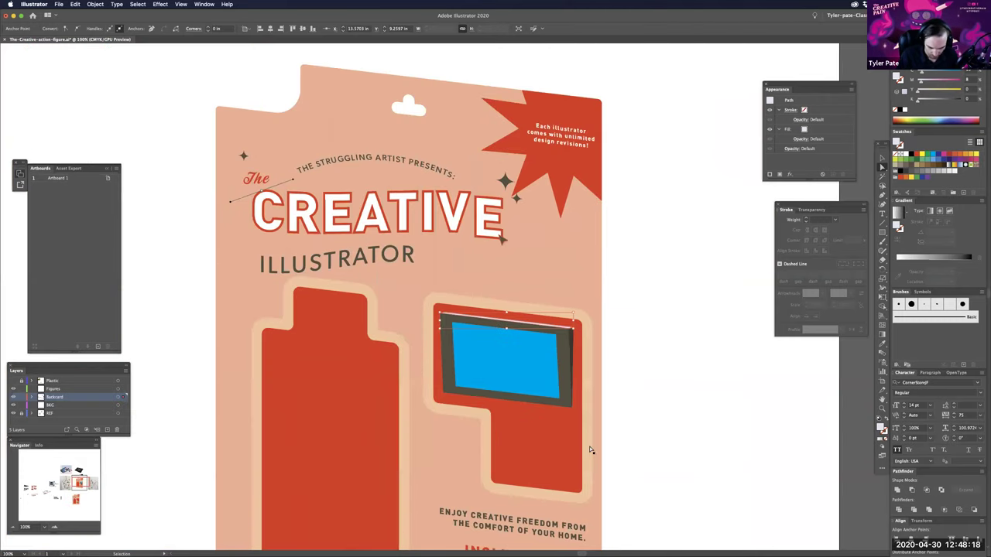
pyautogui.press('v')
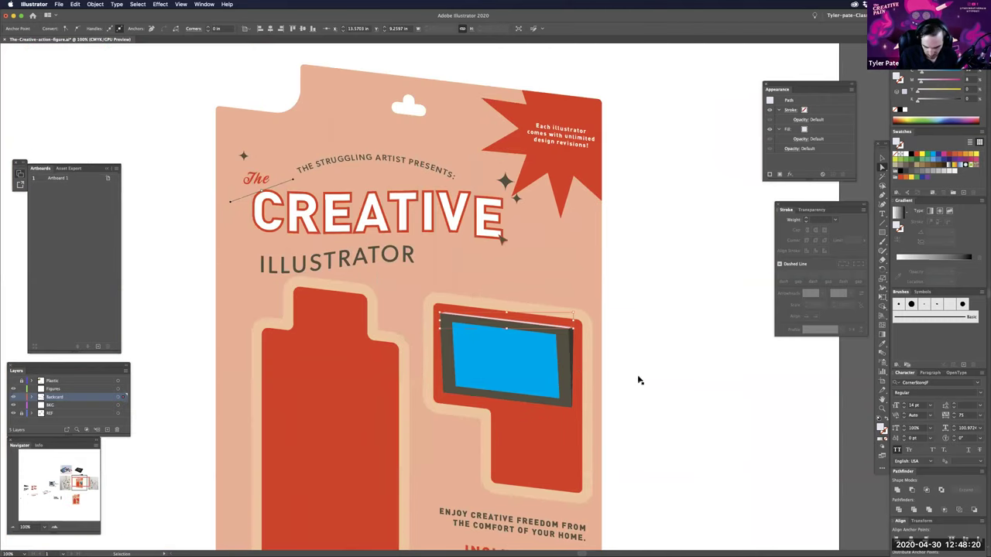
pyautogui.hotkey('ctrl', '+')
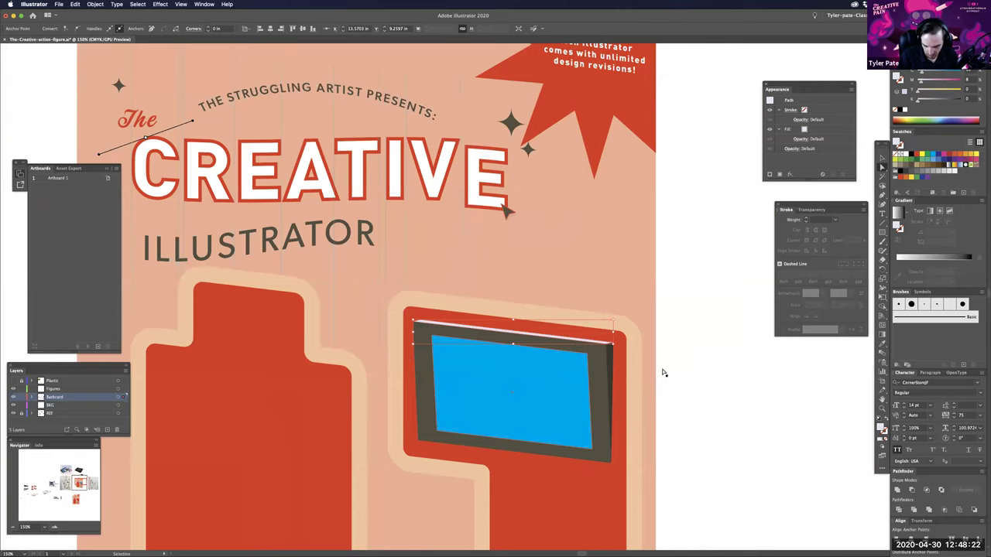
pyautogui.hotkey('ctrl', '+')
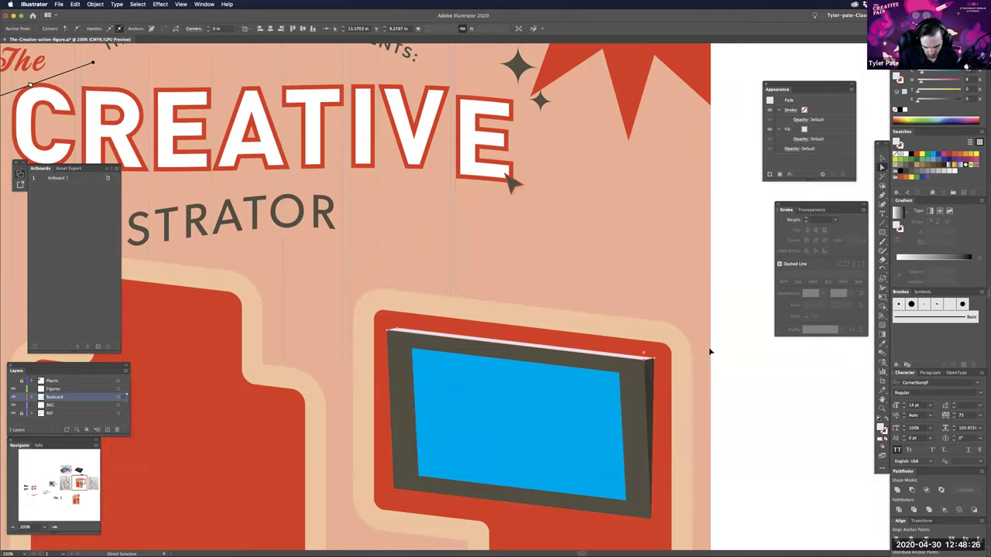
# - Examine the finished tablet in relation to its cutout and the lettering across the package front
pyautogui.hotkey('ctrl', 'shift', 'a')
pyautogui.hotkey('ctrl', '-')
pyautogui.hotkey('ctrl', '-')
pyautogui.hotkey('ctrl', '-')
pyautogui.hotkey('ctrl', '-')
pyautogui.hotkey('ctrl', '+')
pyautogui.hotkey('ctrl', '+')
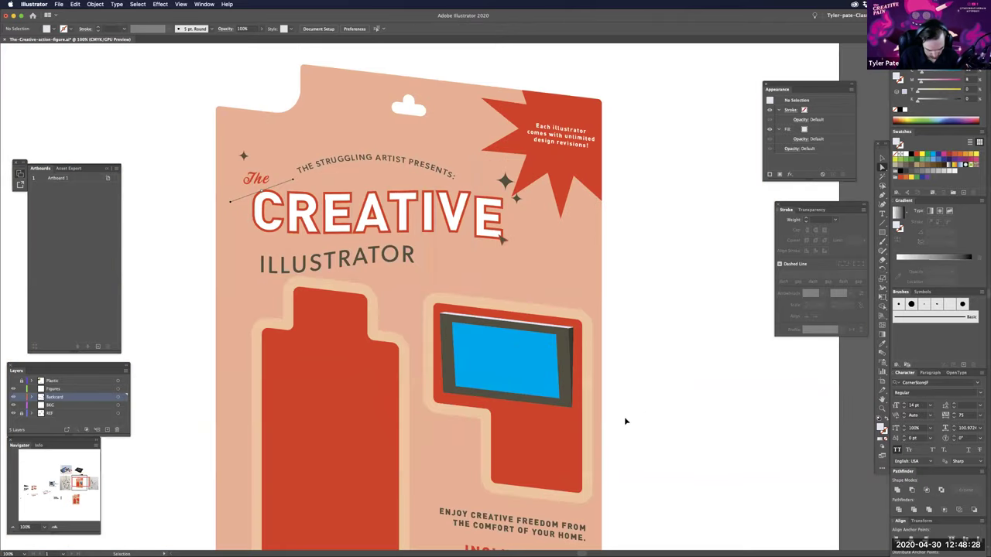
pyautogui.hotkey('ctrl', '+')
pyautogui.hotkey('ctrl', '-')
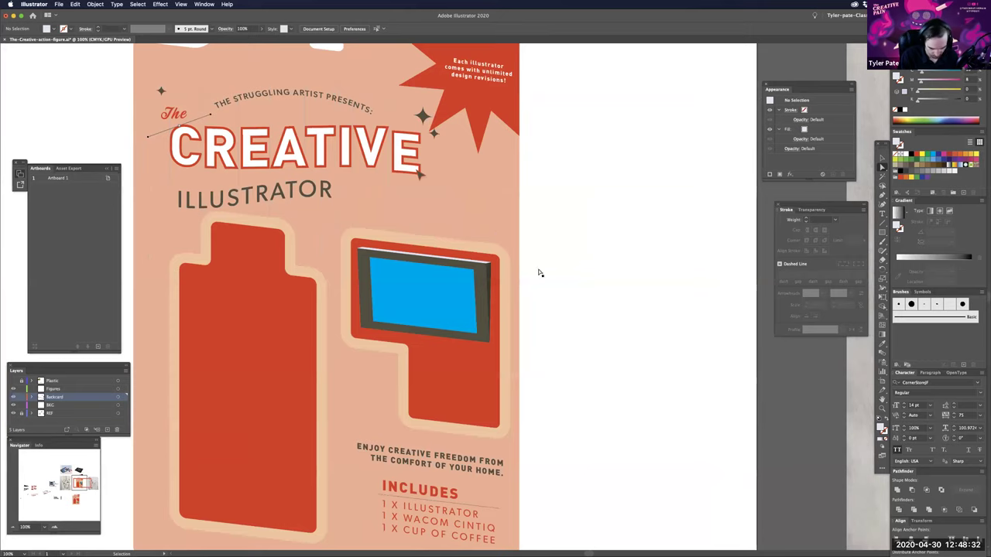
pyautogui.hotkey('ctrl', '+')
pyautogui.press('v')
pyautogui.moveTo(497, 296)
pyautogui.mouseDown()
pyautogui.moveTo(514, 278)
pyautogui.moveTo(546, 288)
pyautogui.mouseUp()
pyautogui.moveTo(766, 406); pyautogui.dragTo(691, 420)
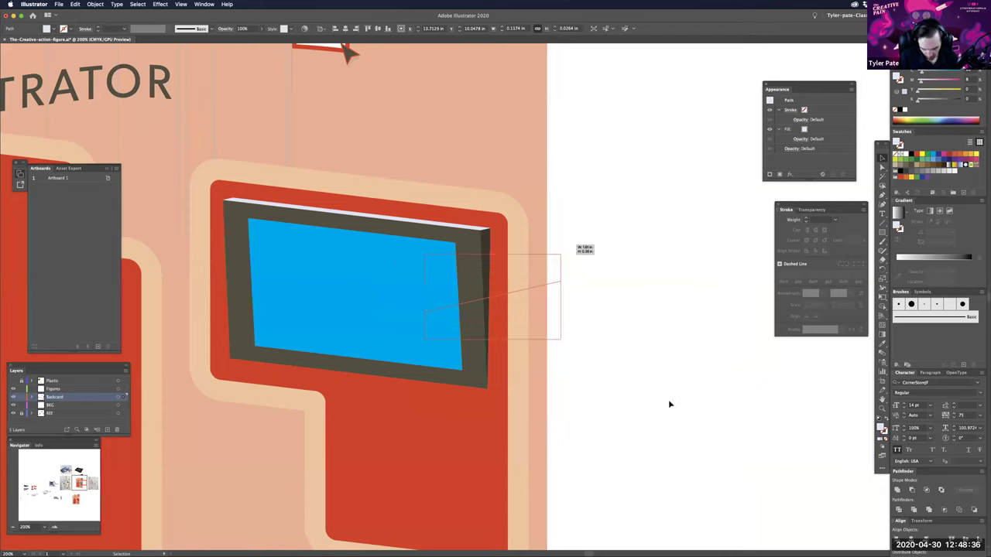
pyautogui.press('Delete')
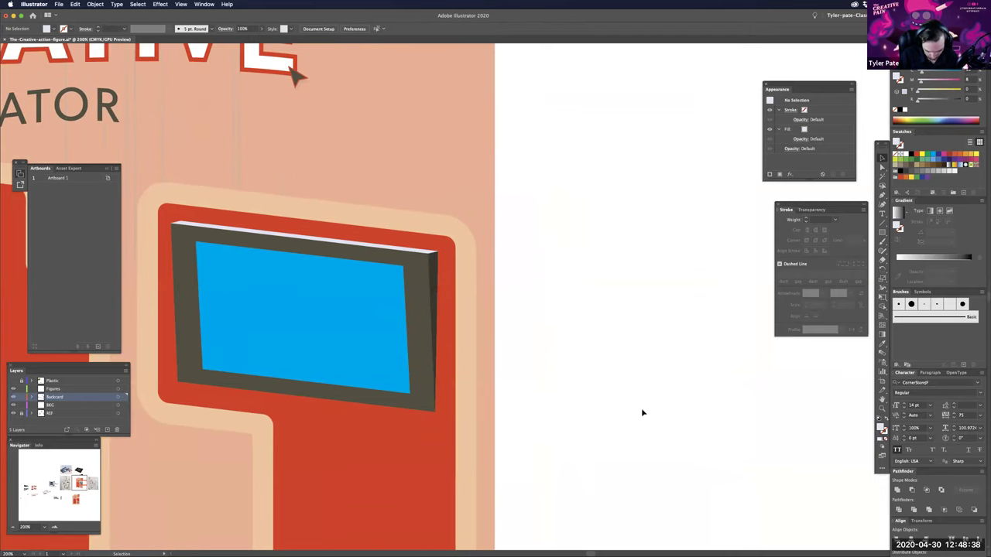
# - Draw a rectangle about 0.59 in wide and 0.84 in high on the blank area beside the package and fill it with light tan
pyautogui.press('m')
pyautogui.moveTo(592, 346); pyautogui.dragTo(642, 415)
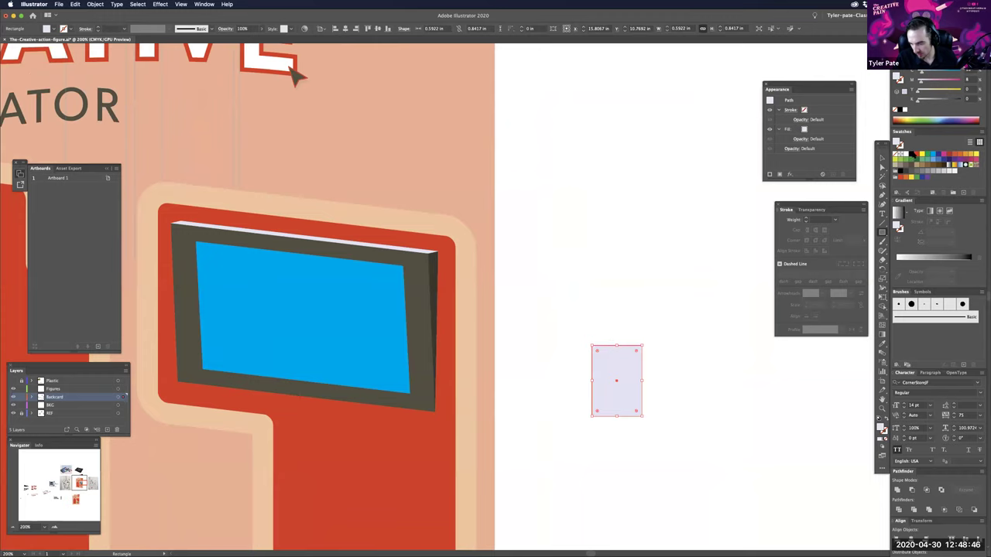
pyautogui.moveTo(937, 84); pyautogui.dragTo(932, 91)
pyautogui.click(931, 81)
# - Shorten the tan rectangle to a height of about 0.78 in, keeping its width
pyautogui.press('v')
pyautogui.press('super+equal')
pyautogui.moveTo(700, 435); pyautogui.dragTo(634, 419)
pyautogui.moveTo(614, 462); pyautogui.dragTo(613, 455)
pyautogui.click(709, 473)
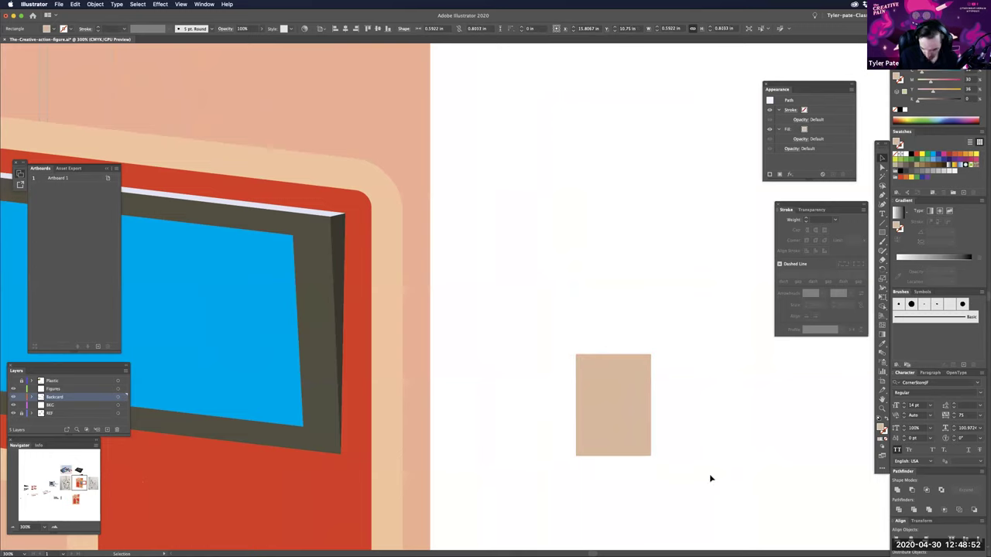
pyautogui.click(613, 365)
pyautogui.moveTo(612, 355); pyautogui.dragTo(611, 357)
pyautogui.click(672, 378)
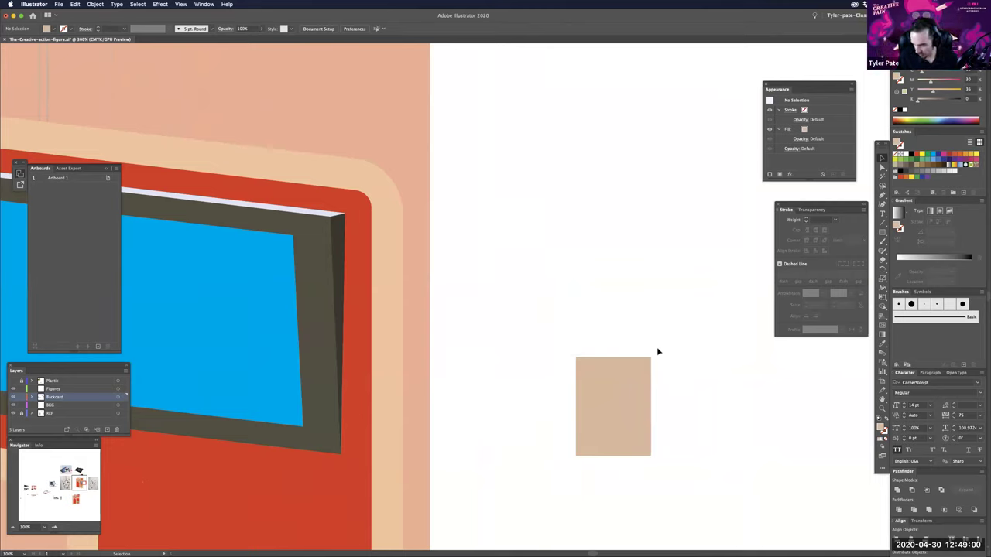
pyautogui.click(604, 433)
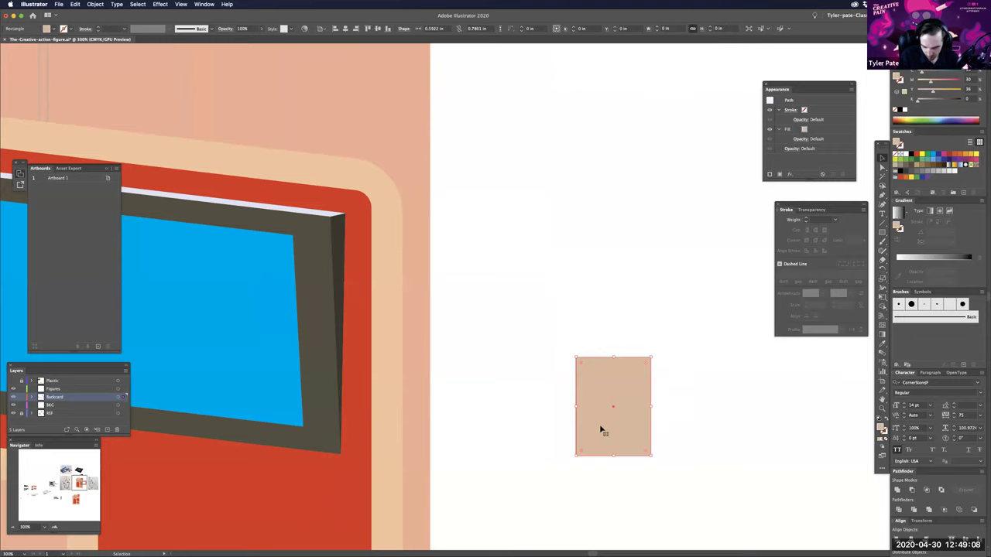
pyautogui.click(710, 440)
# - Draw an ellipse about 0.59 in wide and 0.20 in high across the tan rectangle's upper end and darken its fill to 46% black
pyautogui.press('super+equal')
pyautogui.press('super+equal')
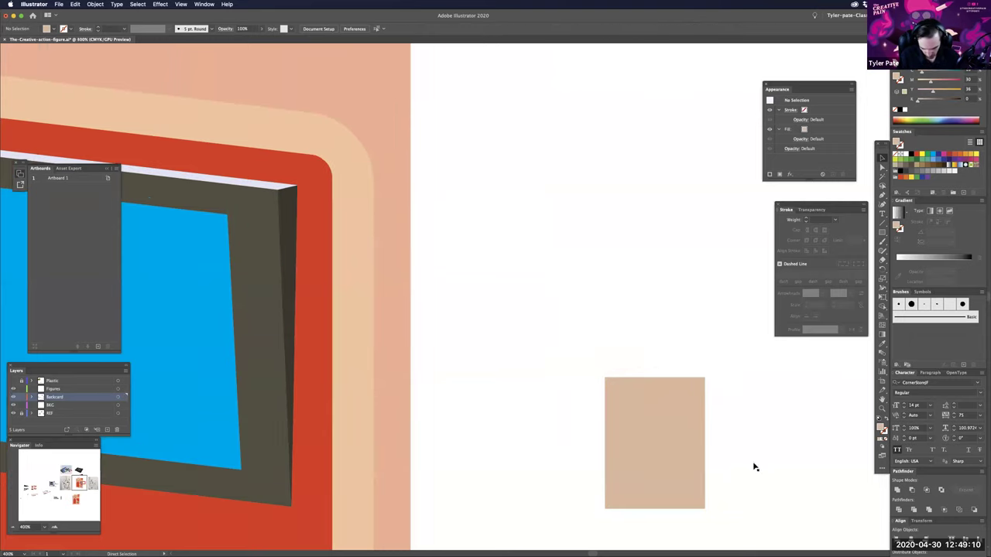
pyautogui.hscroll(5, 582, 395)
pyautogui.scroll(-2, 582, 394)
pyautogui.press('m')
pyautogui.moveTo(454, 348); pyautogui.dragTo(606, 402)
pyautogui.press('l')
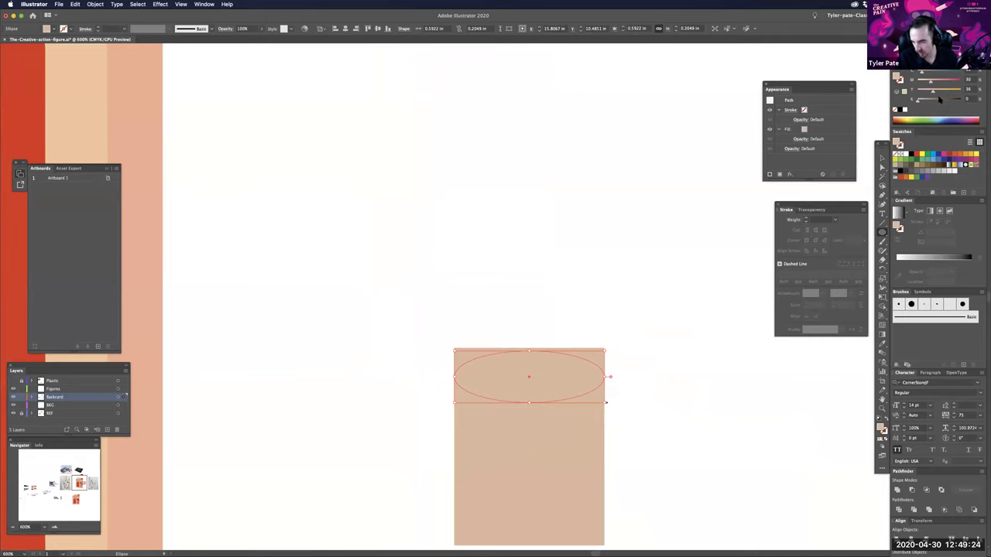
pyautogui.click(935, 101)
pyautogui.click(647, 425)
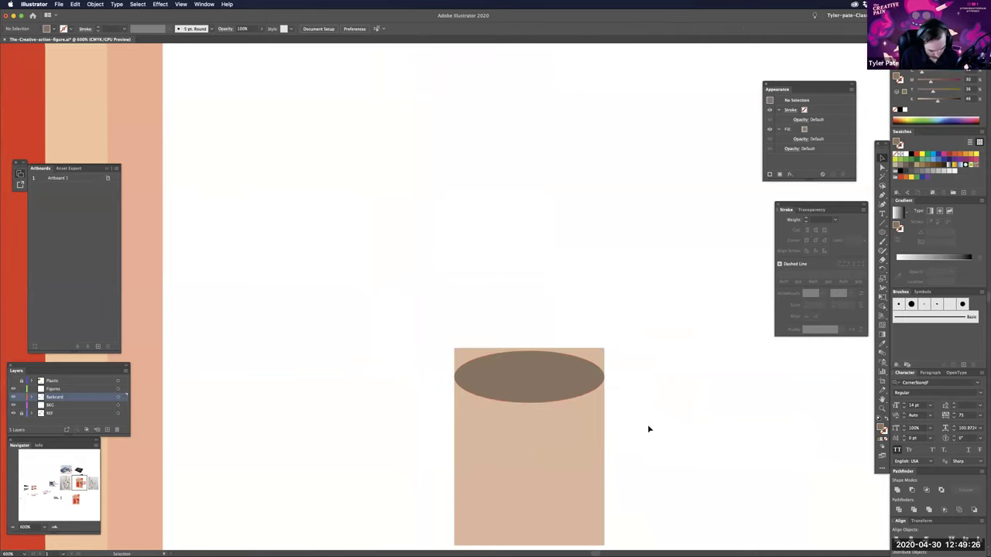
# - Compare the size and proportions of the cup shapes with the tablet and the package at several magnifications
pyautogui.press('super+minus')
pyautogui.press('super+minus')
pyautogui.press('super+minus')
pyautogui.press('super+minus')
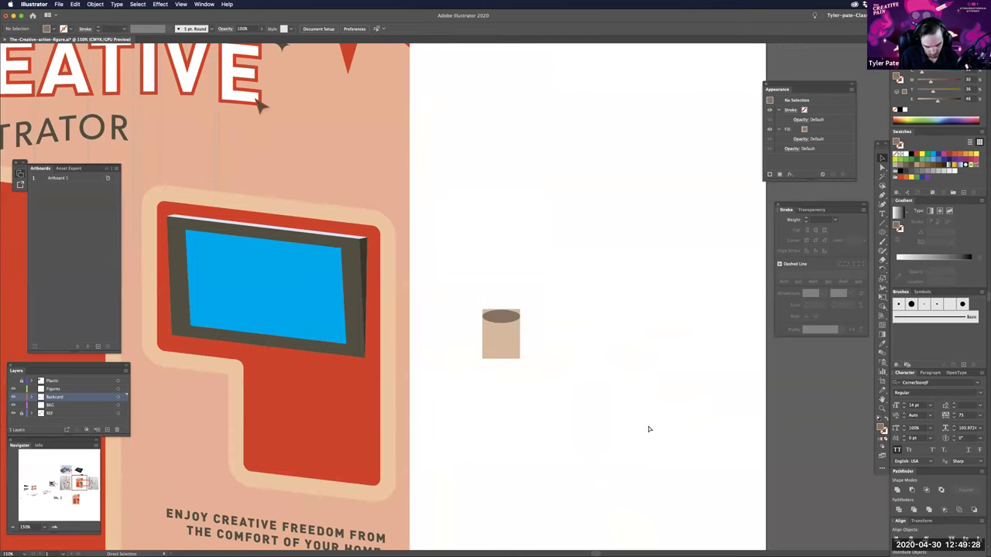
pyautogui.press('super+minus')
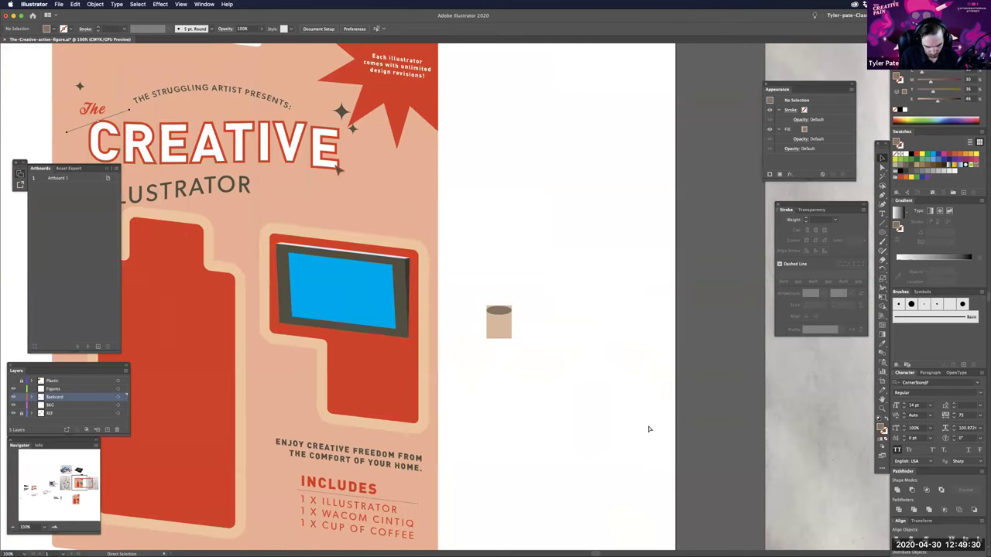
pyautogui.press('super+plus')
pyautogui.press('super+plus')
pyautogui.press('super+minus')
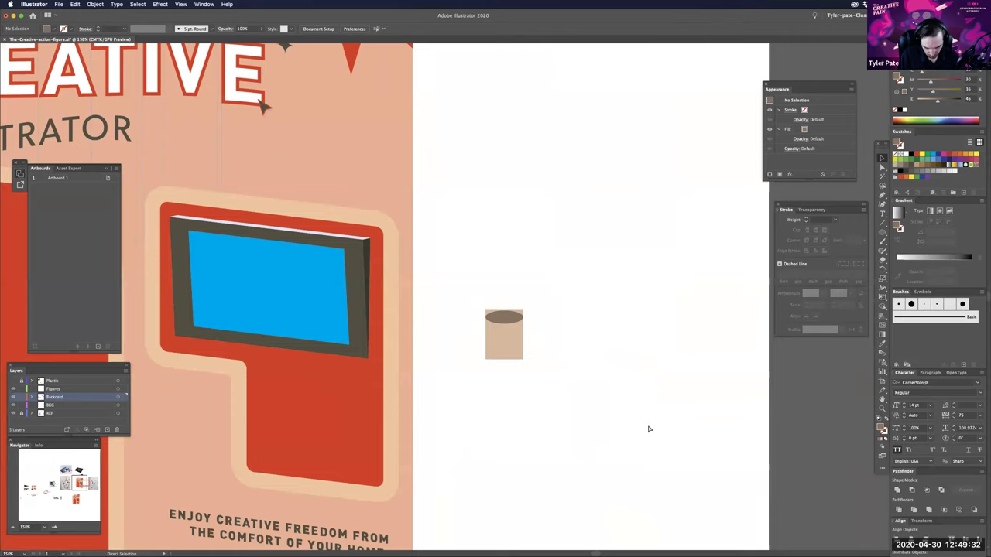
pyautogui.press('super+plus')
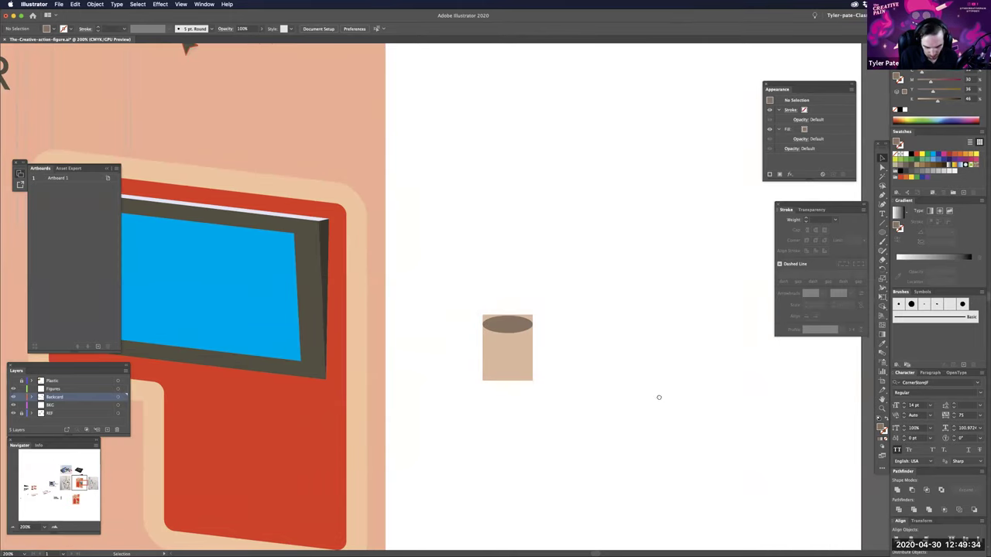
pyautogui.scroll(2, 627, 398)
pyautogui.hscroll(-3, 627, 397)
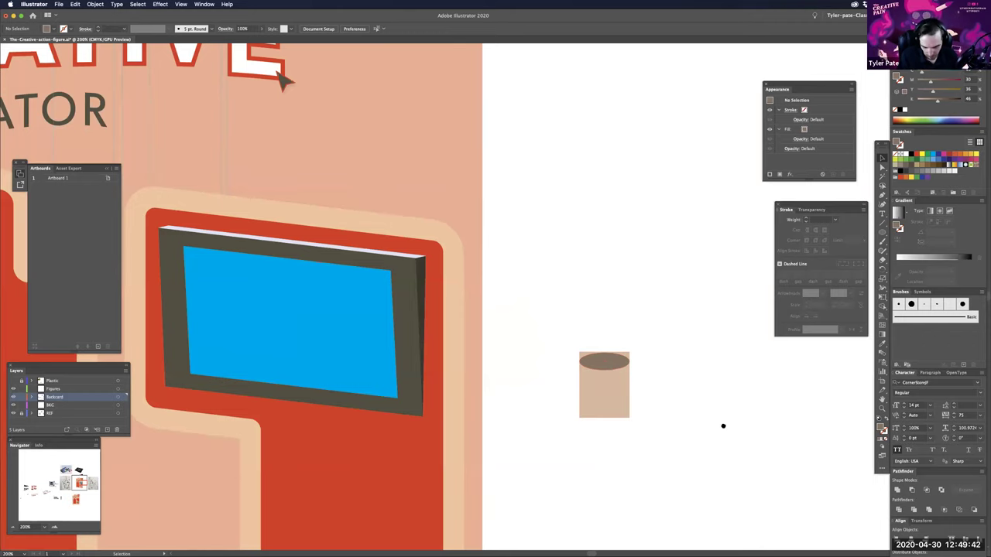
# - Duplicate the brown ellipse straight down so that it rests on the tan rectangle's lower edge
pyautogui.press('super+equal')
pyautogui.press('super+equal')
pyautogui.moveTo(673, 447); pyautogui.dragTo(541, 379)
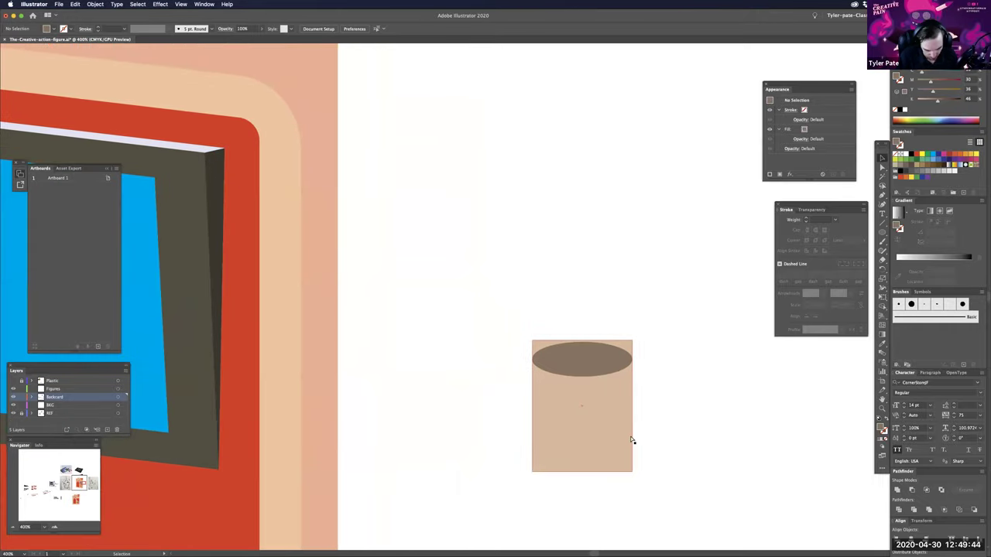
pyautogui.scroll(3, 631, 440)
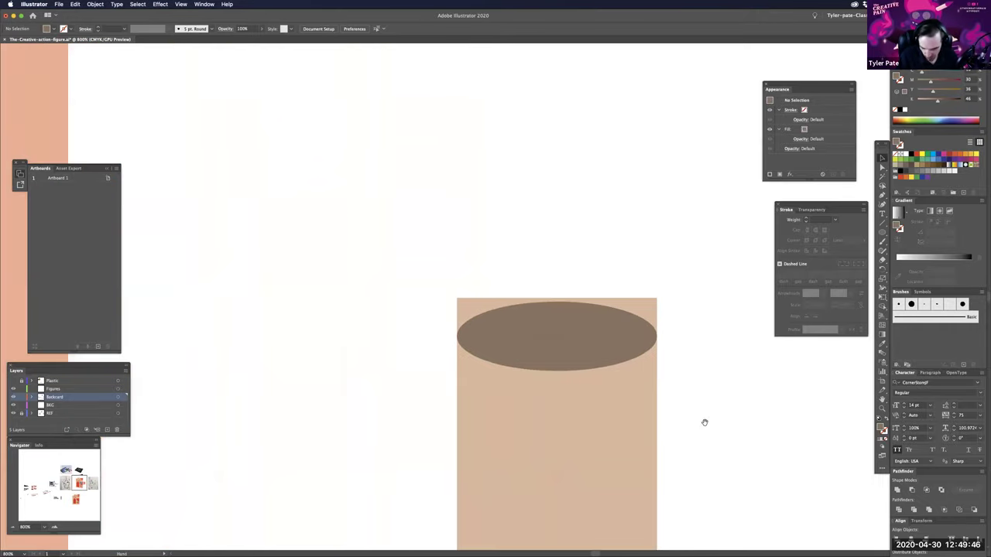
pyautogui.scroll(-2, 642, 294)
pyautogui.moveTo(637, 285); pyautogui.dragTo(644, 473)
# - Merge the lower ellipse with the middle of the tan rectangle using Shape Builder to form a rounded cup body
pyautogui.moveTo(700, 237); pyautogui.dragTo(408, 514)
pyautogui.moveTo(691, 233); pyautogui.dragTo(420, 507)
pyautogui.press('Delete')
pyautogui.hotkey('shift', 'm')
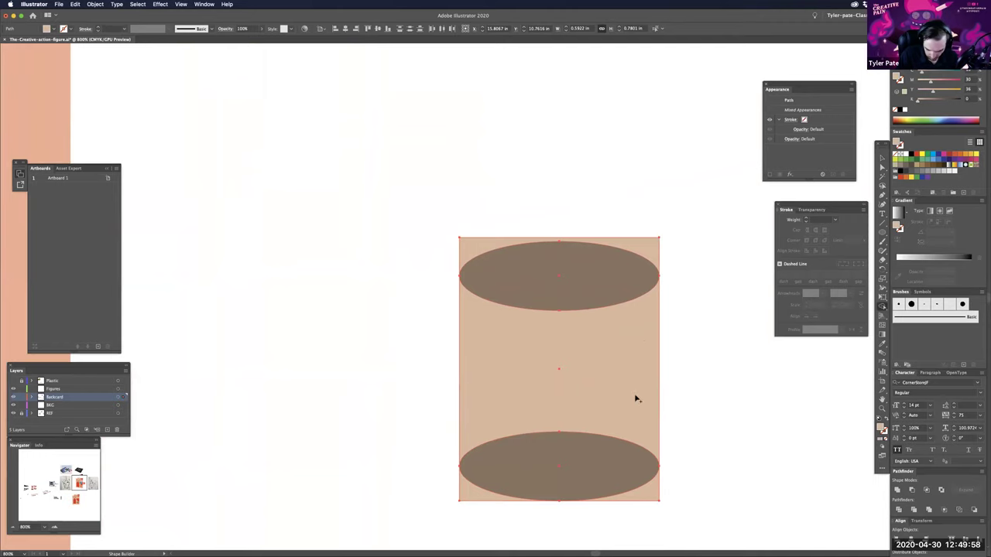
pyautogui.moveTo(585, 471); pyautogui.dragTo(701, 403)
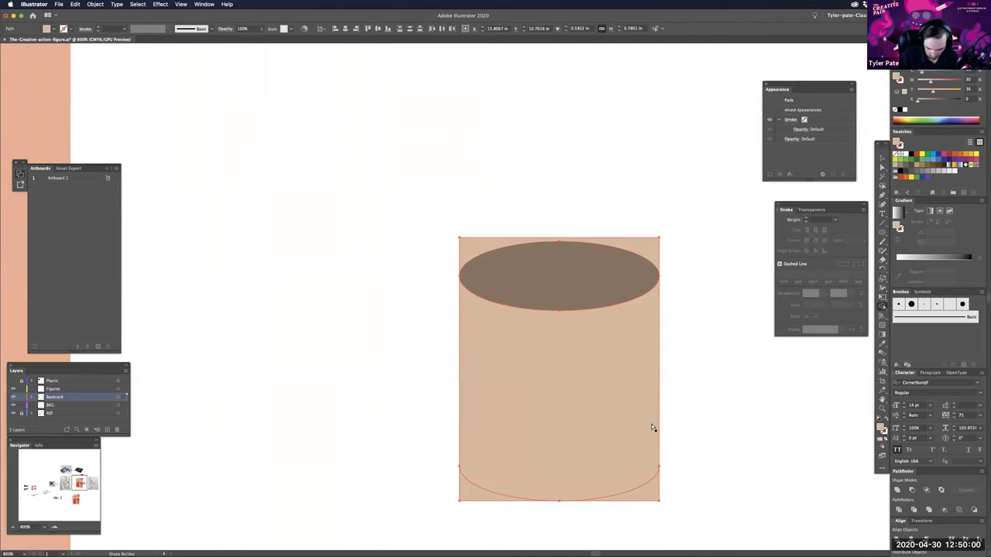
pyautogui.press('a')
pyautogui.click(638, 421)
pyautogui.click(641, 421)
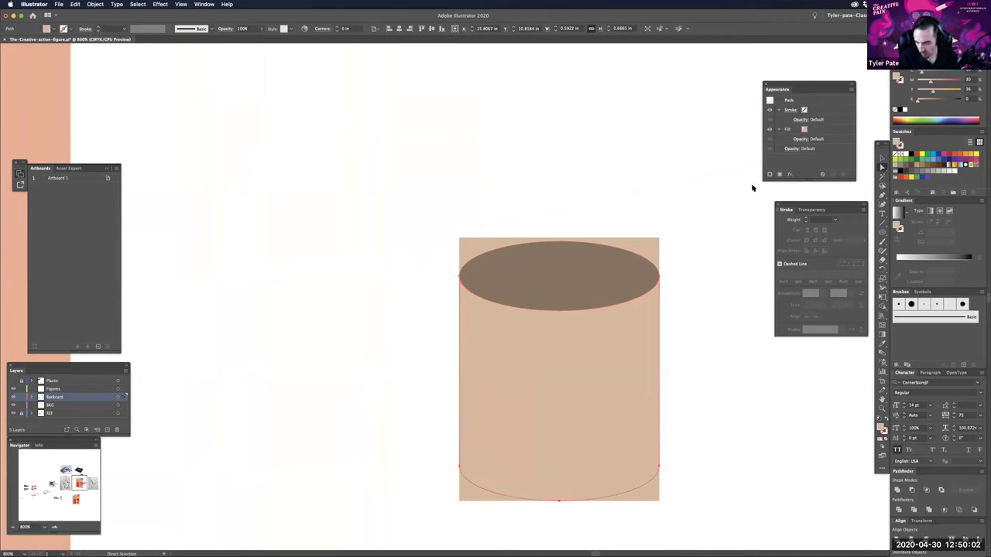
# - Delete the leftover rectangle corners around the upper ellipse and below the cup's curved base
pyautogui.click(654, 246)
pyautogui.press('Delete')
pyautogui.click(659, 497)
pyautogui.press('Delete')
pyautogui.click(466, 498)
pyautogui.press('Delete')
pyautogui.moveTo(708, 458); pyautogui.dragTo(672, 473)
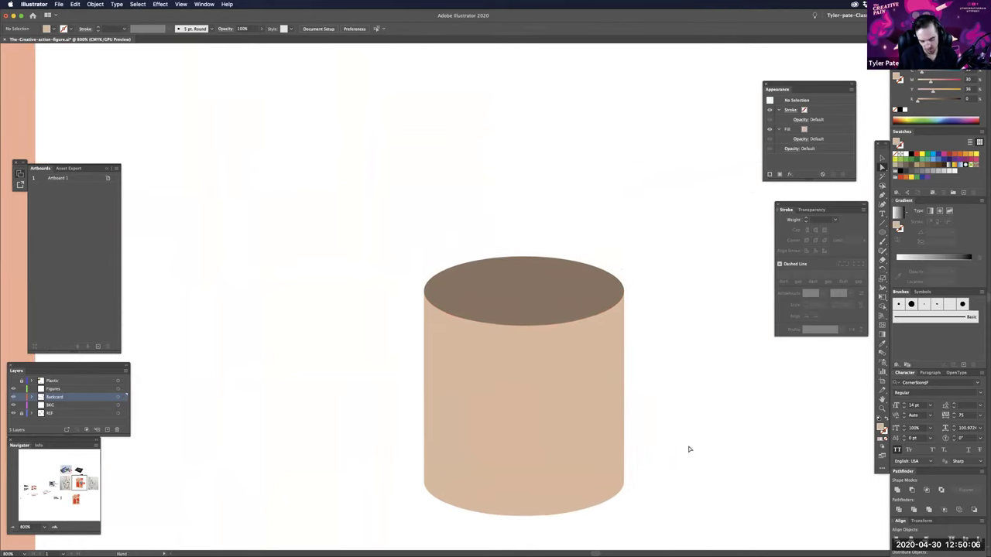
# - Examine the cylindrical cup at reduced size next to the whole package
pyautogui.press('super+minus')
pyautogui.press('super+minus')
pyautogui.press('super+minus')
pyautogui.press('super+minus')
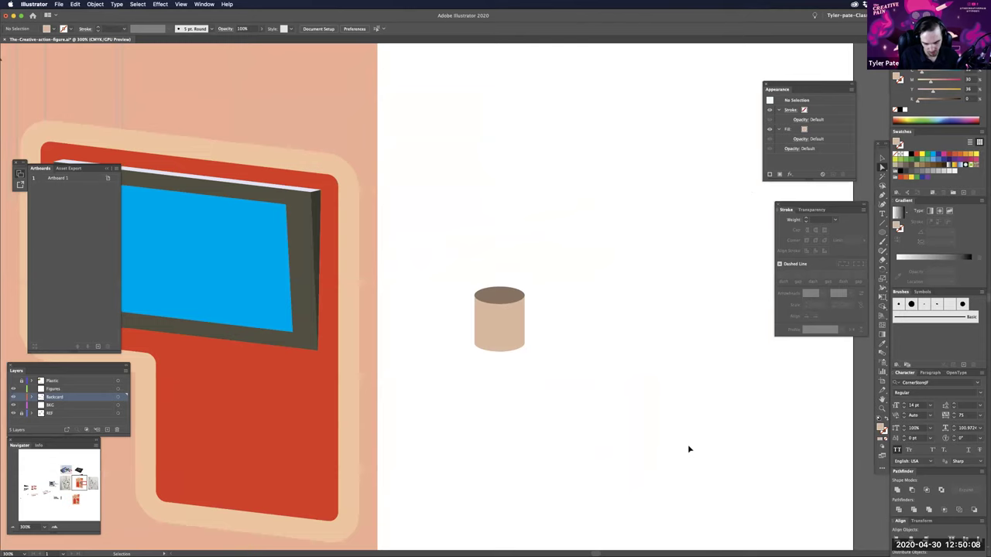
pyautogui.press('super+minus')
pyautogui.press('super+minus')
pyautogui.press('super+minus')
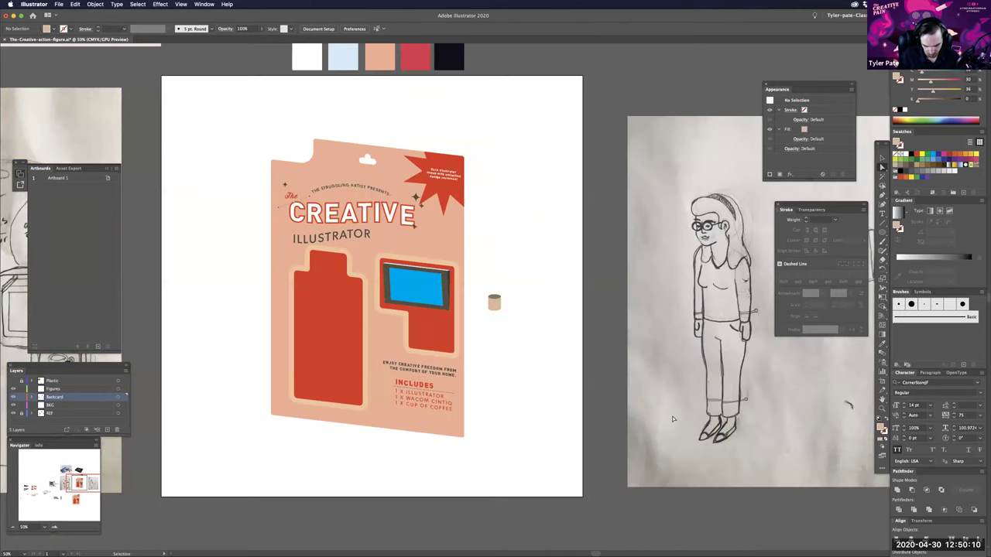
# - Add a smaller concentric copy of the cup's top ellipse, about 0.48 in wide and 0.17 in high
pyautogui.press('super+plus')
pyautogui.press('super+plus')
pyautogui.press('super+plus')
pyautogui.press('super+plus')
pyautogui.press('super+plus')
pyautogui.press('super+plus')
pyautogui.press('super+plus')
pyautogui.press('super+plus')
pyautogui.click(592, 302)
pyautogui.press('v')
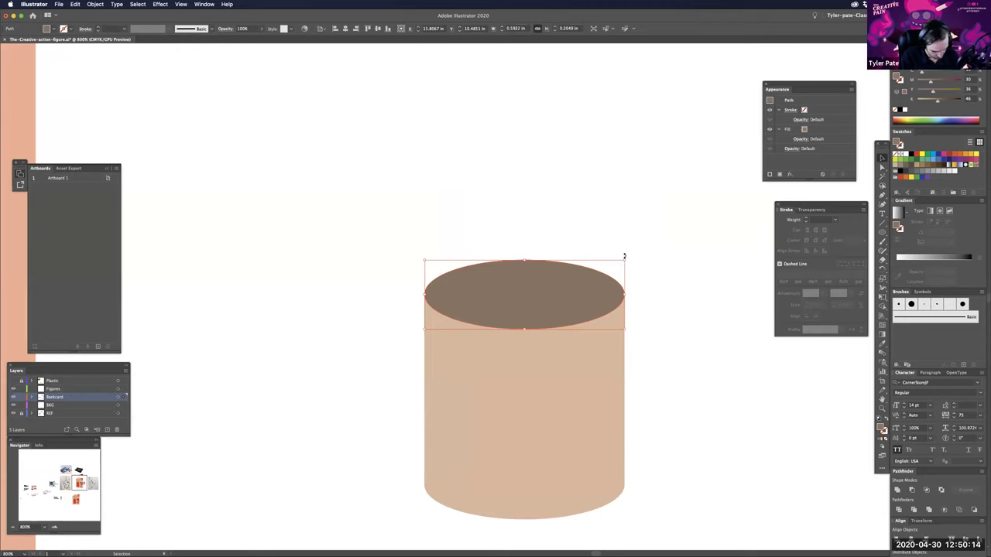
pyautogui.moveTo(624, 259); pyautogui.dragTo(618, 266)
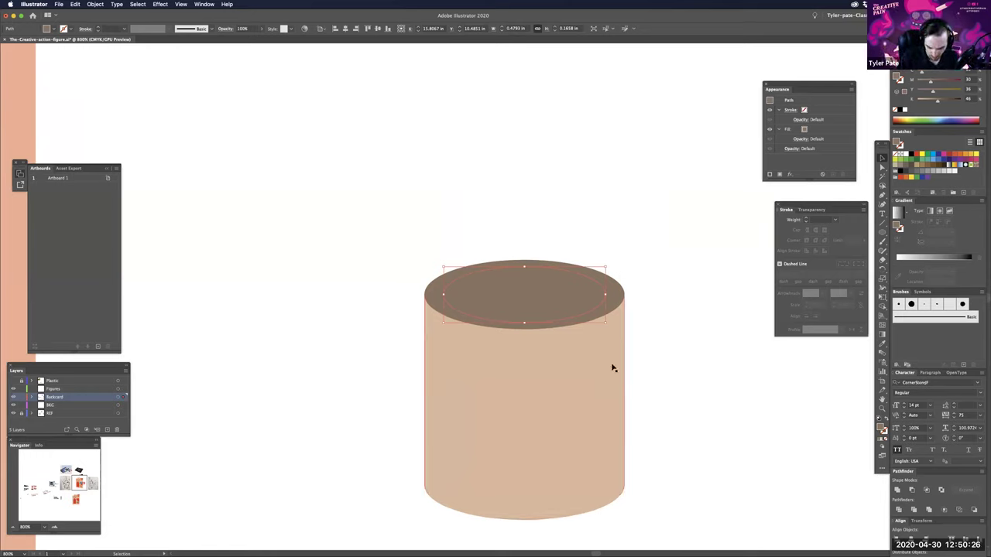
# - Darken the inner ellipse's fill to a deep coffee brown by raising its black value
pyautogui.moveTo(937, 101); pyautogui.dragTo(952, 100)
pyautogui.press('a')
pyautogui.click(669, 329)
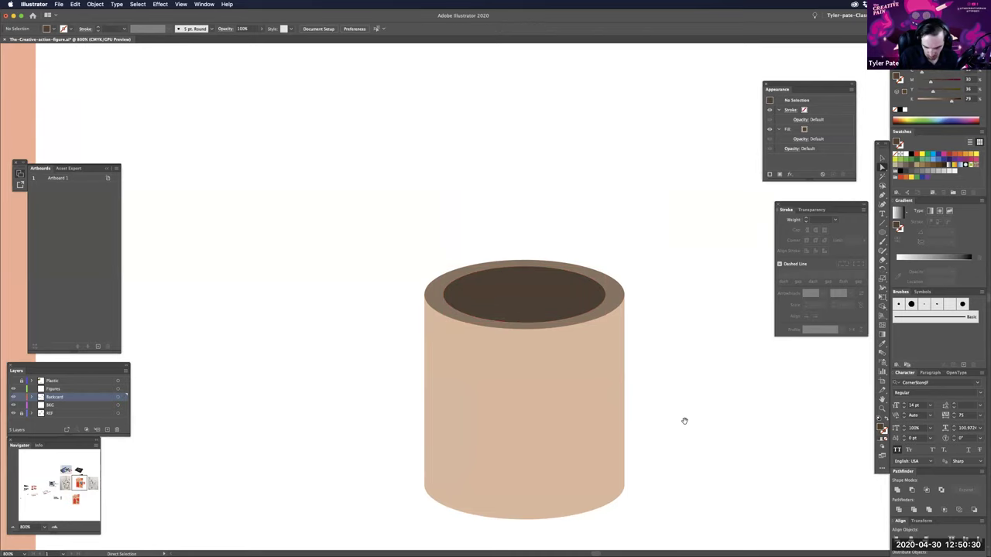
# - Draw a dark brown ellipse about 0.30 by 0.37 in overlapping the mug's right side and send it behind the mug body
pyautogui.moveTo(690, 460); pyautogui.dragTo(688, 430)
pyautogui.moveTo(646, 404); pyautogui.dragTo(668, 442)
pyautogui.press('l')
pyautogui.moveTo(655, 381); pyautogui.dragTo(734, 445)
pyautogui.press('super+shift+bracketleft')
pyautogui.press('super+shift+a')
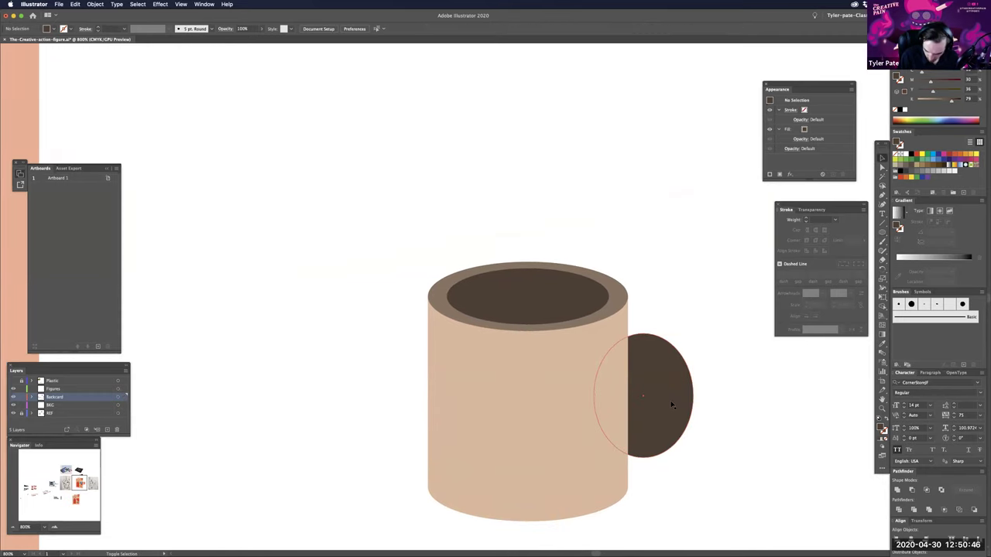
# - Fine-tune the handle ellipse's size and shift it slightly closer to the mug body
pyautogui.moveTo(681, 402); pyautogui.dragTo(676, 404)
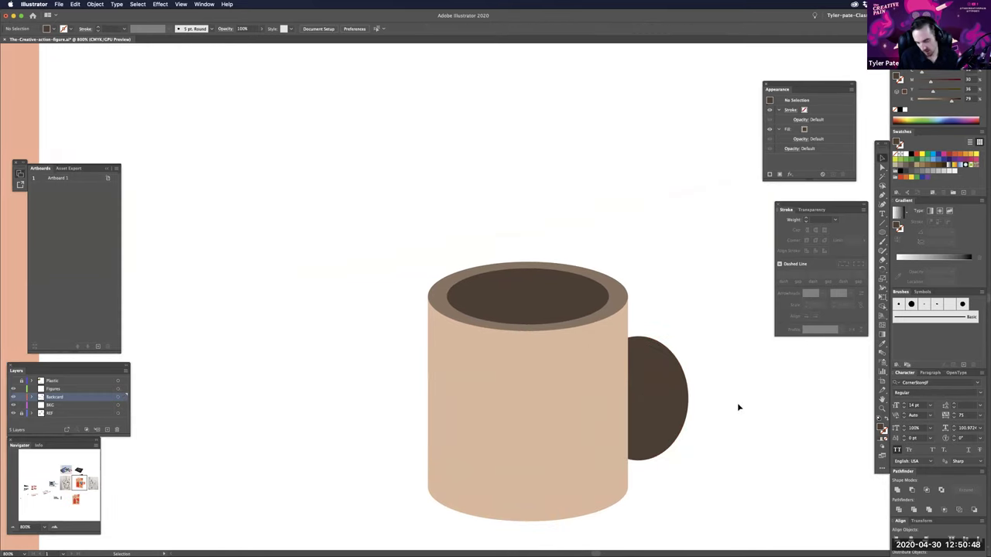
pyautogui.click(667, 396)
pyautogui.moveTo(692, 336); pyautogui.dragTo(698, 337)
pyautogui.click(736, 380)
pyautogui.click(682, 402)
pyautogui.moveTo(679, 402); pyautogui.dragTo(676, 402)
pyautogui.click(712, 403)
# - Create a smaller concentric copy of the handle ellipse, about 0.19 by 0.24 in
pyautogui.press('a')
pyautogui.click(679, 430)
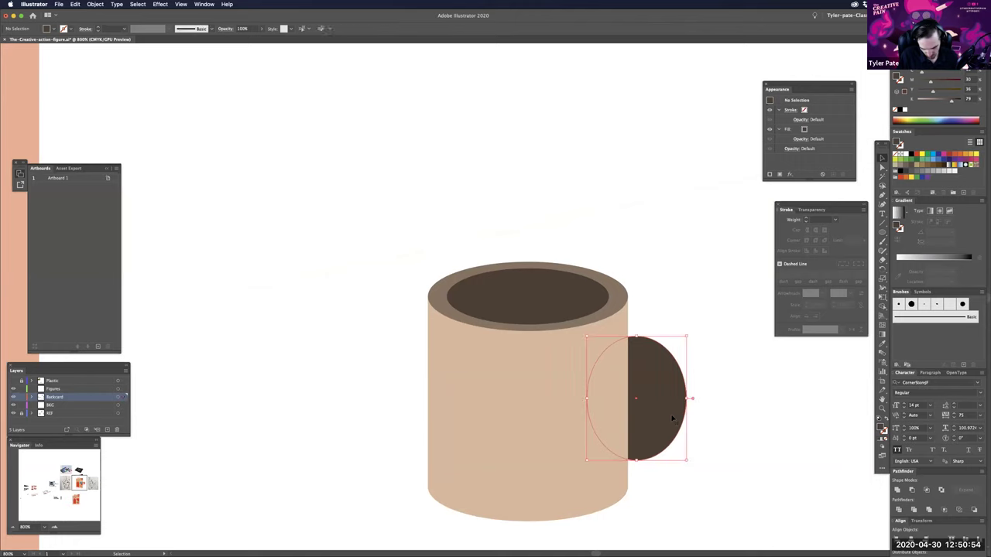
pyautogui.press('v')
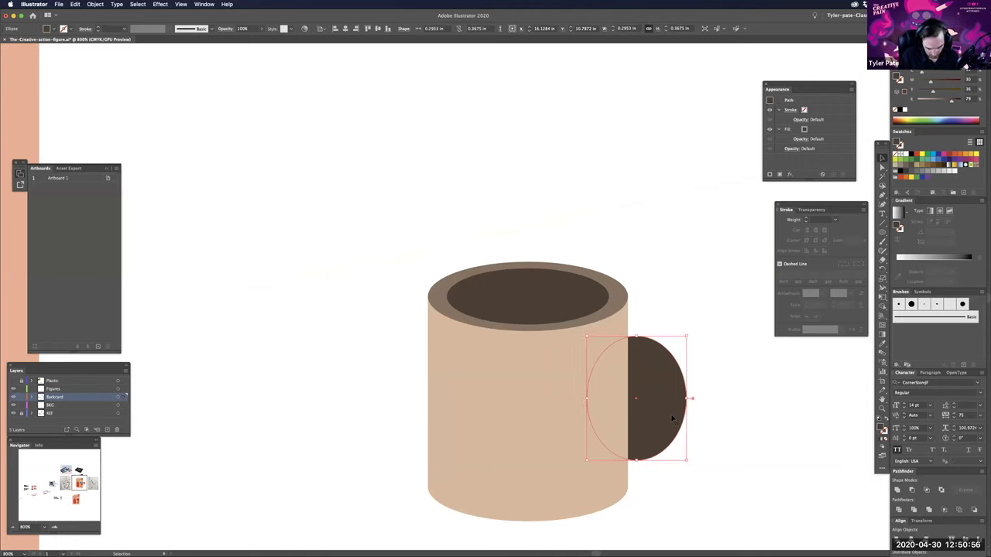
pyautogui.moveTo(688, 336); pyautogui.dragTo(668, 357)
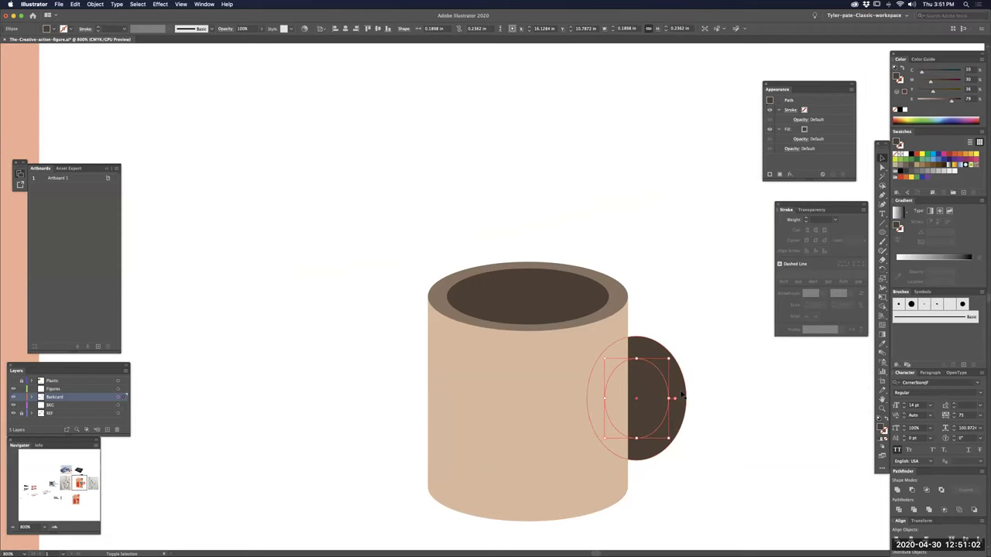
# - Split the two handle ellipses with Shape Builder and delete the inner ellipse to leave a ring-shaped handle
pyautogui.click(683, 396)
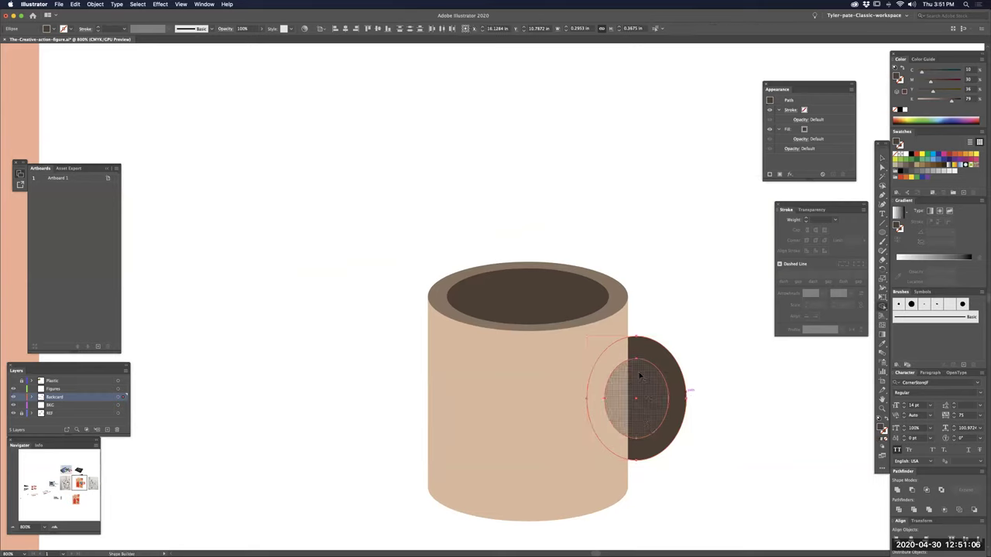
pyautogui.press('a')
pyautogui.click(721, 397)
pyautogui.click(646, 392)
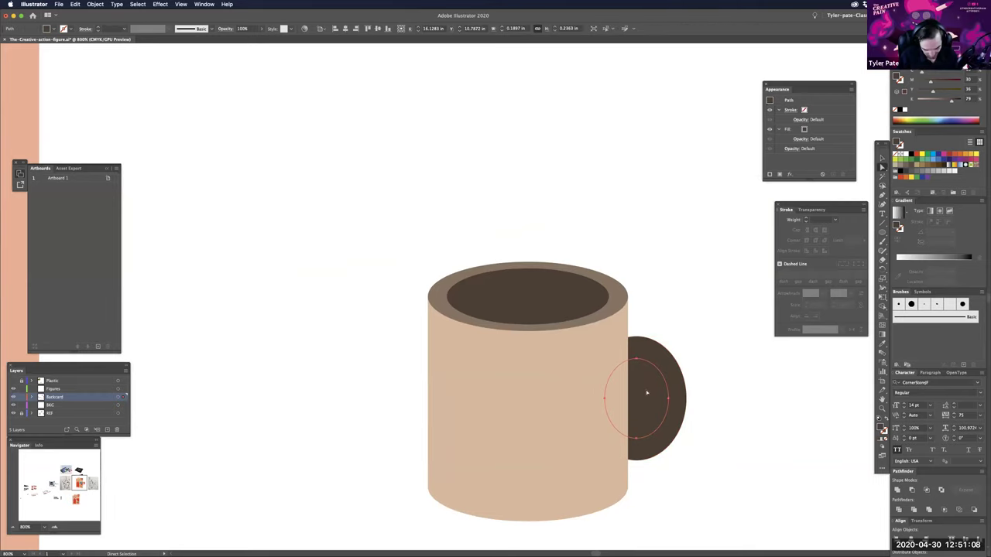
pyautogui.press('Delete')
pyautogui.press('v')
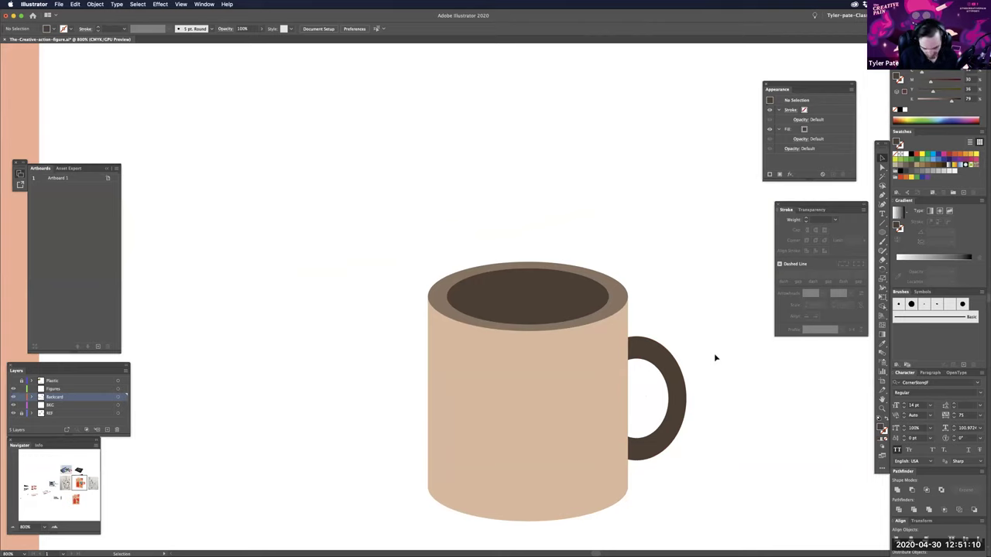
# - Check the mug and its handle next to the backcard artwork at several zoom levels
pyautogui.click(660, 419)
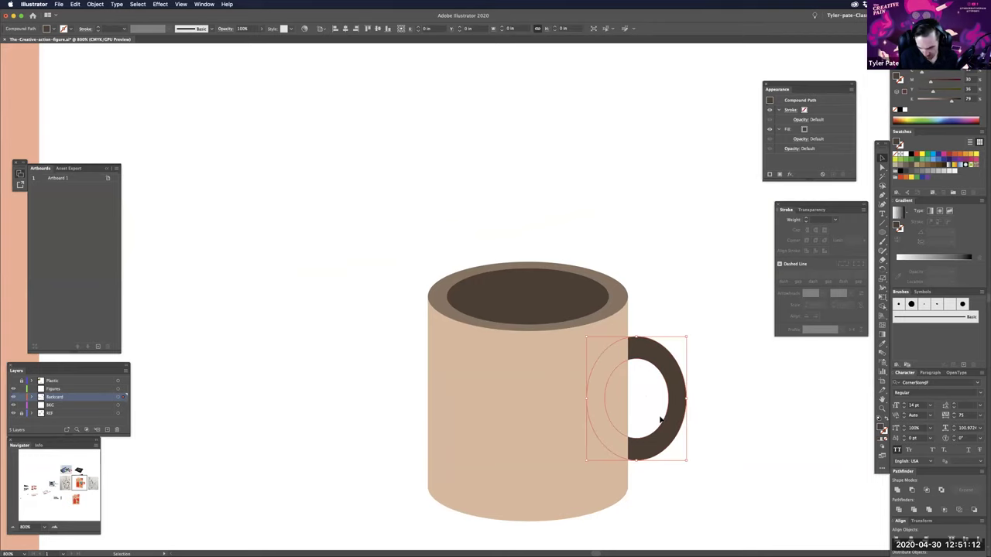
pyautogui.hotkey('ctrl', '-')
pyautogui.hotkey('ctrl', '-')
pyautogui.hotkey('ctrl', '-')
pyautogui.hotkey('ctrl', '-')
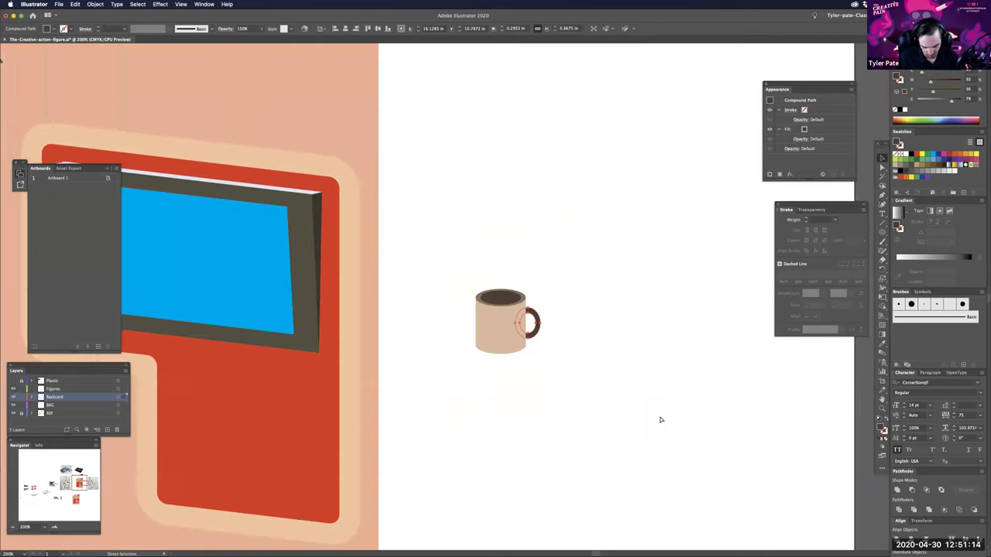
pyautogui.hotkey('ctrl', '-')
pyautogui.hotkey('ctrl', '-')
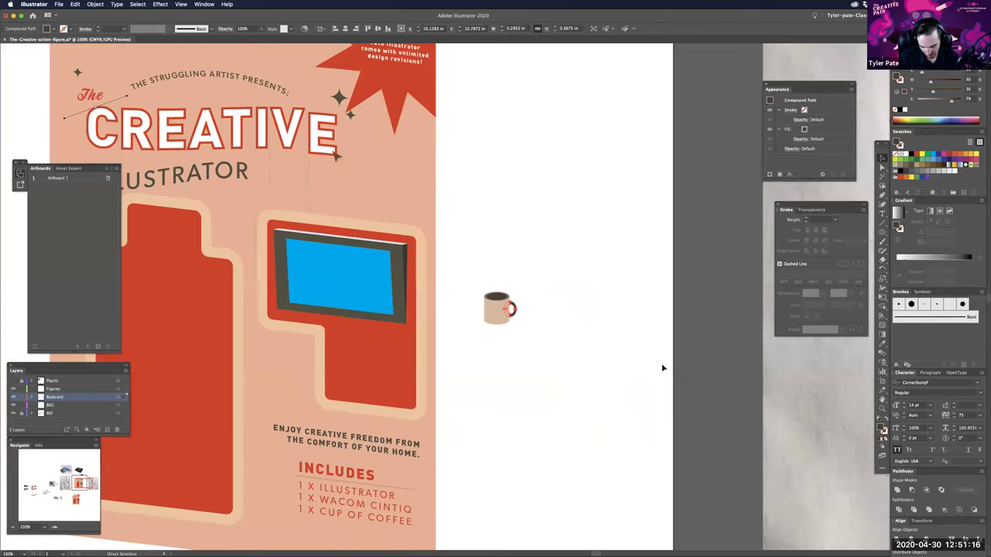
pyautogui.click(662, 366)
pyautogui.hotkey('ctrl', '=')
pyautogui.hotkey('ctrl', '=')
pyautogui.hotkey('ctrl', '=')
pyautogui.hotkey('ctrl', '=')
pyautogui.hotkey('ctrl', '-')
pyautogui.hotkey('ctrl', '-')
pyautogui.hotkey('ctrl', '-')
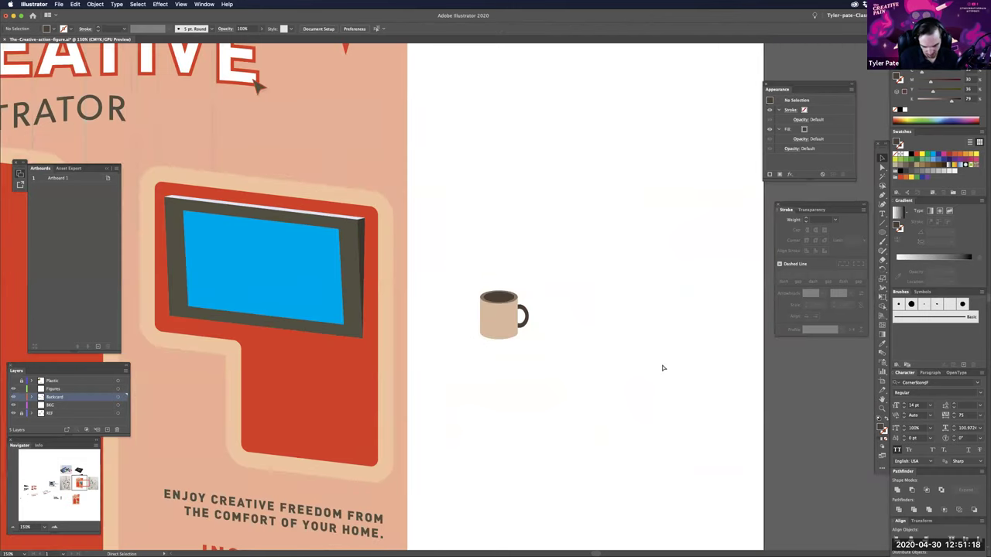
# - Recolor the mug with a white body, a 10% black rim and a 50% black handle
pyautogui.hotkey('ctrl', '+')
pyautogui.hotkey('ctrl', '+')
pyautogui.click(523, 347)
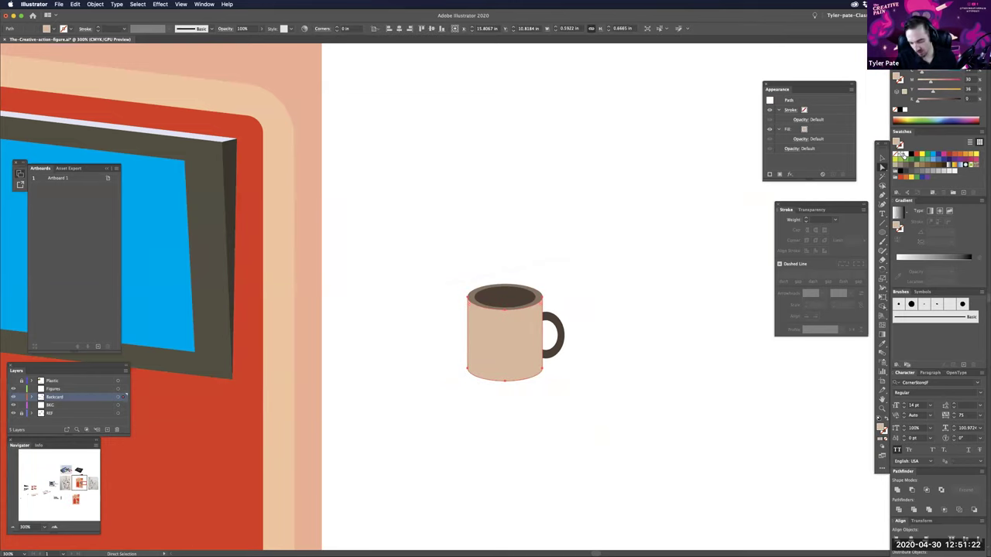
pyautogui.click(904, 157)
pyautogui.click(541, 298)
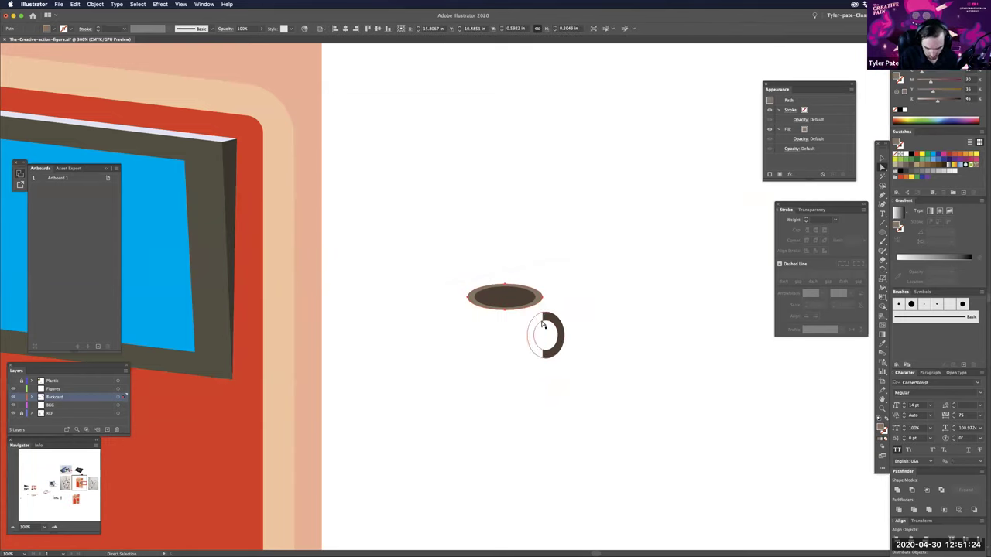
pyautogui.click(949, 171)
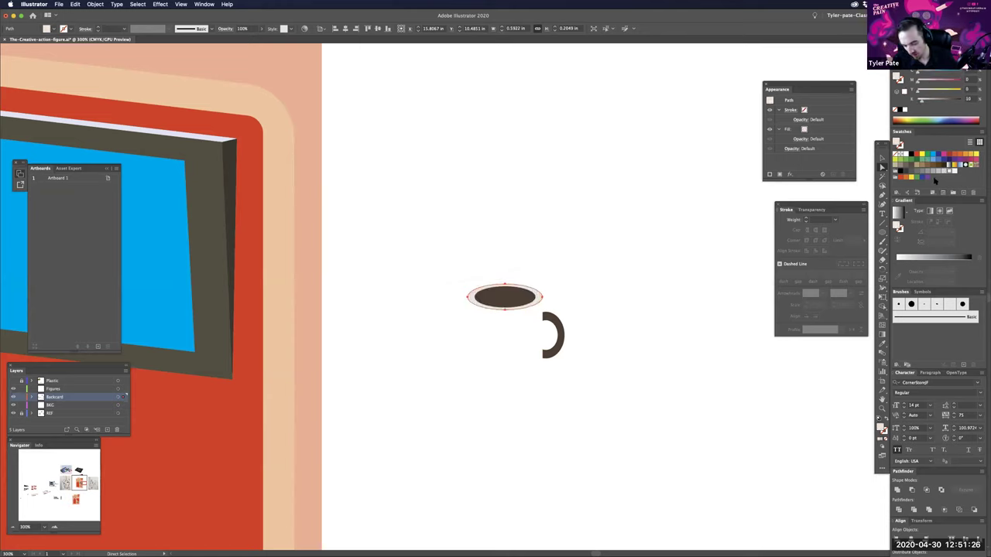
pyautogui.click(562, 331)
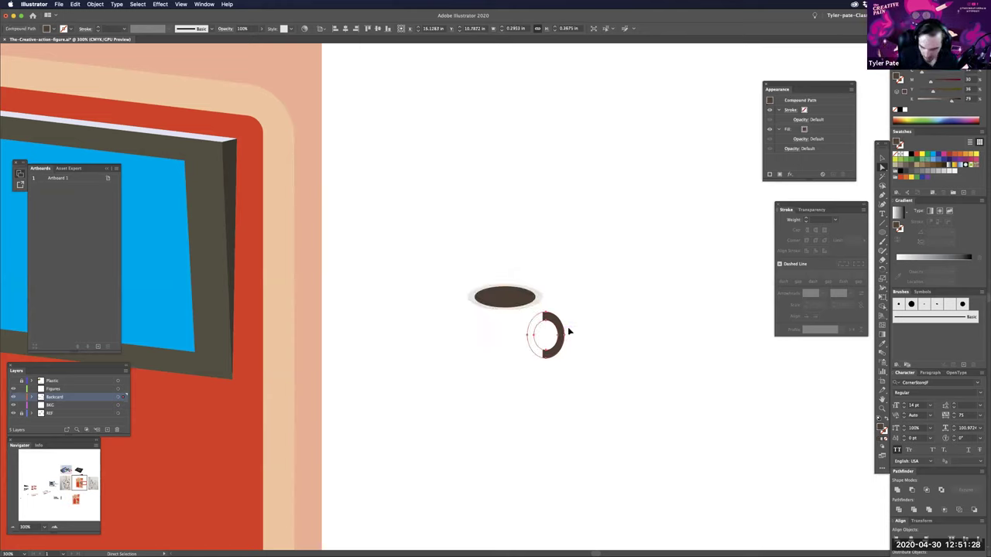
pyautogui.click(925, 175)
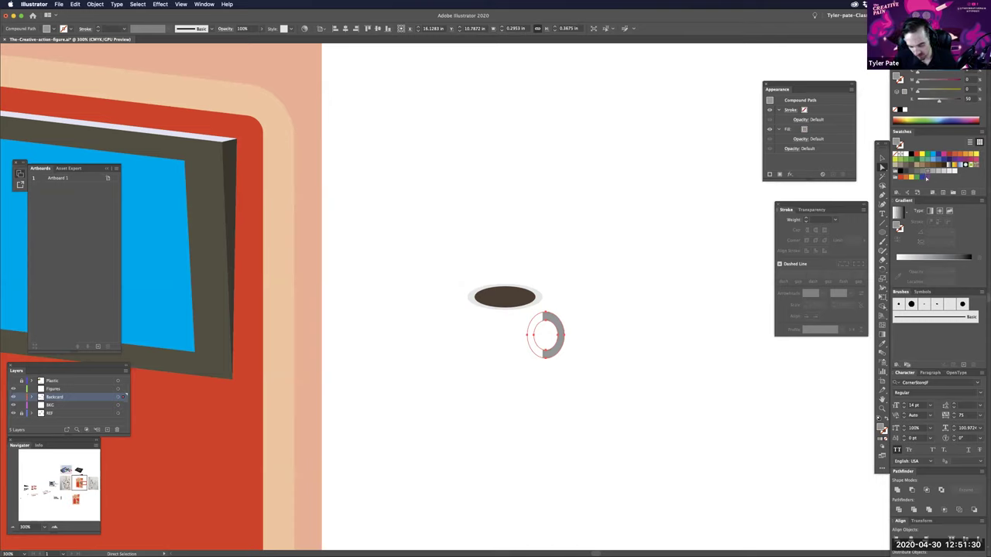
# - Select all the mug's parts, copy them and group them into one object
pyautogui.moveTo(620, 283); pyautogui.dragTo(453, 393)
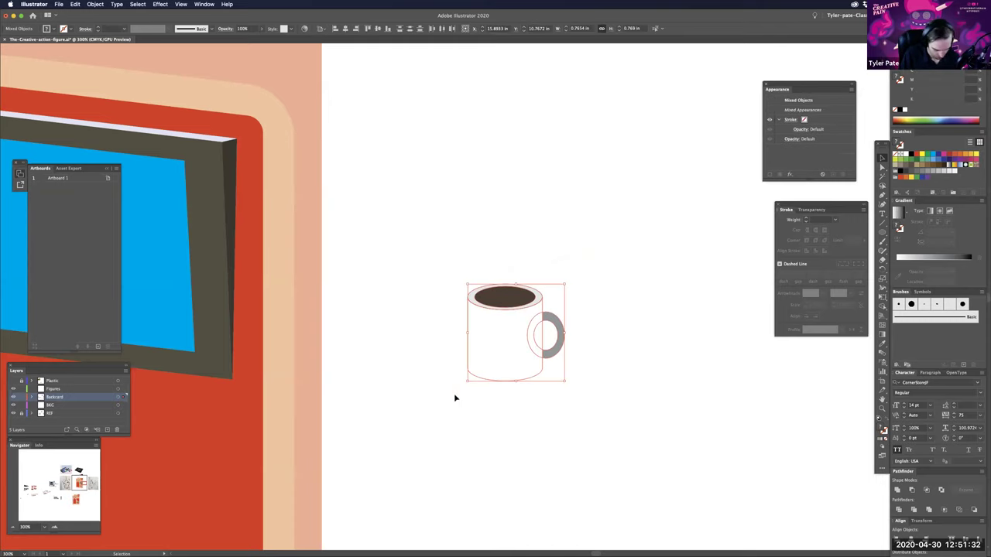
pyautogui.press('super+c')
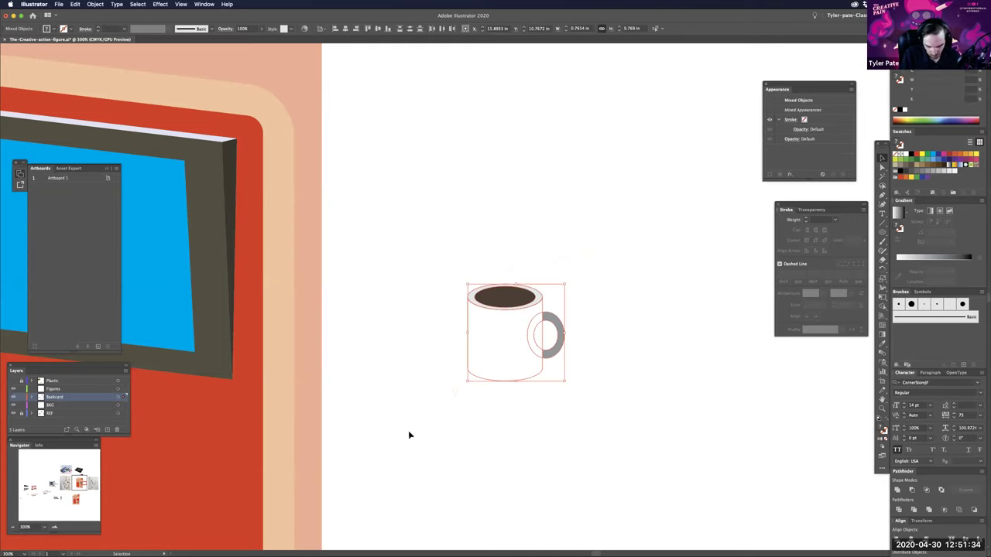
pyautogui.press('a')
pyautogui.press('super+g')
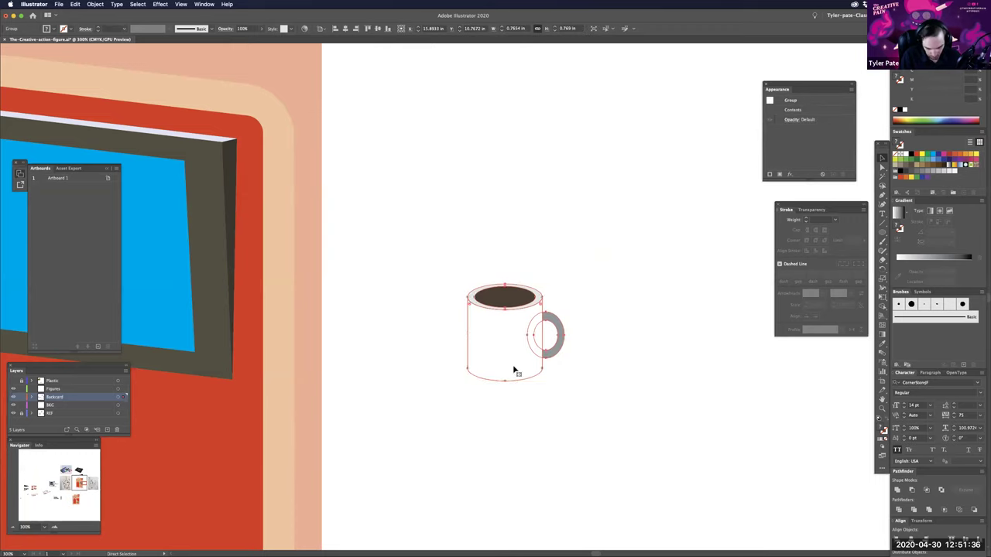
# - Move the mug group onto the backcard, into the red cutout area below the tablet
pyautogui.moveTo(521, 340); pyautogui.dragTo(431, 416)
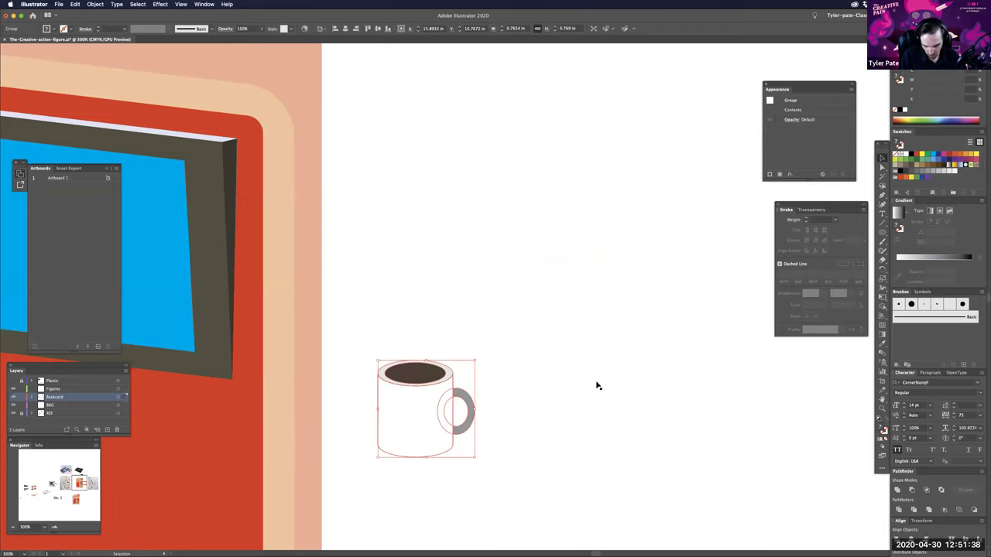
pyautogui.moveTo(596, 385); pyautogui.dragTo(727, 351)
pyautogui.click(657, 411)
pyautogui.moveTo(561, 383); pyautogui.dragTo(546, 408)
pyautogui.click(663, 454)
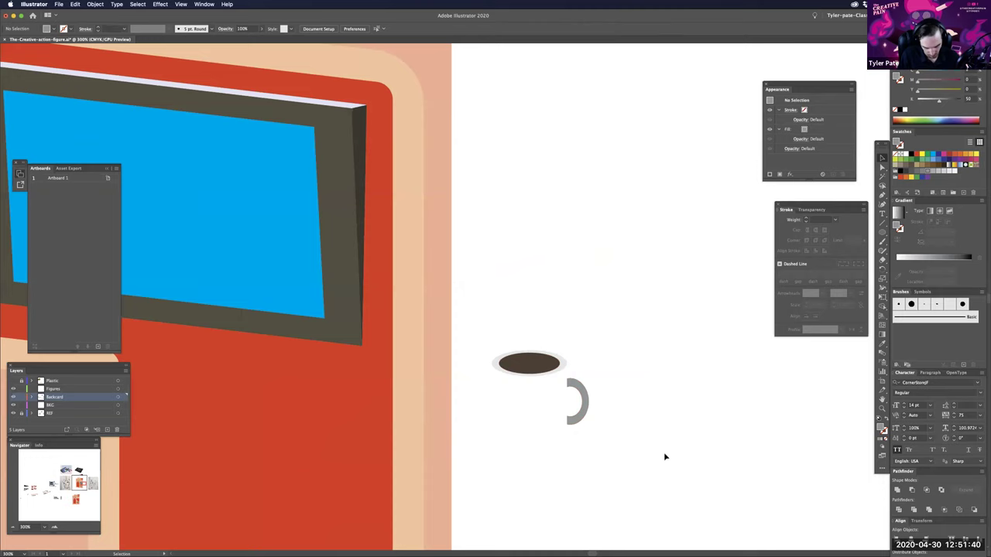
pyautogui.press('super+minus')
pyautogui.press('super+minus')
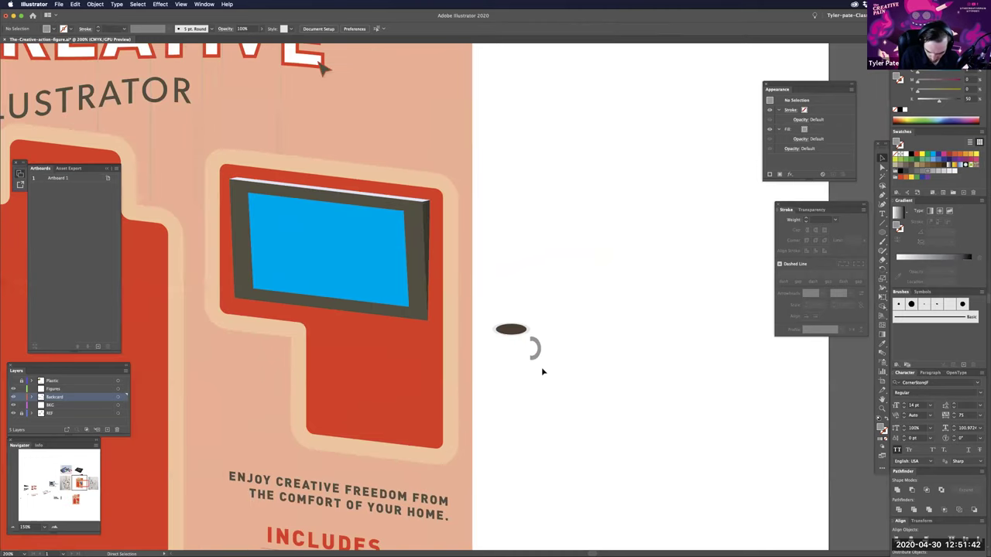
pyautogui.press('super+minus')
pyautogui.moveTo(500, 370); pyautogui.dragTo(546, 373)
pyautogui.moveTo(551, 338); pyautogui.dragTo(453, 355)
pyautogui.moveTo(589, 440); pyautogui.dragTo(646, 470)
pyautogui.click(654, 472)
pyautogui.moveTo(523, 362); pyautogui.dragTo(542, 370)
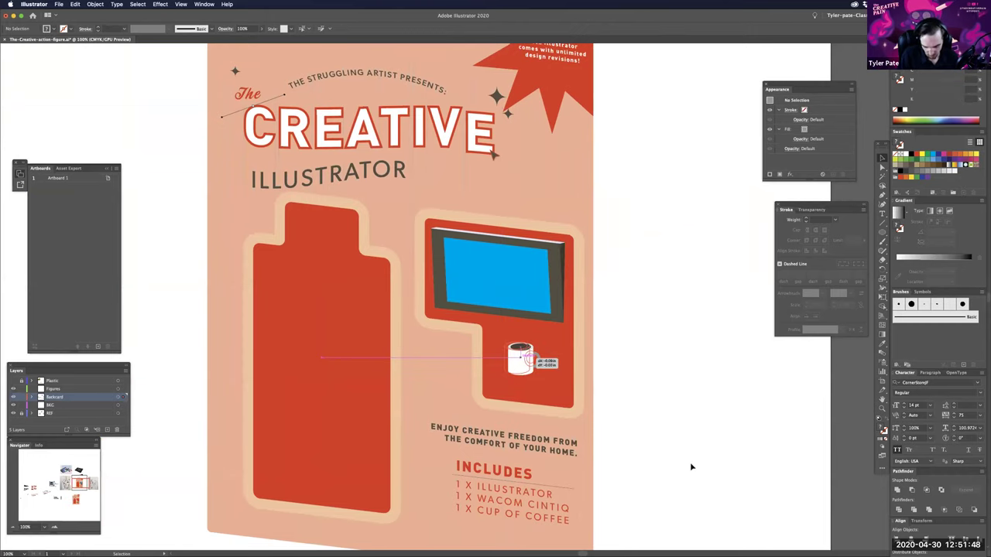
# - Review the mug's placement on the backcard and examine the reference sketch of the standing figure
pyautogui.hscroll(-2, 663, 440)
pyautogui.click(723, 415)
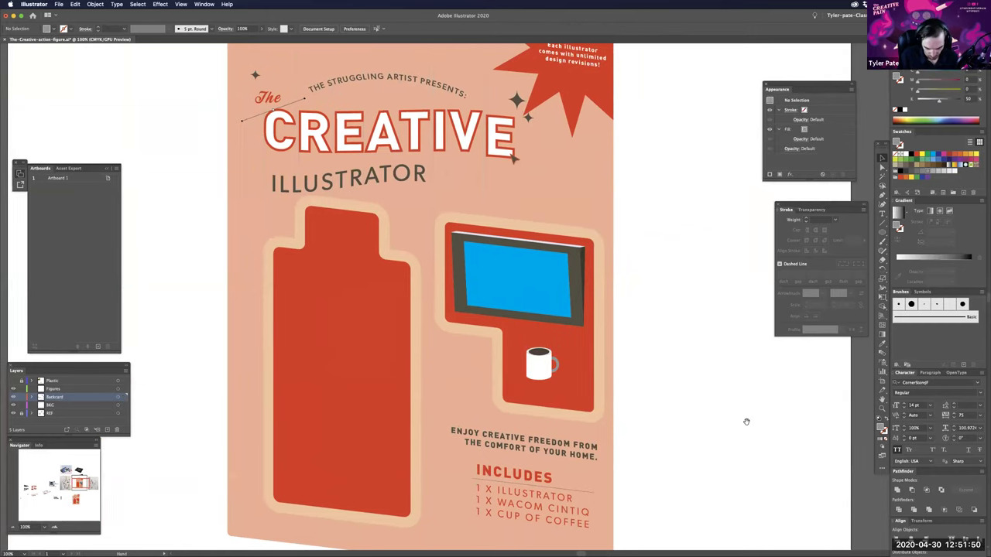
pyautogui.moveTo(660, 384); pyautogui.dragTo(666, 403)
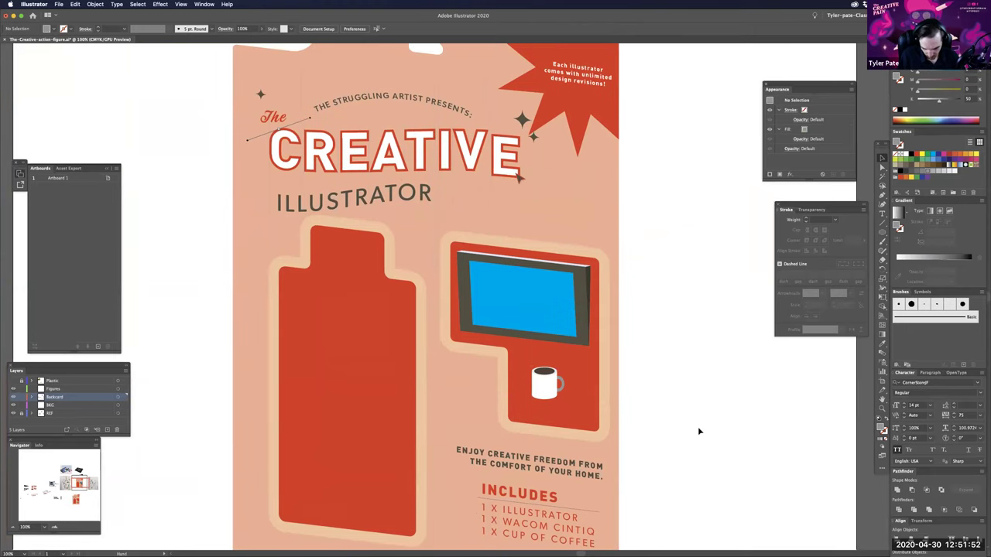
pyautogui.scroll(-5, 622, 428)
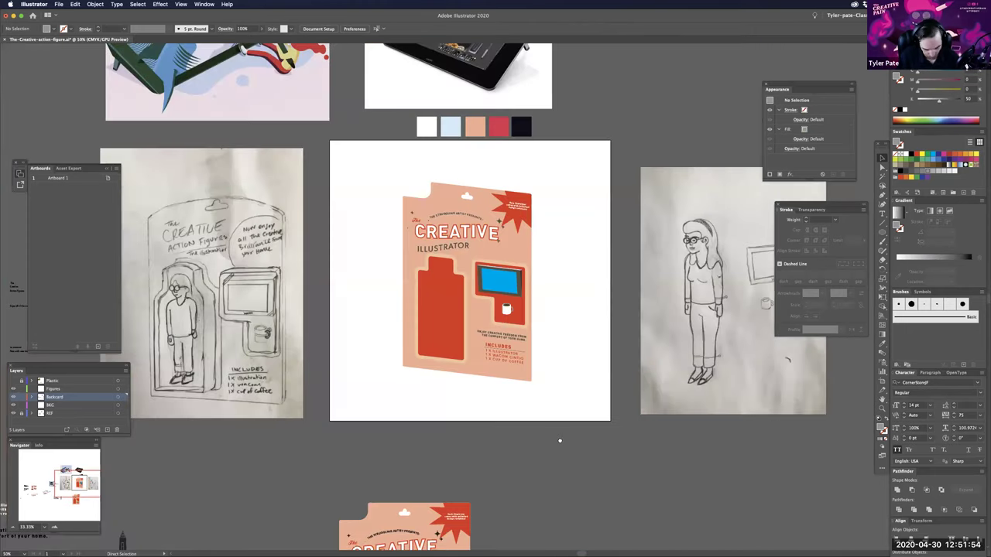
pyautogui.press('super+minus')
pyautogui.press('super+1')
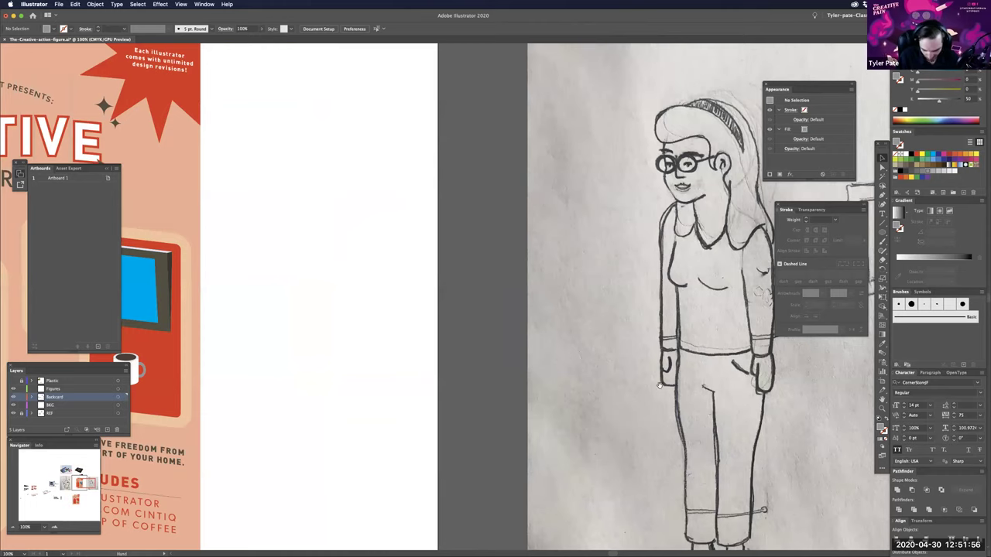
pyautogui.hscroll(3, 658, 385)
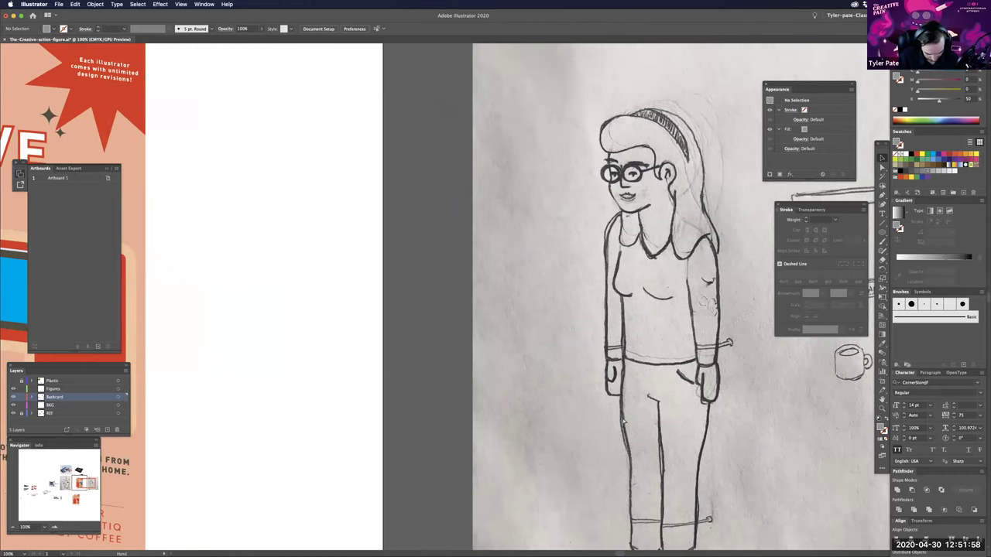
pyautogui.press('super+plus')
pyautogui.press('super+minus')
pyautogui.press('super+minus')
pyautogui.press('super+plus')
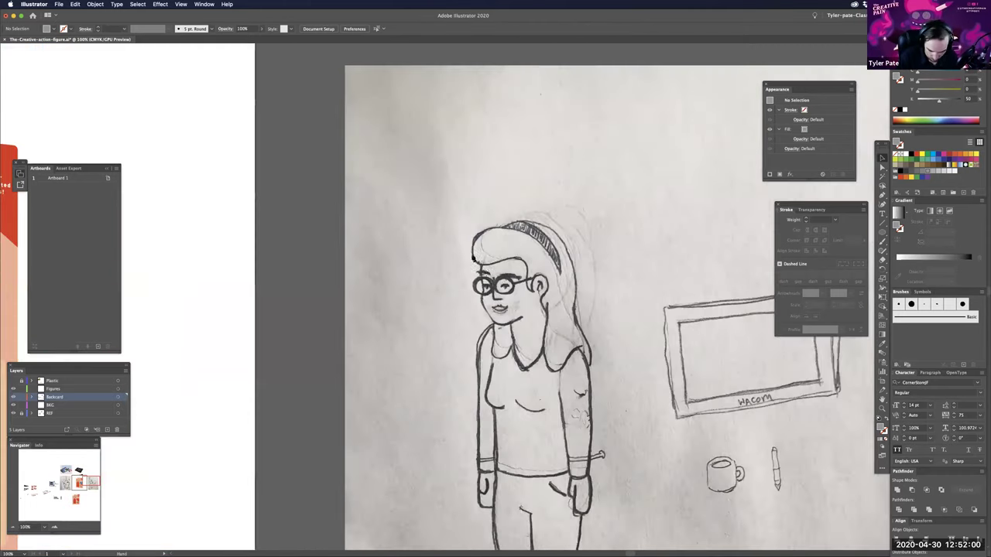
pyautogui.press('p')
pyautogui.moveTo(482, 266); pyautogui.dragTo(532, 265)
pyautogui.press('p')
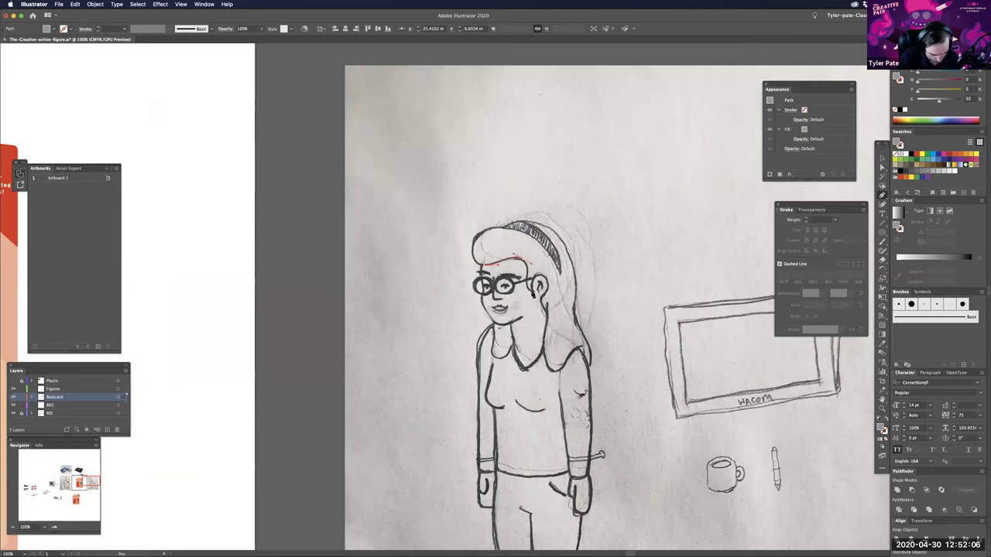
pyautogui.click(533, 293)
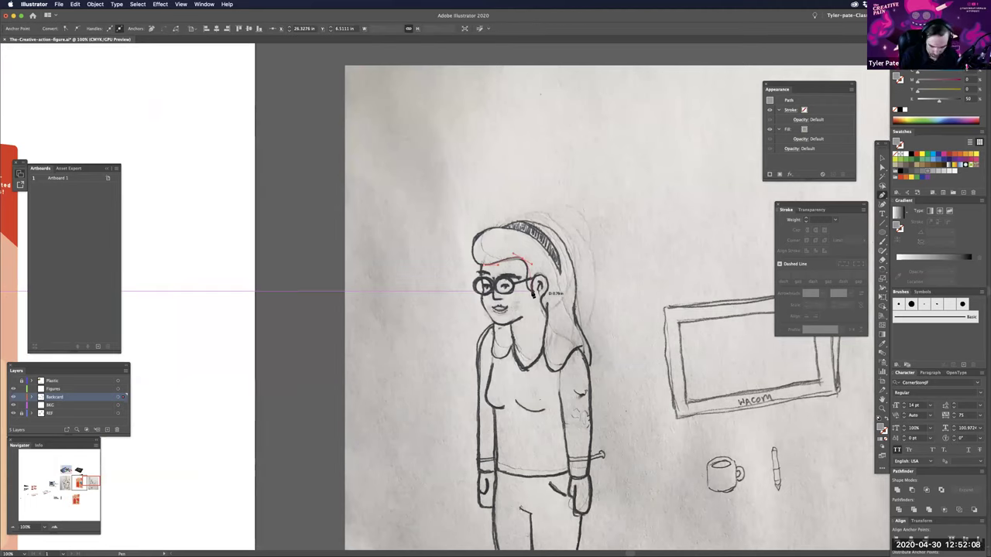
pyautogui.press('Delete')
pyautogui.press('Delete')
pyautogui.press('v')
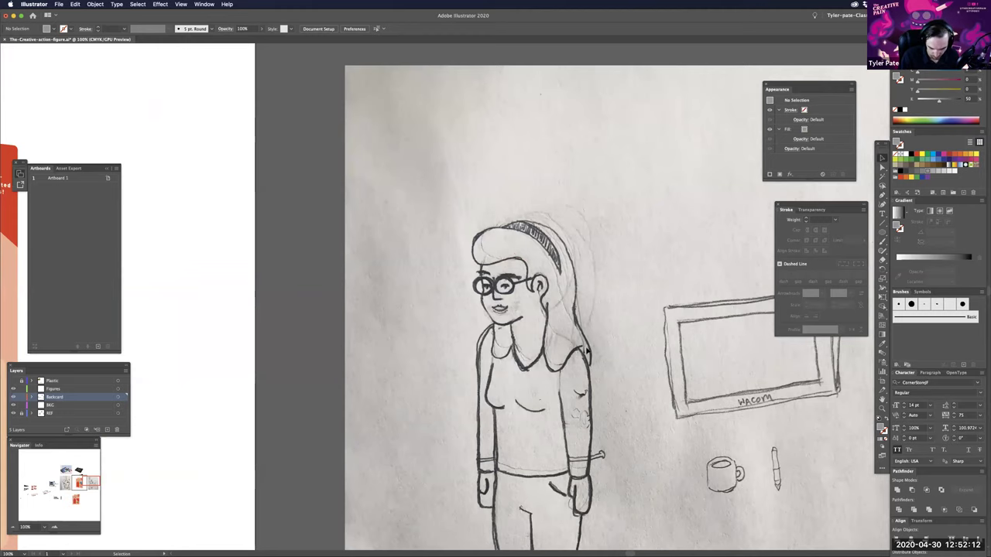
# - Make Figures the active layer and lock the Backcard layer and the background layer below it
pyautogui.hscroll(-3, 586, 350)
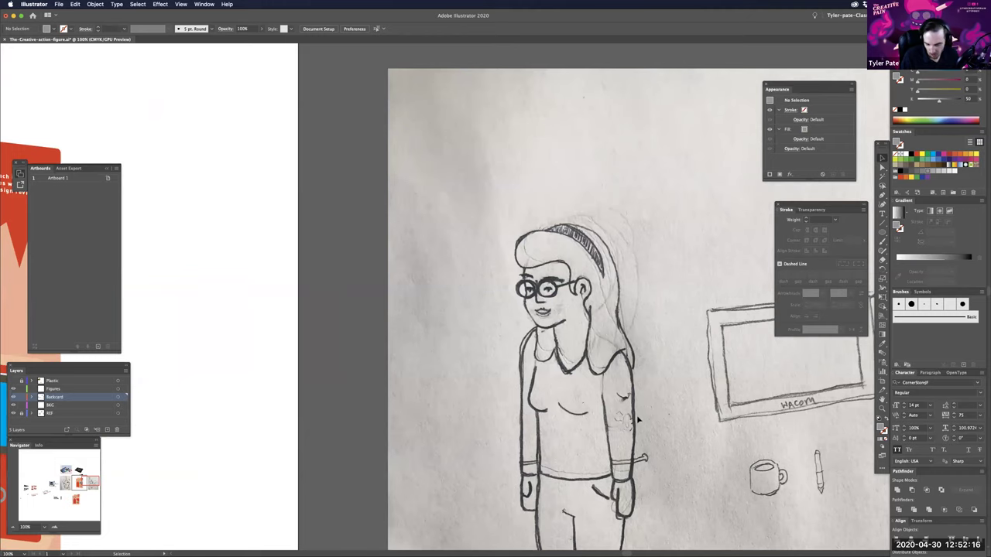
pyautogui.click(66, 388)
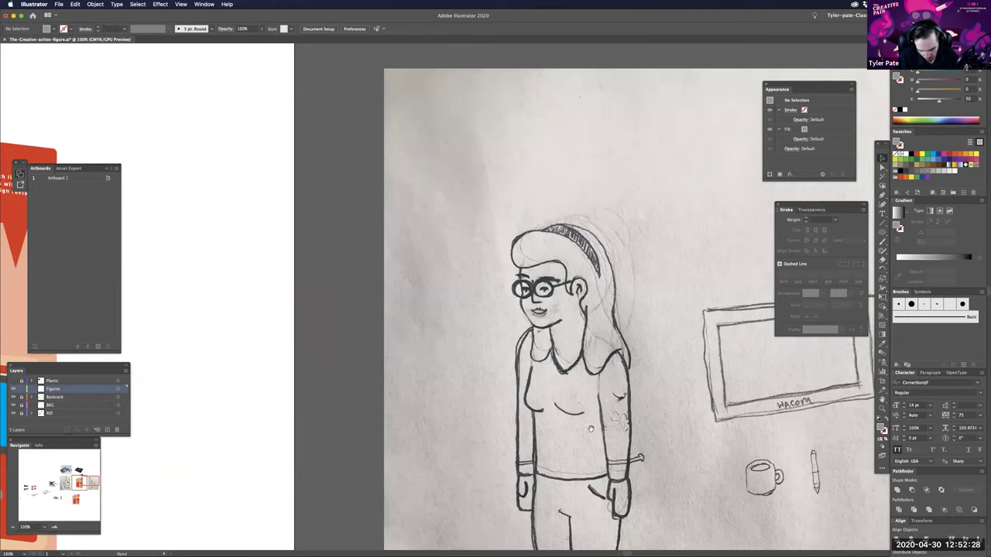
# - Frame the head and torso of the sketched figure and switch the Figures layer to outline view
pyautogui.moveTo(657, 453); pyautogui.dragTo(627, 468)
pyautogui.moveTo(444, 353); pyautogui.dragTo(396, 339)
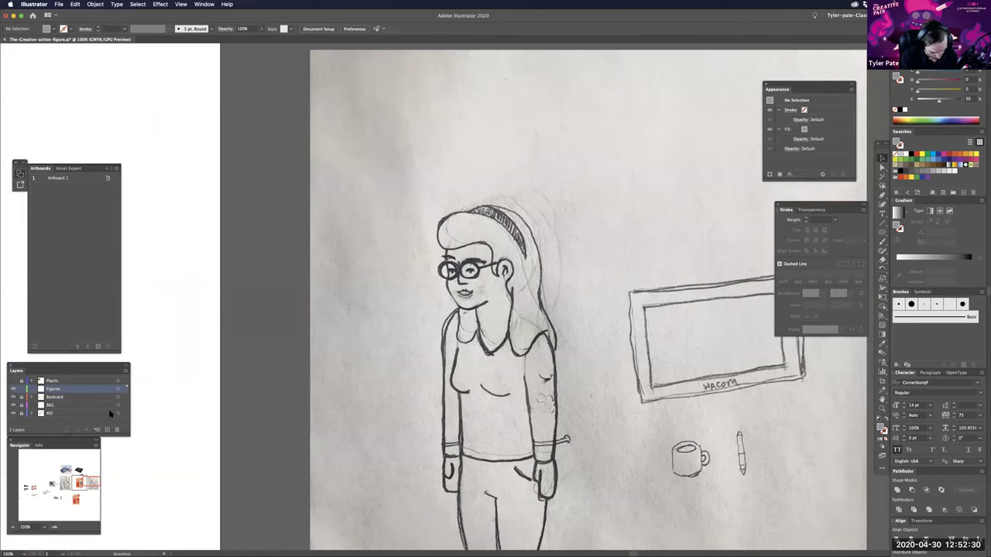
pyautogui.press('super+equal')
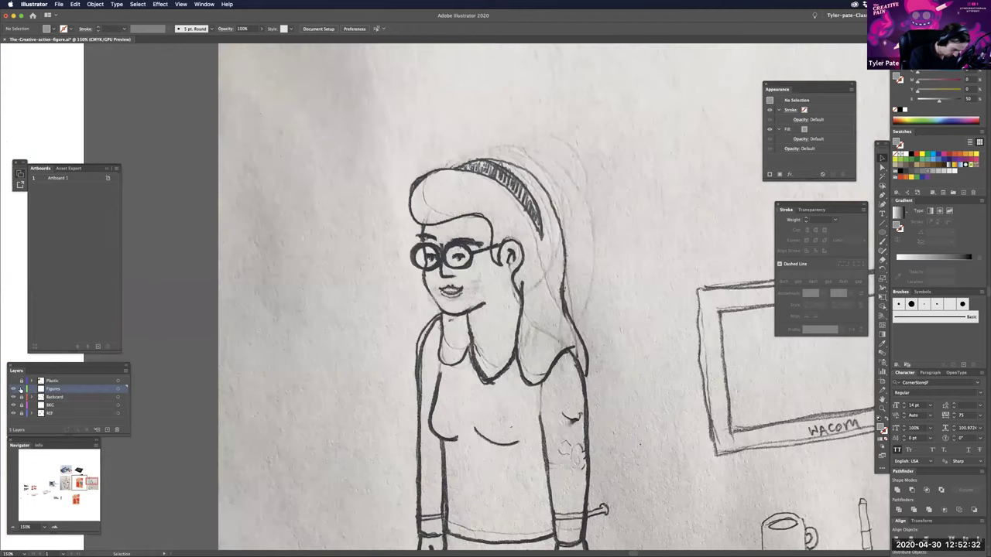
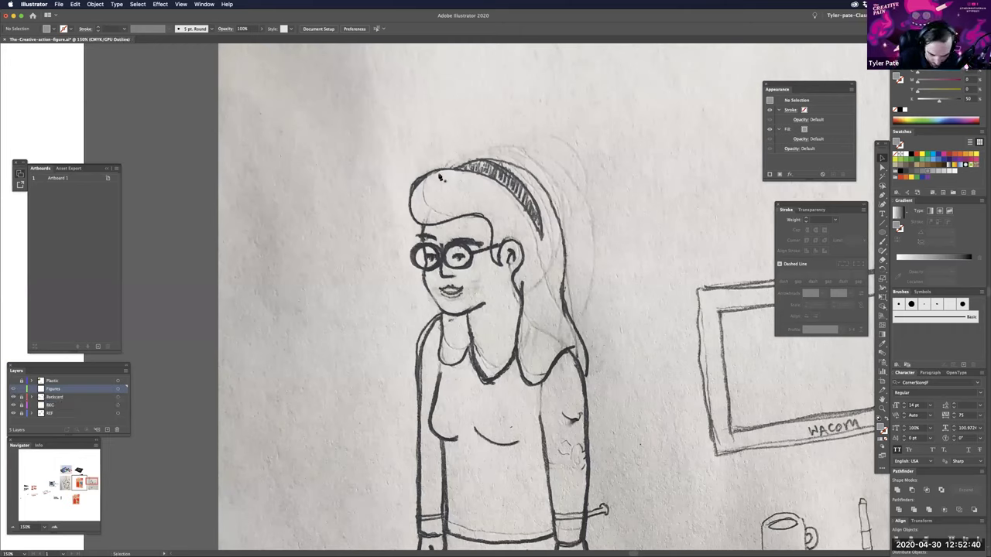
pyautogui.press('p')
pyautogui.moveTo(462, 168); pyautogui.dragTo(479, 168)
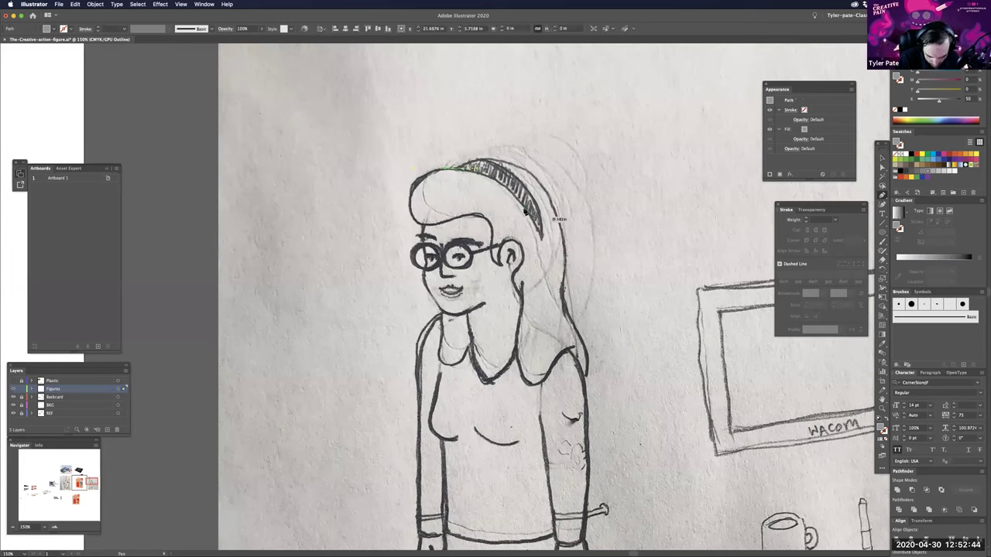
pyautogui.press('super+z')
# - Trace the lower edge of the fringe with the Pen tool, from the forehead across to the top of the ear
pyautogui.moveTo(442, 223); pyautogui.dragTo(483, 218)
pyautogui.click(482, 217)
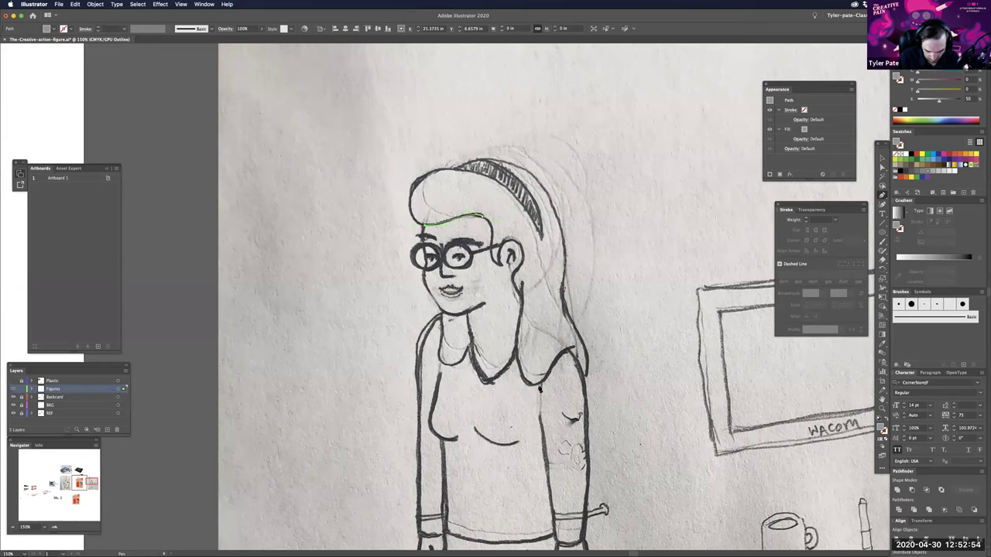
pyautogui.press('super+equal')
pyautogui.press('super+equal')
pyautogui.press('super+equal')
pyautogui.moveTo(535, 415); pyautogui.dragTo(586, 436)
pyautogui.moveTo(546, 350); pyautogui.dragTo(559, 333)
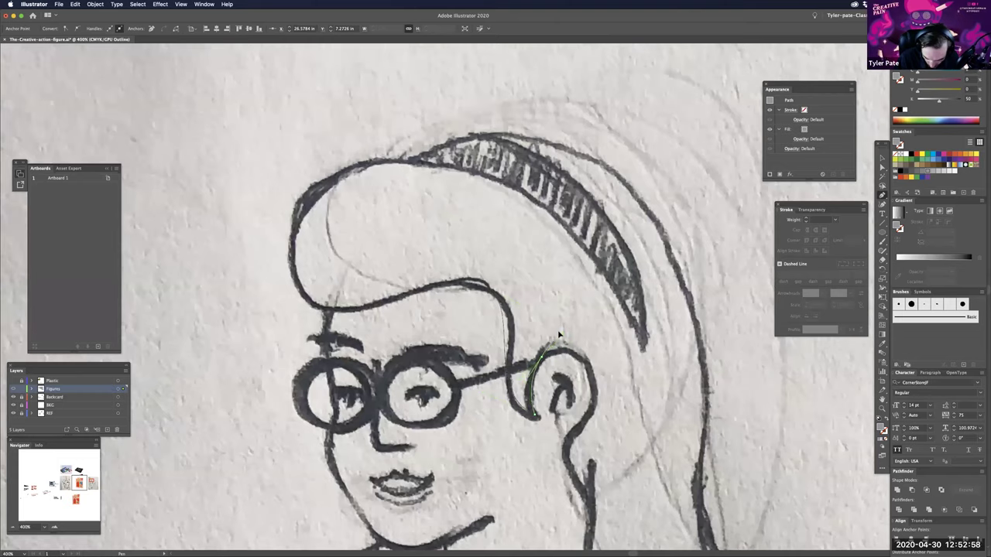
pyautogui.click(556, 333)
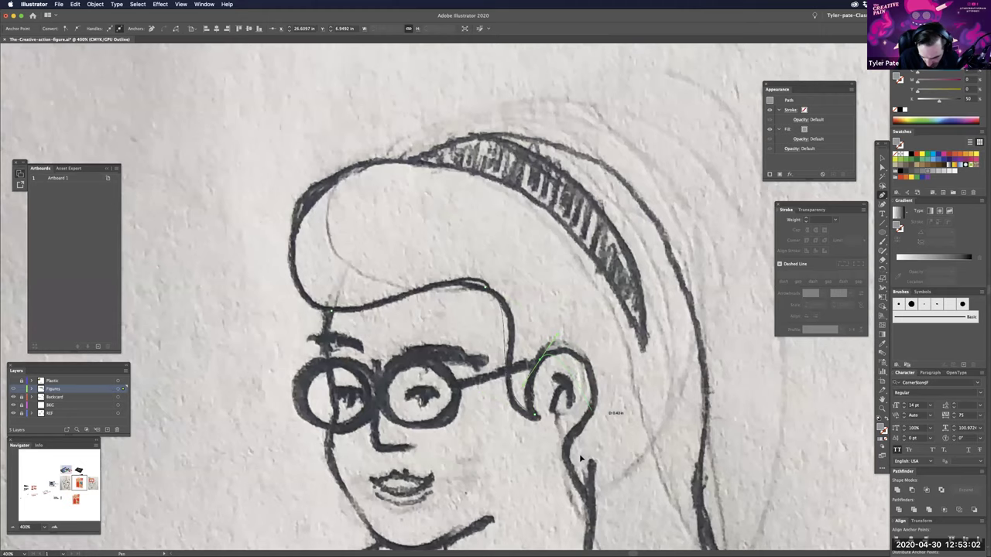
# - Extend the hair path around the back of the ear and down to the start of the hair strand below it
pyautogui.moveTo(580, 455); pyautogui.dragTo(577, 448)
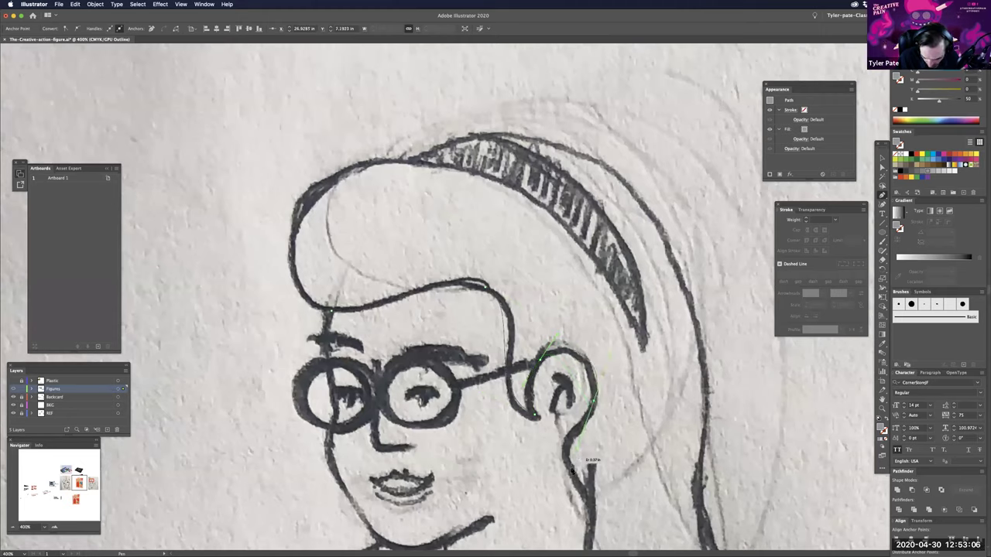
pyautogui.click(588, 508)
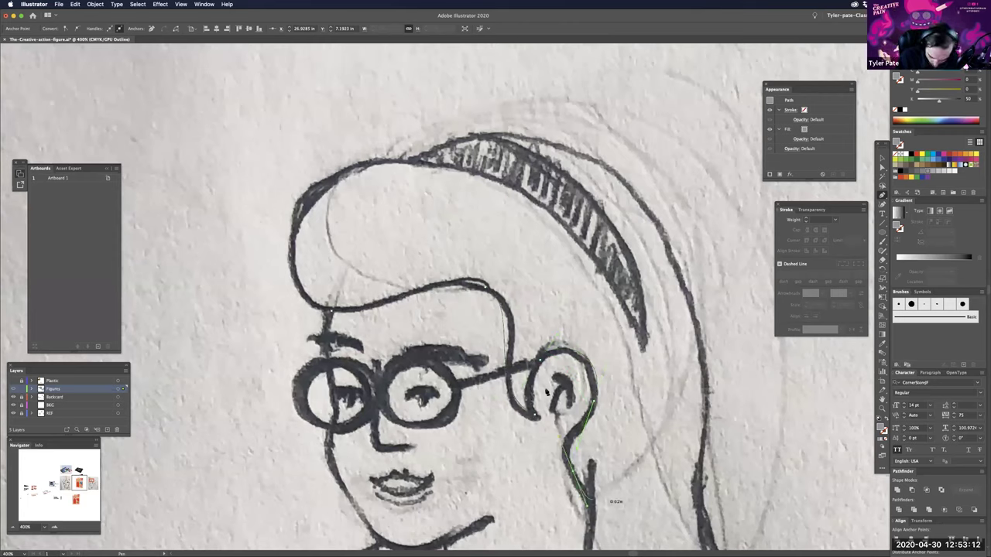
pyautogui.scroll(-5, 547, 398)
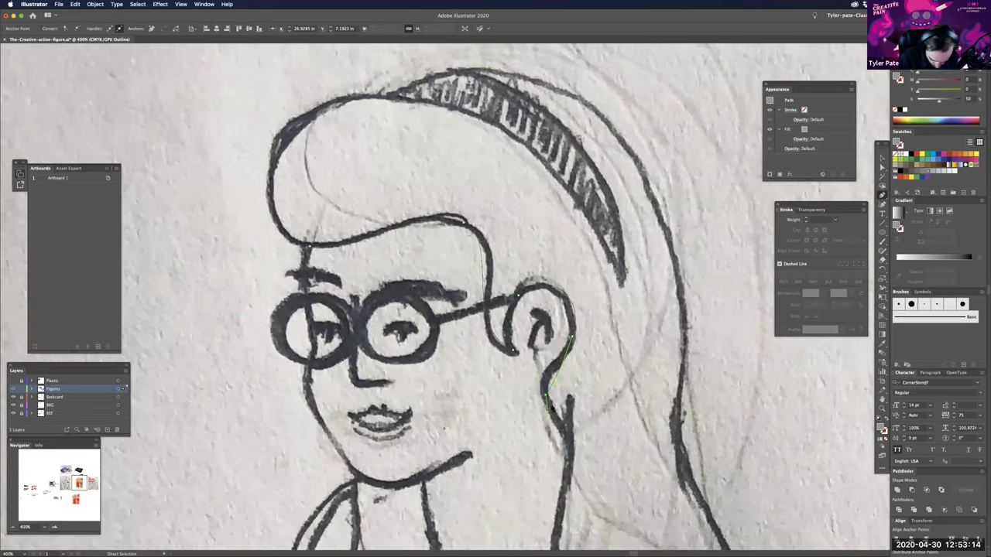
pyautogui.moveTo(551, 406); pyautogui.dragTo(573, 444)
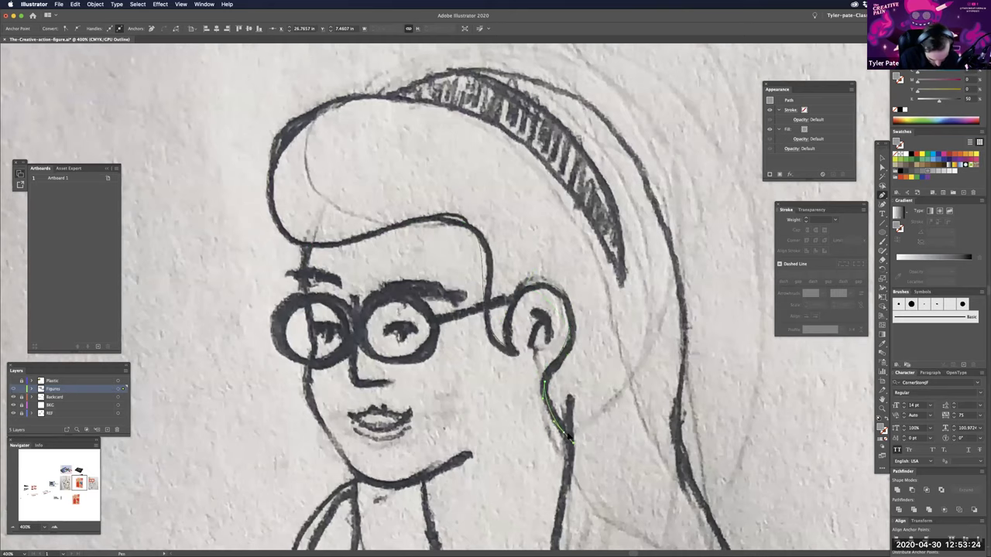
# - Continue the hair path down beside the neck, along the scalloped lower edge and out to the hair's tip at the shoulder
pyautogui.press('super+minus')
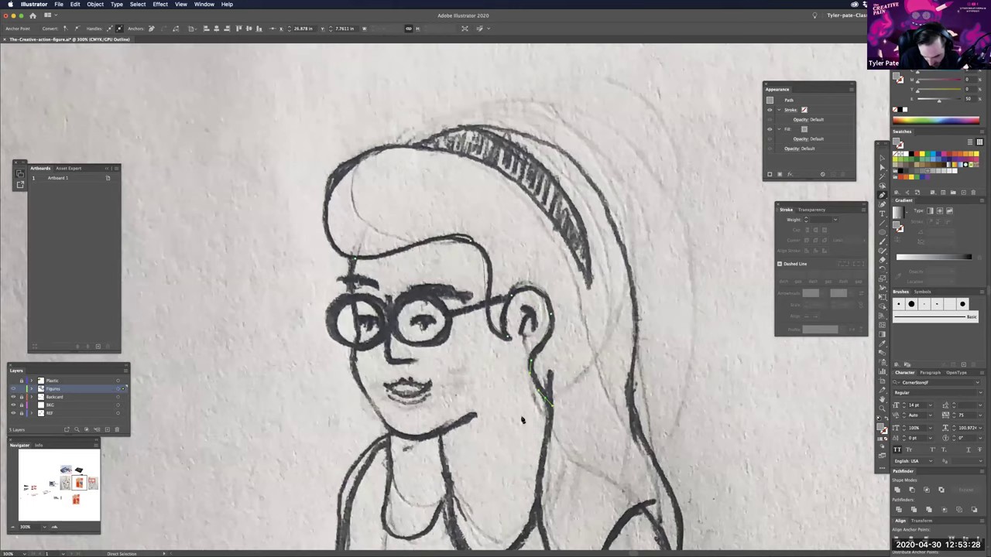
pyautogui.press('super+minus')
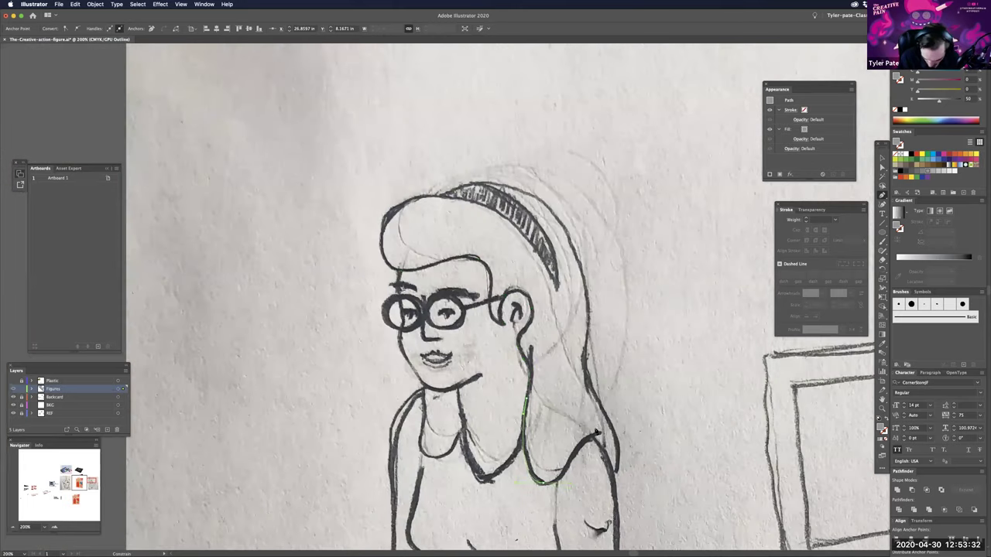
pyautogui.click(595, 440)
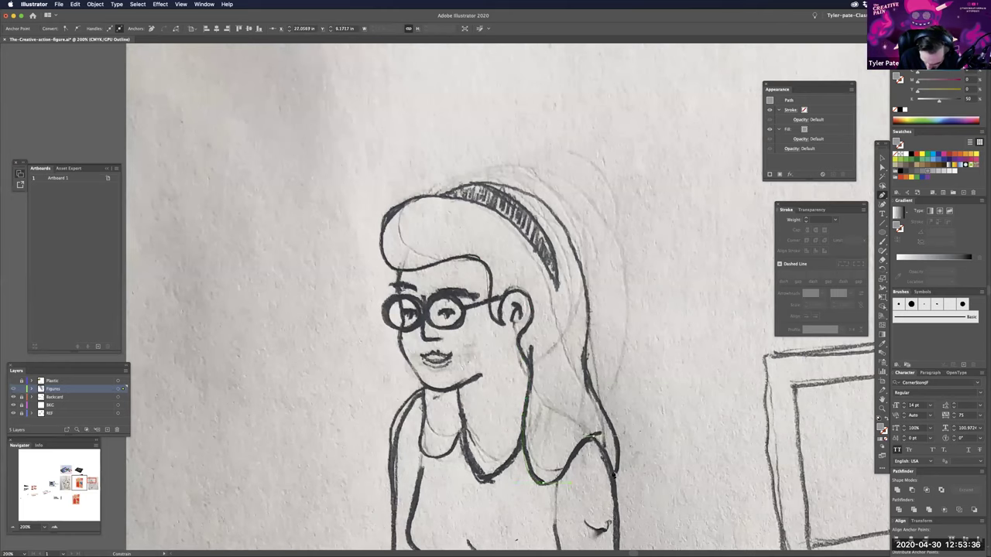
pyautogui.click(614, 471)
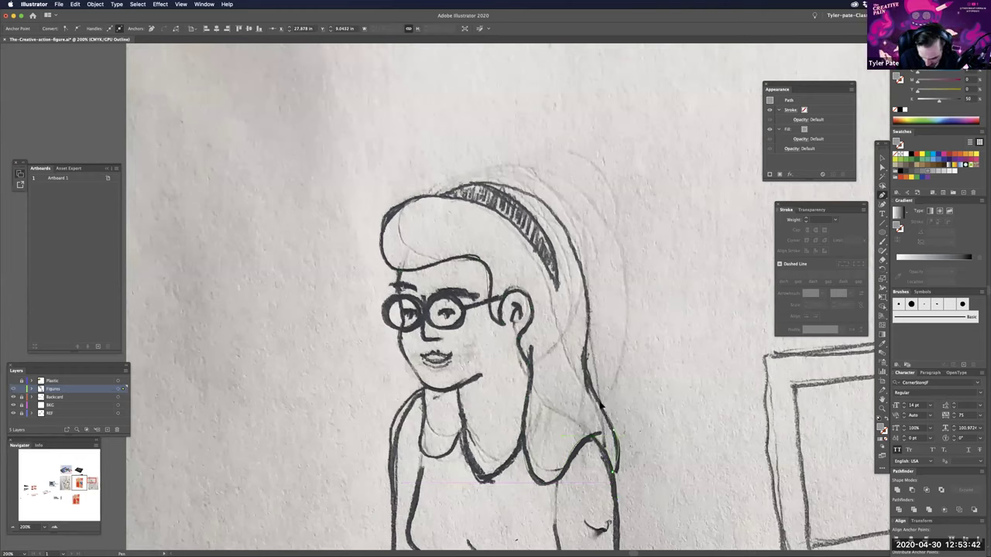
# - Trace up the back of the hair, over the crown and around the fringe, closing the path at the forehead
pyautogui.moveTo(592, 377); pyautogui.dragTo(590, 309)
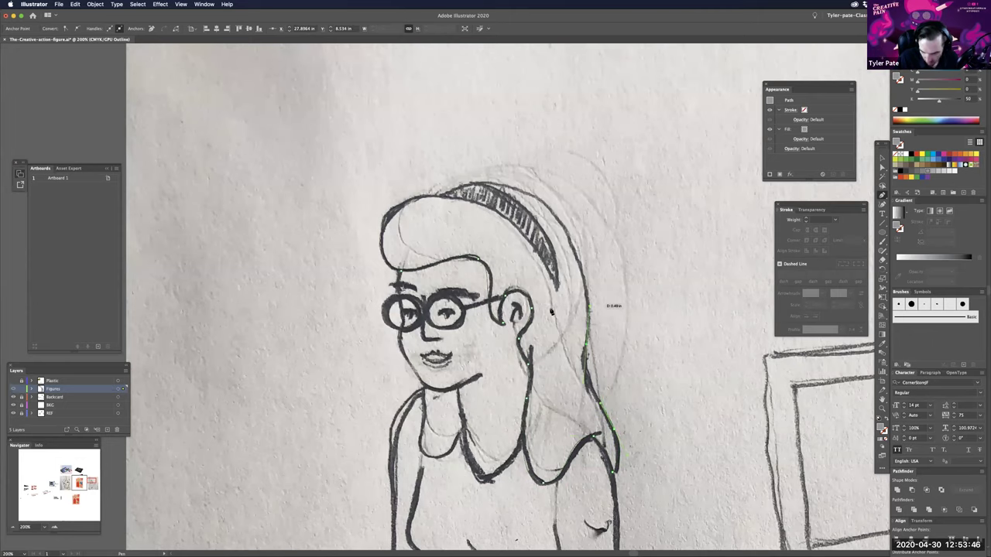
pyautogui.moveTo(535, 226); pyautogui.dragTo(529, 315)
pyautogui.scroll(1, 528, 314)
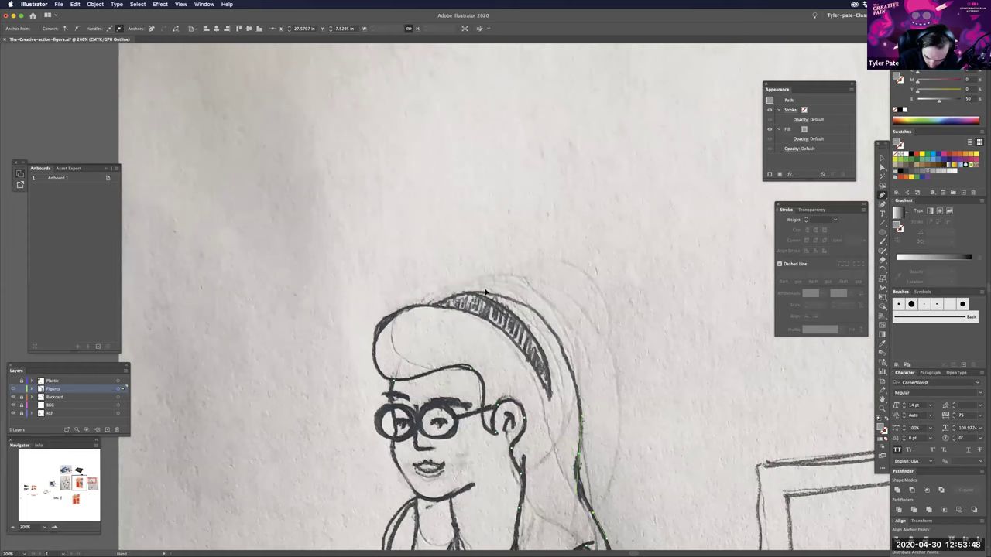
pyautogui.scroll(1, 475, 275)
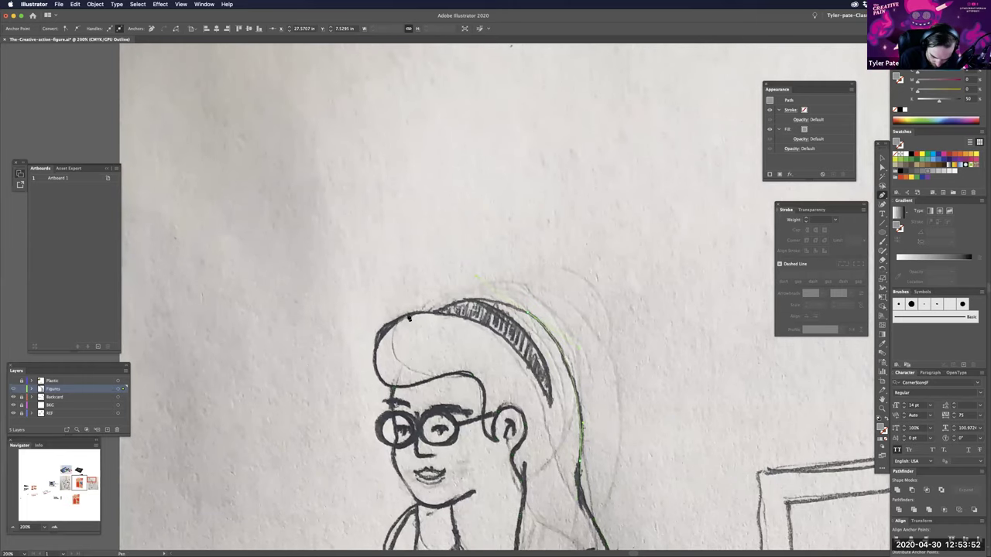
pyautogui.moveTo(432, 312); pyautogui.dragTo(423, 362)
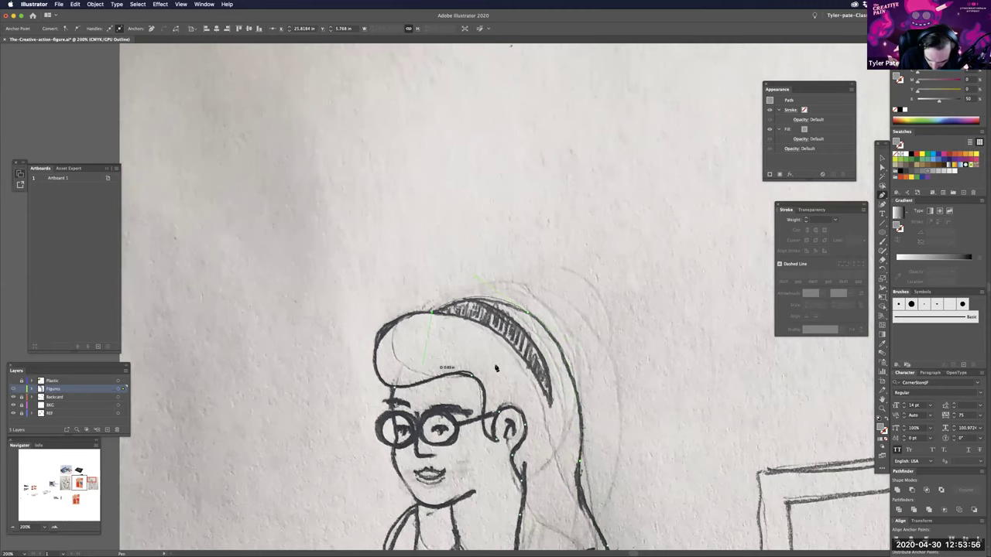
pyautogui.hscroll(-5, 496, 364)
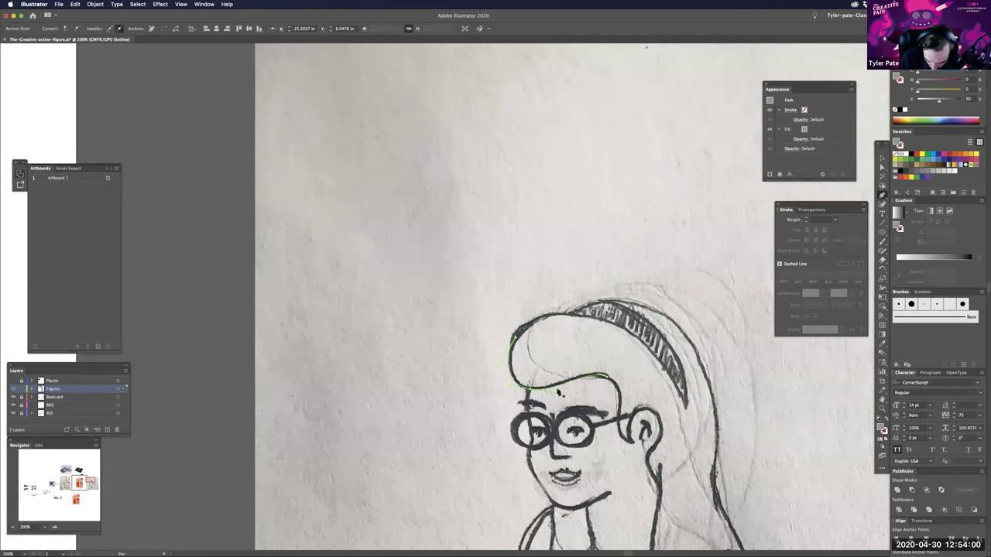
pyautogui.click(558, 392)
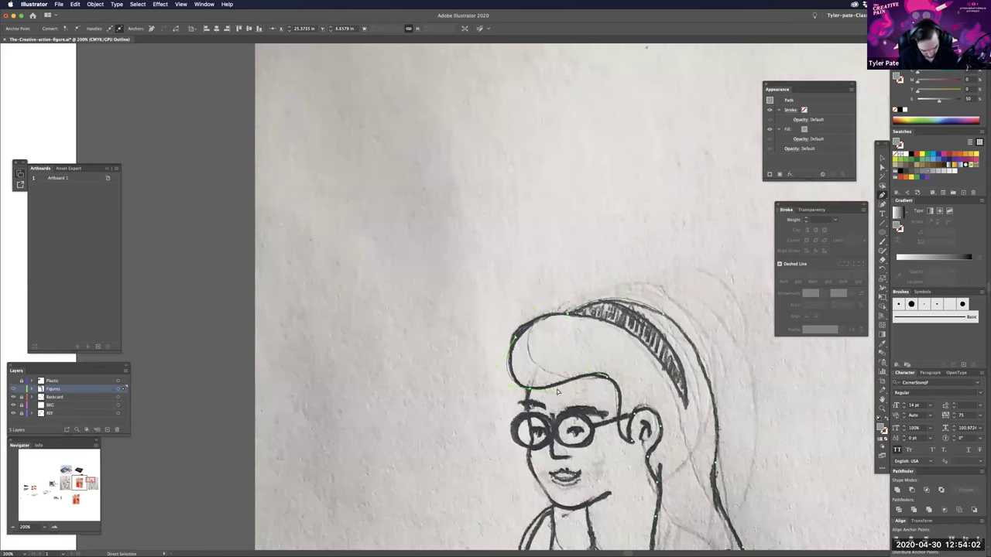
# - Check the closed hair outline against the sketch and deselect it
pyautogui.hotkey('ctrl', '=')
pyautogui.moveTo(497, 251); pyautogui.dragTo(314, 206)
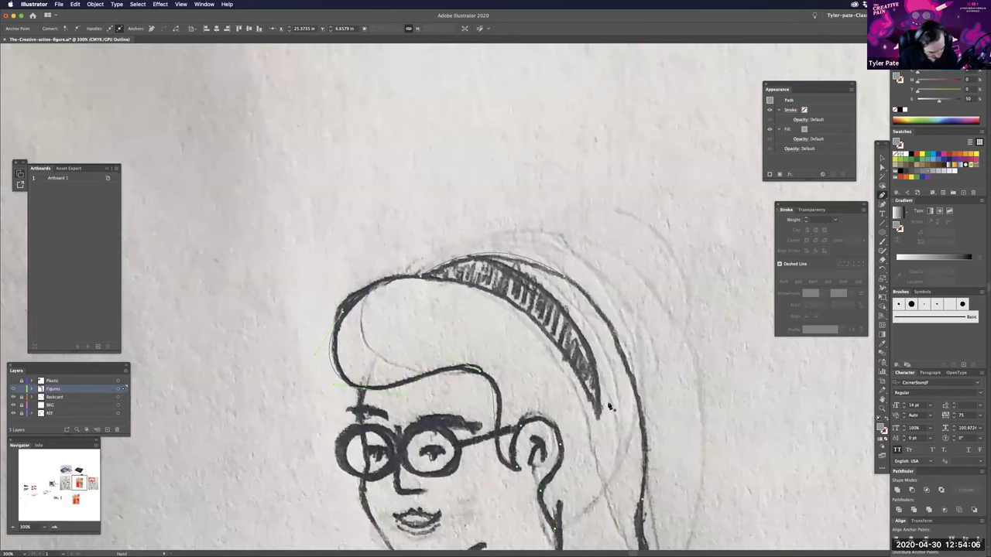
pyautogui.scroll(-3, 671, 538)
pyautogui.hotkey('ctrl', '-')
pyautogui.hotkey('ctrl', '-')
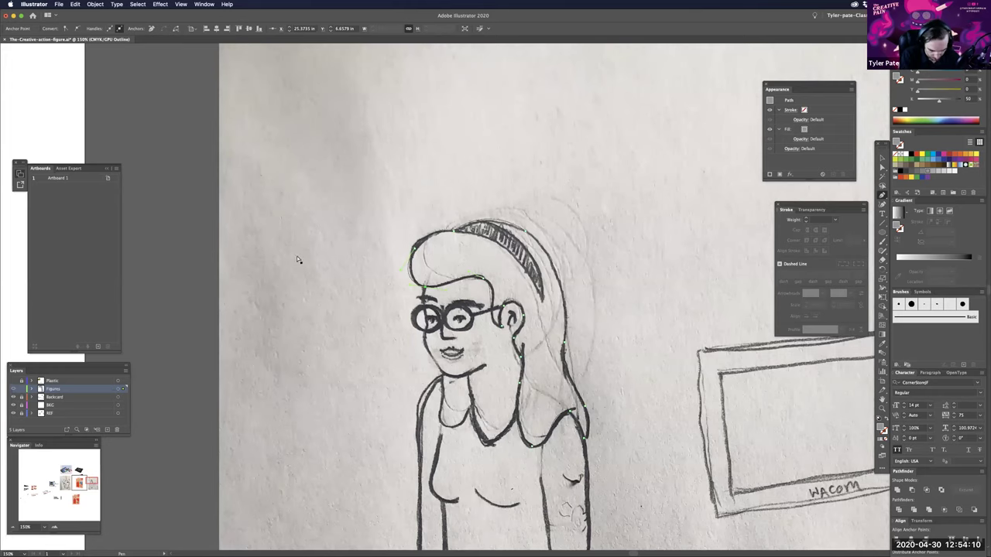
pyautogui.press('a')
pyautogui.click(298, 260)
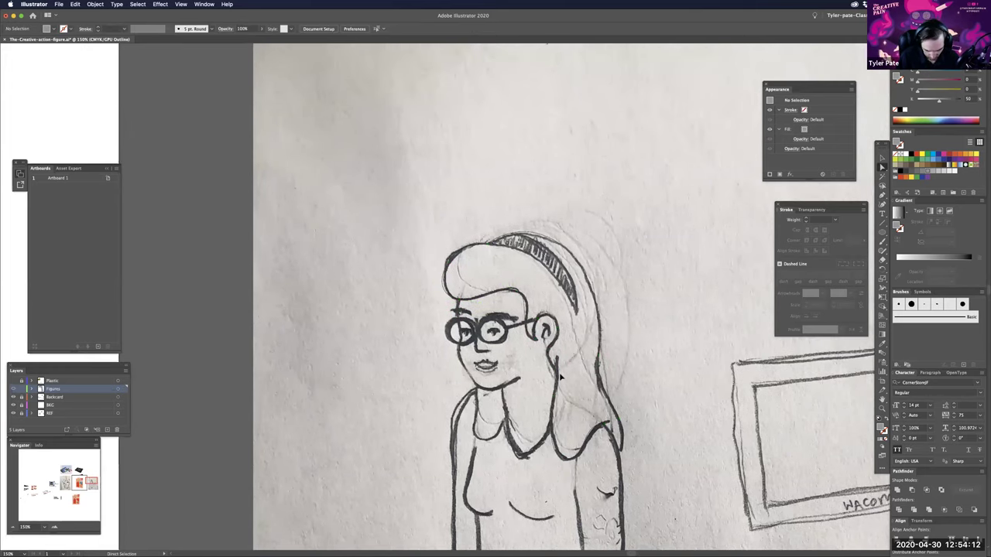
# - Start a face path at the hairline and trace down the forehead and cheek to the underside of the chin
pyautogui.hotkey('ctrl', '+')
pyautogui.hotkey('ctrl', '+')
pyautogui.hotkey('ctrl', '+')
pyautogui.hotkey('ctrl', '+')
pyautogui.scroll(-4, 529, 317)
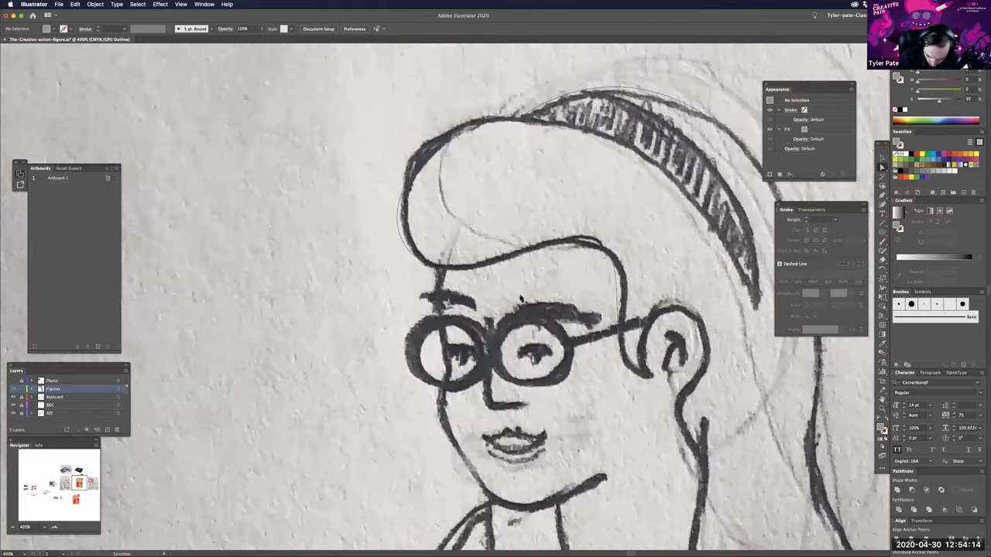
pyautogui.scroll(2, 515, 326)
pyautogui.press('p')
pyautogui.click(523, 292)
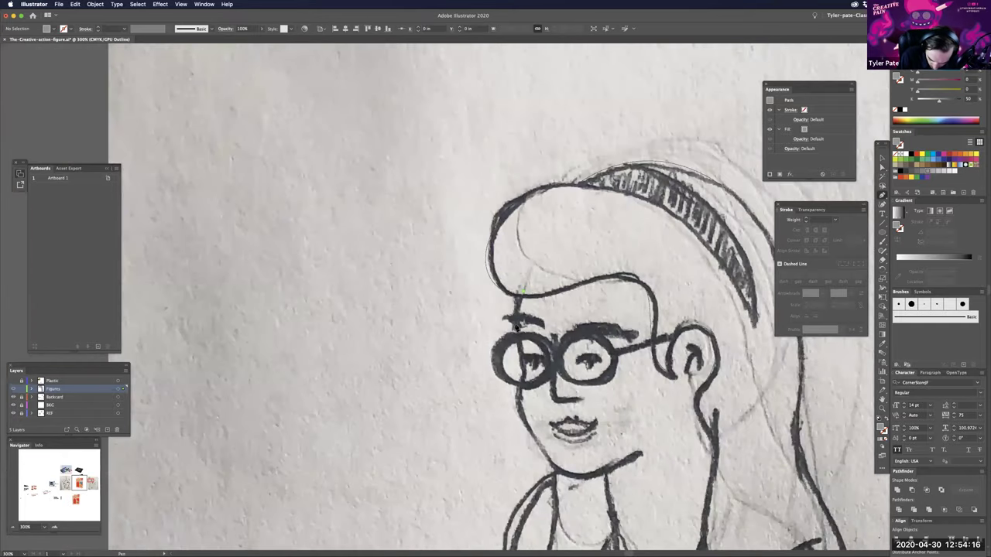
pyautogui.click(519, 415)
pyautogui.click(519, 418)
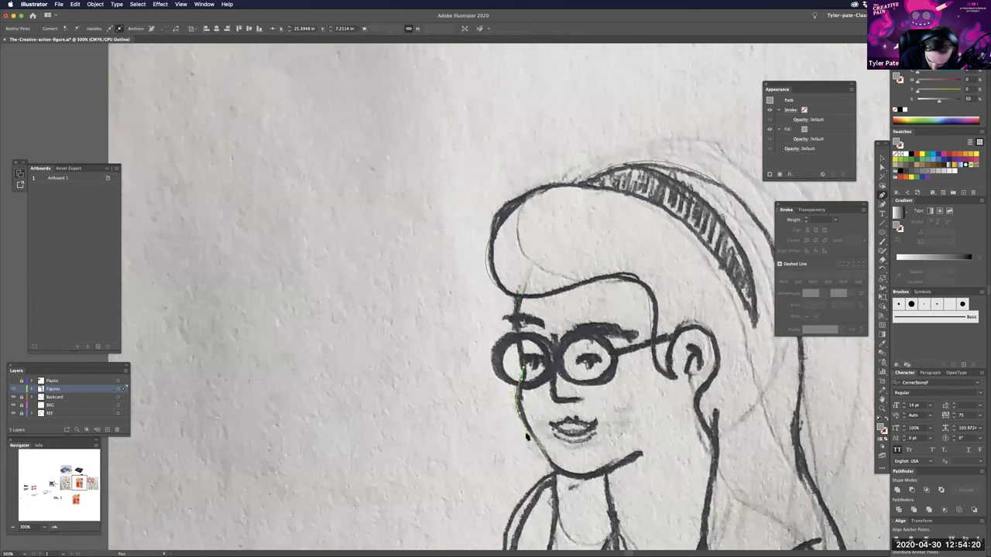
pyautogui.moveTo(572, 474); pyautogui.dragTo(594, 476)
pyautogui.click(594, 478)
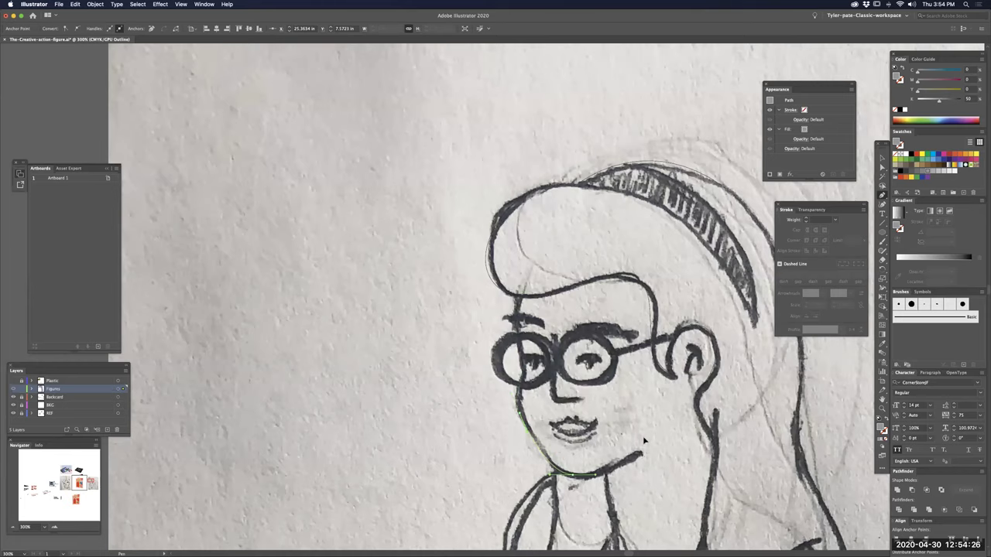
# - Continue the face path past the chin and down the line of the neck toward the collar
pyautogui.moveTo(640, 442); pyautogui.dragTo(638, 384)
pyautogui.scroll(-1, 627, 418)
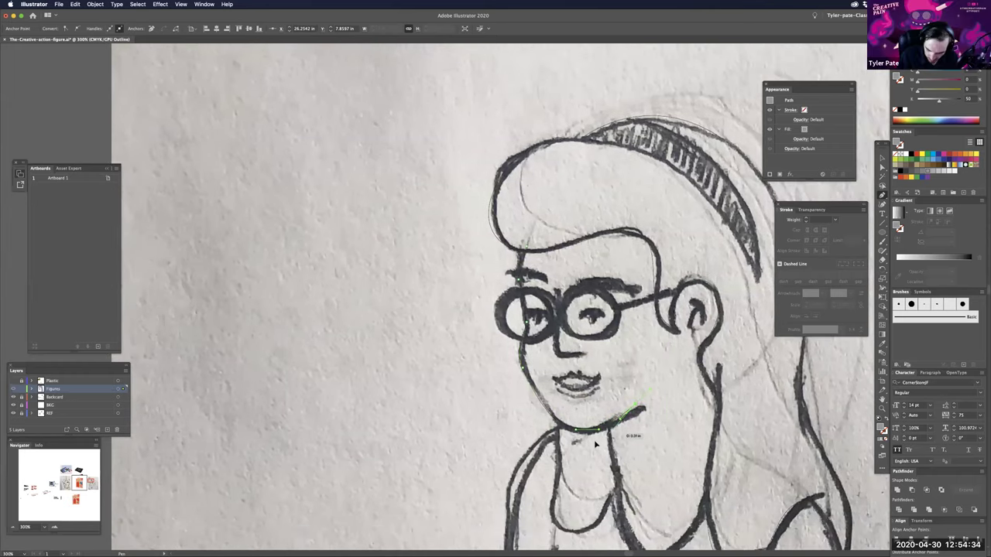
pyautogui.click(609, 434)
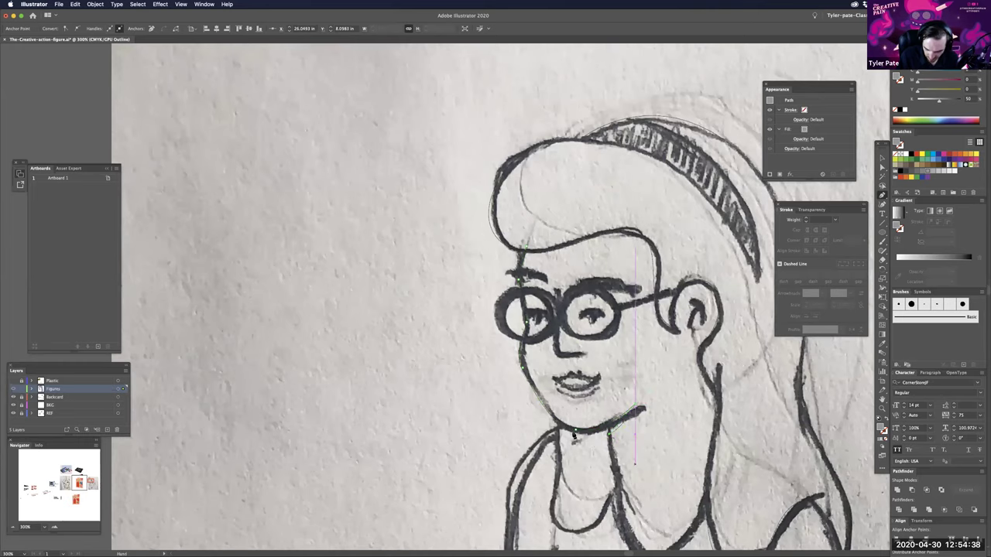
pyautogui.scroll(-3, 572, 440)
pyautogui.hscroll(2, 573, 440)
pyautogui.click(572, 455)
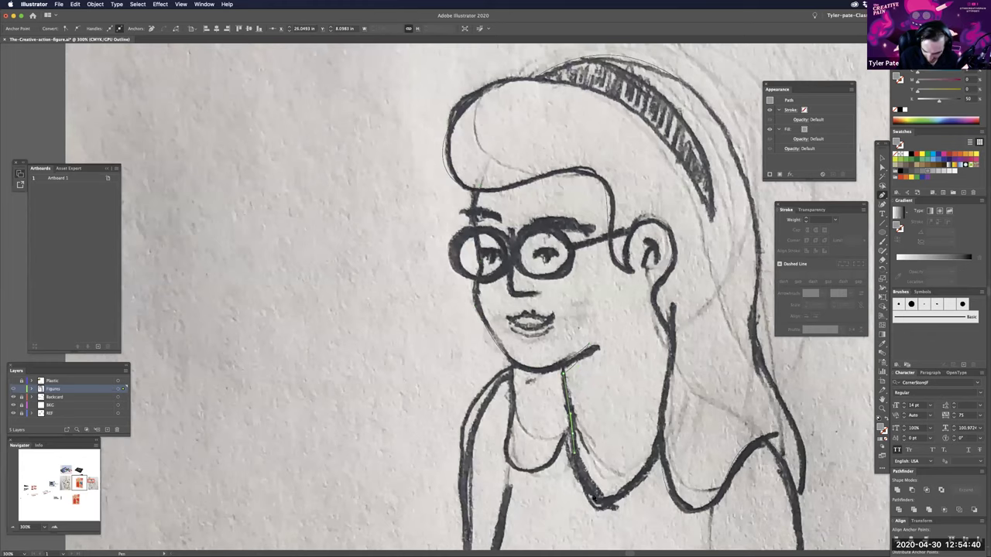
pyautogui.moveTo(566, 463); pyautogui.dragTo(562, 458)
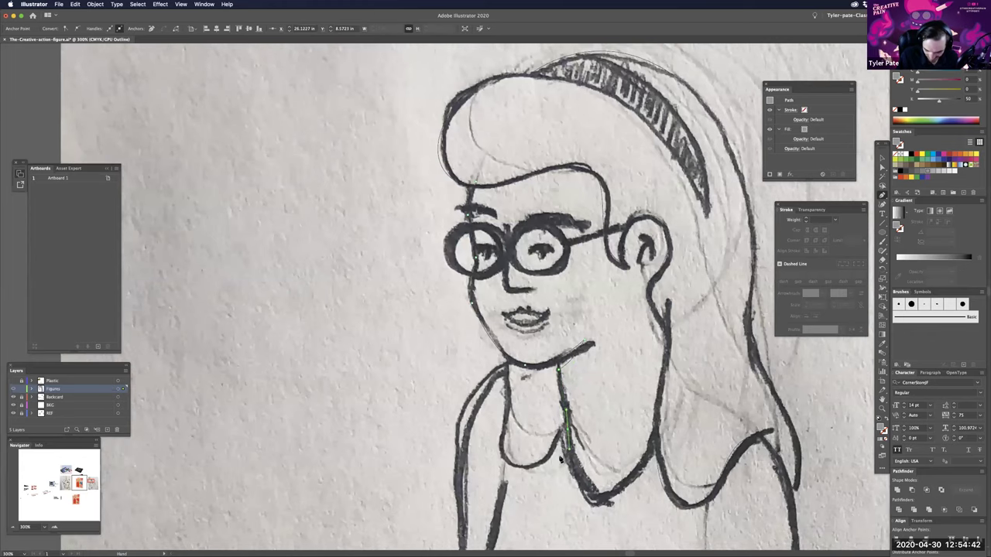
# - Trace the pointed base of the neckline and curve the path up to the edge of the hair
pyautogui.scroll(-2, 560, 458)
pyautogui.hscroll(1, 560, 458)
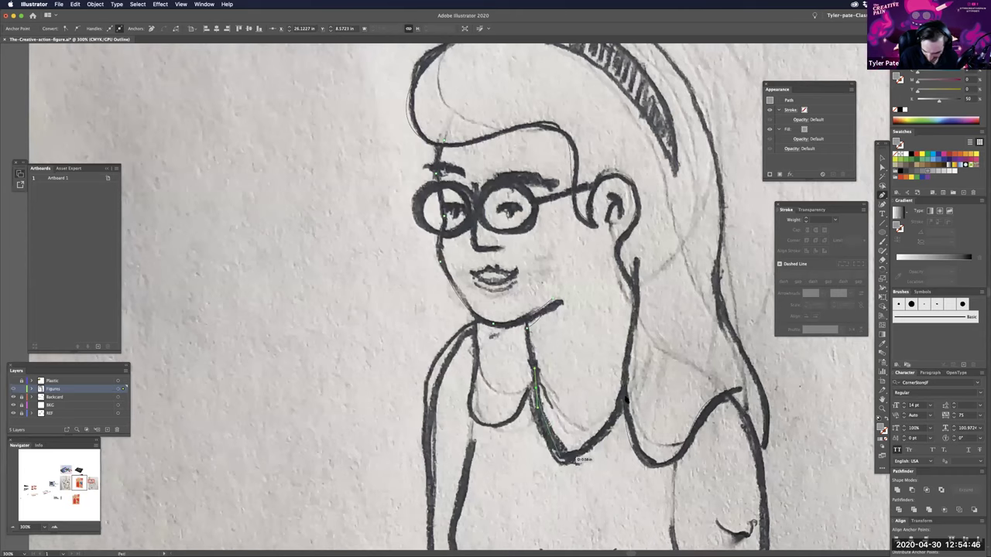
pyautogui.click(629, 397)
pyautogui.moveTo(629, 397); pyautogui.dragTo(638, 344)
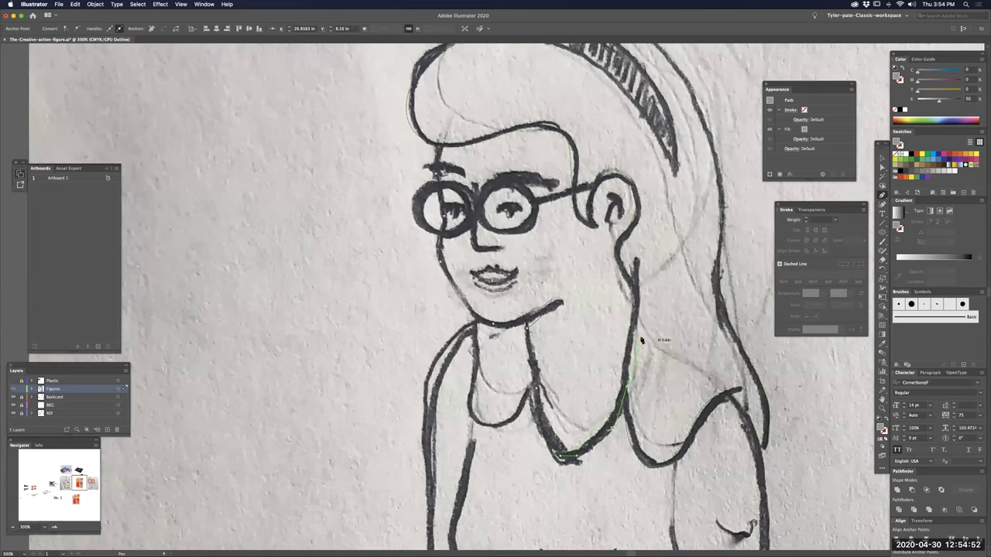
# - Complete the face and neck path behind the ear and over the head within the hair area, back to the forehead
pyautogui.moveTo(603, 384)
pyautogui.mouseDown()
pyautogui.moveTo(597, 390)
pyautogui.moveTo(611, 366)
pyautogui.mouseUp()
pyautogui.moveTo(636, 300); pyautogui.dragTo(594, 397)
pyautogui.moveTo(523, 195); pyautogui.dragTo(403, 161)
pyautogui.click(403, 232)
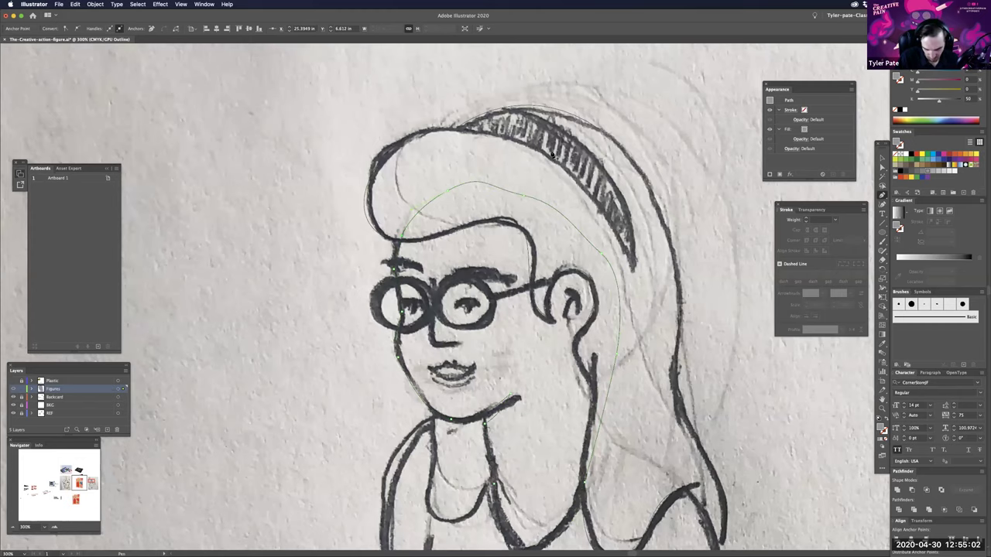
# - Draw a circle about 0.44 in across over the front lens of the glasses with the Ellipse tool
pyautogui.scroll(-2, 556, 152)
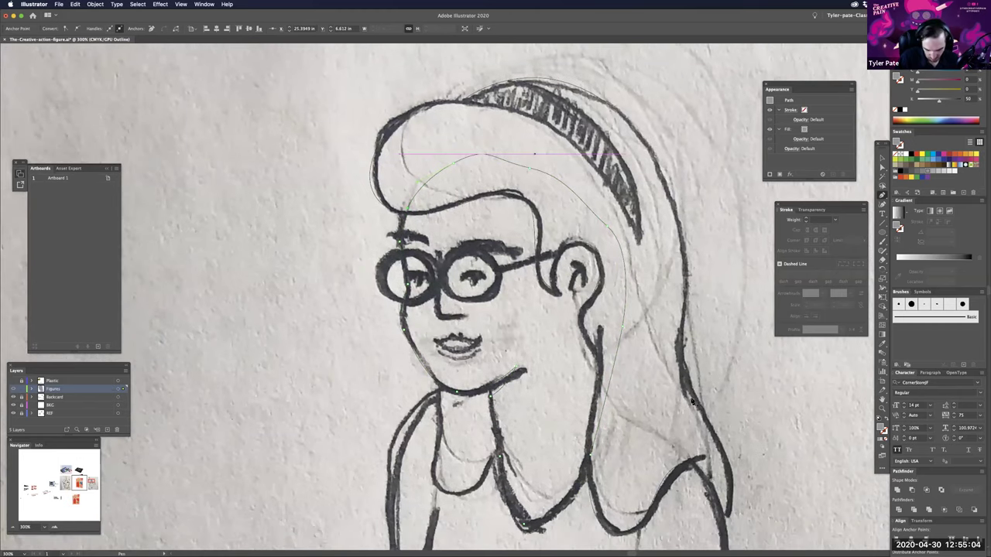
pyautogui.scroll(-2, 688, 395)
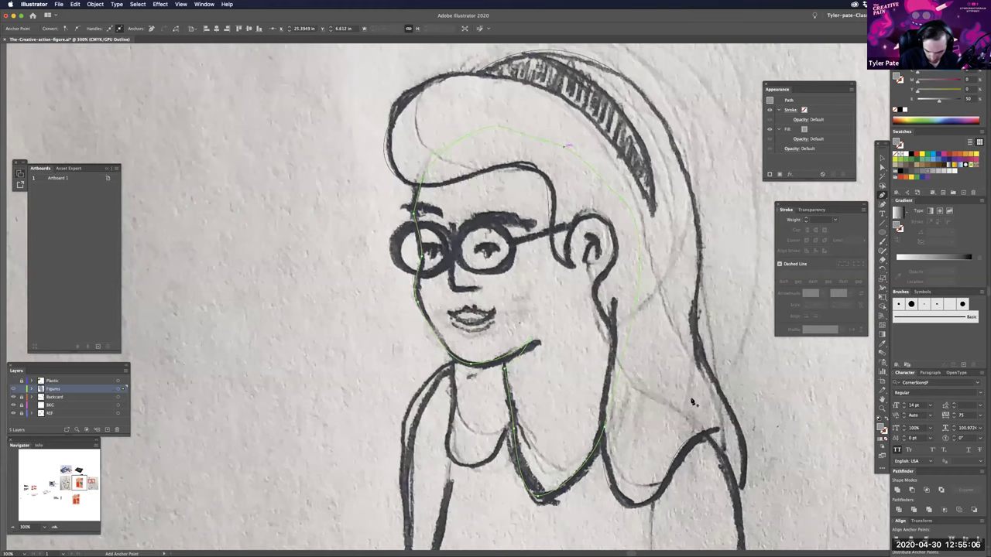
pyautogui.scroll(4, 693, 401)
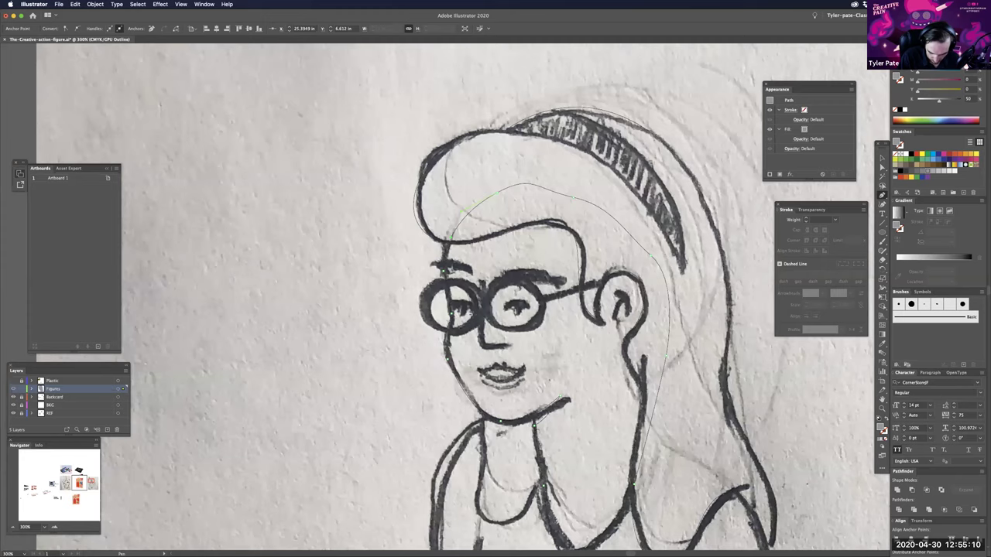
pyautogui.press('l')
pyautogui.moveTo(424, 279)
pyautogui.mouseDown()
pyautogui.moveTo(477, 331)
pyautogui.moveTo(480, 305)
pyautogui.moveTo(500, 302)
pyautogui.moveTo(492, 294)
pyautogui.mouseUp()
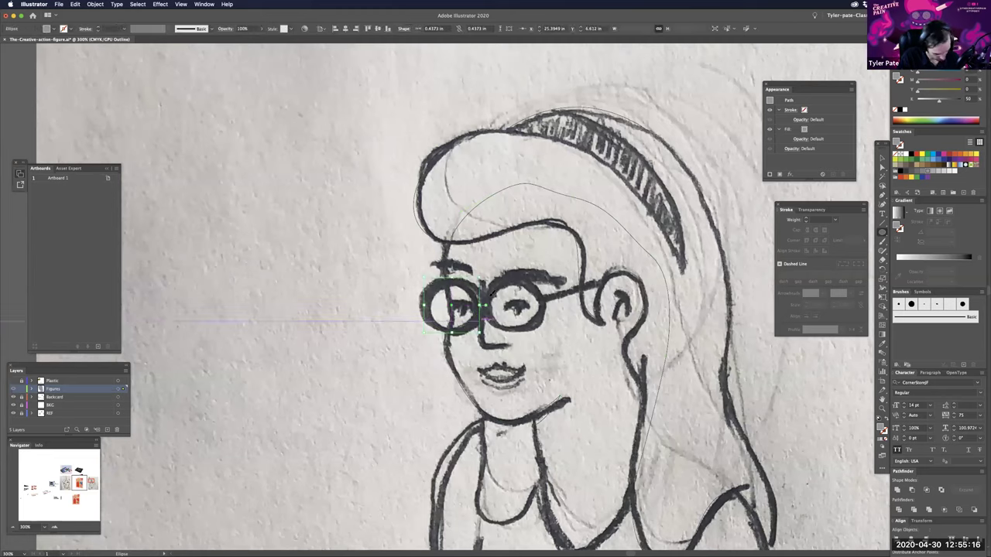
# - Place a second ellipse about 0.41 by 0.44 in over the lens nearer the ear and deselect it
pyautogui.press('super+shift+a')
pyautogui.press('b')
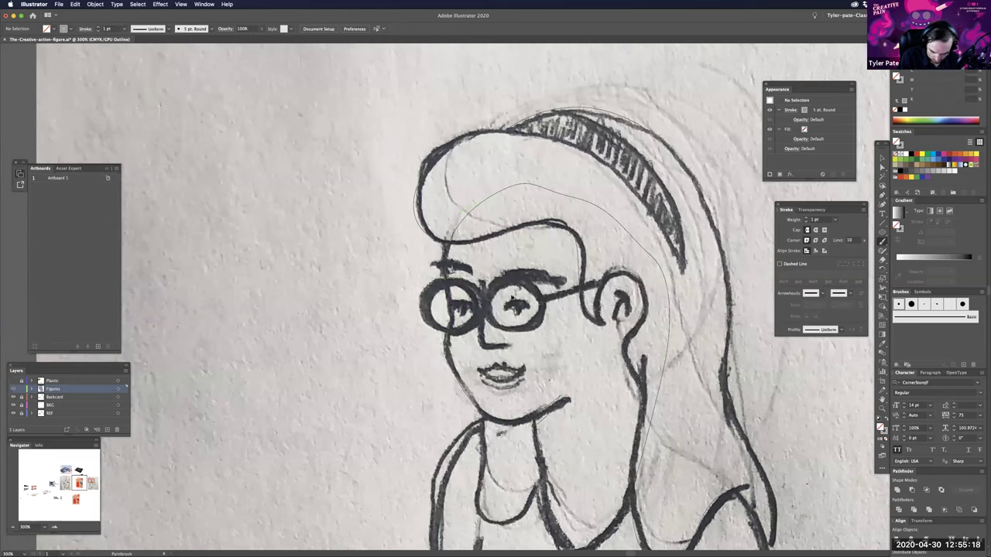
pyautogui.press('v')
pyautogui.moveTo(479, 297); pyautogui.dragTo(545, 302)
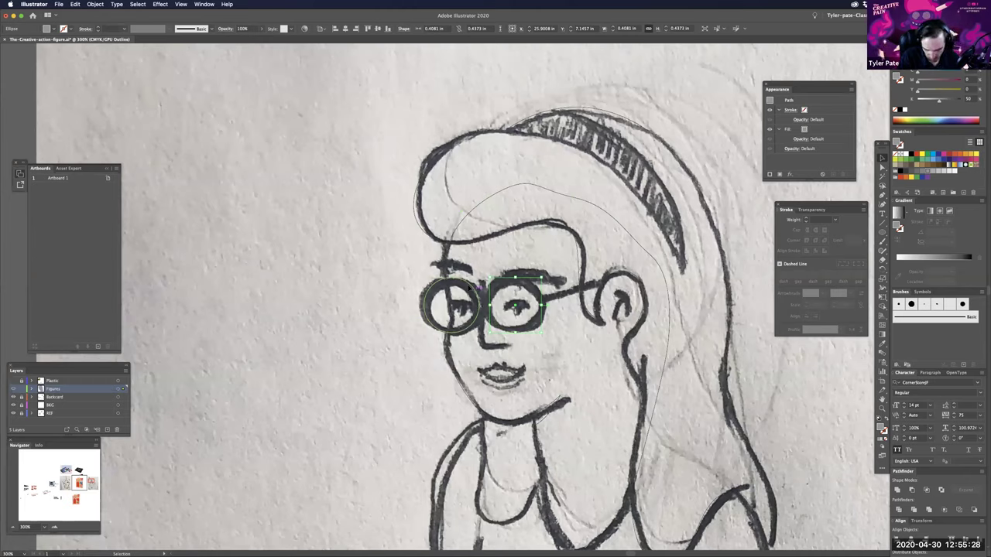
pyautogui.click(479, 305)
pyautogui.click(606, 301)
# - Trace the rounded front collar flap from the chin around its lobe and back to the neck, undoing misplaced path edits
pyautogui.moveTo(614, 414); pyautogui.dragTo(625, 414)
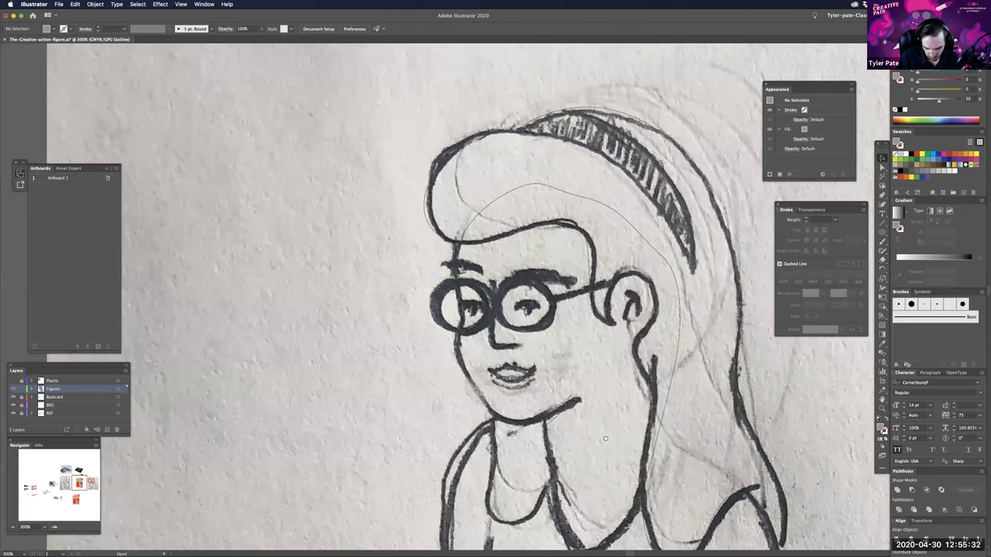
pyautogui.moveTo(522, 458); pyautogui.dragTo(530, 436)
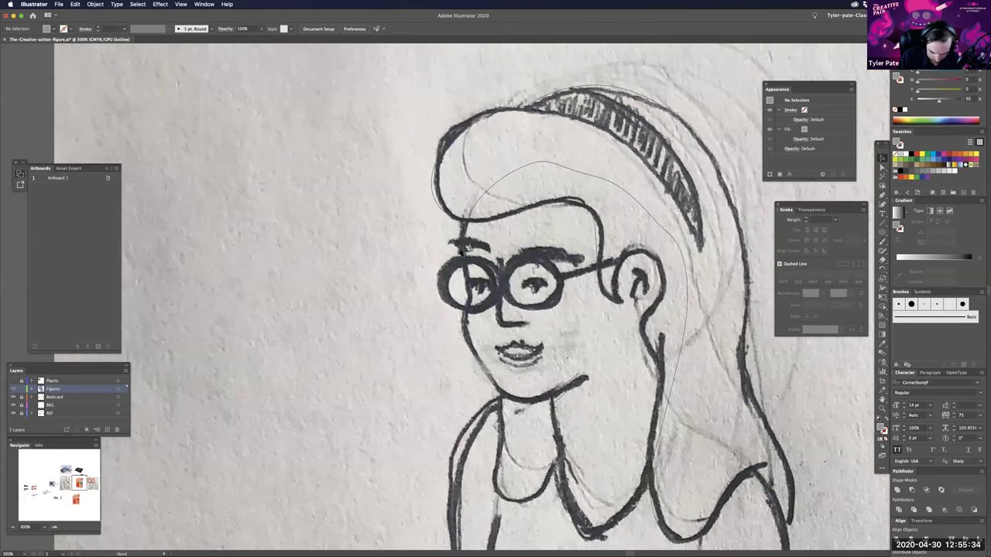
pyautogui.moveTo(501, 384); pyautogui.dragTo(459, 252)
pyautogui.press('p')
pyautogui.click(459, 252)
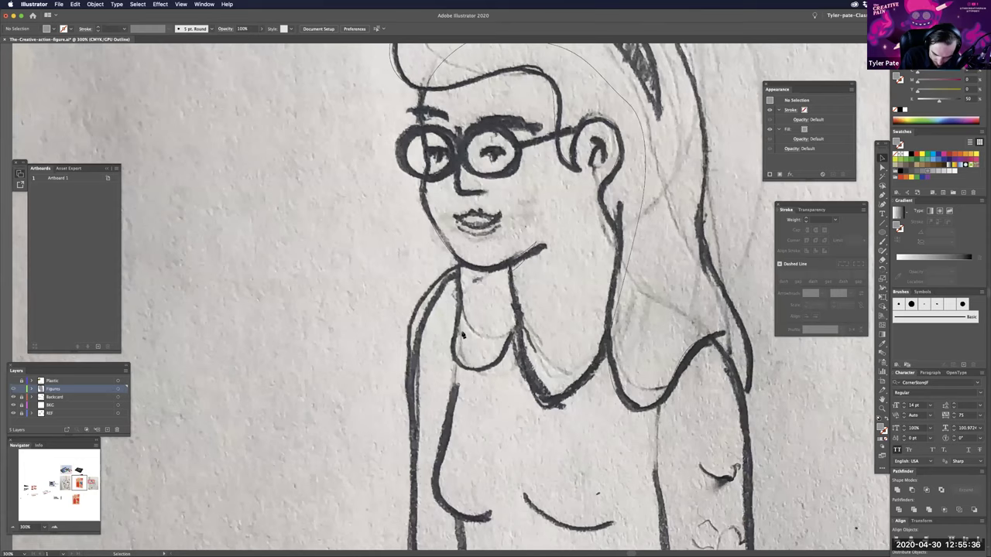
pyautogui.click(454, 340)
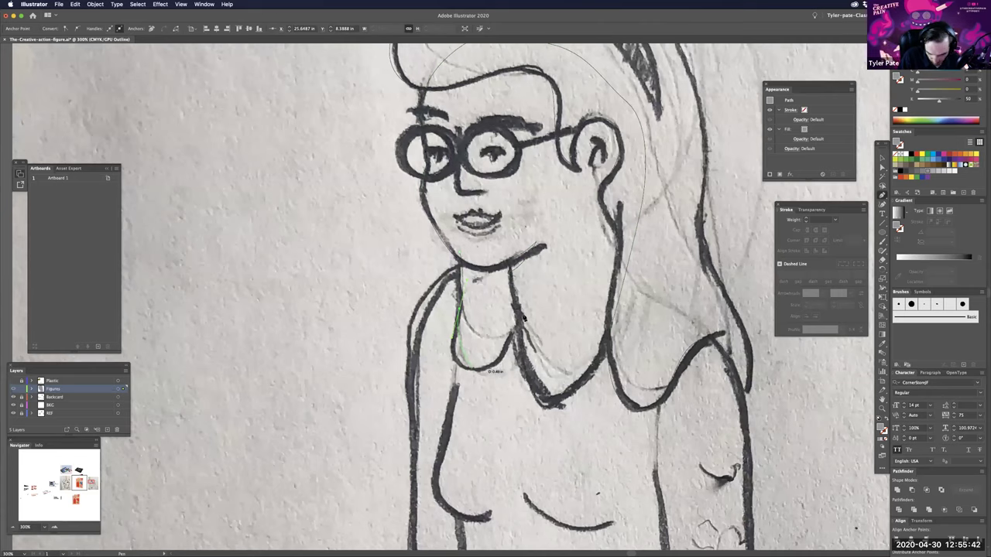
pyautogui.moveTo(522, 317); pyautogui.dragTo(523, 310)
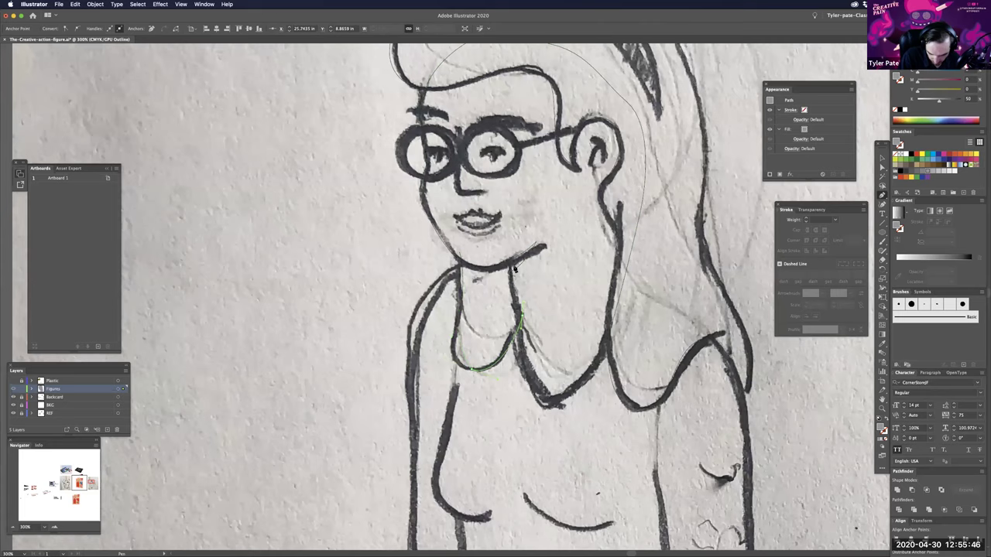
pyautogui.click(513, 269)
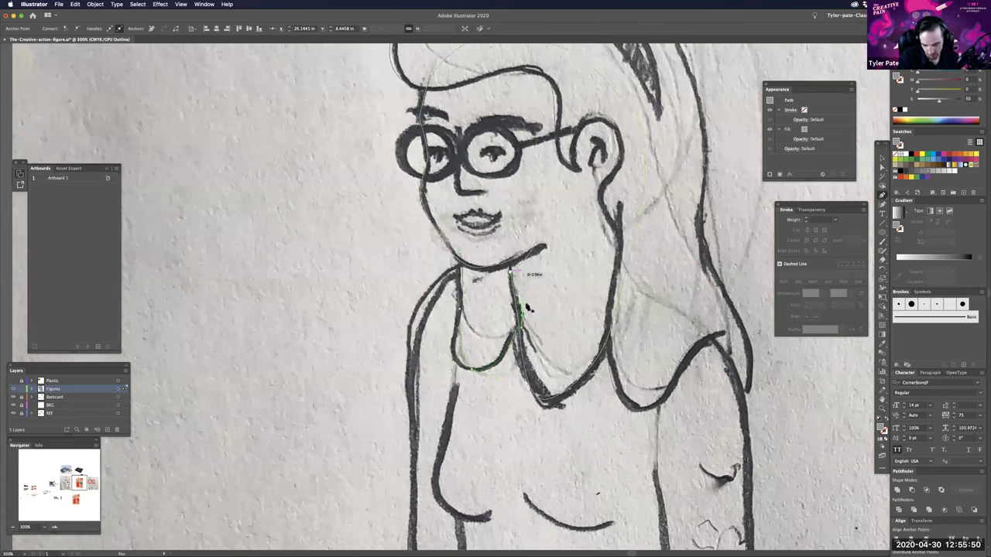
pyautogui.press('super+z')
pyautogui.press('super+z')
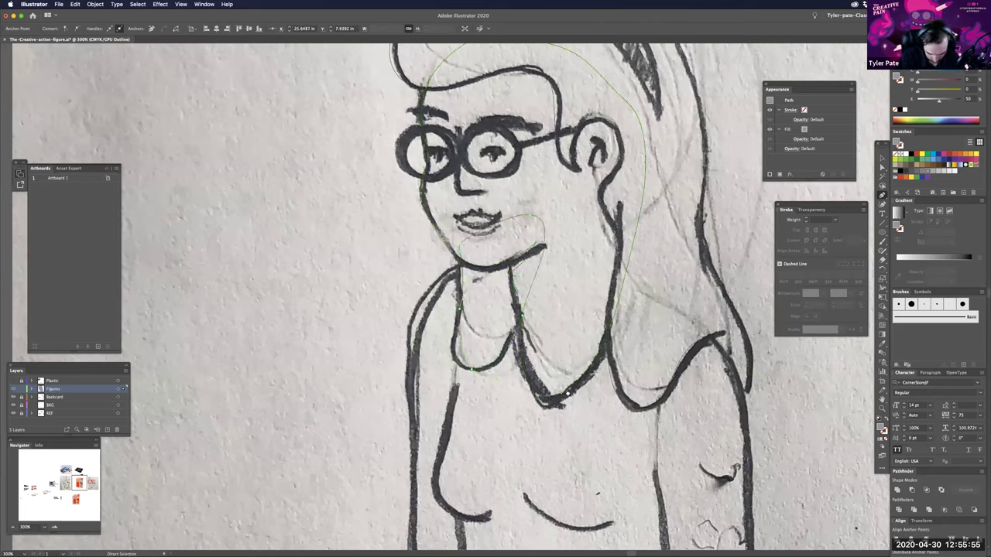
# - Start an arm path beside the front collar flap and trace over the shoulder and down the outer edge to the wrist
pyautogui.press('super+minus')
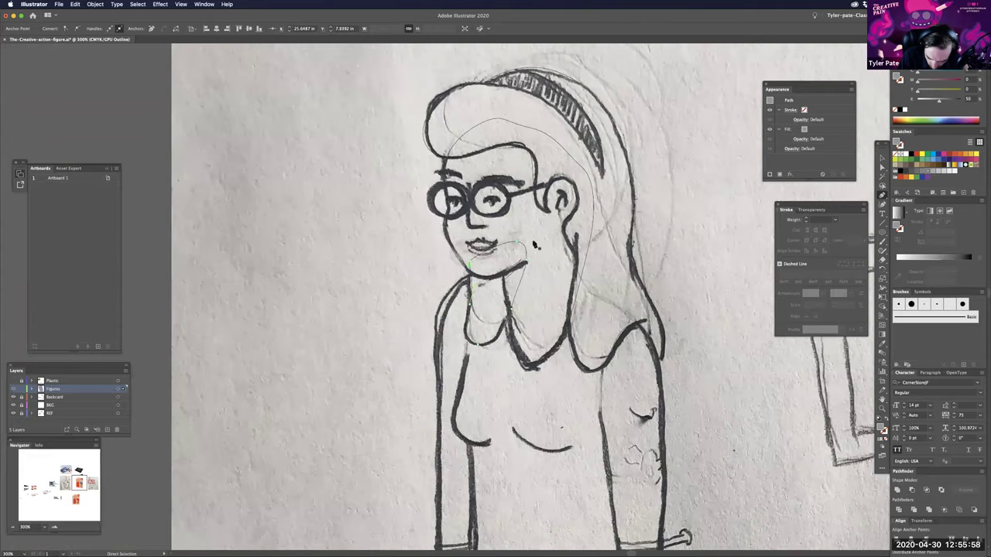
pyautogui.scroll(2, 535, 245)
pyautogui.hscroll(-3, 534, 244)
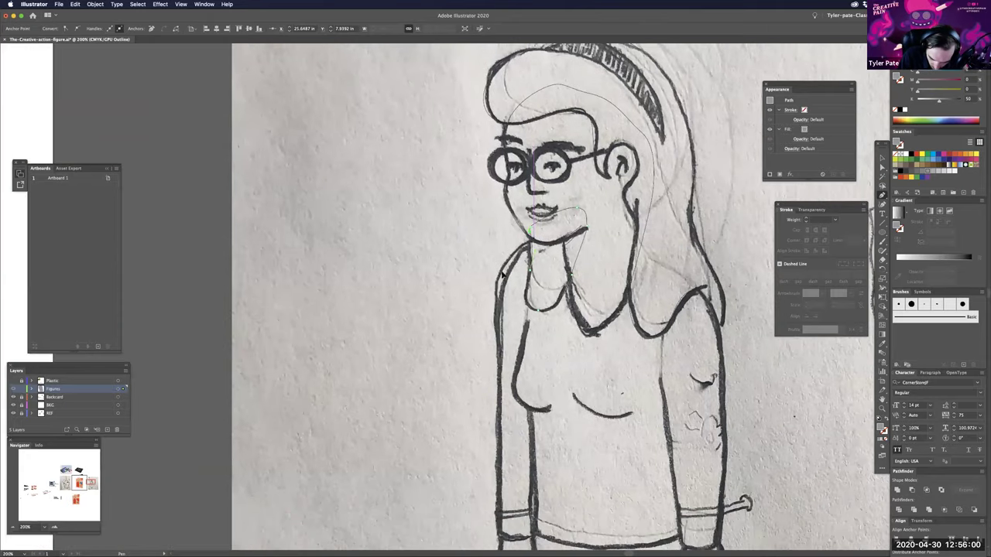
pyautogui.click(499, 352)
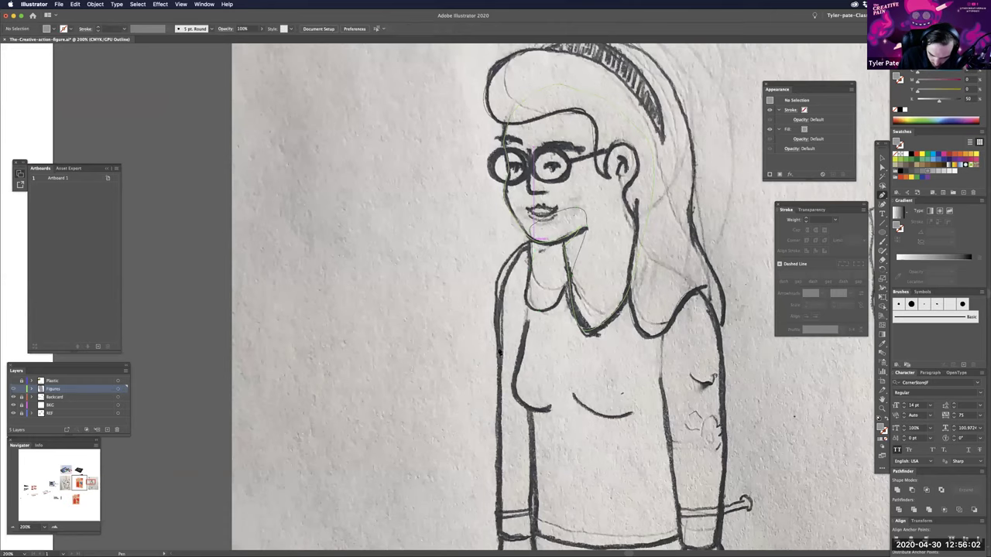
pyautogui.click(499, 370)
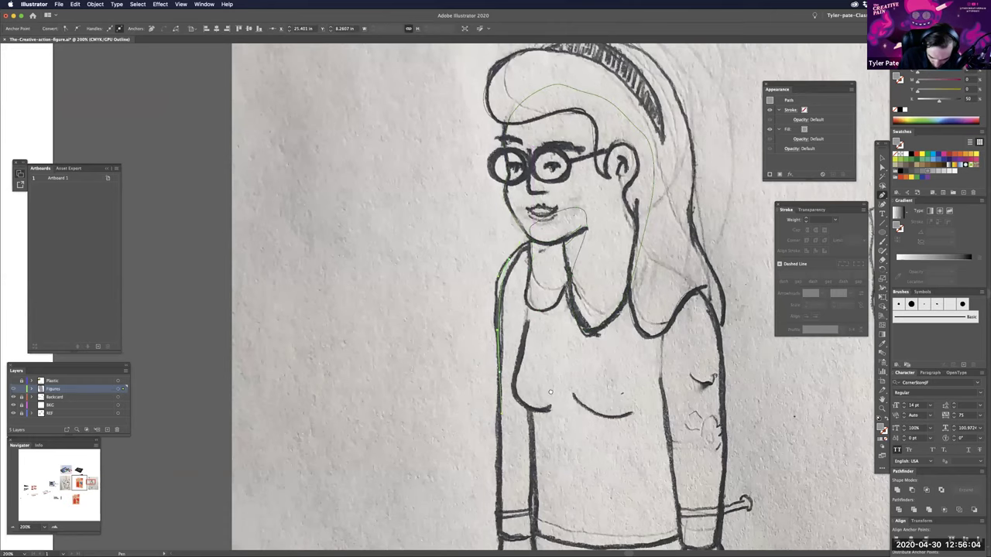
pyautogui.scroll(-1, 495, 440)
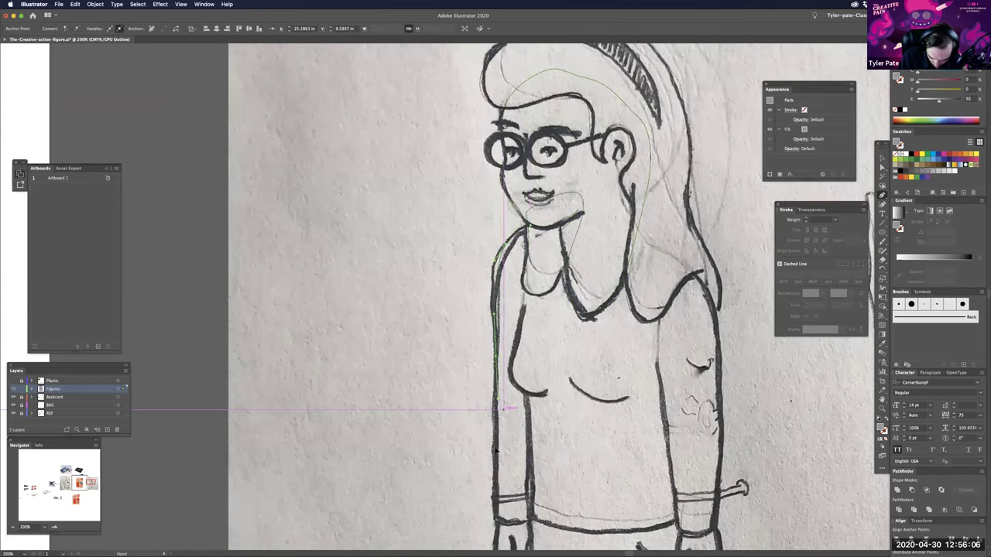
pyautogui.scroll(-5, 496, 455)
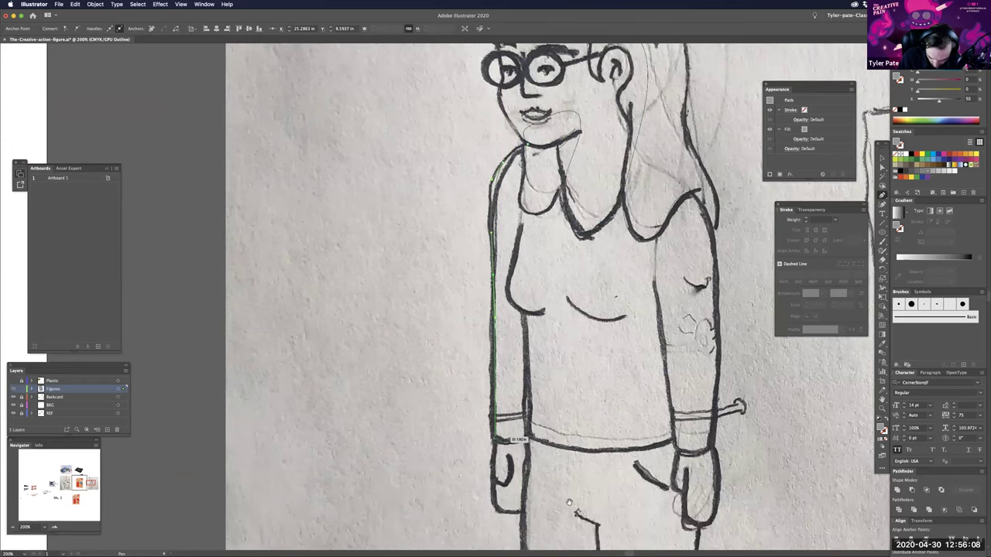
pyautogui.moveTo(495, 439); pyautogui.dragTo(495, 452)
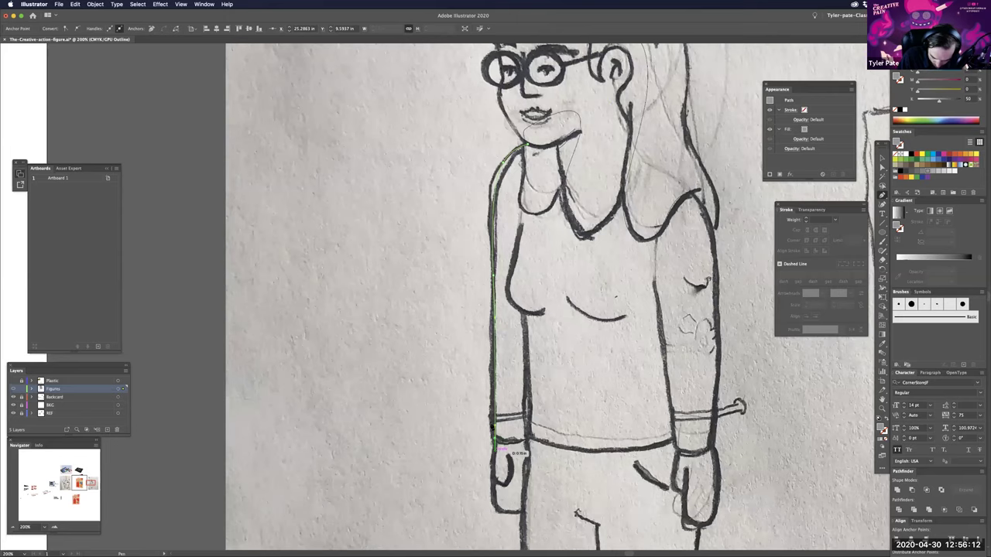
# - Continue the arm path around the hand and up the inner edge, and close it beneath the collar
pyautogui.scroll(-4, 492, 430)
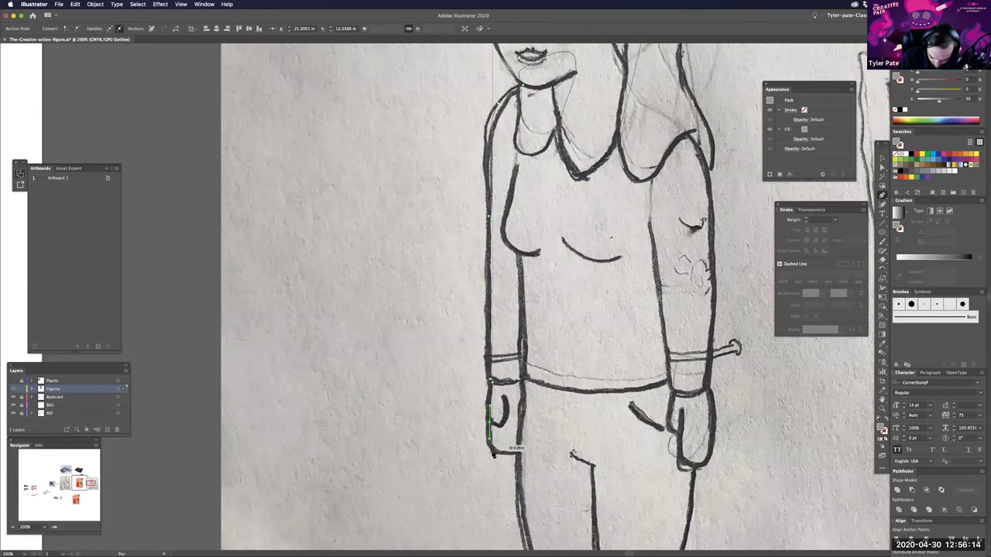
pyautogui.moveTo(502, 452); pyautogui.dragTo(515, 454)
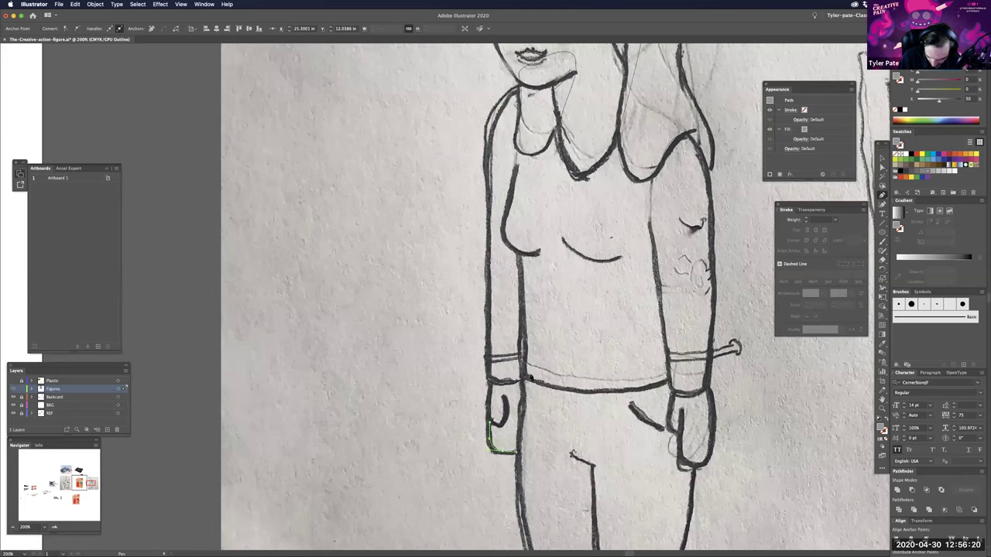
pyautogui.moveTo(526, 380); pyautogui.dragTo(526, 357)
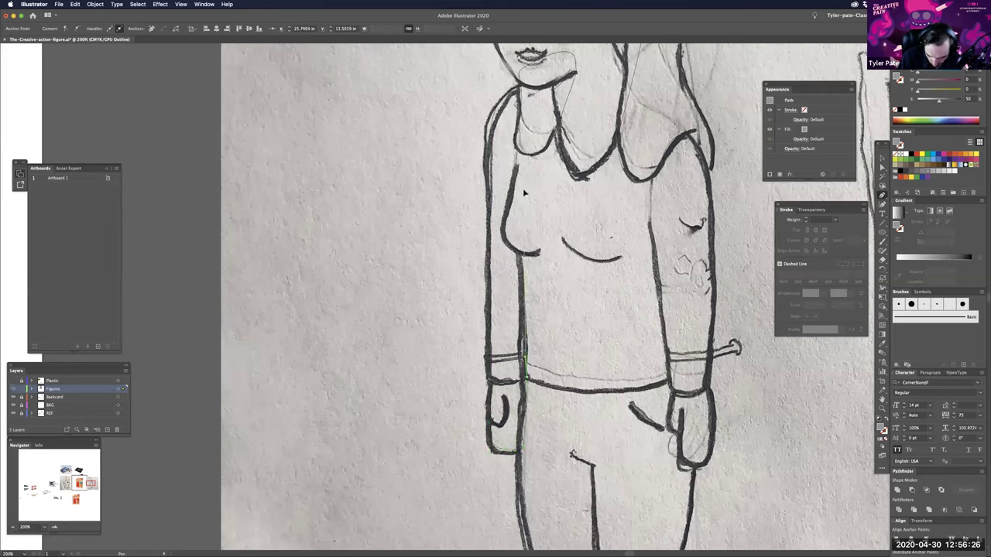
pyautogui.moveTo(520, 167); pyautogui.dragTo(538, 121)
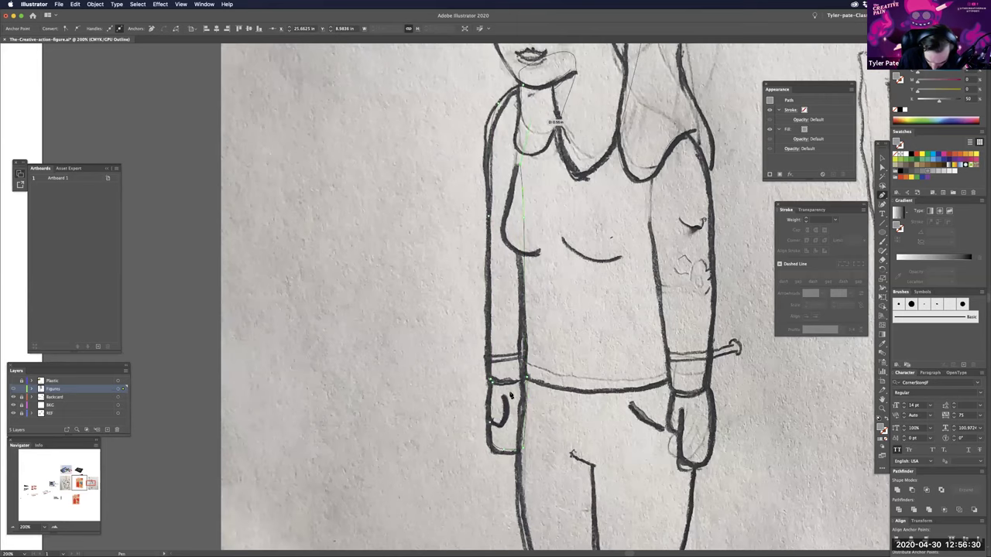
pyautogui.scroll(5, 500, 376)
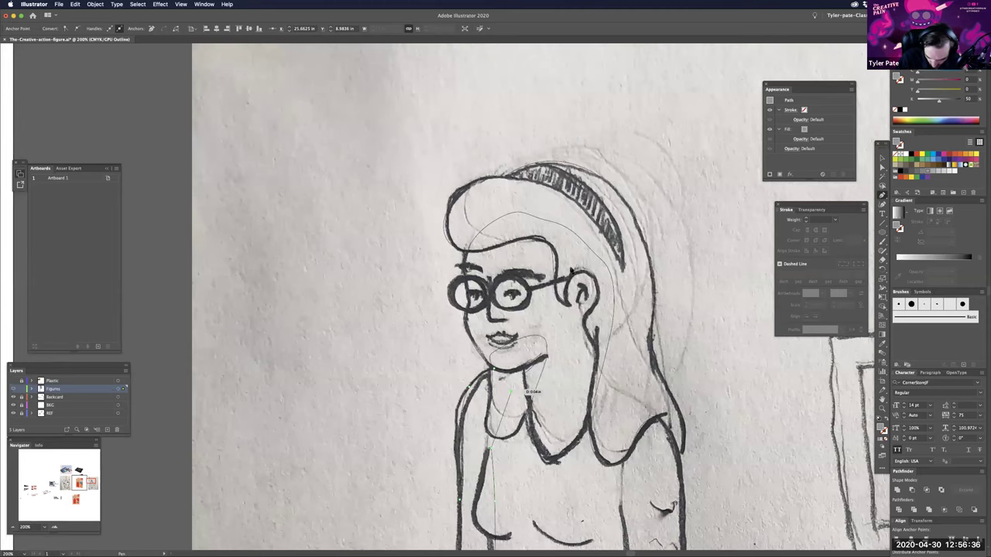
pyautogui.scroll(-4, 572, 267)
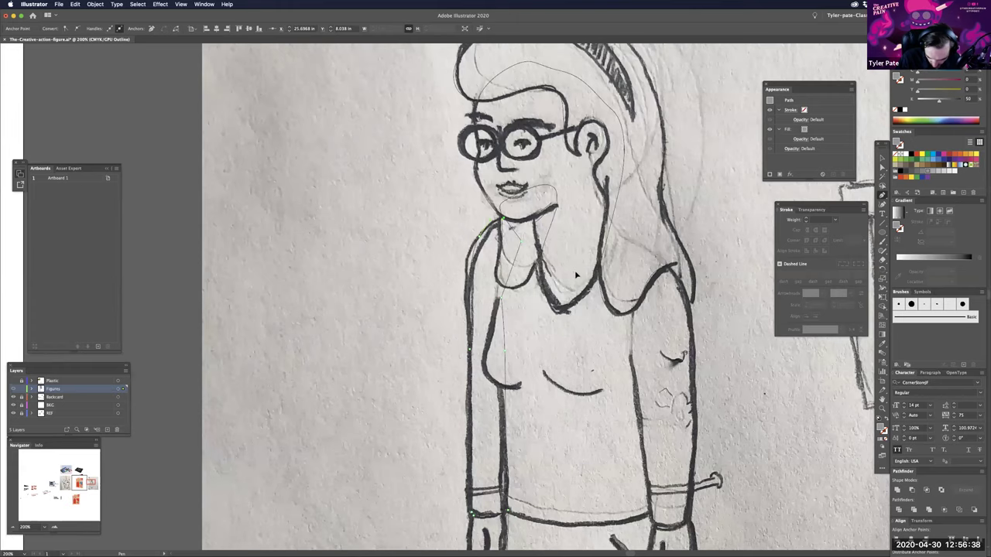
# - Start the shirt path at the shoulder beneath the long hair and trace down the outer edge of that arm toward the wrist
pyautogui.hscroll(3, 573, 274)
pyautogui.click(550, 239)
pyautogui.moveTo(567, 258); pyautogui.dragTo(576, 277)
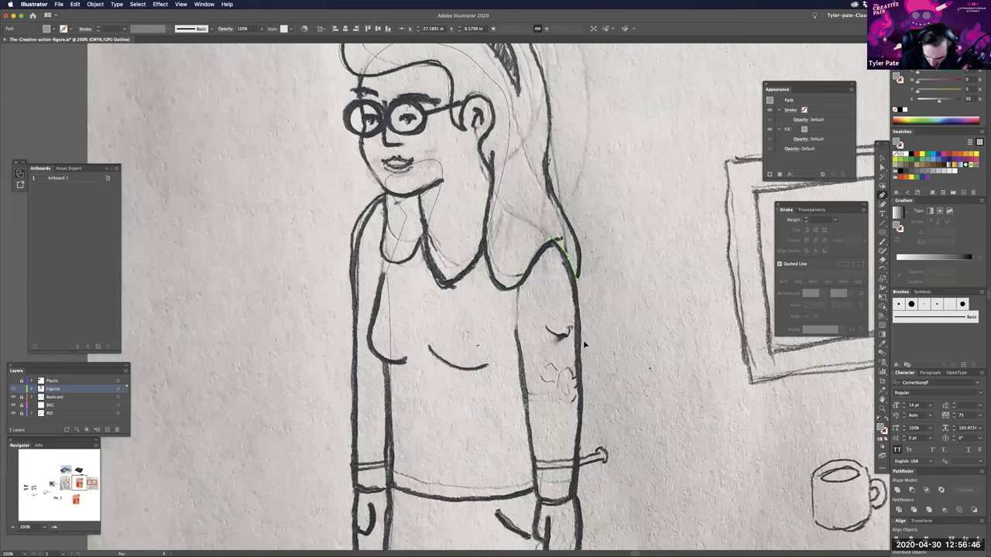
pyautogui.moveTo(585, 383); pyautogui.dragTo(586, 350)
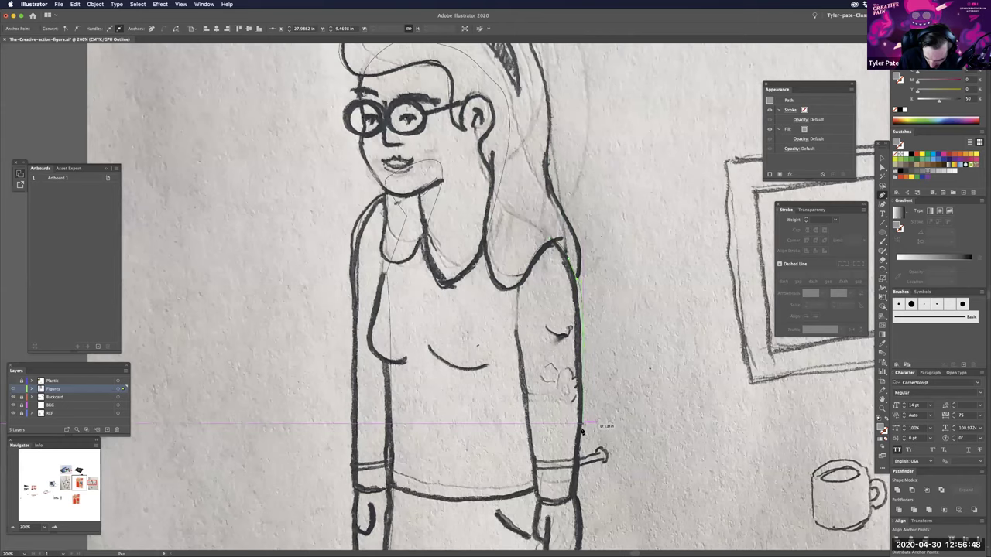
pyautogui.moveTo(581, 429); pyautogui.dragTo(579, 451)
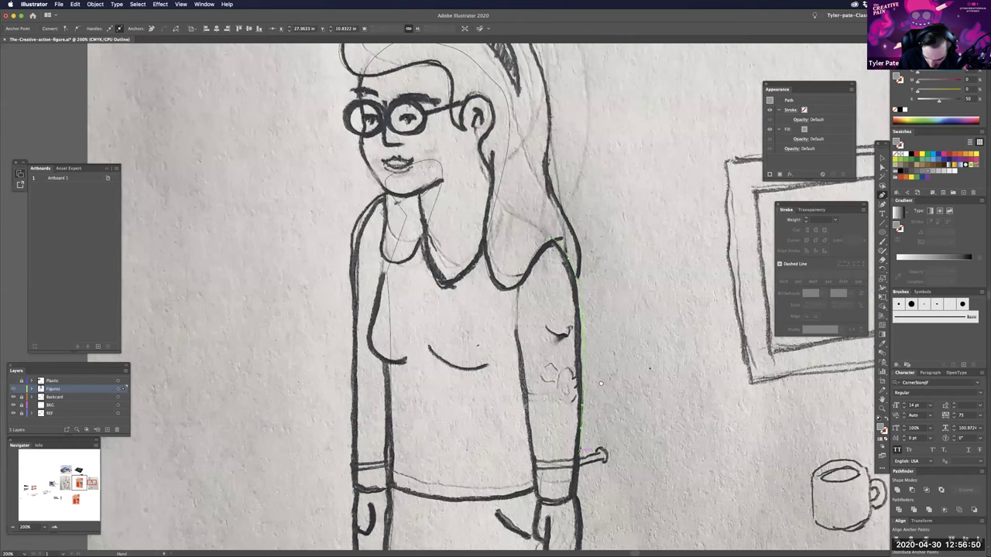
pyautogui.moveTo(583, 411); pyautogui.dragTo(582, 405)
pyautogui.scroll(-2, 560, 408)
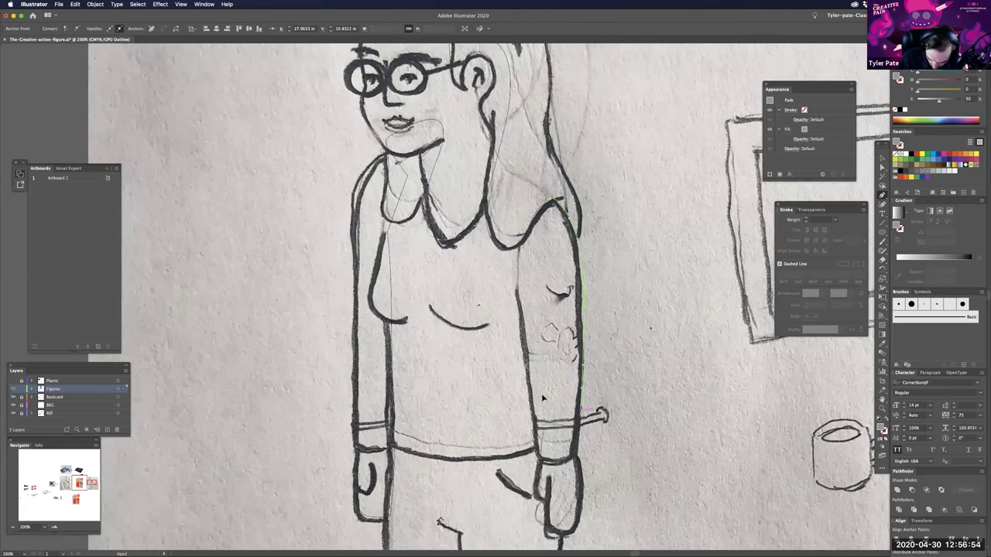
# - Trace the sleeve cuff and the curved shirt hem across the waist to the opposite wrist
pyautogui.scroll(-3, 536, 333)
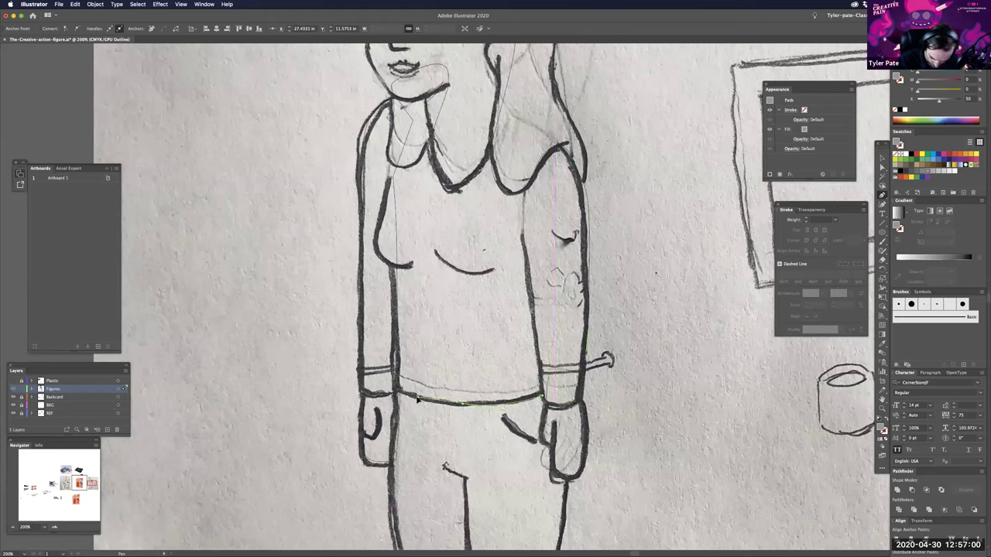
pyautogui.moveTo(463, 403); pyautogui.dragTo(414, 400)
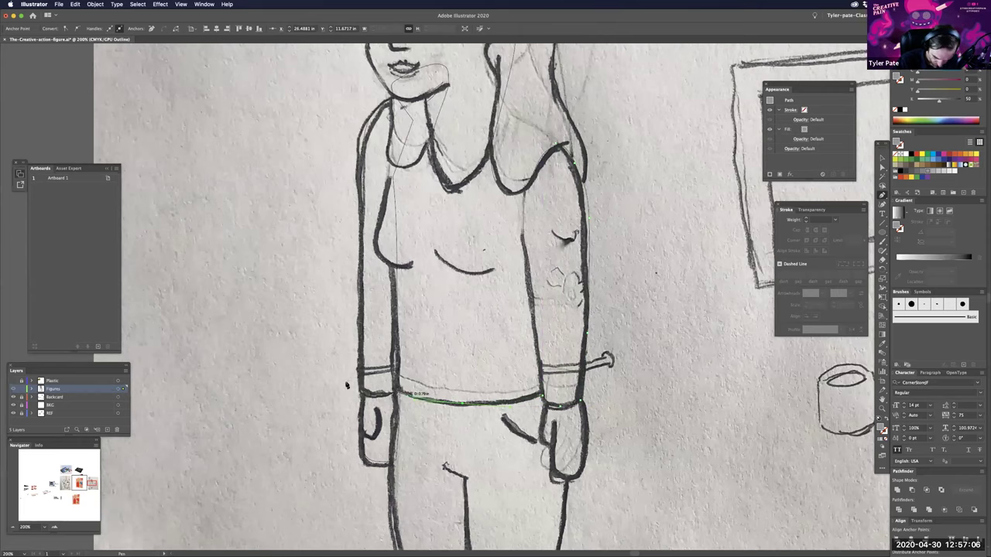
pyautogui.moveTo(397, 391); pyautogui.dragTo(367, 393)
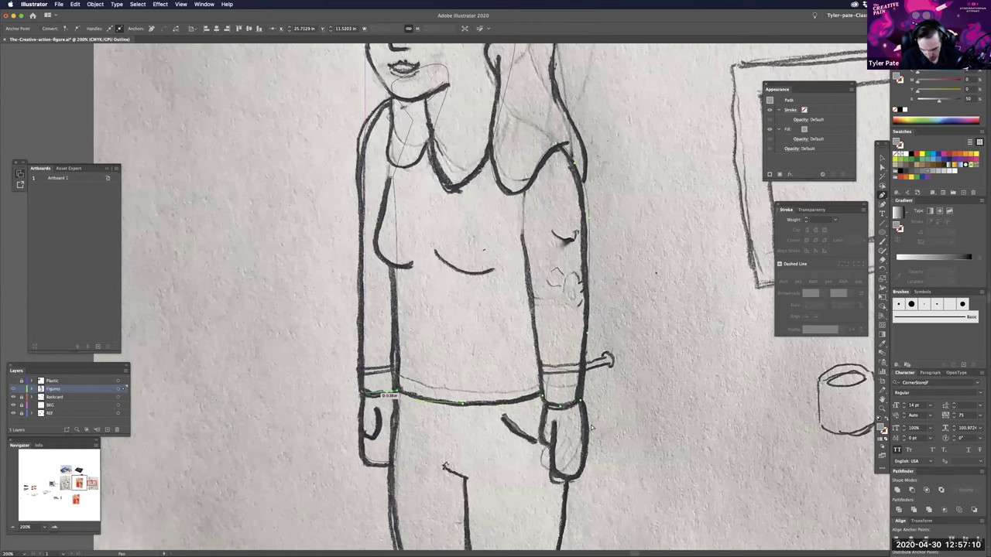
# - Switch to outline view and deselect the unfinished shirt path
pyautogui.press('super+=')
pyautogui.press('super+y')
pyautogui.press('a')
pyautogui.scroll(2, 572, 465)
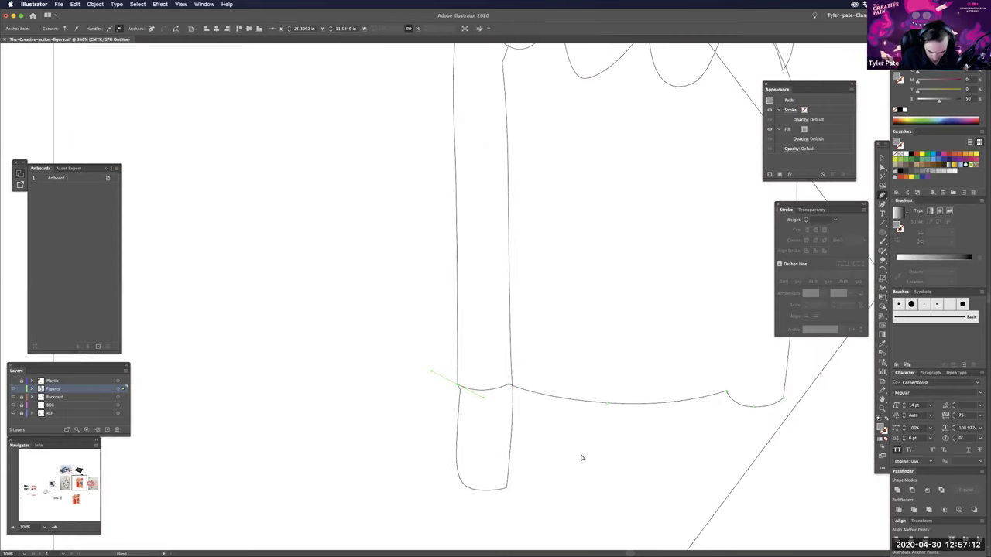
pyautogui.hotkey('ctrl', 'shift', 'a')
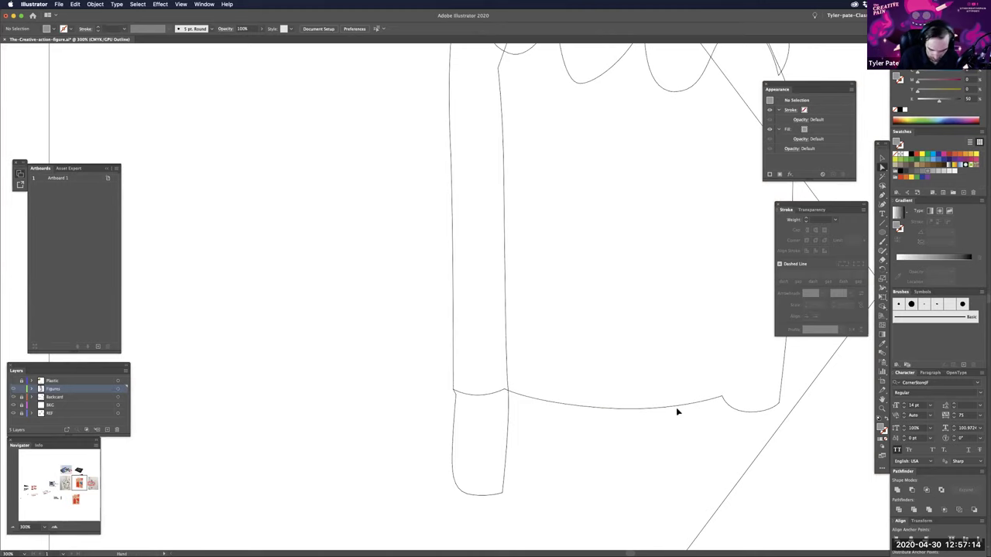
pyautogui.hotkey('ctrl', '-')
pyautogui.hotkey('ctrl', '-')
pyautogui.hotkey('ctrl', '-')
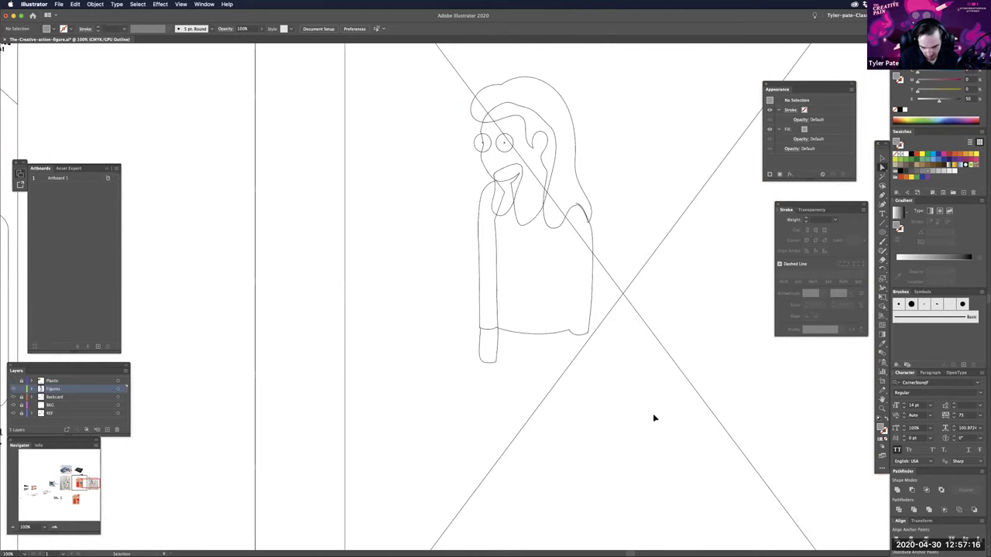
# - Delete the hand portion of the front arm path and remove the leftover anchor point at its wrist
pyautogui.hotkey('ctrl', '+')
pyautogui.hotkey('ctrl', '+')
pyautogui.hotkey('ctrl', '+')
pyautogui.click(508, 439)
pyautogui.click(529, 522)
pyautogui.moveTo(438, 445); pyautogui.dragTo(540, 519)
pyautogui.press('Delete')
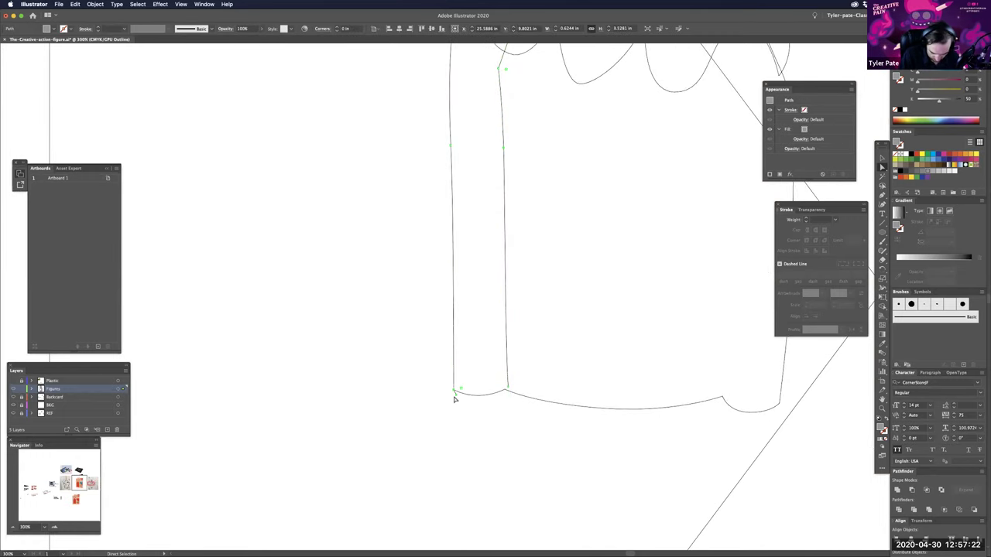
pyautogui.click(457, 394)
pyautogui.press('-')
pyautogui.press('a')
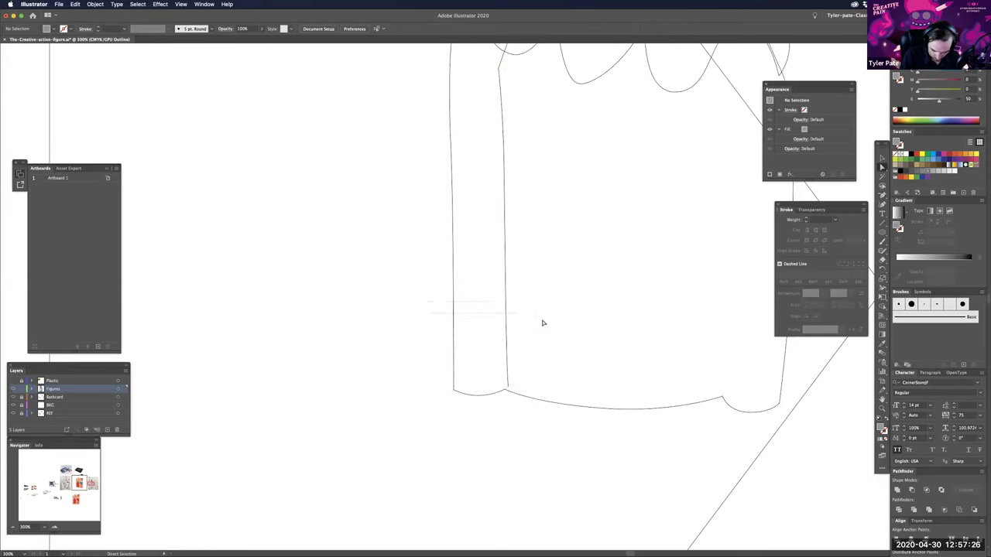
# - Move the shirt hem's two anchor points at the front wrist down, clear of the open arm path
pyautogui.moveTo(582, 314); pyautogui.dragTo(583, 320)
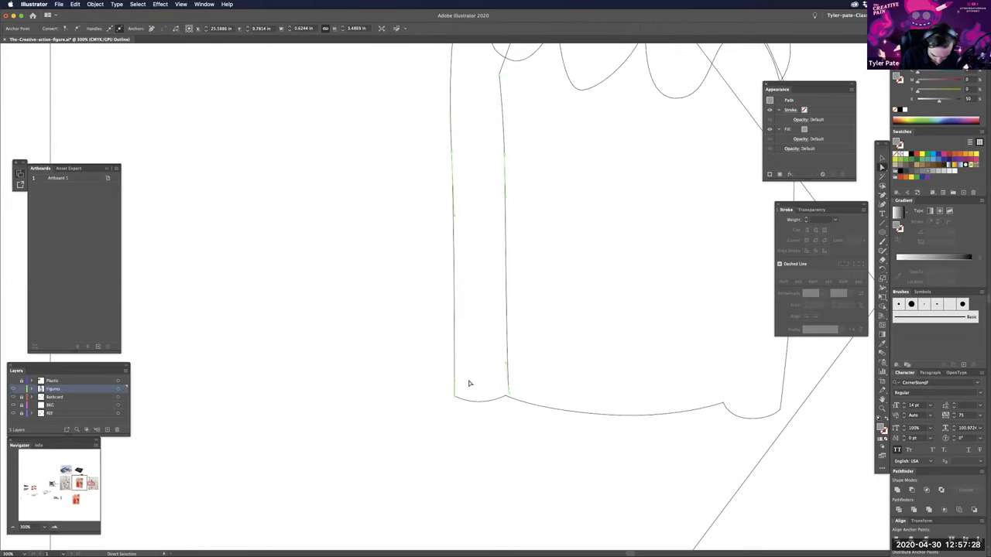
pyautogui.press('super+shift+a')
pyautogui.press('super+plus')
pyautogui.press('super+plus')
pyautogui.press('super+plus')
pyautogui.moveTo(594, 438); pyautogui.dragTo(625, 271)
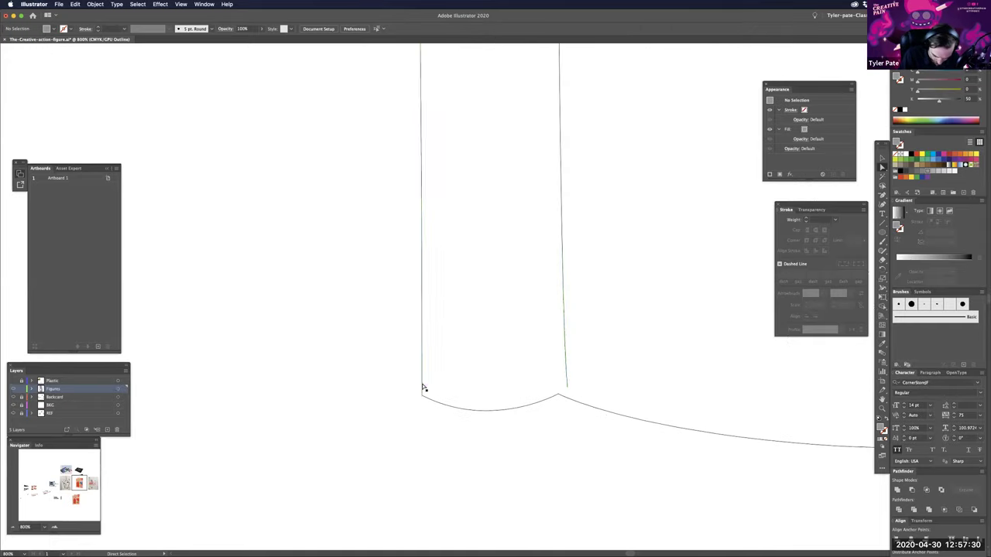
pyautogui.click(423, 393)
pyautogui.click(424, 396)
pyautogui.press('super+shift+a')
pyautogui.click(551, 400)
pyautogui.click(558, 396)
pyautogui.keyDown('shift'); pyautogui.click(423, 396); pyautogui.keyUp('shift')
pyautogui.moveTo(423, 397); pyautogui.dragTo(426, 423)
# - Join the two open wrist endpoints of the front arm path with a straight segment
pyautogui.click(422, 396)
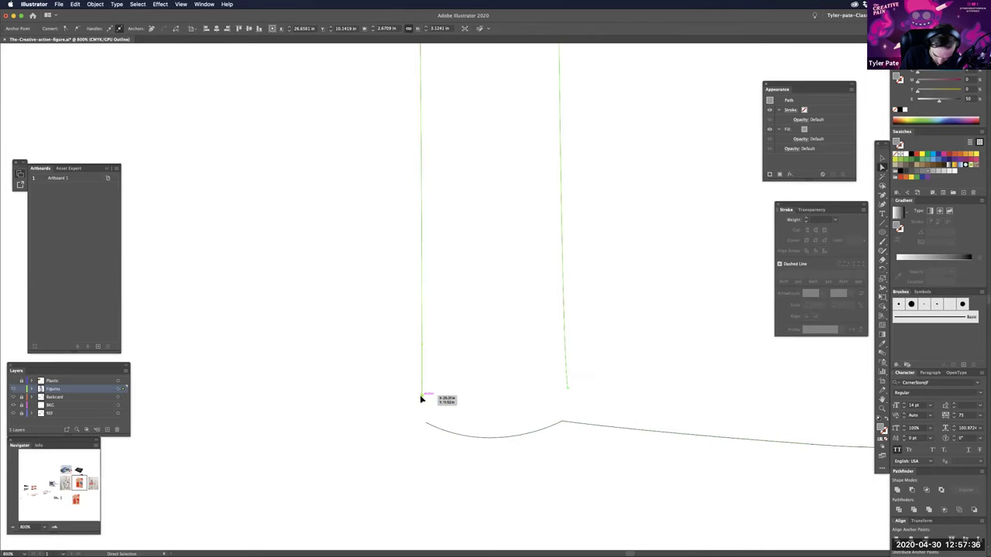
pyautogui.keyDown('shift'); pyautogui.click(567, 388); pyautogui.keyUp('shift')
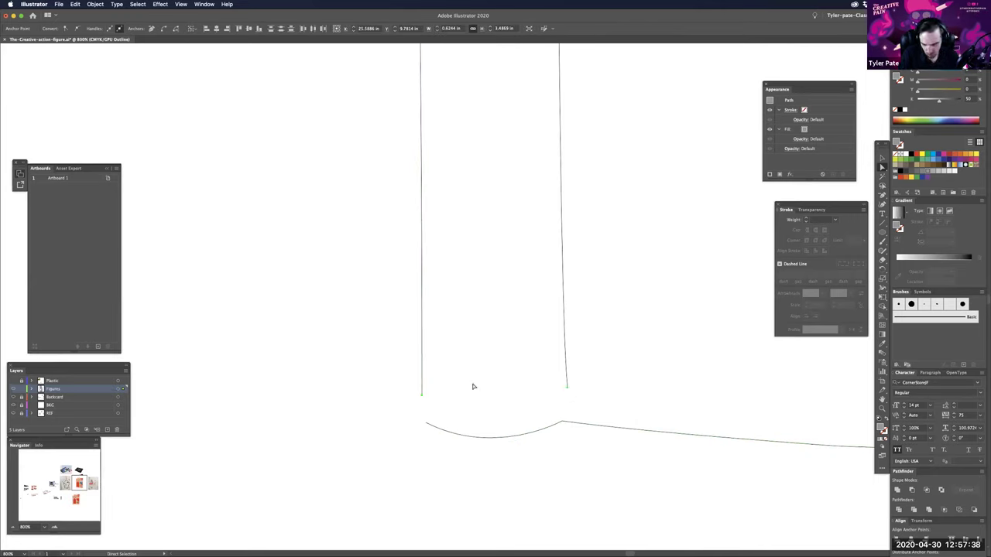
pyautogui.press('v')
pyautogui.hotkey('ctrl', 'j')
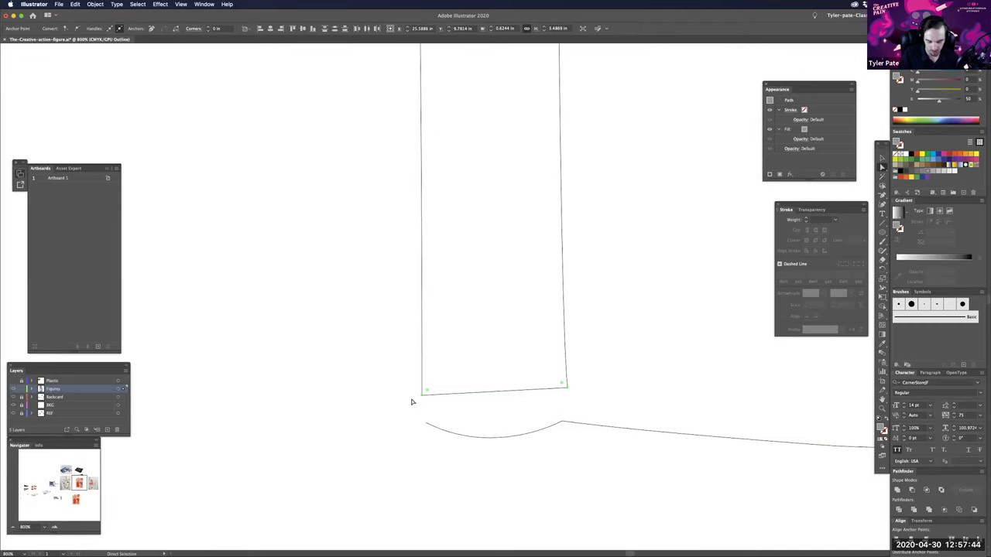
# - Add a midpoint anchor to the arm's wrist edge, curve the edge downward, and return to the preview view
pyautogui.press('+')
pyautogui.click(501, 391)
pyautogui.press('a')
pyautogui.moveTo(500, 391); pyautogui.dragTo(554, 410)
pyautogui.press('super+y')
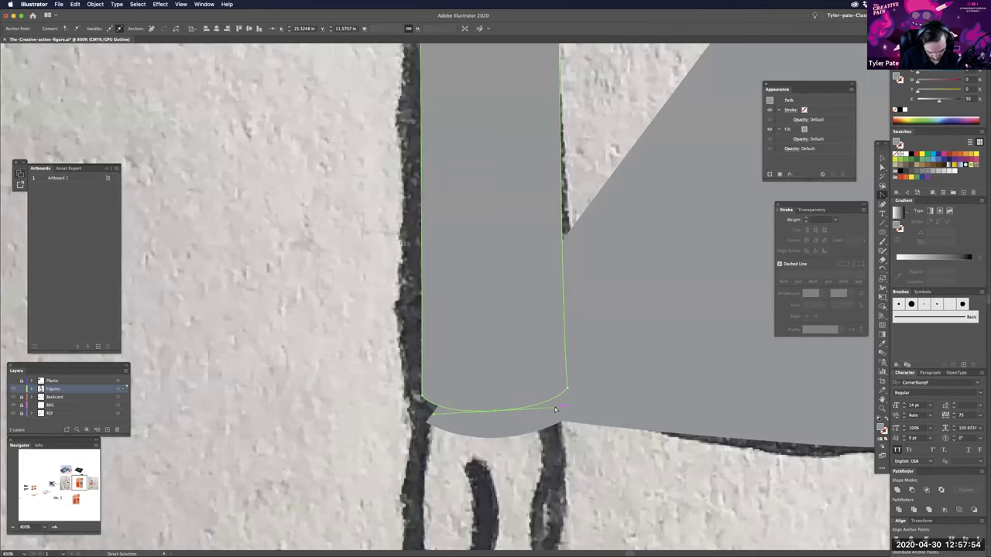
# - Fill the long hair shape with a red sampled from the reference artwork, then deselect it
pyautogui.press('super+minus')
pyautogui.press('super+minus')
pyautogui.press('super+minus')
pyautogui.press('super+minus')
pyautogui.press('super+minus')
pyautogui.press('super+minus')
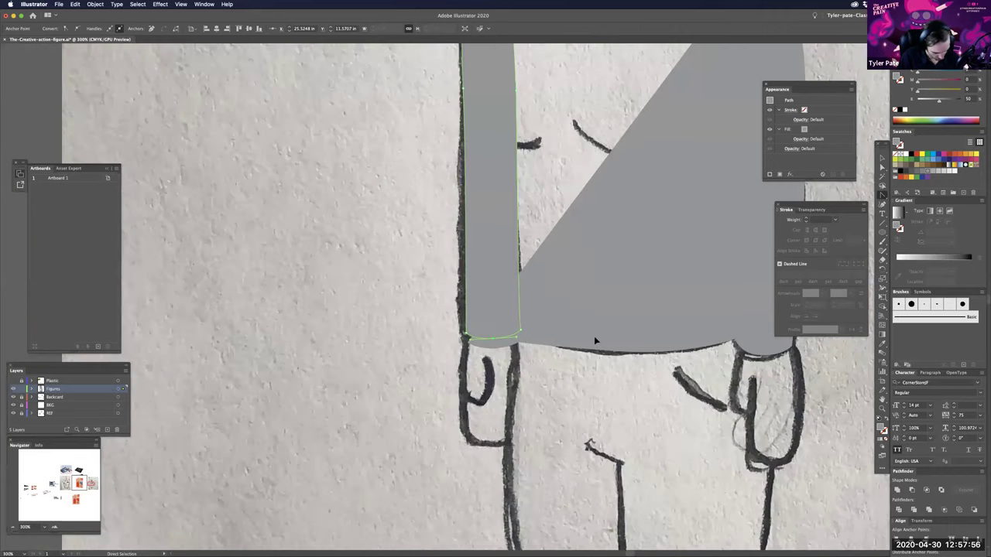
pyautogui.click(502, 222)
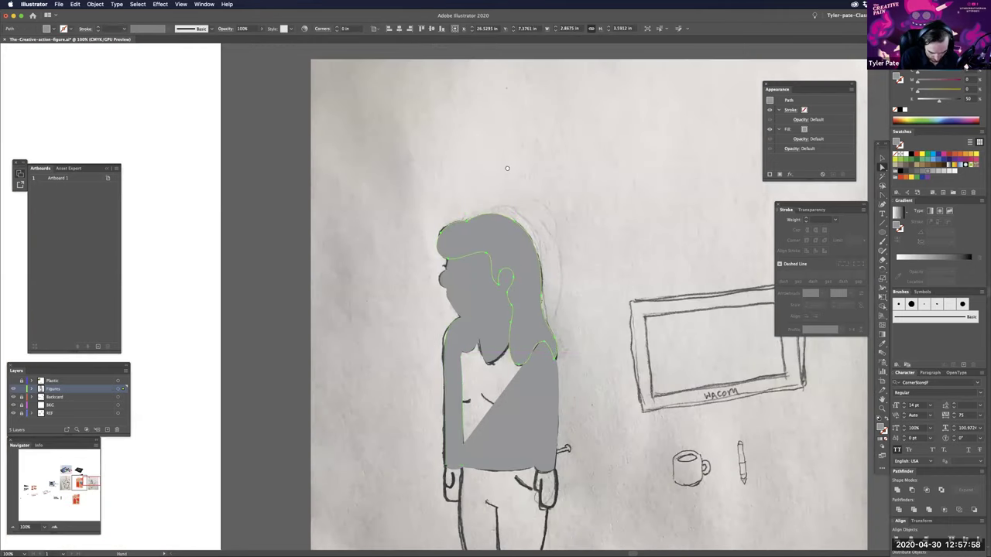
pyautogui.moveTo(550, 214); pyautogui.dragTo(574, 235)
pyautogui.scroll(-2, 575, 235)
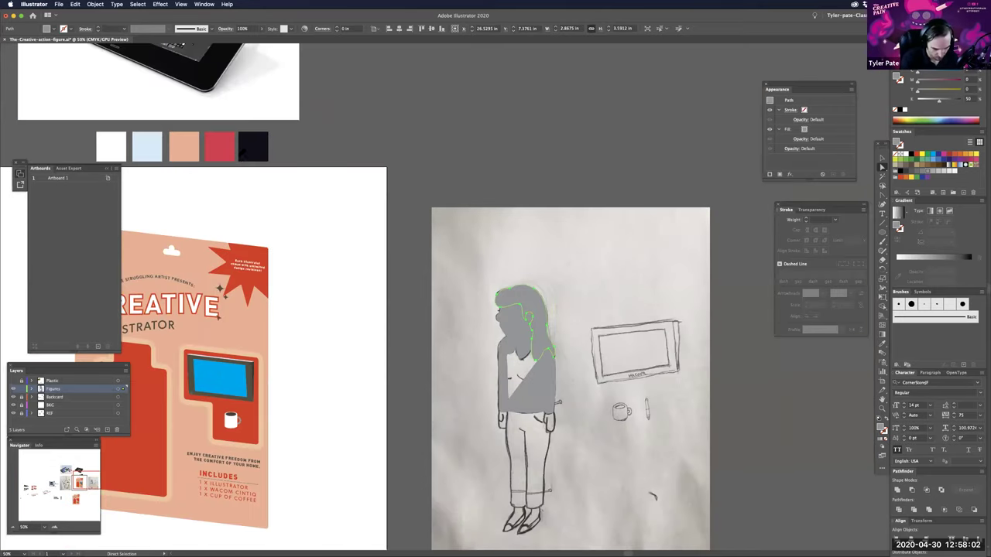
pyautogui.moveTo(240, 153); pyautogui.dragTo(357, 224)
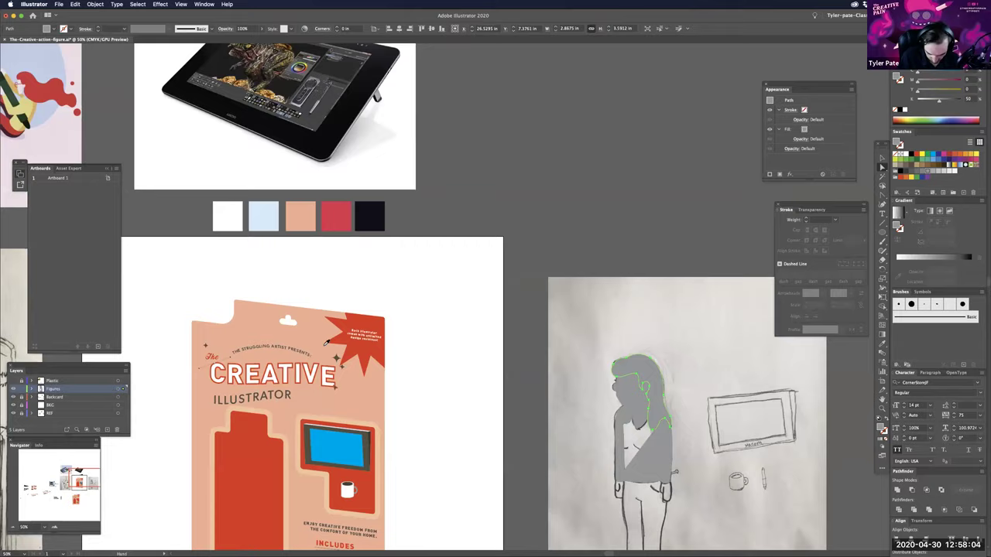
pyautogui.click(556, 394)
pyautogui.moveTo(359, 271); pyautogui.dragTo(222, 230)
pyautogui.click(549, 307)
# - Fill the face and neck shape with a pale pink sampled from the shark illustration, then deselect it
pyautogui.hscroll(-3, 535, 286)
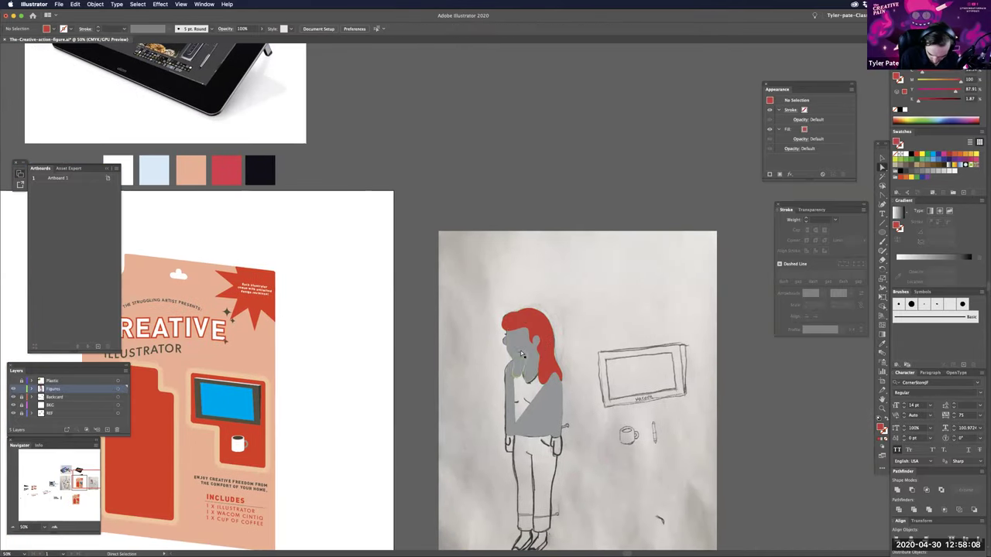
pyautogui.click(526, 353)
pyautogui.hscroll(-5, 611, 321)
pyautogui.scroll(2, 611, 321)
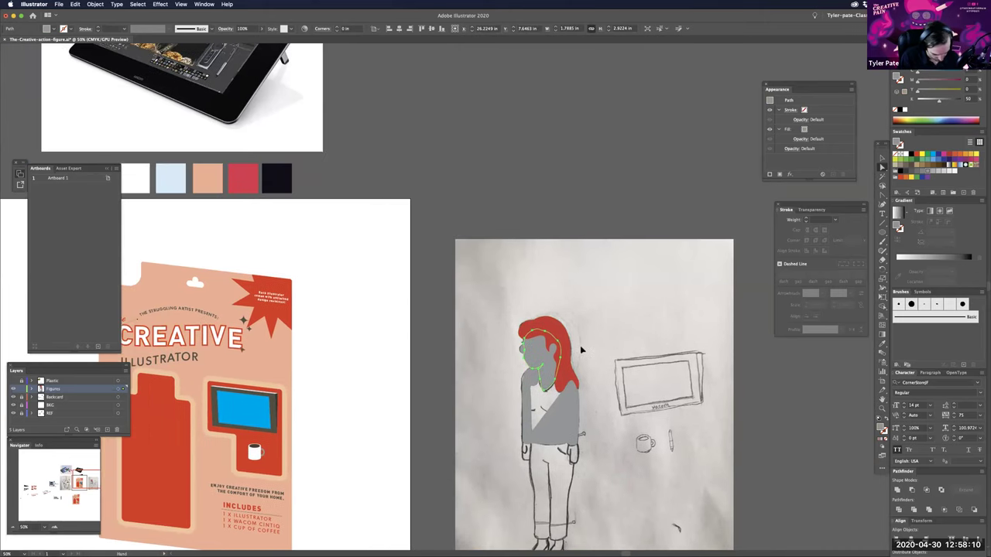
pyautogui.hscroll(-5, 232, 127)
pyautogui.scroll(1, 232, 127)
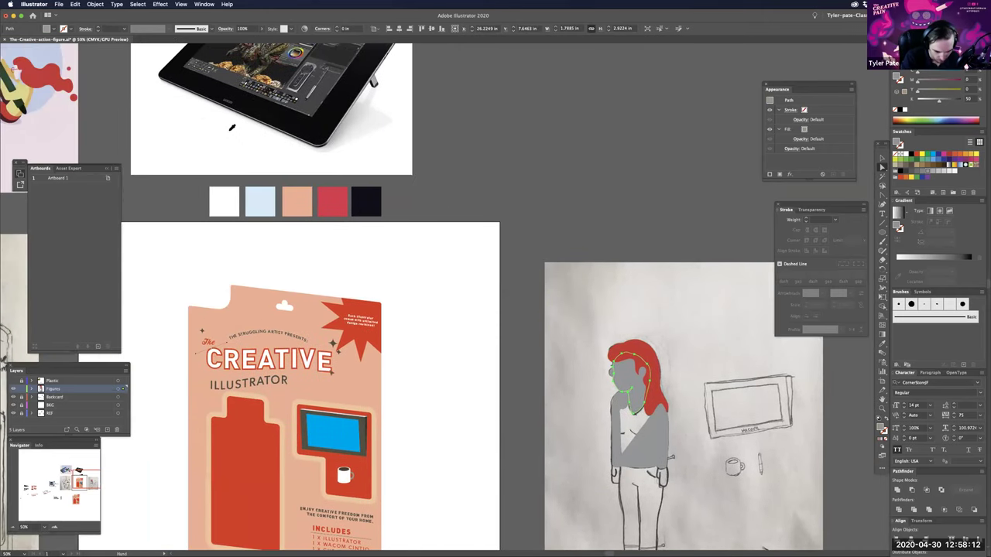
pyautogui.hscroll(-20, 379, 334)
pyautogui.scroll(5, 379, 334)
pyautogui.hscroll(2, 647, 316)
pyautogui.scroll(-1, 647, 316)
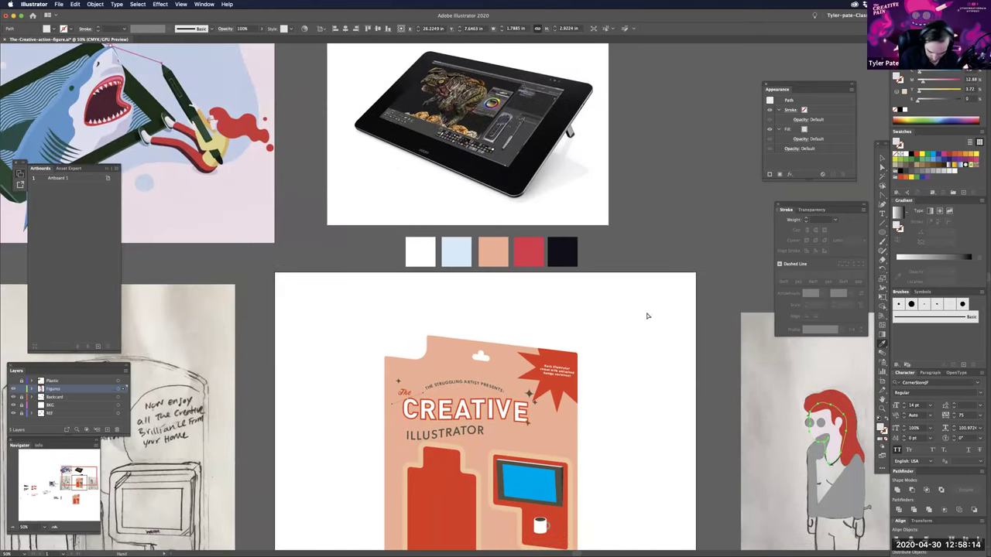
pyautogui.press('a')
pyautogui.click(643, 314)
# - Fill the front flap beneath the chin with the red sampled from the long hair
pyautogui.hscroll(20, 642, 314)
pyautogui.scroll(-9, 642, 314)
pyautogui.press('super+equal')
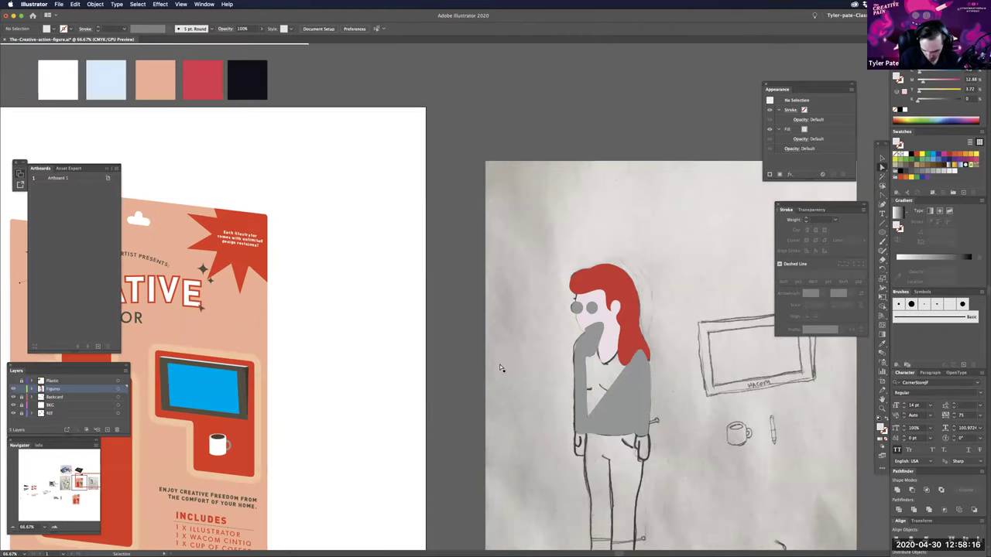
pyautogui.scroll(2, 504, 360)
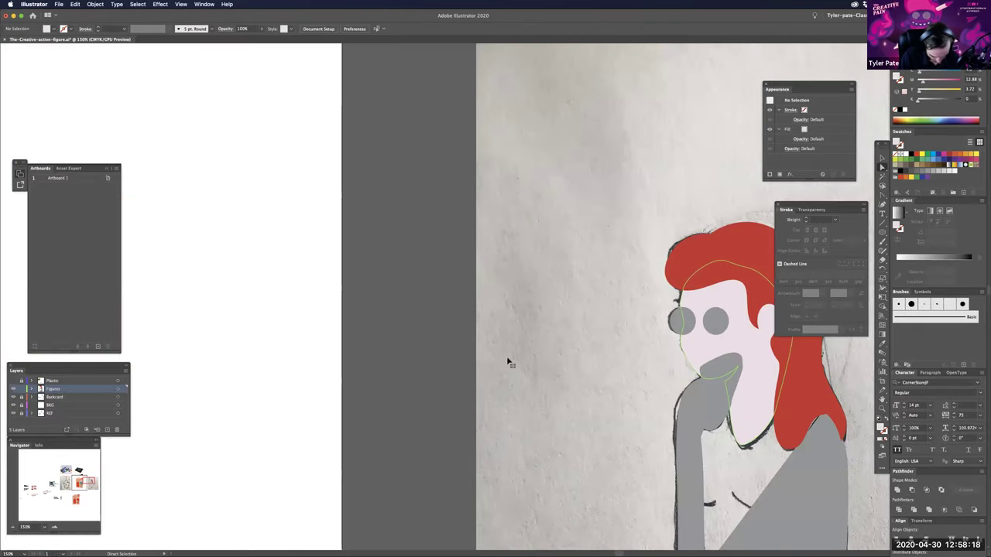
pyautogui.hscroll(20, 507, 358)
pyautogui.press('a')
pyautogui.press('v')
pyautogui.click(509, 362)
pyautogui.press('a')
pyautogui.press('i')
pyautogui.click(524, 295)
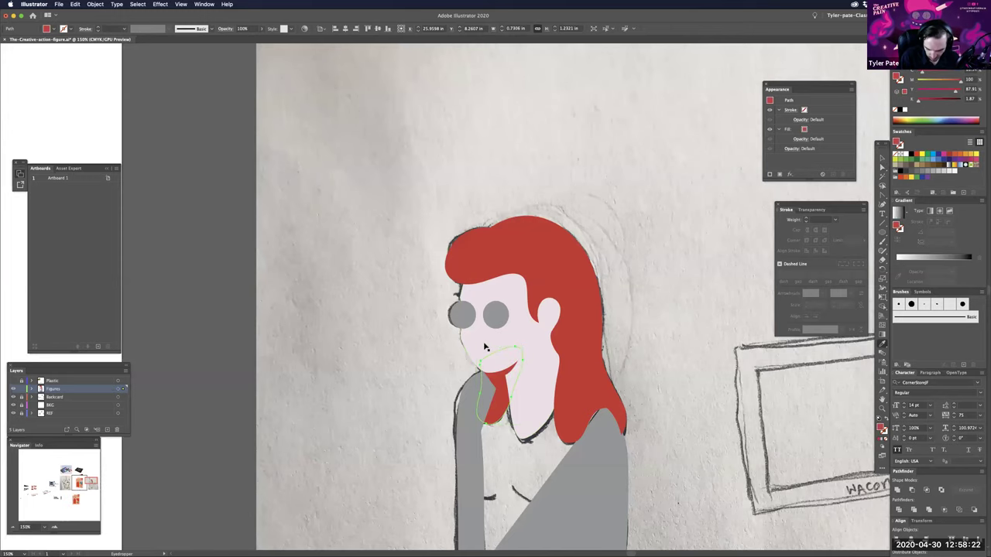
pyautogui.press('a')
pyautogui.click(617, 337)
# - Fill the unfinished shirt shape with a pale yellow sampled from the shark illustration
pyautogui.press('super+minus')
pyautogui.press('super+minus')
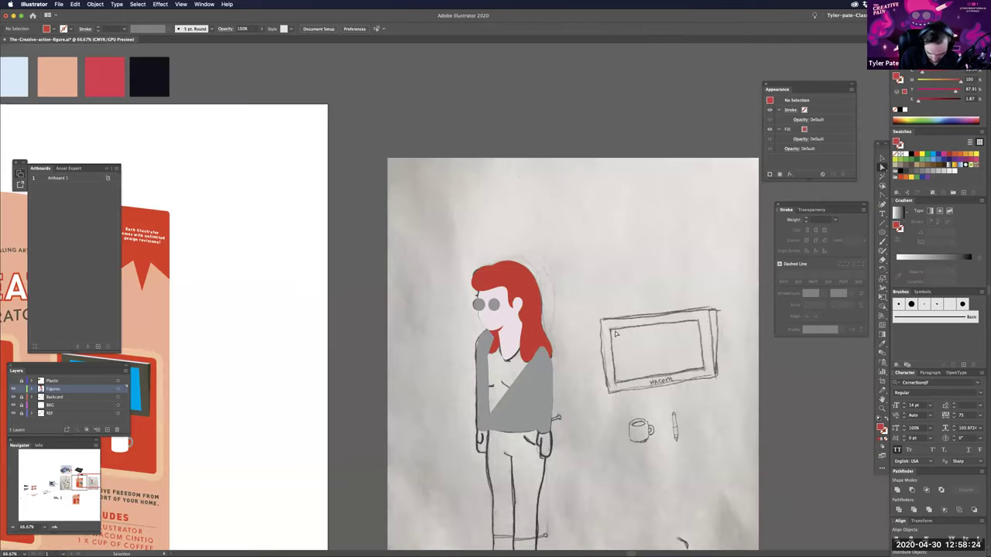
pyautogui.press('super+plus')
pyautogui.press('super+minus')
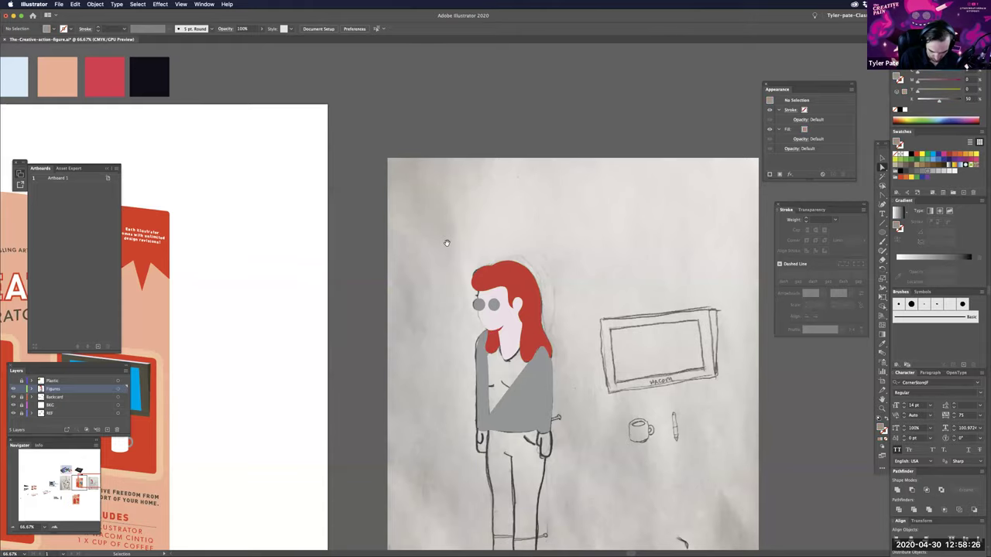
pyautogui.press('super+minus')
pyautogui.press('super+minus')
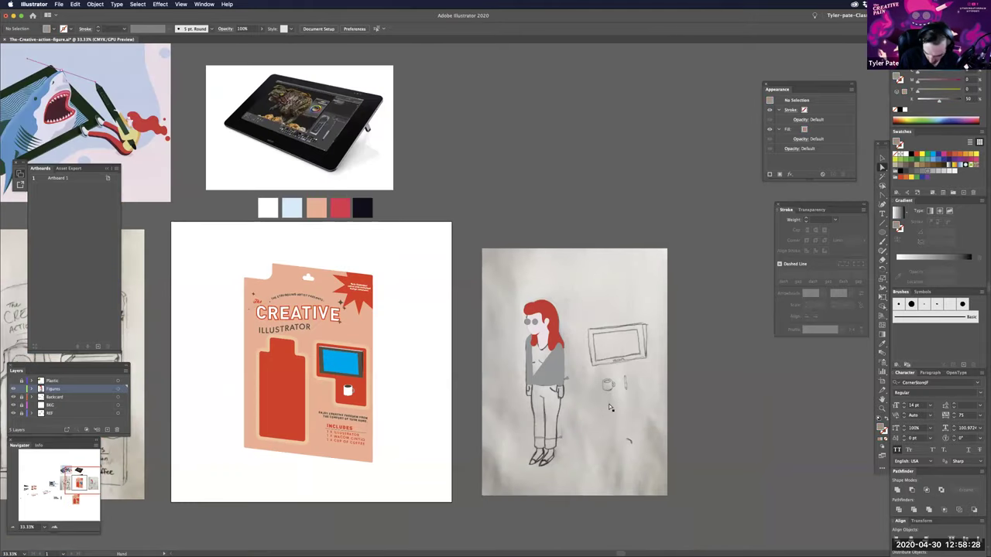
pyautogui.hscroll(-5, 609, 407)
pyautogui.scroll(3, 609, 407)
pyautogui.moveTo(607, 406); pyautogui.dragTo(484, 346)
pyautogui.click(597, 405)
pyautogui.press('i')
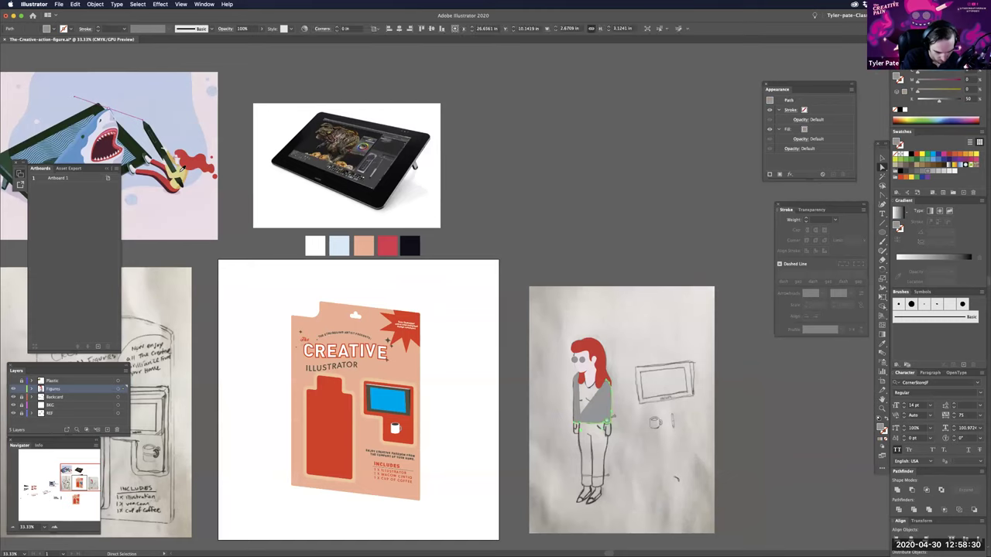
pyautogui.click(672, 473)
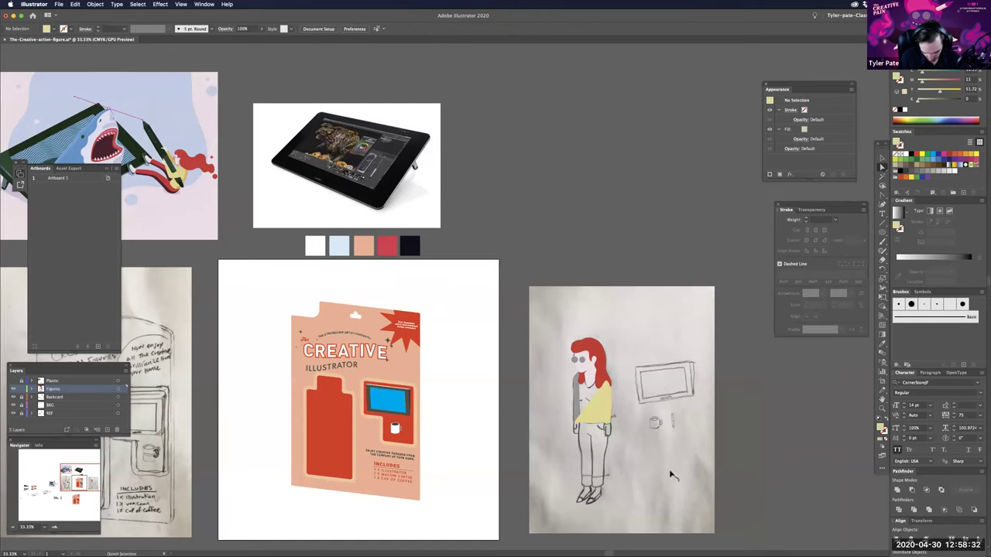
# - Delete the front glasses lens and replace it with a copy of the remaining lens at the face's front edge
pyautogui.press('super+=')
pyautogui.press('super+equal')
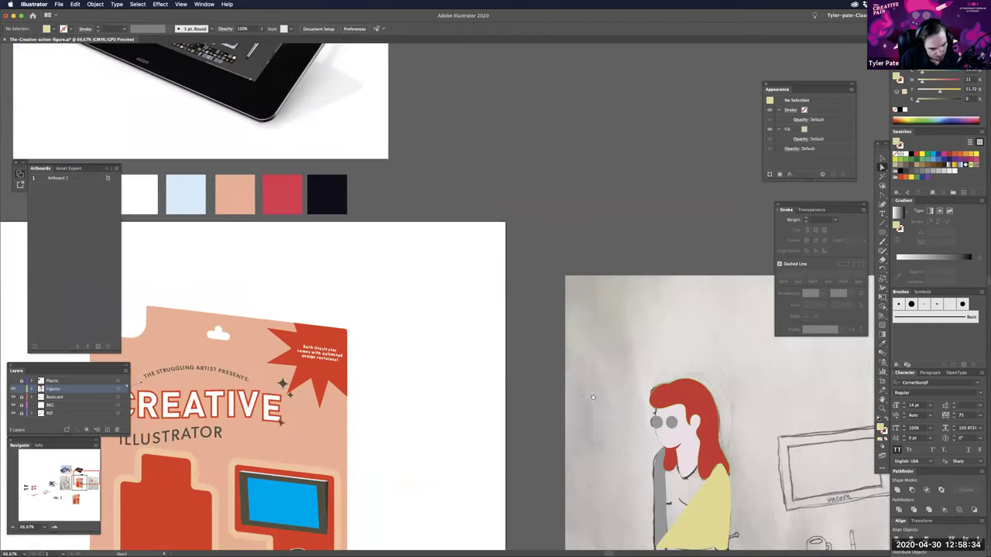
pyautogui.press('super+equal')
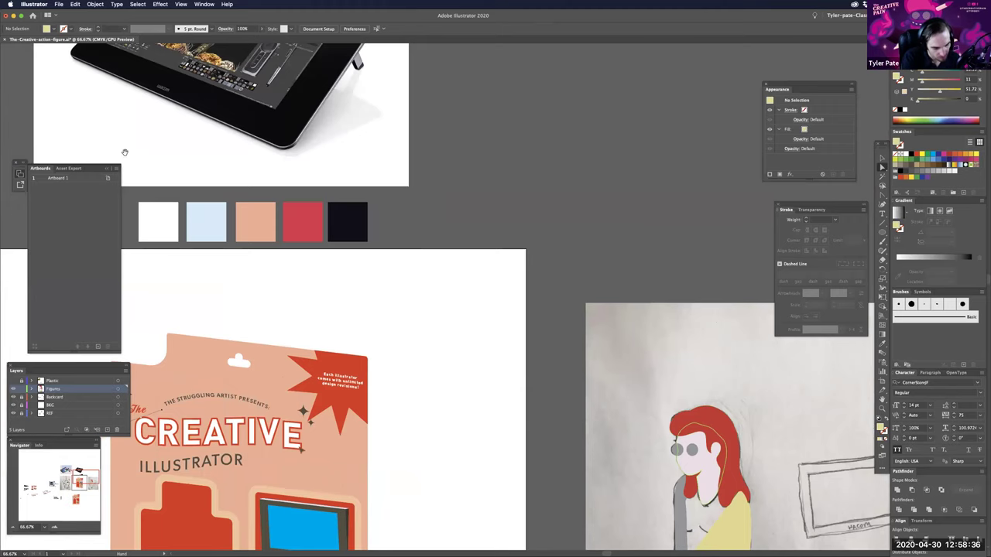
pyautogui.moveTo(125, 152); pyautogui.dragTo(393, 229)
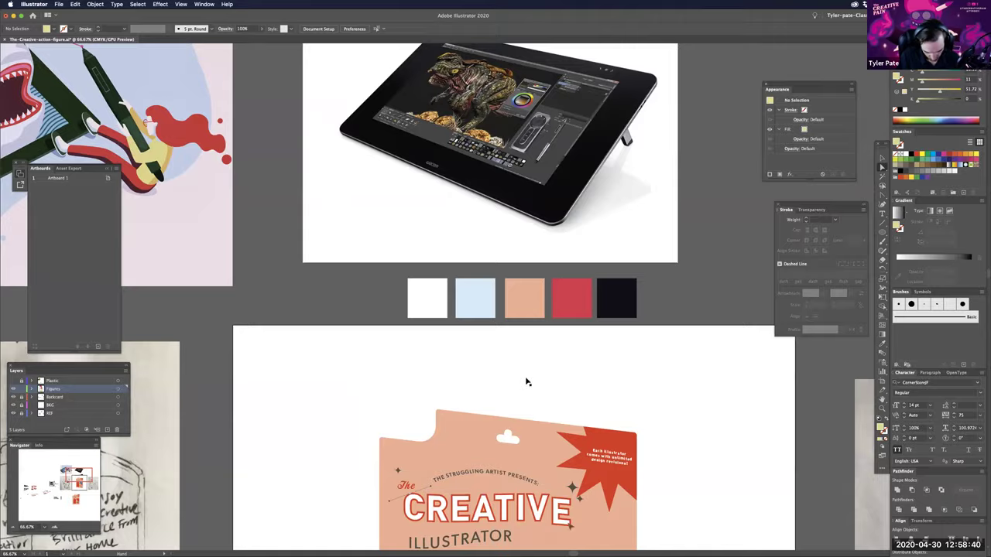
pyautogui.moveTo(527, 380); pyautogui.dragTo(153, 160)
pyautogui.moveTo(643, 490); pyautogui.dragTo(547, 429)
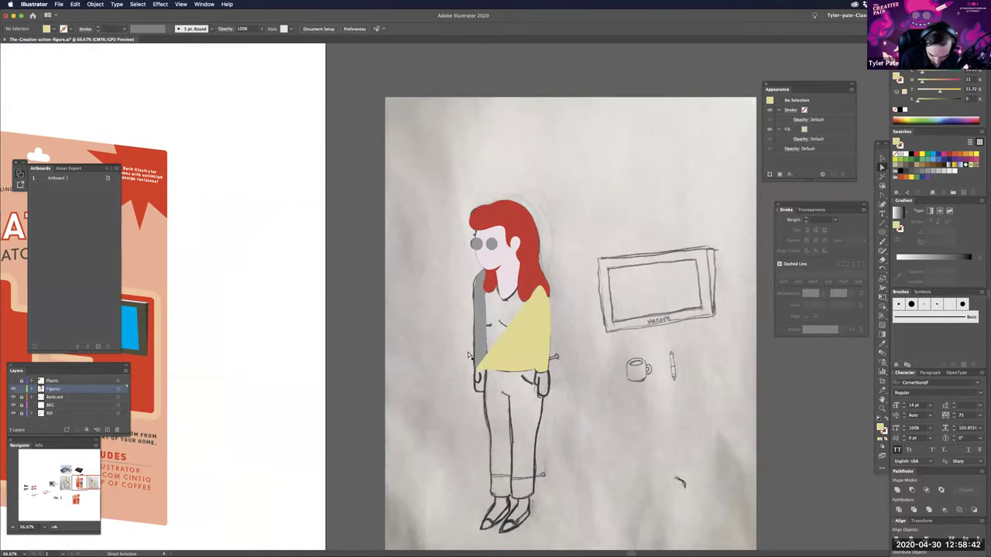
pyautogui.scroll(5, 449, 357)
pyautogui.scroll(5, 425, 353)
pyautogui.click(418, 350)
pyautogui.press('Delete')
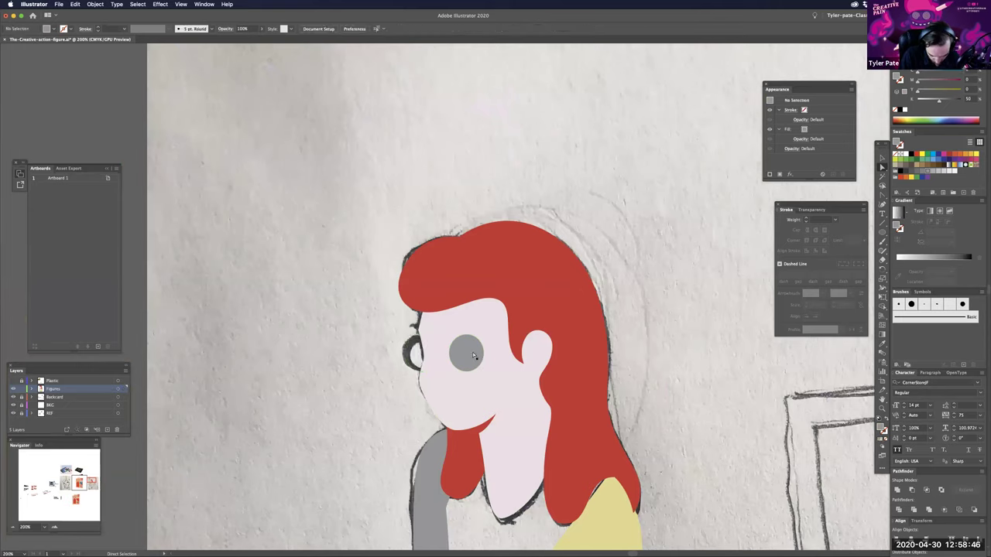
pyautogui.moveTo(471, 355); pyautogui.dragTo(436, 355)
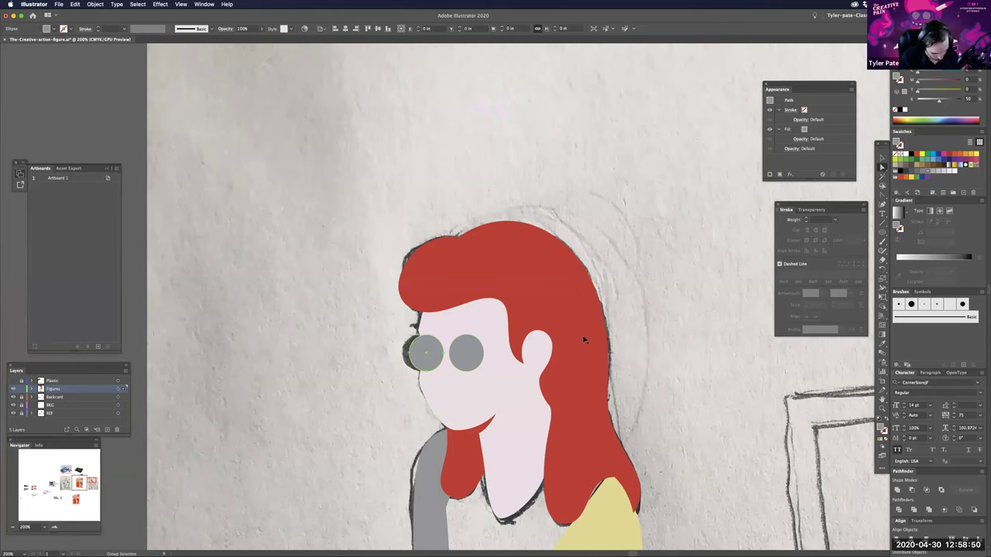
# - Move the front glasses lens slightly outward so it overlaps the front edge of the face as in the sketch
pyautogui.press('v')
pyautogui.click(469, 352)
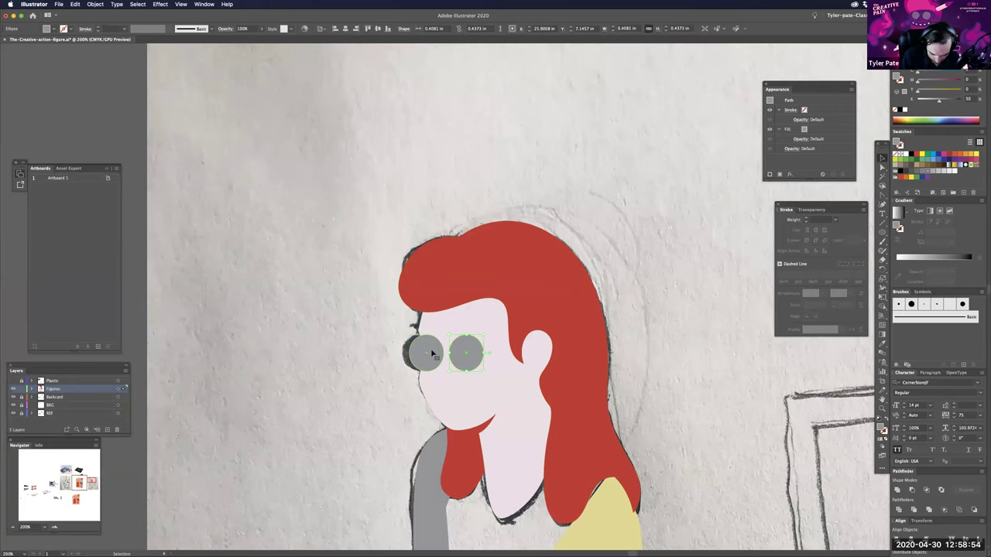
pyautogui.doubleClick(431, 352)
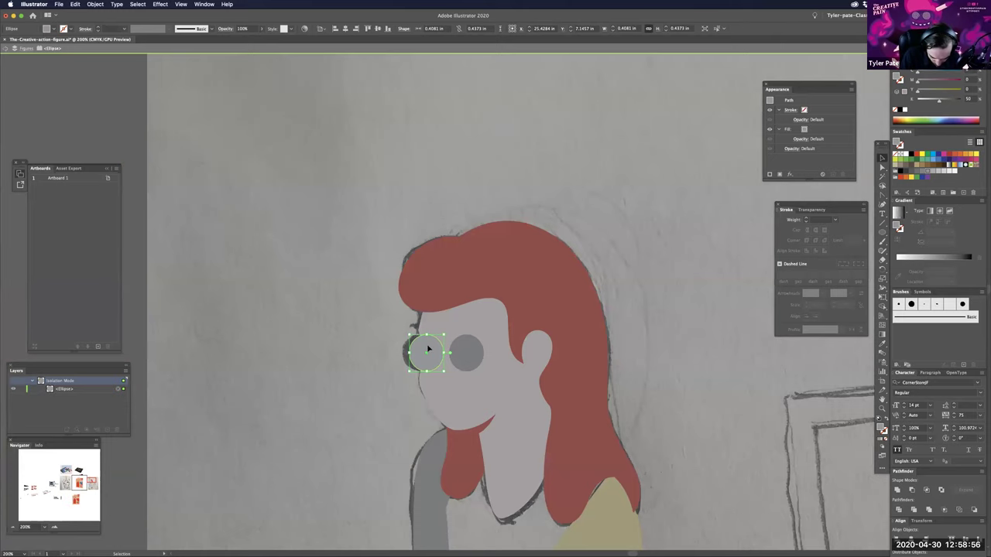
pyautogui.moveTo(428, 350); pyautogui.dragTo(424, 350)
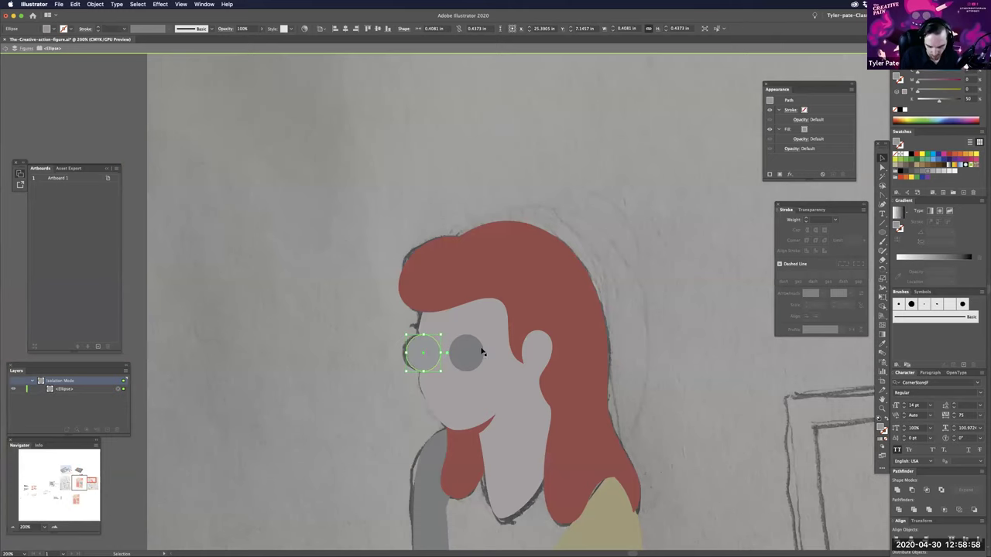
pyautogui.press('Escape')
# - Enlarge the rear glasses lens to about 0.43 by 0.47 in and shift both lenses slightly toward the front of the face
pyautogui.click(470, 354)
pyautogui.press('super+shift+a')
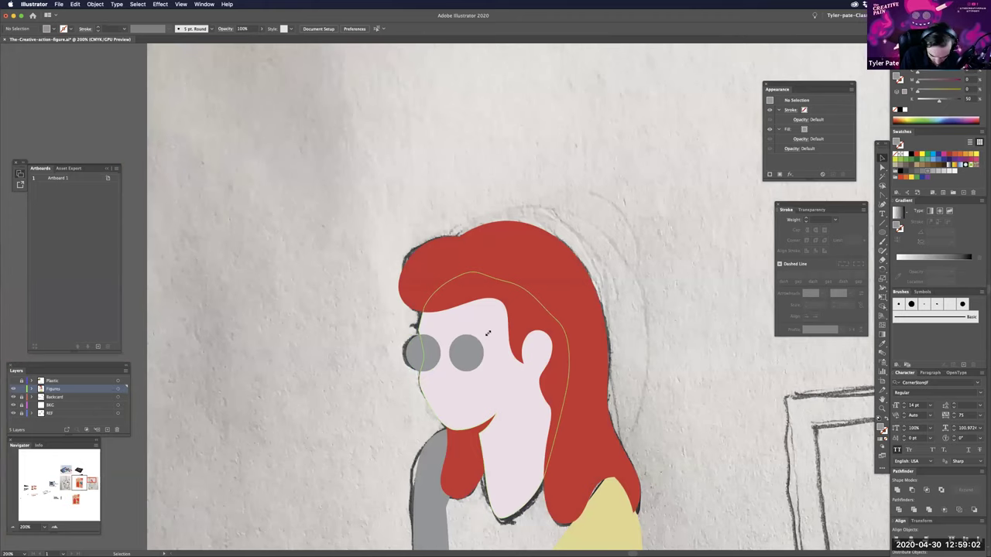
pyautogui.click(478, 352)
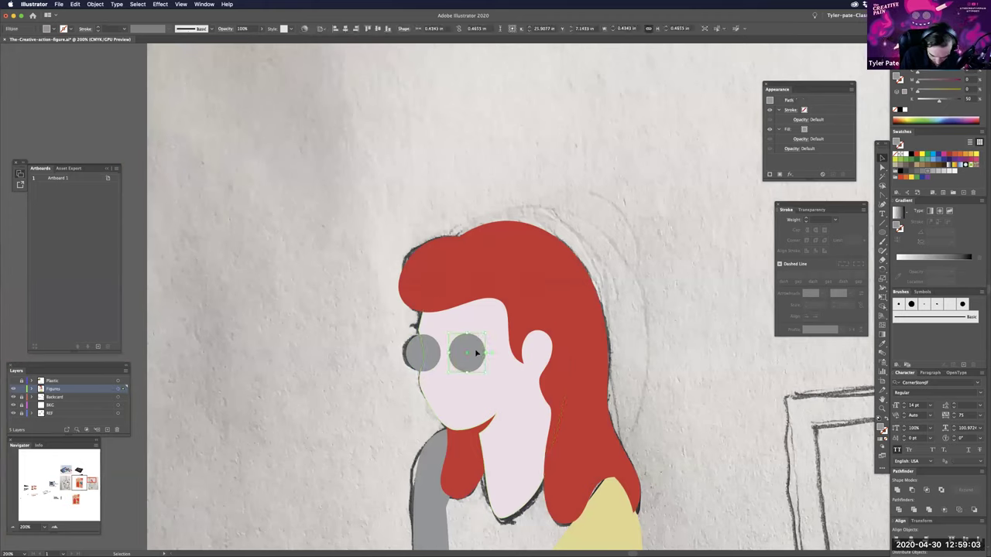
pyautogui.click(687, 326)
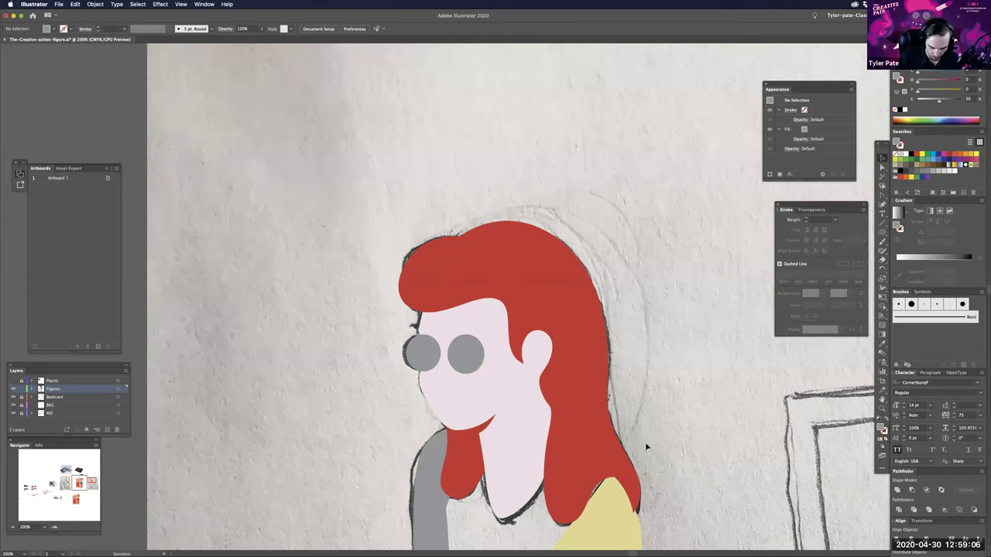
pyautogui.click(480, 361)
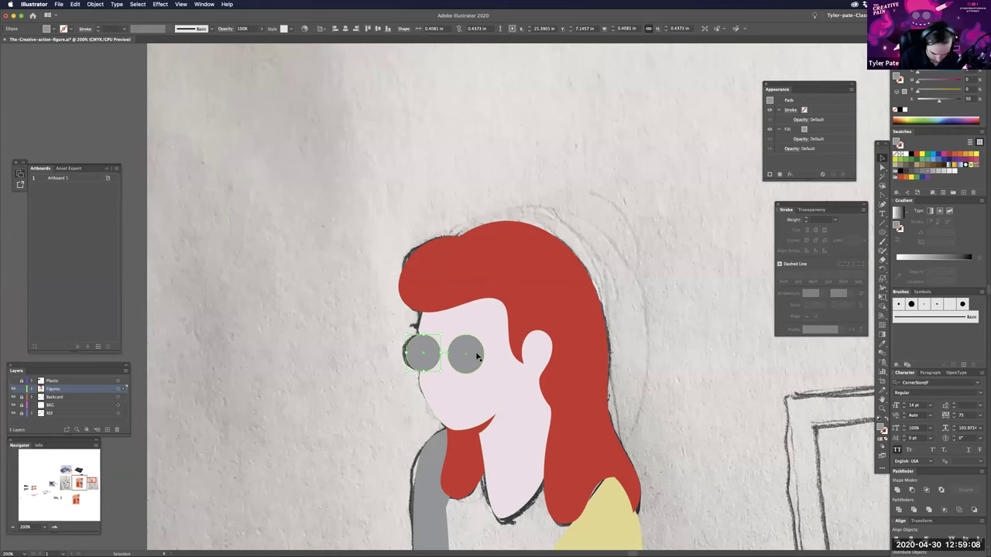
pyautogui.click(636, 311)
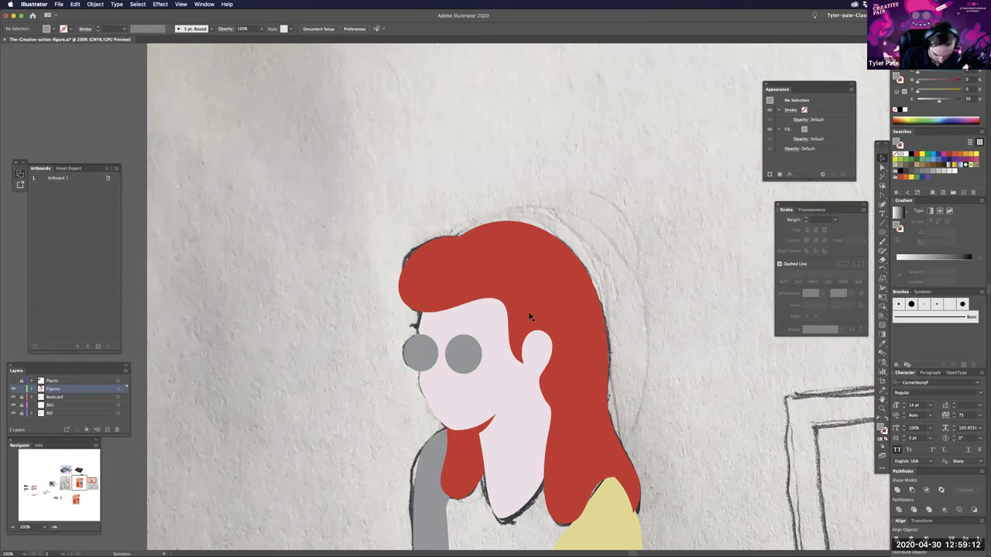
# - Turn both glasses lenses into unfilled rings with a 2 pt stroke in the red sampled from the hair
pyautogui.click(531, 283)
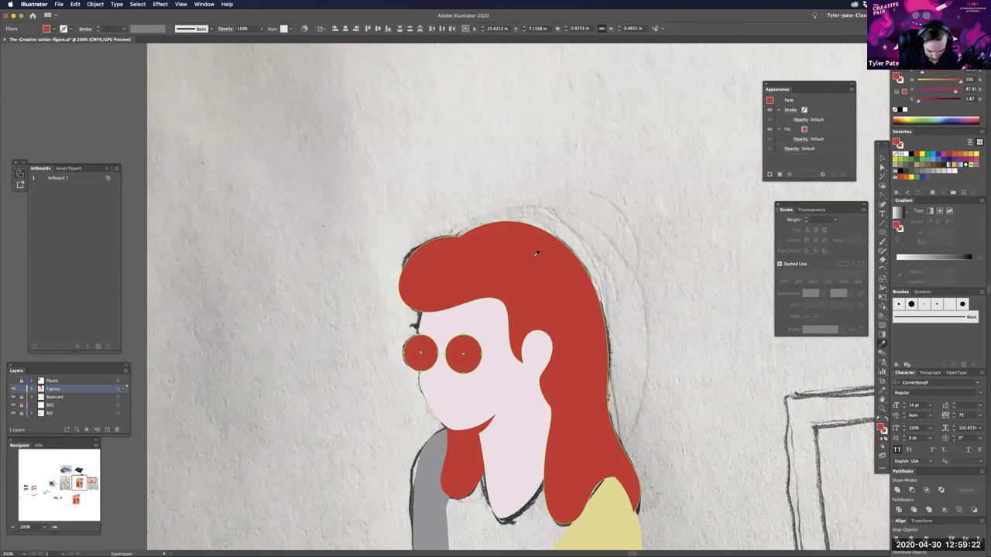
pyautogui.hotkey('shift', 'x')
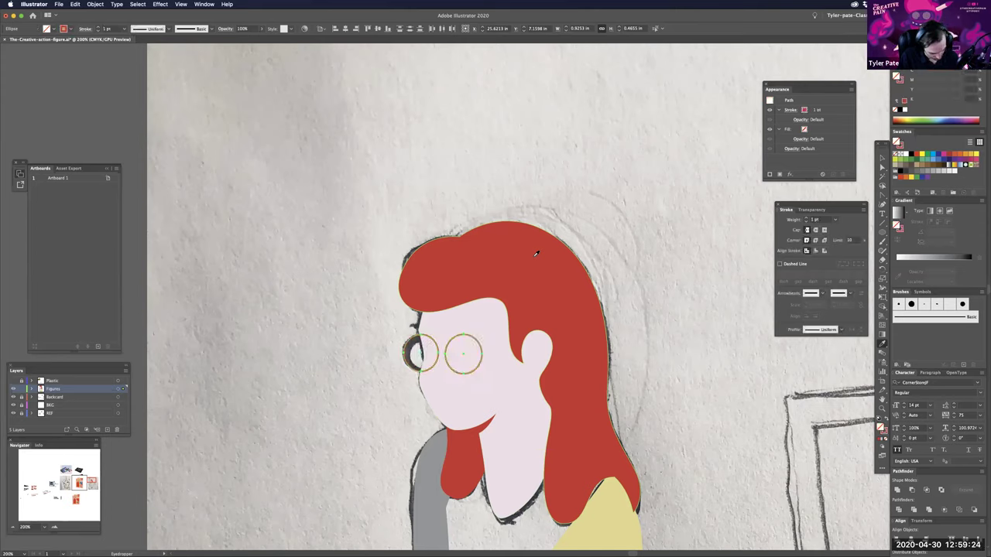
pyautogui.press('super+equal')
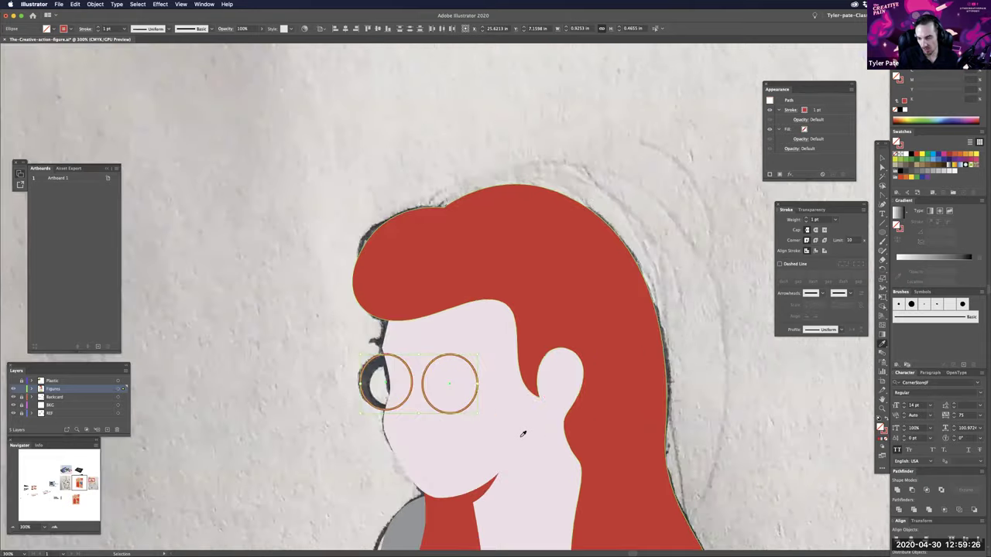
pyautogui.press('super+equal')
pyautogui.press('i')
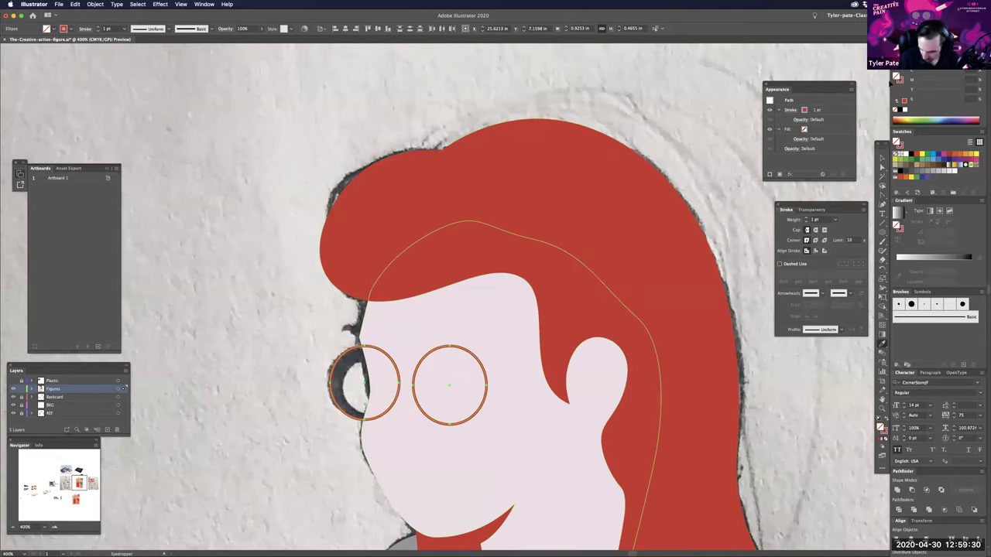
pyautogui.press('v')
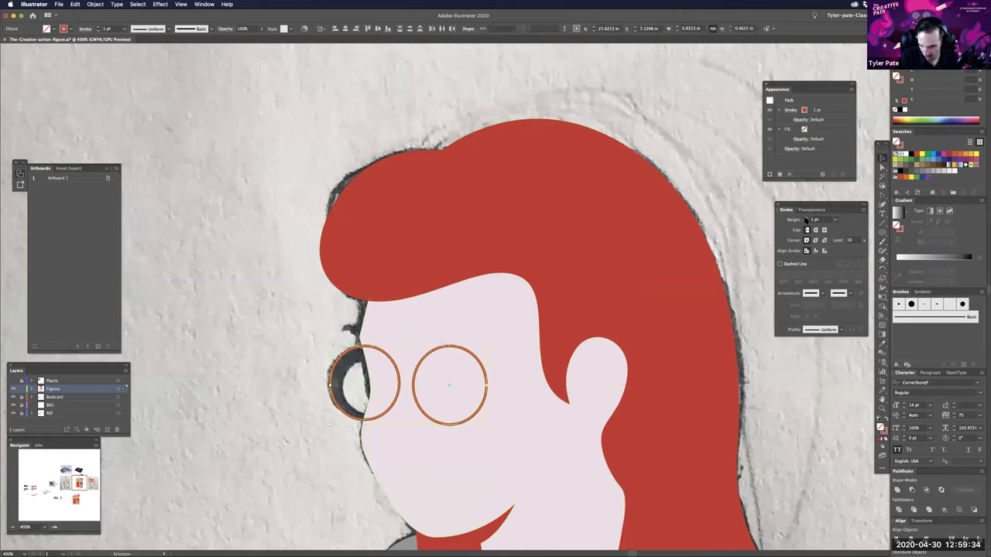
pyautogui.click(806, 218)
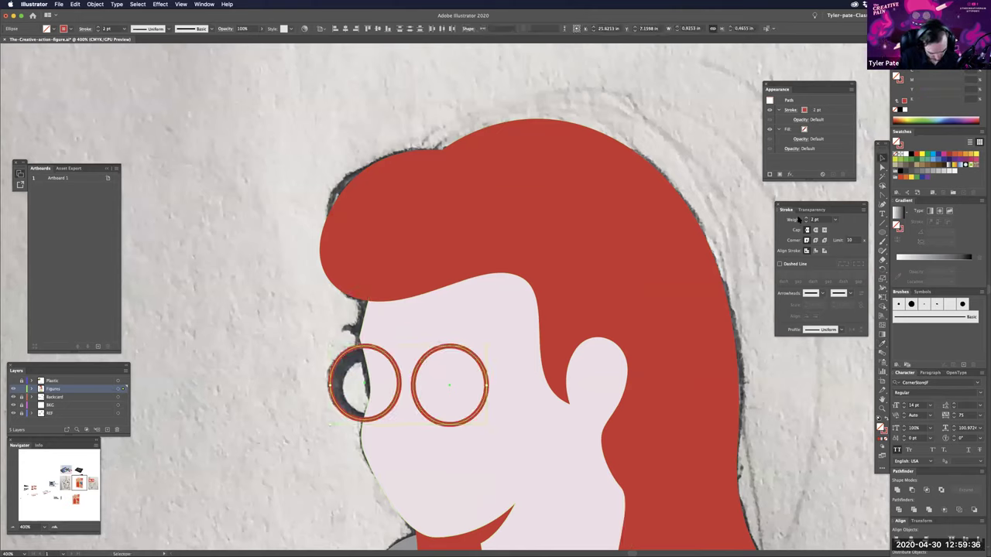
pyautogui.click(806, 219)
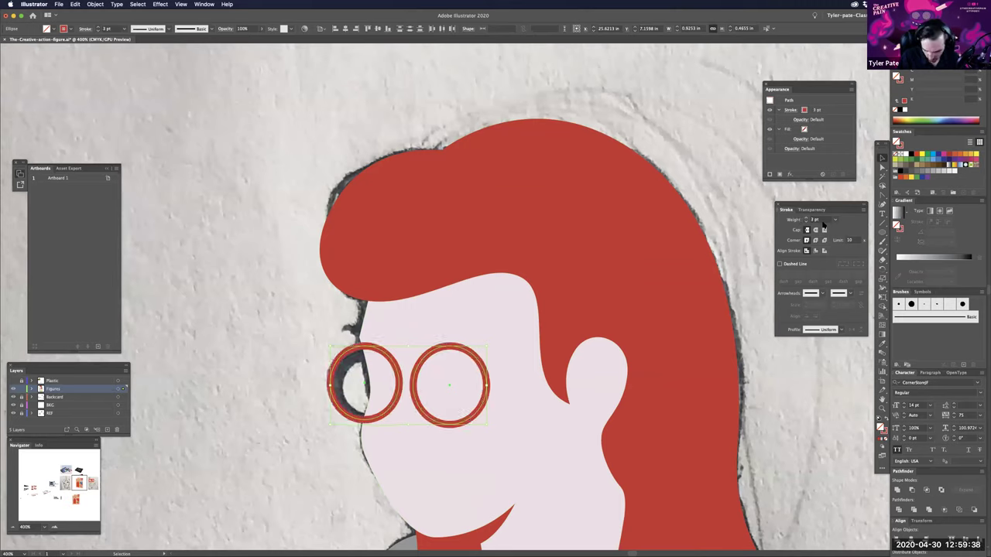
pyautogui.click(806, 222)
pyautogui.click(733, 230)
# - Draw a straight glasses temple arm from the rear lens's edge back to the ear with the Pen tool
pyautogui.moveTo(428, 338); pyautogui.dragTo(415, 329)
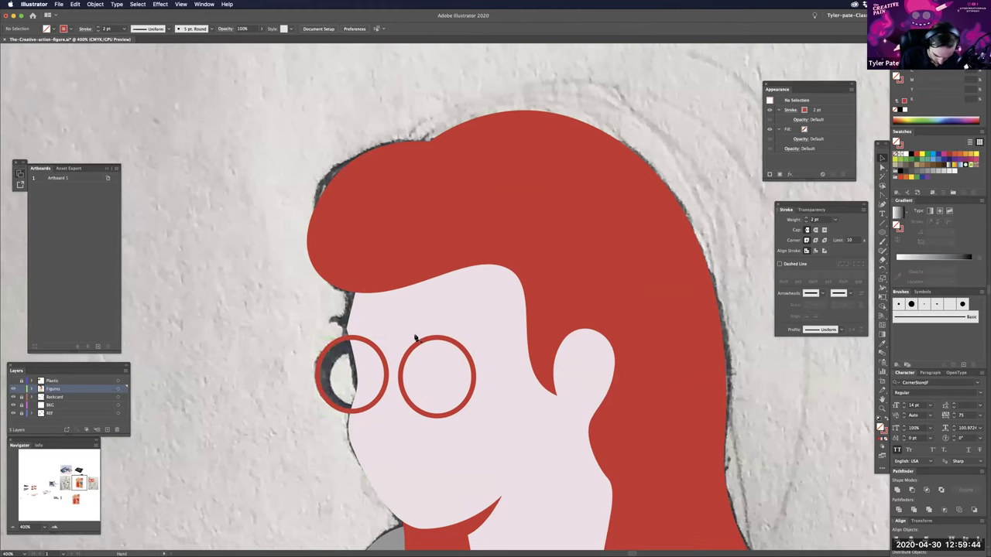
pyautogui.click(416, 336)
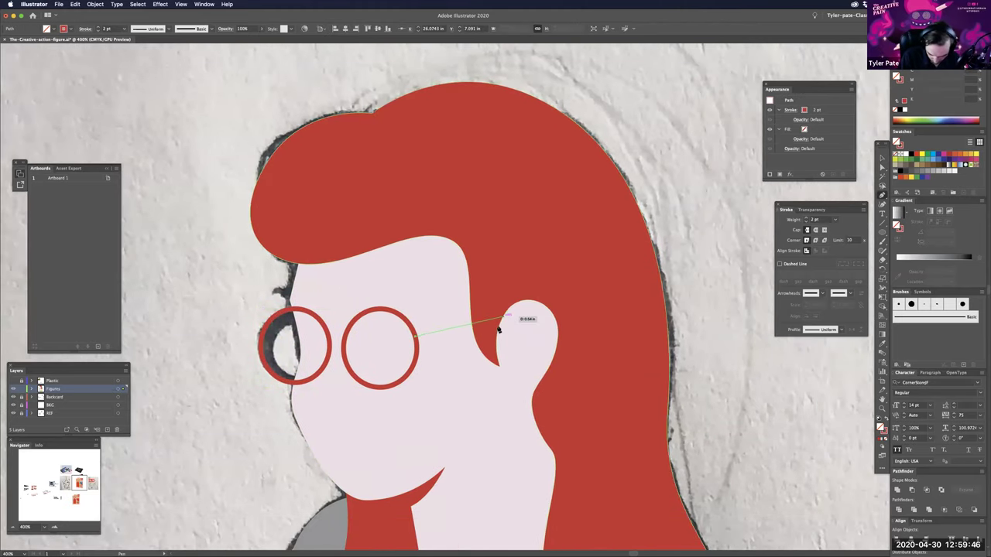
pyautogui.click(503, 327)
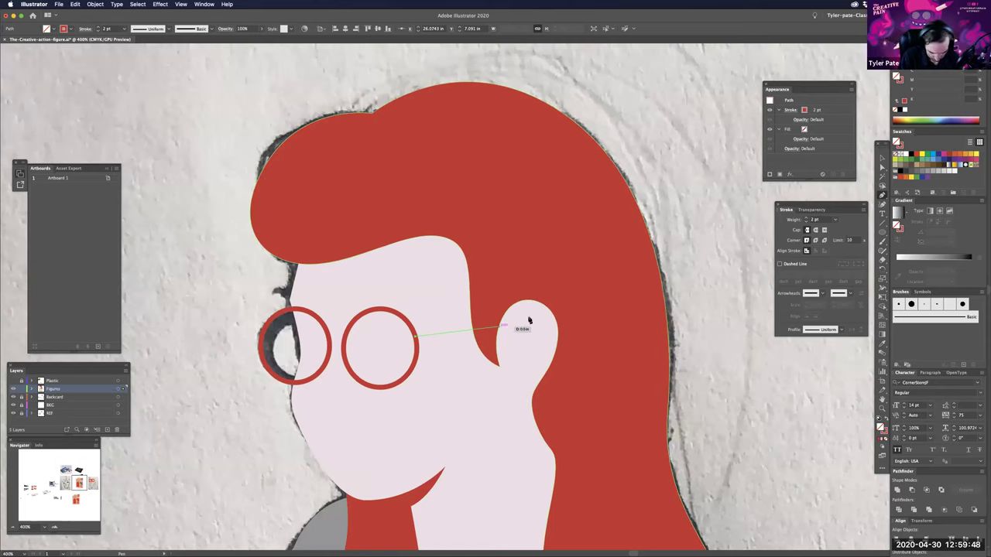
pyautogui.press('a')
pyautogui.click(536, 322)
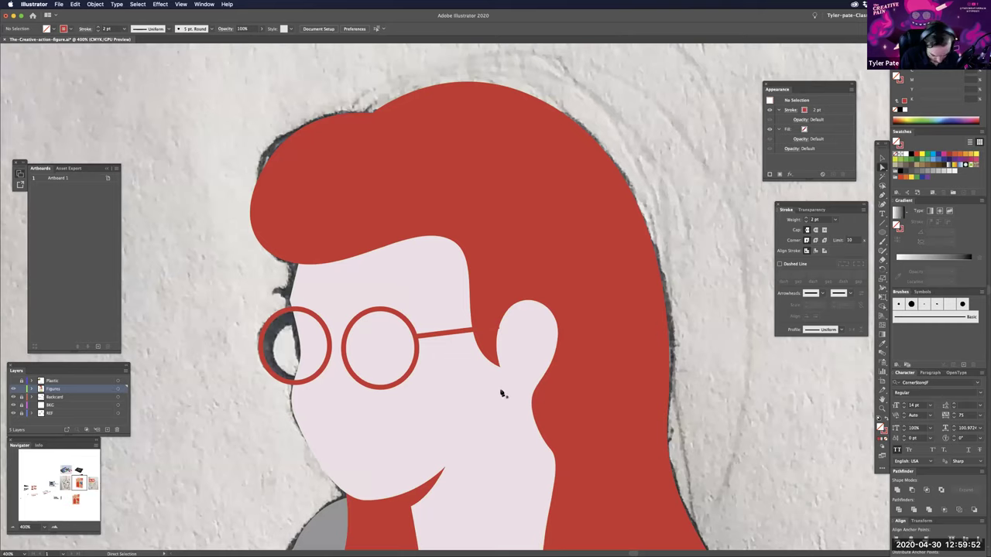
# - Trace a closed teardrop-shaped path around the ear with the Pen tool
pyautogui.press('p')
pyautogui.keyDown('super'); pyautogui.click(514, 302); pyautogui.keyUp('super')
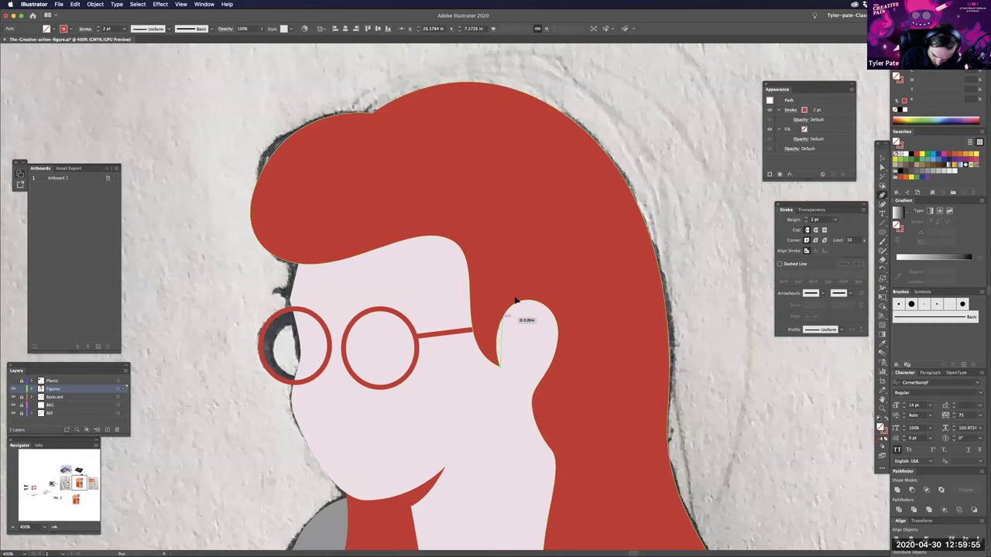
pyautogui.keyDown('super'); pyautogui.click(555, 313); pyautogui.keyUp('super')
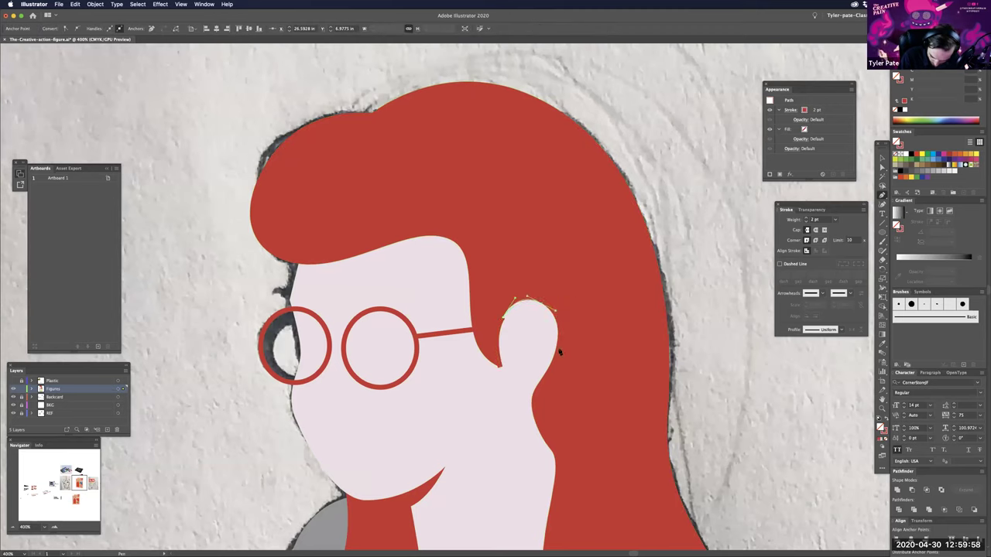
pyautogui.moveTo(556, 350); pyautogui.dragTo(546, 373)
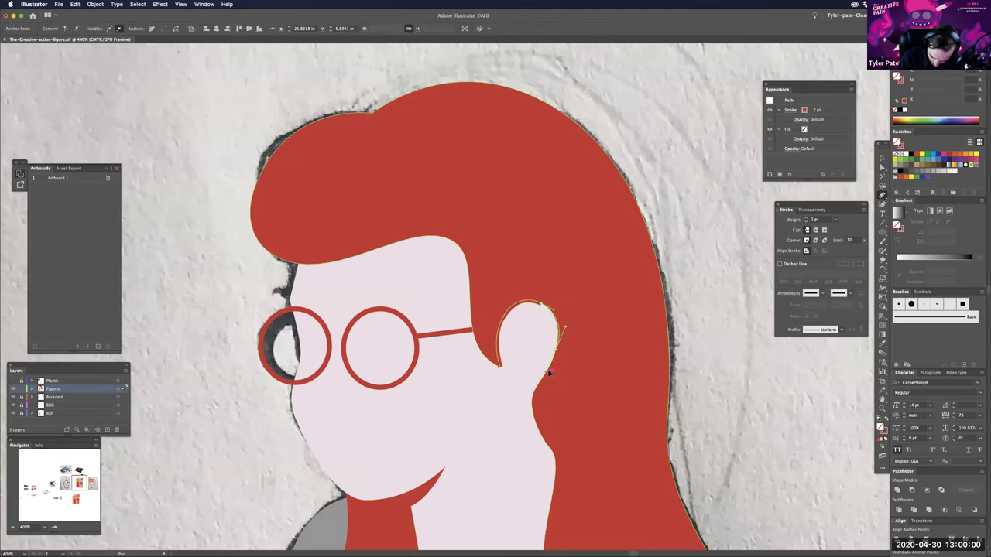
pyautogui.moveTo(532, 392); pyautogui.dragTo(519, 399)
pyautogui.click(519, 398)
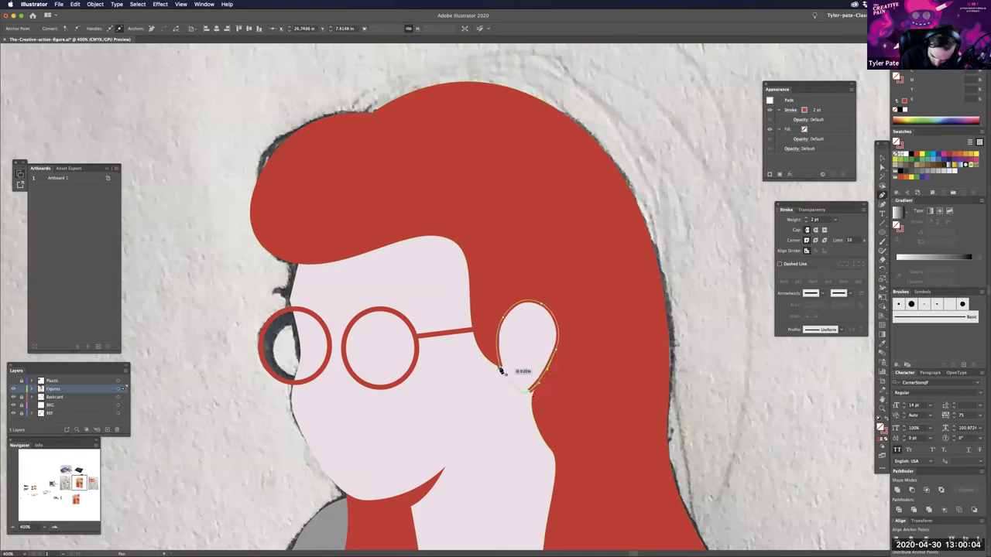
# - Fill the ear shape with the pale pink sampled from the face, without a stroke, and deselect it
pyautogui.press('i')
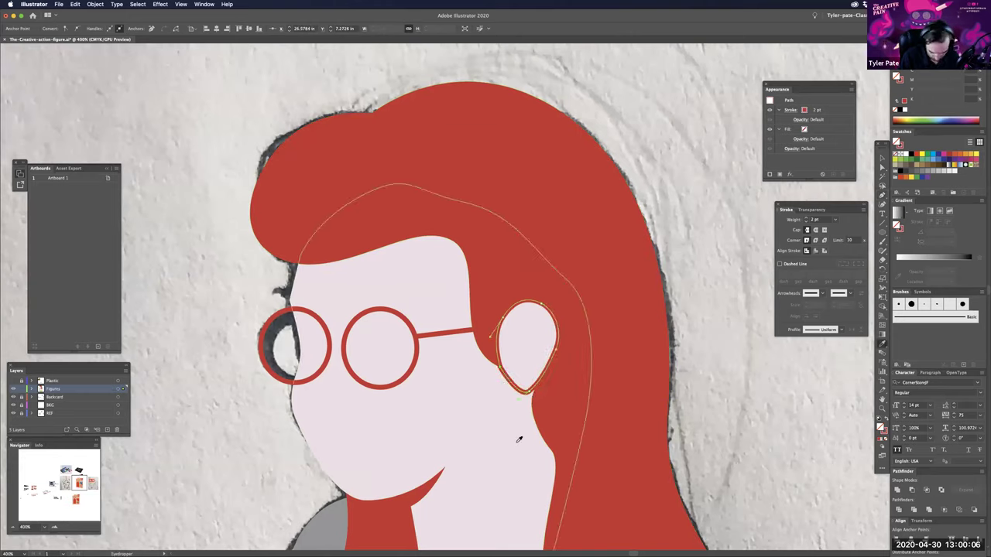
pyautogui.click(517, 429)
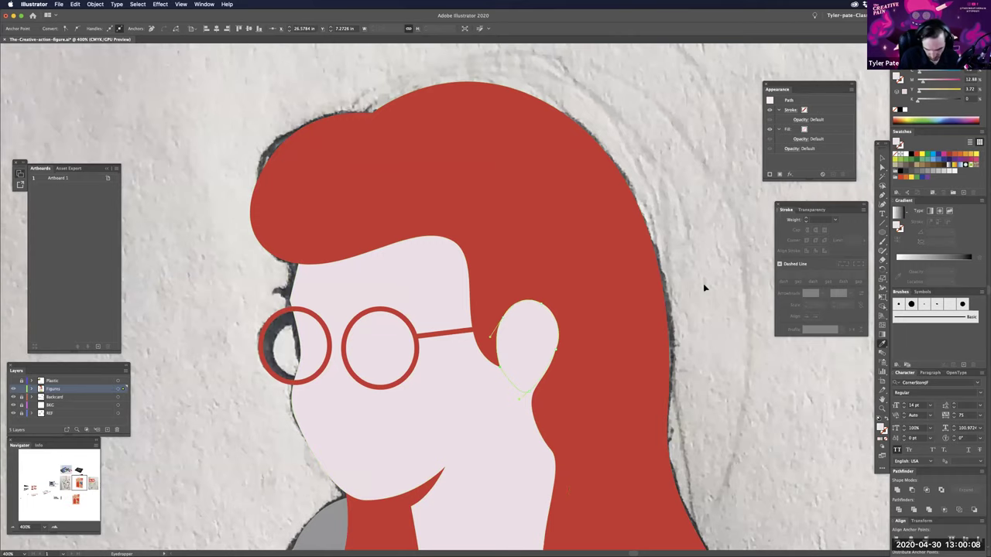
pyautogui.keyDown('super'); pyautogui.click(703, 284); pyautogui.keyUp('super')
pyautogui.press('a')
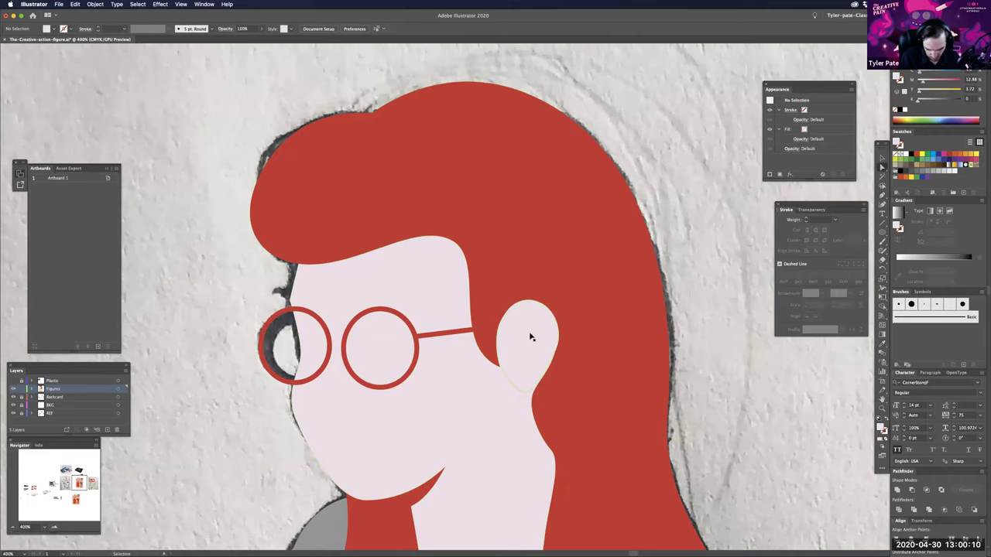
# - Fill the grey front sleeve with the pale yellow sampled from the shirt shape
pyautogui.press('super+minus')
pyautogui.press('super+minus')
pyautogui.press('super+minus')
pyautogui.press('super+minus')
pyautogui.press('super+minus')
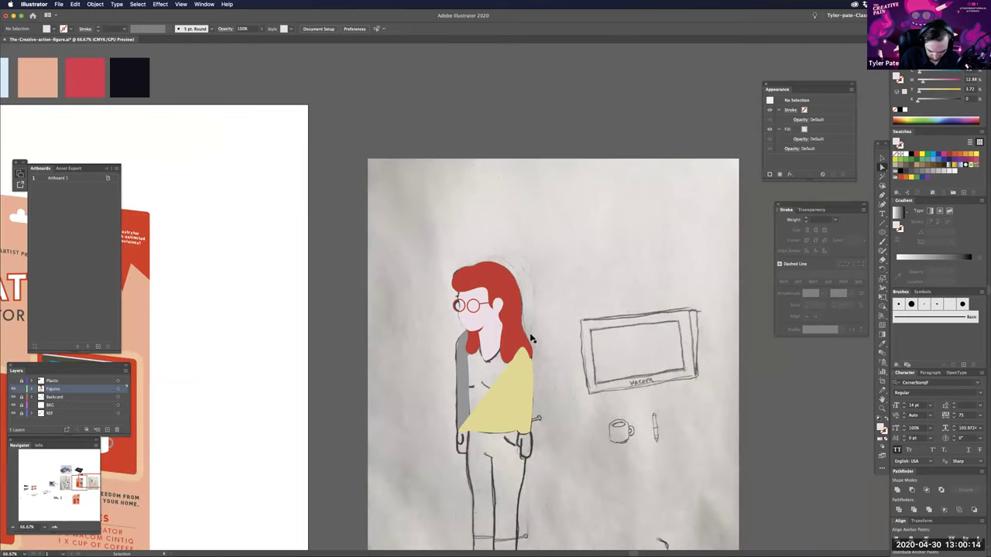
pyautogui.press('super+plus')
pyautogui.press('super+plus')
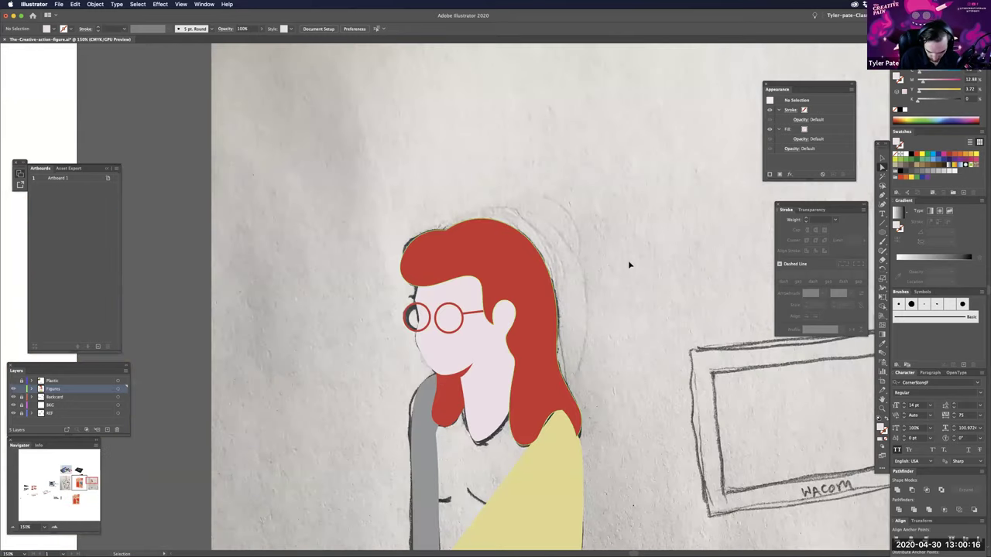
pyautogui.press('super+plus')
pyautogui.press('super+plus')
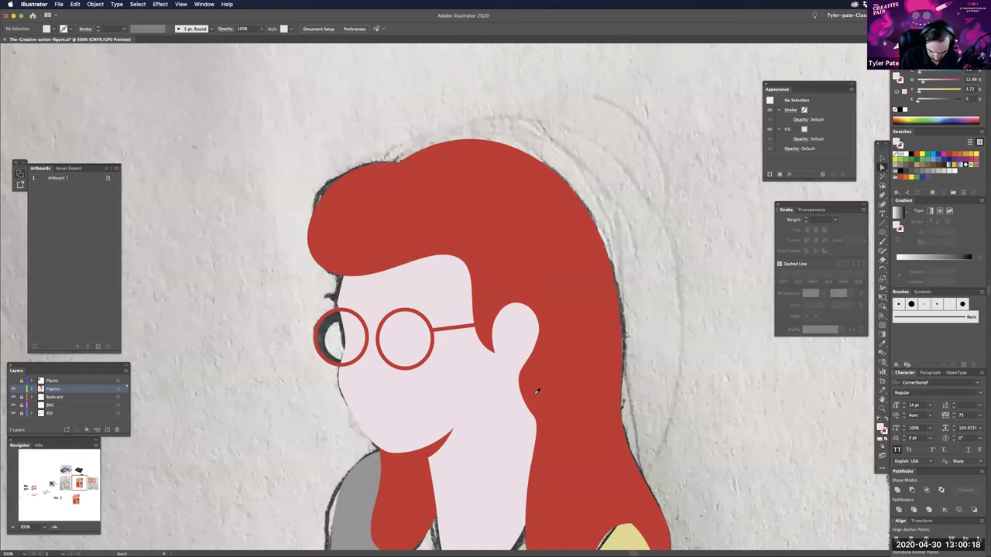
pyautogui.press('super+minus')
pyautogui.press('super+minus')
pyautogui.press('super+minus')
pyautogui.click(536, 391)
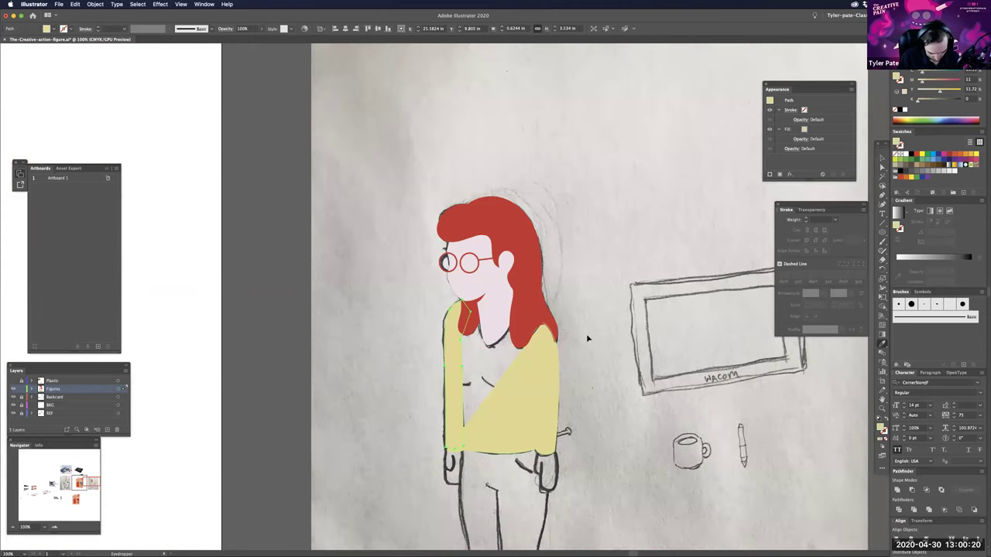
# - Switch the Figures layer to outline view over the sketch, framing the figure's head and torso
pyautogui.scroll(-5, 586, 338)
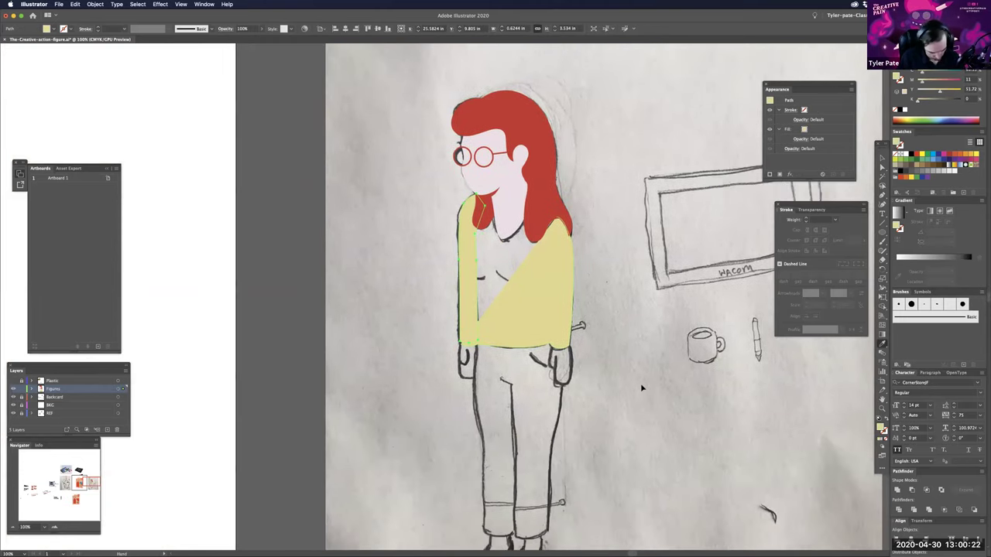
pyautogui.scroll(3, 640, 383)
pyautogui.hscroll(1, 640, 383)
pyautogui.press('super+plus')
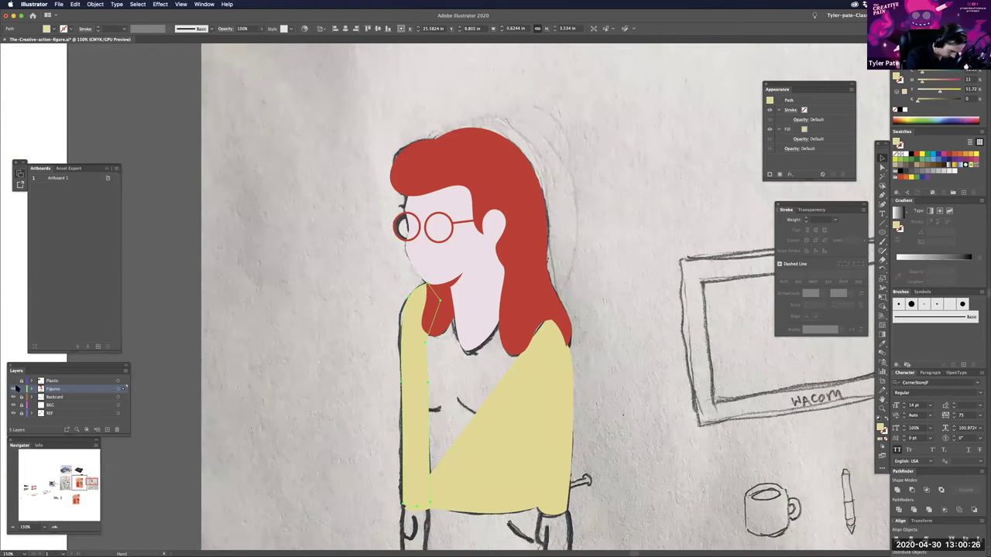
pyautogui.scroll(-3, 17, 390)
pyautogui.hscroll(-1, 17, 390)
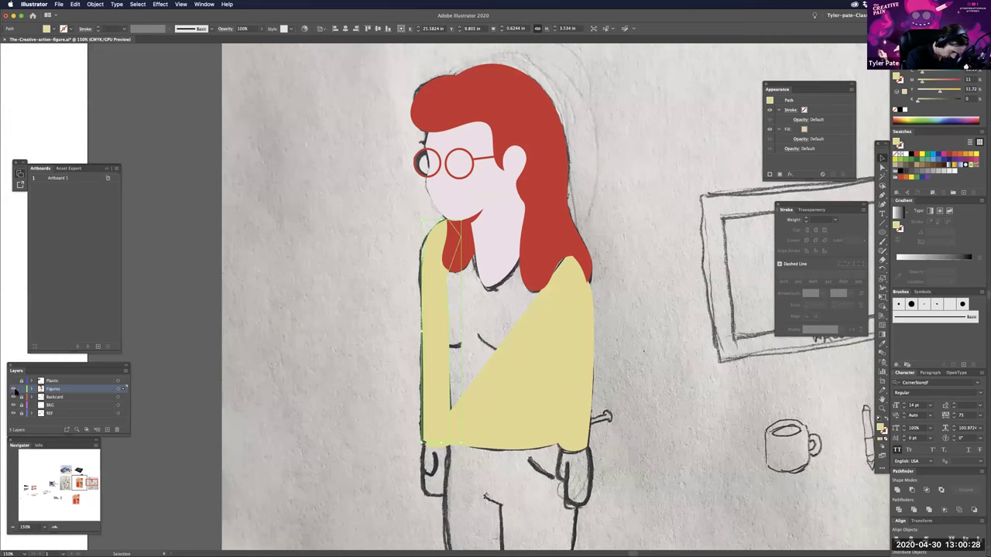
pyautogui.click(14, 390)
pyautogui.press('a')
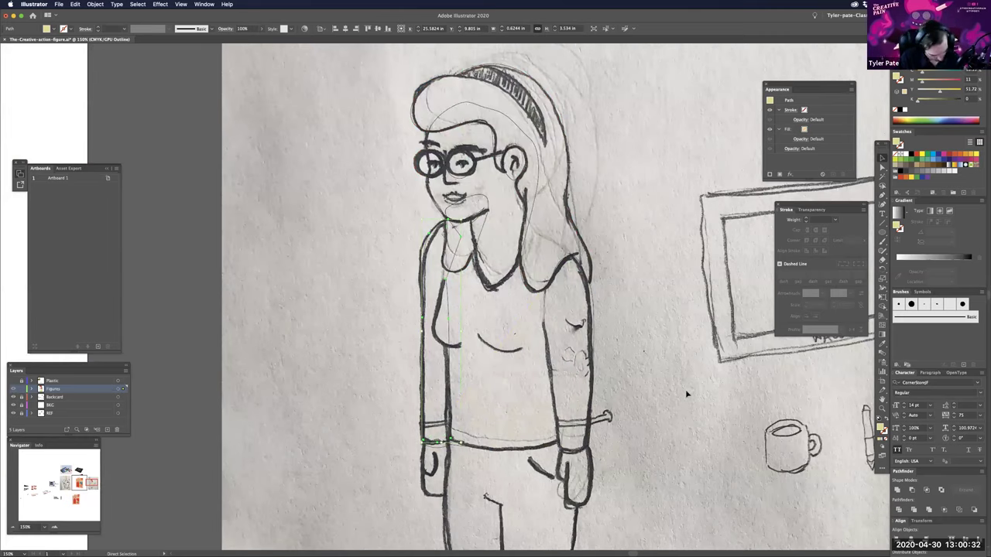
pyautogui.scroll(2, 648, 453)
pyautogui.hscroll(1, 648, 454)
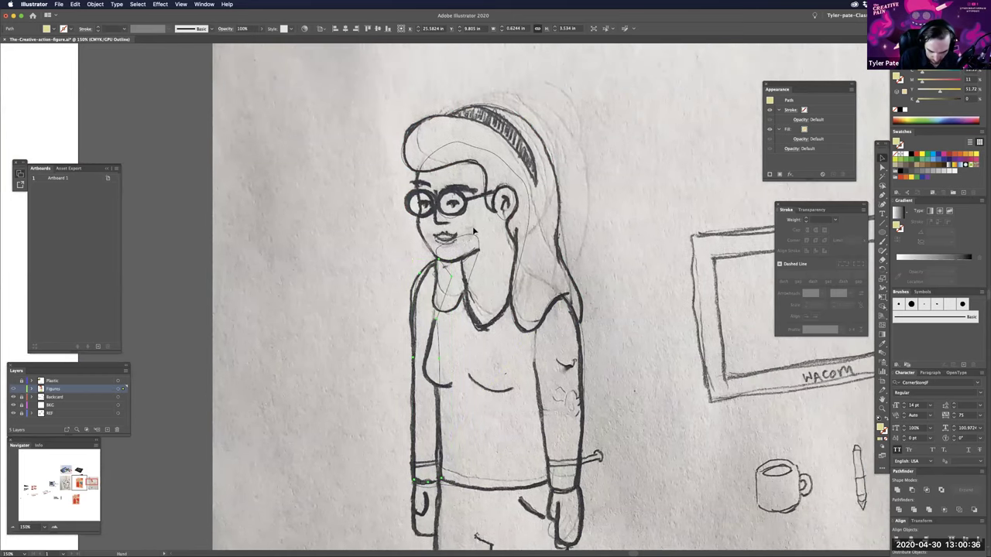
# - Remove the shirt path's surplus anchor points around the hem, keeping only the outline of the near arm
pyautogui.click(474, 230)
pyautogui.press('super+equal')
pyautogui.press('super+equal')
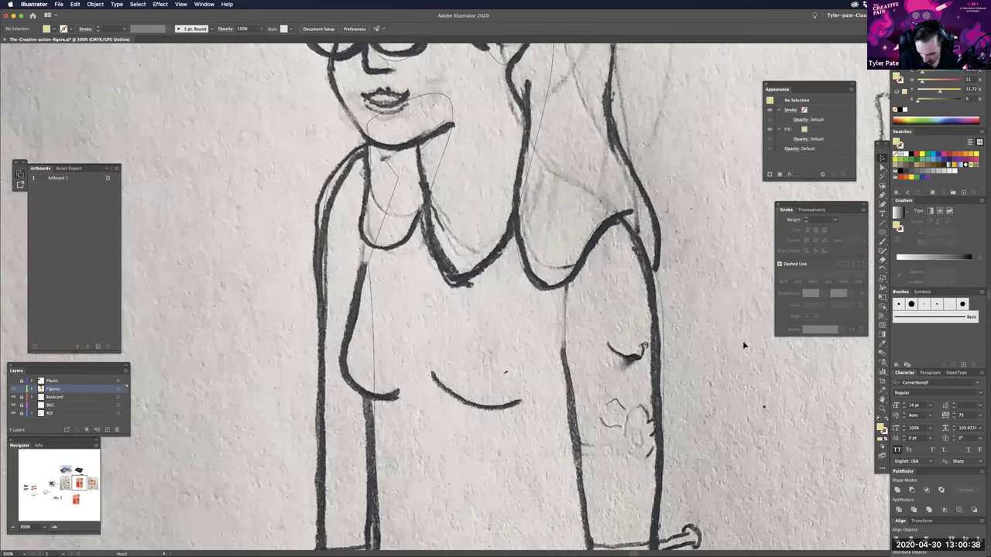
pyautogui.hscroll(-3, 786, 406)
pyautogui.scroll(2, 785, 406)
pyautogui.click(741, 329)
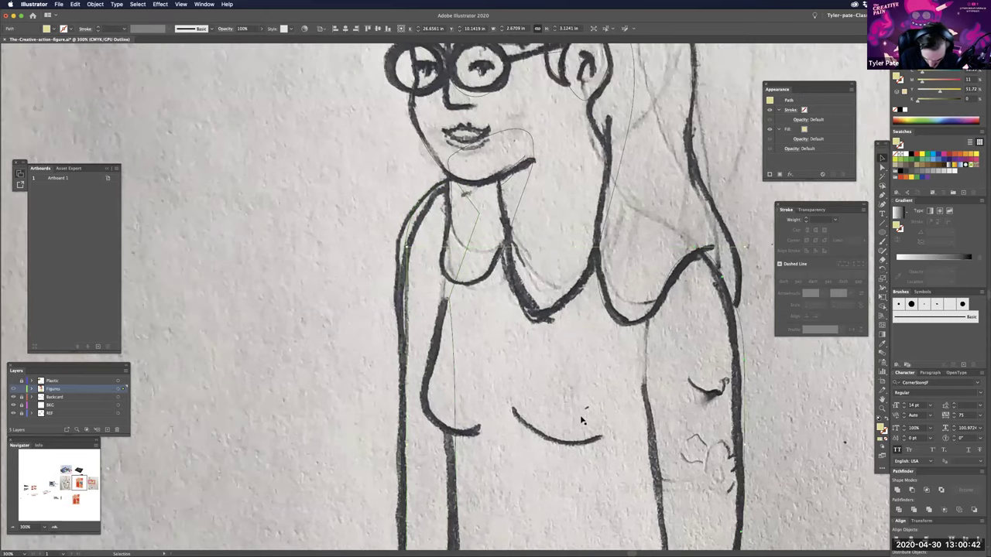
pyautogui.press('space')
pyautogui.moveTo(581, 423); pyautogui.dragTo(576, 419)
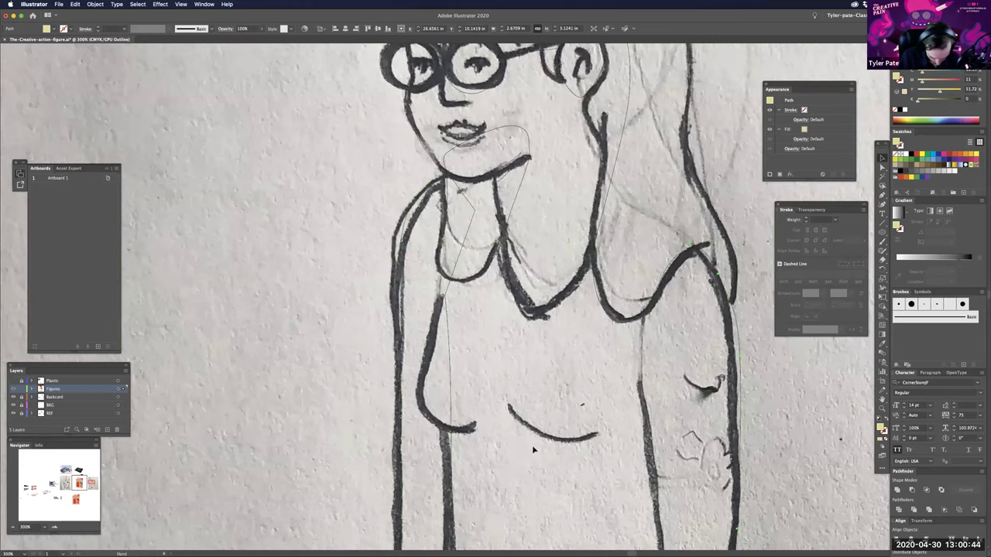
pyautogui.scroll(-5, 359, 413)
pyautogui.hscroll(2, 358, 414)
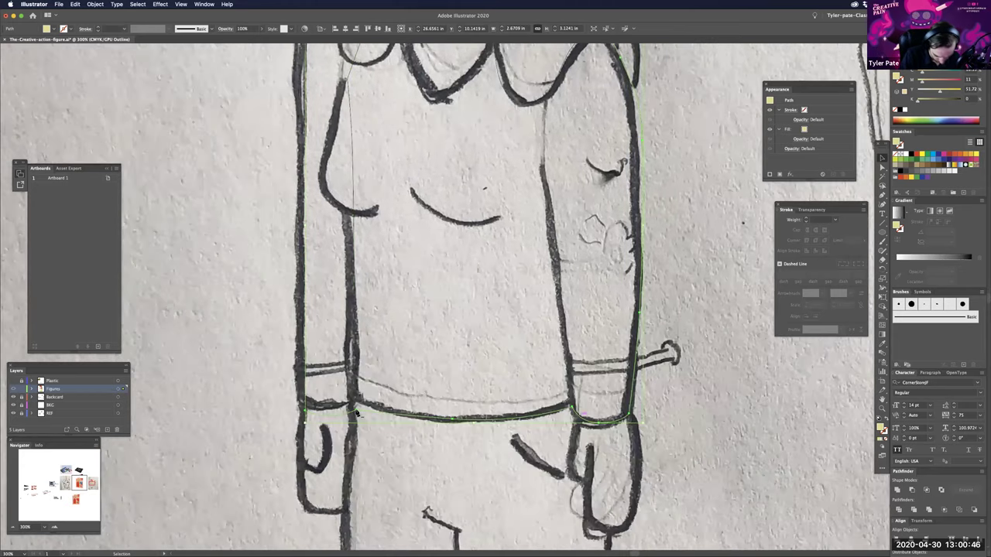
pyautogui.press('-')
pyautogui.click(573, 409)
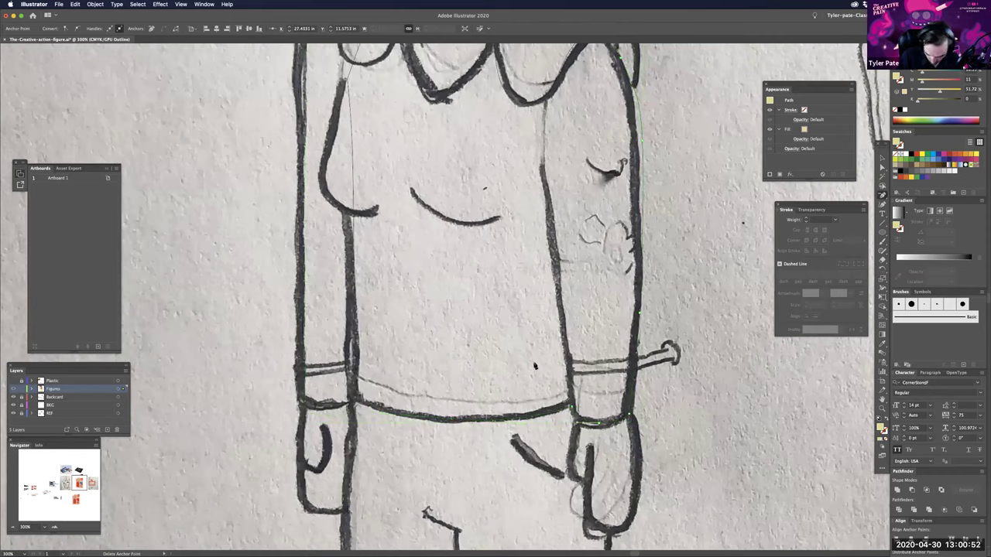
# - Complete the near sleeve's outline with the Pen tool from the cuff up the inner arm to the shoulder, and deselect it
pyautogui.press('p')
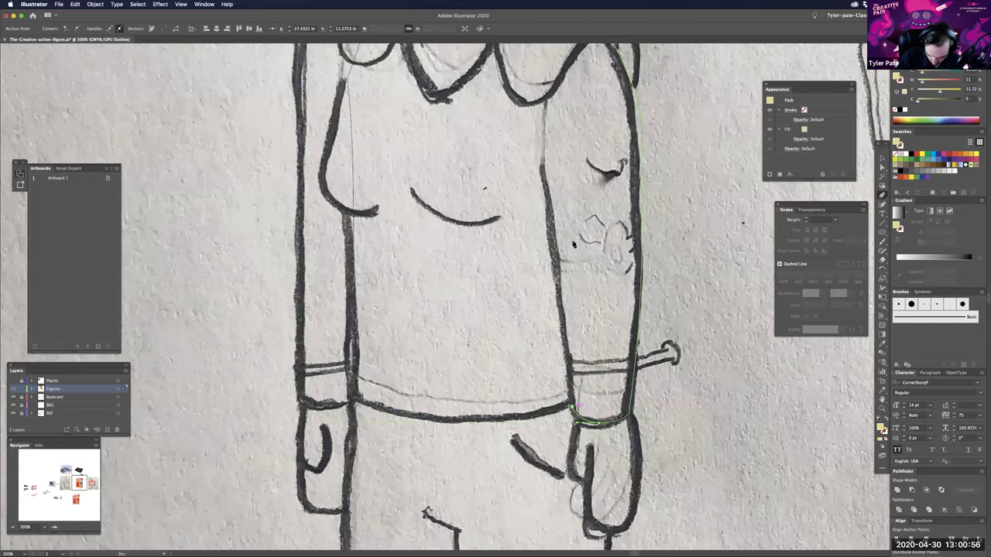
pyautogui.scroll(5, 574, 232)
pyautogui.moveTo(580, 216); pyautogui.dragTo(609, 244)
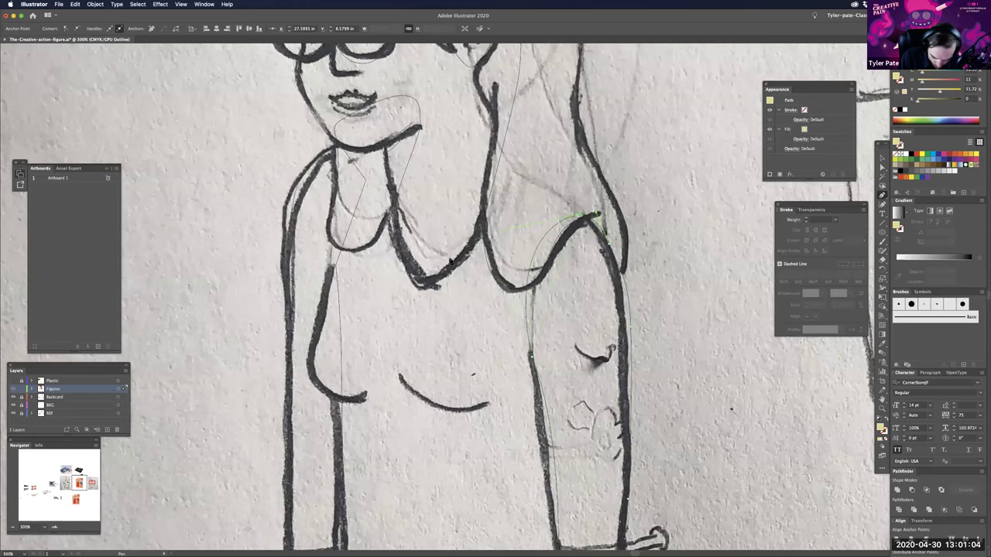
pyautogui.press('super+shift+a')
# - Trace the front edge of the torso over the chest curve and down, continuing along the shirt hem to the near sleeve
pyautogui.press('a')
pyautogui.moveTo(431, 408); pyautogui.dragTo(429, 347)
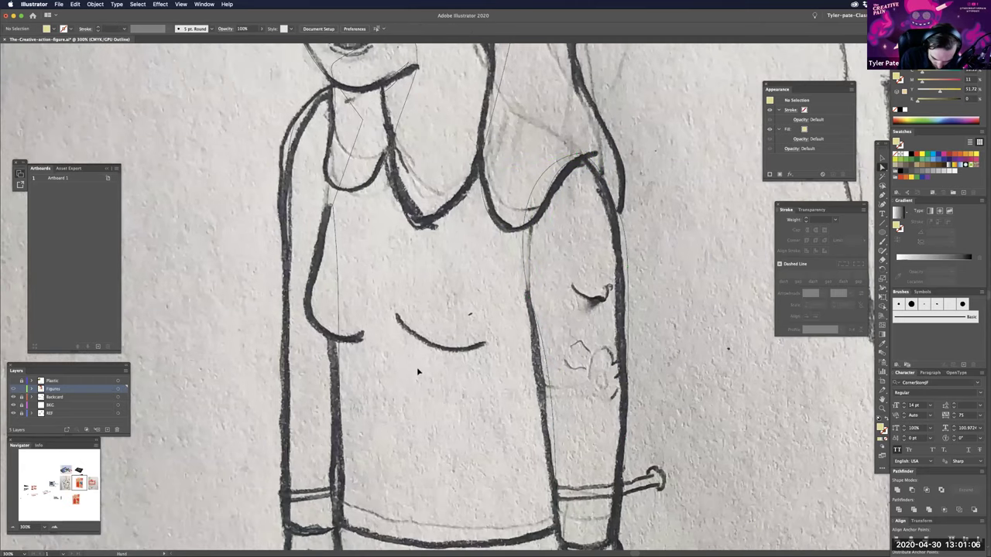
pyautogui.scroll(4, 478, 432)
pyautogui.hscroll(-5, 478, 433)
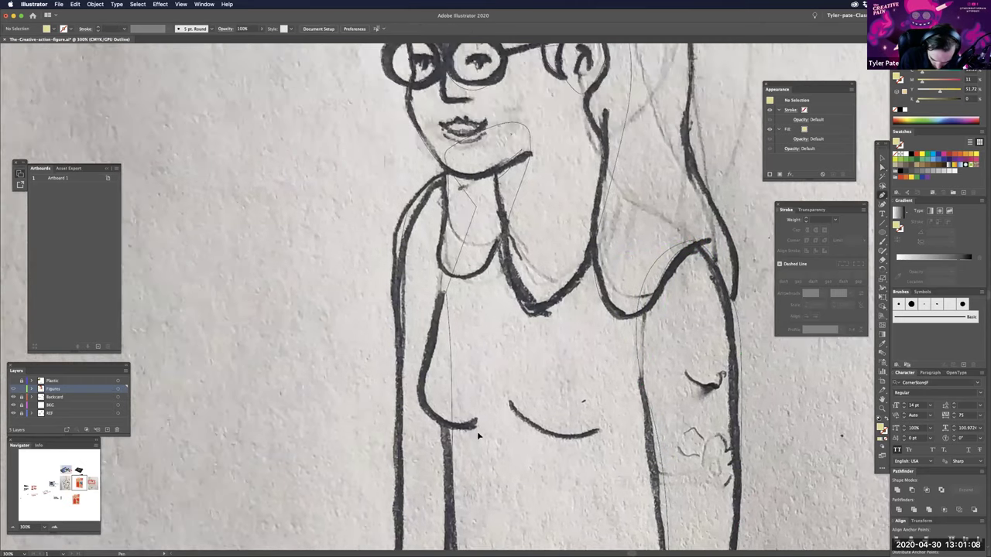
pyautogui.click(443, 423)
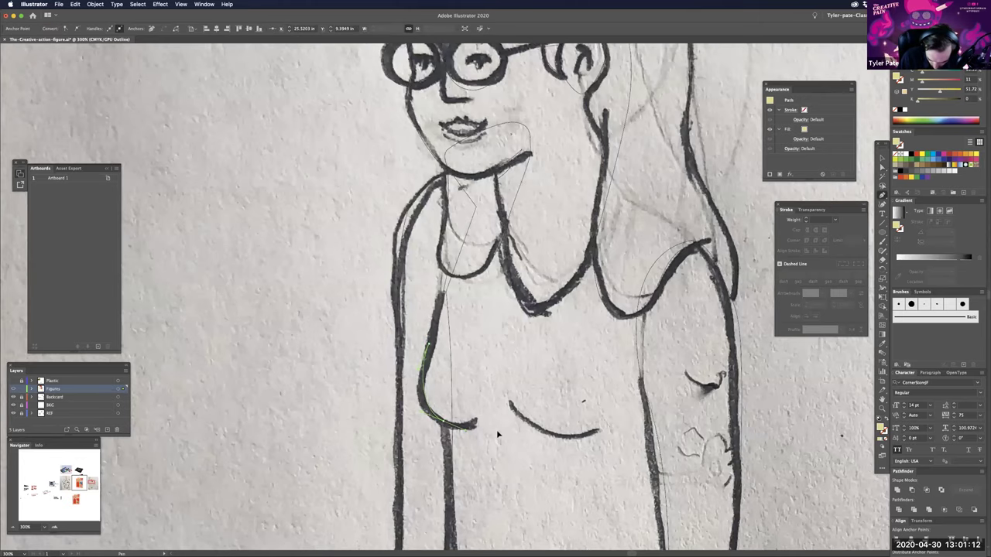
pyautogui.scroll(-5, 491, 429)
pyautogui.hscroll(-1, 490, 429)
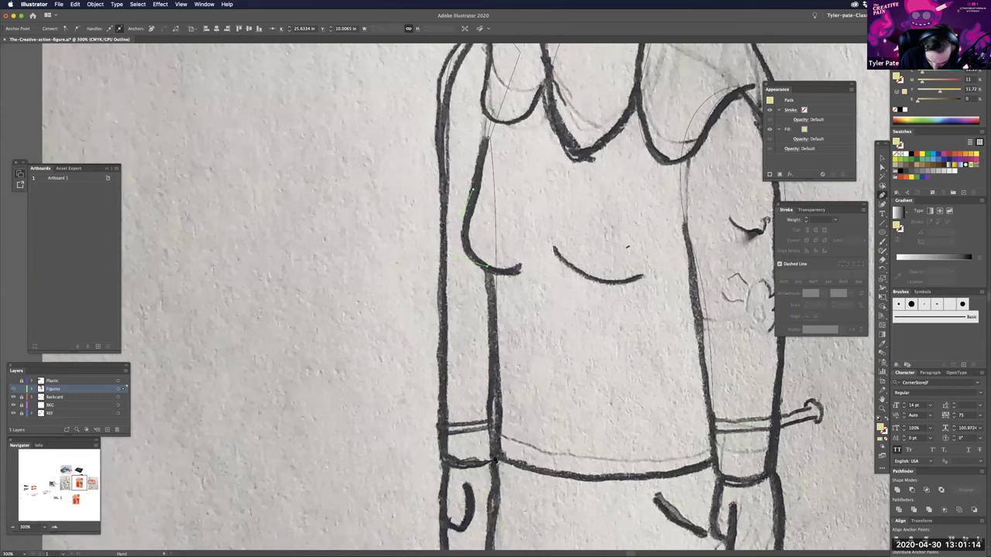
pyautogui.moveTo(603, 483)
pyautogui.mouseDown()
pyautogui.moveTo(542, 480)
pyautogui.moveTo(618, 479)
pyautogui.mouseUp()
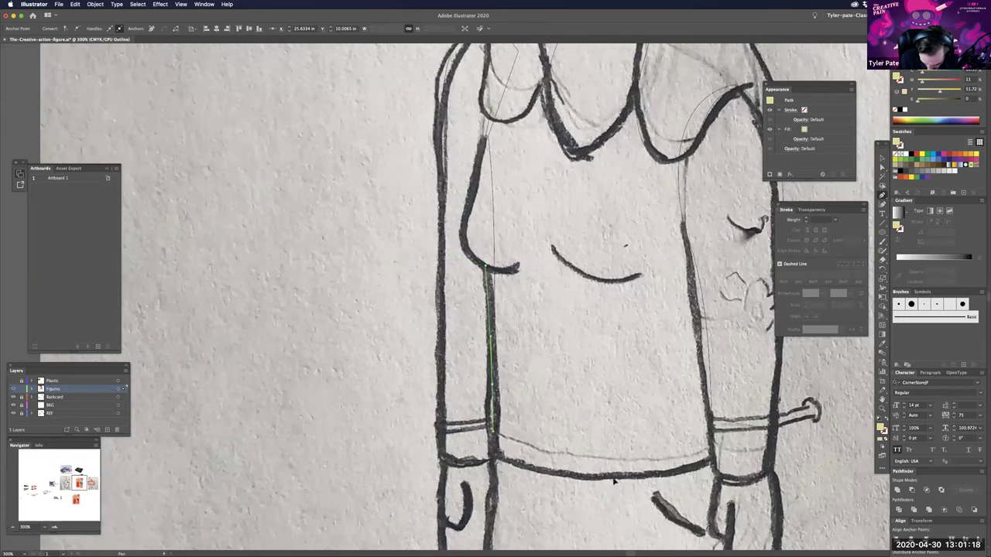
pyautogui.press('super+z')
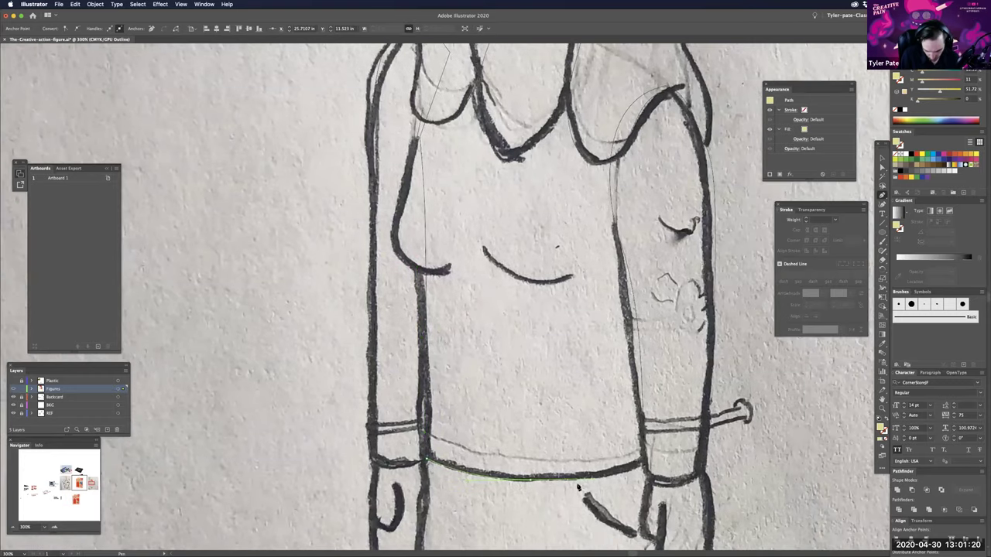
pyautogui.click(644, 463)
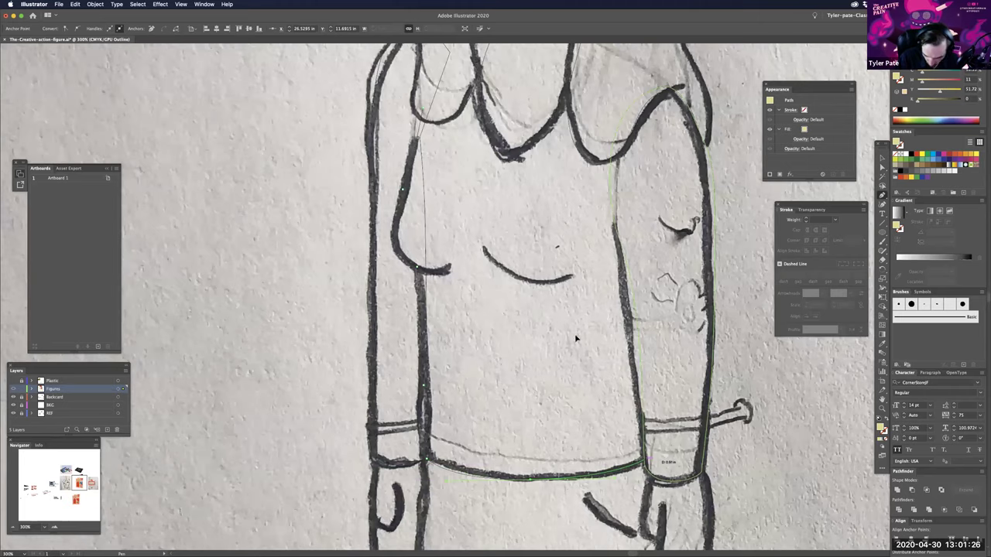
# - Continue the torso path up beneath the near sleeve and across the shoulders and neck, closing it at the chest edge
pyautogui.hscroll(3, 630, 349)
pyautogui.scroll(1, 631, 349)
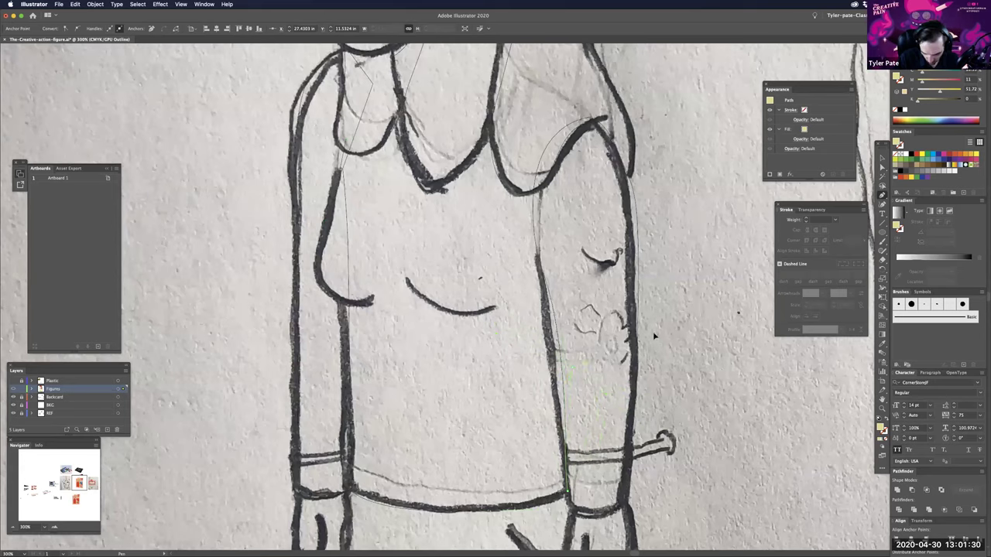
pyautogui.click(571, 304)
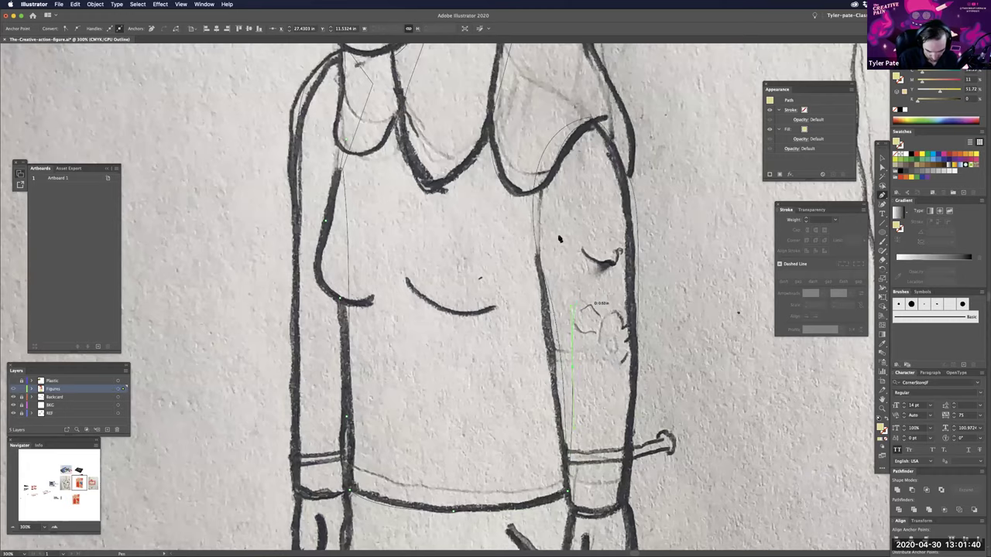
pyautogui.press('super+equal')
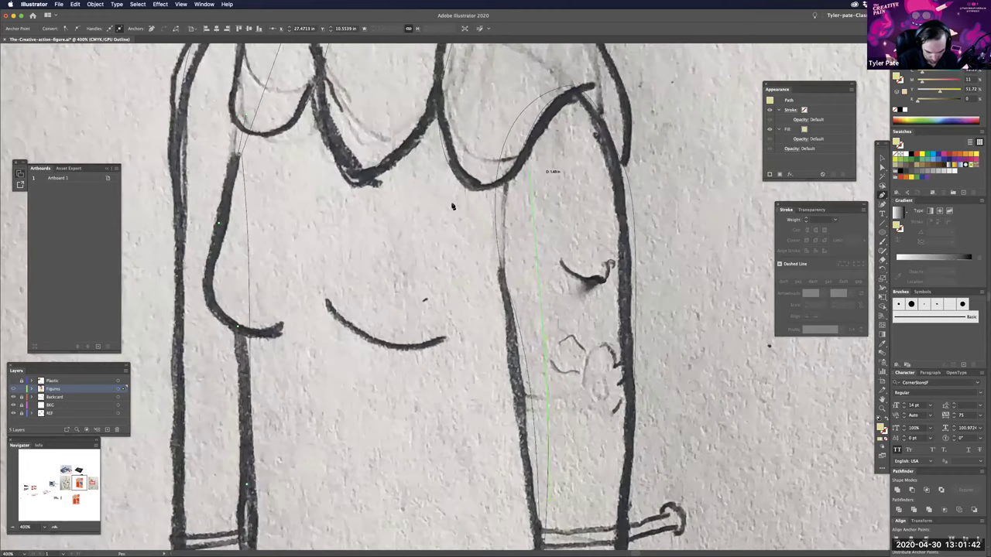
pyautogui.scroll(5, 458, 203)
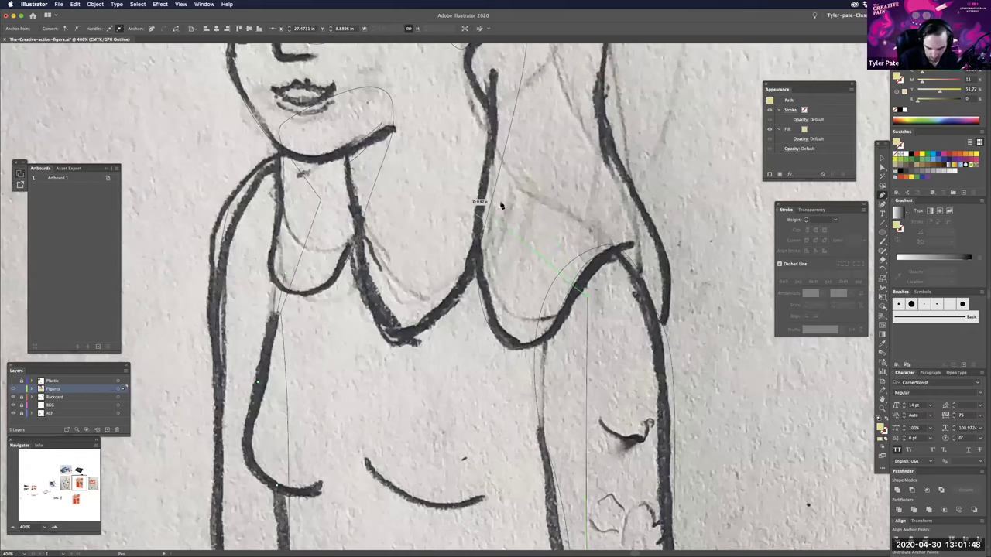
pyautogui.click(490, 205)
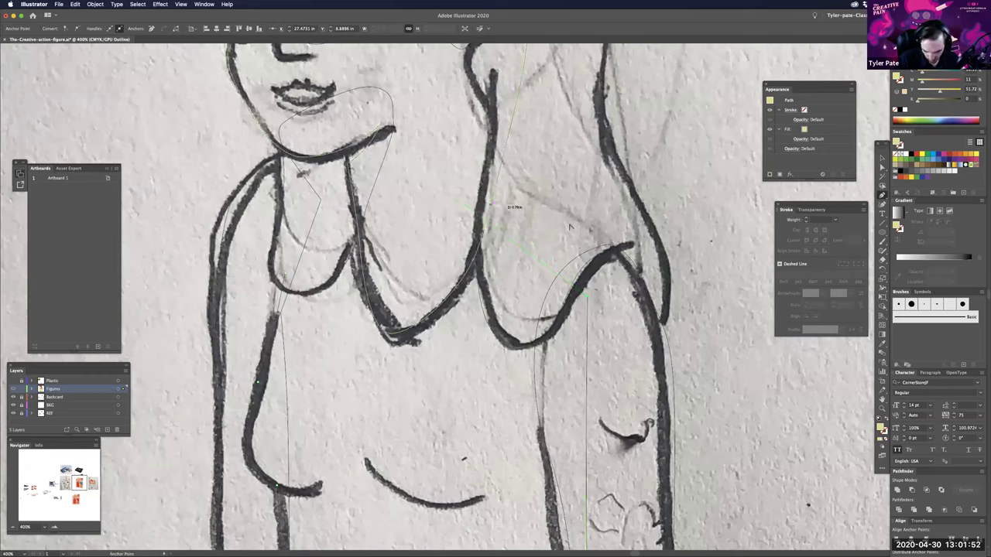
pyautogui.moveTo(483, 217); pyautogui.dragTo(406, 211)
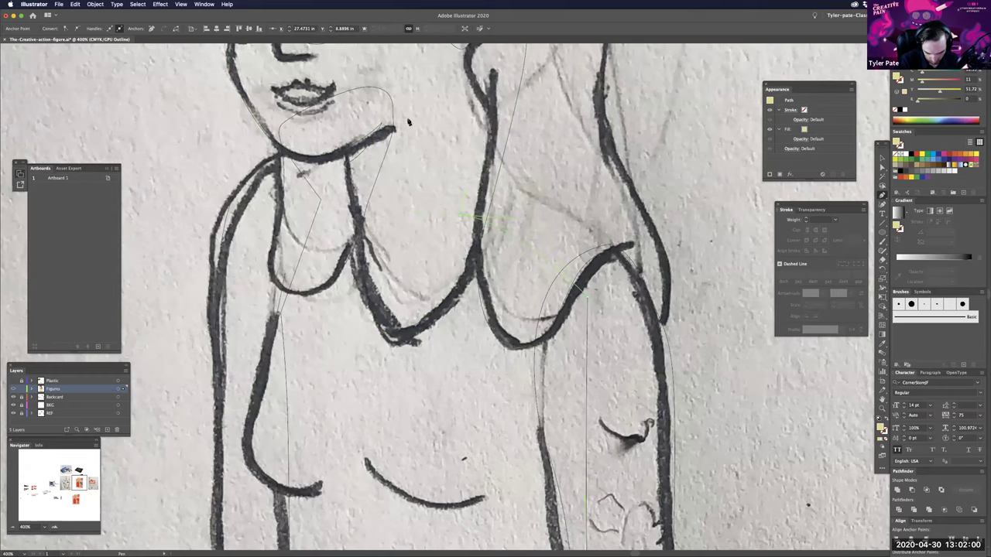
pyautogui.click(488, 152)
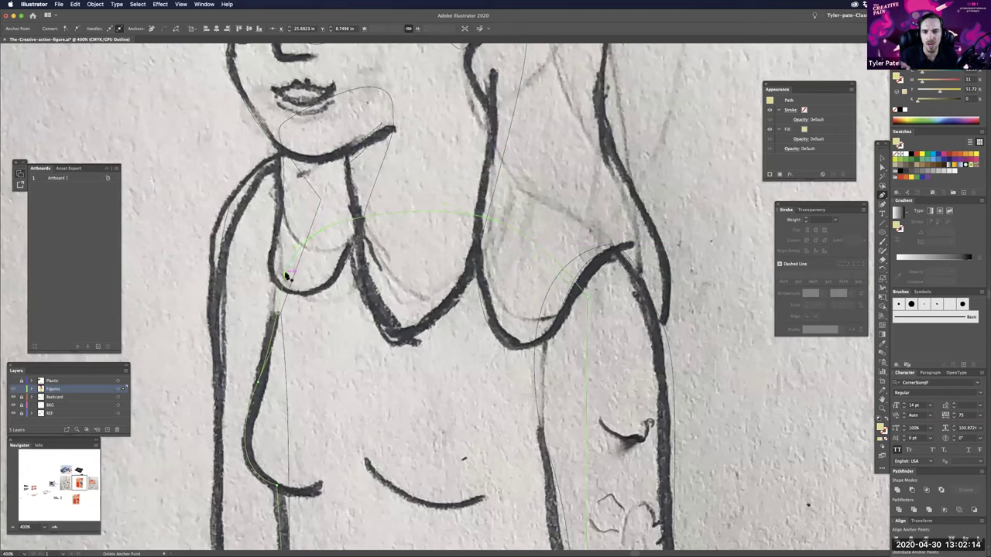
# - Trace the trousers with the Pen tool from the waist down the front leg's outer edge and around its cuff
pyautogui.press('super+minus')
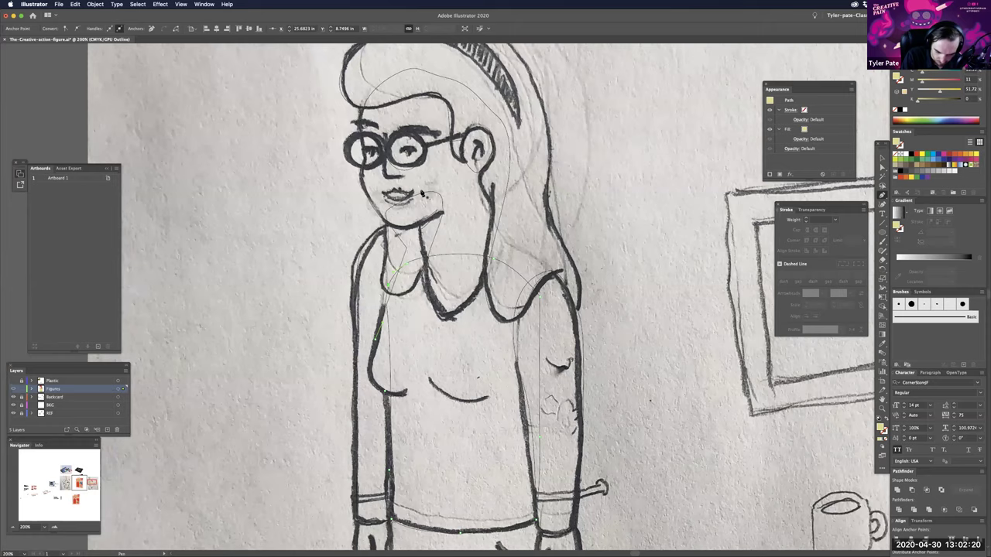
pyautogui.scroll(-5, 414, 256)
pyautogui.click(417, 338)
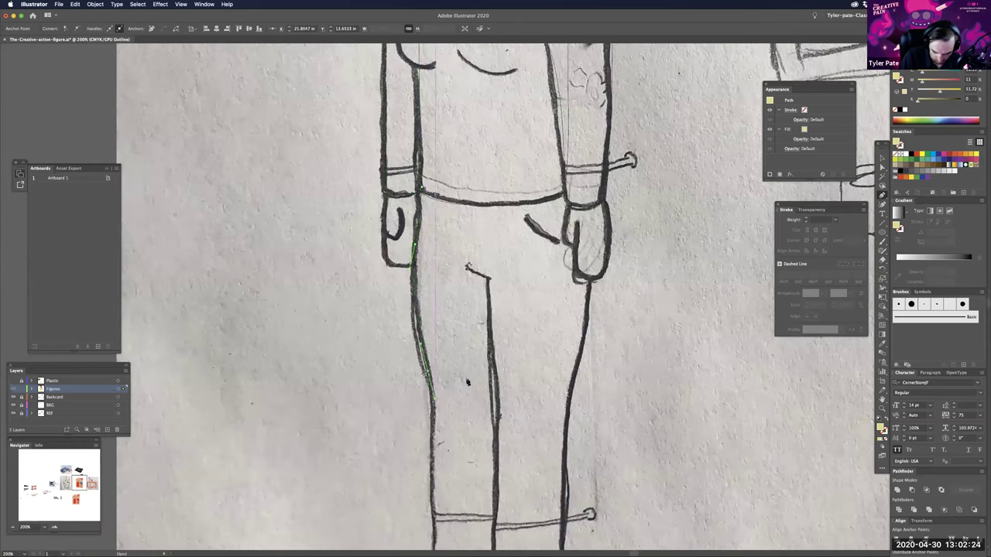
pyautogui.scroll(-1, 469, 402)
pyautogui.scroll(-3, 470, 438)
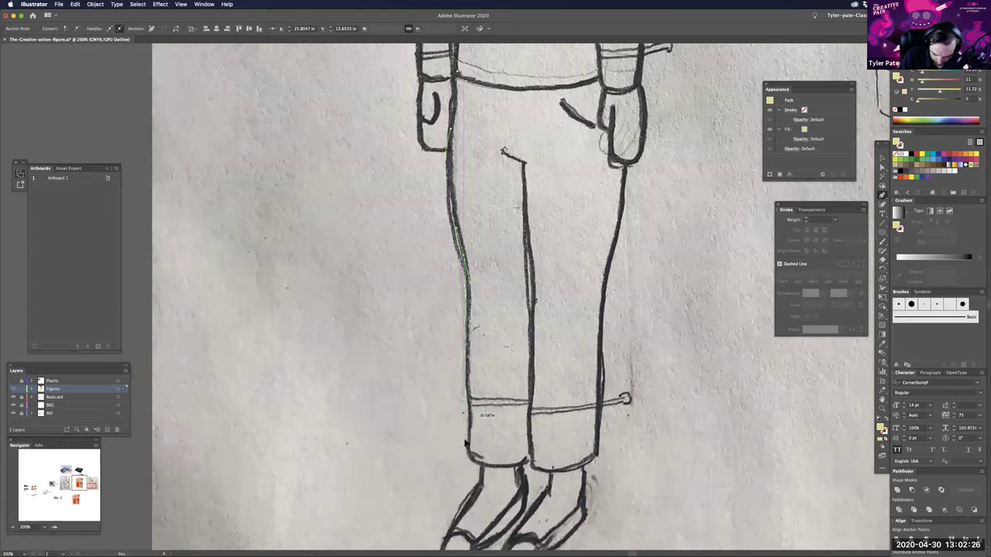
pyautogui.moveTo(466, 450); pyautogui.dragTo(478, 468)
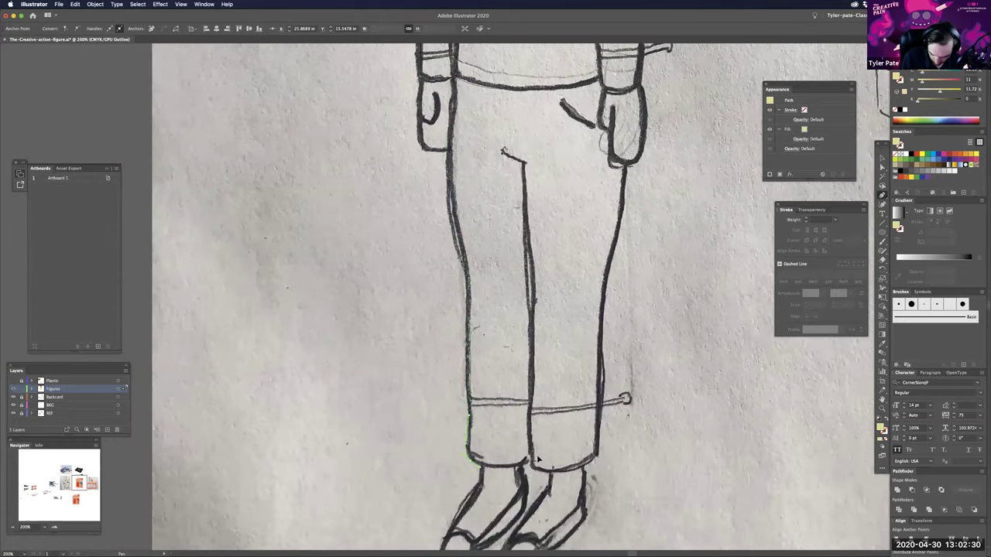
pyautogui.moveTo(498, 466)
pyautogui.mouseDown()
pyautogui.moveTo(510, 471)
pyautogui.moveTo(514, 462)
pyautogui.mouseUp()
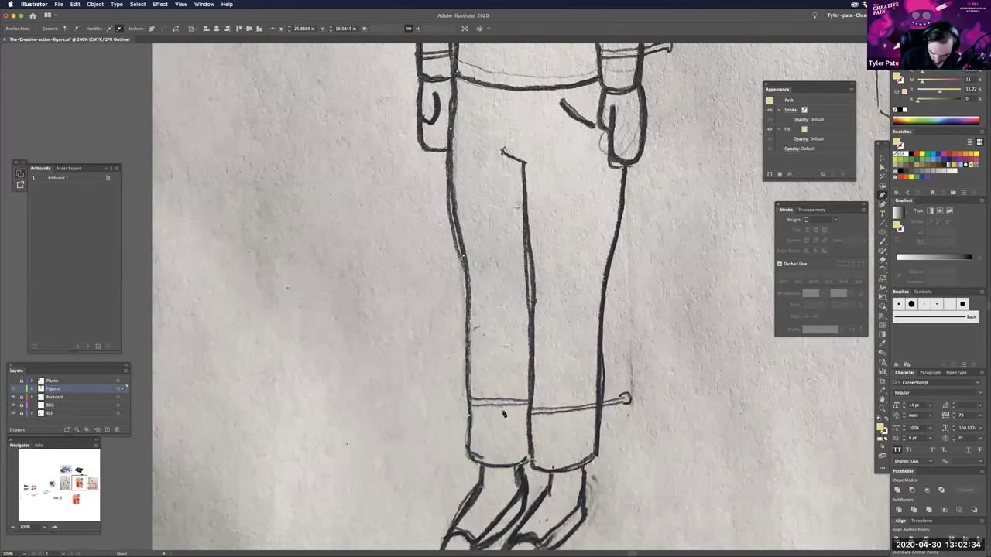
# - Extend the trouser path past the inner leg seam and along the rear leg's cuff to its outer corner
pyautogui.moveTo(523, 282); pyautogui.dragTo(501, 293)
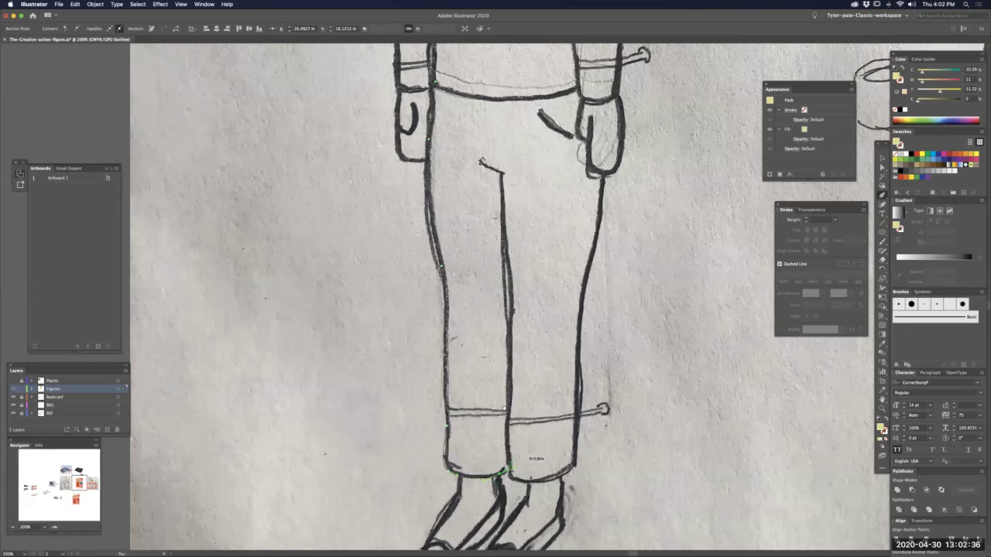
pyautogui.scroll(5, 504, 409)
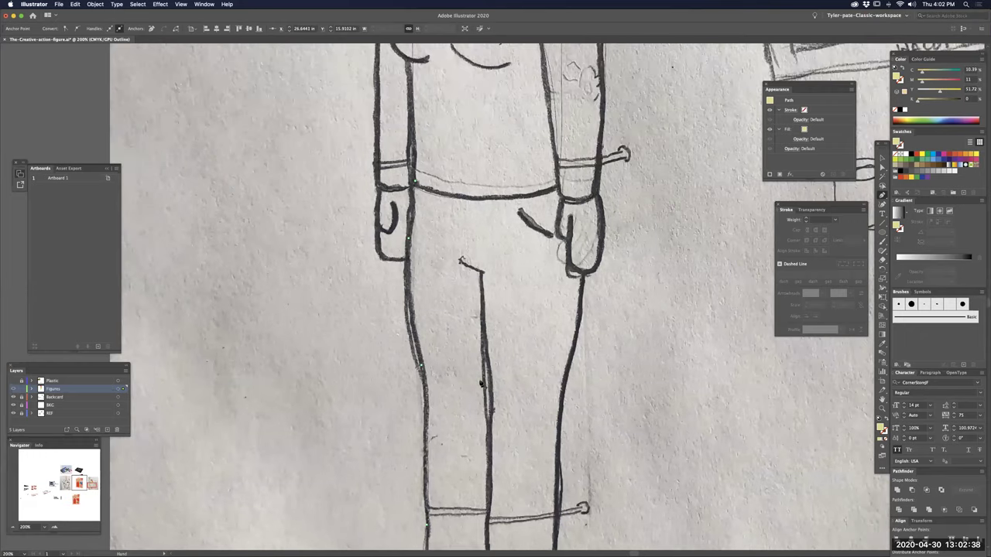
pyautogui.scroll(-3, 480, 384)
pyautogui.scroll(-5, 455, 398)
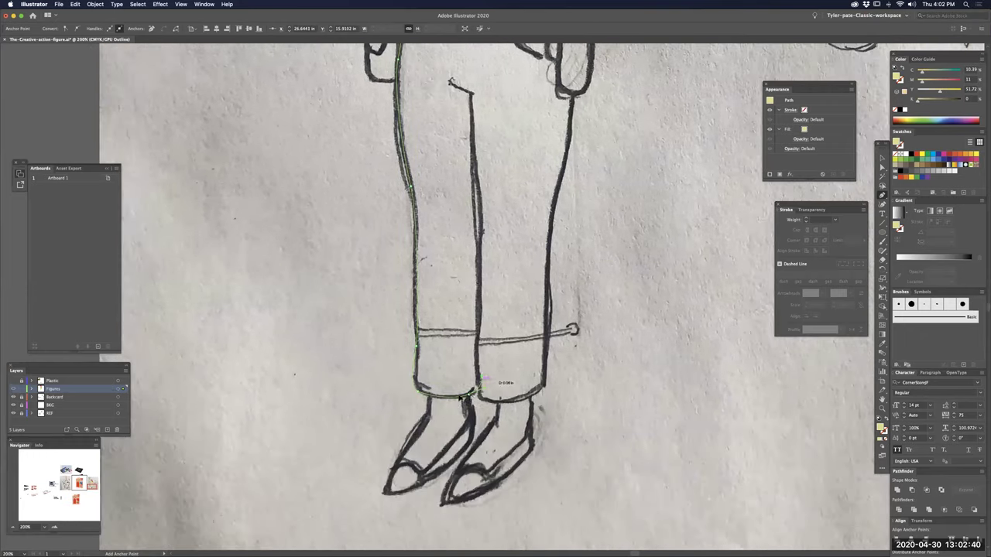
pyautogui.click(478, 389)
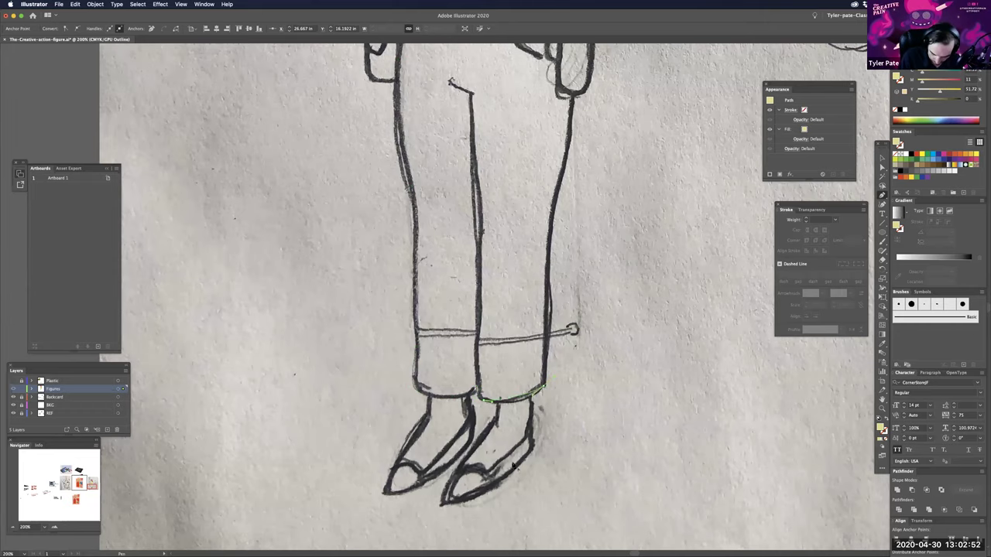
# - Continue the trouser path from the rear leg's cuff up its outer edge to the bottom of the near hand
pyautogui.scroll(3, 508, 486)
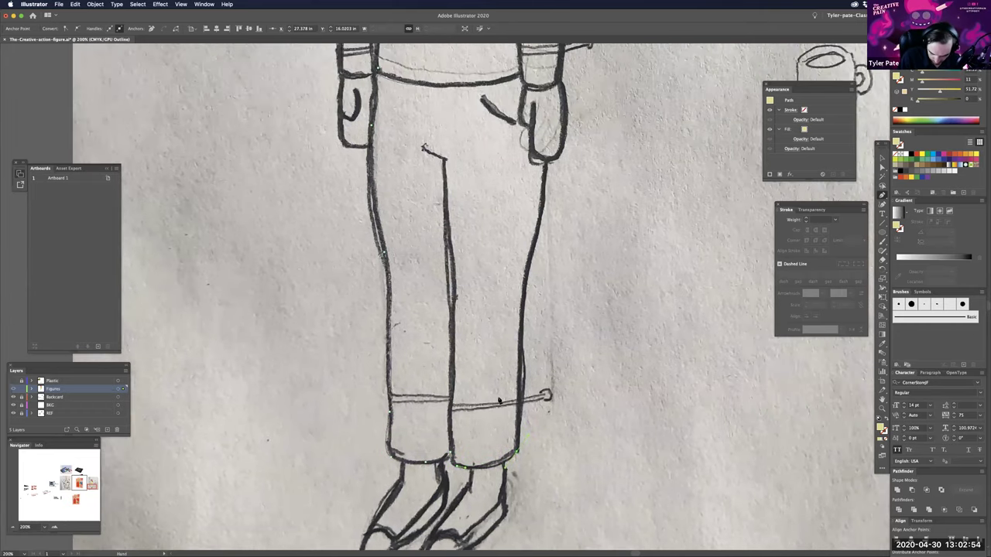
pyautogui.scroll(3, 497, 342)
pyautogui.click(500, 345)
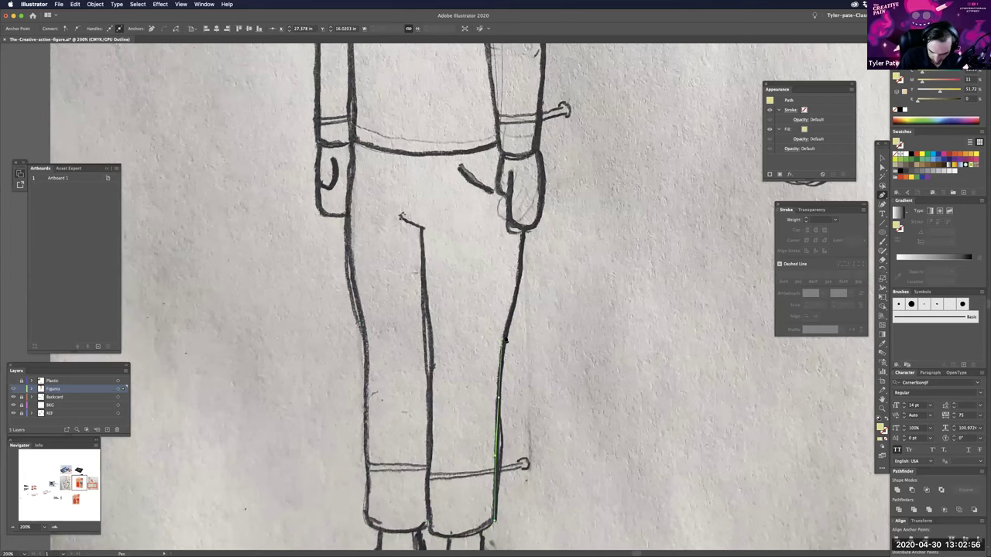
pyautogui.moveTo(514, 298); pyautogui.dragTo(517, 283)
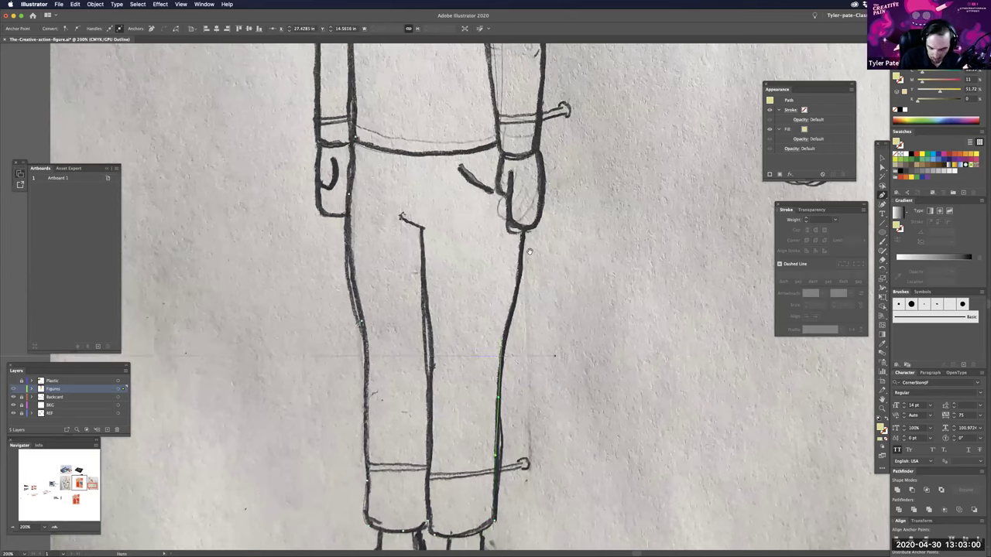
pyautogui.scroll(3, 507, 293)
pyautogui.click(511, 297)
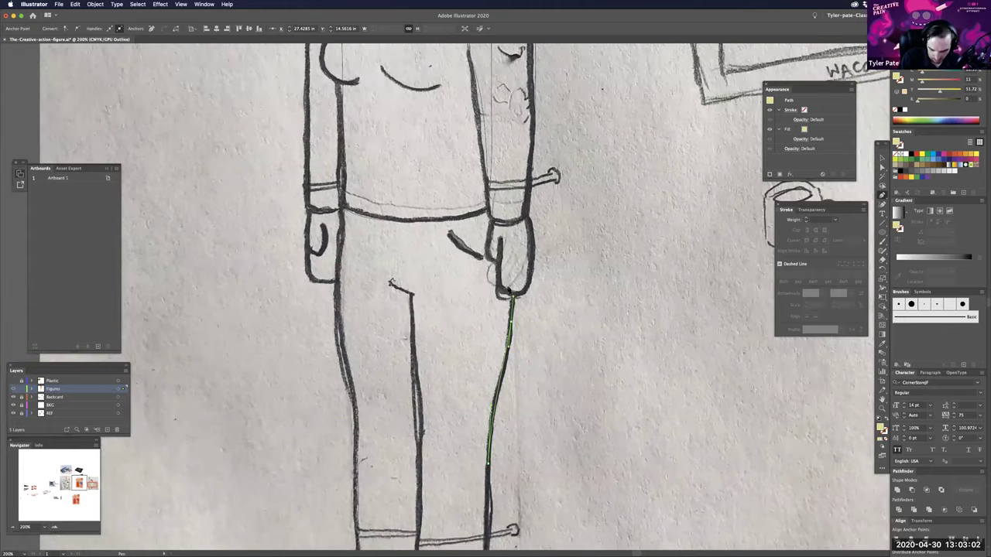
# - Extend the trouser path behind the near hand to the sleeve cuff, close it at the waist, and adjust the anchor under the sleeve
pyautogui.scroll(3, 503, 267)
pyautogui.click(503, 257)
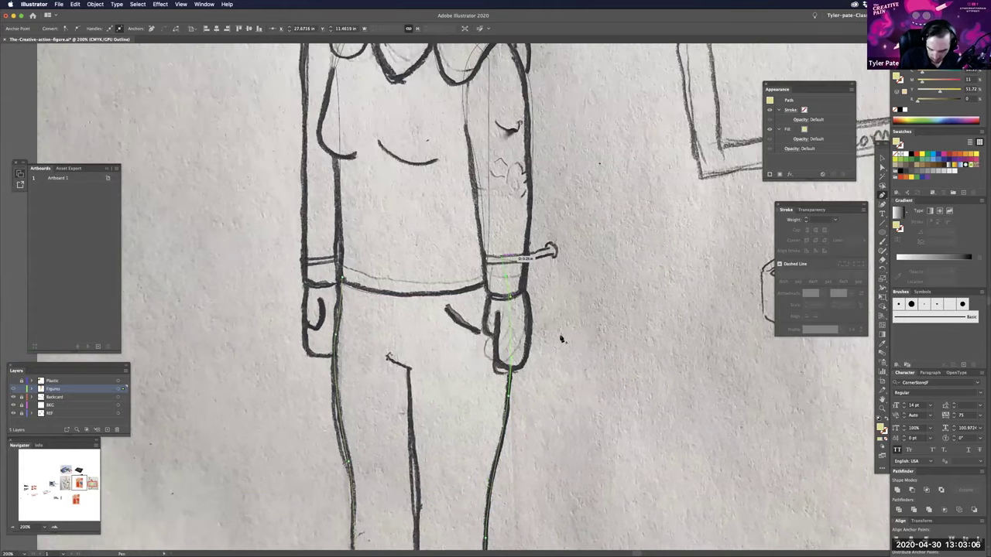
pyautogui.scroll(3, 520, 355)
pyautogui.hscroll(-3, 520, 354)
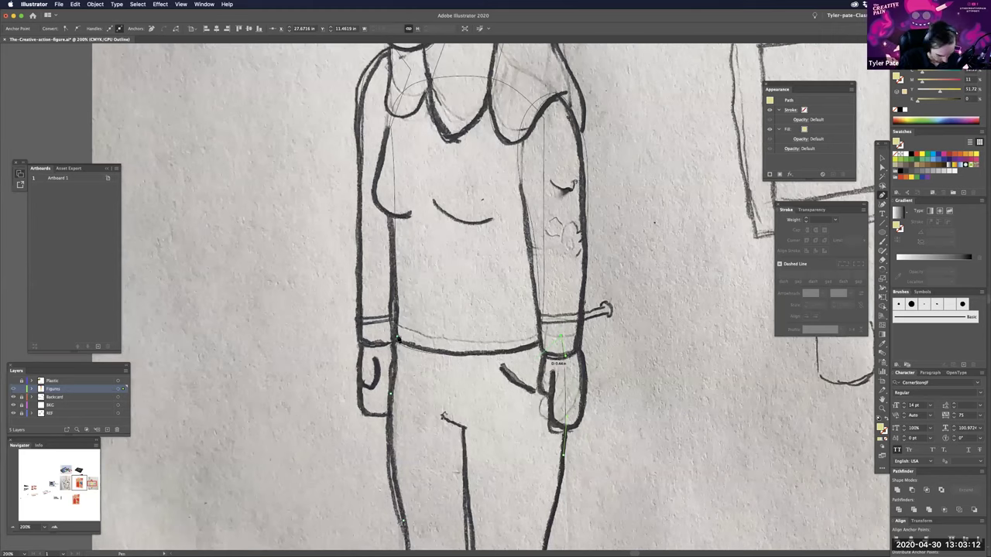
pyautogui.moveTo(559, 338); pyautogui.dragTo(561, 359)
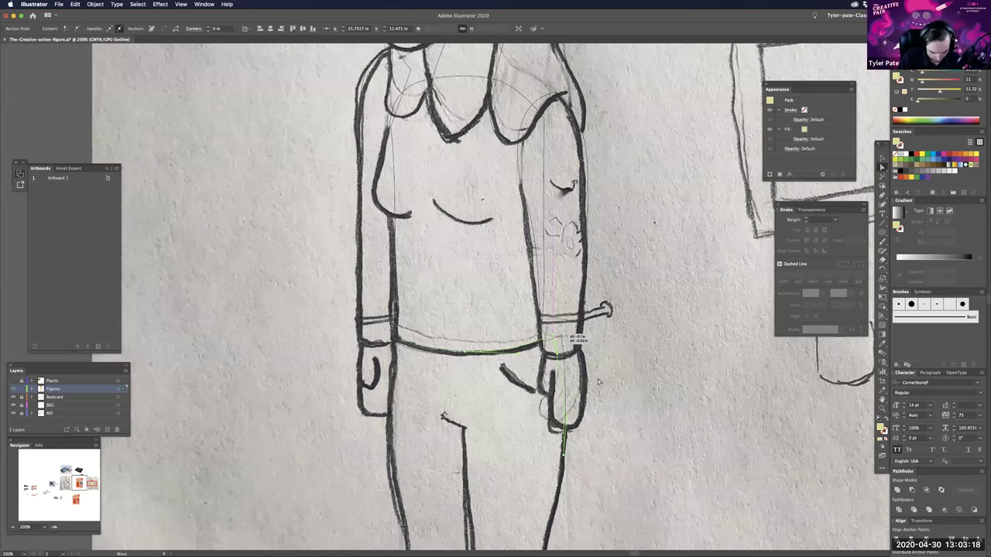
pyautogui.click(598, 337)
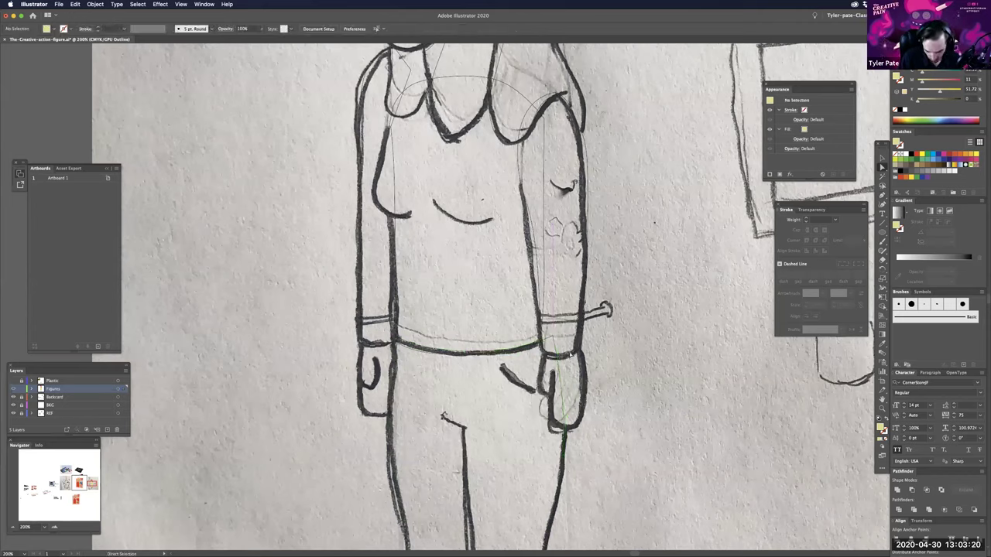
pyautogui.press('v')
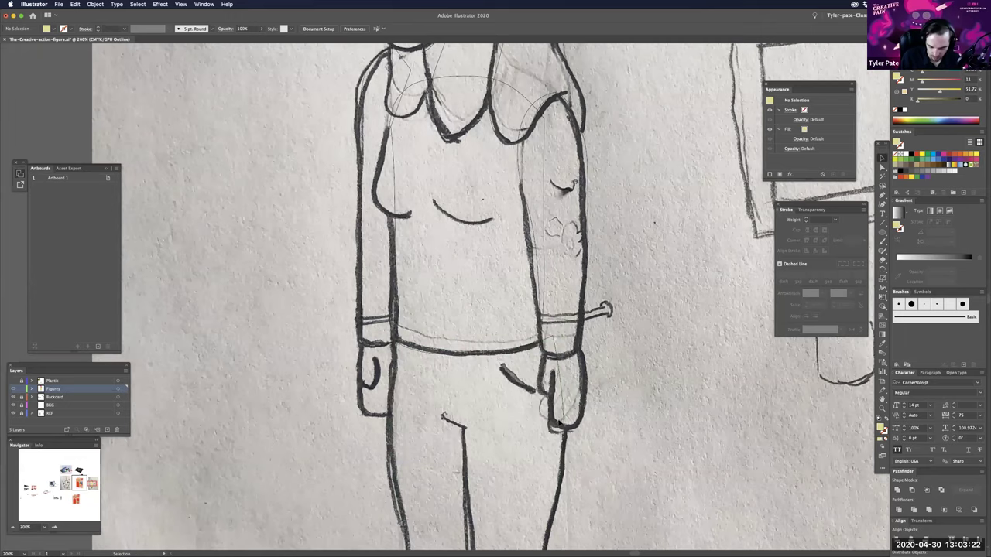
# - Begin a separate Pen path for the rear leg at the crotch and trace the inner seam down to the cuff
pyautogui.scroll(2, 621, 416)
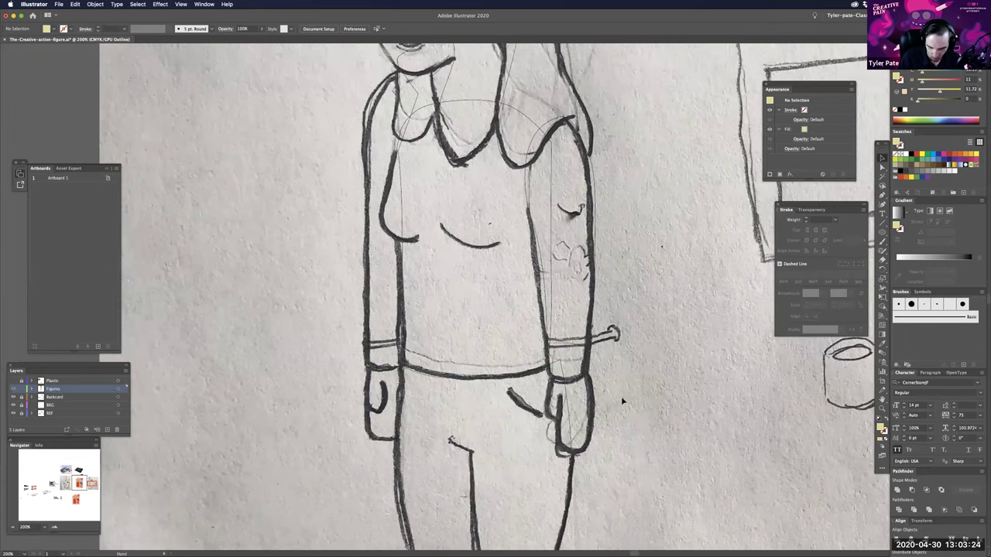
pyautogui.scroll(-1, 621, 396)
pyautogui.scroll(-1, 620, 397)
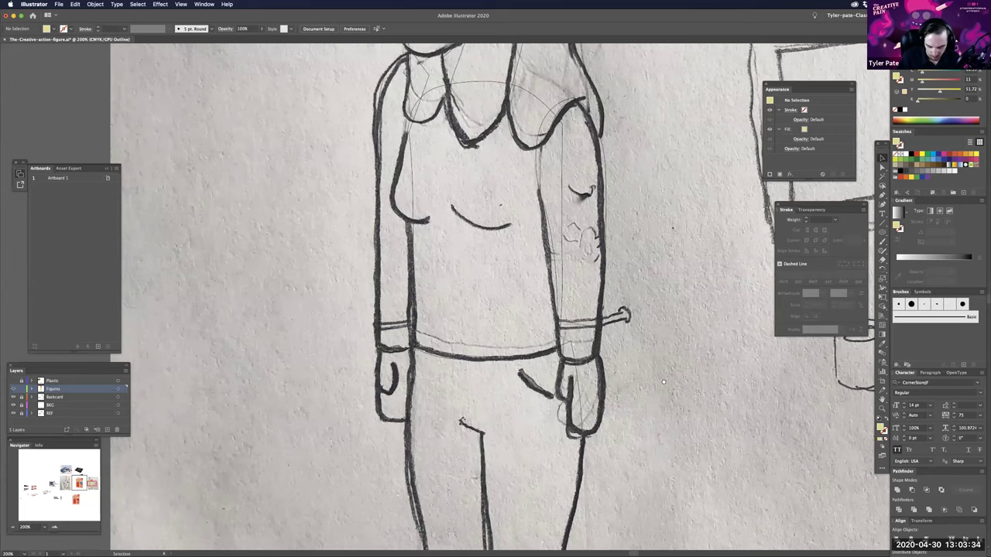
pyautogui.press('super+equal')
pyautogui.scroll(-5, 640, 372)
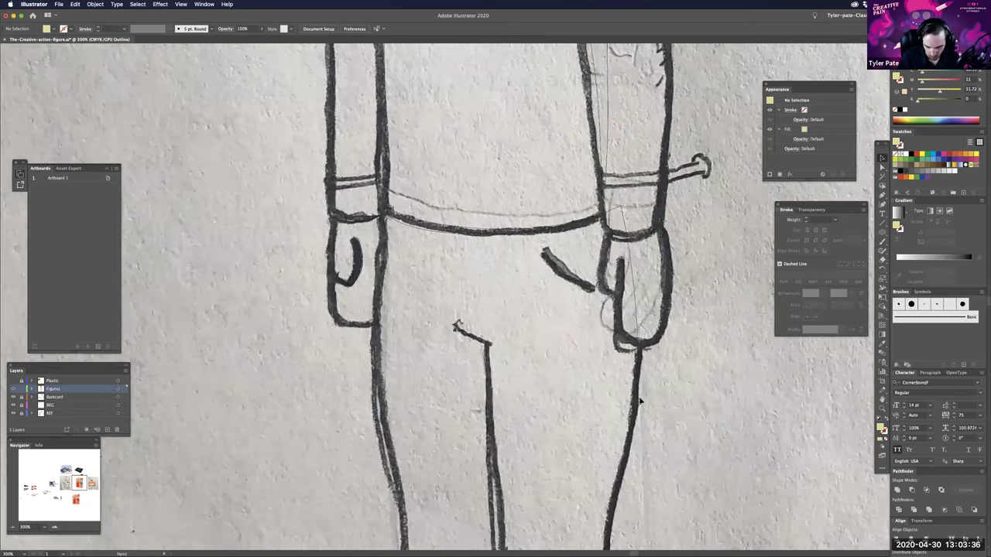
pyautogui.press('super+minus')
pyautogui.press('super+minus')
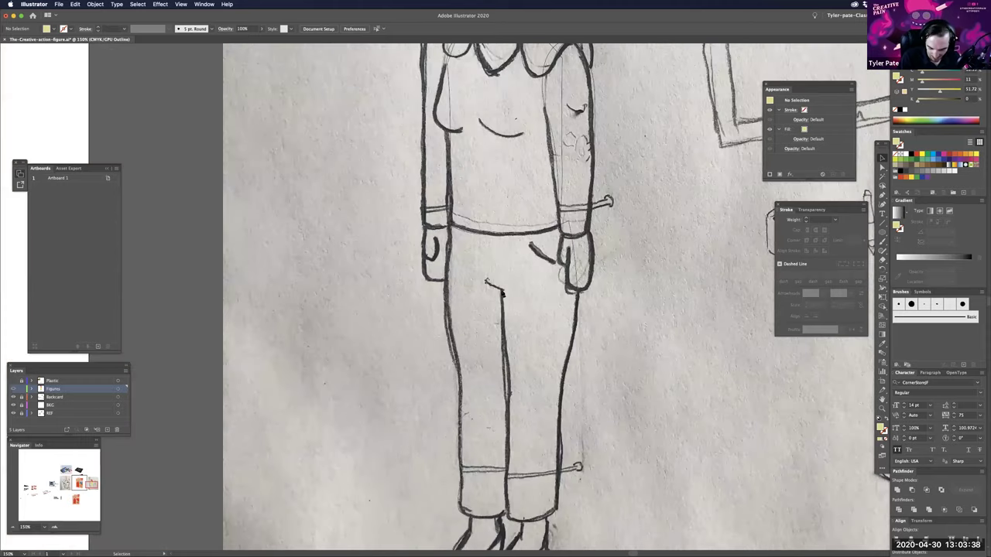
pyautogui.click(503, 293)
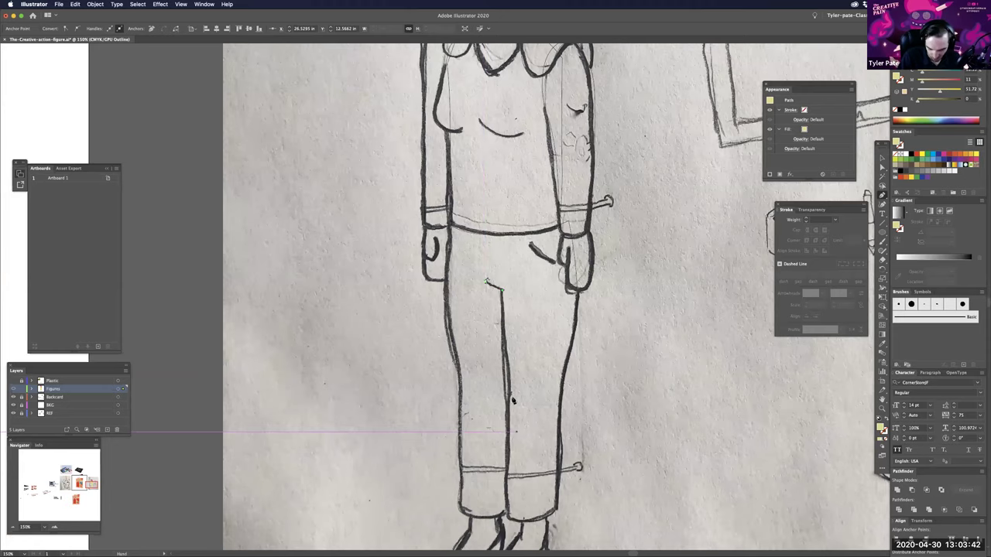
pyautogui.moveTo(515, 462); pyautogui.dragTo(525, 418)
pyautogui.click(516, 467)
pyautogui.click(514, 468)
# - Extend the rear leg path along its cuff and up the outer edge past the knee, leaving the path open
pyautogui.click(534, 482)
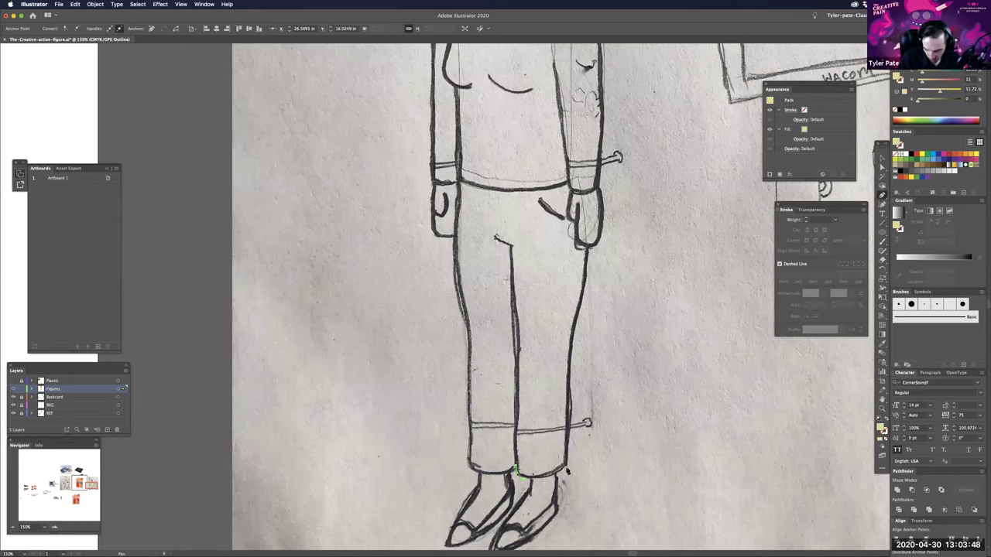
pyautogui.click(565, 467)
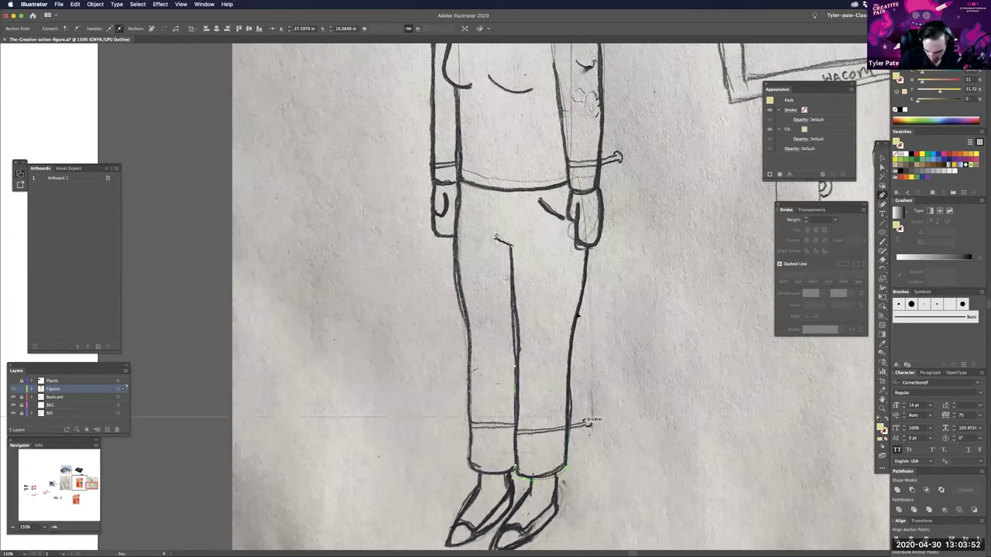
pyautogui.moveTo(572, 348); pyautogui.dragTo(586, 267)
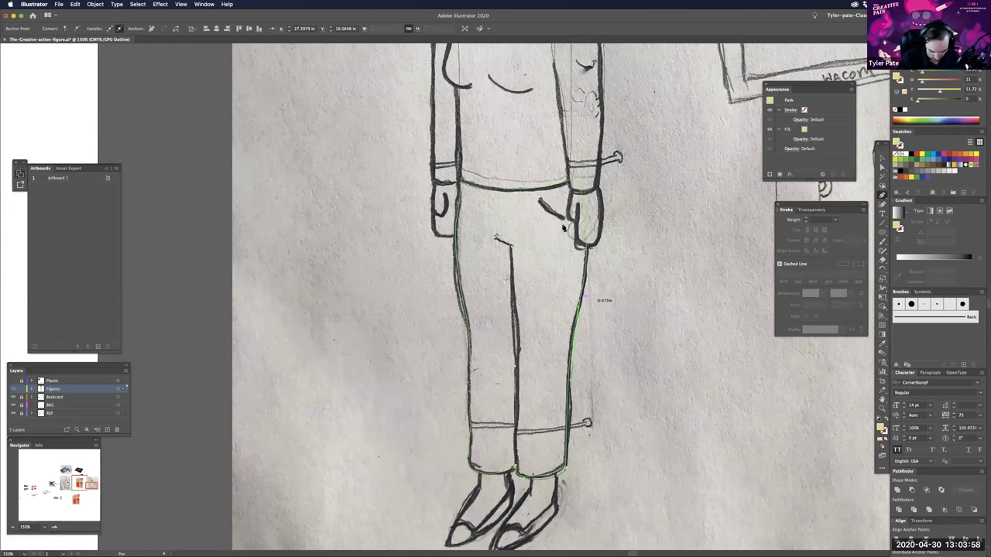
pyautogui.keyDown('super'); pyautogui.click(530, 274); pyautogui.keyUp('super')
# - Trace the inner leg seam as a thin shape from the crotch crease down to the cuff and back up, then deselect it
pyautogui.click(496, 237)
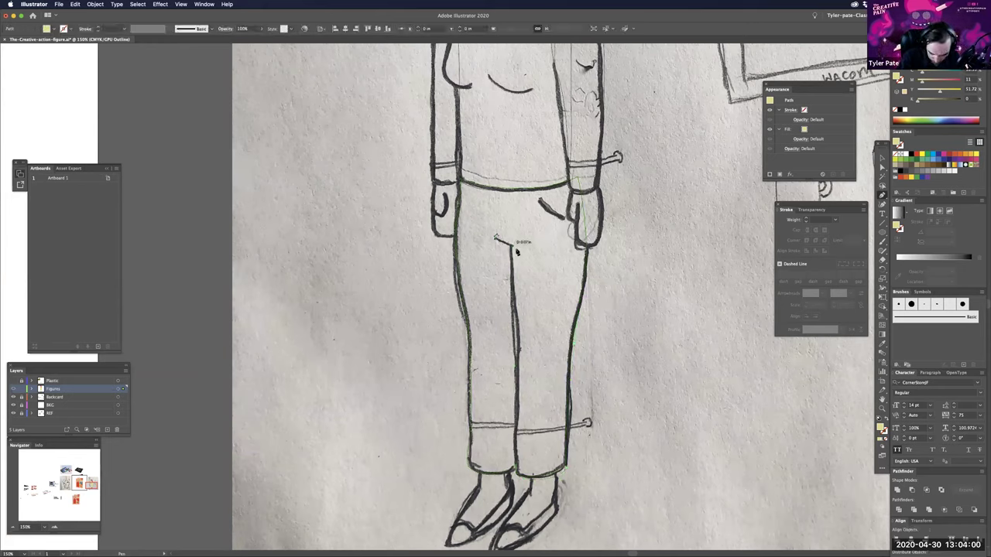
pyautogui.click(511, 246)
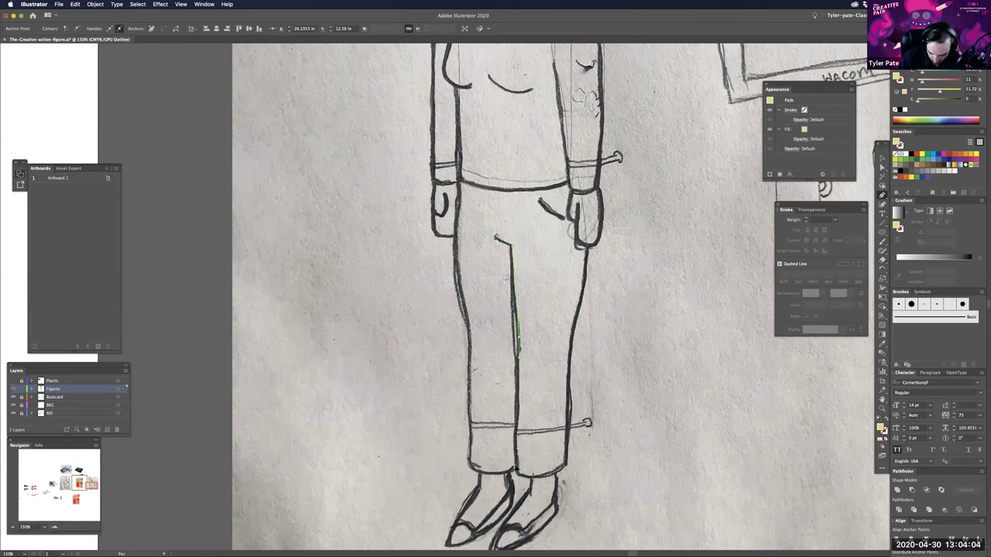
pyautogui.click(513, 469)
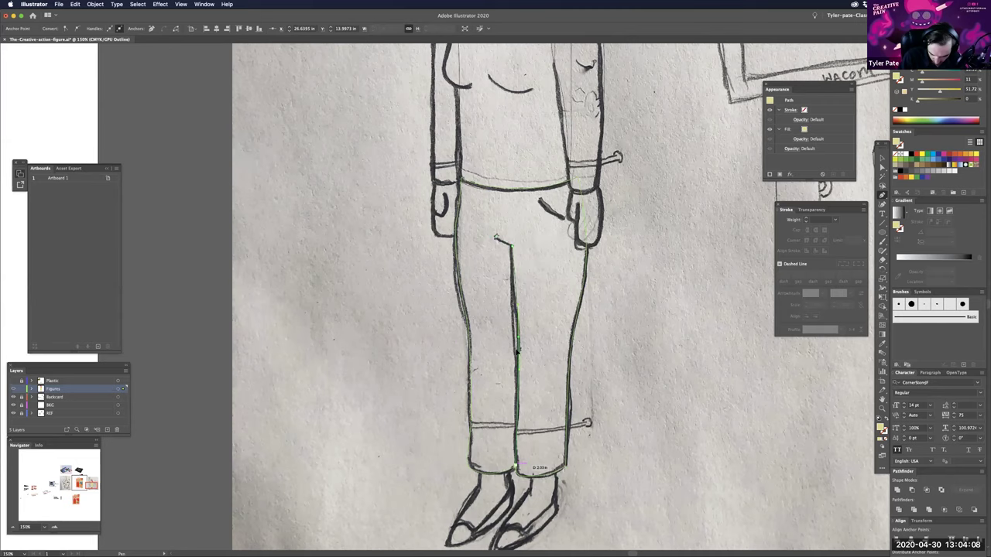
pyautogui.moveTo(512, 279); pyautogui.dragTo(511, 258)
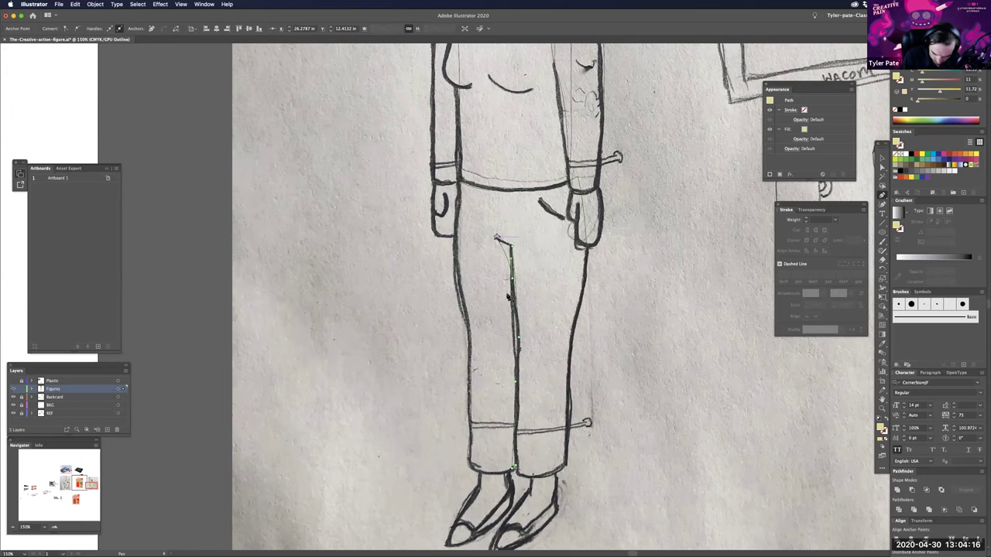
pyautogui.press('super+shift+a')
pyautogui.press('a')
# - Trace the front leg's foot with the Pen tool from the ankle around the toe and heel, ending beneath the trouser cuff
pyautogui.press('super+equal')
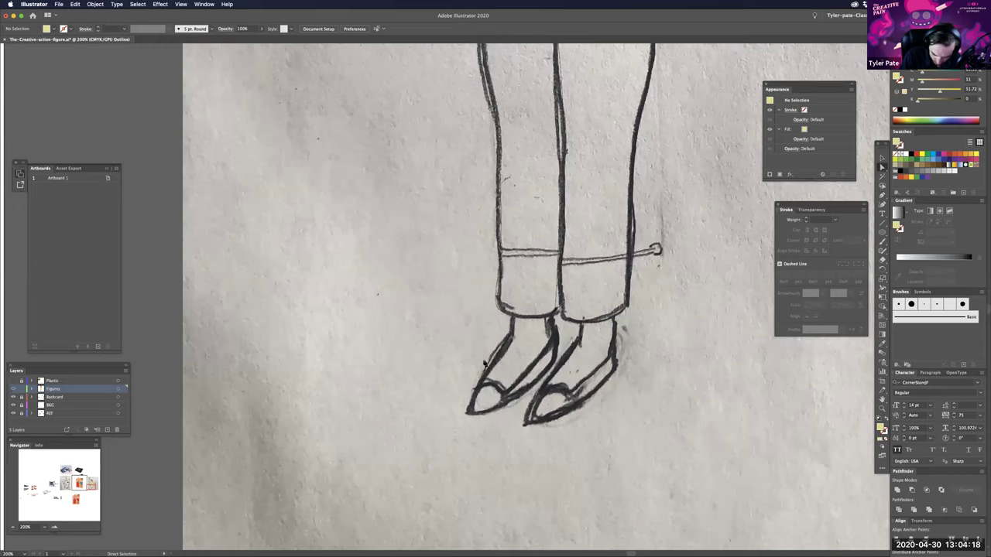
pyautogui.press('super+equal')
pyautogui.press('p')
pyautogui.click(505, 324)
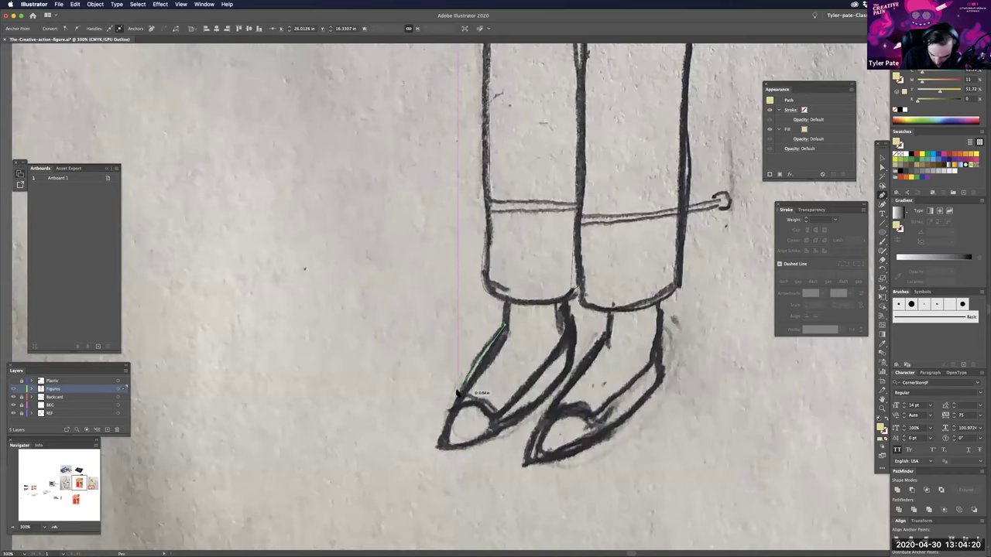
pyautogui.moveTo(444, 416); pyautogui.dragTo(445, 420)
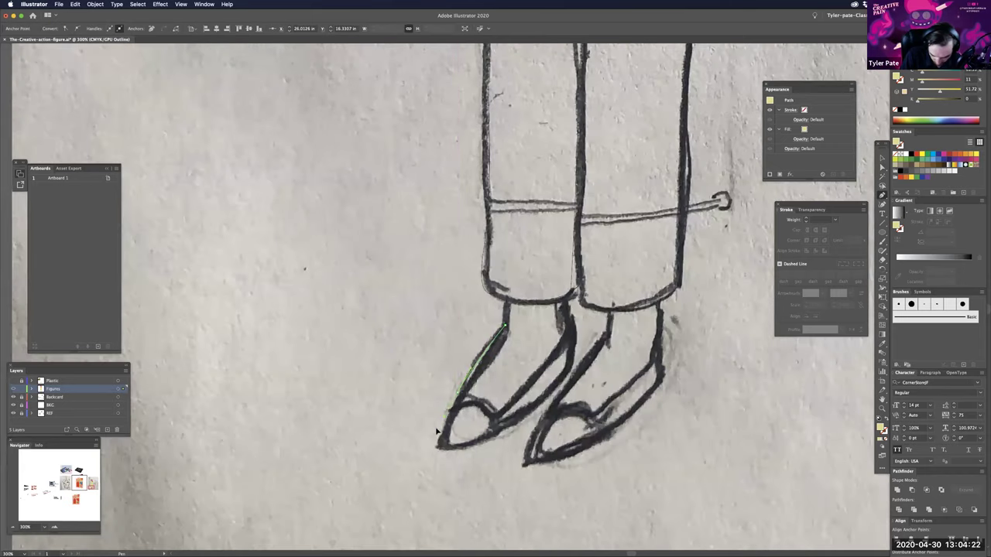
pyautogui.moveTo(427, 458); pyautogui.dragTo(433, 464)
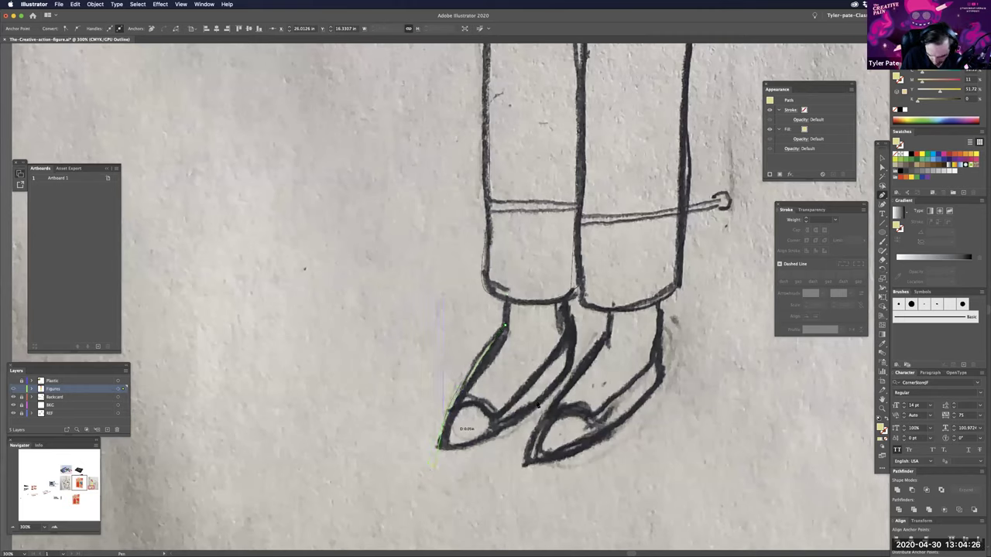
pyautogui.moveTo(534, 408); pyautogui.dragTo(570, 378)
pyautogui.moveTo(574, 333); pyautogui.dragTo(568, 288)
pyautogui.click(569, 286)
pyautogui.click(507, 294)
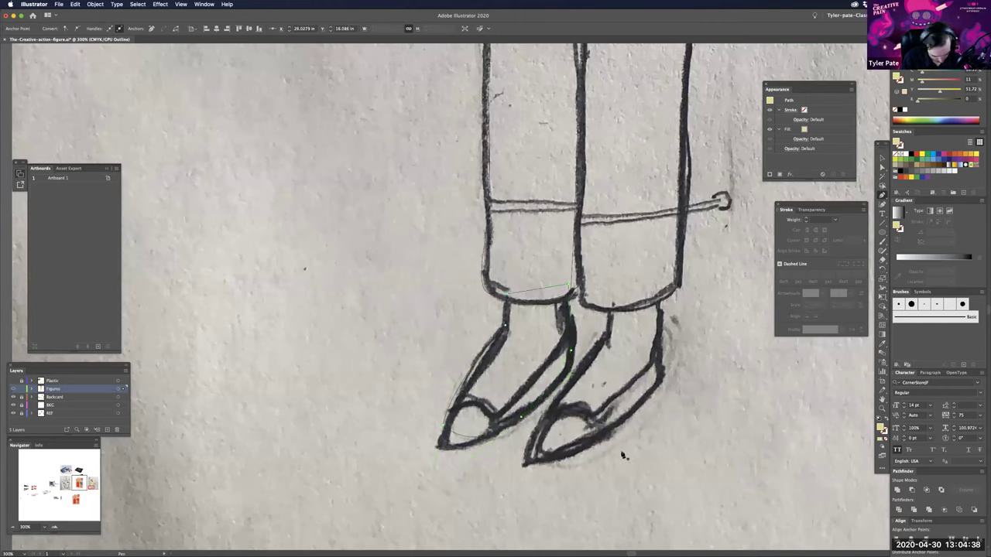
# - Move the foot's toe anchor out to the sketched tip and switch the Figures layer from outline to preview display
pyautogui.press('a')
pyautogui.moveTo(444, 427); pyautogui.dragTo(439, 443)
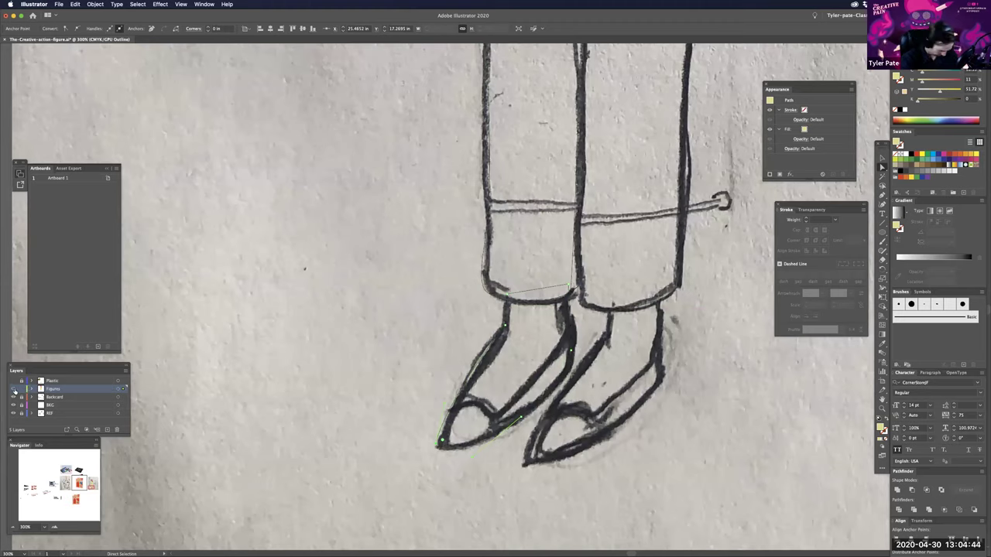
pyautogui.click(13, 392)
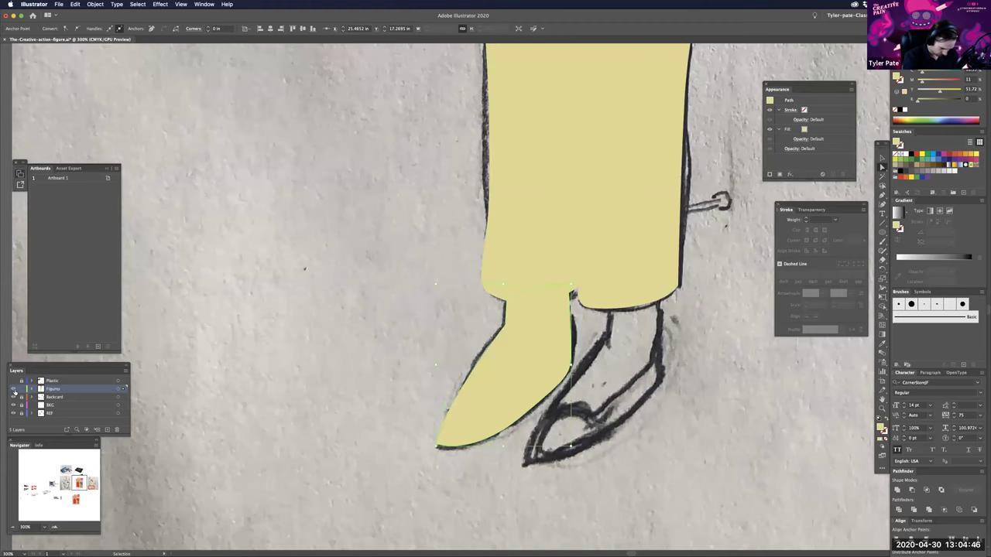
# - Round the tip of the front foot by converting its toe anchor to a curve and adjusting its handle
pyautogui.press('super+shift+a')
pyautogui.click(558, 354)
pyautogui.hotkey('shift', 'c')
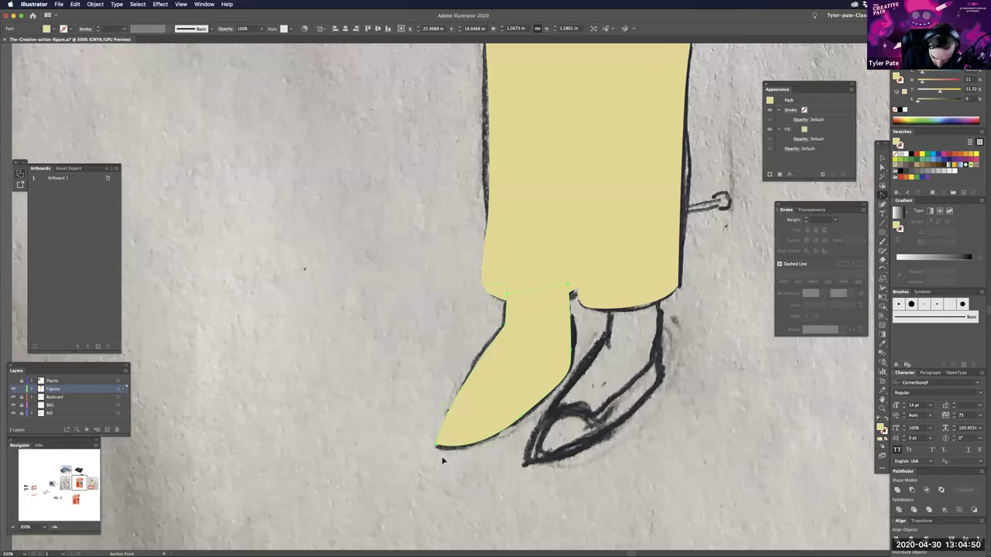
pyautogui.click(443, 462)
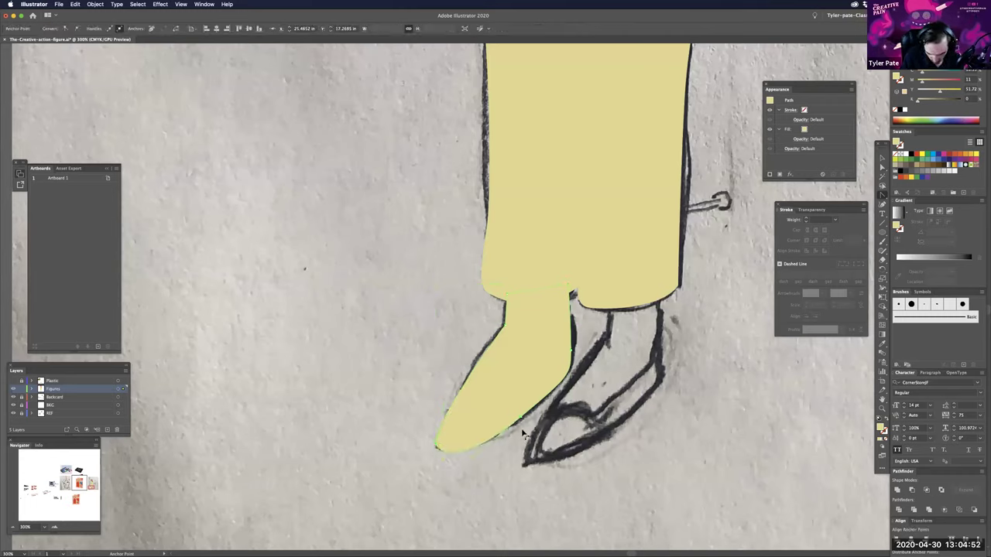
pyautogui.press('a')
pyautogui.click(437, 444)
pyautogui.moveTo(431, 427); pyautogui.dragTo(429, 421)
pyautogui.click(602, 458)
# - Trace a closed shoe shape over the front foot with the Pen tool, following the toe cap, sole and heel and looping outside the foot
pyautogui.moveTo(603, 458); pyautogui.dragTo(596, 469)
pyautogui.moveTo(614, 404); pyautogui.dragTo(608, 427)
pyautogui.press('p')
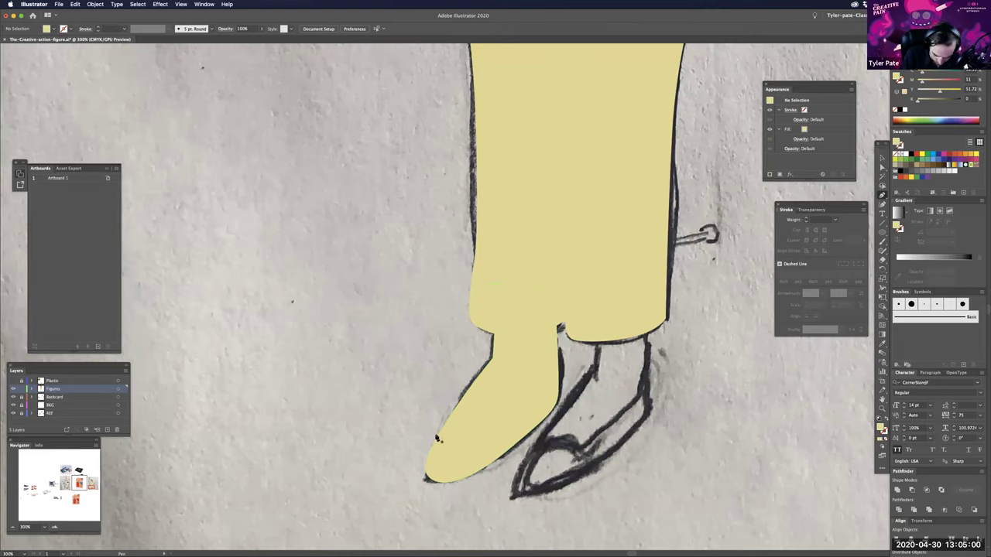
pyautogui.moveTo(469, 449); pyautogui.dragTo(474, 449)
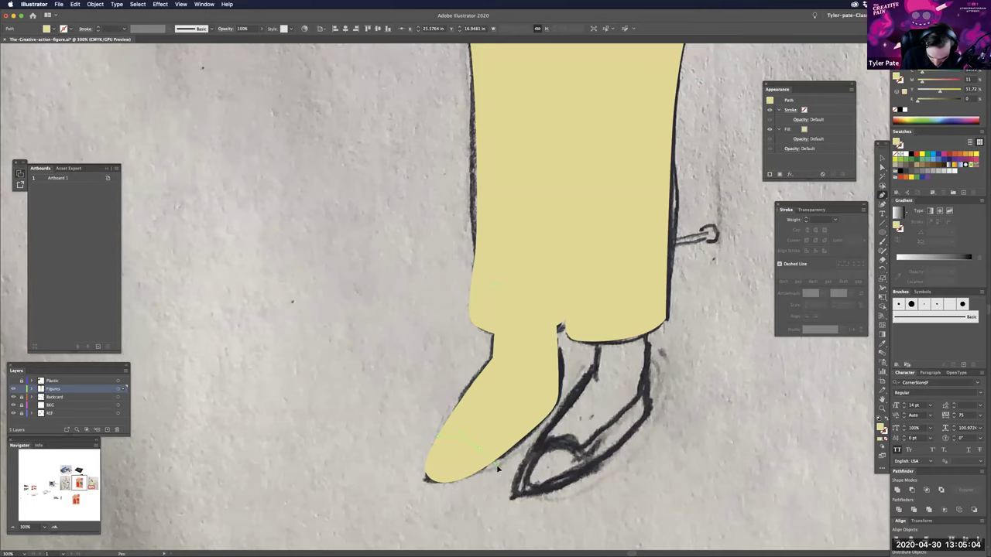
pyautogui.moveTo(499, 466); pyautogui.dragTo(500, 468)
pyautogui.click(478, 448)
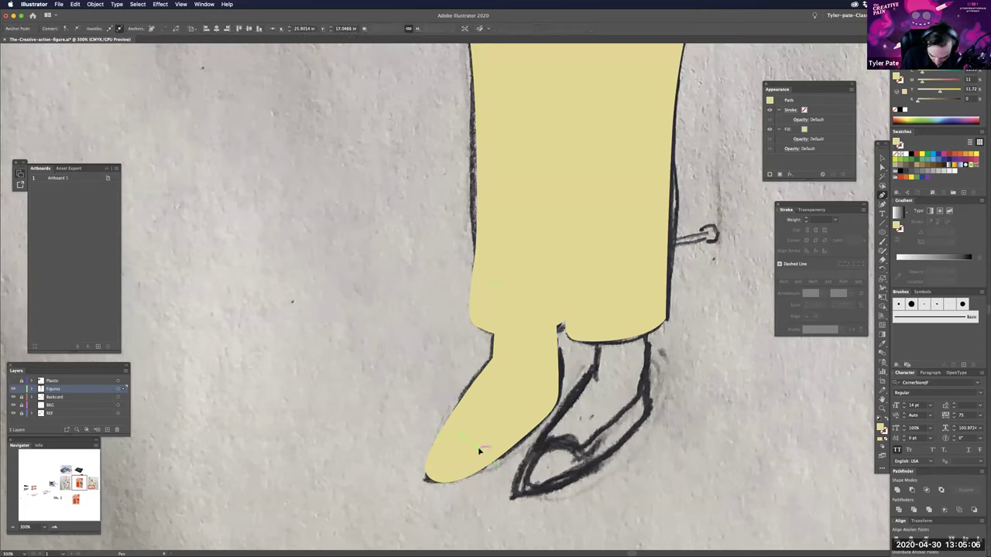
pyautogui.click(545, 400)
pyautogui.moveTo(563, 375); pyautogui.dragTo(561, 366)
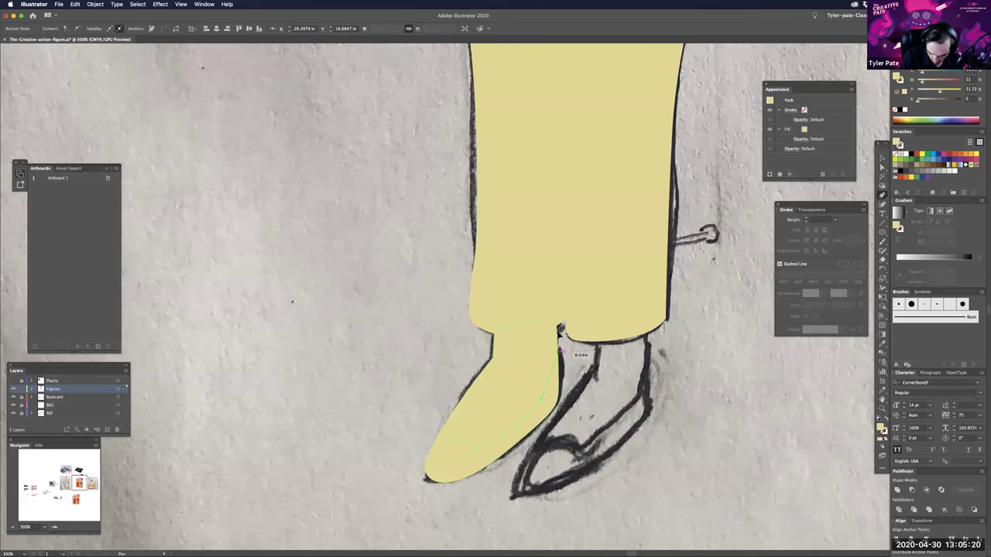
pyautogui.click(560, 331)
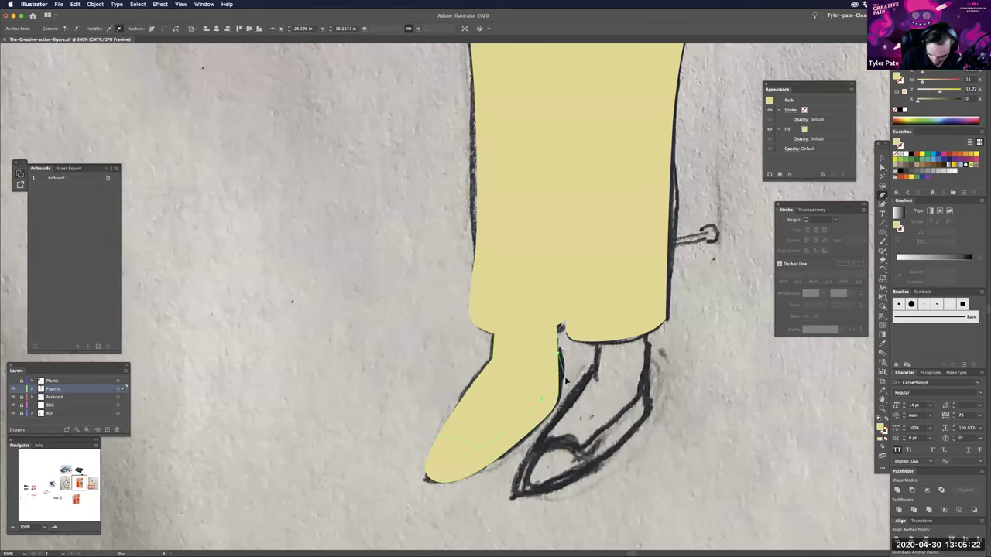
pyautogui.click(486, 495)
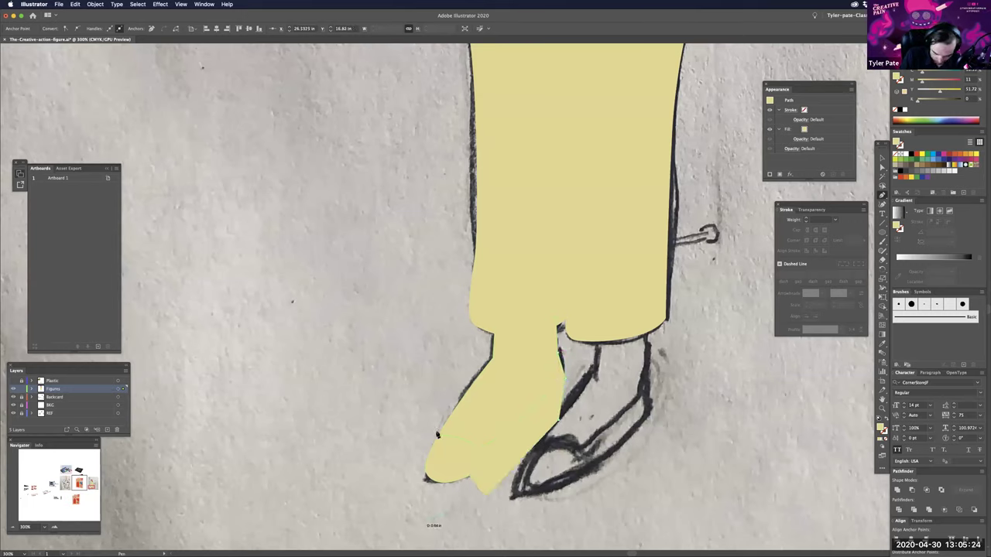
pyautogui.click(409, 520)
pyautogui.click(395, 481)
pyautogui.click(439, 440)
# - Split the shoe overlay along the foot's outline with Shape Builder and delete the excess outside the foot
pyautogui.press('a')
pyautogui.click(463, 464)
pyautogui.hotkey('shift', 'm')
pyautogui.moveTo(449, 463)
pyautogui.mouseDown()
pyautogui.moveTo(488, 454)
pyautogui.moveTo(455, 461)
pyautogui.mouseUp()
pyautogui.press('a')
pyautogui.click(557, 477)
pyautogui.click(396, 481)
pyautogui.press('Delete')
pyautogui.click(502, 471)
pyautogui.press('Delete')
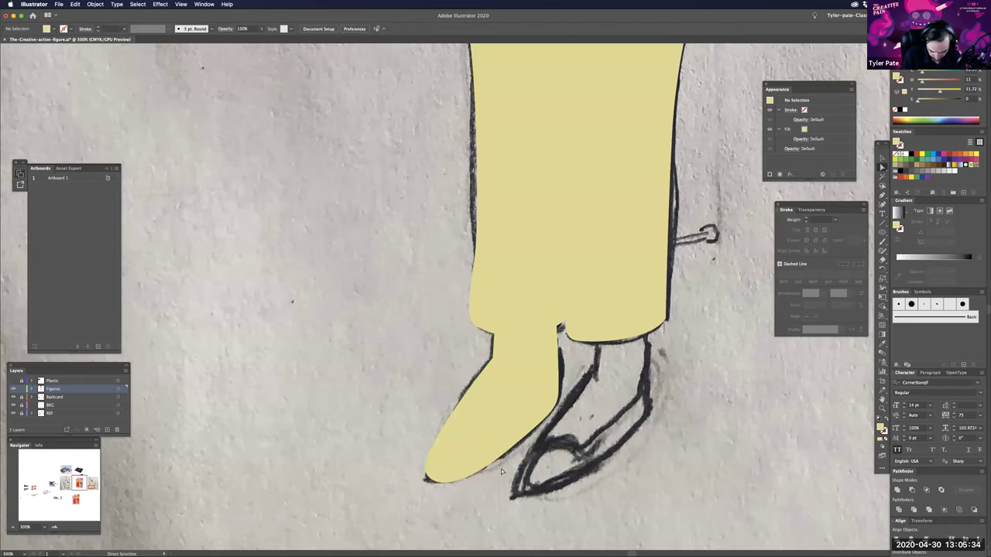
# - Recolour the shoe shape salmon so it stands apart from the foot
pyautogui.click(563, 462)
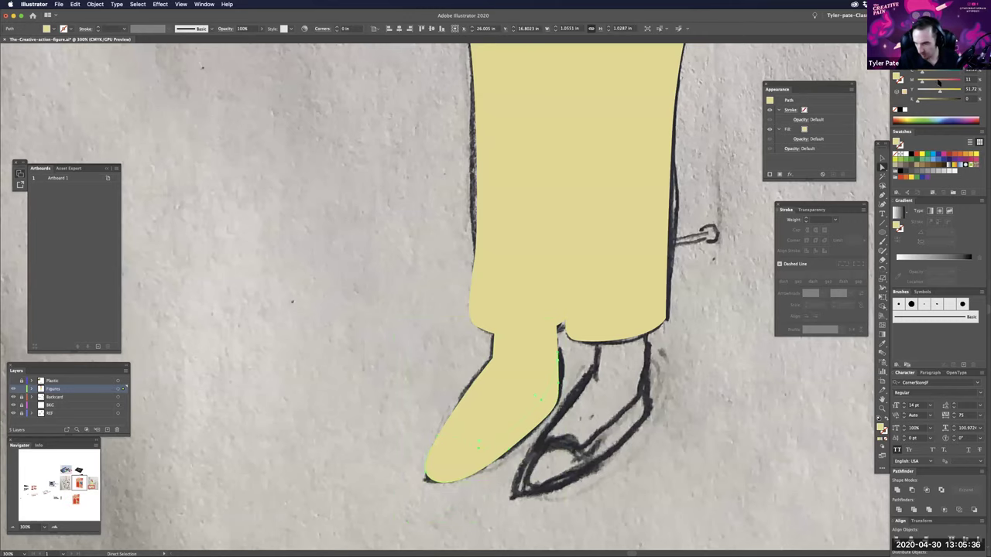
pyautogui.click(641, 423)
pyautogui.moveTo(609, 441); pyautogui.dragTo(596, 458)
pyautogui.moveTo(497, 363); pyautogui.dragTo(490, 367)
# - Fill the foot shape with the pale skin tone sampled from the figure's face, then deselect it
pyautogui.press('v')
pyautogui.moveTo(408, 430); pyautogui.dragTo(498, 495)
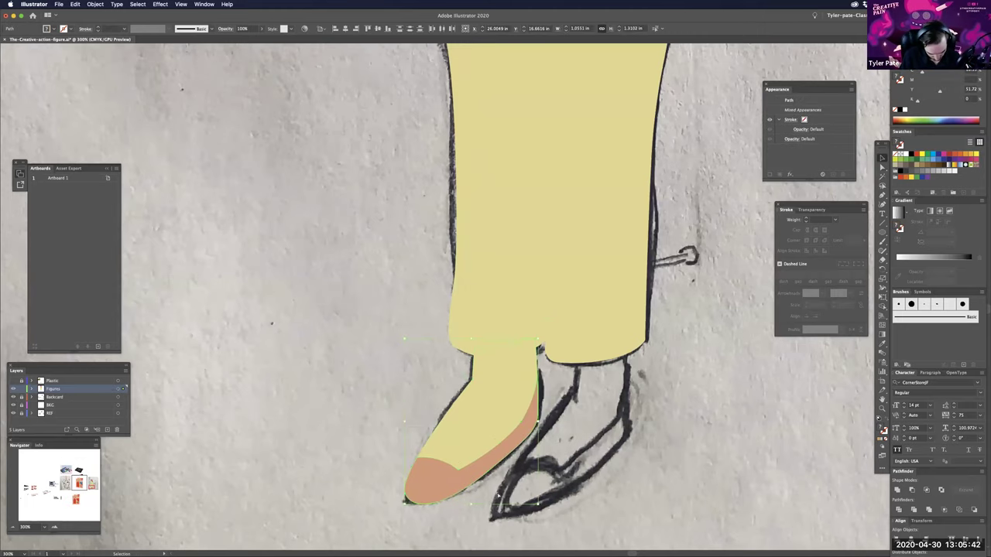
pyautogui.hotkey('ctrl', '-')
pyautogui.hotkey('ctrl', '-')
pyautogui.hotkey('ctrl', '-')
pyautogui.hotkey('ctrl', '-')
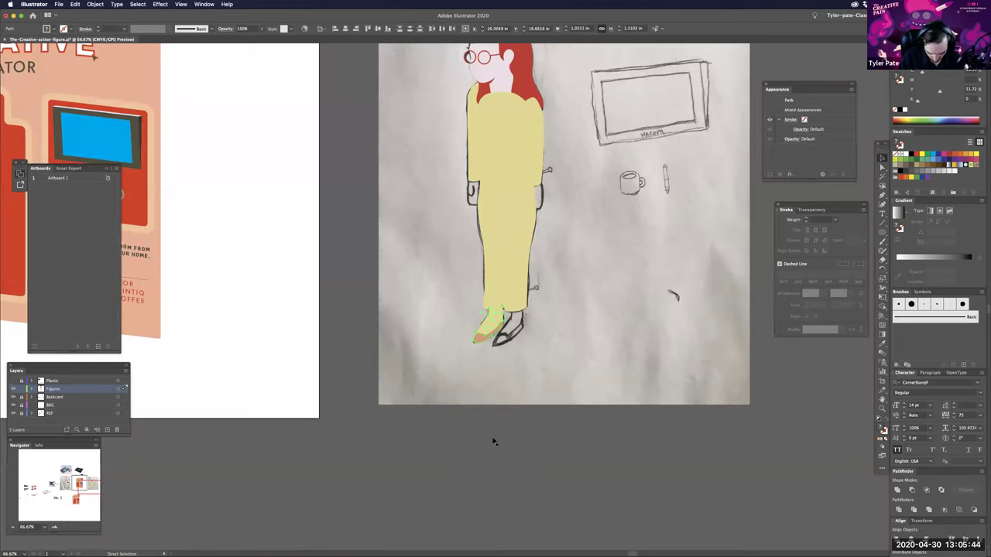
pyautogui.hotkey('ctrl', '-')
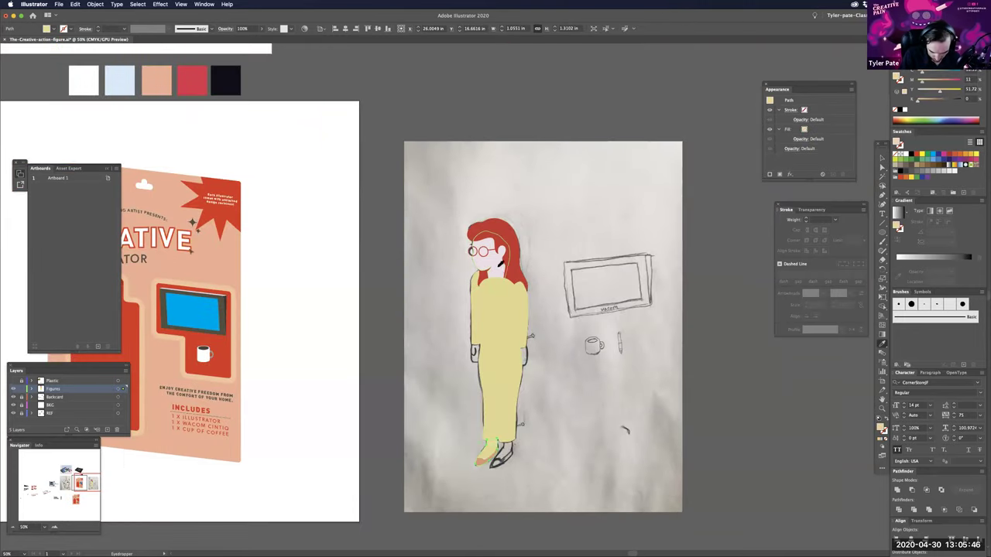
pyautogui.click(524, 487)
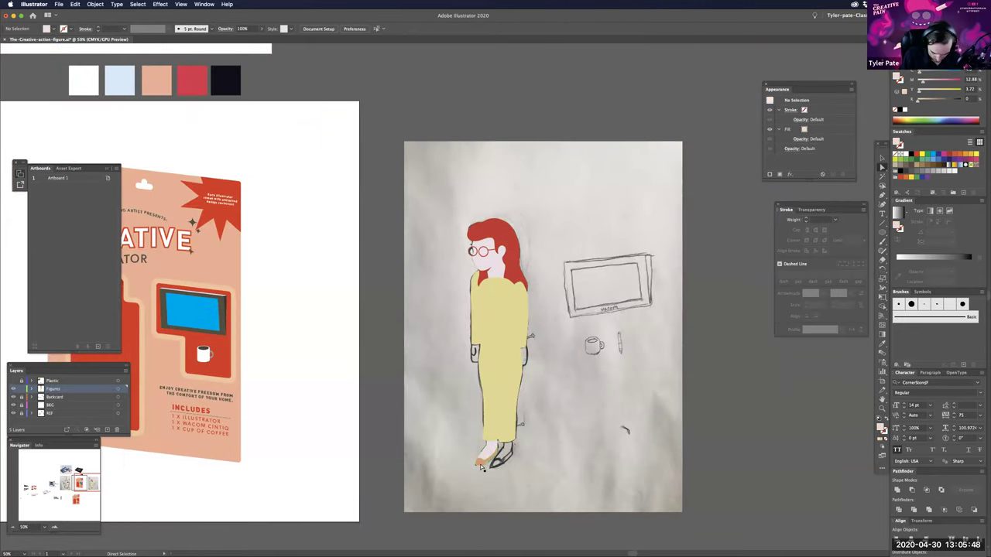
# - Create a rectangular colour swatch beside the shark illustration's legs and fill it with dark green sampled from that artwork
pyautogui.click(483, 462)
pyautogui.moveTo(439, 433); pyautogui.dragTo(461, 444)
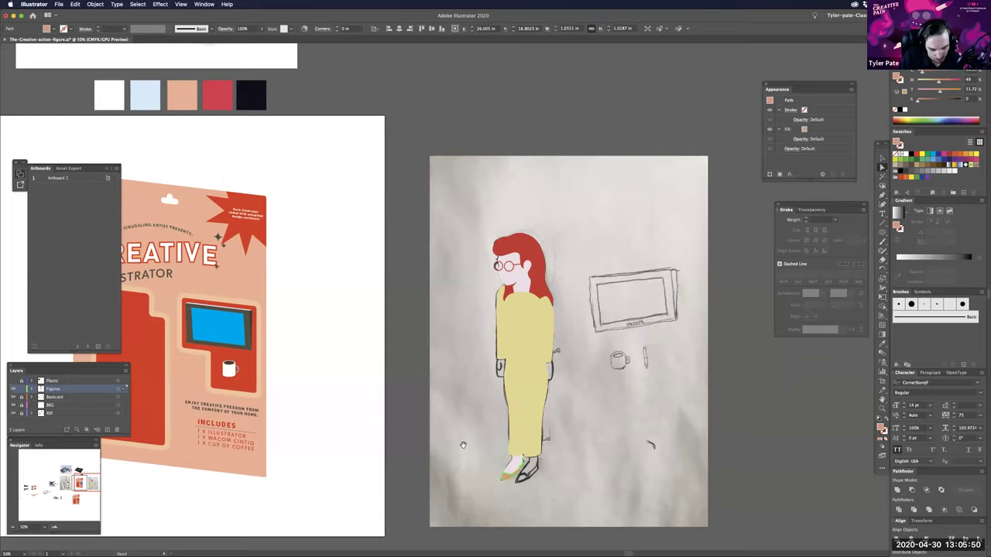
pyautogui.moveTo(148, 270); pyautogui.dragTo(420, 377)
pyautogui.hscroll(-3, 519, 460)
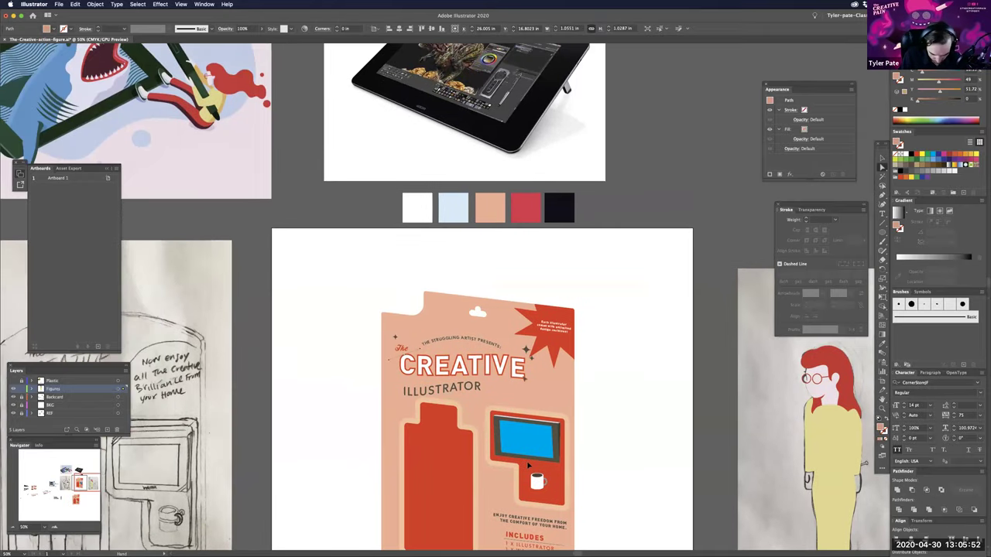
pyautogui.moveTo(327, 185); pyautogui.dragTo(622, 417)
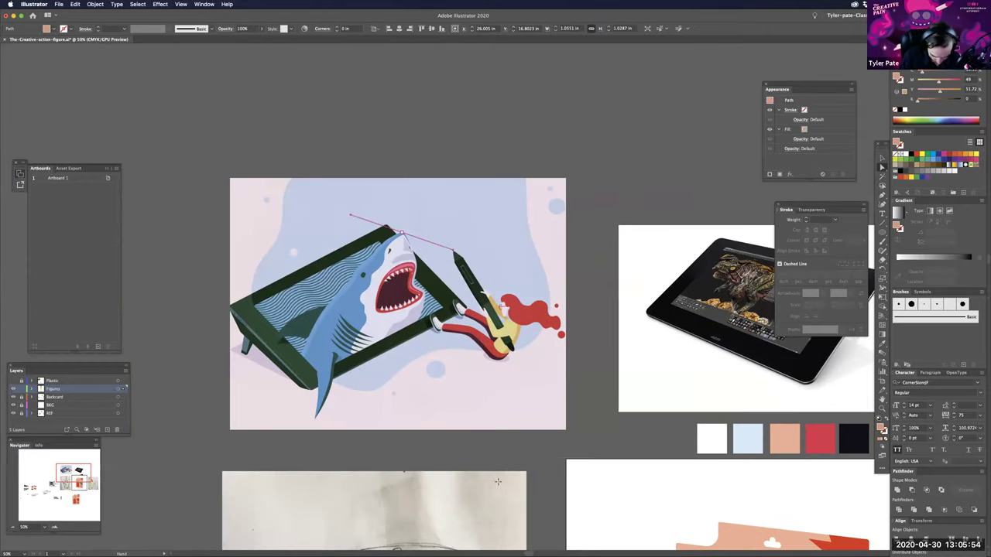
pyautogui.hotkey('ctrl', '=')
pyautogui.hotkey('ctrl', '=')
pyautogui.hotkey('ctrl', '=')
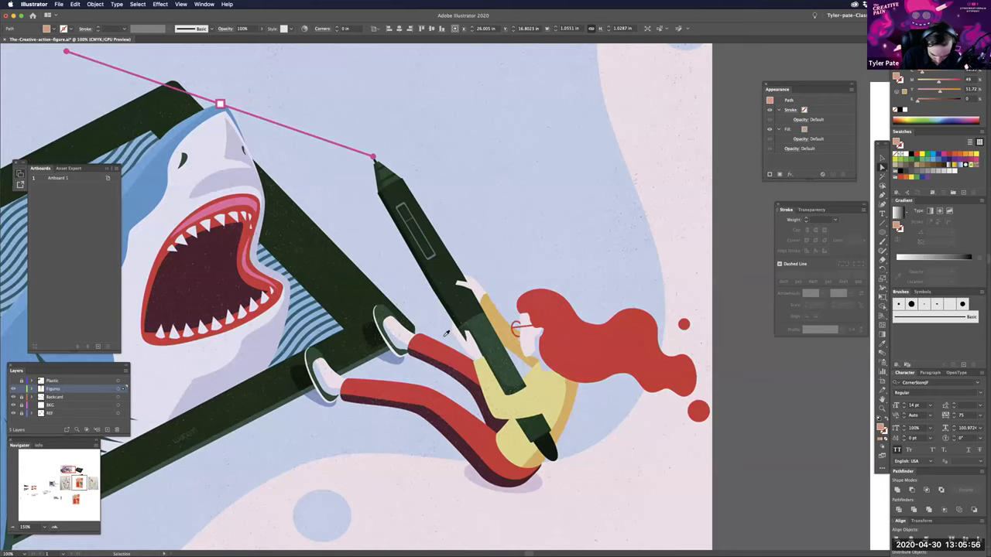
pyautogui.hotkey('ctrl', '=')
pyautogui.press('i')
pyautogui.click(446, 338)
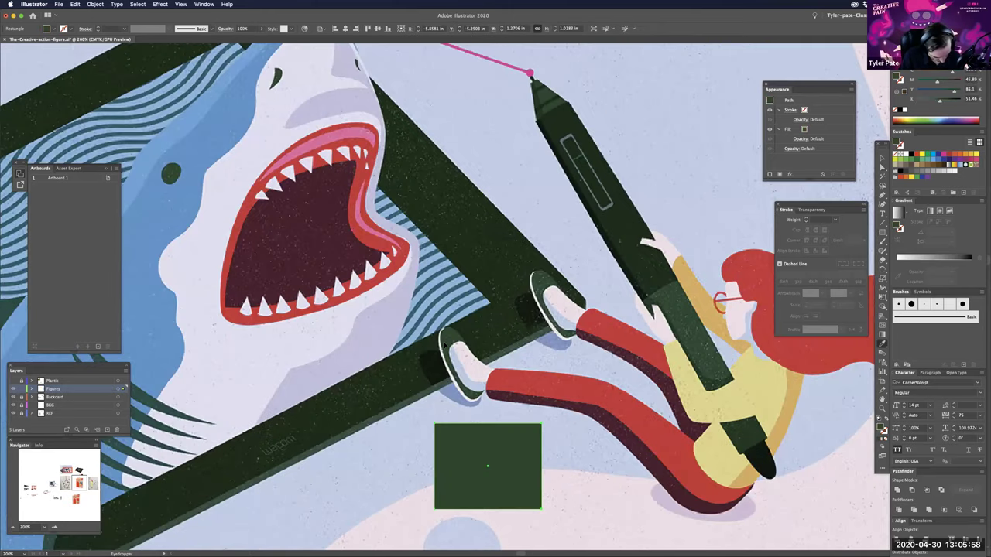
pyautogui.press('v')
pyautogui.click(572, 473)
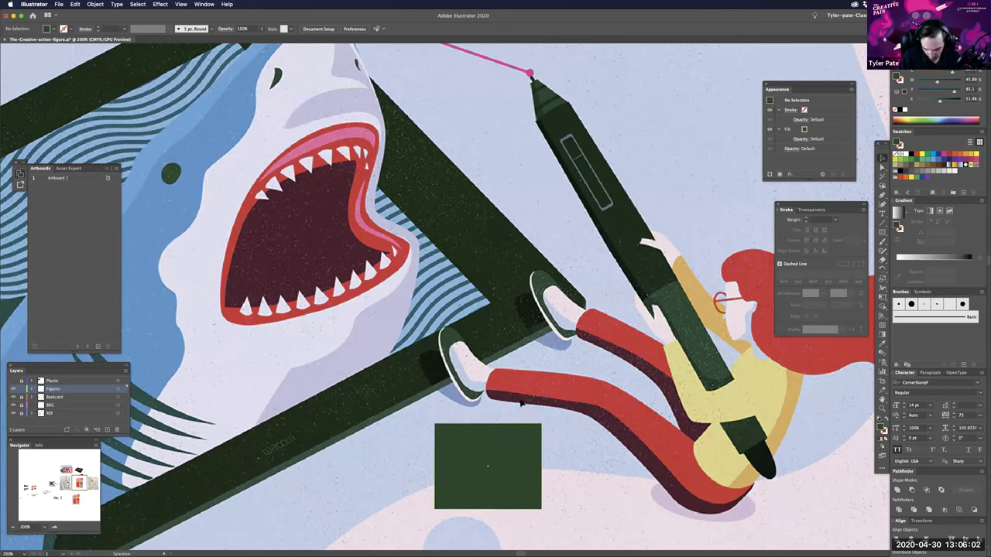
# - Move the dark green swatch beside the figure sketch and fill the shoe with its colour
pyautogui.click(487, 464)
pyautogui.press('super+x')
pyautogui.press('super+0')
pyautogui.press('super+minus')
pyautogui.press('super+minus')
pyautogui.press('super+minus')
pyautogui.moveTo(510, 410); pyautogui.dragTo(518, 390)
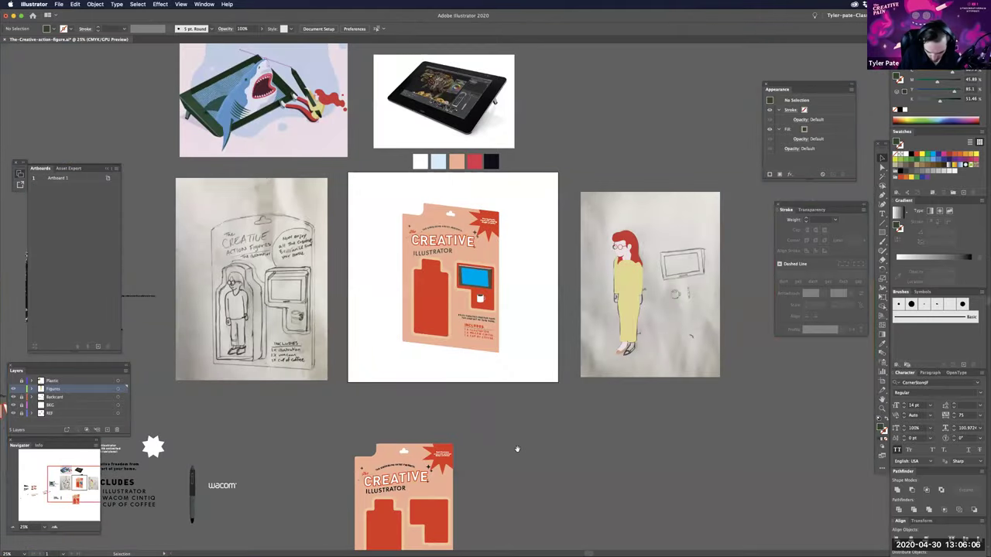
pyautogui.press('super+1')
pyautogui.moveTo(519, 453); pyautogui.dragTo(82, 371)
pyautogui.moveTo(555, 434); pyautogui.dragTo(402, 447)
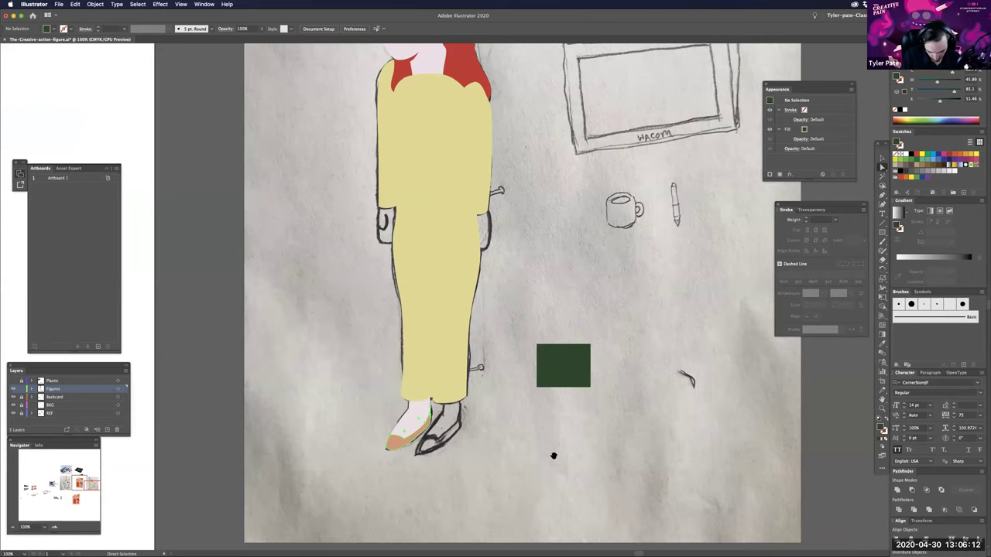
pyautogui.moveTo(672, 259); pyautogui.dragTo(691, 278)
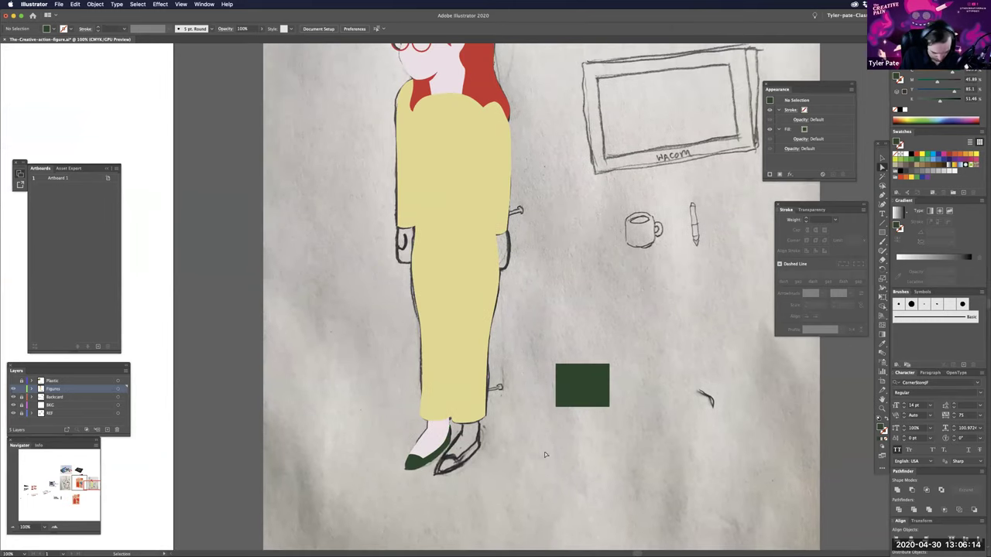
# - Adjust the foot's ankle anchor with the Direct Selection tool and undo the last anchor move
pyautogui.press('super+equal')
pyautogui.press('super+equal')
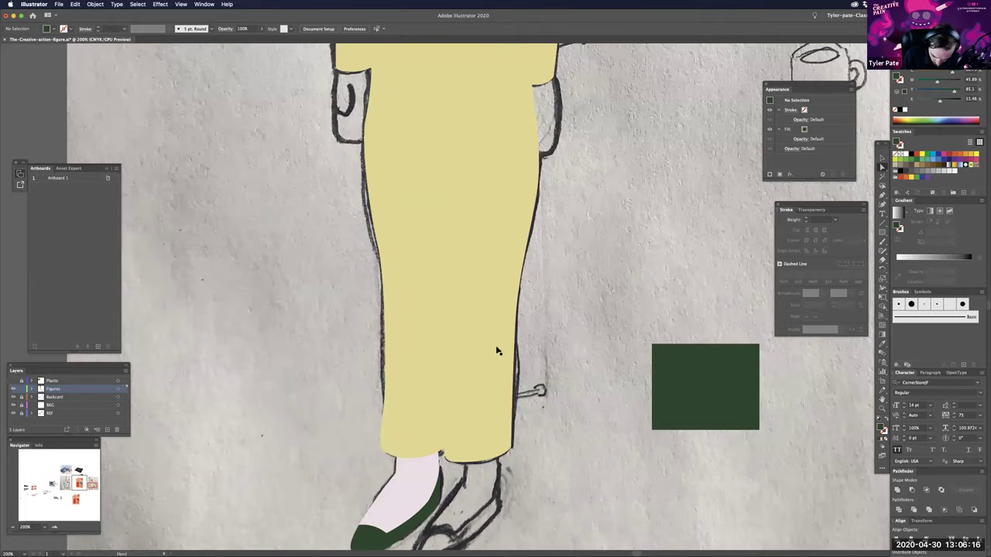
pyautogui.scroll(-5, 498, 351)
pyautogui.hscroll(-4, 497, 350)
pyautogui.press('a')
pyautogui.click(496, 354)
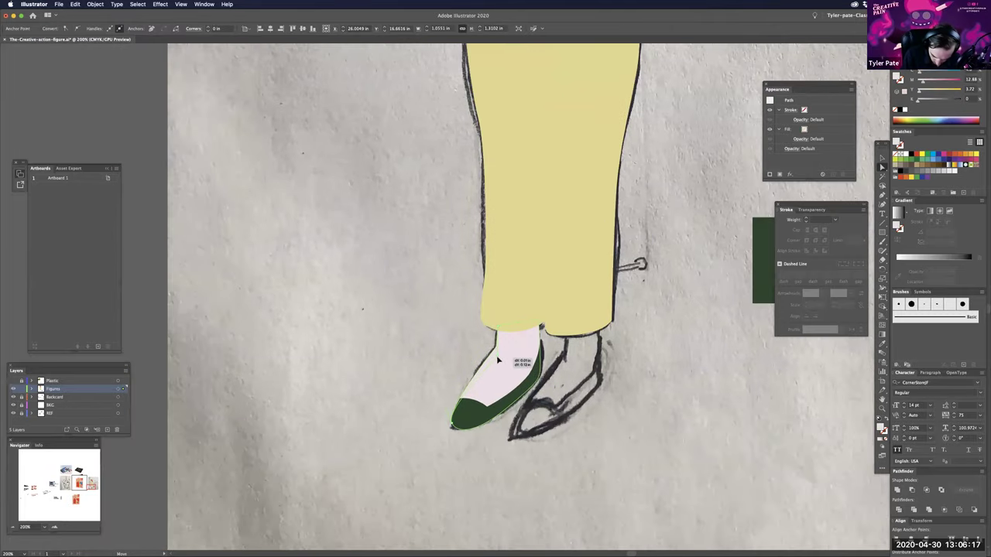
pyautogui.moveTo(529, 377); pyautogui.dragTo(540, 365)
pyautogui.press('super+z')
# - Refine the green shoe's anchors along its opening and upper heel, then deselect it
pyautogui.moveTo(462, 401); pyautogui.dragTo(491, 406)
pyautogui.click(575, 380)
pyautogui.moveTo(540, 365); pyautogui.dragTo(539, 372)
pyautogui.press('super+equal')
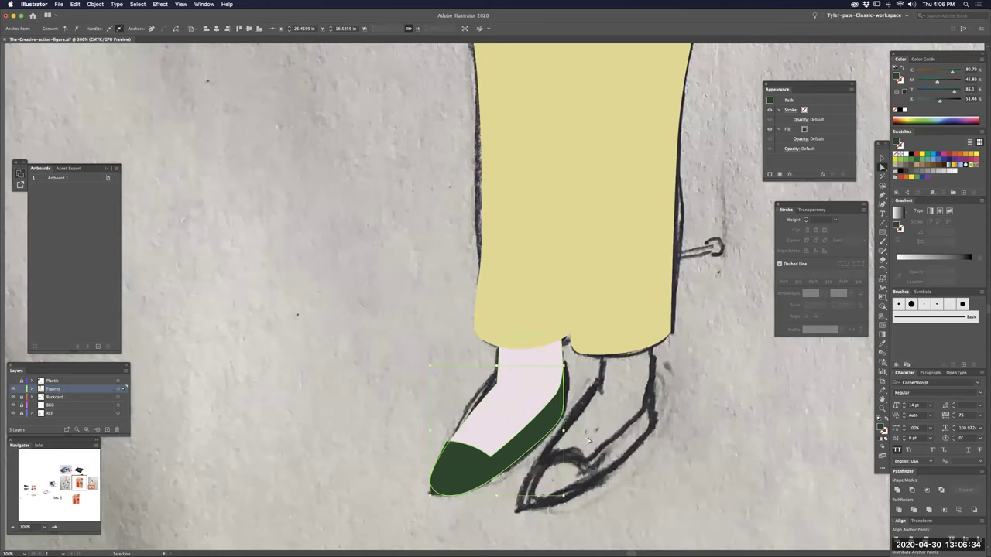
pyautogui.press('a')
pyautogui.click(594, 431)
pyautogui.press('super+minus')
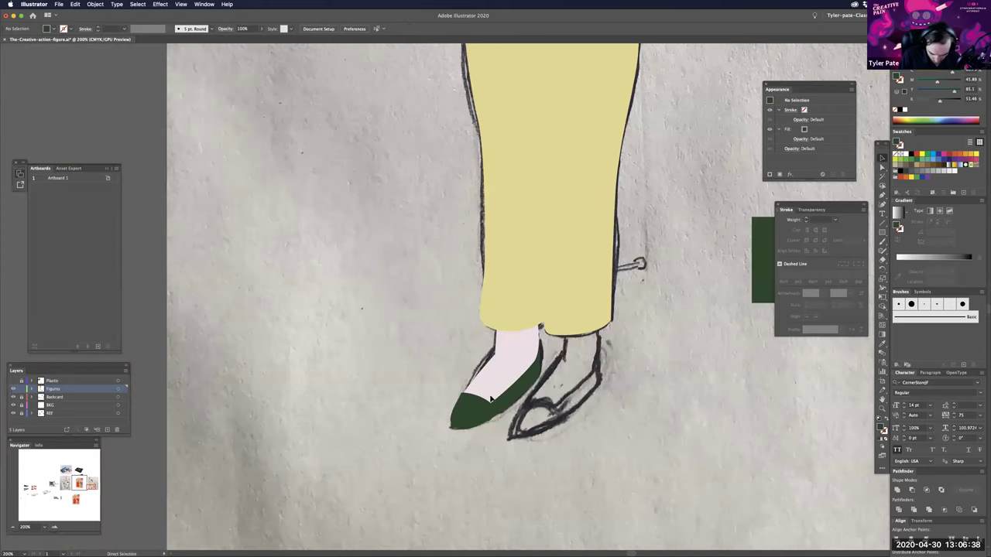
# - Select the foot and shoe together and move them onto the sketch's rear foot beneath the trouser cuff
pyautogui.scroll(-5, 487, 394)
pyautogui.click(490, 389)
pyautogui.keyDown('shift'); pyautogui.click(488, 394); pyautogui.keyUp('shift')
pyautogui.moveTo(488, 394); pyautogui.dragTo(502, 395)
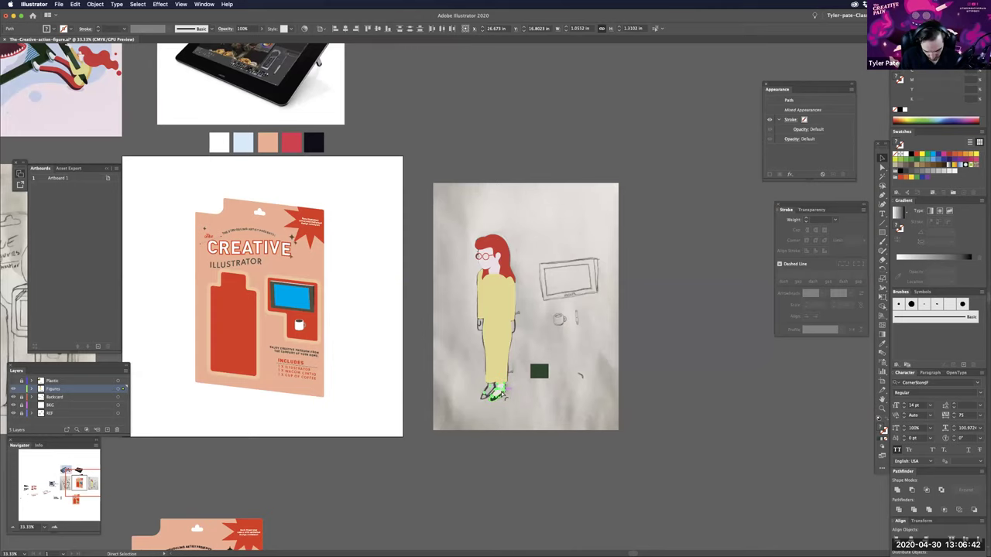
pyautogui.press('super+plus')
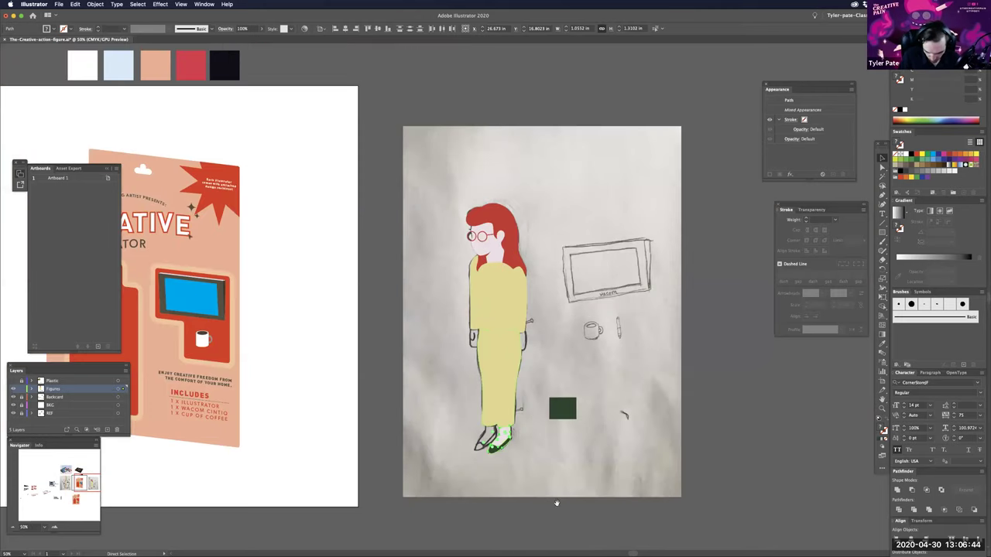
pyautogui.press('super+plus')
pyautogui.moveTo(512, 489); pyautogui.dragTo(518, 491)
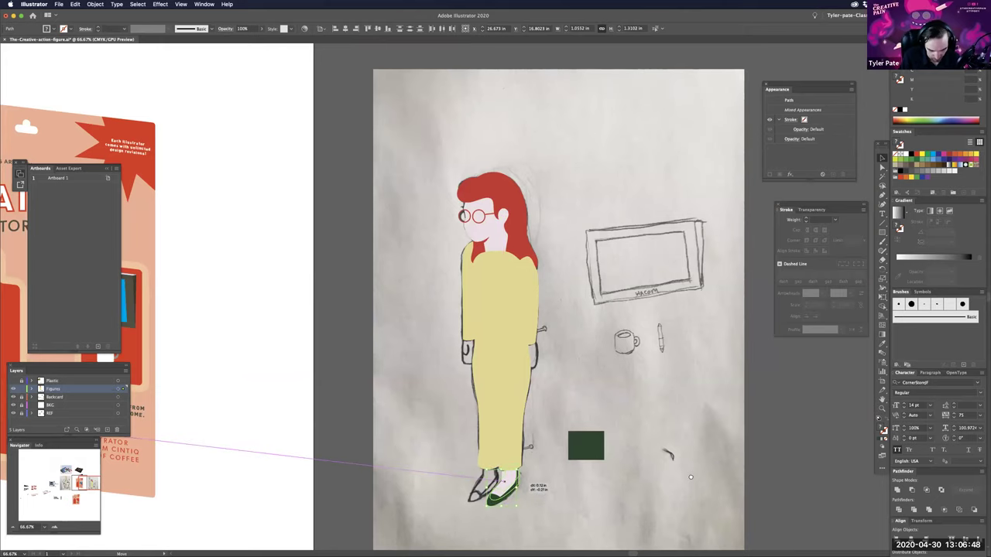
pyautogui.click(562, 420)
# - Compare the partly coloured figure with the action-figure package artwork
pyautogui.moveTo(408, 186); pyautogui.dragTo(775, 212)
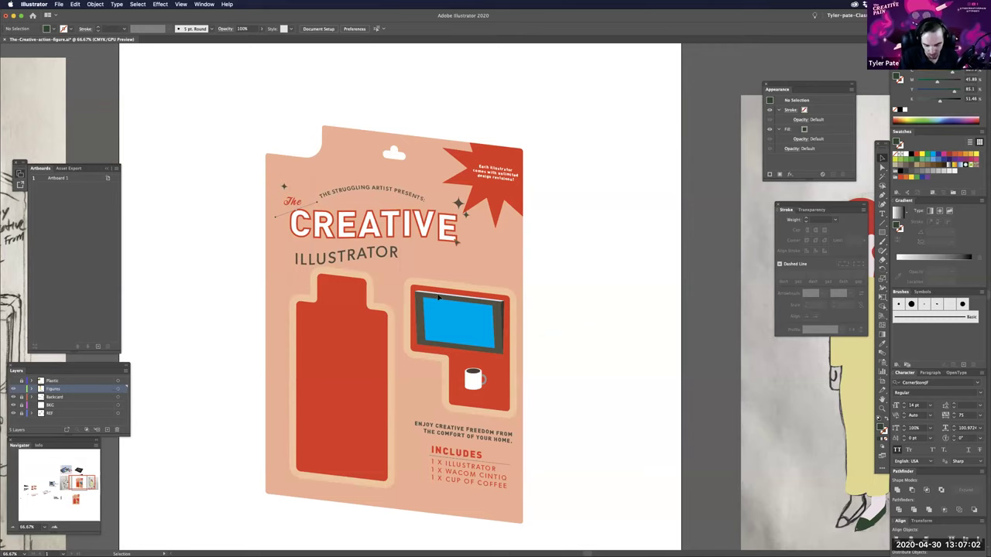
pyautogui.moveTo(679, 472); pyautogui.dragTo(650, 457)
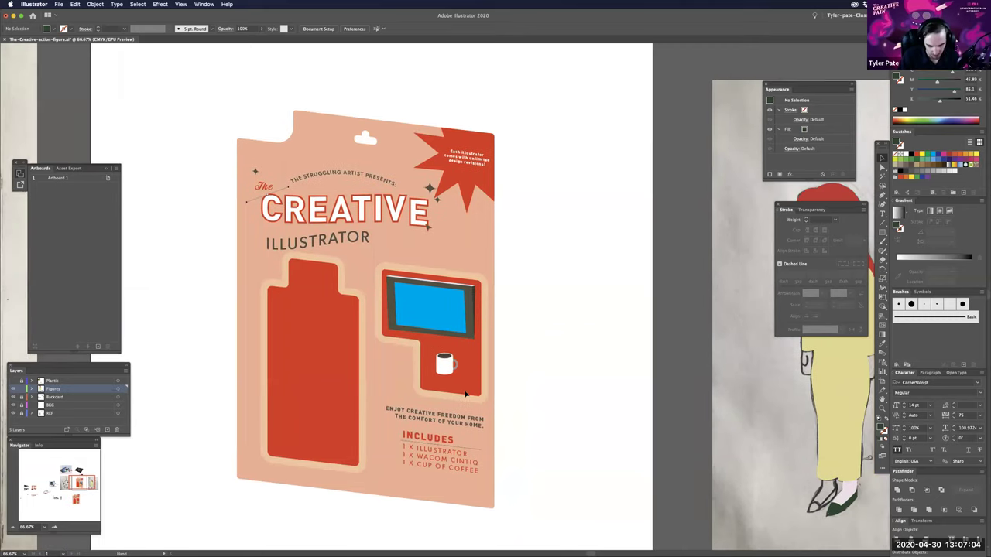
pyautogui.hscroll(5, 466, 394)
pyautogui.scroll(-2, 466, 394)
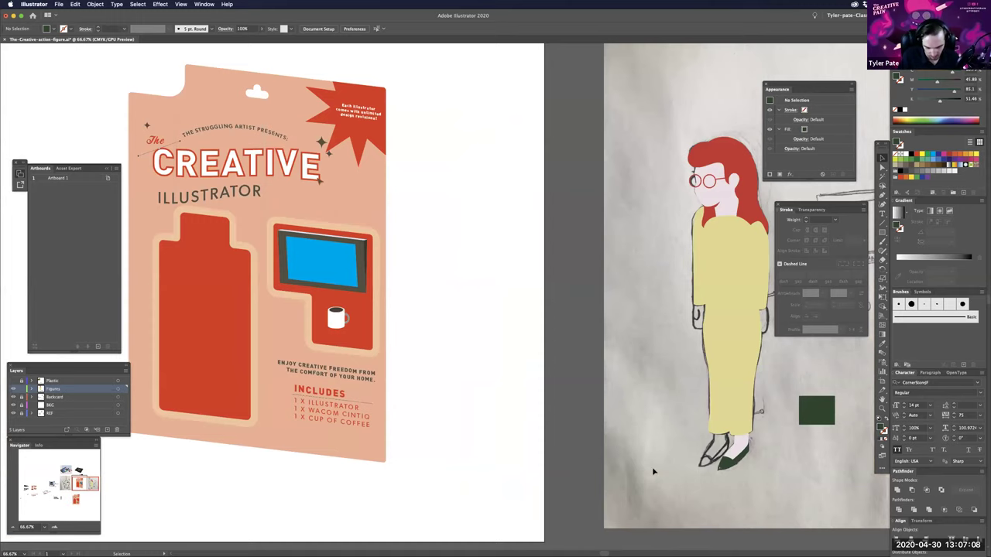
pyautogui.hscroll(1, 589, 474)
pyautogui.scroll(-1, 589, 474)
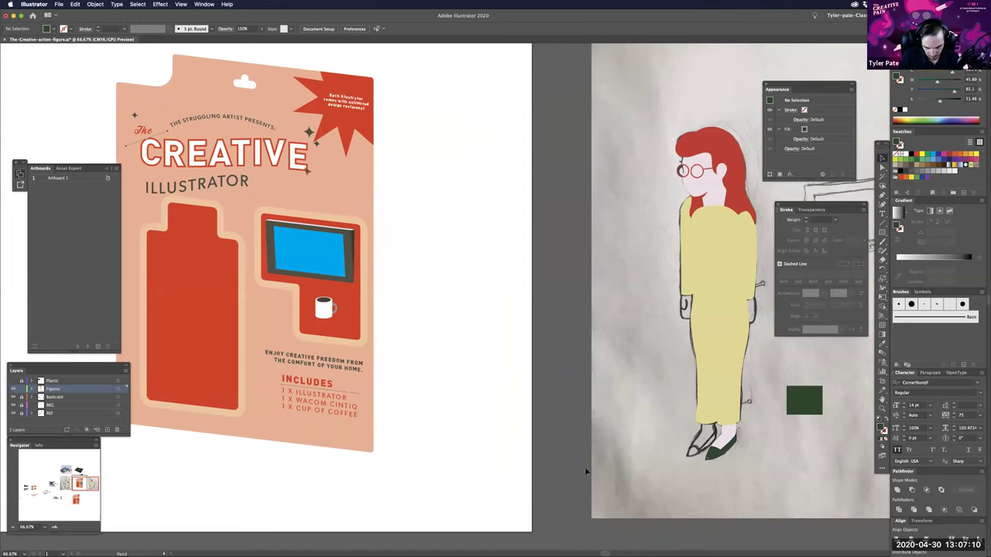
pyautogui.hscroll(2, 586, 472)
pyautogui.scroll(-1, 586, 472)
pyautogui.hscroll(2, 560, 493)
pyautogui.scroll(1, 560, 493)
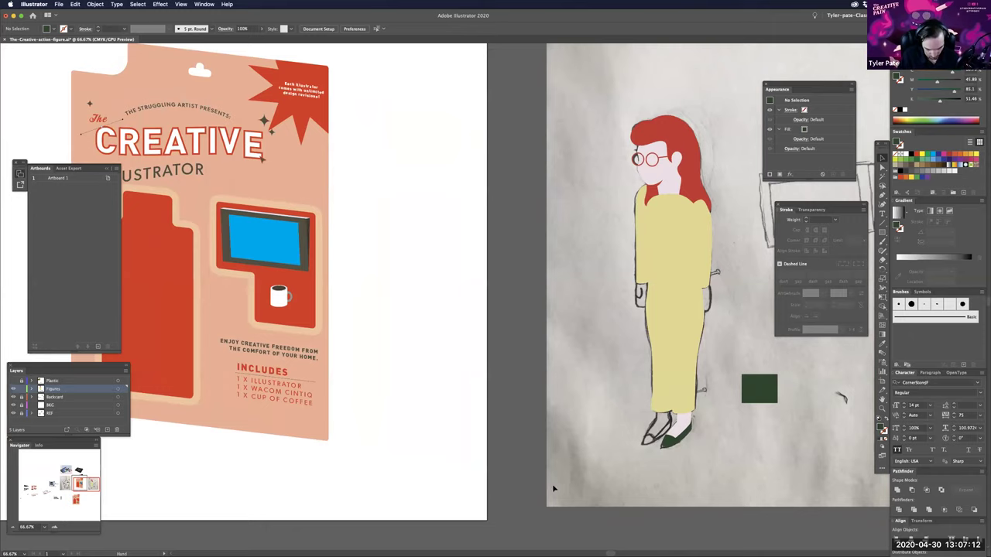
# - Recolour the figure's trousers with the red sampled from the woman's trousers in the shark reference illustration
pyautogui.hscroll(4, 612, 391)
pyautogui.scroll(2, 623, 387)
pyautogui.press('a')
pyautogui.click(595, 341)
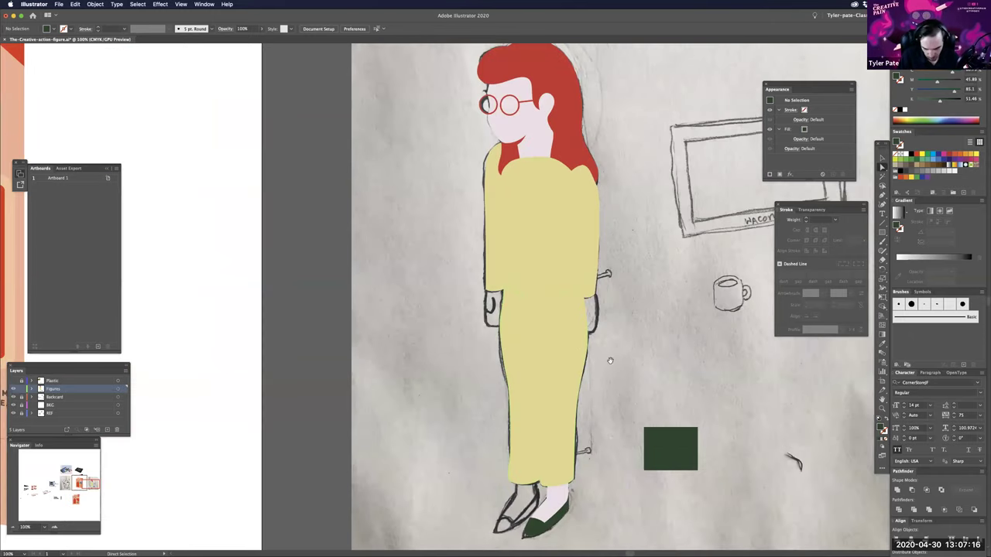
pyautogui.hscroll(2, 604, 368)
pyautogui.scroll(1, 604, 368)
pyautogui.scroll(-1, 604, 368)
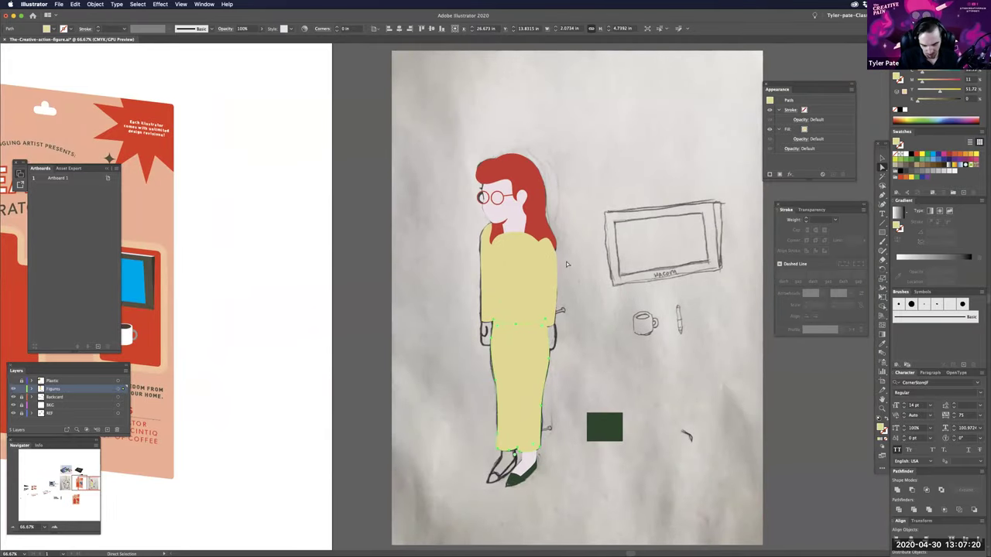
pyautogui.press('super+minus')
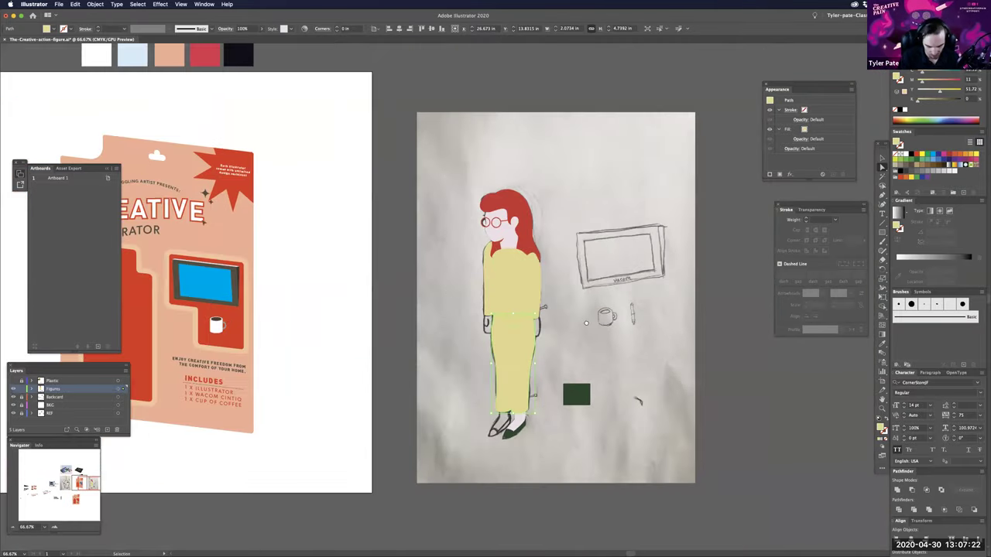
pyautogui.hotkey('ctrl', '-')
pyautogui.moveTo(107, 63); pyautogui.dragTo(372, 148)
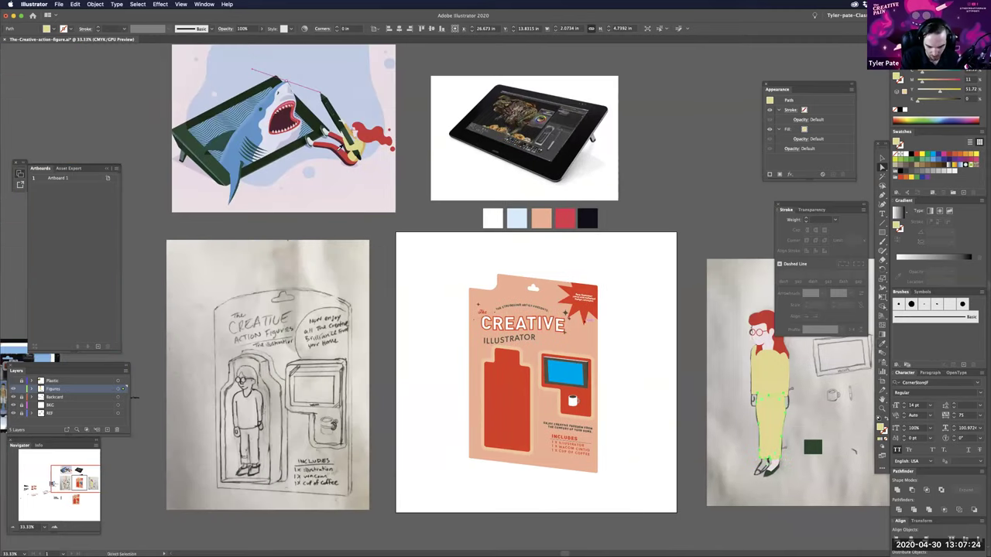
pyautogui.click(346, 154)
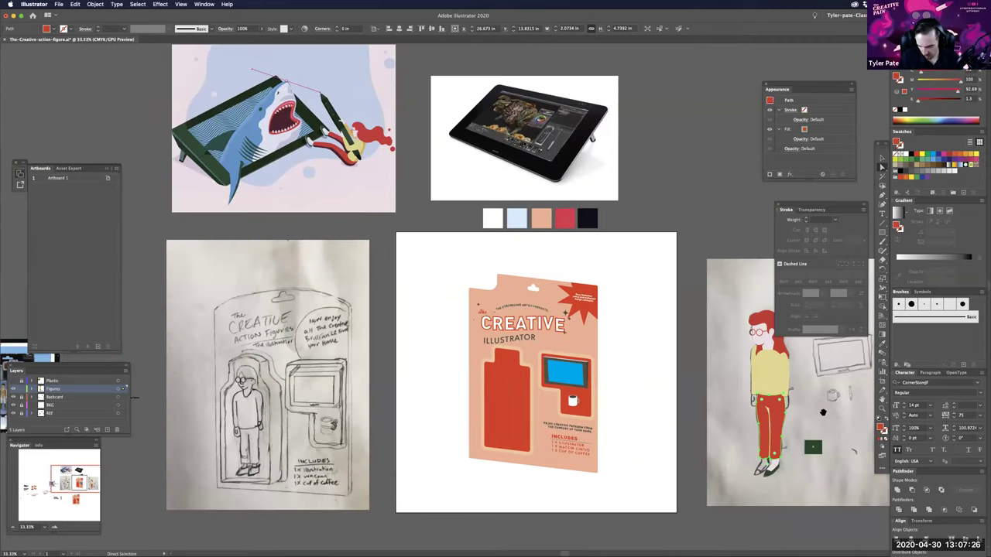
# - Recolour the narrow strip between the trouser legs with a dark maroon sampled from the shark reference, then deselect it
pyautogui.hscroll(4, 595, 370)
pyautogui.hscroll(10, 595, 370)
pyautogui.scroll(-2, 580, 380)
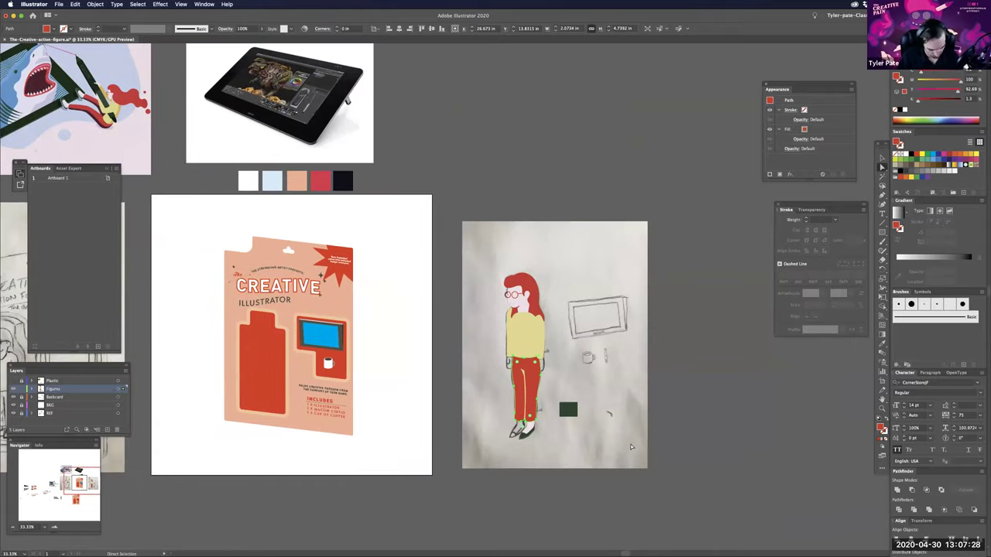
pyautogui.hotkey('ctrl', '+')
pyautogui.click(512, 429)
pyautogui.click(555, 475)
pyautogui.press('super+minus')
pyautogui.press('i')
pyautogui.press('super+minus')
pyautogui.moveTo(271, 153); pyautogui.dragTo(346, 181)
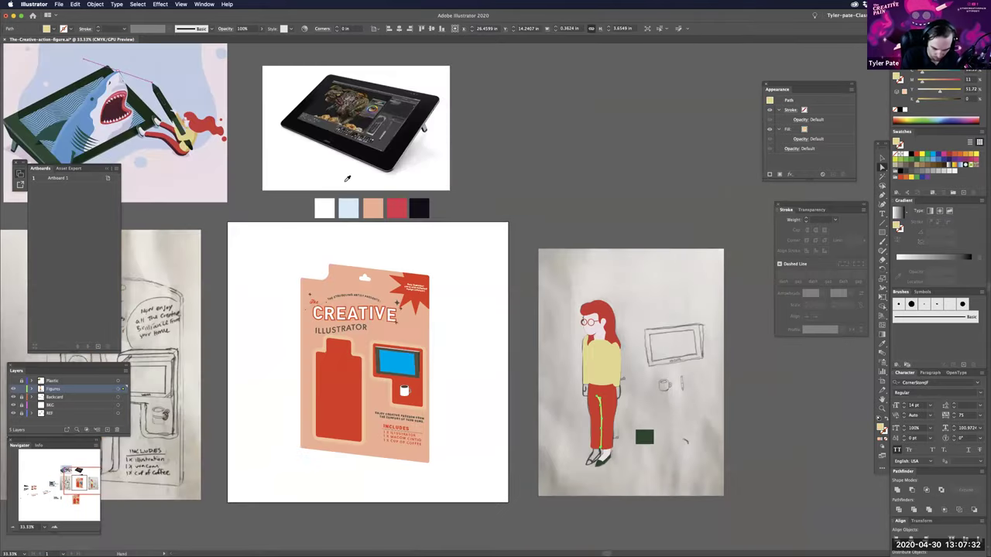
pyautogui.hscroll(-5, 347, 179)
pyautogui.scroll(1, 347, 178)
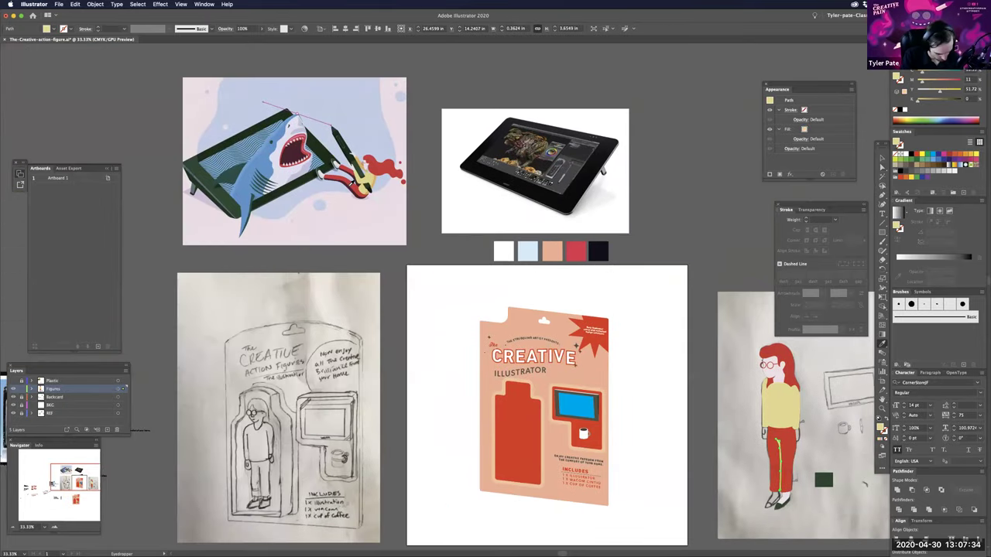
pyautogui.click(349, 182)
pyautogui.press('a')
pyautogui.click(663, 422)
# - Select the figure's hair, face and glasses together and bring them in front of the sweater
pyautogui.moveTo(439, 391); pyautogui.dragTo(435, 390)
pyautogui.hscroll(2, 433, 390)
pyautogui.scroll(-1, 433, 391)
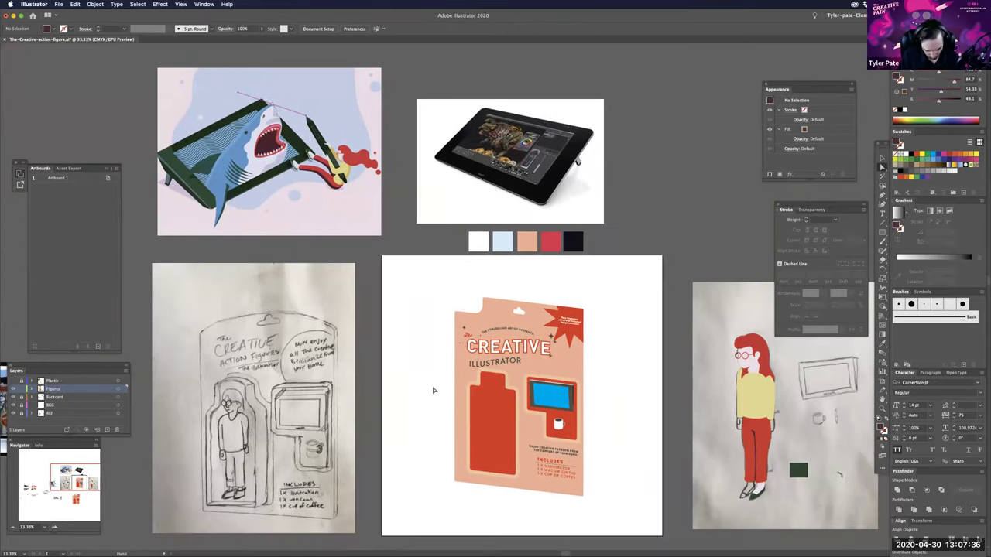
pyautogui.hscroll(6, 434, 391)
pyautogui.scroll(-3, 434, 390)
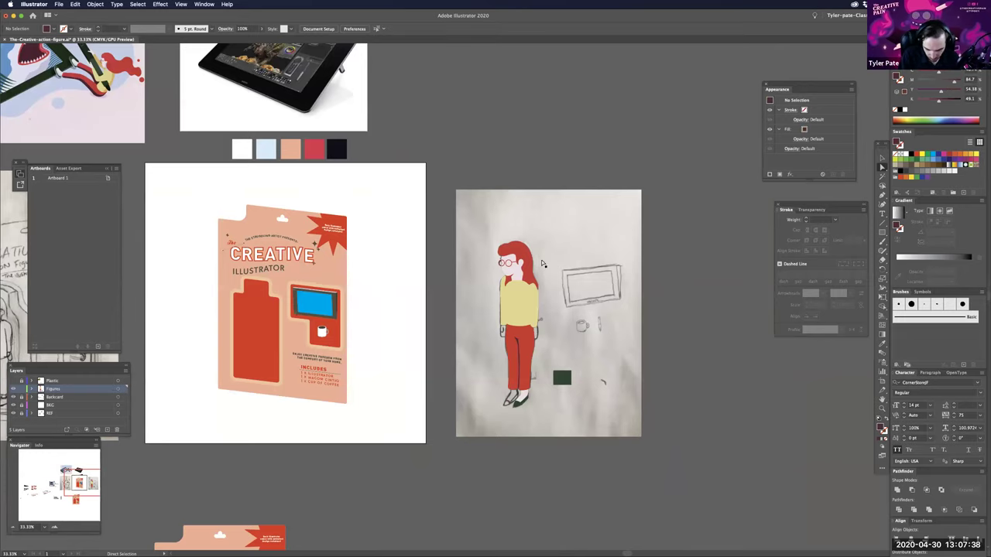
pyautogui.scroll(2, 545, 262)
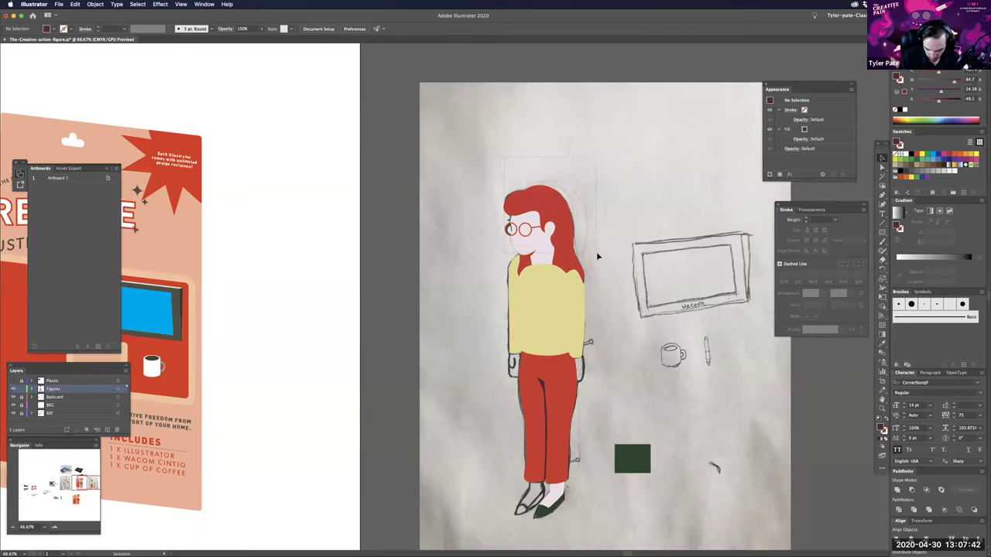
pyautogui.click(585, 277)
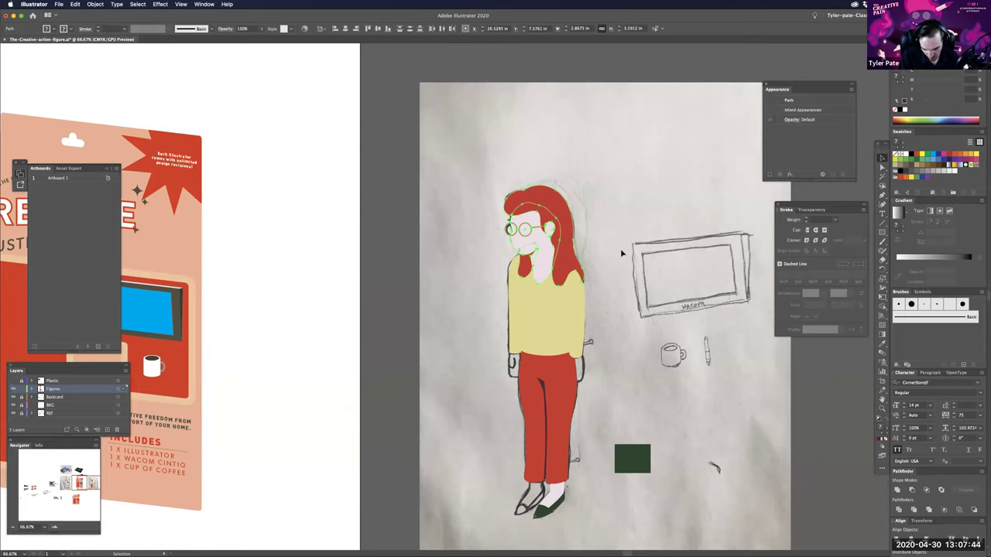
pyautogui.click(664, 440)
pyautogui.moveTo(620, 360); pyautogui.dragTo(622, 354)
# - Trace the front hand below the sweater sleeve as a closed Pen tool shape
pyautogui.scroll(-2, 615, 325)
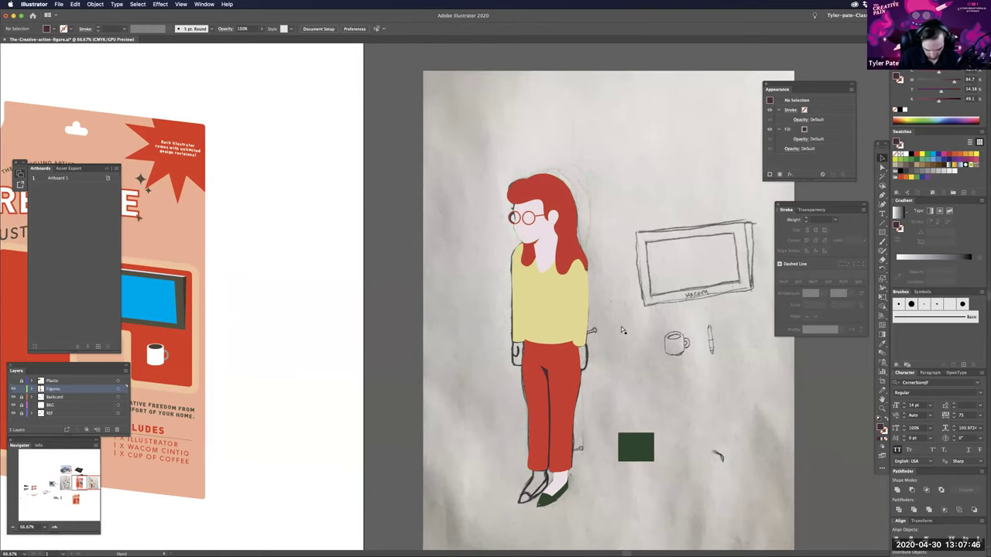
pyautogui.press('super+equal')
pyautogui.press('super+equal')
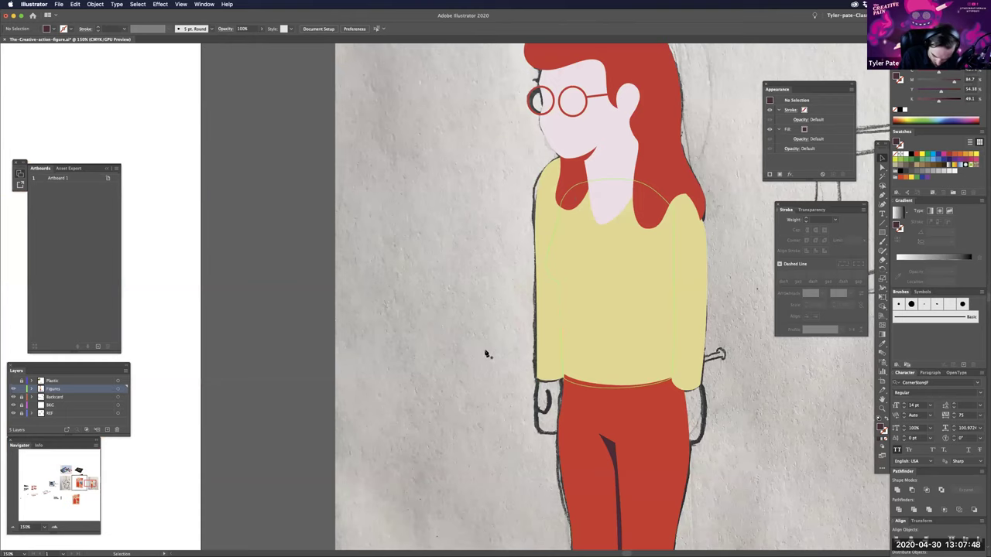
pyautogui.hscroll(3, 486, 387)
pyautogui.scroll(-2, 487, 387)
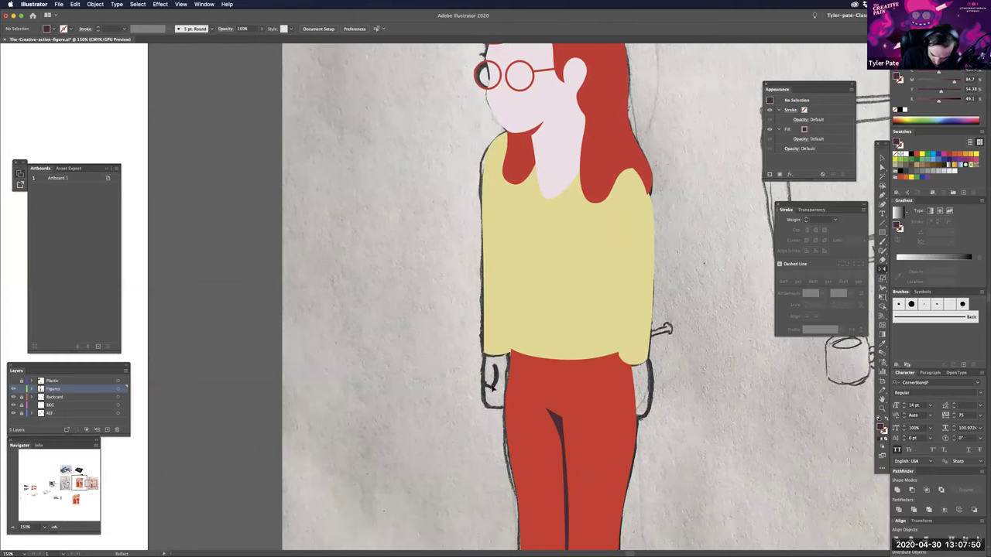
pyautogui.click(486, 383)
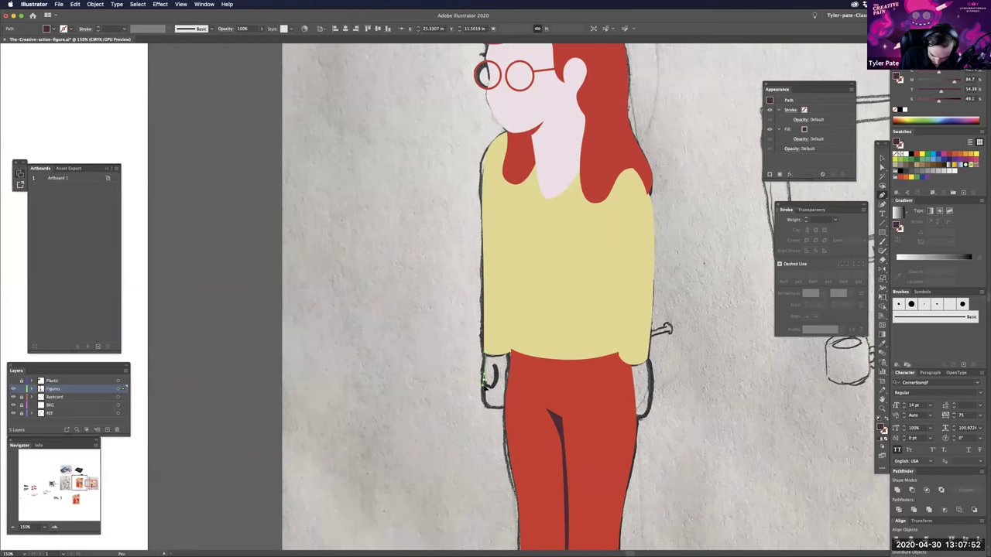
pyautogui.click(487, 385)
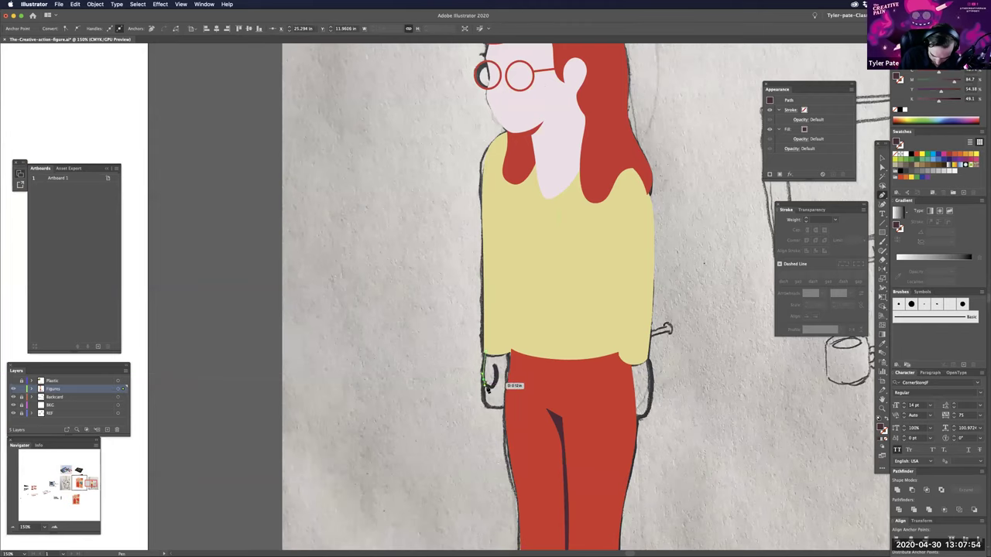
pyautogui.moveTo(486, 387); pyautogui.dragTo(487, 351)
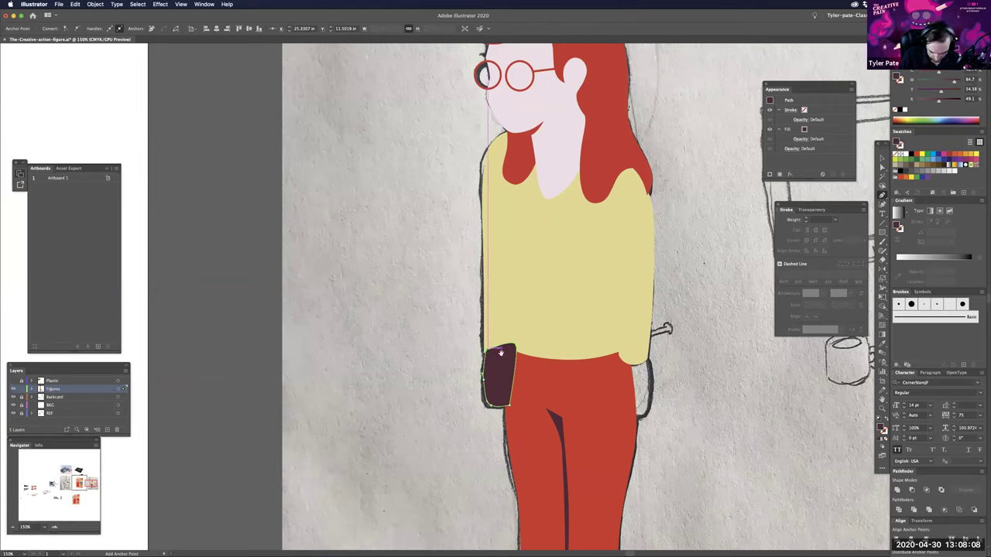
# - Fill the front hand with the face's skin colour and send it behind the sleeve and trousers
pyautogui.press('i')
pyautogui.click(551, 174)
pyautogui.press('super+shift+[')
pyautogui.press('a')
pyautogui.press('super+shift+a')
# - Recolour the front sleeve with the darker tan sampled from the woman's clothing in the shark reference, then deselect it
pyautogui.moveTo(493, 287); pyautogui.dragTo(433, 345)
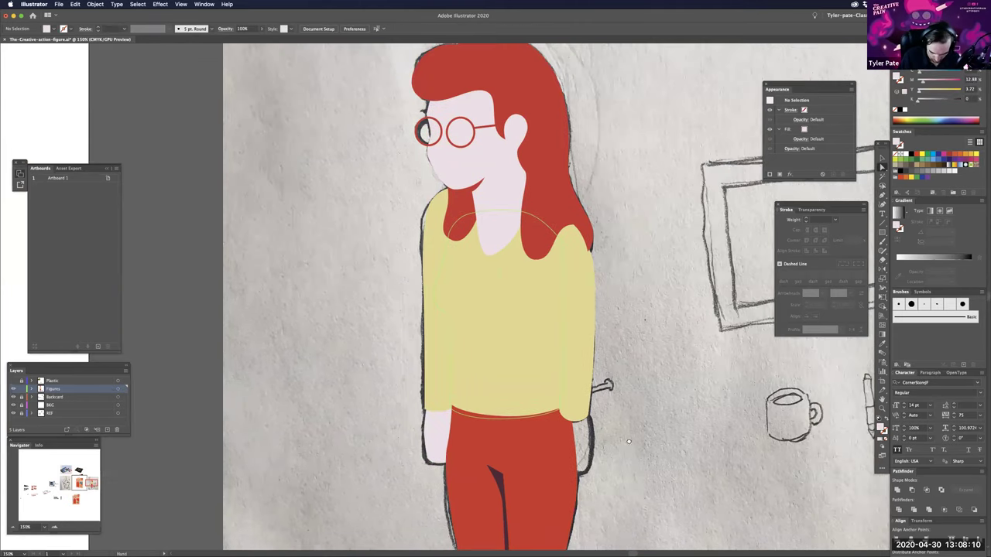
pyautogui.scroll(-2, 629, 442)
pyautogui.moveTo(600, 481); pyautogui.dragTo(572, 411)
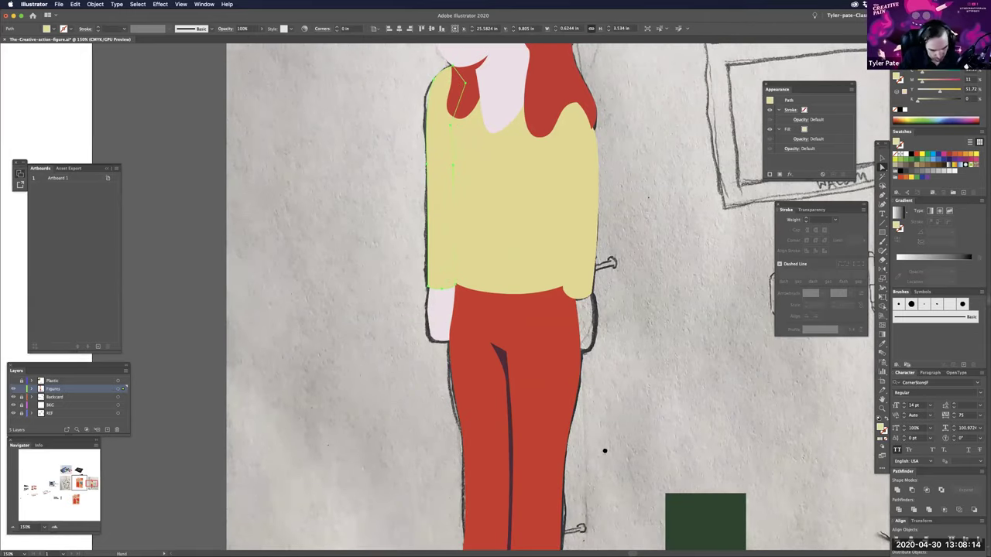
pyautogui.moveTo(604, 451); pyautogui.dragTo(608, 427)
pyautogui.press('super+minus')
pyautogui.press('super+minus')
pyautogui.press('super+minus')
pyautogui.press('i')
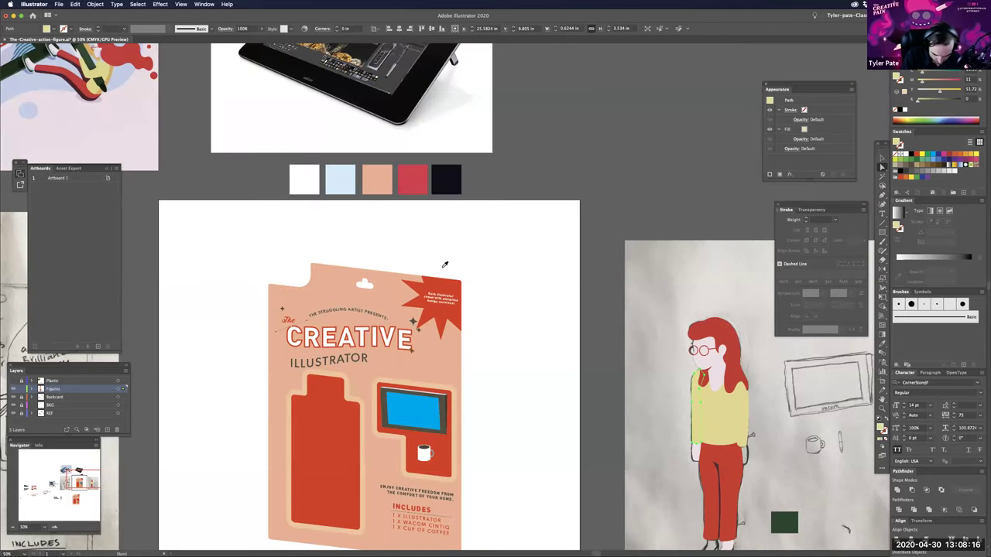
pyautogui.scroll(5, 447, 275)
pyautogui.hscroll(-8, 448, 275)
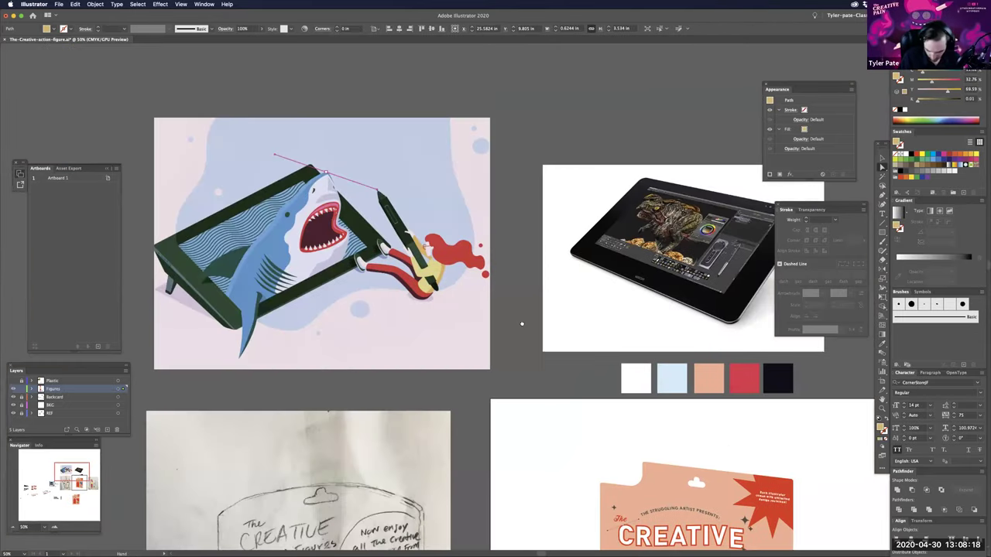
pyautogui.scroll(-5, 522, 324)
pyautogui.hscroll(10, 521, 324)
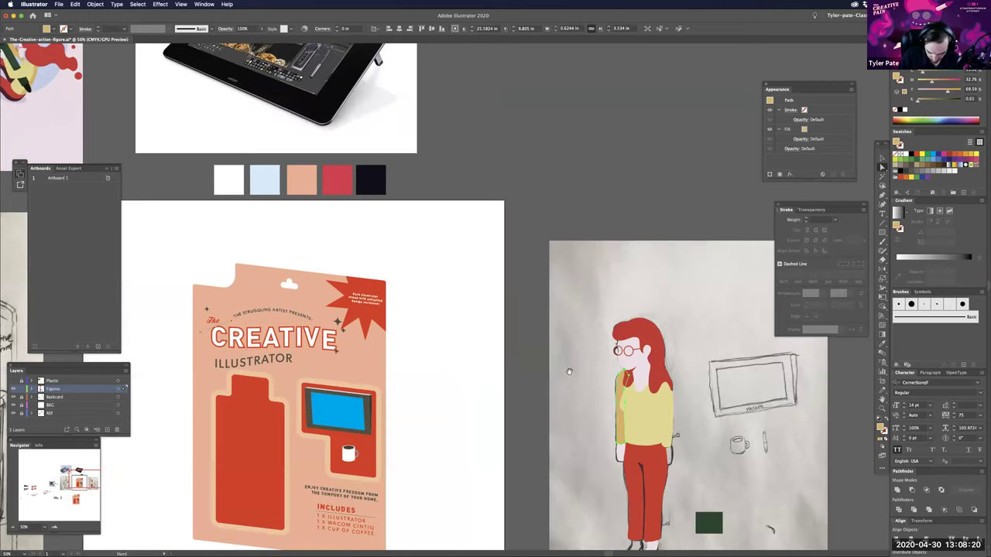
pyautogui.moveTo(569, 371); pyautogui.dragTo(438, 325)
pyautogui.press('super+shift+a')
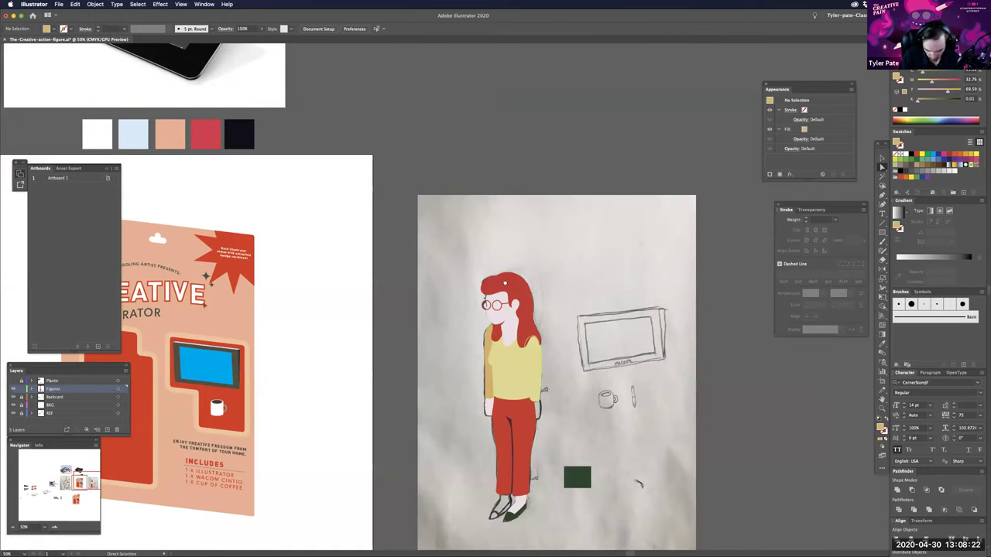
# - Select the rear sleeve, compare it with the shark reference, and lighten its fill by setting the yellow value to 41
pyautogui.scroll(4, 376, 296)
pyautogui.hscroll(-6, 376, 296)
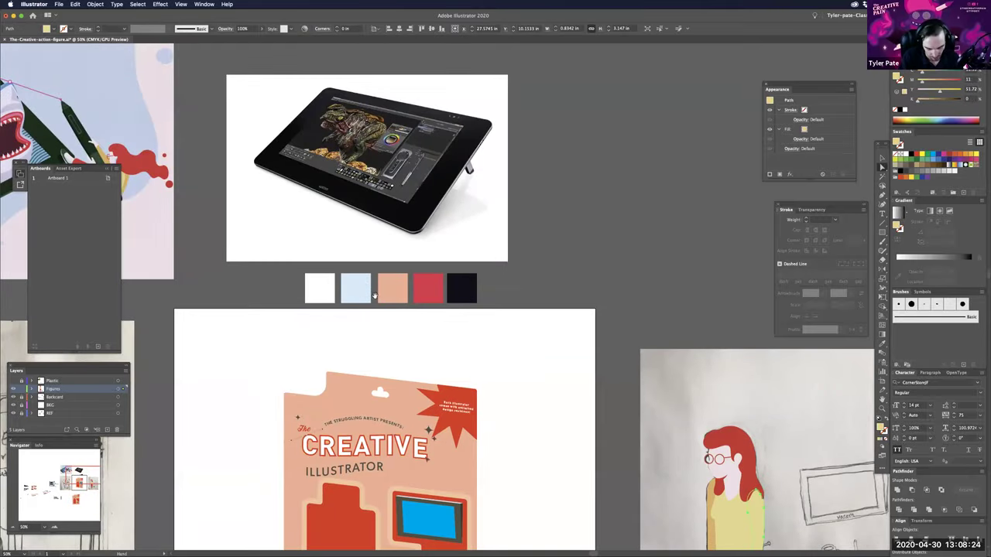
pyautogui.scroll(3, 374, 295)
pyautogui.hscroll(-6, 375, 295)
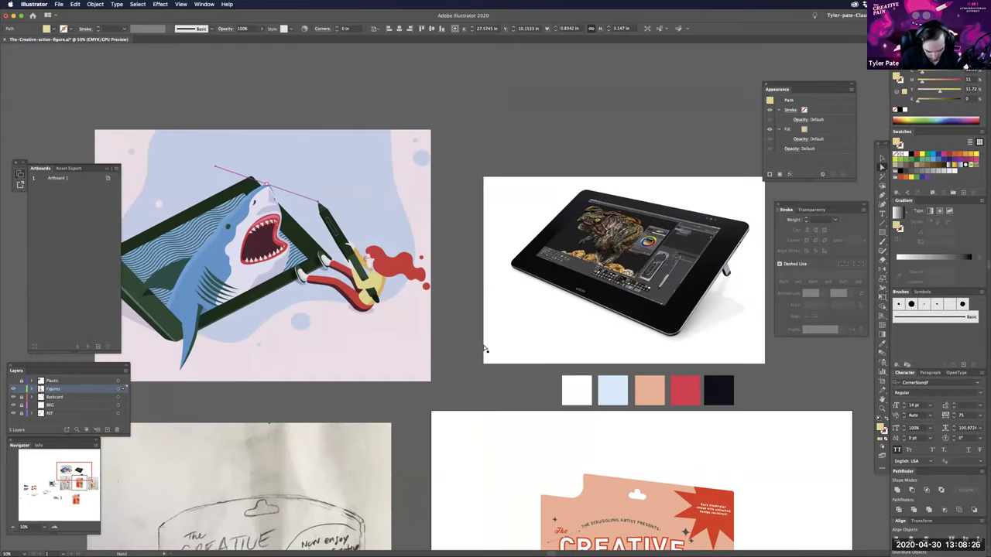
pyautogui.scroll(-6, 485, 349)
pyautogui.hscroll(7, 484, 348)
pyautogui.hscroll(1, 463, 329)
pyautogui.press('super+equal')
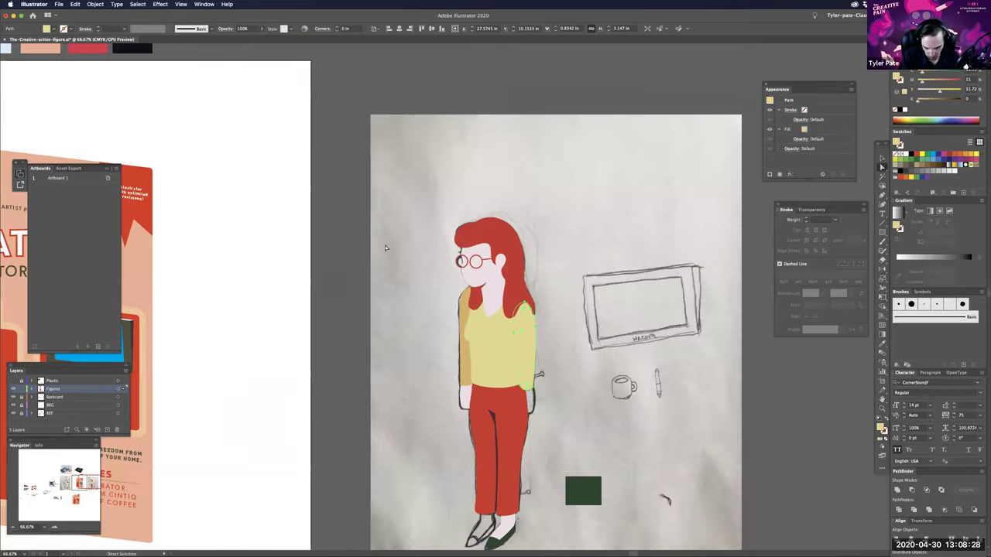
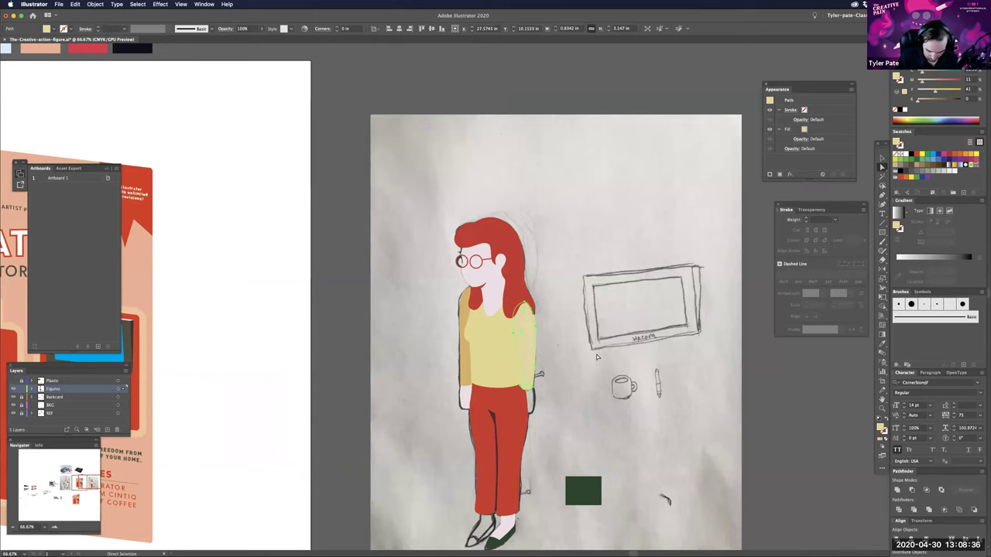
pyautogui.click(605, 431)
pyautogui.moveTo(605, 431); pyautogui.dragTo(601, 426)
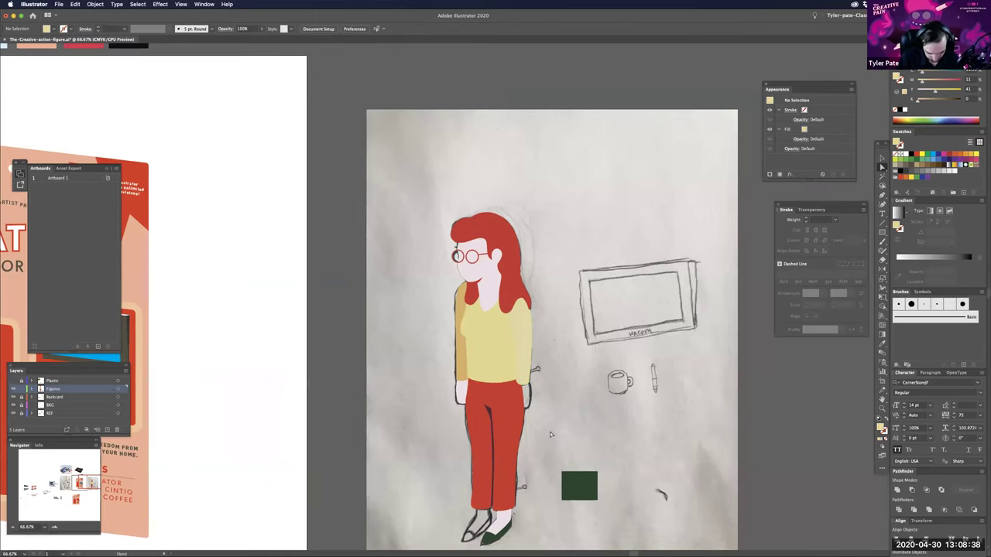
# - Reshape the hair's lower edge where it meets the top of the rear shoulder, then deselect it
pyautogui.press('super+1')
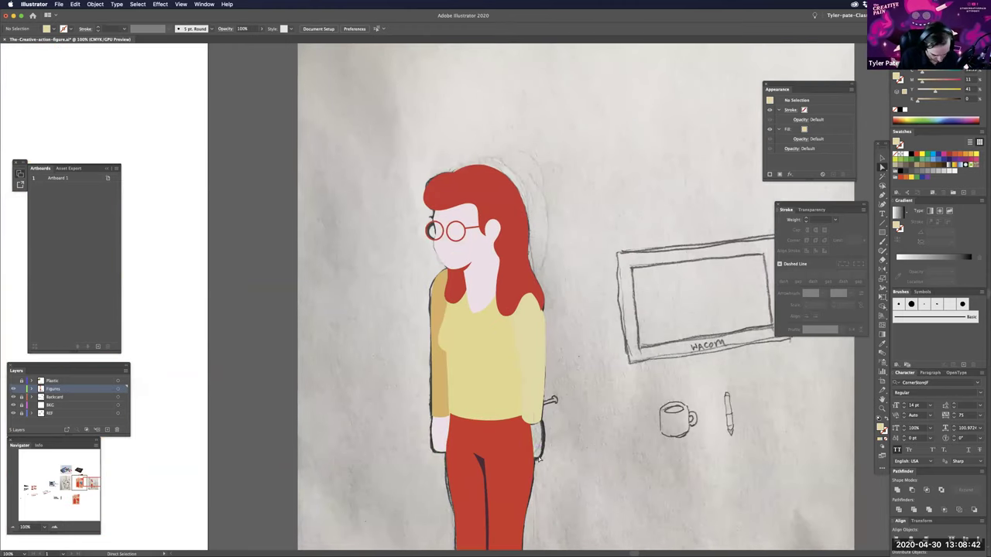
pyautogui.press('p')
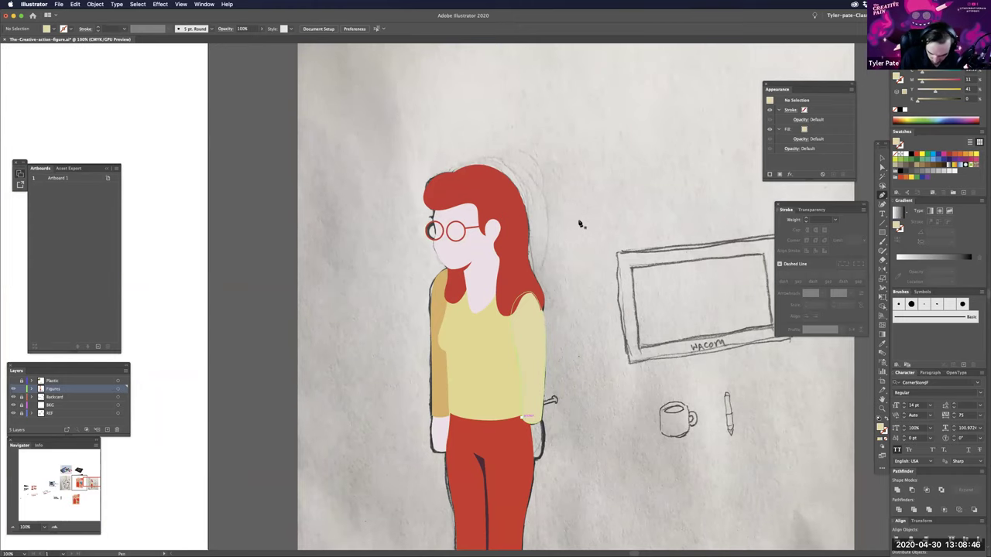
pyautogui.press('super+equal')
pyautogui.press('super+equal')
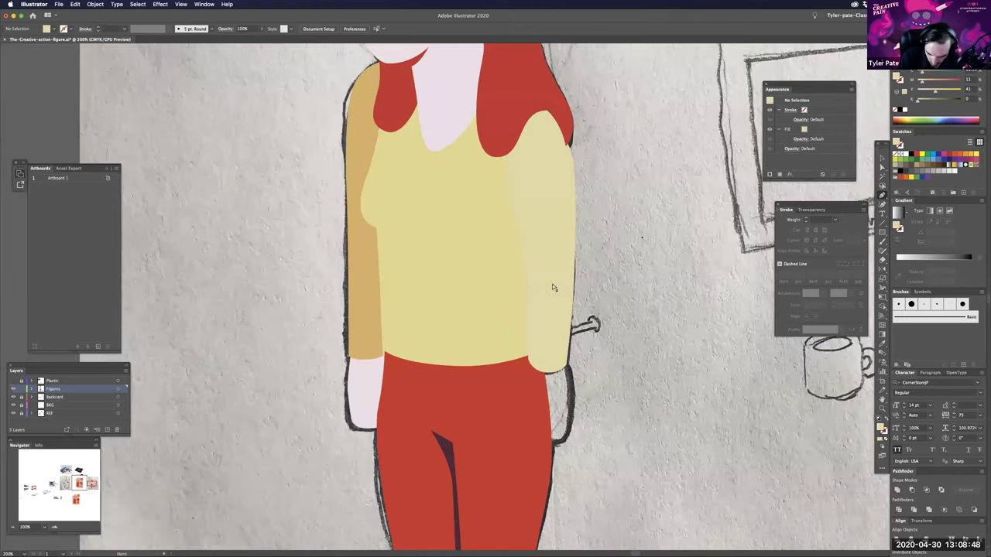
pyautogui.moveTo(570, 149); pyautogui.dragTo(529, 247)
pyautogui.press('a')
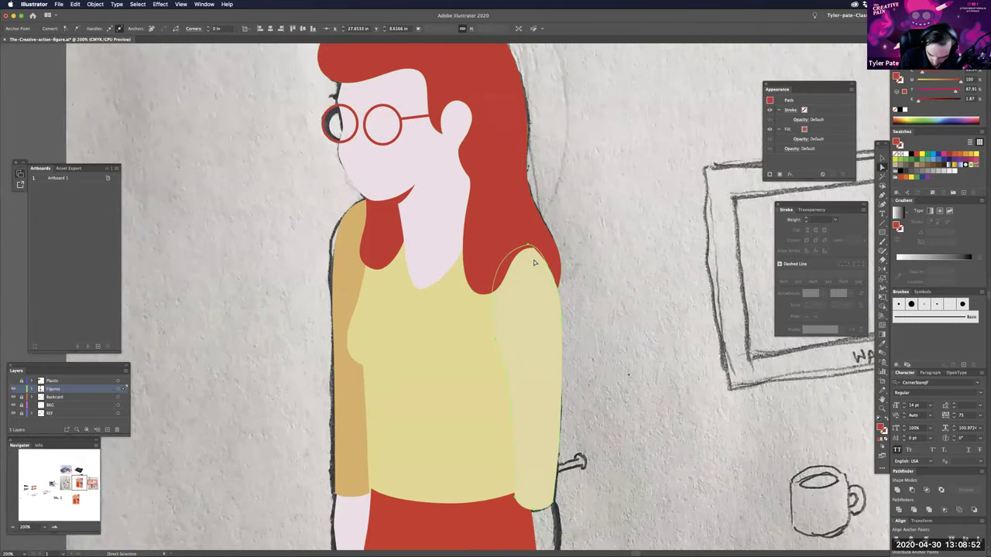
pyautogui.click(541, 272)
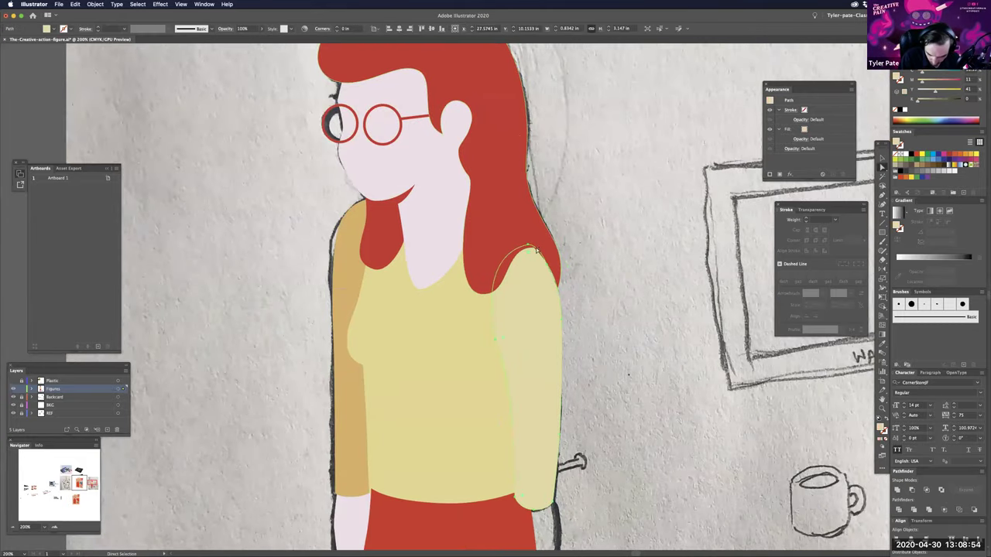
pyautogui.moveTo(531, 249); pyautogui.dragTo(550, 272)
pyautogui.click(612, 353)
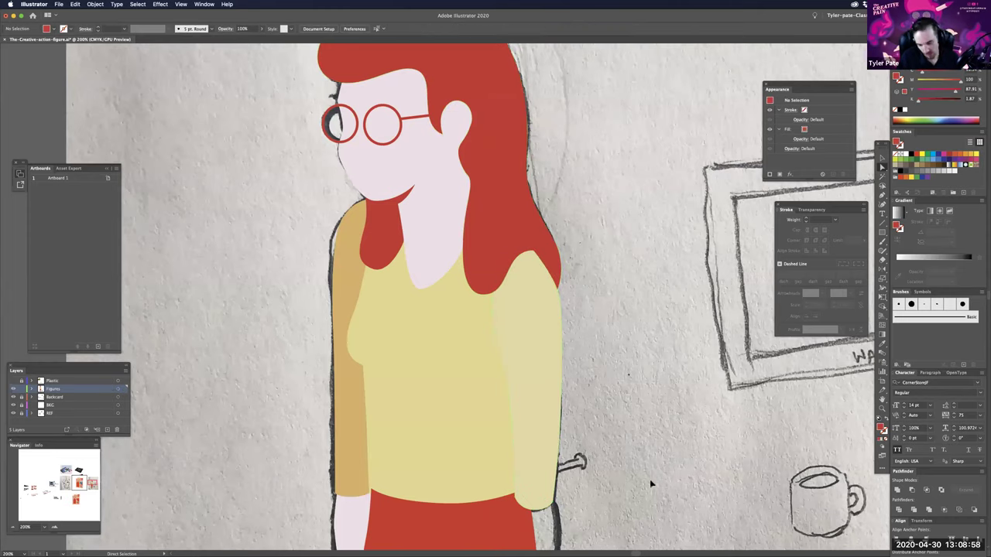
# - Draw a closed four-sided patch over the notch between the figure's jaw and neck, then deselect it
pyautogui.moveTo(611, 463); pyautogui.dragTo(609, 460)
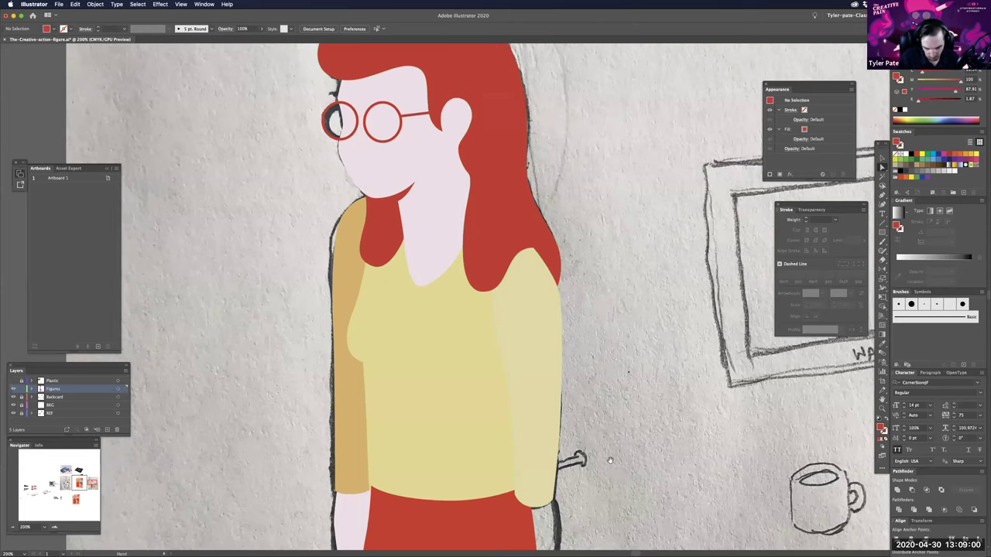
pyautogui.scroll(-2, 617, 418)
pyautogui.scroll(-3, 542, 363)
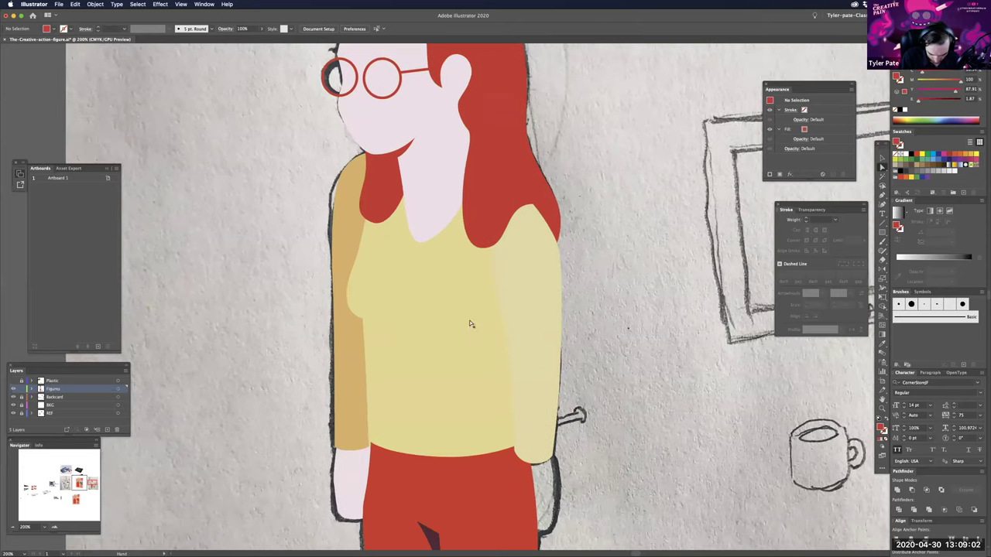
pyautogui.scroll(-2, 470, 327)
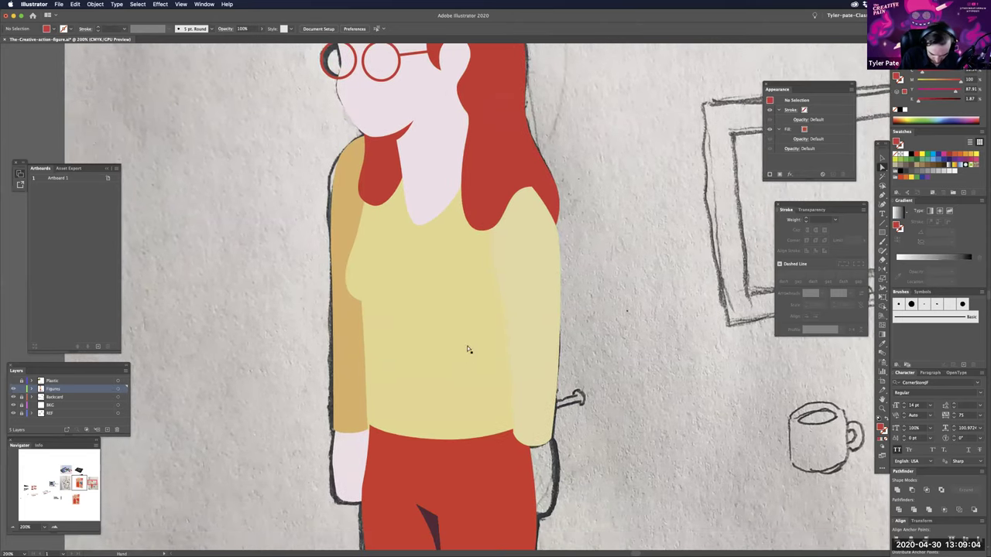
pyautogui.scroll(10, 619, 309)
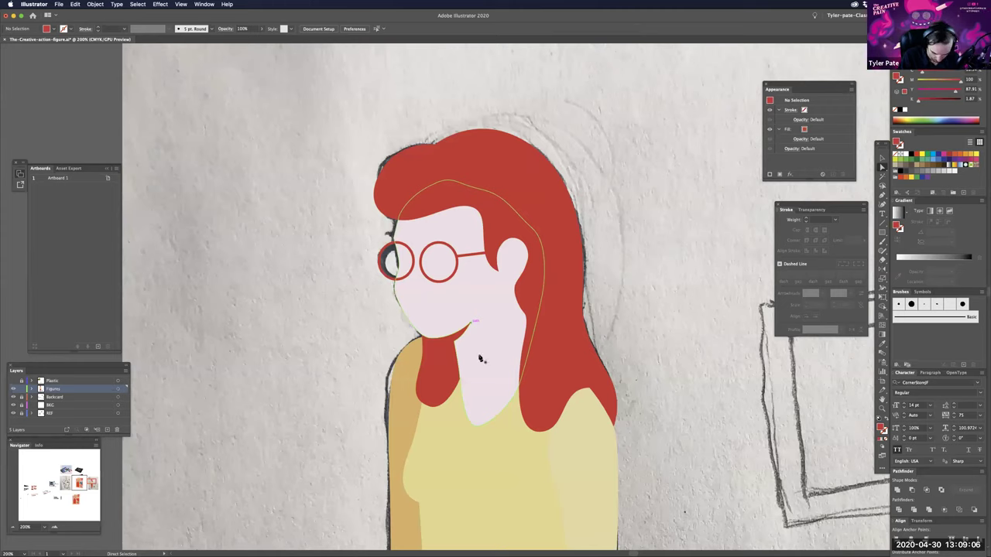
pyautogui.press('p')
pyautogui.click(452, 336)
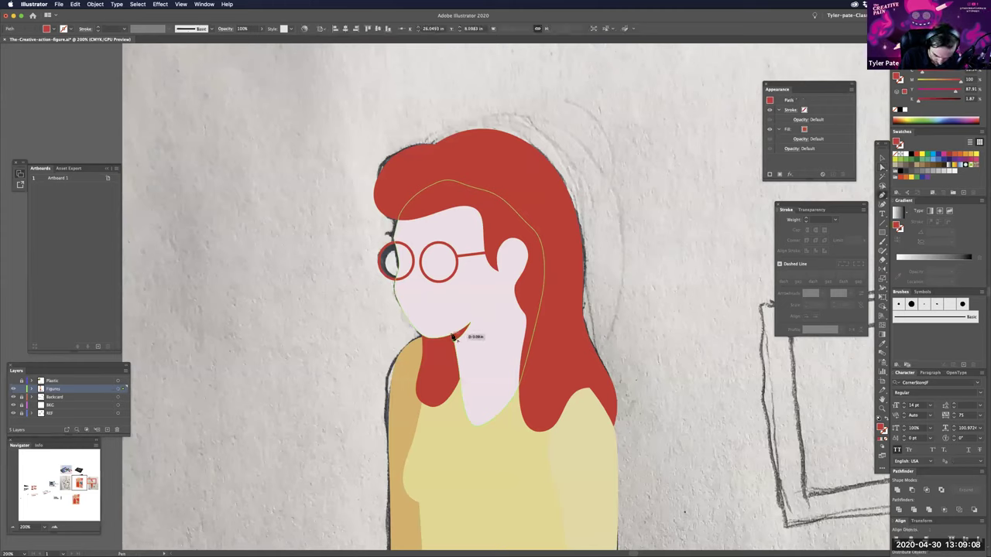
pyautogui.click(448, 325)
pyautogui.click(484, 332)
pyautogui.click(468, 350)
pyautogui.click(454, 340)
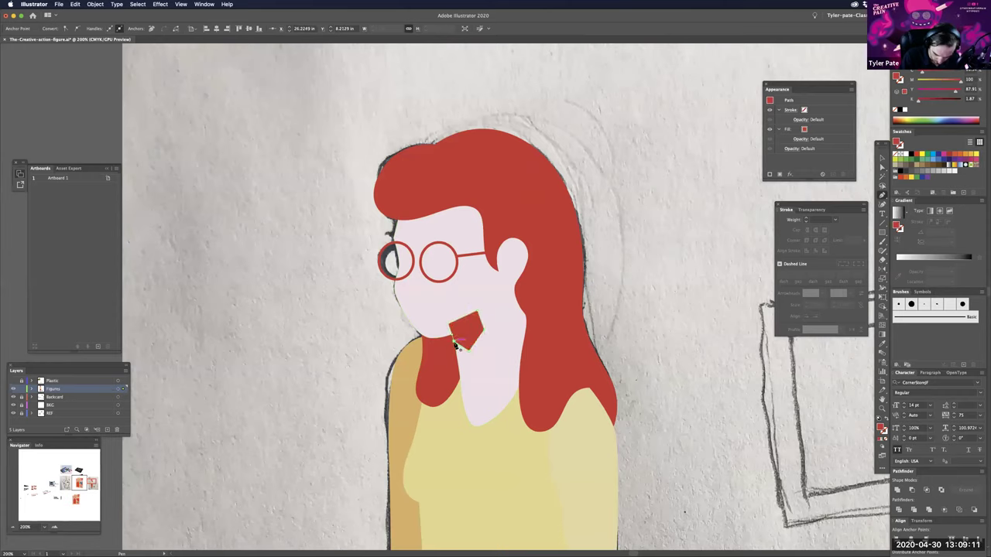
pyautogui.press('a')
pyautogui.click(687, 277)
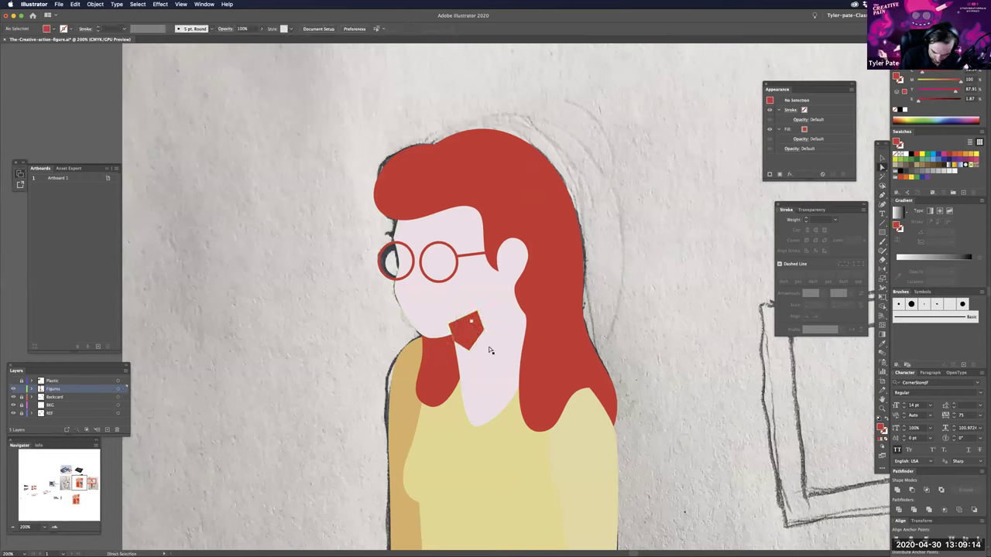
# - Use Shape Builder on the patch and the face to keep only a separate shadow piece filling the notch under the jaw
pyautogui.click(489, 352)
pyautogui.hotkey('shift', 'm')
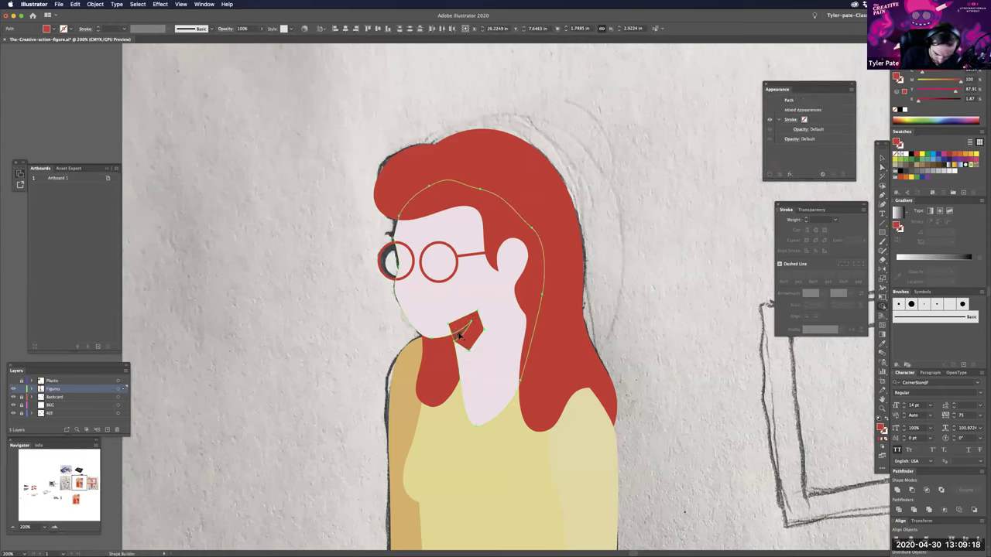
pyautogui.press('a')
pyautogui.click(617, 300)
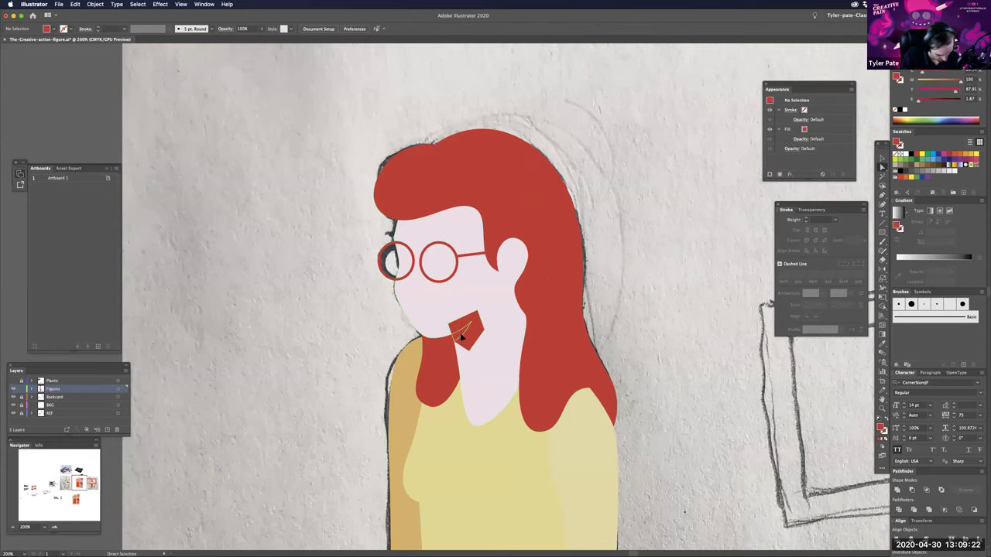
pyautogui.press('v')
pyautogui.click(464, 338)
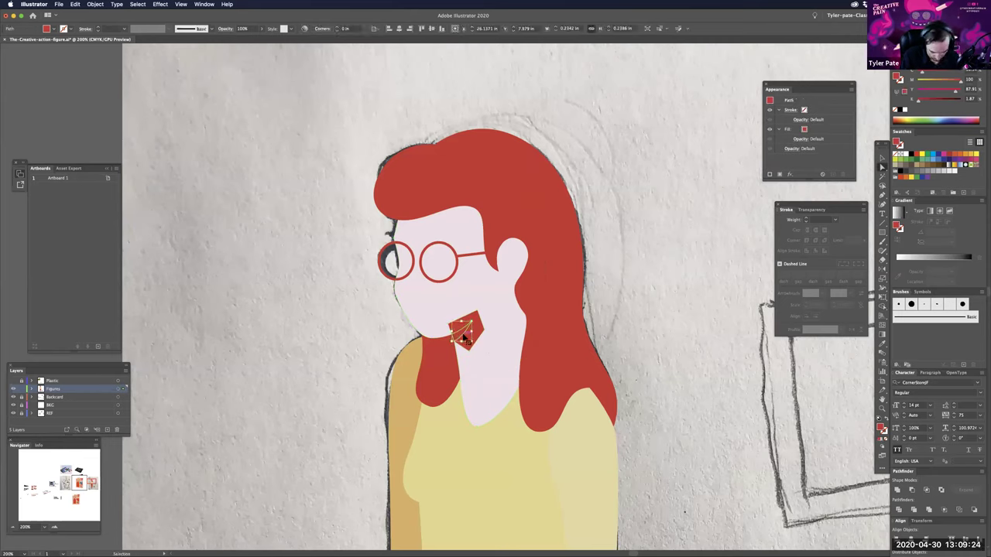
pyautogui.press('a')
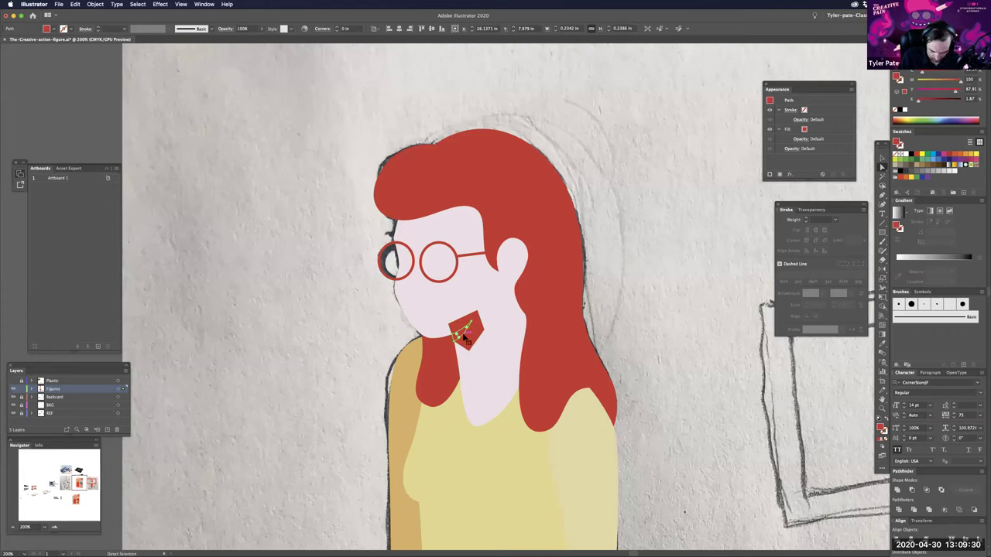
pyautogui.press('super+z')
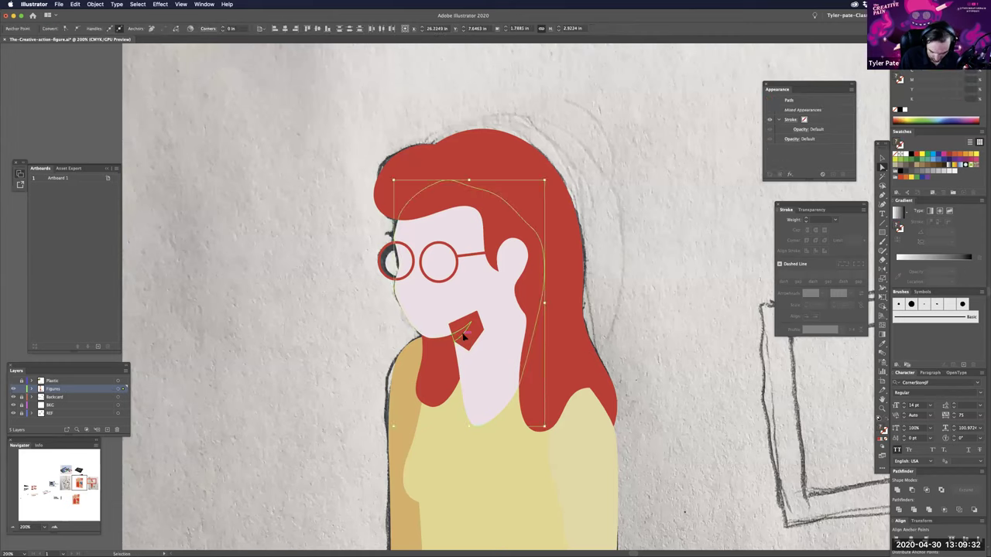
pyautogui.press('shift+super+z')
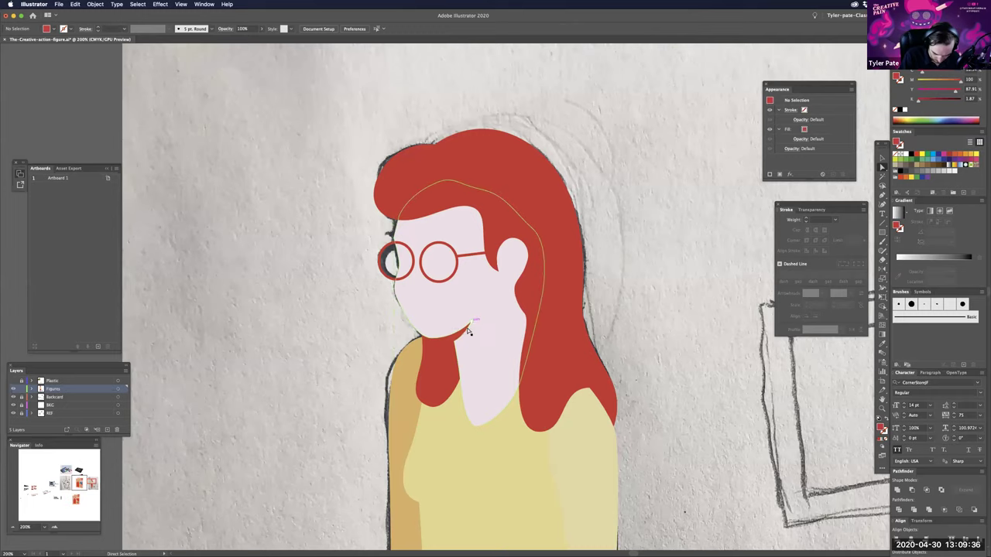
# - Remove the pointed tip of the notch from the face outline so the jaw meets the neck directly
pyautogui.press('z')
pyautogui.moveTo(451, 350); pyautogui.dragTo(609, 359)
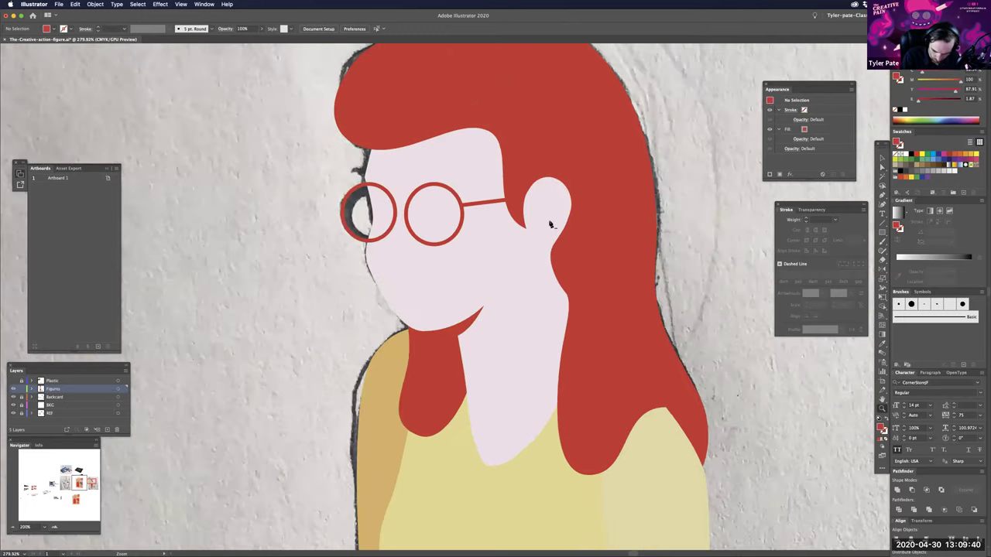
pyautogui.press('-')
pyautogui.click(550, 224)
pyautogui.click(504, 268)
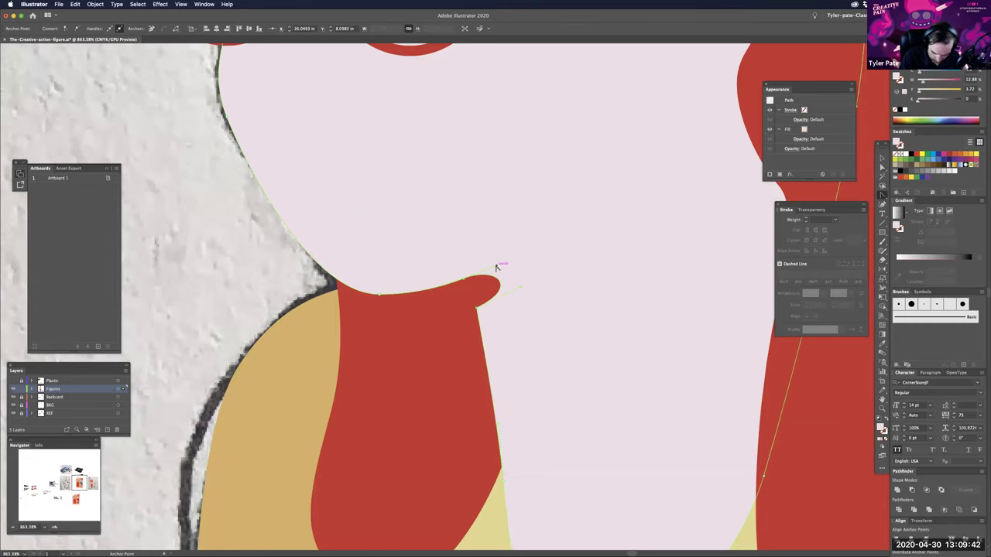
pyautogui.hotkey('shift', 'c')
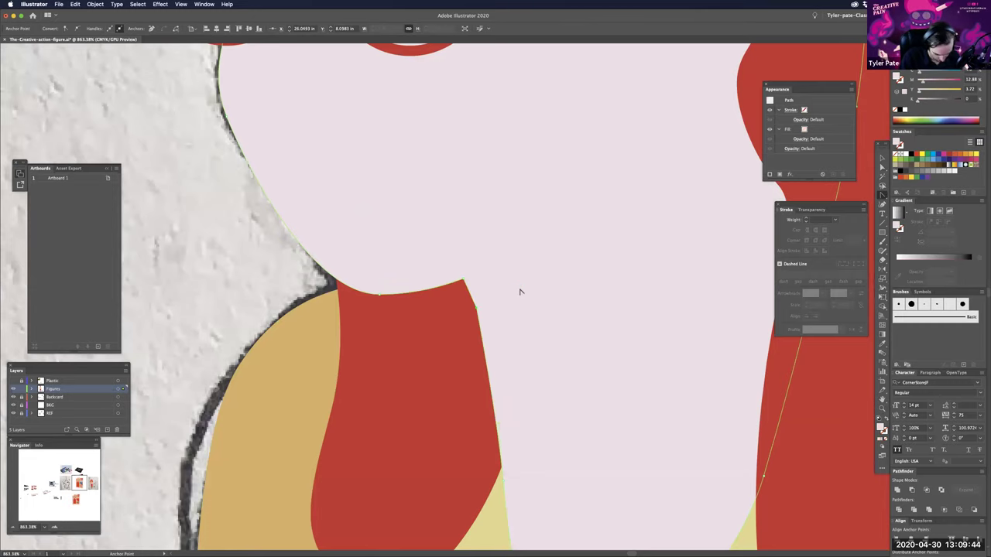
pyautogui.scroll(-1, 521, 292)
pyautogui.scroll(-1, 520, 292)
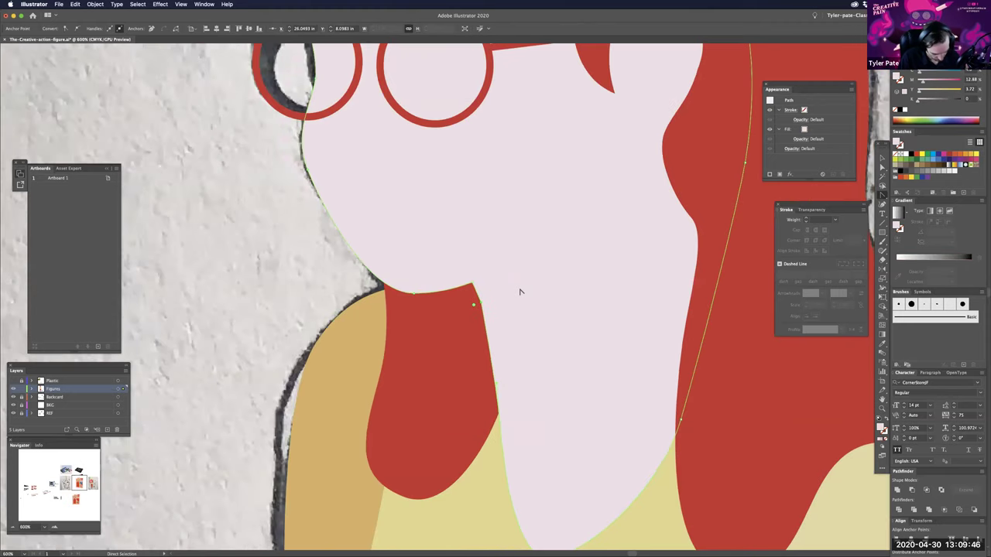
pyautogui.scroll(-3, 520, 292)
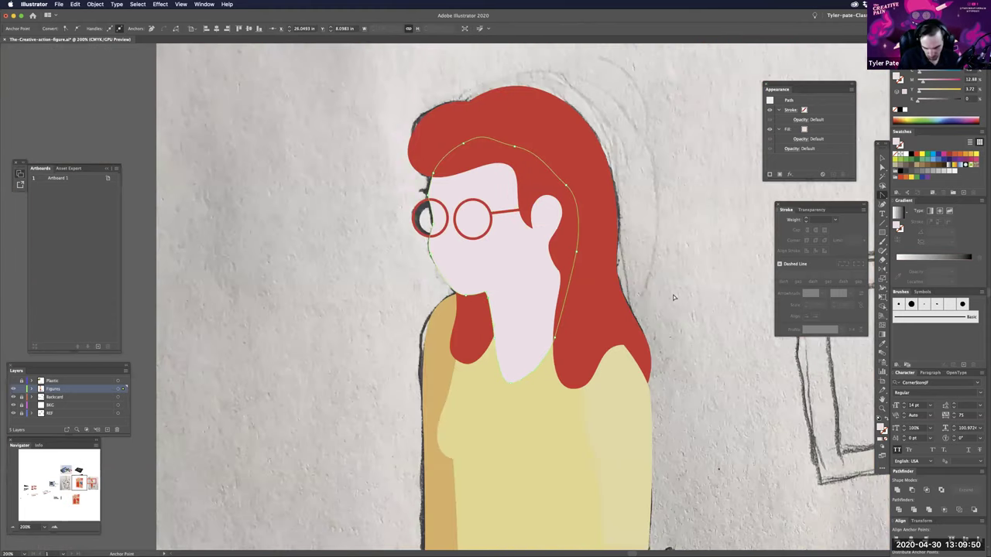
# - Bring the jaw shadow piece in front of the face and move the face's corner anchor to meet its edge, then deselect
pyautogui.press('a')
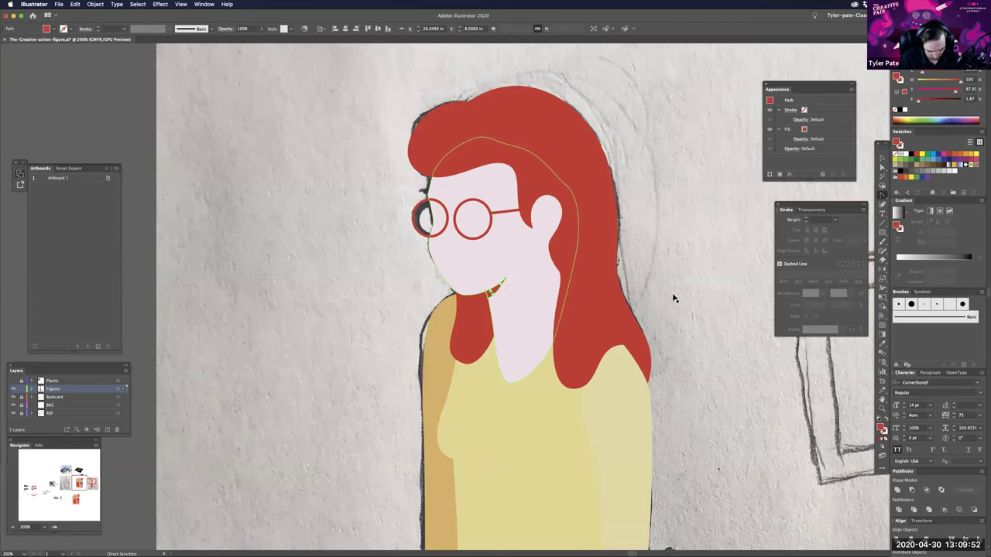
pyautogui.keyDown('super'); pyautogui.click(673, 298); pyautogui.keyUp('super')
pyautogui.press('a')
pyautogui.press('a')
pyautogui.click(447, 265)
pyautogui.scroll(6, 447, 266)
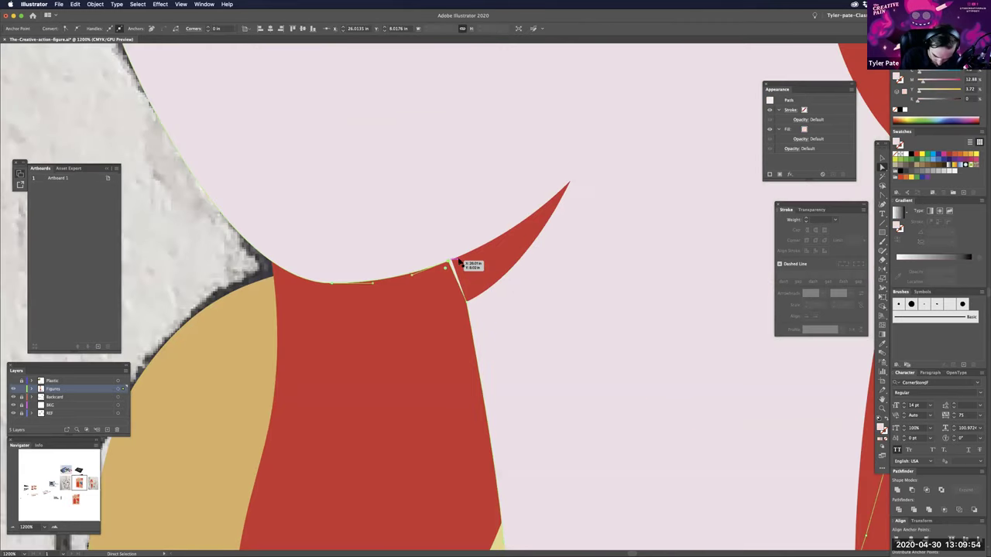
pyautogui.moveTo(459, 263); pyautogui.dragTo(458, 264)
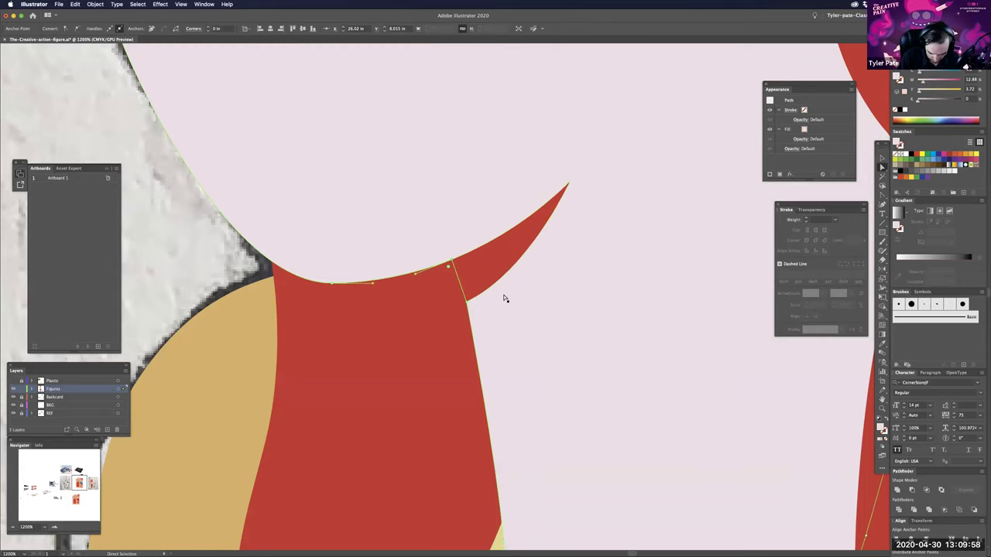
pyautogui.press('super+minus')
pyautogui.press('super+minus')
pyautogui.press('super+minus')
pyautogui.press('super+minus')
pyautogui.press('super+minus')
pyautogui.press('super+minus')
pyautogui.click(624, 338)
# - Fill the jaw shadow piece with the pale blue skin-shadow colour sampled from the shark reference, then deselect it
pyautogui.click(497, 287)
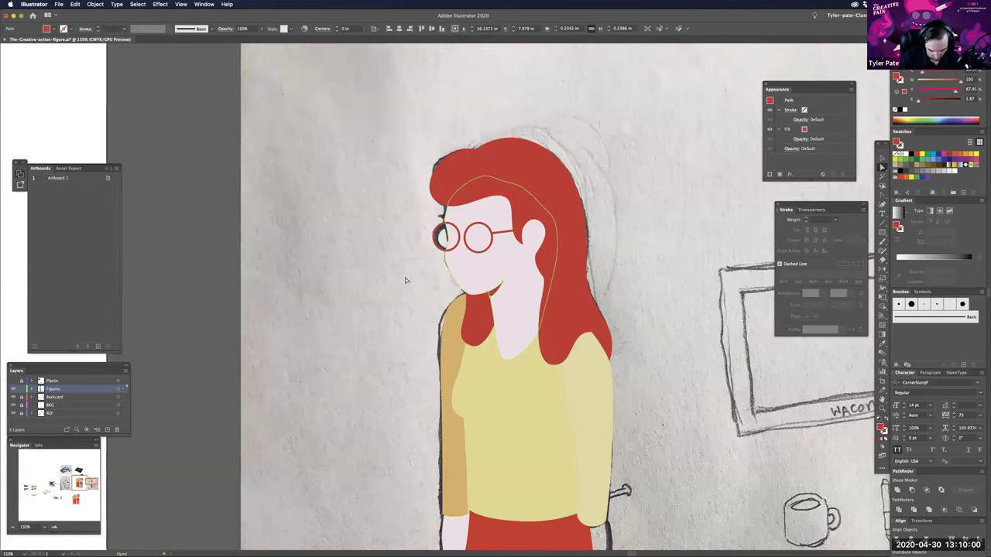
pyautogui.scroll(-2, 551, 397)
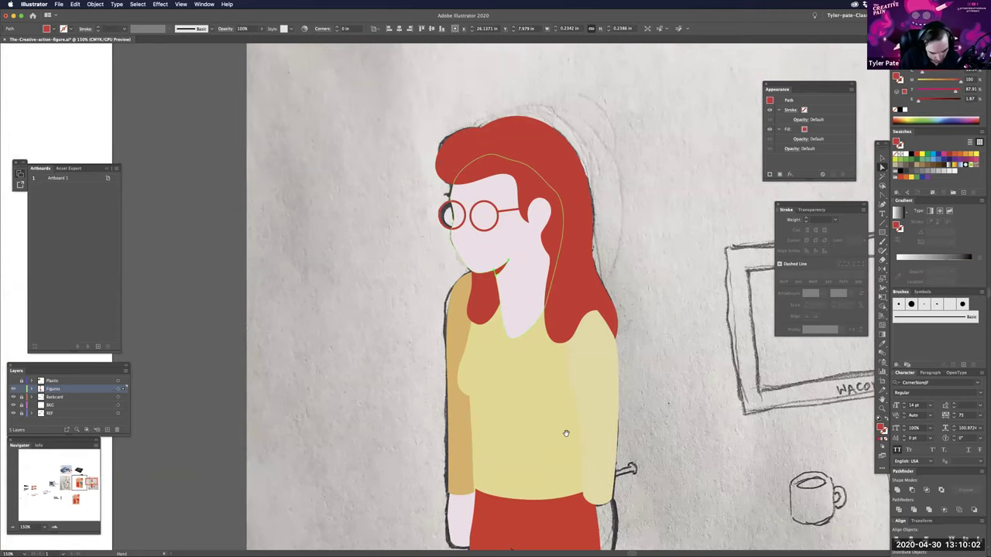
pyautogui.scroll(-3, 565, 433)
pyautogui.moveTo(163, 167); pyautogui.dragTo(601, 441)
pyautogui.press('i')
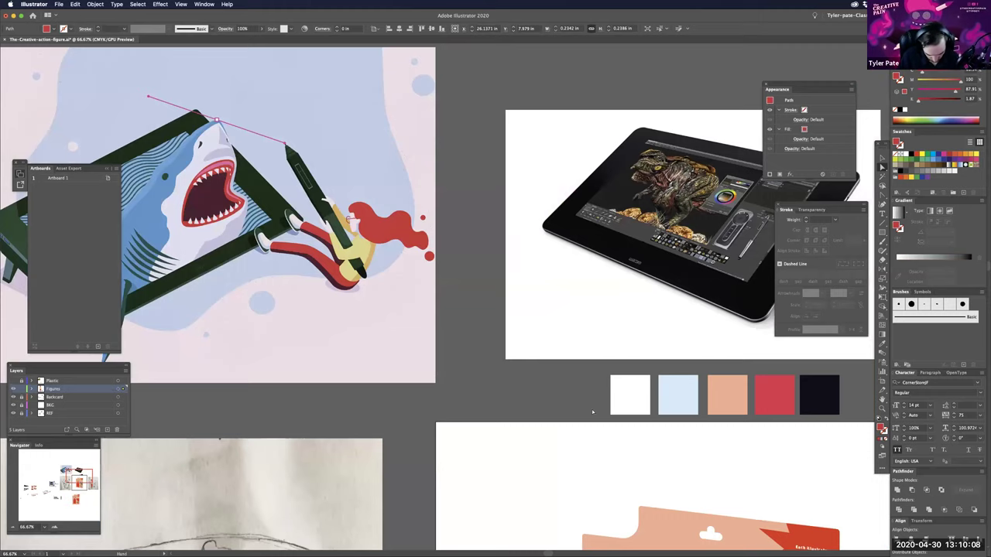
pyautogui.press('super+equal')
pyautogui.press('super+equal')
pyautogui.press('super+equal')
pyautogui.press('i')
pyautogui.click(612, 345)
pyautogui.press('super+minus')
pyautogui.press('super+minus')
pyautogui.press('super+minus')
pyautogui.press('super+minus')
pyautogui.press('super+minus')
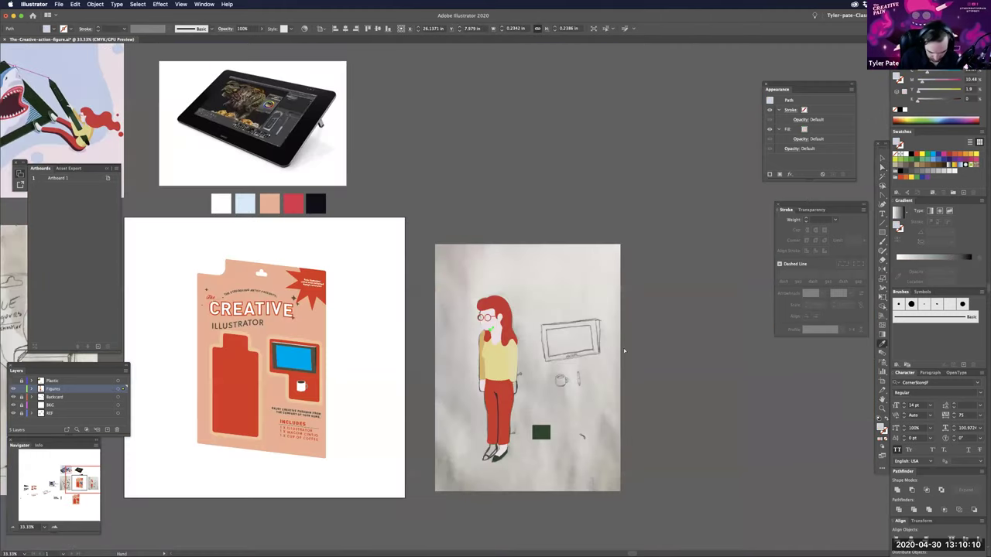
pyautogui.press('super+equal')
pyautogui.press('super+equal')
pyautogui.press('super+equal')
pyautogui.press('super+equal')
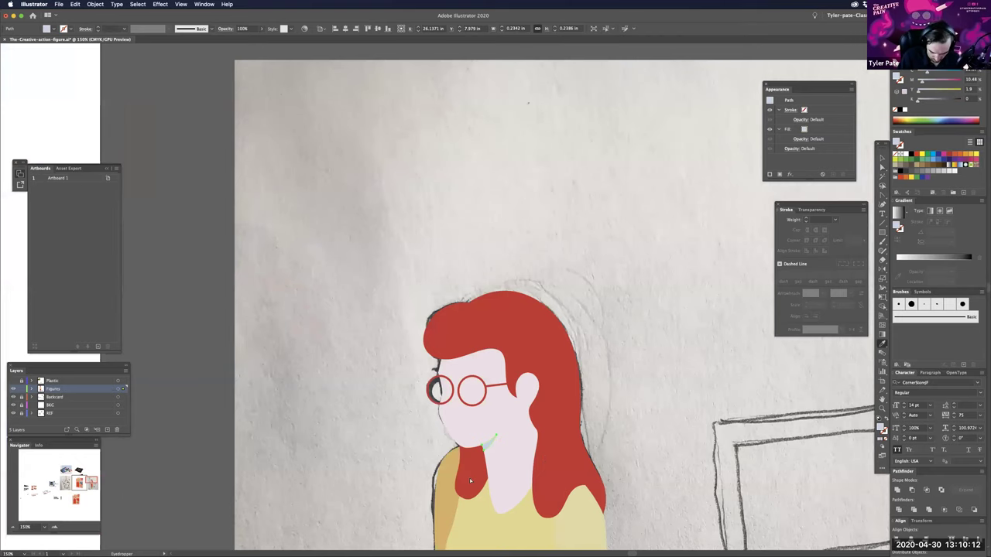
pyautogui.press('super+shift+a')
# - Recolour the front hand with the same pale blue as the jaw shadow
pyautogui.press('a')
pyautogui.moveTo(473, 474); pyautogui.dragTo(461, 356)
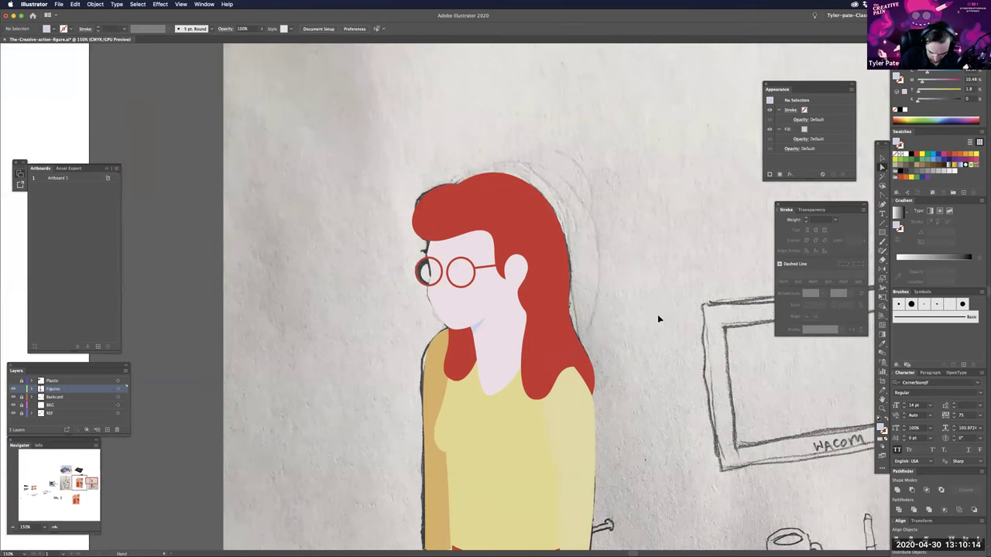
pyautogui.moveTo(658, 319); pyautogui.dragTo(686, 217)
pyautogui.click(468, 474)
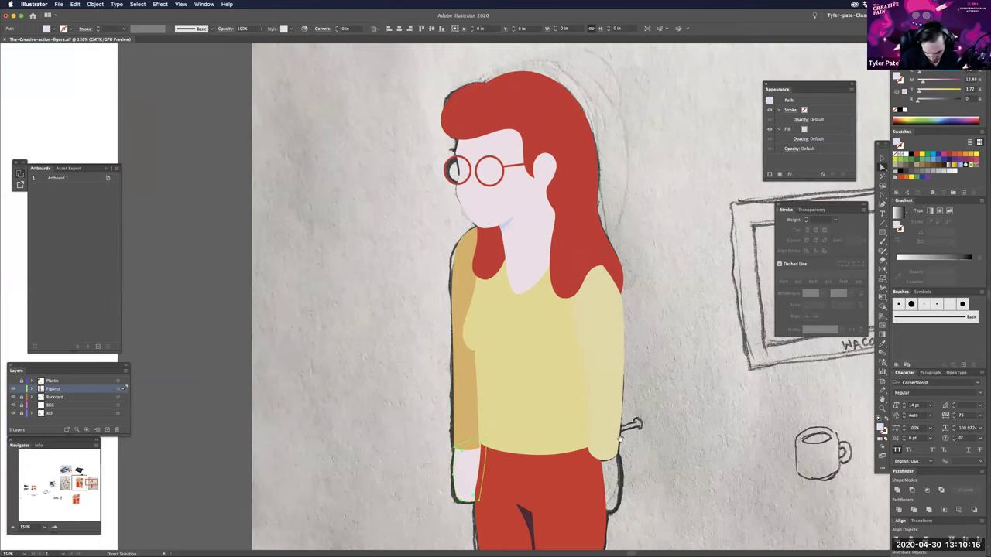
pyautogui.press('super+z')
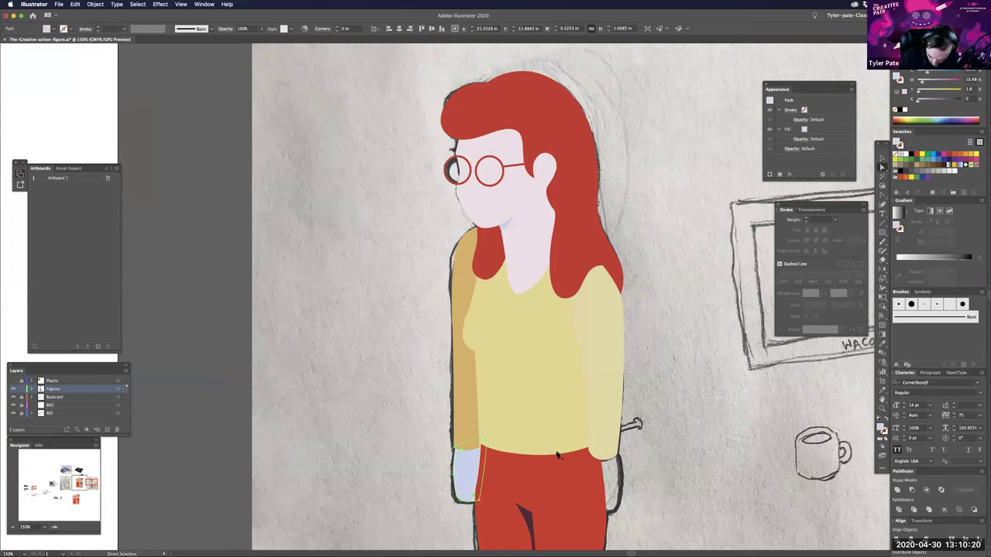
# - Trace the rear hand below its sleeve with the Pen tool in pale blue and send it behind the sleeve and trousers
pyautogui.scroll(-1, 561, 449)
pyautogui.hscroll(1, 560, 449)
pyautogui.press('p')
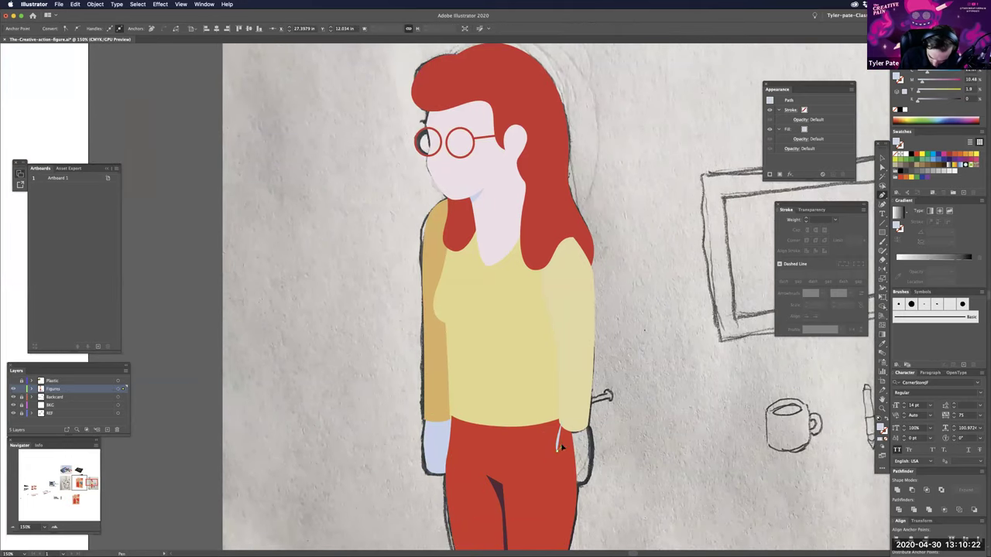
pyautogui.click(562, 447)
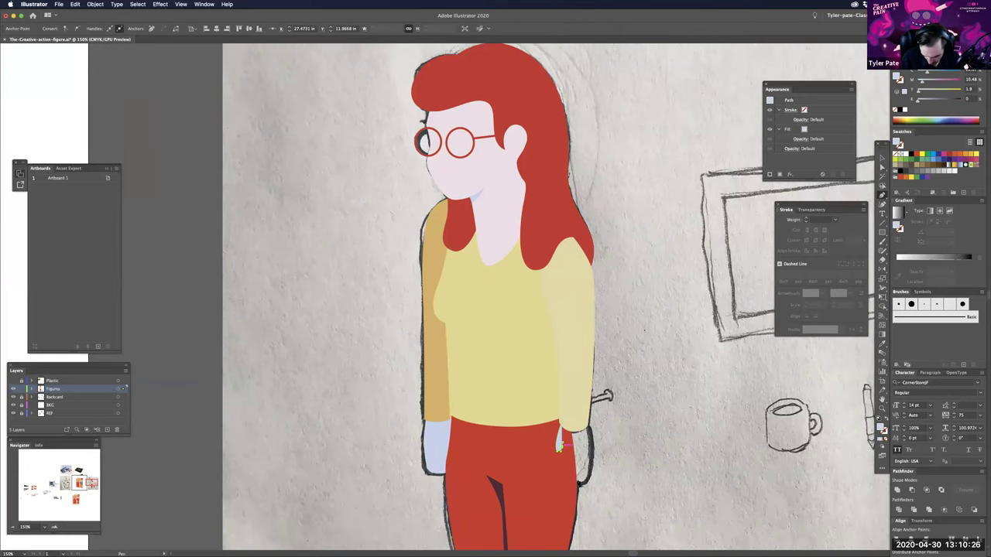
pyautogui.click(564, 481)
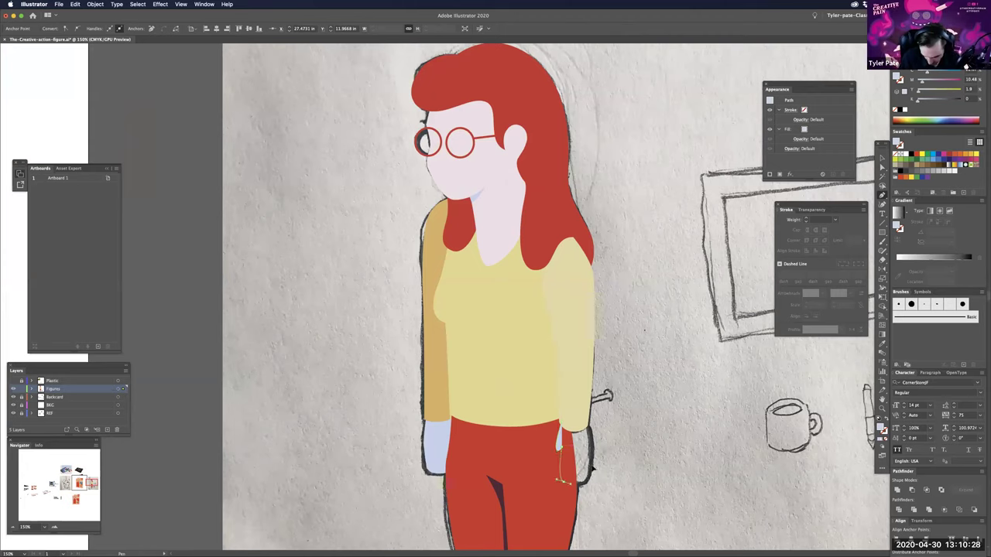
pyautogui.moveTo(591, 441); pyautogui.dragTo(587, 412)
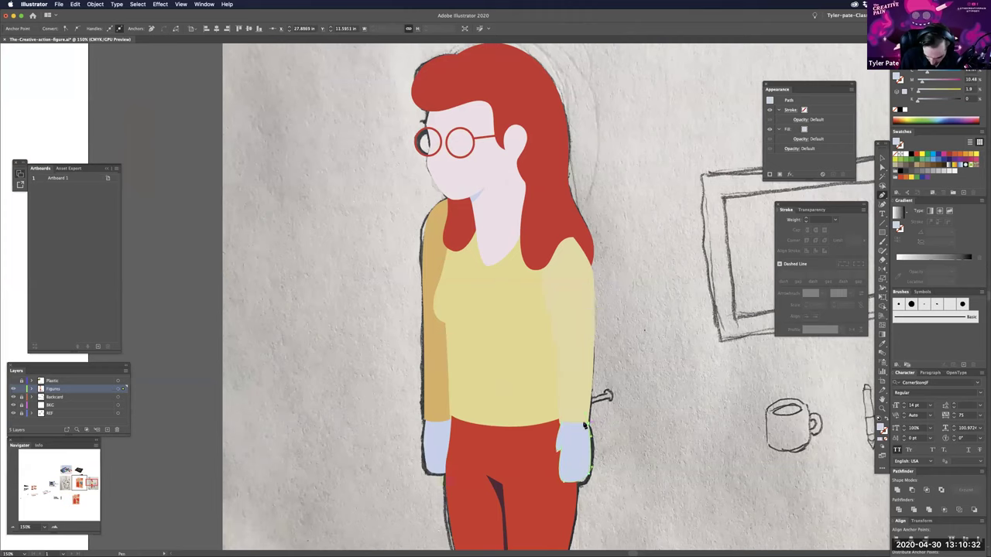
pyautogui.click(564, 422)
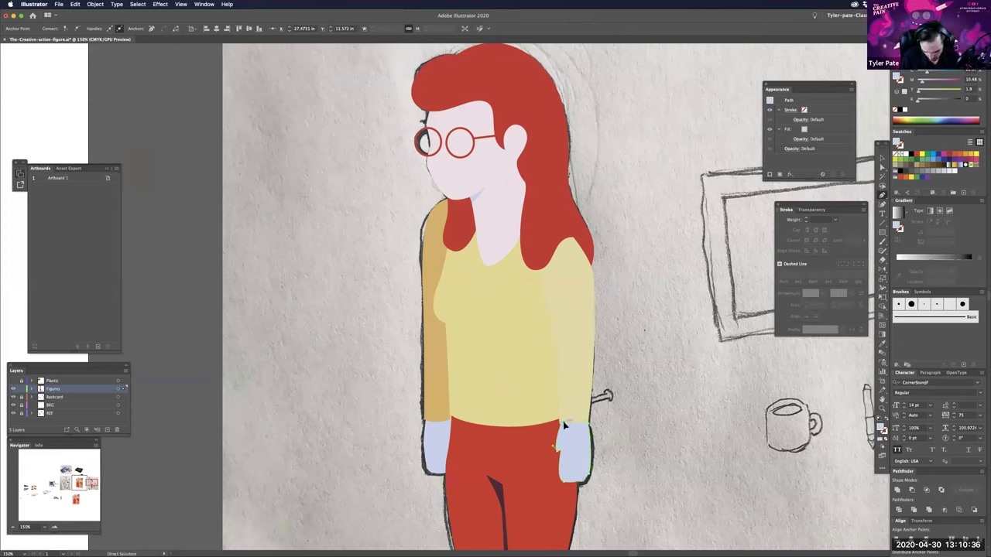
pyautogui.press('super+shift+[')
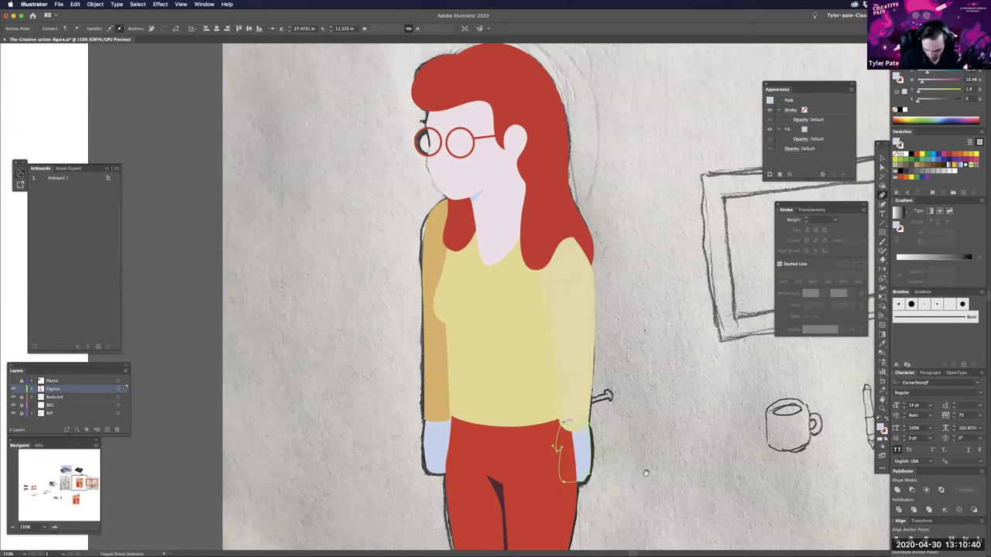
# - Bring the hand under the light yellow sleeve in front of the trousers in the pale pink skin colour, and deselect it
pyautogui.press('super+]')
pyautogui.press('super+shift+a')
pyautogui.press('a')
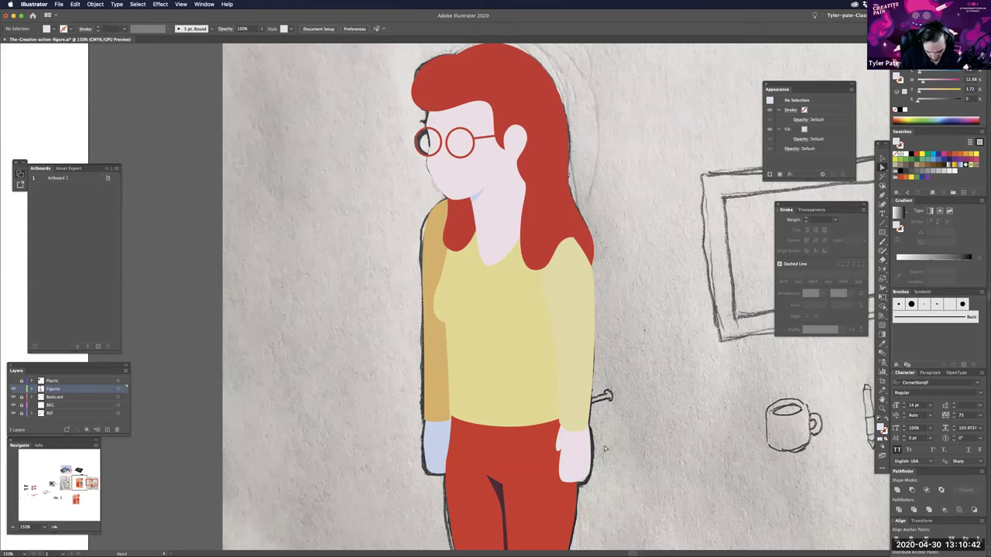
pyautogui.scroll(-2, 616, 387)
pyautogui.press('super+z')
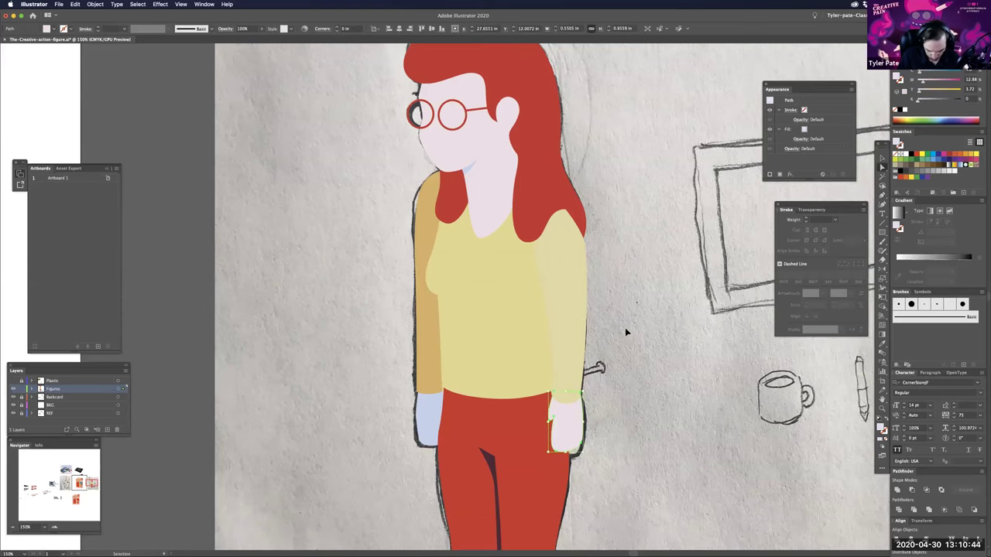
pyautogui.press('super+equal')
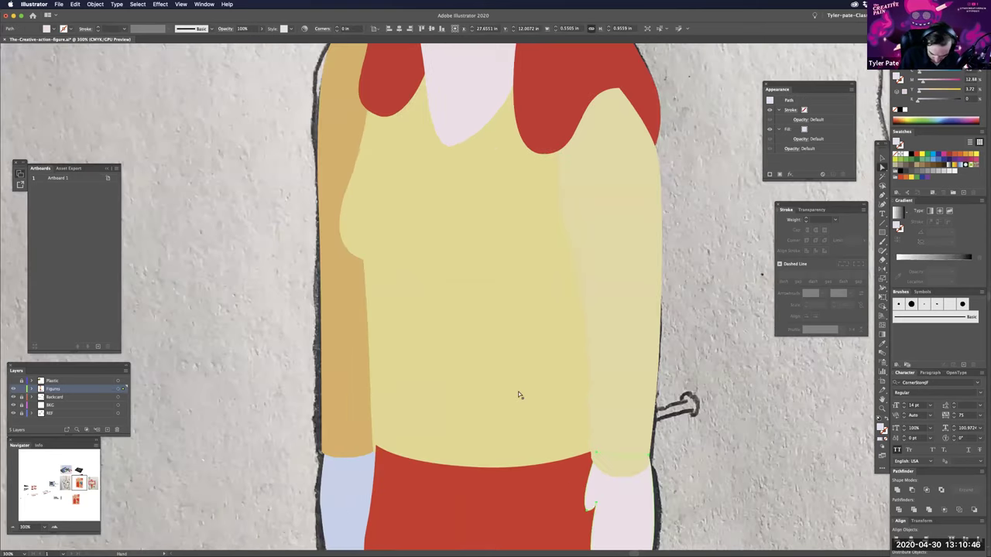
pyautogui.moveTo(584, 514); pyautogui.dragTo(515, 396)
pyautogui.press('super+shift+a')
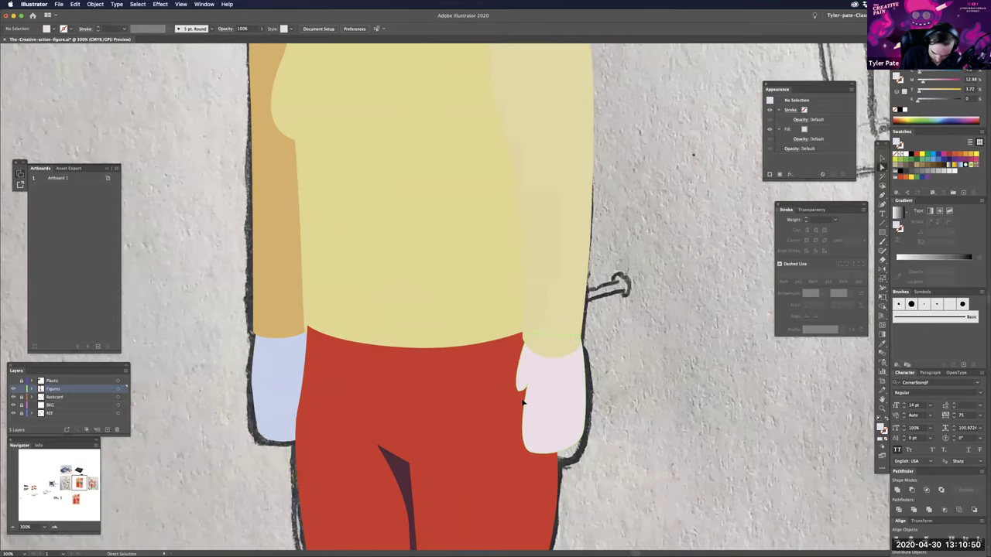
# - Lower the pink hand's thumb tip slightly and reshape the fingertip edge into a shorter, rounder curve
pyautogui.moveTo(518, 390); pyautogui.dragTo(516, 397)
pyautogui.hotkey('shift', 'c')
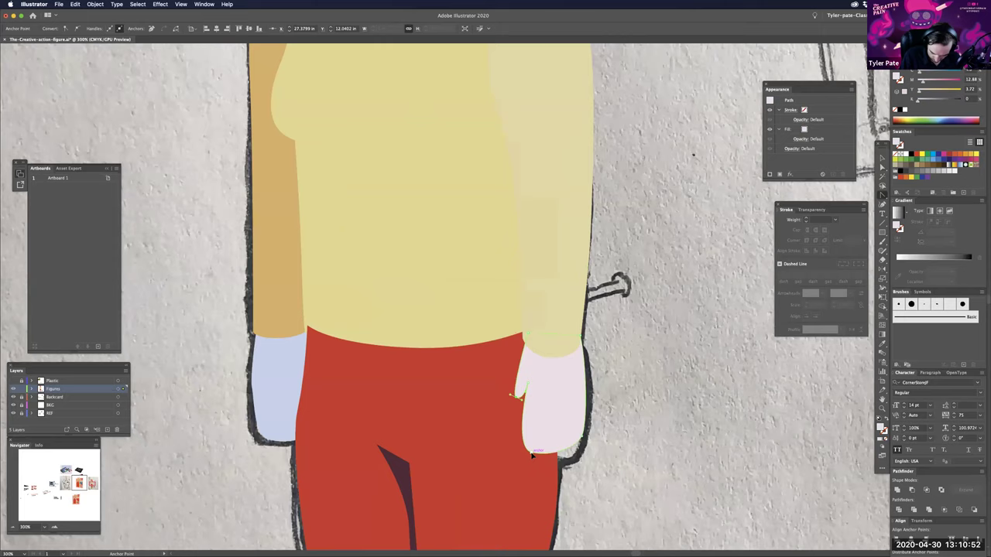
pyautogui.moveTo(532, 450); pyautogui.dragTo(577, 411)
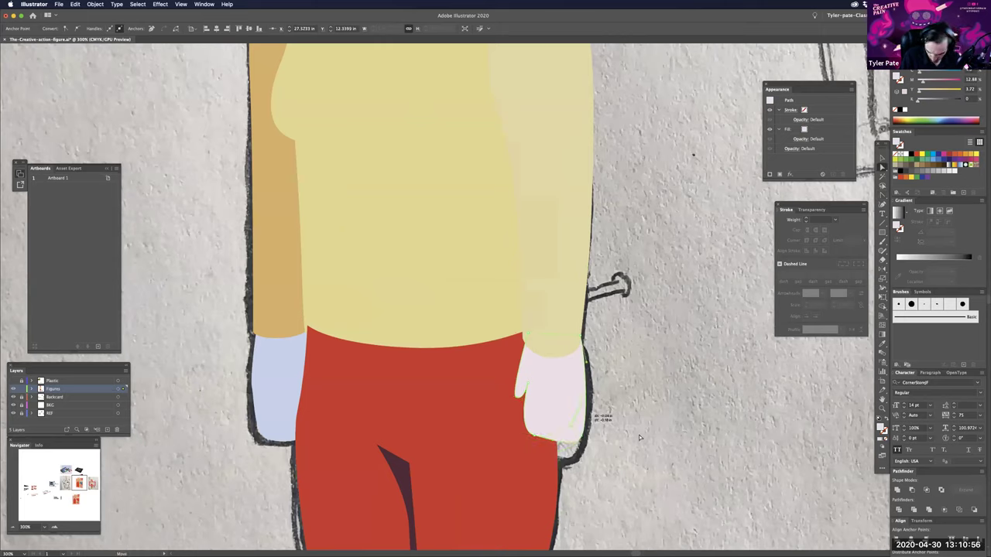
# - Reshape the notch between the pink hand's thumb and fingers into a sharp corner set further into the palm, then deselect
pyautogui.click(531, 385)
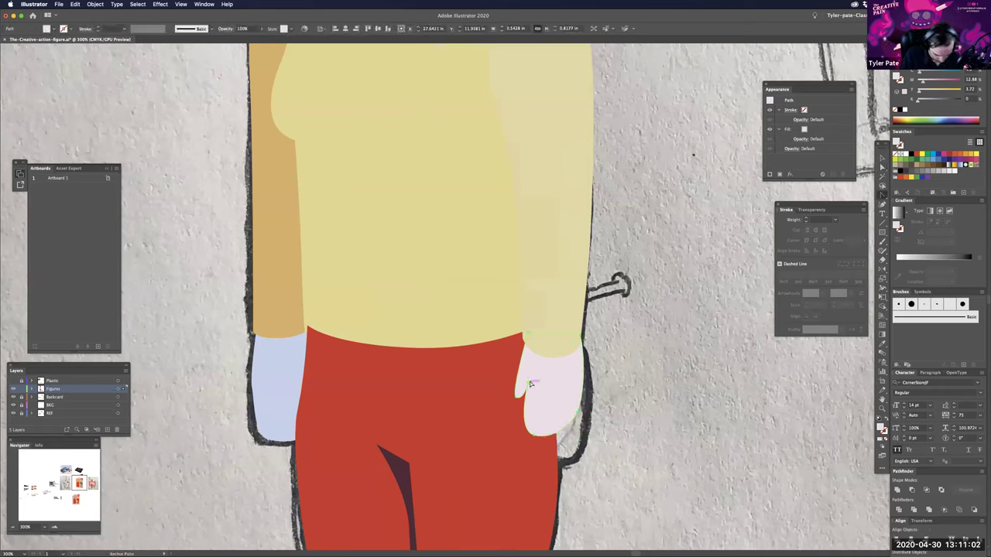
pyautogui.click(534, 382)
pyautogui.click(535, 382)
pyautogui.press('s')
pyautogui.press('a')
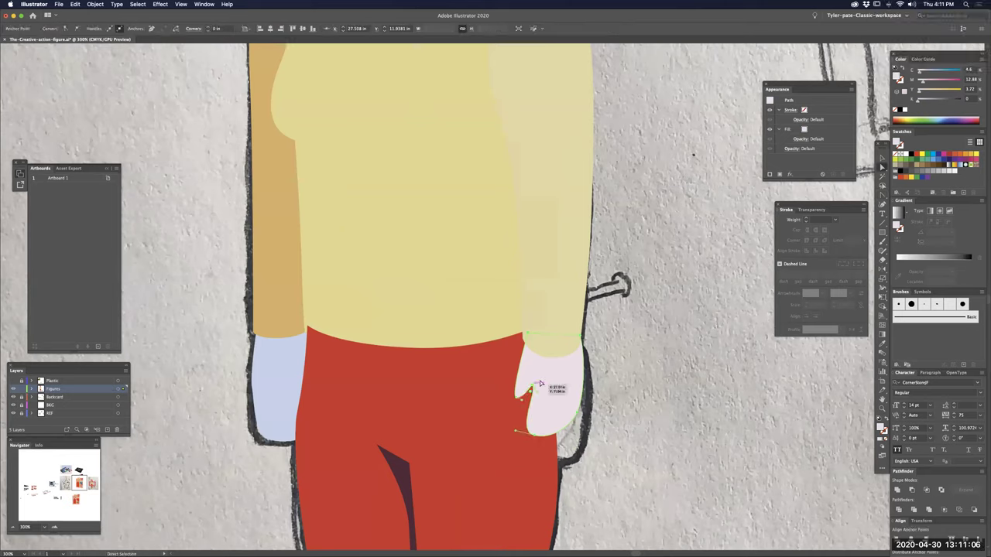
pyautogui.click(620, 399)
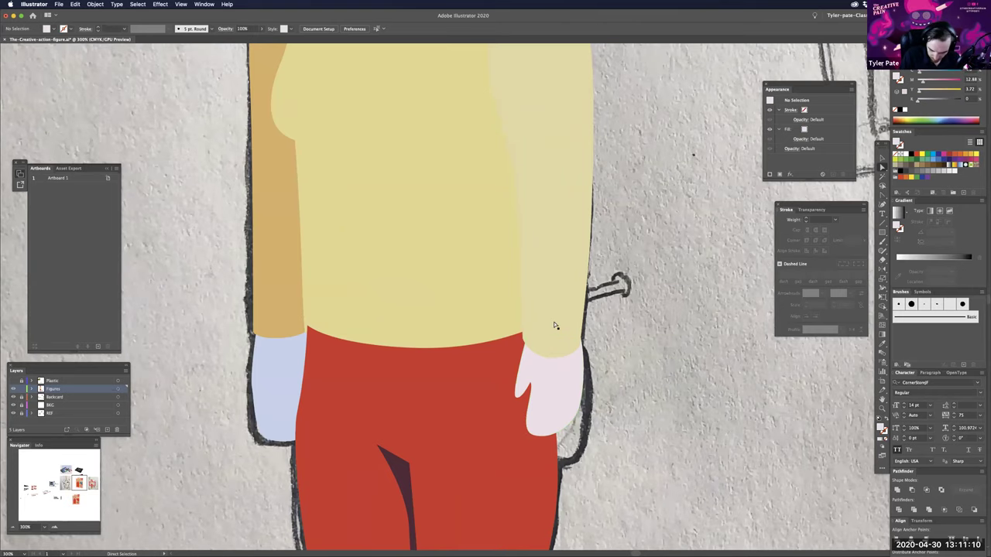
# - Move the pink hand's lower outer anchor down and inward to smooth the outer edge, then deselect
pyautogui.press('super+minus')
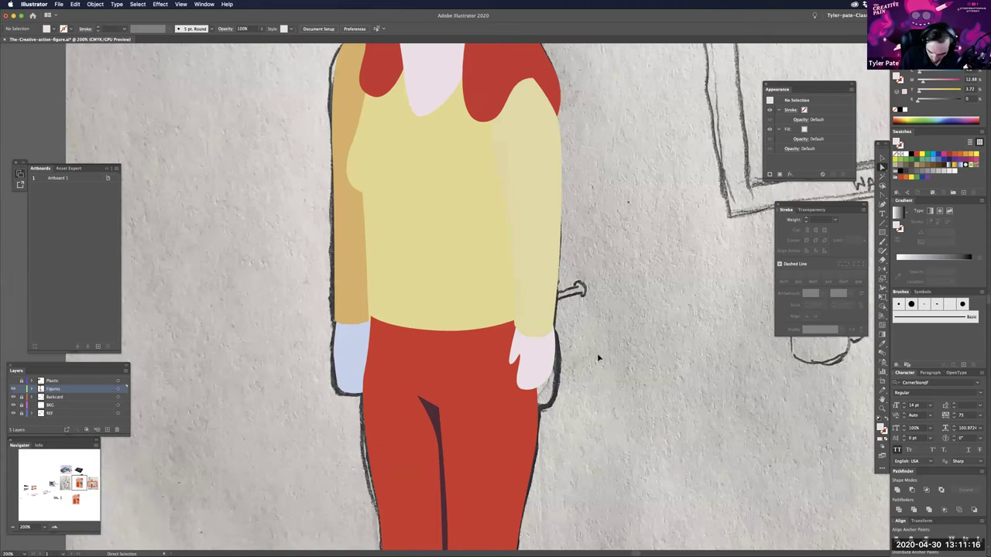
pyautogui.press('super+equal')
pyautogui.click(608, 389)
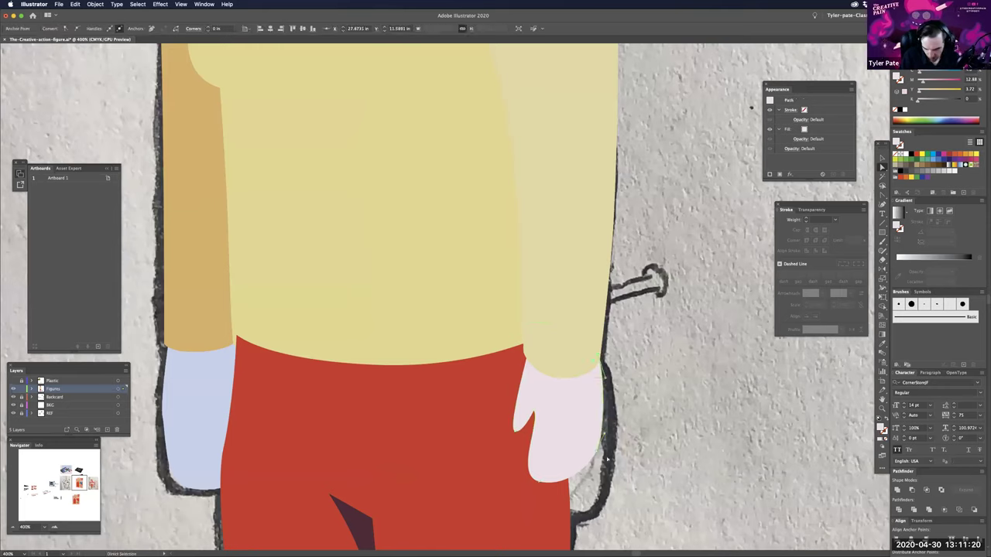
pyautogui.click(599, 452)
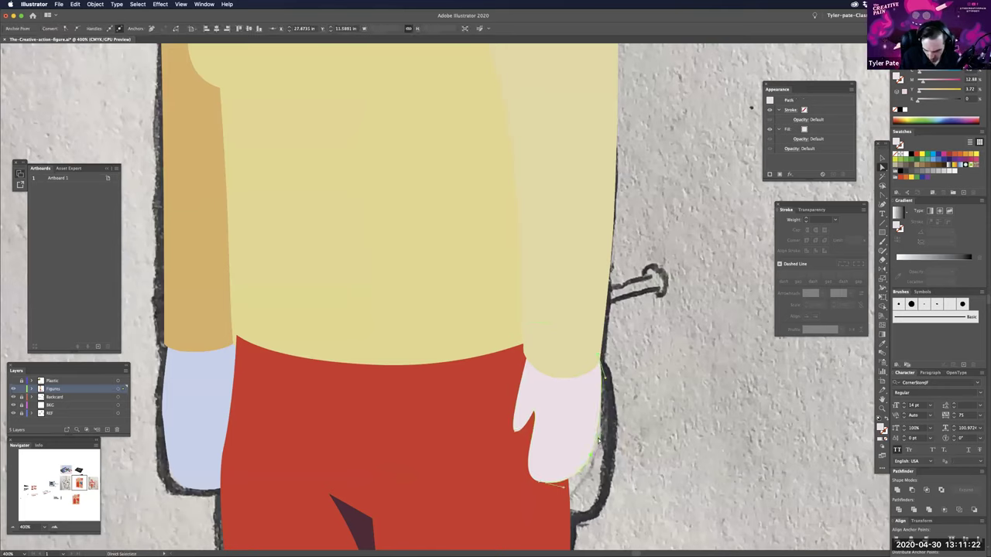
pyautogui.moveTo(598, 439); pyautogui.dragTo(591, 460)
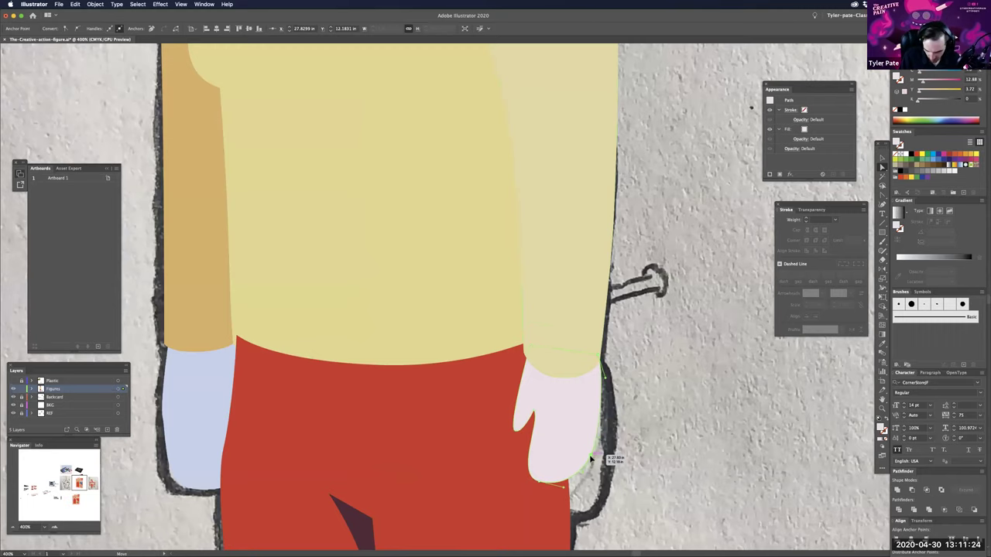
pyautogui.click(608, 455)
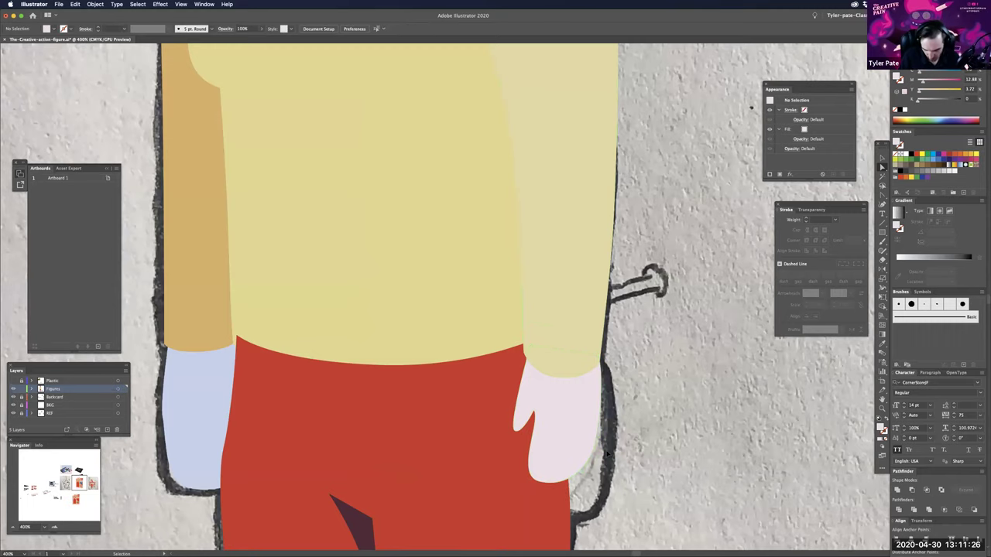
pyautogui.press('super+minus')
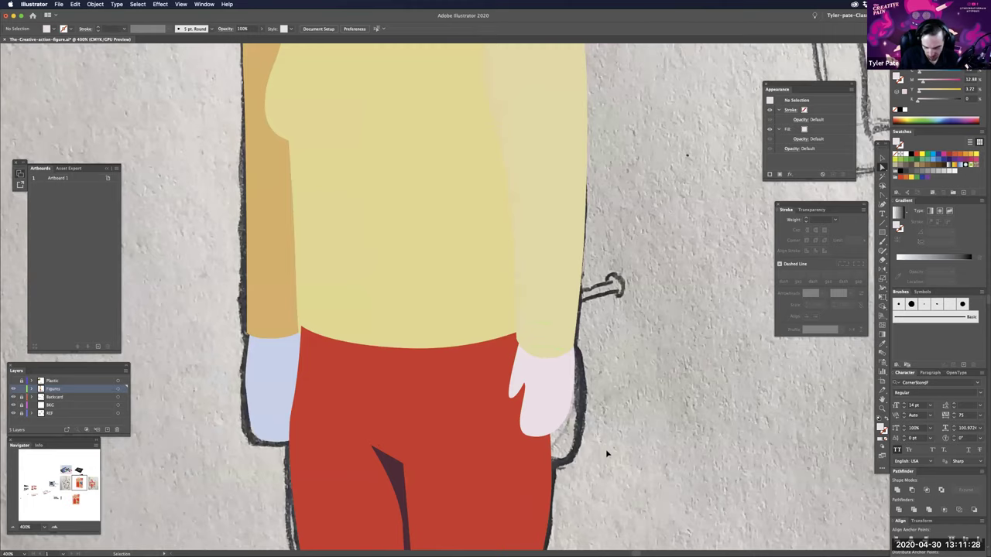
pyautogui.press('super+minus')
pyautogui.press('super+minus')
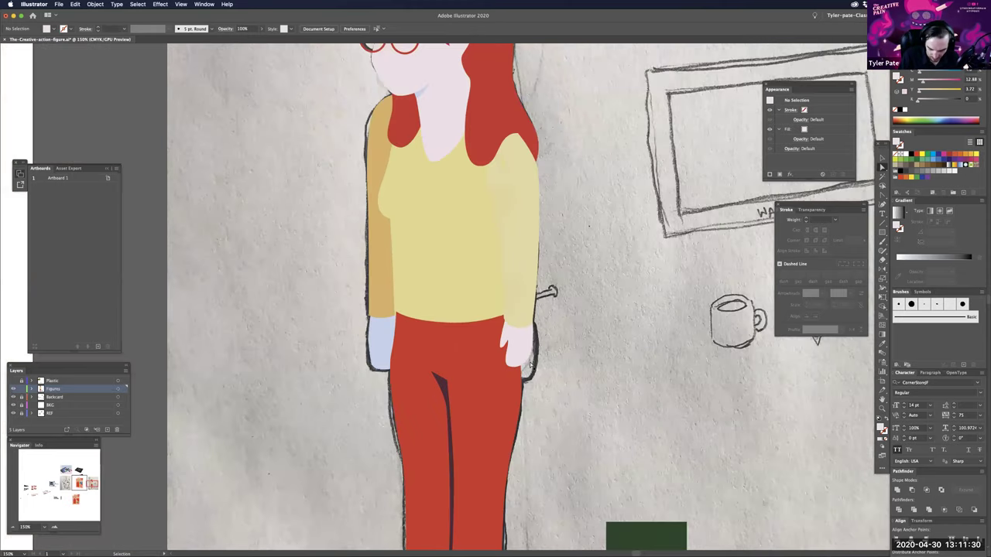
# - Shift the pink hand slightly downward below its sleeve cuff and deselect it
pyautogui.press('super+equal')
pyautogui.click(555, 385)
pyautogui.moveTo(559, 391); pyautogui.dragTo(559, 394)
pyautogui.click(611, 375)
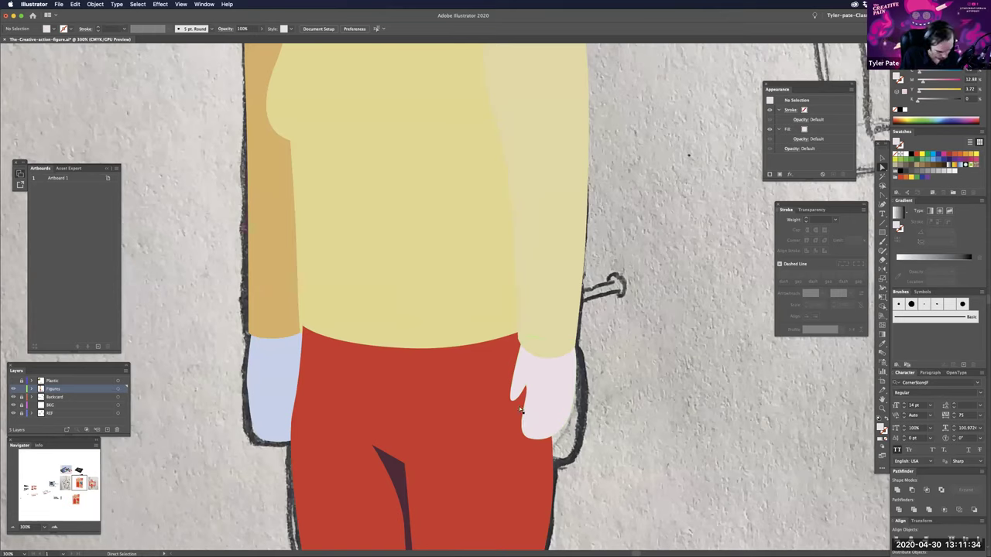
# - Refine the pink hand's thumb by adjusting the curve handles at its tip and the inner wrist anchor, then deselect
pyautogui.hotkey('shift', 'c')
pyautogui.moveTo(512, 400); pyautogui.dragTo(519, 404)
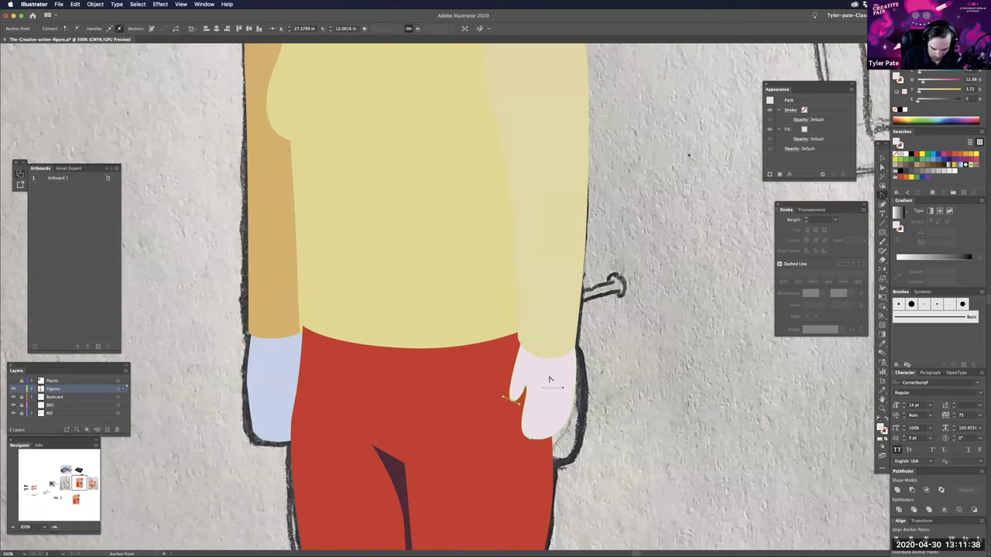
pyautogui.moveTo(523, 337); pyautogui.dragTo(521, 359)
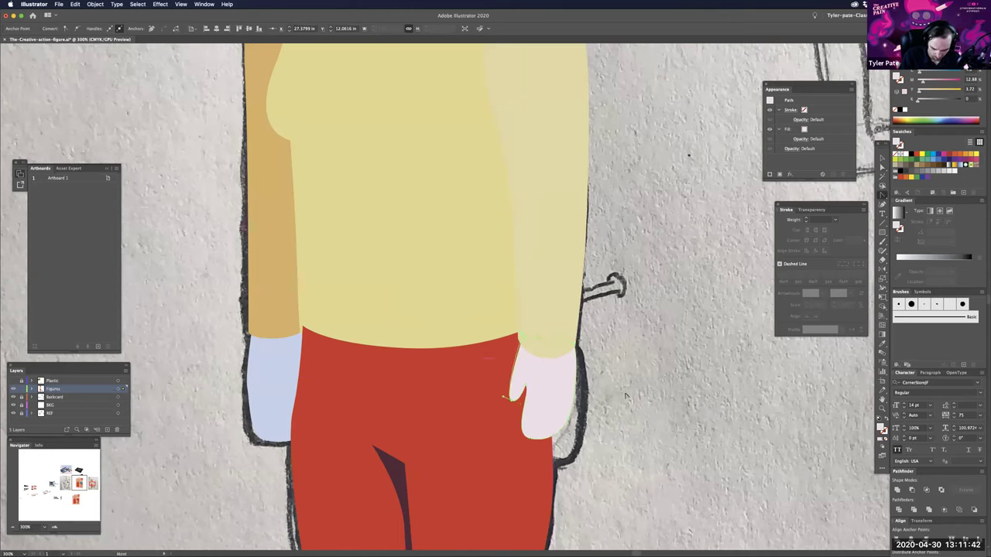
pyautogui.click(522, 336)
pyautogui.press('v')
pyautogui.press('a')
pyautogui.moveTo(521, 341); pyautogui.dragTo(518, 360)
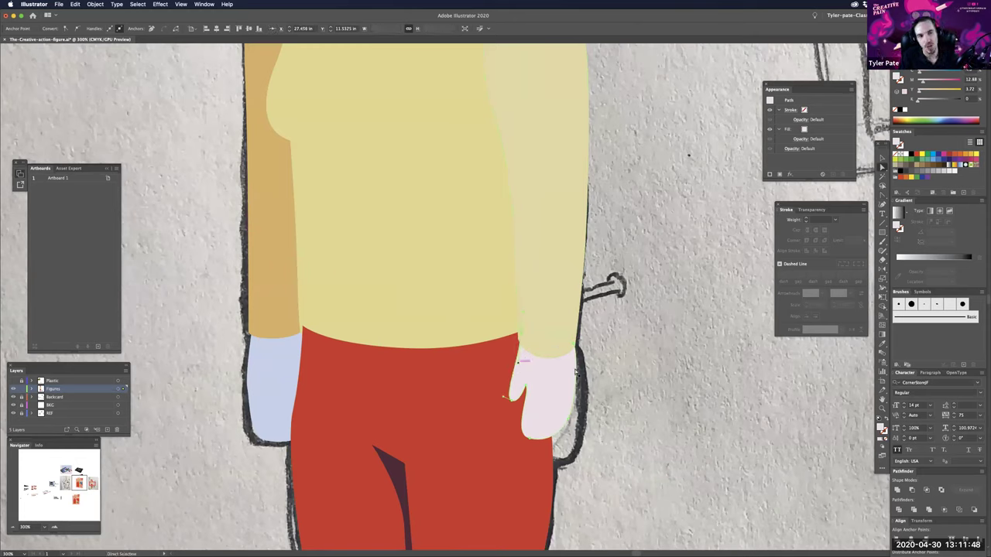
pyautogui.click(575, 372)
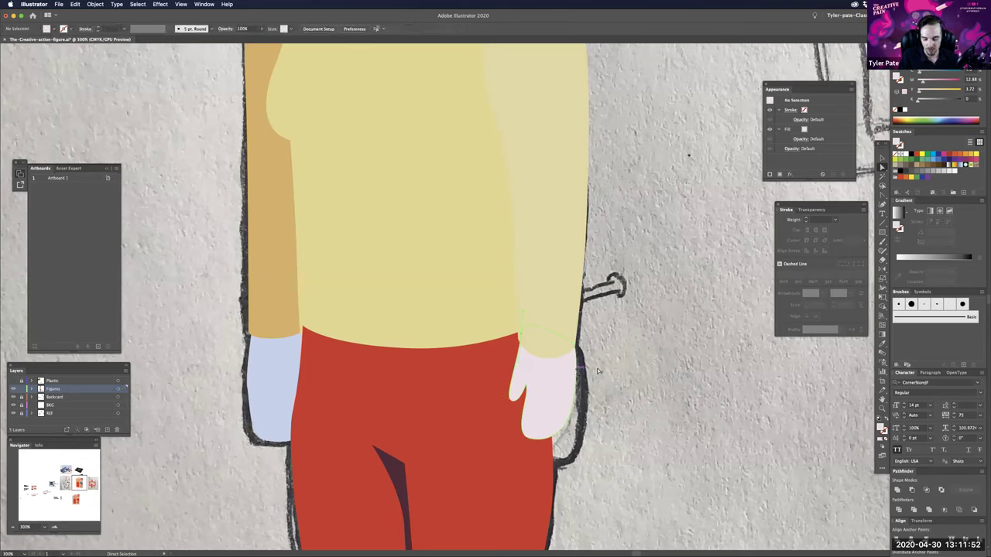
# - Adjust the pink hand's outer wrist anchor so its edge meets the sleeve cuff
pyautogui.moveTo(592, 342); pyautogui.dragTo(595, 356)
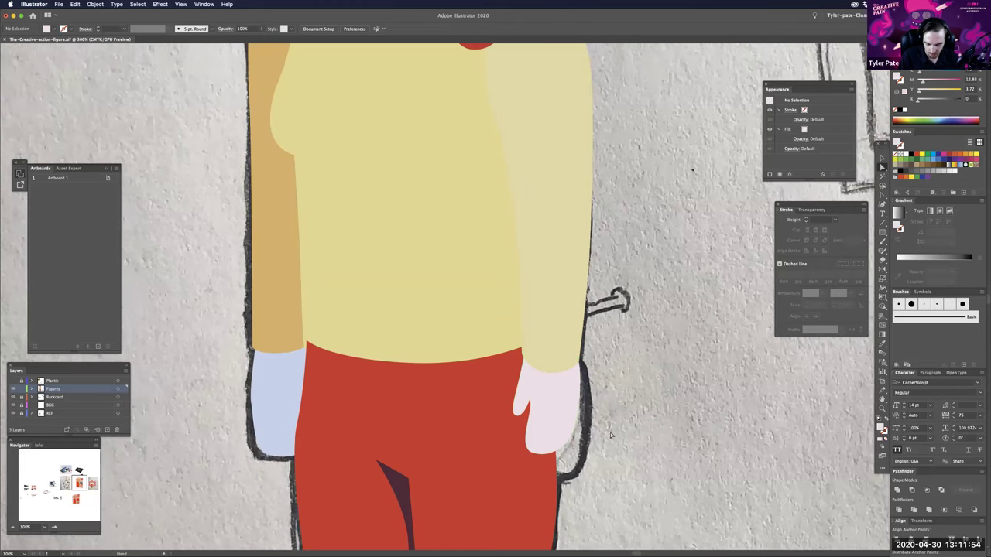
pyautogui.moveTo(612, 426); pyautogui.dragTo(616, 438)
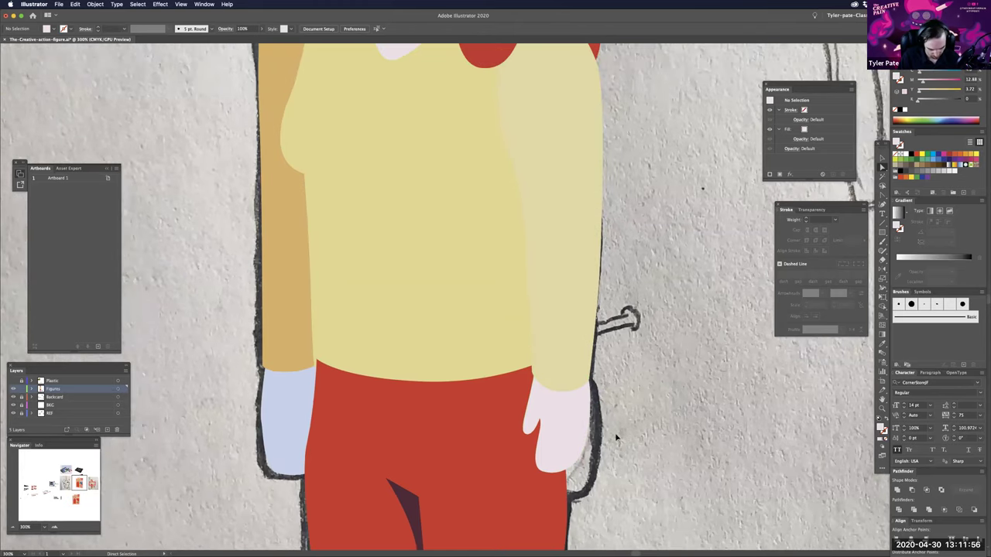
pyautogui.press('super+equal')
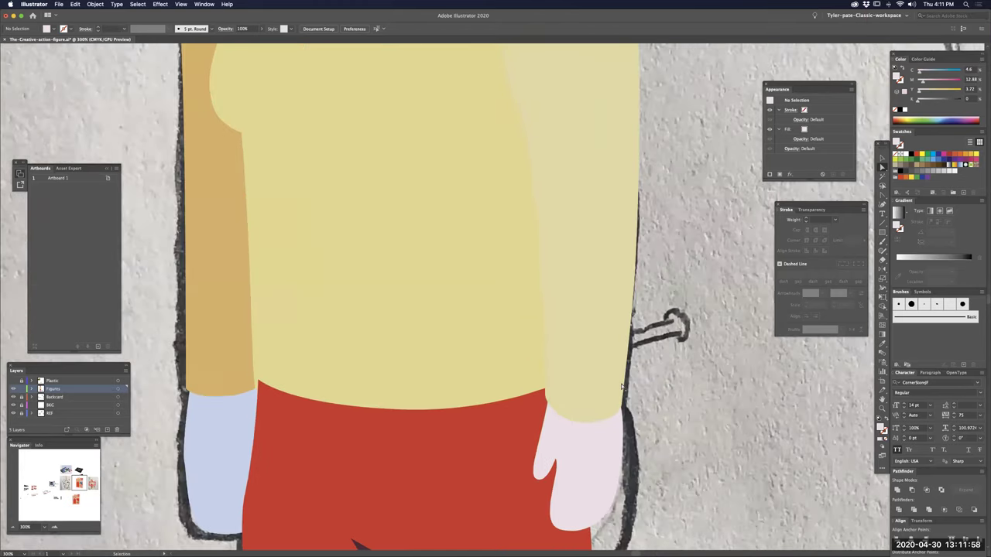
pyautogui.click(623, 382)
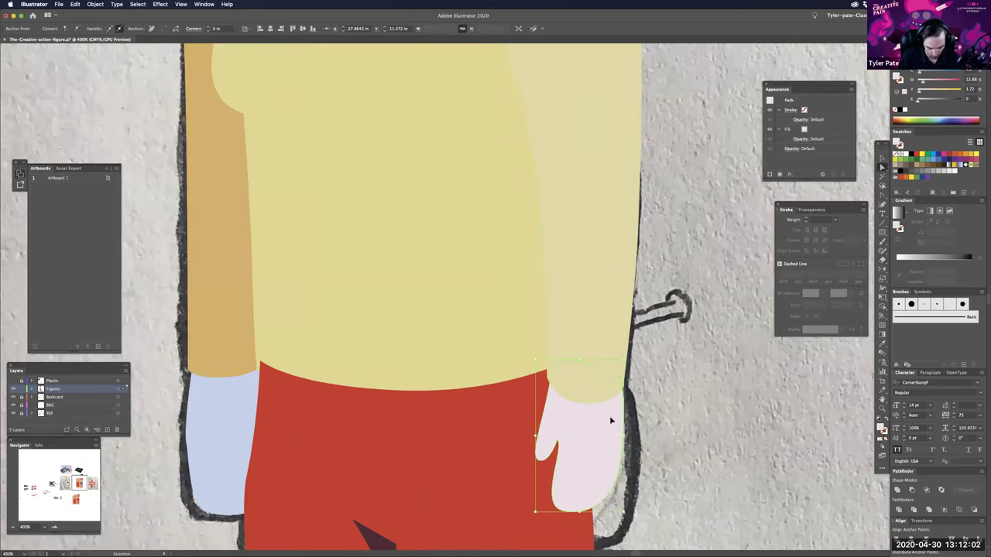
pyautogui.press('super+minus')
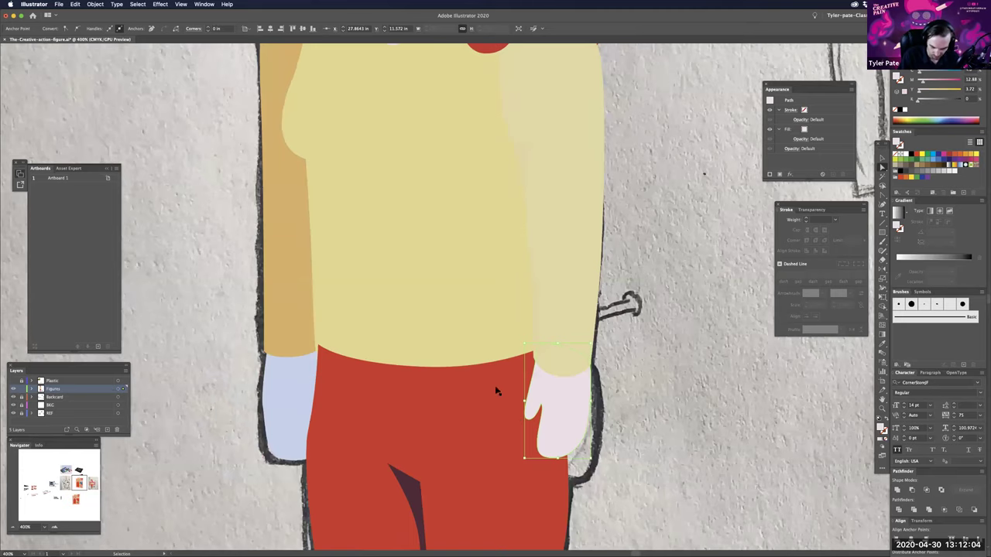
pyautogui.scroll(1, 495, 387)
pyautogui.scroll(1, 495, 388)
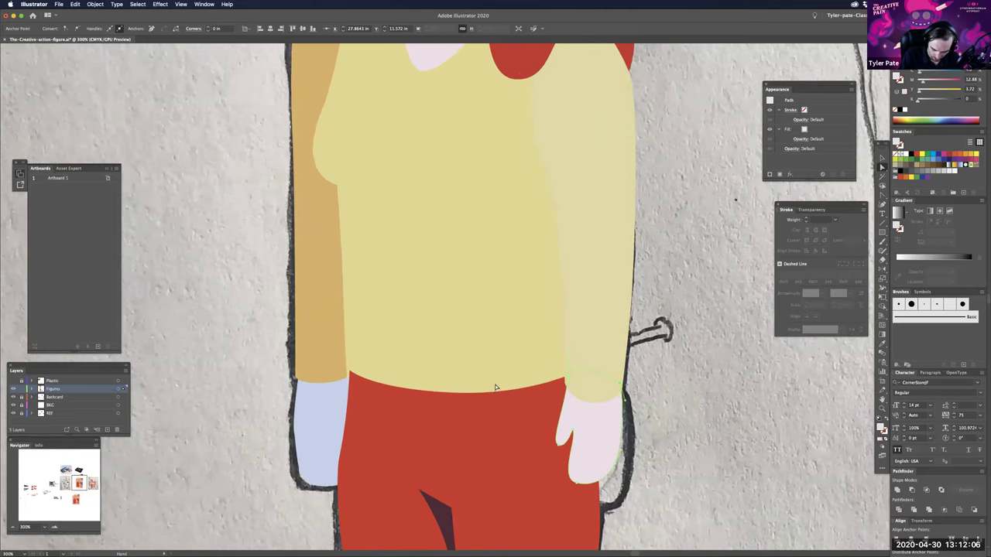
# - Align the trousers' waist corner beside the blue hand with the corner of the sweater hem, then deselect
pyautogui.click(494, 387)
pyautogui.moveTo(349, 375); pyautogui.dragTo(493, 388)
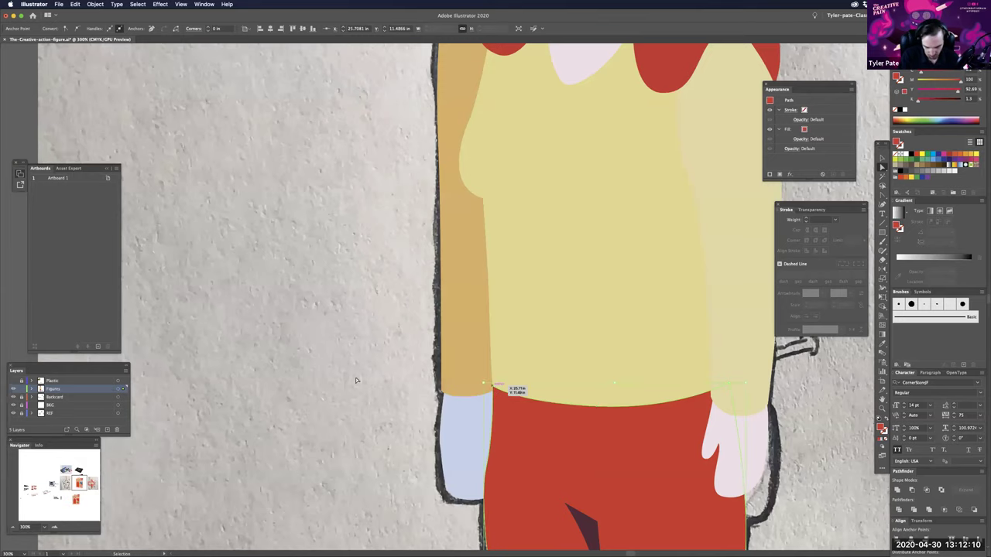
pyautogui.press('super+equal')
pyautogui.press('super+equal')
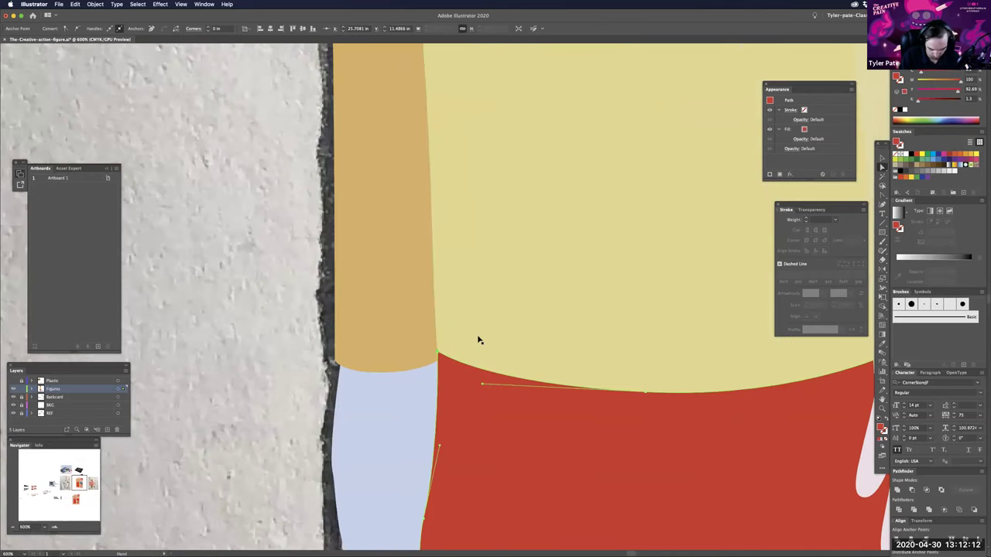
pyautogui.hscroll(-2, 478, 339)
pyautogui.press('super+shift+a')
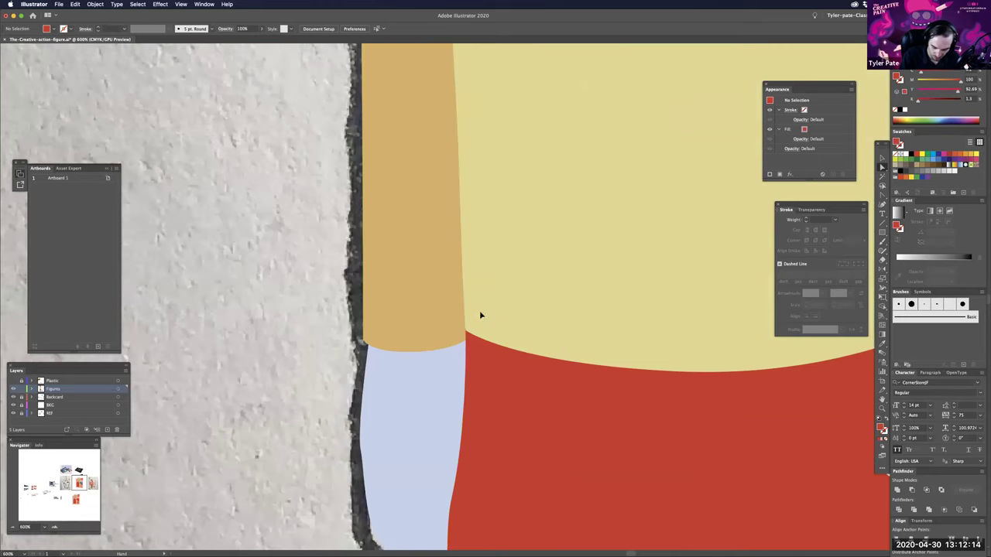
# - Reshape the trousers' hip edge beside the blue hand by moving its side anchor, then deselect the trousers
pyautogui.press('super+minus')
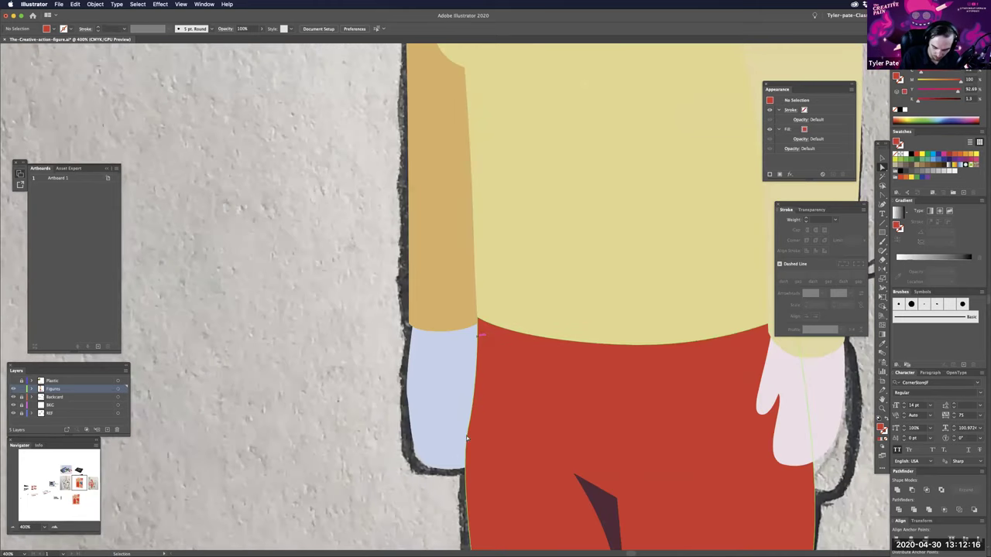
pyautogui.press('a')
pyautogui.click(467, 439)
pyautogui.press('super+minus')
pyautogui.moveTo(466, 444); pyautogui.dragTo(482, 364)
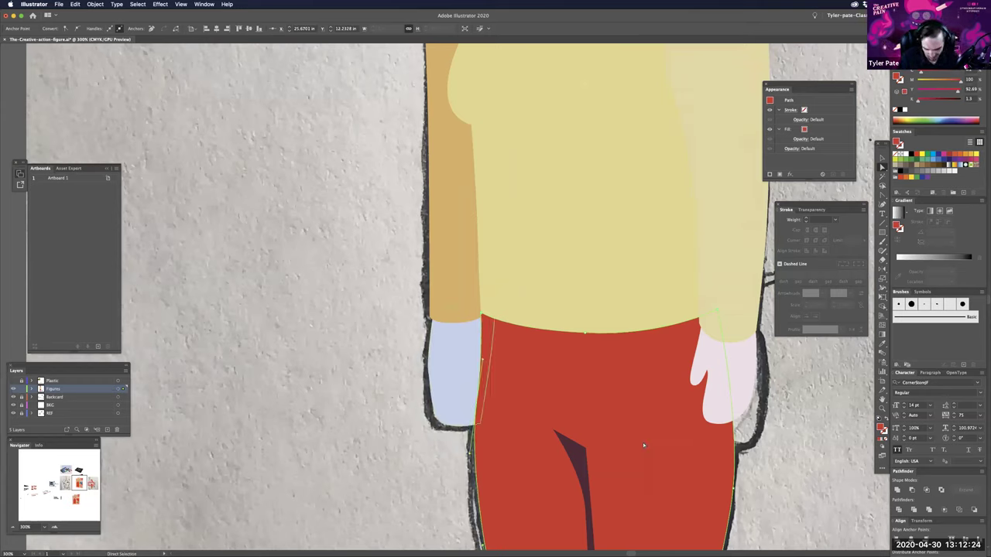
pyautogui.press('super+minus')
pyautogui.press('super+minus')
pyautogui.moveTo(611, 367); pyautogui.dragTo(617, 421)
pyautogui.click(617, 421)
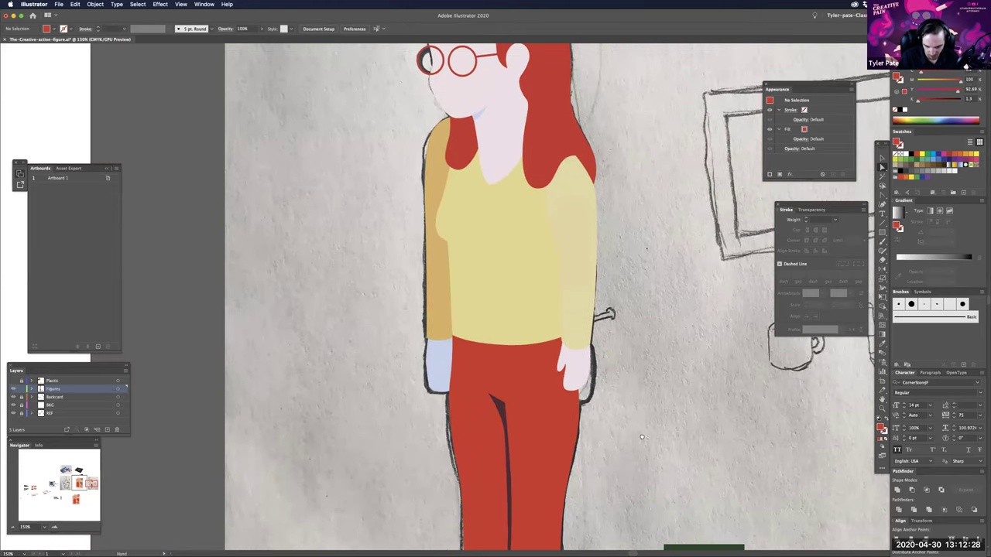
pyautogui.moveTo(619, 362); pyautogui.dragTo(621, 395)
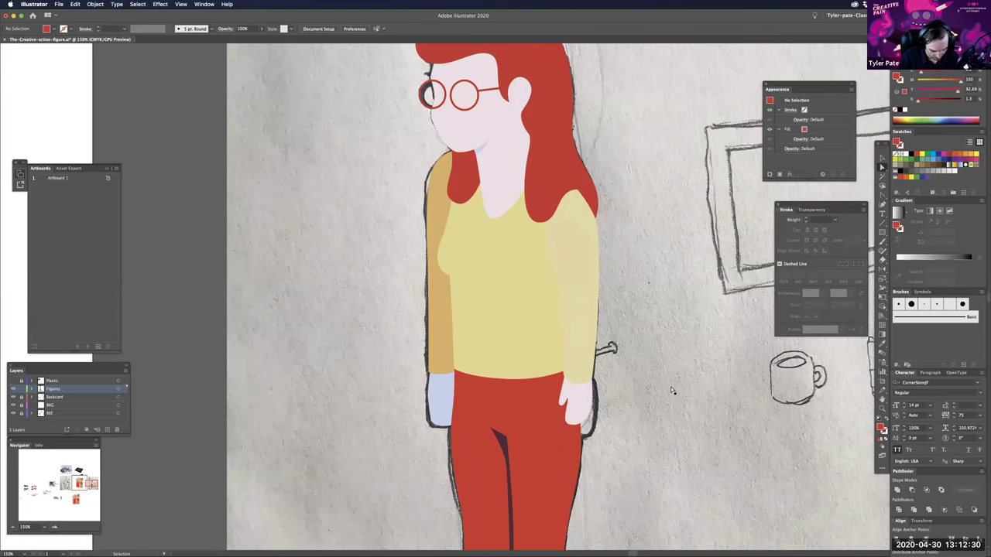
pyautogui.press('super+equal')
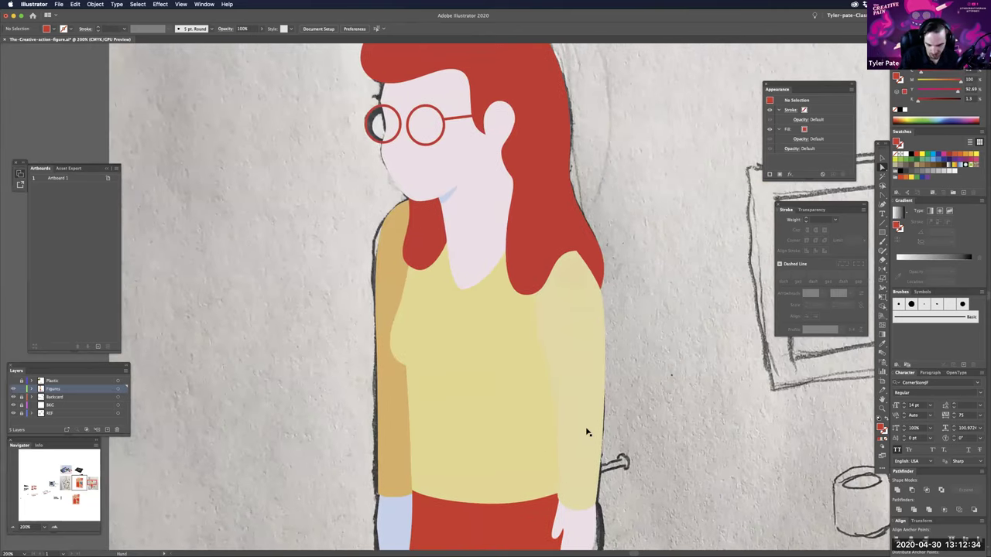
# - Move the green colour-sample rectangle off the sketch into the empty canvas beside it
pyautogui.press('super+minus')
pyautogui.press('super+minus')
pyautogui.press('super+minus')
pyautogui.moveTo(561, 500); pyautogui.dragTo(541, 386)
pyautogui.press('v')
pyautogui.moveTo(592, 431); pyautogui.dragTo(809, 447)
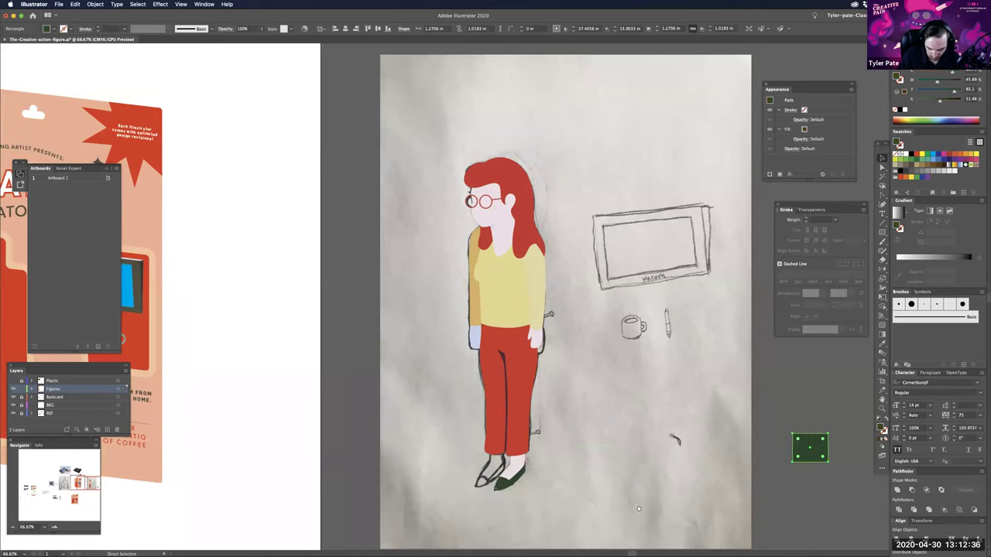
# - Adjust the ankle anchor point of the front foot and the anchor at the top of its green shoe's heel
pyautogui.press('super+equal')
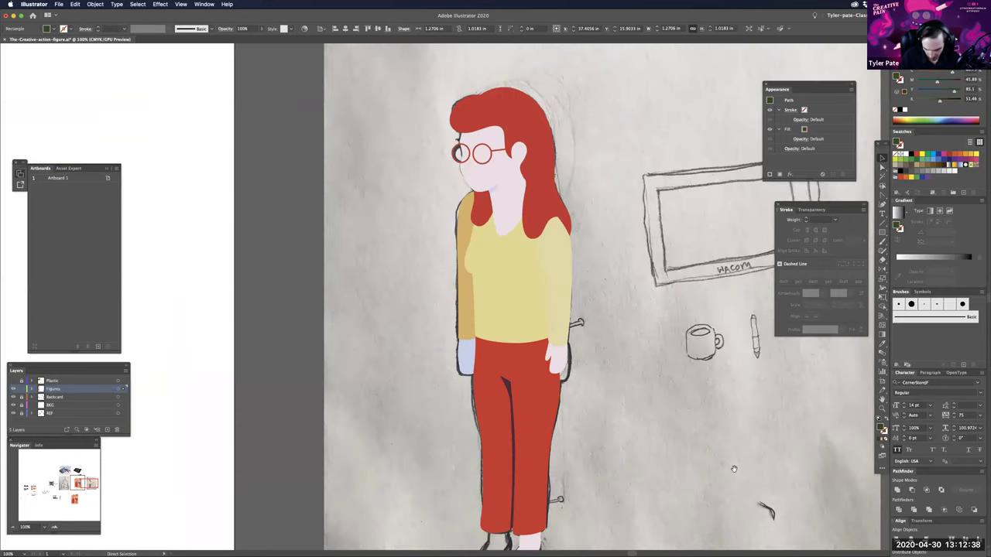
pyautogui.press('super+equal')
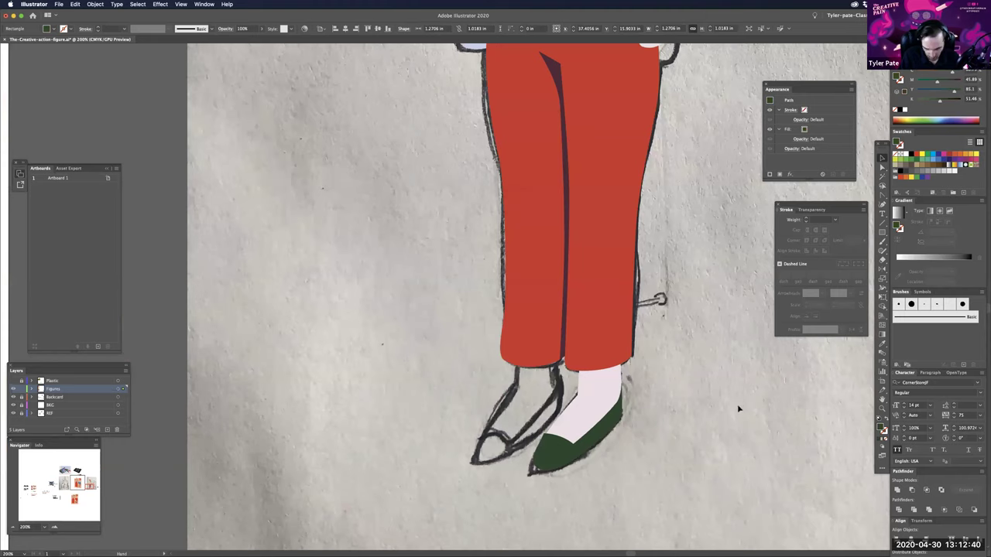
pyautogui.press('super+equal')
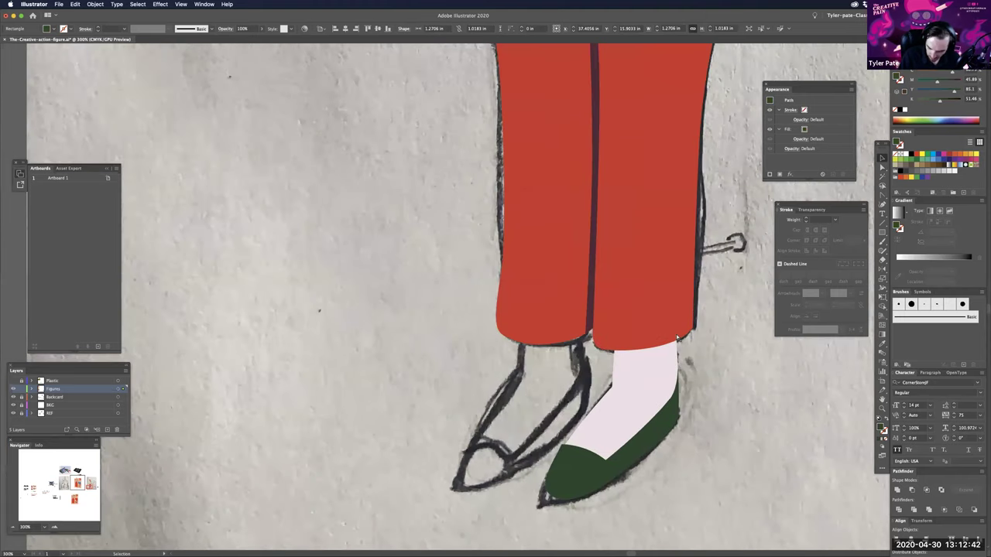
pyautogui.press('super+shift+a')
pyautogui.press('a')
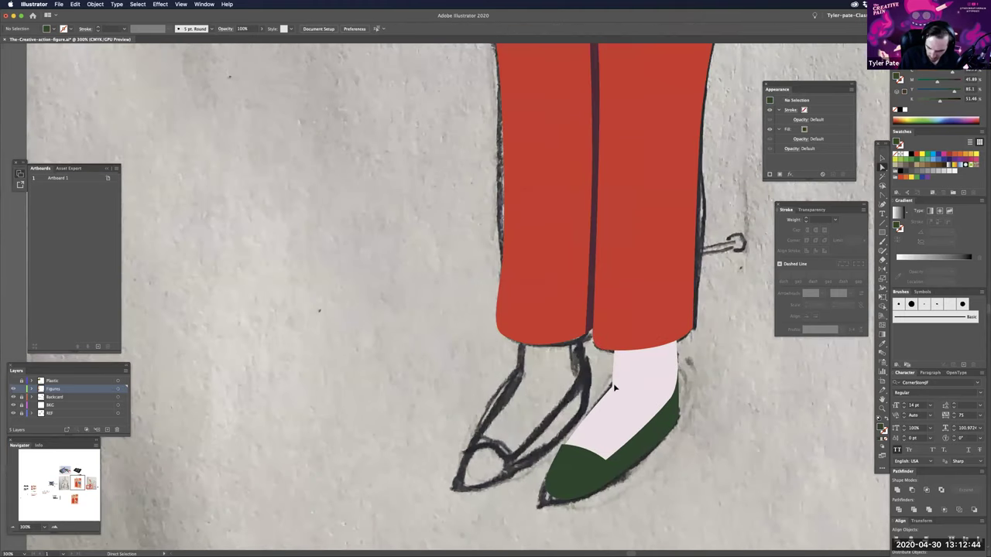
pyautogui.click(615, 390)
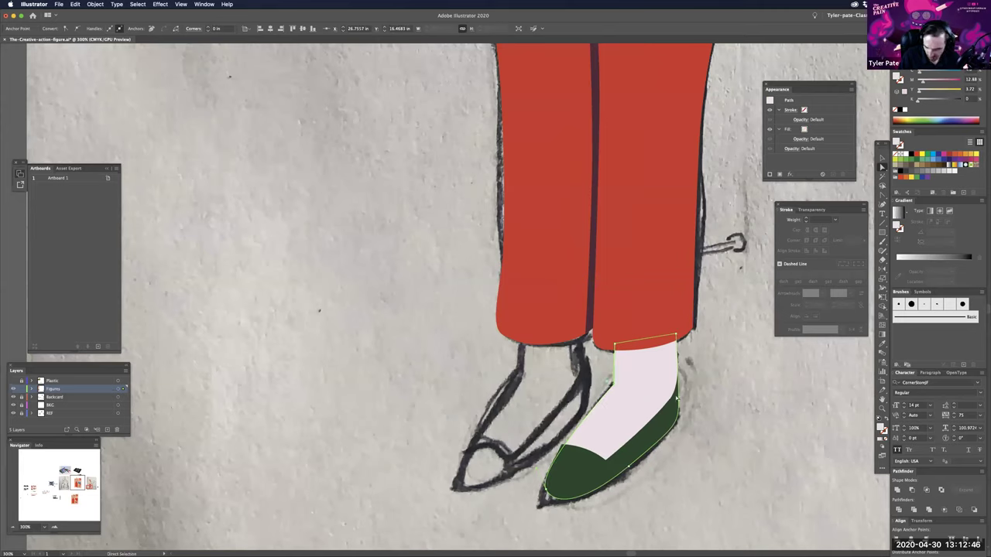
pyautogui.moveTo(679, 371); pyautogui.dragTo(679, 368)
pyautogui.click(692, 398)
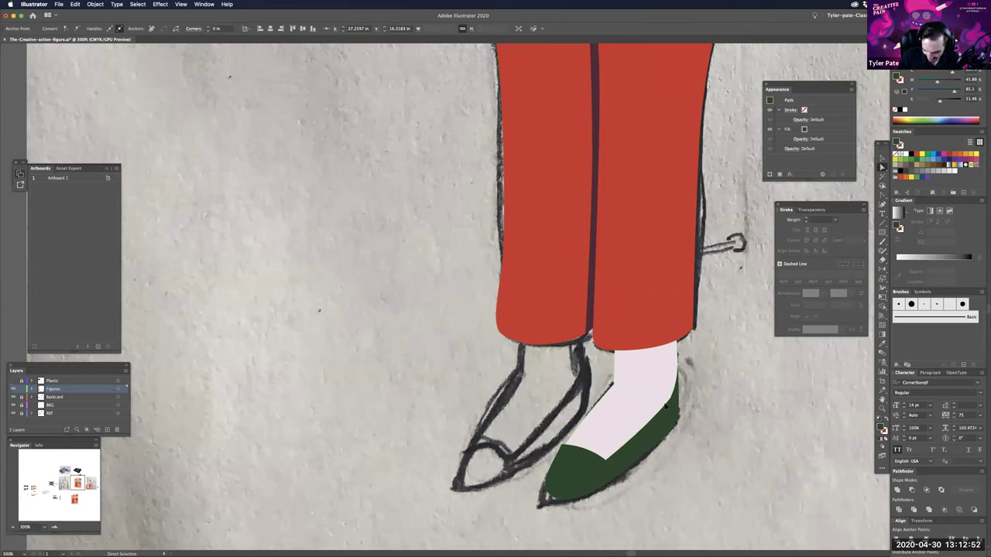
# - Reshape the inner heel curve of the front green shoe with the Anchor Point tool
pyautogui.click(665, 404)
pyautogui.hotkey('shift', 'c')
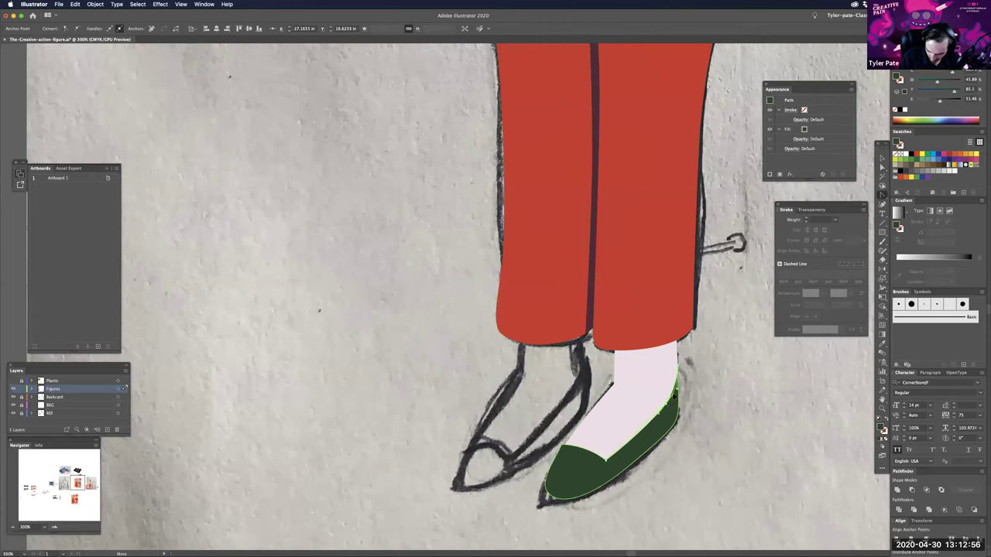
pyautogui.keyDown('super'); pyautogui.click(699, 408); pyautogui.keyUp('super')
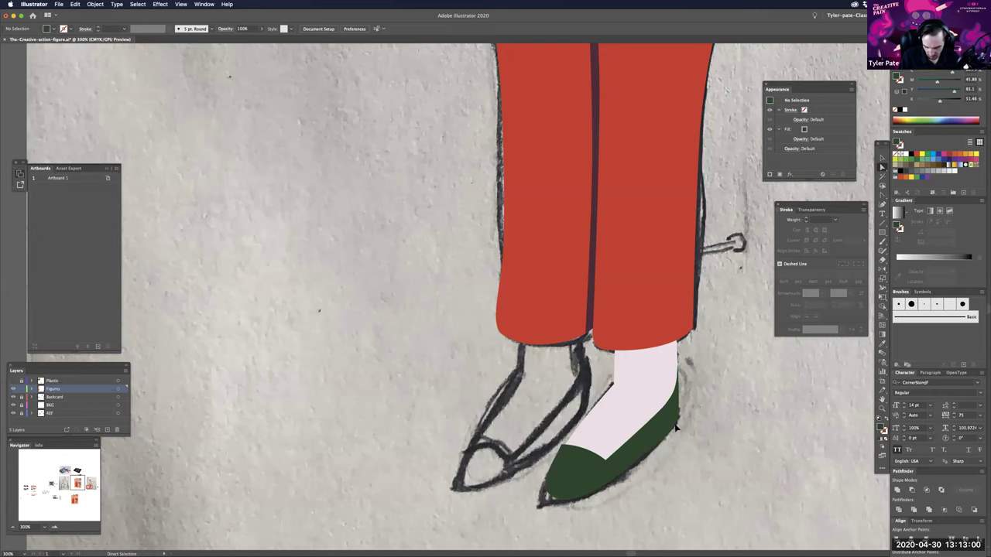
# - Duplicate the front foot with its green shoe onto the sketched outline of the back foot
pyautogui.press('v')
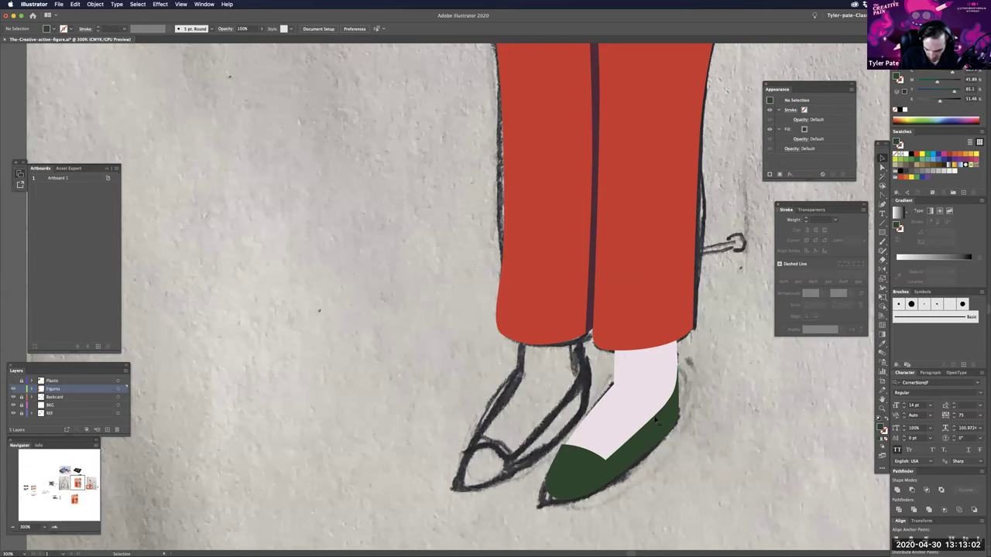
pyautogui.press('super+minus')
pyautogui.click(600, 414)
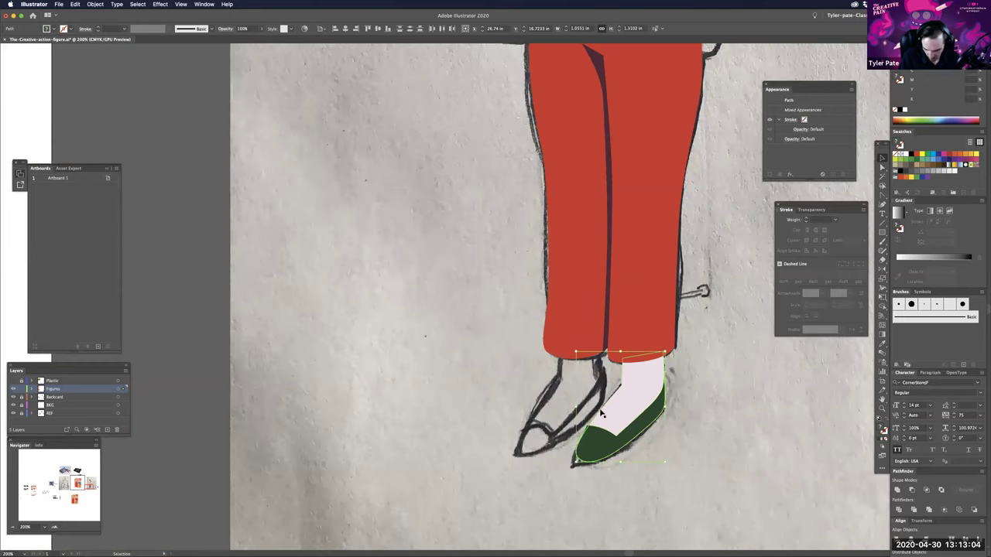
pyautogui.moveTo(658, 411); pyautogui.dragTo(594, 405)
pyautogui.click(680, 448)
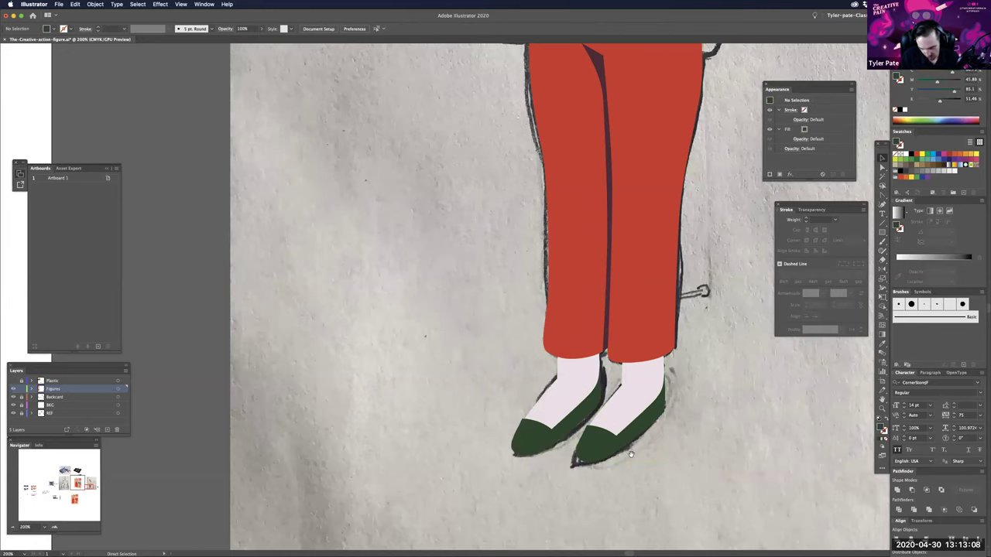
# - Refine the anchor point on the front shoe's inner heel edge where it meets the foot
pyautogui.press('super+minus')
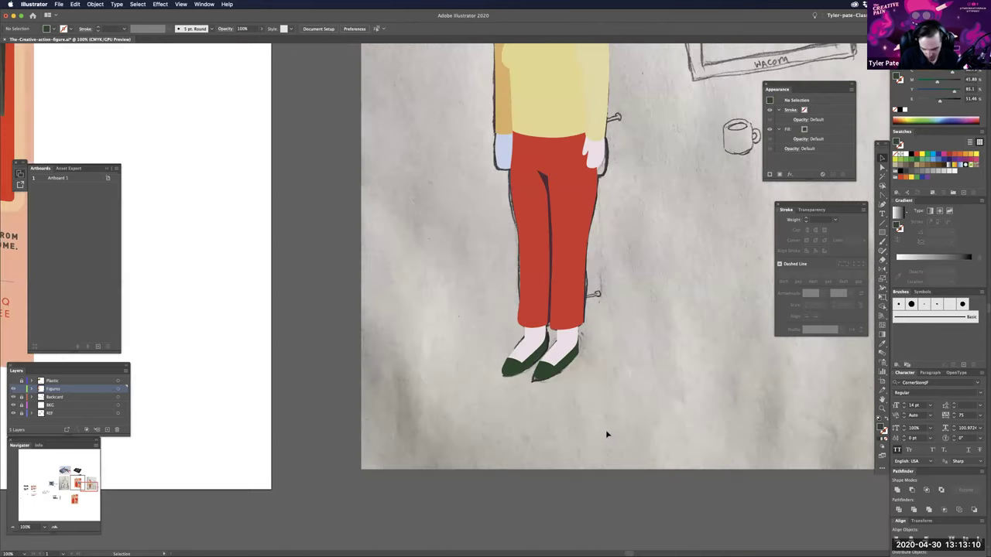
pyautogui.scroll(3, 607, 407)
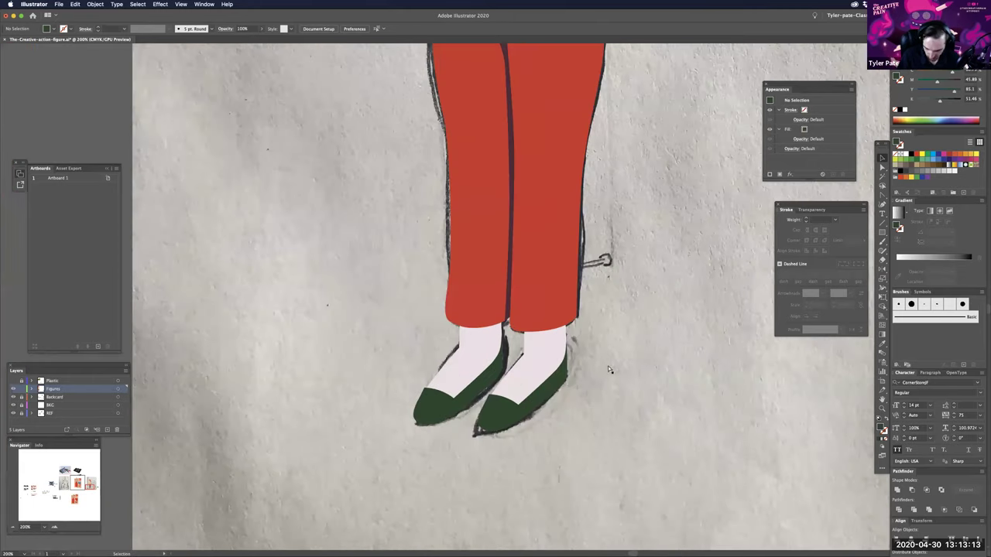
pyautogui.press('super+equal')
pyautogui.press('super+equal')
pyautogui.press('a')
pyautogui.scroll(-1, 629, 407)
pyautogui.click(628, 399)
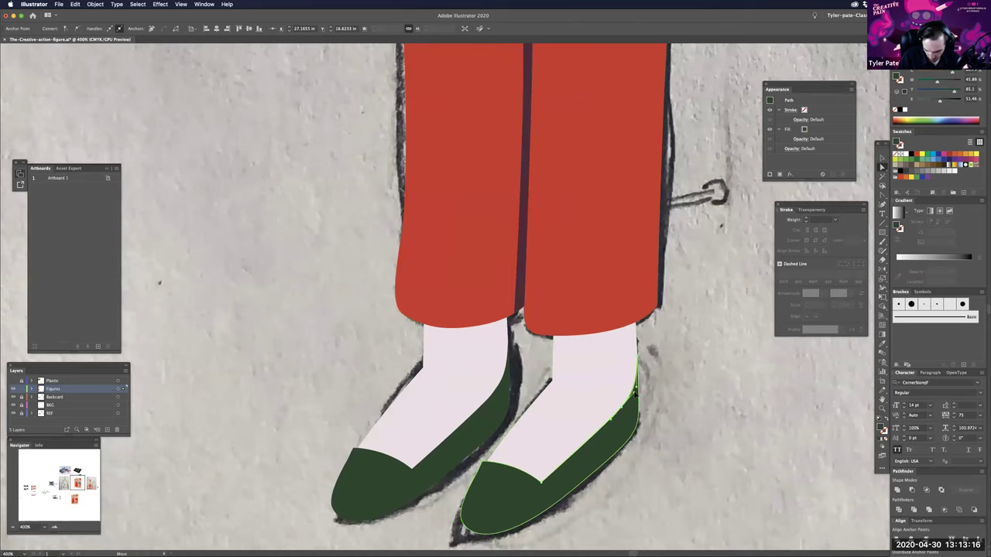
pyautogui.click(644, 380)
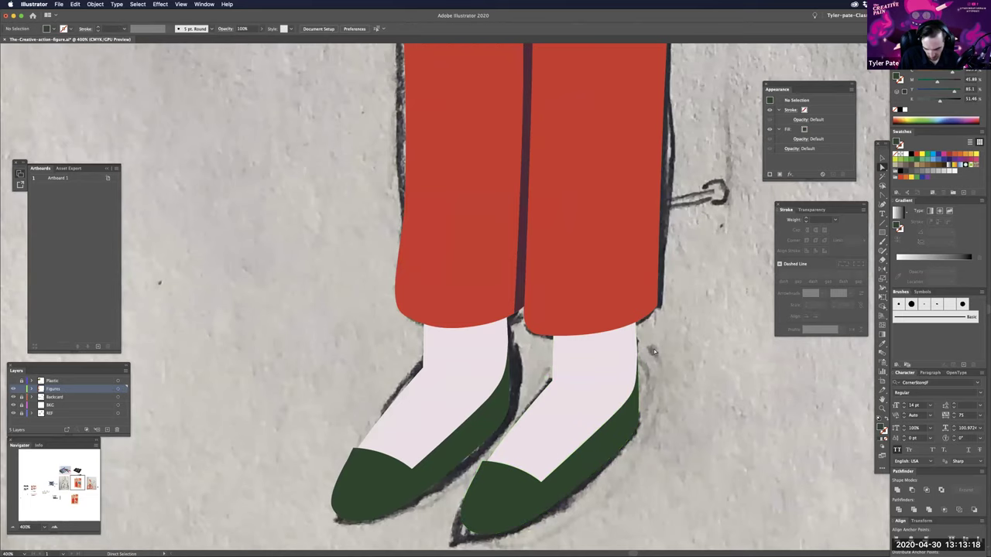
# - Select both feet with their shoes and scale them down slightly beneath the trouser hems
pyautogui.press('super+minus')
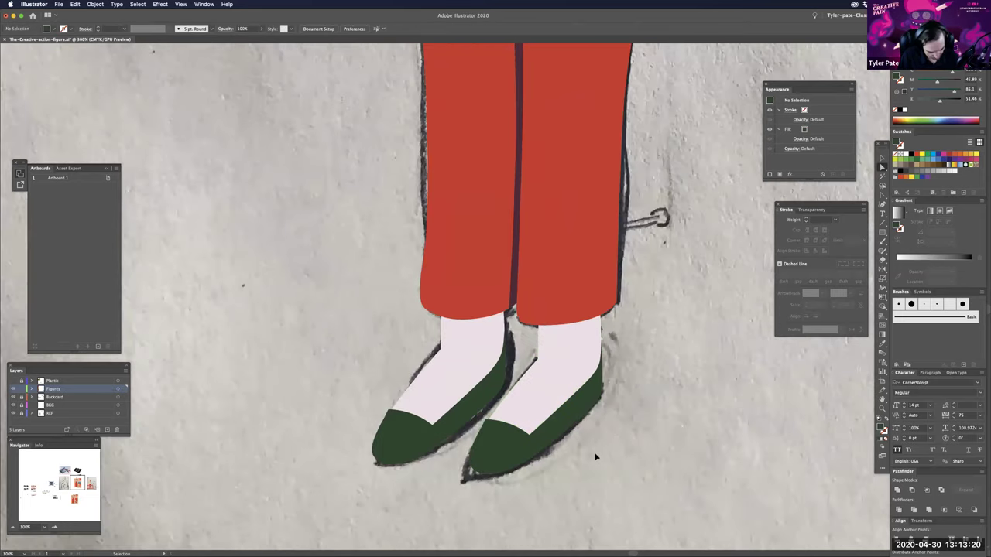
pyautogui.press('super+minus')
pyautogui.press('super+minus')
pyautogui.press('super+minus')
pyautogui.moveTo(556, 340); pyautogui.dragTo(501, 445)
pyautogui.press('v')
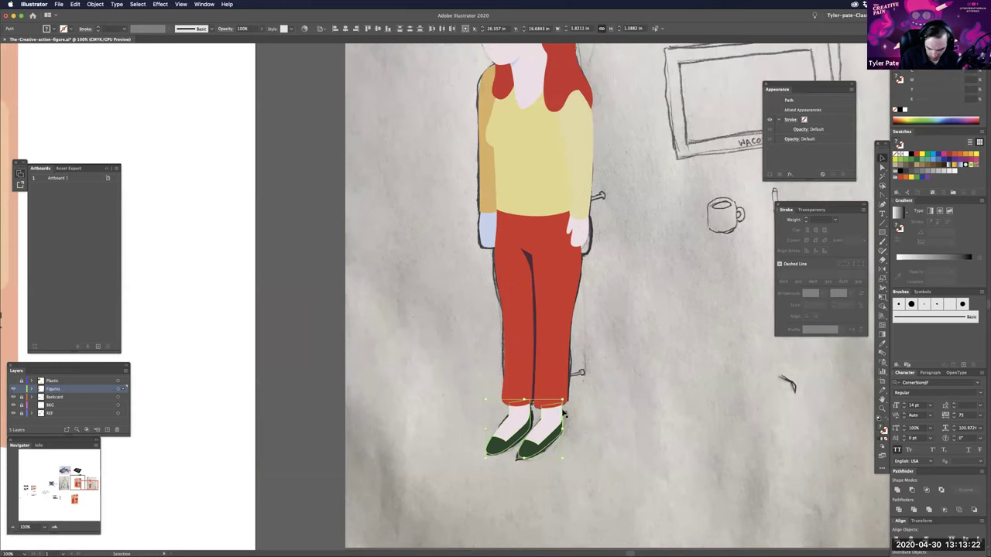
pyautogui.moveTo(562, 401); pyautogui.dragTo(548, 432)
pyautogui.click(598, 425)
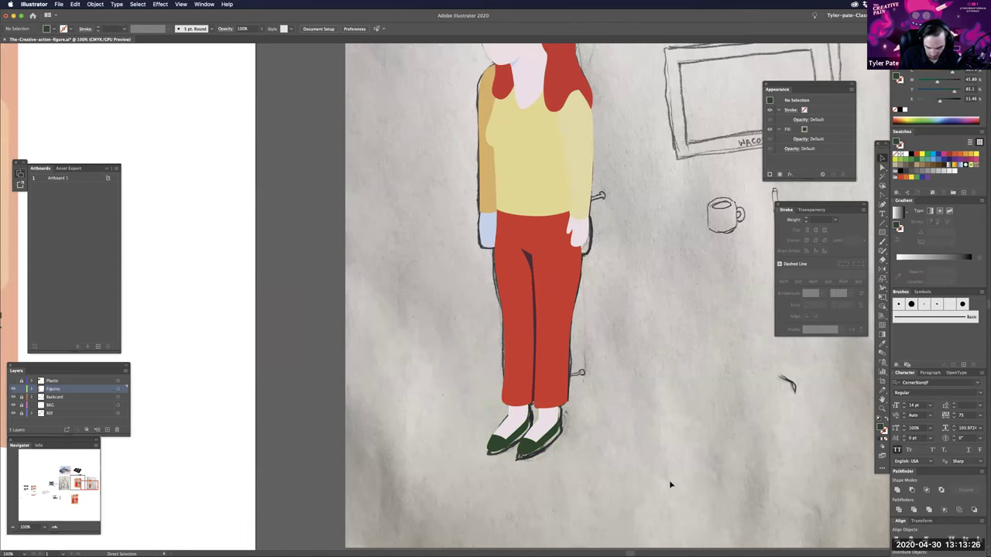
# - Shift the front foot and its shoe slightly away from the back foot
pyautogui.press('super+equal')
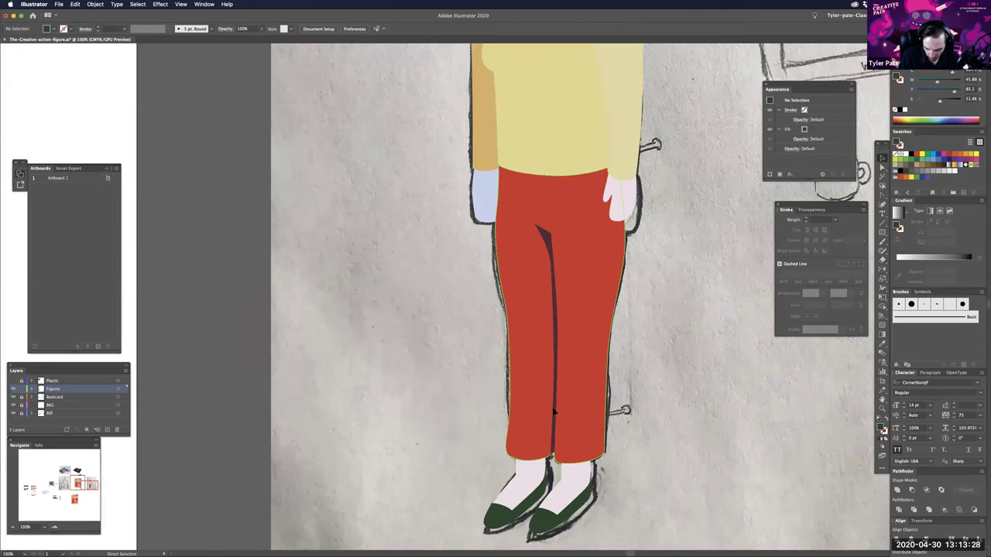
pyautogui.press('super+=')
pyautogui.scroll(-5, 601, 367)
pyautogui.moveTo(636, 385); pyautogui.dragTo(594, 360)
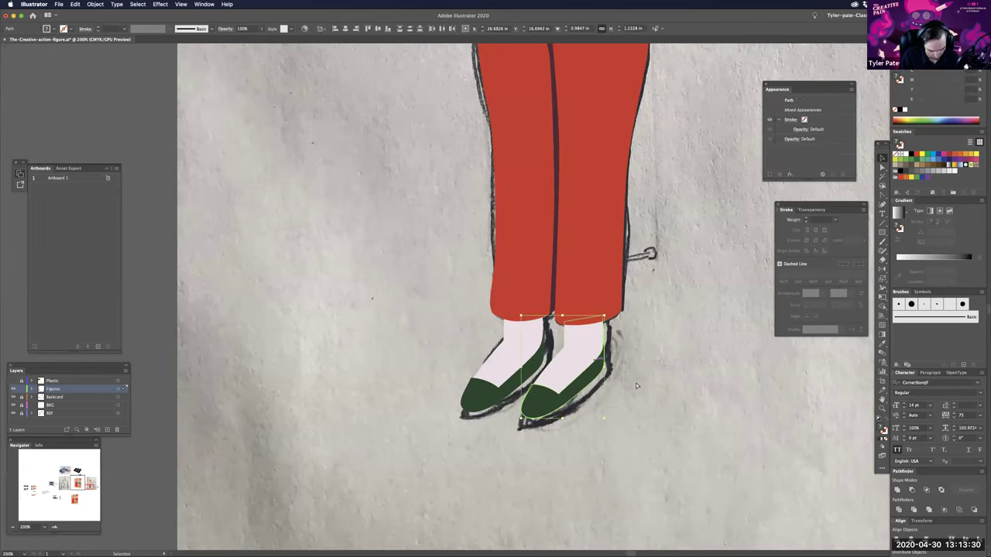
pyautogui.hotkey('ctrl', '-')
pyautogui.hotkey('ctrl', '-')
pyautogui.hotkey('ctrl', '-')
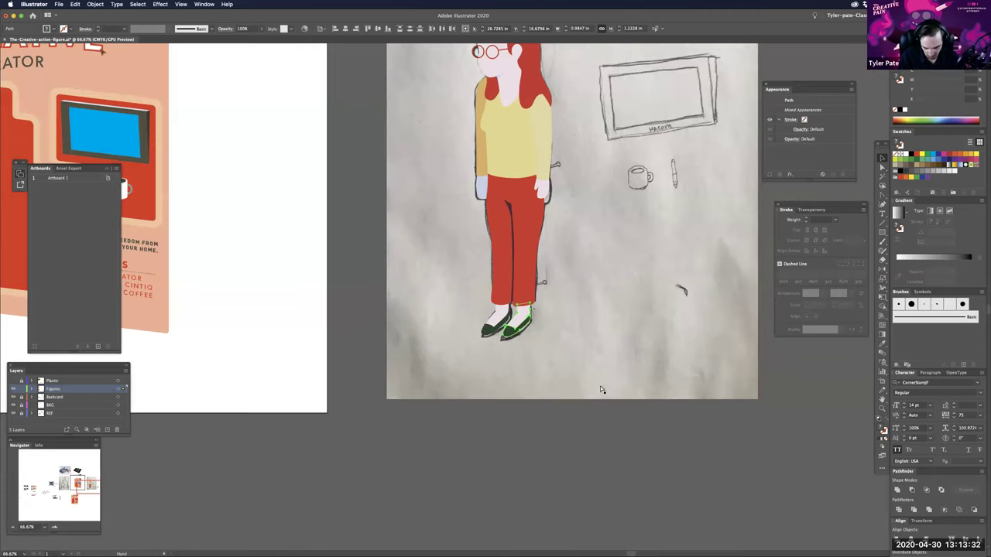
# - Nudge both feet and shoes two increments down and one increment to the left
pyautogui.scroll(3, 622, 384)
pyautogui.hotkey('ctrl', '+')
pyautogui.hotkey('ctrl', '+')
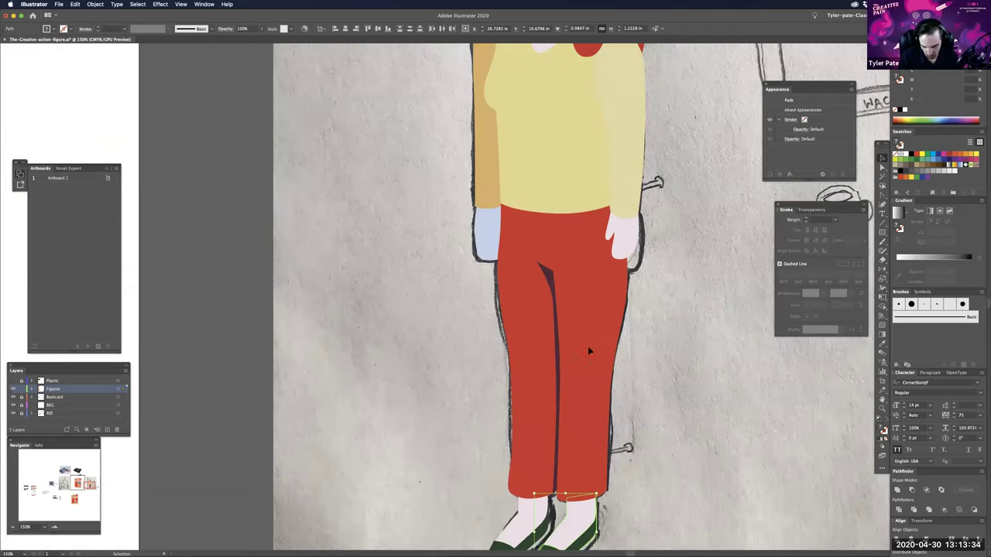
pyautogui.hotkey('ctrl', '-')
pyautogui.hotkey('ctrl', '-')
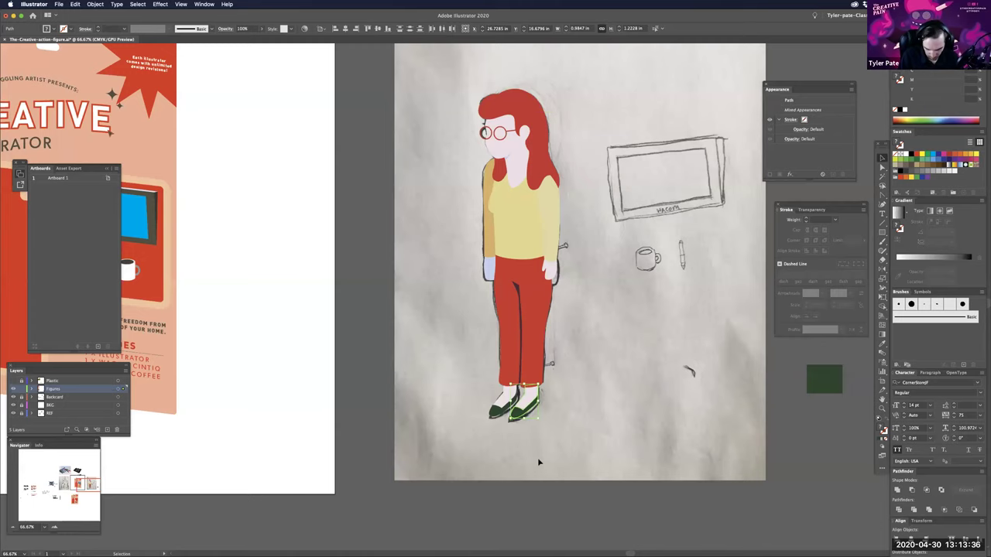
pyautogui.press('Down')
pyautogui.press('Down')
pyautogui.press('Left')
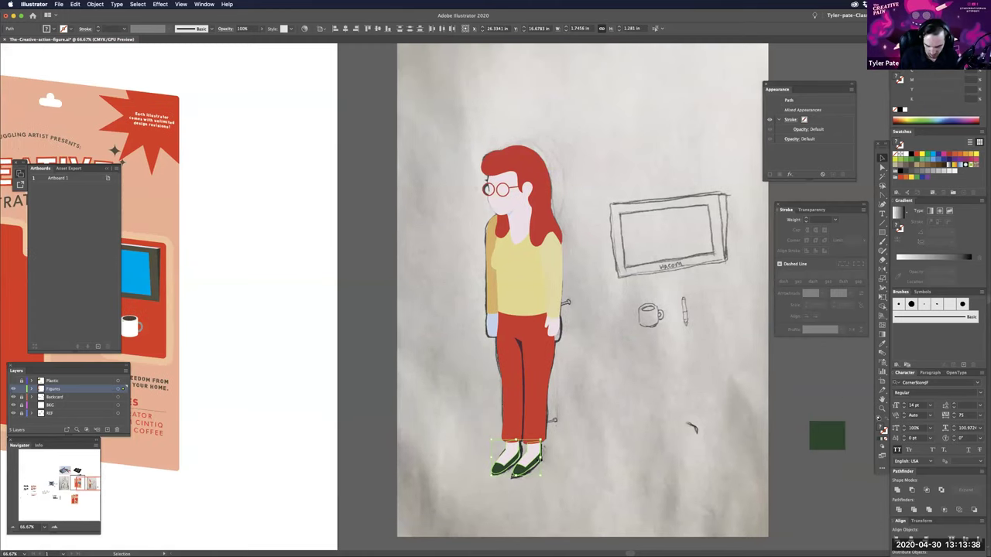
pyautogui.click(597, 375)
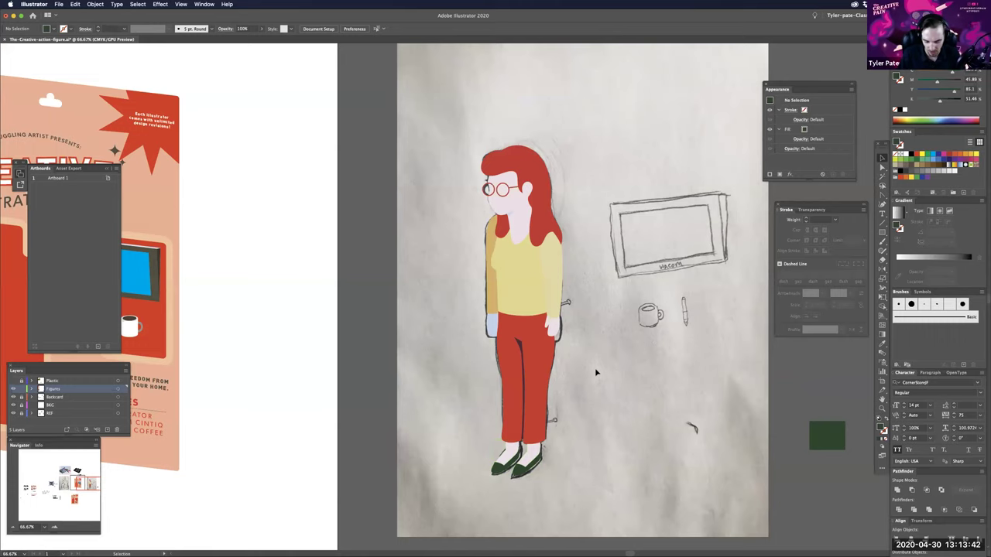
# - Copy the front hand onto the back sleeve's cuff and reflect the copy
pyautogui.hotkey('ctrl', '+')
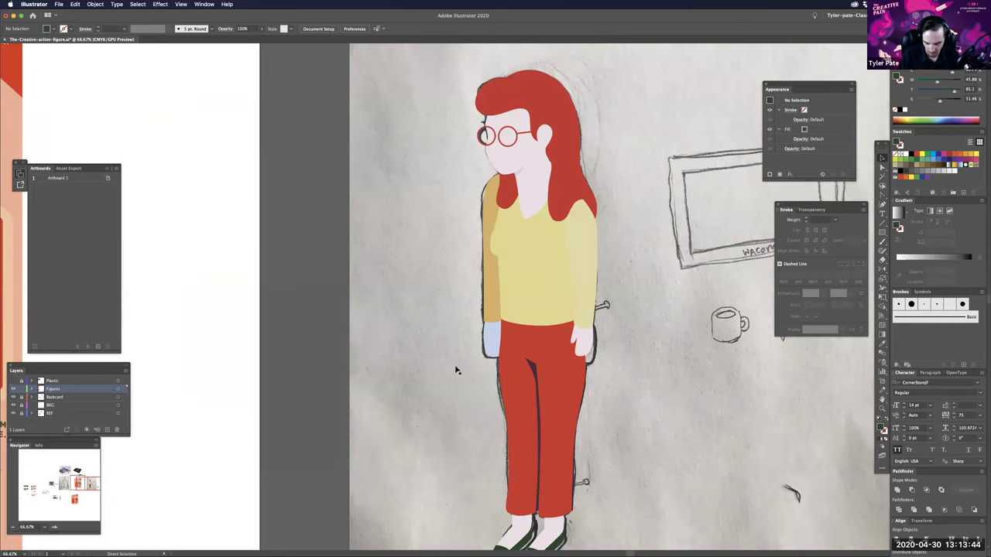
pyautogui.hotkey('ctrl', '+')
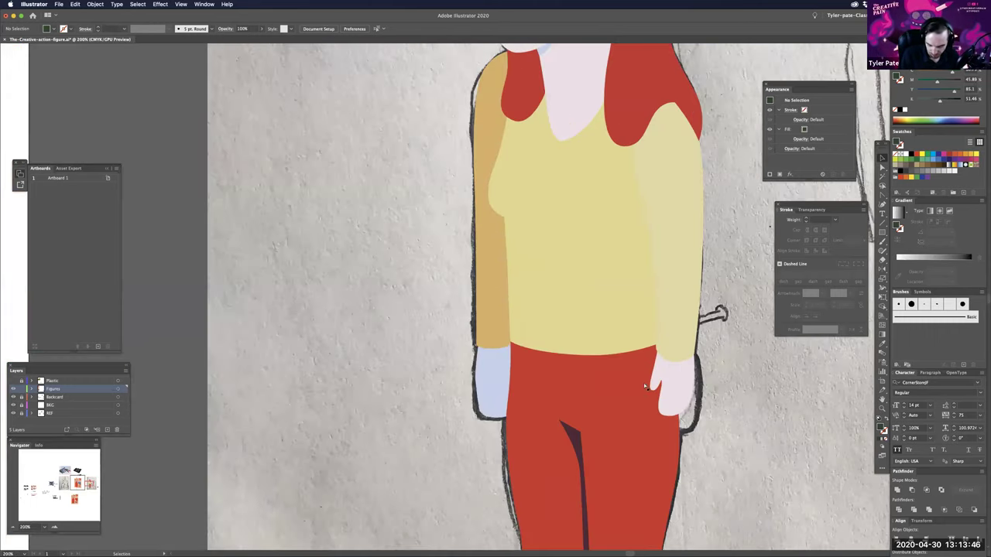
pyautogui.hscroll(3, 646, 387)
pyautogui.scroll(-1, 602, 389)
pyautogui.press('a')
pyautogui.rightClick(460, 363)
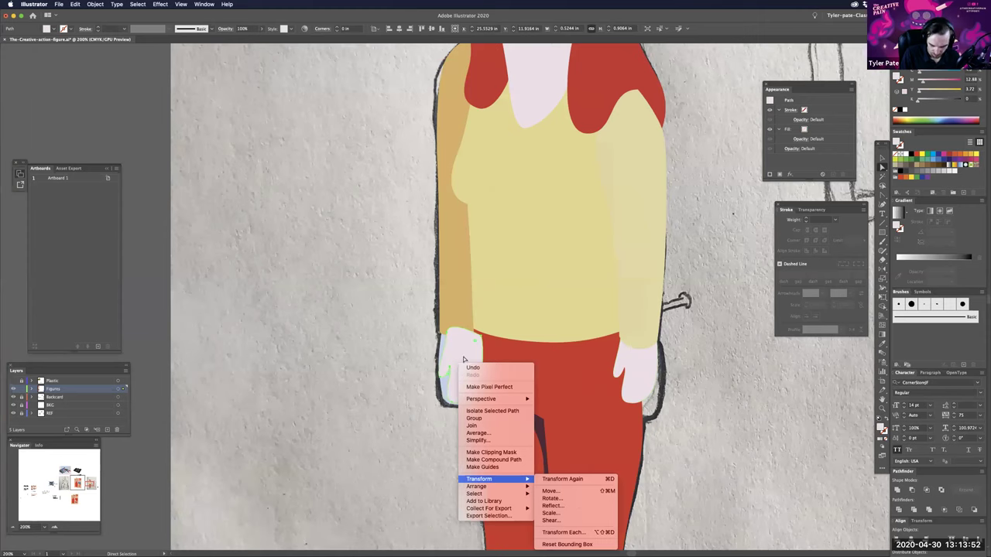
pyautogui.press('Right')
pyautogui.press('Down')
pyautogui.press('Down')
pyautogui.press('Down')
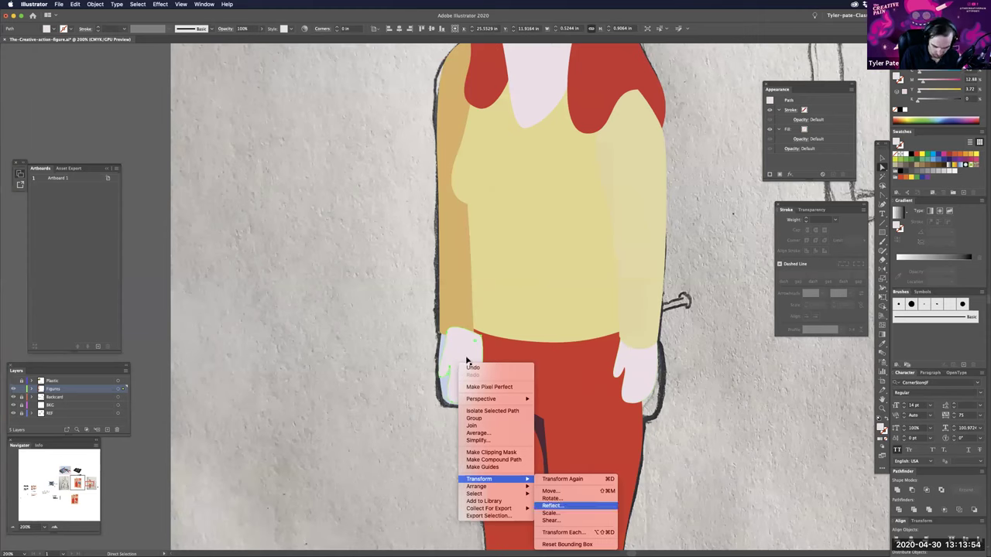
pyautogui.click(467, 368)
# - Recolour the reflected hand with the old back hand's light blue and rotate it to fit under the back sleeve
pyautogui.moveTo(458, 376); pyautogui.dragTo(427, 462)
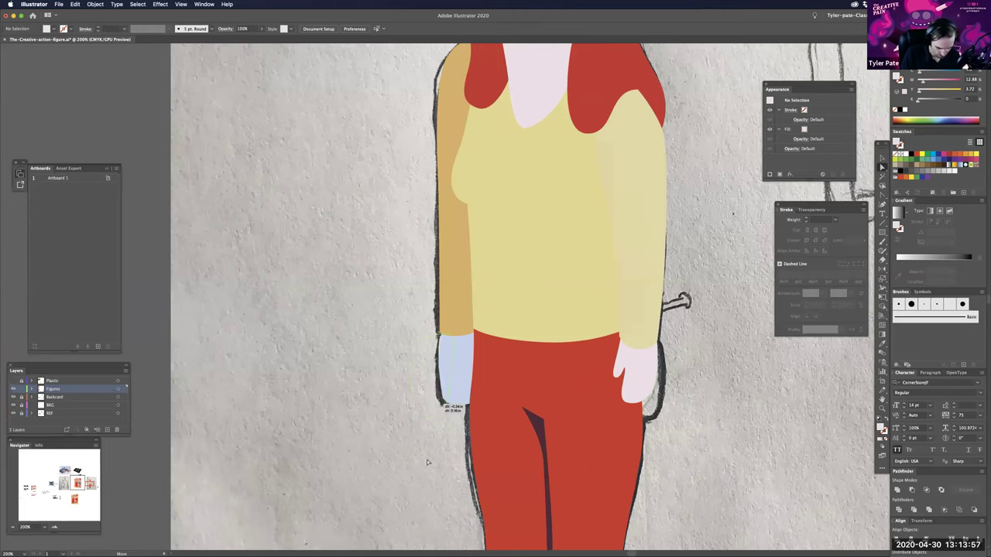
pyautogui.click(464, 356)
pyautogui.press('i')
pyautogui.click(338, 414)
pyautogui.press('r')
pyautogui.moveTo(462, 380); pyautogui.dragTo(457, 382)
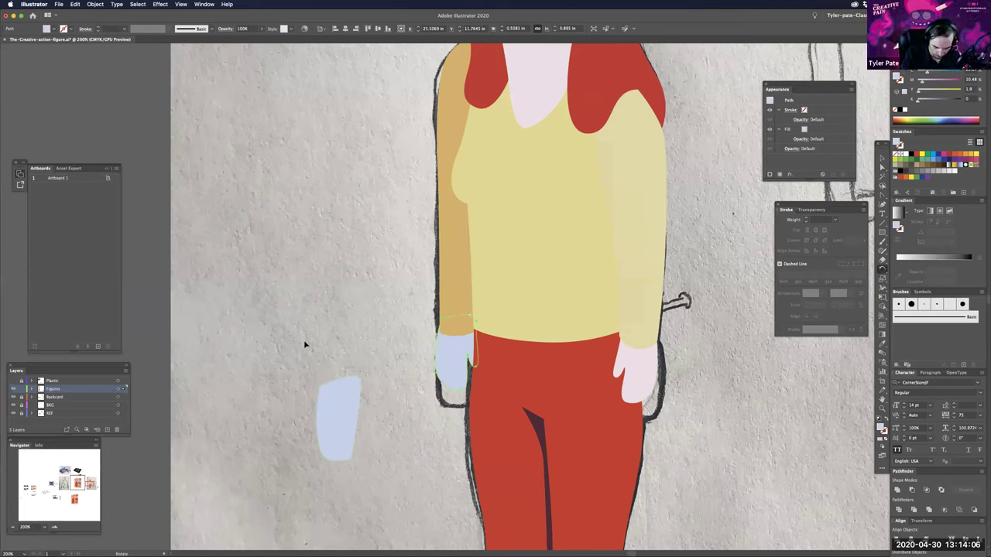
# - Delete the old light-blue hand shape lying beside the figure
pyautogui.press('v')
pyautogui.click(365, 480)
pyautogui.click(340, 434)
pyautogui.press('Delete')
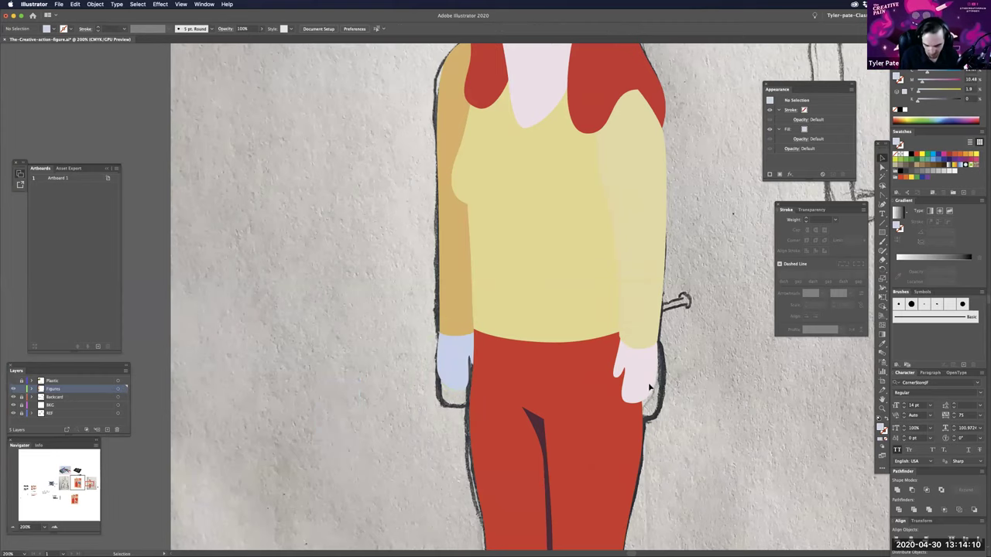
pyautogui.press('super+minus')
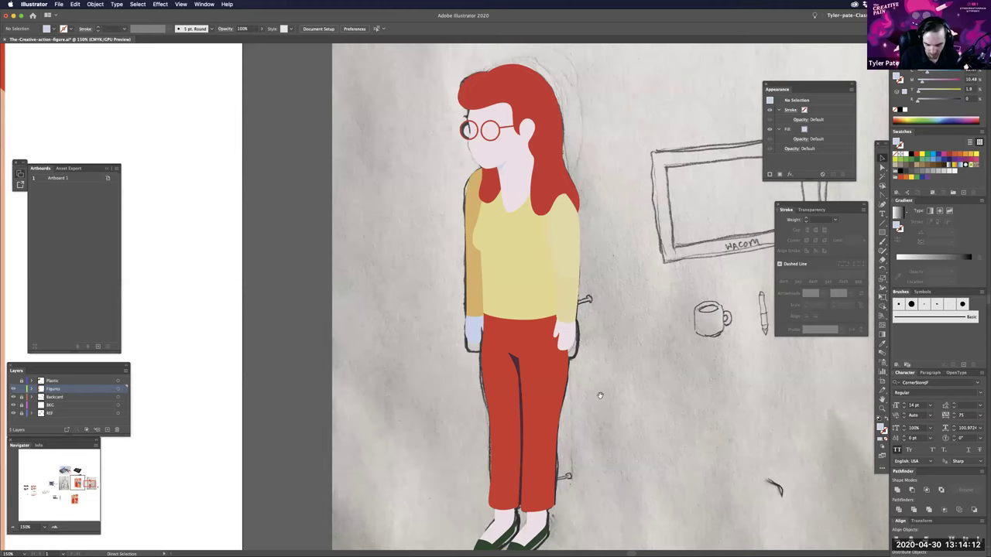
pyautogui.press('super+plus')
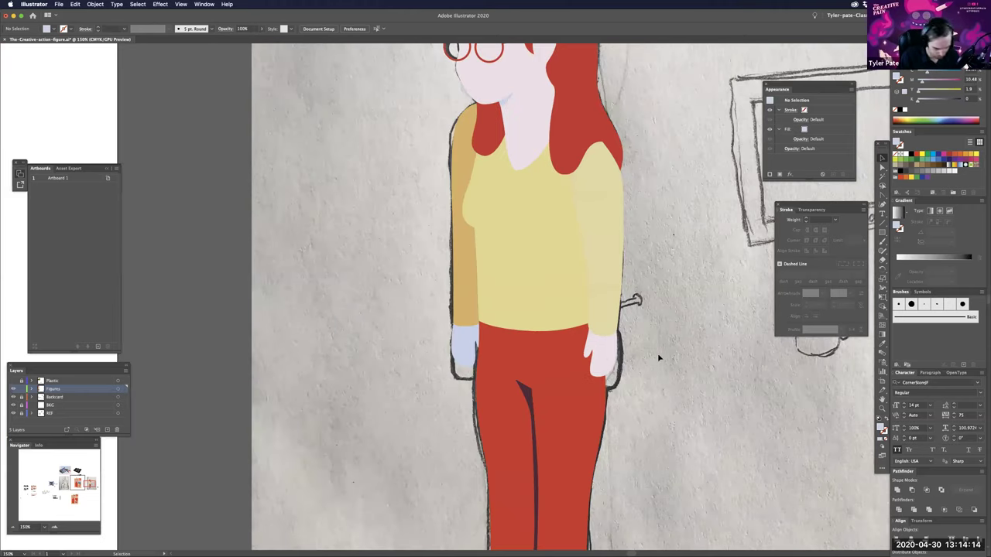
# - Adjust the anchor points of the hair and front sleeve to smooth the shoulder curve where the two shapes meet
pyautogui.scroll(5, 586, 287)
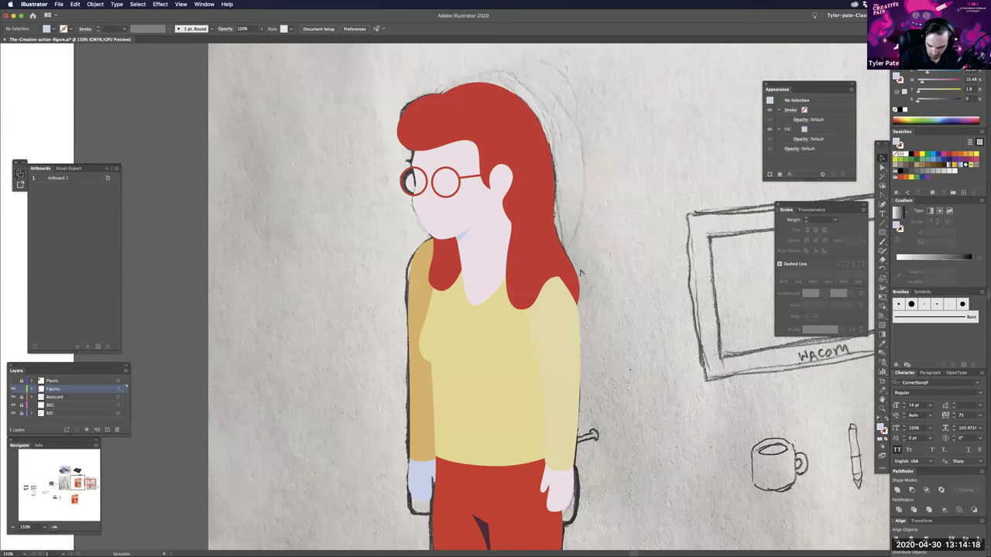
pyautogui.press('super+plus')
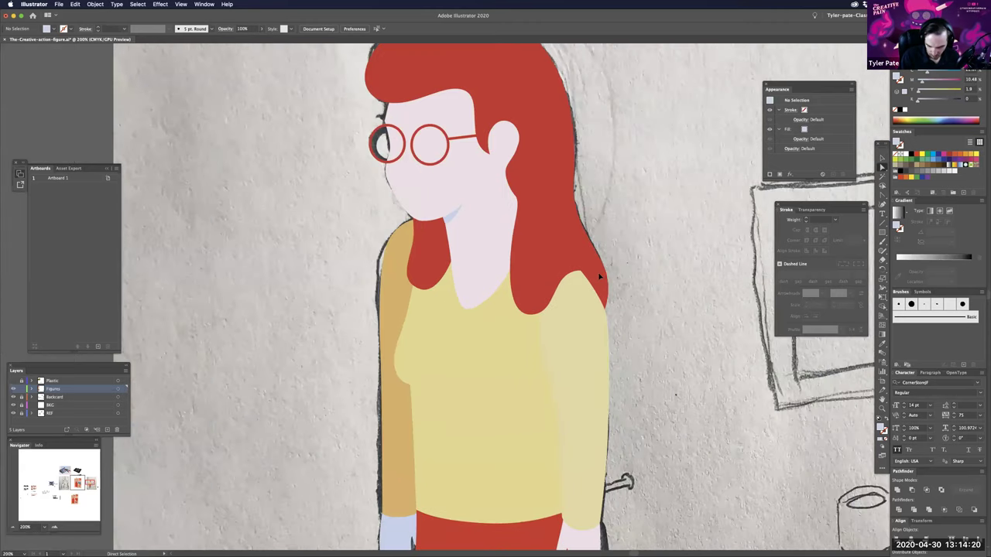
pyautogui.click(583, 271)
pyautogui.moveTo(582, 270); pyautogui.dragTo(584, 273)
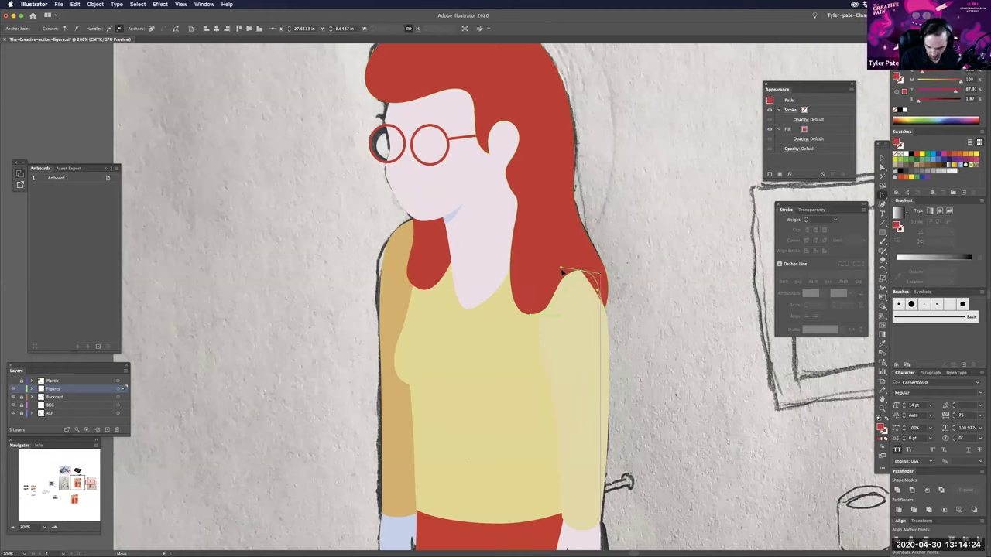
pyautogui.click(575, 272)
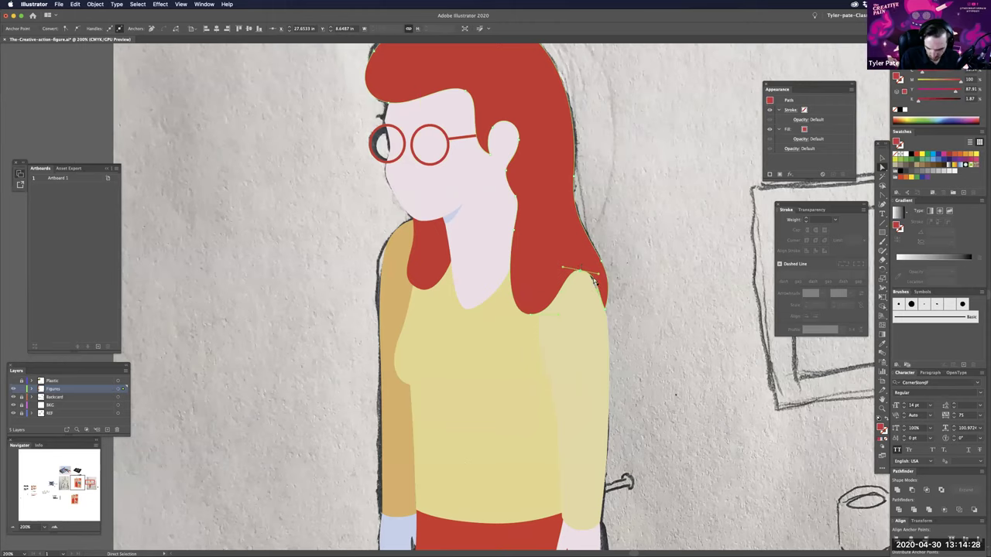
pyautogui.moveTo(595, 283); pyautogui.dragTo(597, 285)
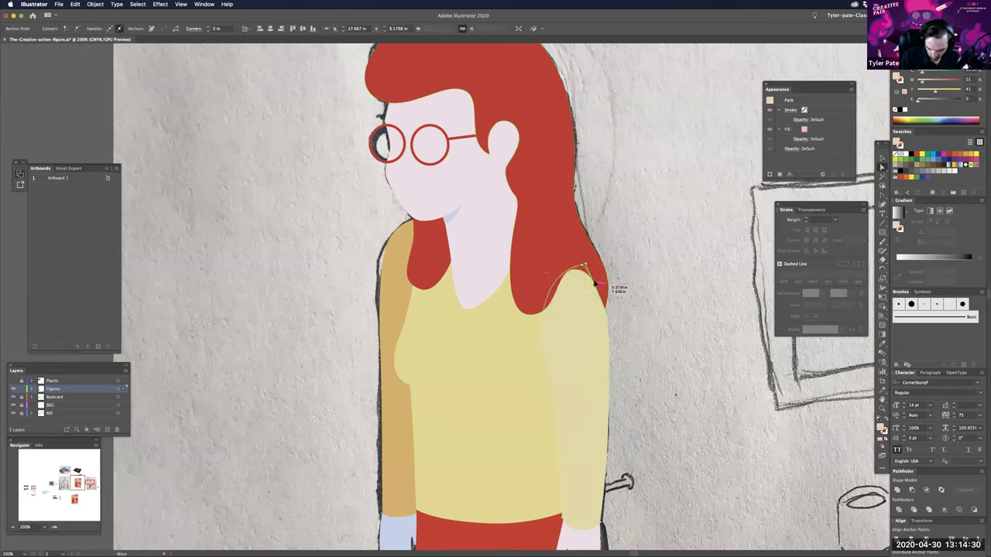
pyautogui.click(596, 308)
pyautogui.click(630, 323)
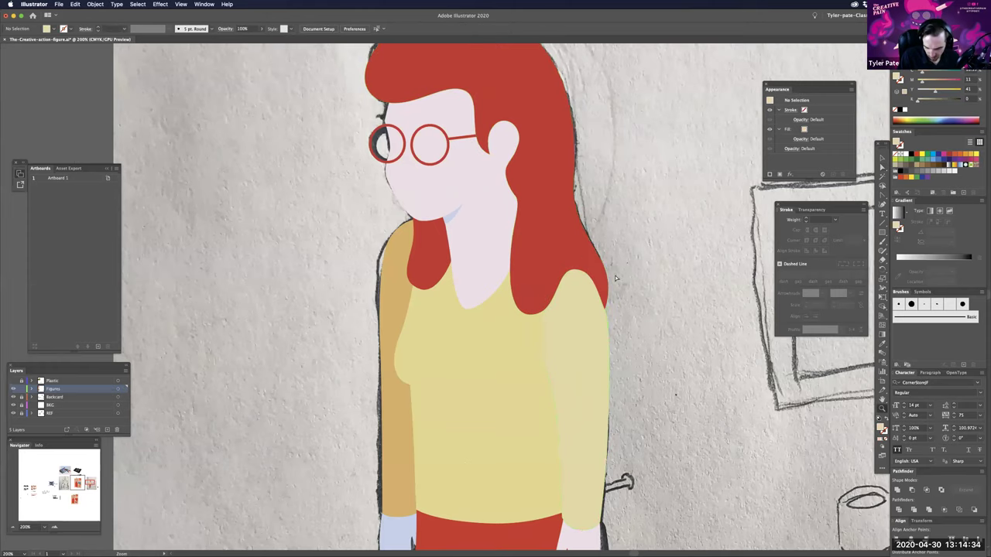
pyautogui.moveTo(600, 309); pyautogui.dragTo(638, 455)
pyautogui.click(669, 424)
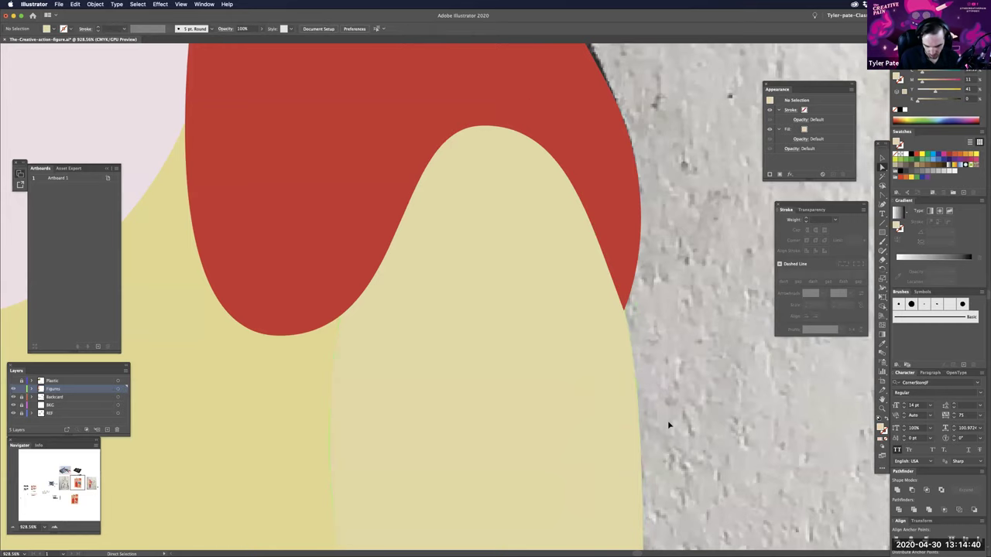
# - Move the whole coloured figure to the right of the pencil sketch so the drawing underneath is uncovered
pyautogui.press('super+minus')
pyautogui.press('super+minus')
pyautogui.press('super+minus')
pyautogui.press('super+minus')
pyautogui.press('super+minus')
pyautogui.press('super+minus')
pyautogui.press('super+minus')
pyautogui.press('super+minus')
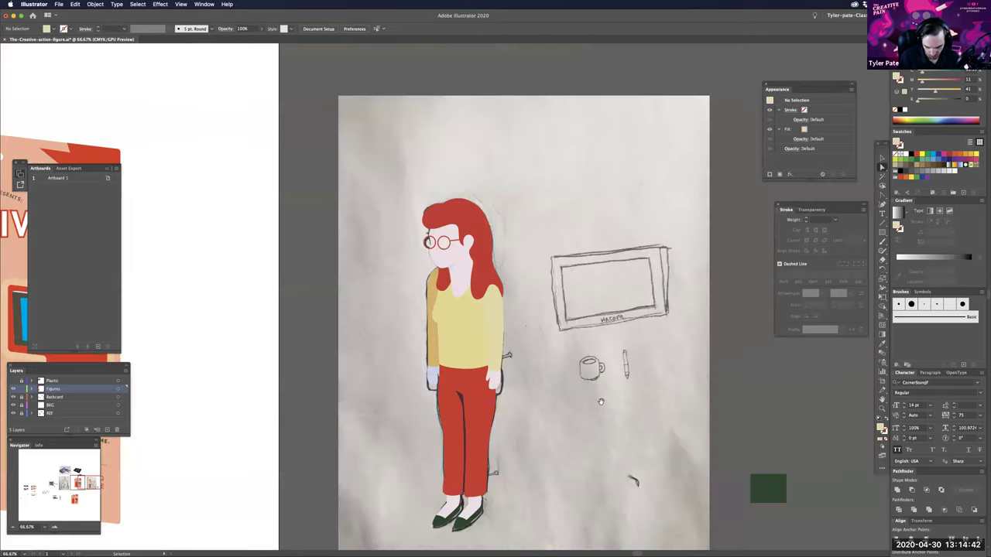
pyautogui.moveTo(551, 469); pyautogui.dragTo(578, 502)
pyautogui.scroll(-2, 641, 423)
pyautogui.press('v')
pyautogui.press('super+a')
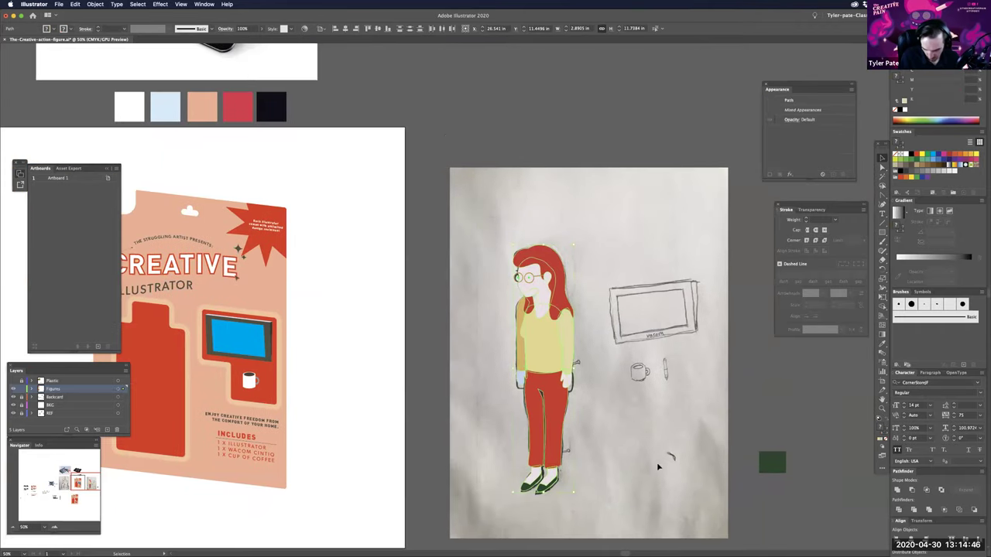
pyautogui.moveTo(557, 466); pyautogui.dragTo(766, 427)
pyautogui.moveTo(540, 417)
pyautogui.mouseDown()
pyautogui.moveTo(635, 364)
pyautogui.moveTo(643, 383)
pyautogui.mouseUp()
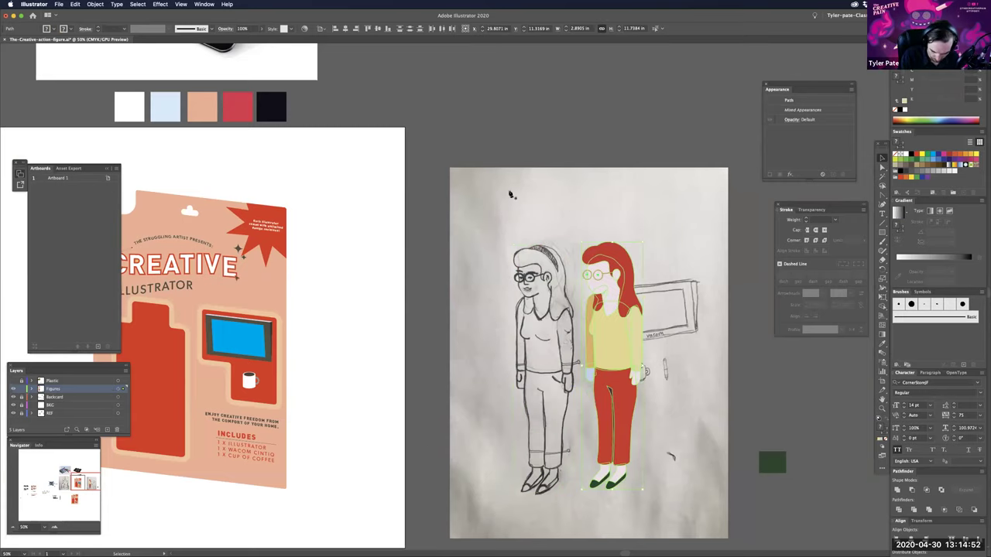
pyautogui.press('super+shift+a')
# - Draw a pale-yellow curved headband with the Pen tool across the crown of the hair, tapering to a point above the ear
pyautogui.press('a')
pyautogui.scroll(4, 603, 248)
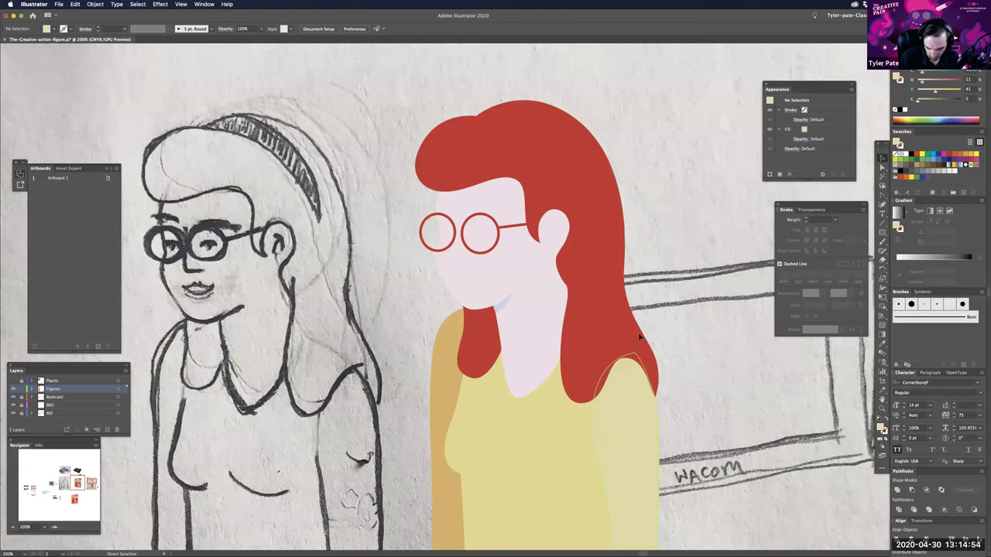
pyautogui.press('p')
pyautogui.click(508, 189)
pyautogui.moveTo(600, 252); pyautogui.dragTo(634, 325)
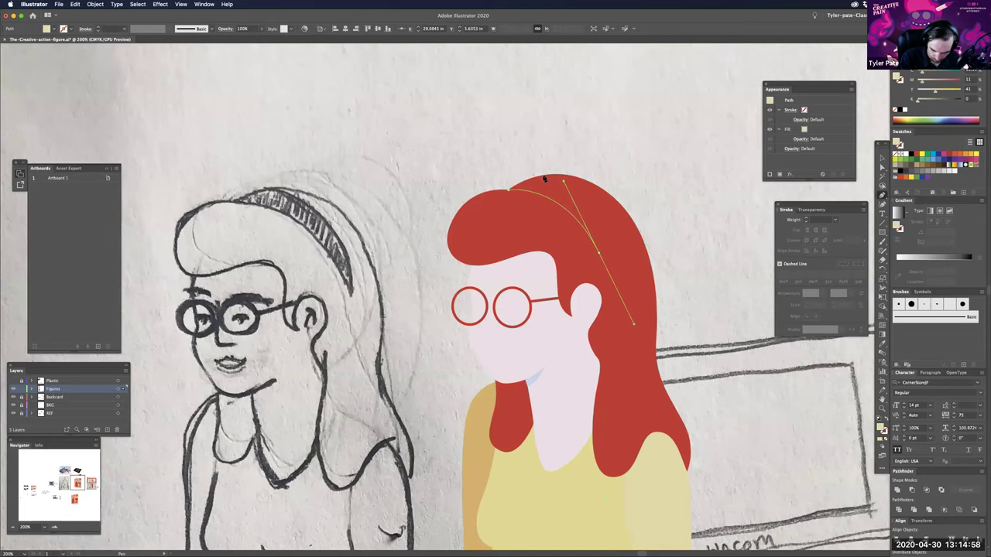
pyautogui.moveTo(469, 146); pyautogui.dragTo(482, 169)
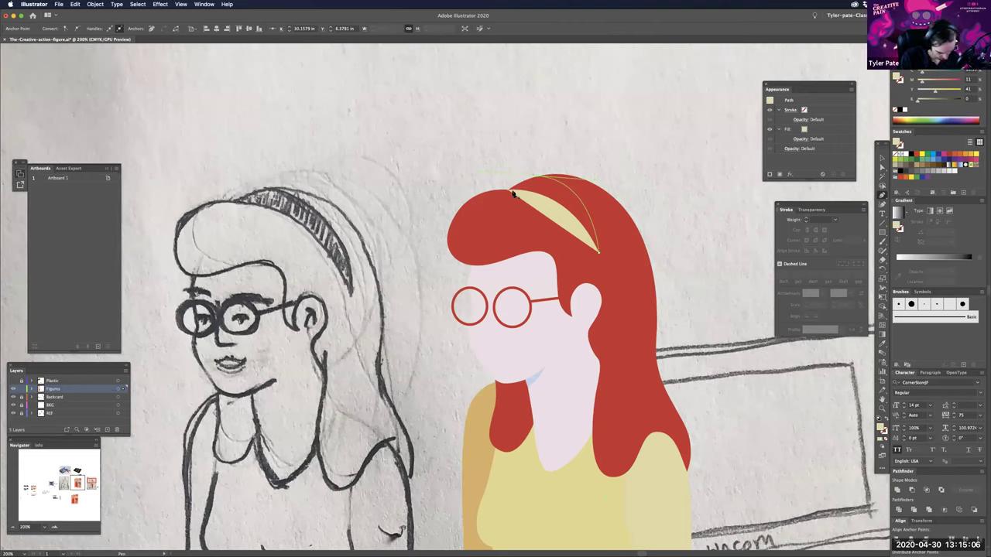
pyautogui.click(509, 191)
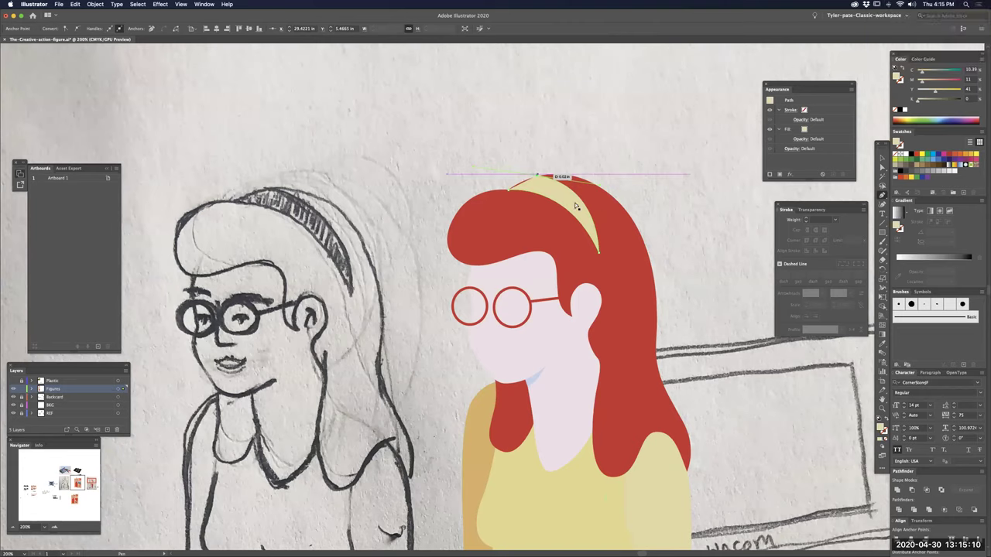
pyautogui.press('a')
pyautogui.keyDown('super'); pyautogui.click(675, 191); pyautogui.keyUp('super')
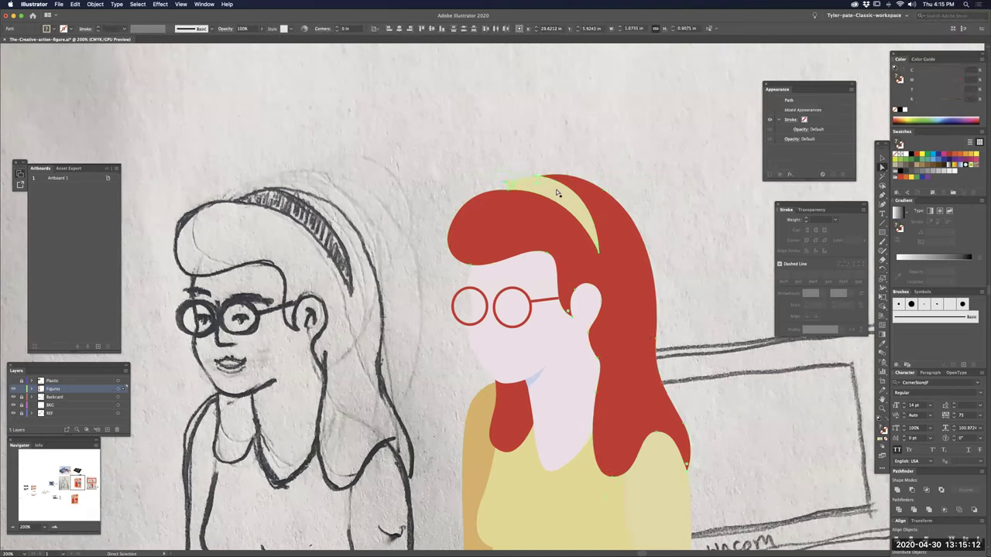
pyautogui.click(558, 195)
pyautogui.press('super+x')
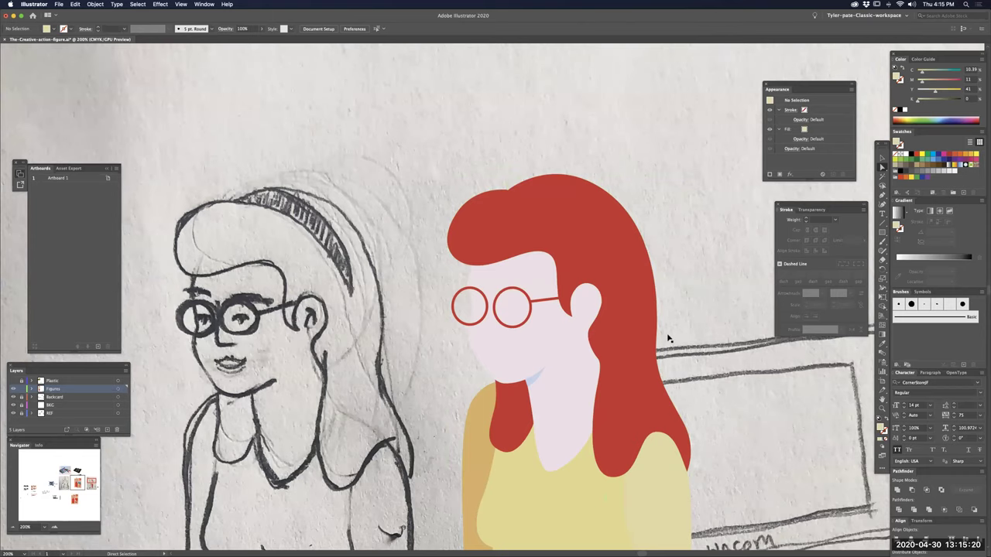
pyautogui.press('super+z')
# - Copy the glasses' temple arm from beside the ear into the far lens
pyautogui.moveTo(646, 329); pyautogui.dragTo(629, 289)
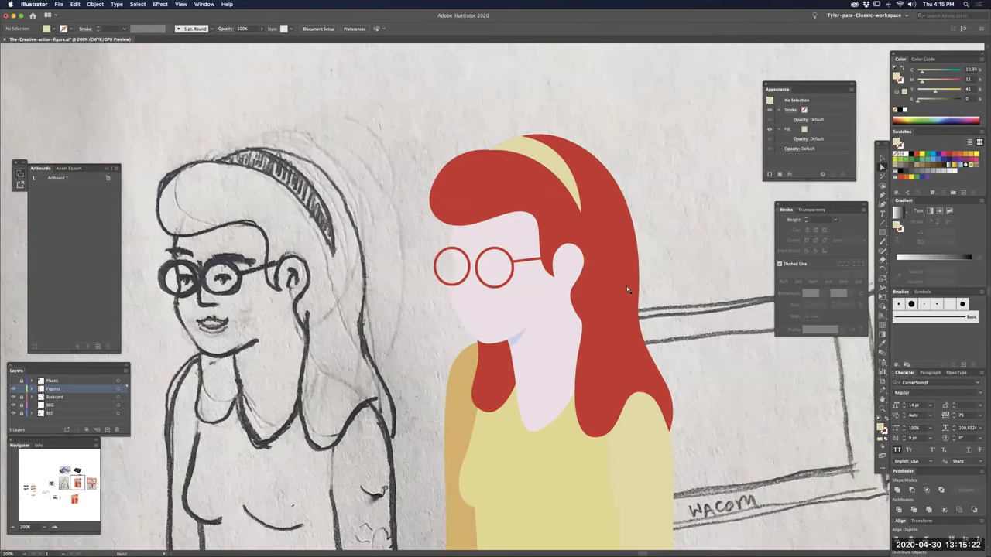
pyautogui.hotkey('ctrl', '=')
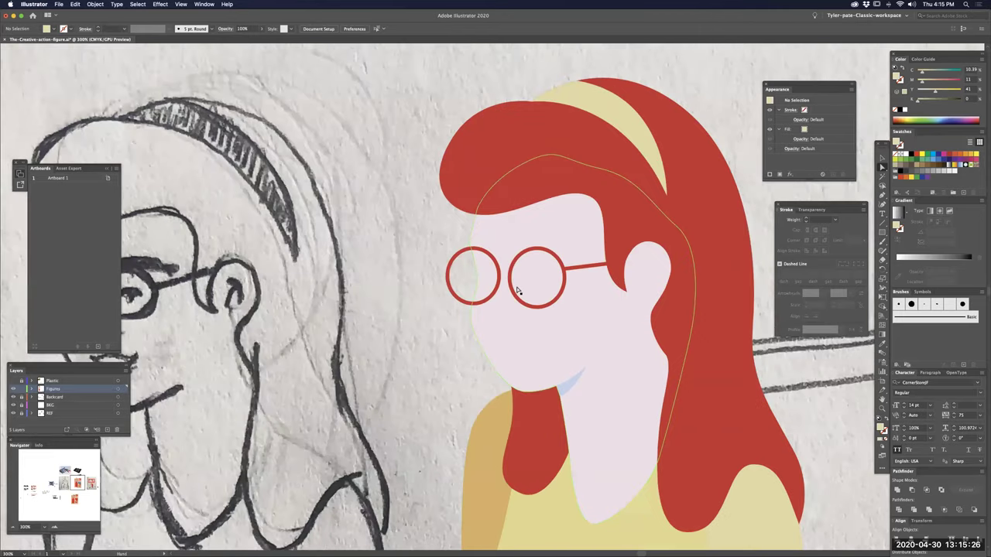
pyautogui.moveTo(518, 291); pyautogui.dragTo(554, 312)
pyautogui.press('v')
pyautogui.moveTo(636, 286); pyautogui.dragTo(520, 289)
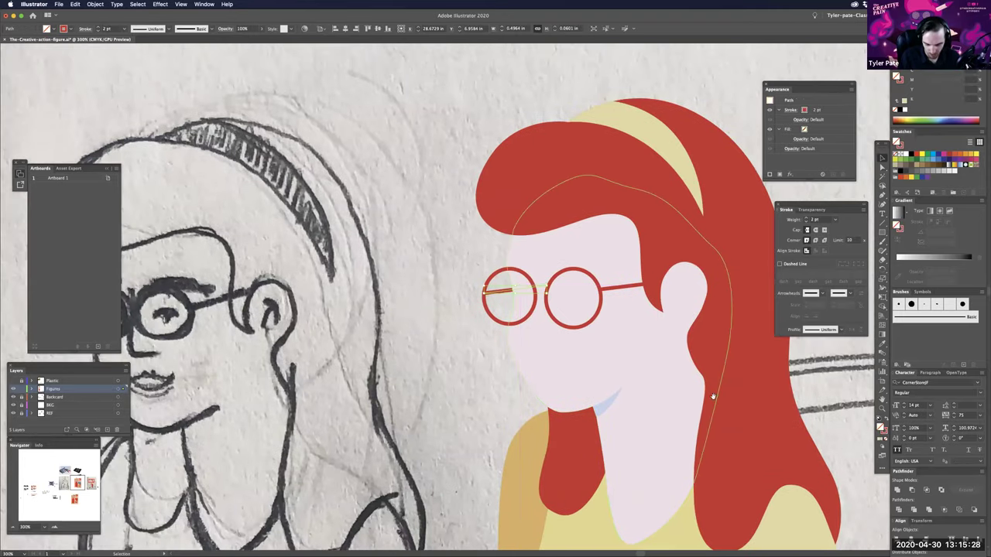
pyautogui.hotkey('ctrl', '-')
pyautogui.hotkey('ctrl', '-')
pyautogui.hotkey('ctrl', '-')
pyautogui.hotkey('ctrl', '-')
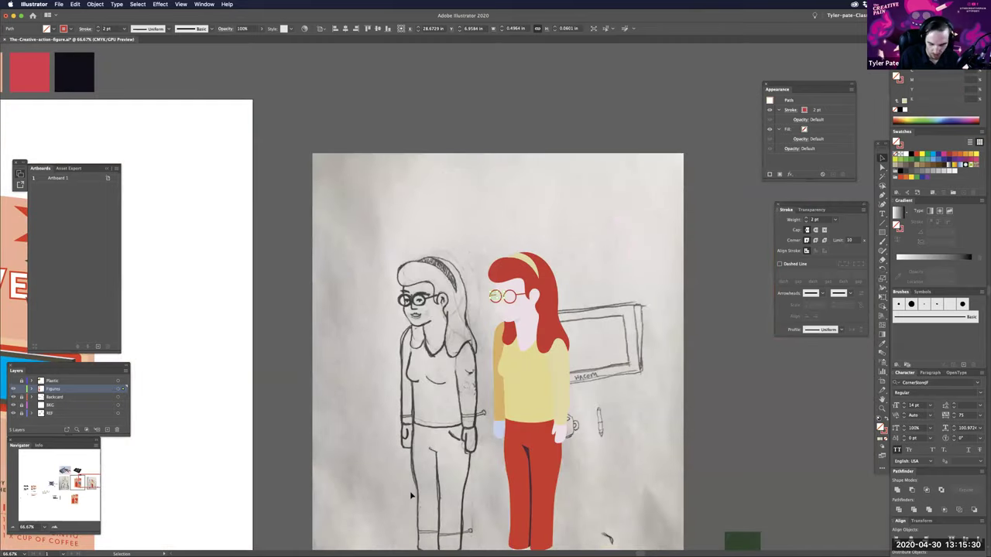
pyautogui.click(411, 496)
# - Draw a short arched bridge between the two lenses of the glasses with the Pen tool, using the 2 pt red stroke
pyautogui.press('super+plus')
pyautogui.press('super+plus')
pyautogui.press('super+plus')
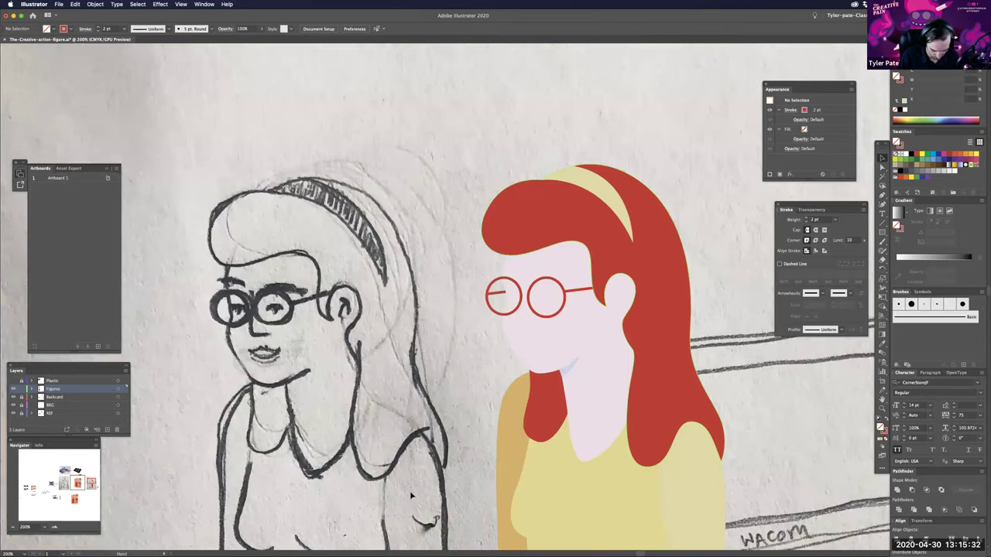
pyautogui.moveTo(523, 305); pyautogui.dragTo(497, 316)
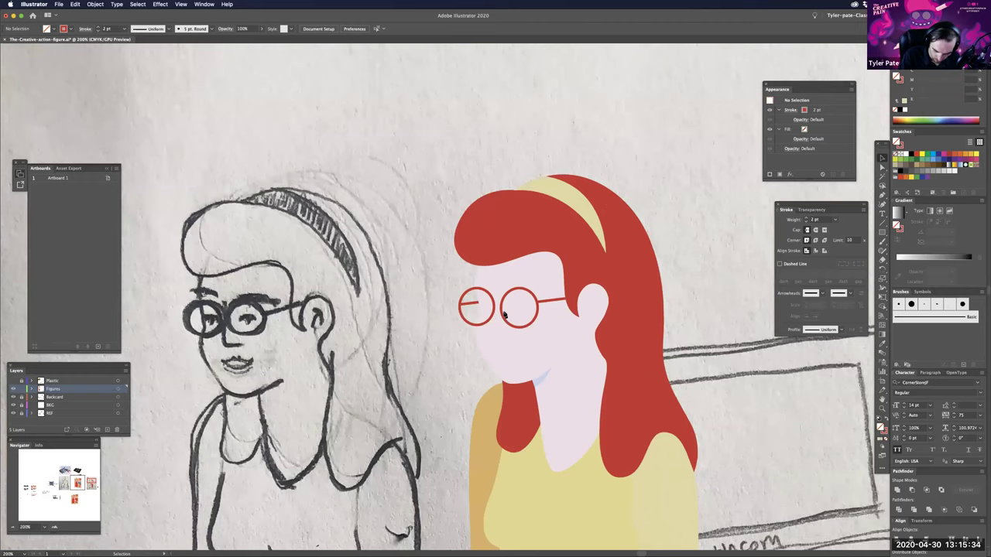
pyautogui.press('super+plus')
pyautogui.press('p')
pyautogui.click(509, 317)
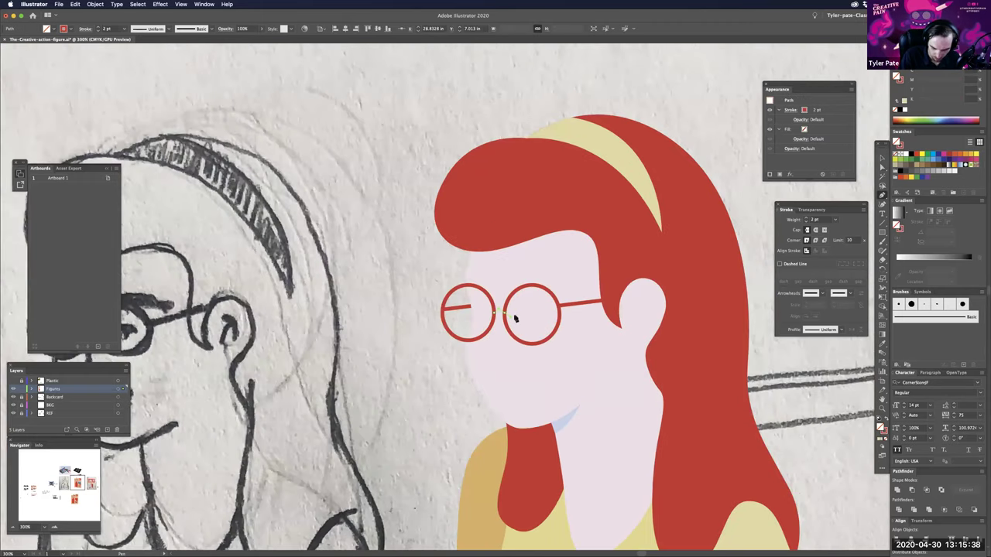
pyautogui.click(514, 318)
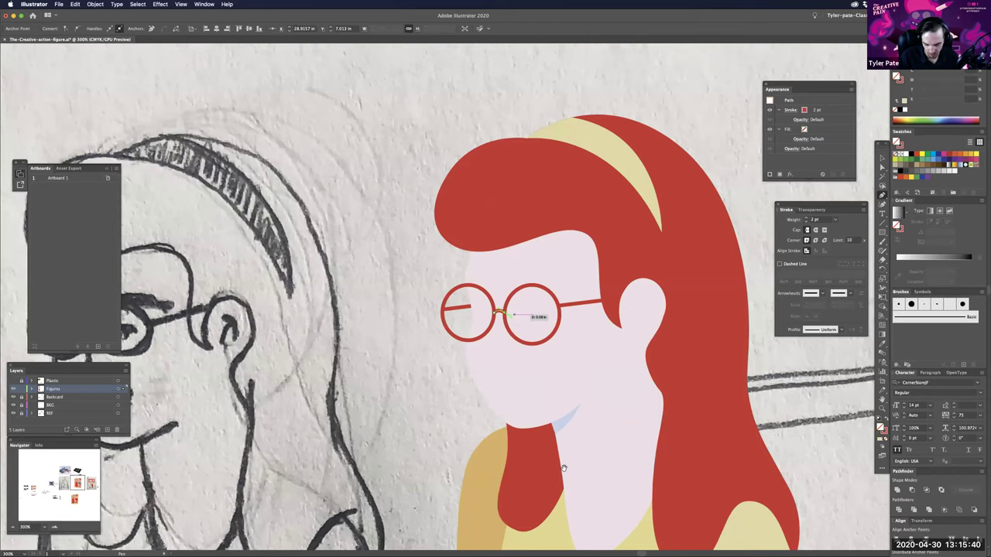
pyautogui.press('super+shift+a')
pyautogui.press('a')
pyautogui.press('super+minus')
pyautogui.press('super+minus')
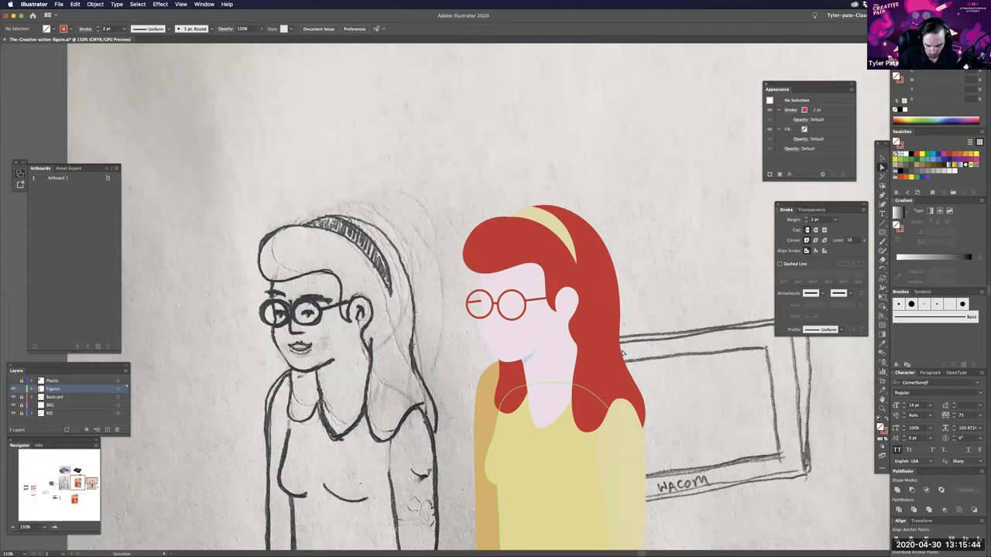
# - Move the ear-side end point of the glasses' temple arm slightly up, toward the top of the ear
pyautogui.press('super+minus')
pyautogui.press('super+minus')
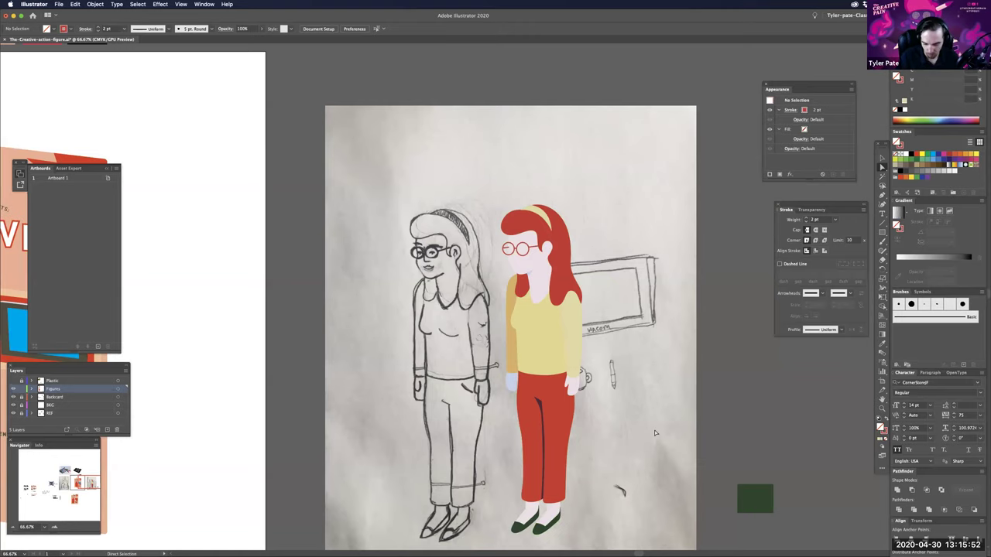
pyautogui.press('super+equal')
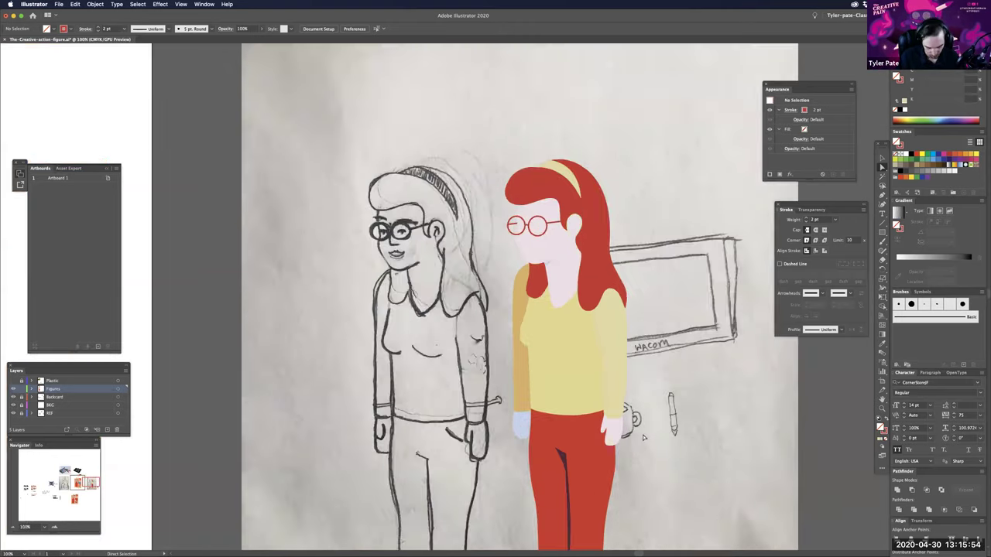
pyautogui.scroll(-2, 696, 433)
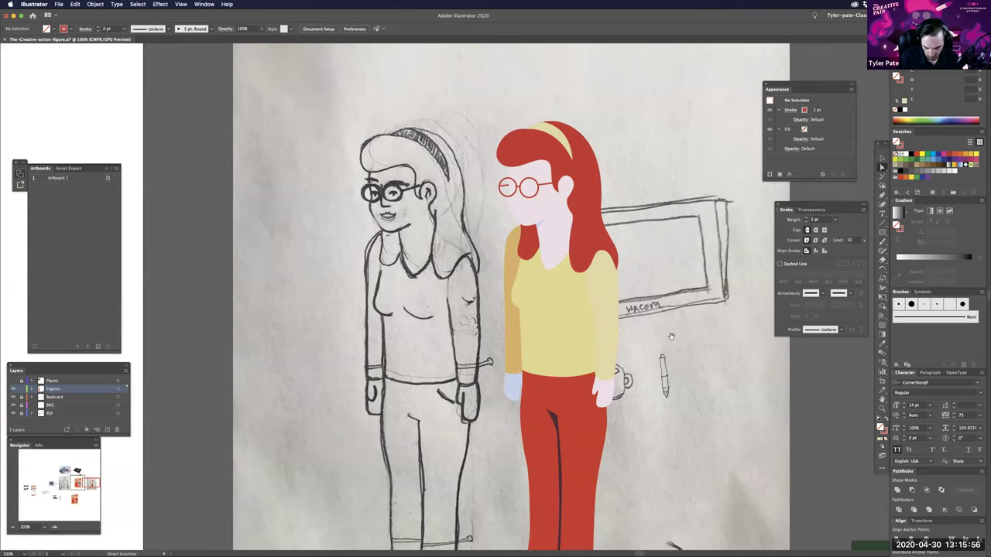
pyautogui.scroll(-2, 669, 418)
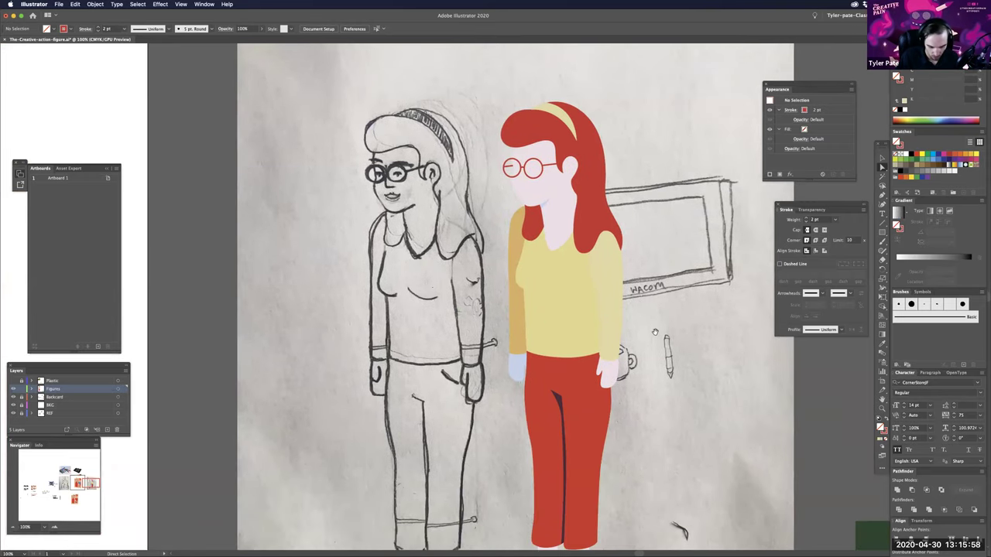
pyautogui.press('super+equal')
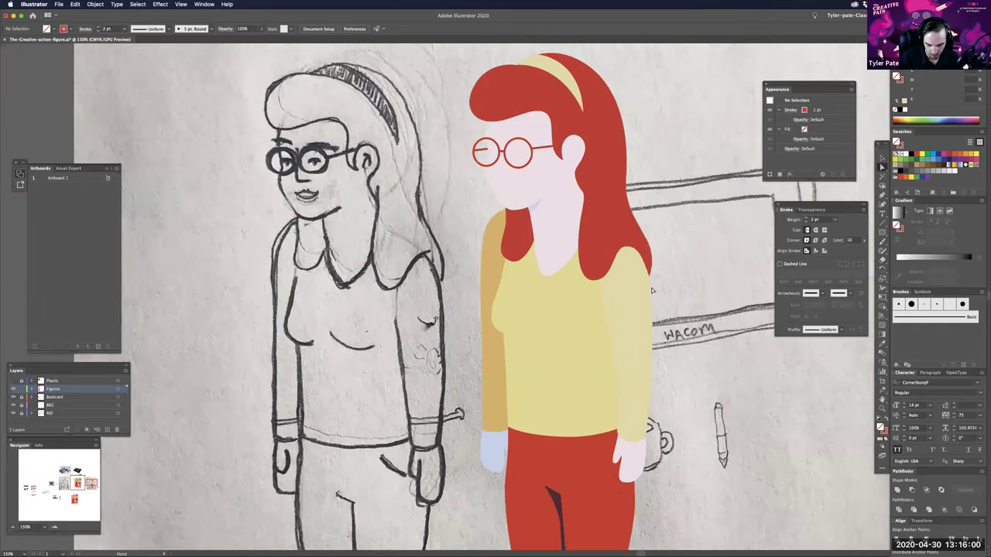
pyautogui.scroll(3, 569, 275)
pyautogui.click(568, 272)
pyautogui.scroll(1, 623, 238)
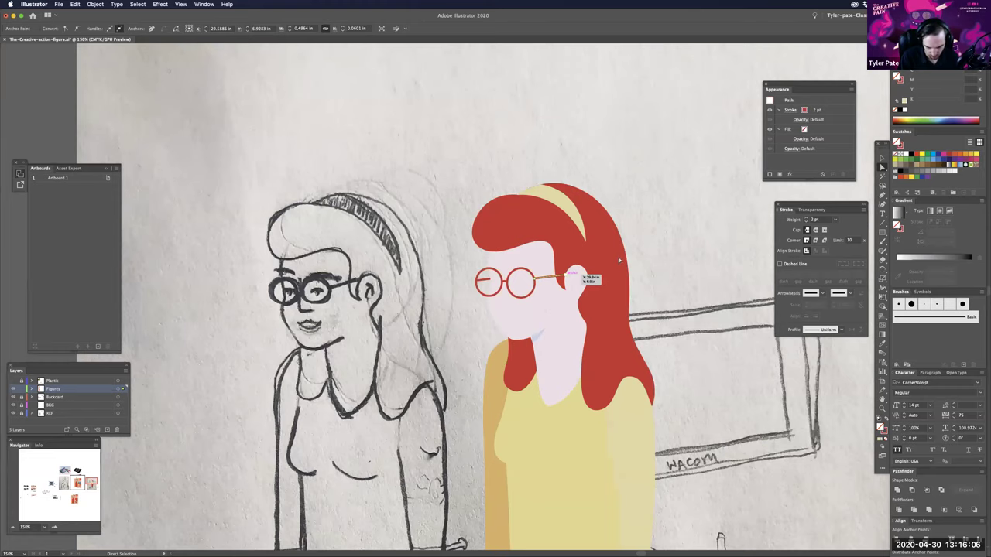
pyautogui.moveTo(615, 265); pyautogui.dragTo(632, 246)
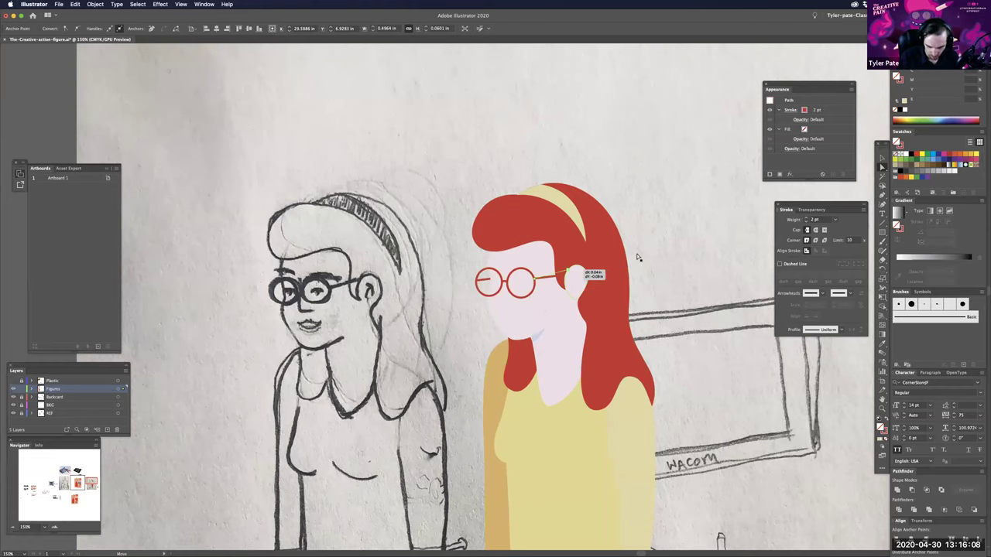
pyautogui.press('super+shift+a')
pyautogui.press('super+minus')
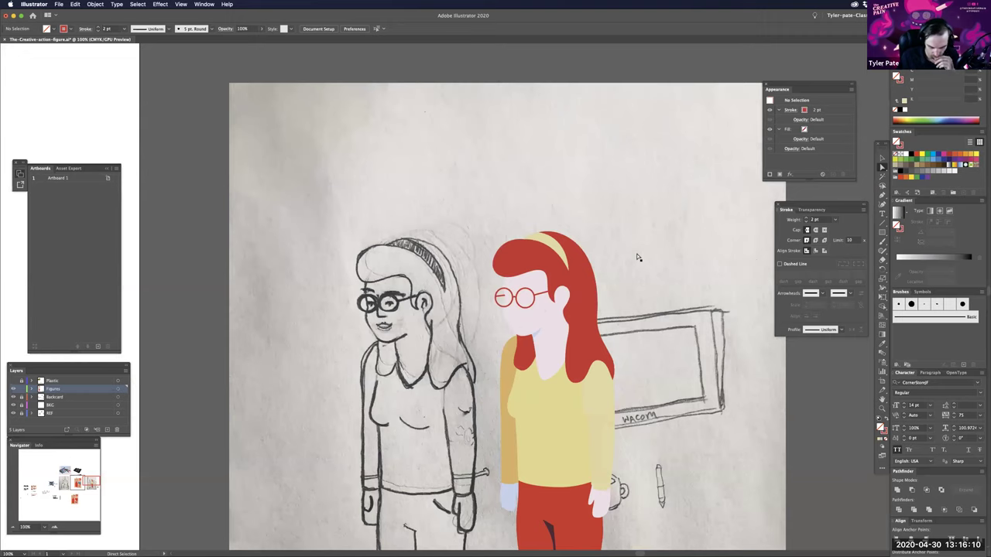
pyautogui.press('super+equal')
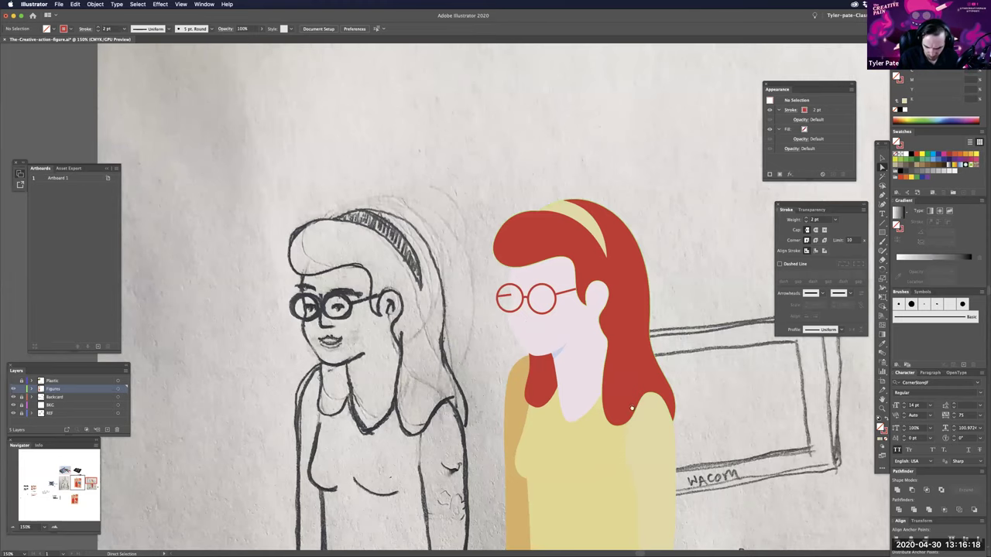
pyautogui.press('super+minus')
pyautogui.press('super+minus')
pyautogui.scroll(-3, 637, 176)
pyautogui.press('v')
pyautogui.press('super+plus')
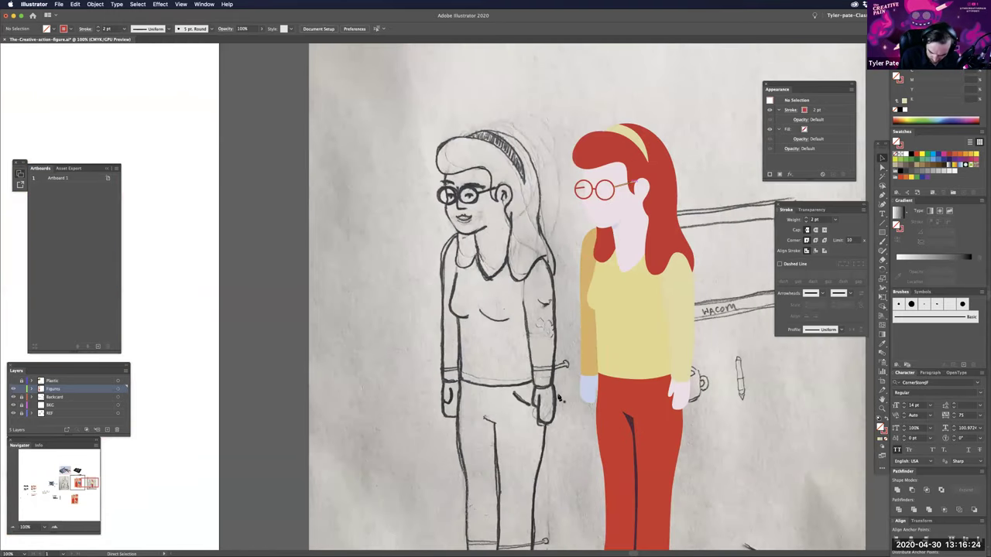
# - Draw a curved 2 pt red line across the near sleeve, just above the wrist, with the Pen tool
pyautogui.press('super+plus')
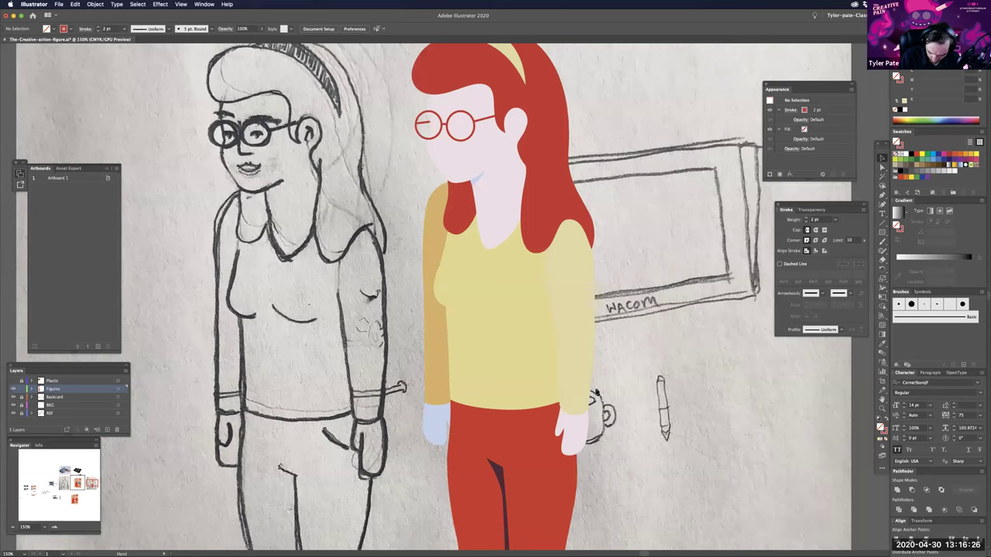
pyautogui.press('p')
pyautogui.click(614, 377)
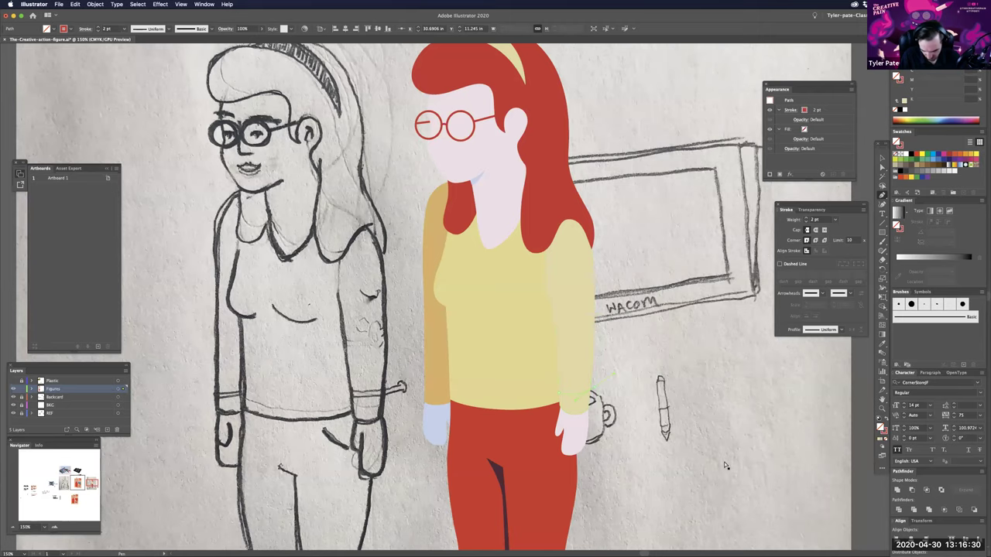
pyautogui.click(578, 309)
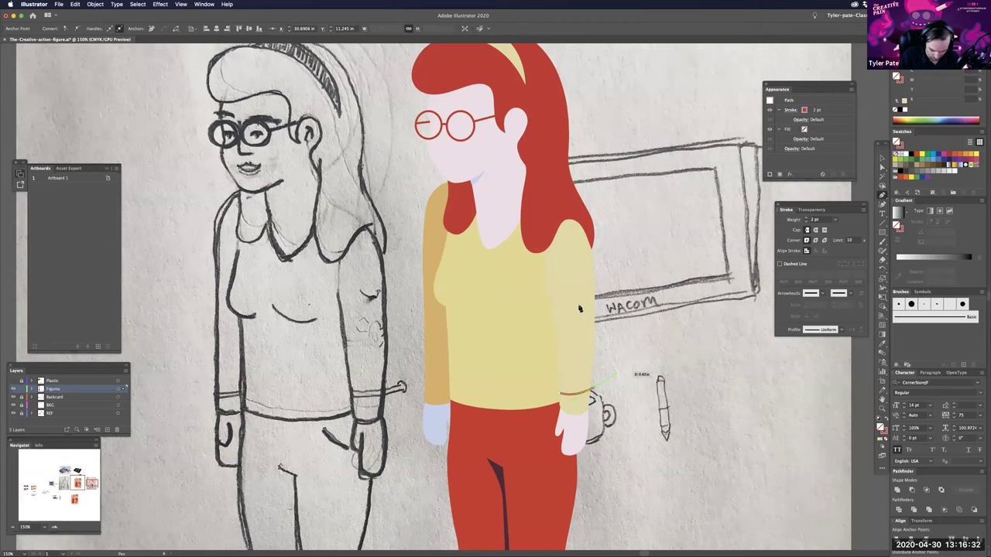
# - Give the near wrist's red line round caps, and move its inner end slightly past the sleeve edge to deepen the curve
pyautogui.press('super+equal')
pyautogui.press('super+equal')
pyautogui.press('super+equal')
pyautogui.press('a')
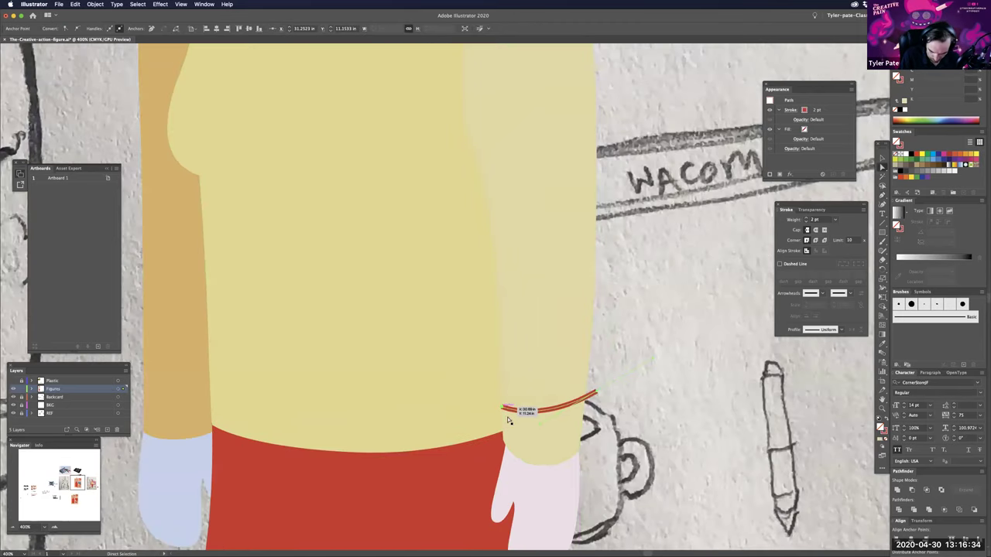
pyautogui.moveTo(501, 406)
pyautogui.mouseDown()
pyautogui.moveTo(503, 416)
pyautogui.moveTo(501, 402)
pyautogui.mouseUp()
pyautogui.hotkey('shift', 'c')
pyautogui.click(815, 231)
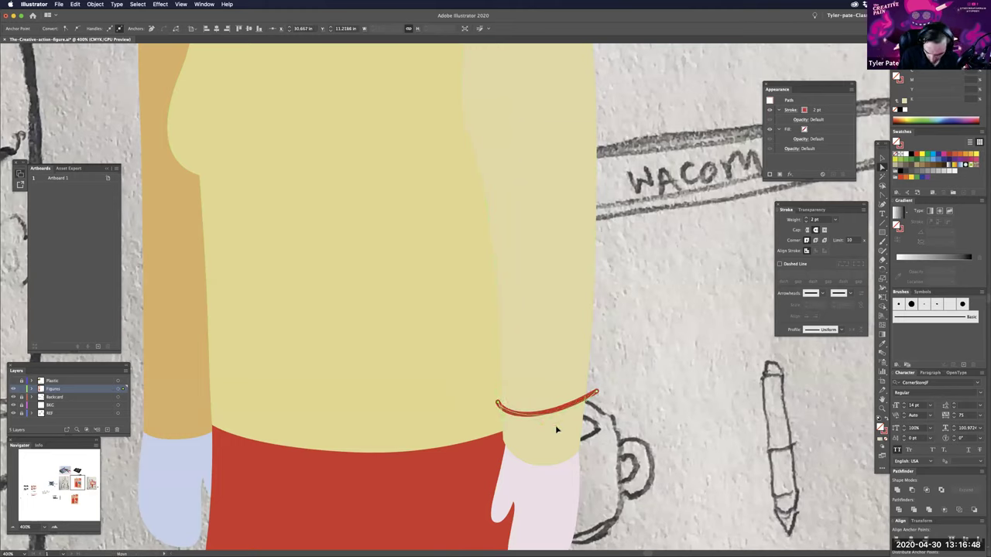
pyautogui.moveTo(545, 434); pyautogui.dragTo(547, 433)
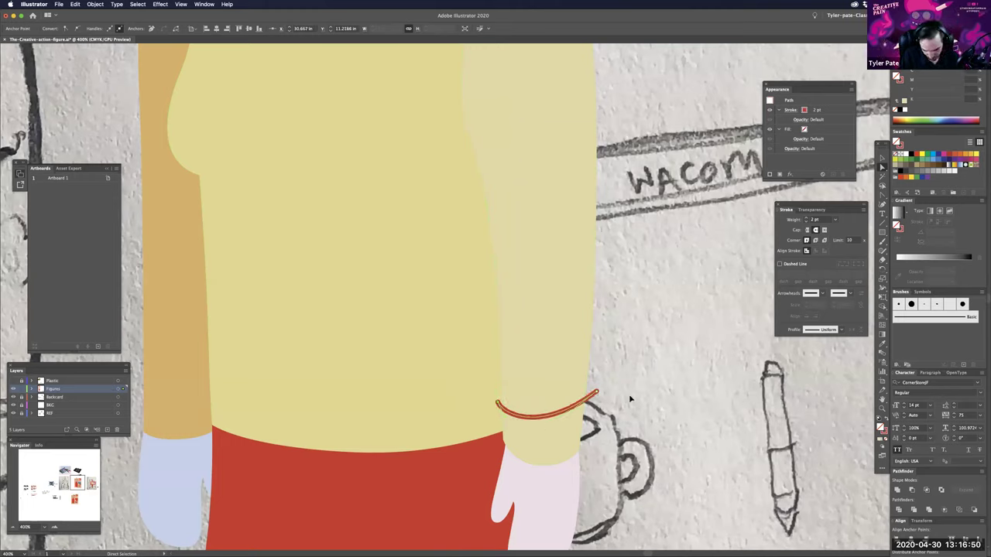
pyautogui.click(629, 395)
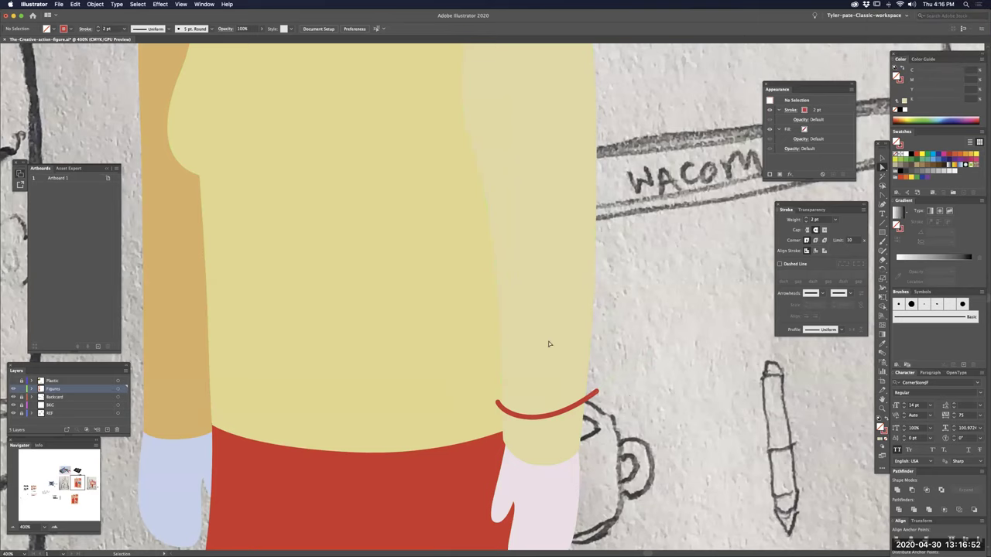
# - Extend the outer end of the near wrist's red line up and outward beyond the sleeve
pyautogui.press('super+minus')
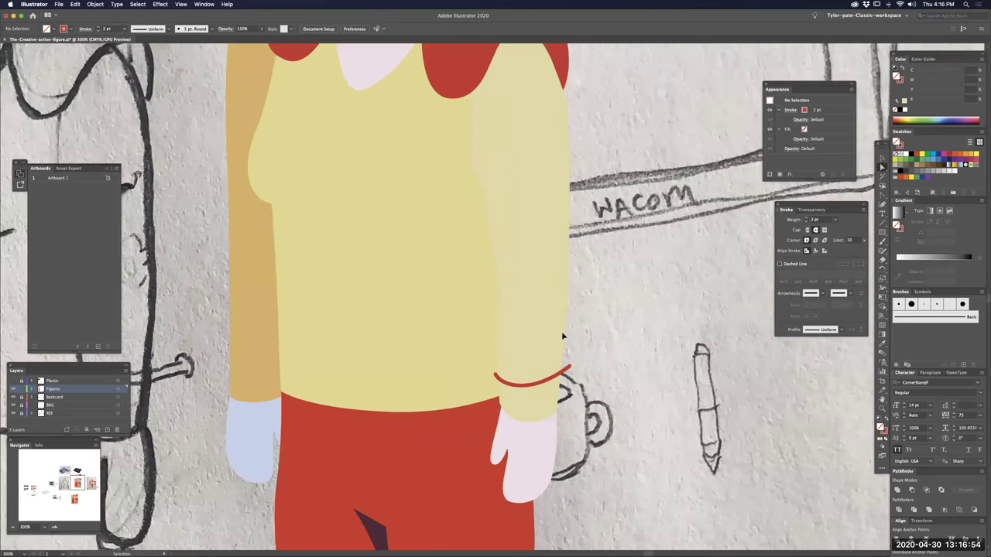
pyautogui.press('super+minus')
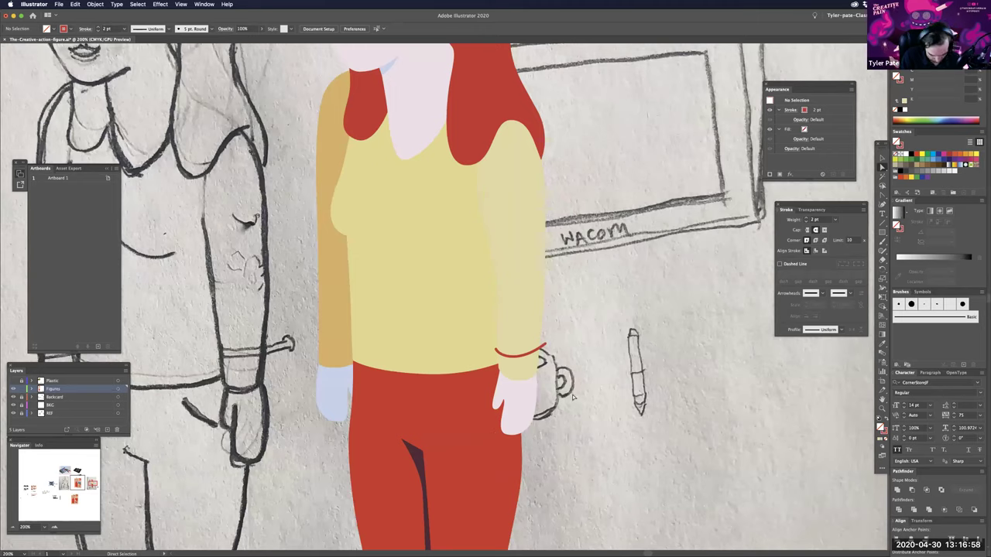
pyautogui.press('super+z')
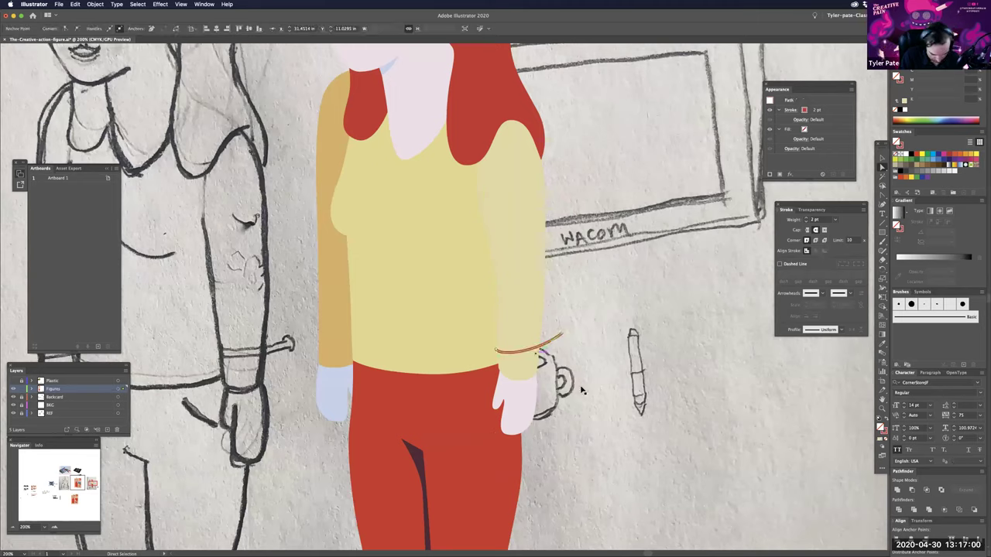
pyautogui.press('super+shift+a')
# - Copy the red wrist line onto the far sleeve at the same height and send the copy behind the torso
pyautogui.press('v')
pyautogui.scroll(3, 386, 381)
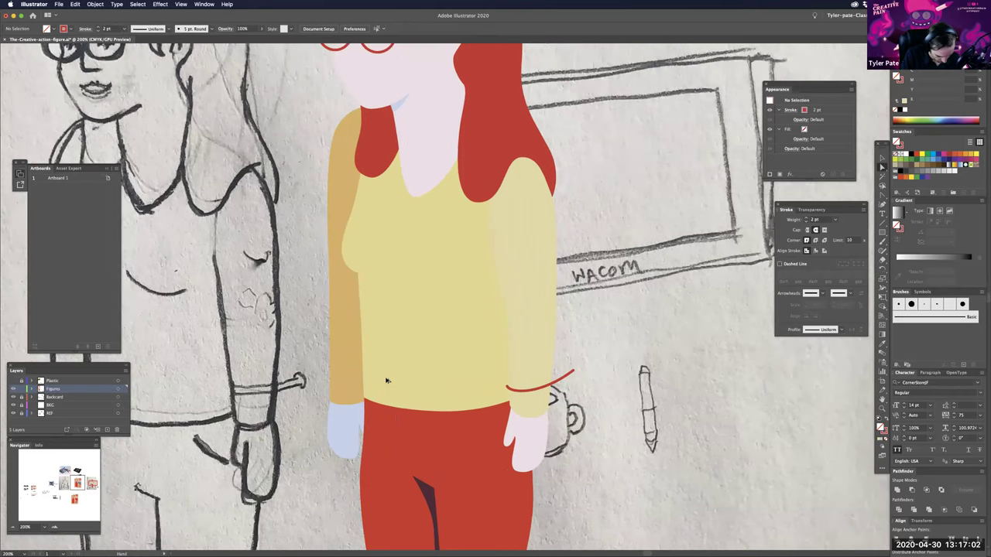
pyautogui.moveTo(402, 372); pyautogui.dragTo(404, 370)
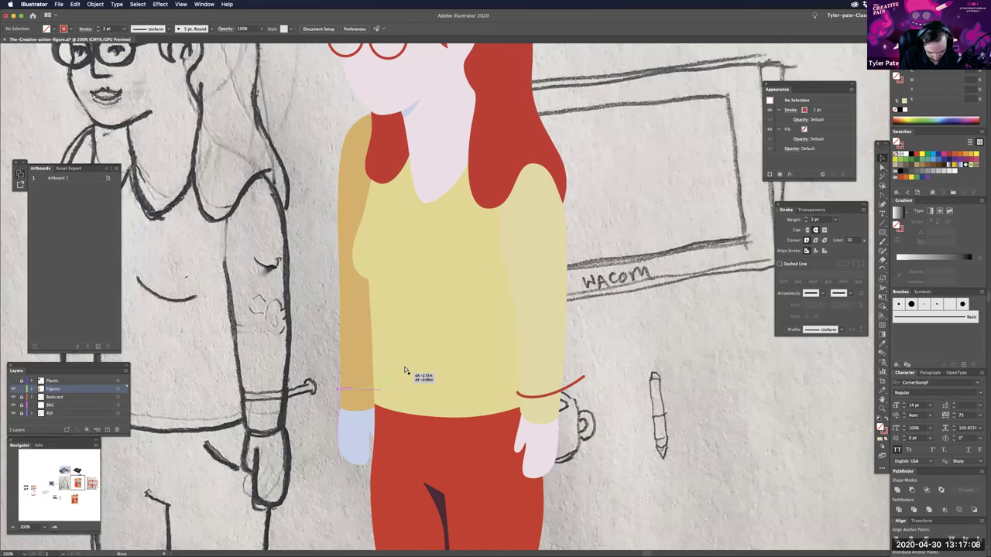
pyautogui.moveTo(404, 370); pyautogui.dragTo(404, 372)
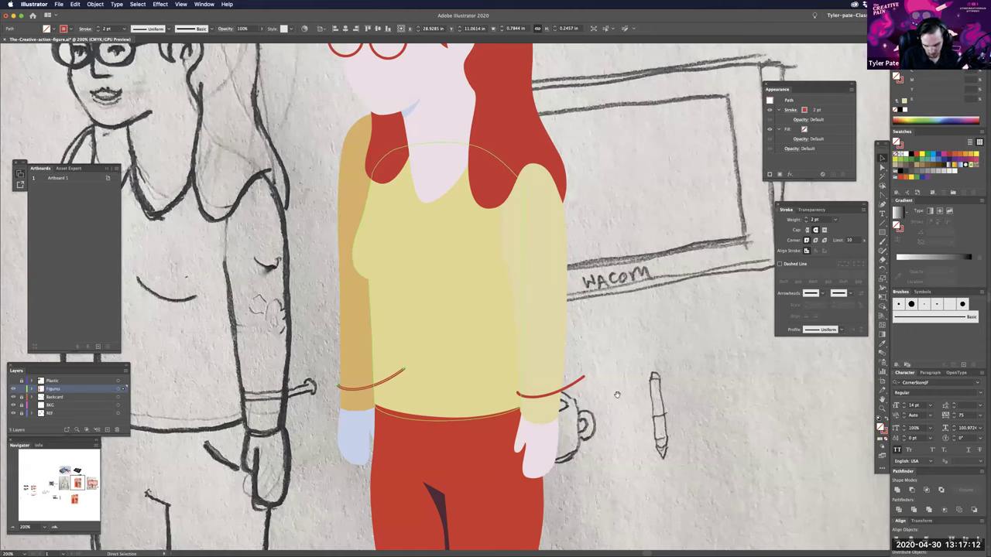
pyautogui.press('shift+super+[')
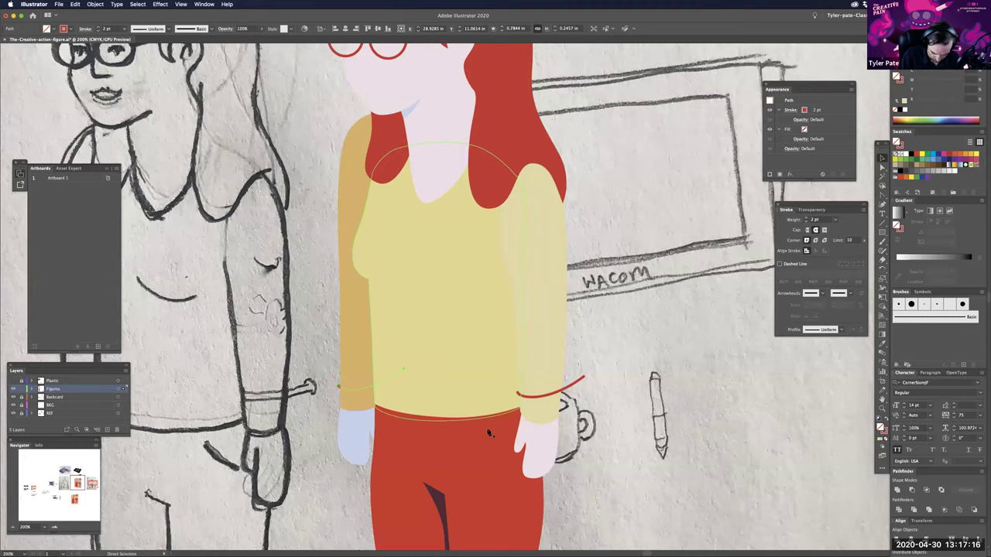
# - Draw a curved 2 pt red line across the near ankle, below the trouser hem, with the Pen tool
pyautogui.scroll(-10, 489, 432)
pyautogui.press('p')
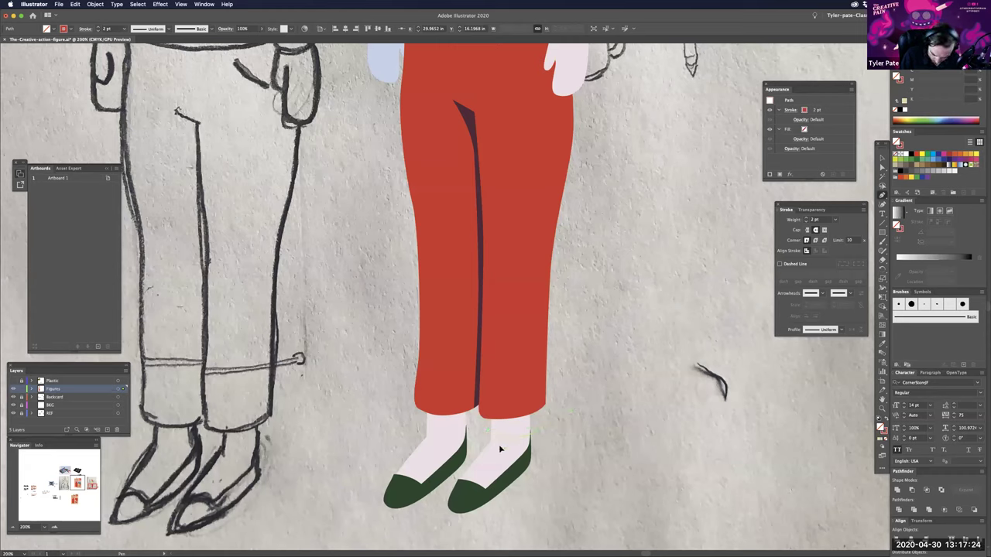
pyautogui.moveTo(588, 411); pyautogui.dragTo(586, 413)
pyautogui.press('a')
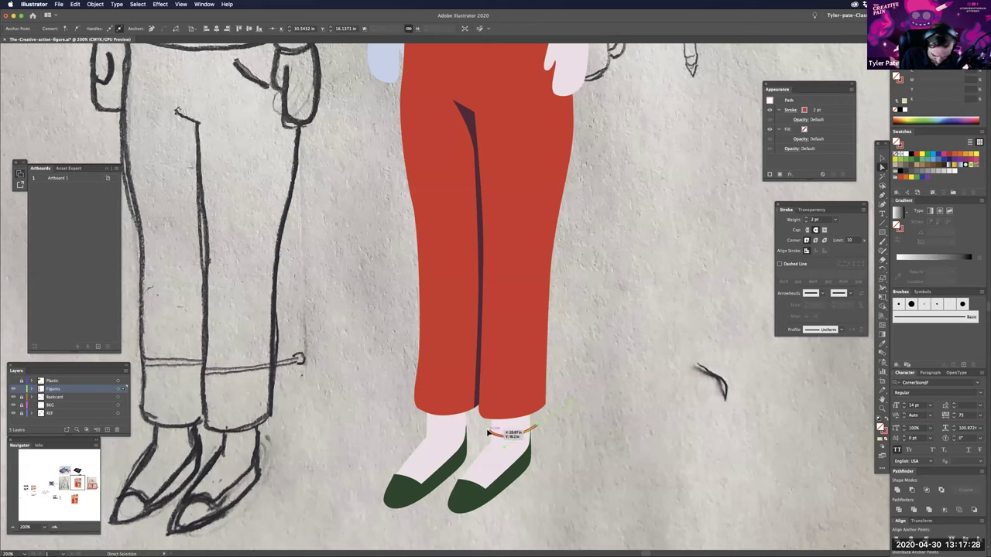
pyautogui.moveTo(524, 430)
pyautogui.mouseDown()
pyautogui.moveTo(525, 441)
pyautogui.moveTo(537, 437)
pyautogui.moveTo(545, 411)
pyautogui.moveTo(543, 424)
pyautogui.mouseUp()
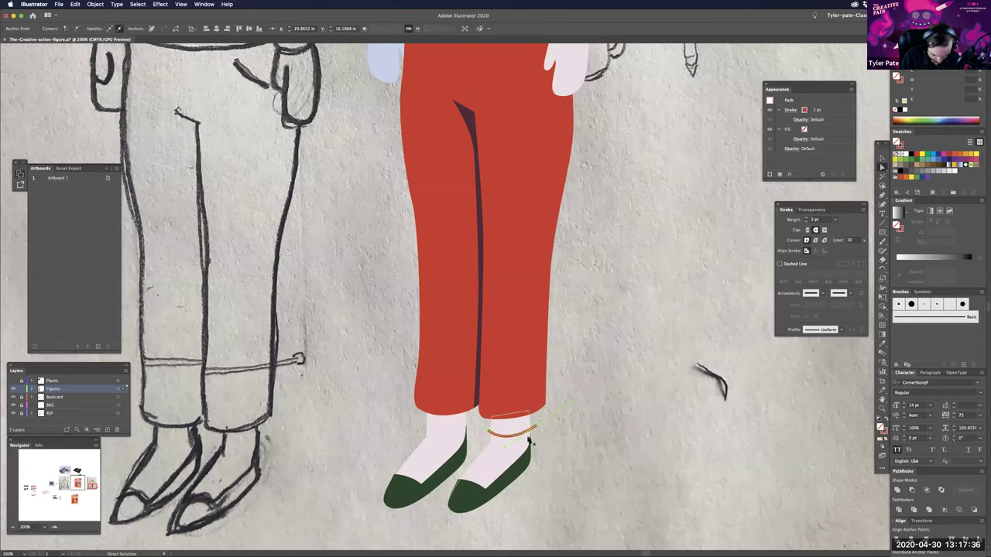
# - Reshape the outer part of the near ankle's red line, extending it upward and outward past the leg
pyautogui.hotkey('shift', 'c')
pyautogui.moveTo(532, 430); pyautogui.dragTo(538, 427)
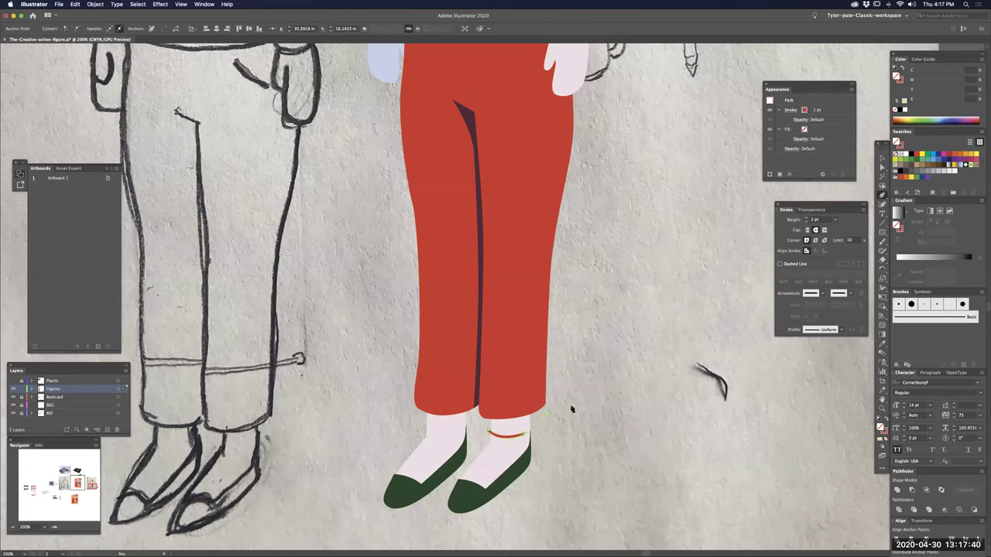
pyautogui.click(549, 422)
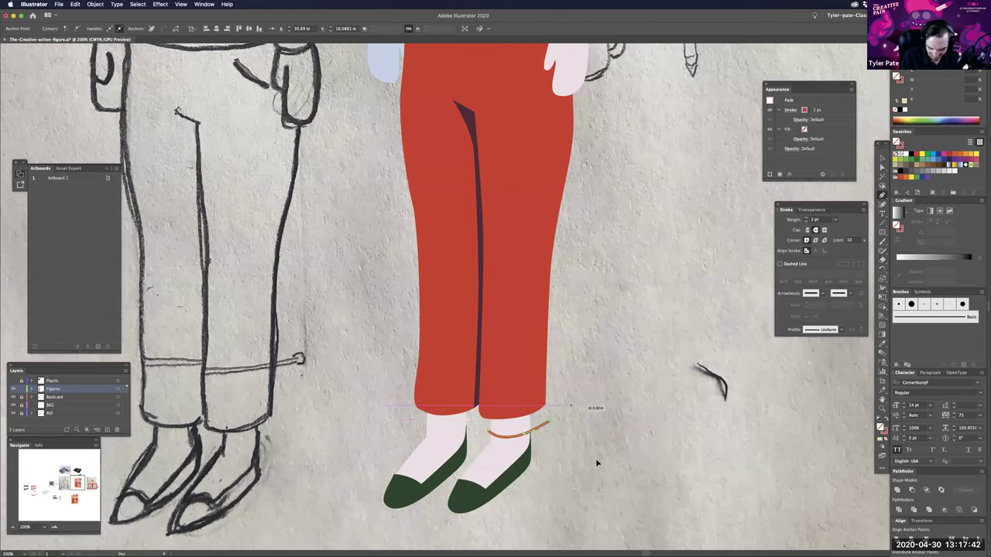
pyautogui.press('v')
pyautogui.click(587, 435)
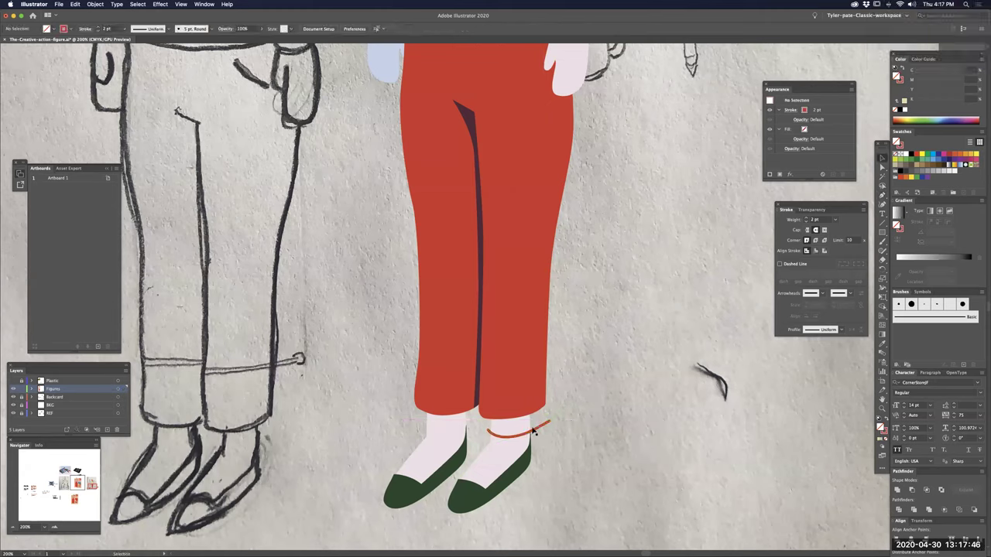
# - Copy the red ankle line horizontally onto the other ankle
pyautogui.moveTo(537, 457); pyautogui.dragTo(577, 466)
pyautogui.keyDown('alt'); pyautogui.moveTo(586, 432); pyautogui.dragTo(524, 432); pyautogui.keyUp('alt')
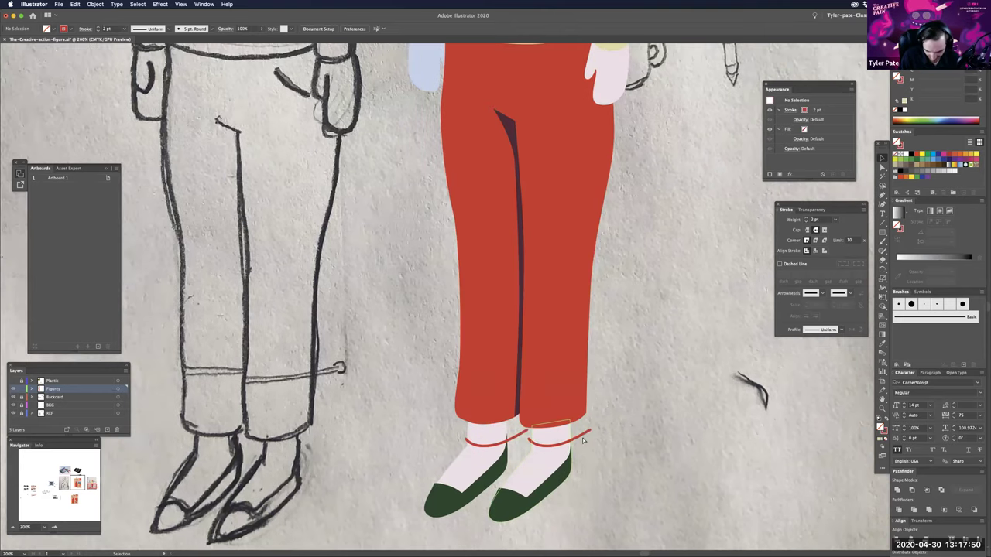
pyautogui.press('super+1')
pyautogui.press('super+minus')
pyautogui.press('super+minus')
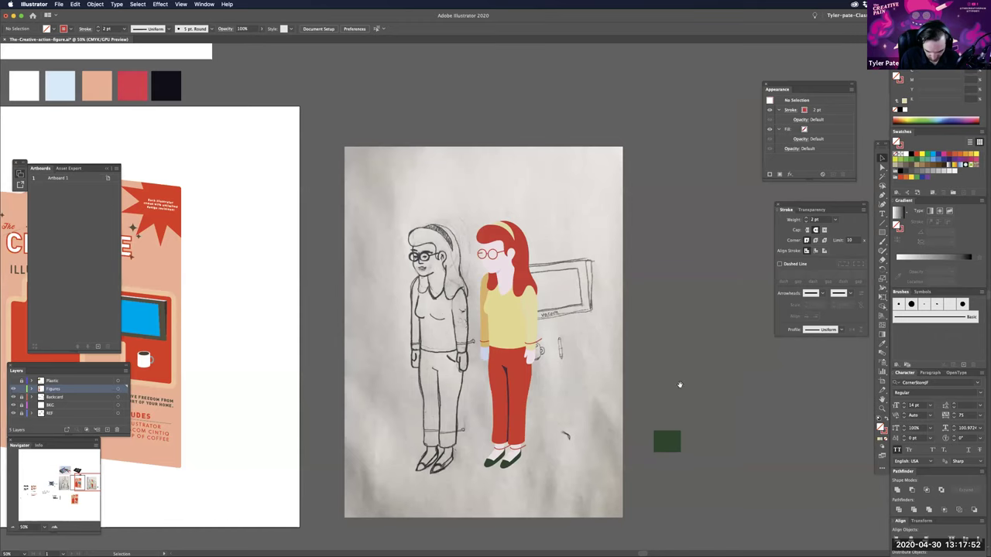
# - Draw a nose shape below the glasses' bridge with the Pen tool and fill it with the neck shadow's light blue, without a stroke
pyautogui.press('super+equal')
pyautogui.press('super+equal')
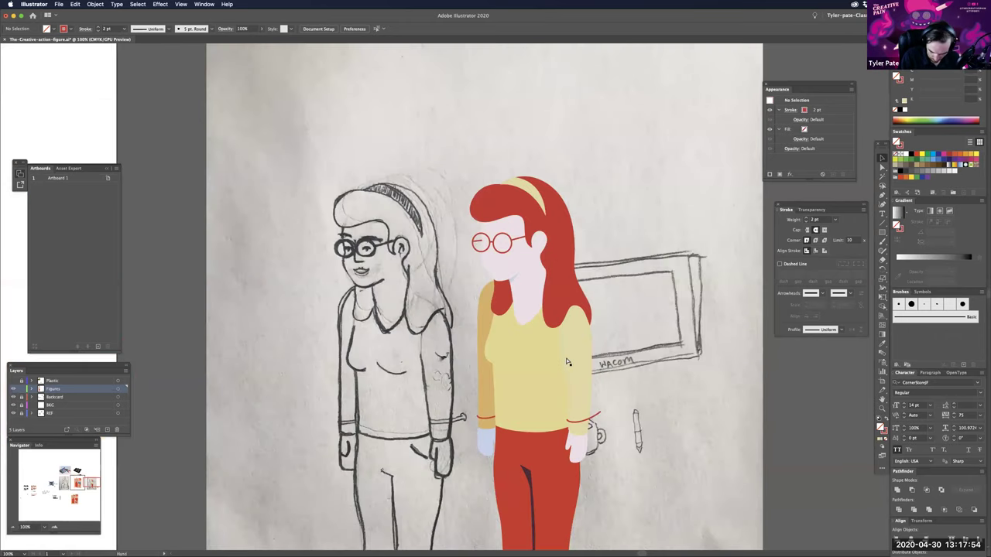
pyautogui.moveTo(567, 362); pyautogui.dragTo(571, 379)
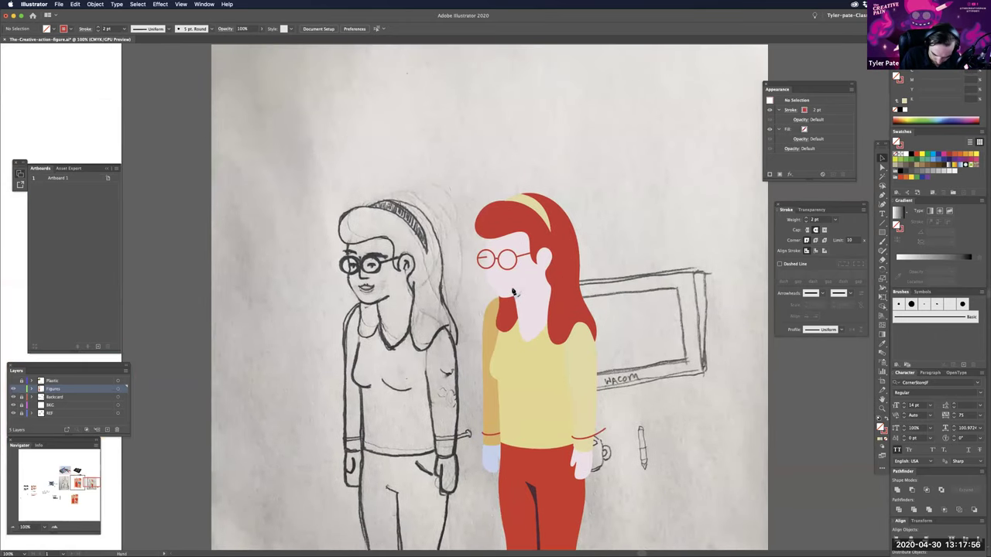
pyautogui.press('super+plus')
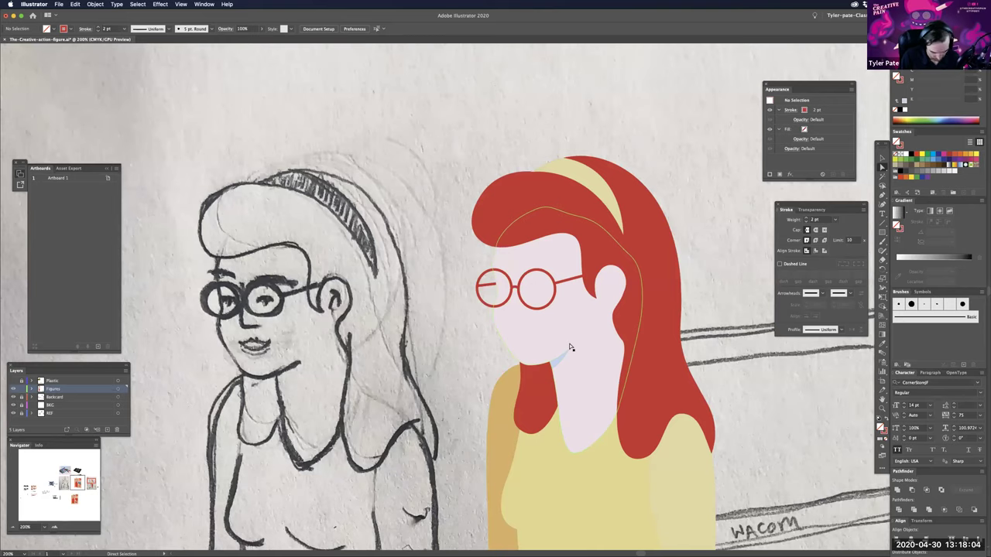
pyautogui.press('super+plus')
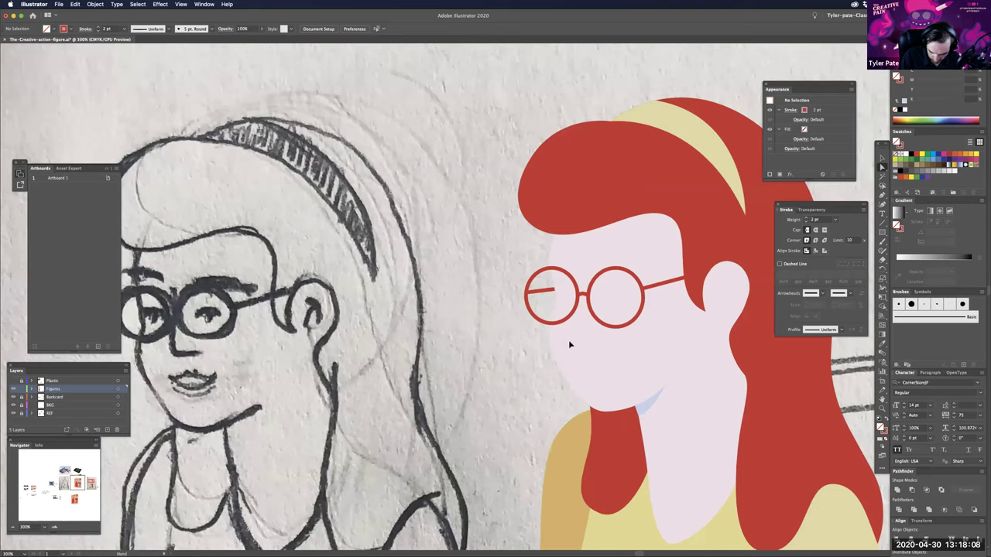
pyautogui.press('p')
pyautogui.click(580, 295)
pyautogui.moveTo(593, 342); pyautogui.dragTo(602, 337)
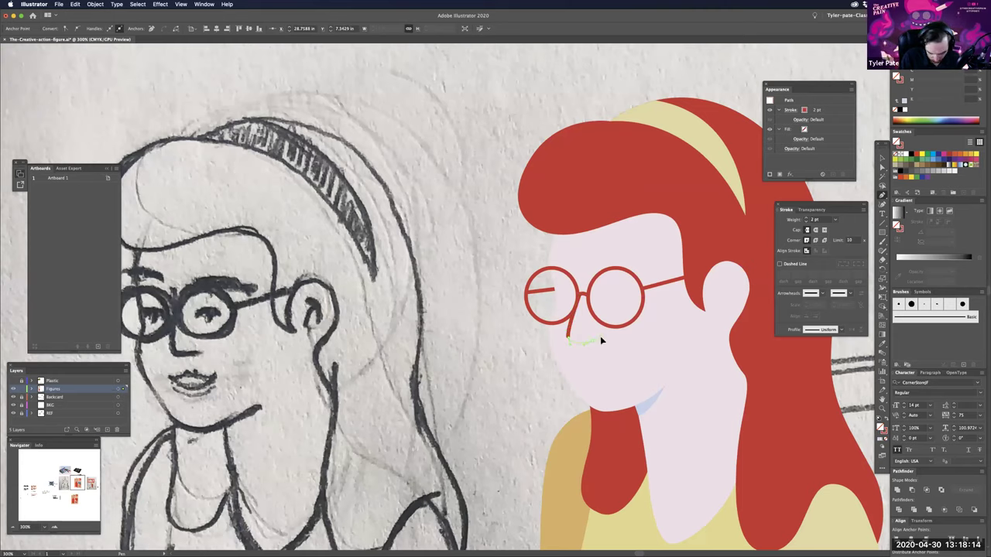
pyautogui.moveTo(594, 344); pyautogui.dragTo(593, 345)
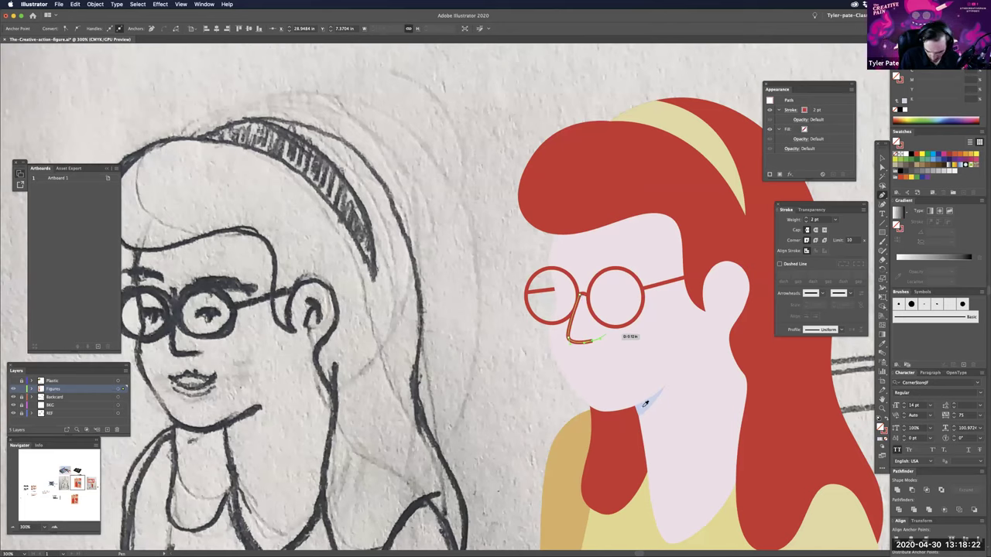
pyautogui.click(579, 297)
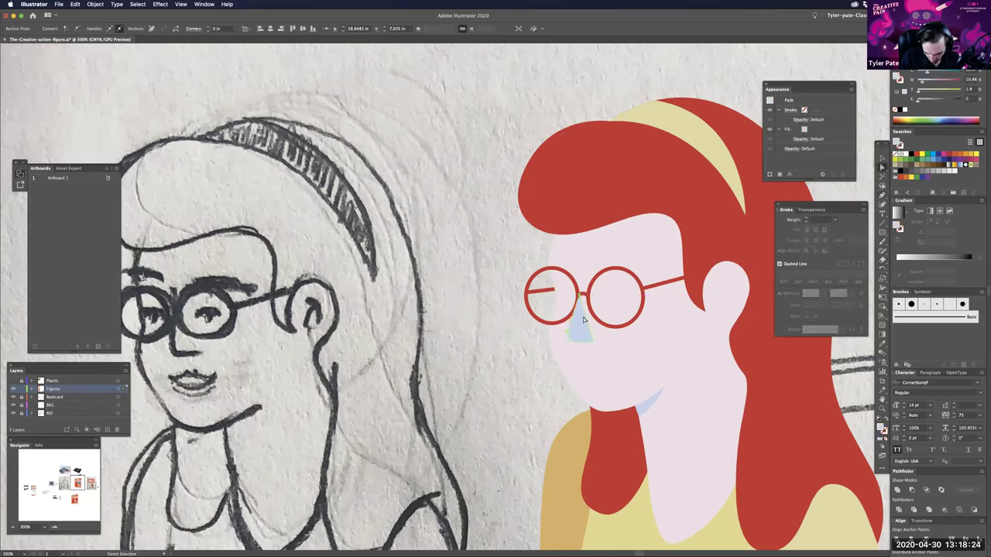
pyautogui.press('v')
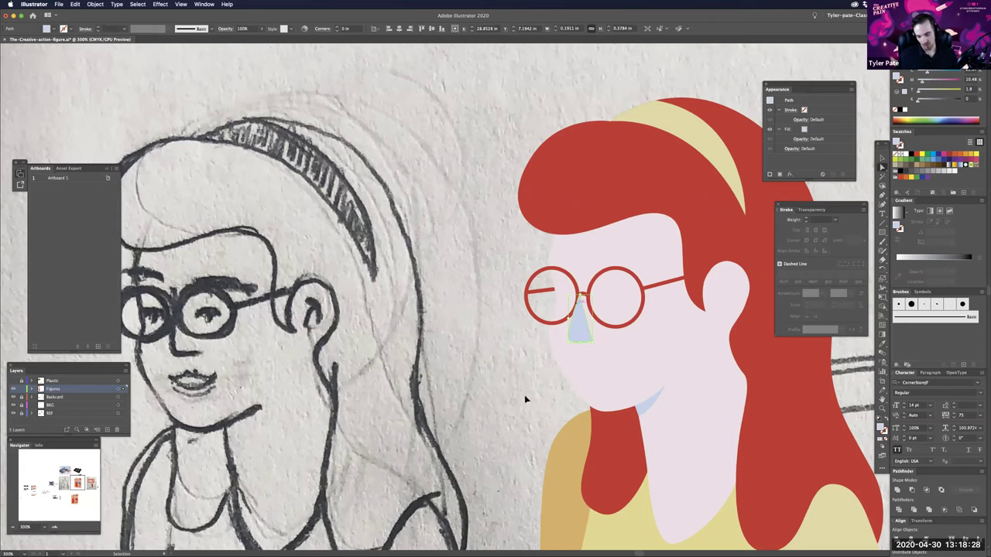
pyautogui.press('a')
pyautogui.press('super+shift+a')
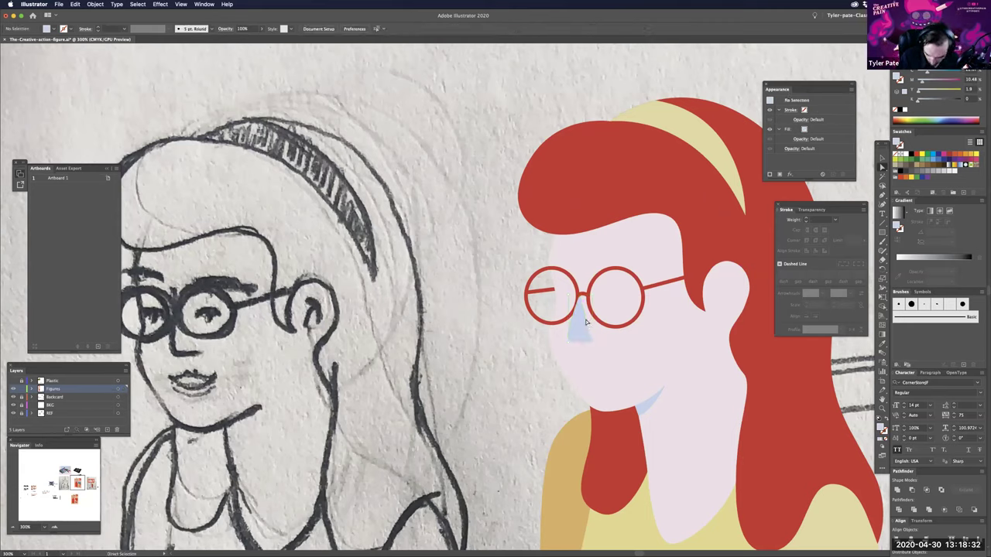
# - Bend the nose shape's inner side toward its front edge, leaving a thin L-shaped shadow, and adjust the corner at the tip
pyautogui.click(587, 323)
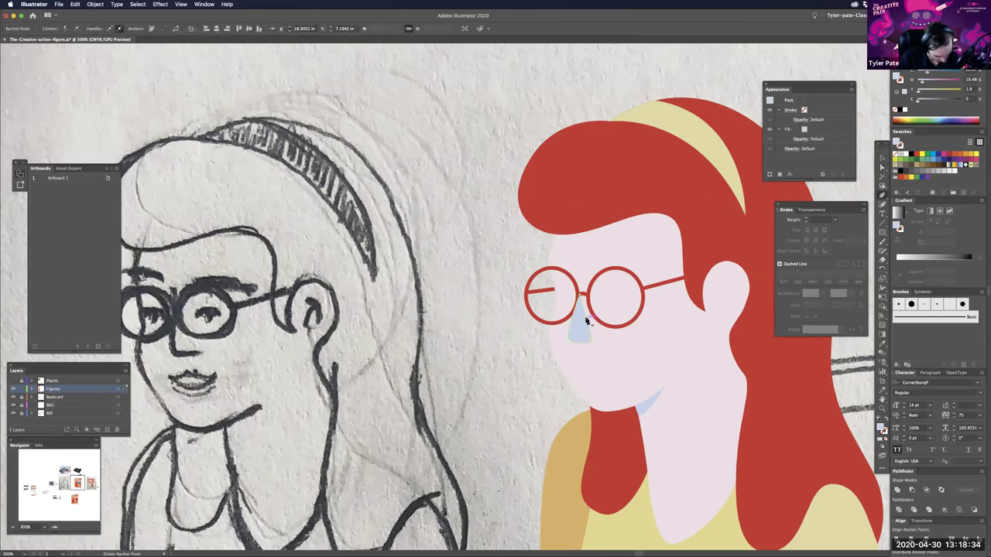
pyautogui.moveTo(586, 324); pyautogui.dragTo(572, 338)
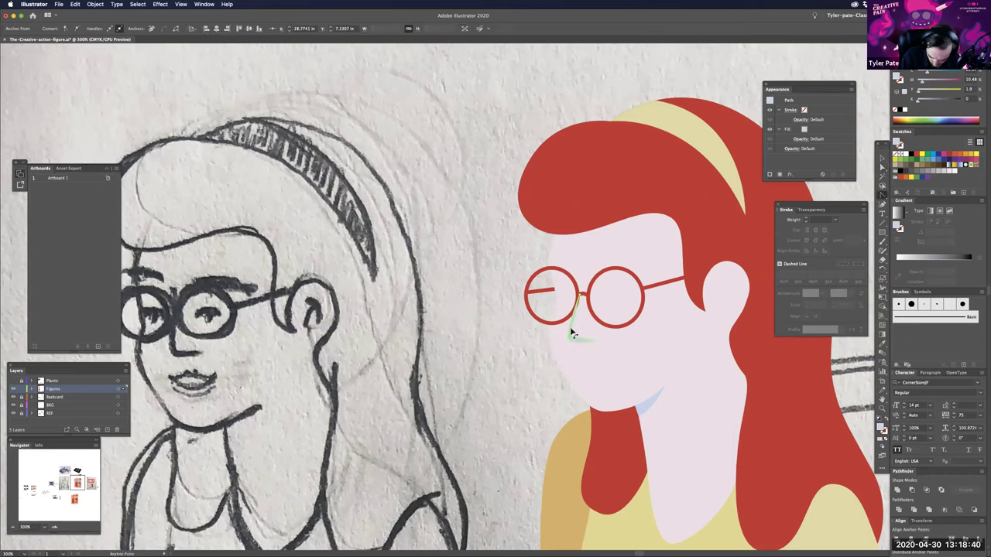
pyautogui.press('a')
pyautogui.press('shift+super+a')
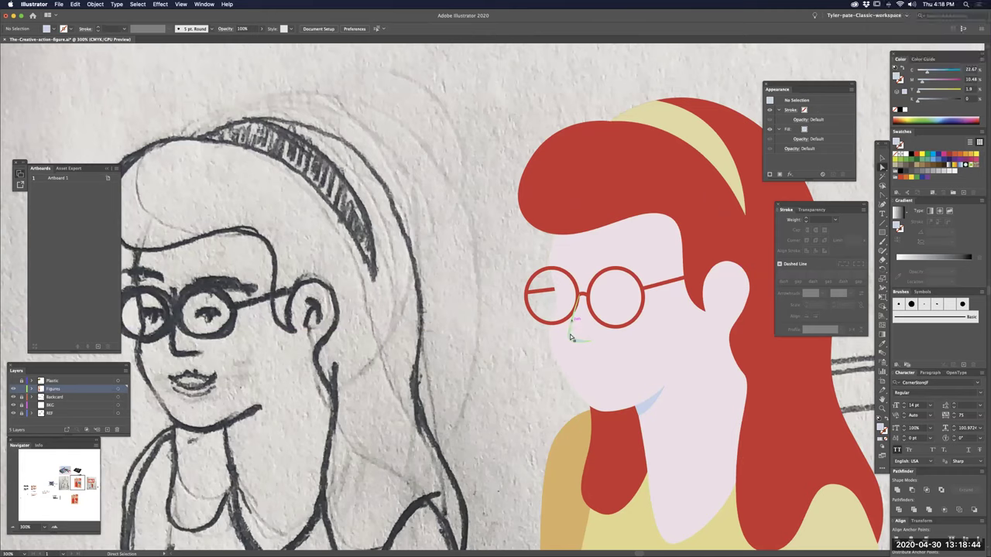
pyautogui.moveTo(571, 345); pyautogui.dragTo(571, 341)
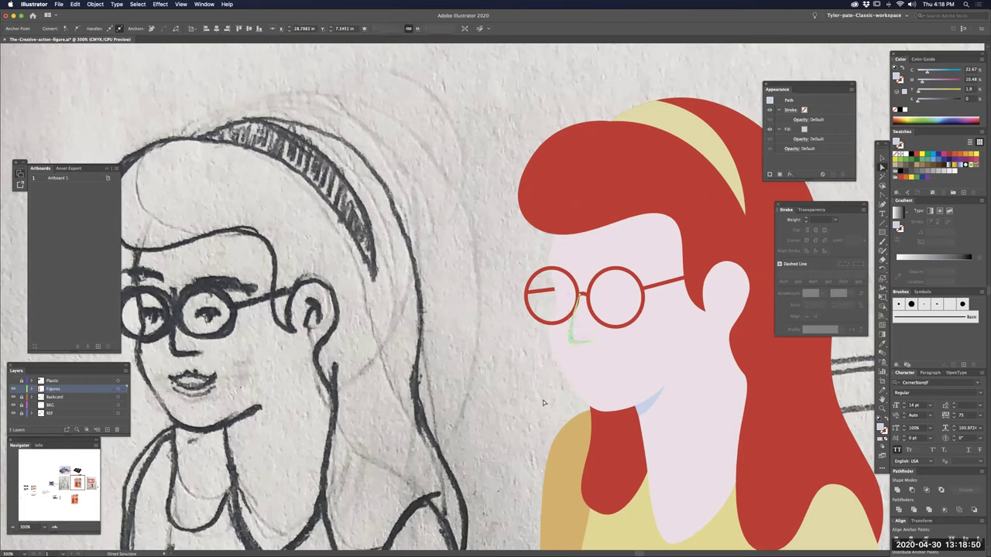
# - Draw a thin arched eyelid in light blue inside the near lens of the glasses with the Pen tool
pyautogui.click(548, 399)
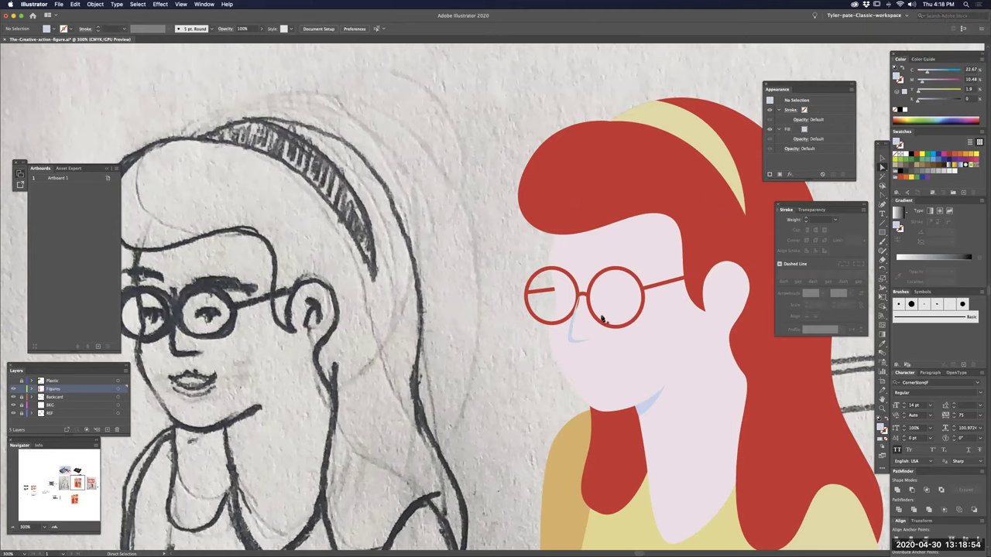
pyautogui.scroll(2, 600, 316)
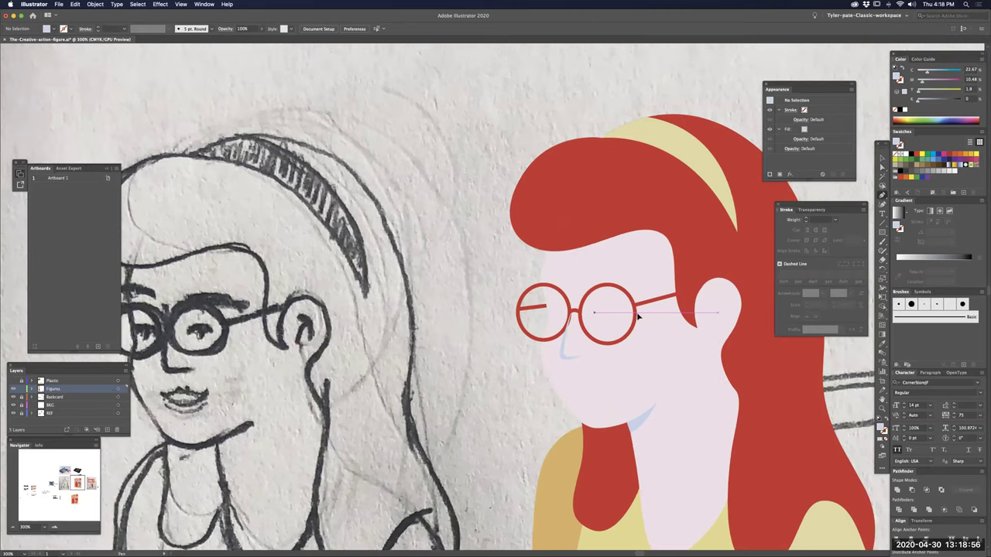
pyautogui.click(639, 318)
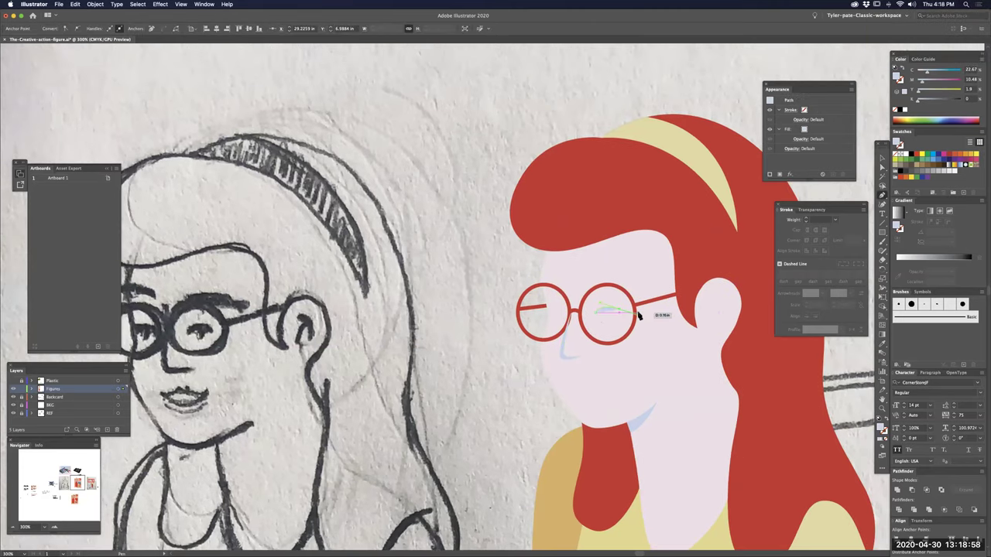
pyautogui.moveTo(637, 314); pyautogui.dragTo(636, 313)
pyautogui.press('a')
pyautogui.click(726, 93)
# - Copy the near eyelid into the far lens and scale the copy down to fit beside the nose
pyautogui.click(607, 310)
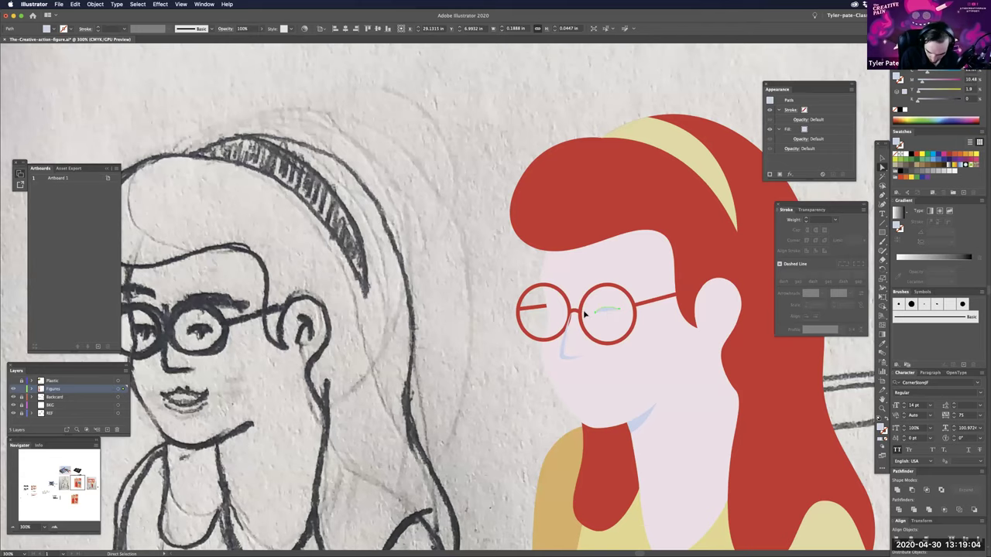
pyautogui.moveTo(560, 316); pyautogui.dragTo(571, 313)
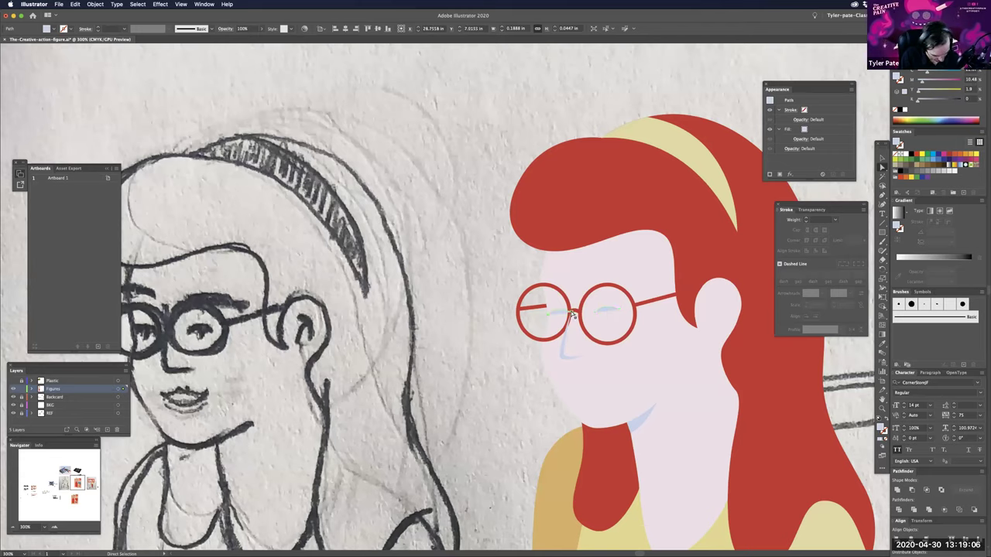
pyautogui.press('v')
pyautogui.keyDown('shift'); pyautogui.click(571, 309); pyautogui.keyUp('shift')
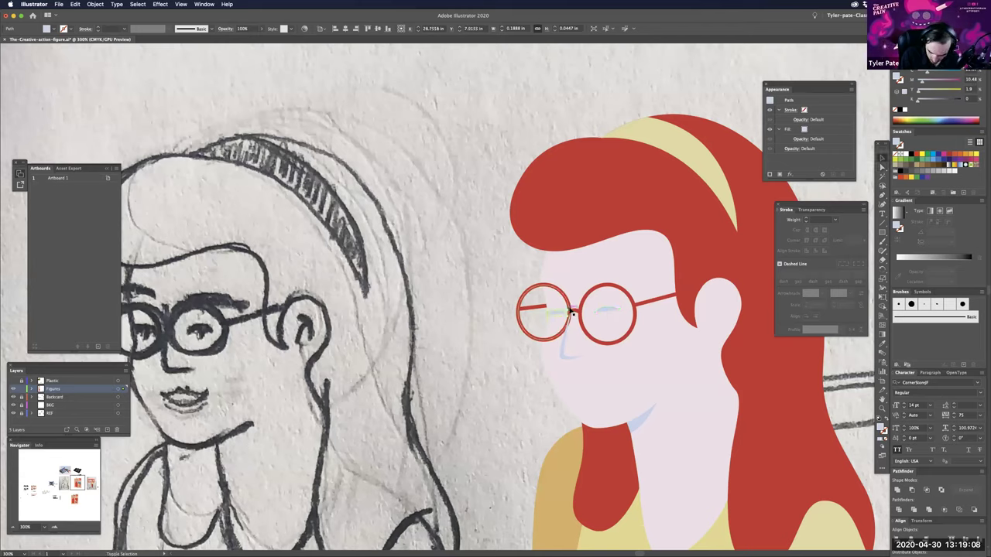
pyautogui.moveTo(569, 309); pyautogui.dragTo(568, 310)
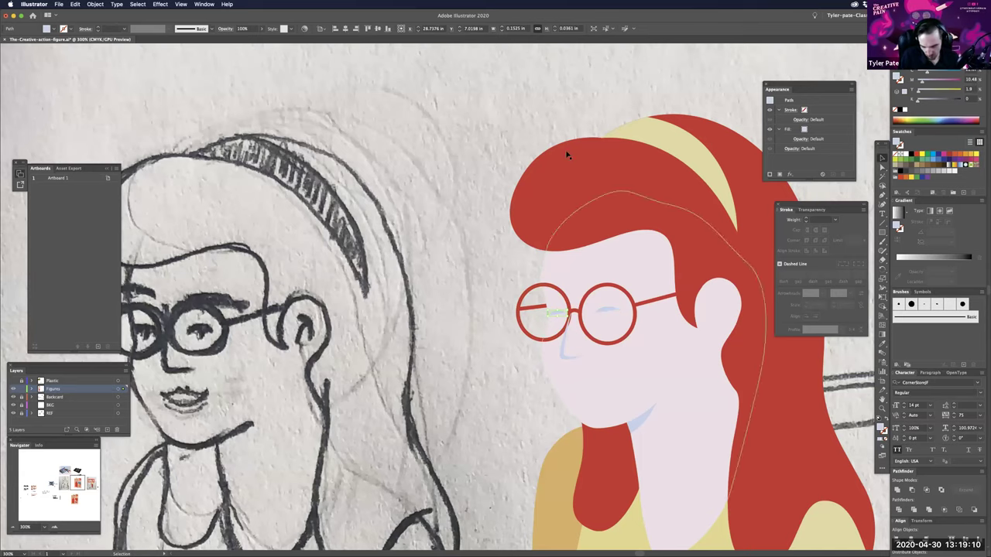
pyautogui.click(570, 105)
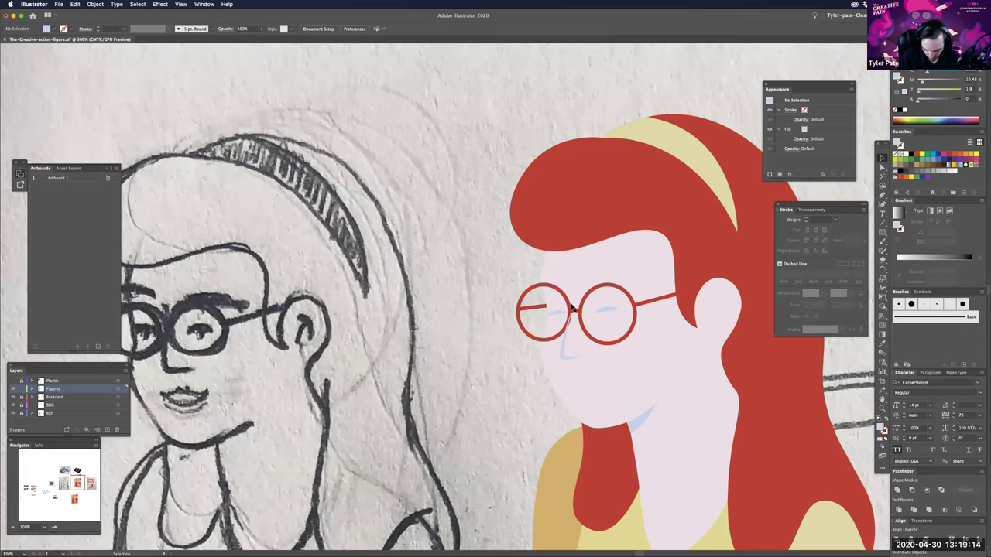
# - Extend the inner end of the far eyelid toward the bridge of the glasses
pyautogui.click(566, 350)
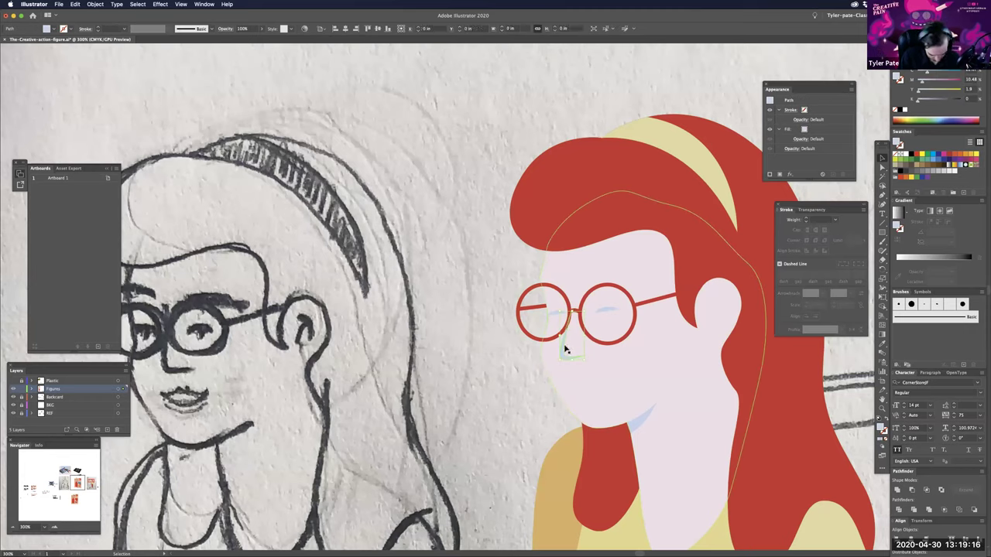
pyautogui.click(532, 426)
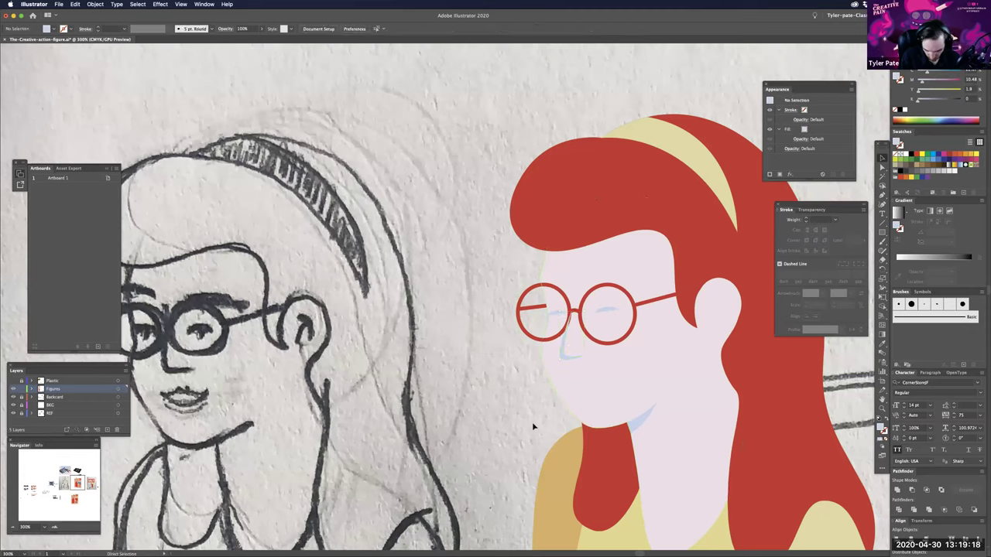
pyautogui.press('super+equal')
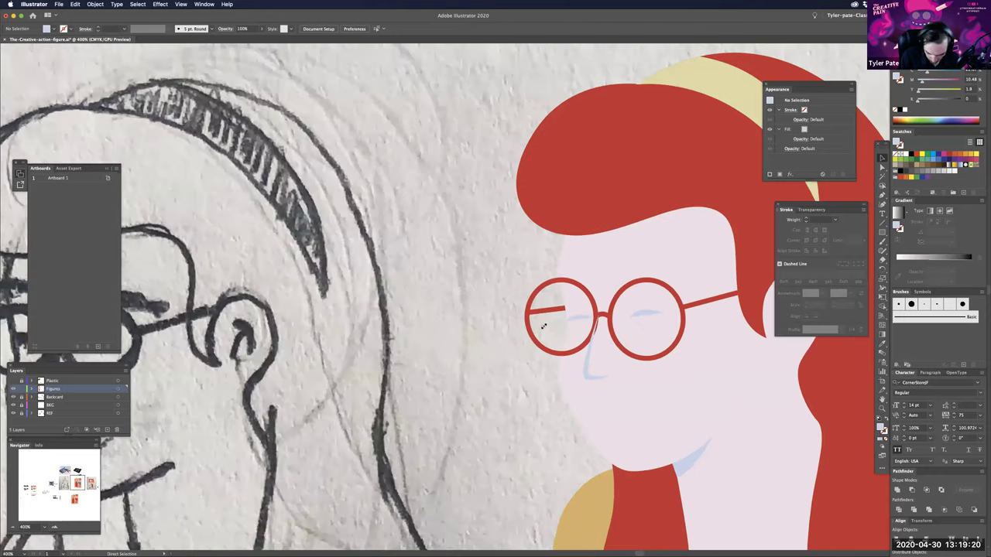
pyautogui.press('super+equal')
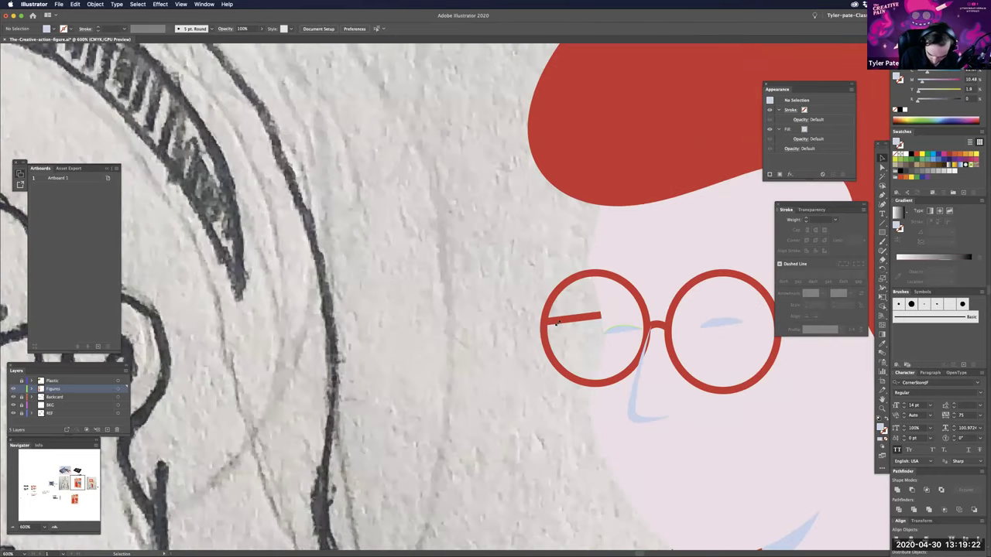
pyautogui.hscroll(3, 555, 323)
pyautogui.click(557, 328)
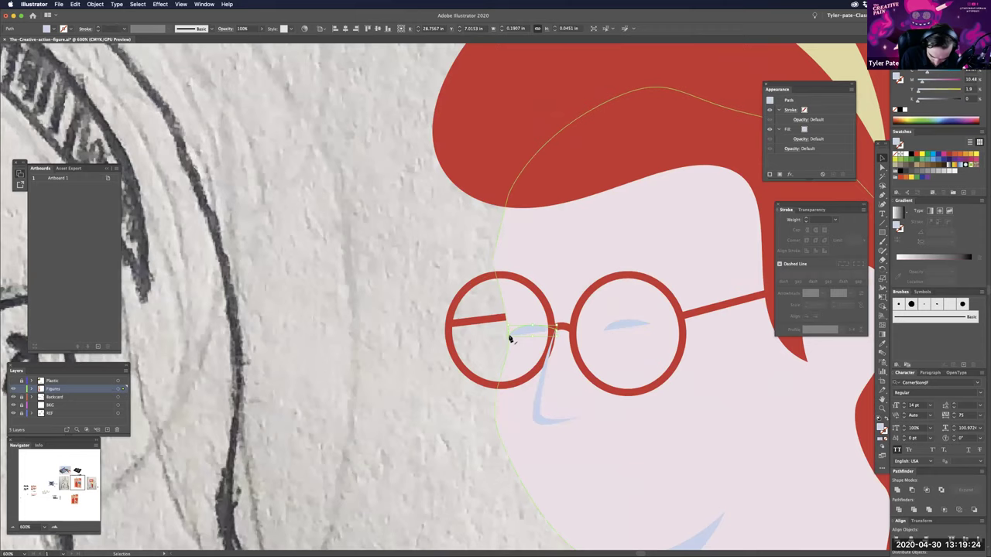
# - Draw a small light blue ellipse as the iris under the far eyelid and copy it under the near eyelid
pyautogui.click(532, 339)
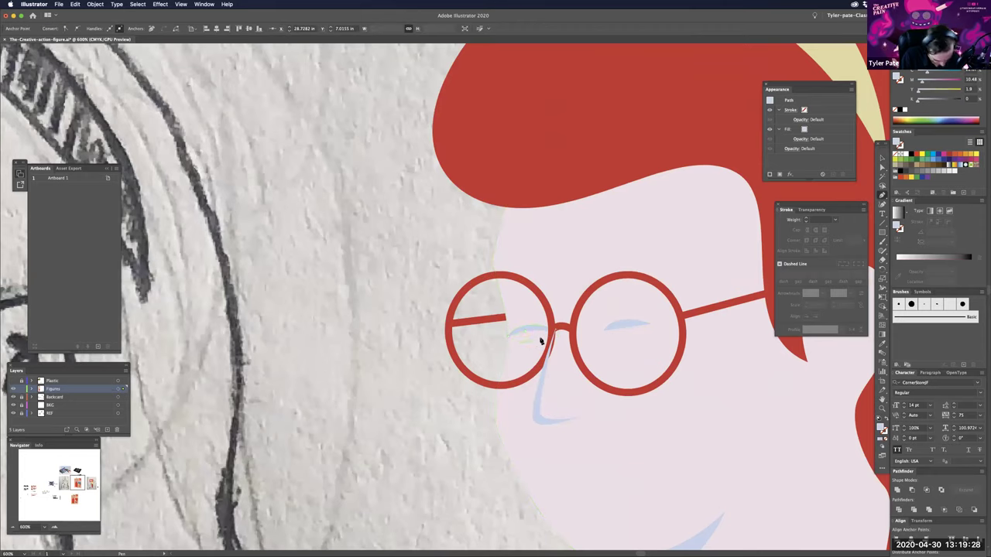
pyautogui.moveTo(569, 336); pyautogui.dragTo(574, 333)
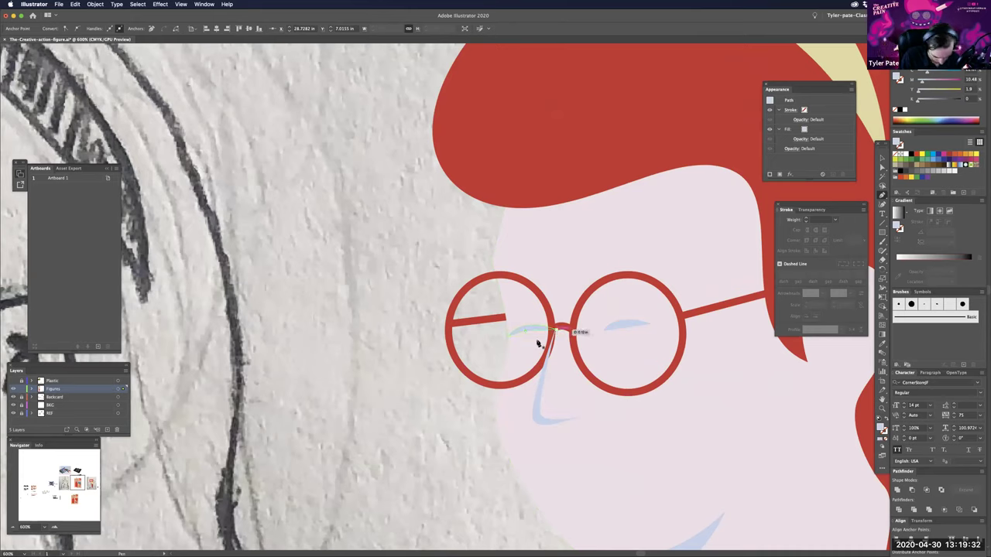
pyautogui.press('l')
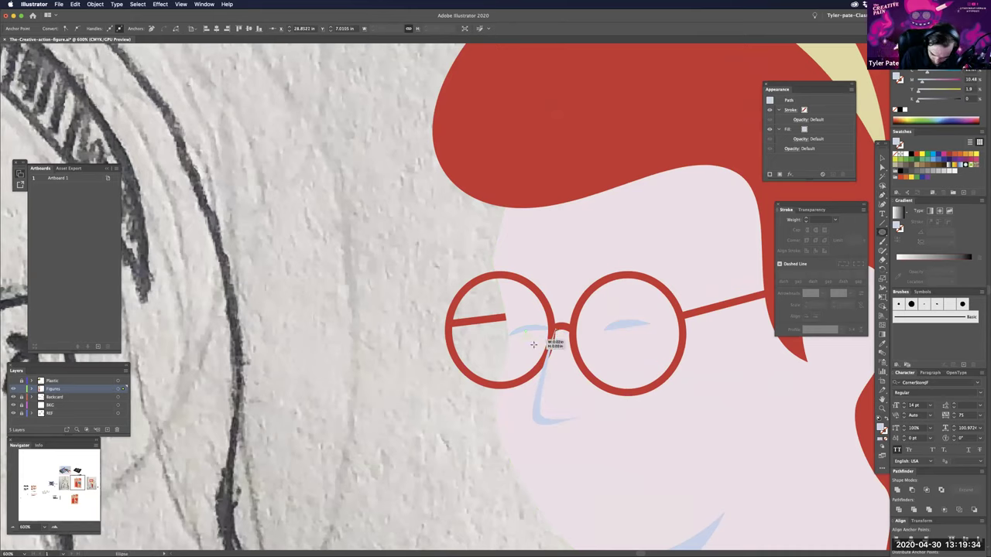
pyautogui.moveTo(523, 366); pyautogui.dragTo(636, 338)
pyautogui.press('v')
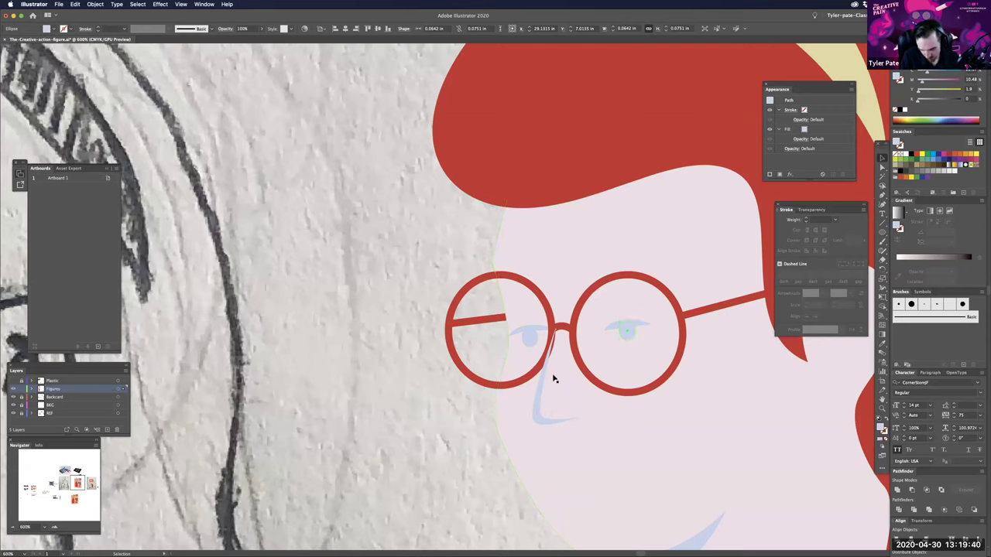
# - Move the nose shadow's inner corner point up toward the glasses' bridge, opening the shape into a solid wedge
pyautogui.press('a')
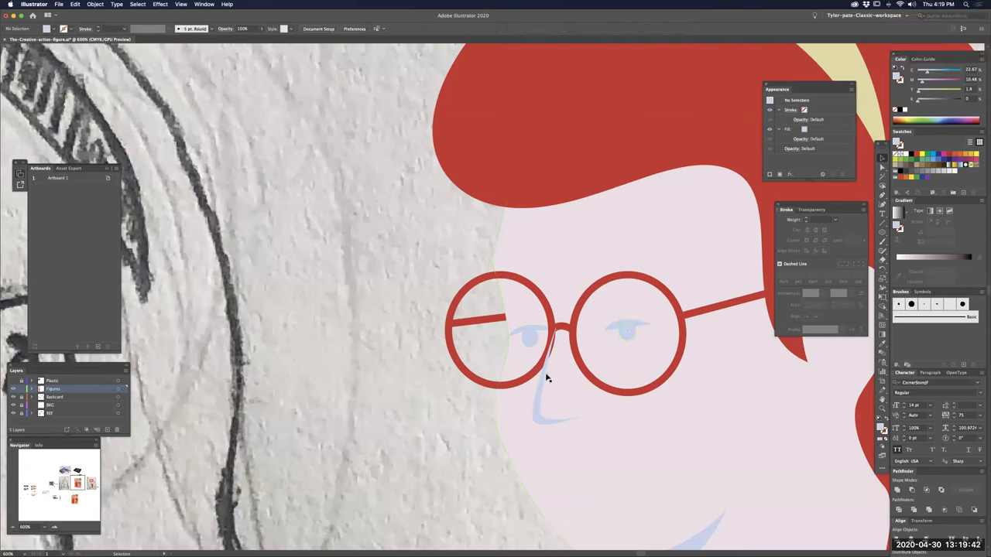
pyautogui.click(541, 418)
pyautogui.click(541, 418)
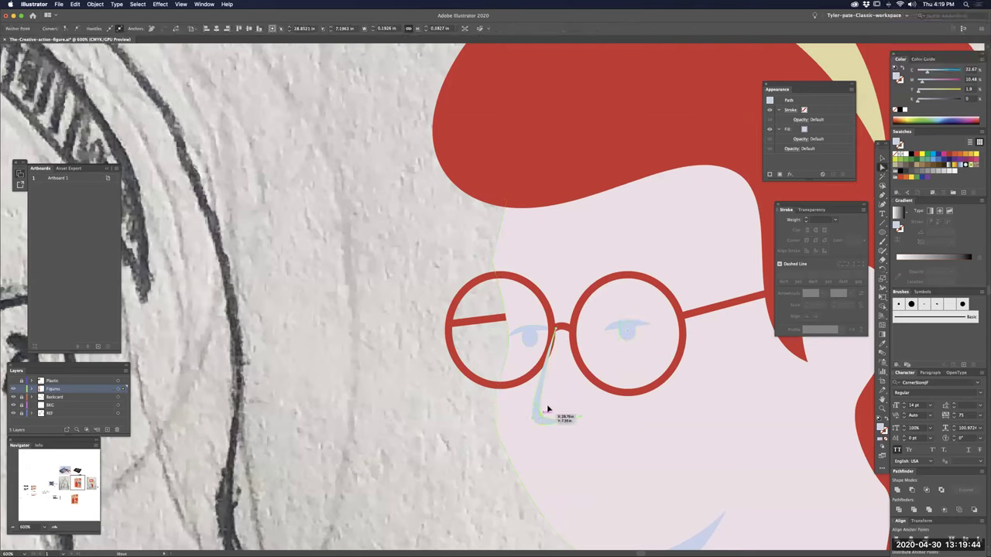
pyautogui.moveTo(567, 368); pyautogui.dragTo(562, 345)
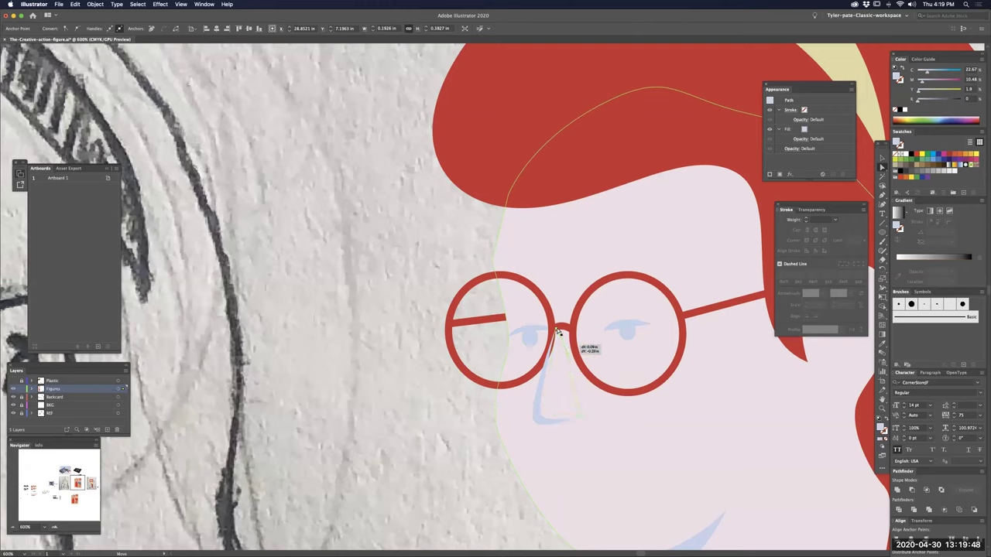
pyautogui.click(416, 447)
# - Move the nose's top point to the edge of the glasses frame and curve the nose's top along the underside of the bridge
pyautogui.press('z')
pyautogui.moveTo(552, 338); pyautogui.dragTo(593, 289)
pyautogui.press('a')
pyautogui.click(590, 294)
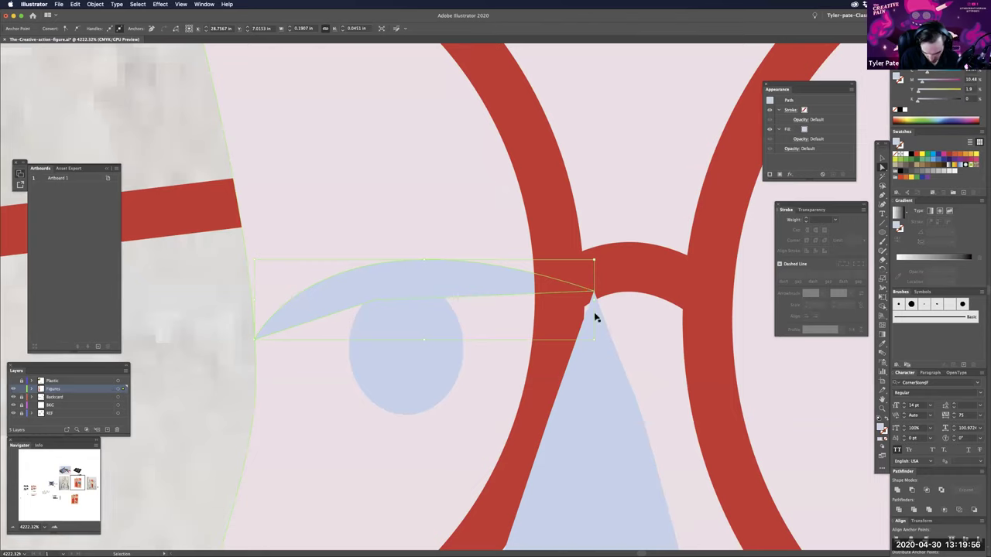
pyautogui.click(584, 309)
pyautogui.moveTo(594, 293); pyautogui.dragTo(587, 311)
pyautogui.click(594, 336)
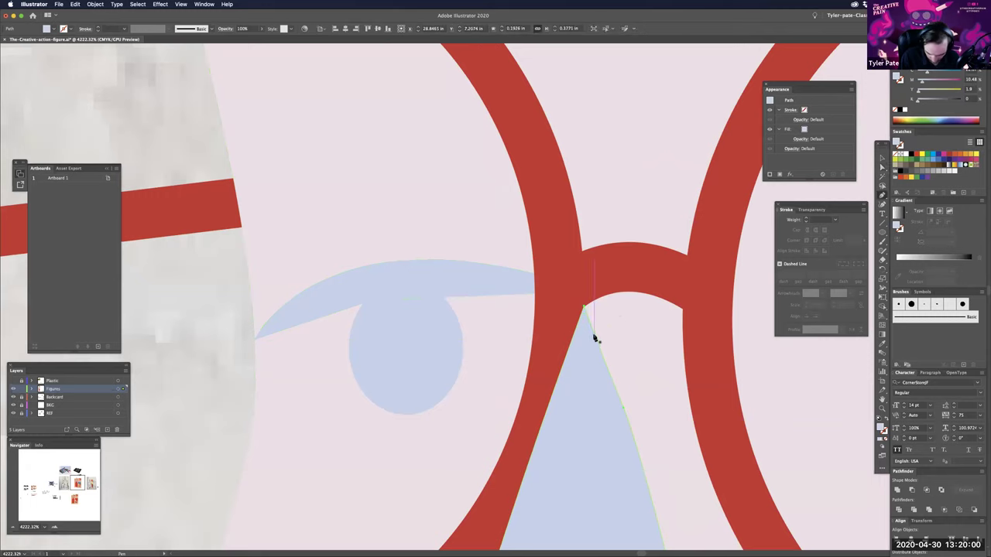
pyautogui.moveTo(594, 338); pyautogui.dragTo(627, 283)
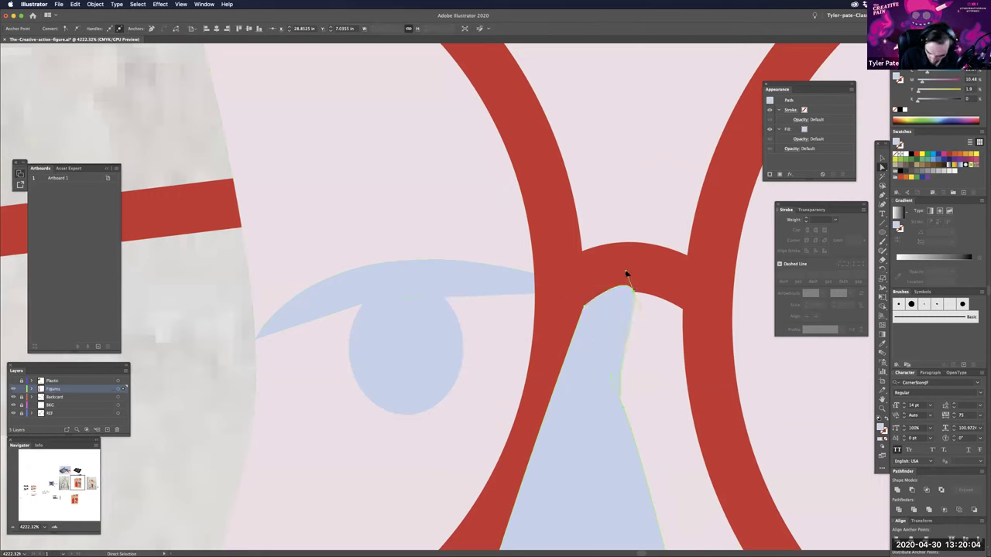
pyautogui.click(614, 289)
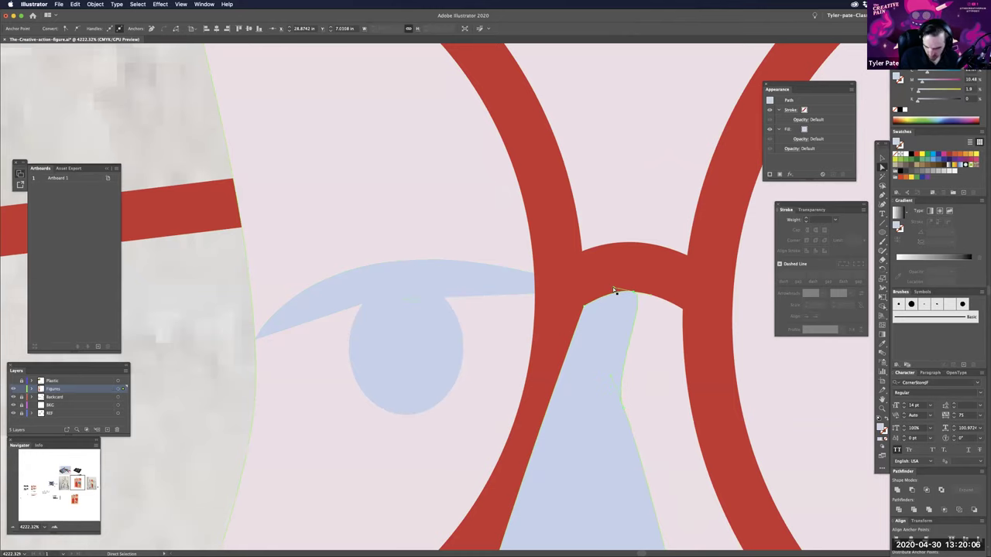
# - Pull the nose's inner points down toward its front edge, narrowing the wedge to a thin L-shaped shadow under the bridge
pyautogui.press('v')
pyautogui.press('super+minus')
pyautogui.press('super+minus')
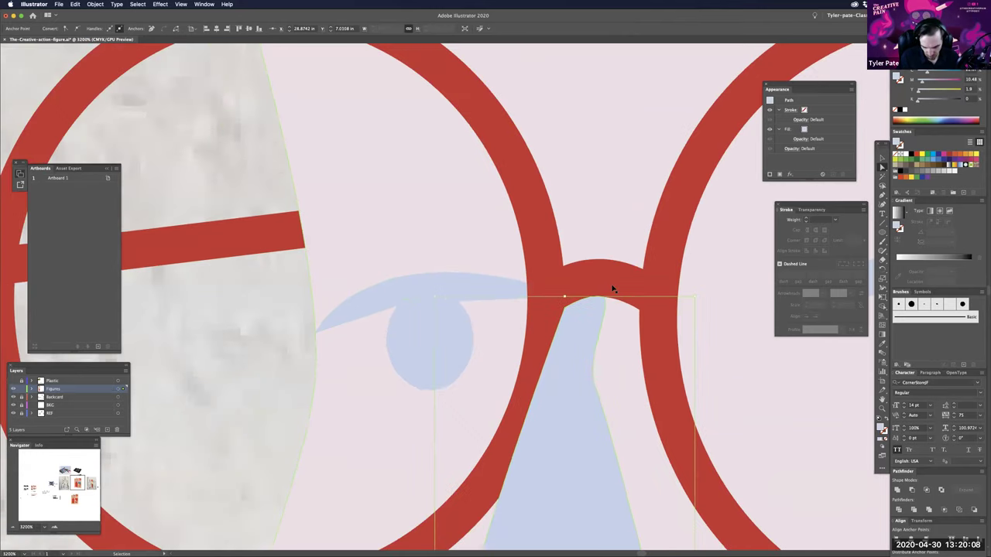
pyautogui.press('super+minus')
pyautogui.press('super+minus')
pyautogui.press('super+minus')
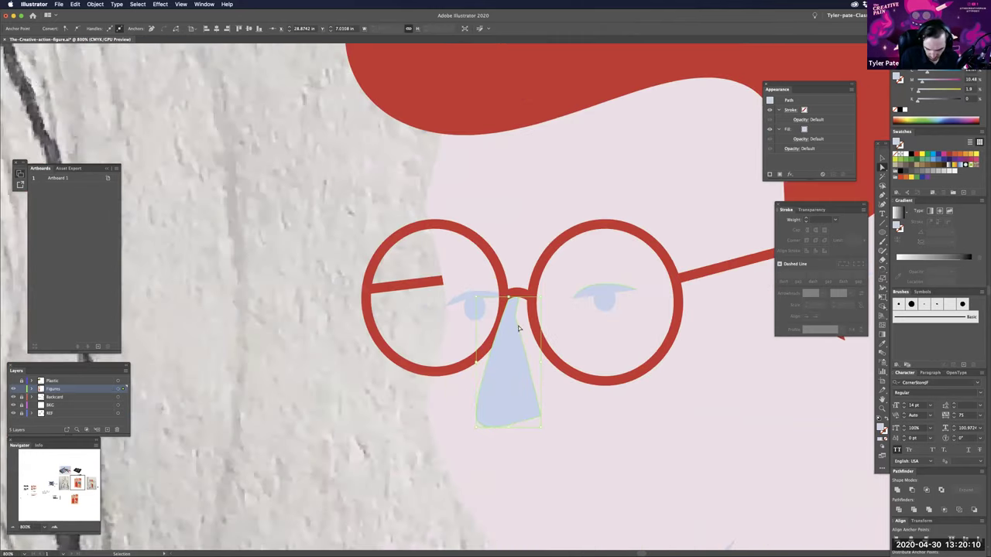
pyautogui.press('a')
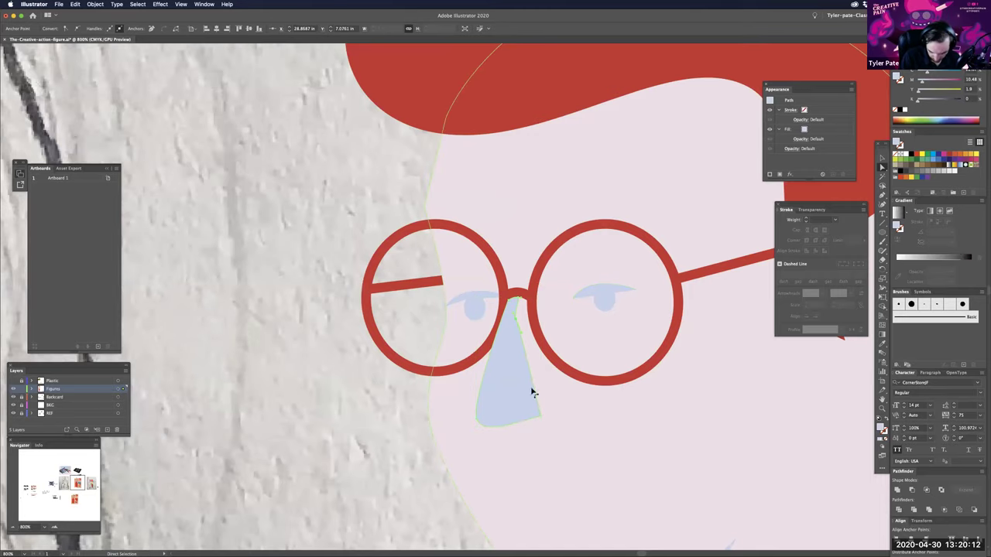
pyautogui.click(415, 485)
pyautogui.click(516, 320)
pyautogui.moveTo(515, 320); pyautogui.dragTo(508, 360)
pyautogui.moveTo(487, 411); pyautogui.dragTo(483, 377)
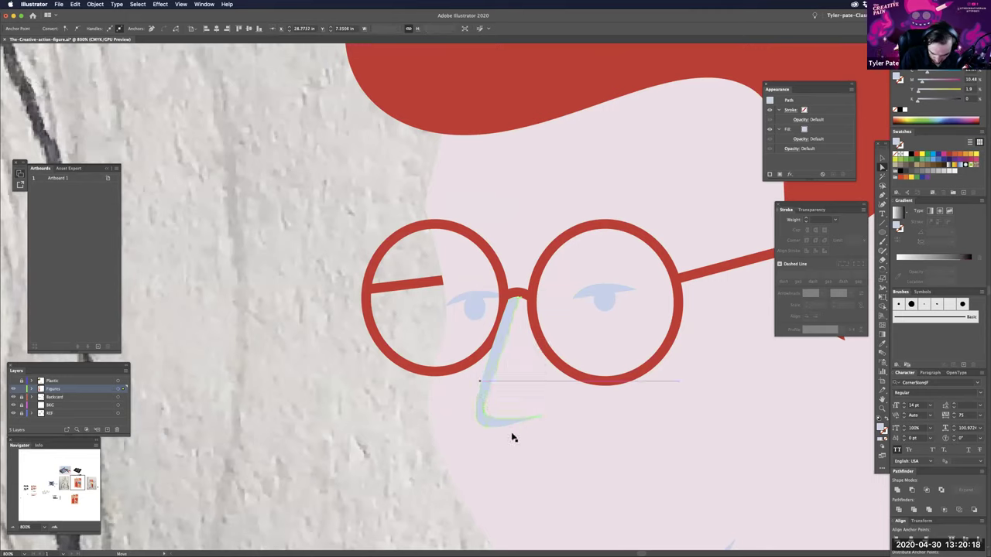
pyautogui.click(415, 496)
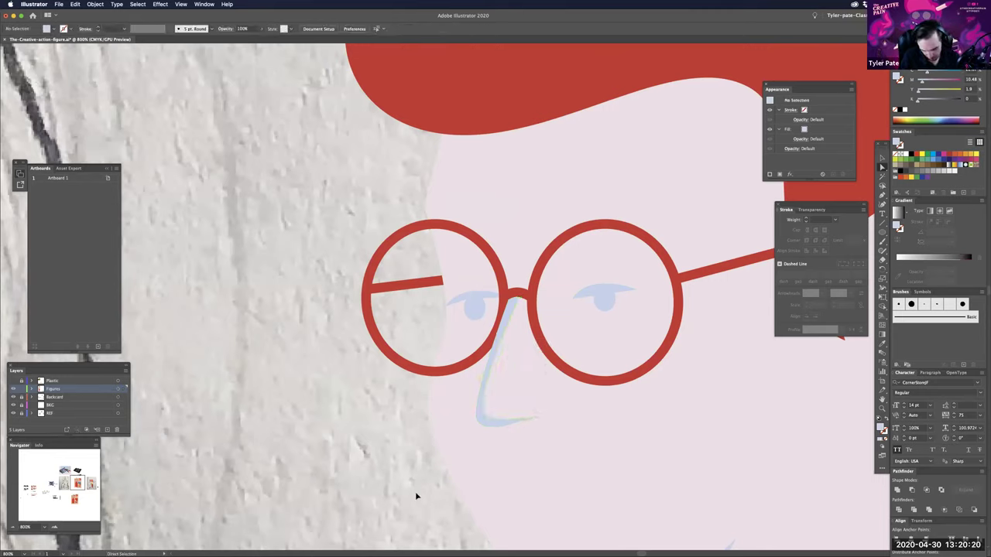
# - Draw light blue lips below the nose with the Pen tool
pyautogui.press('super+minus')
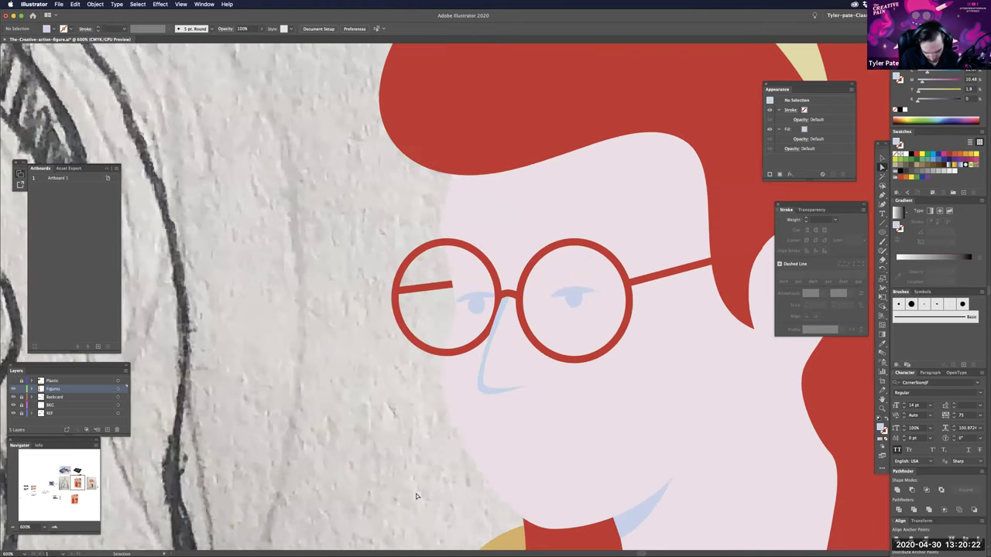
pyautogui.press('super+minus')
pyautogui.press('super+minus')
pyautogui.press('super+minus')
pyautogui.press('super+minus')
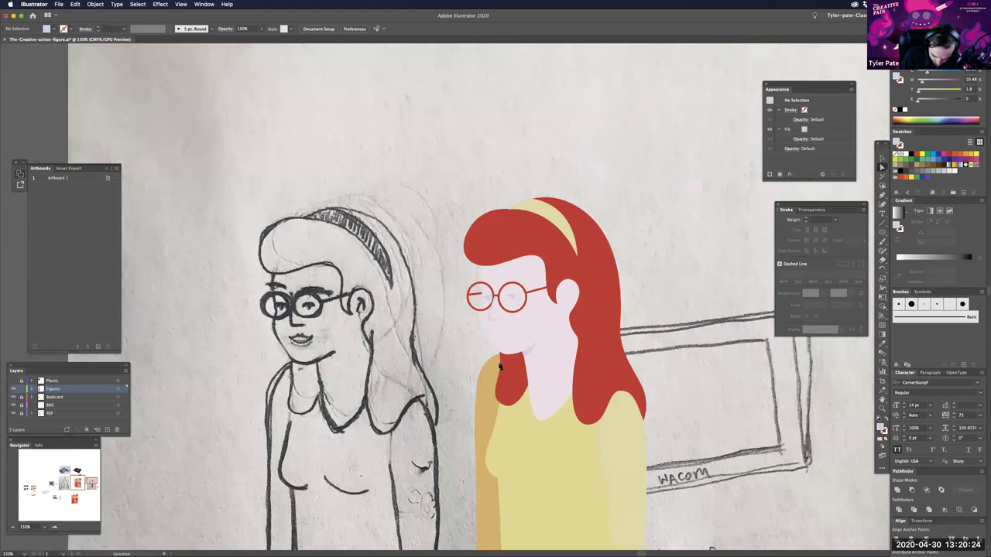
pyautogui.press('super+plus')
pyautogui.press('super+plus')
pyautogui.press('p')
pyautogui.moveTo(498, 363)
pyautogui.mouseDown()
pyautogui.moveTo(526, 365)
pyautogui.moveTo(498, 371)
pyautogui.mouseUp()
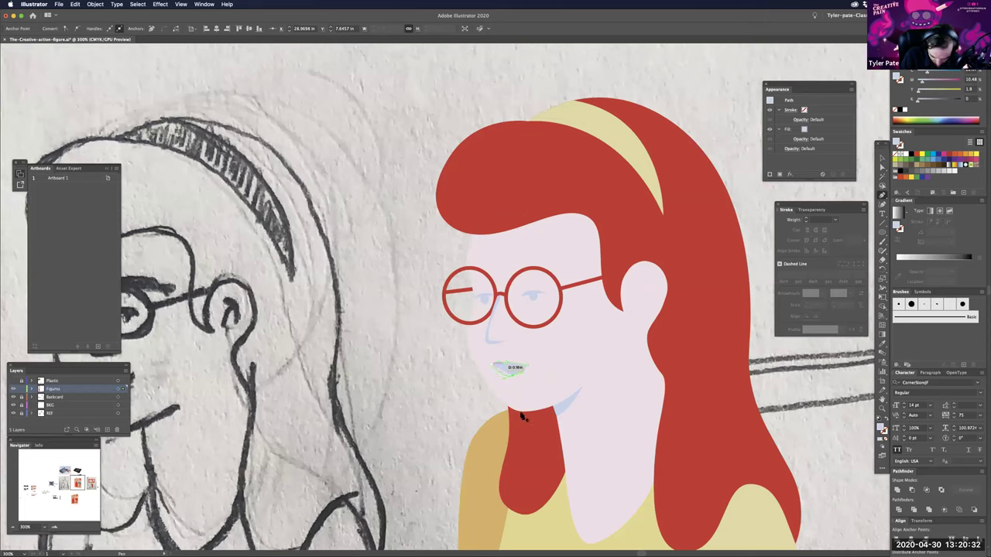
# - Round the bottom corner of the lower lip into a smooth curve
pyautogui.press('a')
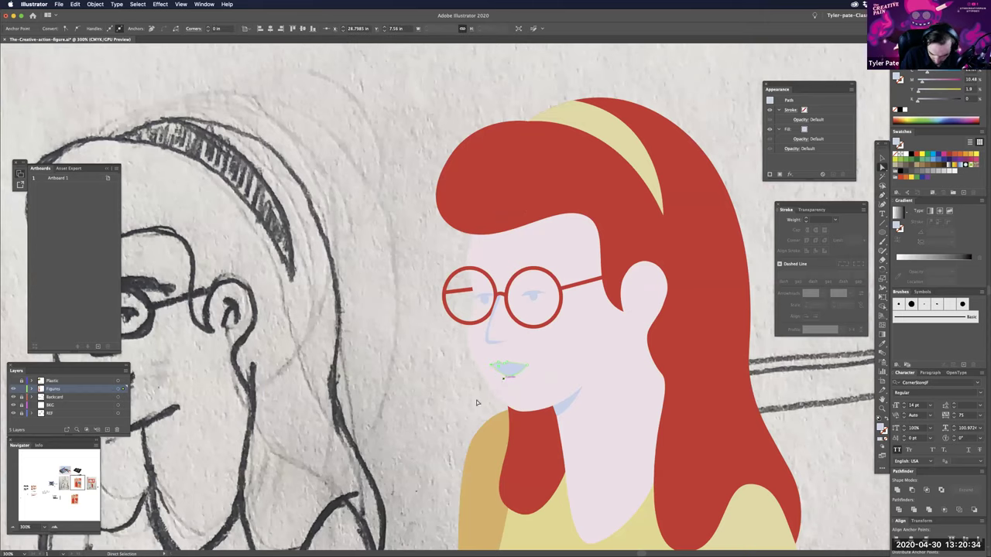
pyautogui.click(476, 404)
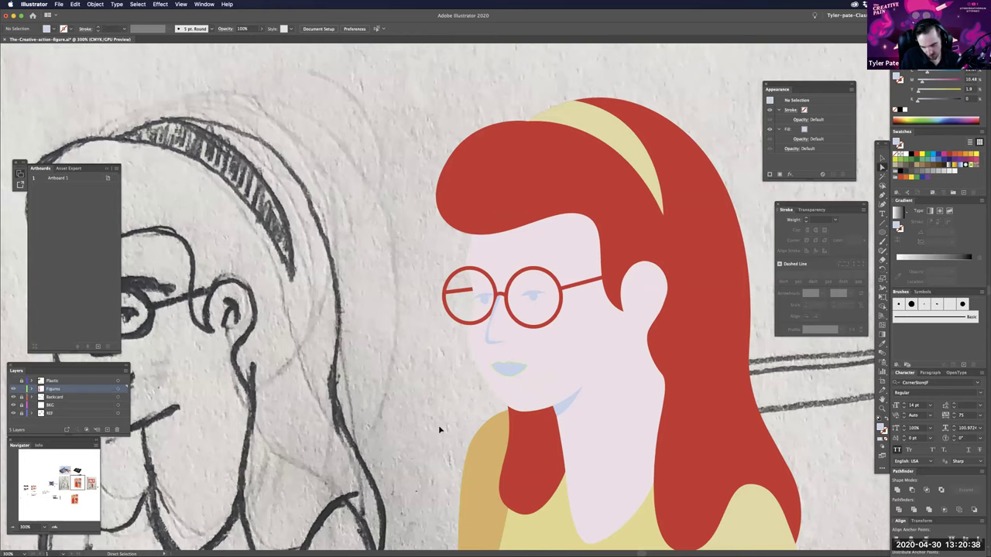
pyautogui.press('v')
pyautogui.press('super+z')
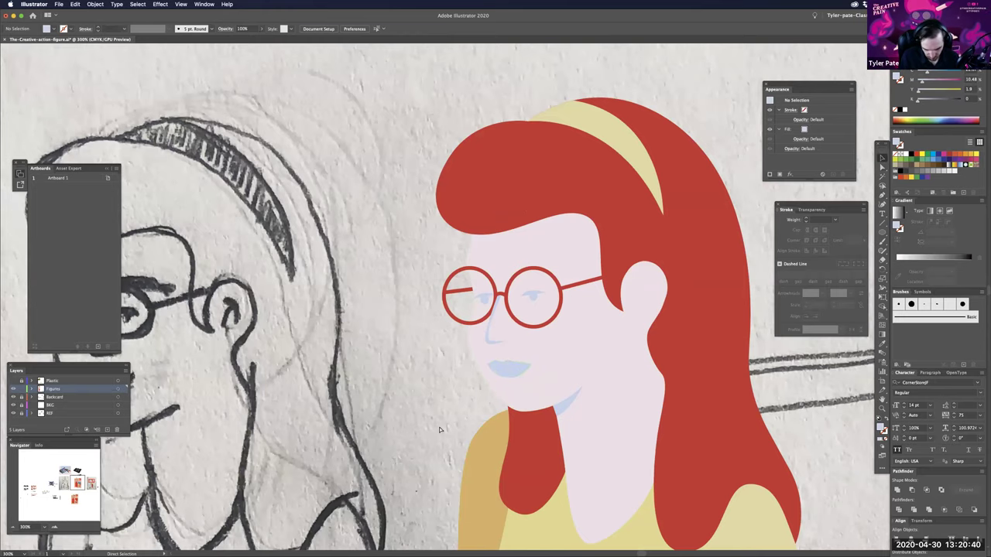
# - Recolor the lips with the red sampled from the hair using the Eyedropper
pyautogui.hotkey('ctrl', '-')
pyautogui.hotkey('ctrl', '=')
pyautogui.click(517, 370)
pyautogui.press('i')
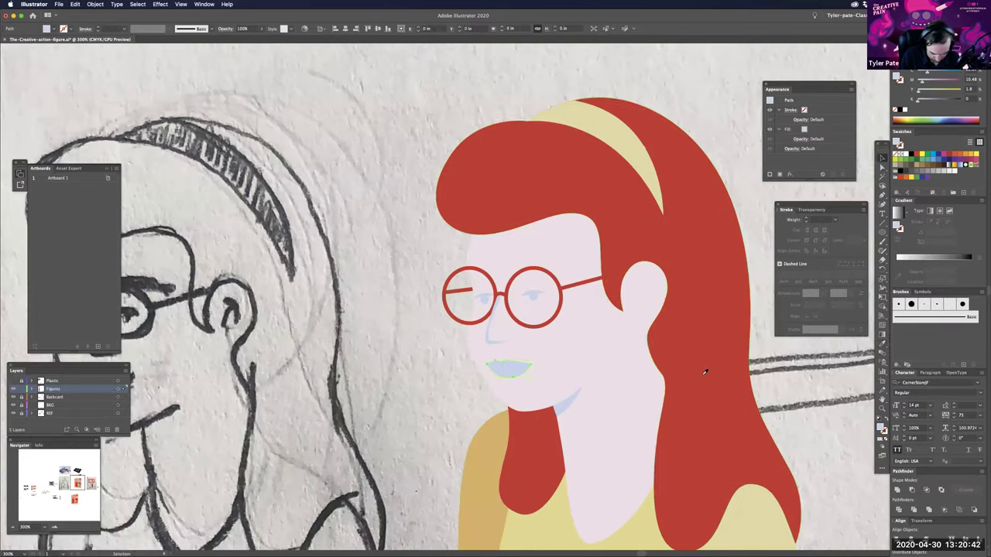
pyautogui.click(703, 370)
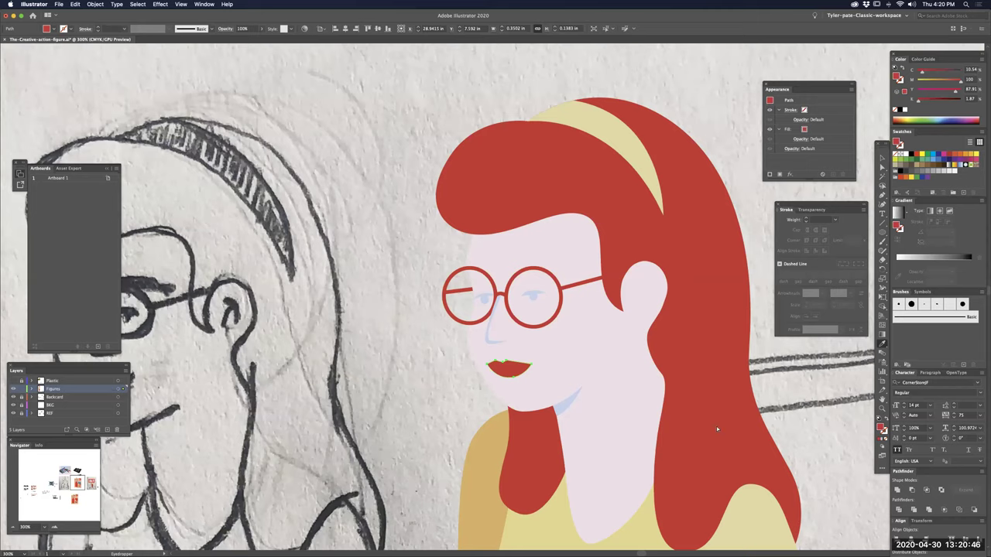
pyautogui.hotkey('ctrl', 'shift', 'a')
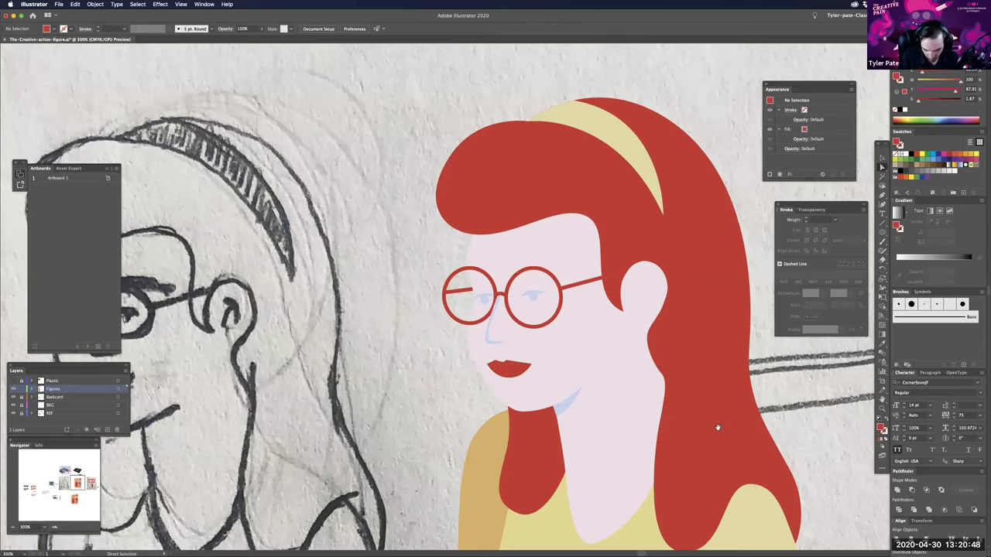
# - Compare the whole figure with the pencil sketch from head to trousers
pyautogui.hotkey('ctrl', '-')
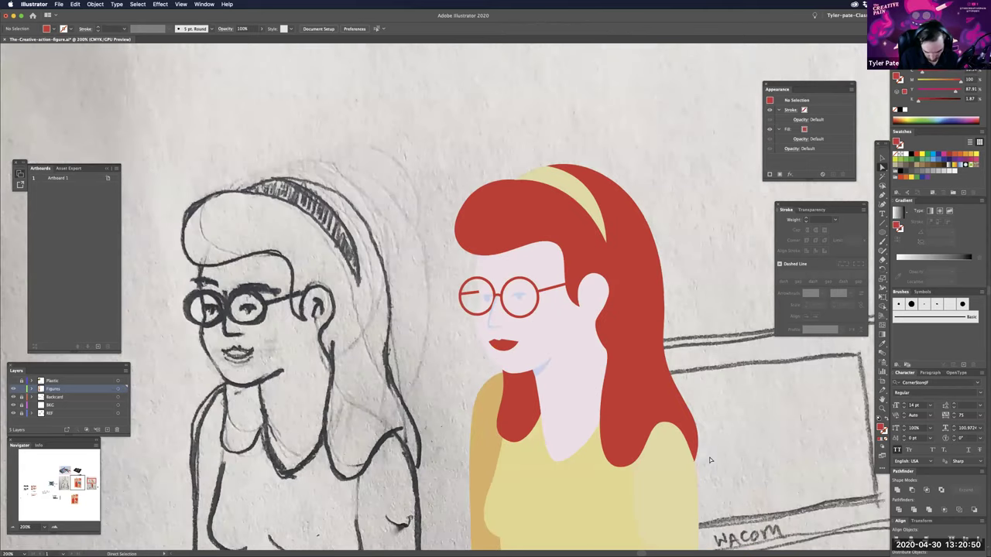
pyautogui.scroll(-2, 710, 460)
pyautogui.hotkey('ctrl', '-')
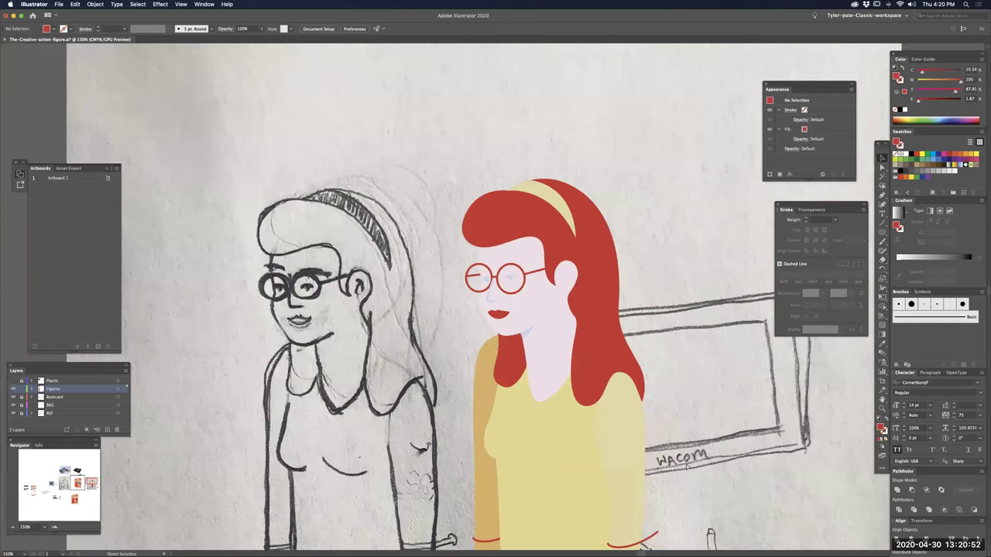
pyautogui.hotkey('ctrl', '-')
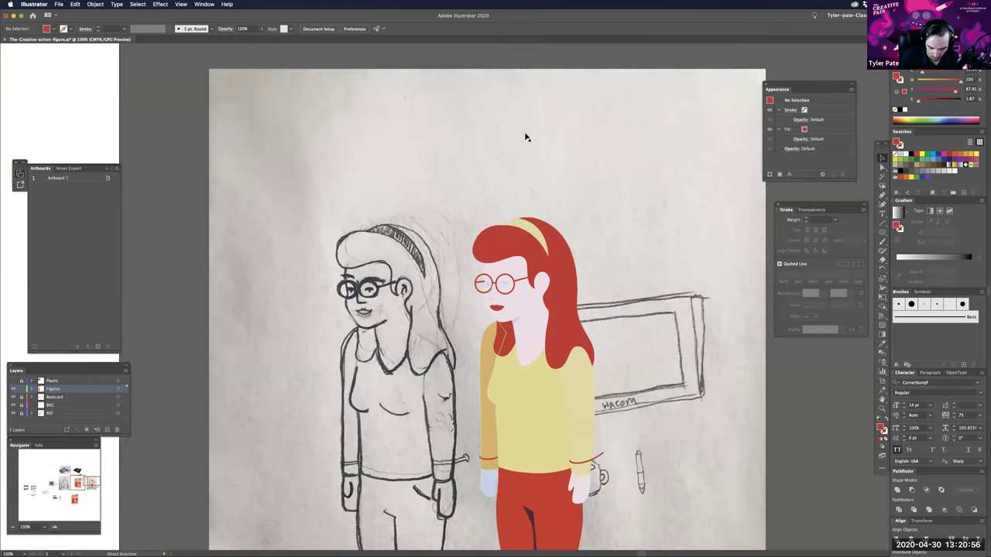
pyautogui.hotkey('ctrl', '+')
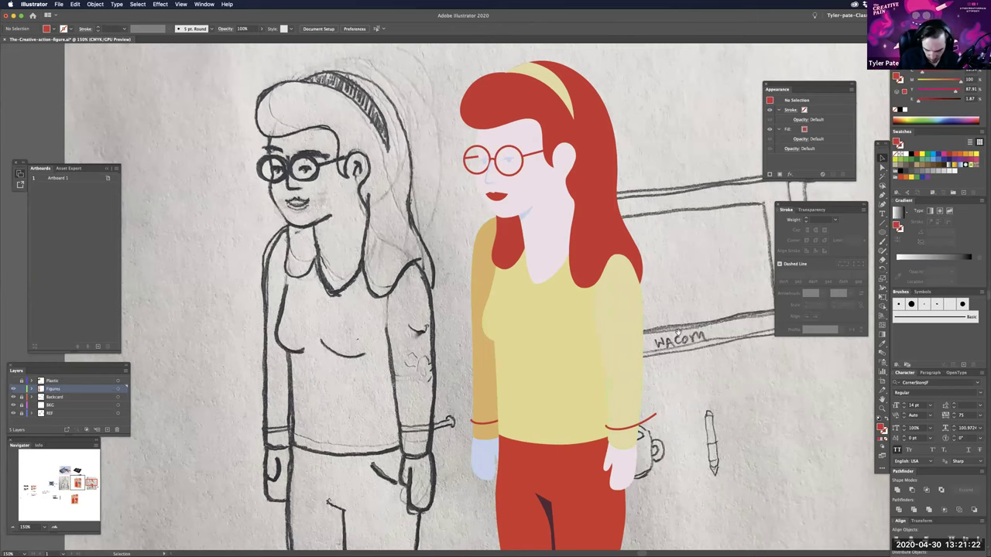
pyautogui.moveTo(637, 444); pyautogui.dragTo(599, 382)
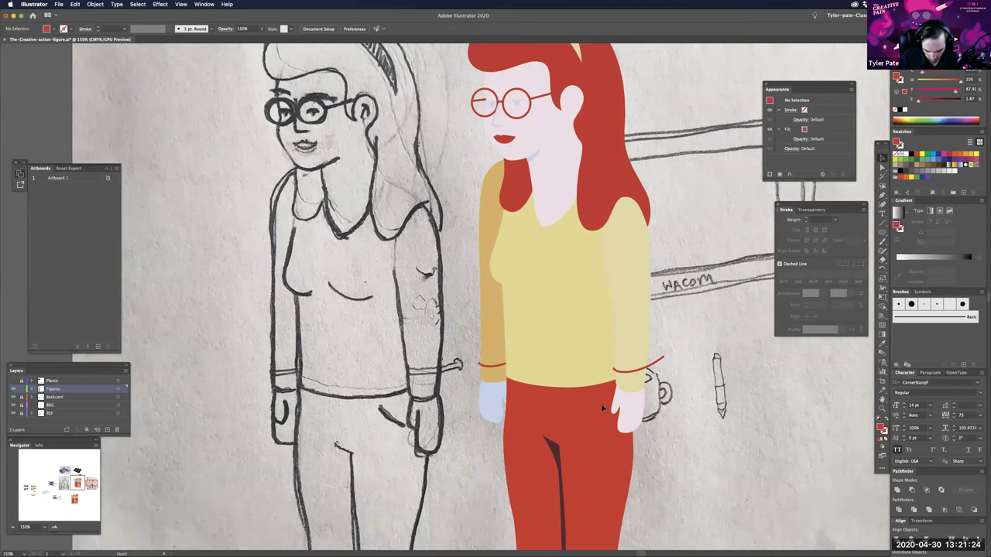
pyautogui.moveTo(596, 332); pyautogui.dragTo(571, 378)
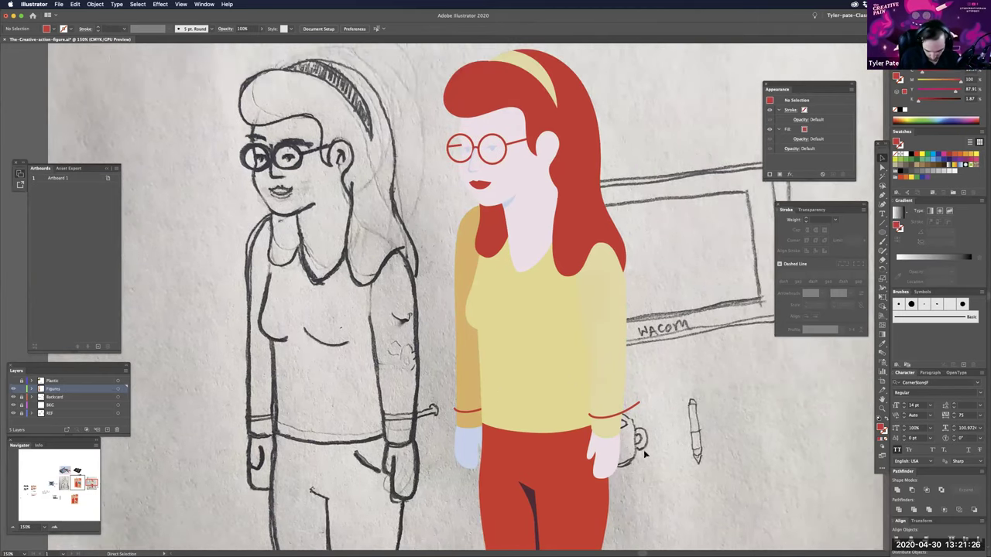
pyautogui.press('super+minus')
pyautogui.press('super+minus')
pyautogui.press('super+equal')
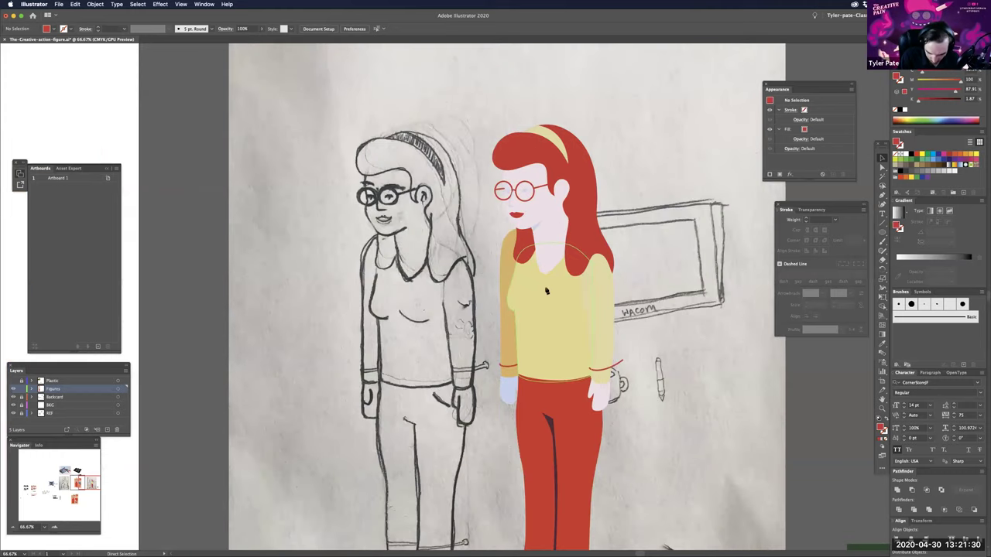
pyautogui.press('super+equal')
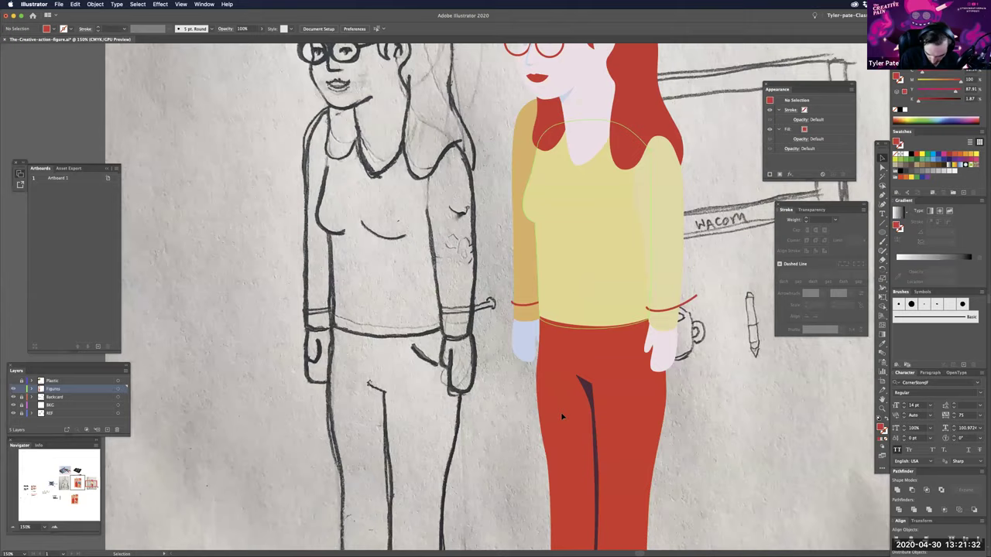
# - Draw a closed shading shape along the outer edge of the trousers' front leg with the Pen tool, from waist to hem
pyautogui.scroll(-5, 562, 416)
pyautogui.click(557, 495)
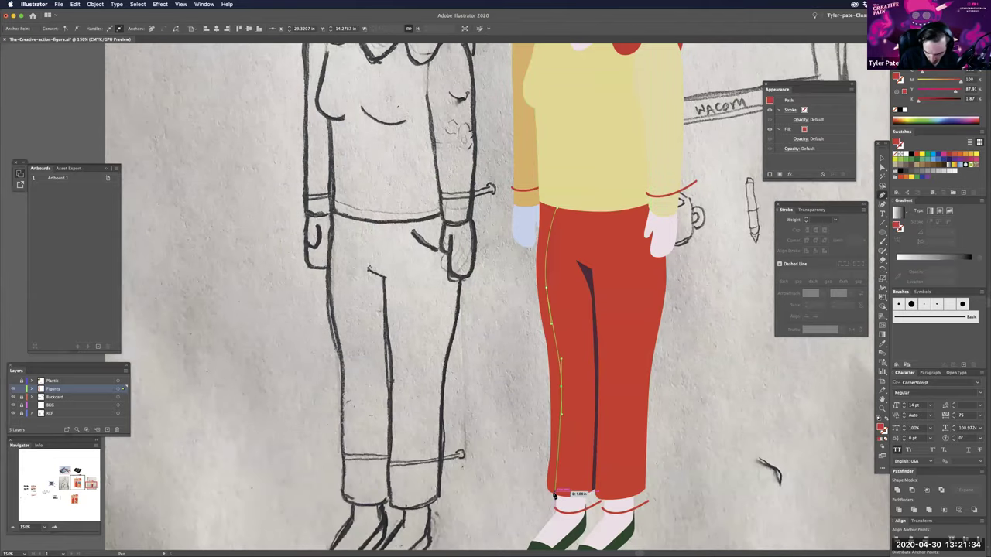
pyautogui.click(553, 494)
pyautogui.click(545, 507)
pyautogui.click(524, 475)
pyautogui.click(529, 424)
pyautogui.moveTo(515, 277); pyautogui.dragTo(534, 195)
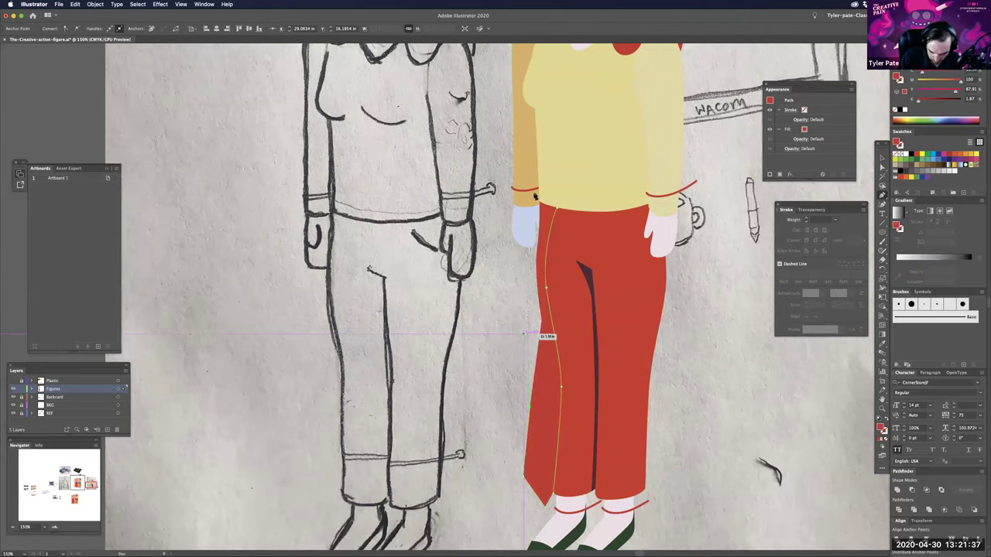
# - Trim the shading shape to the trousers' outline and darken the remaining strip by setting its black value to 16%
pyautogui.keyDown('shift'); pyautogui.keyDown('super'); pyautogui.click(566, 229); pyautogui.keyUp('super'); pyautogui.keyUp('shift')
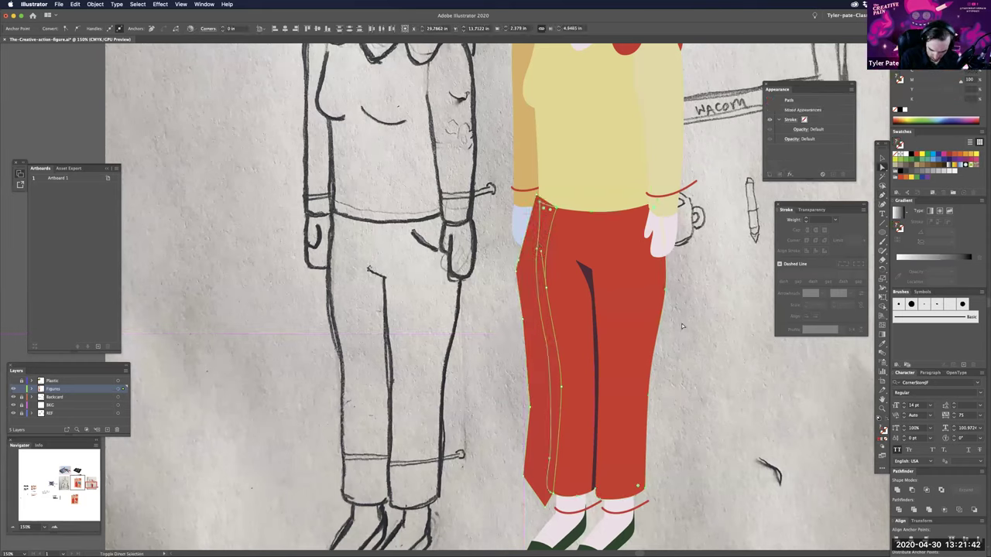
pyautogui.press('super+shift+a')
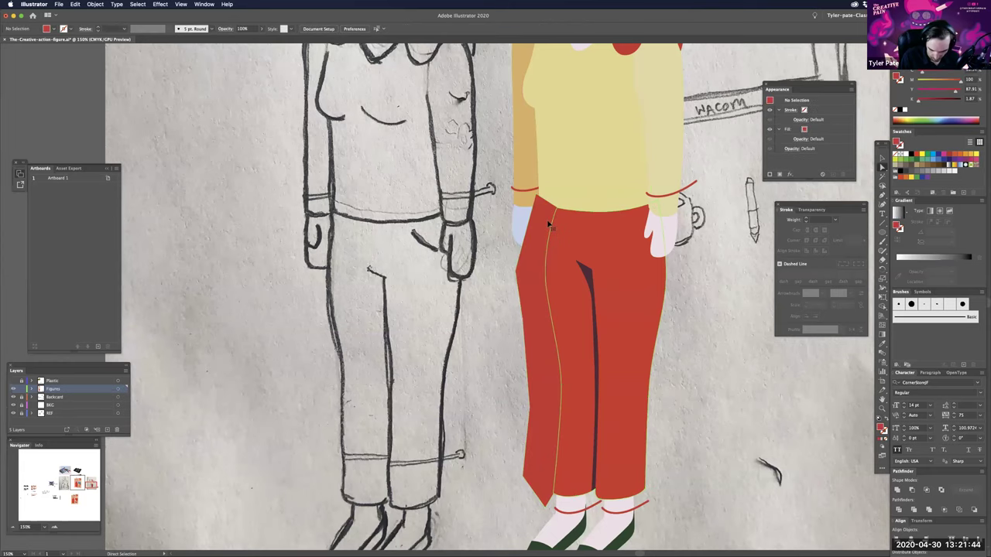
pyautogui.click(548, 224)
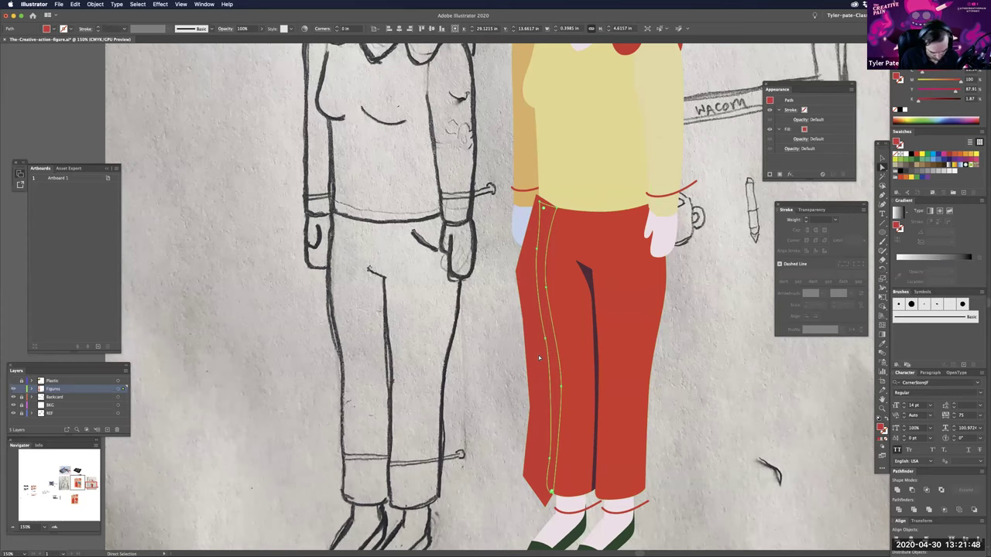
pyautogui.press('super+z')
pyautogui.press('super+z')
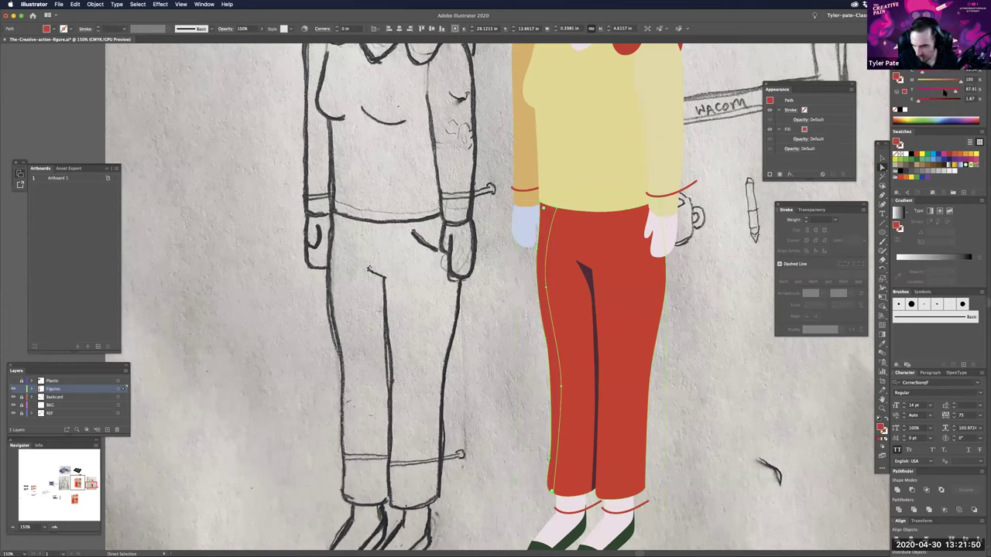
pyautogui.click(925, 101)
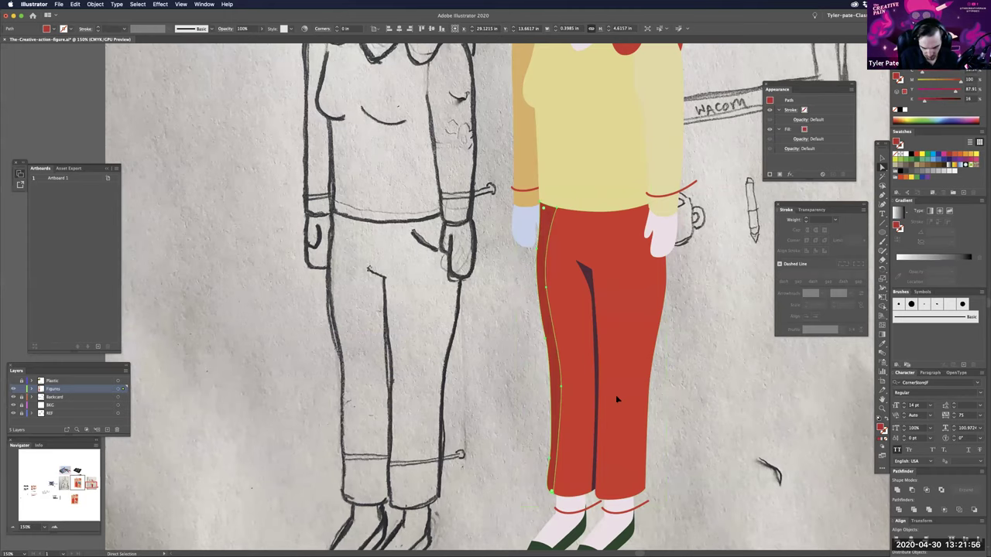
pyautogui.press('super+shift+a')
# - Place a grouped copy of the complete figure over the tall red cutout on the packaging card, scaled down to about 2.27 by 8.61 in
pyautogui.press('super+minus')
pyautogui.press('super+minus')
pyautogui.press('super+minus')
pyautogui.moveTo(597, 385); pyautogui.dragTo(609, 422)
pyautogui.moveTo(514, 463); pyautogui.dragTo(523, 478)
pyautogui.press('v')
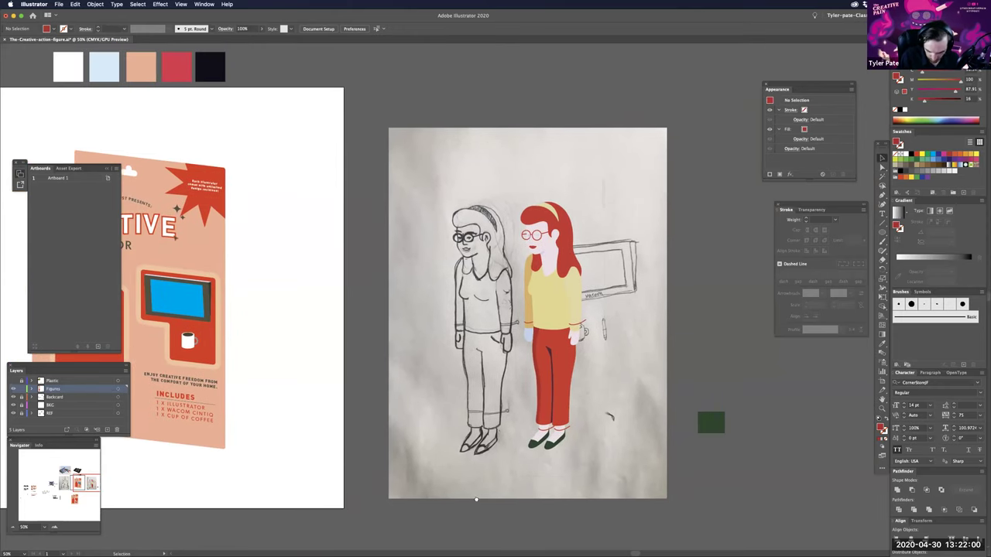
pyautogui.moveTo(475, 499); pyautogui.dragTo(615, 190)
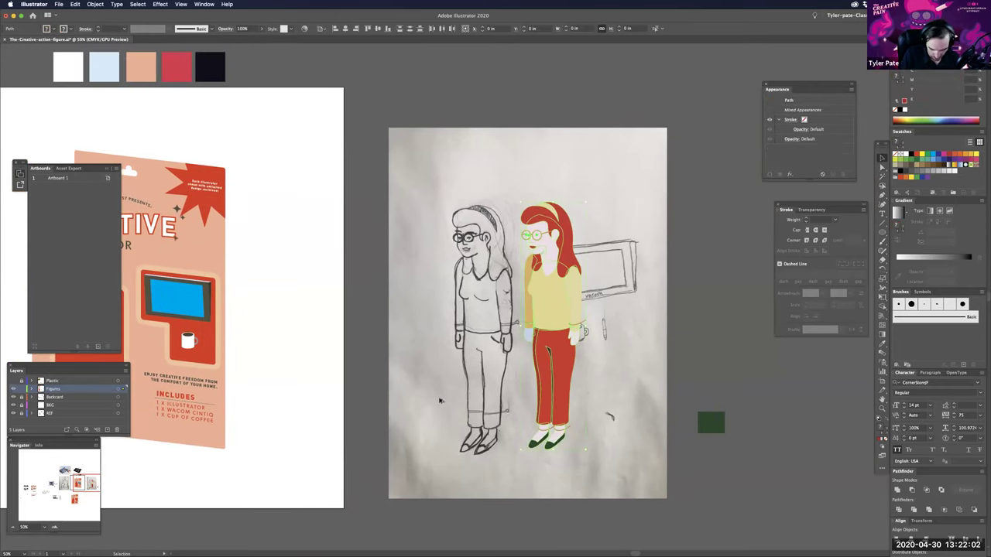
pyautogui.hscroll(-5, 445, 407)
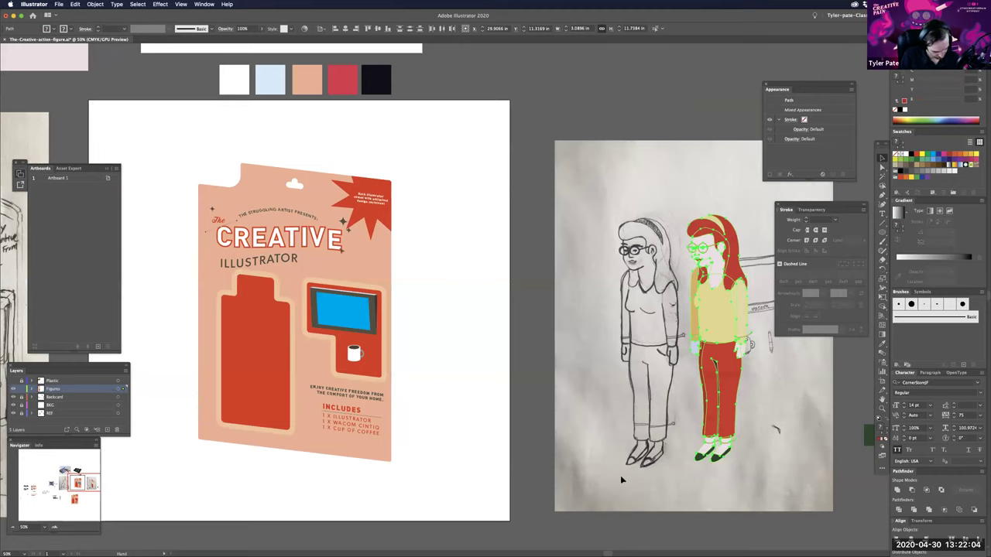
pyautogui.keyDown('alt'); pyautogui.moveTo(728, 385); pyautogui.dragTo(570, 373); pyautogui.keyUp('alt')
pyautogui.moveTo(584, 205); pyautogui.dragTo(568, 271)
pyautogui.moveTo(554, 306); pyautogui.dragTo(385, 278)
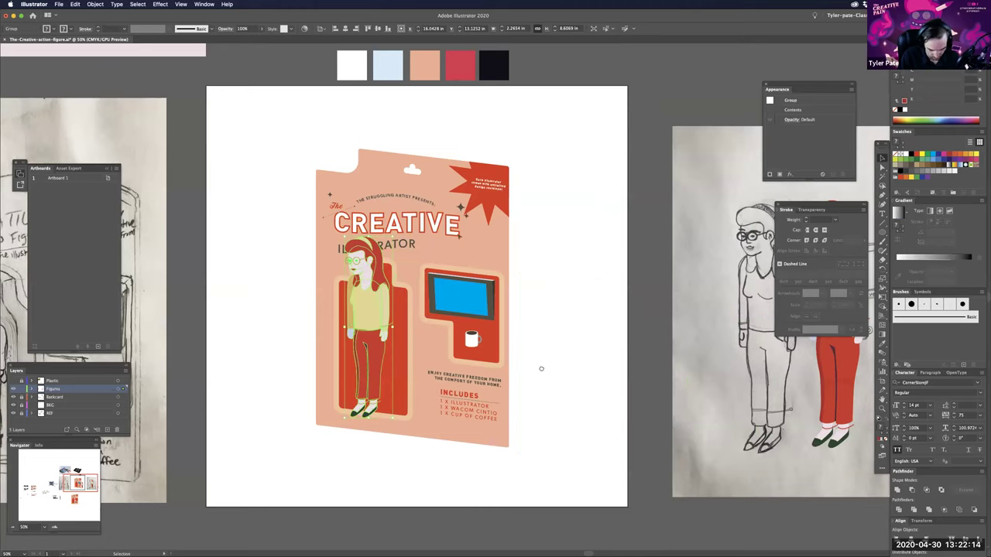
# - Scale the copied figure down to about 1.74 by 6.62 in and position it inside the tall red cutout
pyautogui.press('super+equal')
pyautogui.press('super+equal')
pyautogui.moveTo(406, 153); pyautogui.dragTo(402, 192)
pyautogui.moveTo(389, 282); pyautogui.dragTo(400, 299)
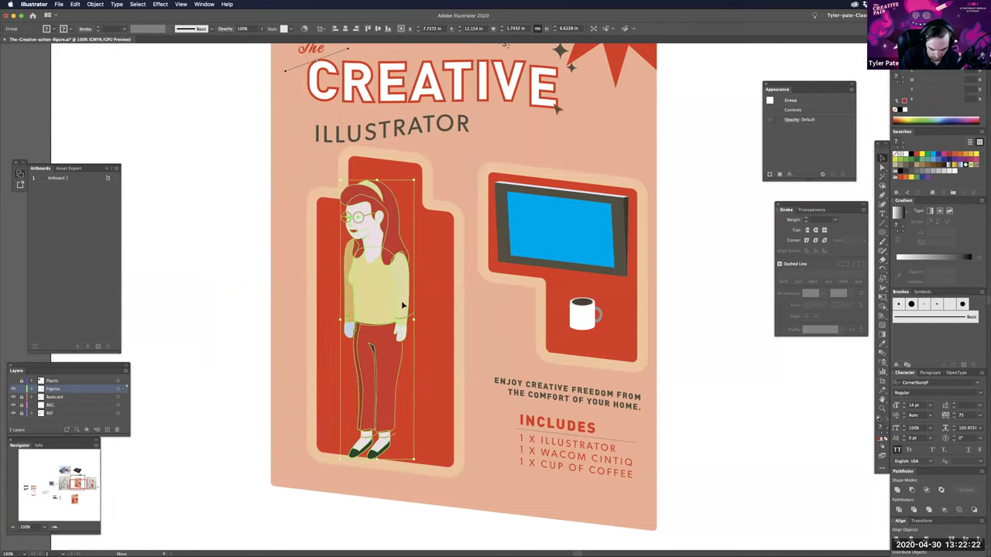
pyautogui.click(702, 433)
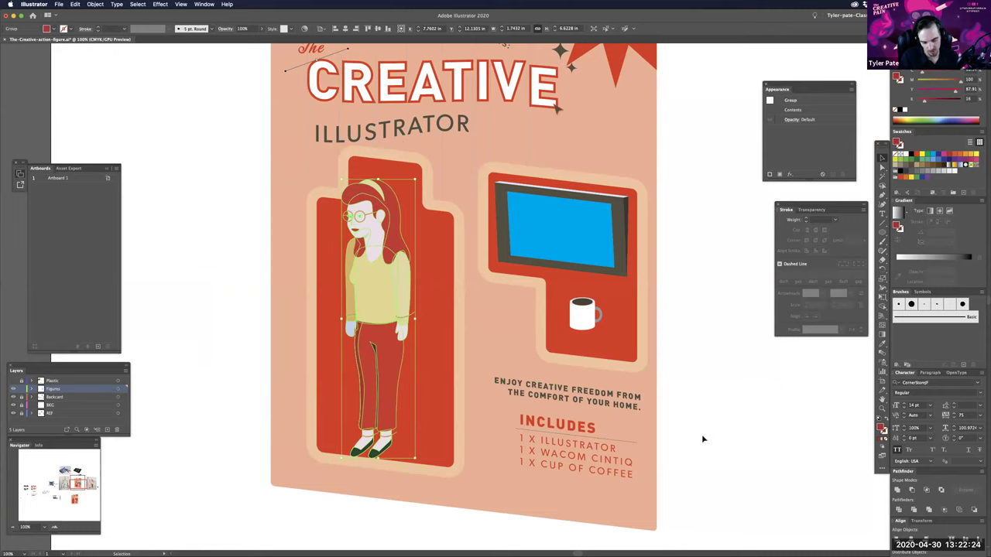
# - Examine the figure's size, colors and placement on the packaging card
pyautogui.hotkey('shift', 'b')
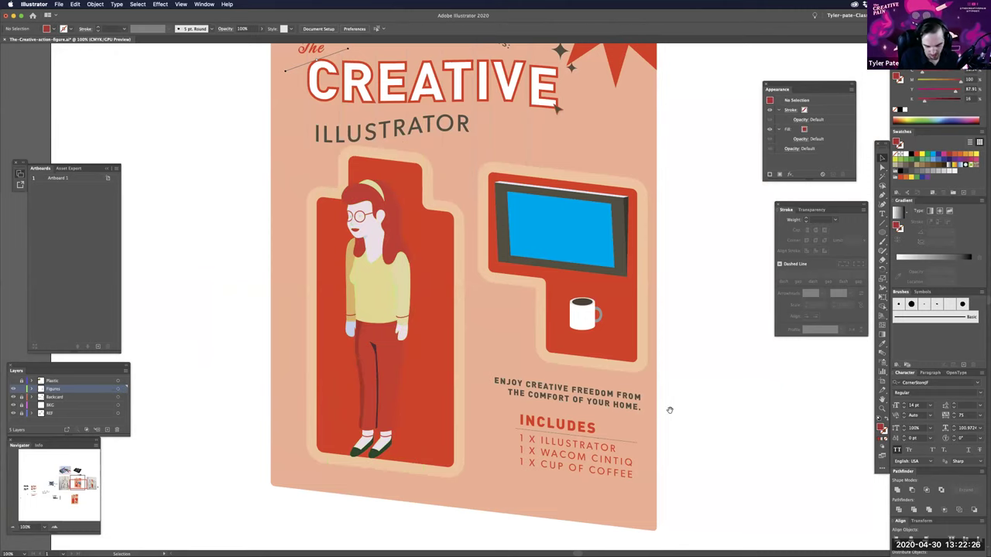
pyautogui.hscroll(2, 671, 415)
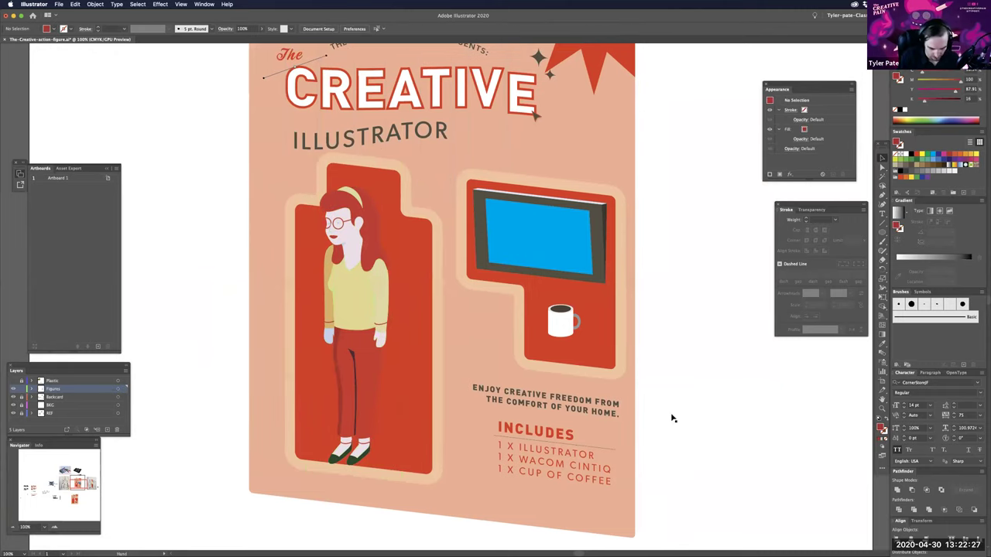
pyautogui.click(365, 286)
pyautogui.press('super+minus')
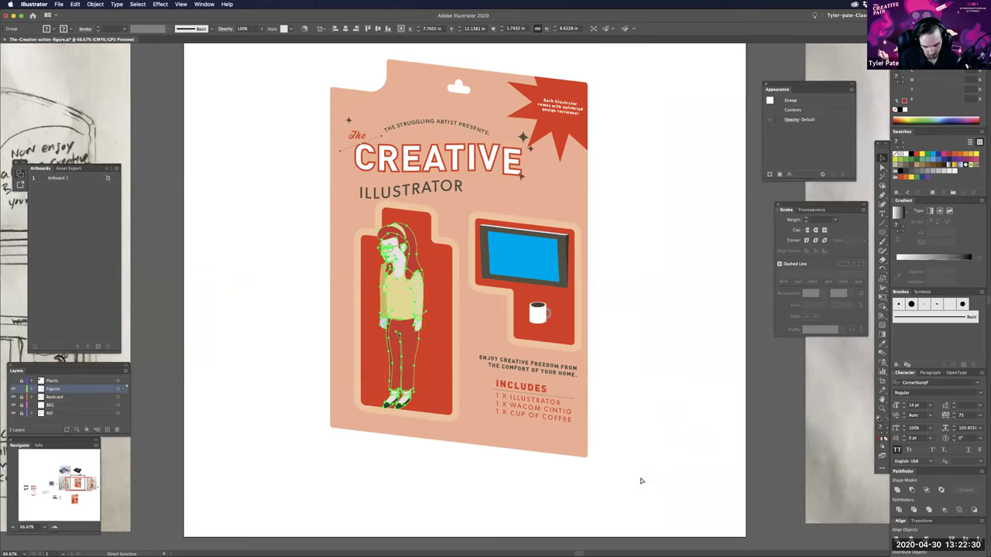
pyautogui.press('super+minus')
pyautogui.click(641, 426)
pyautogui.press('super+plus')
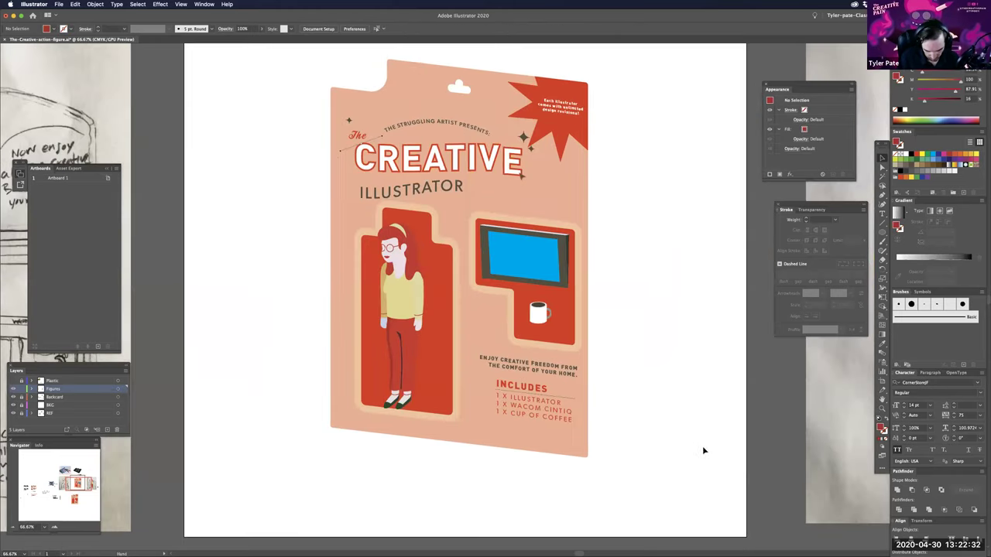
pyautogui.press('super+plus')
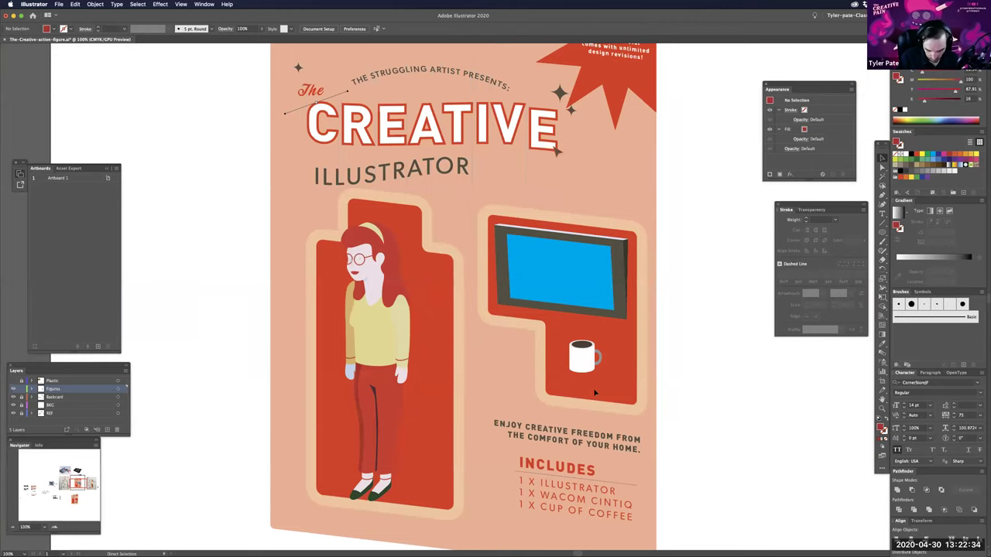
pyautogui.press('super+space')
pyautogui.press('Escape')
pyautogui.moveTo(610, 365); pyautogui.dragTo(550, 308)
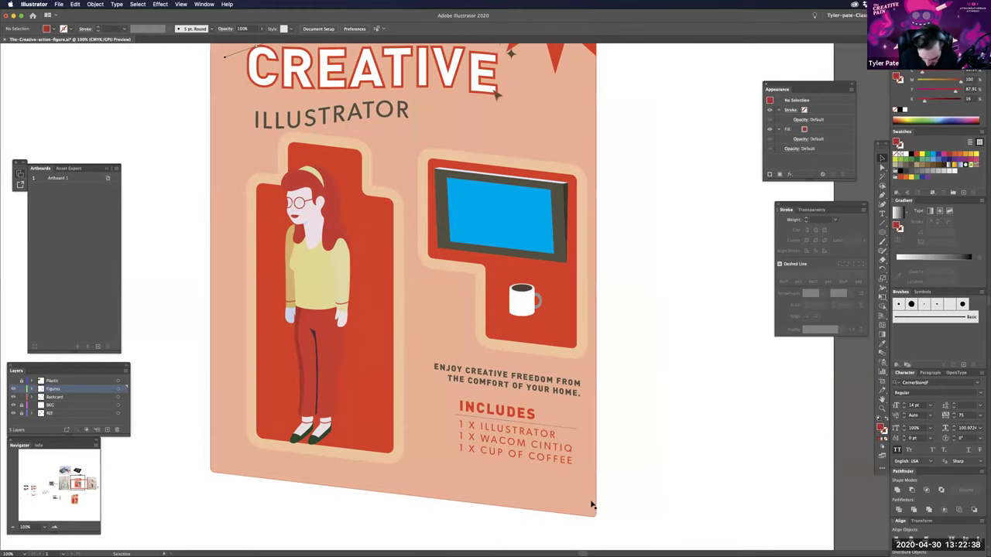
pyautogui.press('a')
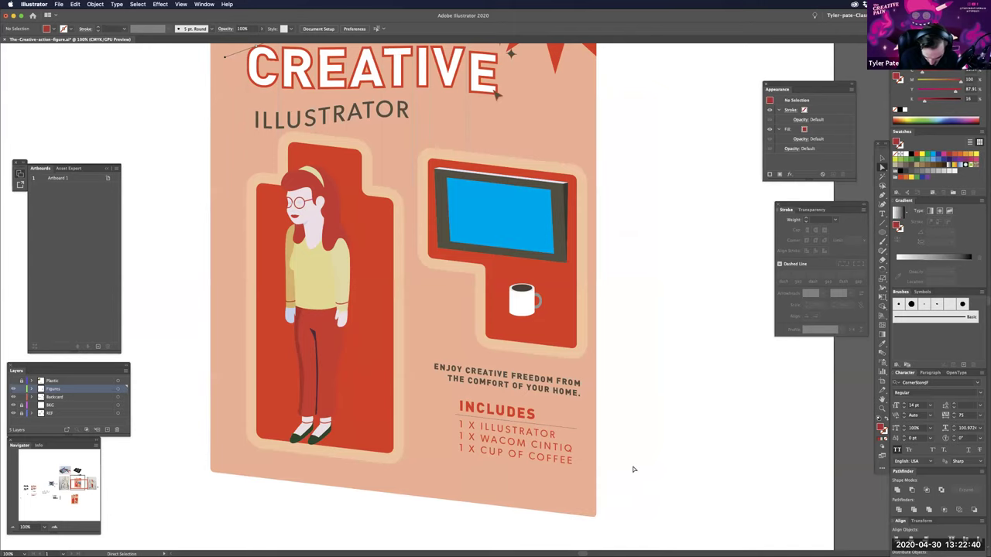
pyautogui.moveTo(604, 426); pyautogui.dragTo(609, 463)
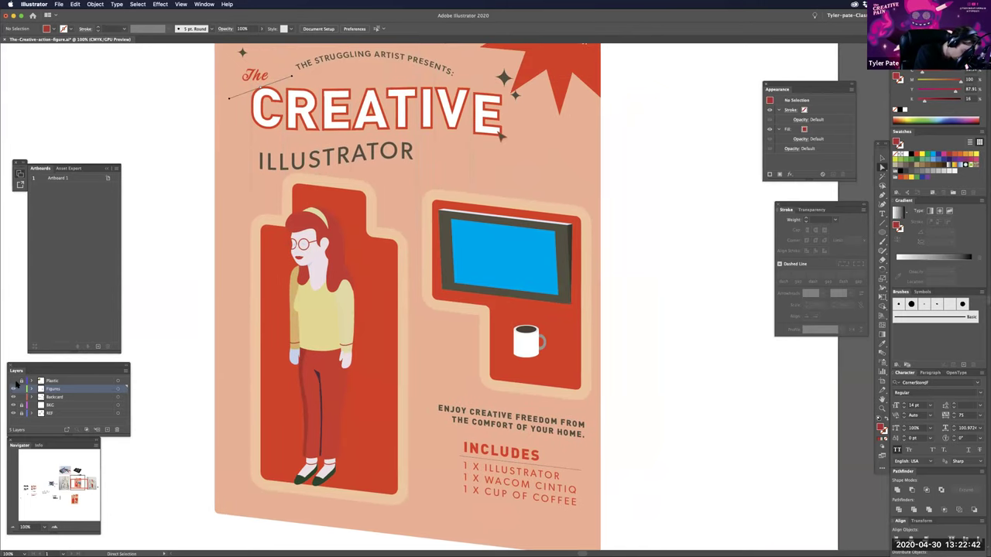
# - Show and unlock the Plastic layer and inspect the top face of the tall blister
pyautogui.click(24, 382)
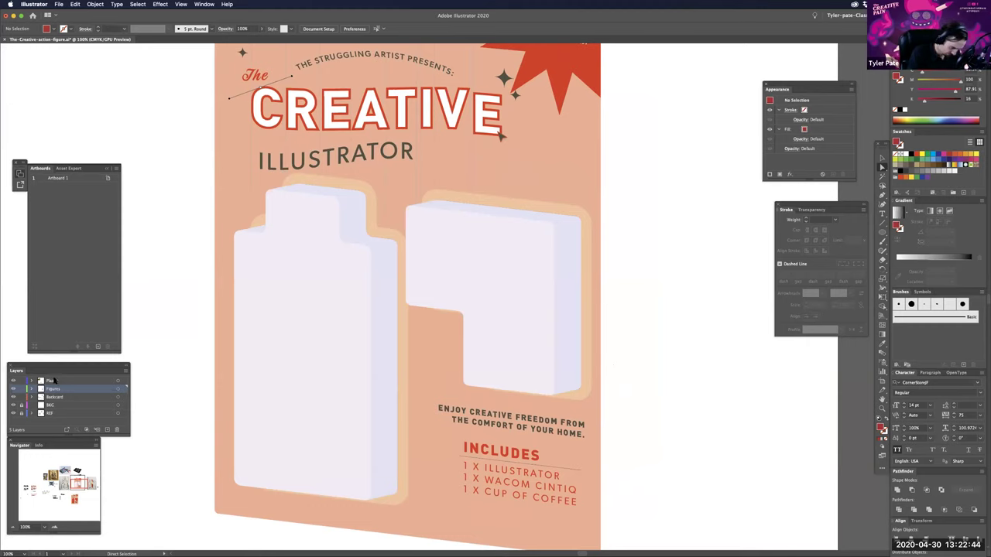
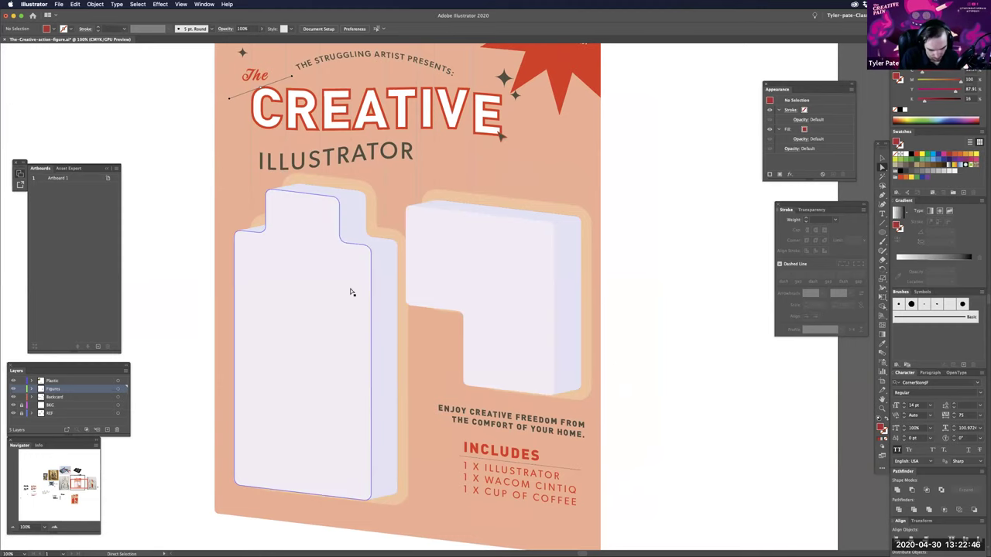
pyautogui.click(285, 190)
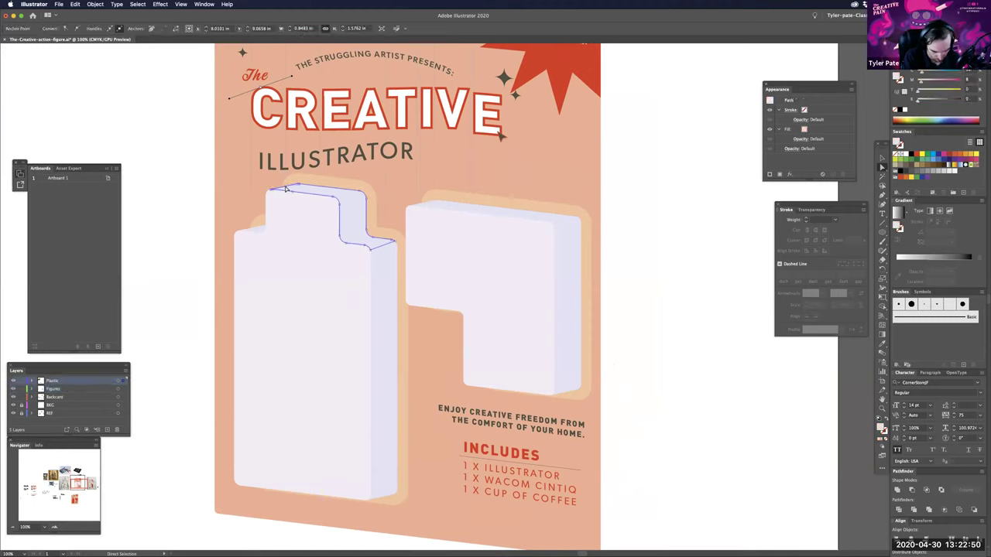
pyautogui.click(186, 158)
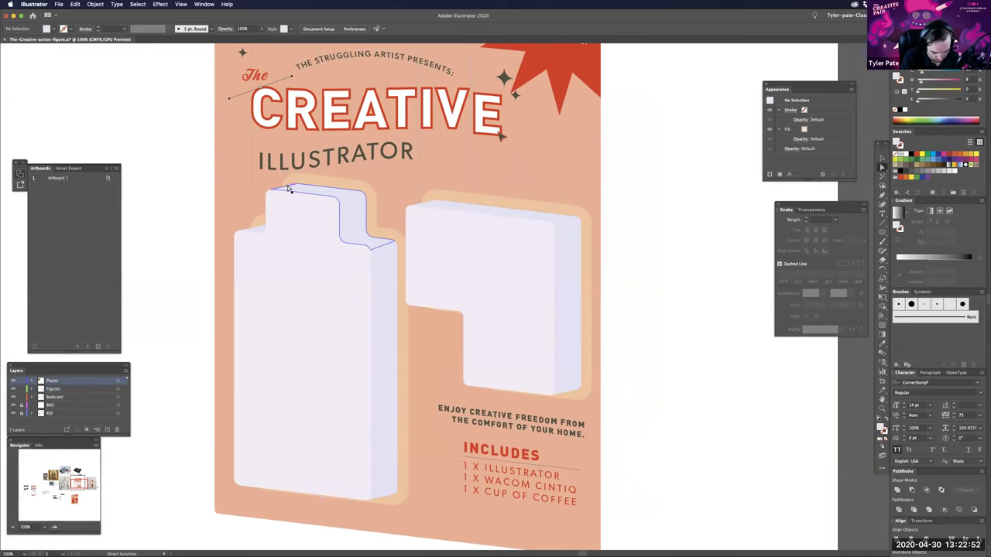
pyautogui.click(288, 188)
pyautogui.click(661, 418)
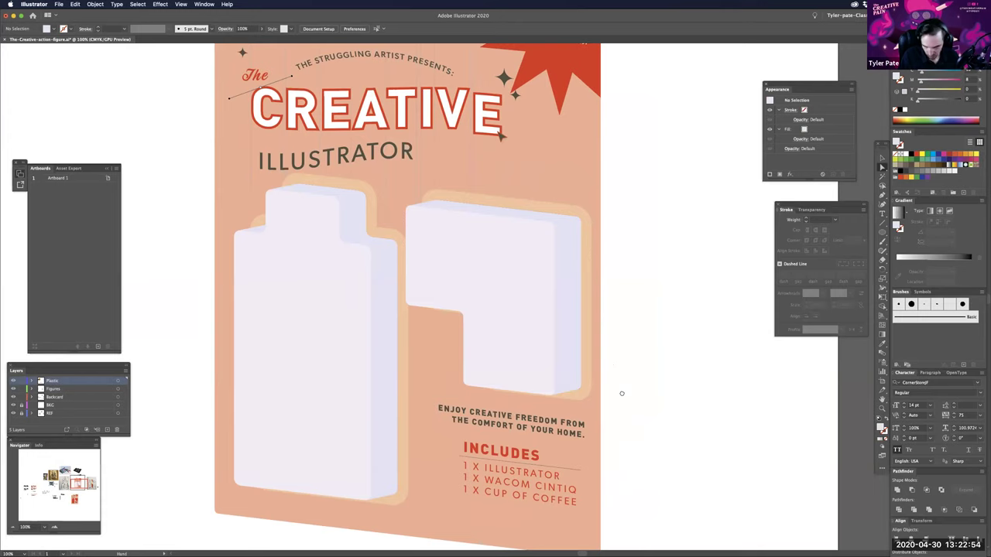
# - Paste an angled guide line about 4.62 by 0.99 in and place it across the card's lower-right corner
pyautogui.scroll(-3, 621, 418)
pyautogui.scroll(-2, 620, 443)
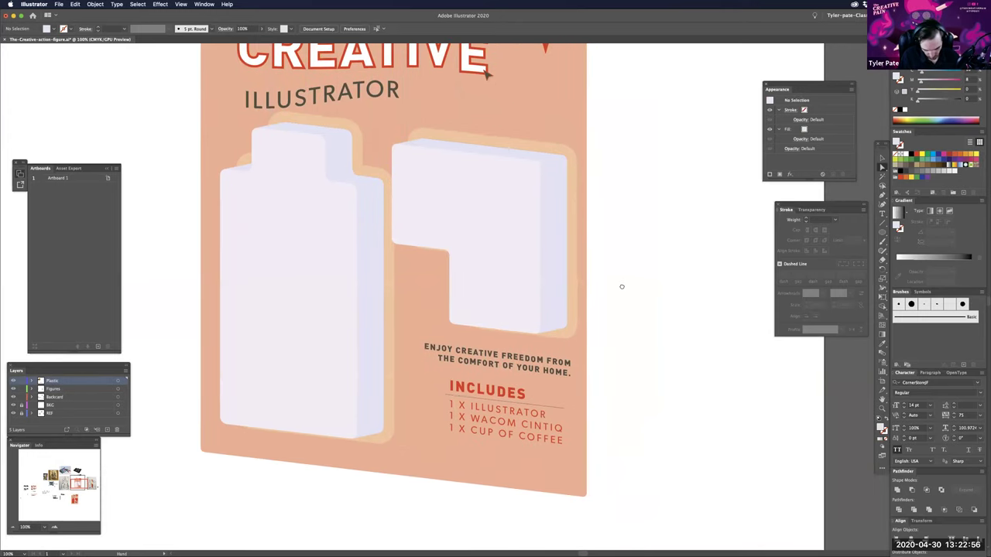
pyautogui.moveTo(622, 286); pyautogui.dragTo(600, 244)
pyautogui.press('super+equal')
pyautogui.press('super+equal')
pyautogui.moveTo(632, 479)
pyautogui.mouseDown()
pyautogui.moveTo(536, 302)
pyautogui.moveTo(553, 274)
pyautogui.moveTo(686, 212)
pyautogui.mouseUp()
pyautogui.press('super+v')
pyautogui.press('v')
pyautogui.moveTo(619, 270)
pyautogui.mouseDown()
pyautogui.moveTo(586, 435)
pyautogui.moveTo(615, 420)
pyautogui.moveTo(603, 422)
pyautogui.mouseUp()
pyautogui.press('a')
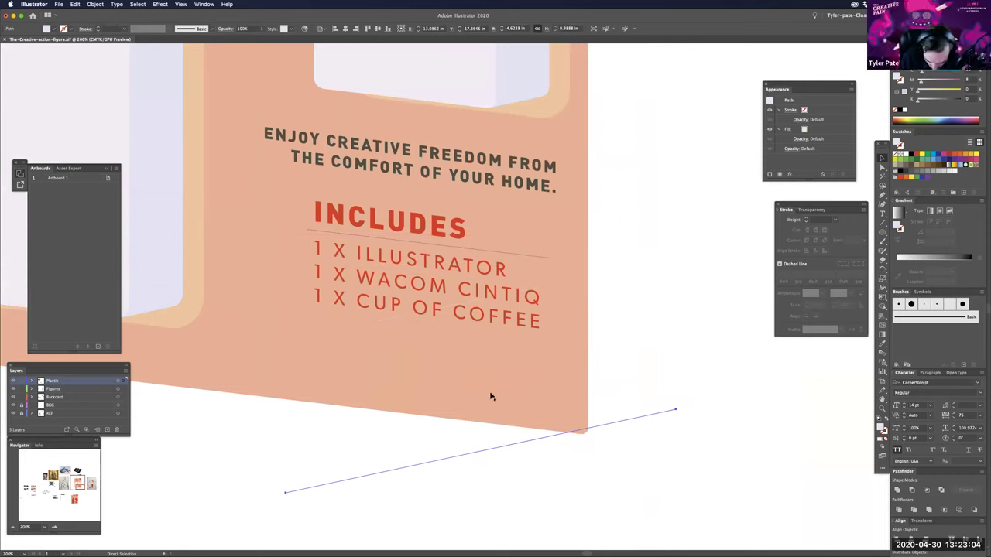
# - Transfer the angled guide line to the Backcard layer and align it in outline view against the card's rounded lower-right corner
pyautogui.press('super+equal')
pyautogui.press('super+equal')
pyautogui.press('super+equal')
pyautogui.moveTo(486, 394); pyautogui.dragTo(457, 414)
pyautogui.press('a')
pyautogui.press('super+y')
pyautogui.press('v')
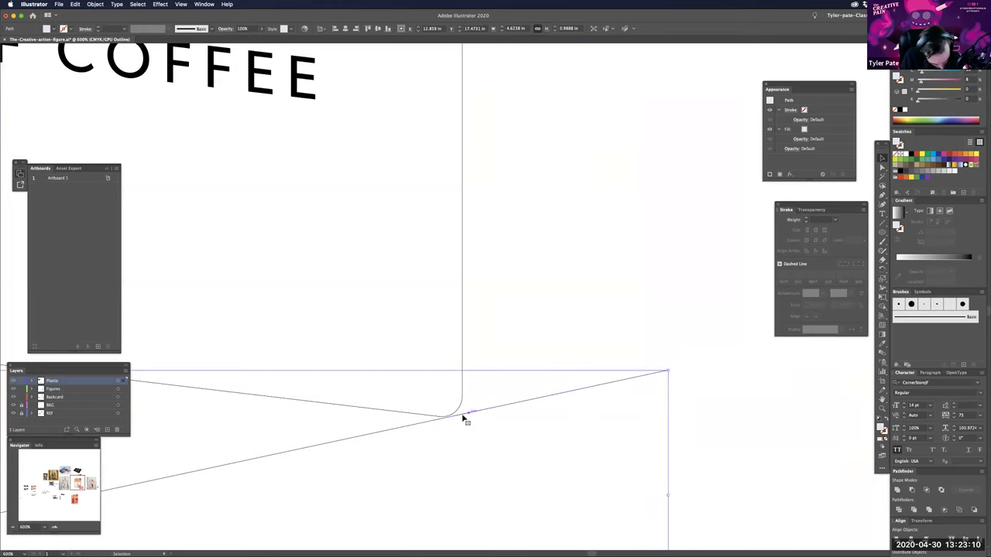
pyautogui.moveTo(124, 381); pyautogui.dragTo(124, 398)
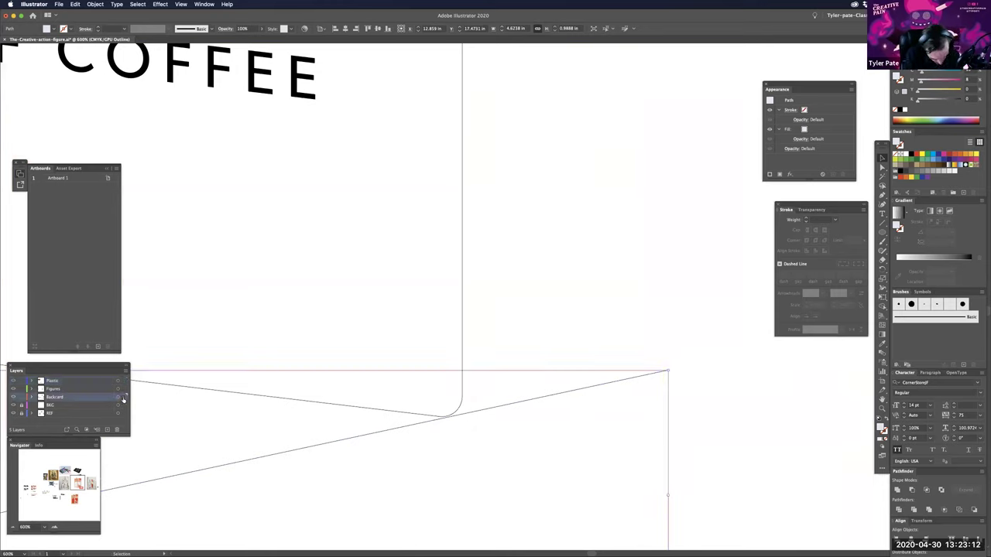
pyautogui.moveTo(487, 411); pyautogui.dragTo(755, 380)
pyautogui.press('z')
pyautogui.moveTo(518, 442); pyautogui.dragTo(552, 361)
pyautogui.press('v')
pyautogui.press('a')
# - Duplicate the backcard outline, offsetting the copy about 0.21 in to the right and slightly upward
pyautogui.hotkey('ctrl', '-')
pyautogui.hotkey('ctrl', '-')
pyautogui.hotkey('ctrl', '-')
pyautogui.hotkey('ctrl', '-')
pyautogui.hotkey('ctrl', '-')
pyautogui.hotkey('ctrl', '-')
pyautogui.hotkey('ctrl', '-')
pyautogui.hotkey('ctrl', '-')
pyautogui.hotkey('ctrl', '-')
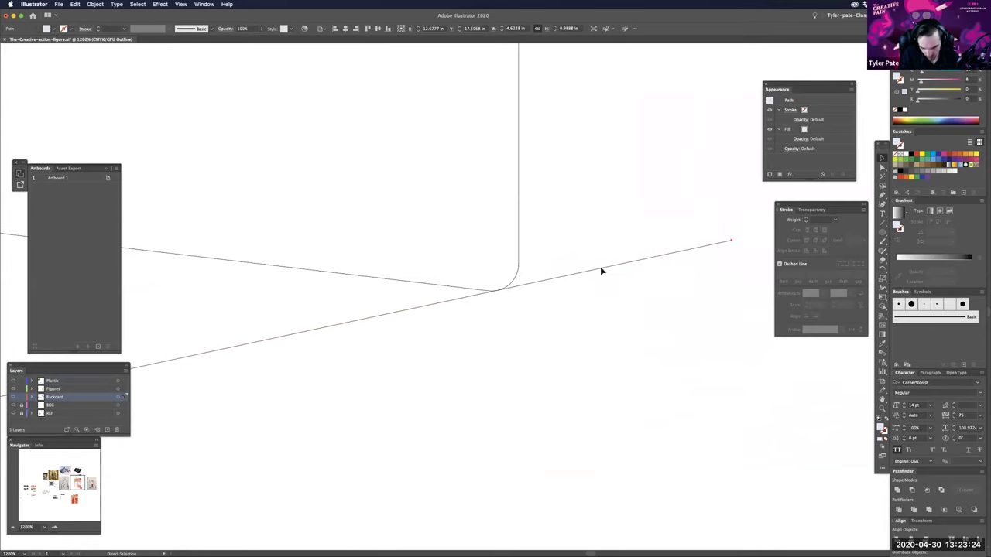
pyautogui.hotkey('ctrl', '-')
pyautogui.hotkey('ctrl', '-')
pyautogui.hotkey('ctrl', '-')
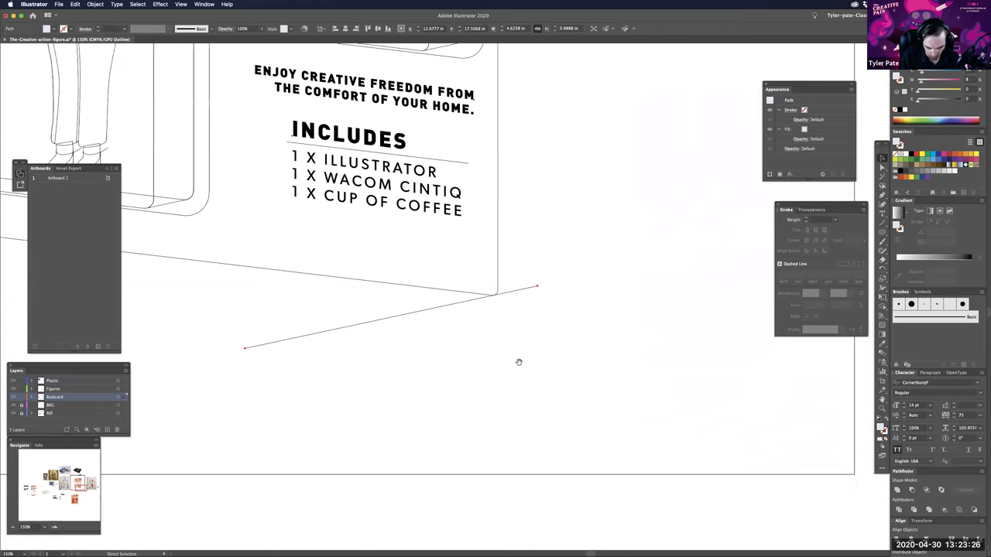
pyautogui.hotkey('ctrl', '-')
pyautogui.hotkey('ctrl', '-')
pyautogui.scroll(1, 436, 216)
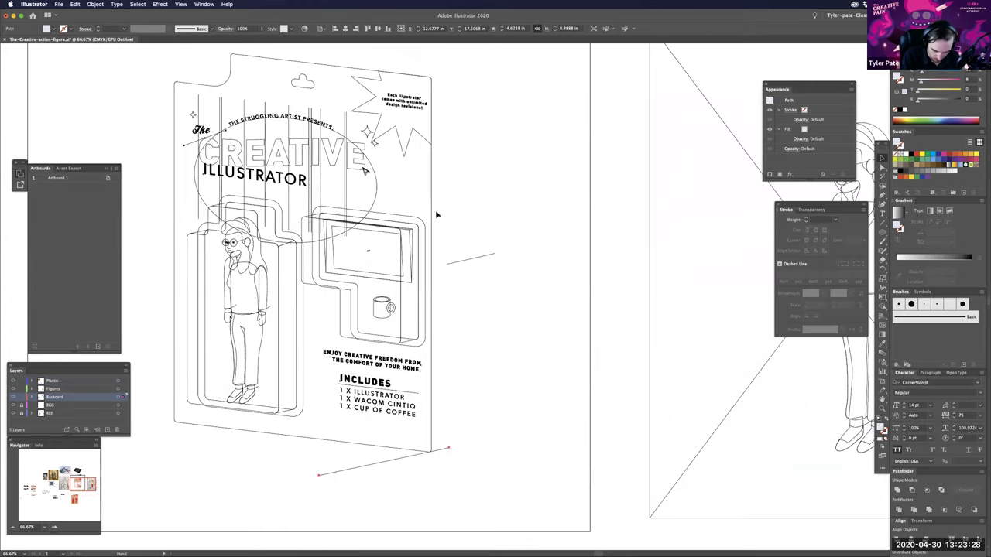
pyautogui.scroll(2, 435, 214)
pyautogui.click(417, 154)
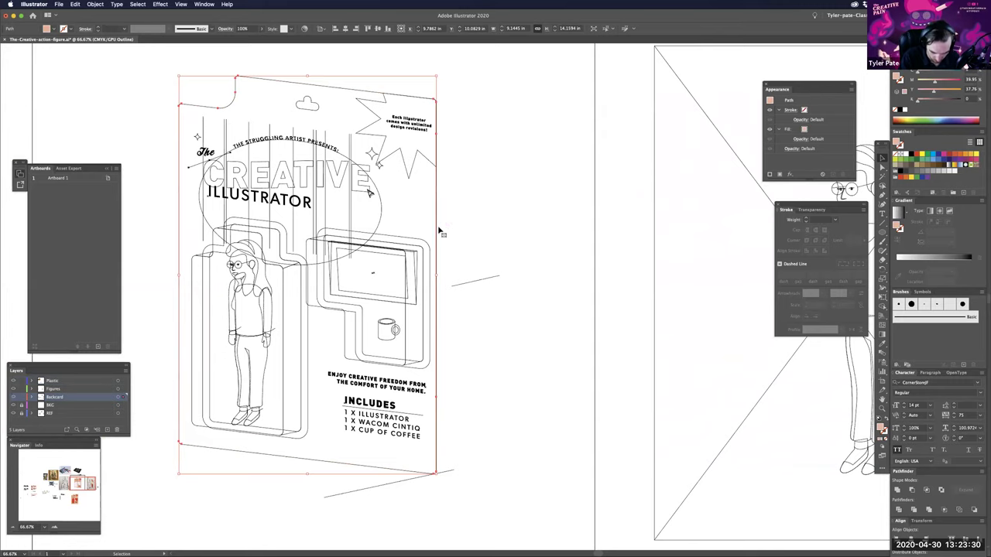
pyautogui.moveTo(439, 230); pyautogui.dragTo(444, 228)
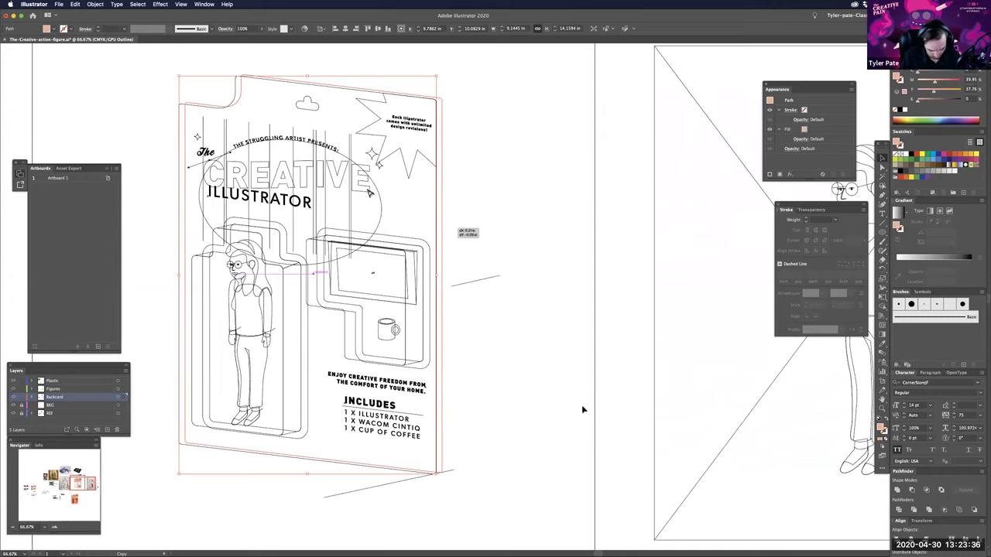
# - Shift the duplicated card outline down so its rounded lower-right corner reaches the angled guide line
pyautogui.moveTo(626, 489); pyautogui.dragTo(648, 475)
pyautogui.moveTo(507, 508); pyautogui.dragTo(574, 468)
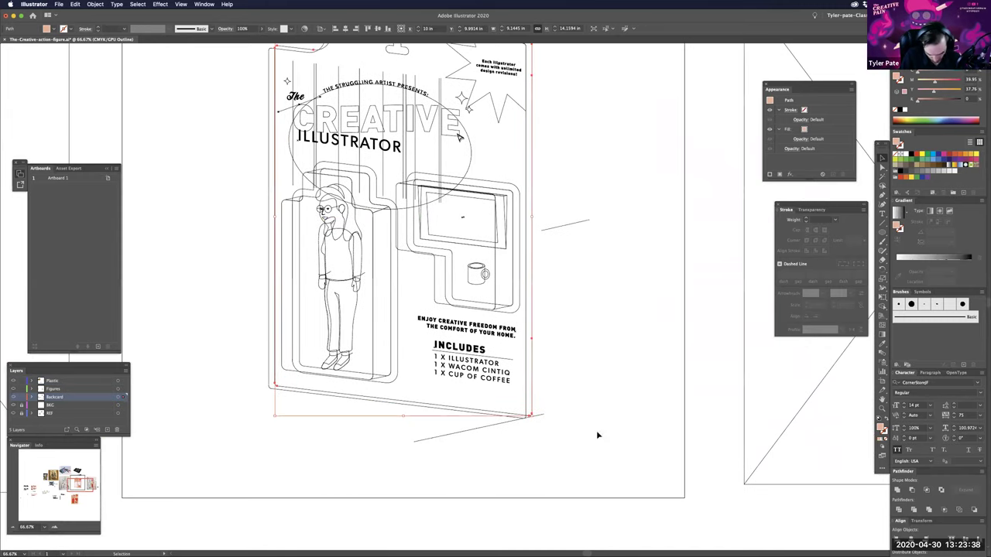
pyautogui.press('super+equal')
pyautogui.press('super+equal')
pyautogui.press('super+equal')
pyautogui.scroll(8, 544, 317)
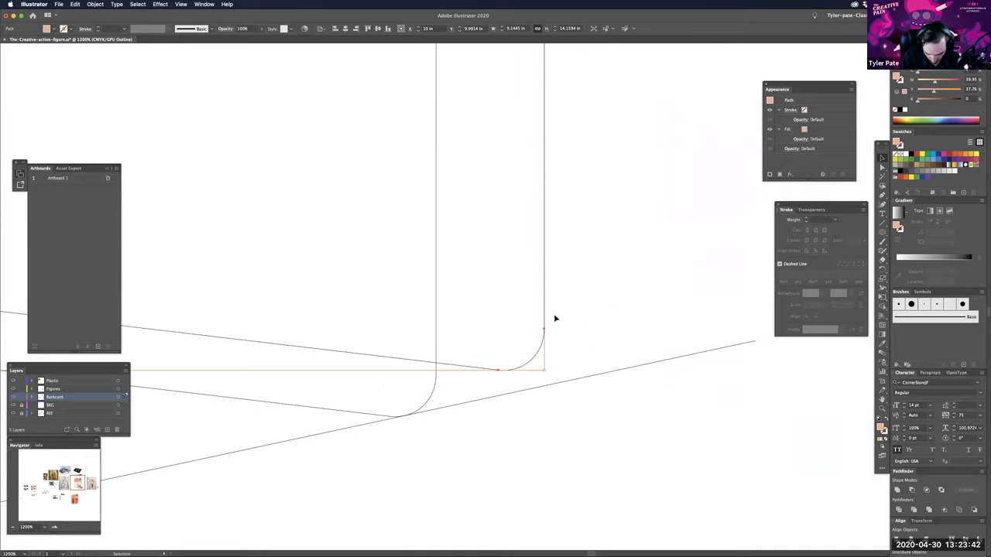
pyautogui.click(549, 325)
pyautogui.moveTo(545, 332); pyautogui.dragTo(544, 354)
# - Fine-tune the duplicated card outline's position until its lower-right corner curve just touches the guide line
pyautogui.press('z')
pyautogui.moveTo(495, 395); pyautogui.dragTo(675, 425)
pyautogui.press('v')
pyautogui.click(676, 424)
pyautogui.hscroll(2, 618, 383)
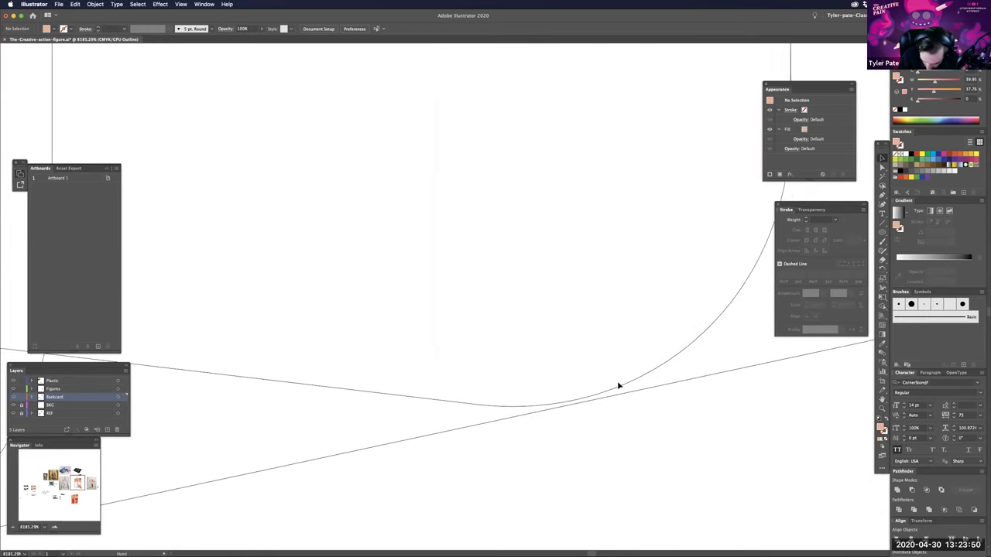
pyautogui.moveTo(623, 384); pyautogui.dragTo(640, 385)
pyautogui.press('super+space')
pyautogui.moveTo(585, 403); pyautogui.dragTo(720, 408)
pyautogui.scroll(2, 639, 436)
pyautogui.moveTo(780, 364)
pyautogui.mouseDown()
pyautogui.moveTo(789, 359)
pyautogui.moveTo(781, 364)
pyautogui.mouseUp()
pyautogui.press('z')
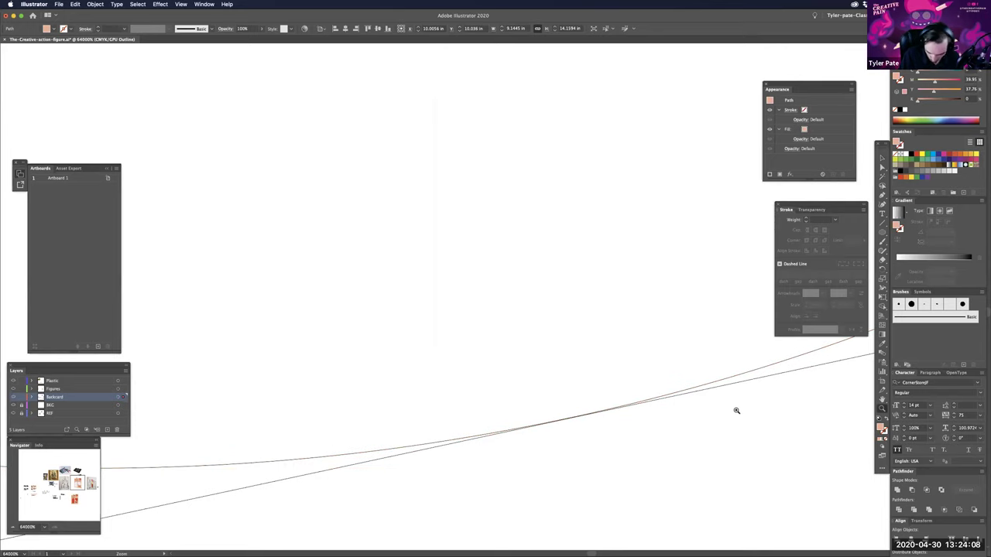
pyautogui.press('v')
pyautogui.click(795, 380)
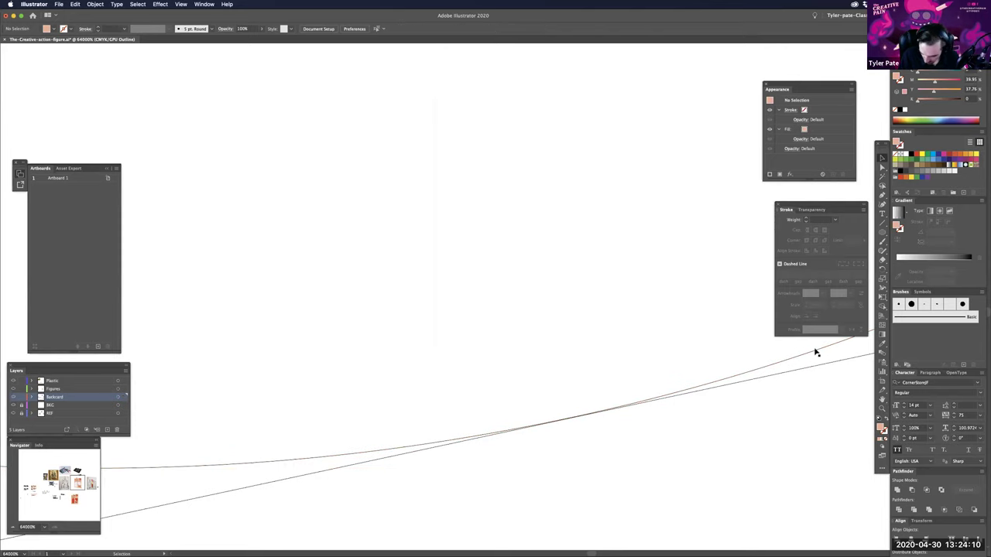
pyautogui.moveTo(814, 350); pyautogui.dragTo(816, 349)
# - Try to build the card's side edge with Shape Builder from the two card outlines and the lower guide line
pyautogui.press('super+minus')
pyautogui.press('super+minus')
pyautogui.press('super+minus')
pyautogui.press('super+minus')
pyautogui.press('super+minus')
pyautogui.press('super+minus')
pyautogui.press('super+minus')
pyautogui.press('super+minus')
pyautogui.press('super+minus')
pyautogui.press('super+minus')
pyautogui.press('super+minus')
pyautogui.press('super+minus')
pyautogui.press('super+minus')
pyautogui.press('super+minus')
pyautogui.press('super+minus')
pyautogui.press('super+minus')
pyautogui.press('super+minus')
pyautogui.press('super+minus')
pyautogui.press('super+minus')
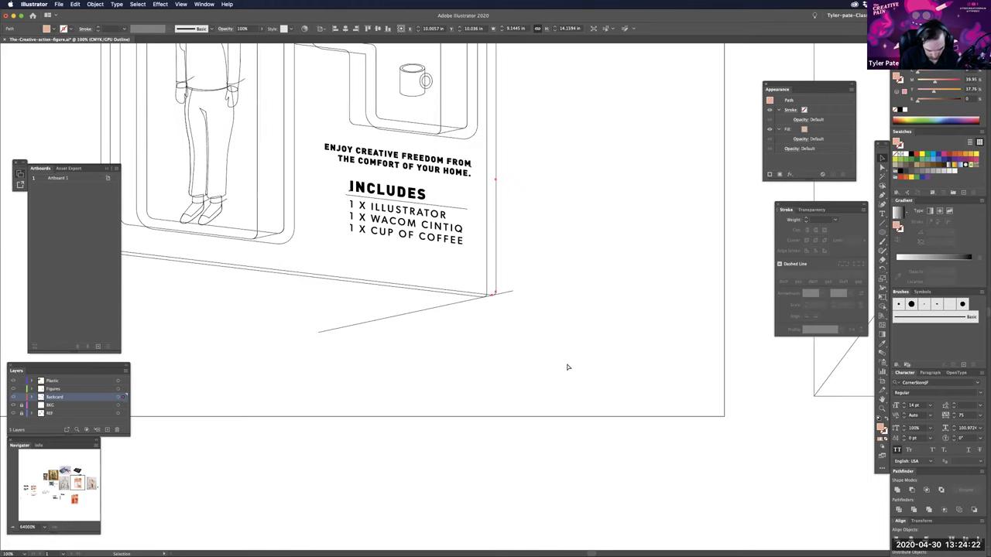
pyautogui.press('super+minus')
pyautogui.press('super+minus')
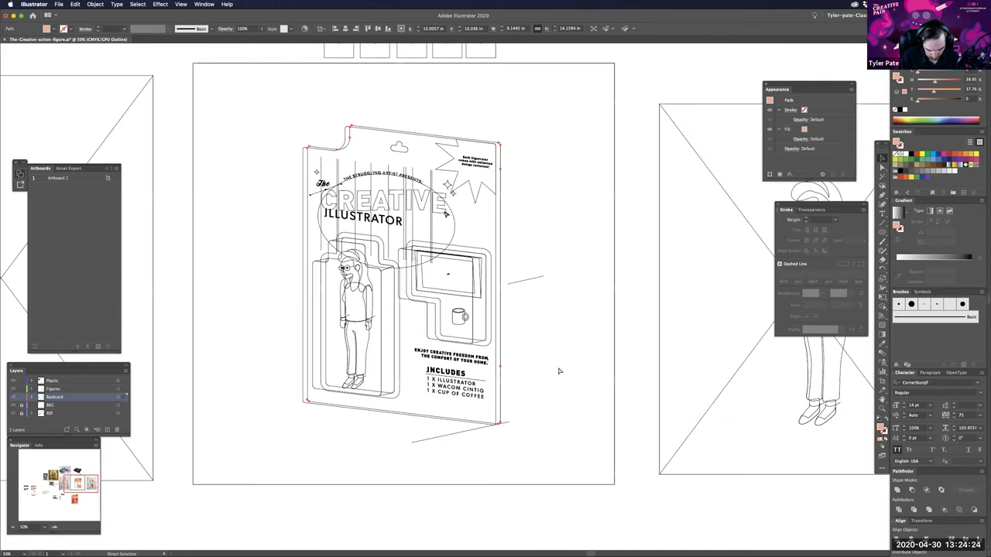
pyautogui.press('super+equal')
pyautogui.click(555, 454)
pyautogui.moveTo(554, 454); pyautogui.dragTo(561, 458)
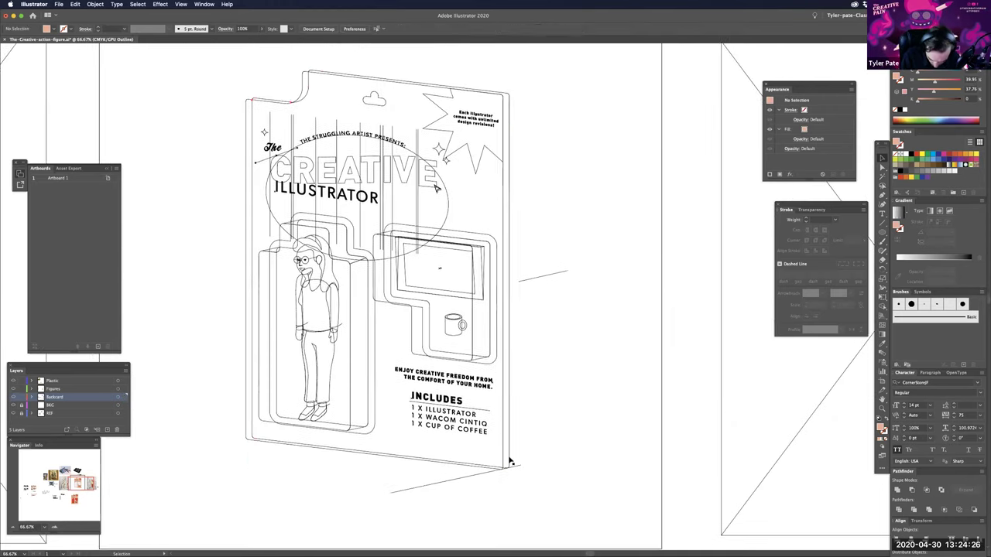
pyautogui.click(504, 454)
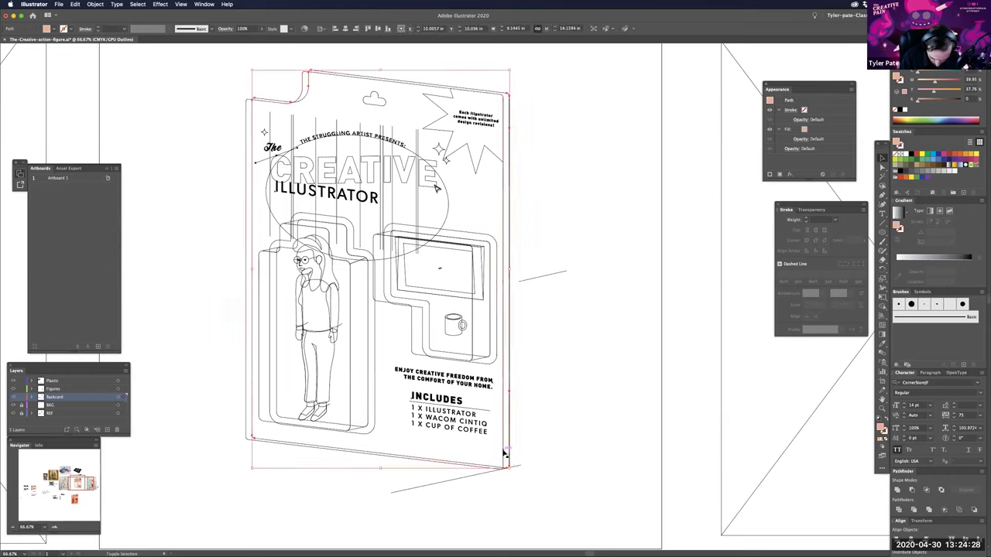
pyautogui.click(513, 452)
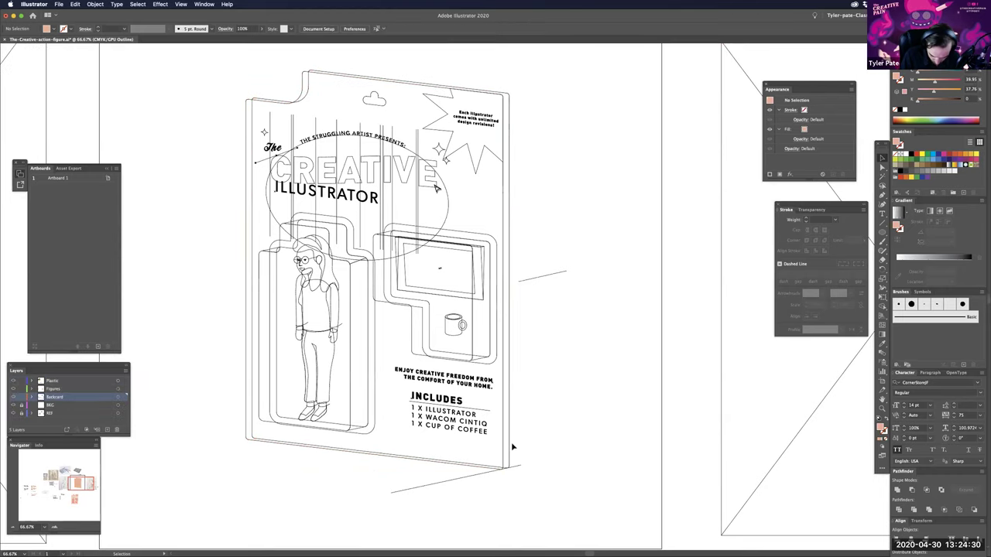
pyautogui.click(510, 452)
pyautogui.keyDown('shift'); pyautogui.click(520, 469); pyautogui.keyUp('shift')
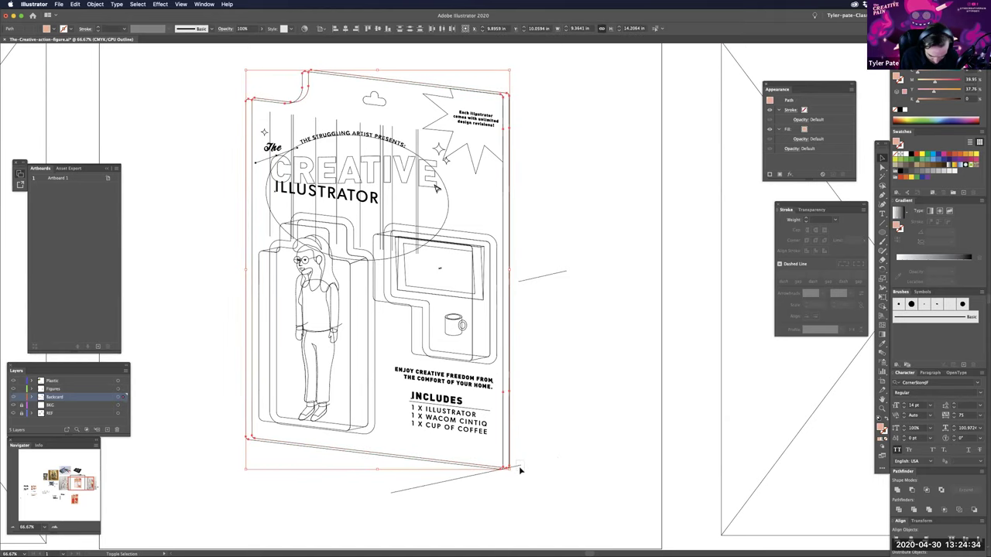
pyautogui.keyDown('shift'); pyautogui.click(520, 467); pyautogui.keyUp('shift')
pyautogui.press('z')
pyautogui.click(501, 424)
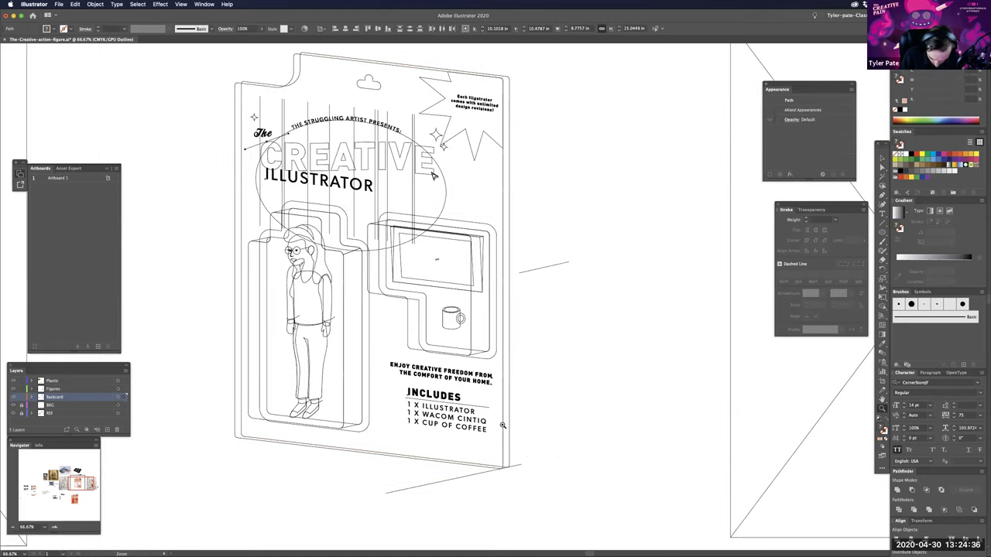
pyautogui.click(503, 425)
pyautogui.click(501, 424)
pyautogui.hotkey('shift', 'm')
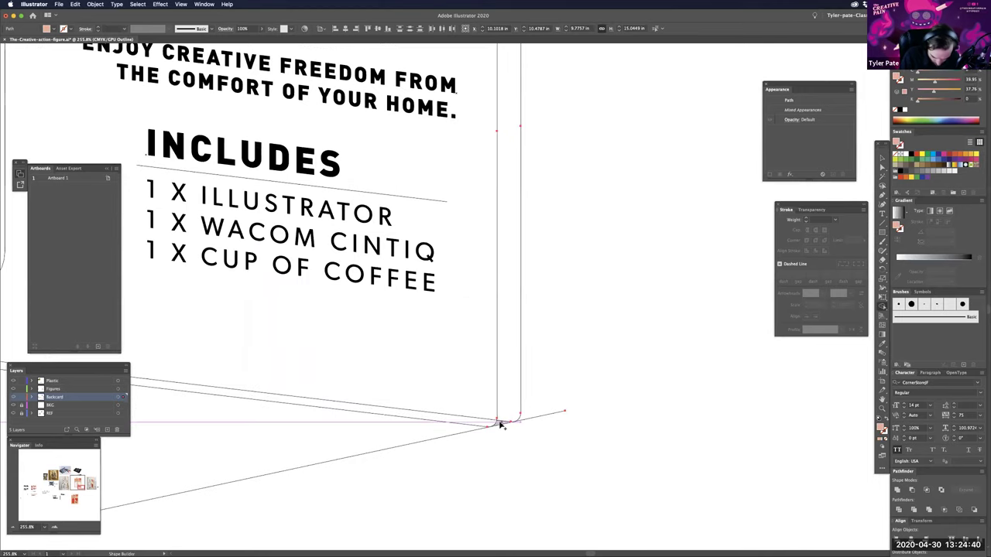
pyautogui.click(505, 350)
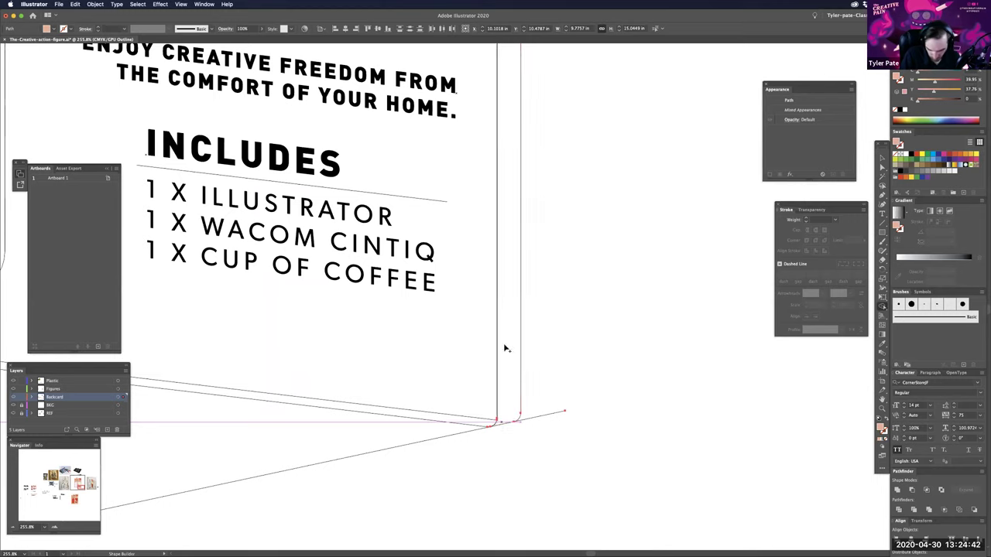
pyautogui.press('a')
pyautogui.click(531, 467)
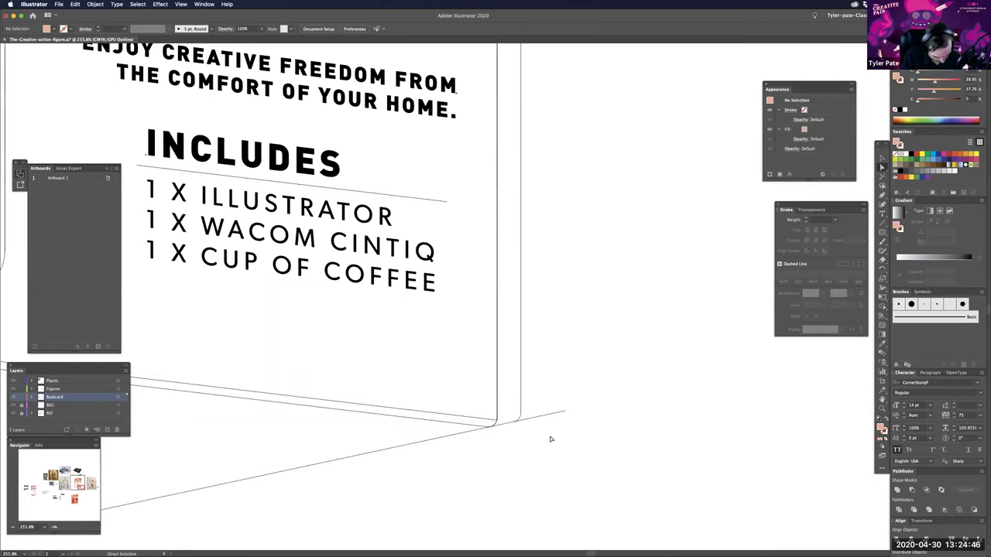
# - Check the side edge strip in preview mode and undo the Shape Builder merge
pyautogui.press('super+y')
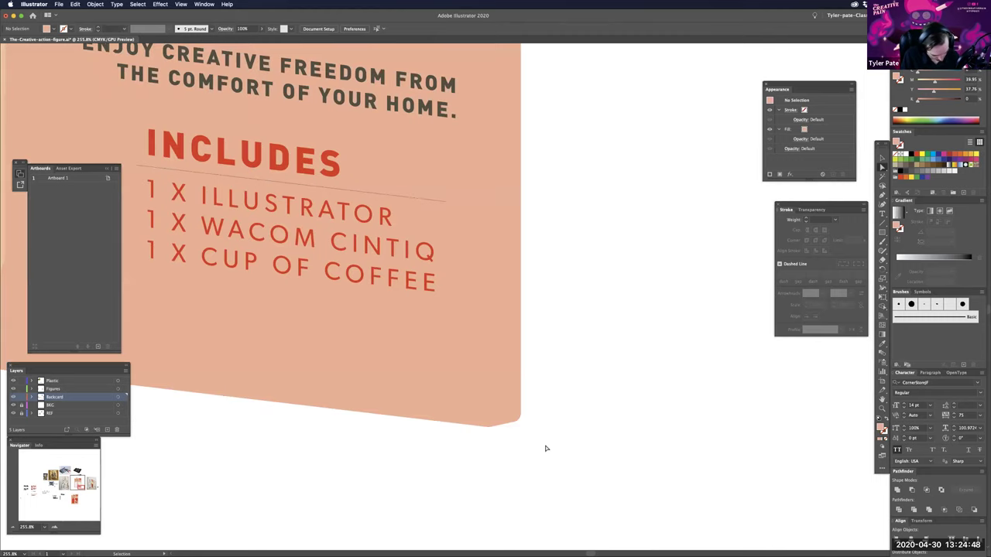
pyautogui.press('a')
pyautogui.click(513, 383)
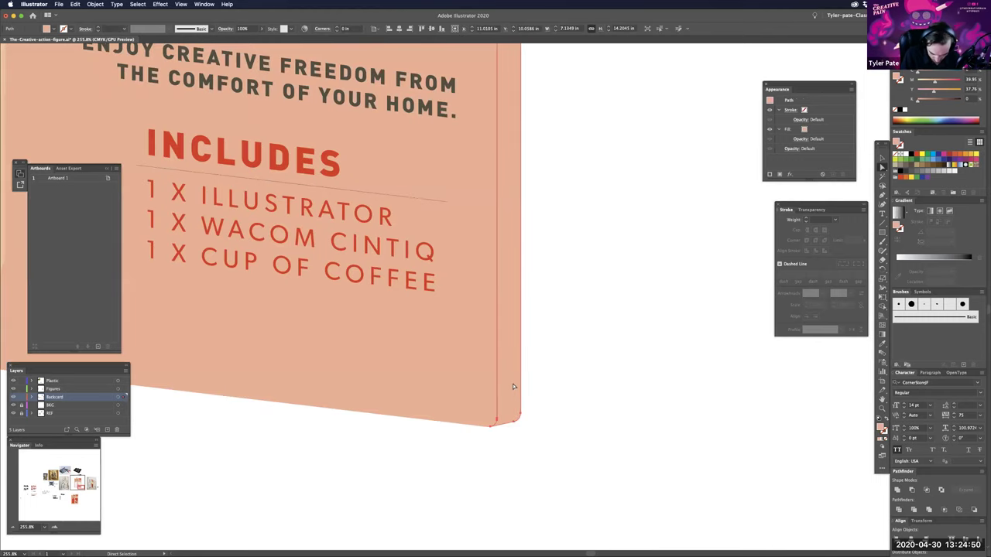
pyautogui.press('v')
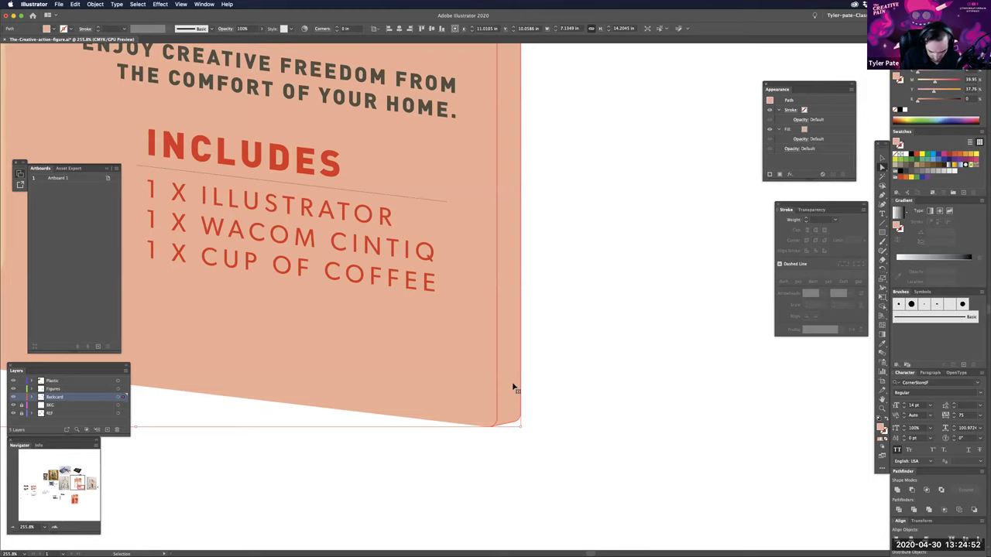
pyautogui.press('a')
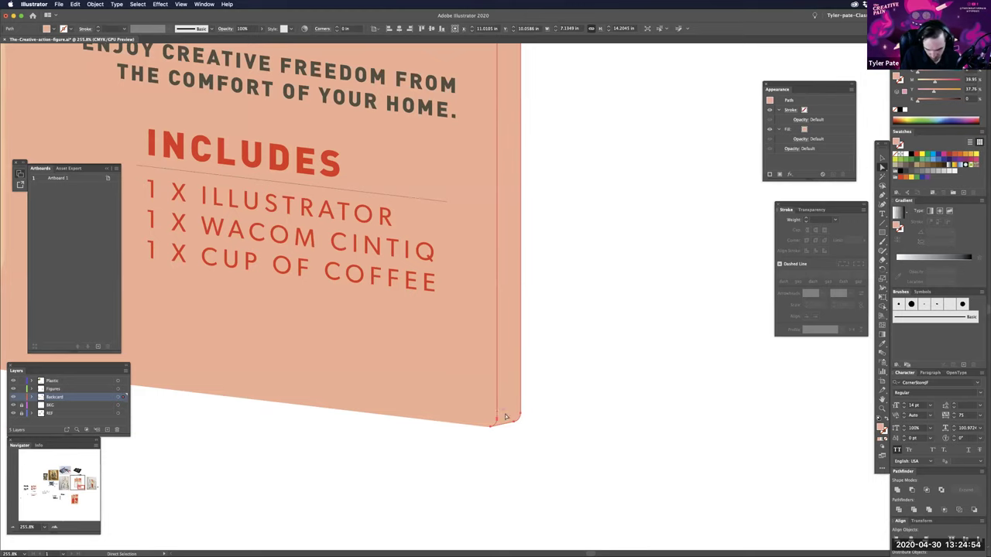
pyautogui.press('v')
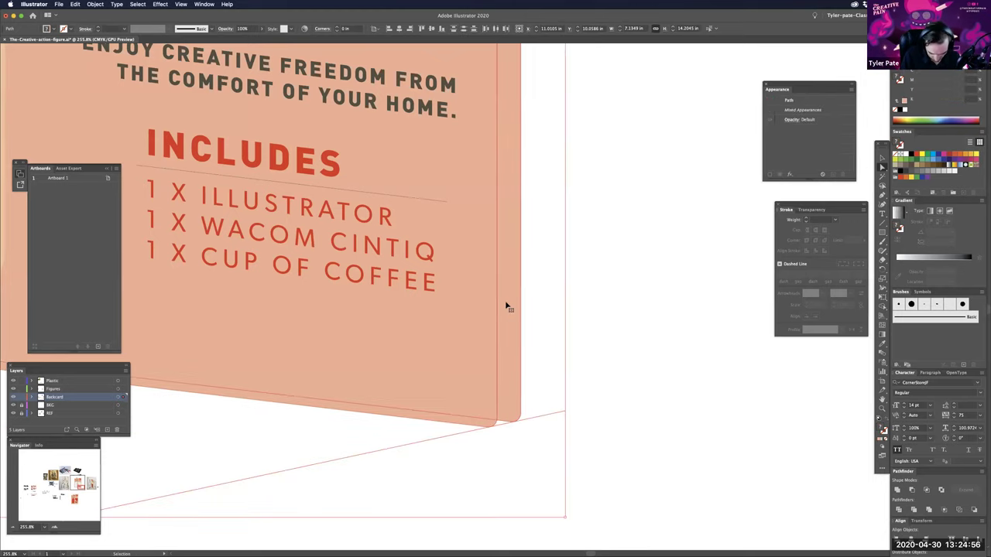
pyautogui.press('a')
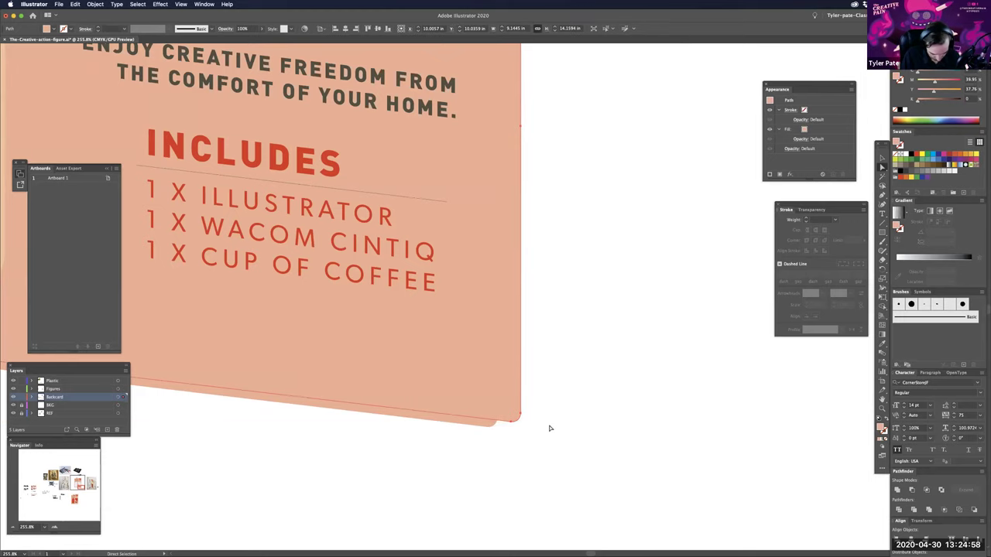
# - Delete the leftover duplicated card outline and keep only the side edge strip
pyautogui.press('Delete')
pyautogui.click(567, 434)
pyautogui.press('Delete')
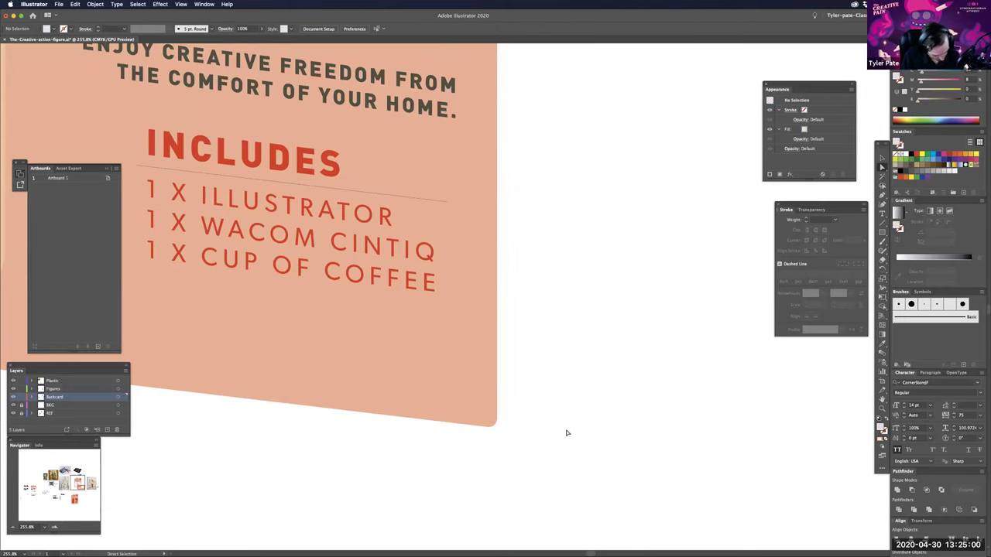
pyautogui.hotkey('ctrl', 'z')
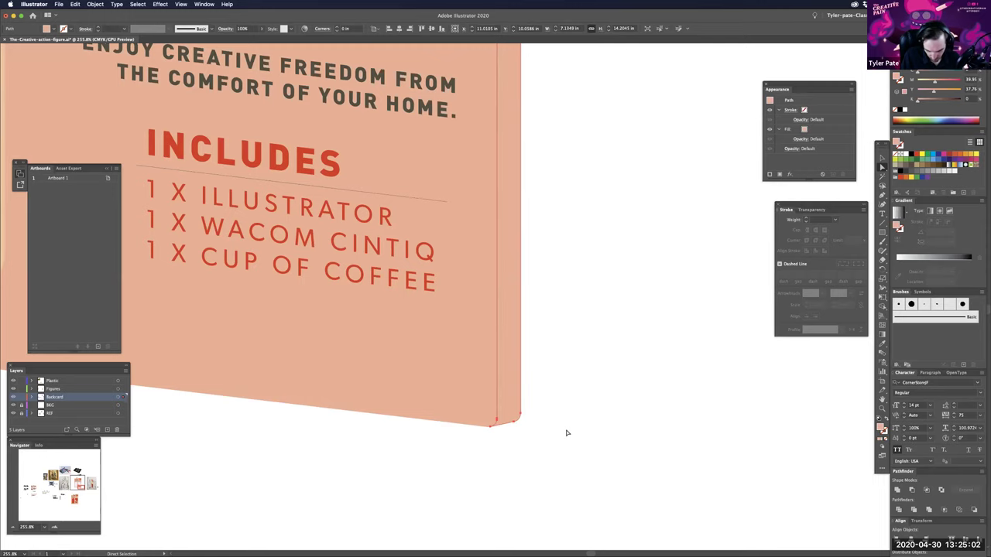
# - Darken the backcard's side edge strip by setting its fill's black value to 17%
pyautogui.press('super')
pyautogui.press('super+minus')
pyautogui.press('super+minus')
pyautogui.press('super+minus')
pyautogui.press('super+minus')
pyautogui.press('super+minus')
pyautogui.press('super+minus')
pyautogui.moveTo(565, 352); pyautogui.dragTo(584, 467)
pyautogui.press('super+equal')
pyautogui.press('super+equal')
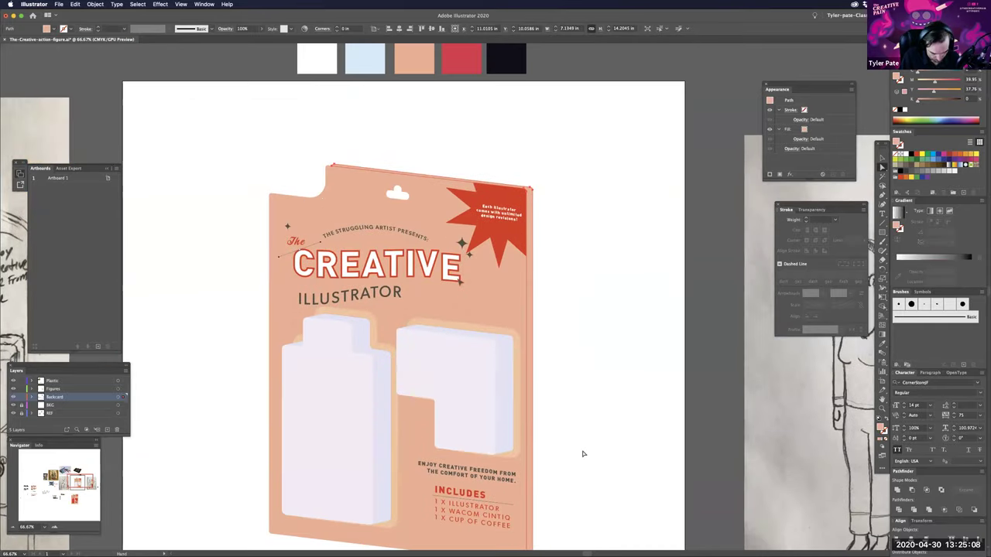
pyautogui.scroll(-1, 588, 418)
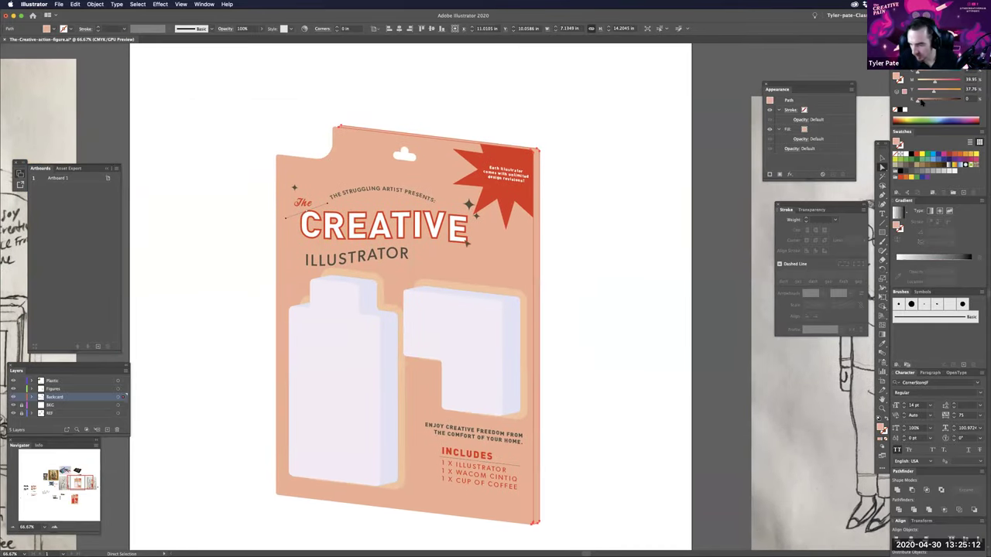
pyautogui.moveTo(921, 100); pyautogui.dragTo(923, 100)
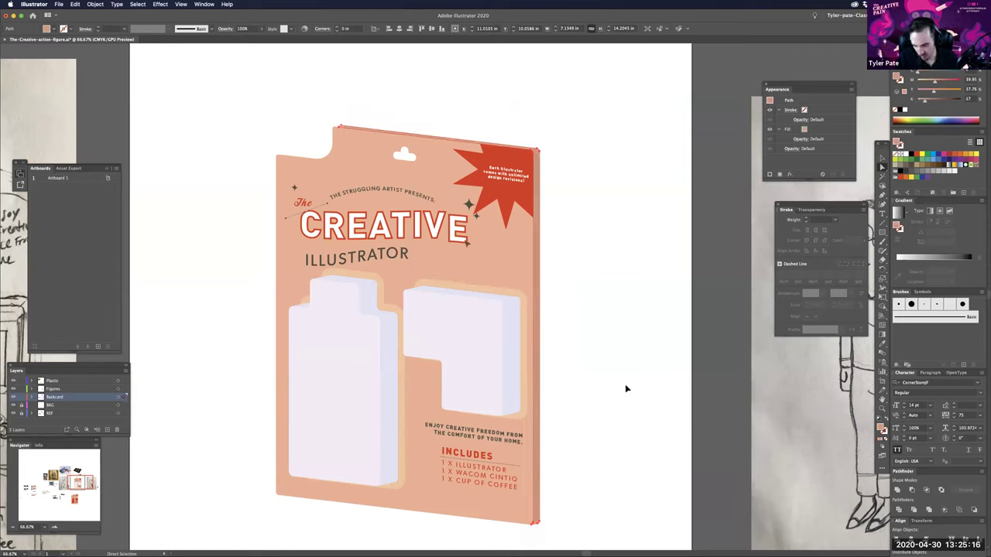
pyautogui.click(593, 381)
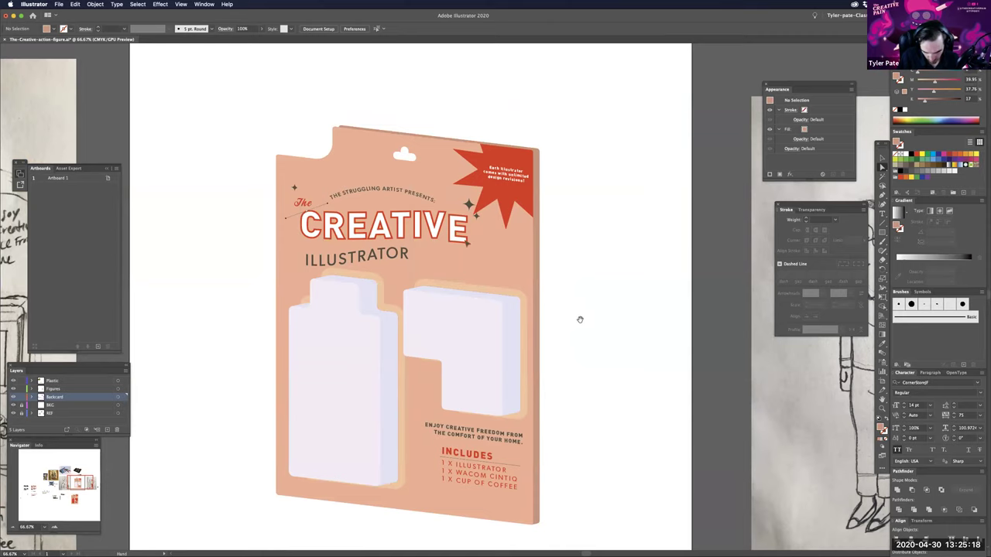
# - Step back through the recent edge edits to compare the card, and restore the darkened side edge
pyautogui.moveTo(570, 387); pyautogui.dragTo(630, 396)
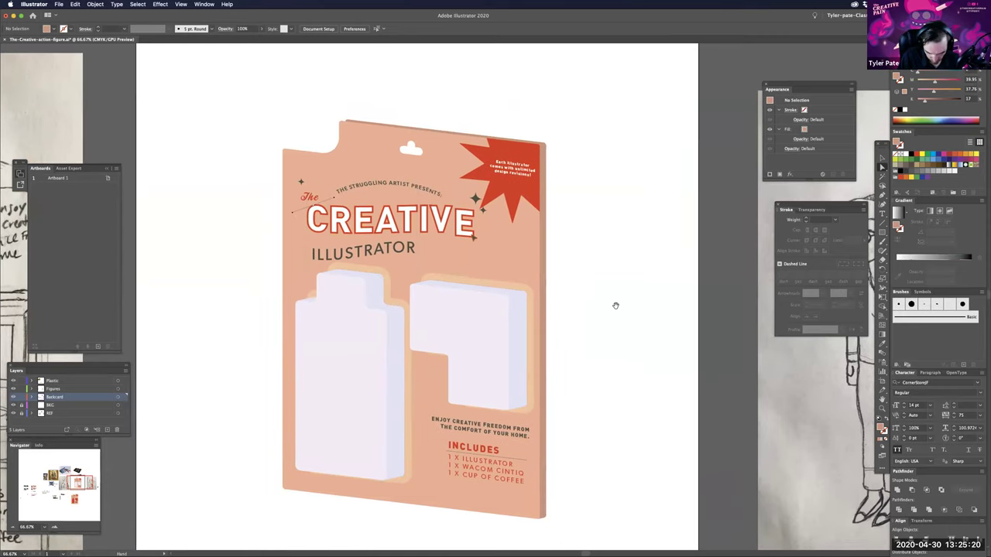
pyautogui.scroll(2, 615, 311)
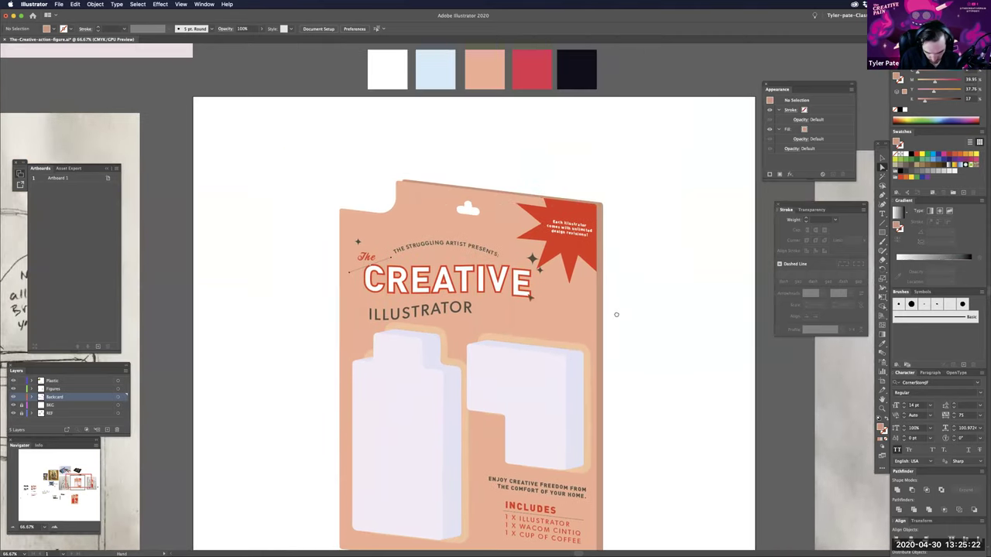
pyautogui.click(594, 293)
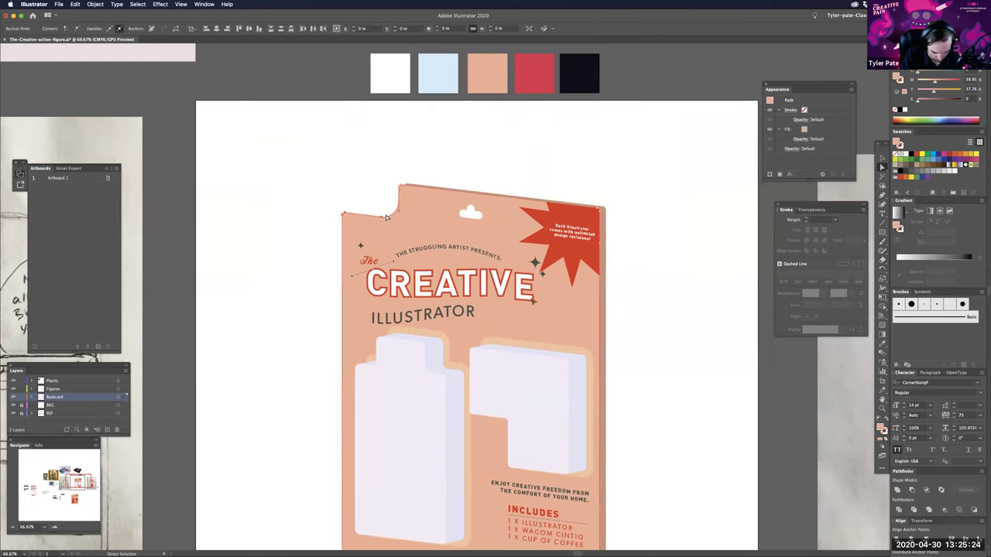
pyautogui.click(656, 344)
pyautogui.moveTo(662, 306); pyautogui.dragTo(663, 302)
pyautogui.scroll(-1, 663, 303)
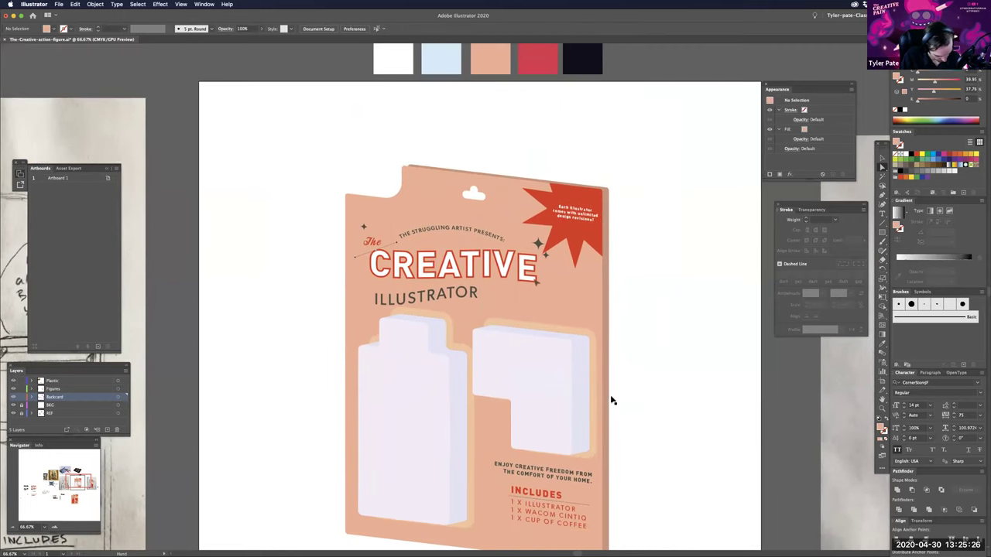
pyautogui.scroll(-3, 611, 398)
pyautogui.hscroll(-1, 611, 398)
pyautogui.click(617, 398)
pyautogui.press('a')
pyautogui.press('Delete')
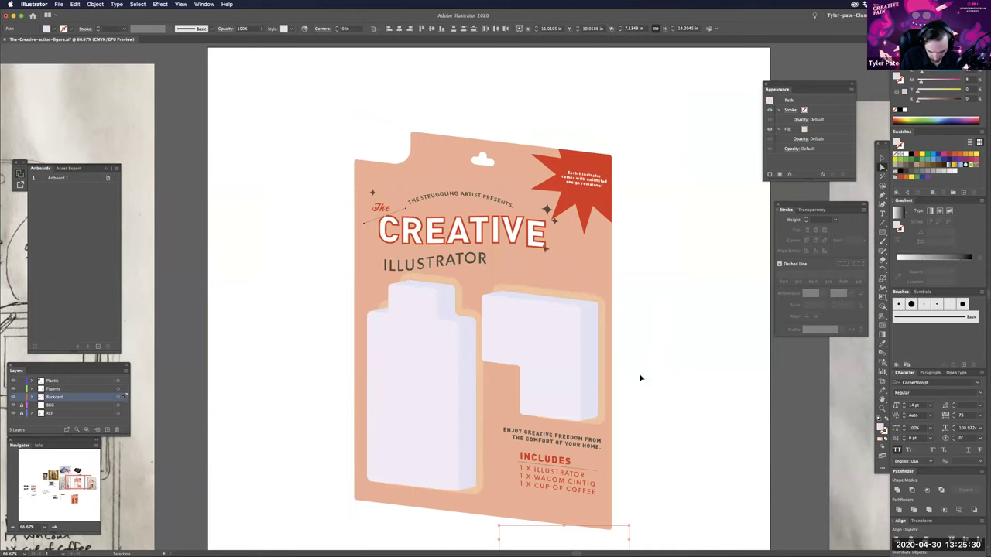
pyautogui.press('super+z')
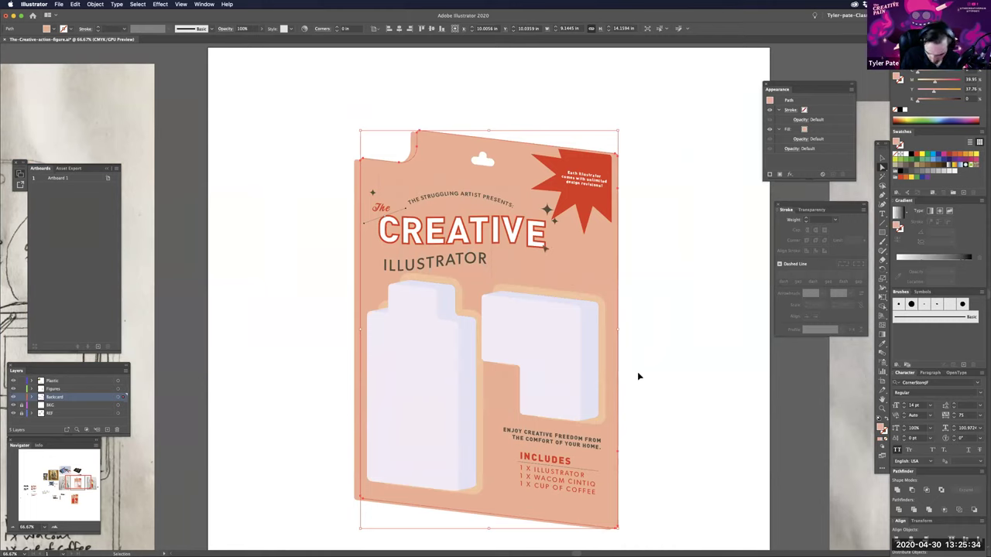
pyautogui.press('super+shift+z')
pyautogui.press('super+shift+z')
pyautogui.press('super+shift+z')
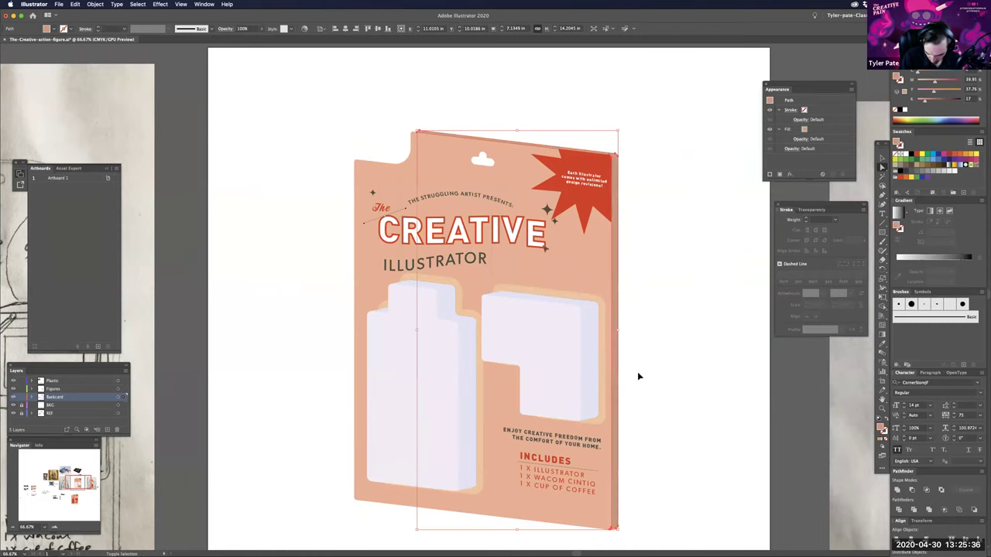
pyautogui.click(642, 195)
# - Duplicate the darkened edge strip onto the card's lower left shoulder and close the gap to the shoulder's top edge
pyautogui.press('super+equal')
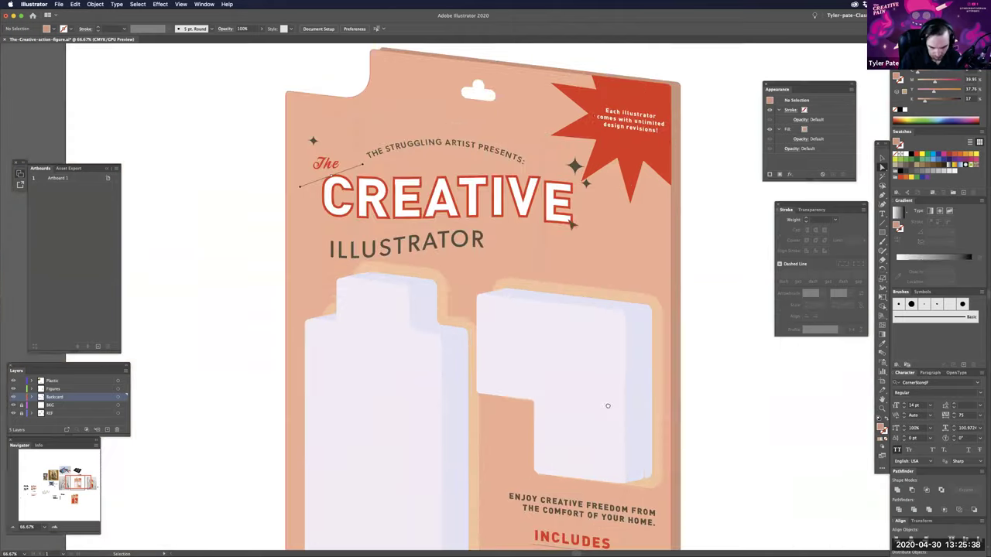
pyautogui.press('super+equal')
pyautogui.moveTo(354, 312); pyautogui.dragTo(451, 498)
pyautogui.press('super+equal')
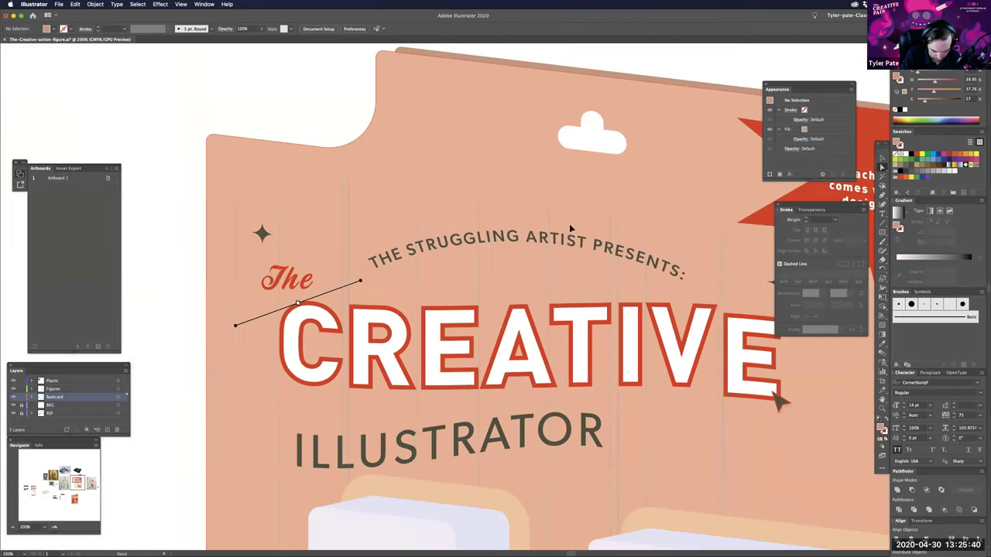
pyautogui.scroll(5, 573, 237)
pyautogui.hscroll(-2, 572, 237)
pyautogui.moveTo(565, 232); pyautogui.dragTo(395, 317)
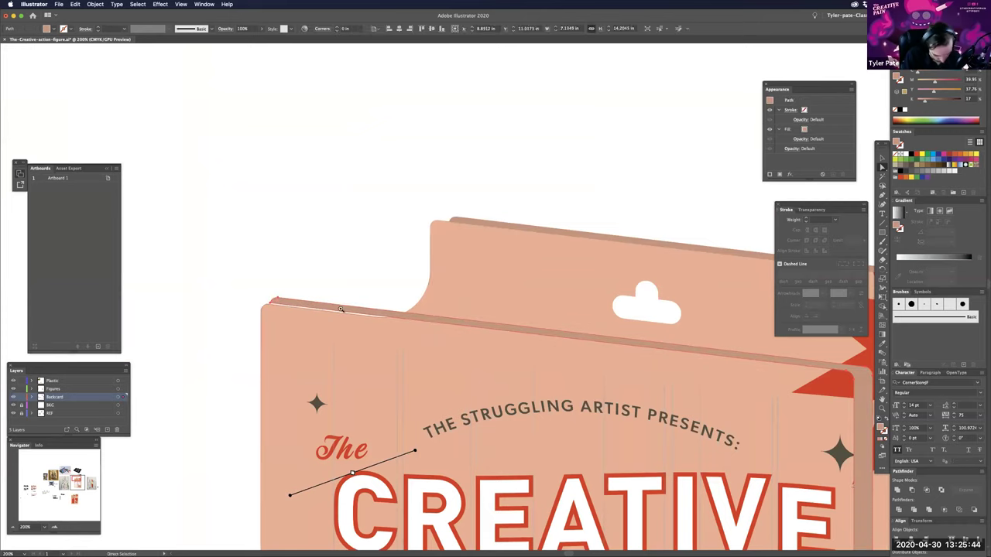
pyautogui.moveTo(656, 292); pyautogui.dragTo(669, 286)
pyautogui.click(570, 199)
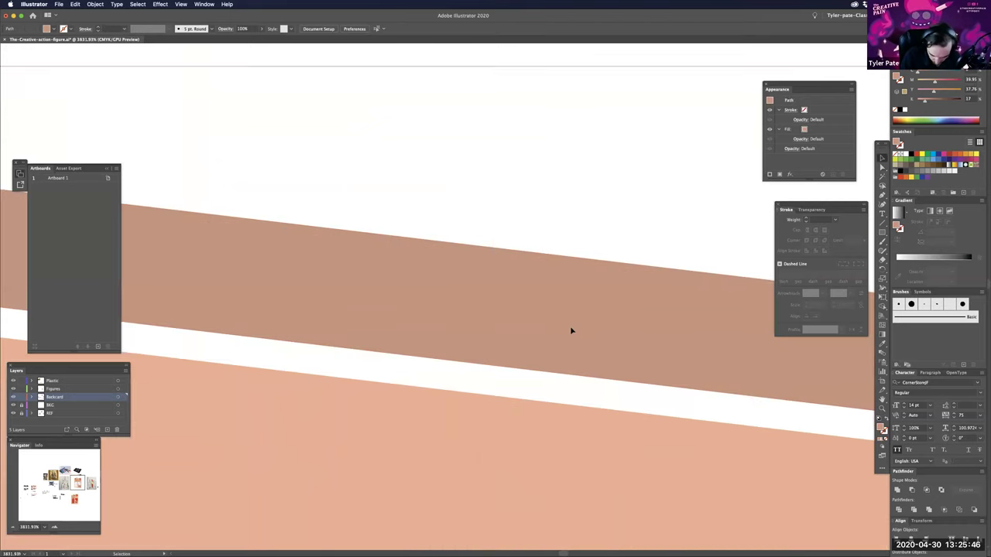
pyautogui.moveTo(572, 368); pyautogui.dragTo(593, 348)
pyautogui.scroll(8, 716, 390)
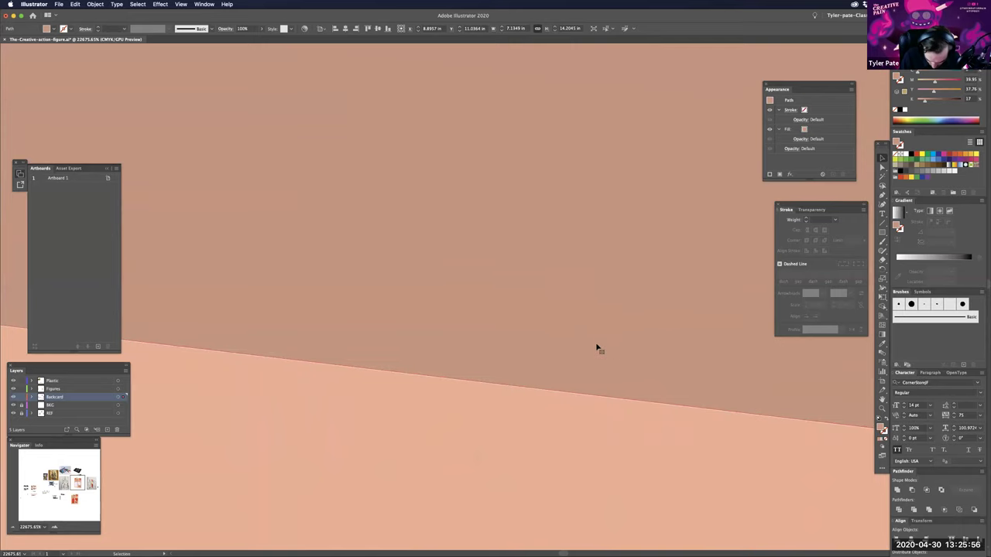
# - Fine-tune the copied strip in outline view until its lower edge coincides with the card's shoulder edge
pyautogui.hotkey('ctrl', 'y')
pyautogui.press('a')
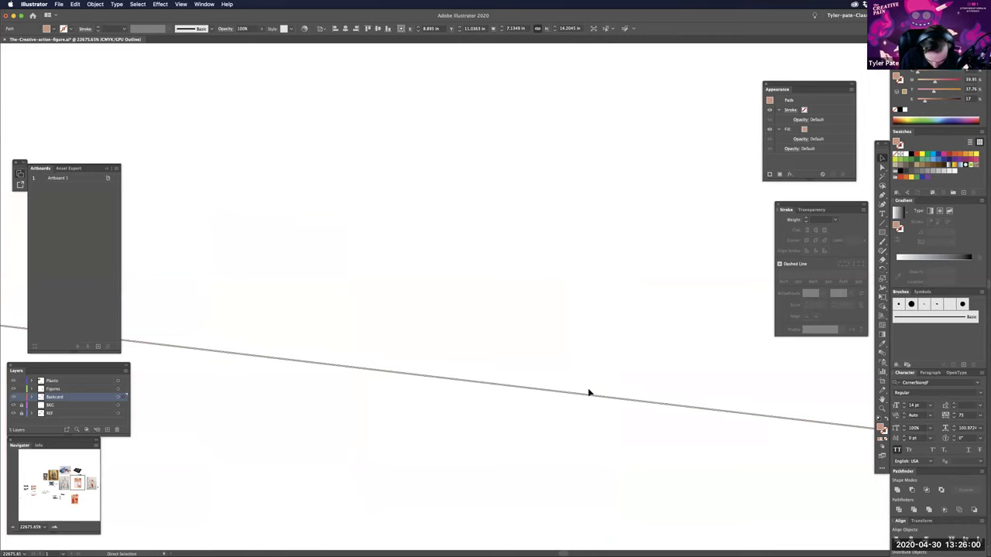
pyautogui.hotkey('ctrl', 'y')
pyautogui.moveTo(597, 380)
pyautogui.mouseDown()
pyautogui.moveTo(600, 361)
pyautogui.moveTo(597, 397)
pyautogui.mouseUp()
pyautogui.hotkey('ctrl', 'y')
# - Examine how the copied strip sits along the card's top left edges in outline view and preview
pyautogui.scroll(-2, 600, 391)
pyautogui.press('super+minus')
pyautogui.press('super+minus')
pyautogui.press('super+minus')
pyautogui.press('super+minus')
pyautogui.press('super+minus')
pyautogui.press('super+minus')
pyautogui.press('super+minus')
pyautogui.press('super+minus')
pyautogui.press('super+minus')
pyautogui.press('super+minus')
pyautogui.press('super+minus')
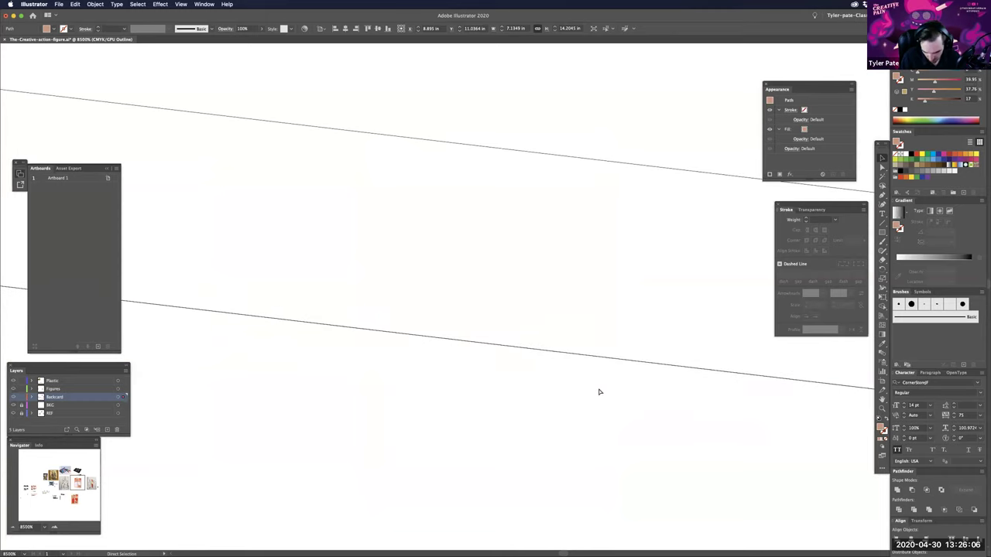
pyautogui.moveTo(479, 379); pyautogui.dragTo(506, 376)
pyautogui.hscroll(-5, 507, 375)
pyautogui.scroll(3, 507, 375)
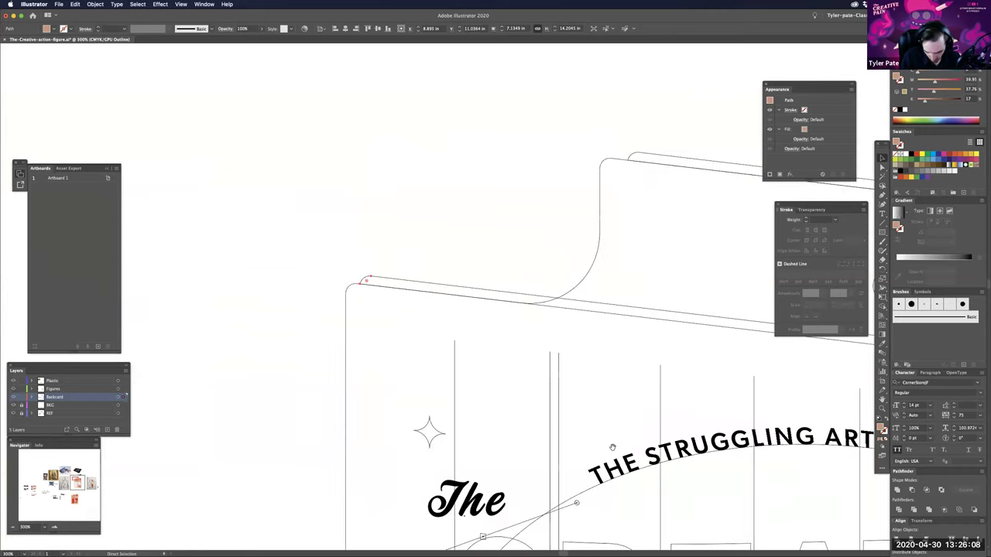
pyautogui.scroll(3, 599, 394)
pyautogui.scroll(-5, 518, 308)
pyautogui.press('super+minus')
pyautogui.press('super+minus')
pyautogui.press('super+minus')
pyautogui.moveTo(481, 396); pyautogui.dragTo(316, 380)
pyautogui.moveTo(749, 396); pyautogui.dragTo(631, 479)
pyautogui.moveTo(699, 517); pyautogui.dragTo(539, 418)
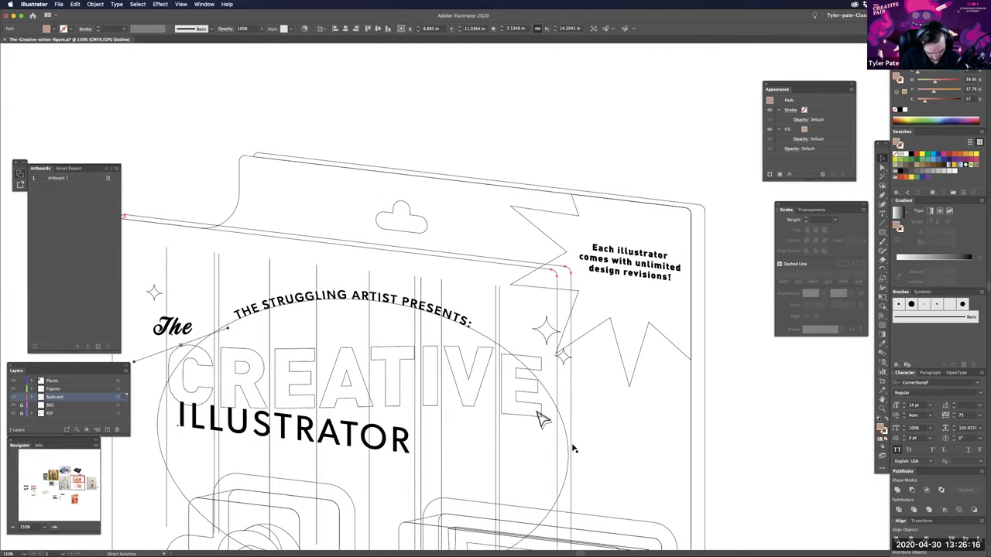
pyautogui.hotkey('ctrl', 'y')
pyautogui.hscroll(-3, 586, 464)
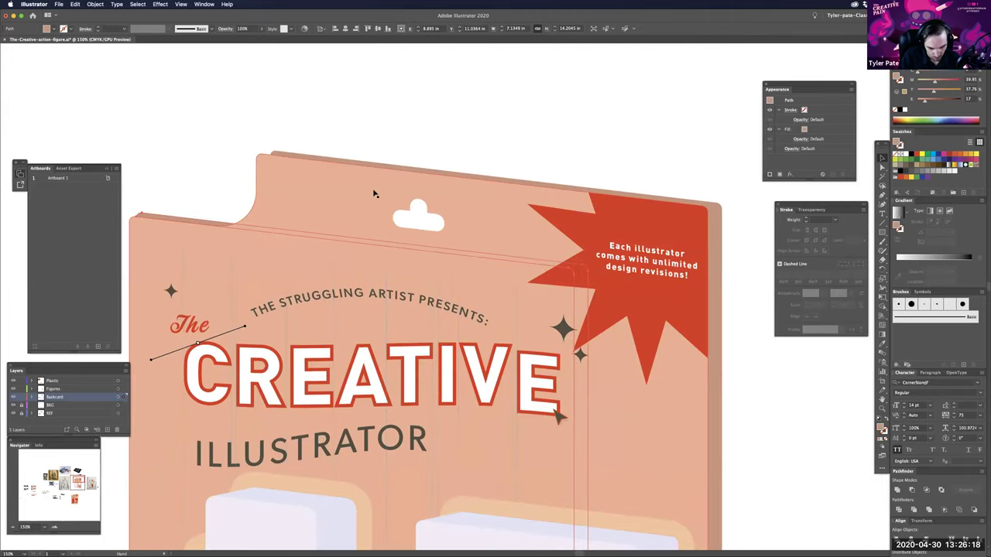
pyautogui.hscroll(-5, 348, 183)
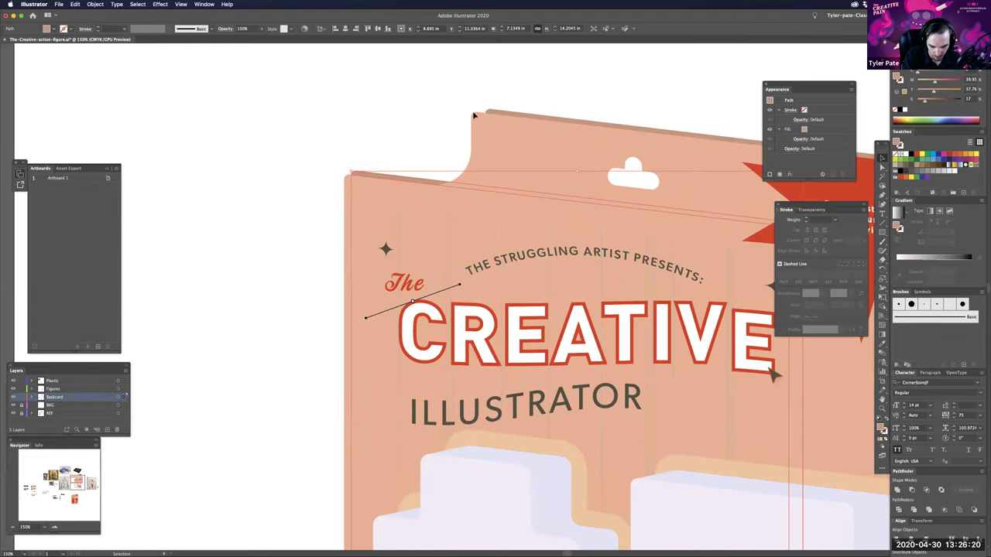
# - Copy the short angled depth edge of the figure blister, paste it near the card's left shoulder corner and move it to the Backcard layer
pyautogui.scroll(-8, 561, 189)
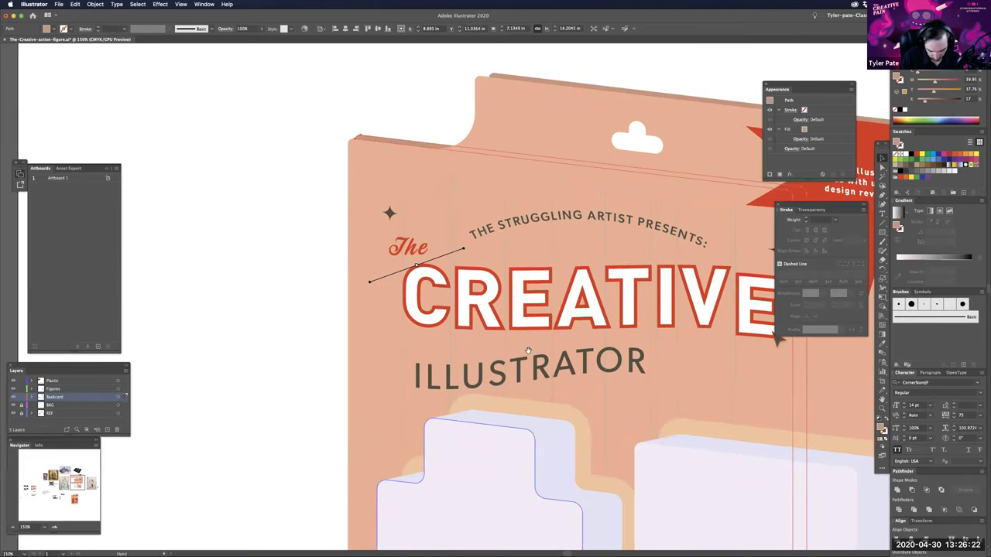
pyautogui.scroll(-6, 555, 467)
pyautogui.scroll(5, 434, 387)
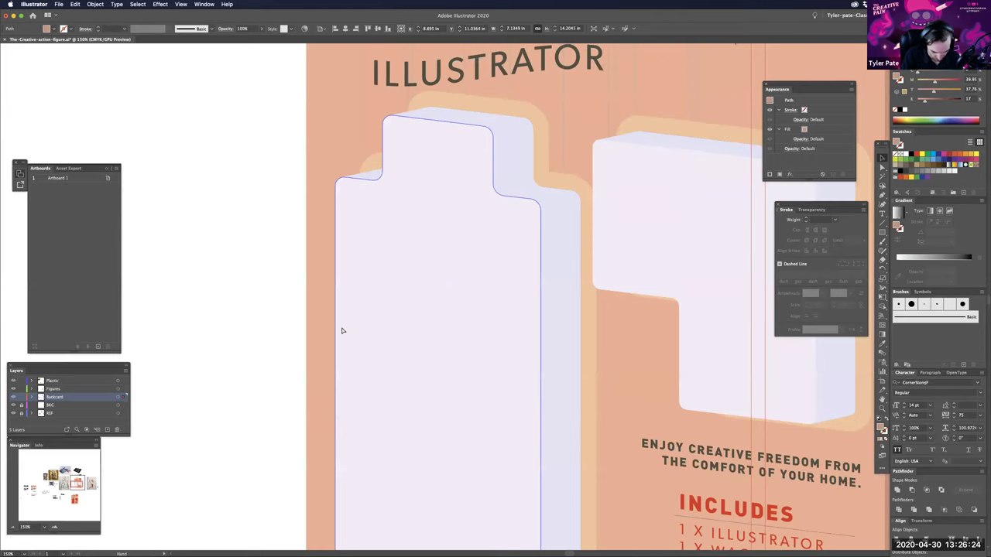
pyautogui.scroll(6, 595, 345)
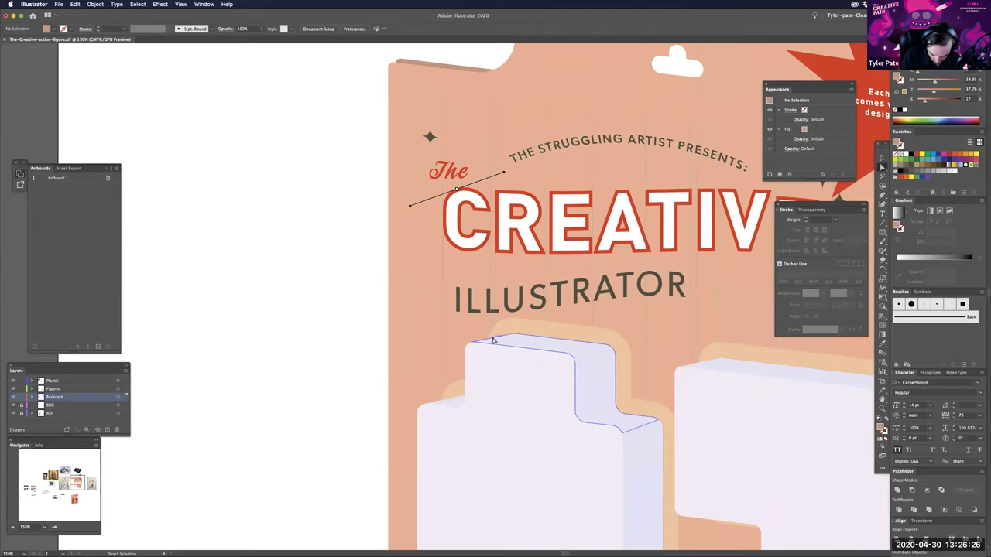
pyautogui.click(494, 341)
pyautogui.click(349, 237)
pyautogui.moveTo(446, 318); pyautogui.dragTo(464, 377)
pyautogui.moveTo(518, 183); pyautogui.dragTo(560, 427)
pyautogui.press('super+equal')
pyautogui.press('super+equal')
pyautogui.press('super+equal')
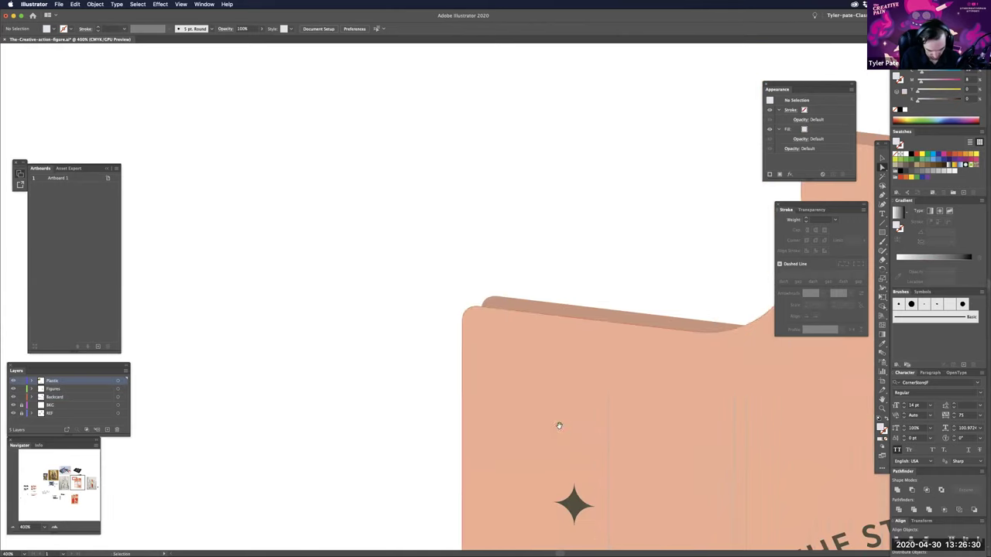
pyautogui.scroll(1, 492, 279)
pyautogui.press('super+v')
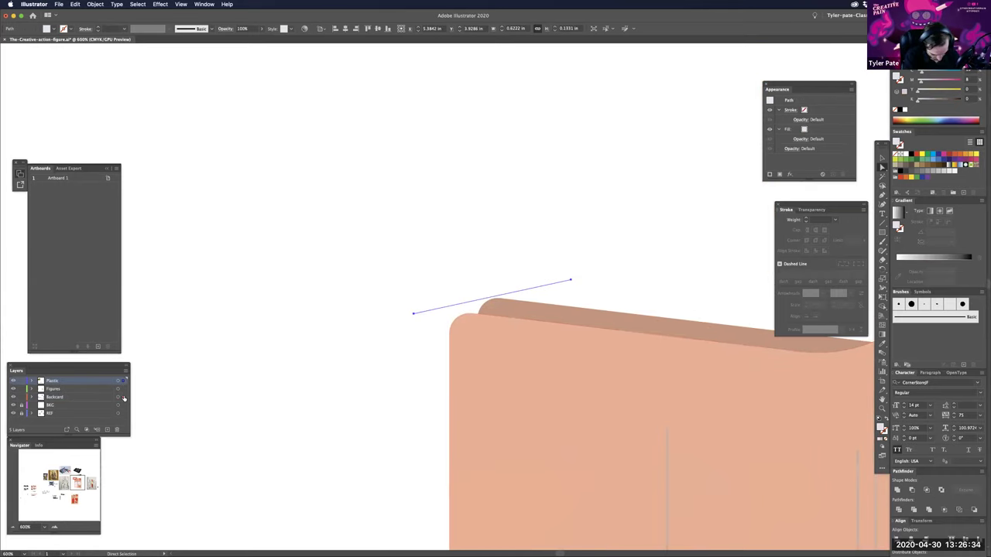
pyautogui.moveTo(124, 381); pyautogui.dragTo(125, 398)
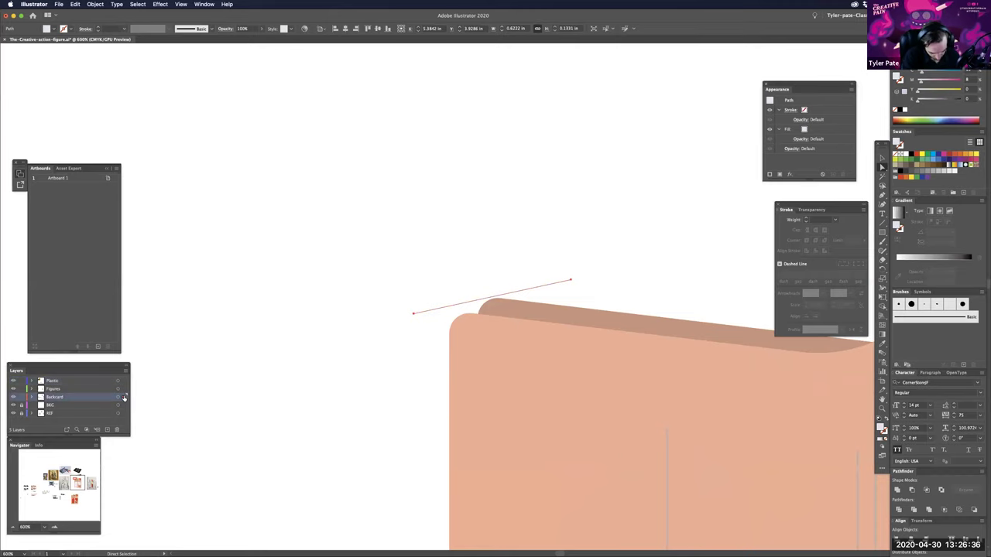
# - Position the angled line in outline view so it just touches the rounded corner of the card's left shoulder
pyautogui.press('super+equal')
pyautogui.press('super+equal')
pyautogui.press('super+equal')
pyautogui.press('super+equal')
pyautogui.press('super+equal')
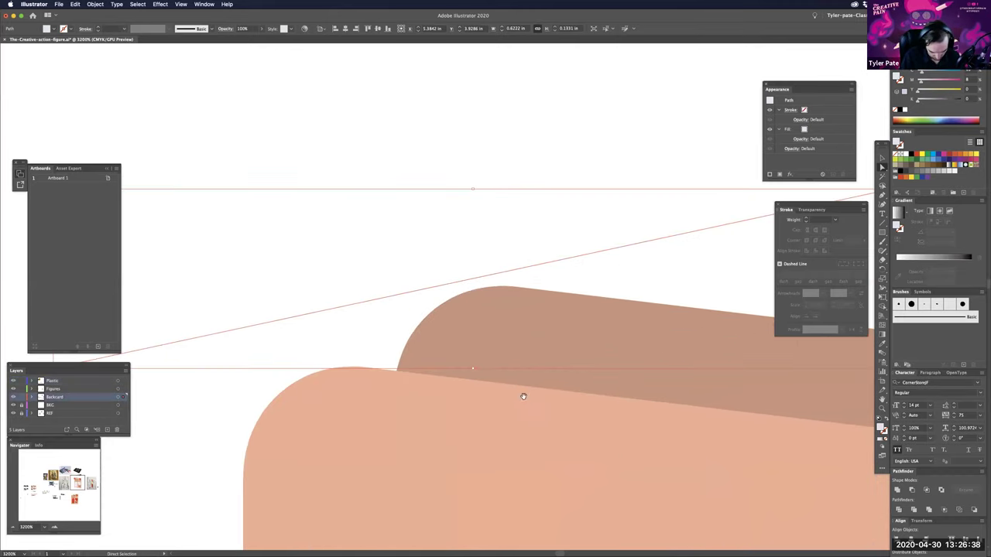
pyautogui.hotkey('ctrl', 'shift', 'a')
pyautogui.hotkey('ctrl', 'y')
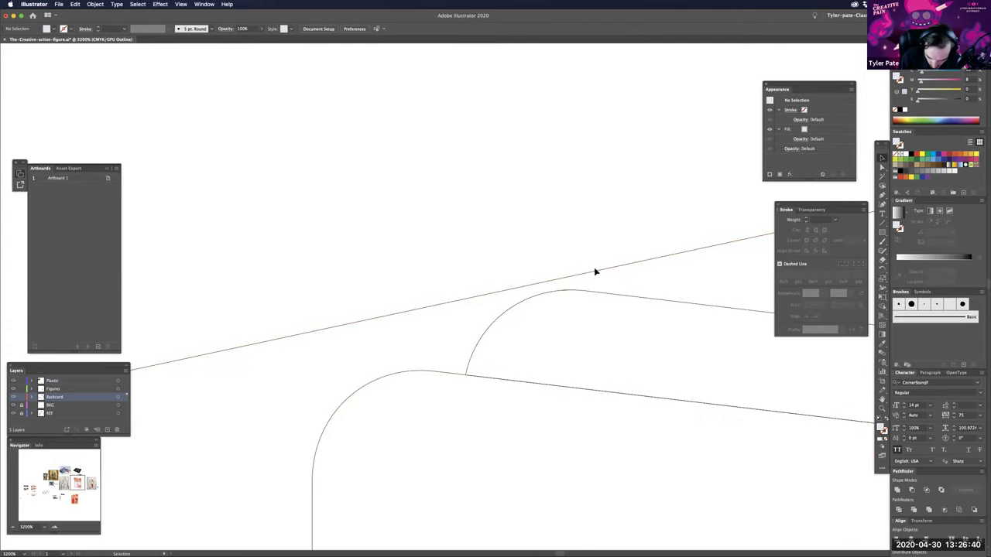
pyautogui.moveTo(511, 299); pyautogui.dragTo(432, 368)
pyautogui.moveTo(385, 375); pyautogui.dragTo(606, 338)
pyautogui.click(590, 331)
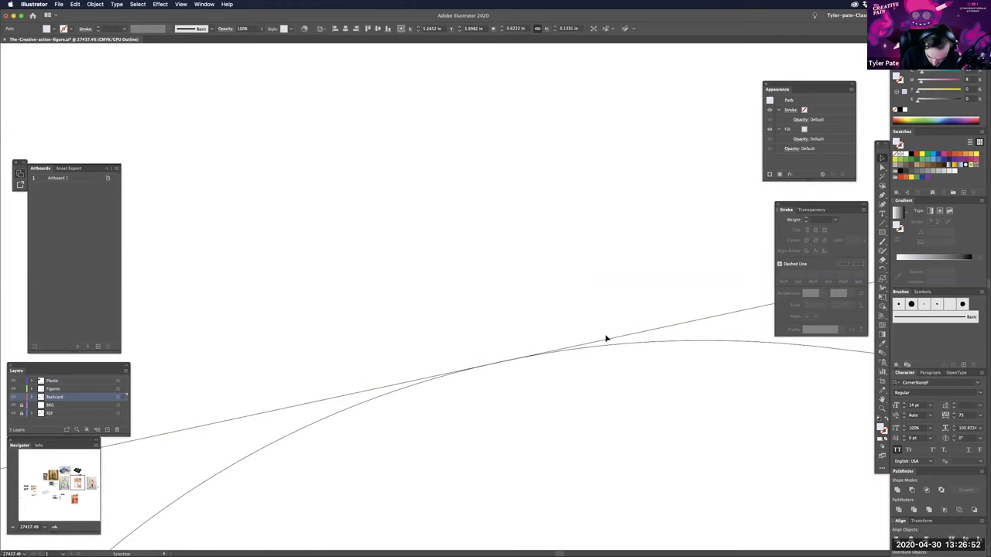
# - Try a further small adjustment at the point where the angled line meets the corner curve and undo it
pyautogui.scroll(-10, 607, 339)
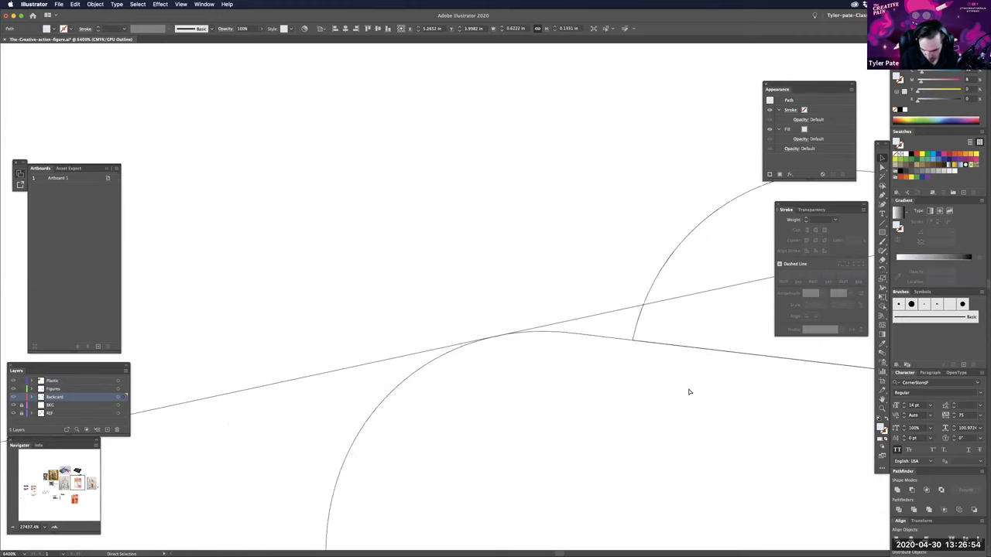
pyautogui.scroll(-3, 553, 416)
pyautogui.scroll(3, 521, 398)
pyautogui.scroll(2, 525, 303)
pyautogui.scroll(2, 624, 310)
pyautogui.scroll(1, 699, 319)
pyautogui.click(699, 319)
pyautogui.moveTo(623, 306); pyautogui.dragTo(673, 311)
pyautogui.press('super+z')
pyautogui.press('super+z')
# - Use Shape Builder on the angled line, card front and darker depth strip to fill the gap at the left shoulder corner in the strip's shade
pyautogui.press('super+minus')
pyautogui.press('super+minus')
pyautogui.press('super+minus')
pyautogui.press('super+minus')
pyautogui.press('super+minus')
pyautogui.moveTo(507, 279); pyautogui.dragTo(524, 303)
pyautogui.moveTo(650, 448); pyautogui.dragTo(566, 432)
pyautogui.hotkey('ctrl', 'y')
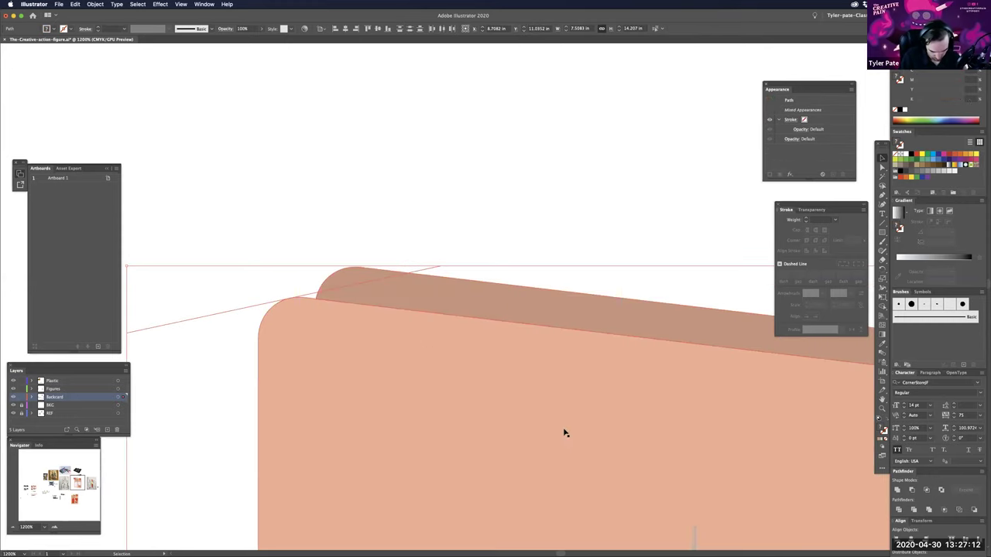
pyautogui.keyDown('shift'); pyautogui.click(429, 345); pyautogui.keyUp('shift')
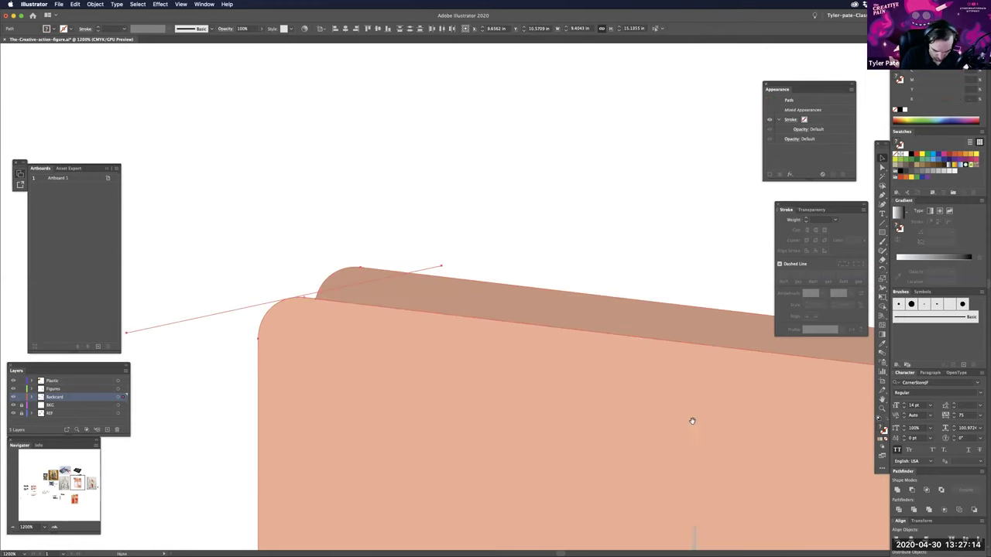
pyautogui.hotkey('ctrl', '-')
pyautogui.hotkey('ctrl', '-')
pyautogui.hotkey('ctrl', '-')
pyautogui.hotkey('ctrl', '-')
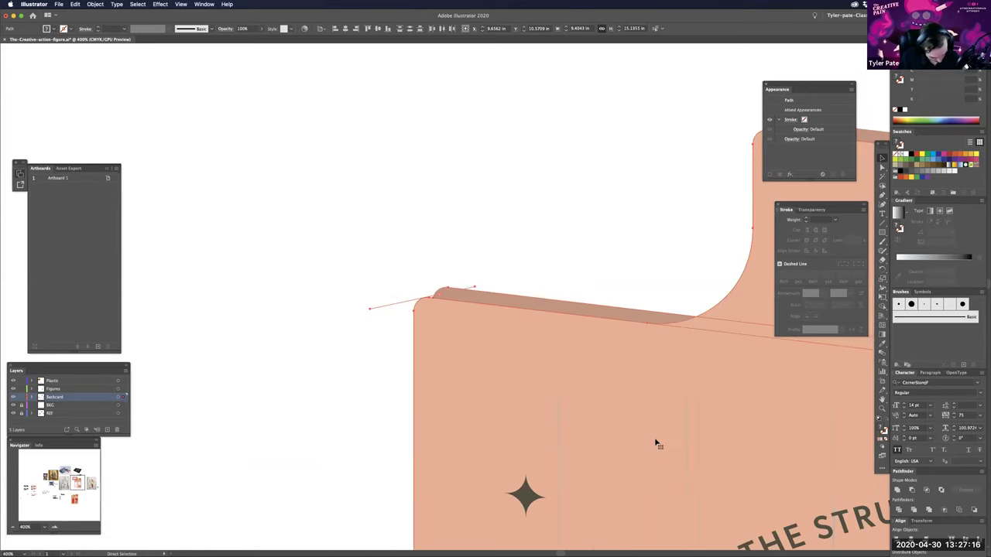
pyautogui.moveTo(656, 442); pyautogui.dragTo(632, 471)
pyautogui.hotkey('shift', 'm')
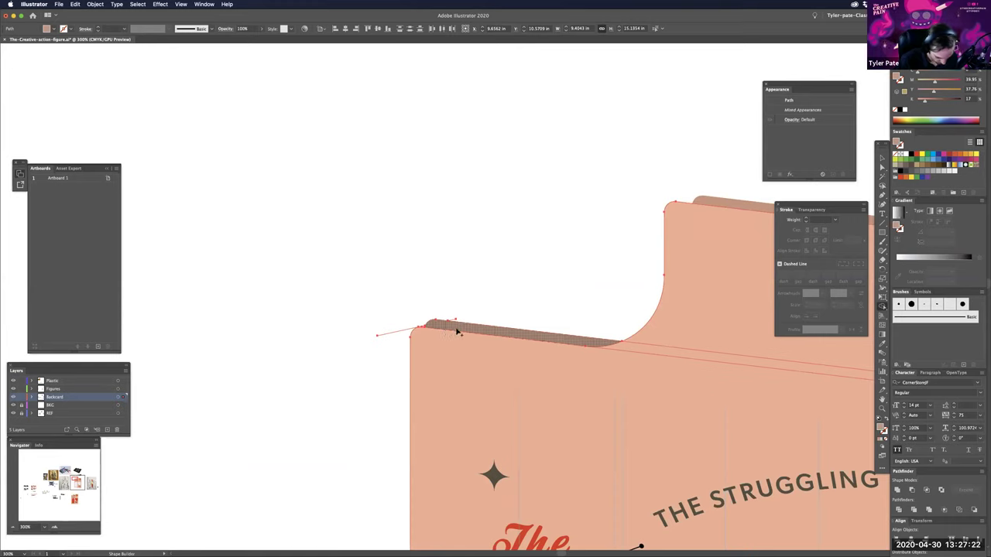
pyautogui.press('z')
pyautogui.click(550, 306)
pyautogui.press('super+equal')
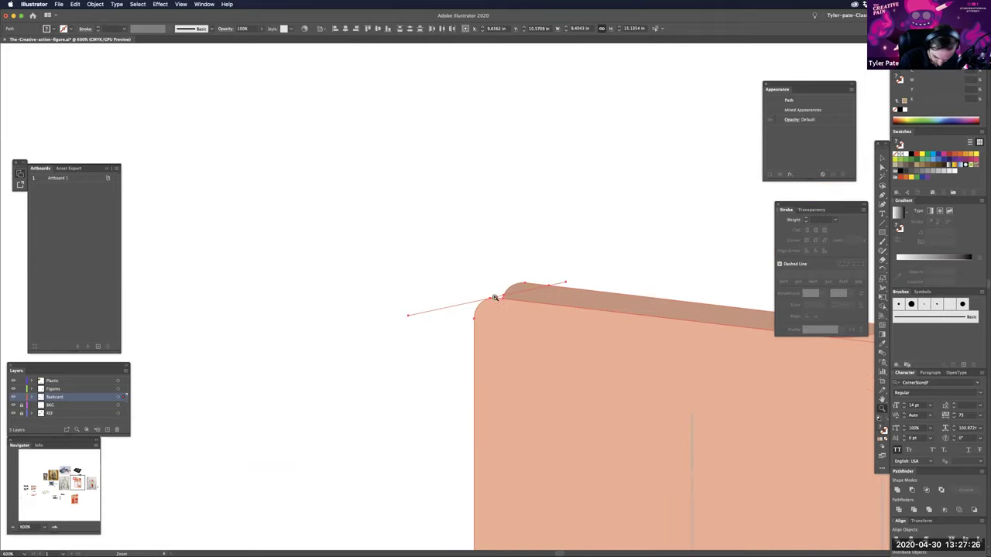
pyautogui.hotkey('shift', 'm')
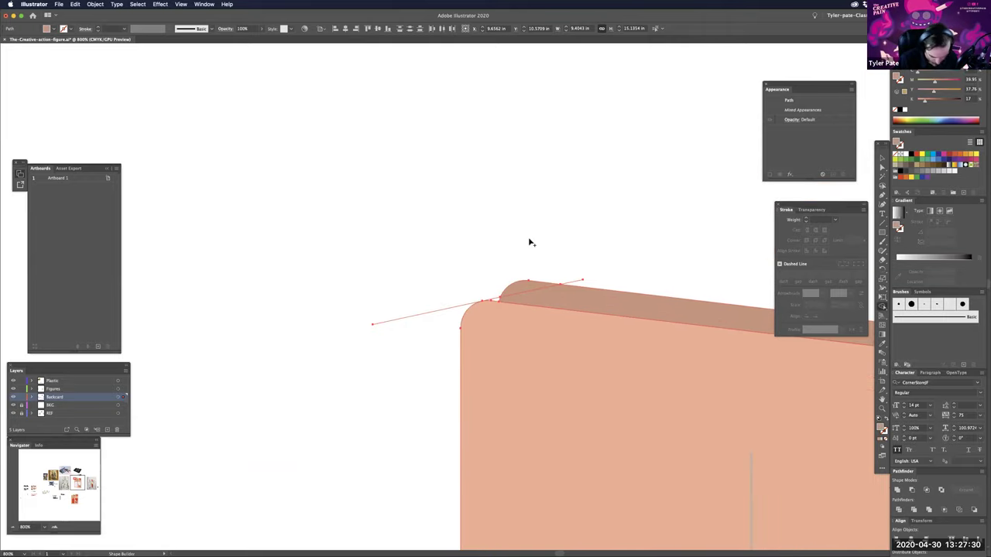
pyautogui.click(583, 299)
pyautogui.press('a')
pyautogui.click(584, 299)
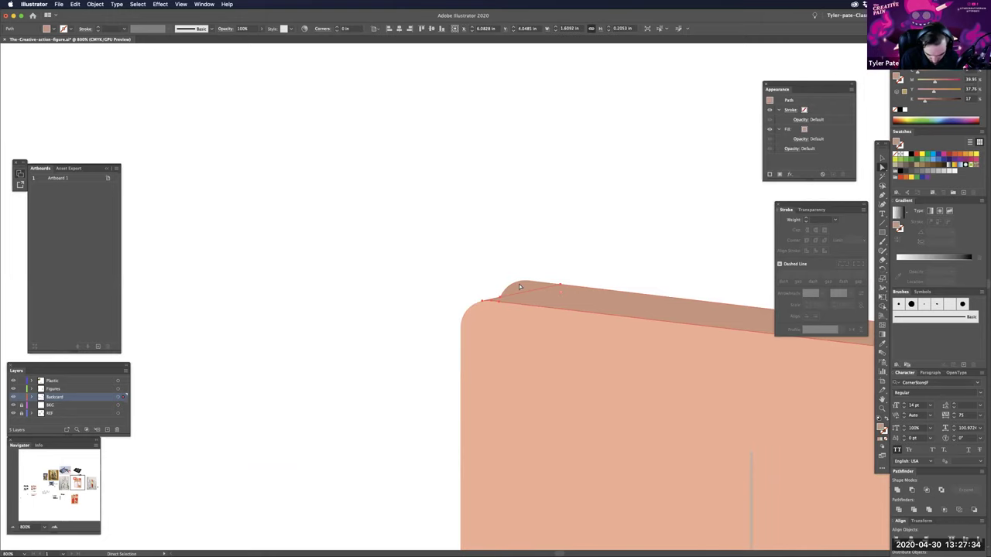
# - Delete the leftover rounded corner piece and both protruding ends of the angled line at the left shoulder
pyautogui.press('Delete')
pyautogui.moveTo(408, 269); pyautogui.dragTo(431, 371)
pyautogui.press('Delete')
pyautogui.moveTo(566, 252); pyautogui.dragTo(639, 278)
pyautogui.press('Delete')
# - Copy the short angled edge of the shoulder's depth strip, paste it near the card's top corner and lengthen it to about 2.31 in wide
pyautogui.press('super+minus')
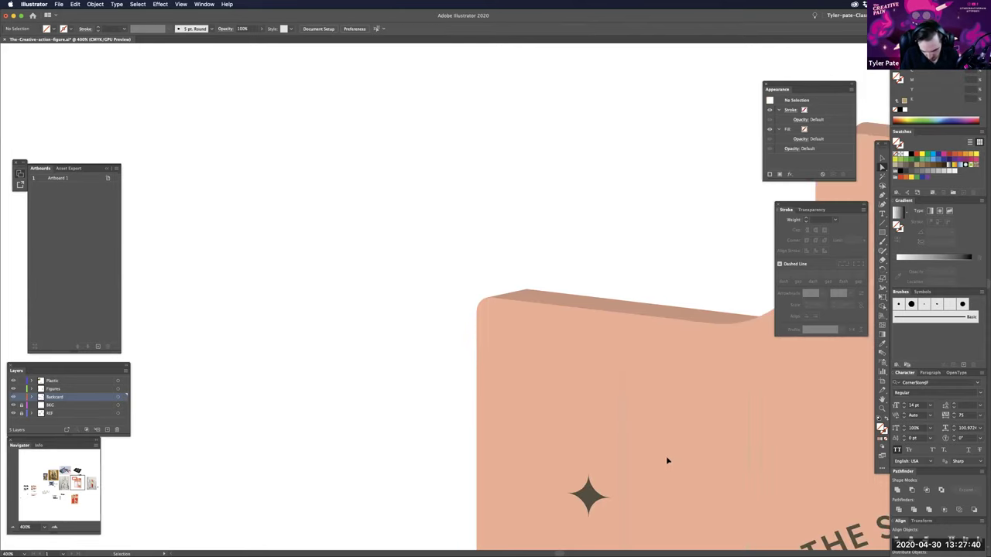
pyautogui.press('super+minus')
pyautogui.press('super+minus')
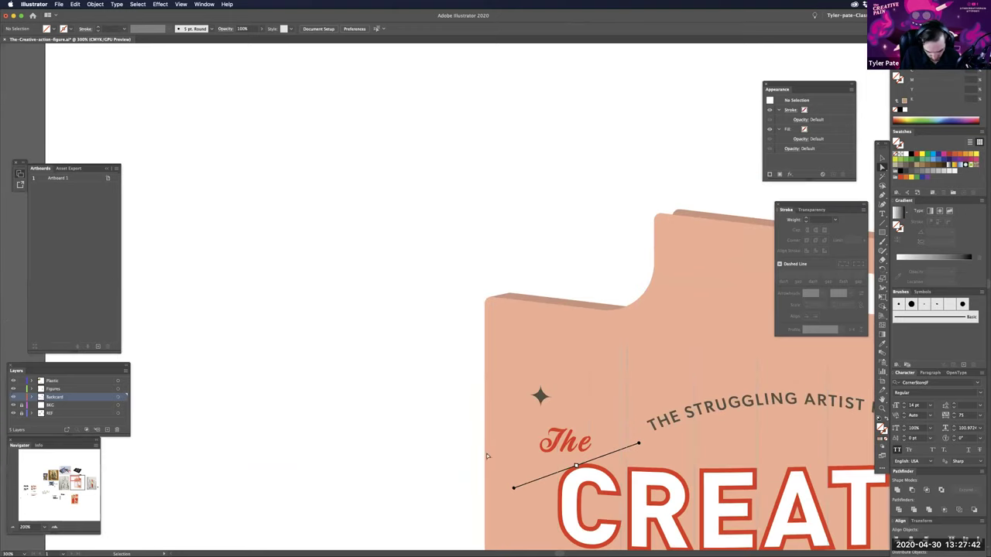
pyautogui.press('super+equal')
pyautogui.click(318, 454)
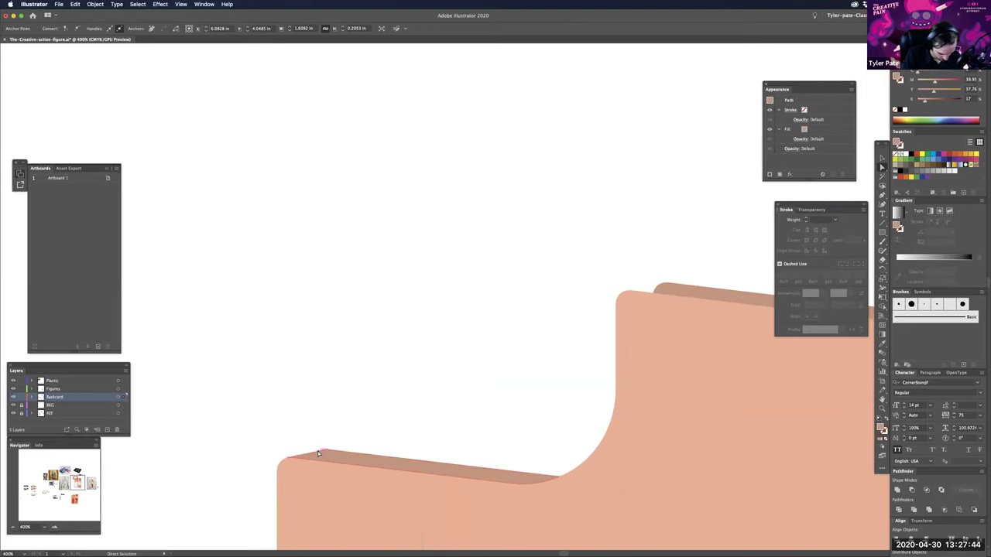
pyautogui.press('super+c')
pyautogui.press('super+v')
pyautogui.moveTo(502, 365); pyautogui.dragTo(400, 410)
pyautogui.press('v')
pyautogui.moveTo(405, 339); pyautogui.dragTo(584, 298)
pyautogui.moveTo(511, 316); pyautogui.dragTo(573, 315)
# - Position the copied angled line in outline view so it just touches both rounded corners at the card's top
pyautogui.press('a')
pyautogui.press('super+equal')
pyautogui.press('super+equal')
pyautogui.press('super+equal')
pyautogui.press('super+equal')
pyautogui.moveTo(795, 373); pyautogui.dragTo(484, 304)
pyautogui.press('v')
pyautogui.press('super+y')
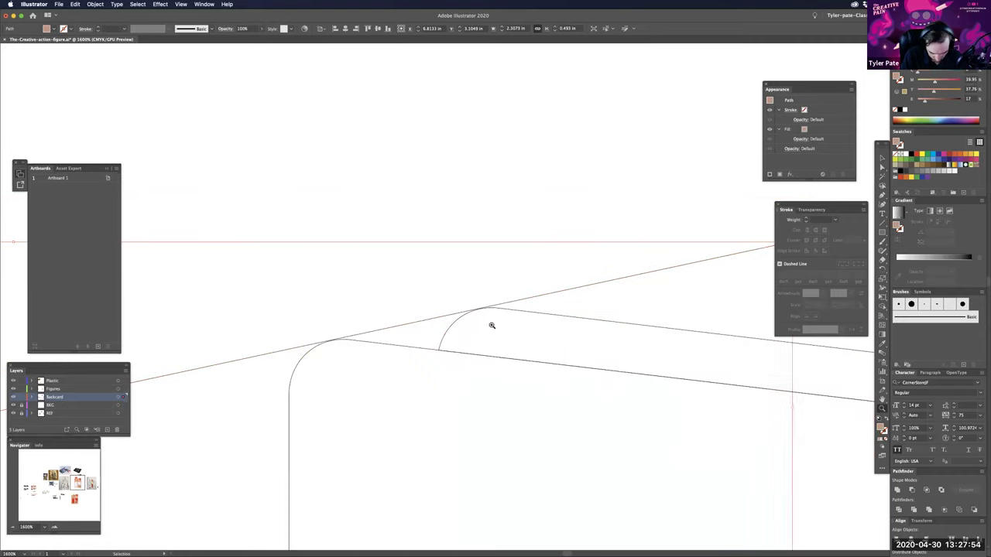
pyautogui.hscroll(-5, 564, 338)
pyautogui.press('super+equal')
pyautogui.press('super+equal')
pyautogui.moveTo(750, 293); pyautogui.dragTo(747, 250)
pyautogui.moveTo(616, 440); pyautogui.dragTo(369, 441)
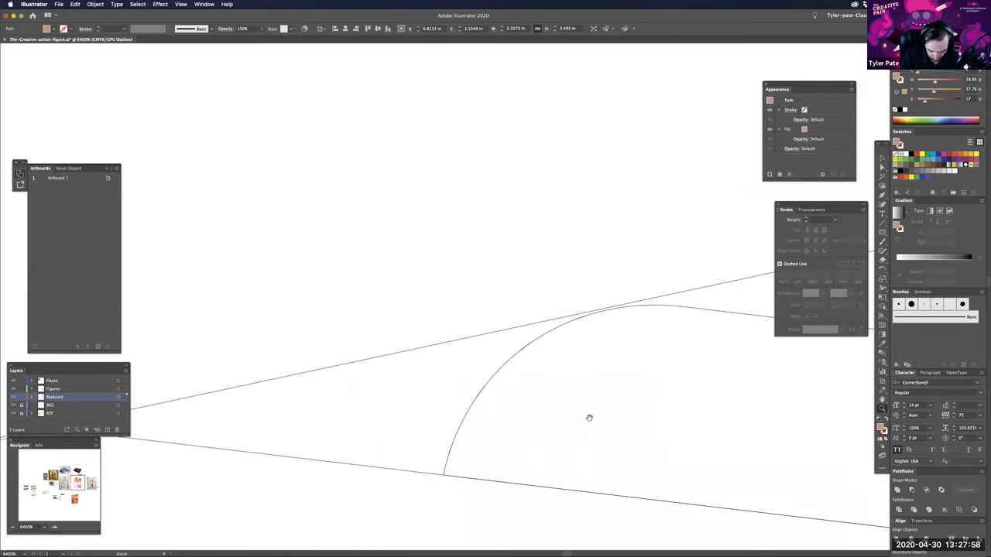
pyautogui.moveTo(590, 418); pyautogui.dragTo(368, 499)
pyautogui.press('v')
pyautogui.click(591, 373)
pyautogui.click(566, 353)
pyautogui.moveTo(566, 355); pyautogui.dragTo(567, 357)
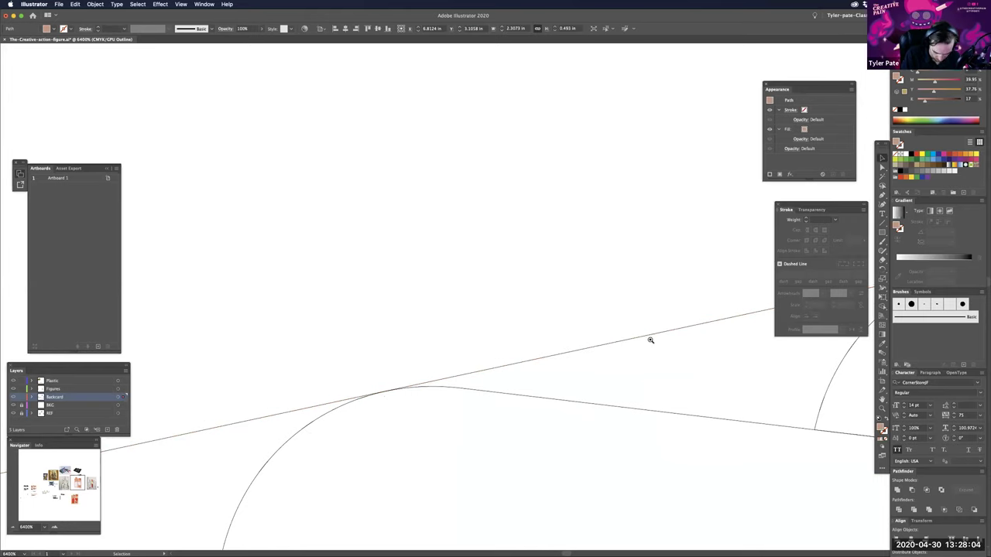
pyautogui.moveTo(607, 458); pyautogui.dragTo(758, 382)
pyautogui.click(732, 354)
# - Examine in outline view how the angled line meets the front and rear corner curves at the card's top
pyautogui.press('super+minus')
pyautogui.press('super+minus')
pyautogui.press('super+minus')
pyautogui.press('super+minus')
pyautogui.press('super+minus')
pyautogui.press('super+minus')
pyautogui.press('super+minus')
pyautogui.press('super+minus')
pyautogui.moveTo(543, 425); pyautogui.dragTo(483, 440)
pyautogui.hscroll(5, 482, 440)
pyautogui.press('a')
pyautogui.scroll(10, 482, 440)
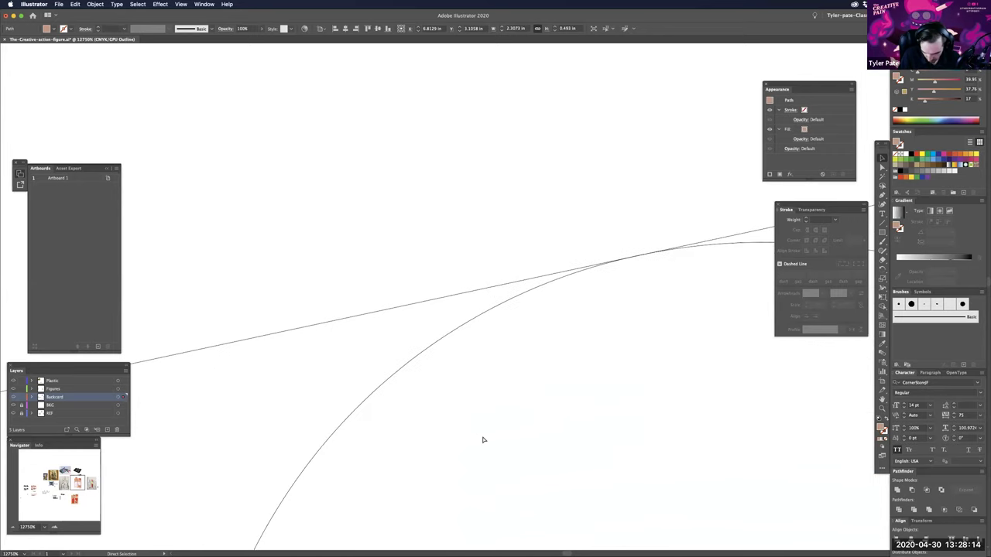
pyautogui.scroll(-4, 700, 416)
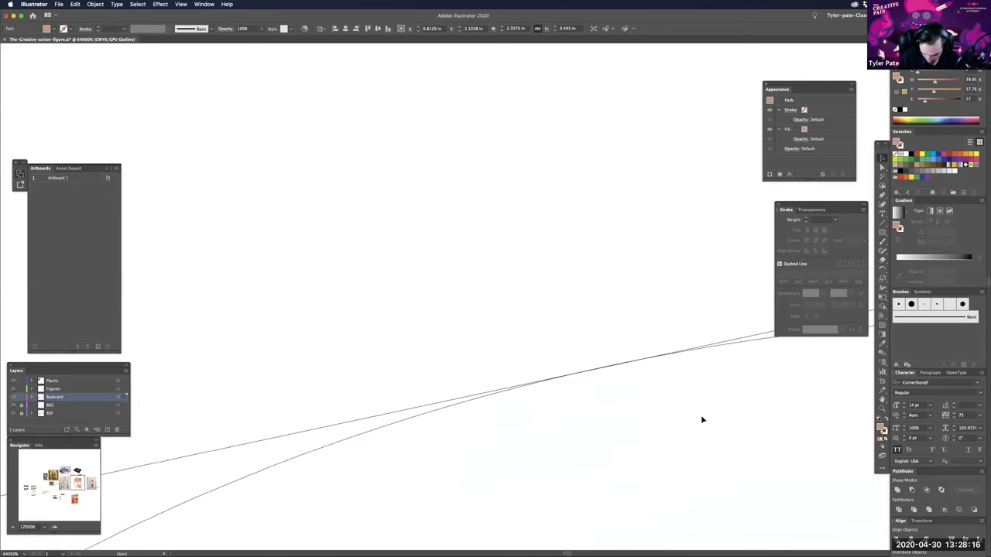
pyautogui.scroll(-10, 695, 421)
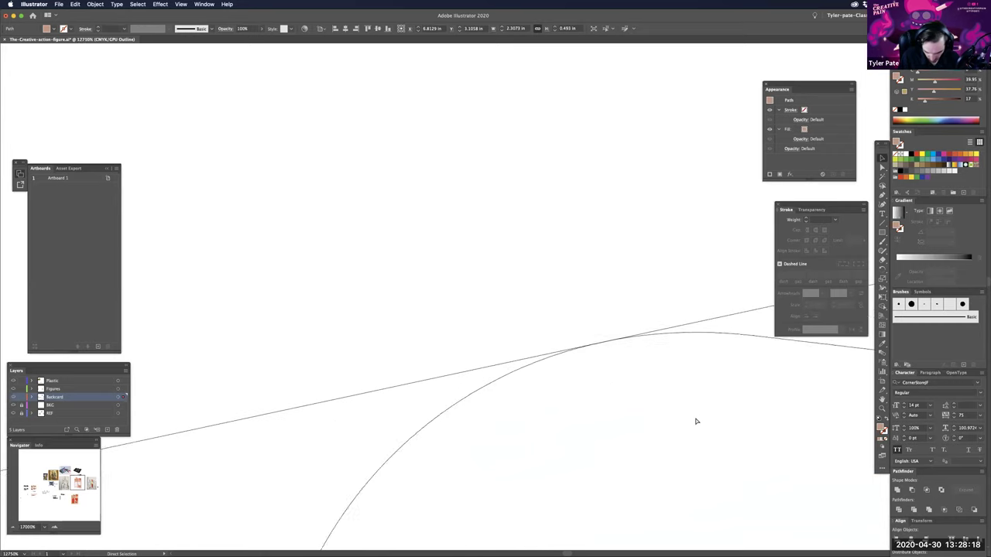
pyautogui.scroll(3, 454, 391)
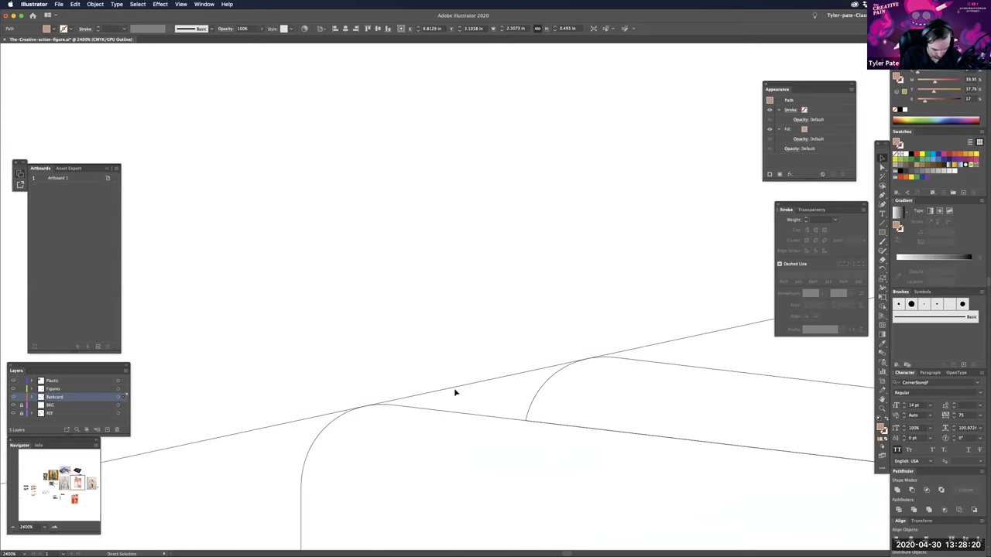
# - Fill the gap between the card's top corner and its darker depth edge with Shape Builder, using the angled line as boundary
pyautogui.press('super+y')
pyautogui.press('a')
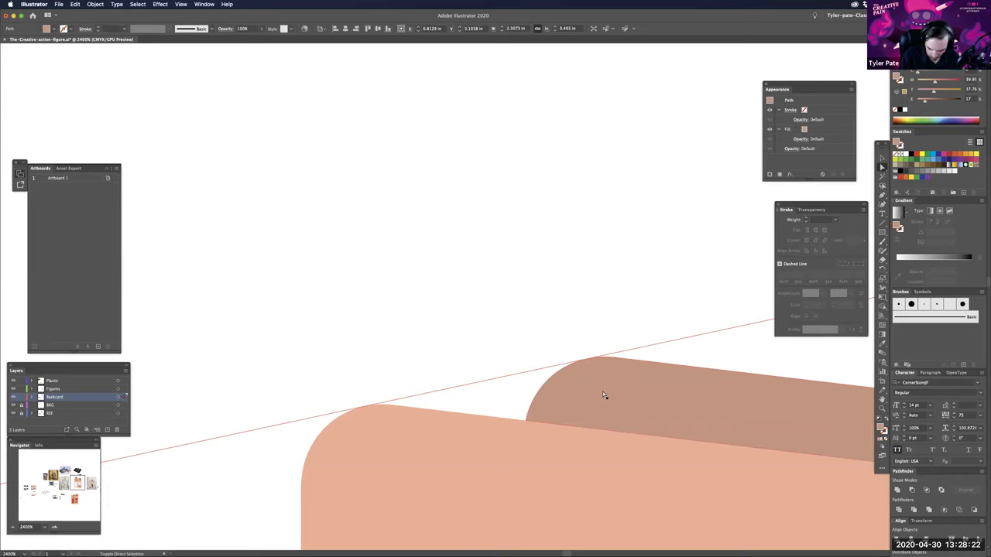
pyautogui.click(519, 460)
pyautogui.keyDown('shift'); pyautogui.click(519, 460); pyautogui.keyUp('shift')
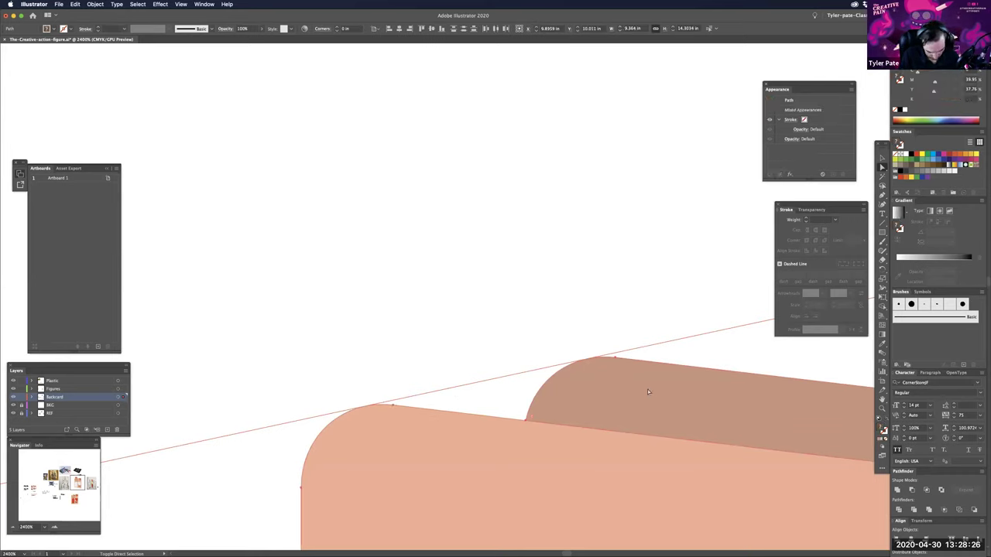
pyautogui.hotkey('shift', 'm')
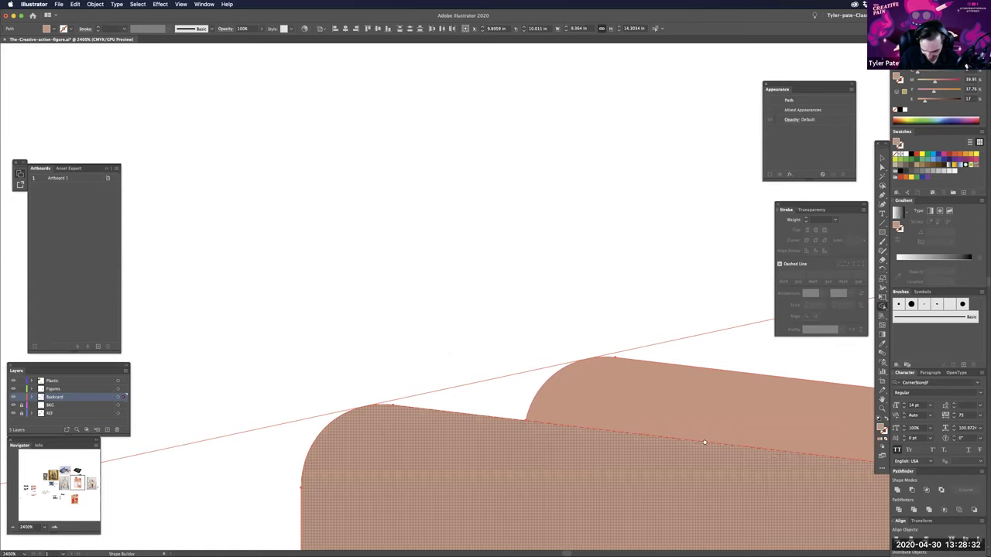
pyautogui.press('super+minus')
pyautogui.press('super+minus')
pyautogui.press('super+minus')
pyautogui.press('super+minus')
pyautogui.press('super+minus')
pyautogui.press('super+minus')
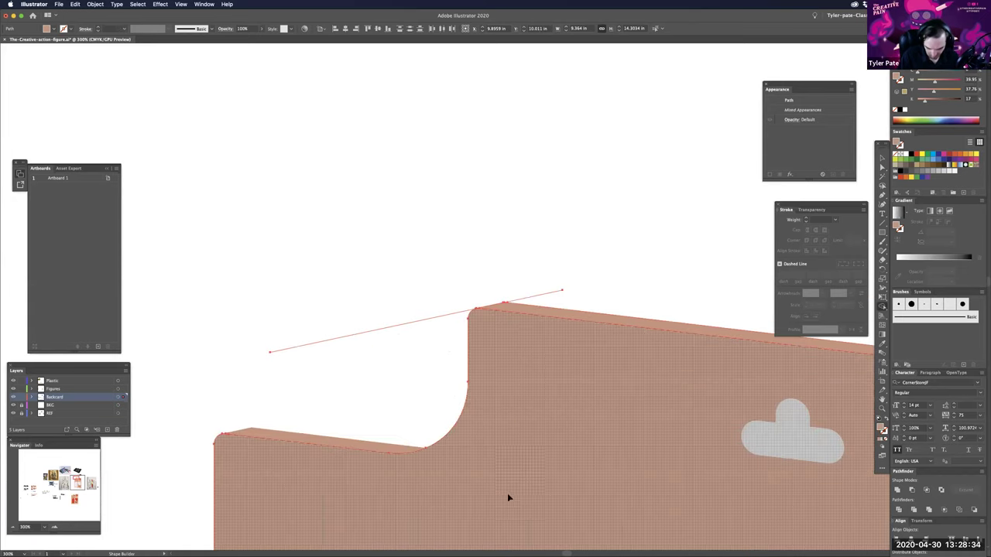
pyautogui.press('super+minus')
pyautogui.press('super+minus')
pyautogui.press('super+minus')
pyautogui.press('super+minus')
pyautogui.press('a')
pyautogui.click(546, 517)
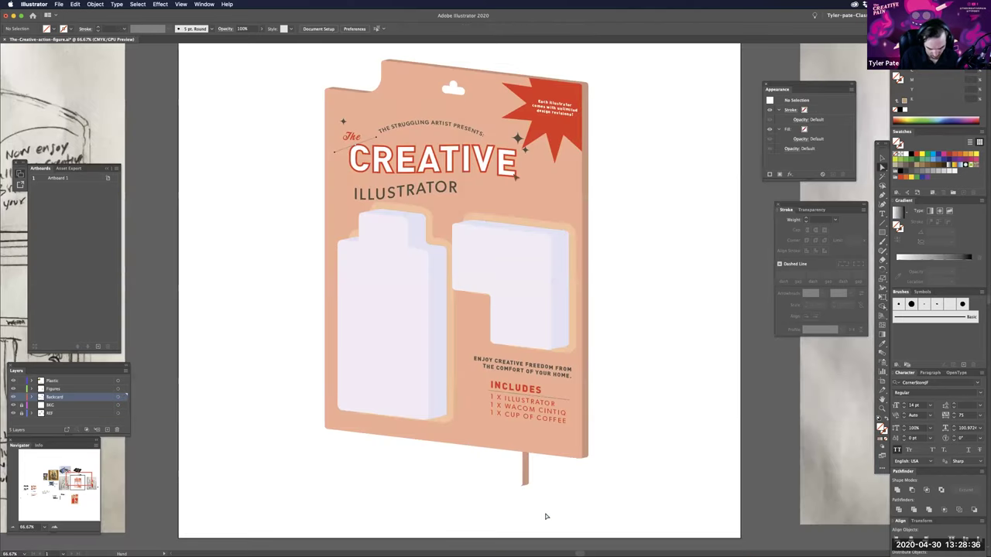
# - Delete the stray darker strip hanging below the card's bottom edge
pyautogui.moveTo(546, 517); pyautogui.dragTo(546, 537)
pyautogui.click(526, 492)
pyautogui.press('Delete')
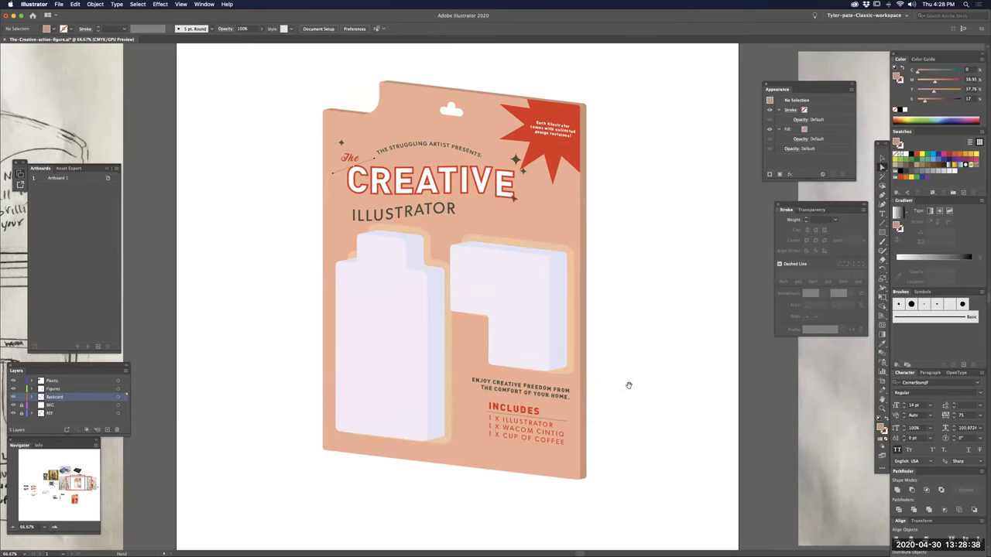
# - Examine the backcard's shaded edges and the two plastic blisters across the whole packaging
pyautogui.moveTo(647, 418); pyautogui.dragTo(640, 422)
pyautogui.scroll(2, 623, 411)
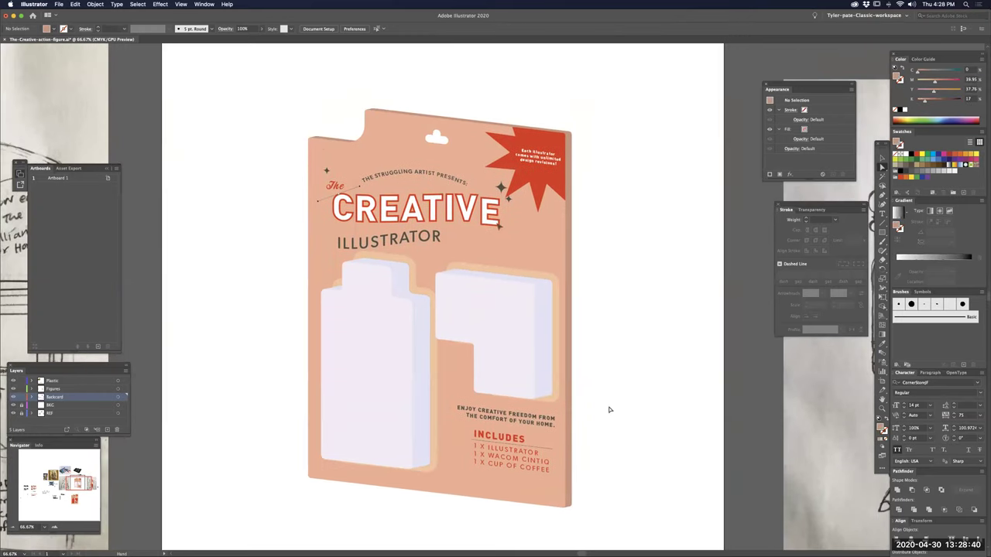
pyautogui.scroll(2, 607, 430)
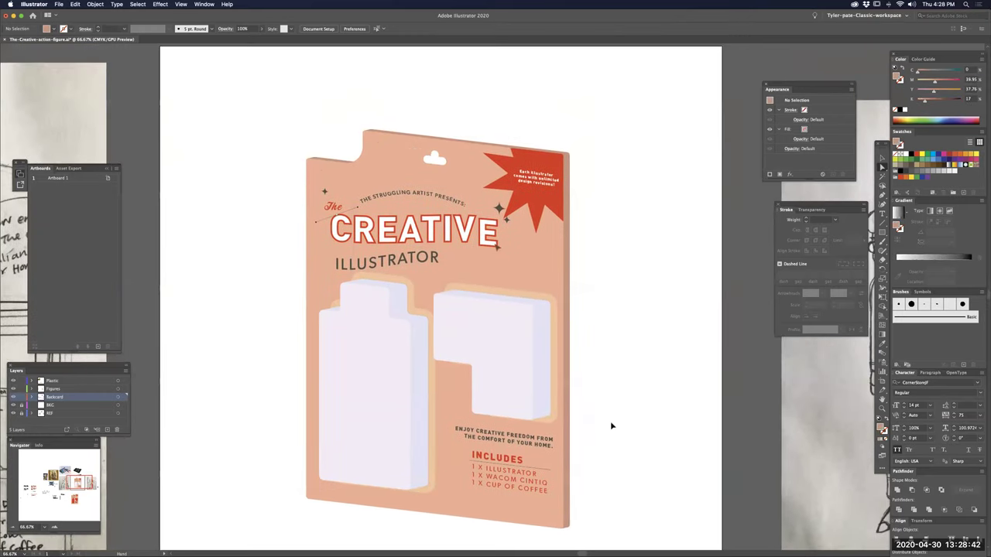
pyautogui.hscroll(1, 701, 364)
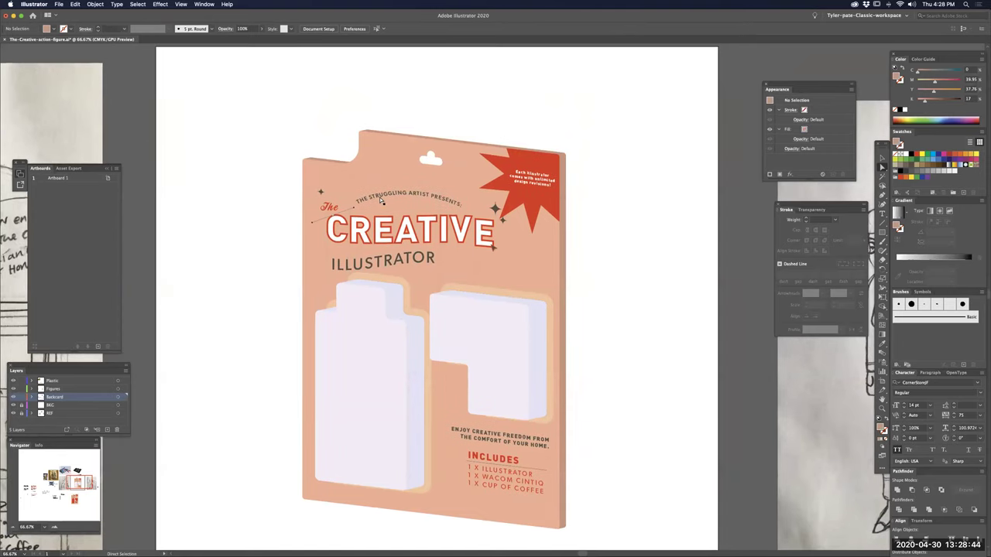
pyautogui.press('super+equal')
pyautogui.scroll(-3, 351, 232)
pyautogui.hscroll(-2, 351, 233)
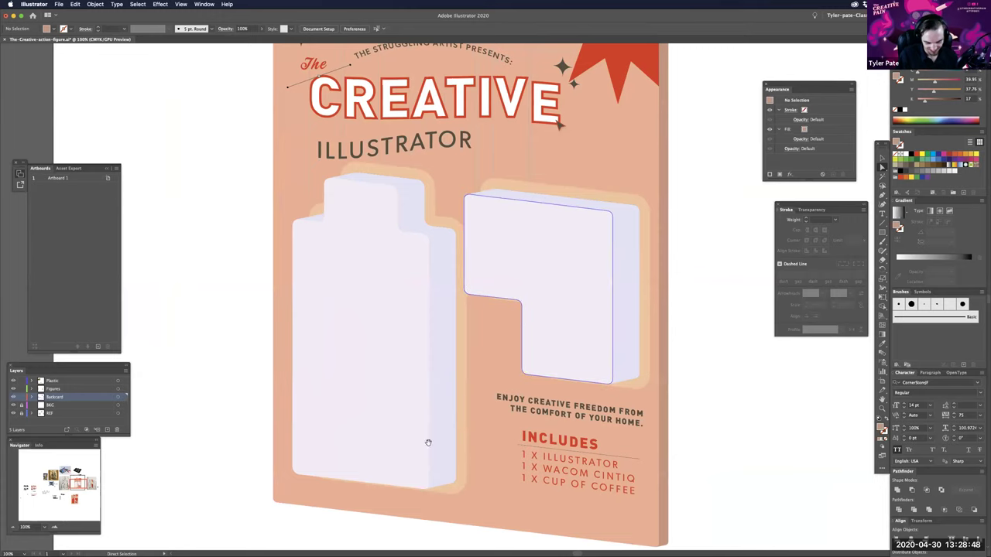
pyautogui.hscroll(-1, 504, 446)
pyautogui.hscroll(-3, 556, 358)
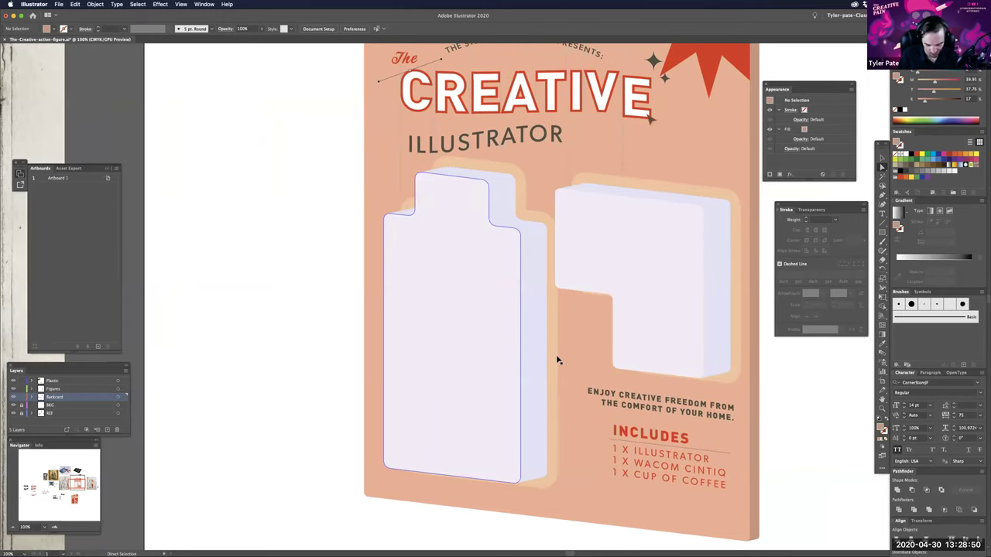
pyautogui.press('super+equal')
pyautogui.press('super+minus')
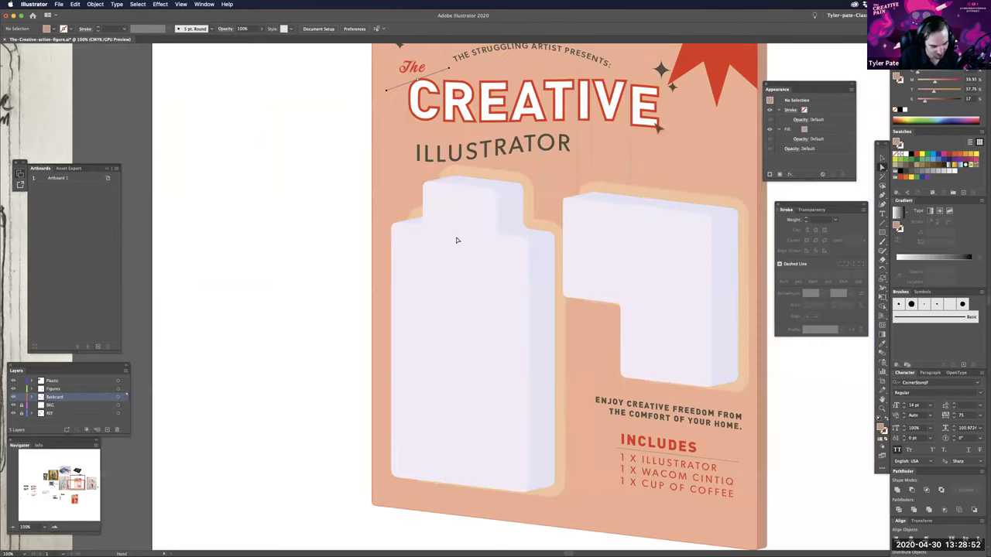
# - Draw a diagonal line about 6.46 in wide on the Plastic layer, duplicate it below and place the parallel pair across the figure blister
pyautogui.click(456, 239)
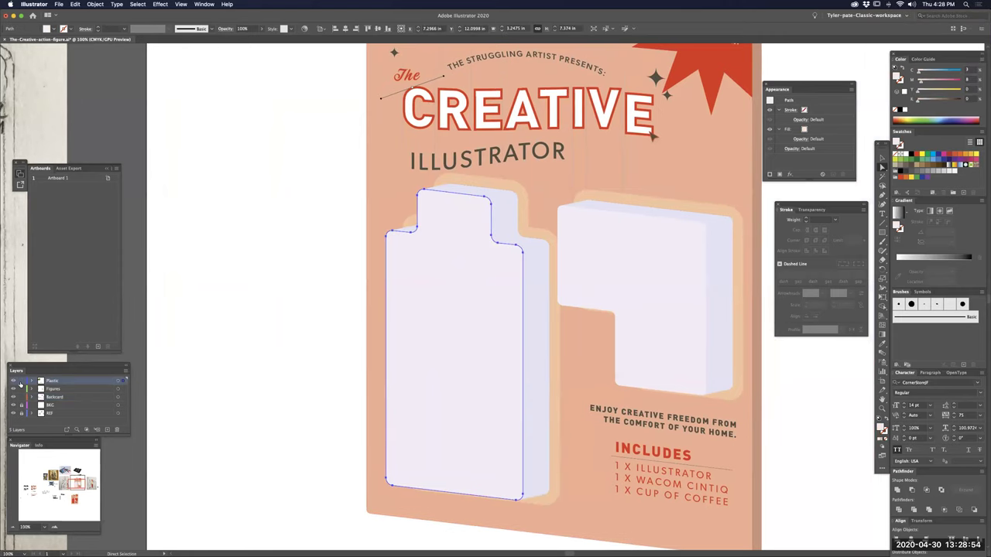
pyautogui.press('space')
pyautogui.keyDown('shift'); pyautogui.click(536, 403); pyautogui.keyUp('shift')
pyautogui.click(509, 318)
pyautogui.press('\\')
pyautogui.moveTo(331, 312); pyautogui.dragTo(568, 177)
pyautogui.moveTo(350, 288); pyautogui.dragTo(334, 381)
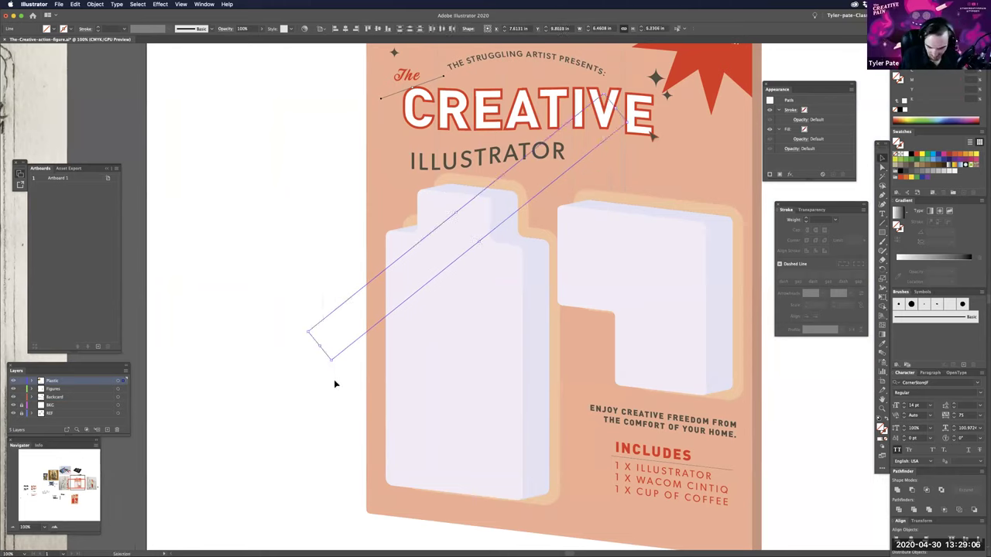
pyautogui.moveTo(553, 182); pyautogui.dragTo(538, 280)
pyautogui.click(257, 390)
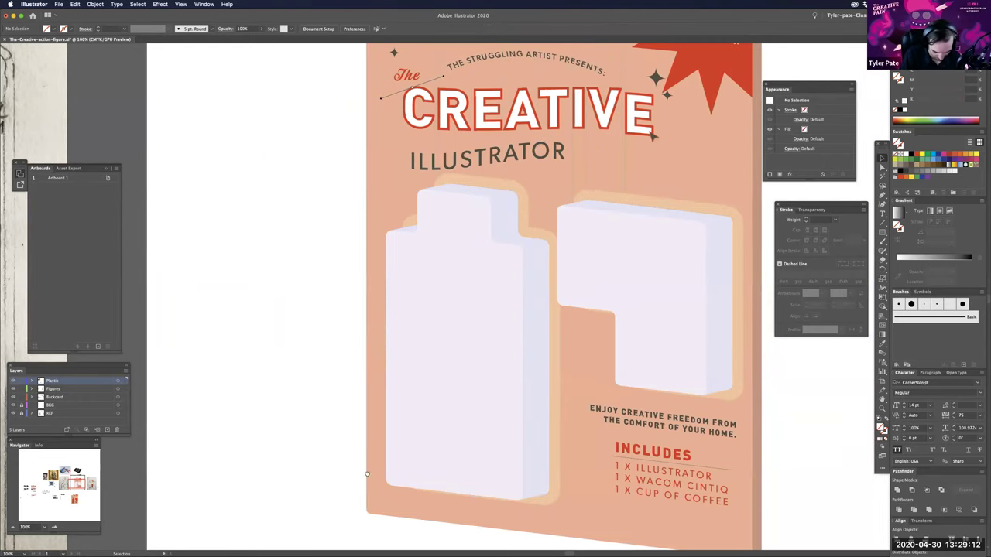
# - Duplicate the diagonal line pair above the original in outline view and space the copies wider apart across the figure blister's upper part
pyautogui.moveTo(470, 470); pyautogui.dragTo(479, 476)
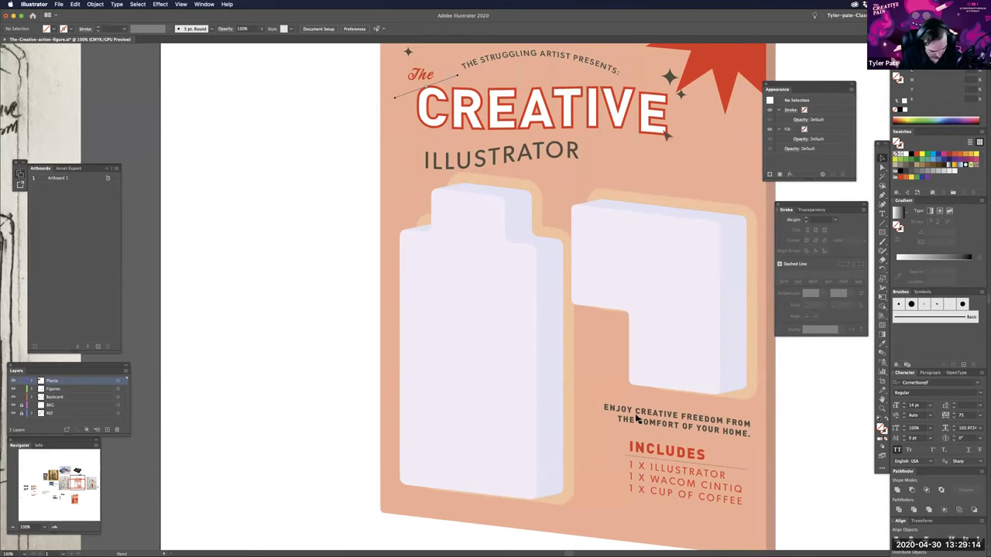
pyautogui.press('super+plus')
pyautogui.press('super+y')
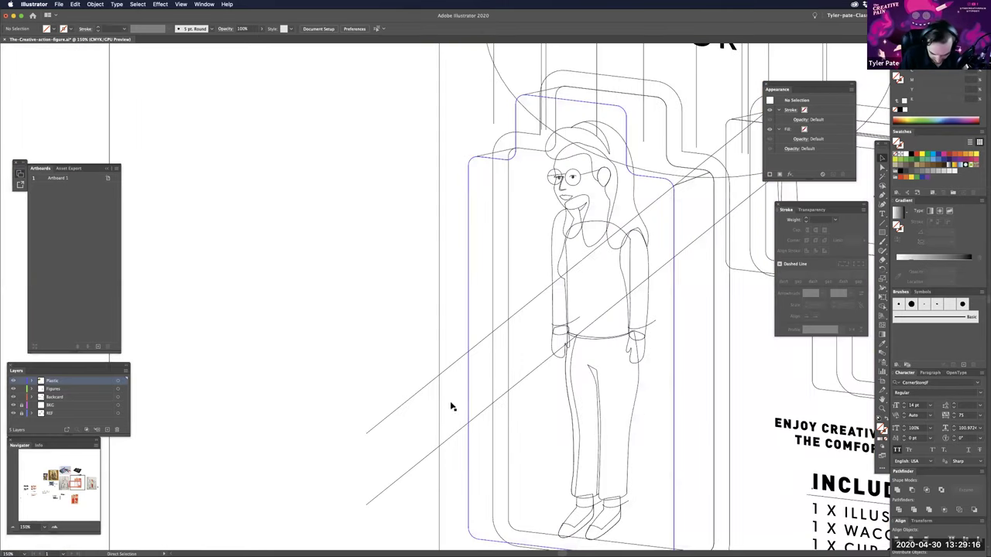
pyautogui.press('super+minus')
pyautogui.moveTo(411, 433); pyautogui.dragTo(411, 410)
pyautogui.keyDown('shift'); pyautogui.click(442, 385); pyautogui.keyUp('shift')
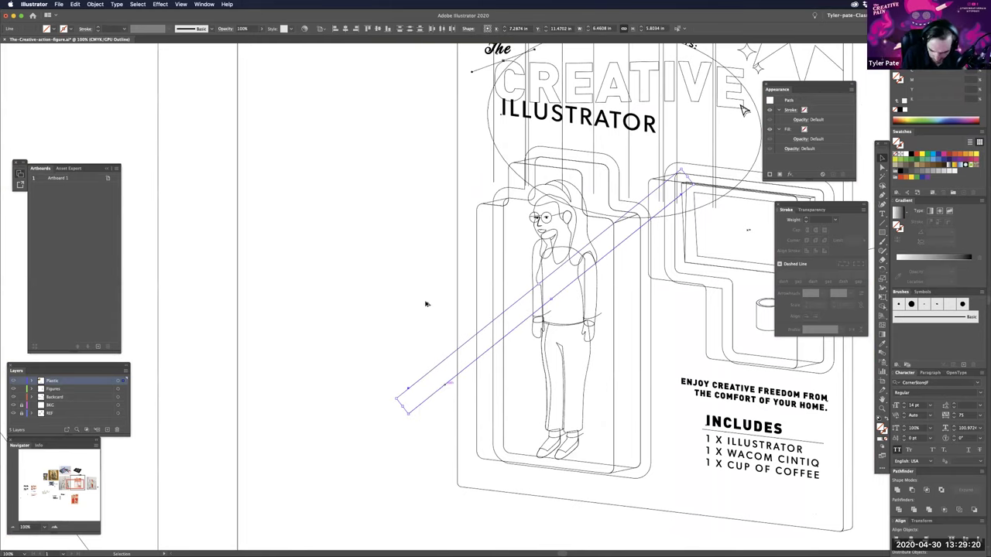
pyautogui.moveTo(445, 285); pyautogui.dragTo(434, 224)
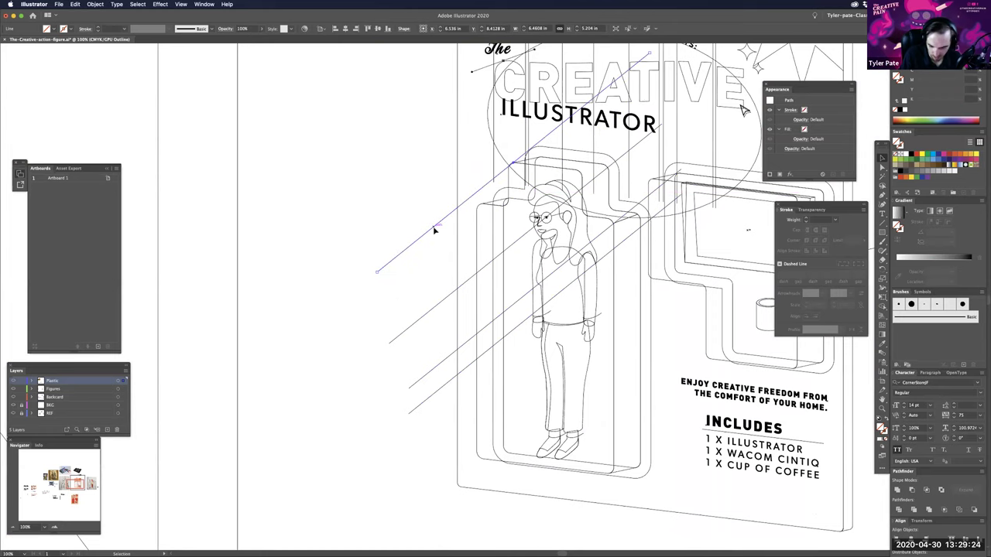
pyautogui.moveTo(513, 236); pyautogui.dragTo(509, 219)
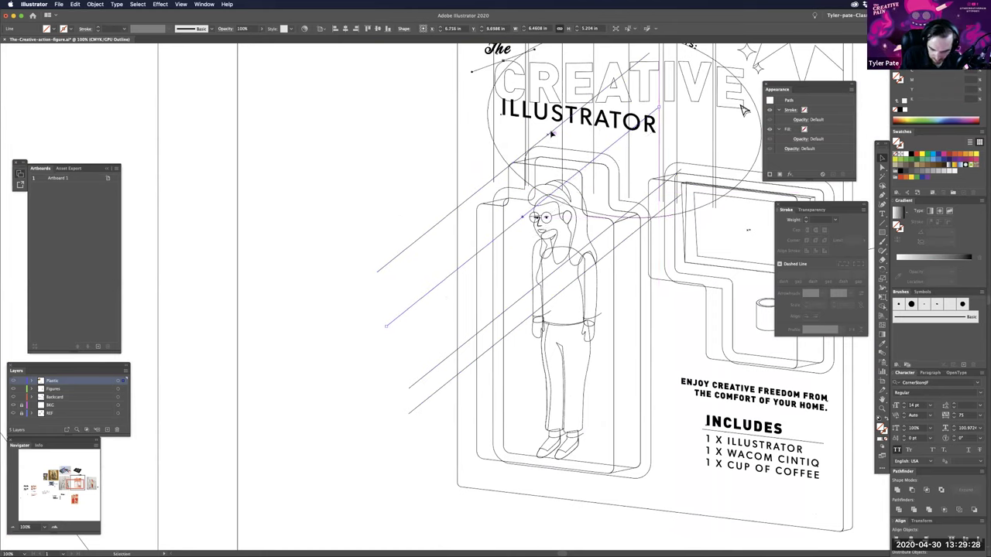
pyautogui.moveTo(549, 133); pyautogui.dragTo(548, 130)
# - Duplicate two more parallel diagonal lines across the figure blister's lower part, with a wide gap between them, and return to colour preview
pyautogui.moveTo(553, 397); pyautogui.dragTo(524, 411)
pyautogui.moveTo(577, 374); pyautogui.dragTo(595, 435)
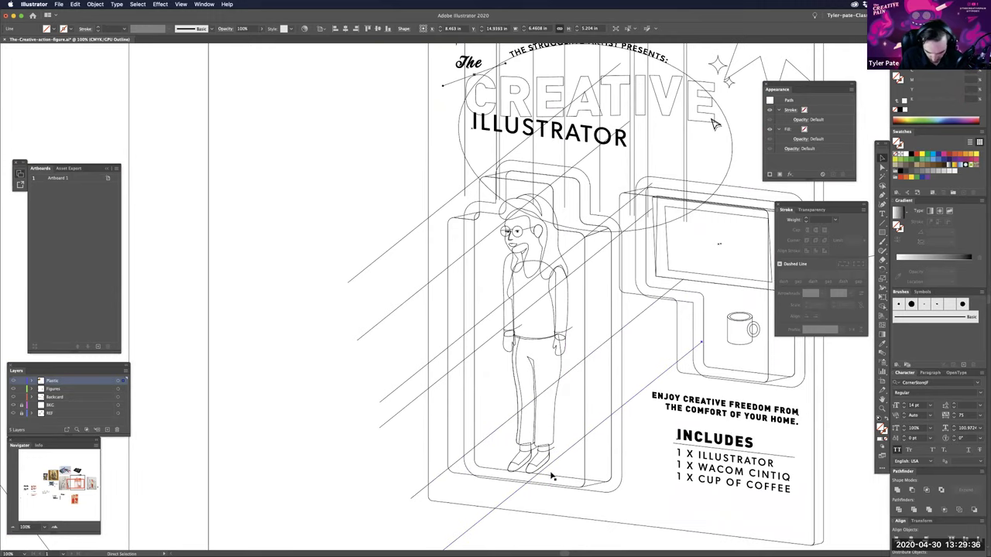
pyautogui.press('super+y')
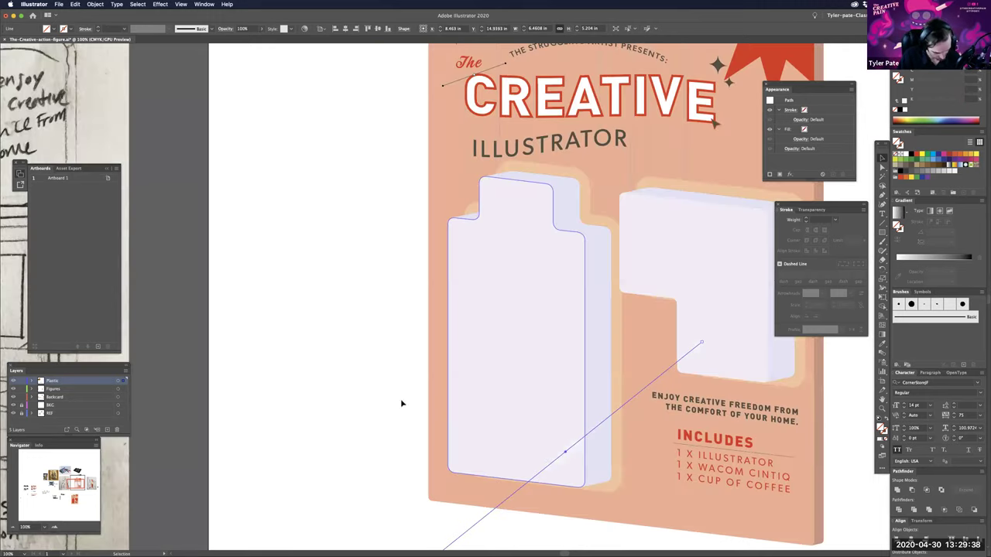
# - Select all six diagonal lines together with the figure blister's front face
pyautogui.click(584, 410)
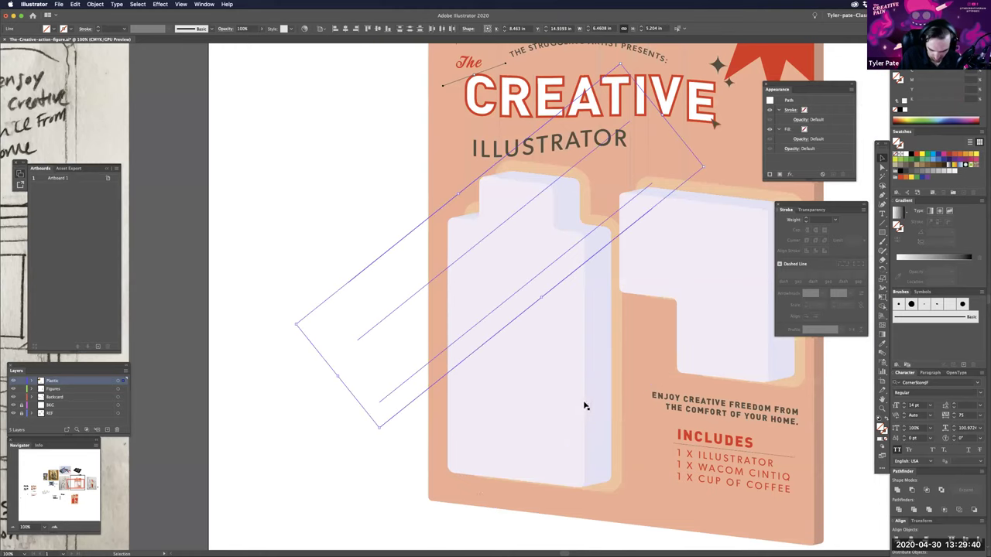
pyautogui.scroll(-4, 467, 505)
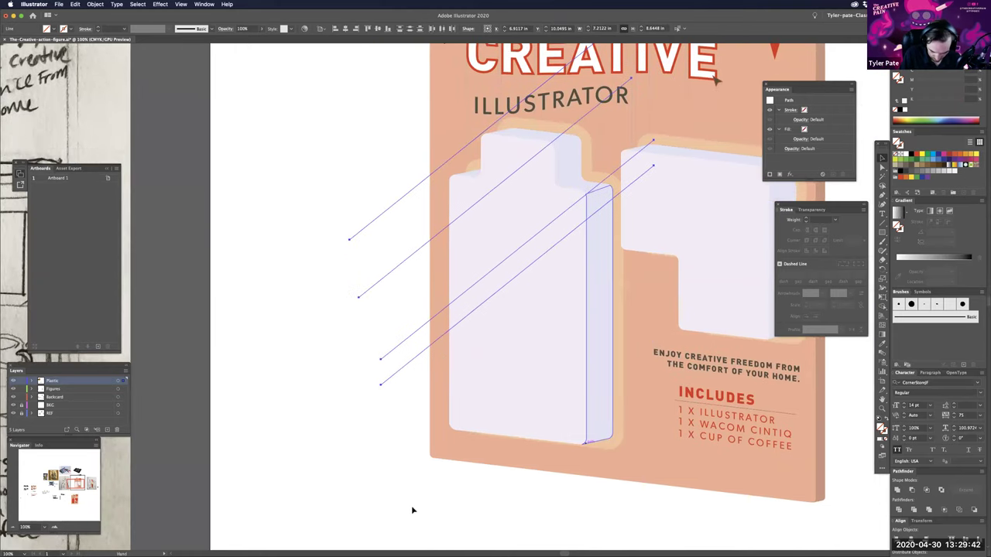
pyautogui.moveTo(348, 414); pyautogui.dragTo(412, 509)
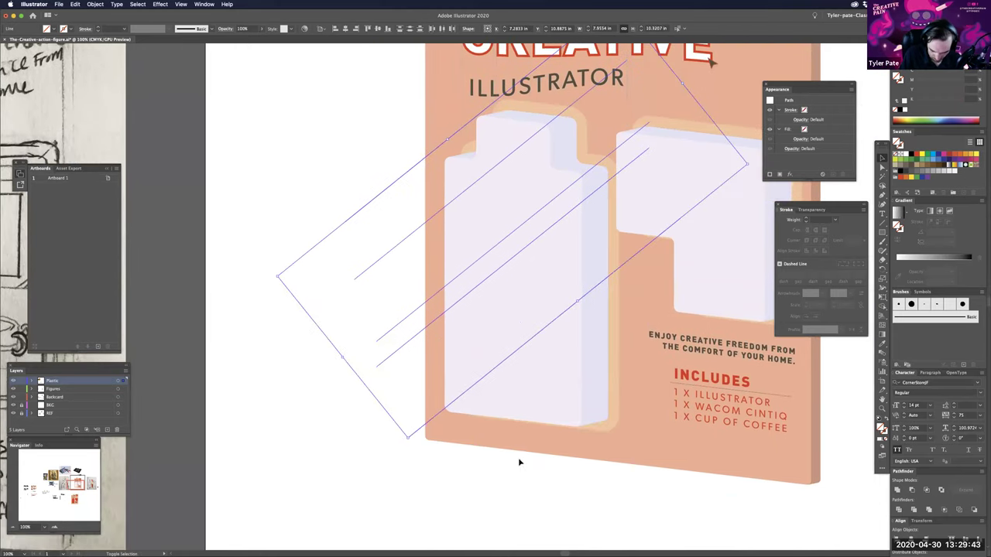
pyautogui.keyDown('shift'); pyautogui.click(599, 361); pyautogui.keyUp('shift')
pyautogui.press('space')
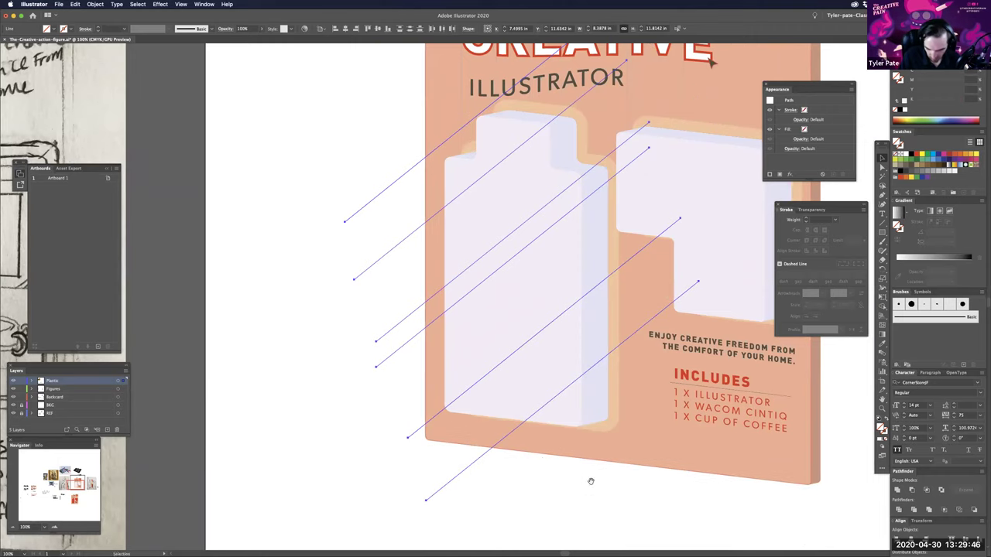
pyautogui.moveTo(431, 236); pyautogui.dragTo(427, 244)
pyautogui.scroll(1, 612, 159)
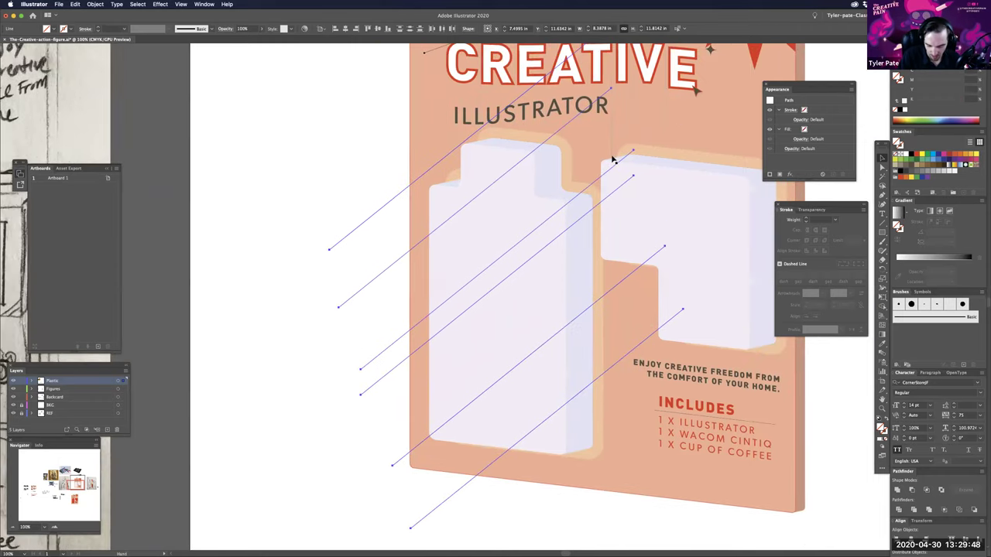
pyautogui.scroll(1, 592, 453)
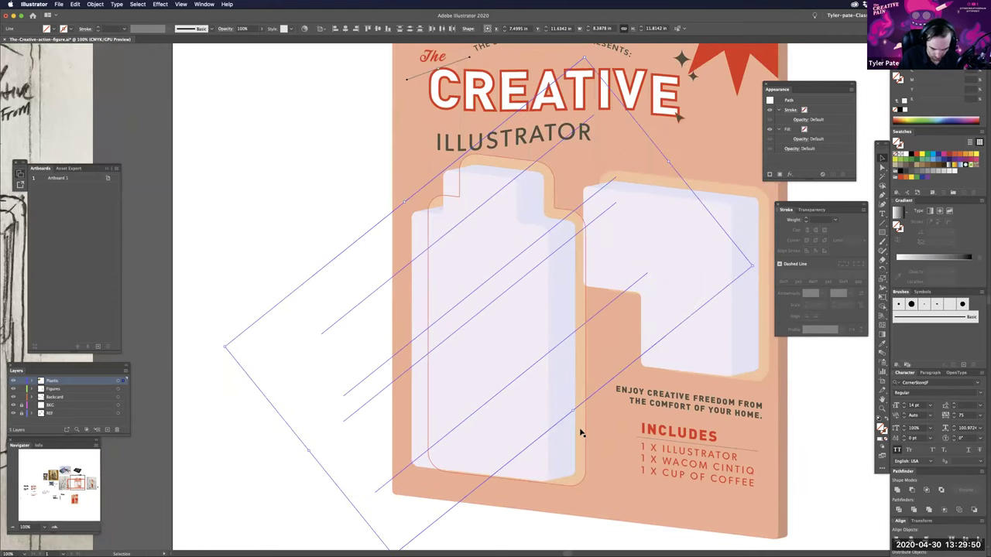
pyautogui.press('a')
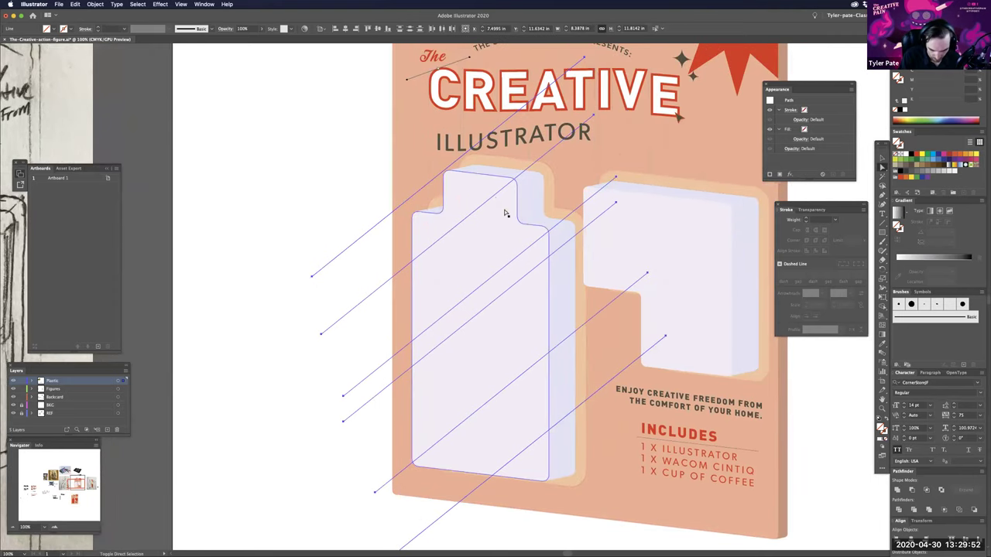
pyautogui.click(505, 207)
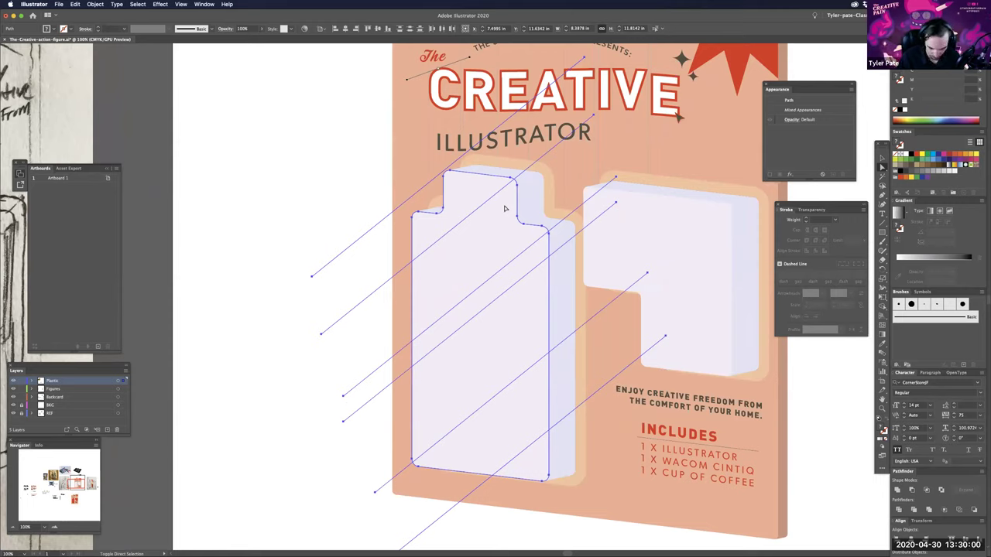
# - Use Shape Builder with a red fill to turn the upper corner, narrow middle and wide lower regions of the blister face into diagonal bands
pyautogui.hotkey('shift', 'm')
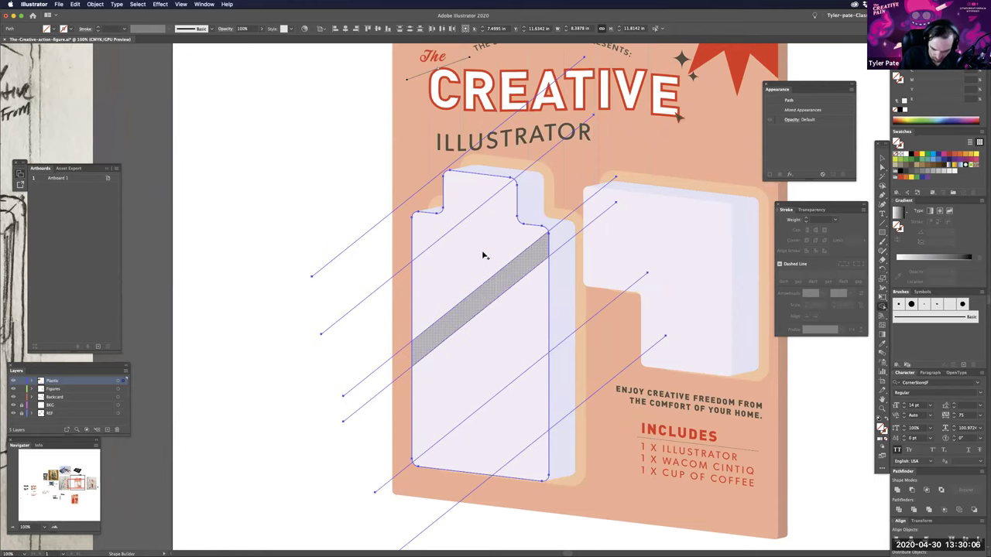
pyautogui.click(914, 155)
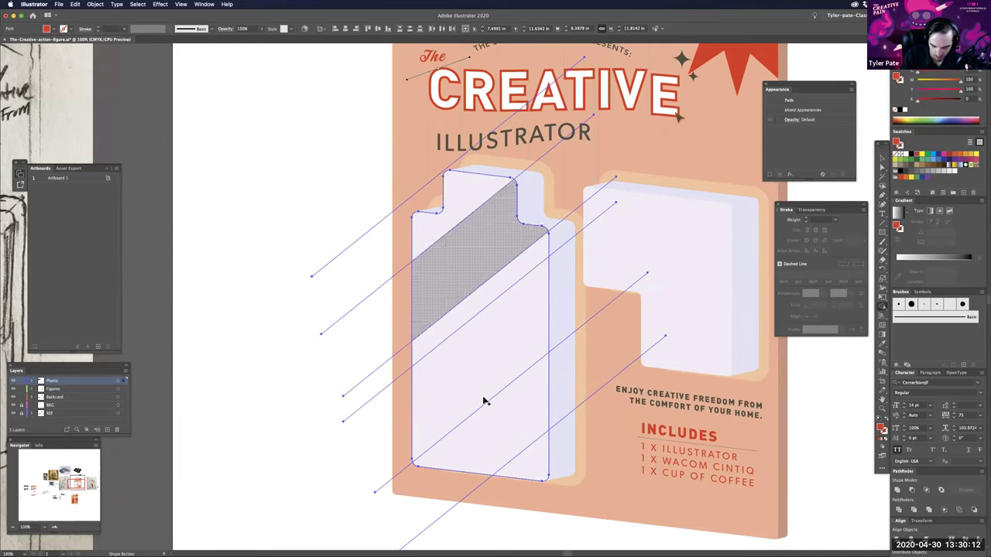
pyautogui.click(465, 200)
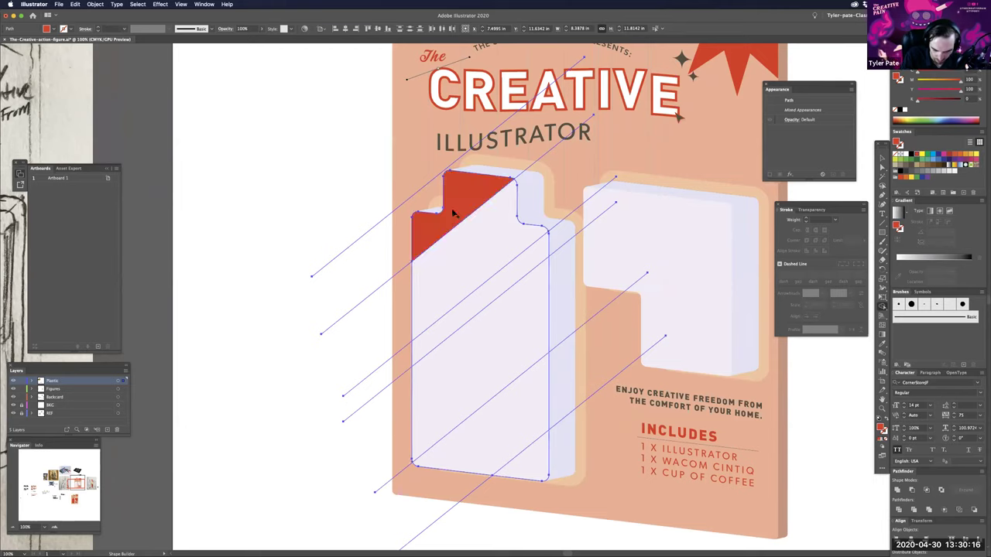
pyautogui.click(487, 297)
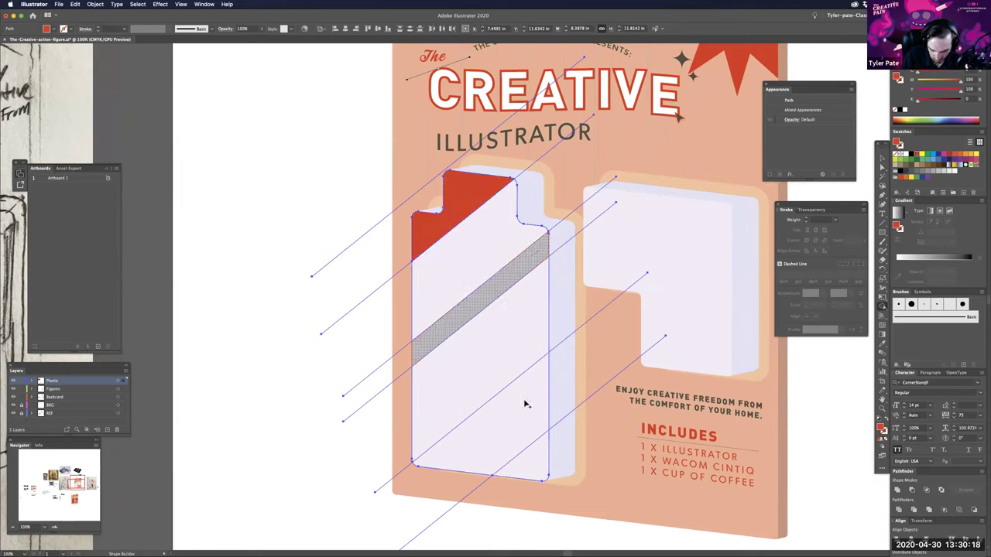
pyautogui.click(478, 447)
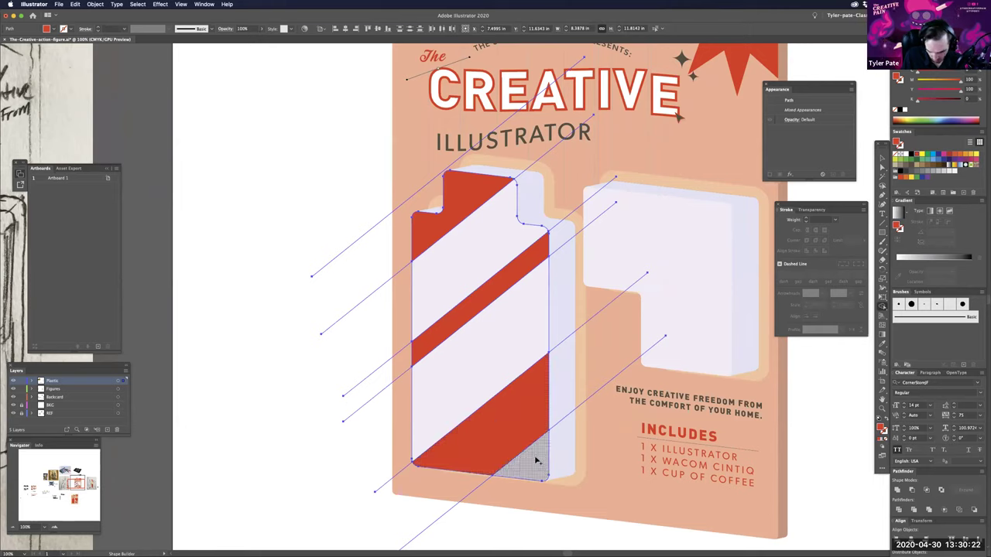
# - Select the three red diagonal bands on the figure blister and copy them
pyautogui.press('a')
pyautogui.click(265, 436)
pyautogui.click(526, 395)
pyautogui.keyDown('shift'); pyautogui.click(513, 271); pyautogui.keyUp('shift')
pyautogui.keyDown('shift'); pyautogui.click(484, 208); pyautogui.keyUp('shift')
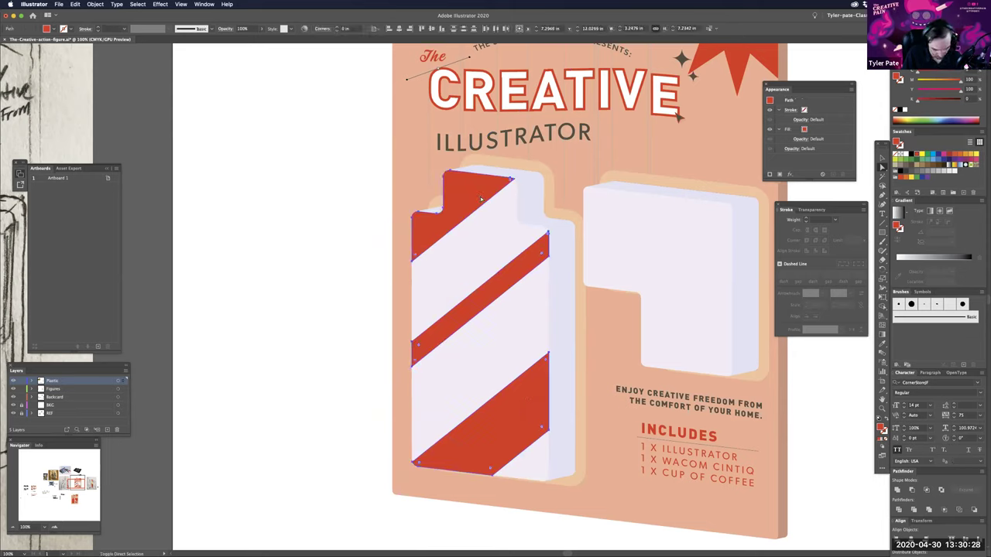
# - Undo the Shape Builder edits back to the intact blister front face with its six diagonal lines
pyautogui.press('super+z')
pyautogui.press('super+z')
pyautogui.press('super+z')
pyautogui.press('super+z')
pyautogui.press('super+z')
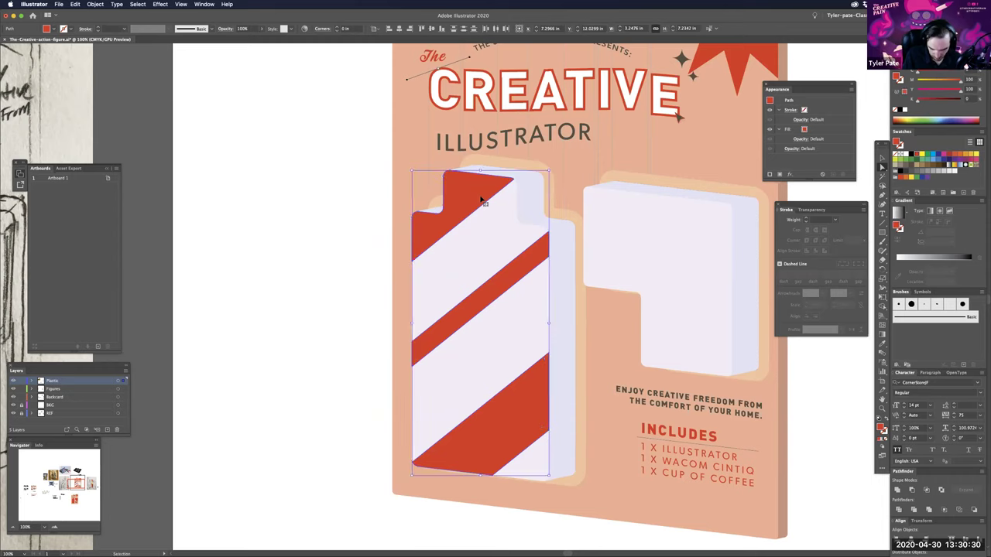
pyautogui.press('super+z')
pyautogui.press('super+shift+z')
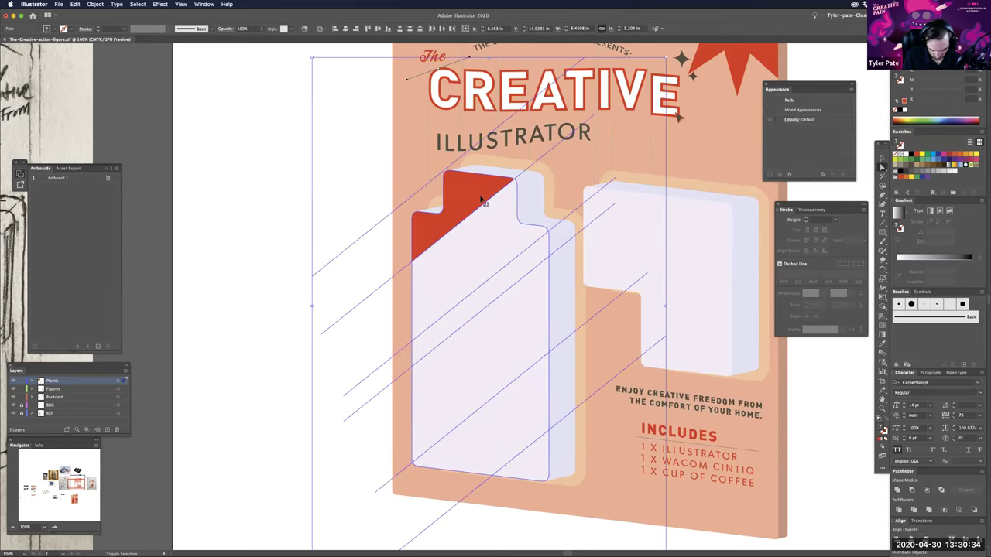
pyautogui.press('super+z')
# - Remove the six diagonal guide lines and paste the copied red bands in front of the intact blister face
pyautogui.click(543, 462)
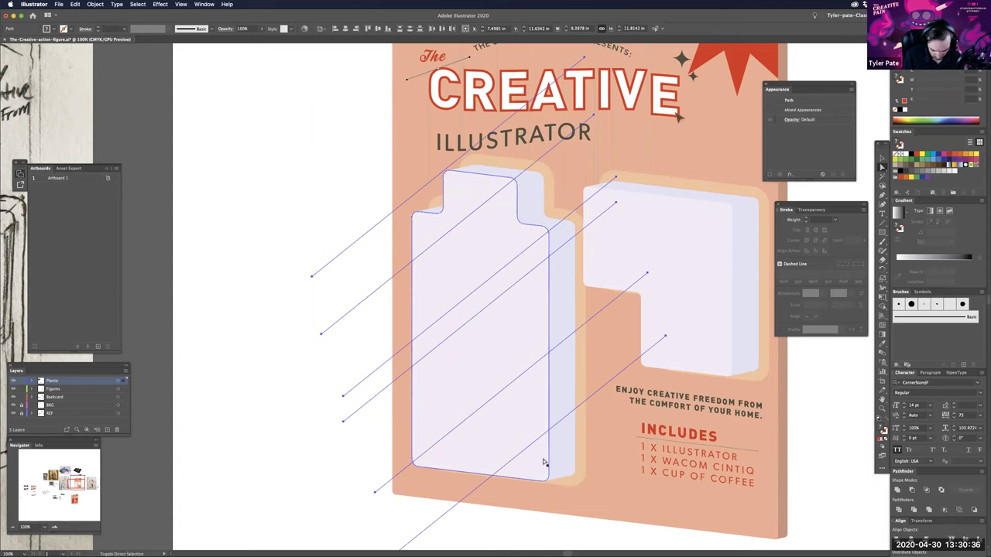
pyautogui.press('super+shift+a')
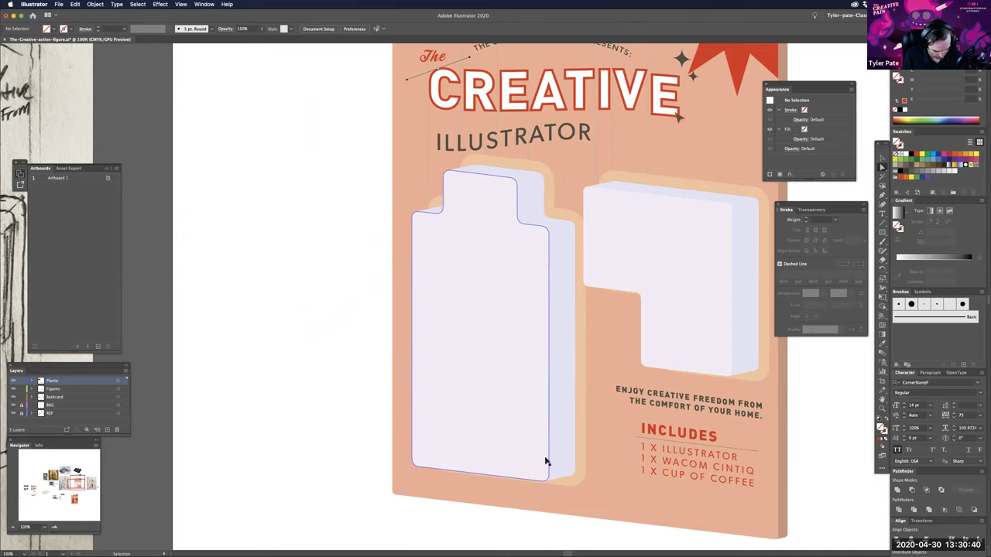
pyautogui.press('super+f')
pyautogui.press('a')
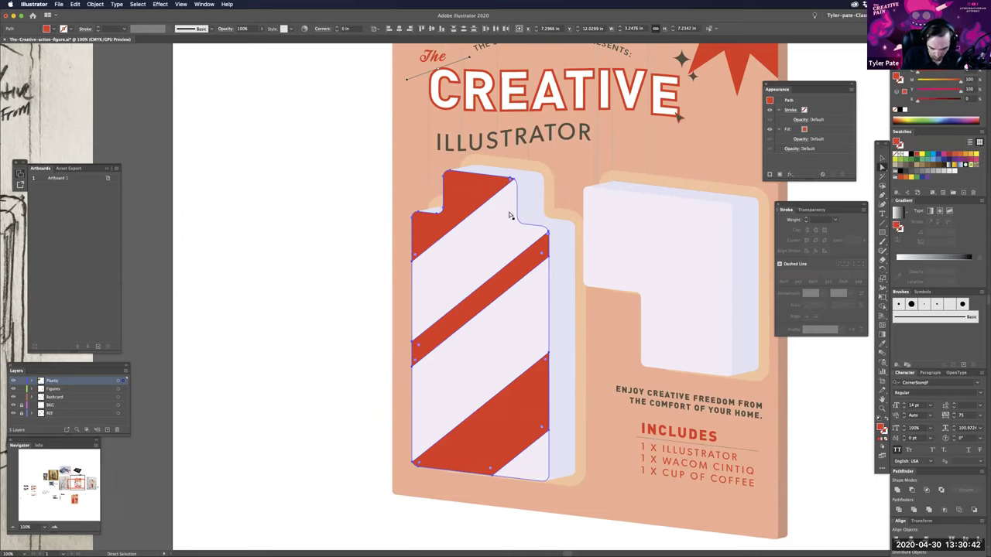
pyautogui.click(345, 294)
pyautogui.moveTo(484, 195); pyautogui.dragTo(360, 398)
pyautogui.moveTo(471, 206); pyautogui.dragTo(469, 237)
pyautogui.press('super+z')
pyautogui.press('super+z')
pyautogui.click(338, 185)
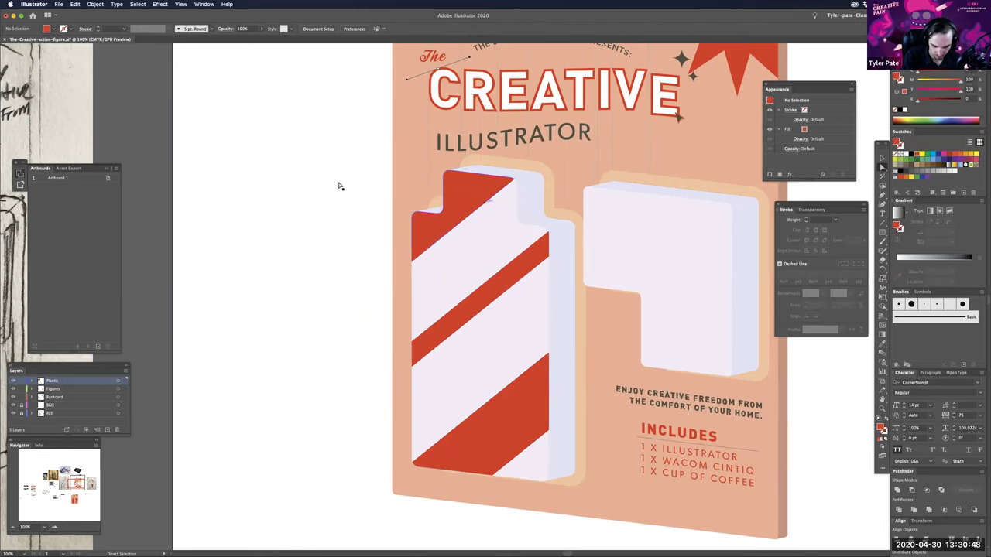
# - Set the opacity of the figure blister's full front face, behind the red bands, to 15%
pyautogui.click(510, 204)
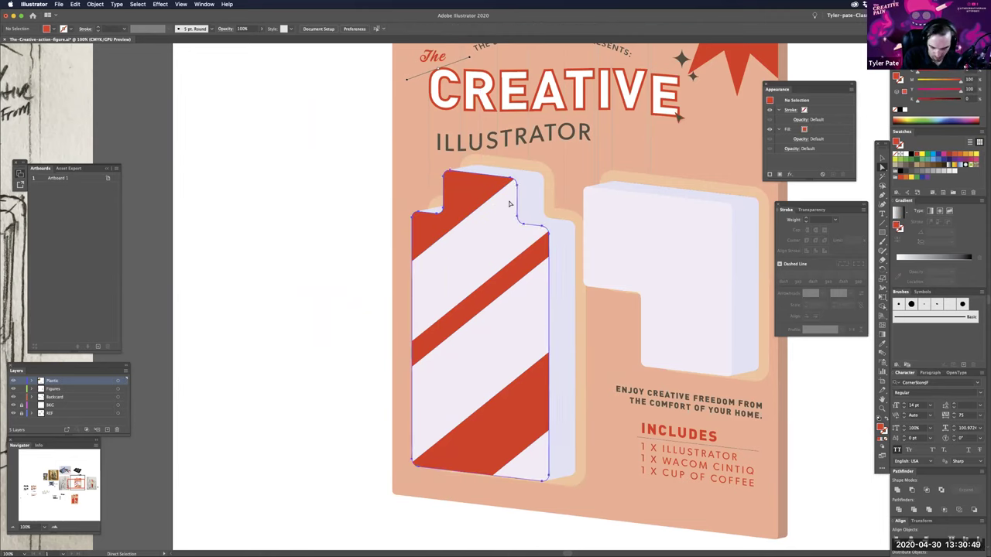
pyautogui.click(263, 29)
pyautogui.moveTo(248, 39); pyautogui.dragTo(236, 39)
pyautogui.click(235, 28)
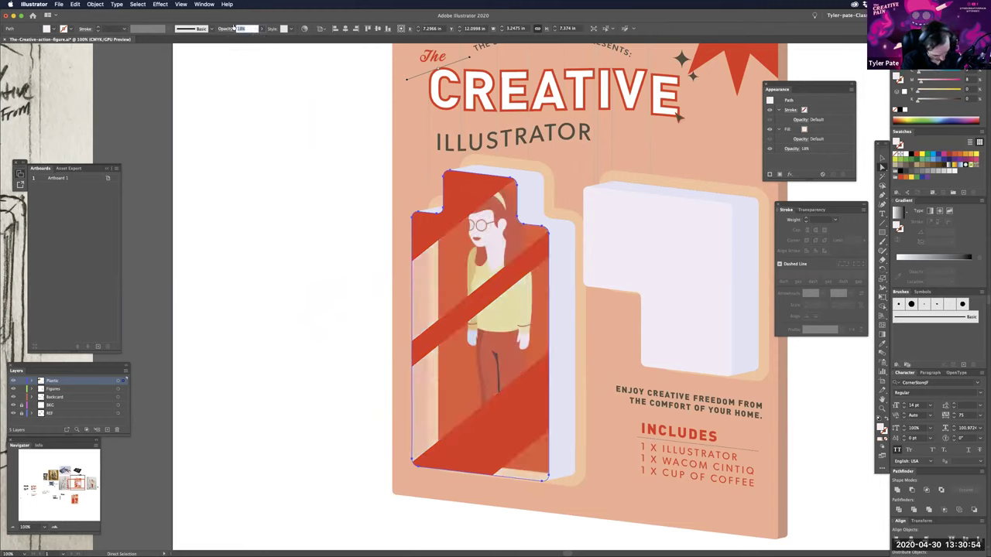
pyautogui.write('10')
pyautogui.press('Return')
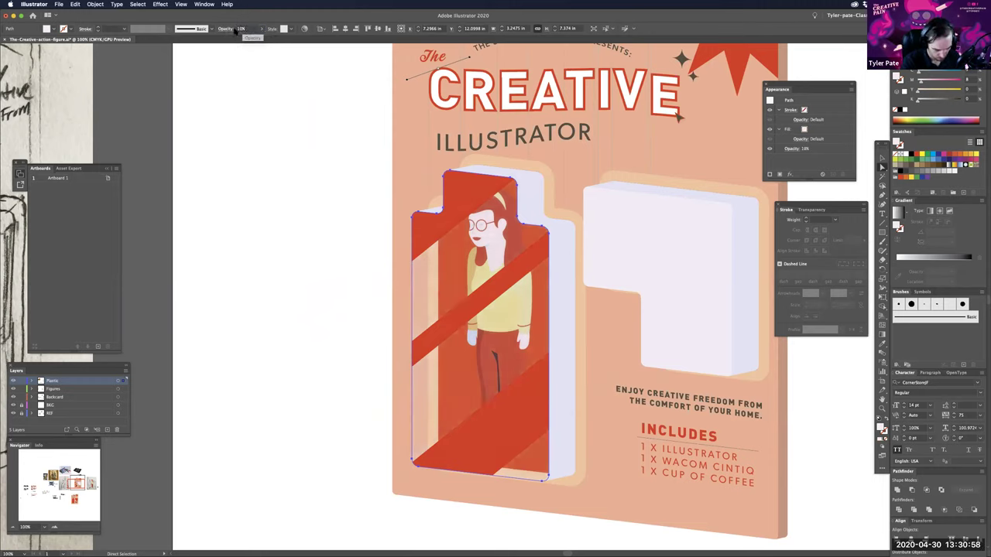
pyautogui.click(241, 29)
pyautogui.write('15')
pyautogui.press('Return')
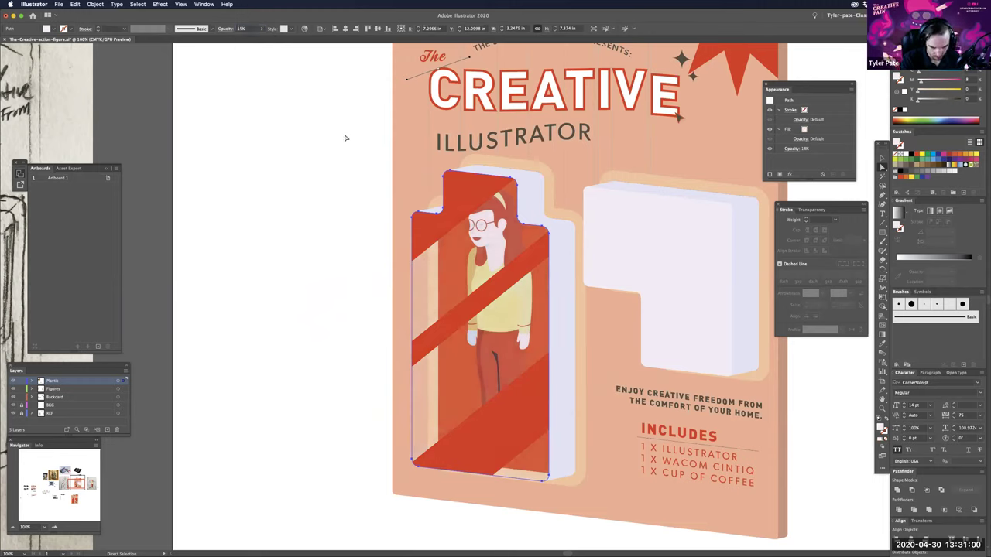
# - Recolour the three red bands with the pale lavender sampled from the figure blister's side face
pyautogui.click(324, 215)
pyautogui.click(525, 281)
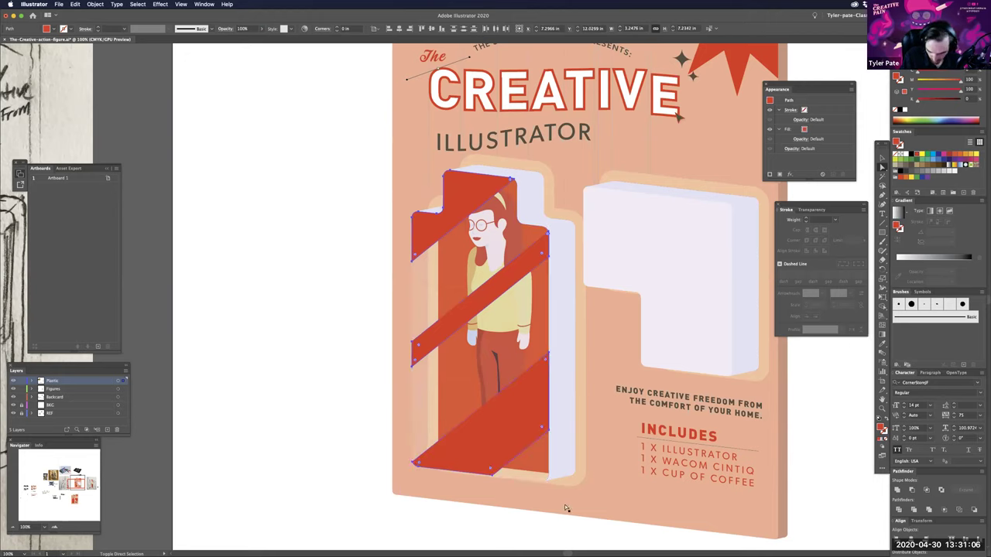
pyautogui.press('i')
pyautogui.click(570, 410)
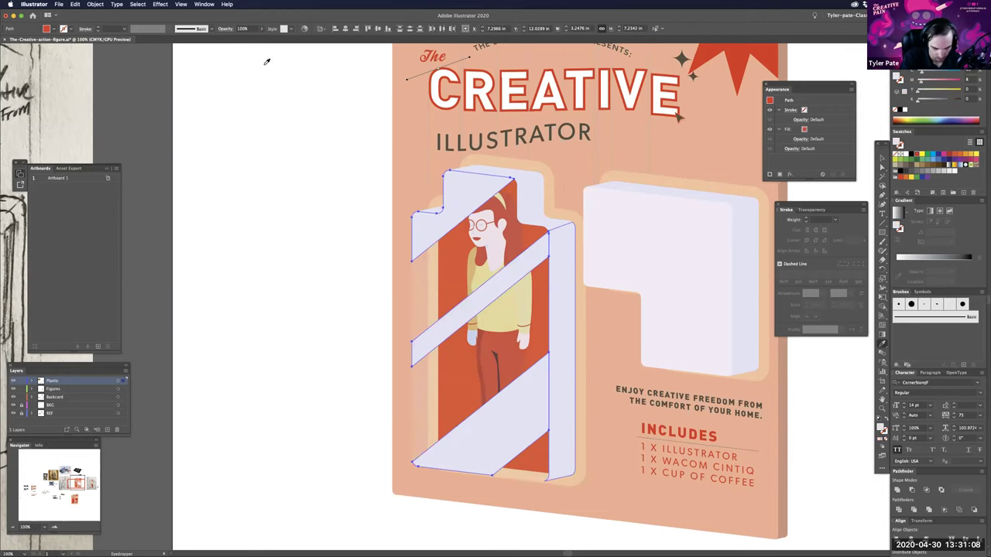
# - Set the opacity of the three pale reflection bands to 35% and deselect them
pyautogui.click(240, 29)
pyautogui.write('3')
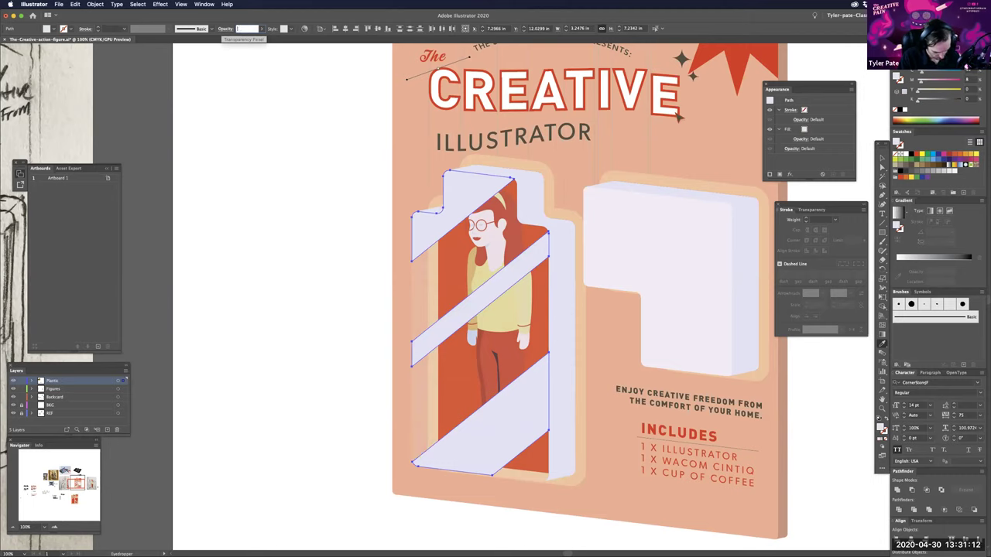
pyautogui.write('15')
pyautogui.press('Return')
pyautogui.press('a')
pyautogui.click(332, 308)
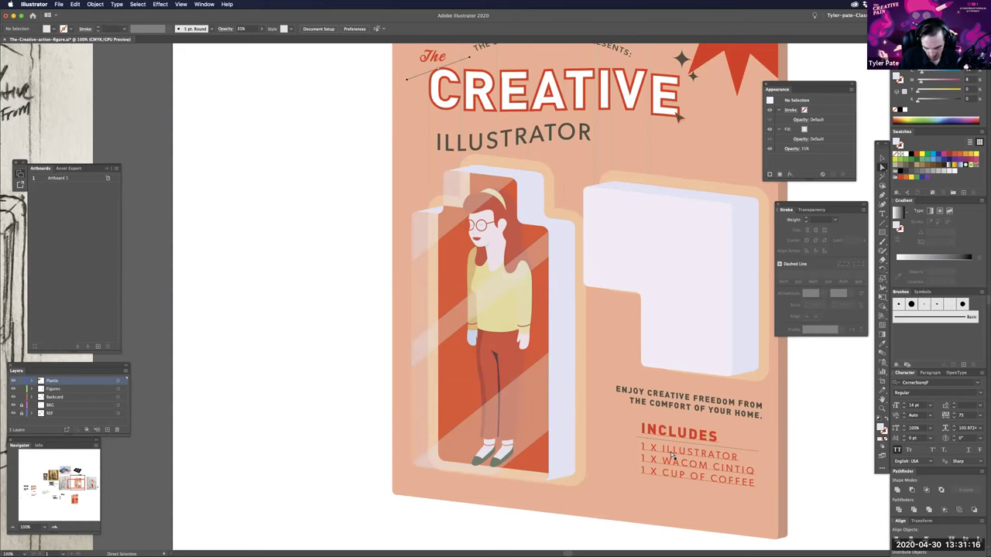
# - Select the figure blister's upper-edge and long side faces and unite them into one shape
pyautogui.moveTo(594, 480); pyautogui.dragTo(528, 494)
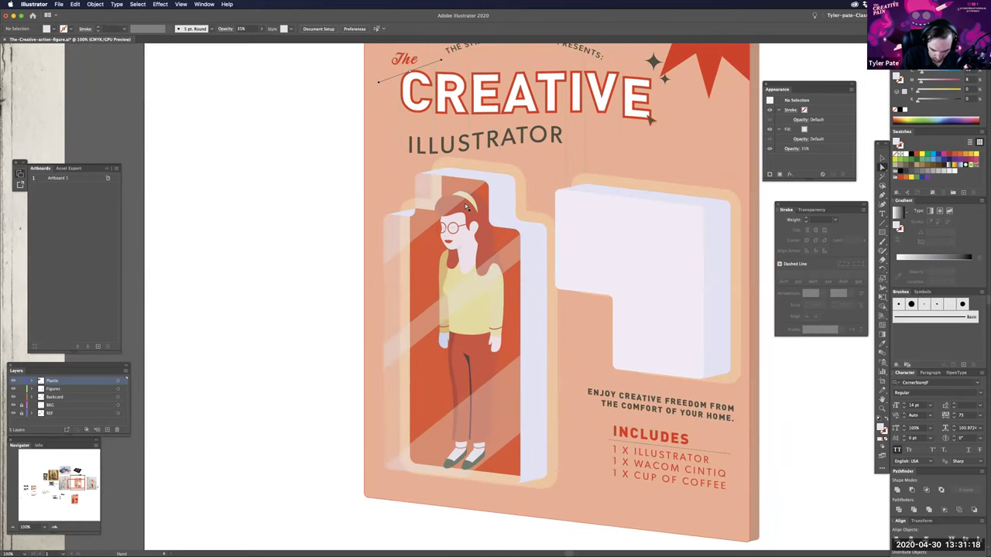
pyautogui.click(470, 205)
pyautogui.keyDown('shift'); pyautogui.click(499, 259); pyautogui.keyUp('shift')
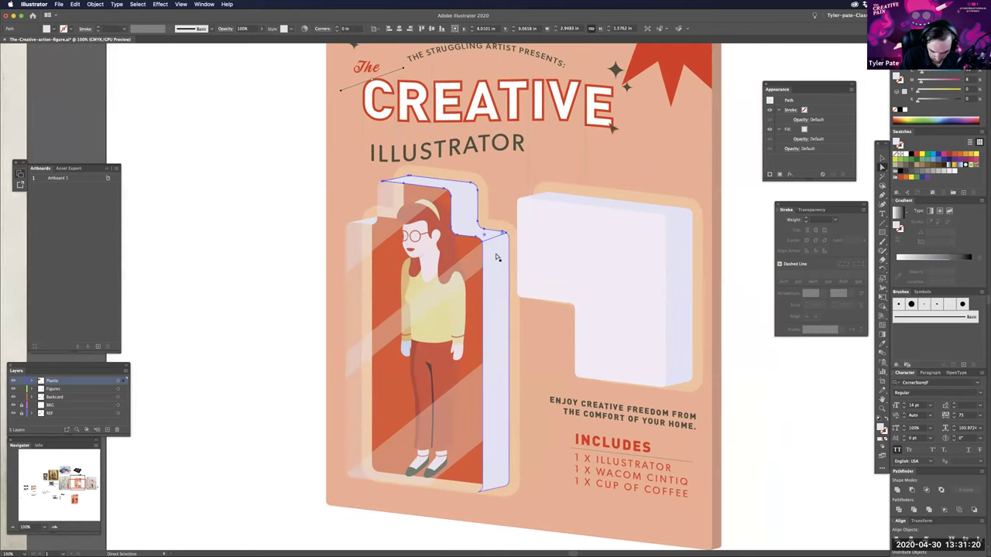
pyautogui.keyDown('shift'); pyautogui.click(501, 260); pyautogui.keyUp('shift')
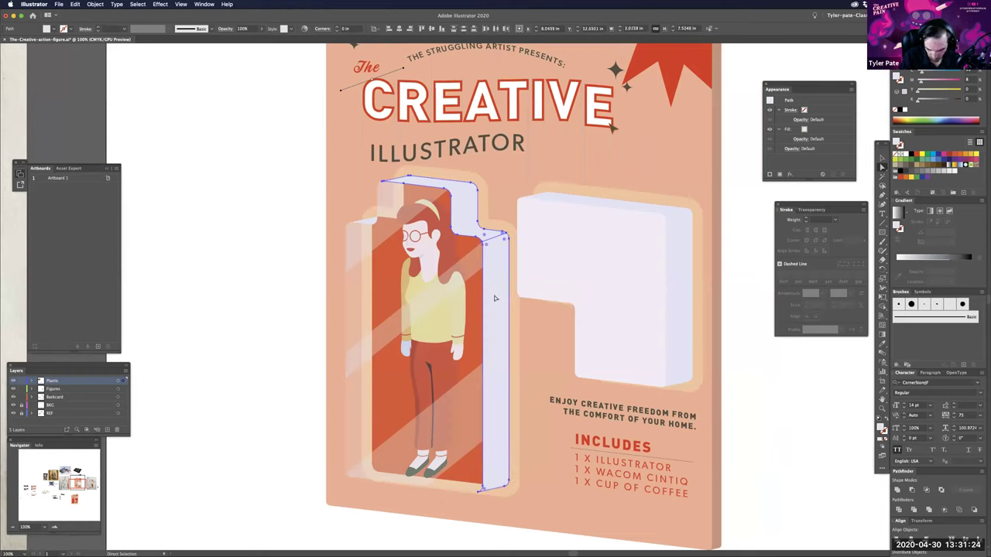
pyautogui.click(777, 408)
pyautogui.click(474, 229)
pyautogui.keyDown('shift'); pyautogui.click(494, 245); pyautogui.keyUp('shift')
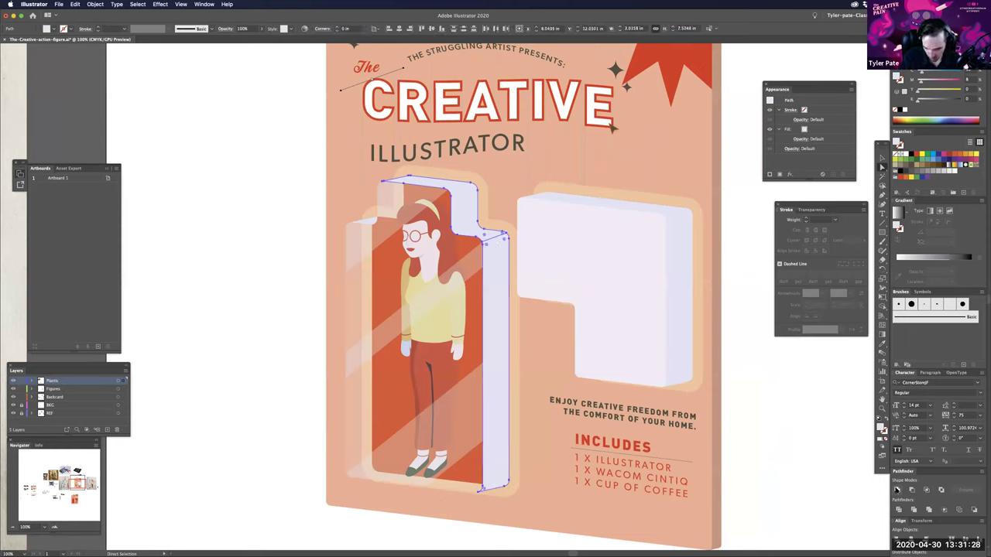
# - Set the opacity of the figure blister's united side faces to 80% and deselect them
pyautogui.click(221, 31)
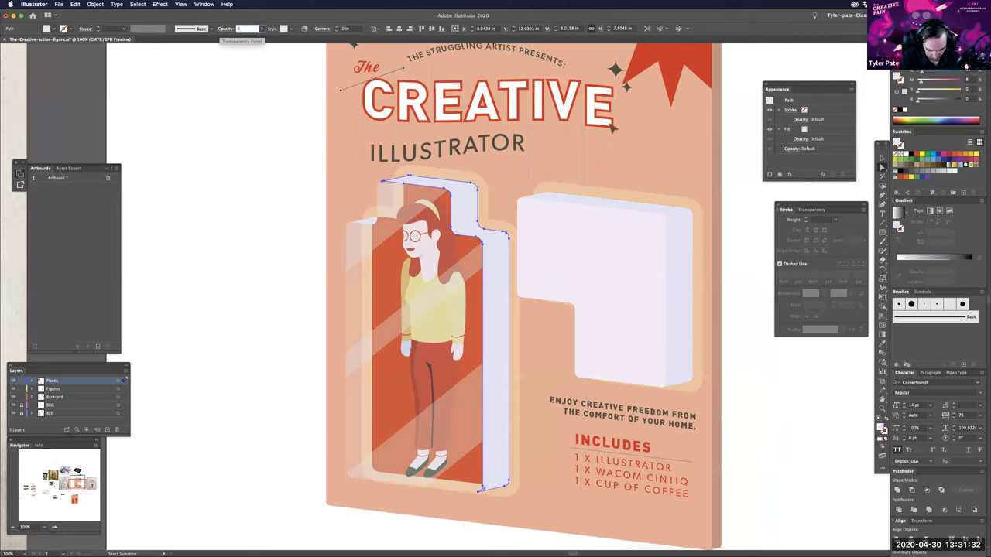
pyautogui.write('80')
pyautogui.press('Return')
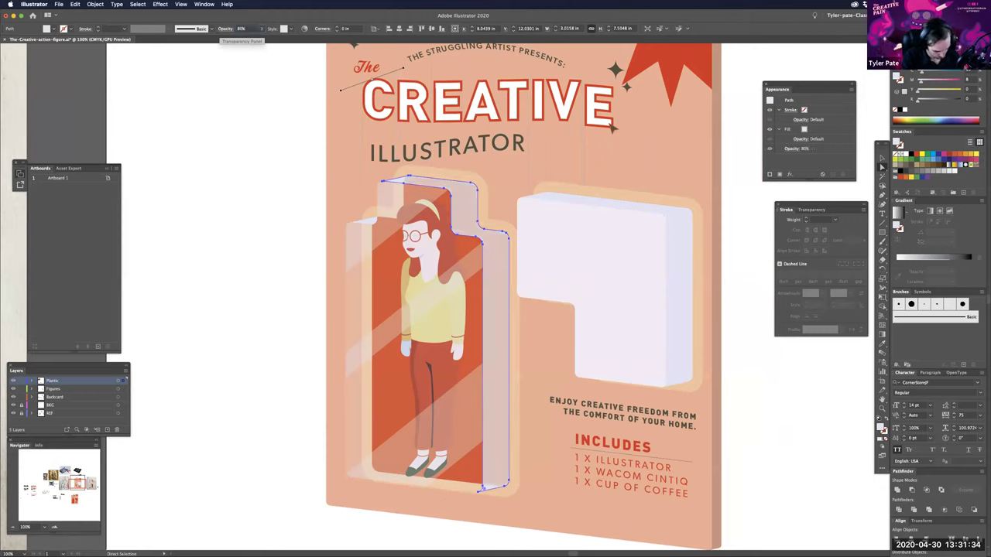
pyautogui.click(267, 165)
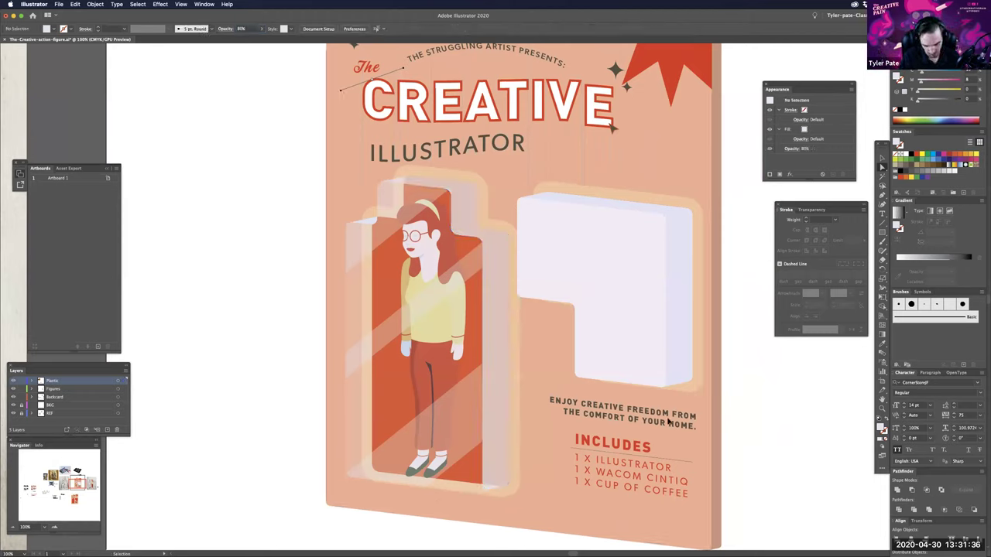
# - Draw a long diagonal guide line across the accessories blister at the angle of the figure's bands, about 13.5 in wide and 10.9 in high
pyautogui.press('super+minus')
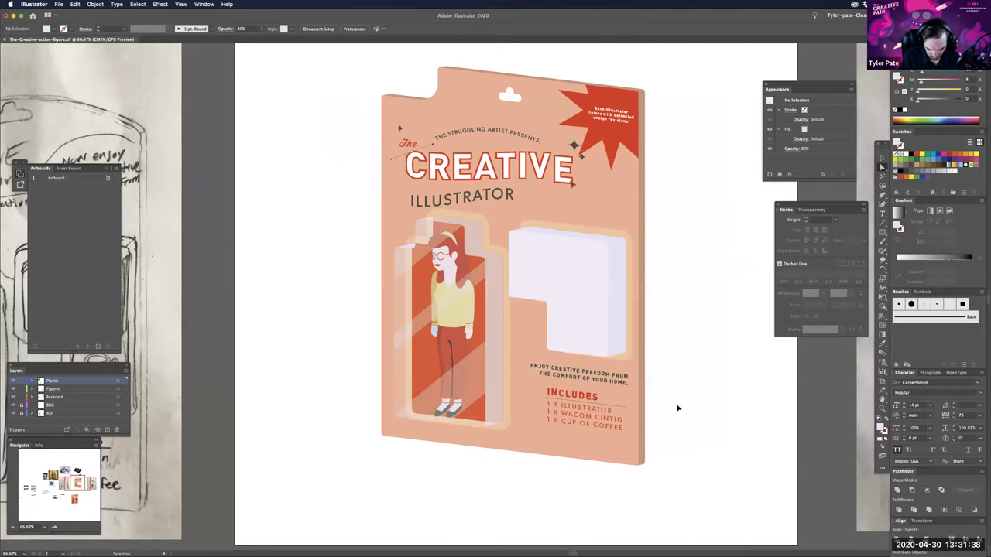
pyautogui.press('super+minus')
pyautogui.press('super+equal')
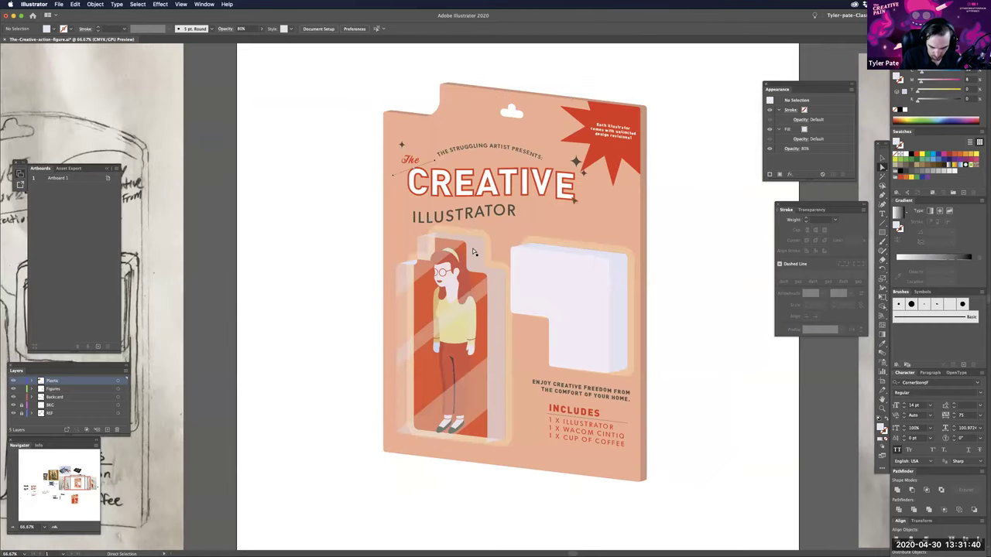
pyautogui.press('super+equal')
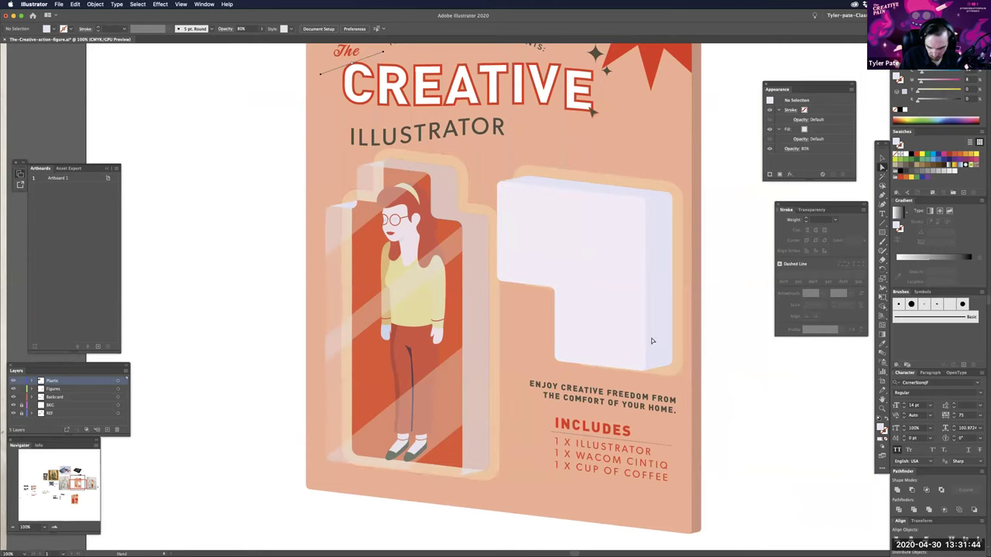
pyautogui.moveTo(701, 358); pyautogui.dragTo(640, 378)
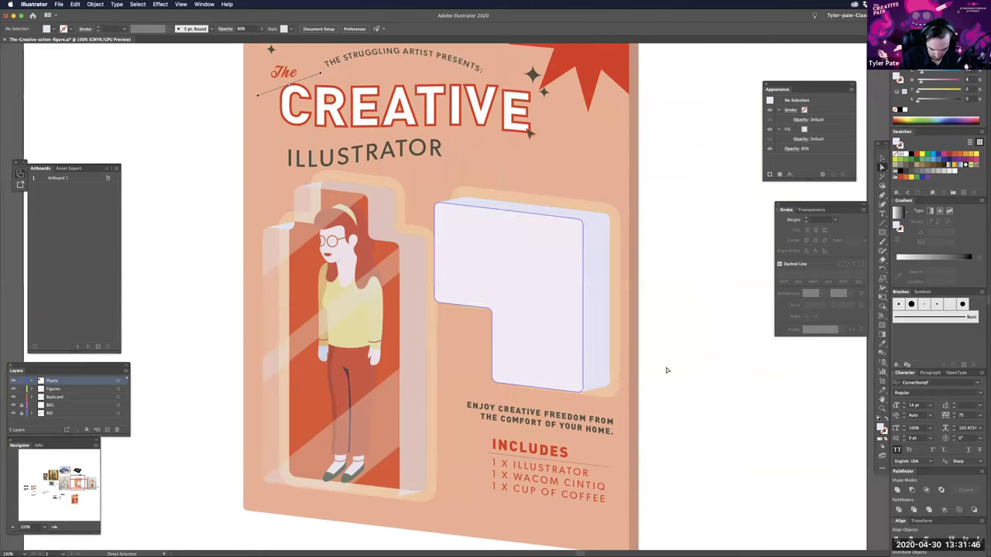
pyautogui.hscroll(-1, 403, 269)
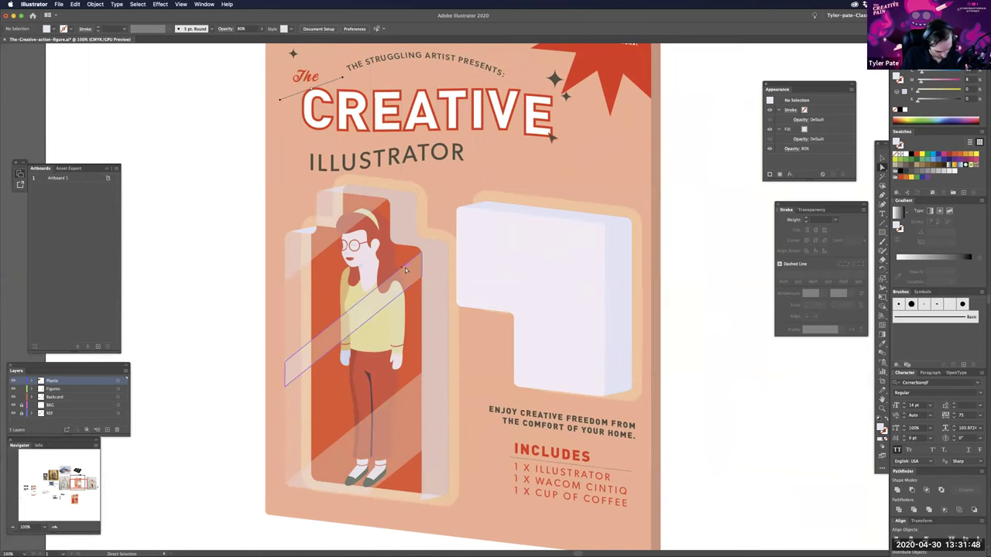
pyautogui.click(405, 267)
pyautogui.press('v')
pyautogui.click(700, 387)
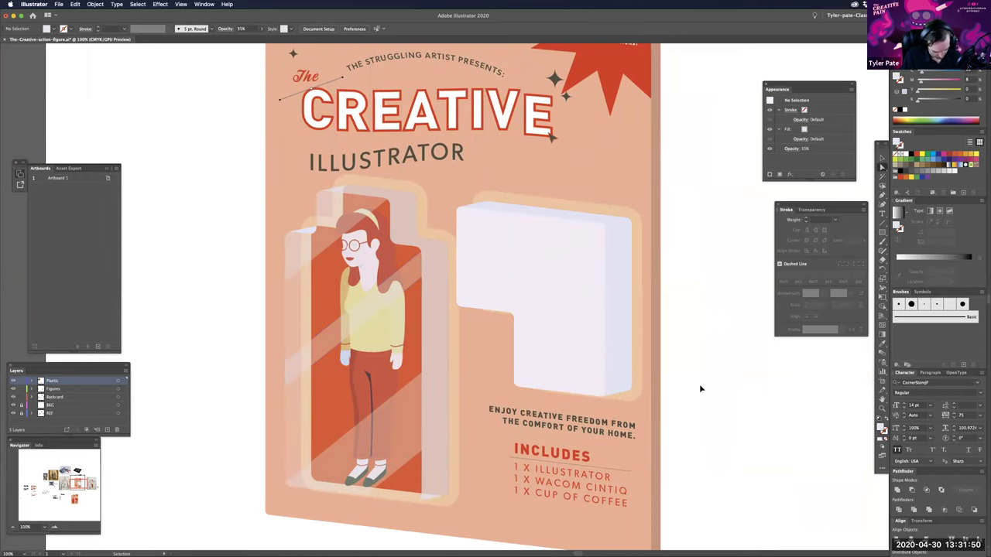
pyautogui.press('super+z')
pyautogui.moveTo(422, 262); pyautogui.dragTo(724, 109)
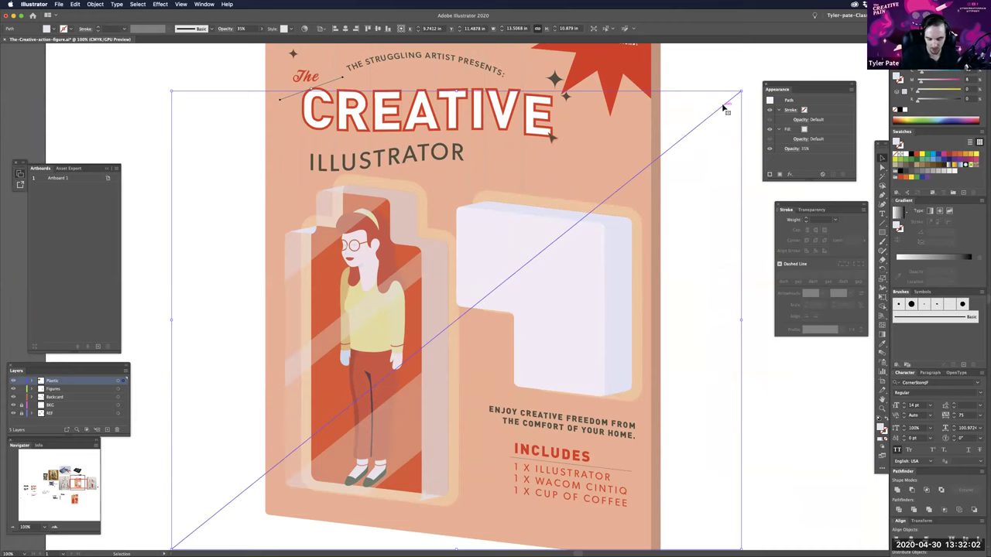
# - Reposition and duplicate the diagonal guide to make five parallel lines crossing the accessories blister
pyautogui.press('space')
pyautogui.moveTo(667, 154); pyautogui.dragTo(654, 98)
pyautogui.hscroll(2, 650, 112)
pyautogui.scroll(2, 650, 113)
pyautogui.click(660, 99)
pyautogui.moveTo(661, 96); pyautogui.dragTo(715, 268)
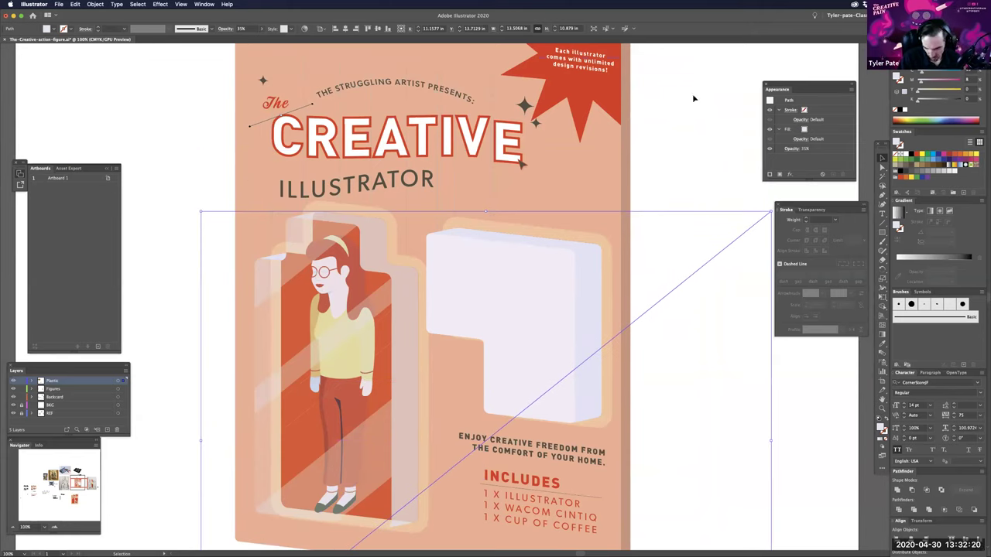
pyautogui.hotkey('ctrl', 'd')
pyautogui.hotkey('ctrl', 'd')
pyautogui.hotkey('ctrl', 'd')
pyautogui.hotkey('ctrl', 'd')
pyautogui.hotkey('ctrl', 'd')
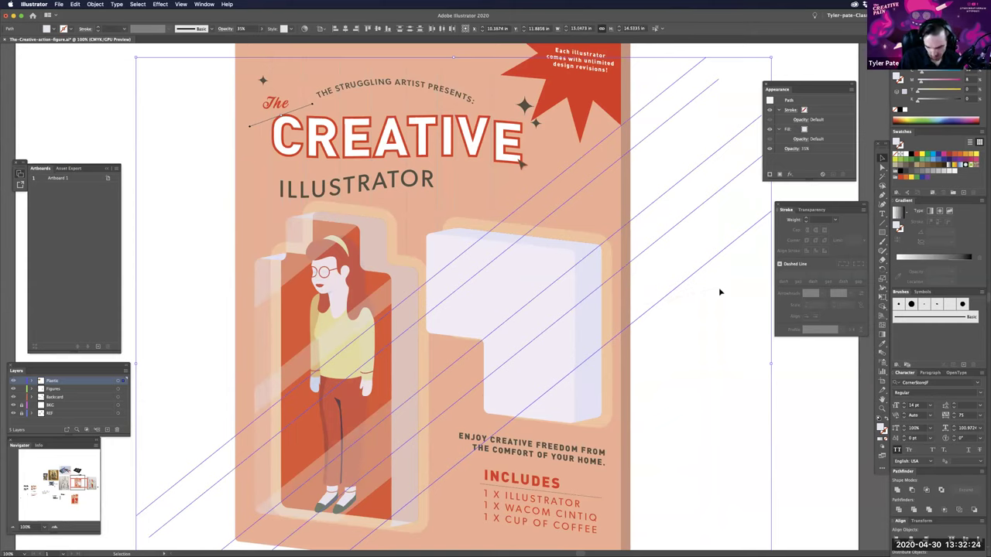
# - Split two wide diagonal bands and the lower corner out of the accessories blister's front face with the Shape Builder tool
pyautogui.press('a')
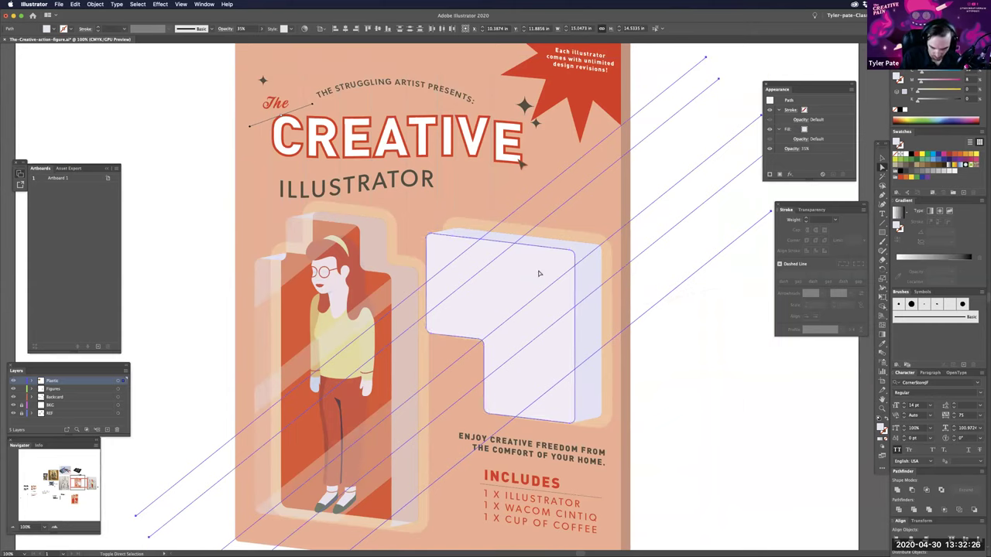
pyautogui.keyDown('shift'); pyautogui.click(540, 274); pyautogui.keyUp('shift')
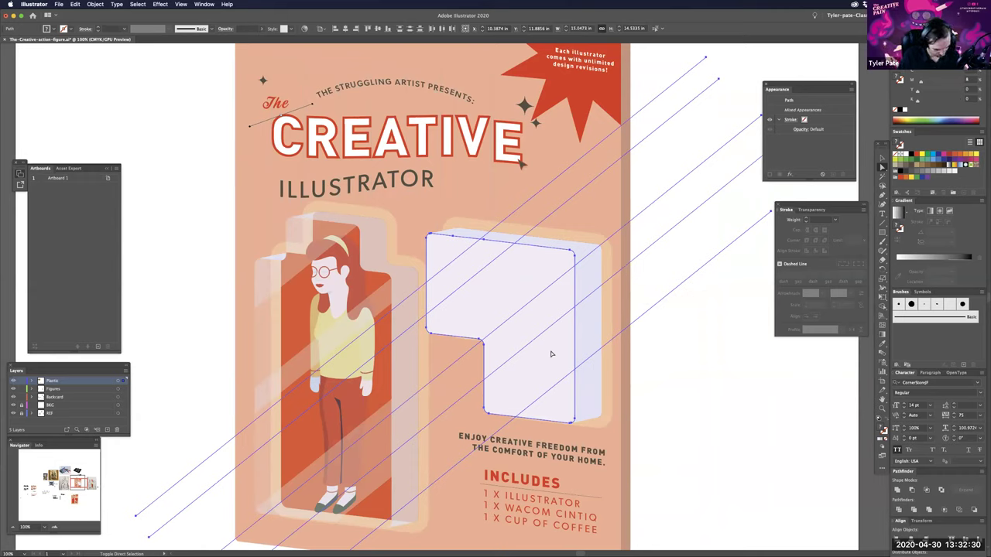
pyautogui.hotkey('shift', 'm')
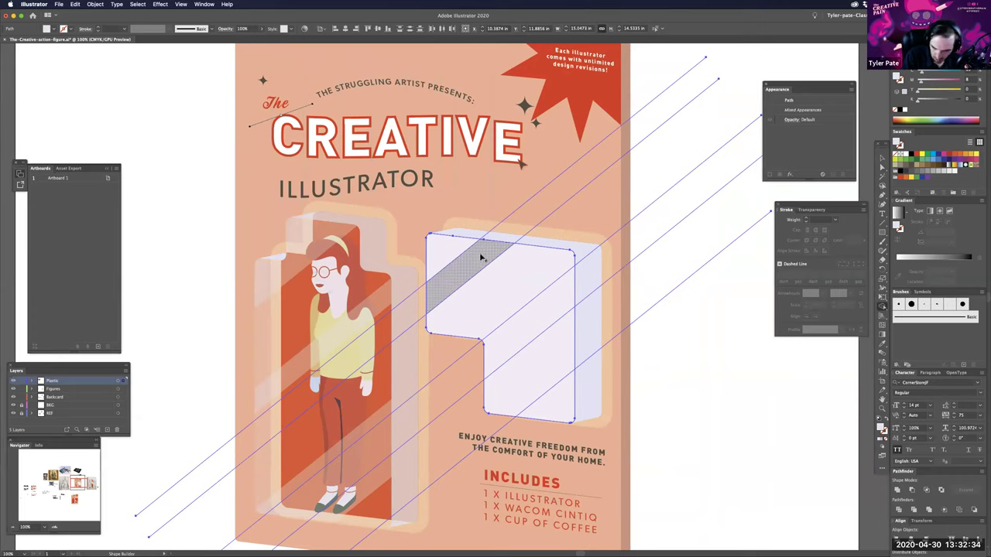
pyautogui.moveTo(467, 264); pyautogui.dragTo(426, 299)
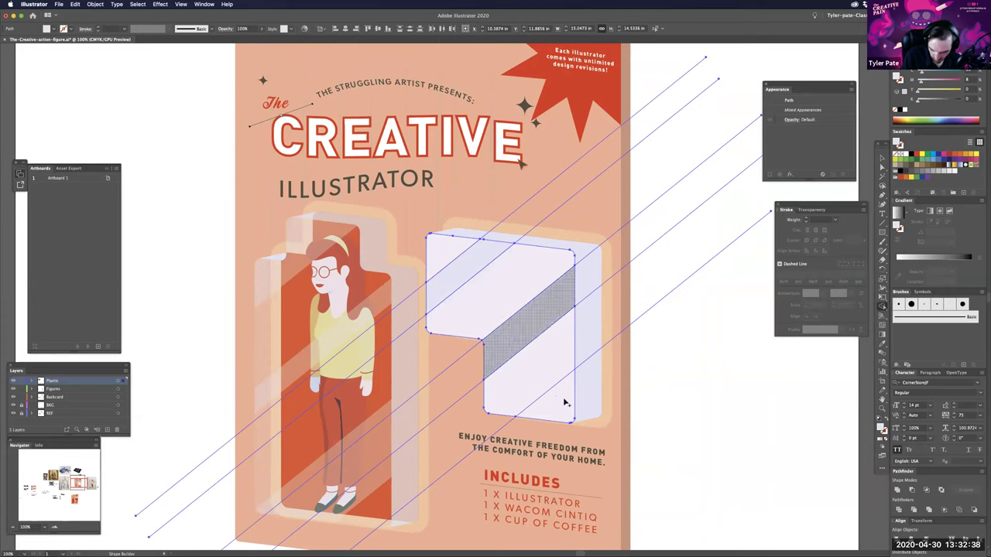
pyautogui.press('a')
pyautogui.click(684, 392)
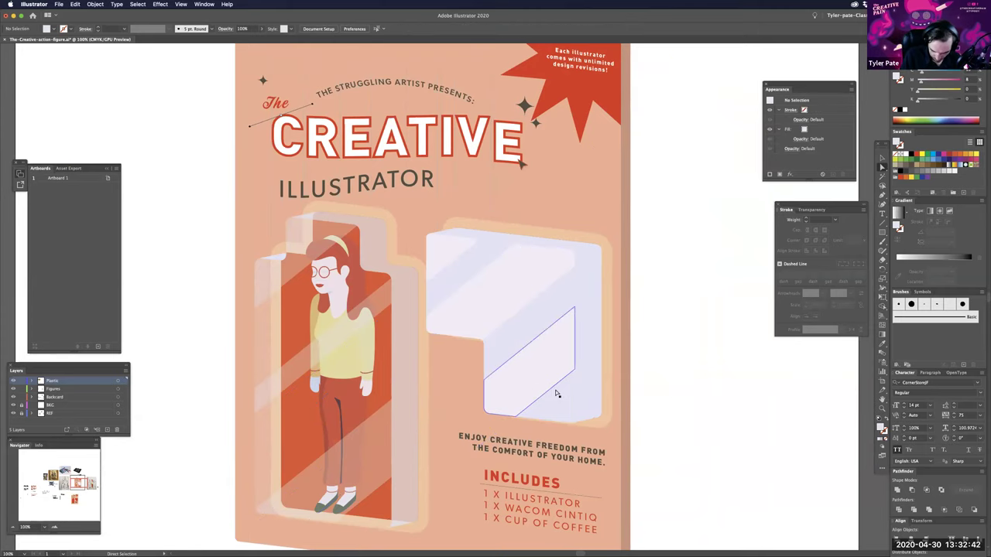
# - Place two closely spaced diagonal lines over the lower part of the accessories face and split out a thin band
pyautogui.press('super+z')
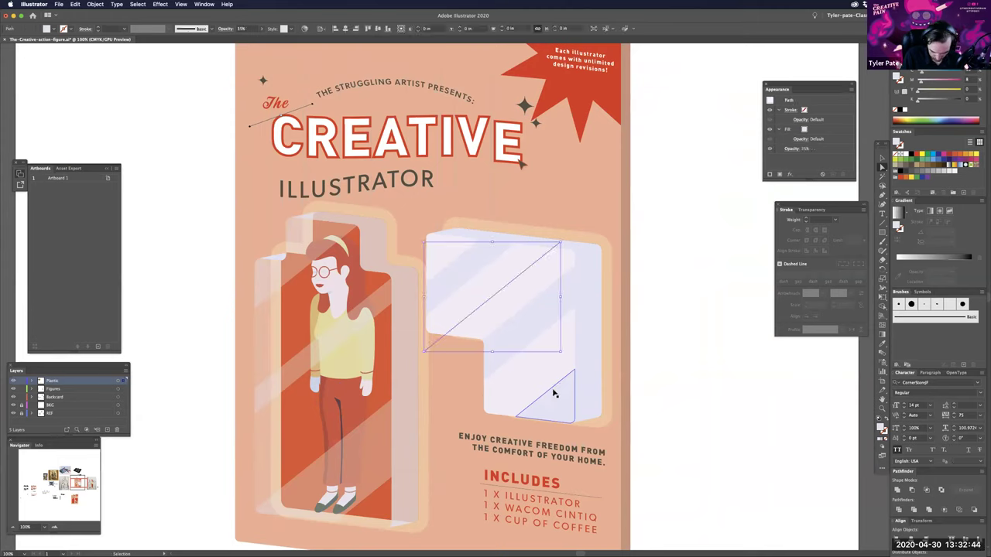
pyautogui.moveTo(560, 244); pyautogui.dragTo(677, 278)
pyautogui.moveTo(695, 242); pyautogui.dragTo(669, 276)
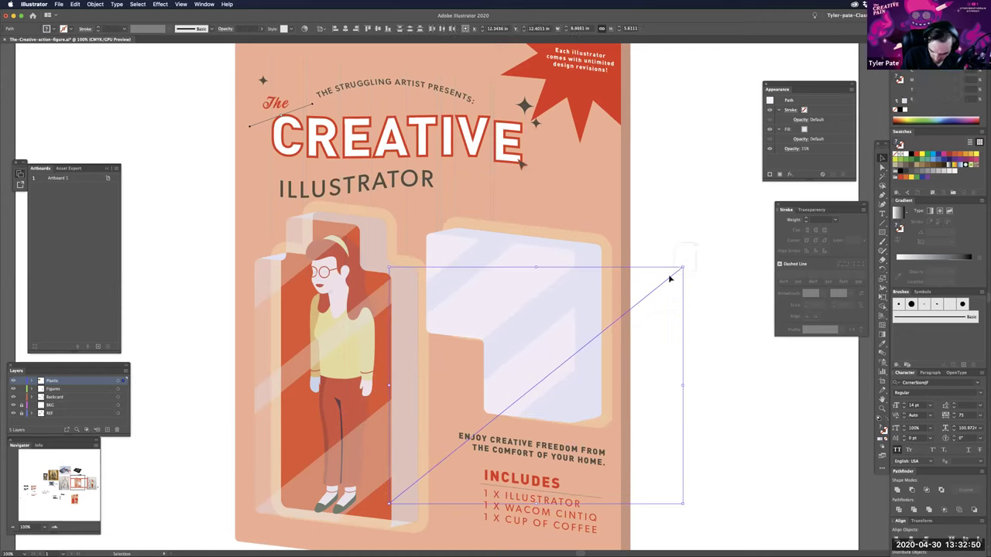
pyautogui.press('a')
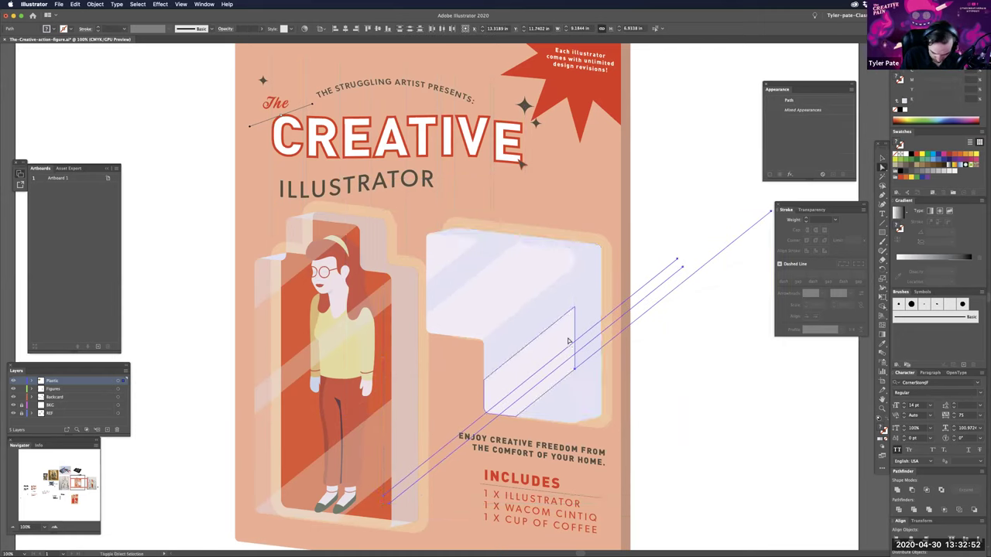
pyautogui.hotkey('shift', 'm')
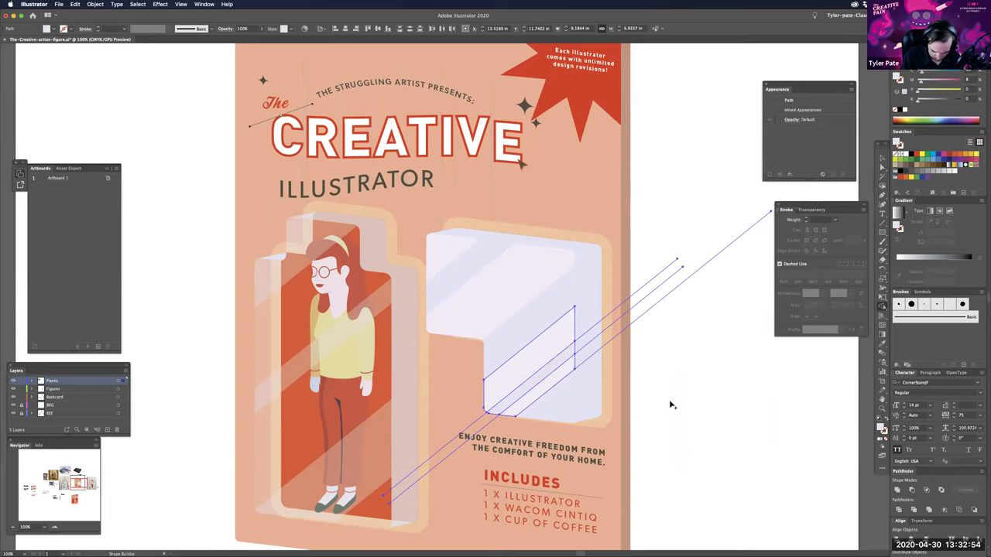
# - Select and copy the three diagonal bands and the corner piece of the accessories blister's front face
pyautogui.press('a')
pyautogui.click(558, 400)
pyautogui.keyDown('shift'); pyautogui.click(552, 367); pyautogui.keyUp('shift')
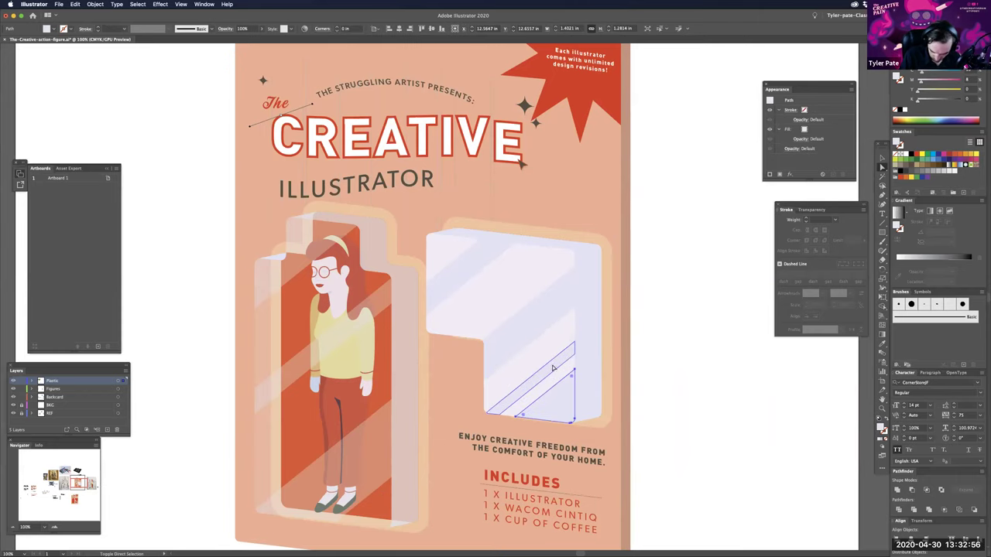
pyautogui.keyDown('shift'); pyautogui.click(541, 307); pyautogui.keyUp('shift')
pyautogui.keyDown('shift'); pyautogui.click(476, 261); pyautogui.keyUp('shift')
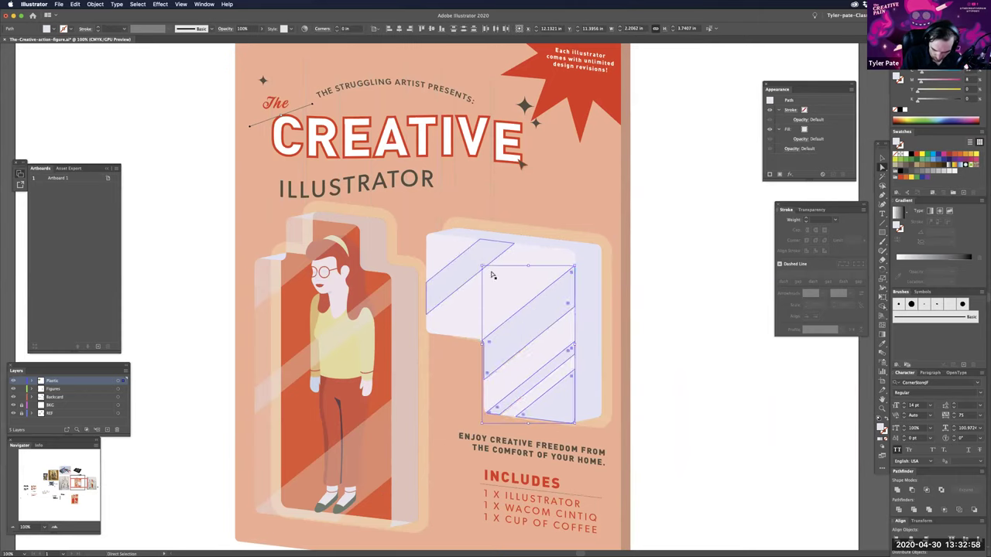
pyautogui.click(544, 398)
# - Undo the Shape Builder cuts back to the intact front face of the accessories blister
pyautogui.press('v')
pyautogui.press('super+z')
pyautogui.press('super+z')
pyautogui.press('super+z')
pyautogui.press('super+z')
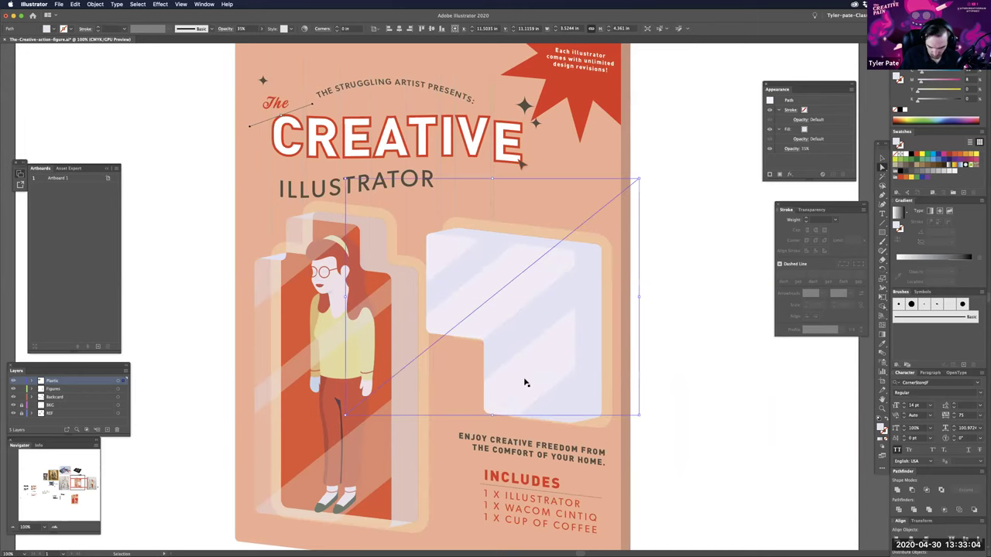
pyautogui.press('super+z')
pyautogui.press('super+z')
pyautogui.press('super+z')
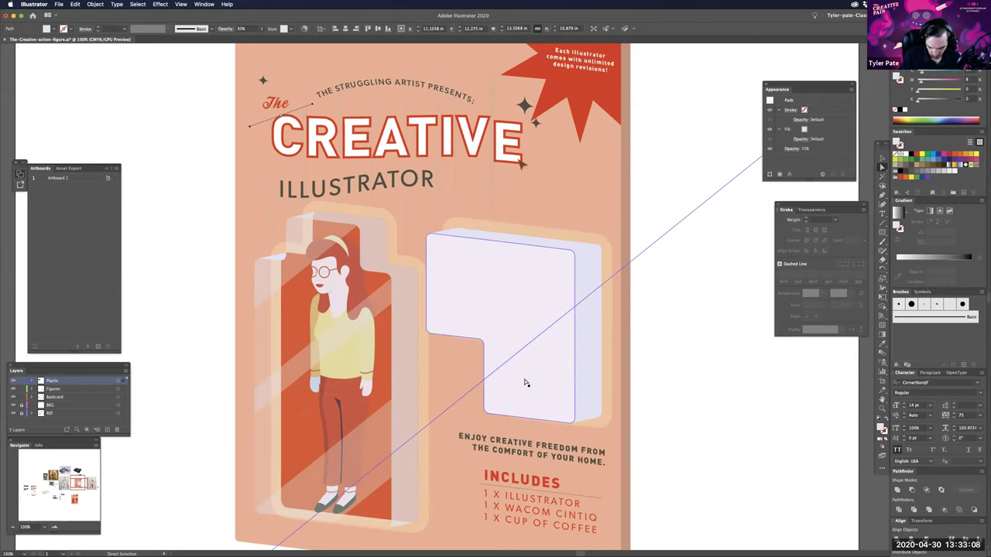
# - Delete the leftover diagonal guide lines crossing the accessories blister
pyautogui.press('a')
pyautogui.click(720, 229)
pyautogui.moveTo(684, 94); pyautogui.dragTo(703, 223)
pyautogui.press('Delete')
pyautogui.moveTo(676, 71); pyautogui.dragTo(701, 182)
pyautogui.press('Delete')
pyautogui.press('Delete')
pyautogui.moveTo(669, 312); pyautogui.dragTo(703, 452)
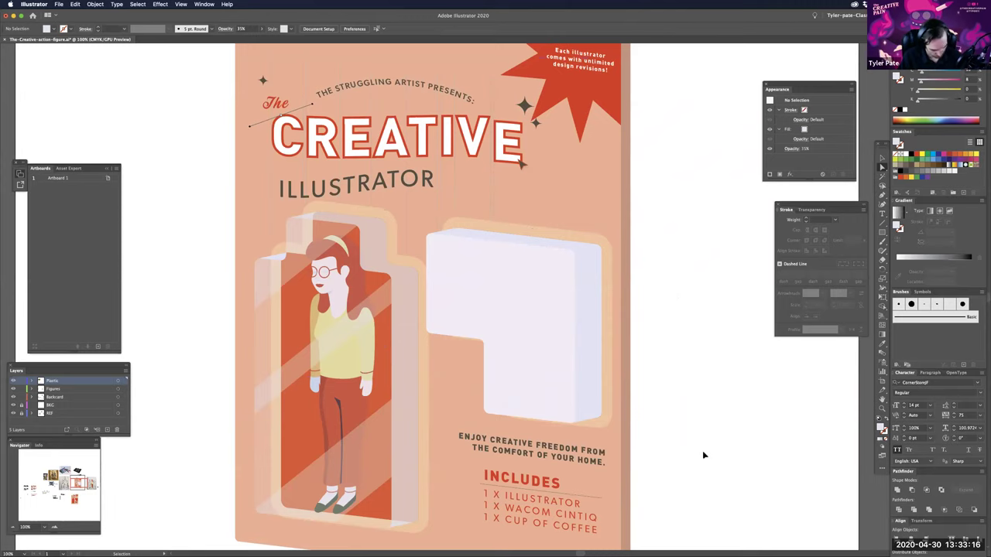
# - Paste the copied bands and corner piece in front of the intact accessories blister face
pyautogui.hotkey('ctrl', 'y')
pyautogui.hotkey('ctrl', 'y')
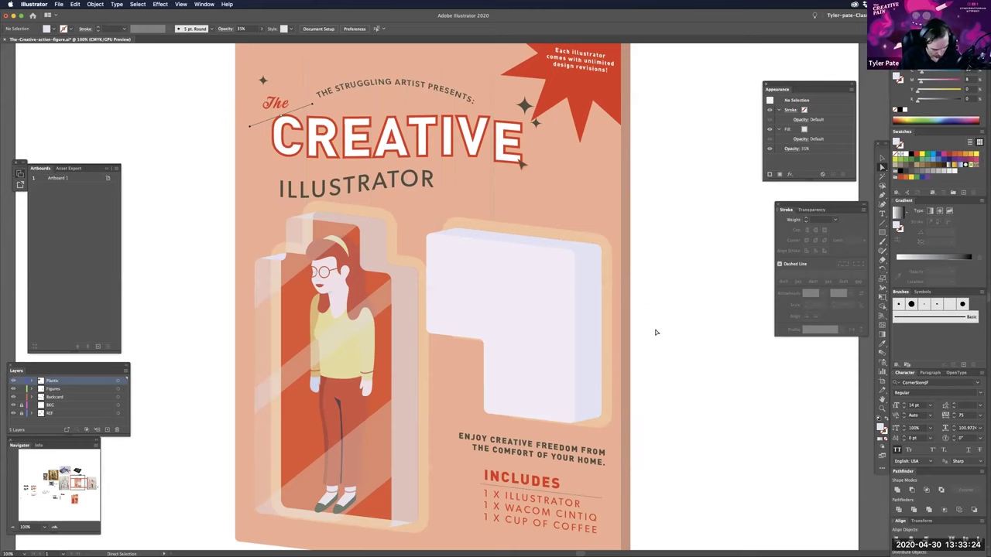
pyautogui.press('super+z')
pyautogui.press('super+z')
pyautogui.press('super+z')
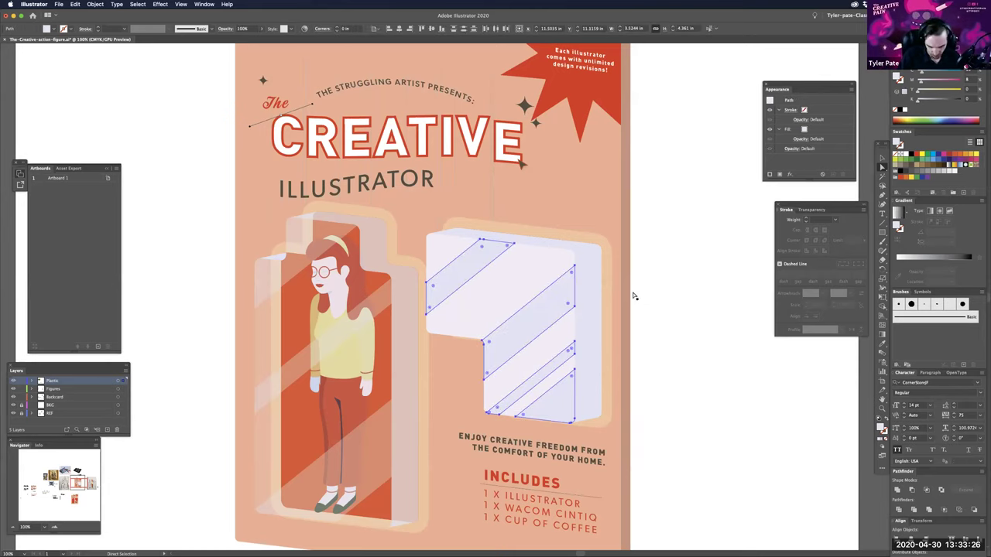
# - Apply the colour and opacity of the figure blister's reflection bands to the accessories blister's bands with the Eyedropper
pyautogui.press('i')
pyautogui.press('1')
pyautogui.press('5')
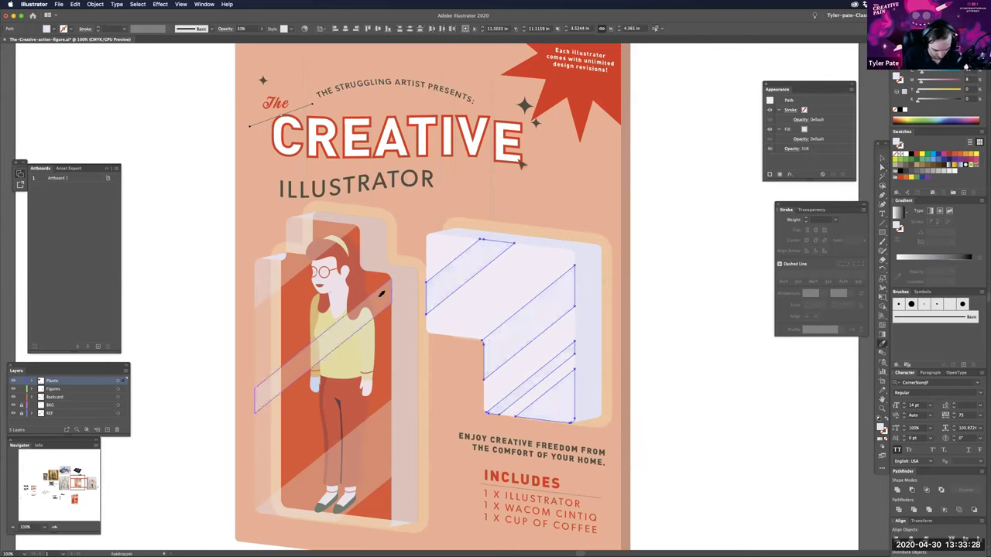
# - Match the accessories blister's front face to the transparent front face of the figure blister with the Eyedropper
pyautogui.keyDown('ctrl'); pyautogui.click(518, 269); pyautogui.keyUp('ctrl')
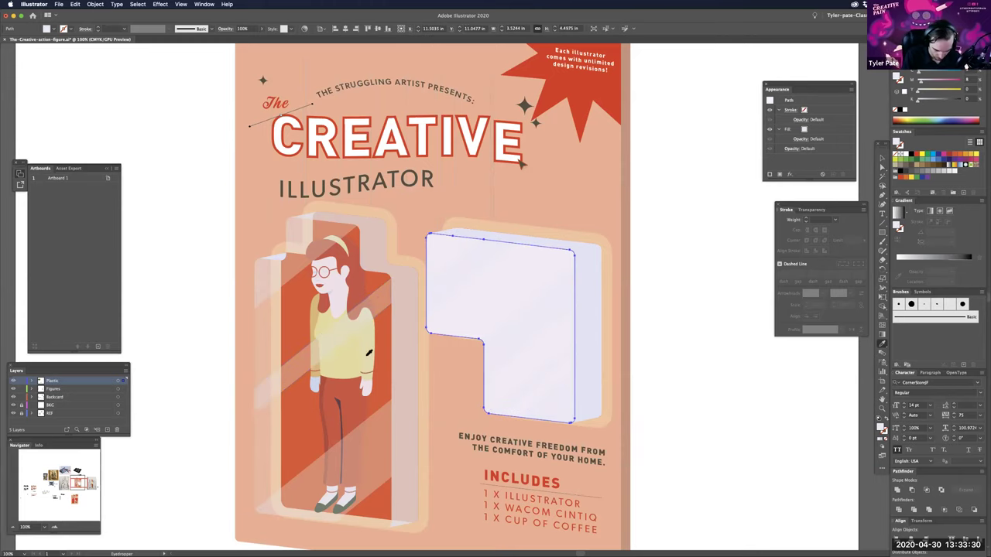
pyautogui.click(385, 331)
pyautogui.press('a')
pyautogui.click(674, 343)
# - Match the accessories blister's side face to the figure blister's 80% opacity side face and deselect it
pyautogui.click(588, 293)
pyautogui.press('i')
pyautogui.click(380, 242)
pyautogui.press('v')
pyautogui.click(712, 412)
pyautogui.moveTo(697, 411); pyautogui.dragTo(677, 405)
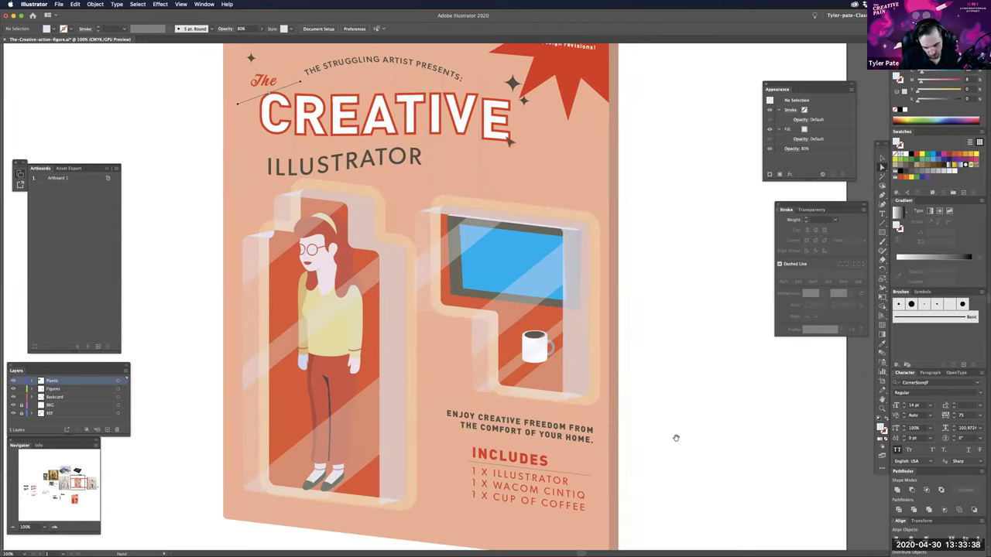
# - Try a muted teal fill on the backing card's front face by raising cyan and setting magenta to 28%
pyautogui.press('super+z')
pyautogui.press('super+minus')
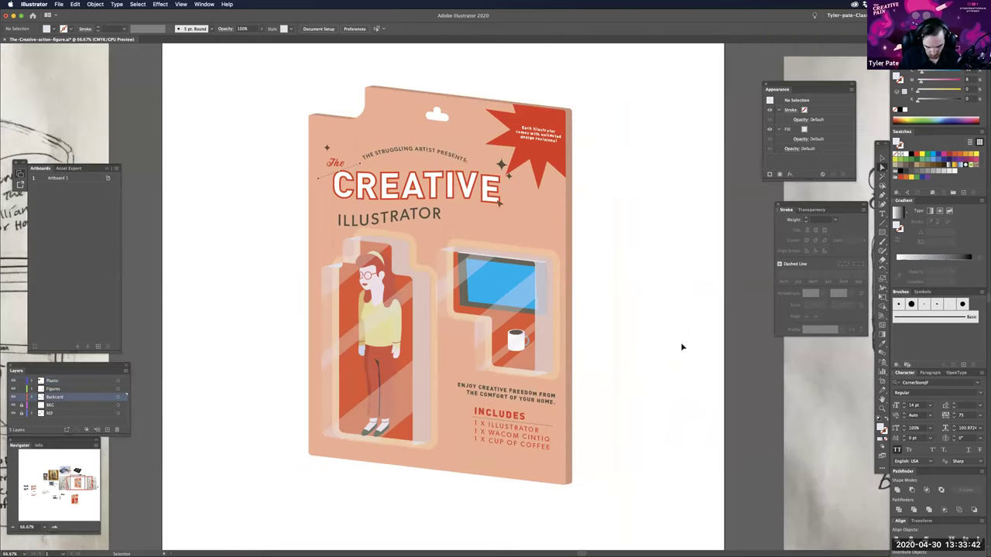
pyautogui.press('super+minus')
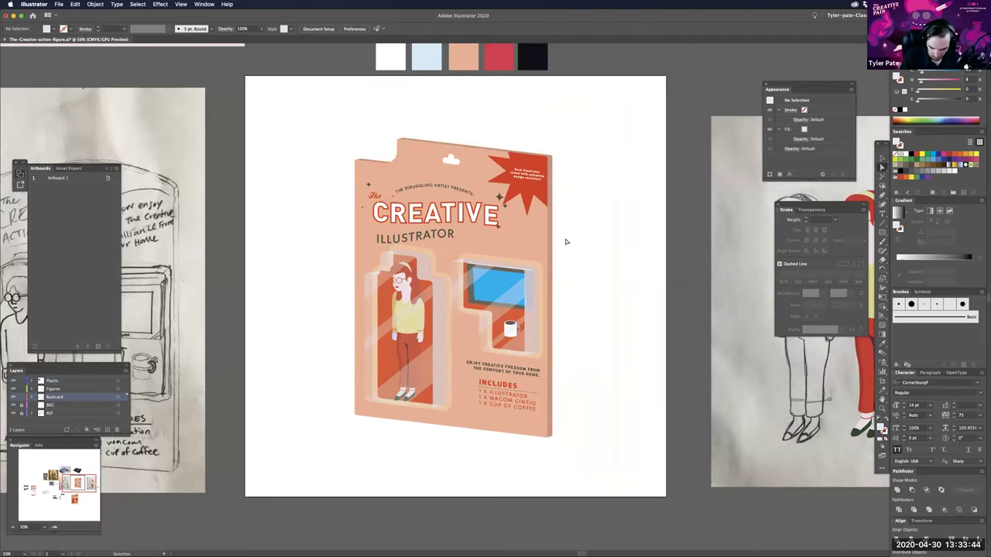
pyautogui.click(537, 241)
pyautogui.press('super+plus')
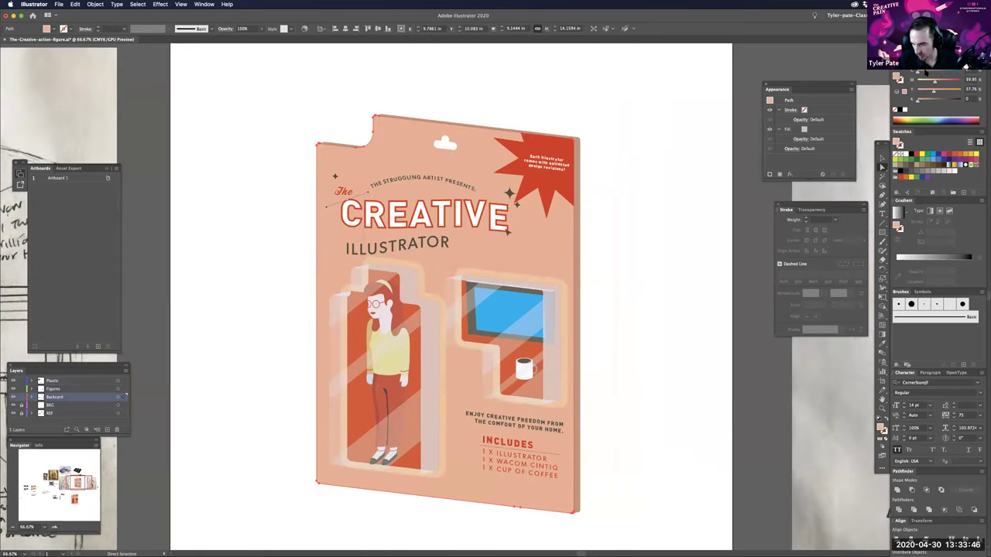
pyautogui.moveTo(924, 71); pyautogui.dragTo(940, 74)
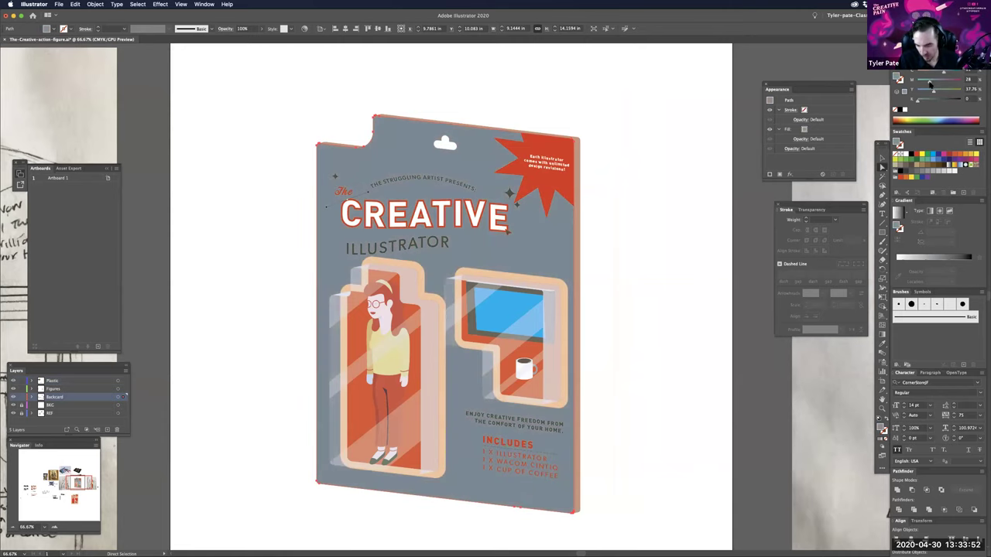
pyautogui.moveTo(931, 81); pyautogui.dragTo(928, 80)
pyautogui.click(655, 313)
pyautogui.moveTo(654, 313); pyautogui.dragTo(644, 420)
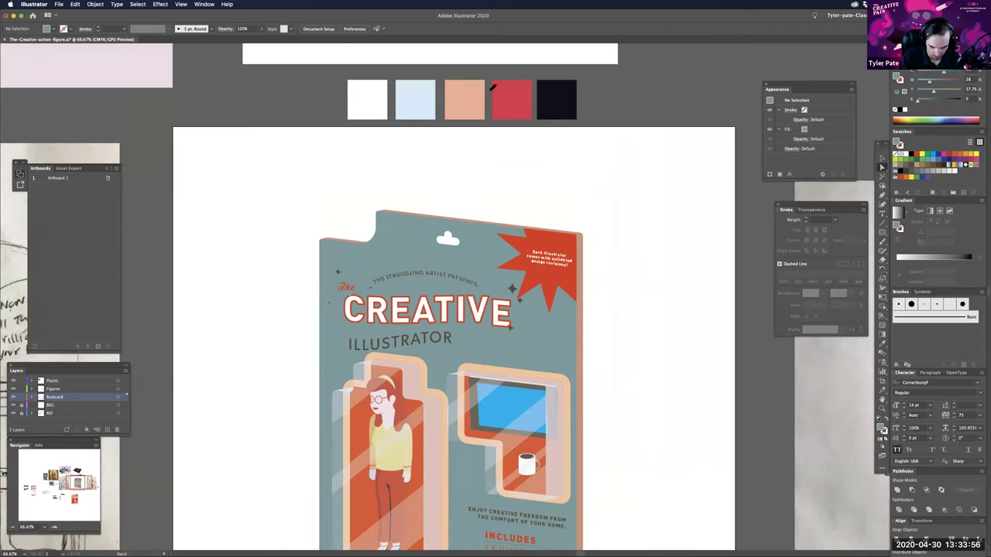
# - Try the palette's light blue, red, black and peach on the card's front face with the Eyedropper, and undo back to the teal
pyautogui.scroll(-1, 465, 81)
pyautogui.click(430, 75)
pyautogui.click(528, 80)
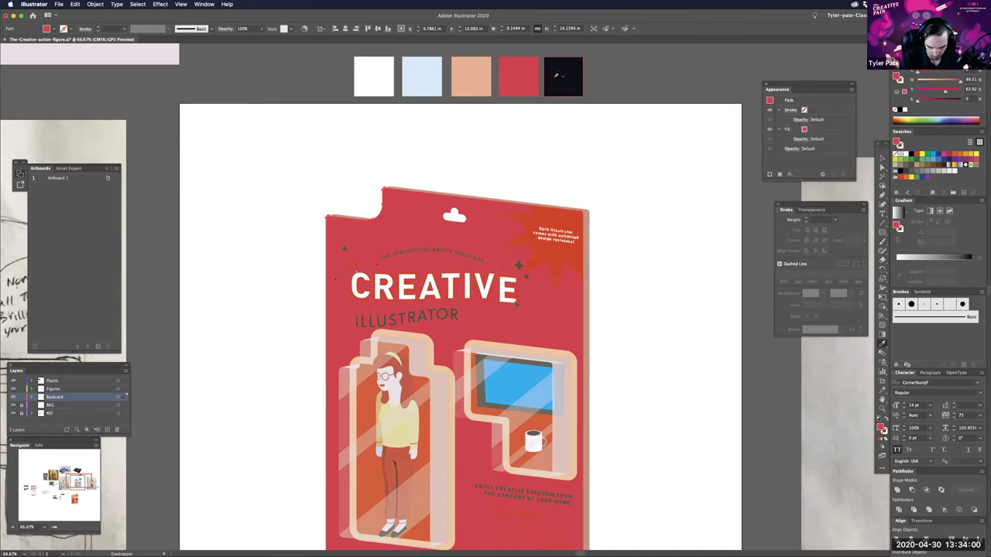
pyautogui.click(456, 74)
pyautogui.click(461, 72)
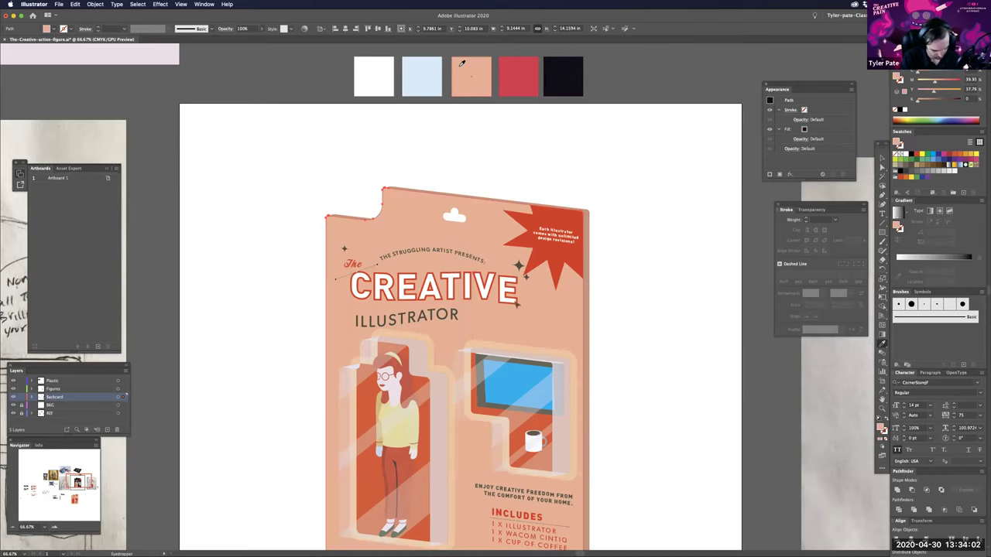
pyautogui.press('super+z')
pyautogui.press('super+z')
pyautogui.press('super+z')
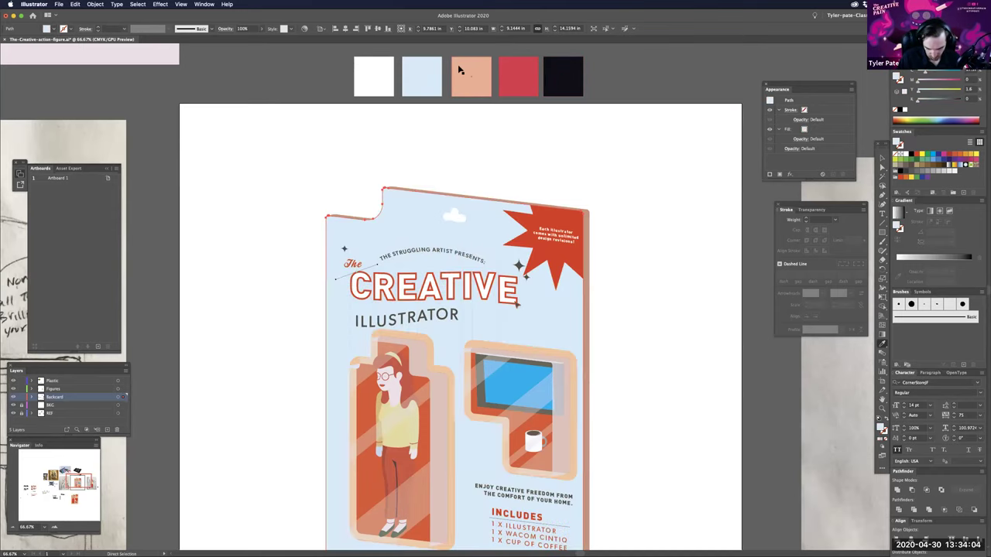
pyautogui.press('super+z')
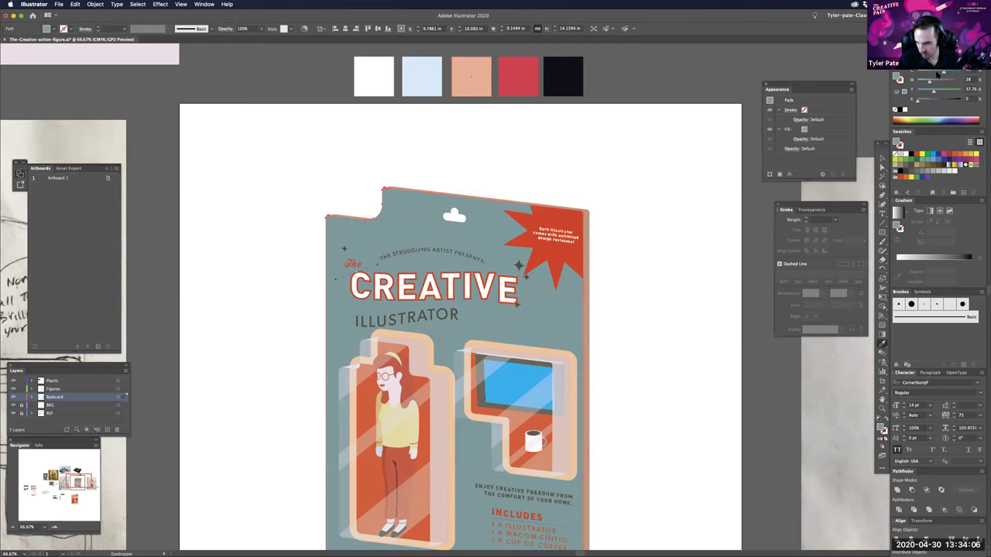
# - Set the card's front face to a muted purple of C 34, M 51, Y 22, K 0 and deselect it
pyautogui.moveTo(658, 341); pyautogui.dragTo(674, 265)
pyautogui.press('a')
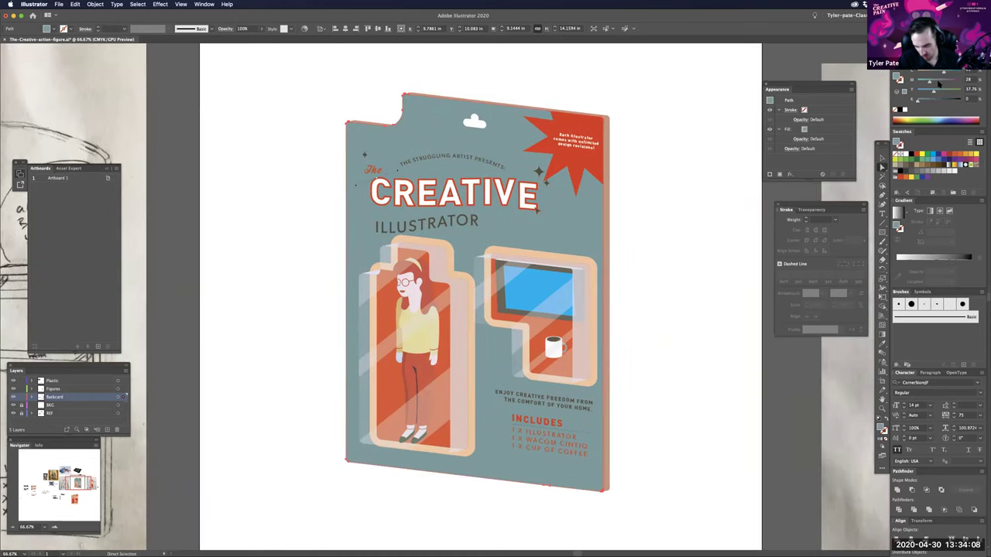
pyautogui.moveTo(939, 83); pyautogui.dragTo(929, 91)
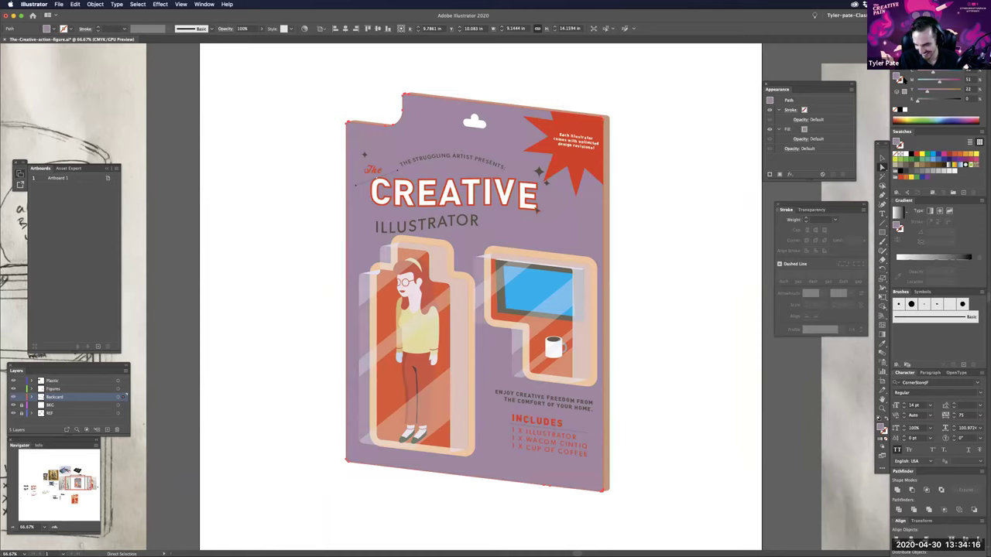
pyautogui.click(642, 334)
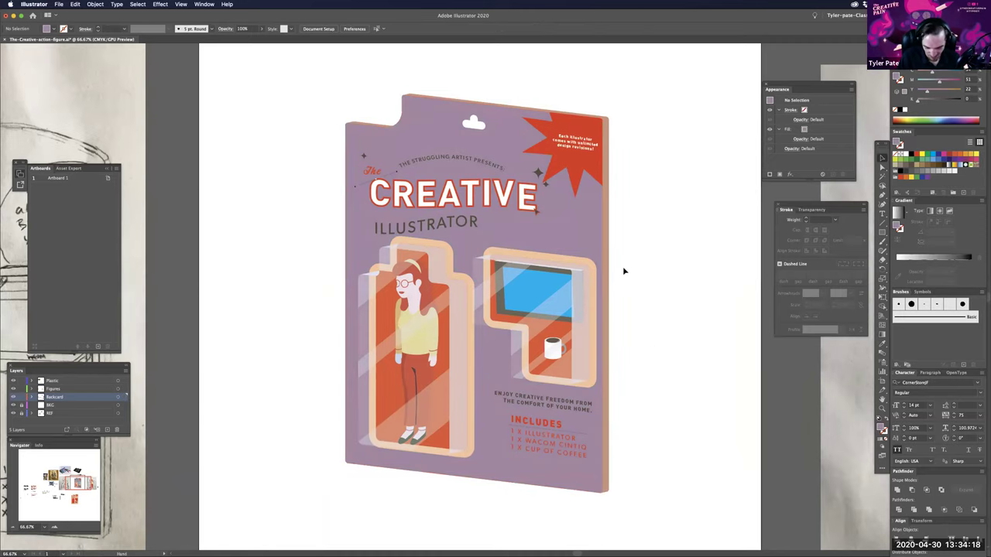
# - Match the card's side face to the purple front face with the Eyedropper and darken it to 38% black
pyautogui.scroll(2, 623, 266)
pyautogui.click(606, 252)
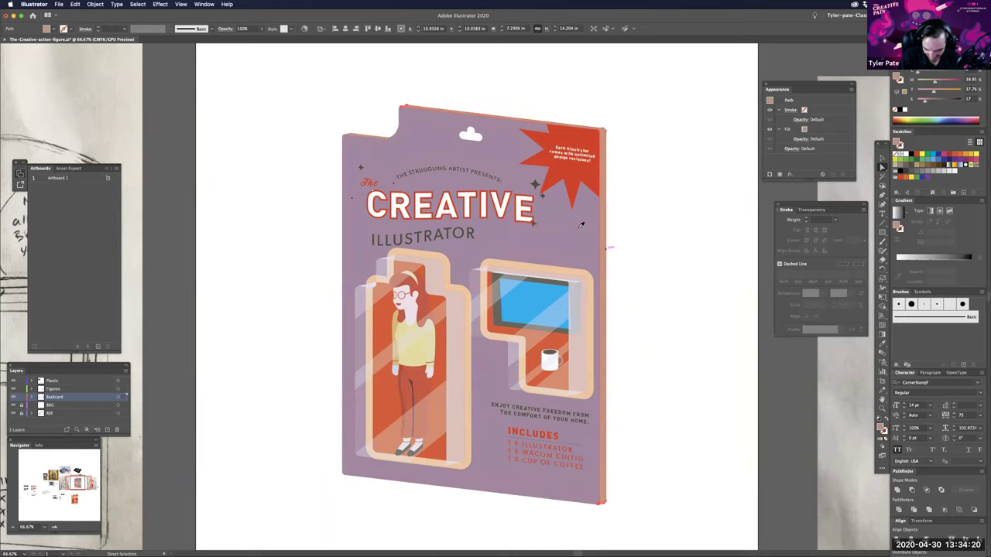
pyautogui.press('i')
pyautogui.click(586, 224)
pyautogui.moveTo(931, 101); pyautogui.dragTo(937, 102)
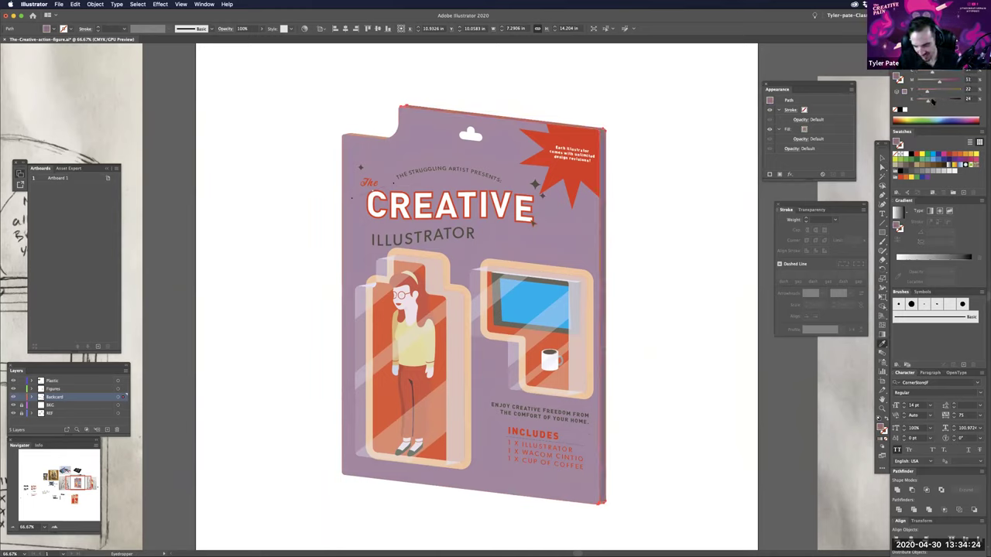
pyautogui.click(647, 267)
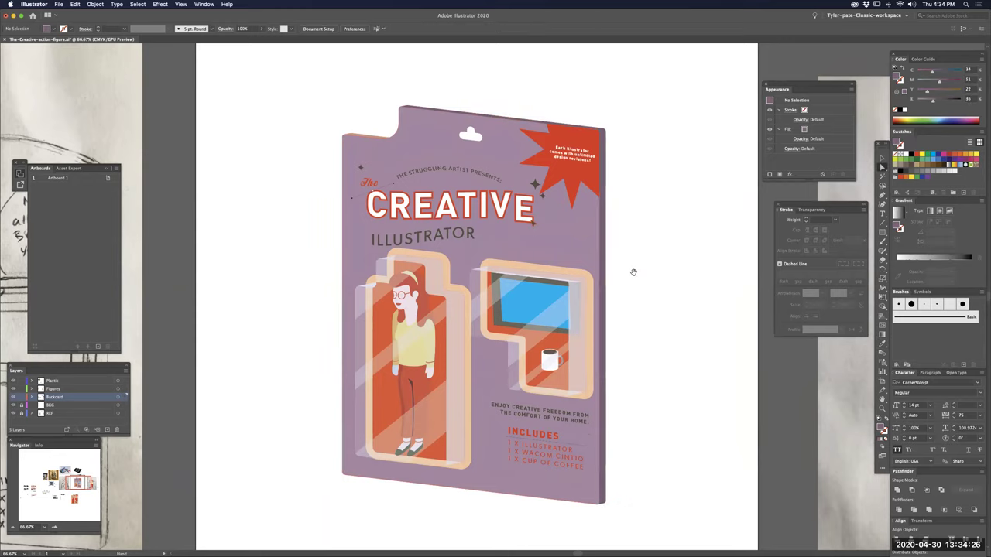
# - Draw a shape with the Pen tool around the card's upper corner beside the red starburst, covering the side face there
pyautogui.moveTo(633, 273); pyautogui.dragTo(632, 276)
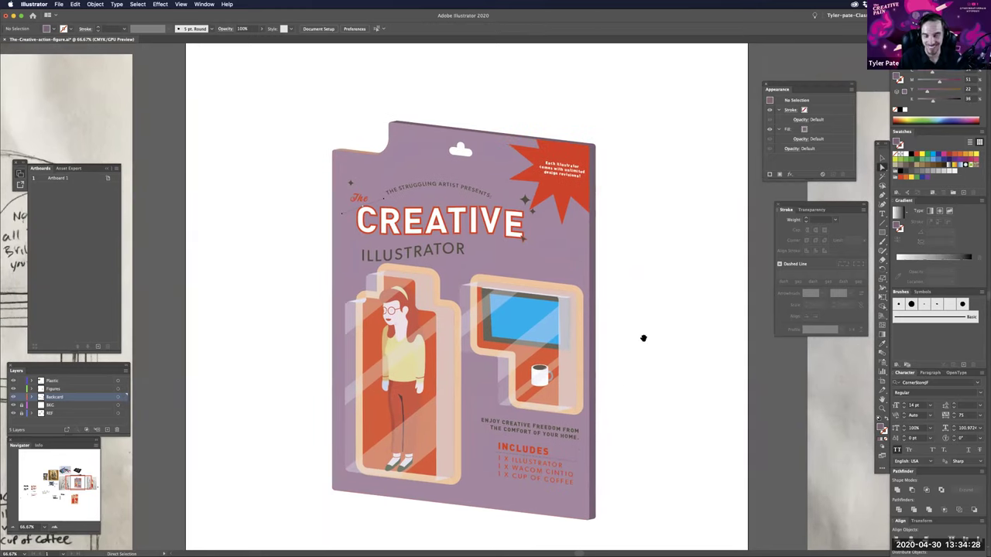
pyautogui.press('super+1')
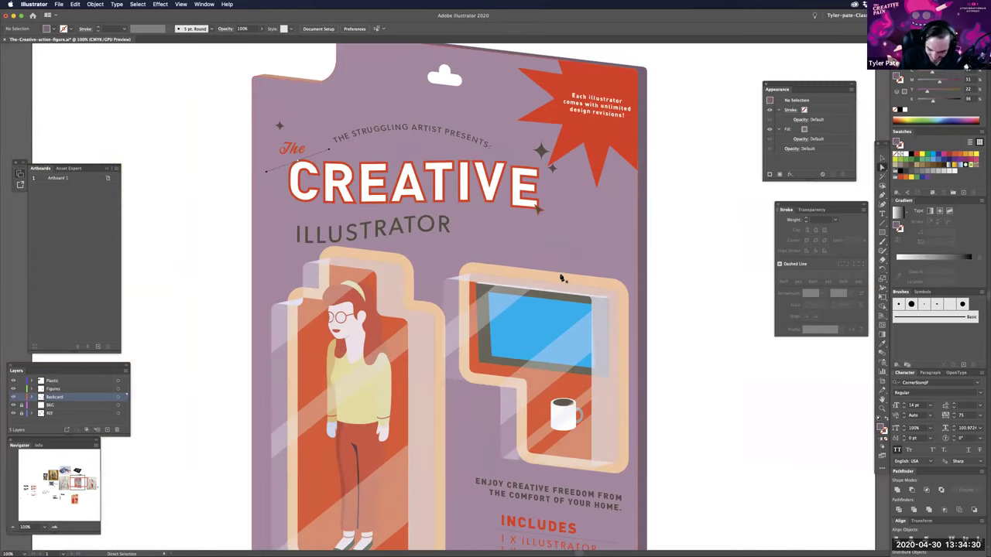
pyautogui.moveTo(639, 174); pyautogui.dragTo(561, 277)
pyautogui.press('p')
pyautogui.click(560, 273)
pyautogui.click(570, 271)
pyautogui.click(603, 168)
pyautogui.click(572, 130)
pyautogui.click(500, 134)
pyautogui.click(471, 155)
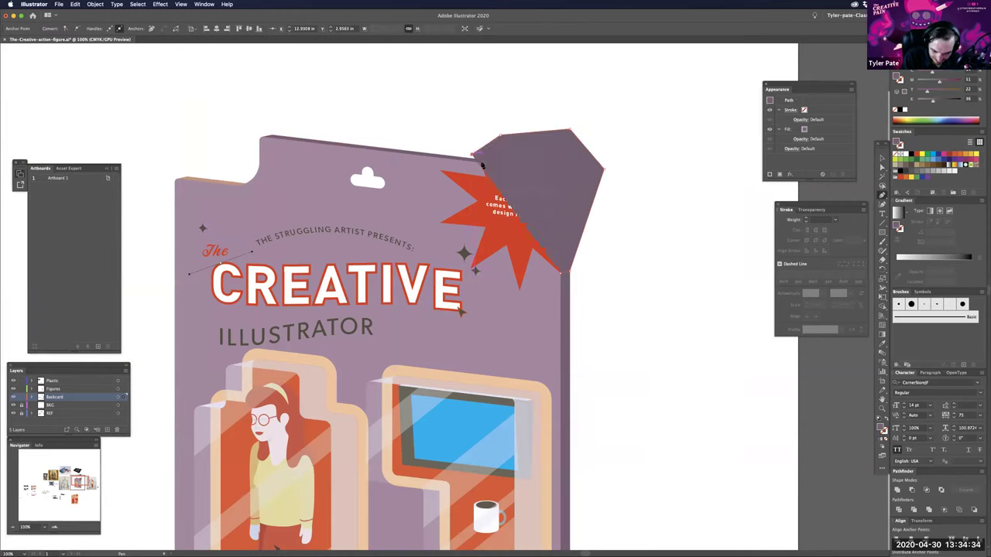
# - Try to divide the corner shape along the card's front and side faces with the Shape Builder, and undo the attempt
pyautogui.press('a')
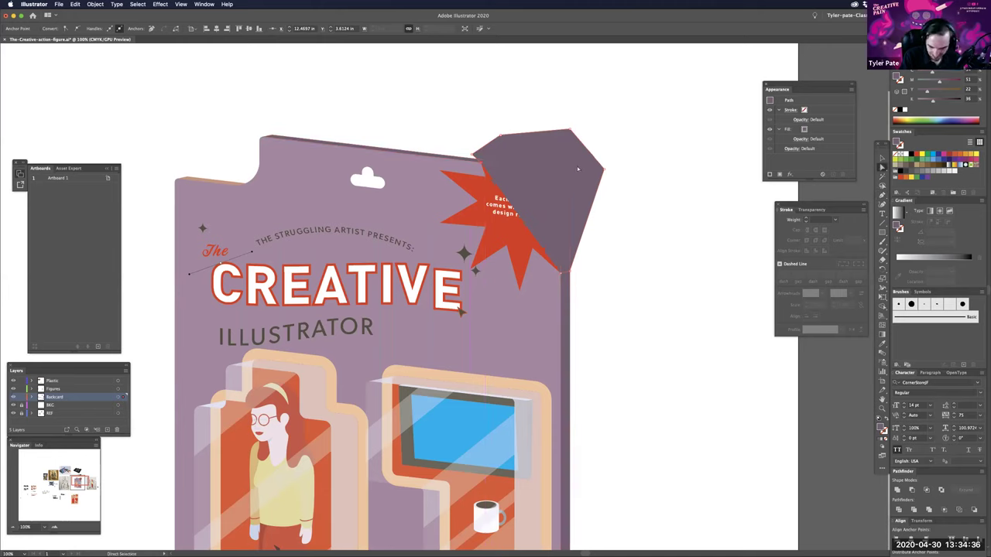
pyautogui.click(577, 168)
pyautogui.keyDown('shift'); pyautogui.click(481, 168); pyautogui.keyUp('shift')
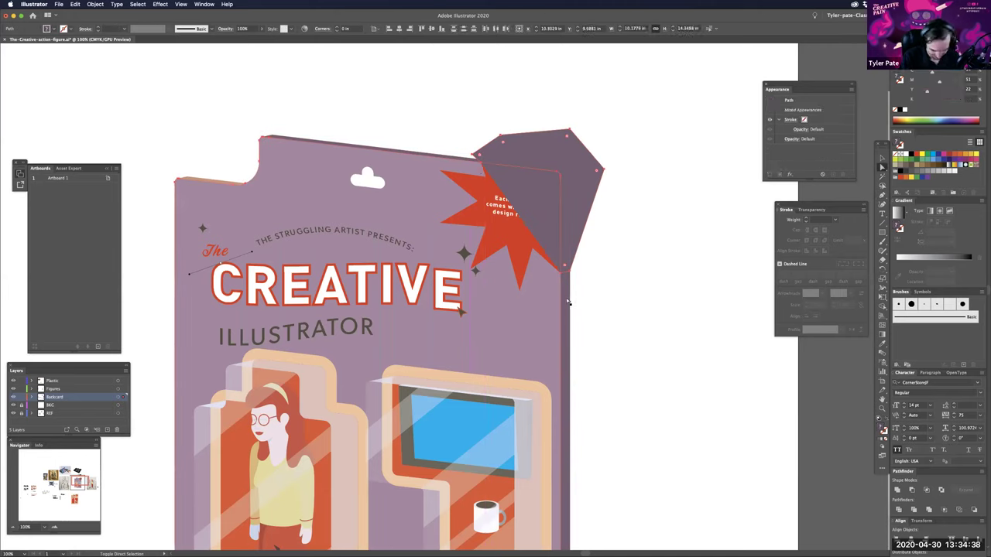
pyautogui.click(598, 255)
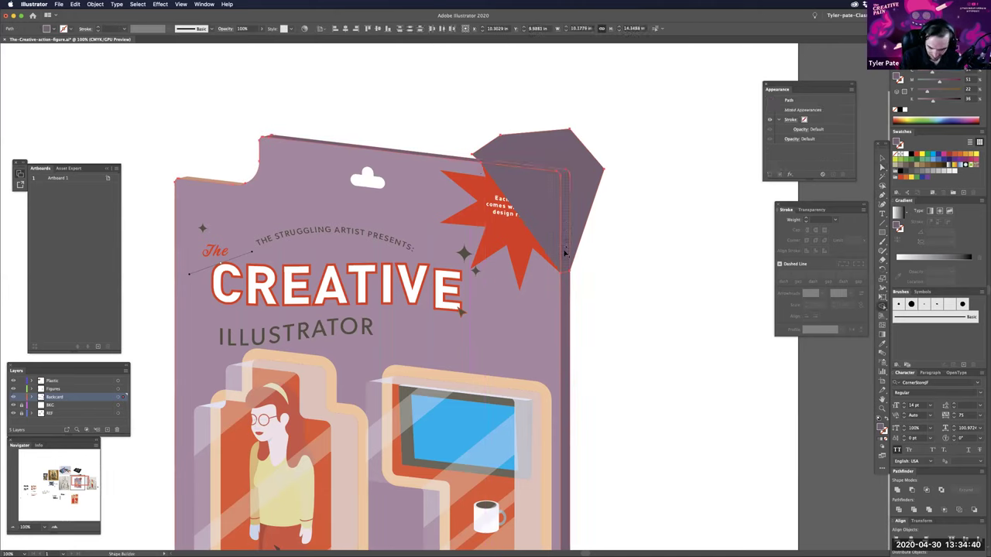
pyautogui.click(567, 246)
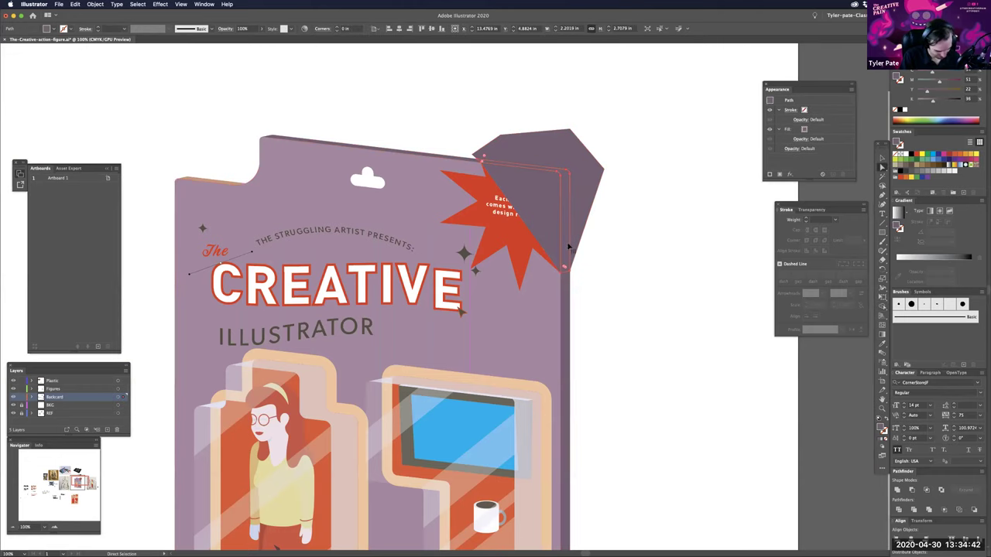
pyautogui.press('v')
pyautogui.press('super+z')
pyautogui.press('super+z')
pyautogui.press('super+z')
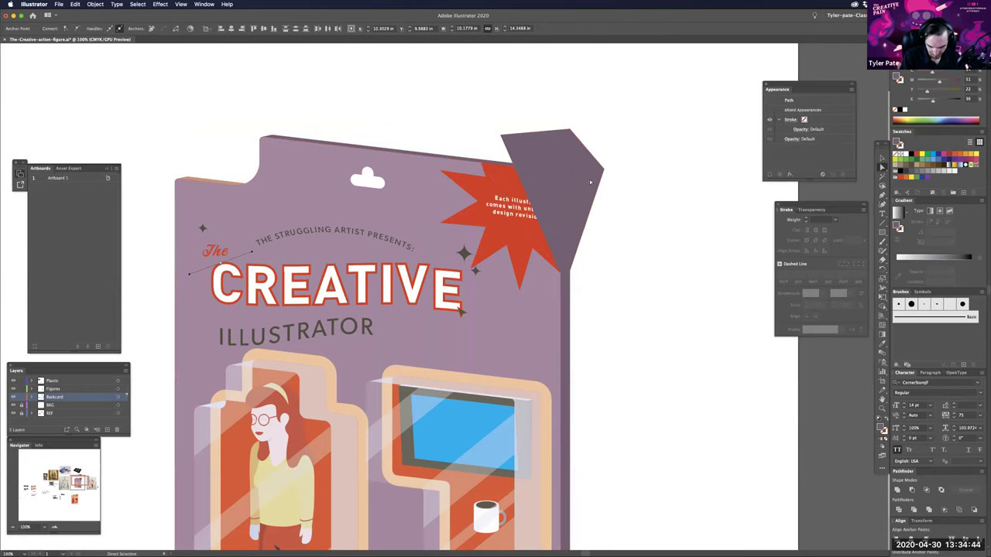
pyautogui.press('super+z')
pyautogui.press('super+z')
# - Fill the strip of side face beside the starburst with the starburst's red using the Eyedropper, darkened to 31% black, and deselect it
pyautogui.press('i')
pyautogui.click(554, 246)
pyautogui.moveTo(921, 100); pyautogui.dragTo(931, 101)
pyautogui.press('a')
pyautogui.click(646, 303)
pyautogui.moveTo(636, 388); pyautogui.dragTo(652, 307)
pyautogui.scroll(-2, 593, 367)
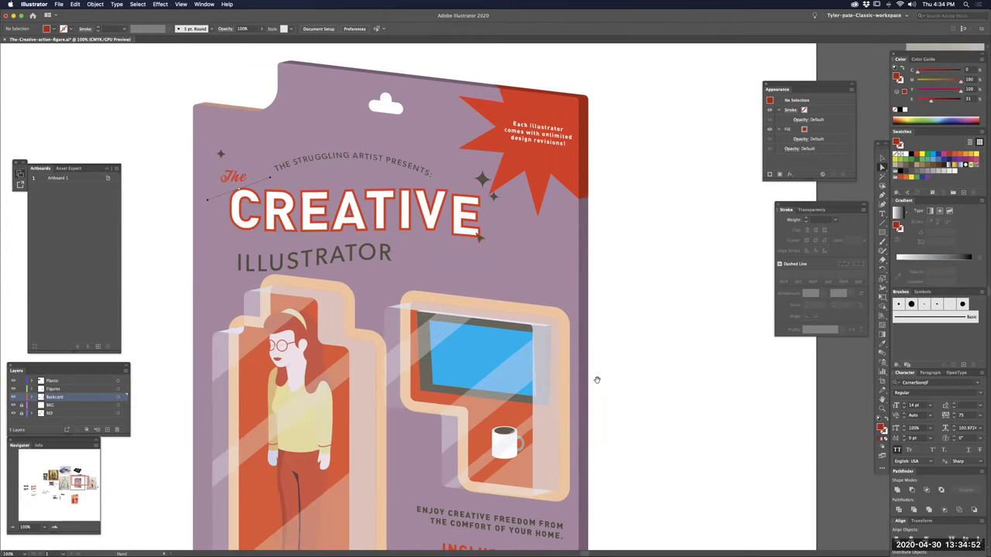
pyautogui.press('super+minus')
pyautogui.press('super+minus')
pyautogui.scroll(1, 610, 451)
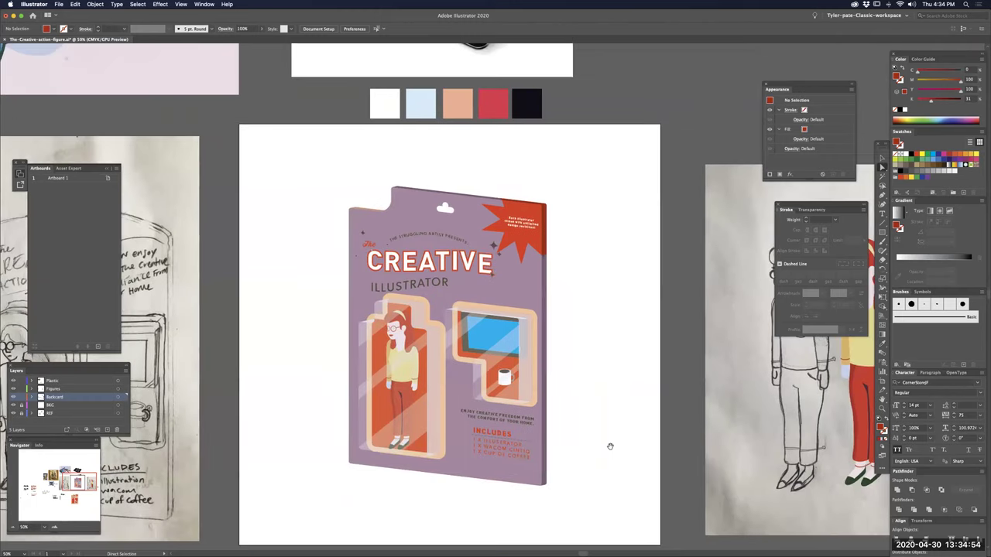
# - Examine the package illustration as a whole and up close around the title, figure window and monitor window
pyautogui.press('super+equal')
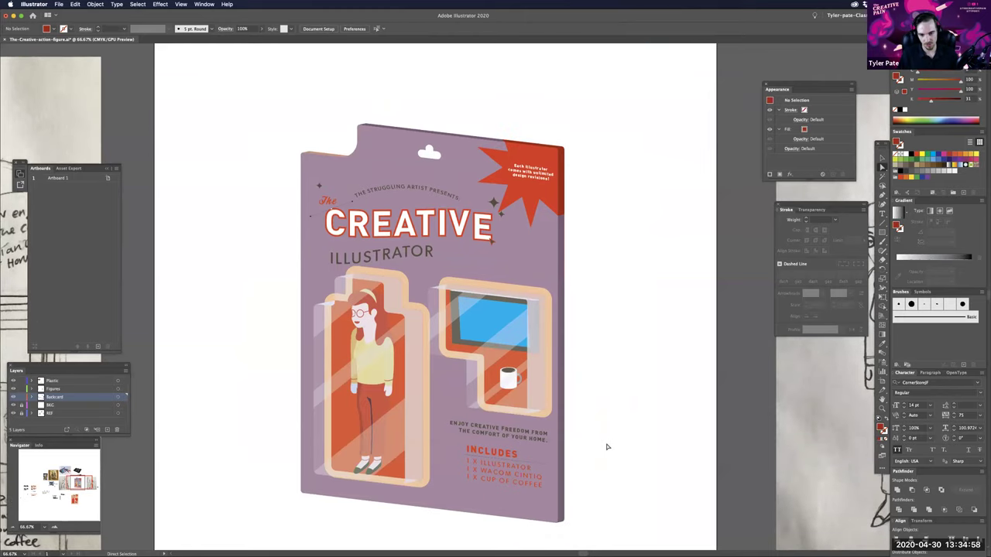
pyautogui.press('r')
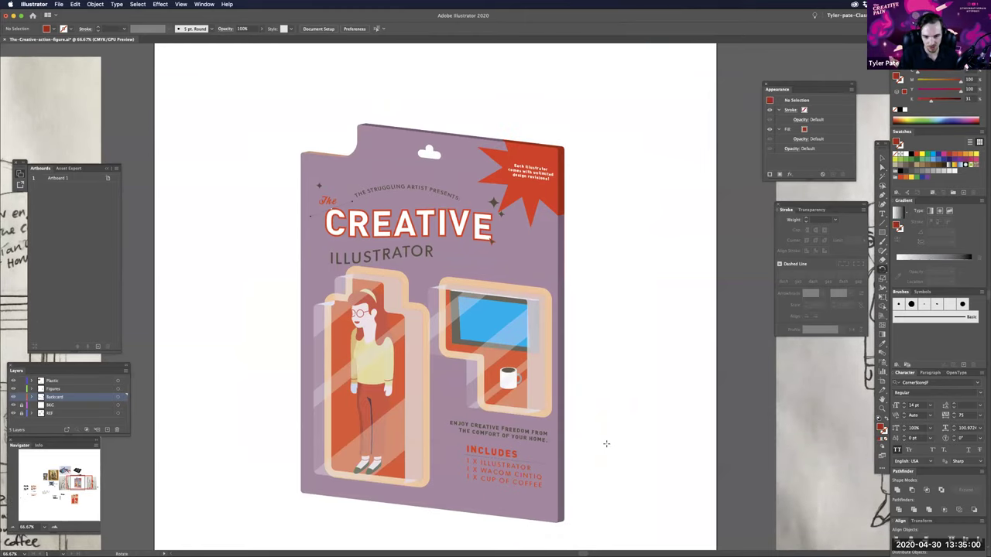
pyautogui.press('a')
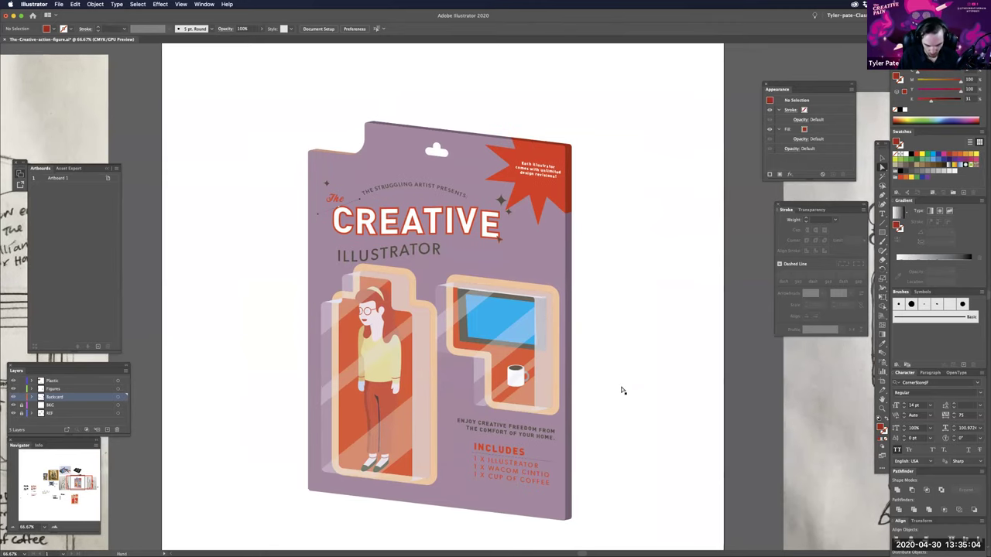
pyautogui.moveTo(622, 389); pyautogui.dragTo(680, 429)
pyautogui.press('v')
pyautogui.press('super+1')
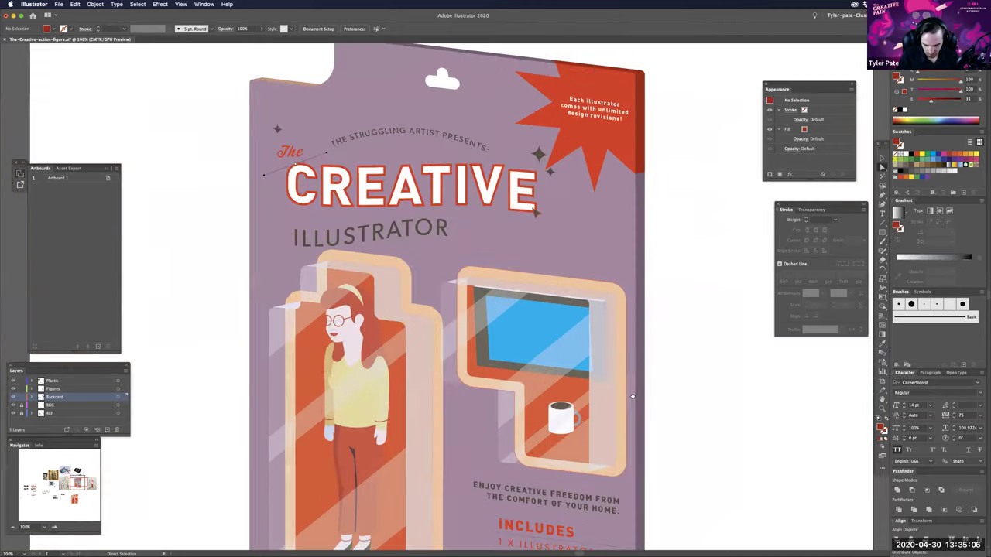
pyautogui.press('super+minus')
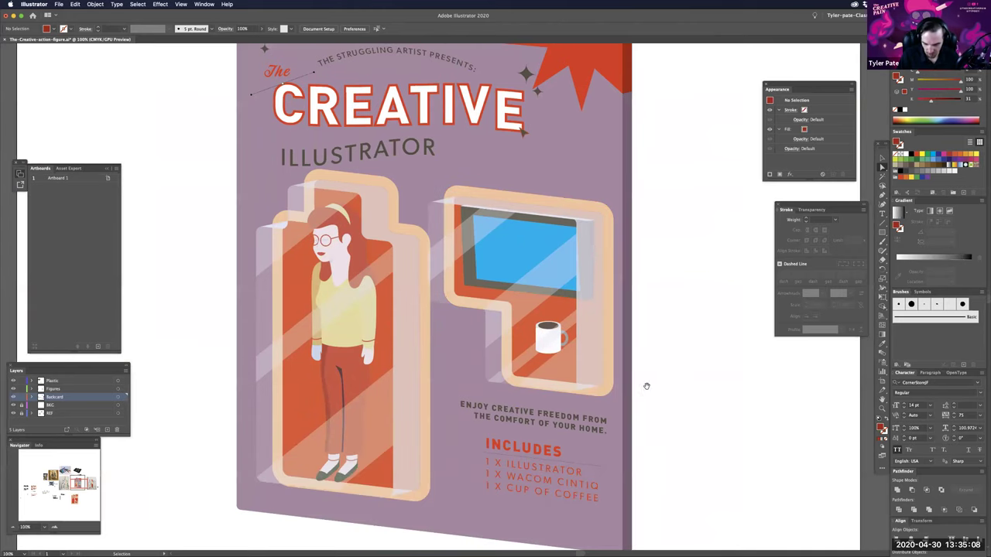
pyautogui.press('super+plus')
pyautogui.press('super+plus')
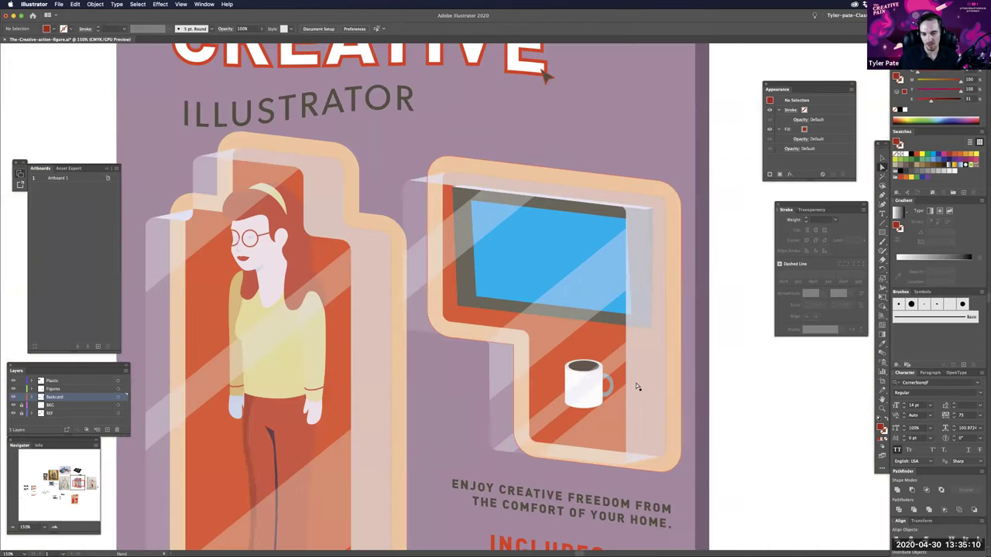
pyautogui.moveTo(642, 392); pyautogui.dragTo(636, 385)
pyautogui.moveTo(688, 417); pyautogui.dragTo(639, 386)
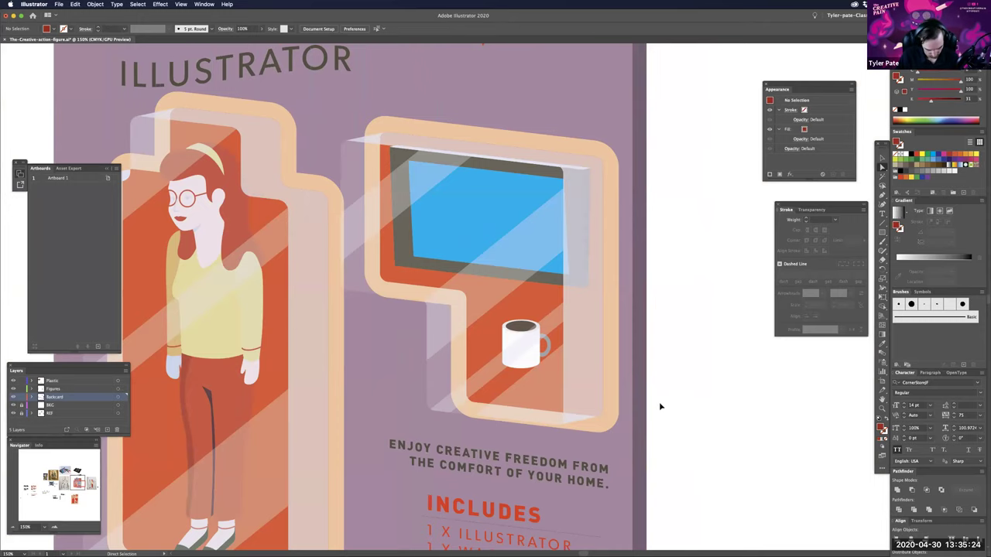
# - Recolor the package's front panel to a blue-violet by setting its cyan to about 59%
pyautogui.press('super+0')
pyautogui.moveTo(554, 285); pyautogui.dragTo(578, 351)
pyautogui.click(551, 295)
pyautogui.press('i')
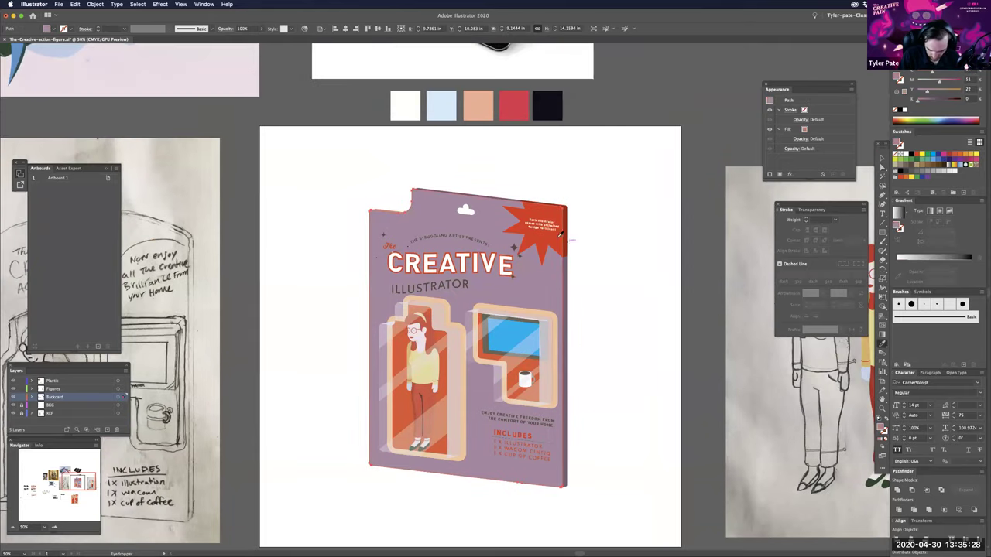
pyautogui.moveTo(937, 71); pyautogui.dragTo(926, 73)
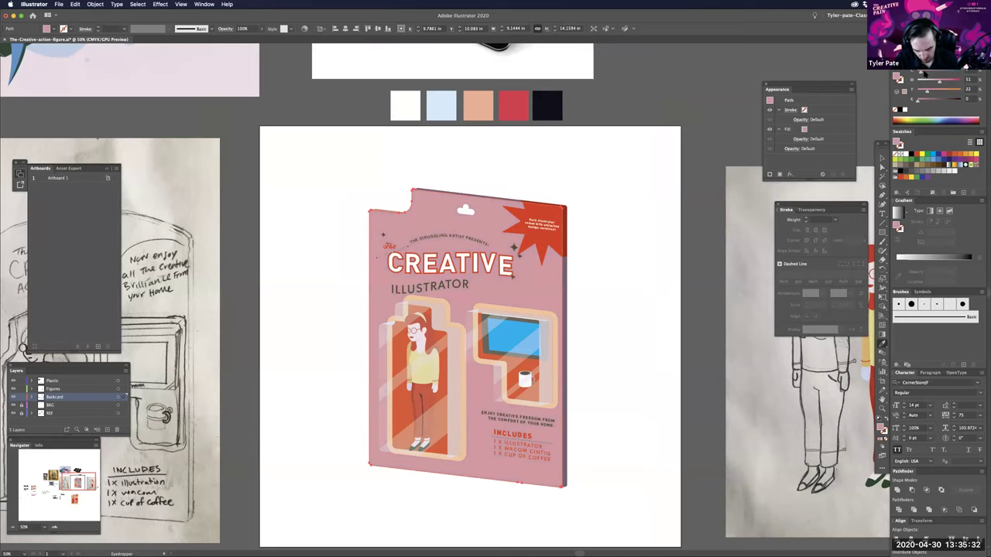
pyautogui.click(942, 71)
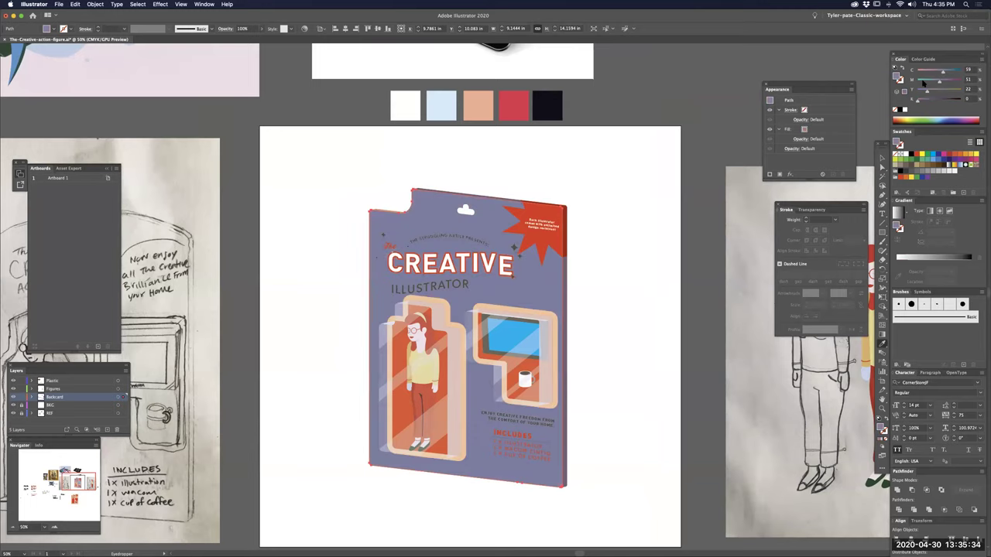
pyautogui.press('a')
pyautogui.click(623, 310)
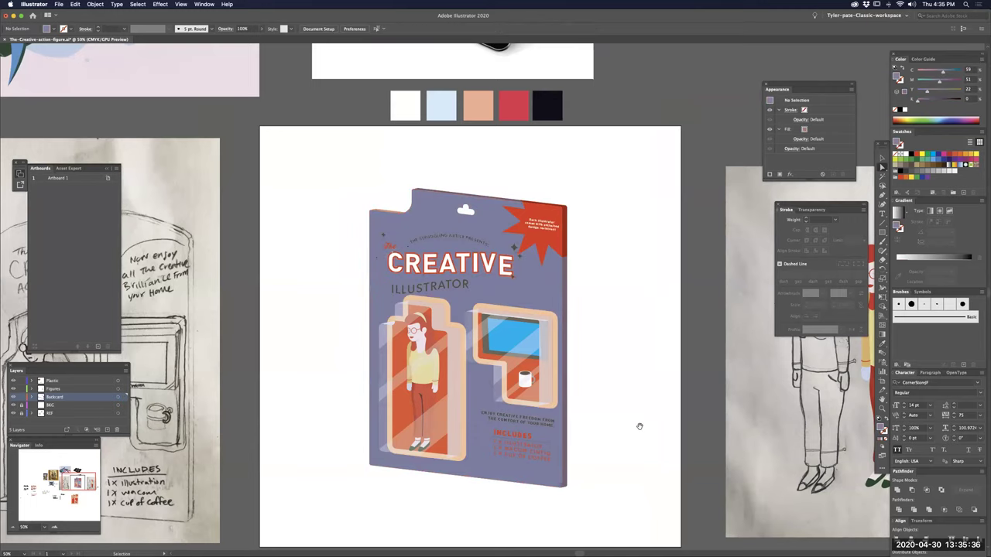
# - Match the thin top edge of the package's notched corner to the dark purple of the neighboring top edge
pyautogui.hotkey('ctrl', '+')
pyautogui.moveTo(648, 313); pyautogui.dragTo(658, 338)
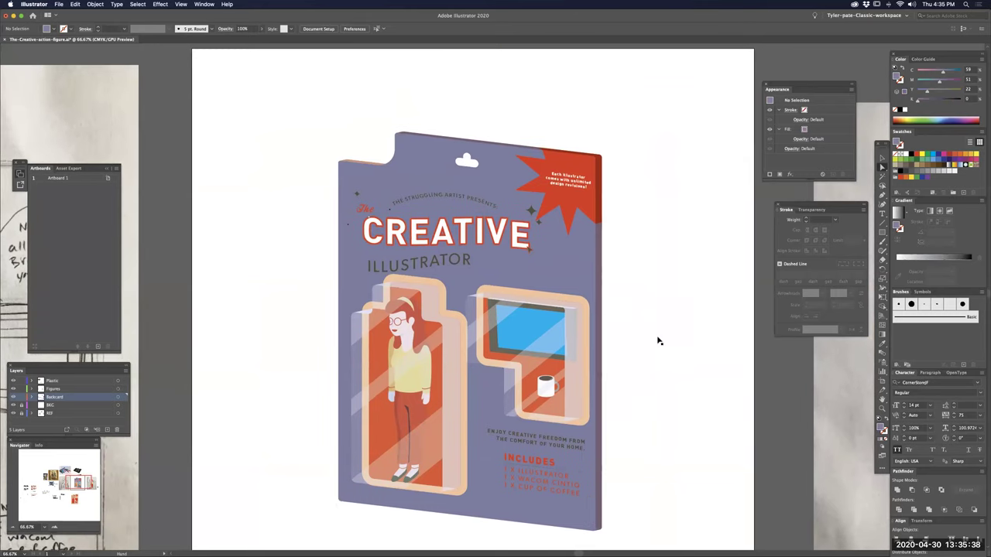
pyautogui.hotkey('ctrl', '+')
pyautogui.hotkey('ctrl', '+')
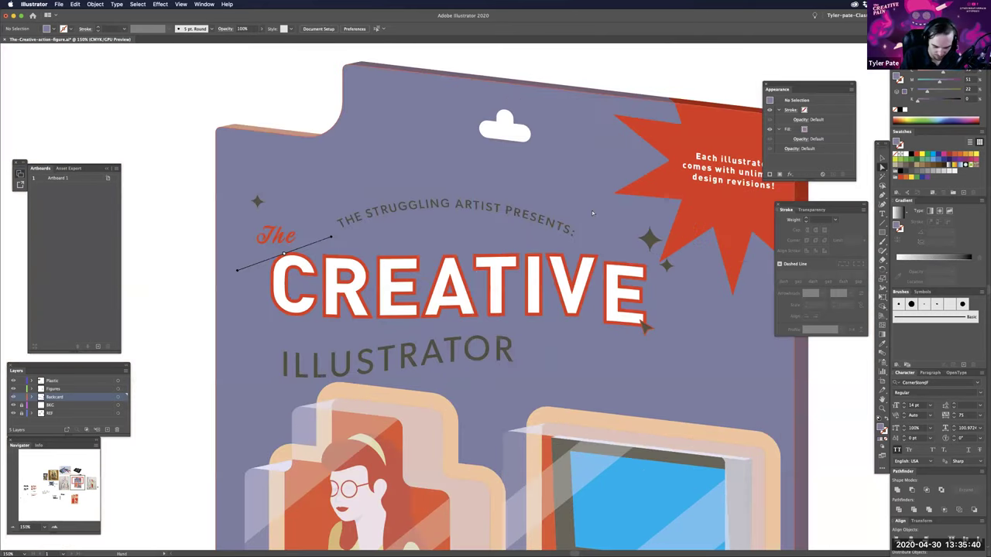
pyautogui.scroll(8, 604, 181)
pyautogui.hscroll(-5, 604, 181)
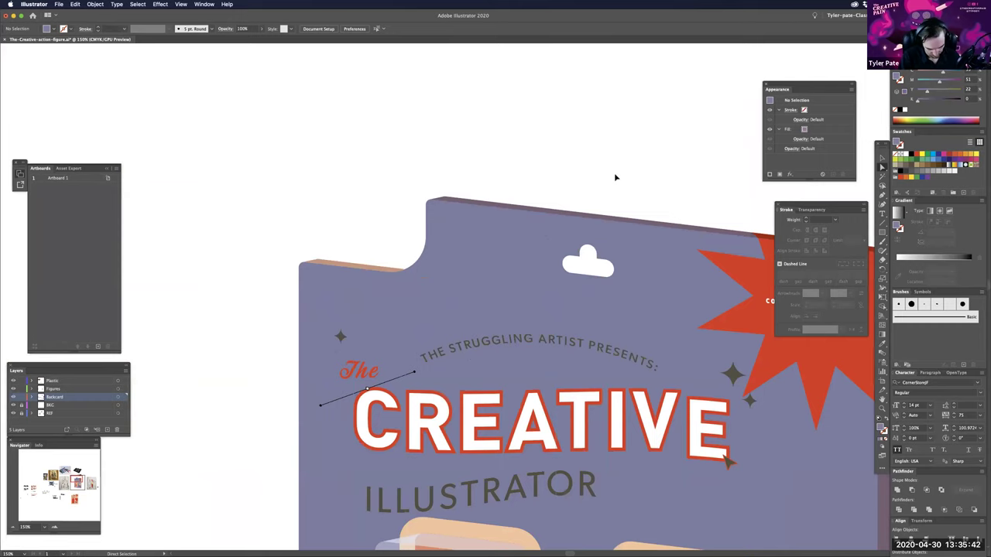
pyautogui.press('super+z')
pyautogui.press('super+z')
# - Cut the hang-hole shape out of the package's front panel with the Shape Builder
pyautogui.hotkey('ctrl', '-')
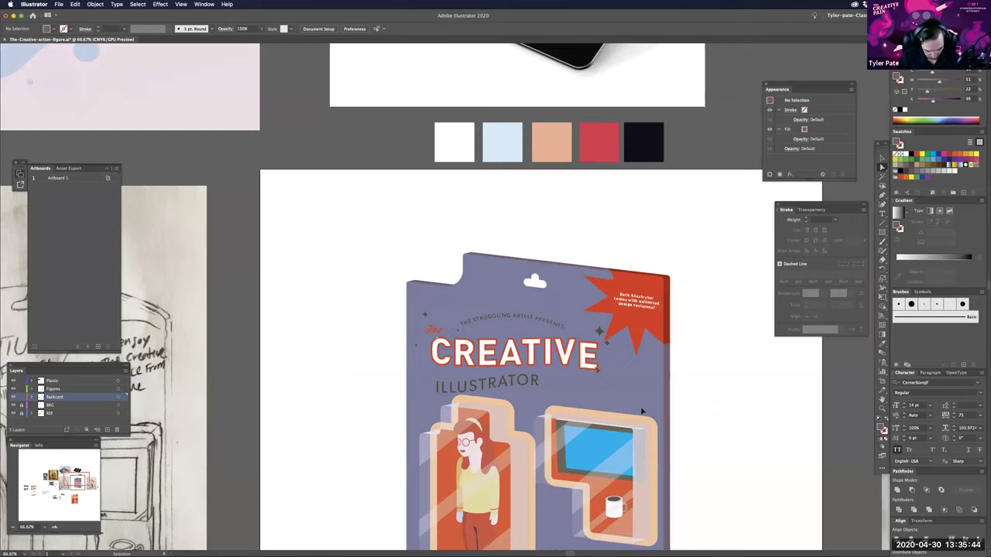
pyautogui.hotkey('ctrl', '-')
pyautogui.hotkey('ctrl', '+')
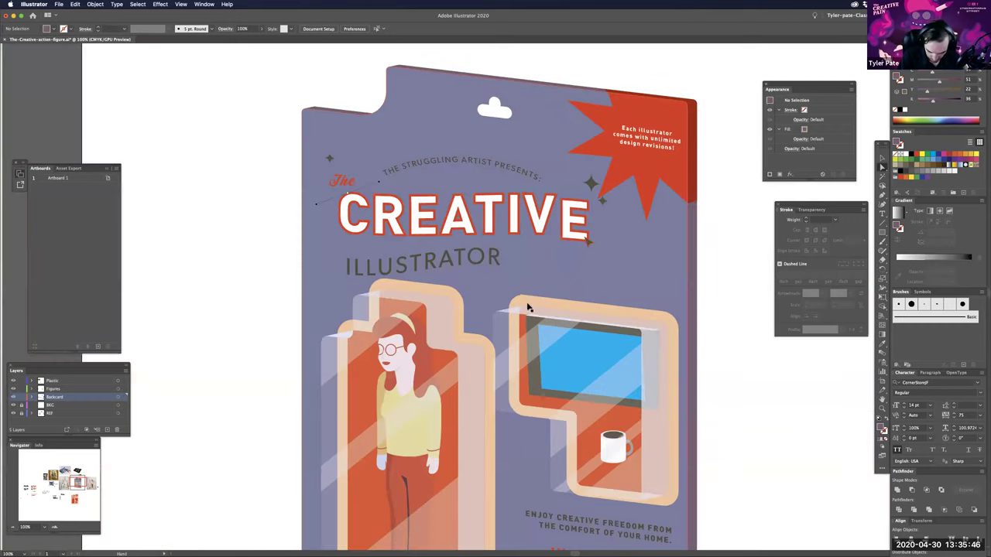
pyautogui.scroll(5, 534, 302)
pyautogui.click(538, 299)
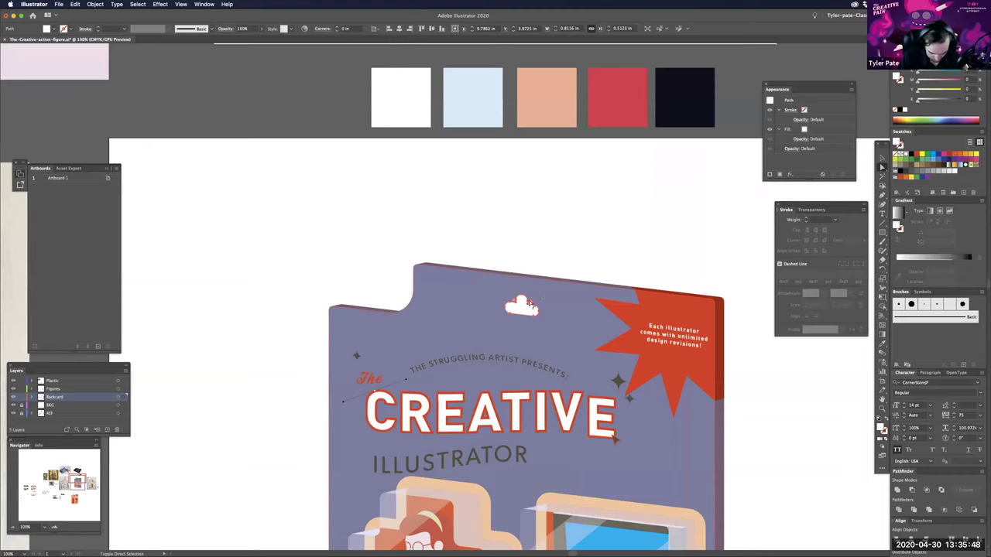
pyautogui.keyDown('shift'); pyautogui.click(541, 298); pyautogui.keyUp('shift')
pyautogui.hotkey('shift', 'm')
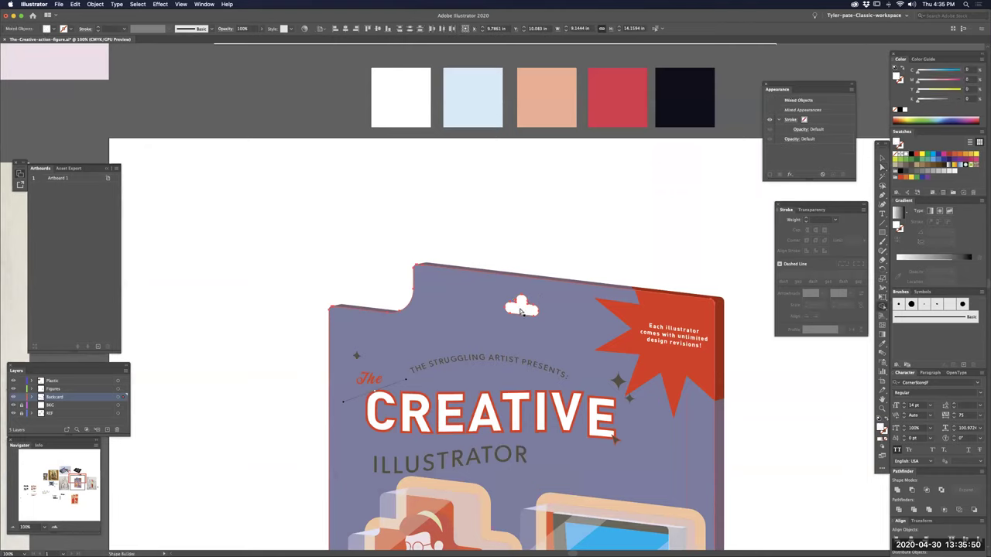
pyautogui.keyDown('alt'); pyautogui.click(522, 308); pyautogui.keyUp('alt')
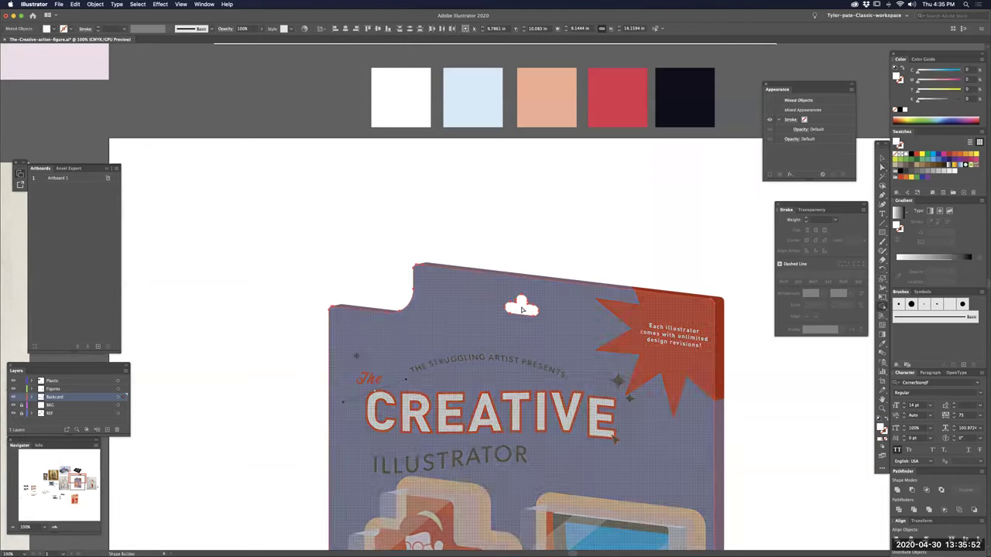
pyautogui.hotkey('ctrl', 'shift', 'a')
# - Duplicate the white hang-hole shape with the copy offset slightly up and to the right
pyautogui.moveTo(693, 301); pyautogui.dragTo(679, 281)
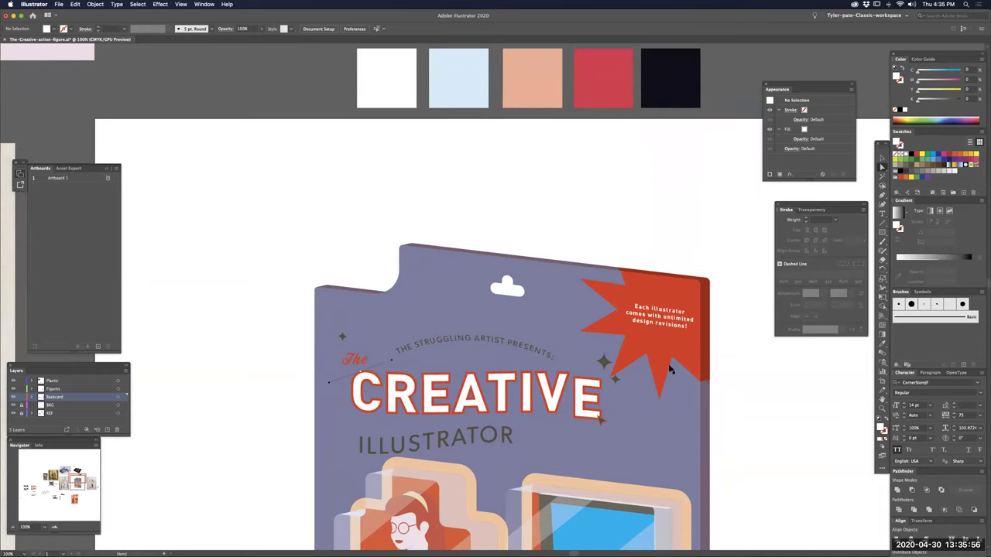
pyautogui.moveTo(735, 545); pyautogui.dragTo(670, 370)
pyautogui.moveTo(555, 264); pyautogui.dragTo(592, 374)
pyautogui.click(479, 223)
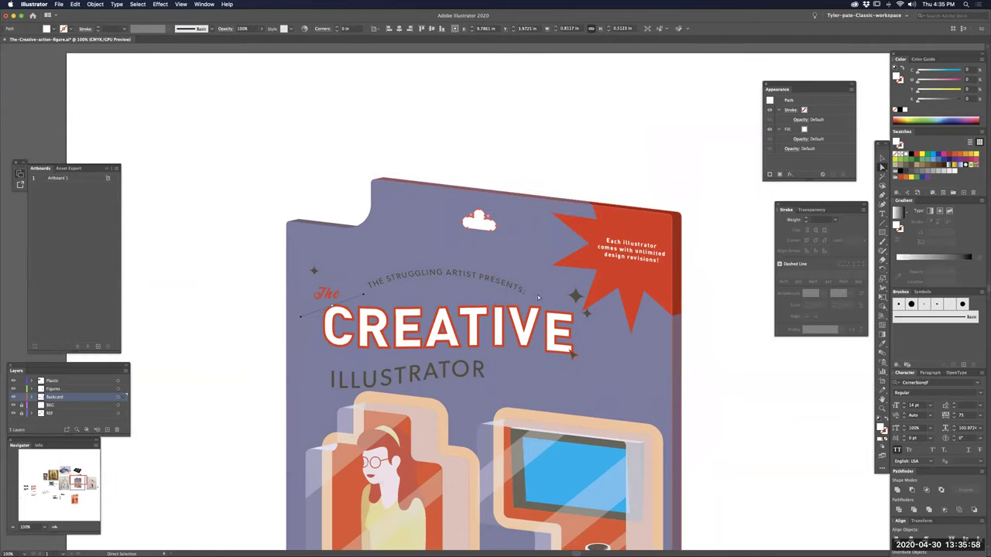
pyautogui.hotkey('ctrl', '+')
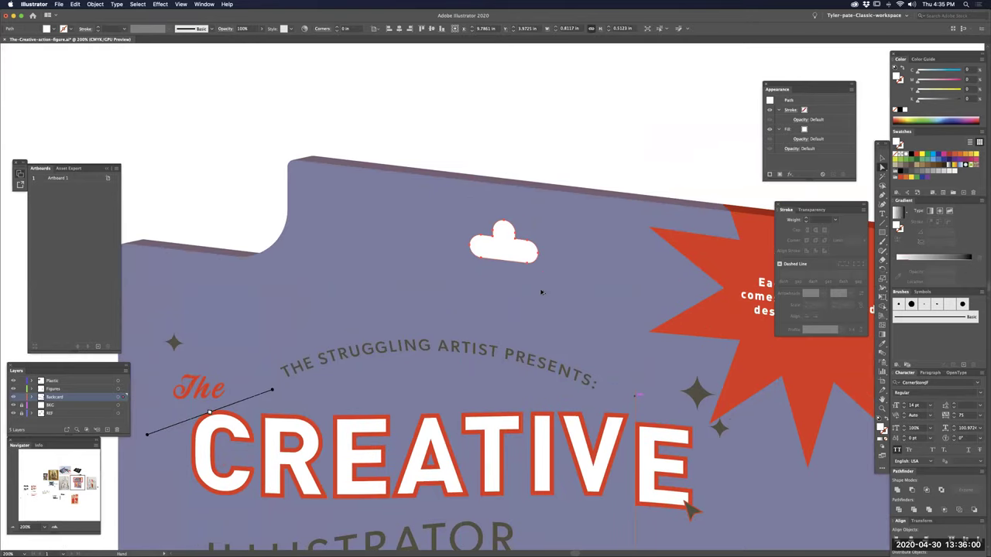
pyautogui.moveTo(542, 291); pyautogui.dragTo(540, 295)
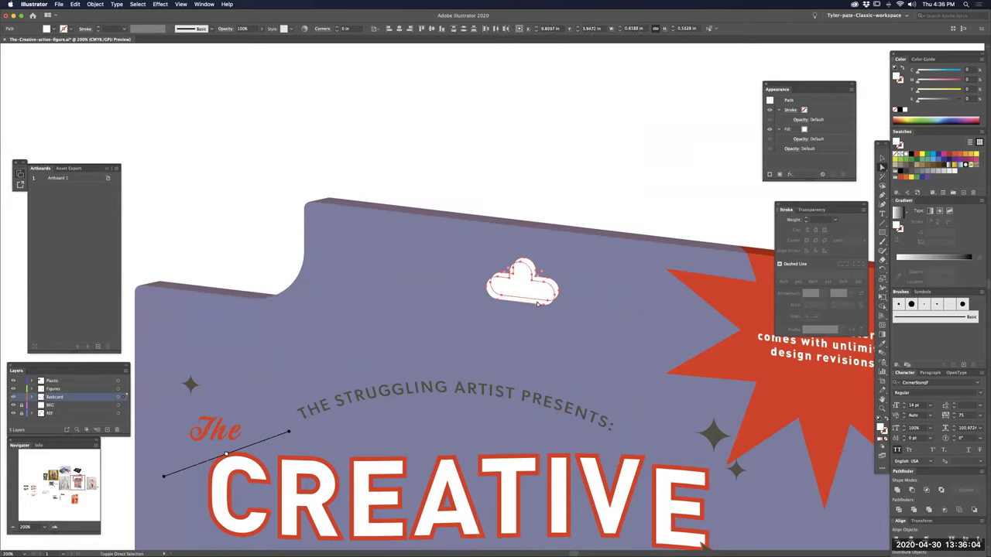
# - Split the overlapping hang-hole shapes with the Shape Builder and remove the excess beyond the original hole outline
pyautogui.hotkey('shift', 'm')
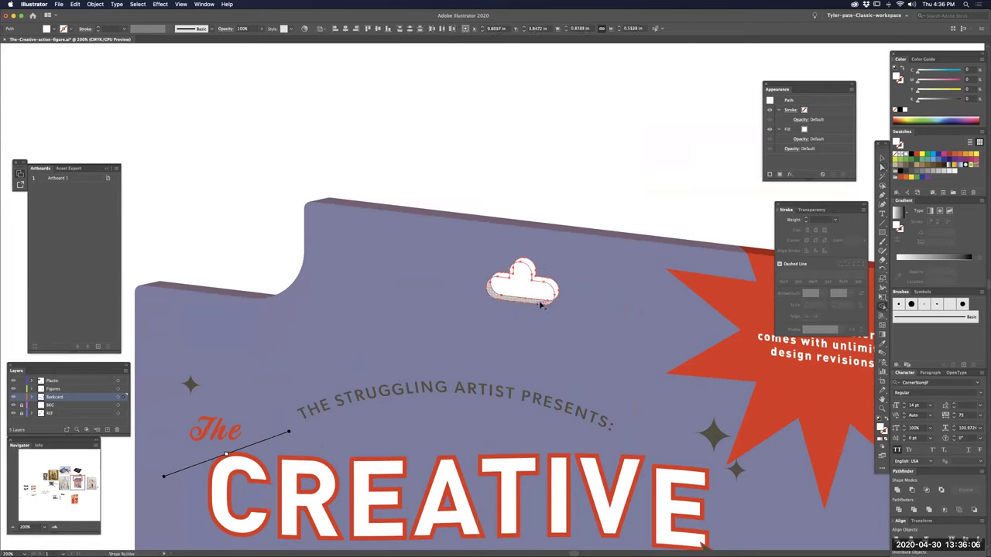
pyautogui.click(512, 271)
pyautogui.press('a')
pyautogui.press('super+shift+a')
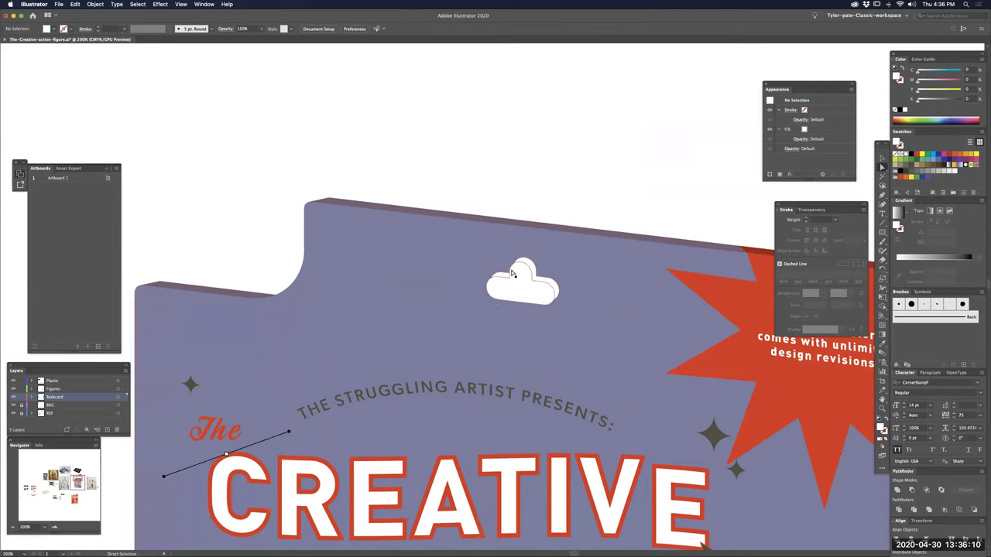
pyautogui.click(511, 270)
pyautogui.keyDown('shift'); pyautogui.click(499, 299); pyautogui.keyUp('shift')
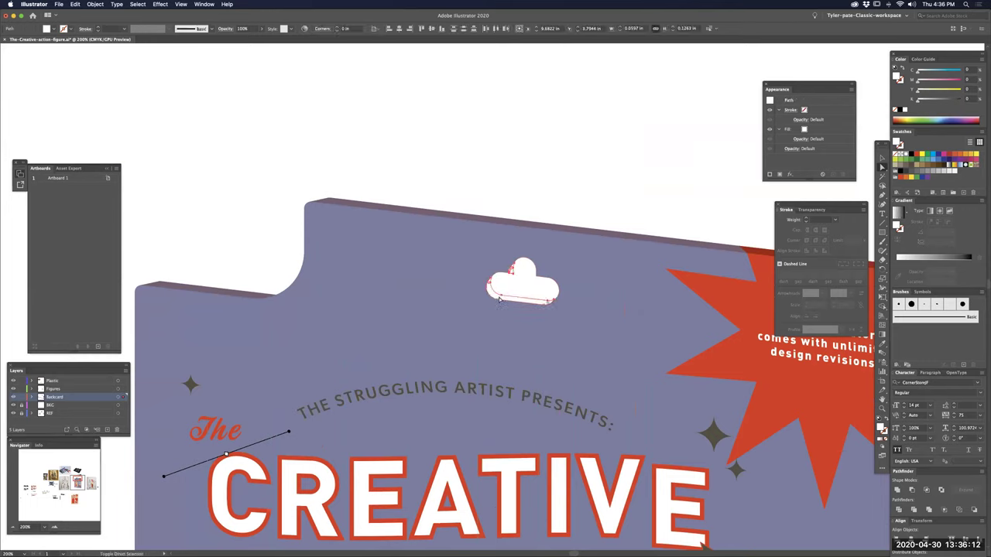
pyautogui.press('a')
pyautogui.press('v')
pyautogui.click(598, 198)
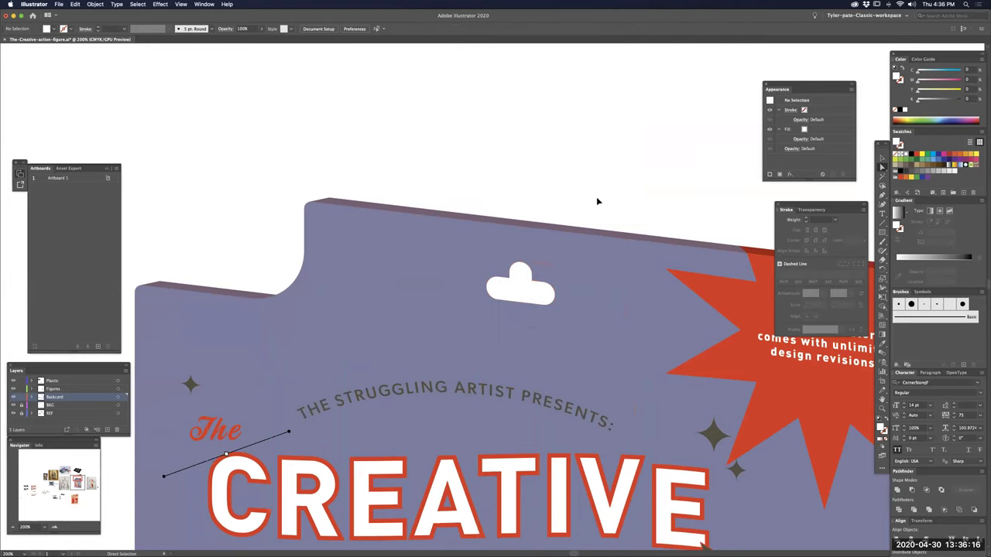
# - Fill the slivers along the hang hole's left and lower inner edges with the dark purple of the package's top edge
pyautogui.press('super+equal')
pyautogui.press('super+equal')
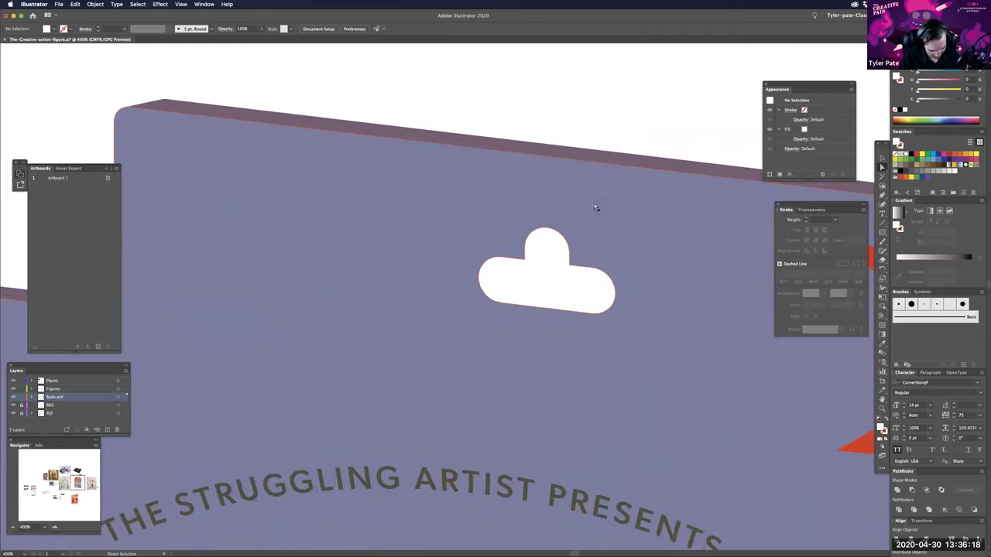
pyautogui.press('super+z')
pyautogui.scroll(3, 664, 230)
pyautogui.hscroll(2, 663, 230)
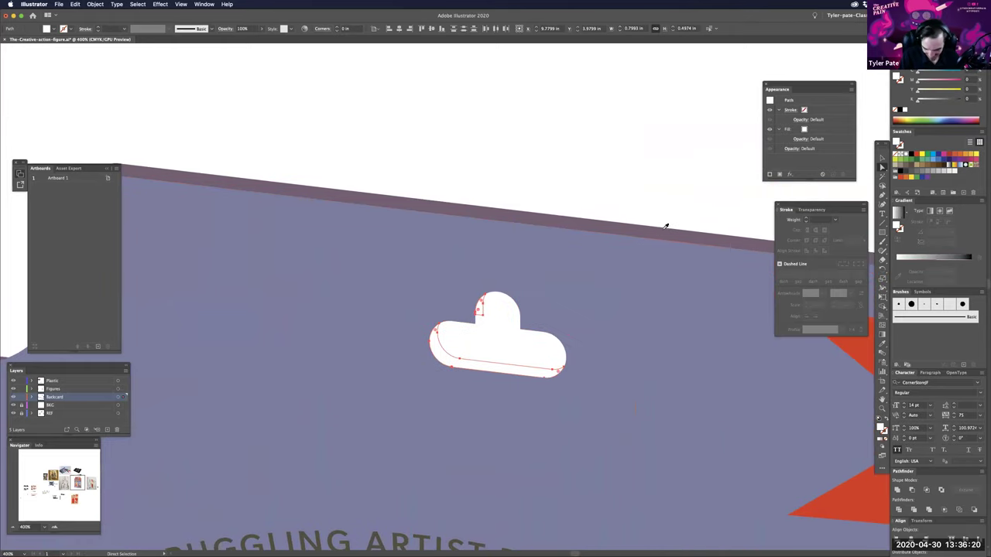
pyautogui.click(580, 194)
# - Reshape the dark sliver beside the hang hole's upper stem by moving its lower corner anchor point
pyautogui.press('v')
pyautogui.press('super+equal')
pyautogui.press('super+equal')
pyautogui.press('super+equal')
pyautogui.press('a')
pyautogui.click(447, 354)
pyautogui.moveTo(446, 354); pyautogui.dragTo(444, 380)
pyautogui.press('super+minus')
pyautogui.press('super+minus')
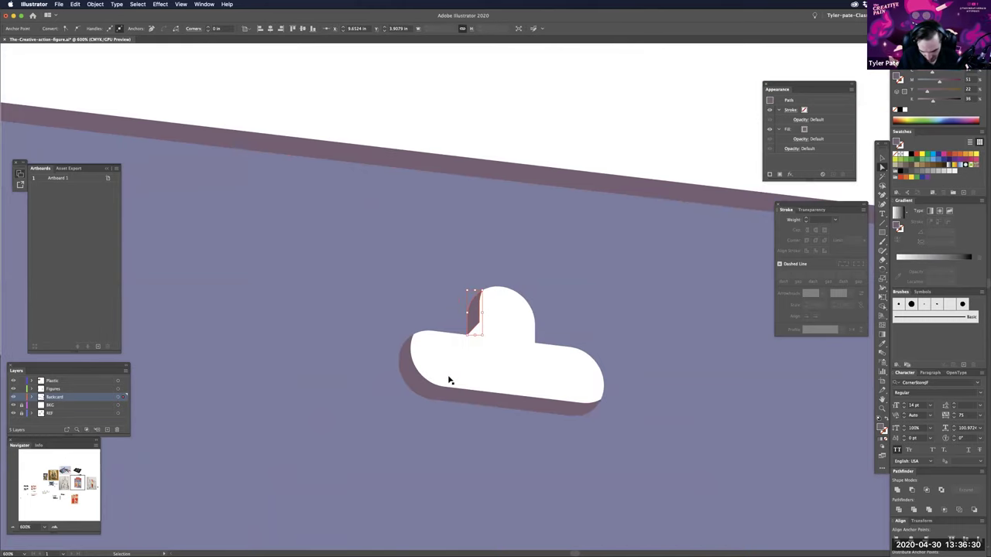
pyautogui.press('super+minus')
pyautogui.press('super+minus')
pyautogui.press('super+minus')
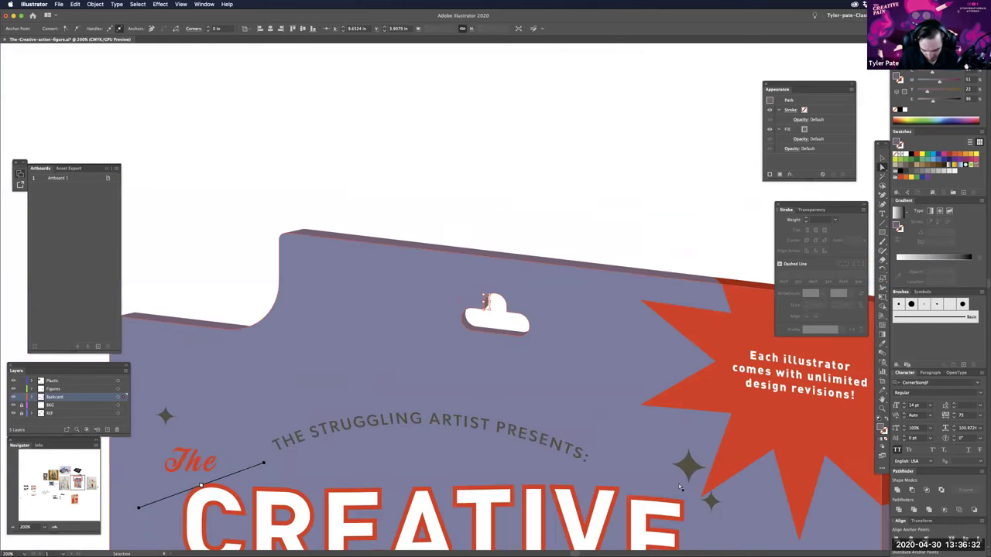
pyautogui.click(621, 228)
# - Review the whole package illustration with its blue-violet panel and shaded hang hole
pyautogui.press('super+minus')
pyautogui.press('super+minus')
pyautogui.press('super+minus')
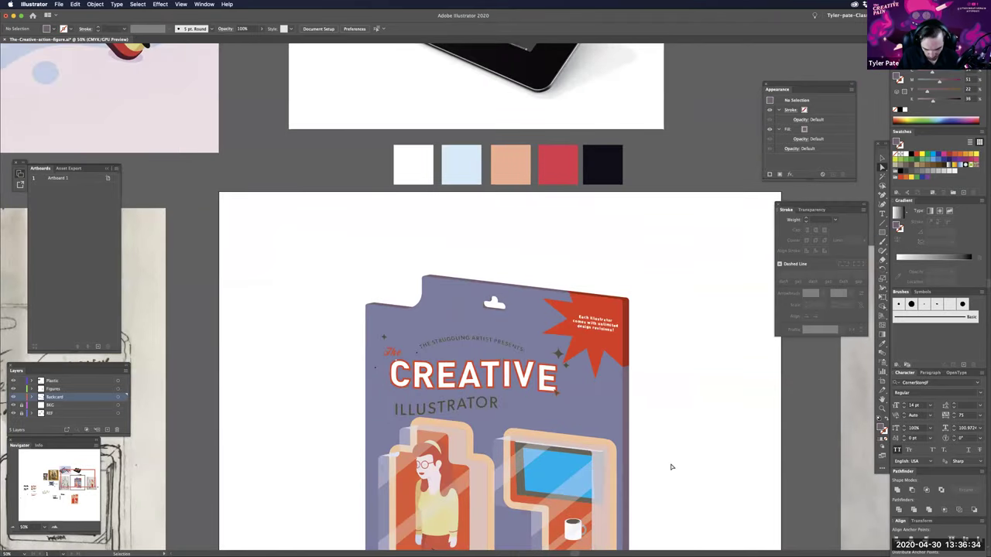
pyautogui.moveTo(649, 540); pyautogui.dragTo(639, 435)
pyautogui.press('super+equal')
pyautogui.press('super+minus')
pyautogui.press('super+minus')
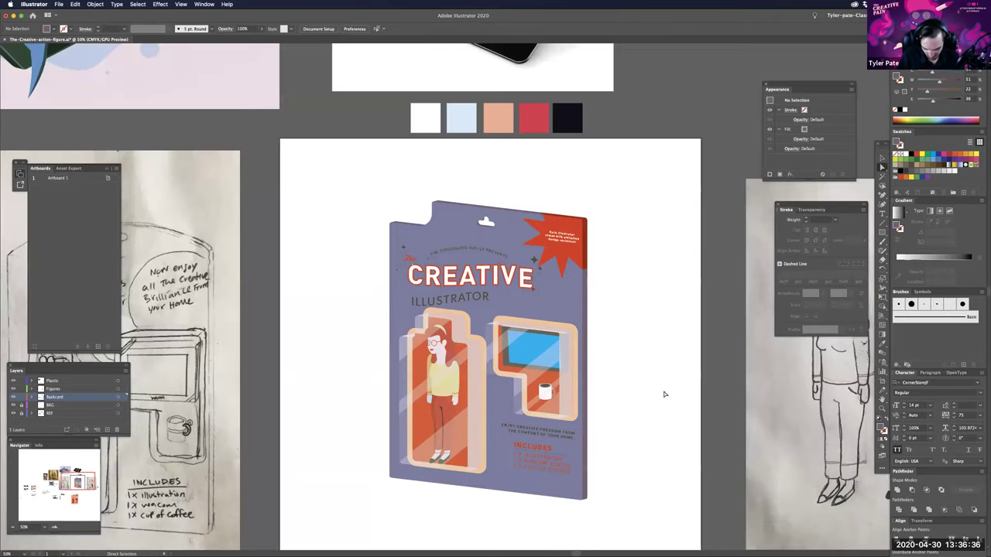
pyautogui.press('super+plus')
pyautogui.scroll(-2, 600, 320)
# - Recolor both window frames to a near-white with magenta 3%, yellow 1% and black 0%
pyautogui.click(601, 321)
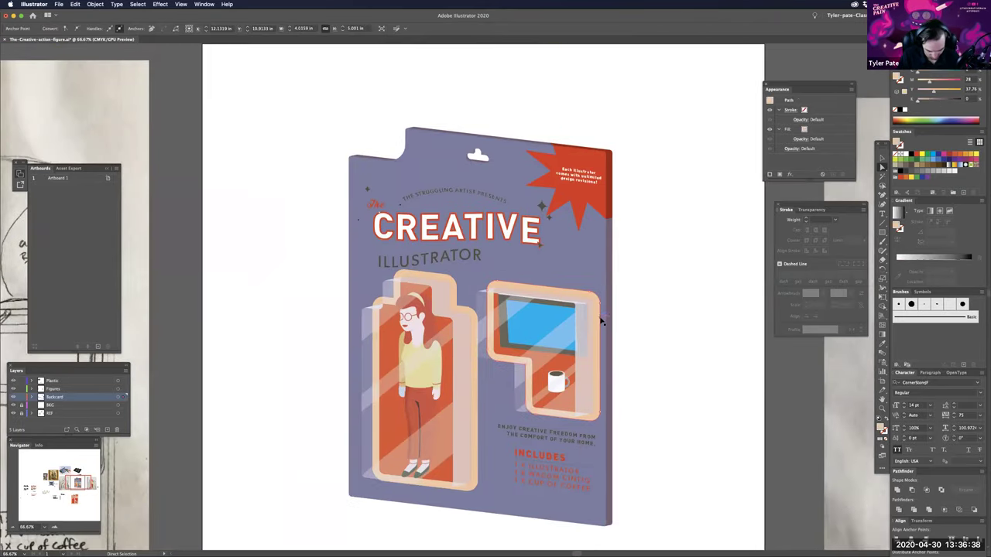
pyautogui.press('super+plus')
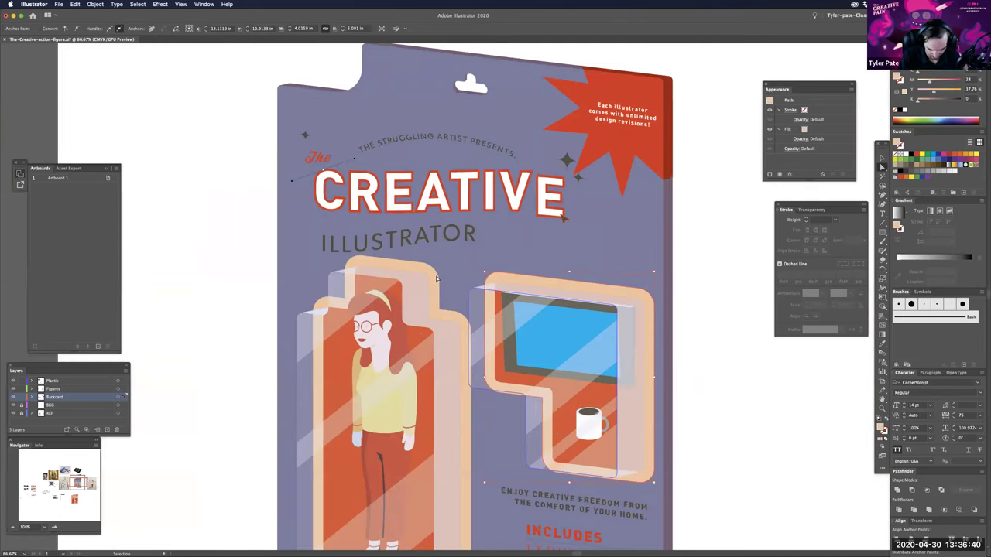
pyautogui.keyDown('shift'); pyautogui.click(437, 279); pyautogui.keyUp('shift')
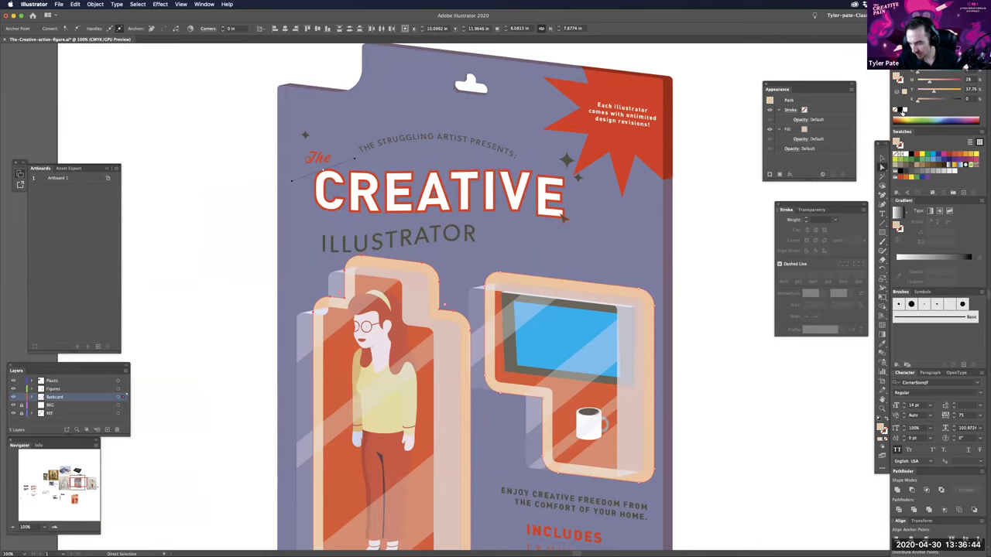
pyautogui.moveTo(929, 81); pyautogui.dragTo(919, 91)
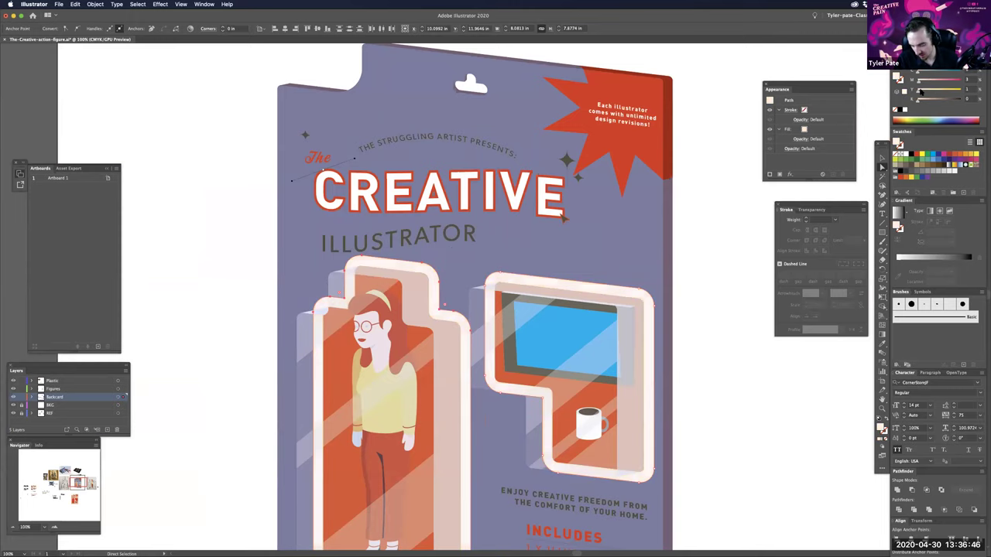
pyautogui.click(693, 306)
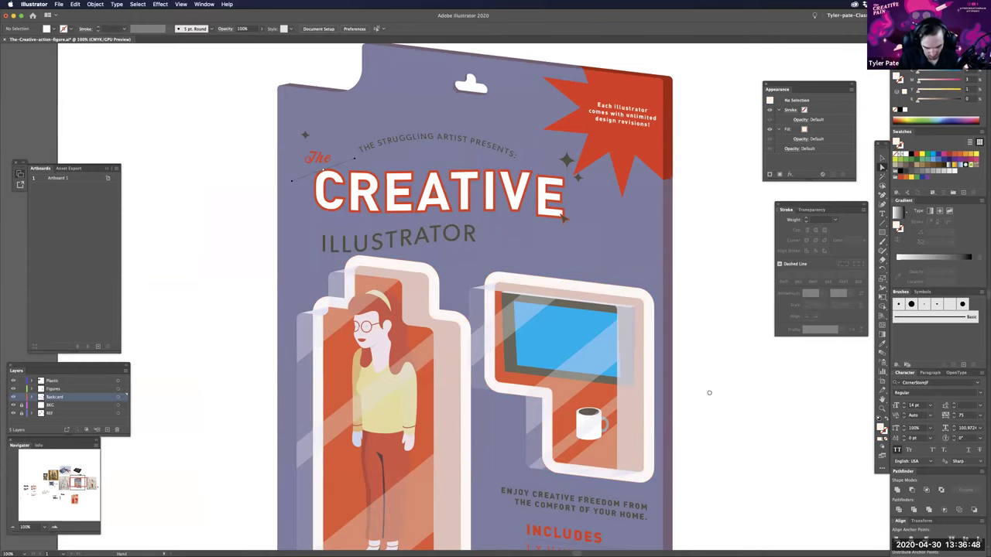
# - Lock the Plastic layer and fill the red backings of both windows with the package front's purple
pyautogui.moveTo(677, 354); pyautogui.dragTo(677, 349)
pyautogui.moveTo(347, 352); pyautogui.dragTo(350, 343)
pyautogui.click(21, 381)
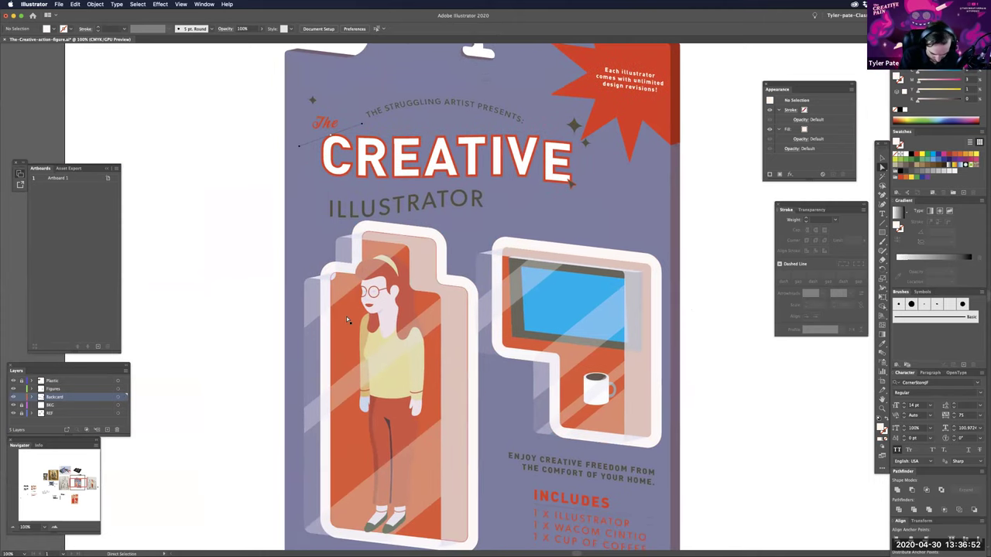
pyautogui.click(347, 319)
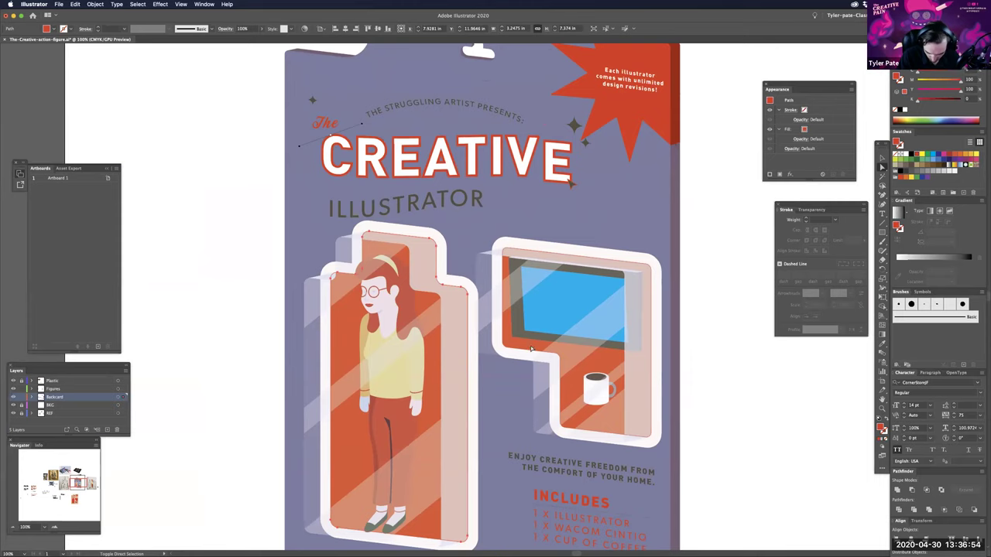
pyautogui.click(669, 238)
pyautogui.press('a')
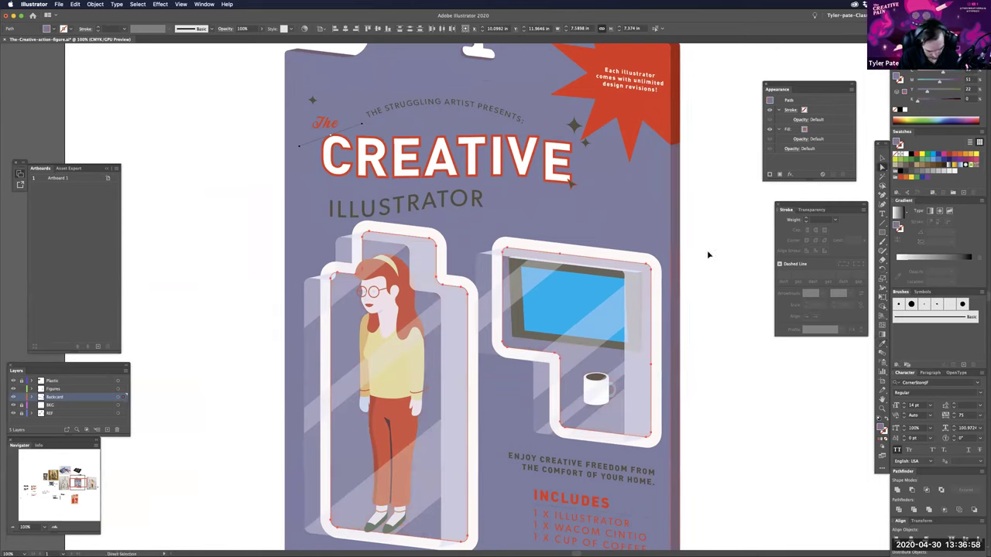
# - Set the black value of both purple window backings to 11%
pyautogui.press('super+minus')
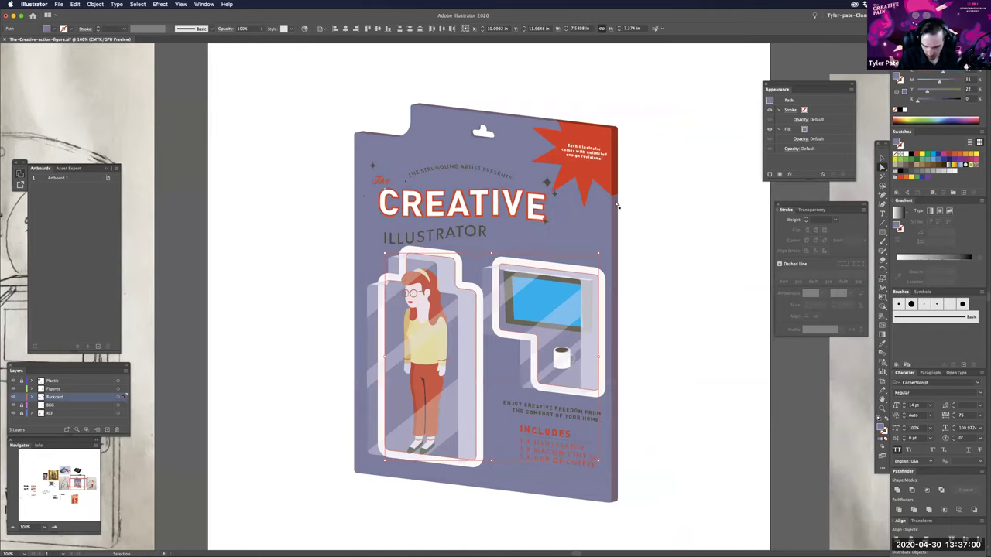
pyautogui.press('a')
pyautogui.moveTo(932, 102); pyautogui.dragTo(922, 101)
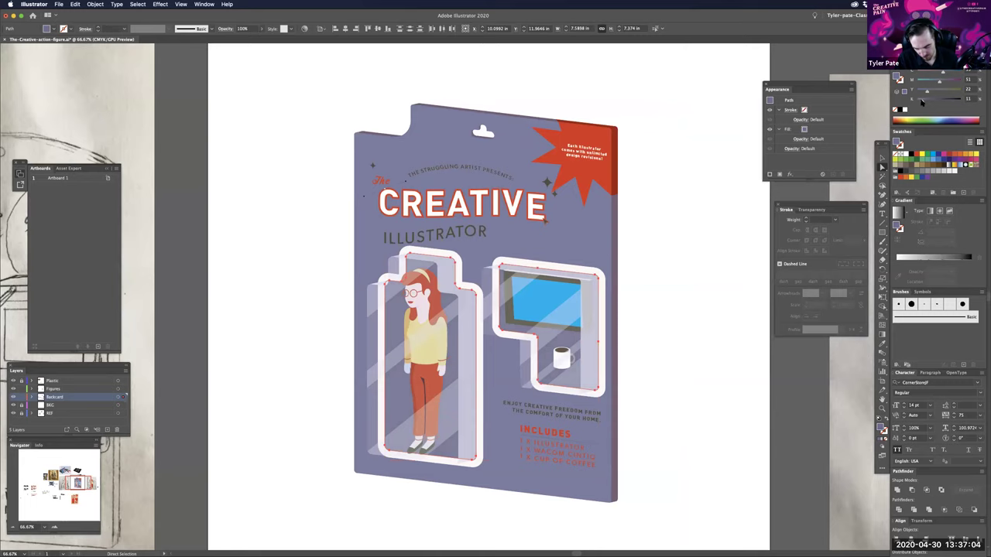
pyautogui.click(633, 332)
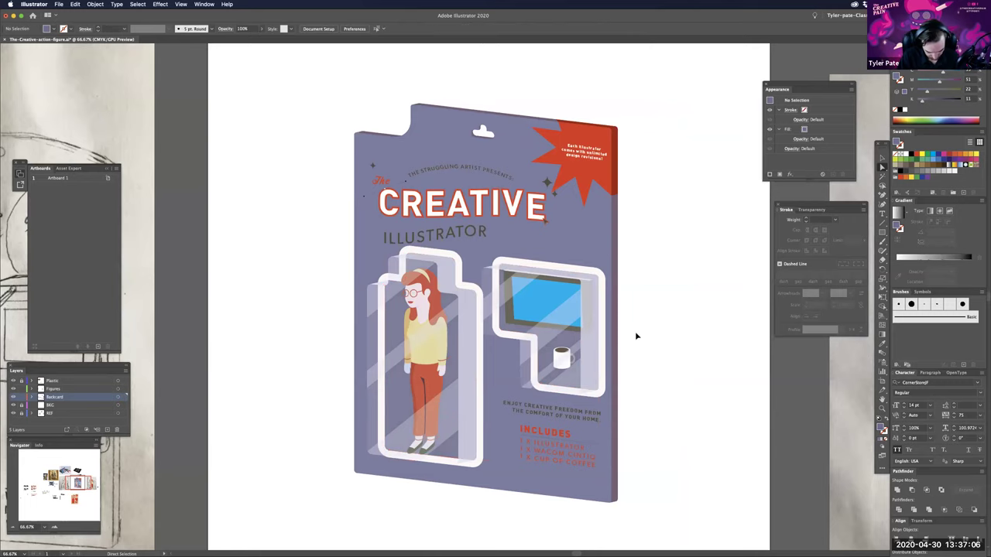
# - Set the black value of the tablet's dark frame to 84%
pyautogui.press('v')
pyautogui.press('super+1')
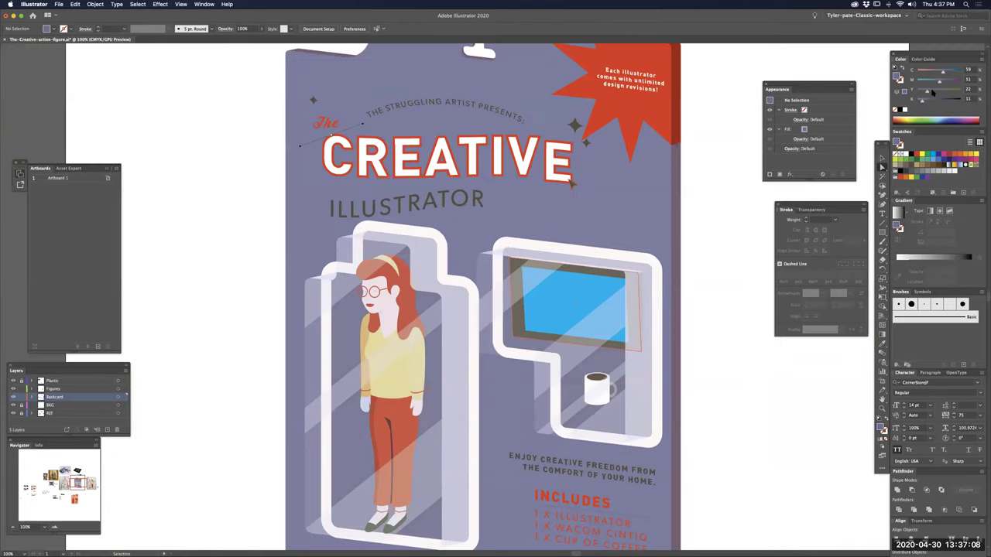
pyautogui.press('super+plus')
pyautogui.moveTo(952, 103); pyautogui.dragTo(955, 103)
pyautogui.click(805, 60)
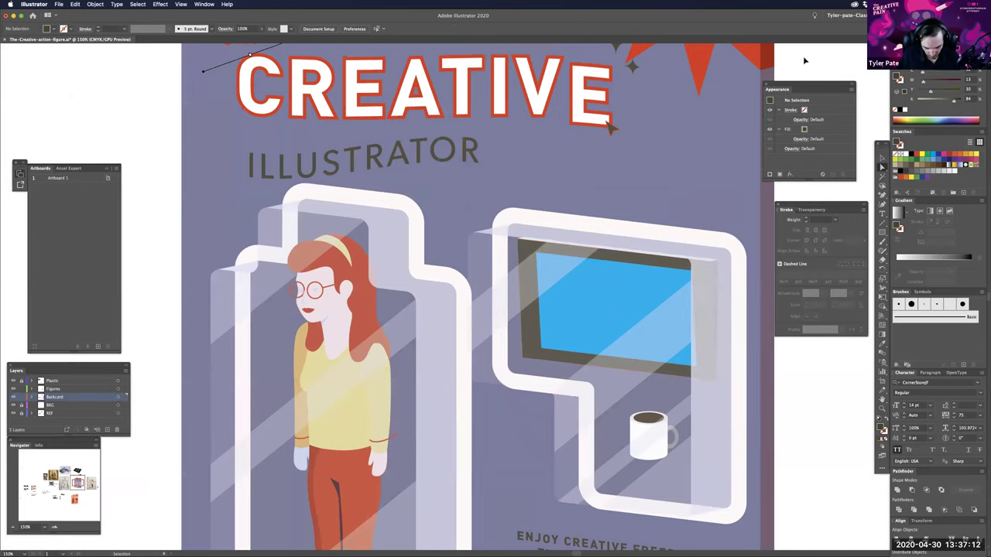
# - Examine the purple window backings and pale frames against the figure, tablet, mug and text, both overall and up close
pyautogui.press('super+0')
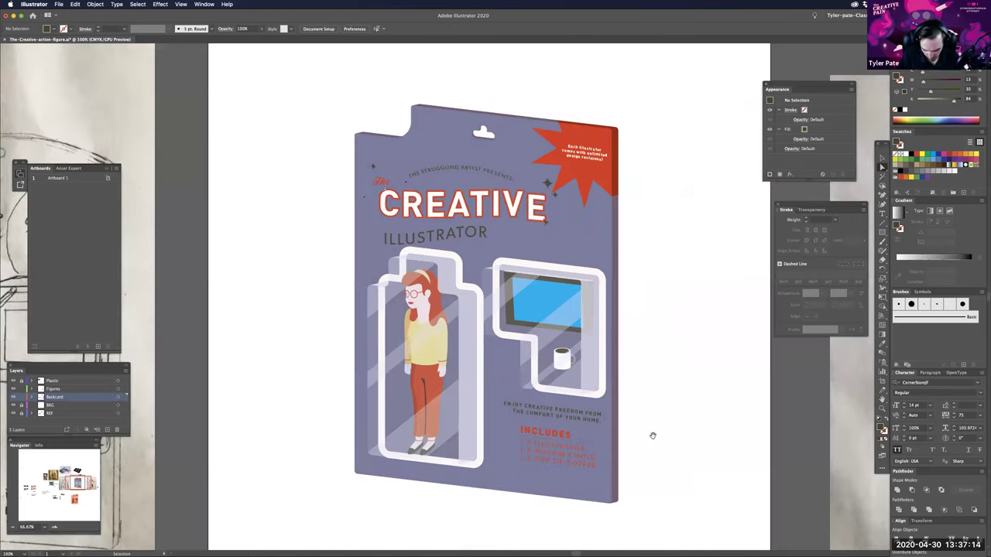
pyautogui.press('super+minus')
pyautogui.press('super+equal')
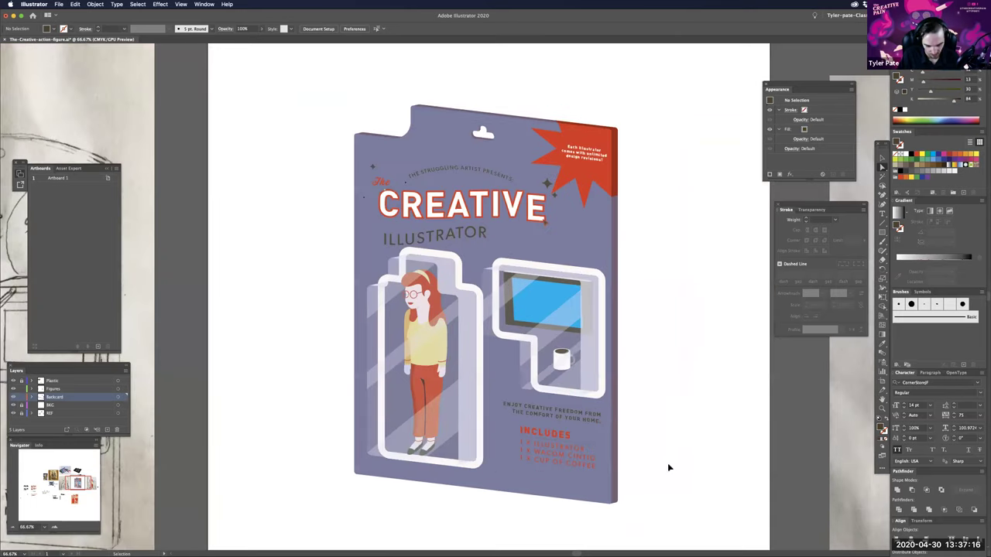
pyautogui.press('super+1')
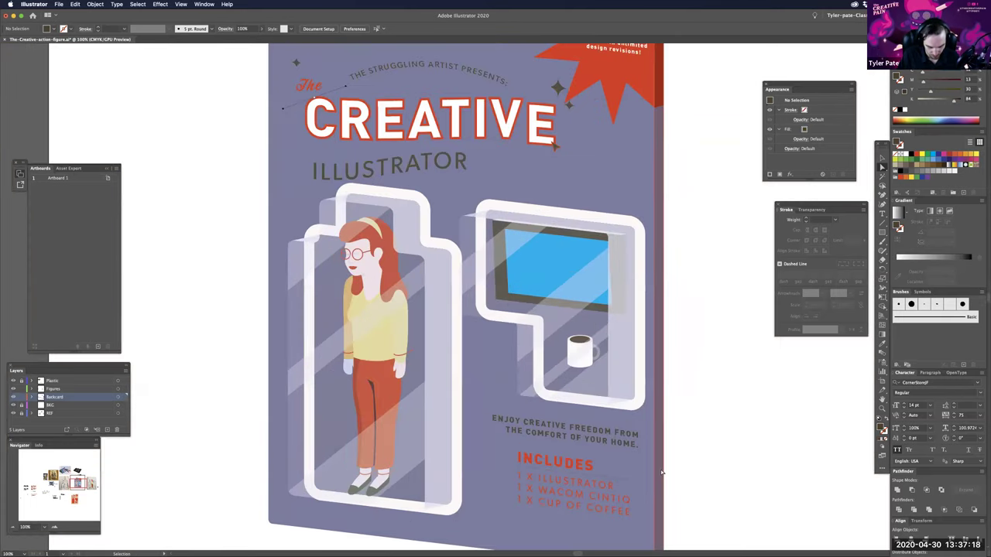
pyautogui.press('super+minus')
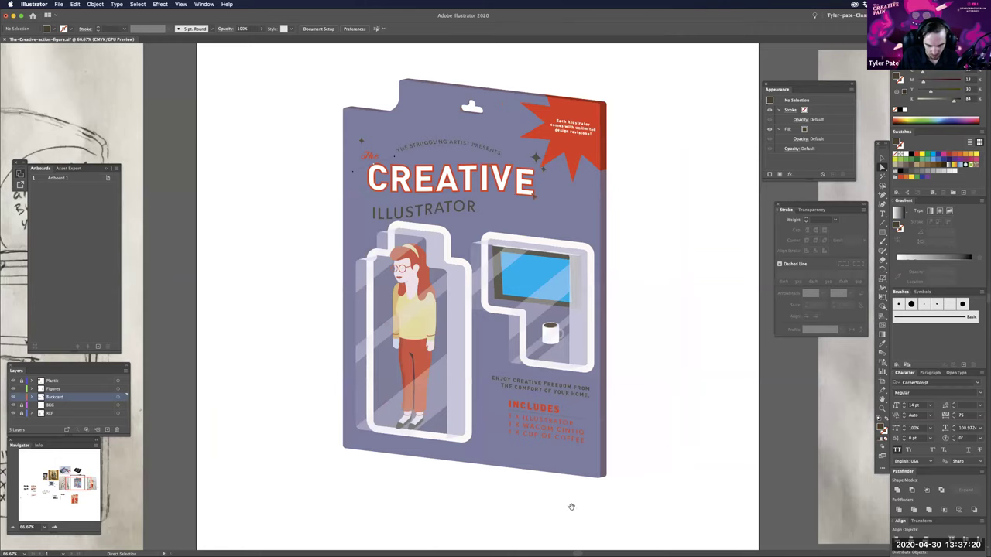
pyautogui.press('super+plus')
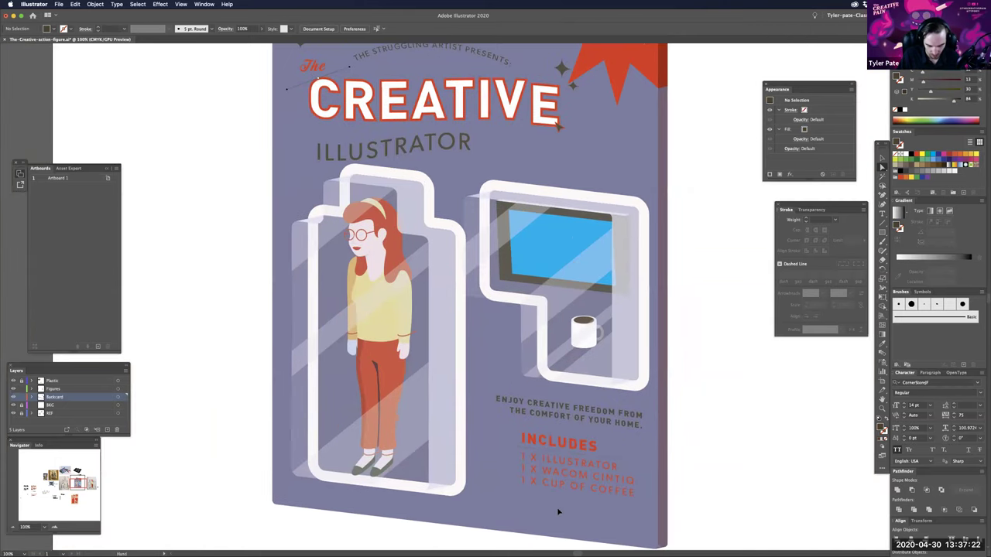
pyautogui.scroll(-3, 557, 511)
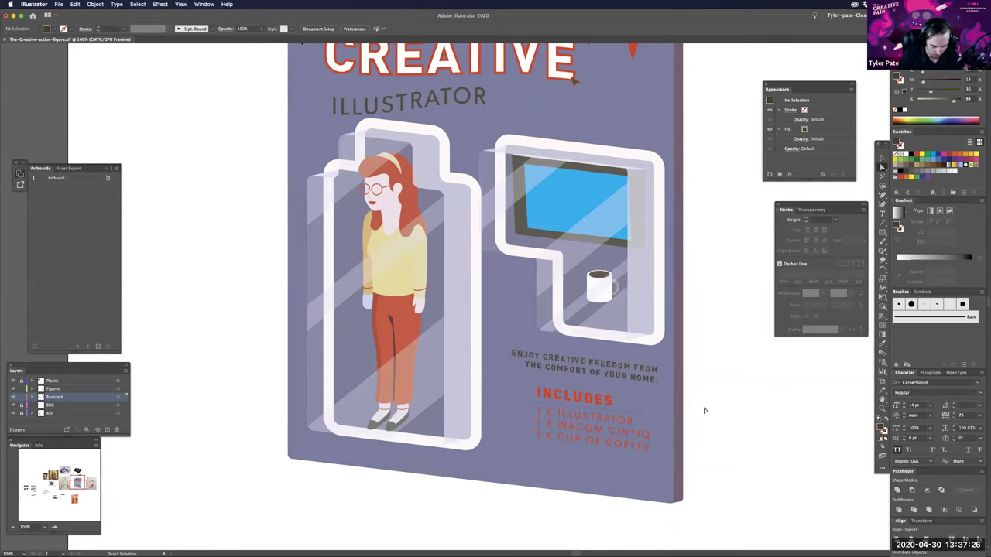
pyautogui.scroll(2, 458, 225)
pyautogui.click(458, 227)
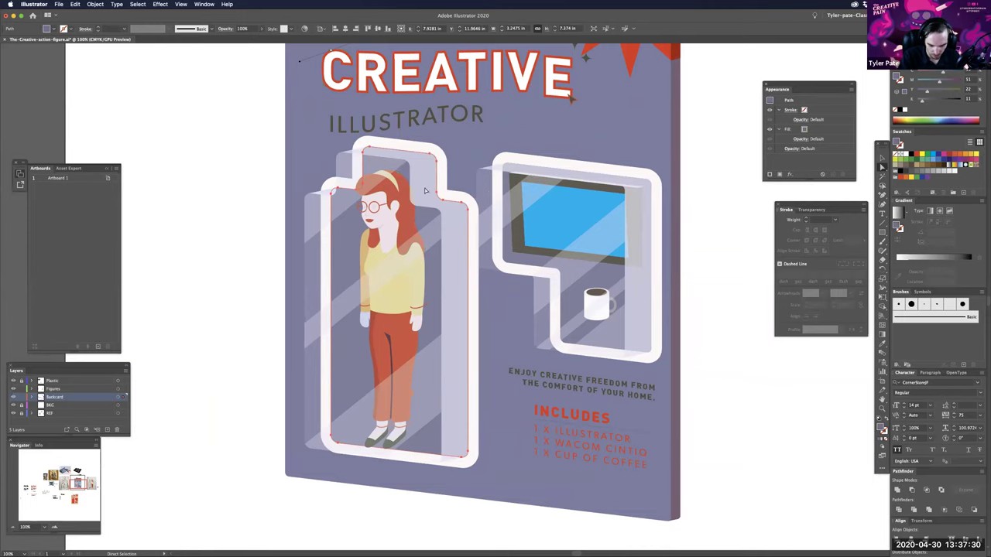
pyautogui.moveTo(481, 283); pyautogui.dragTo(483, 284)
pyautogui.scroll(2, 482, 286)
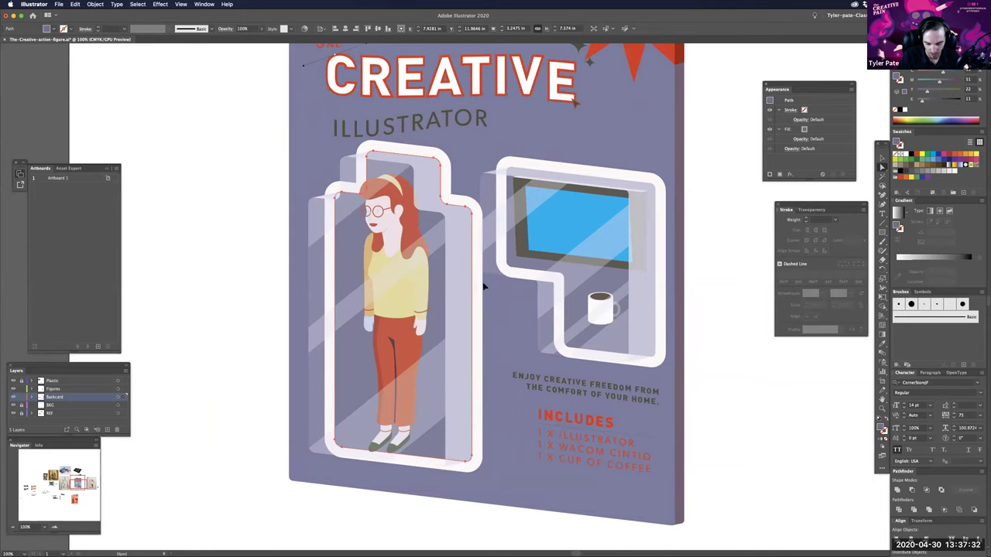
pyautogui.scroll(2, 483, 286)
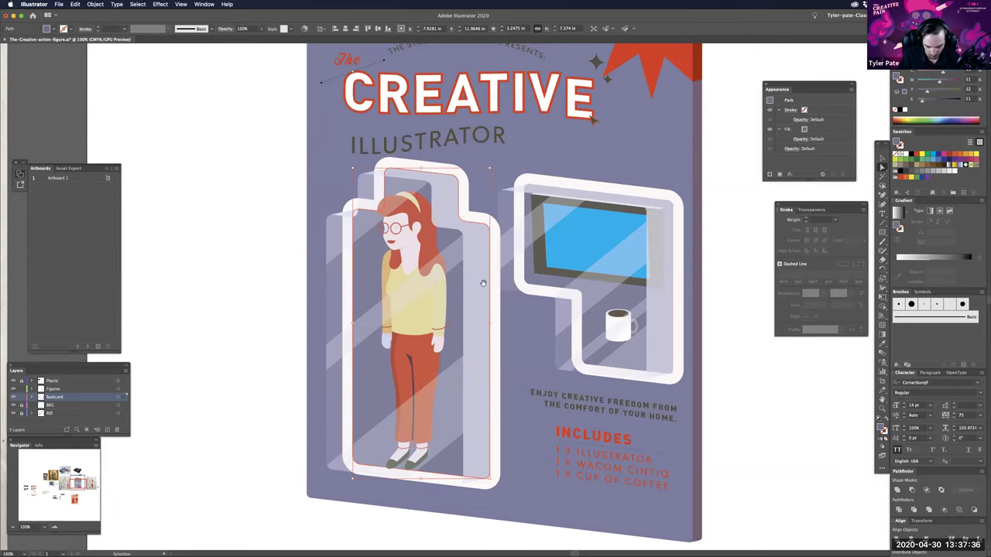
pyautogui.press('super+equal')
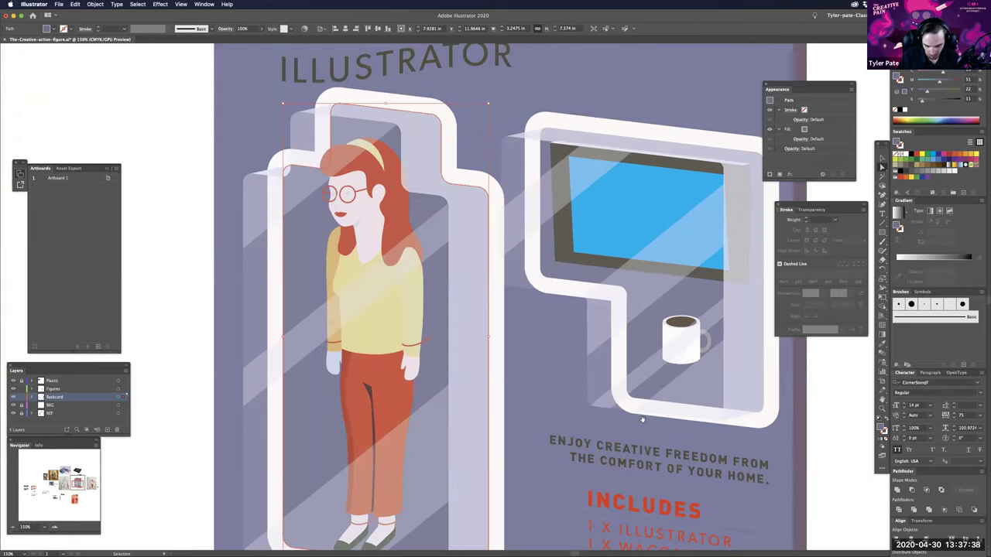
pyautogui.scroll(-3, 642, 419)
pyautogui.scroll(-1, 631, 278)
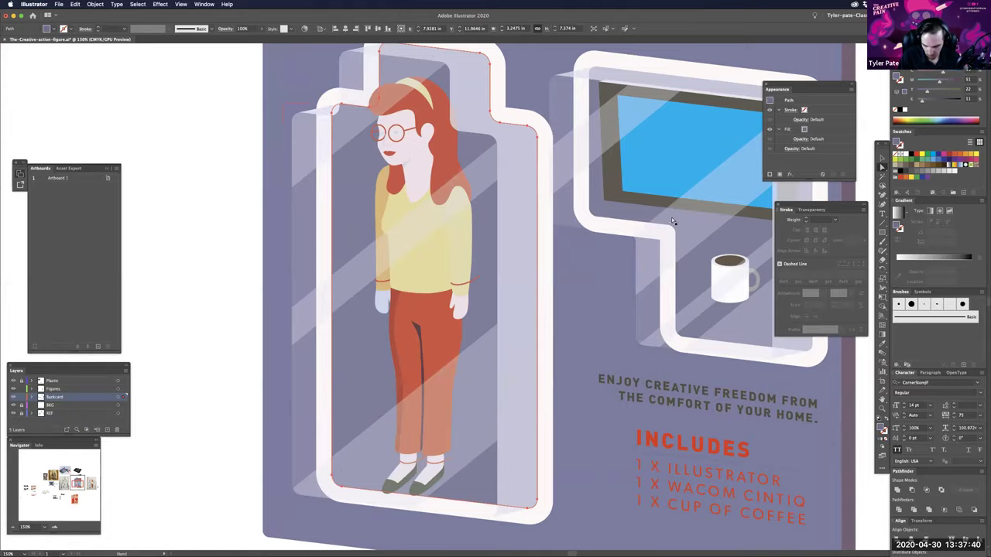
# - Recolor both window frames to a warm cream with magenta 7%, yellow 18% and black 0%
pyautogui.press('super+minus')
pyautogui.press('super+minus')
pyautogui.press('super+1')
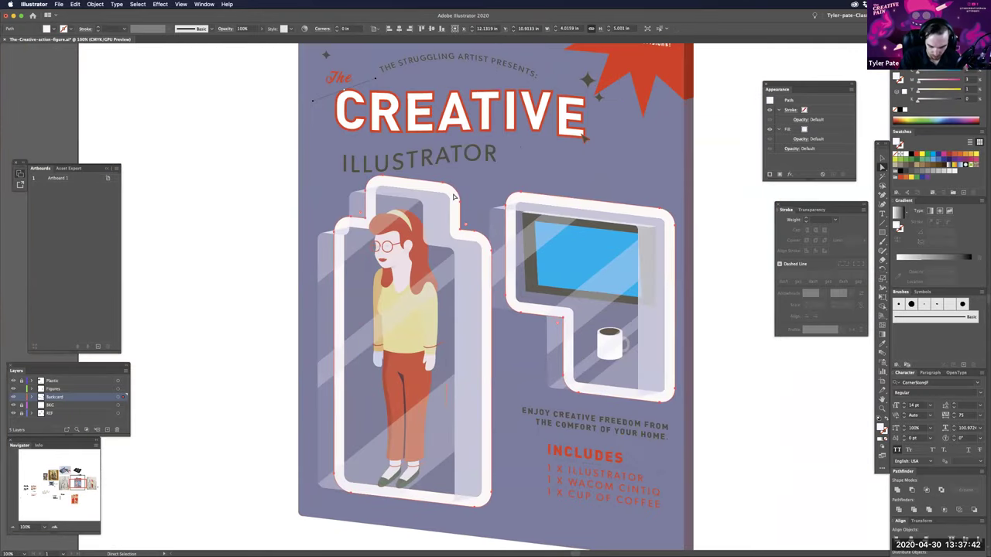
pyautogui.moveTo(915, 90); pyautogui.dragTo(925, 91)
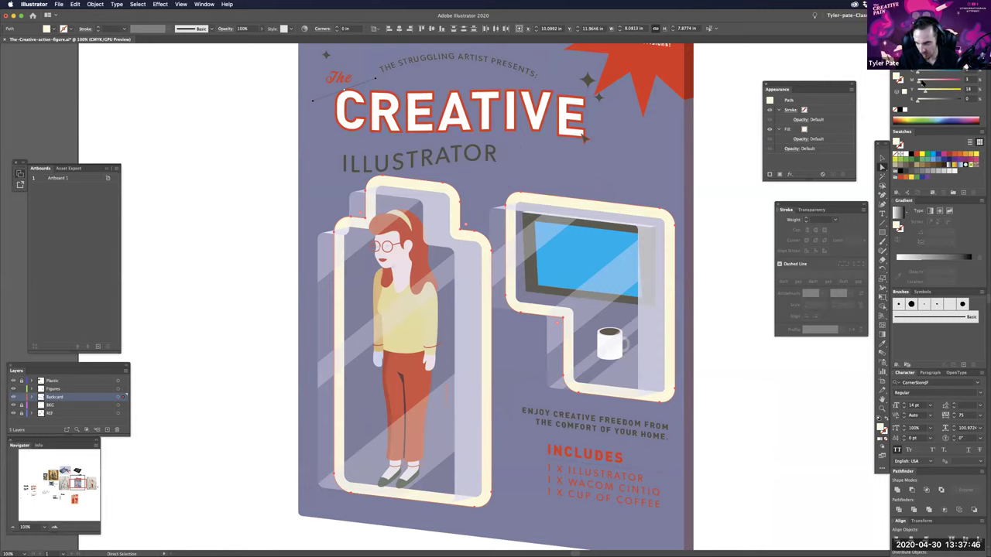
pyautogui.click(921, 80)
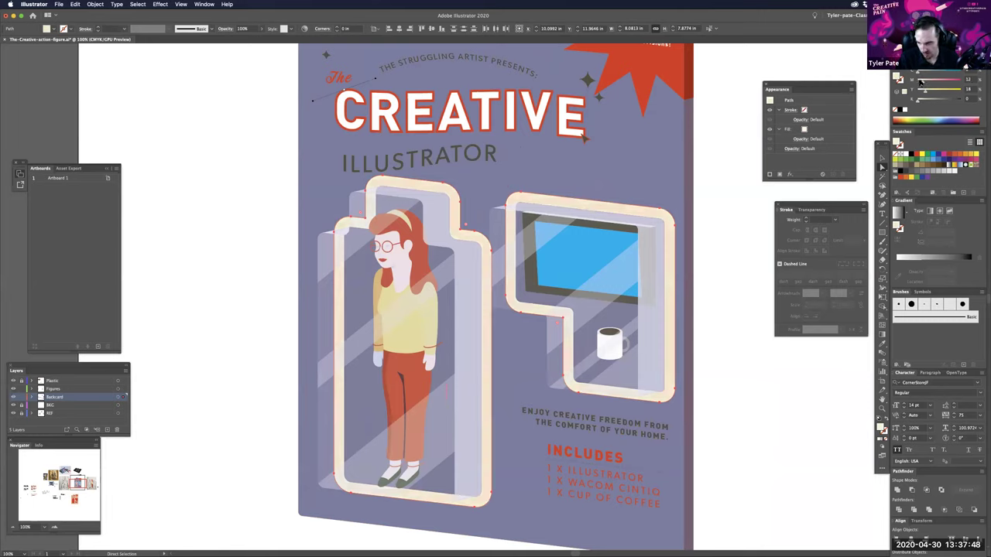
pyautogui.click(918, 80)
pyautogui.click(717, 403)
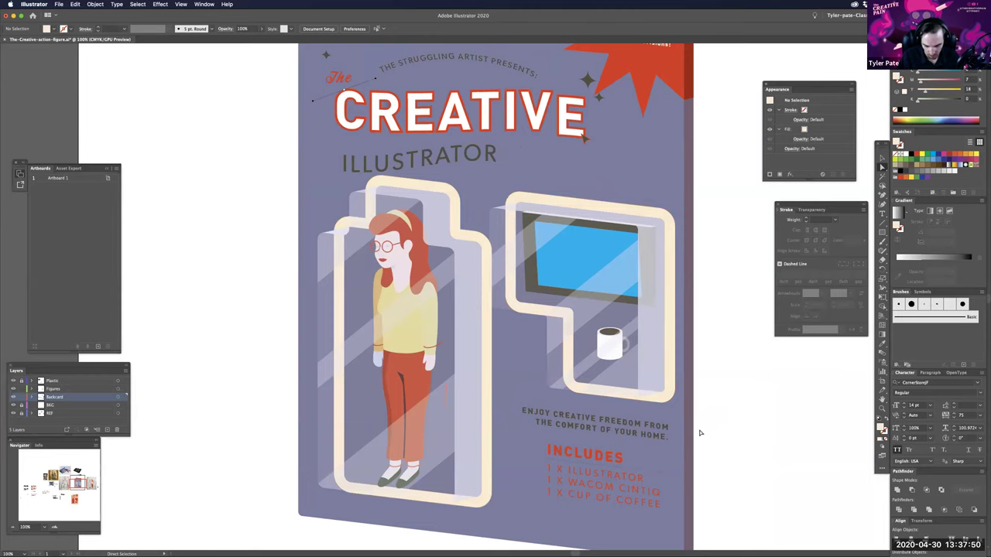
# - Check the cream window frames against the purple package, both as a whole and in detail
pyautogui.press('space')
pyautogui.moveTo(656, 319); pyautogui.dragTo(643, 330)
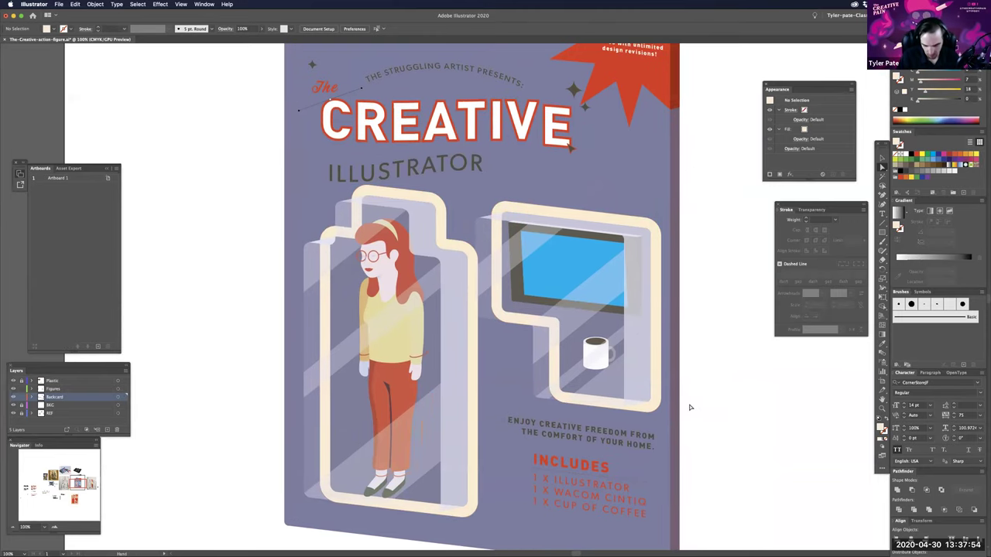
pyautogui.press('super+minus')
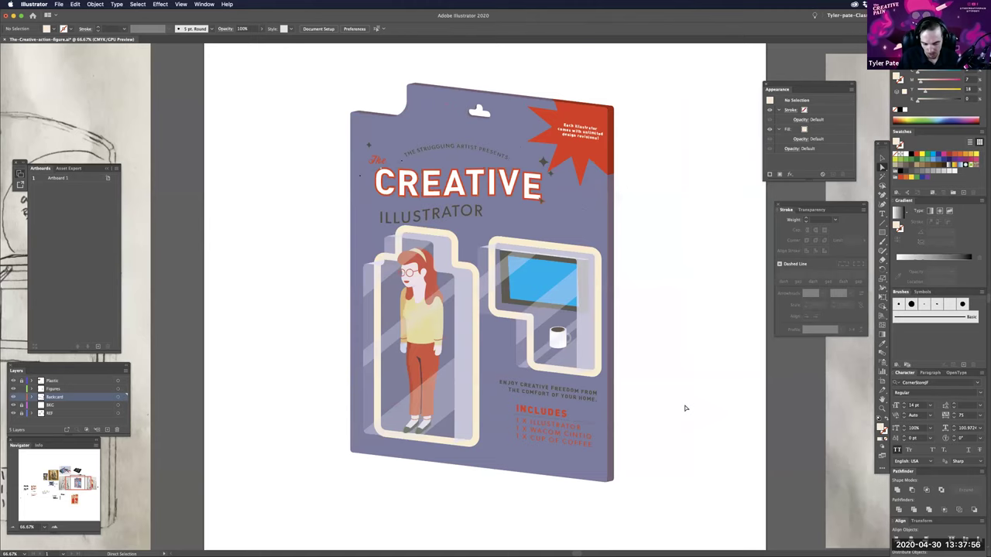
pyautogui.press('super+equal')
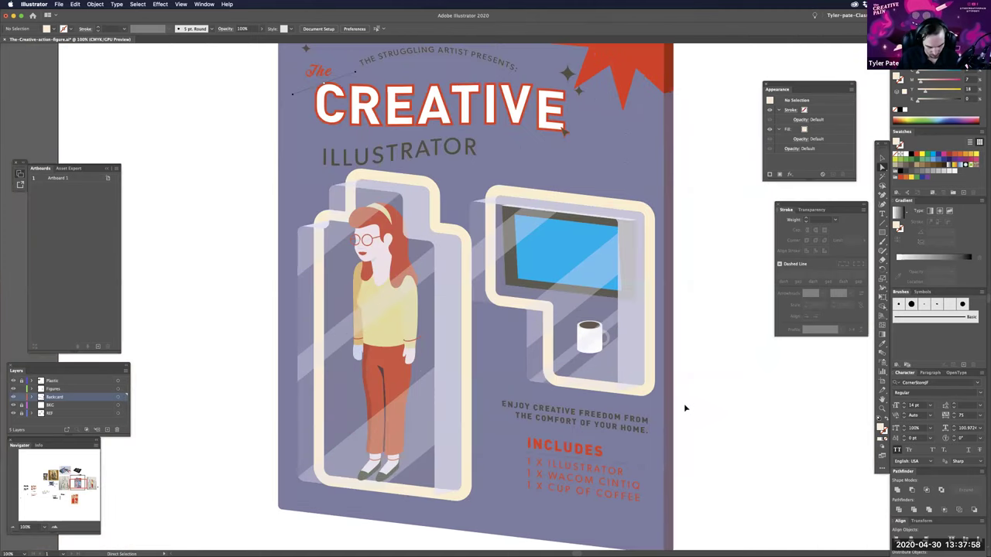
pyautogui.press('super+equal')
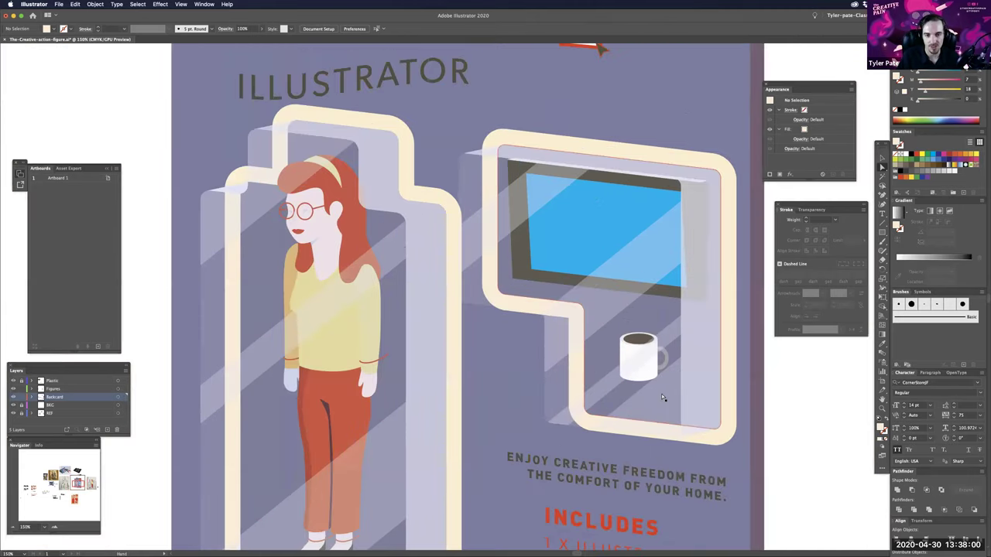
pyautogui.scroll(-2, 661, 398)
pyautogui.press('v')
pyautogui.press('super+minus')
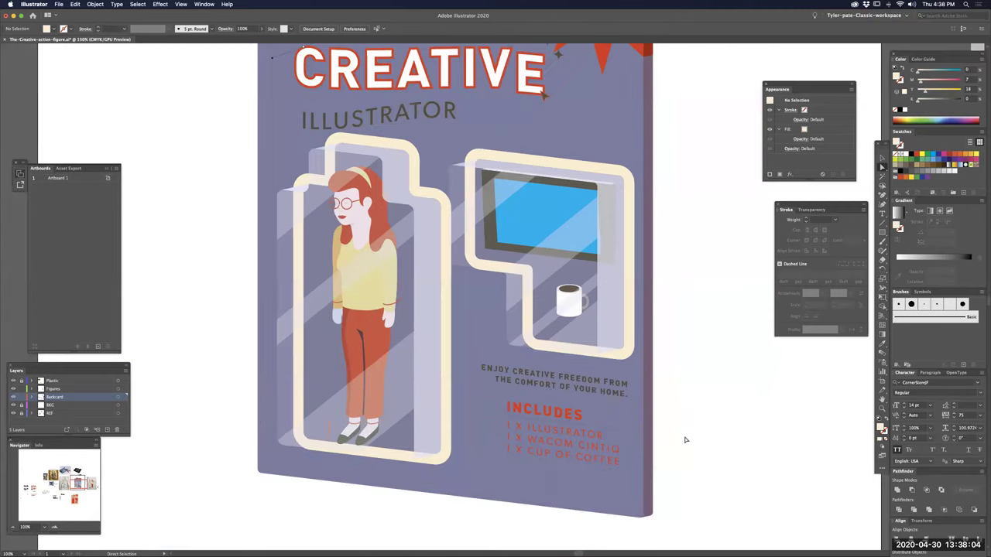
pyautogui.scroll(2, 684, 439)
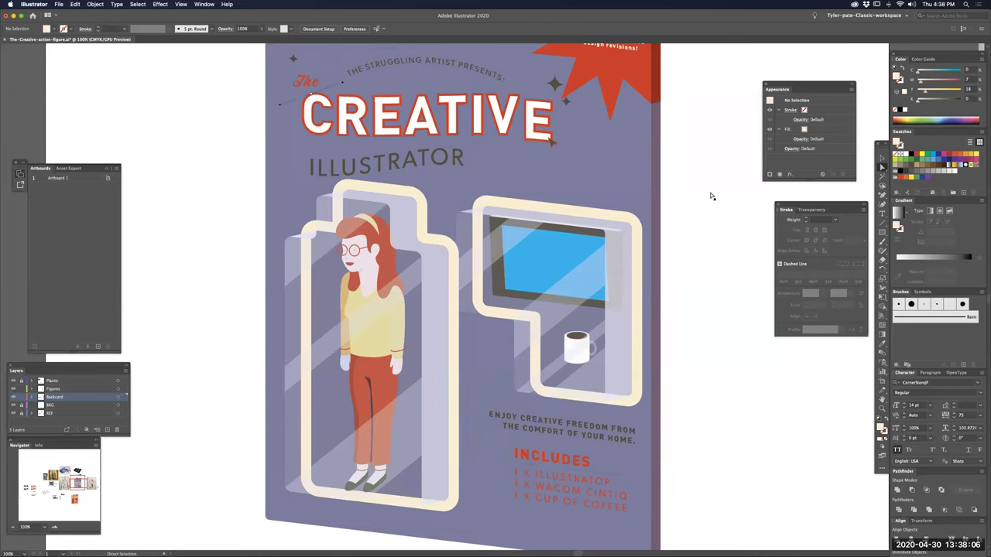
pyautogui.press('super+equal')
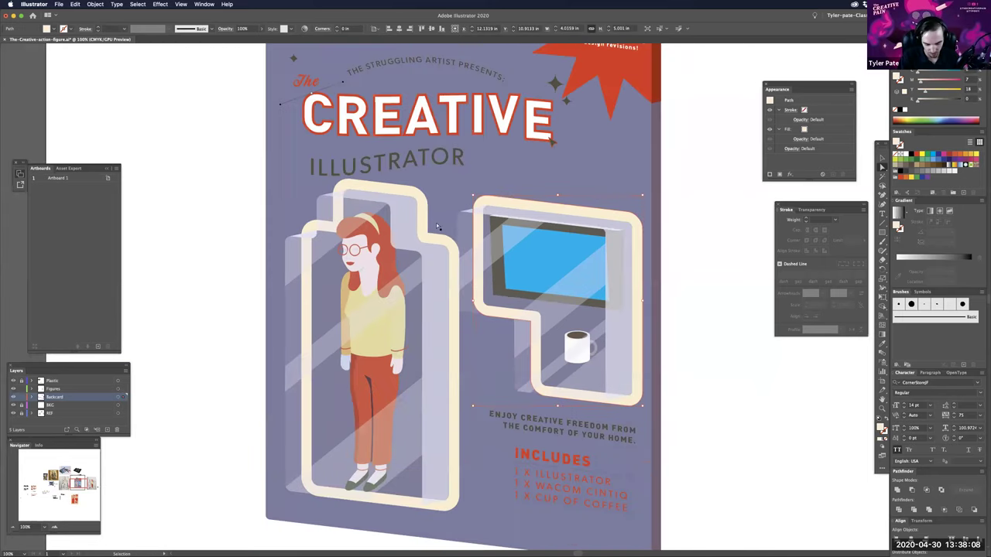
# - Set the magenta value of both cream window frames to 14%
pyautogui.press('super+minus')
pyautogui.click(424, 207)
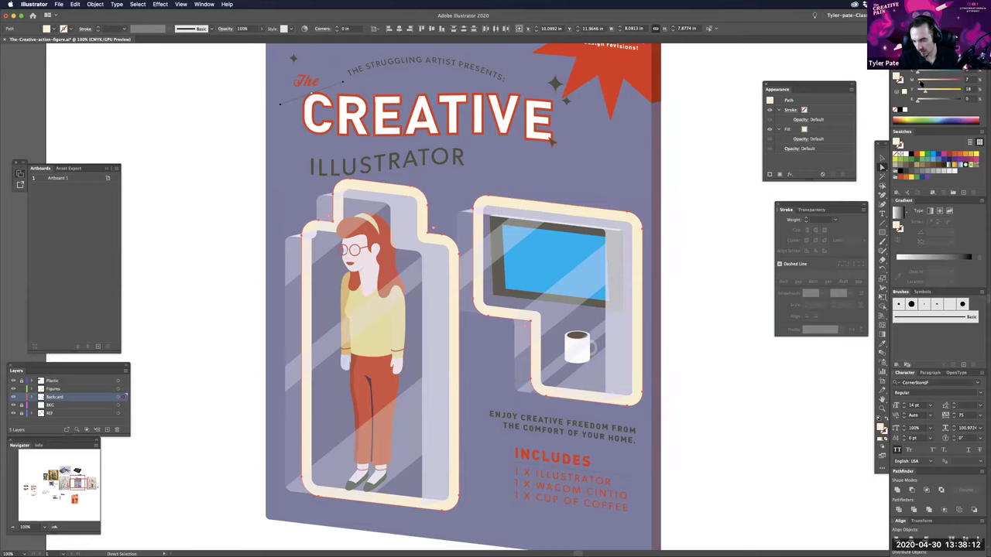
pyautogui.click(692, 130)
# - Recolor the ILLUSTRATOR title text with the cream sampled from the window frame
pyautogui.moveTo(673, 214); pyautogui.dragTo(675, 227)
pyautogui.scroll(3, 671, 274)
pyautogui.press('v')
pyautogui.click(446, 265)
pyautogui.press('a')
pyautogui.click(705, 259)
pyautogui.click(464, 266)
pyautogui.press('v')
pyautogui.press('i')
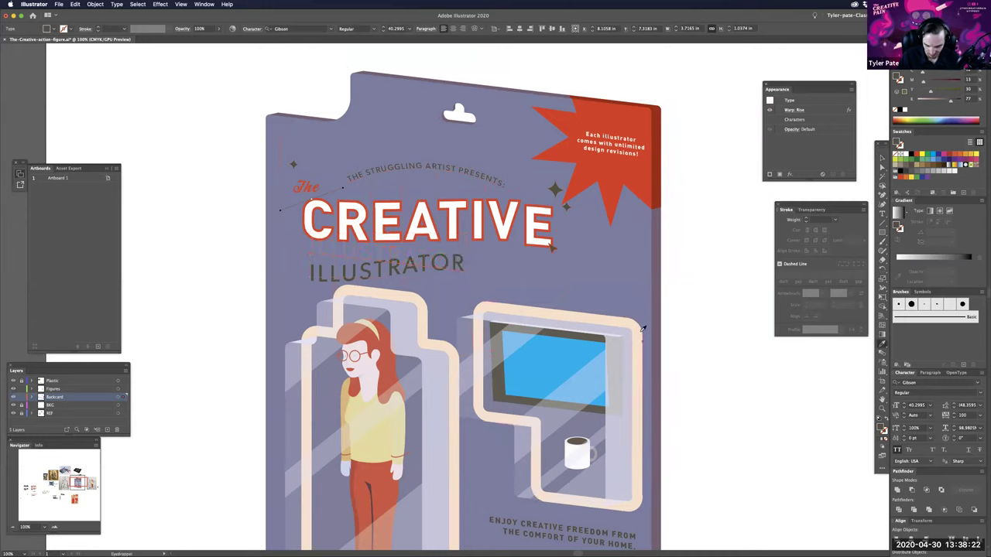
pyautogui.click(641, 331)
pyautogui.press('a')
pyautogui.click(680, 267)
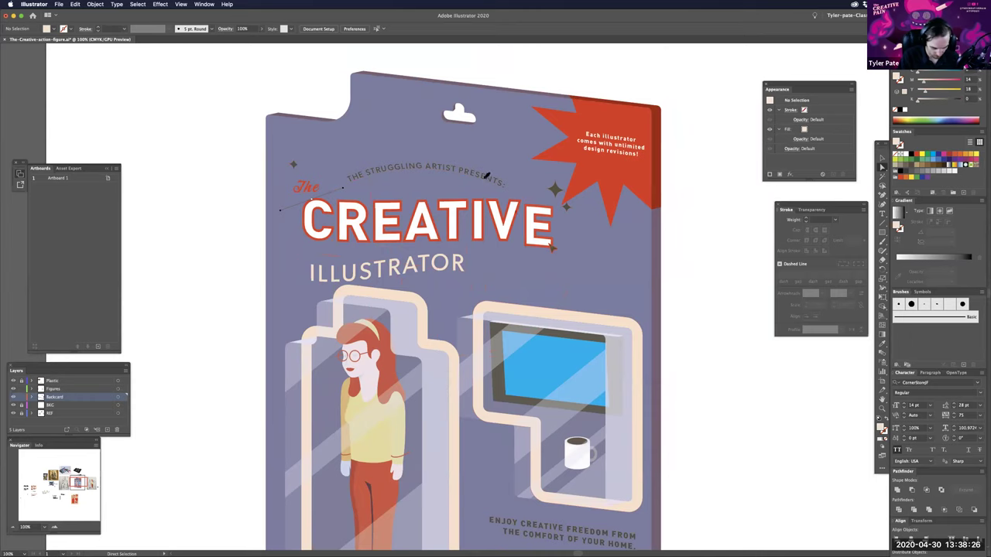
# - Match the curved THE STRUGGLING ARTIST PRESENTS tagline to the window frame's cream color
pyautogui.click(487, 180)
pyautogui.press('i')
pyautogui.click(637, 329)
pyautogui.press('a')
pyautogui.click(692, 398)
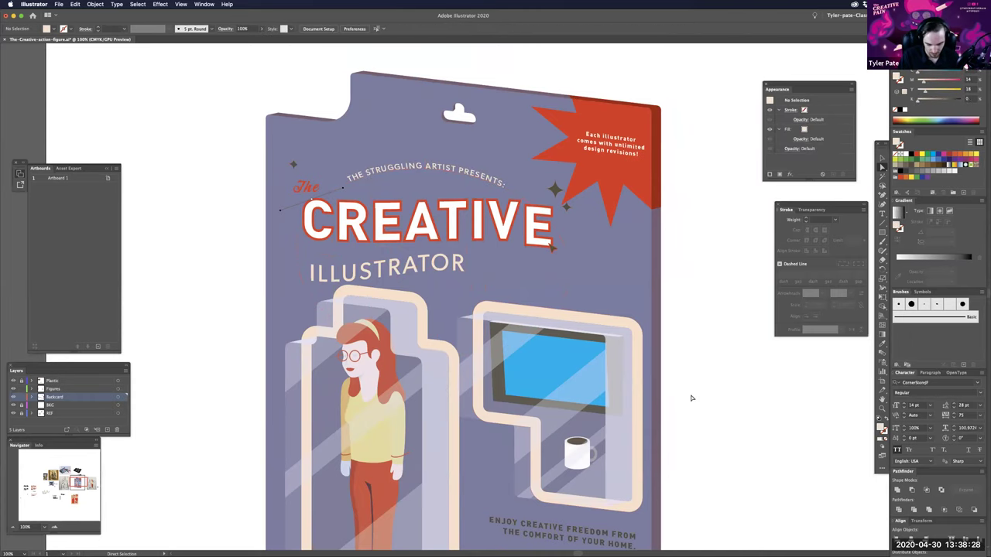
# - Recolor the script word The to a soft pink with magenta 52% and yellow 17%
pyautogui.click(312, 190)
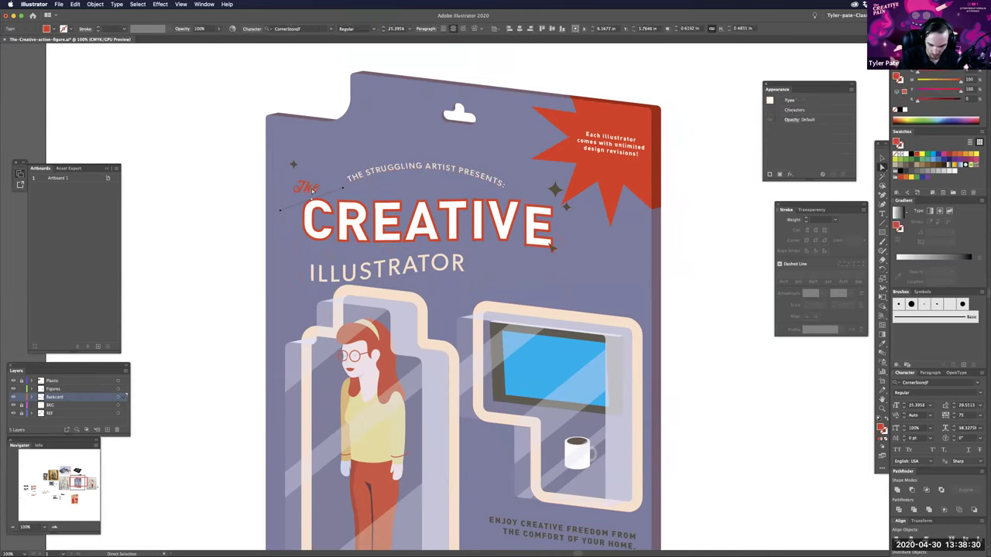
pyautogui.click(930, 80)
pyautogui.moveTo(943, 91); pyautogui.dragTo(924, 91)
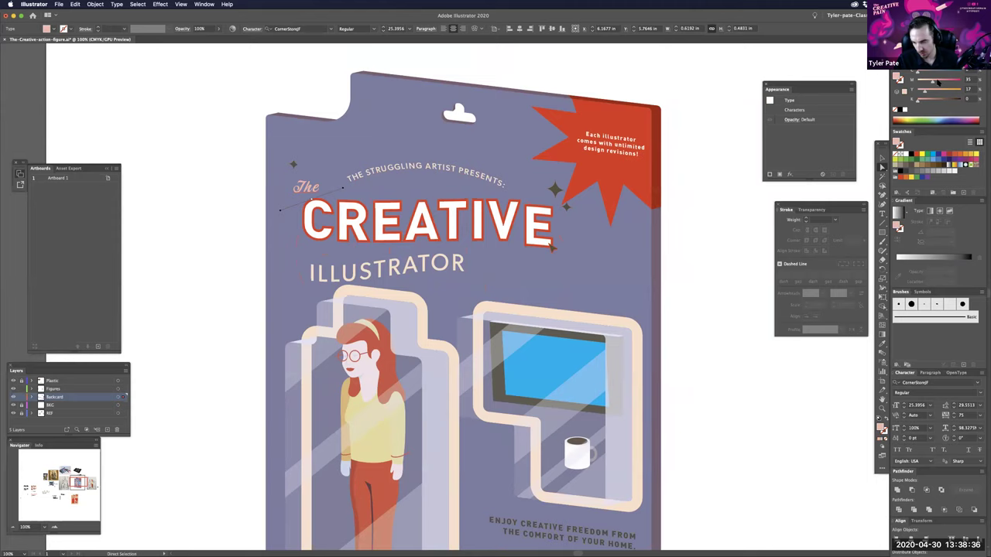
pyautogui.click(698, 122)
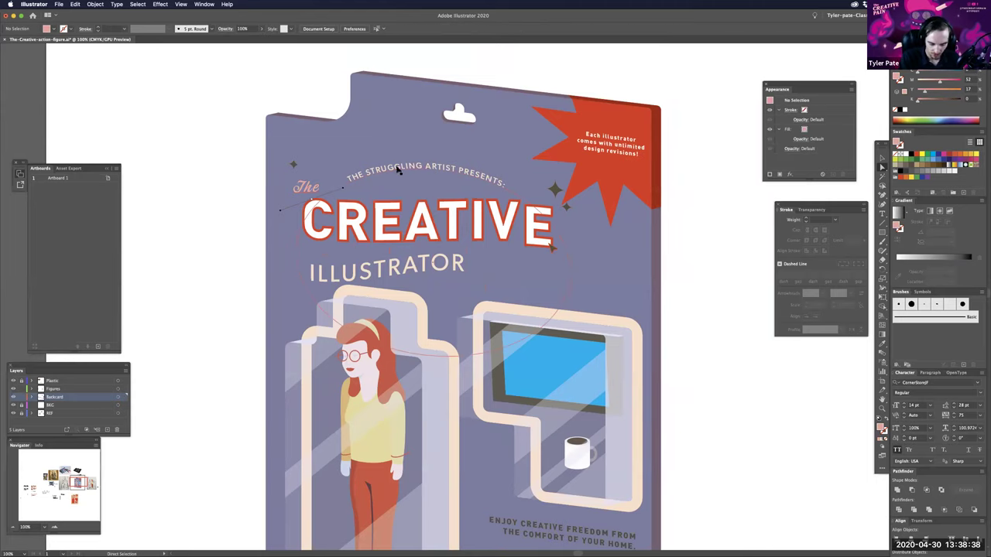
# - Recolor the curved THE STRUGGLING ARTIST PRESENTS tagline with the pink sampled from the word The
pyautogui.click(403, 172)
pyautogui.click(318, 190)
pyautogui.click(321, 82)
pyautogui.click(401, 168)
pyautogui.press('i')
pyautogui.click(315, 184)
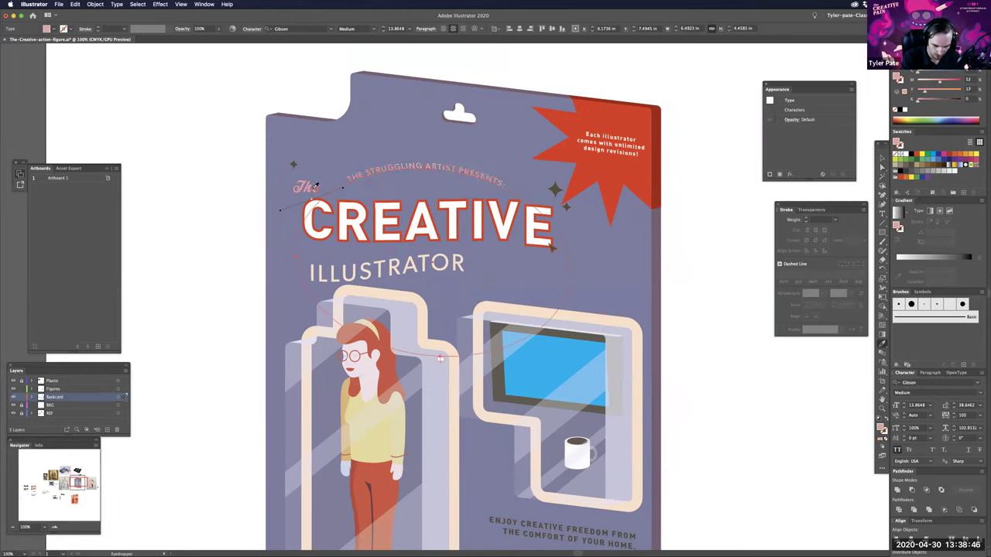
pyautogui.press('v')
pyautogui.click(704, 268)
# - Match the ILLUSTRATOR title text to the pink of the word The
pyautogui.click(453, 263)
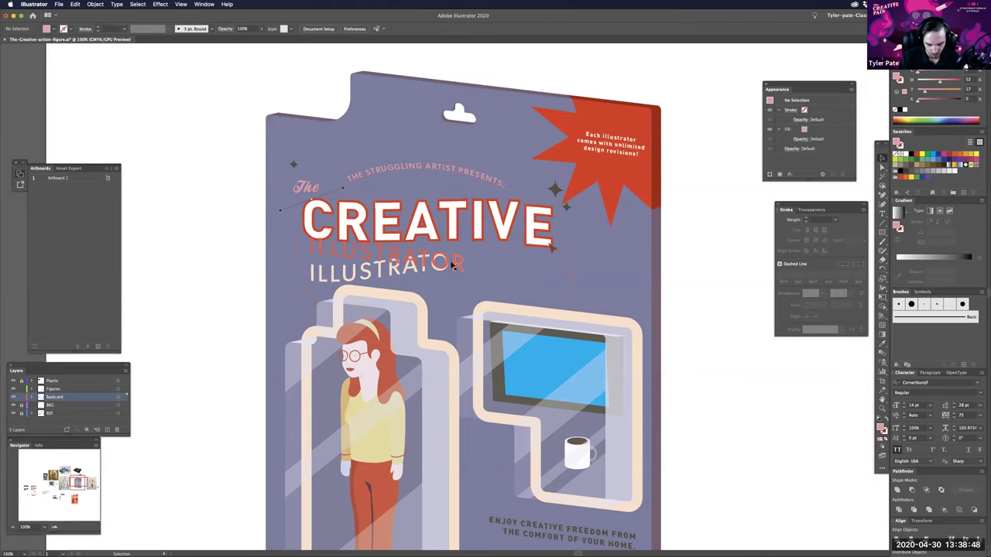
pyautogui.press('i')
pyautogui.click(310, 186)
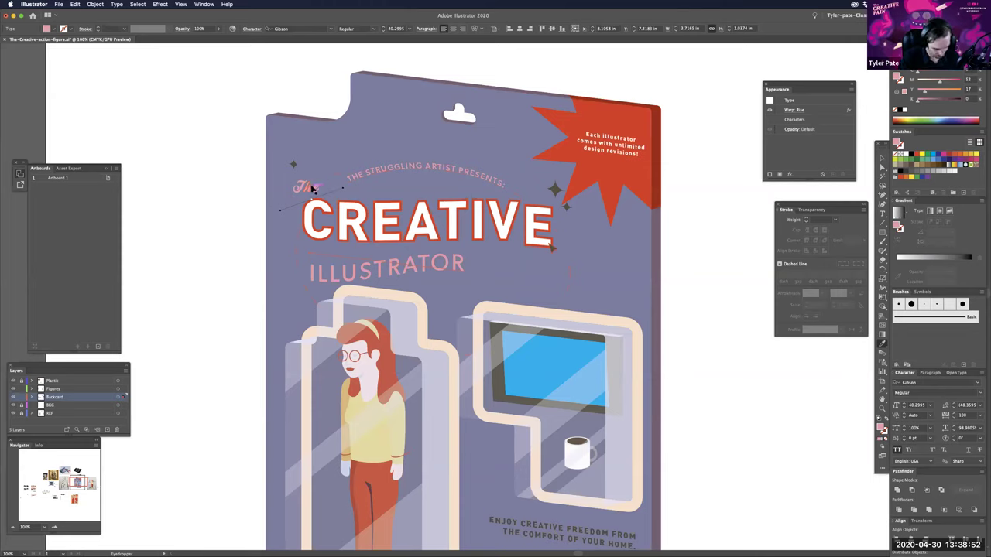
pyautogui.press('v')
pyautogui.click(720, 274)
pyautogui.press('a')
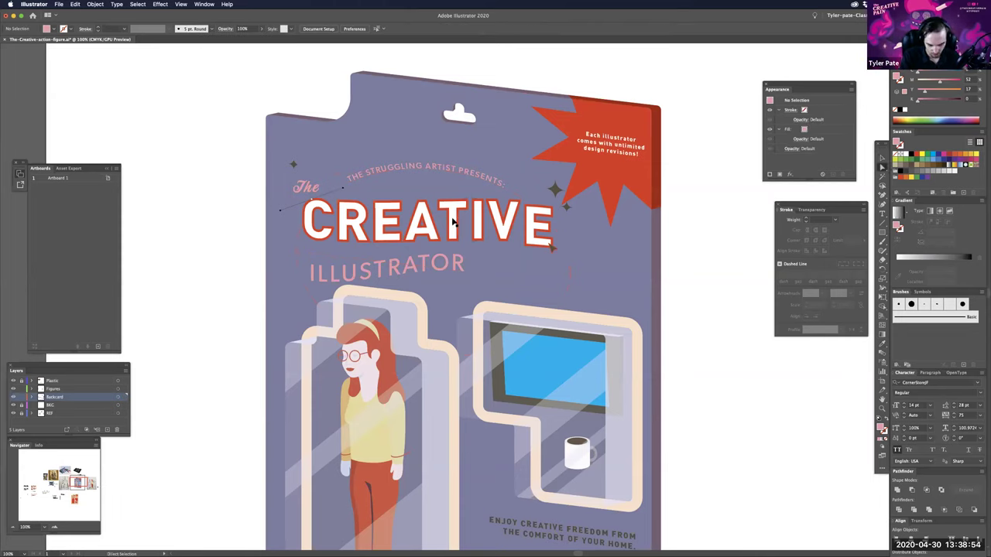
# - Examine the white CREATIVE lettering and its red stroke up close and against the pink title text
pyautogui.click(454, 222)
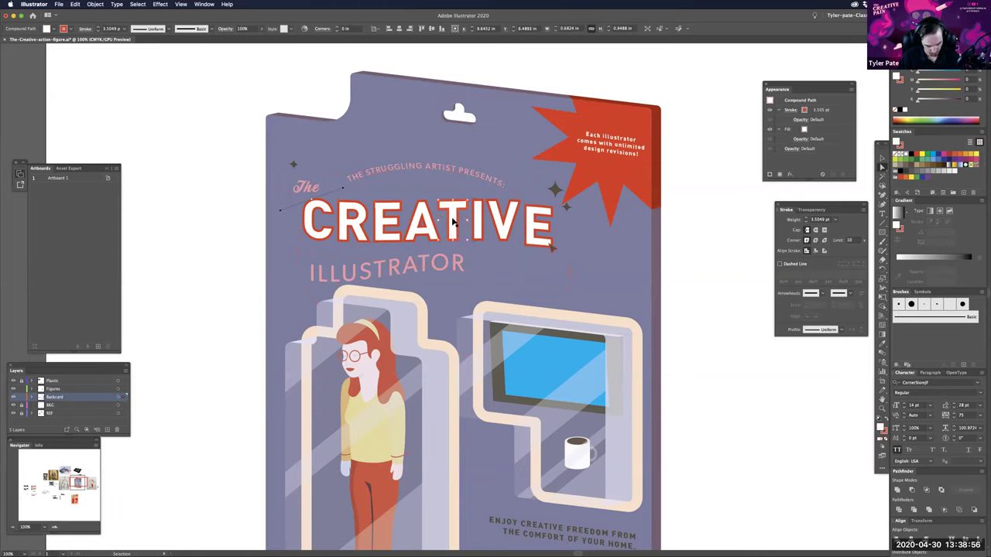
pyautogui.press('super+equal')
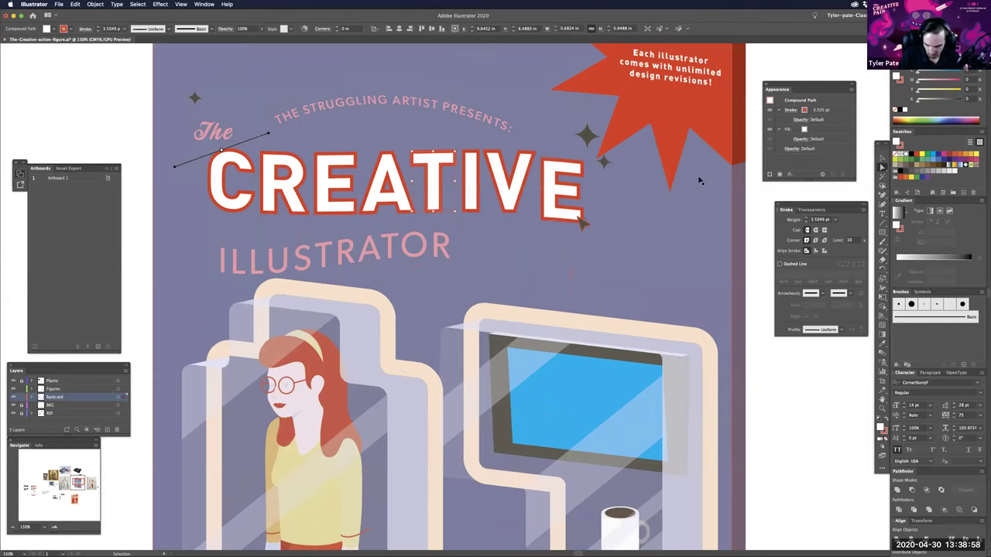
pyautogui.press('super+equal')
pyautogui.moveTo(682, 286); pyautogui.dragTo(707, 311)
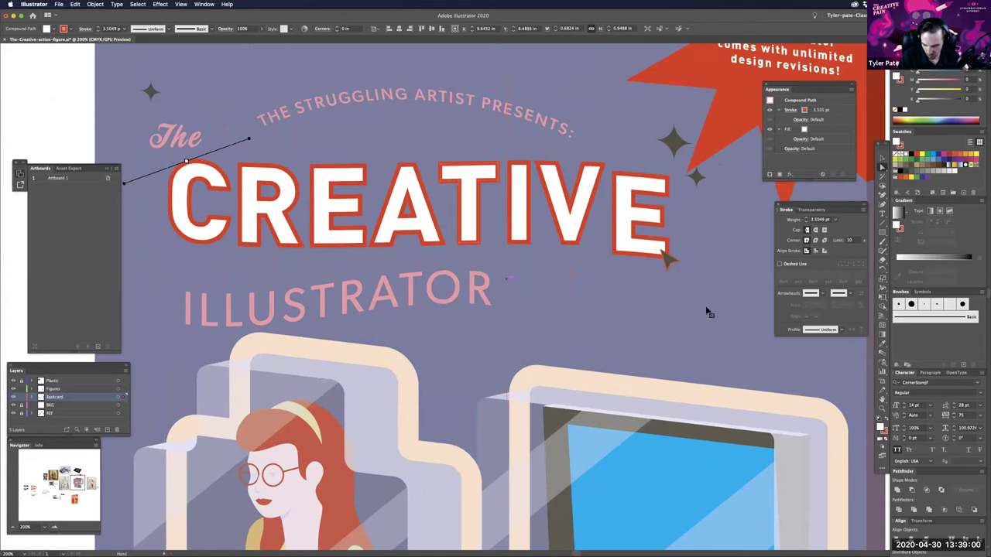
pyautogui.scroll(7, 704, 311)
pyautogui.hscroll(-6, 704, 311)
pyautogui.click(706, 312)
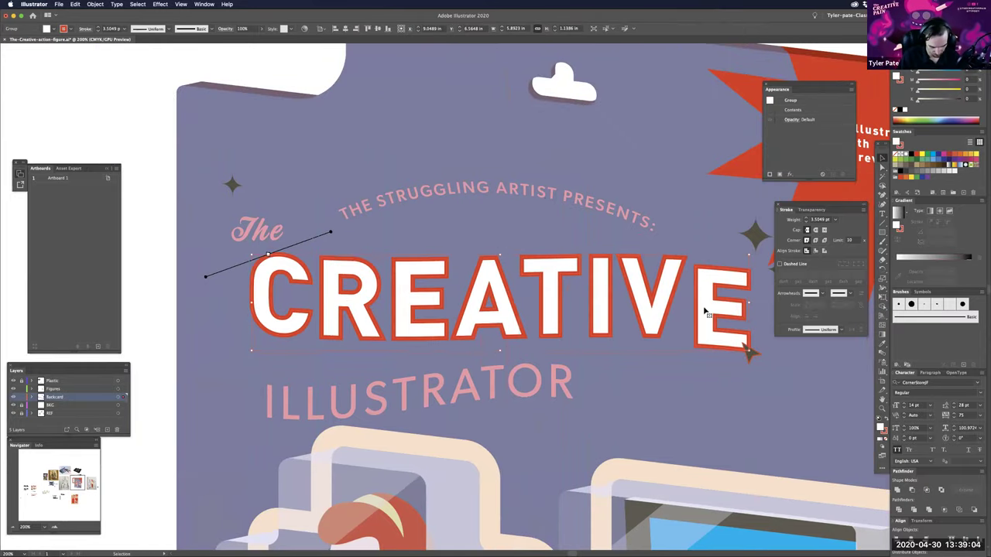
pyautogui.press('a')
pyautogui.press('super+minus')
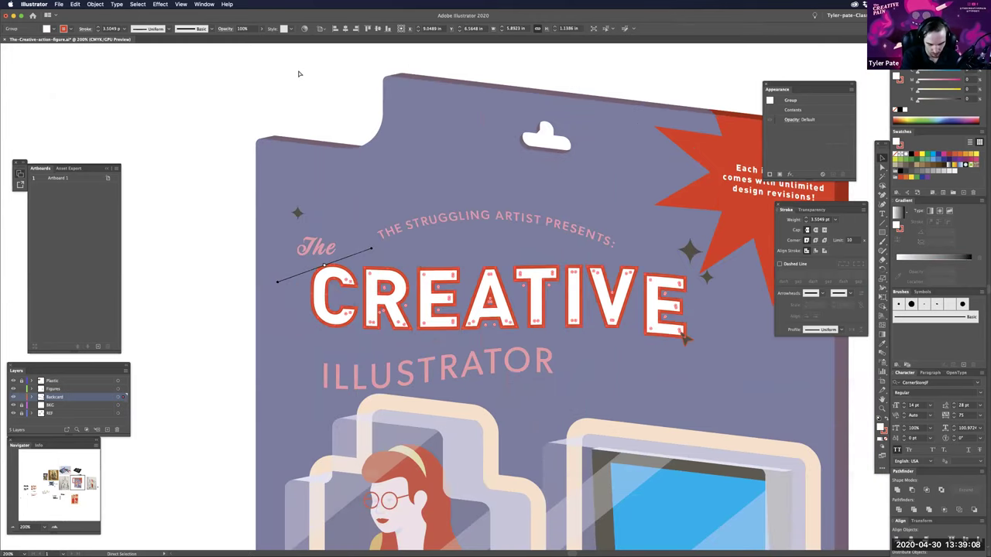
pyautogui.press('v')
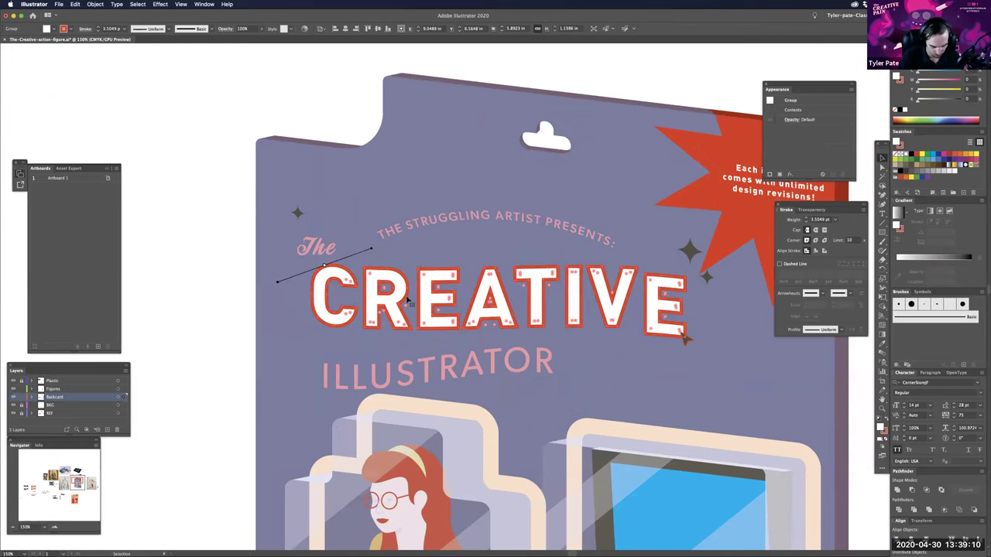
pyautogui.scroll(1, 408, 301)
pyautogui.press('super+equal')
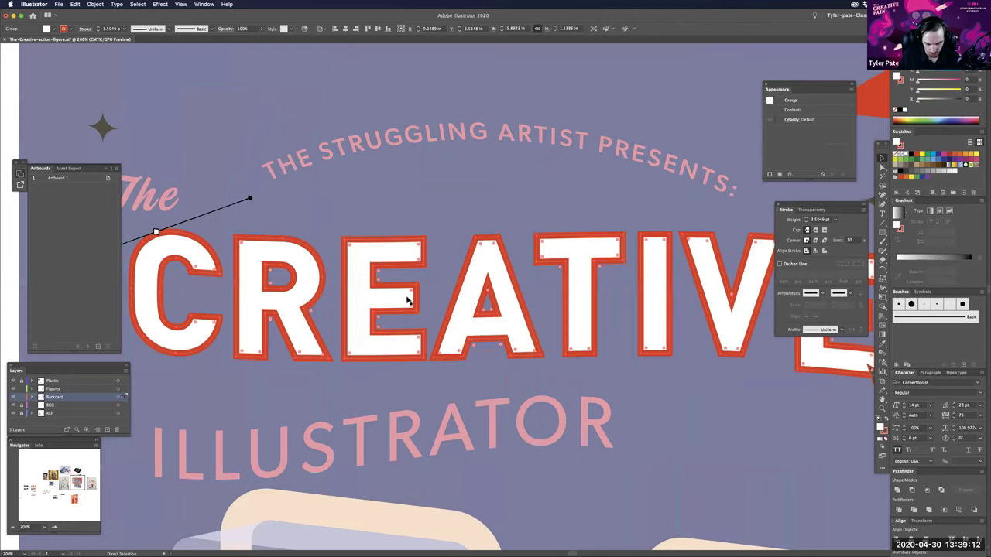
pyautogui.press('super+minus')
pyautogui.press('super+minus')
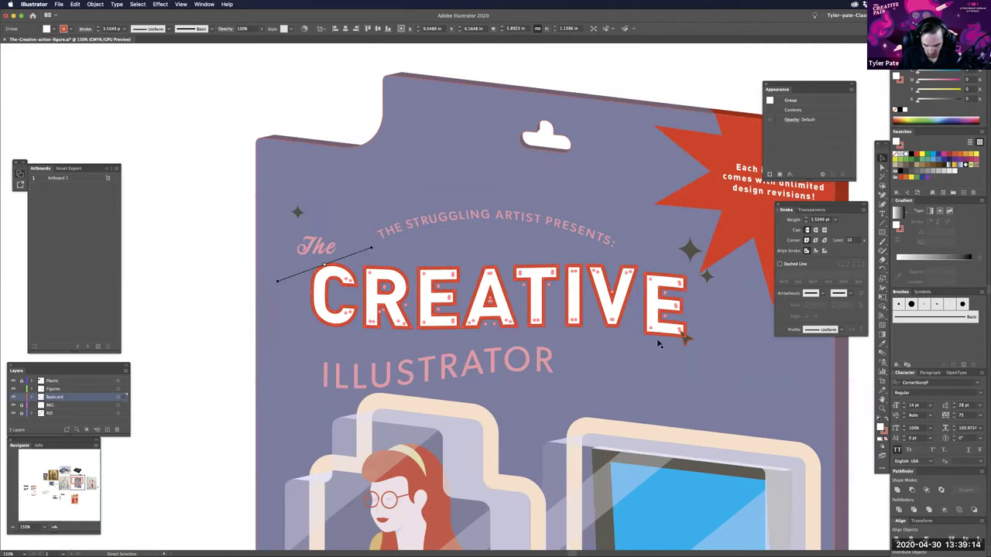
pyautogui.press('super+minus')
pyautogui.press('super+minus')
pyautogui.press('super+equal')
pyautogui.press('super+equal')
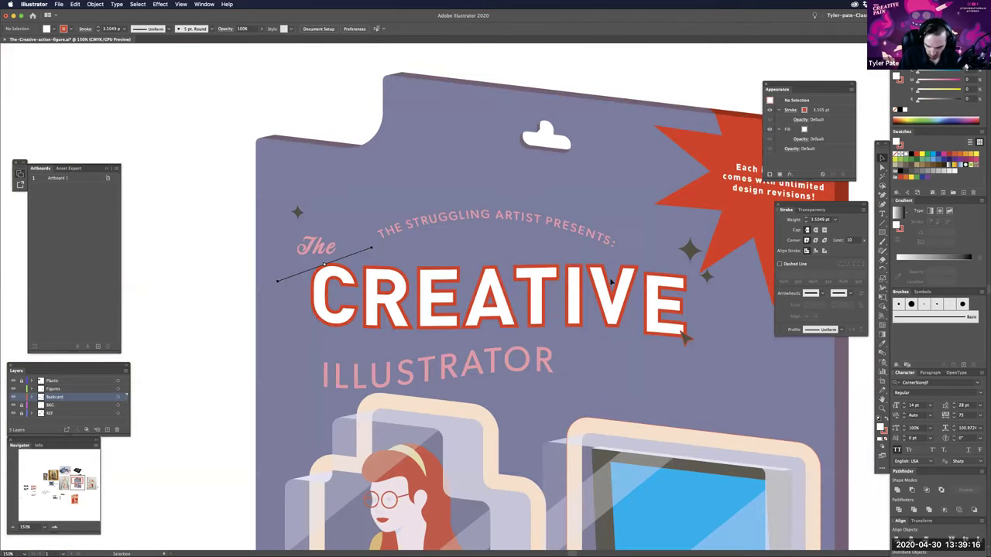
# - Isolate the CREATIVE lettering group and convert its red strokes into filled shapes with Outline Stroke
pyautogui.doubleClick(662, 310)
pyautogui.keyDown('shift'); pyautogui.click(569, 284); pyautogui.keyUp('shift')
pyautogui.keyDown('shift'); pyautogui.click(541, 278); pyautogui.keyUp('shift')
pyautogui.keyDown('shift'); pyautogui.click(490, 280); pyautogui.keyUp('shift')
pyautogui.keyDown('shift'); pyautogui.click(440, 279); pyautogui.keyUp('shift')
pyautogui.keyDown('shift'); pyautogui.click(389, 280); pyautogui.keyUp('shift')
pyautogui.keyDown('shift'); pyautogui.click(338, 278); pyautogui.keyUp('shift')
pyautogui.click(137, 4)
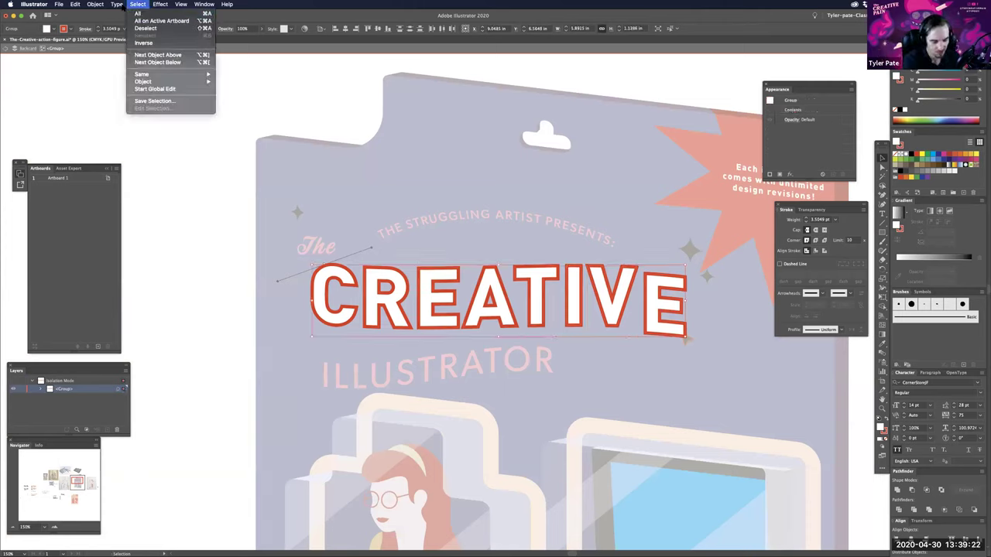
pyautogui.moveTo(97, 8)
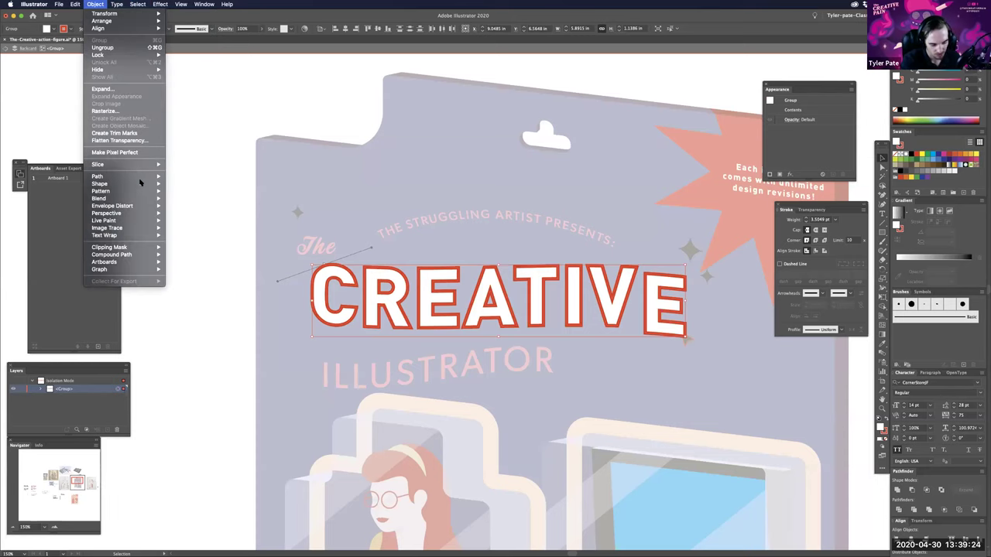
pyautogui.moveTo(140, 178)
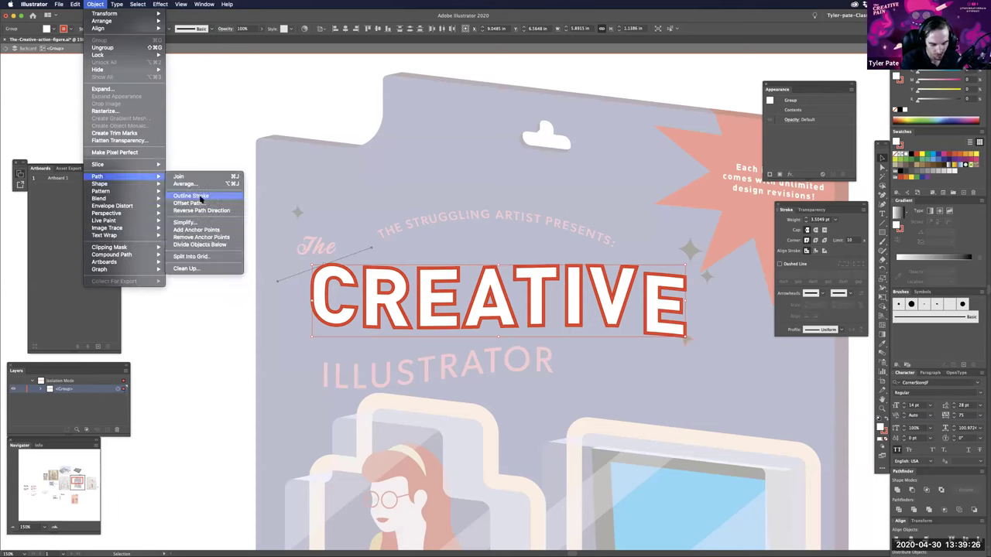
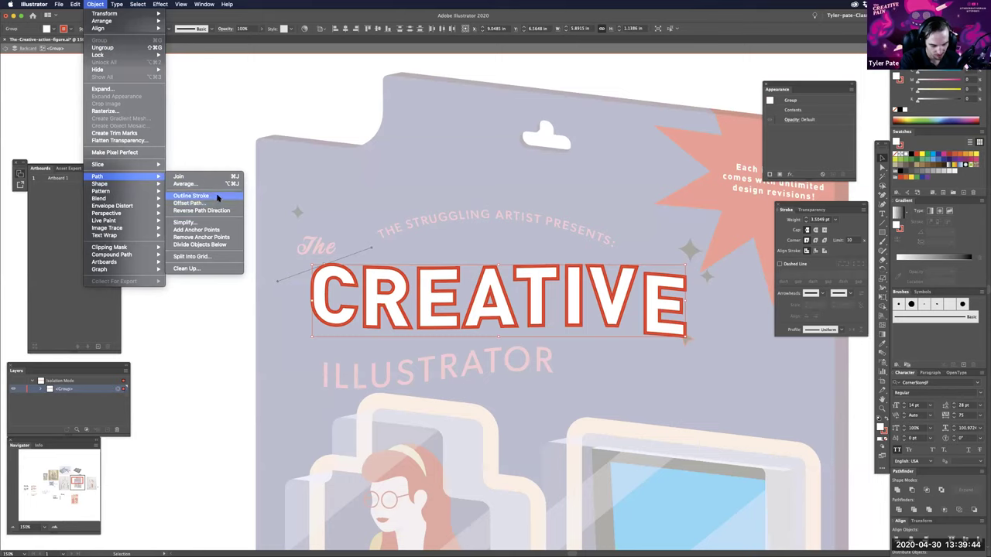
pyautogui.click(217, 198)
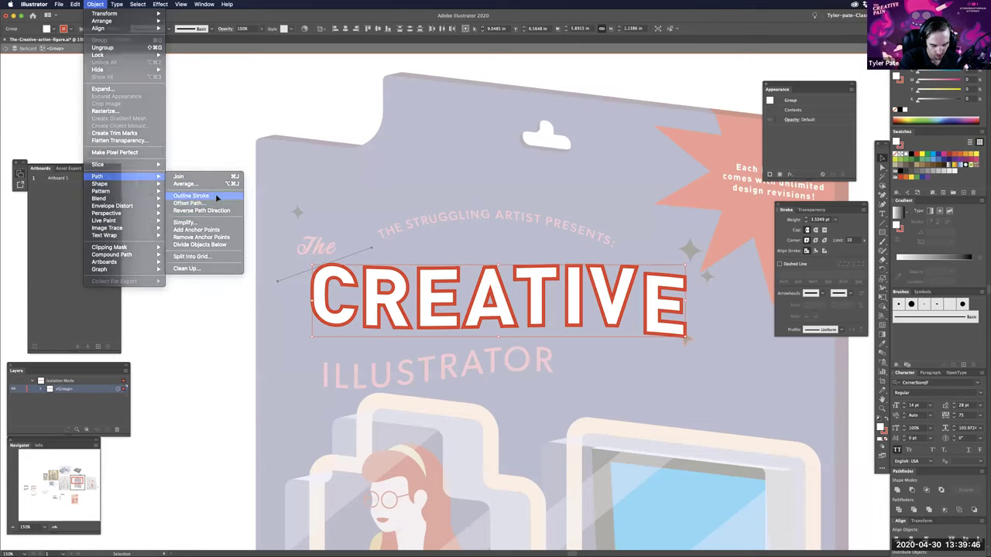
pyautogui.click(334, 106)
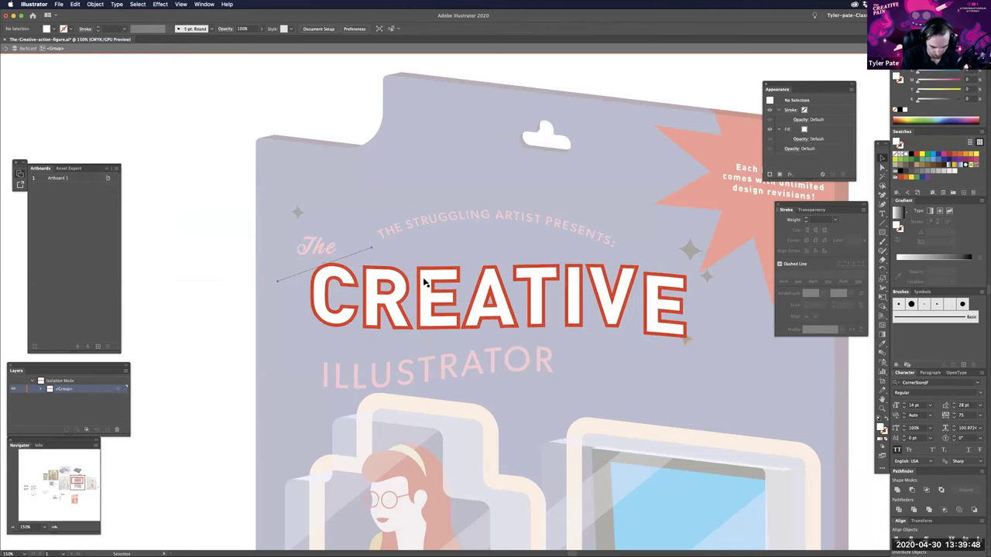
# - Recolor the white faces of the CREATIVE letters to a pale cream with magenta 3% and yellow 9%
pyautogui.press('a')
pyautogui.click(425, 288)
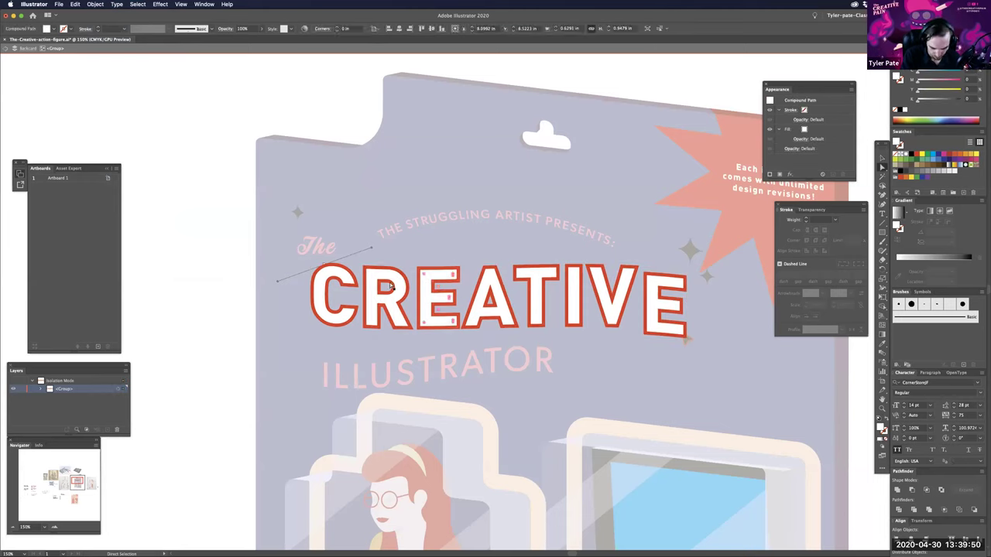
pyautogui.keyDown('shift'); pyautogui.click(496, 286); pyautogui.keyUp('shift')
pyautogui.keyDown('shift'); pyautogui.click(536, 290); pyautogui.keyUp('shift')
pyautogui.keyDown('shift'); pyautogui.click(575, 296); pyautogui.keyUp('shift')
pyautogui.keyDown('shift'); pyautogui.click(607, 302); pyautogui.keyUp('shift')
pyautogui.keyDown('shift'); pyautogui.click(657, 304); pyautogui.keyUp('shift')
pyautogui.moveTo(676, 449); pyautogui.dragTo(653, 458)
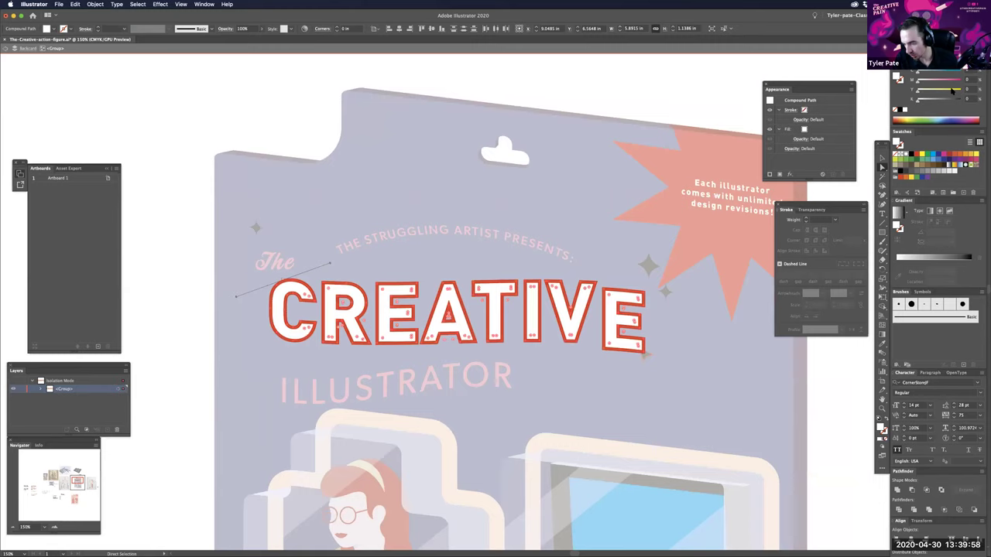
pyautogui.click(920, 89)
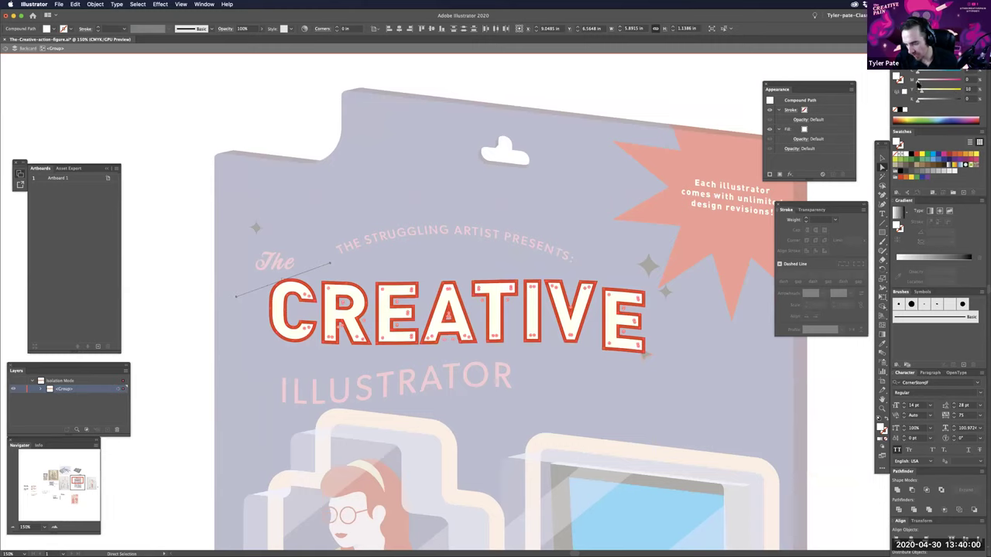
pyautogui.click(919, 81)
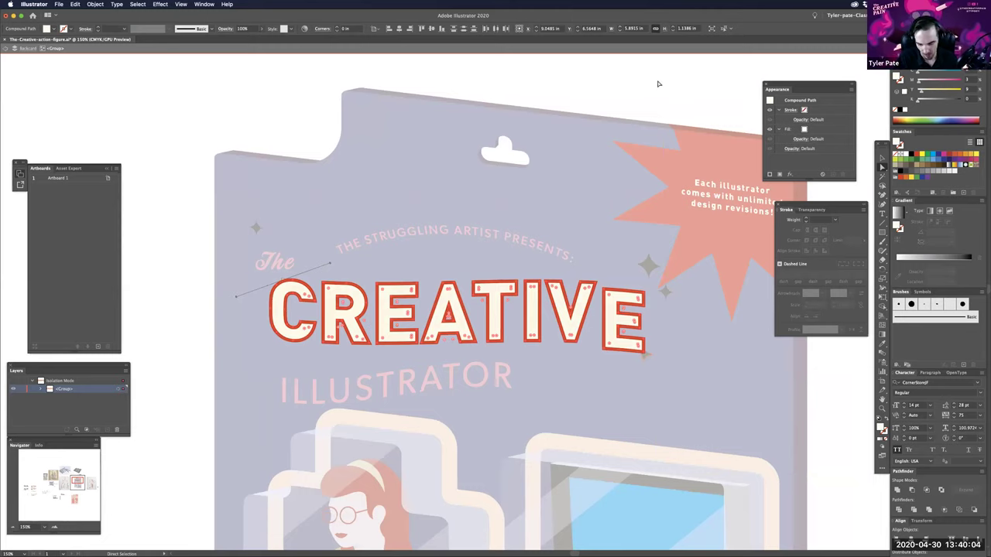
# - Select all the red outline shapes around the CREATIVE letters by matching fill and sample the ILLUSTRATOR title's pink onto them
pyautogui.click(646, 292)
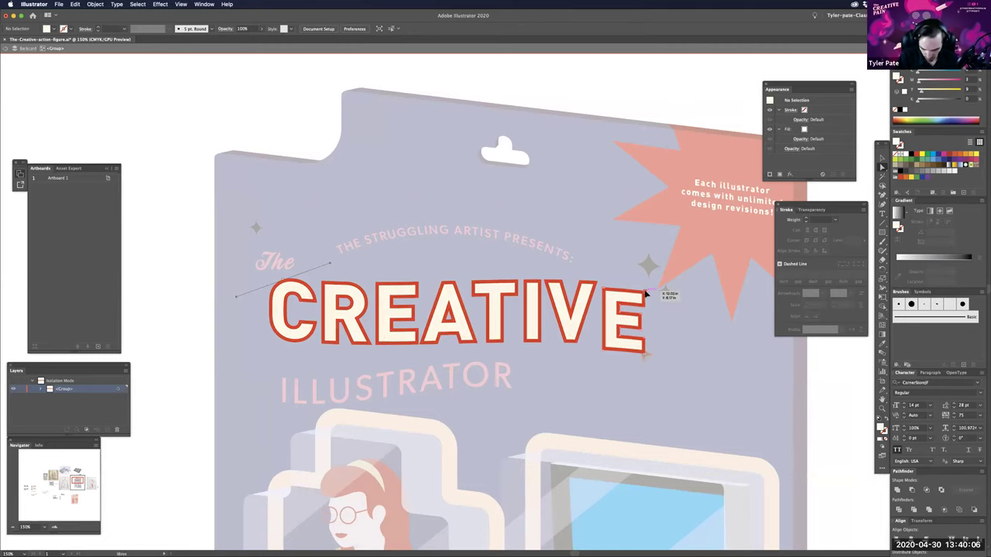
pyautogui.click(93, 5)
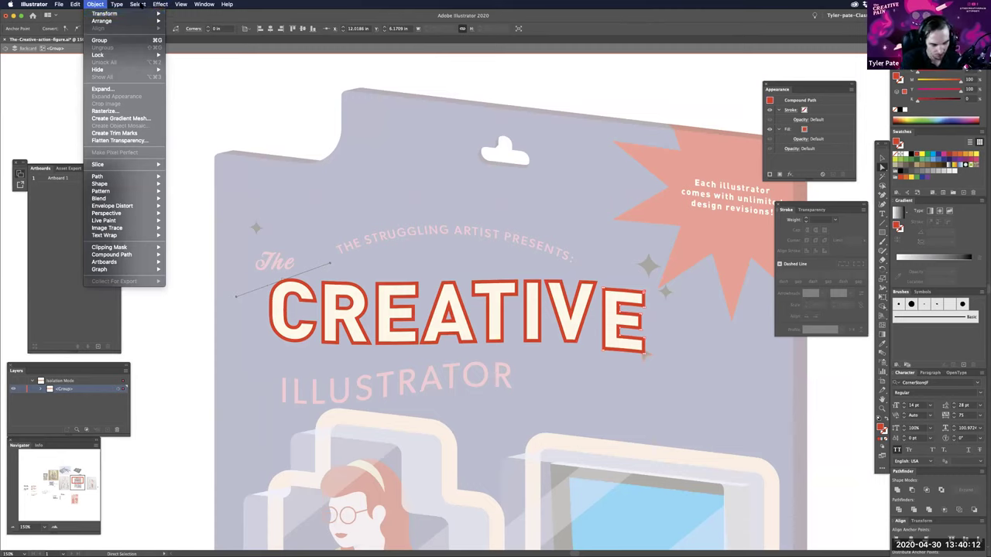
pyautogui.click(138, 6)
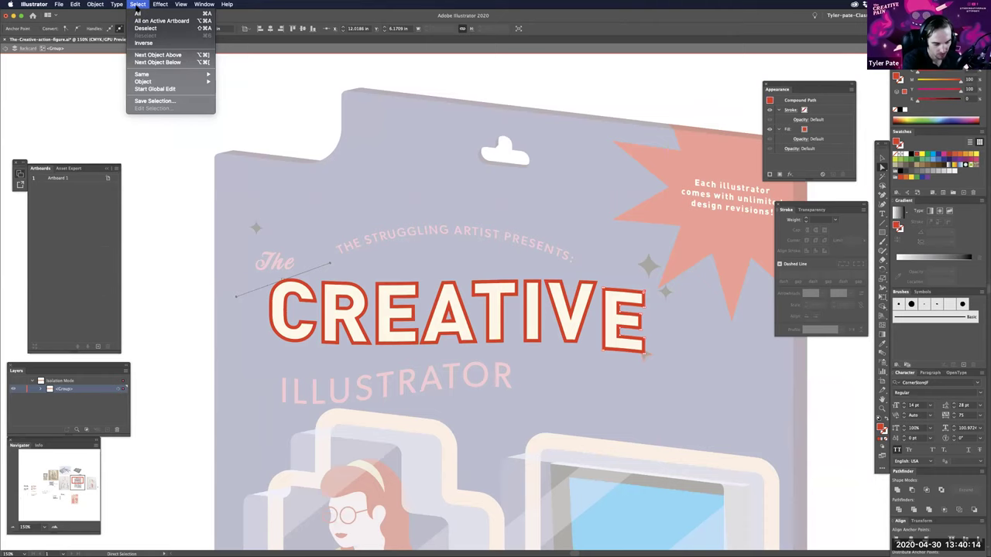
pyautogui.moveTo(190, 76)
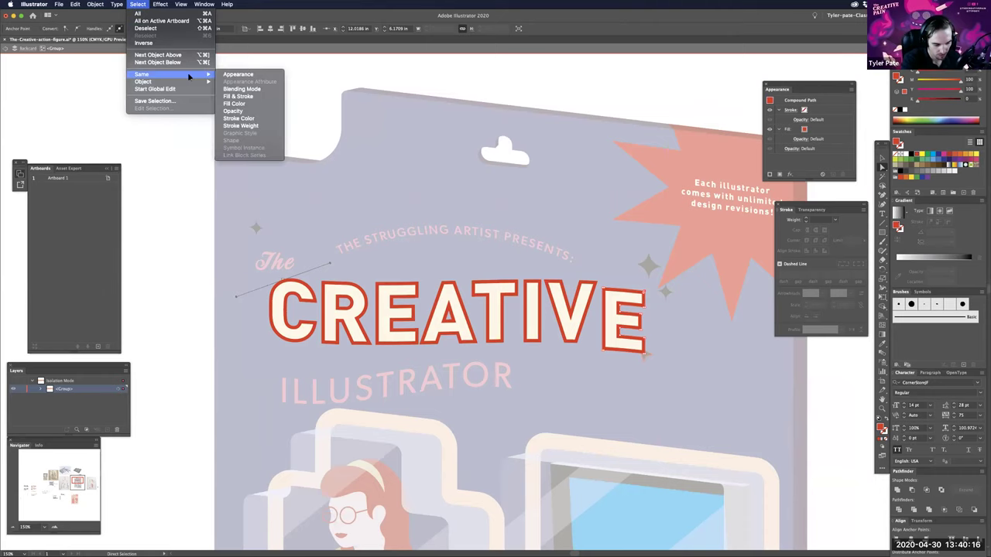
pyautogui.click(258, 106)
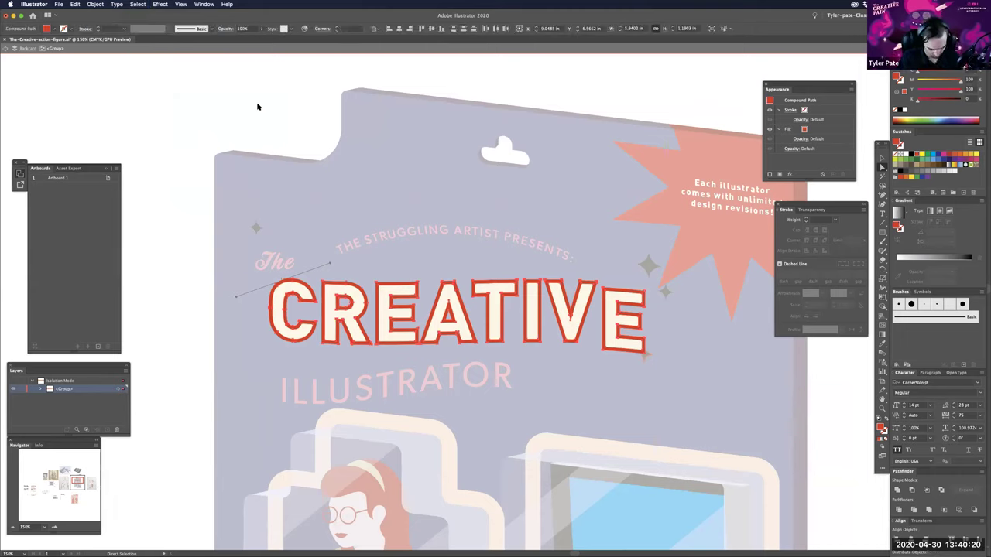
pyautogui.press('i')
pyautogui.click(509, 372)
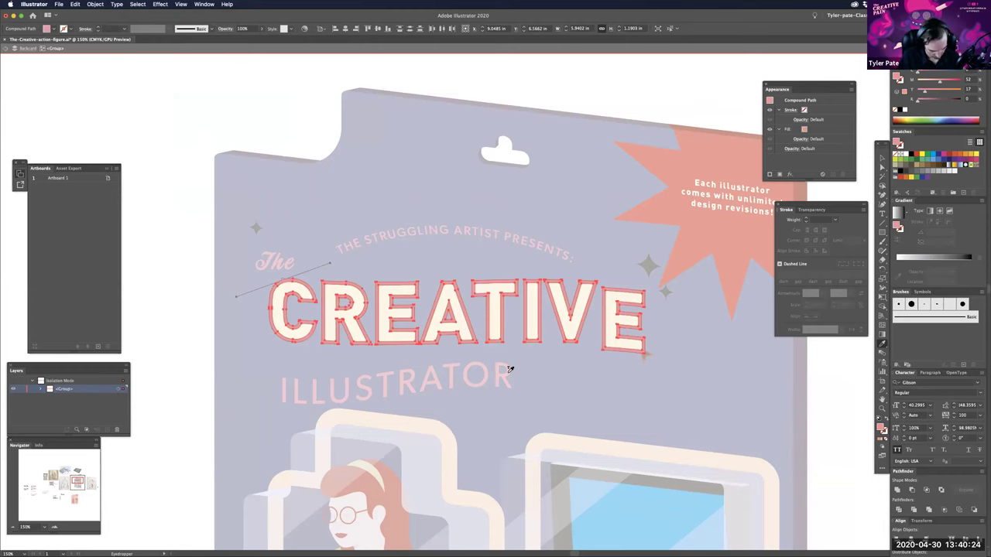
# - Leave isolation mode and deepen the CREATIVE outline color to magenta 86% and yellow 43%
pyautogui.press('Escape')
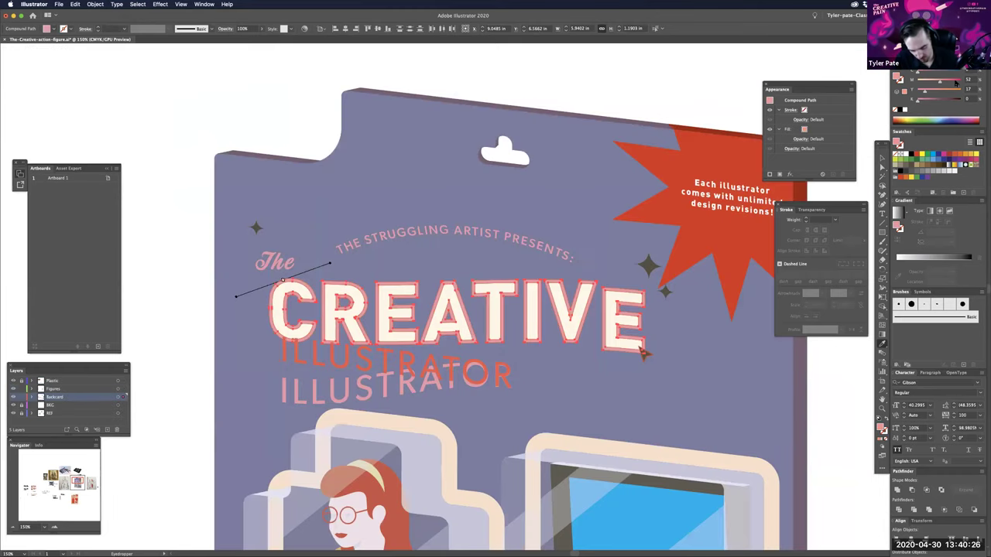
pyautogui.moveTo(939, 82); pyautogui.dragTo(957, 82)
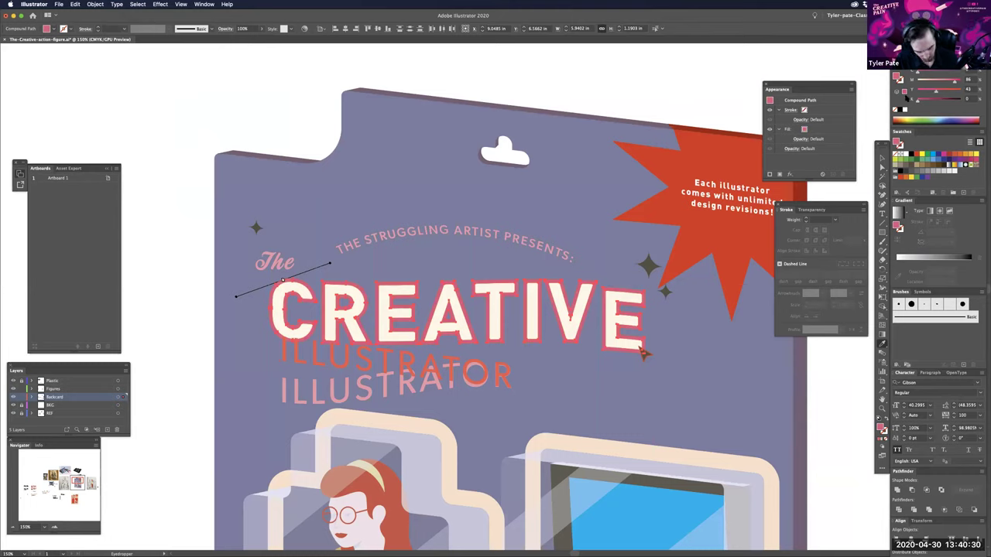
pyautogui.press('a')
pyautogui.click(599, 93)
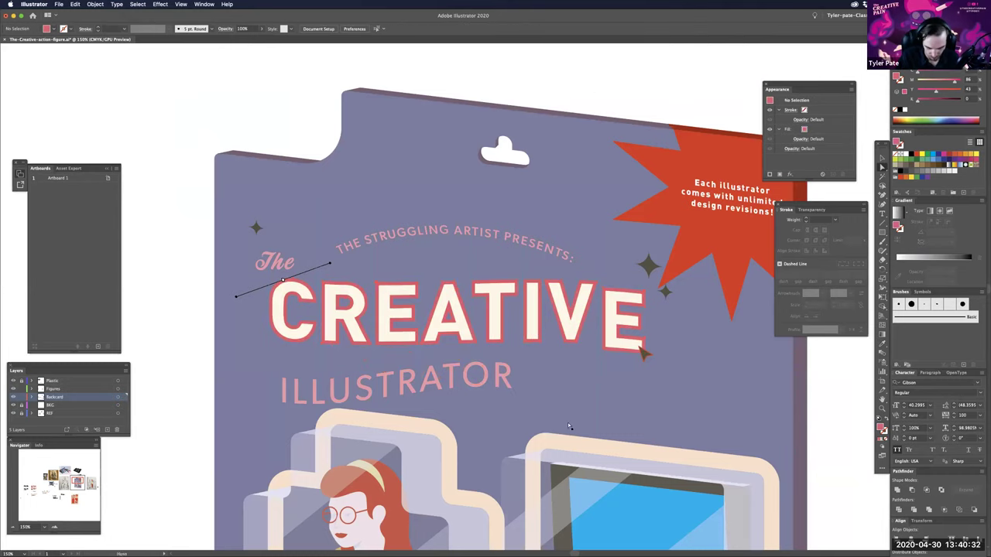
# - Resize the ILLUSTRATOR title text slightly with Free Transform
pyautogui.click(500, 380)
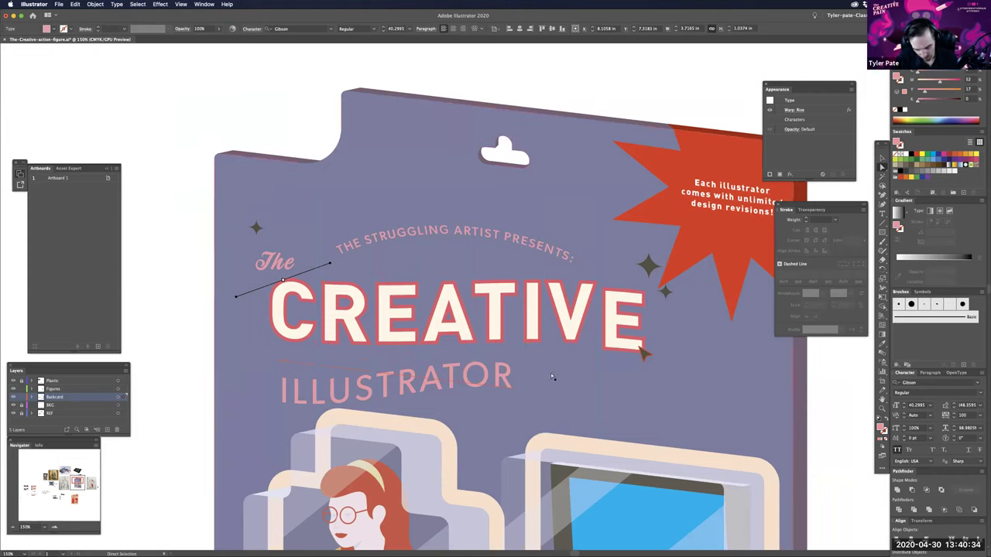
pyautogui.press('e')
pyautogui.moveTo(514, 365); pyautogui.dragTo(513, 373)
pyautogui.press('a')
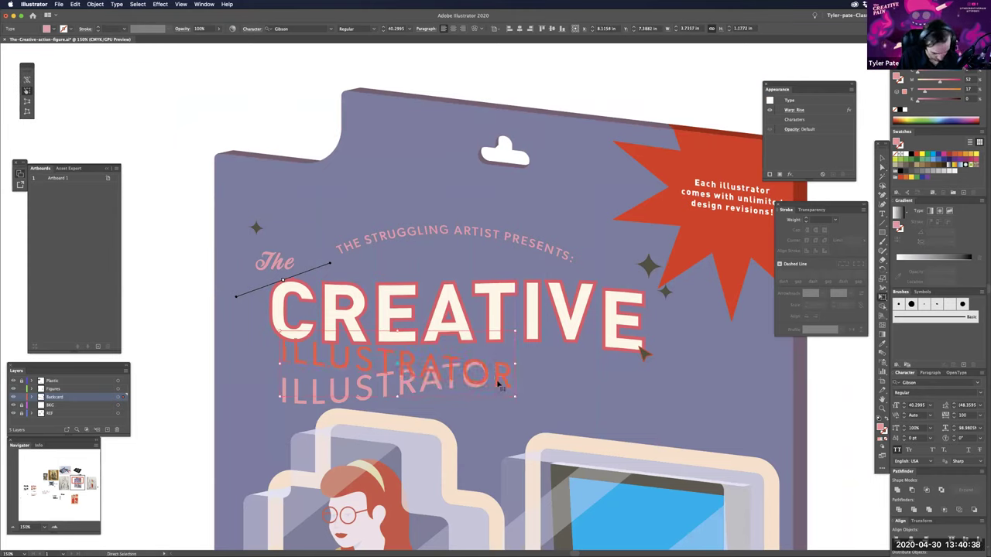
pyautogui.click(508, 62)
pyautogui.press('v')
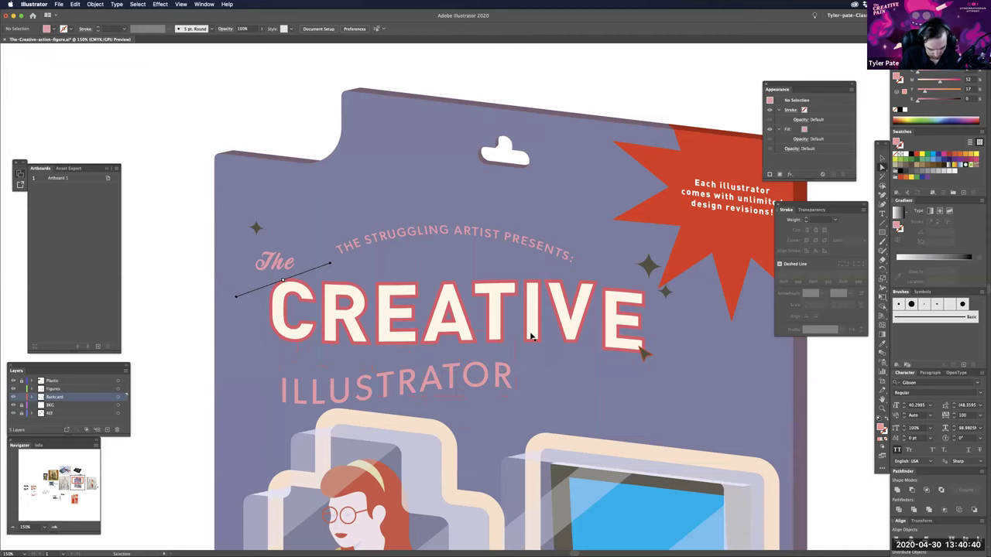
# - Lighten the figure window's frame to a paler cream by reducing its magenta, and match the tablet window's frame to it
pyautogui.press('super+minus')
pyautogui.press('super+minus')
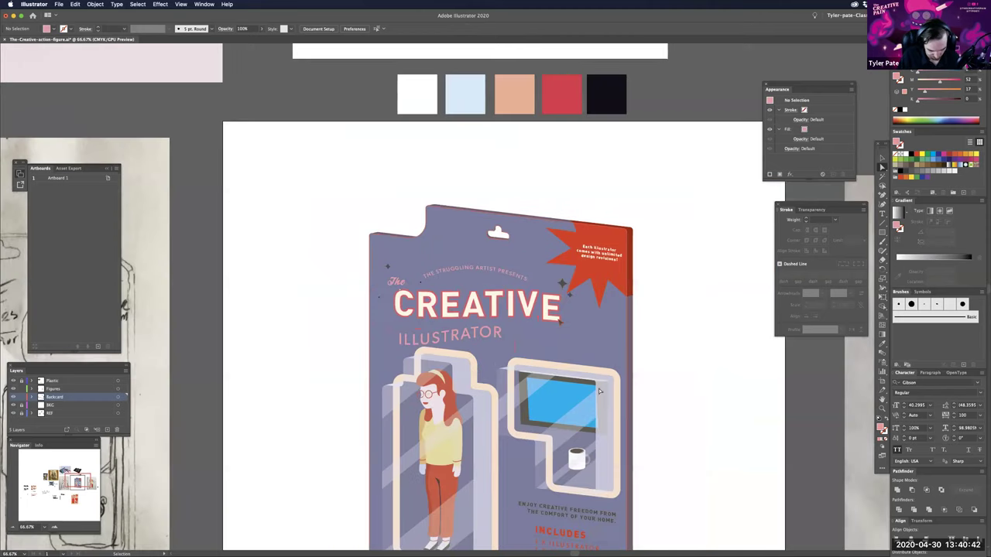
pyautogui.press('super+minus')
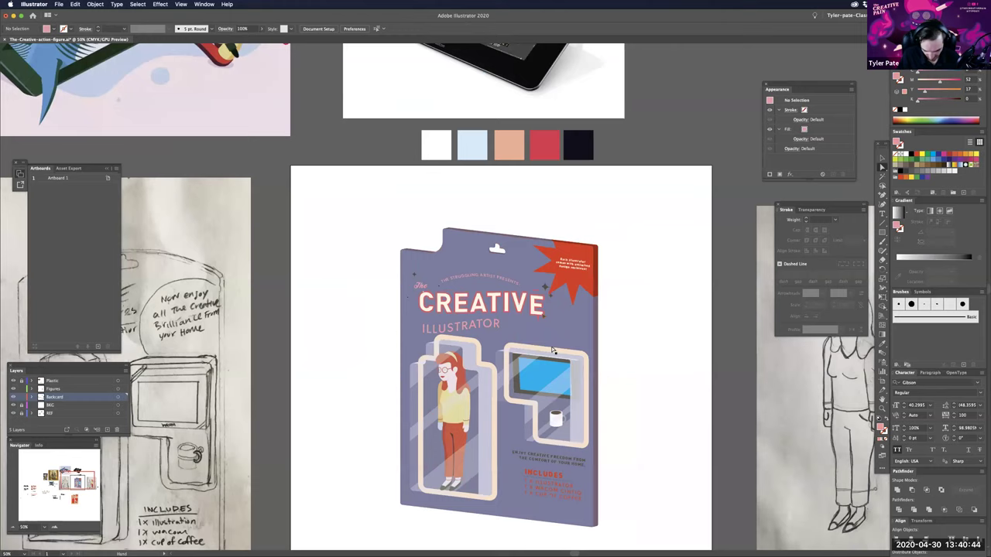
pyautogui.press('super+equal')
pyautogui.click(470, 291)
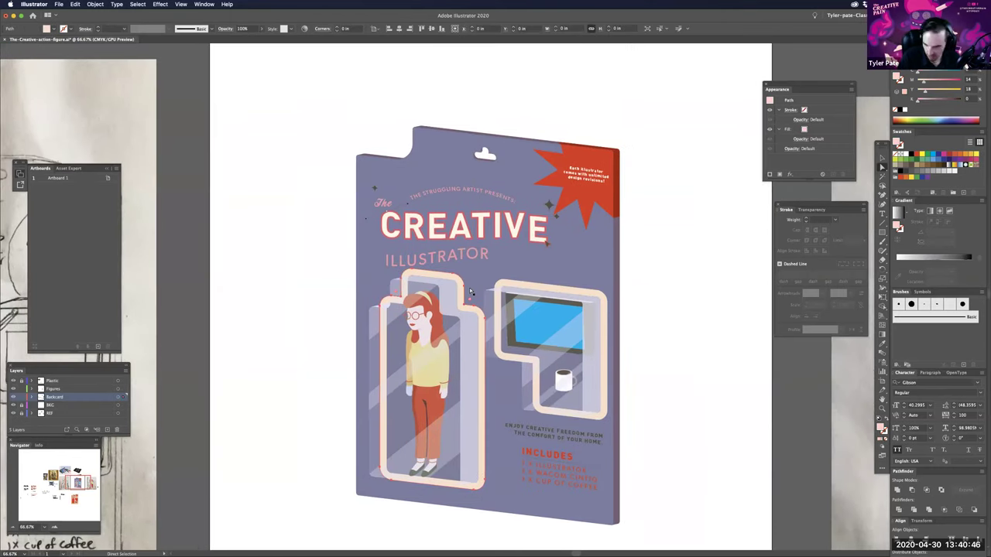
pyautogui.click(931, 82)
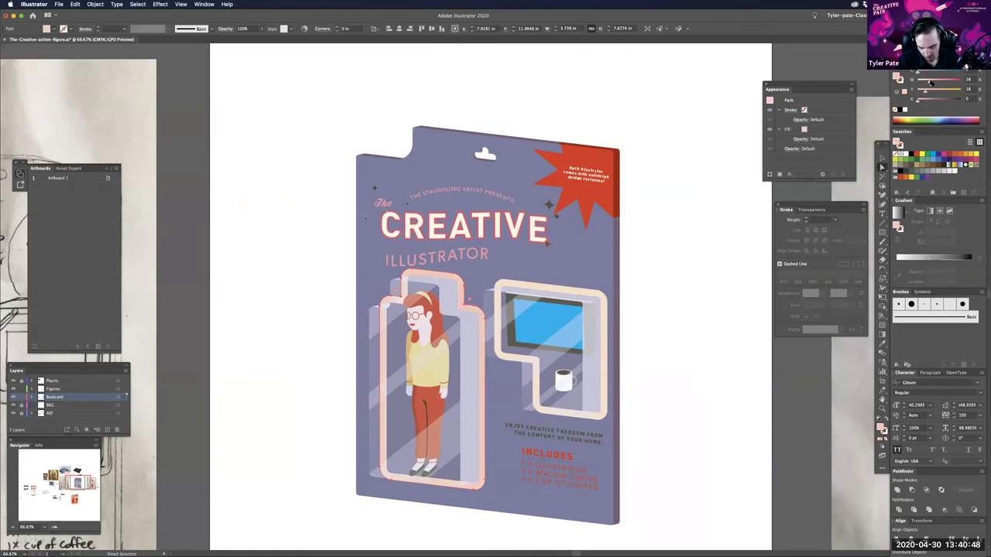
pyautogui.moveTo(929, 82); pyautogui.dragTo(919, 82)
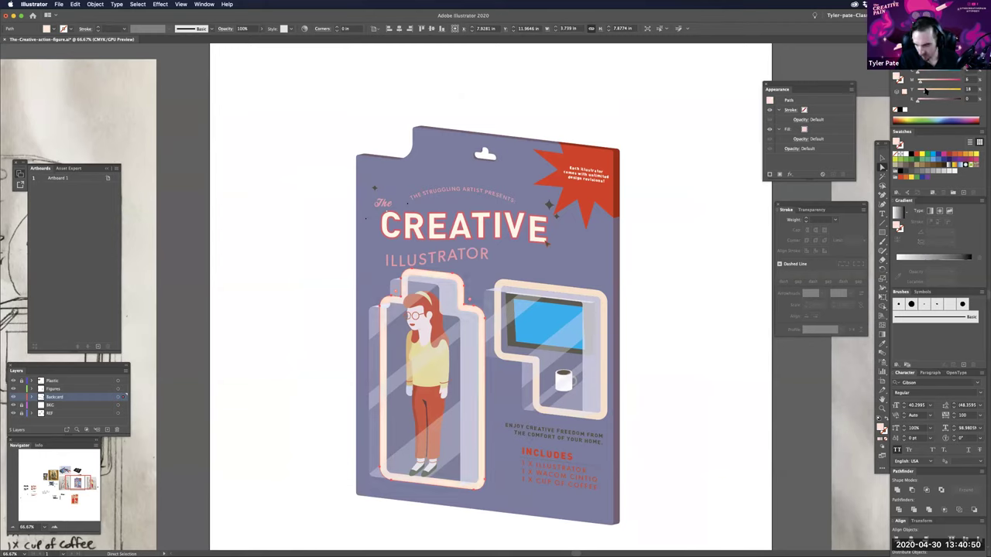
pyautogui.press('i')
pyautogui.click(606, 301)
pyautogui.press('a')
pyautogui.click(674, 303)
# - Try a light purple on the front face of the package backcard
pyautogui.click(586, 266)
pyautogui.click(586, 265)
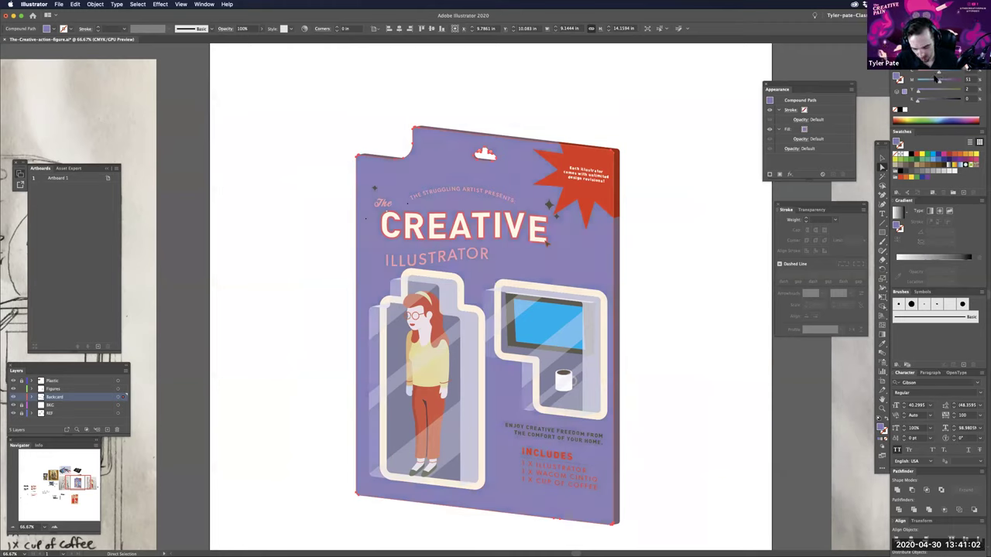
pyautogui.moveTo(932, 82); pyautogui.dragTo(932, 74)
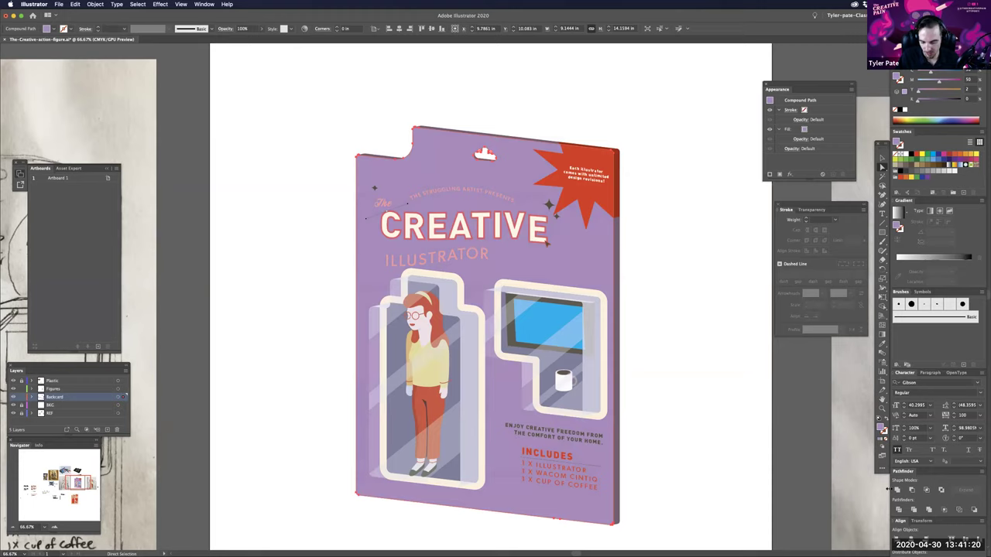
pyautogui.click(696, 408)
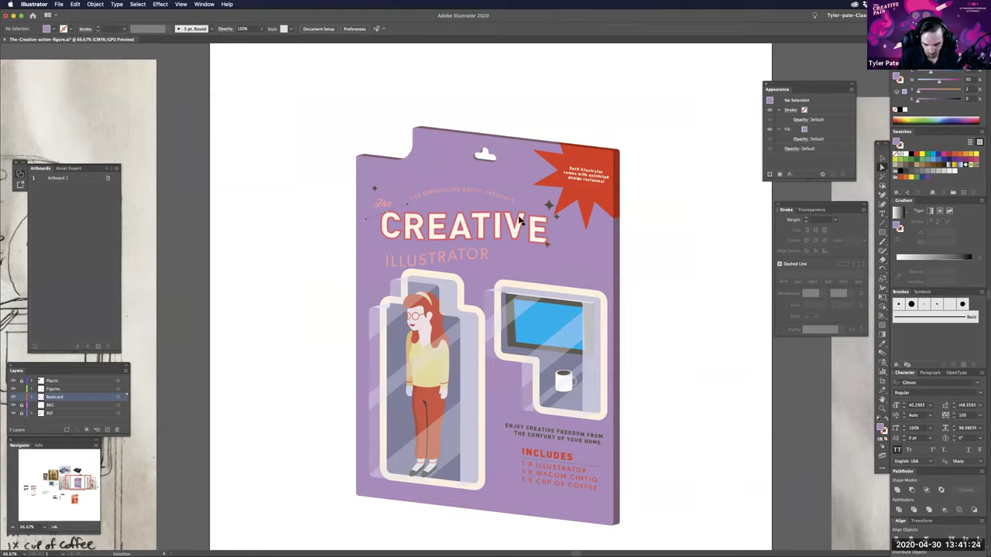
# - Recolor the backcard's front face to a muted plum with magenta 72%, yellow 18% and black 23%
pyautogui.press('super+minus')
pyautogui.click(529, 217)
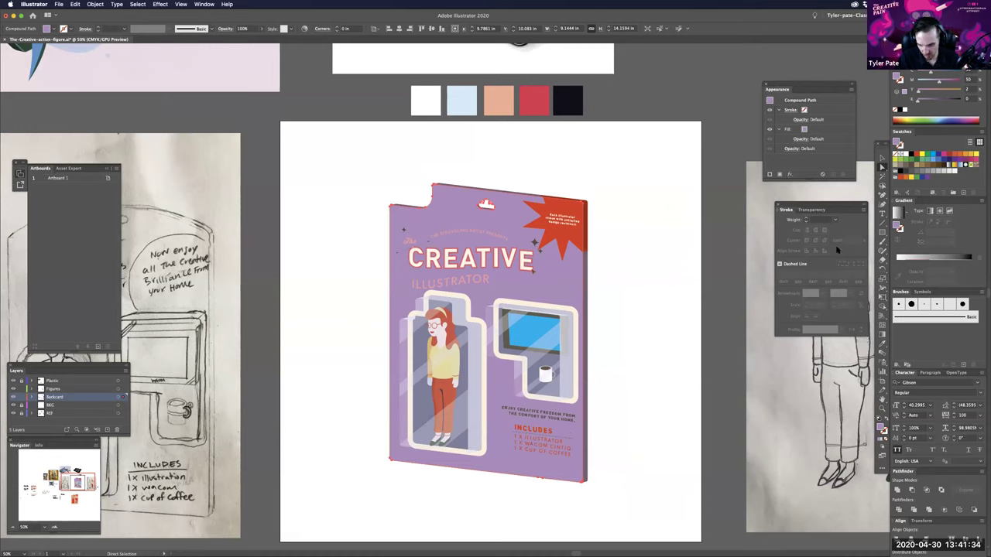
pyautogui.click(922, 71)
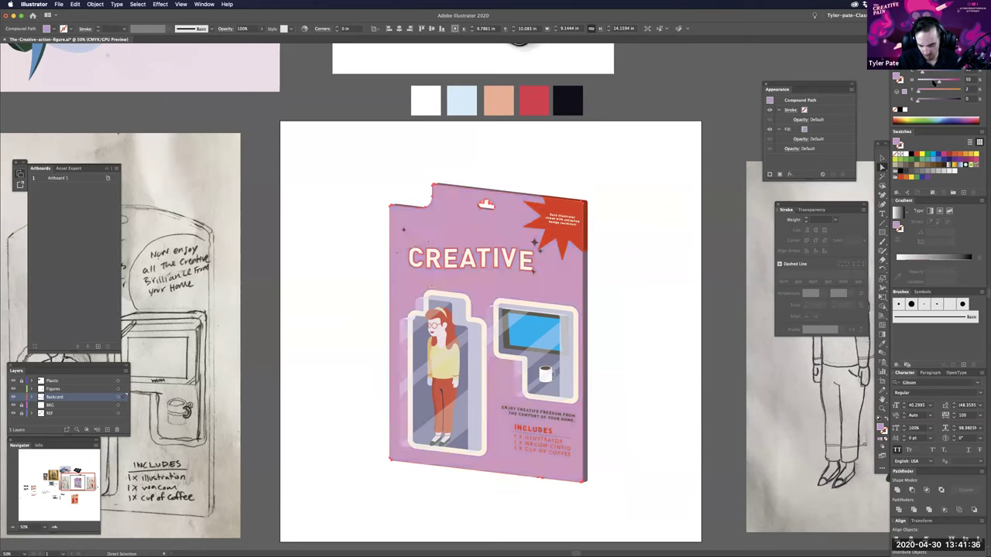
pyautogui.click(929, 81)
pyautogui.moveTo(929, 82); pyautogui.dragTo(949, 82)
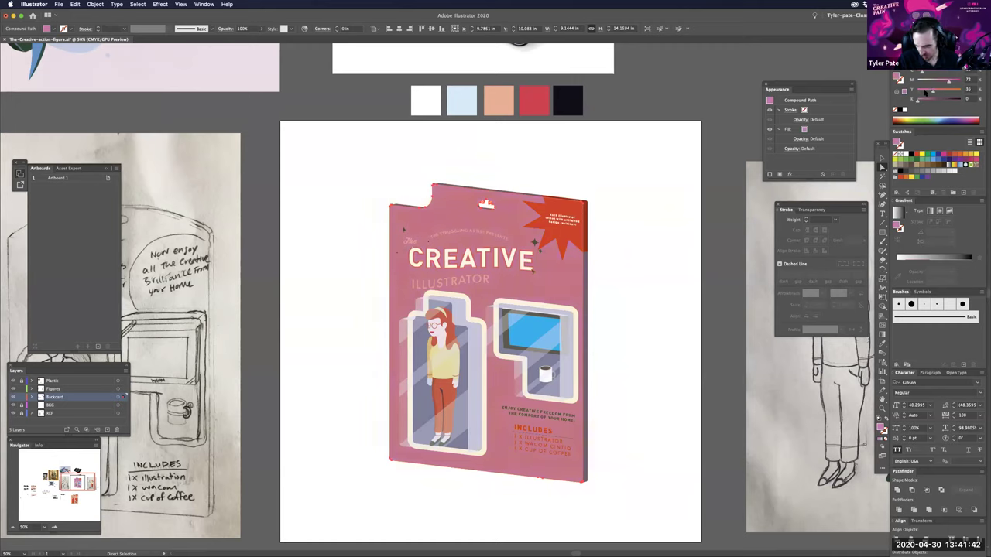
pyautogui.click(923, 91)
pyautogui.moveTo(926, 102); pyautogui.dragTo(927, 103)
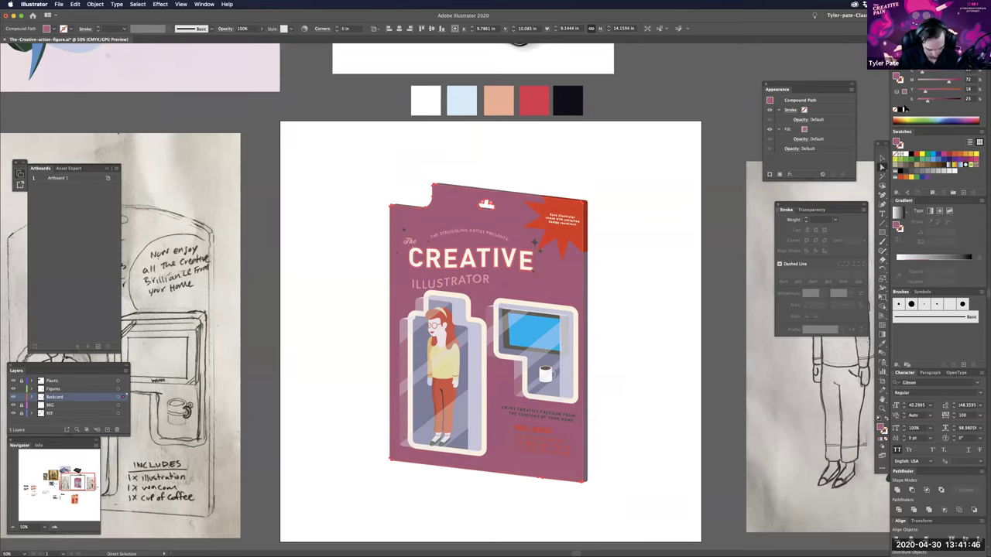
# - Recolor the red starburst on the backcard to a pale beige with magenta 18% and yellow 15%
pyautogui.press('super+equal')
pyautogui.click(656, 254)
pyautogui.moveTo(594, 185); pyautogui.dragTo(598, 185)
pyautogui.click(590, 223)
pyautogui.press('i')
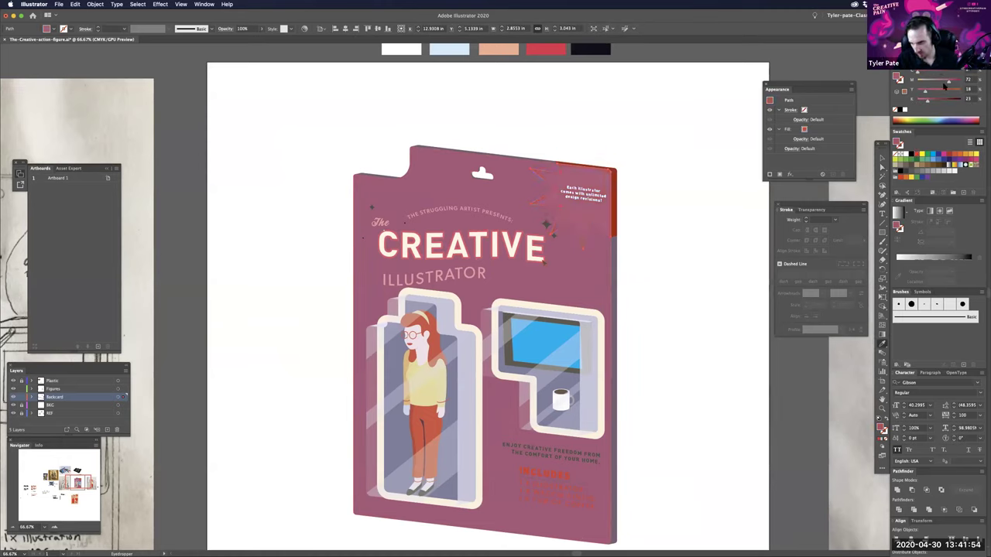
pyautogui.moveTo(943, 87); pyautogui.dragTo(925, 88)
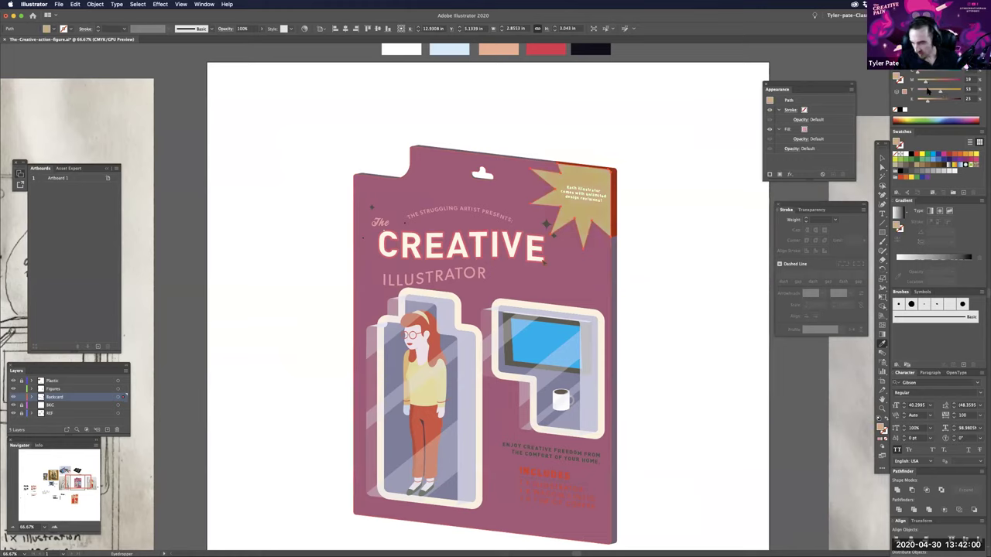
pyautogui.moveTo(928, 91); pyautogui.dragTo(929, 80)
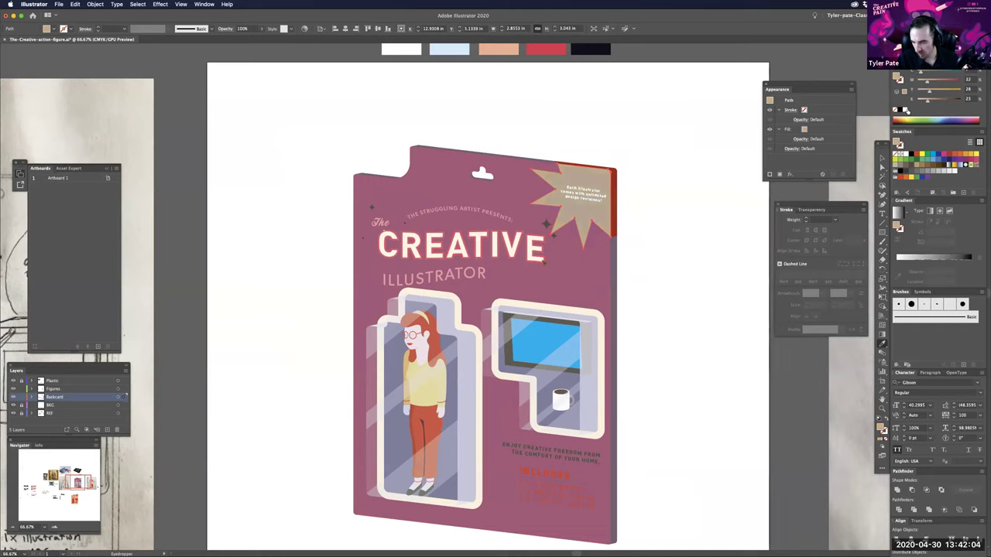
pyautogui.click(904, 110)
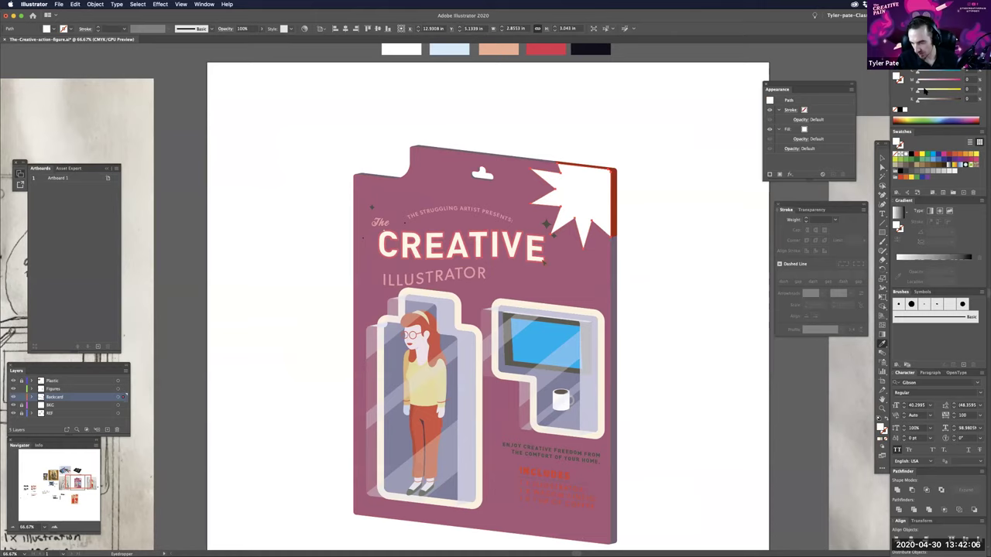
pyautogui.moveTo(923, 90); pyautogui.dragTo(927, 81)
pyautogui.click(661, 364)
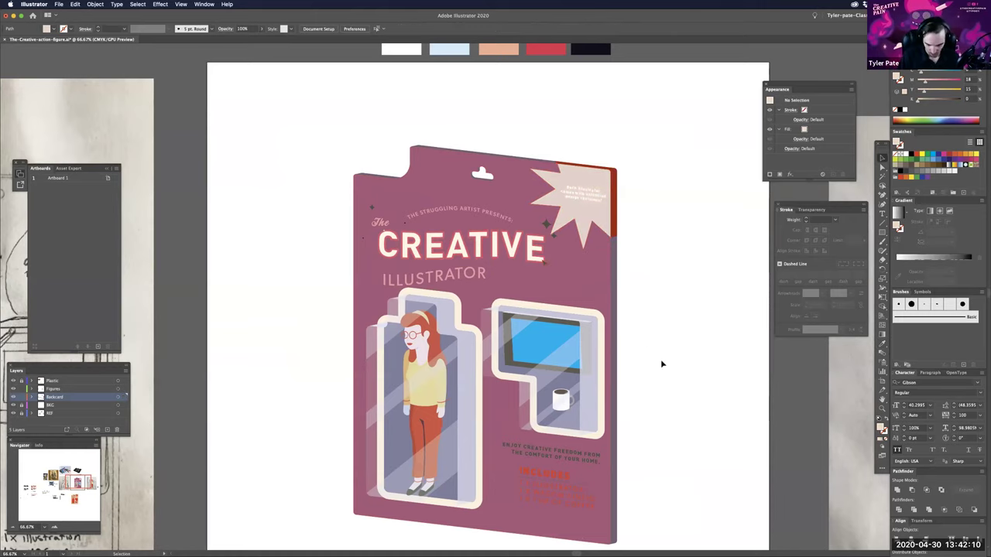
# - Match the starburst's red side edge to the beige starburst and darken it with 12% black
pyautogui.scroll(-1, 647, 364)
pyautogui.press('a')
pyautogui.click(613, 211)
pyautogui.press('i')
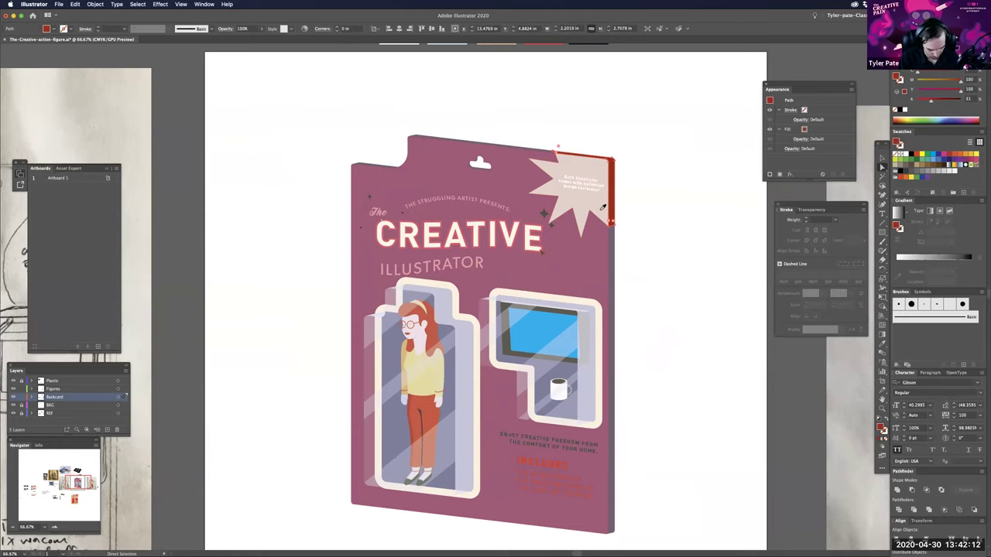
pyautogui.press('i')
pyautogui.click(602, 207)
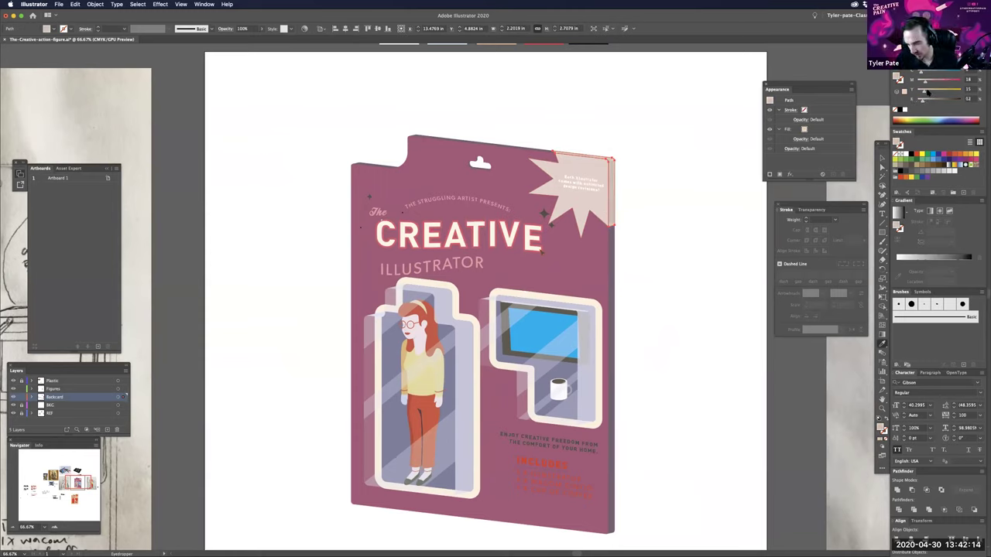
pyautogui.press('v')
pyautogui.click(662, 265)
pyautogui.press('a')
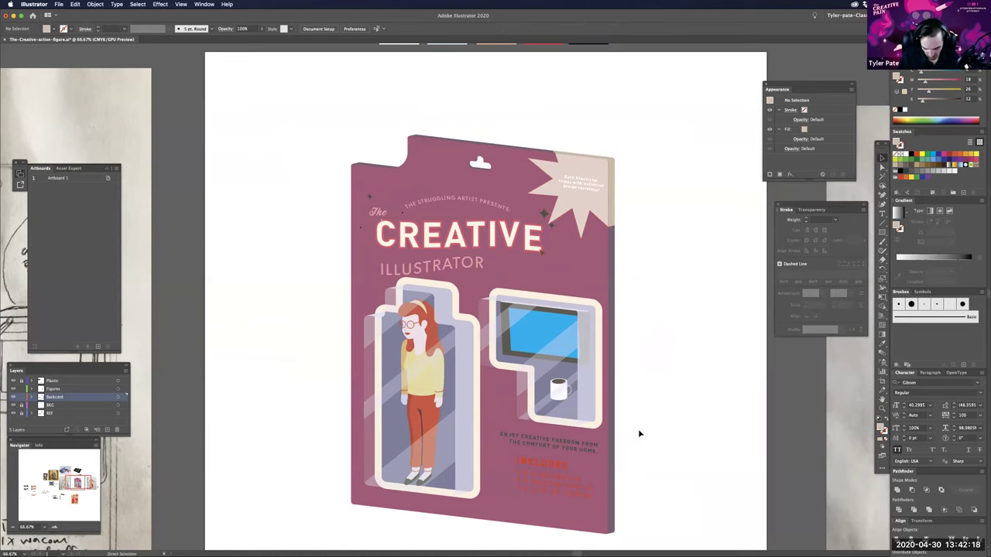
# - Recolor the red INCLUDES heading and its item list to a pale off-white
pyautogui.press('super+minus')
pyautogui.click(536, 443)
pyautogui.press('super+equal')
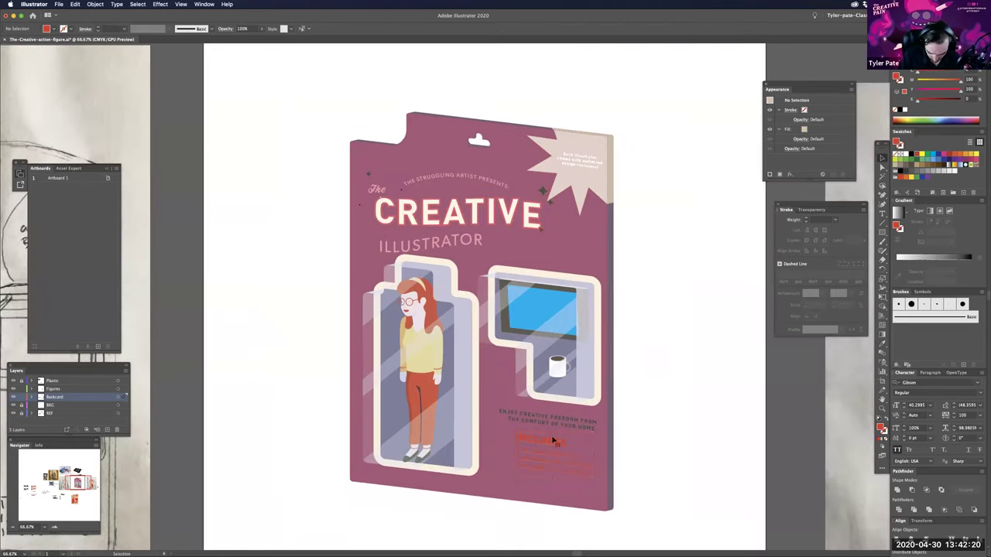
pyautogui.press('i')
pyautogui.click(667, 408)
pyautogui.press('v')
# - Match the dark tagline beneath the tablet window to the pale beige of the starburst
pyautogui.click(624, 423)
pyautogui.click(588, 425)
pyautogui.press('i')
pyautogui.click(582, 172)
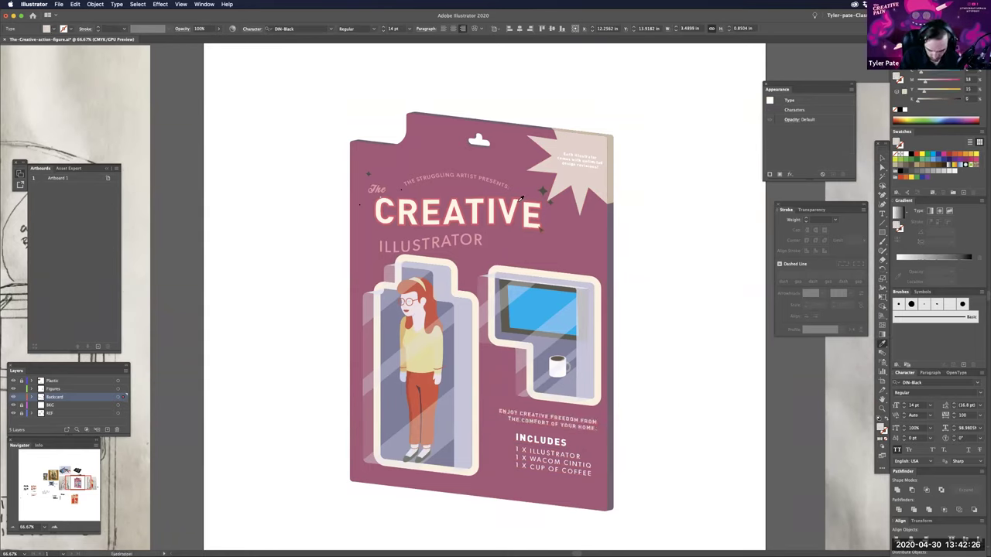
pyautogui.press('v')
pyautogui.click(661, 397)
pyautogui.press('space')
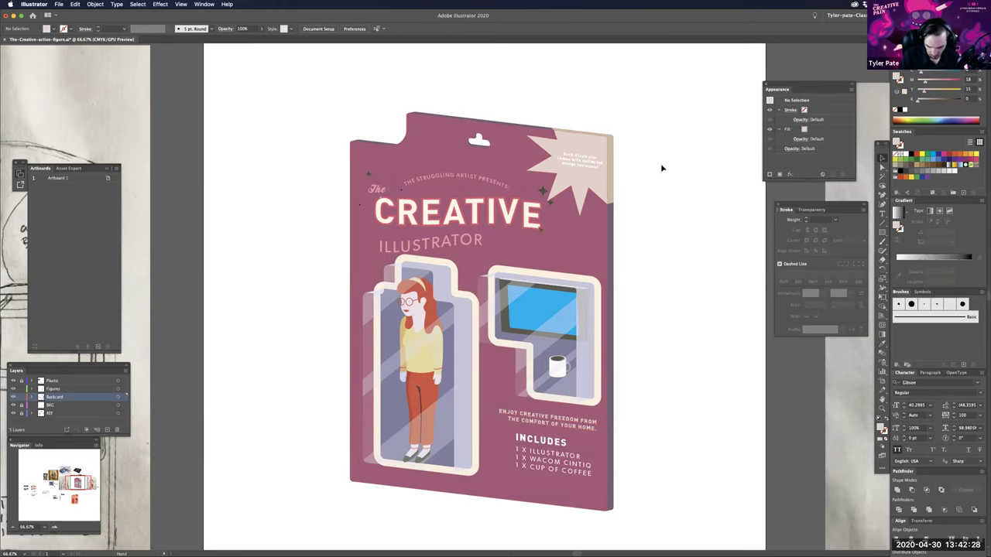
# - Save the Illustrator document with the recolored package
pyautogui.scroll(-2, 662, 144)
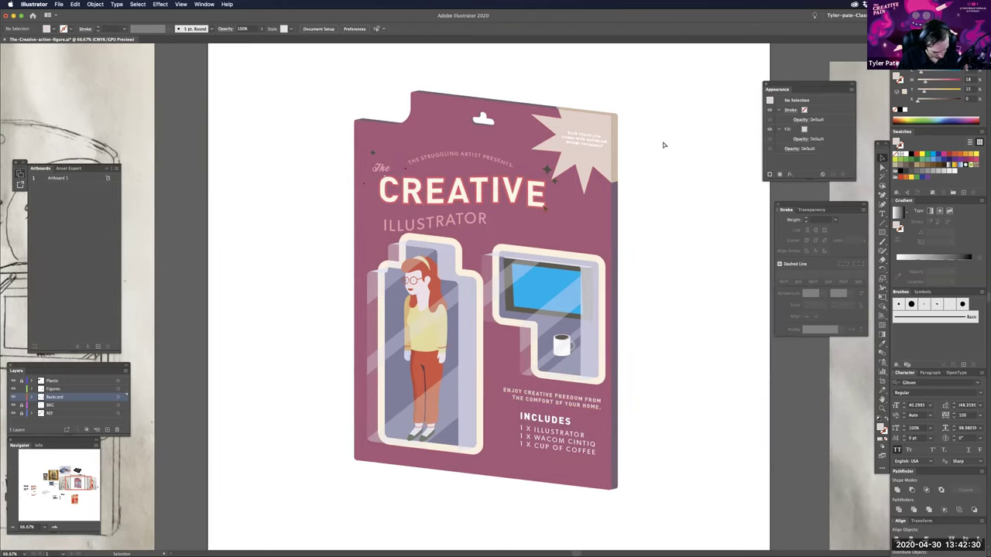
pyautogui.press('super+s')
pyautogui.scroll(-1, 647, 293)
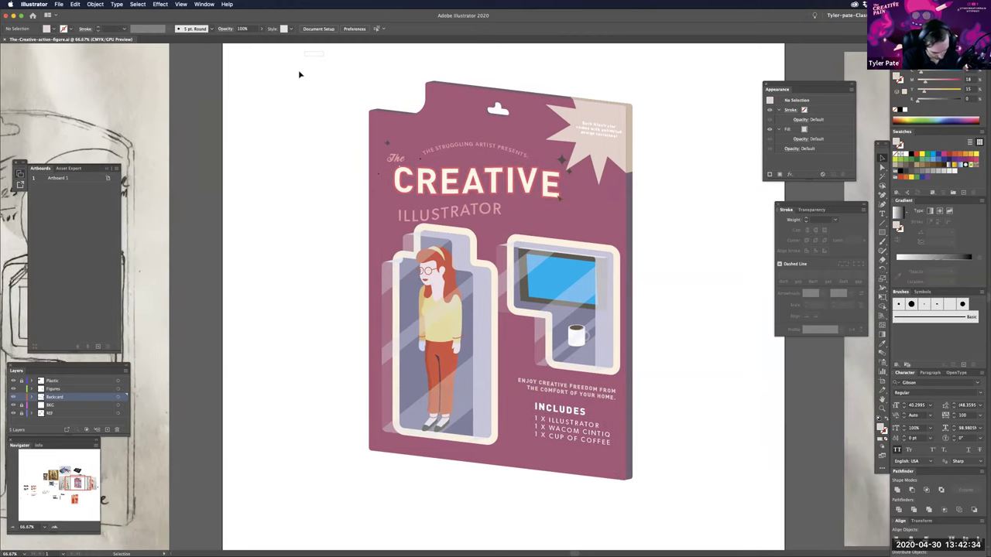
# - Unlock the Plastic layer and select the complete package artwork, including its figures, backcard and plastic windows
pyautogui.scroll(2, 298, 70)
pyautogui.press('super+z')
pyautogui.press('super+z')
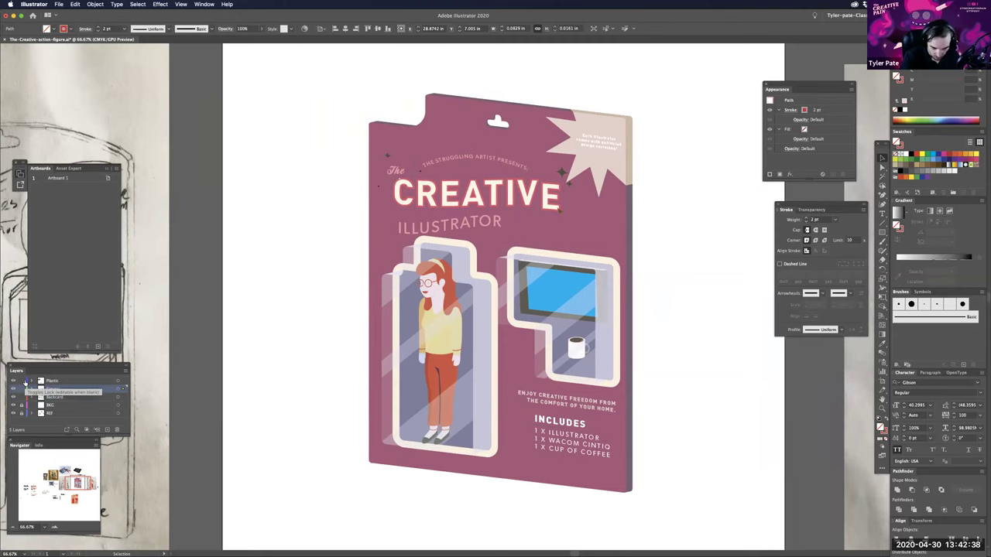
pyautogui.click(625, 461)
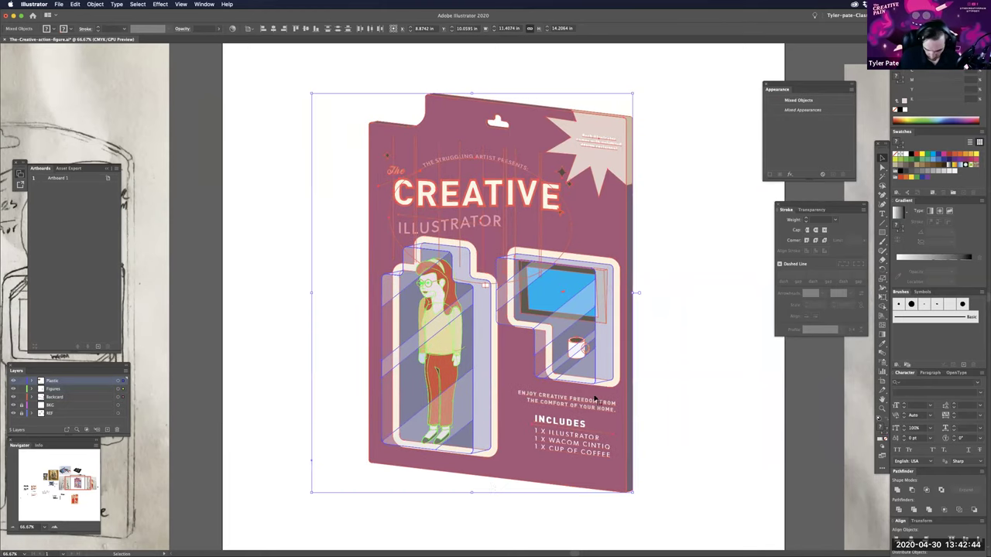
# - Switch to Photoshop, paste the package artwork as a Smart Object and scale it to about 85%
pyautogui.moveTo(493, 551)
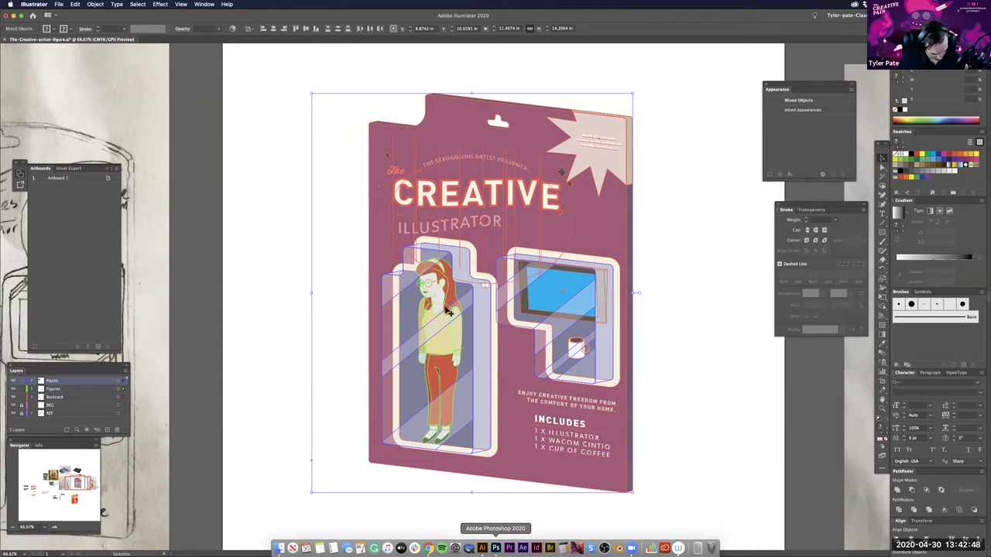
pyautogui.press('super+v')
pyautogui.click(464, 252)
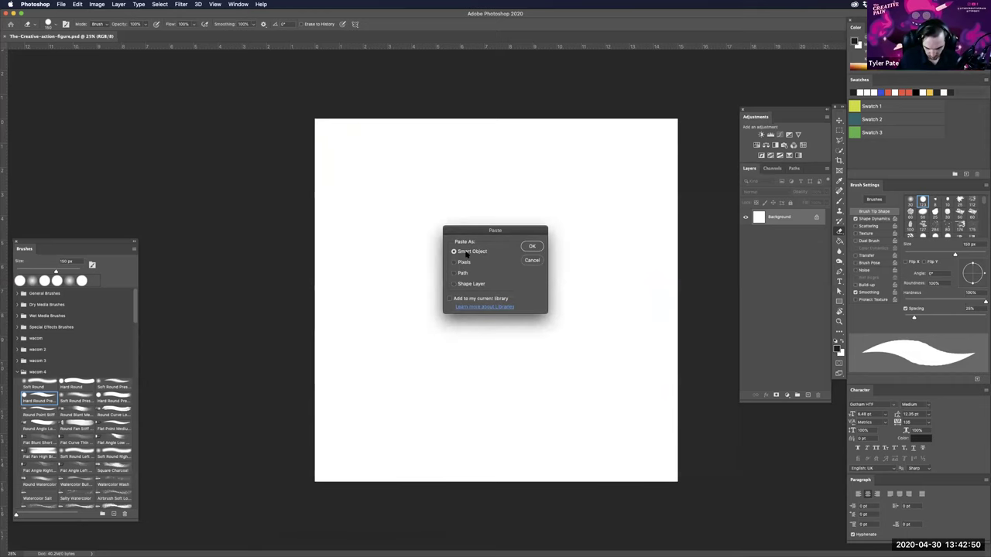
pyautogui.click(532, 247)
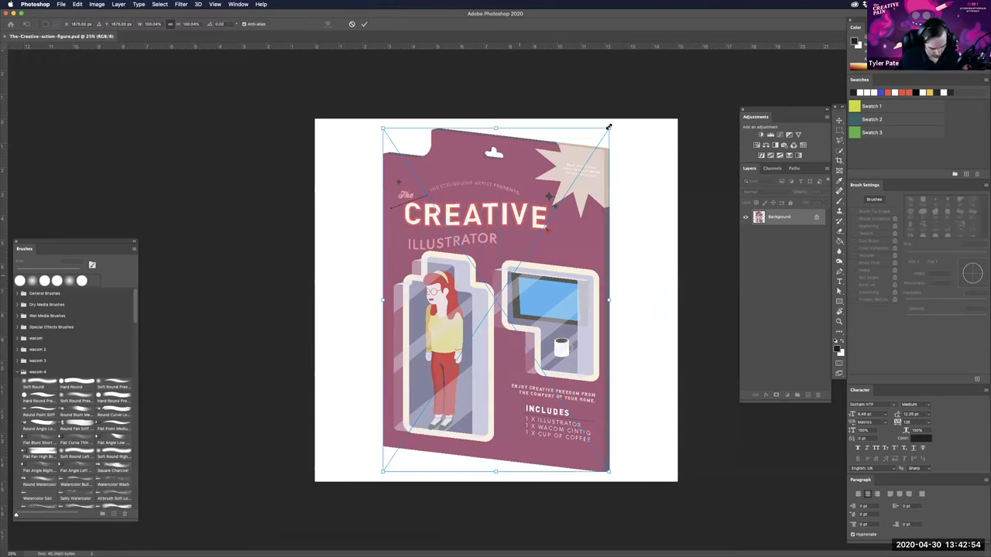
pyautogui.moveTo(585, 153); pyautogui.dragTo(582, 144)
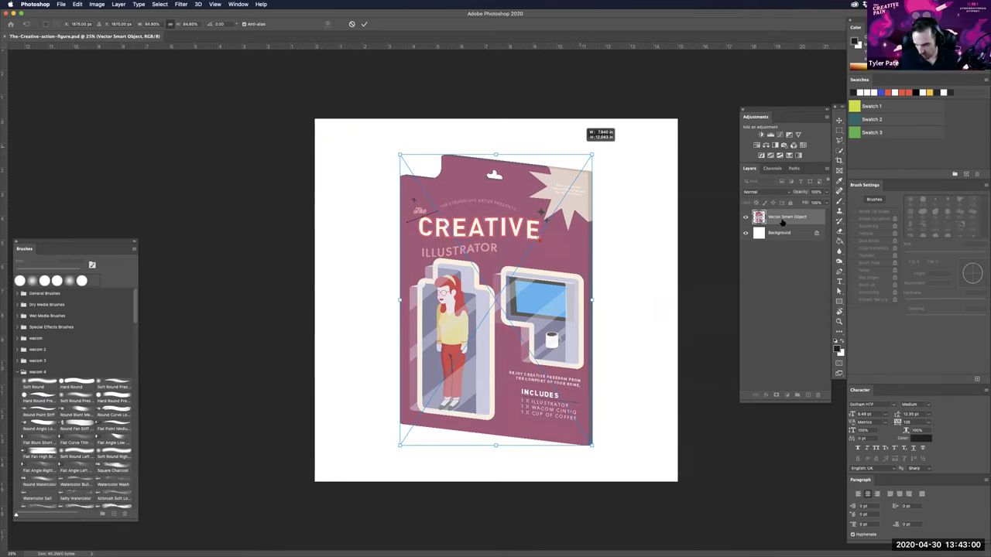
pyautogui.press('b')
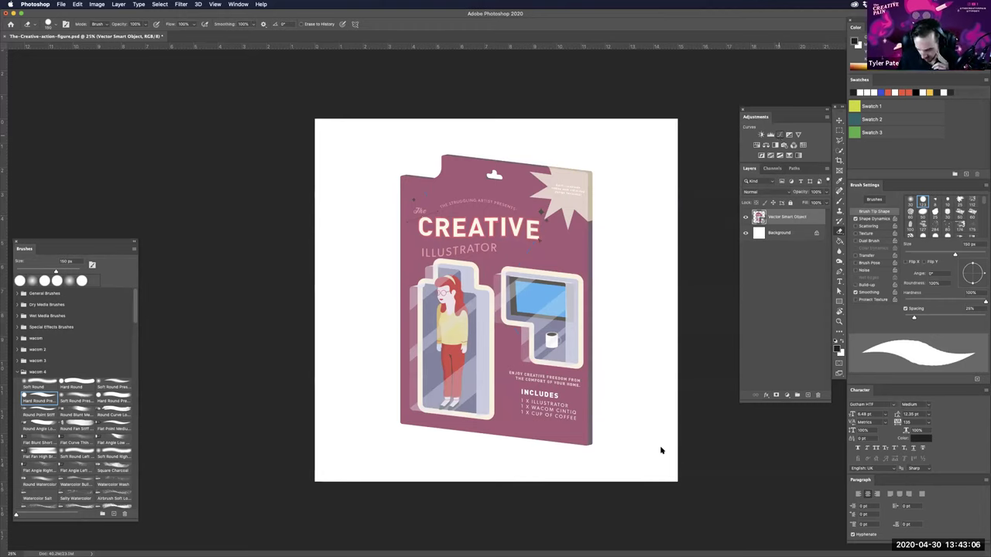
# - Add a Curves adjustment layer above the package and boost contrast in its Red channel by lifting the highlights
pyautogui.click(779, 135)
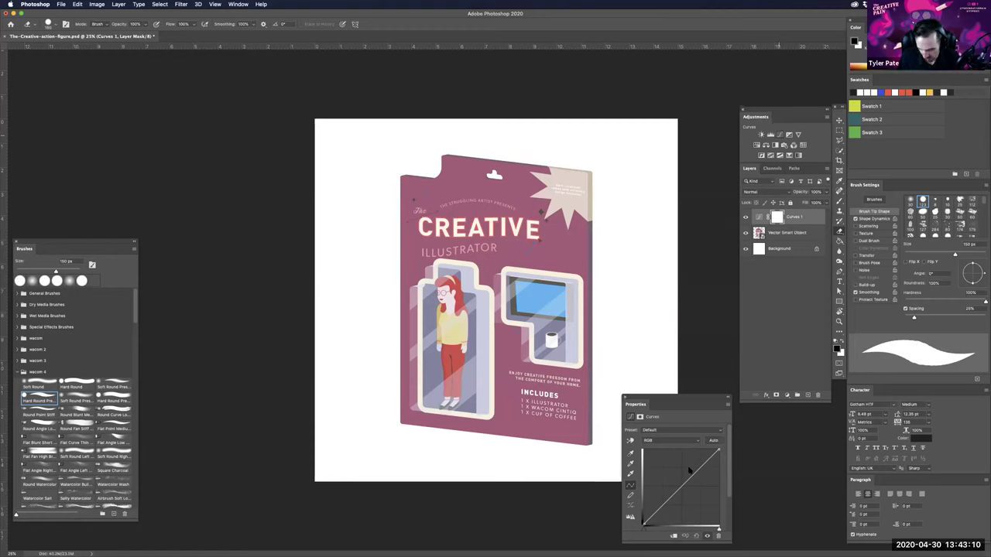
pyautogui.hotkey('alt', '3')
pyautogui.click(658, 510)
pyautogui.moveTo(693, 474); pyautogui.dragTo(697, 465)
# - Shape the Green and Blue channels of the first Curves layer into S-curves with lower shadows and raised highlights
pyautogui.click(684, 441)
pyautogui.click(681, 449)
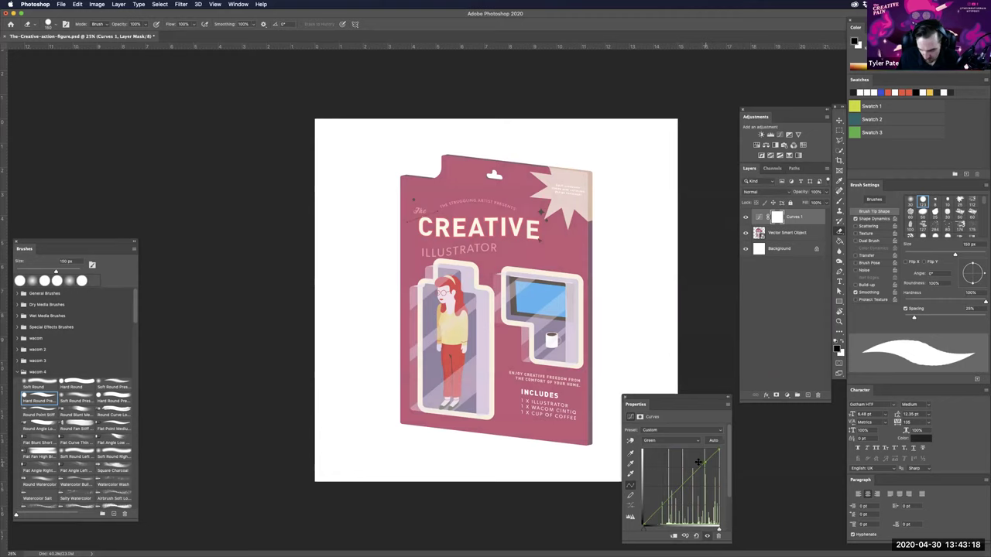
pyautogui.moveTo(651, 518); pyautogui.dragTo(660, 513)
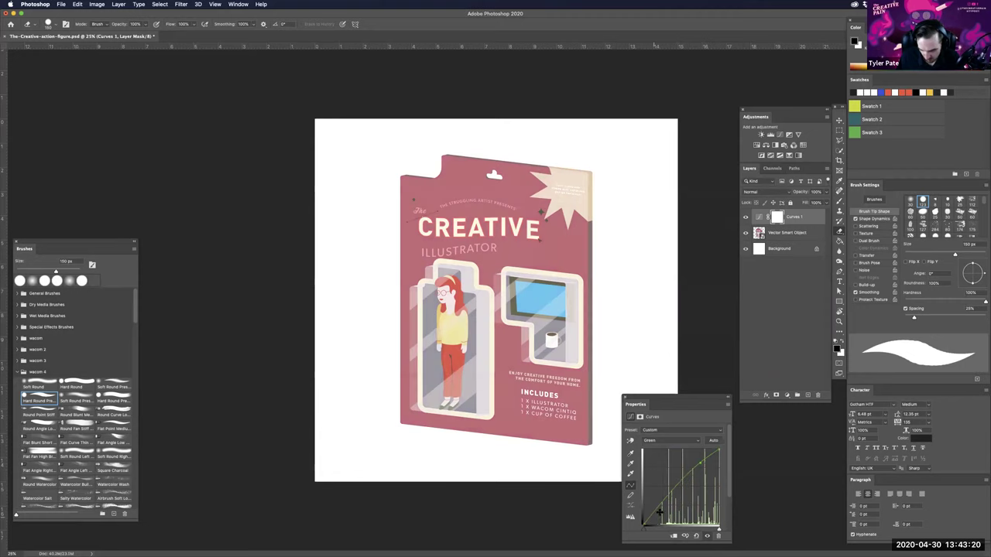
pyautogui.moveTo(691, 475); pyautogui.dragTo(700, 462)
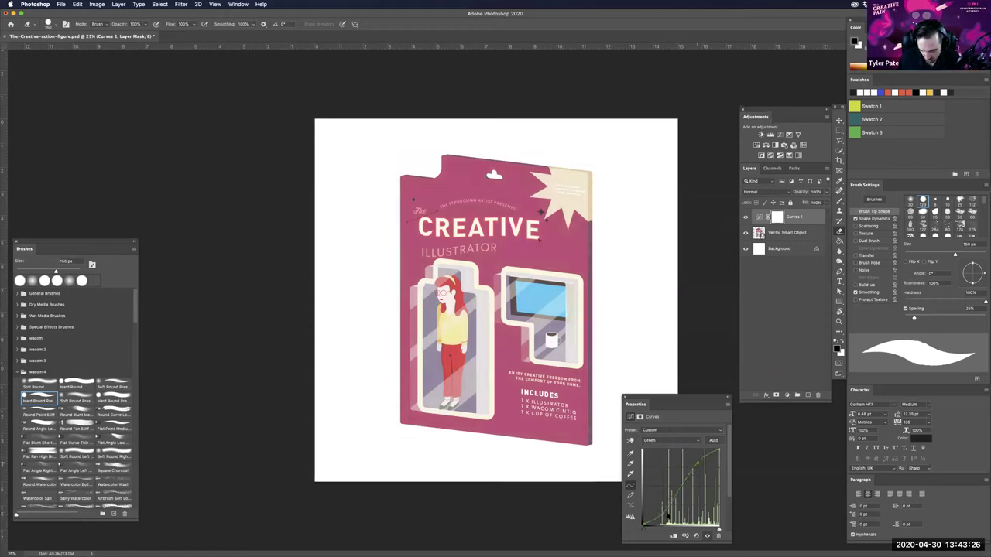
pyautogui.hotkey('alt', '5')
pyautogui.moveTo(662, 511); pyautogui.dragTo(664, 511)
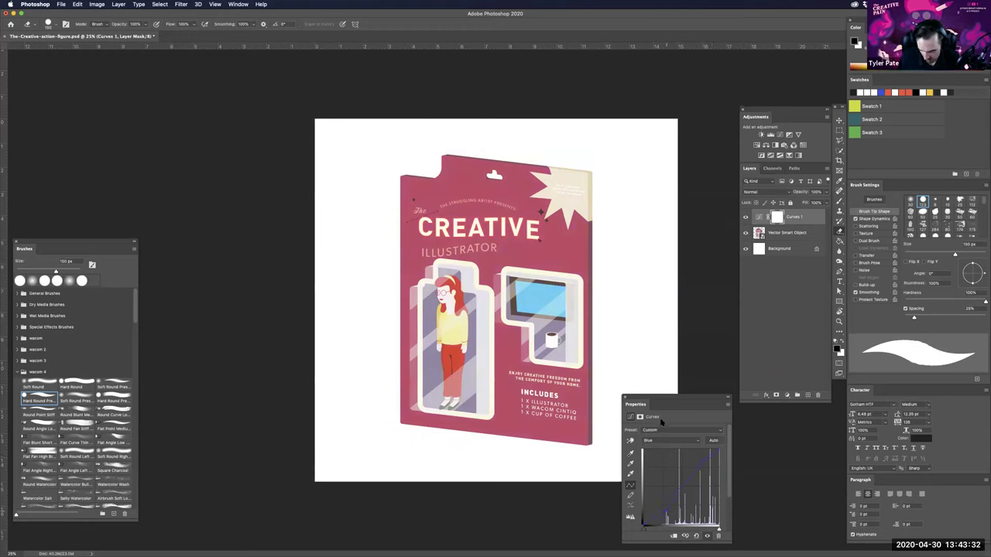
# - Darken the package slightly by pulling down the composite RGB curve of the first Curves layer
pyautogui.hotkey('alt', '2')
pyautogui.moveTo(694, 470); pyautogui.dragTo(714, 450)
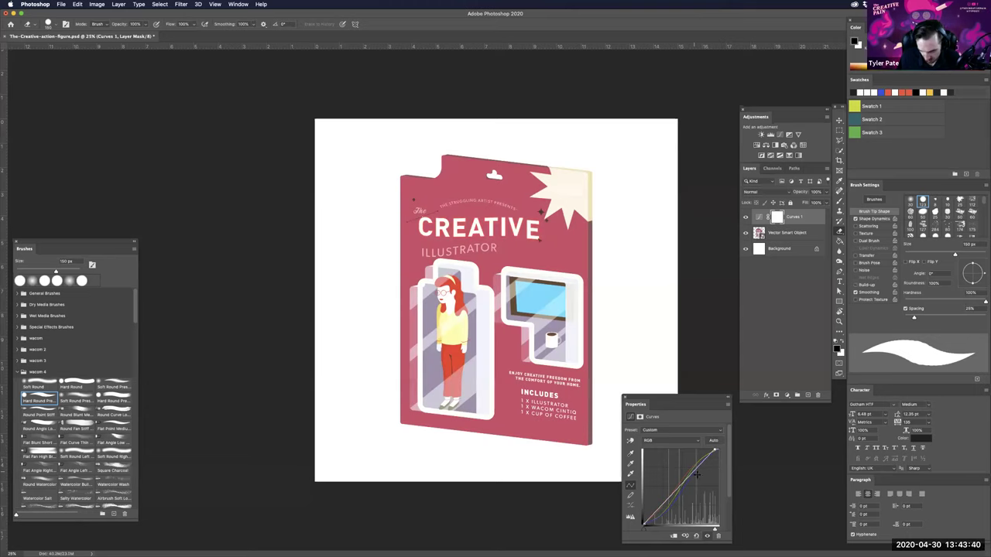
pyautogui.moveTo(655, 507); pyautogui.dragTo(657, 513)
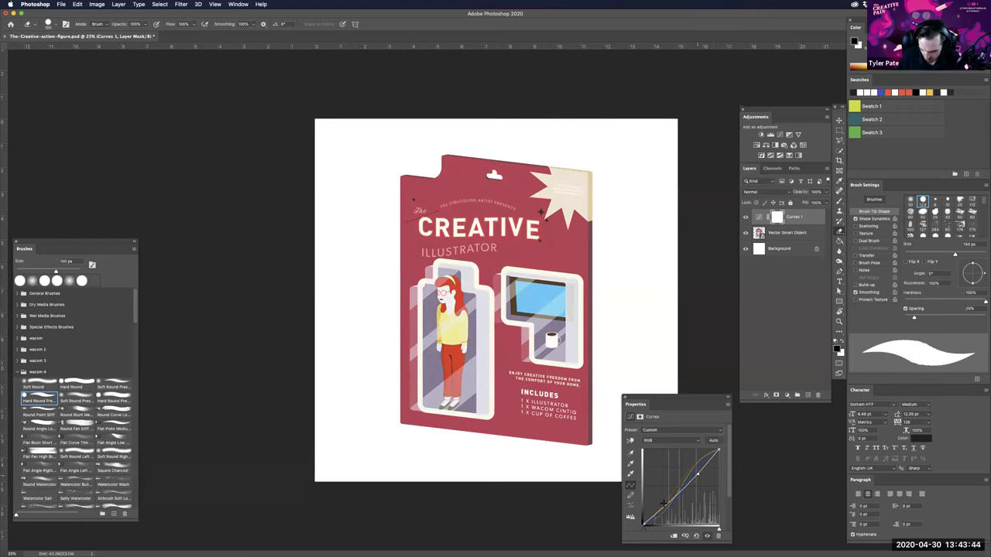
pyautogui.click(656, 510)
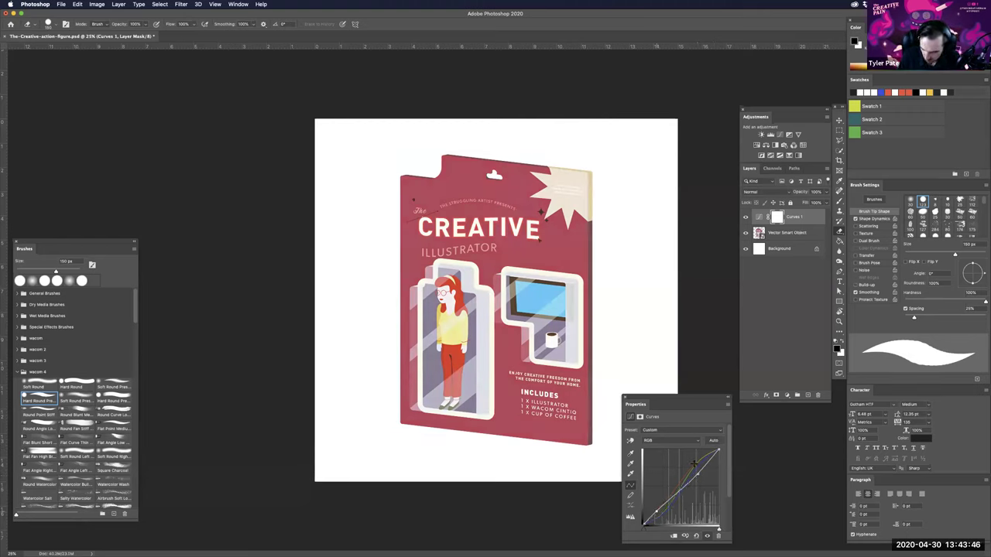
# - Fine-tune the Red and Green channels of the first Curves layer, lowering the green shadows to deepen the backcard's red
pyautogui.hotkey('alt', '3')
pyautogui.click(698, 464)
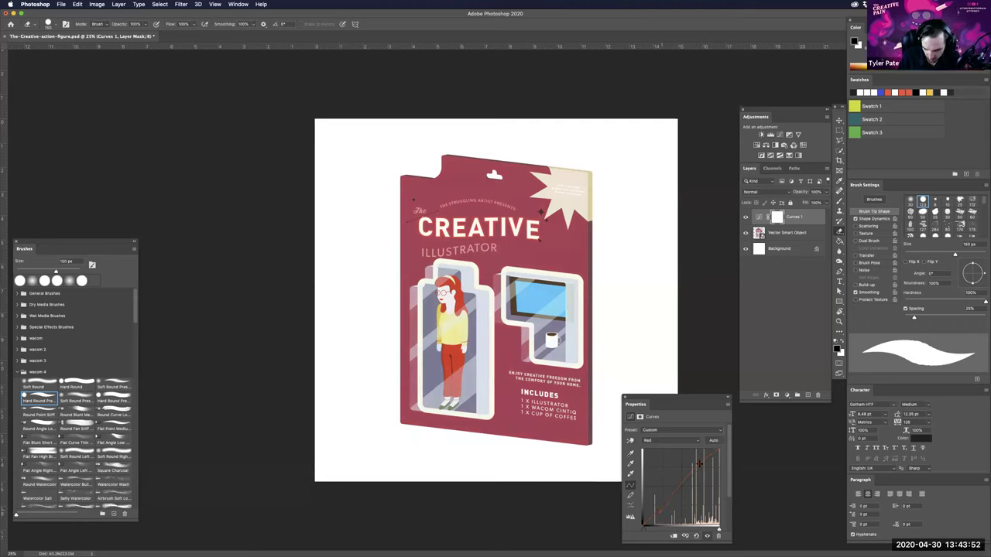
pyautogui.hotkey('alt', '4')
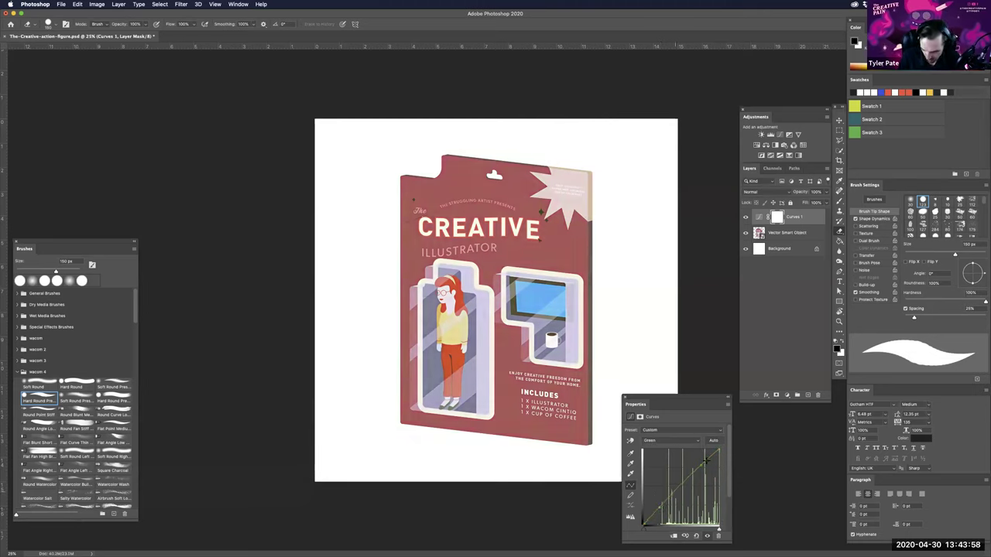
pyautogui.moveTo(663, 505); pyautogui.dragTo(666, 510)
# - Lift the shadows in the Blue channel of the first Curves layer to shift the backcard toward magenta
pyautogui.click(687, 441)
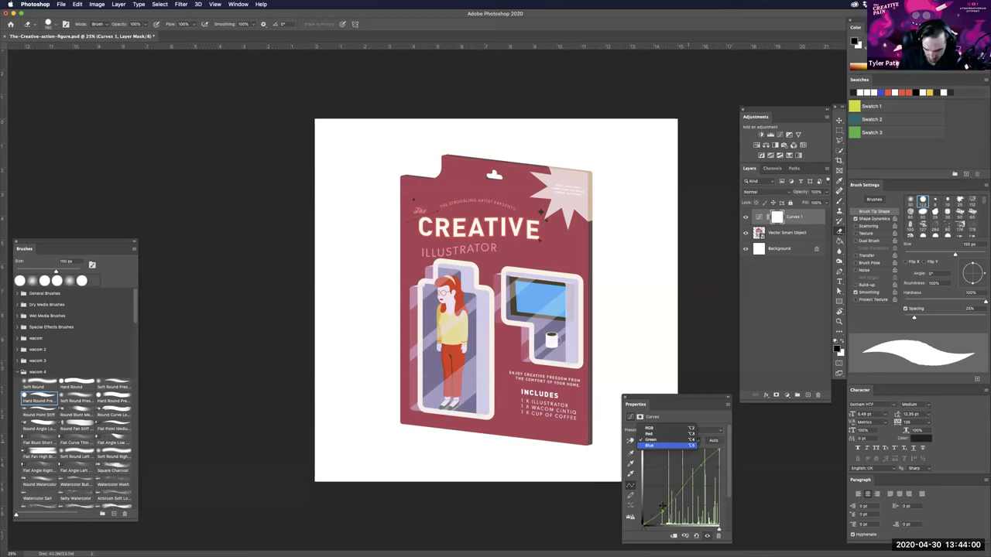
pyautogui.click(681, 446)
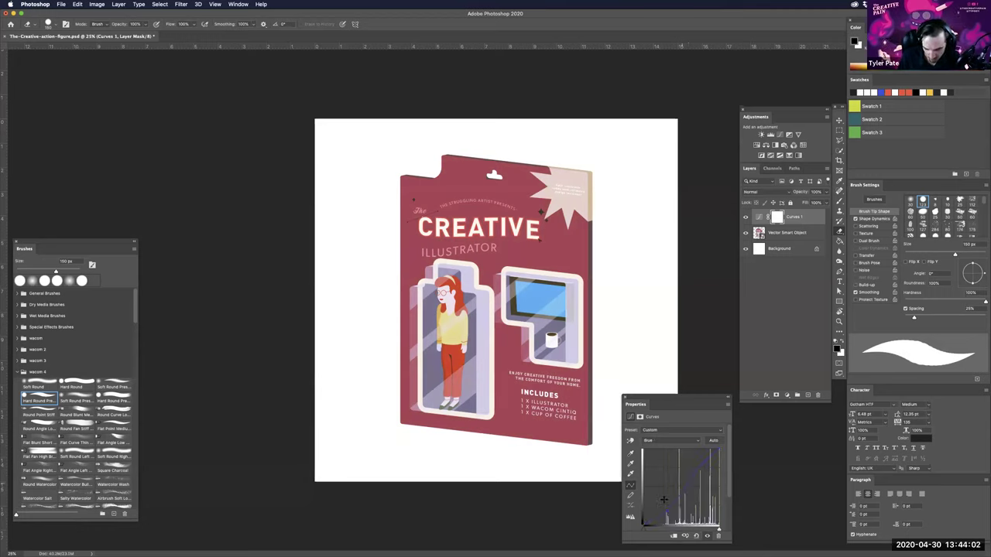
pyautogui.moveTo(662, 501); pyautogui.dragTo(660, 505)
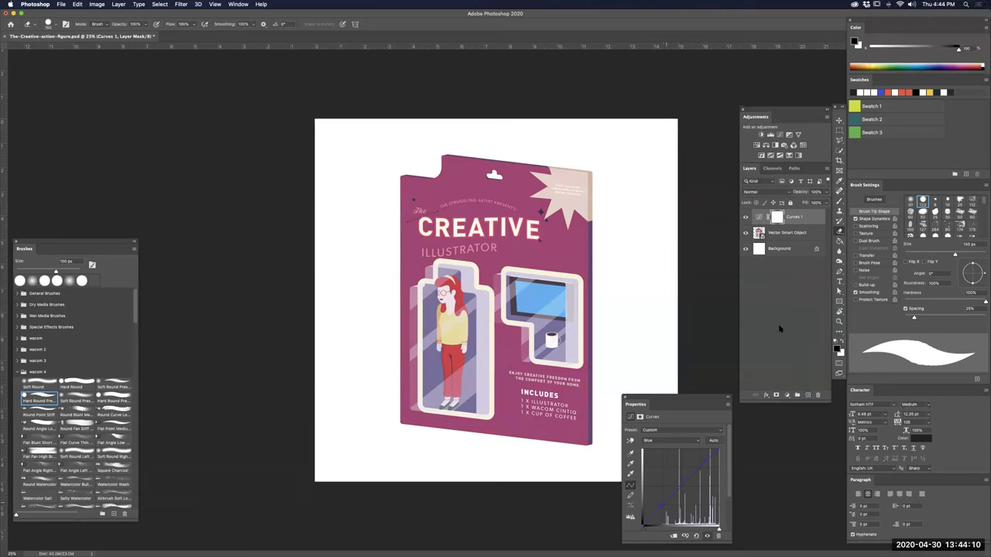
pyautogui.click(681, 440)
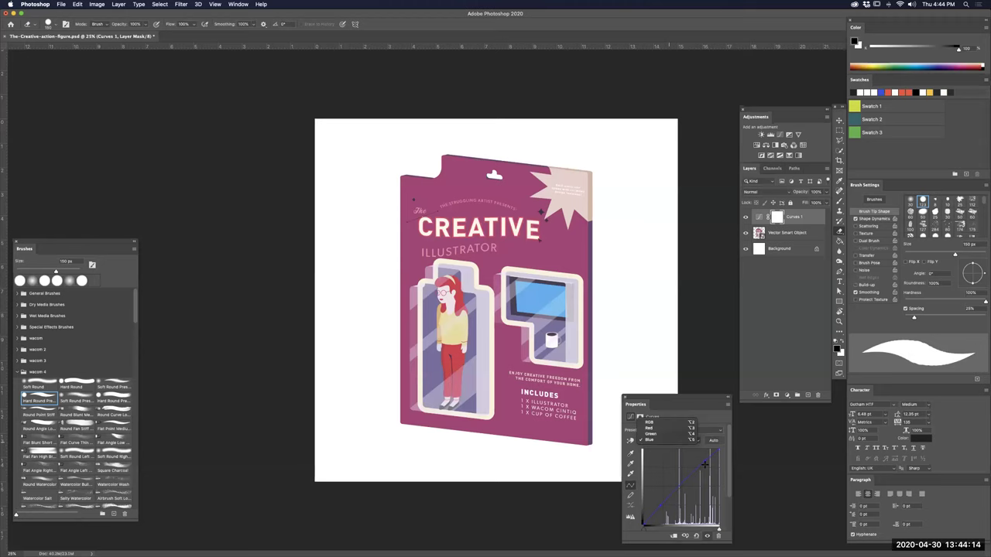
# - Add a second Curves adjustment layer and give its Red channel an S-curve with raised highlights
pyautogui.click(780, 135)
pyautogui.click(672, 441)
pyautogui.click(649, 428)
pyautogui.click(701, 463)
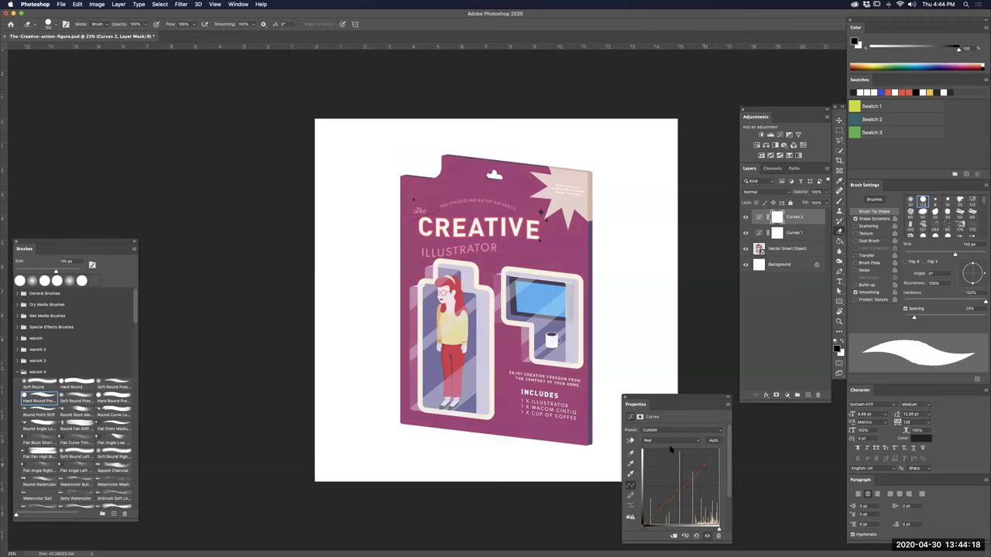
pyautogui.moveTo(695, 472); pyautogui.dragTo(694, 468)
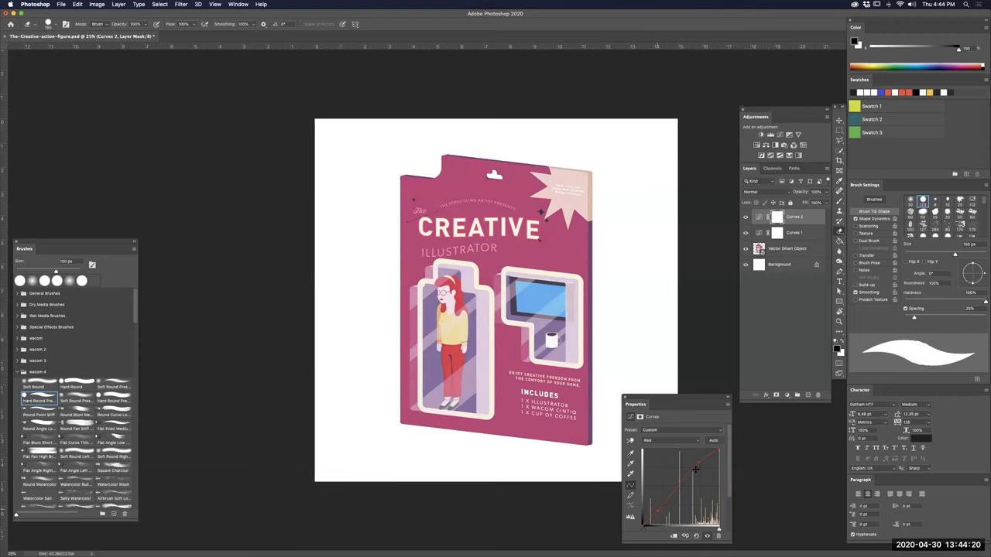
# - Adjust the Green and Blue channels of the second Curves layer to turn the backcard a warmer crimson
pyautogui.hotkey('alt', '4')
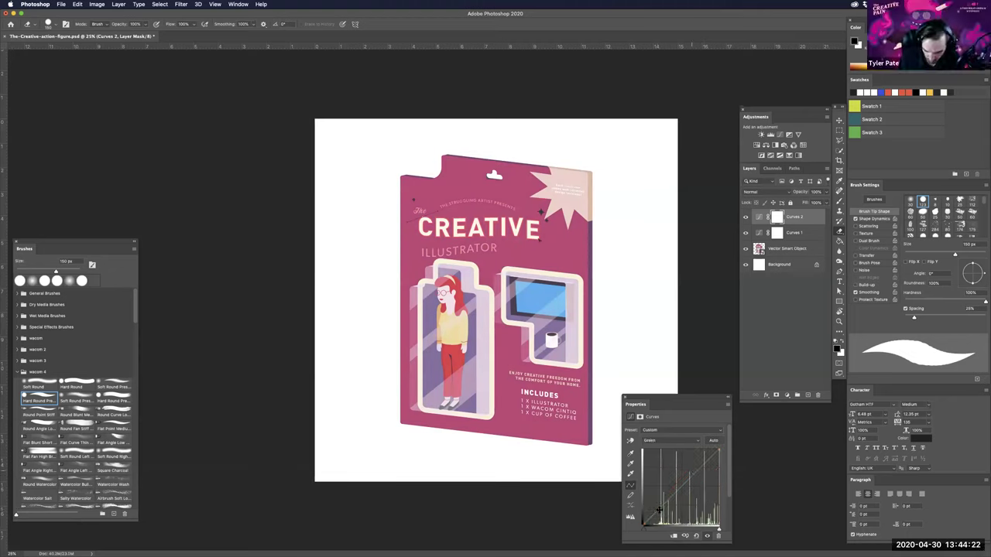
pyautogui.click(704, 465)
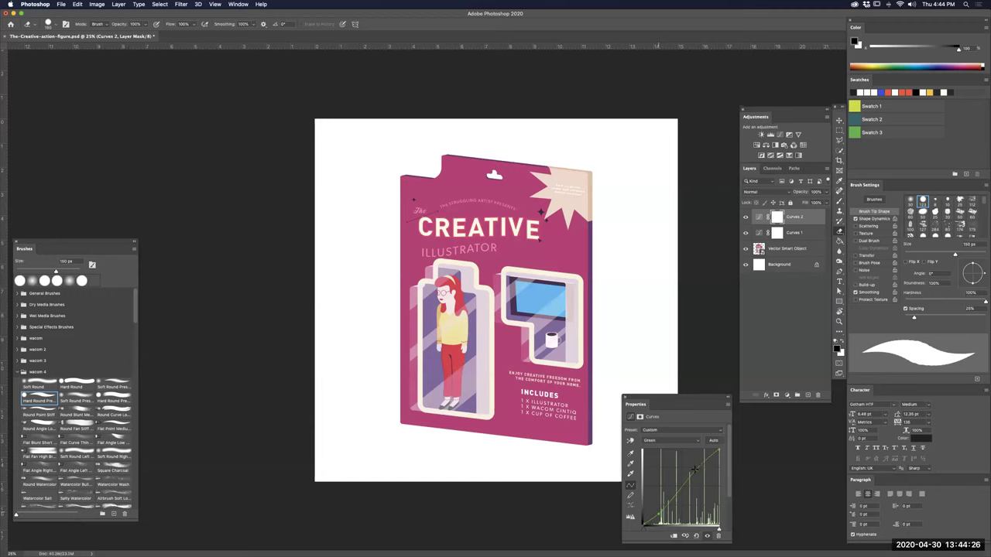
pyautogui.hotkey('alt', '5')
pyautogui.click(705, 464)
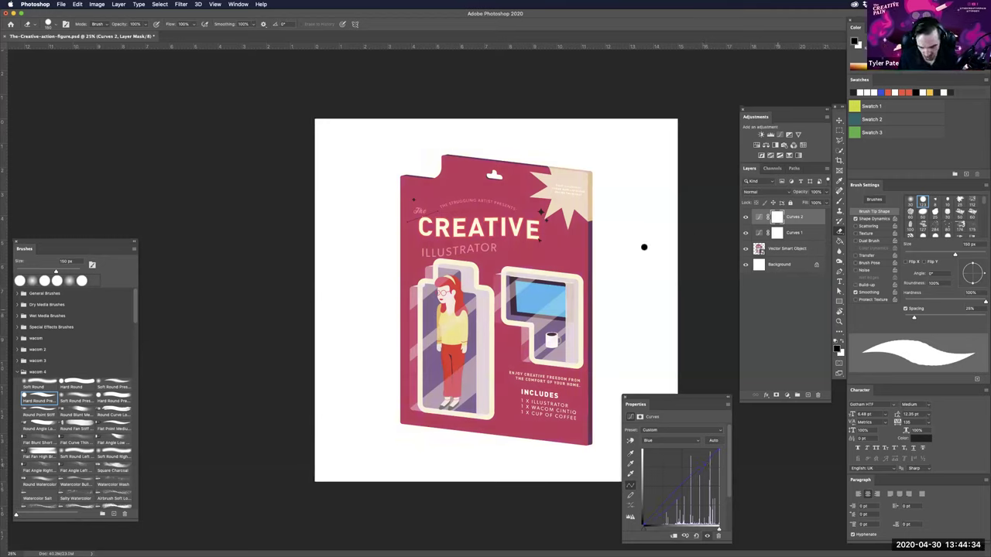
pyautogui.click(774, 312)
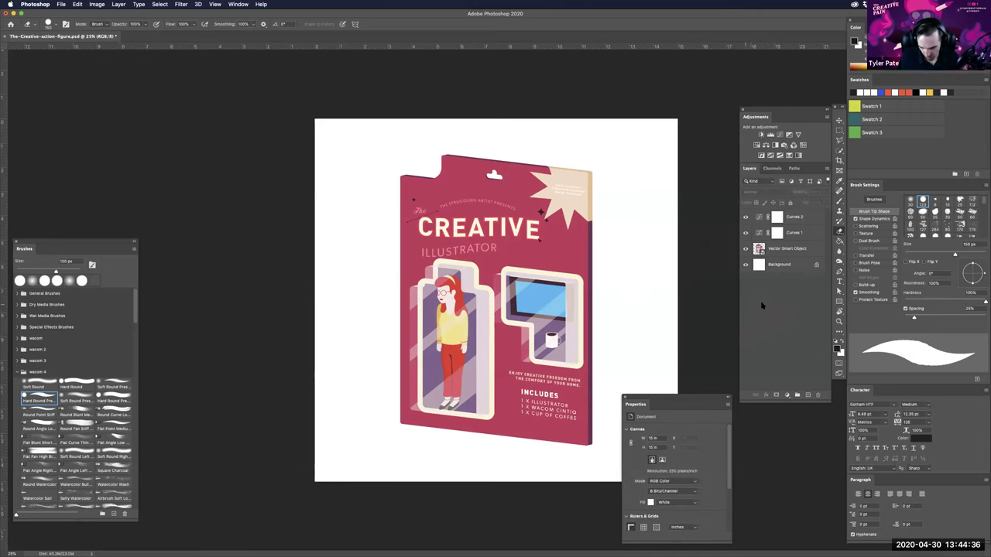
# - Export the color-adjusted package for web as a Very High quality JPEG and switch back to Illustrator
pyautogui.press('v')
pyautogui.click(624, 303)
pyautogui.click(556, 180)
pyautogui.press('super+s')
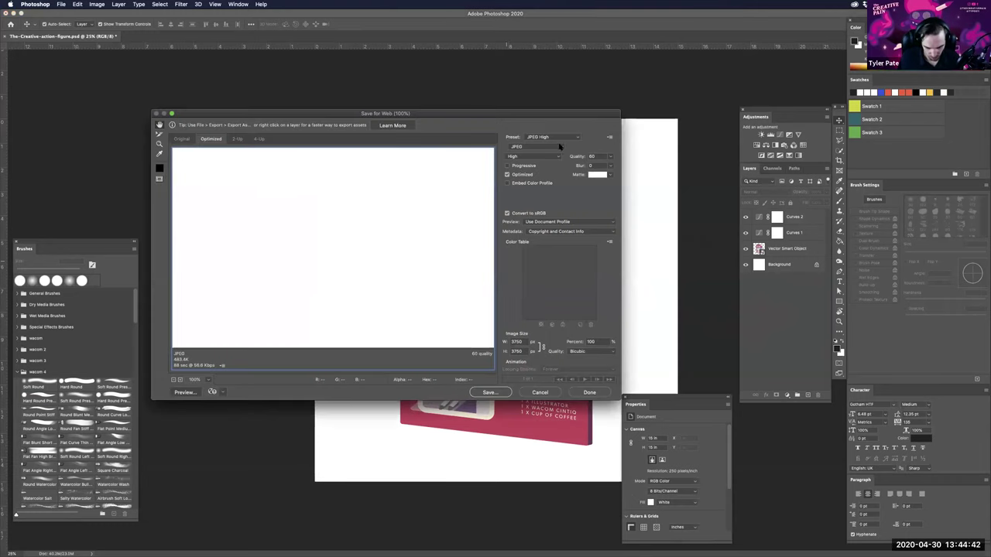
pyautogui.click(523, 157)
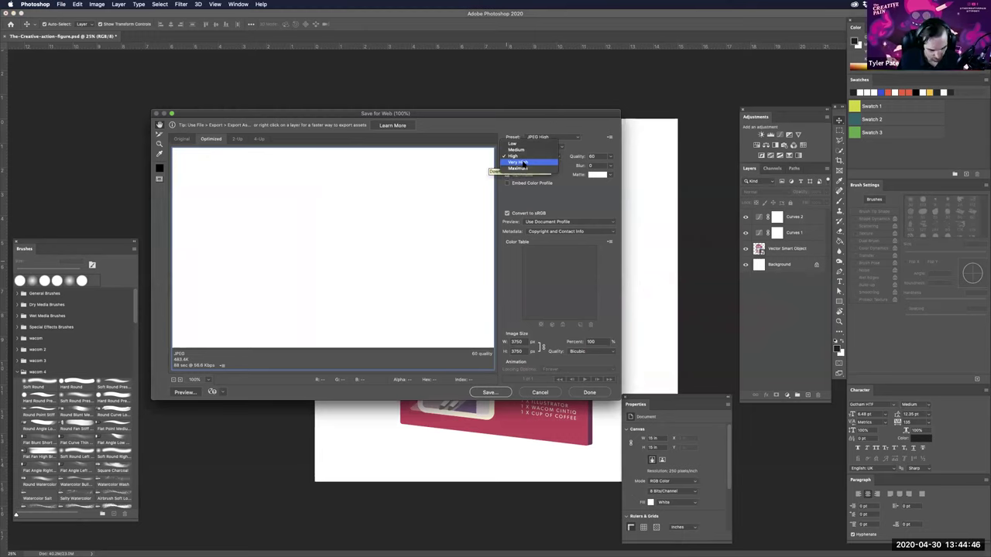
pyautogui.click(520, 162)
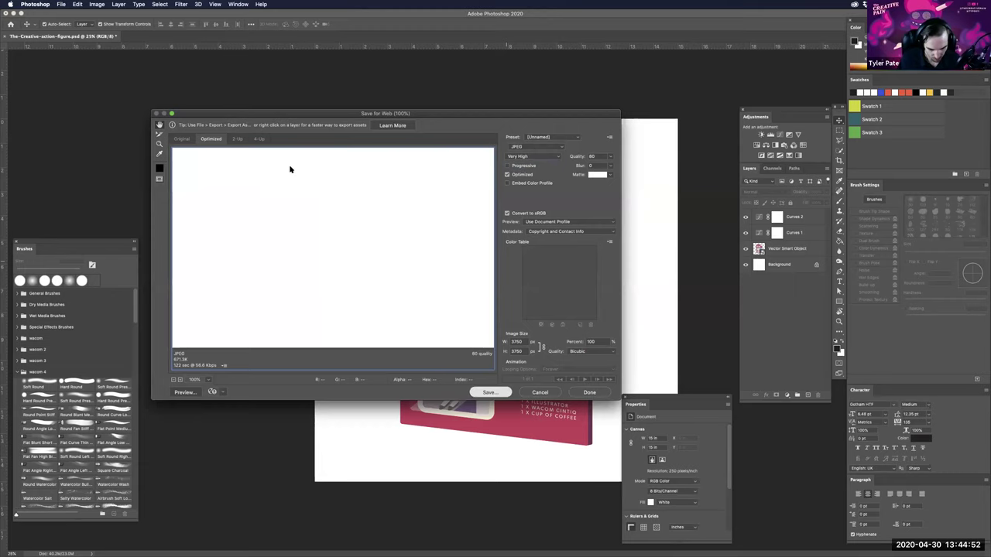
pyautogui.press('Return')
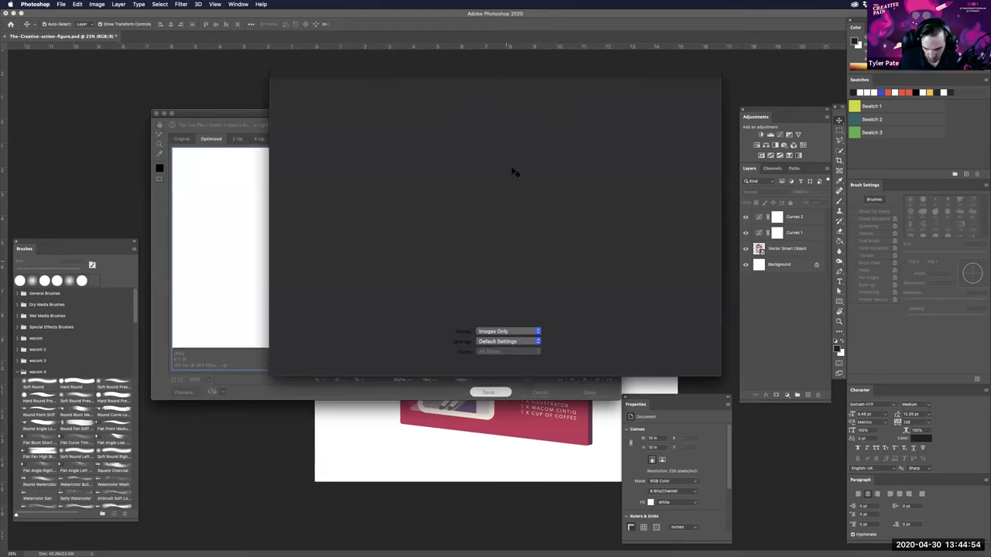
pyautogui.press('Return')
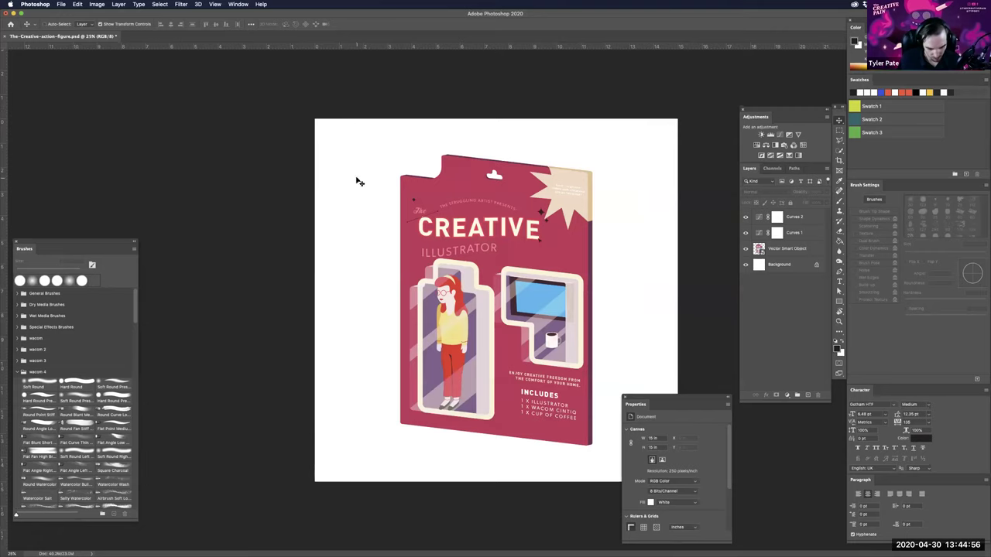
pyautogui.moveTo(412, 554)
pyautogui.click(482, 549)
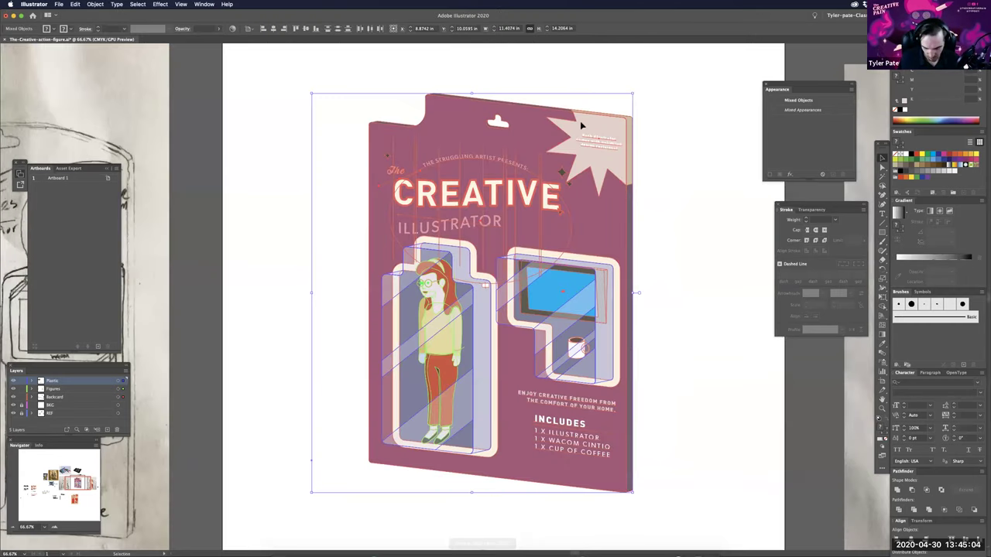
# - Place the exported The-Creative-action-figure.jpg from the desktop into the Illustrator document as a linked image
pyautogui.click(667, 99)
pyautogui.press('super+minus')
pyautogui.press('super+minus')
pyautogui.press('super+minus')
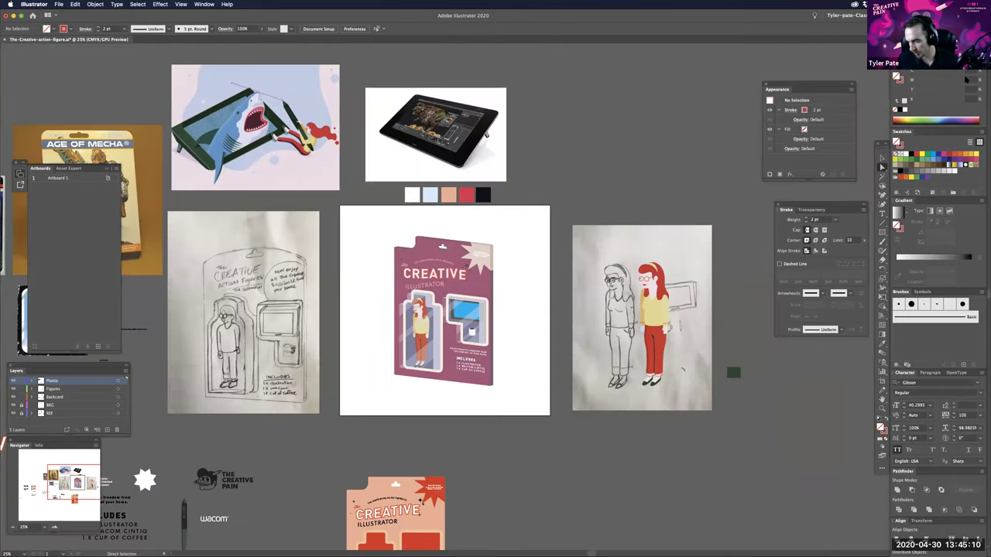
pyautogui.press('F11')
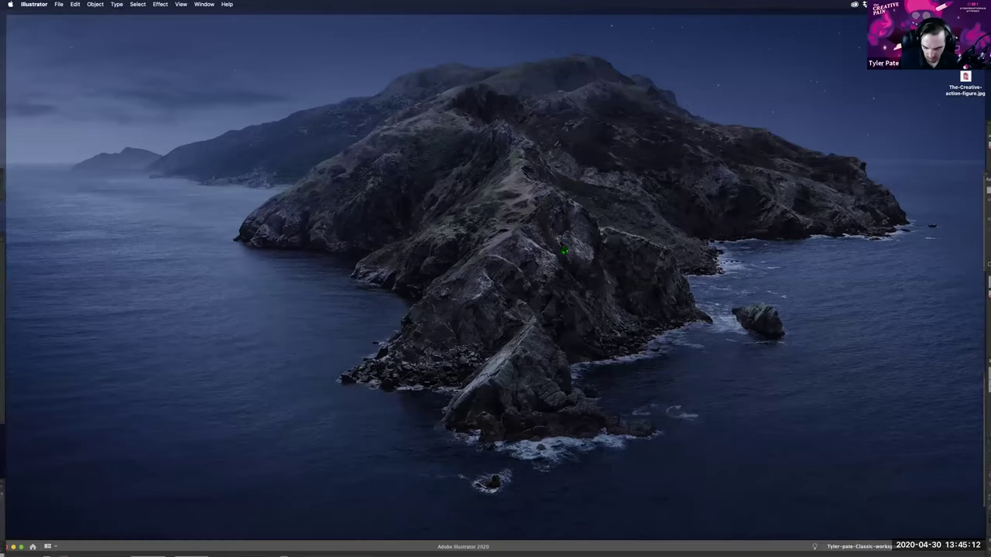
pyautogui.click(965, 75)
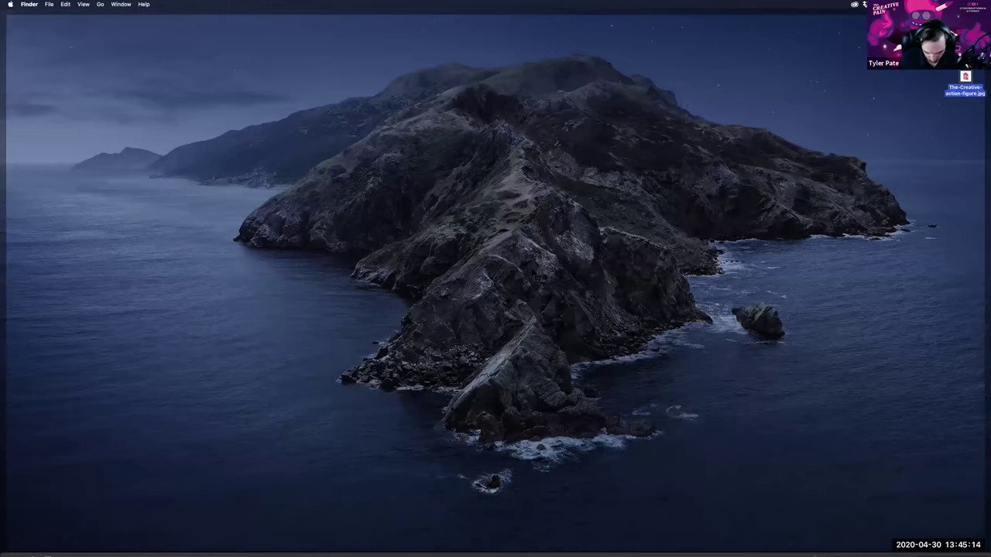
pyautogui.moveTo(965, 76); pyautogui.dragTo(631, 313)
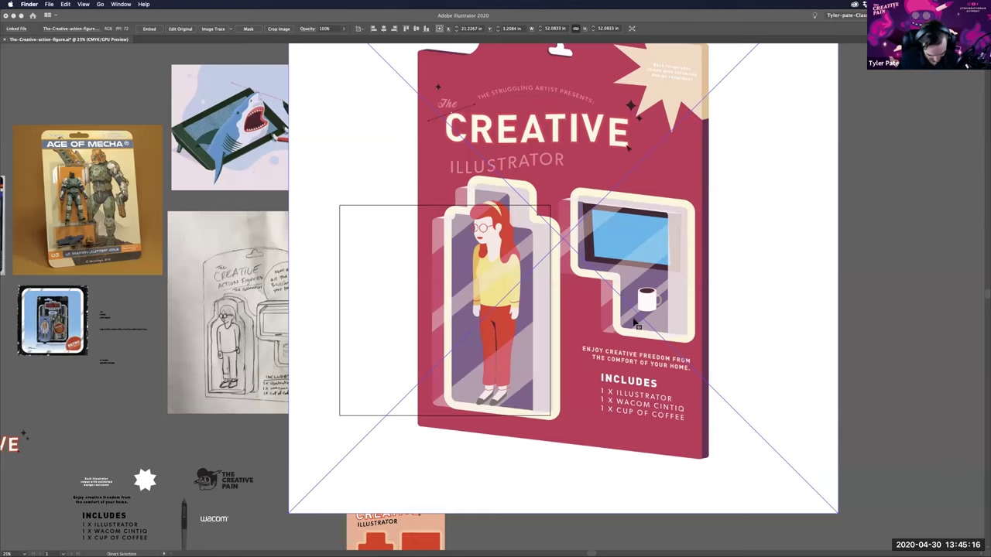
# - Scale the placed JPEG down to about 15.5 in square and position it beside the artboard as a color reference
pyautogui.press('super+minus')
pyautogui.press('super+minus')
pyautogui.press('super+minus')
pyautogui.moveTo(503, 237); pyautogui.dragTo(693, 327)
pyautogui.press('super+plus')
pyautogui.moveTo(758, 409); pyautogui.dragTo(585, 273)
pyautogui.moveTo(640, 235); pyautogui.dragTo(556, 283)
pyautogui.moveTo(586, 338)
pyautogui.mouseDown()
pyautogui.moveTo(553, 312)
pyautogui.moveTo(579, 291)
pyautogui.mouseUp()
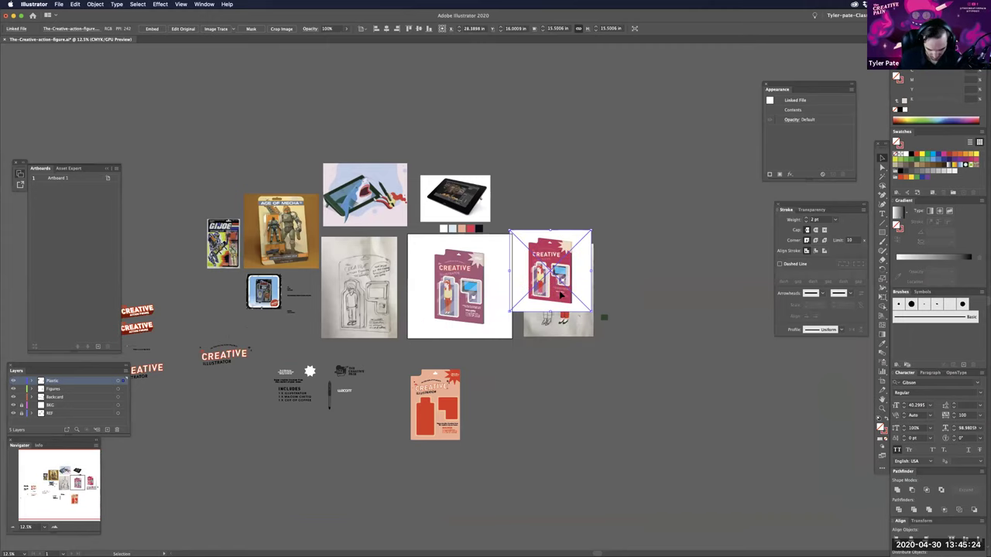
pyautogui.press('super+equal')
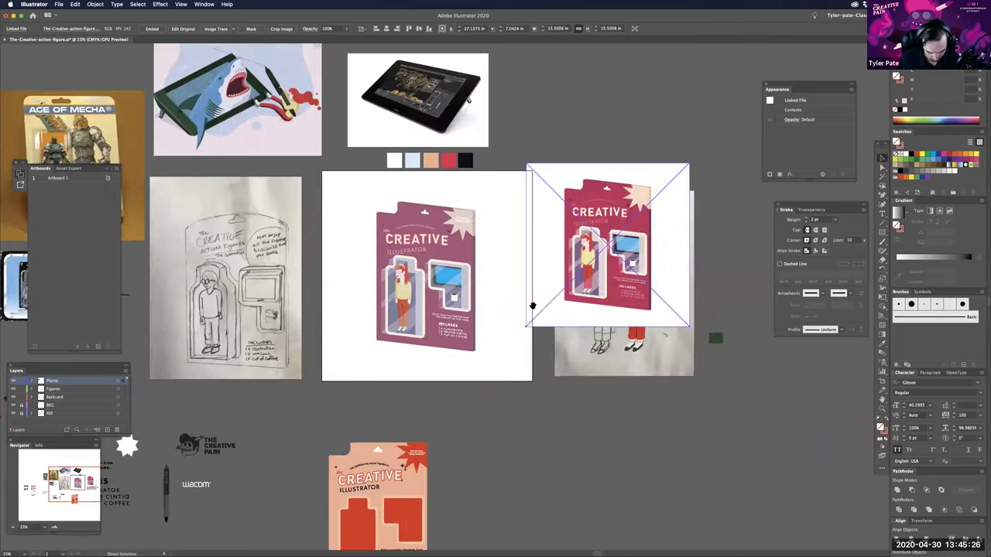
pyautogui.press('super+equal')
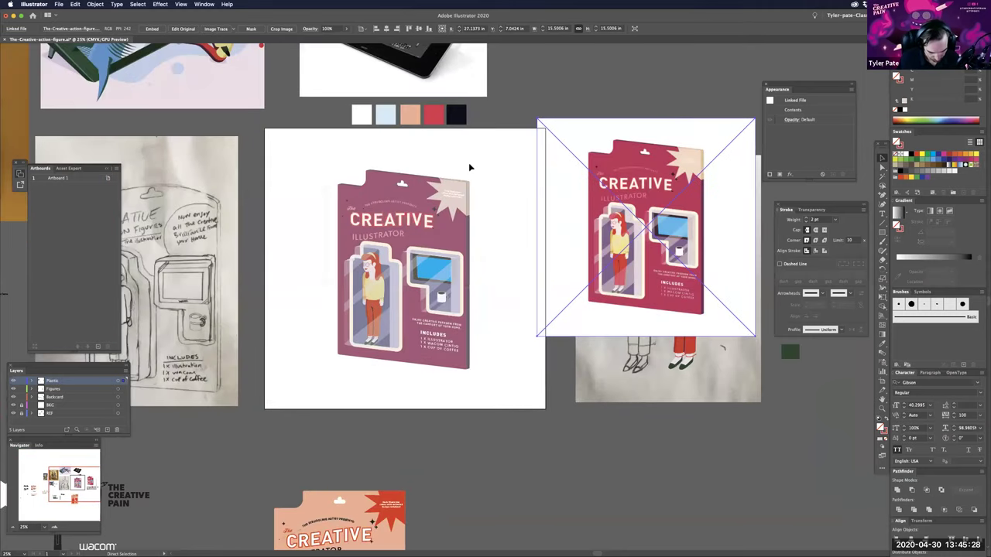
pyautogui.press('super+equal')
pyautogui.click(467, 163)
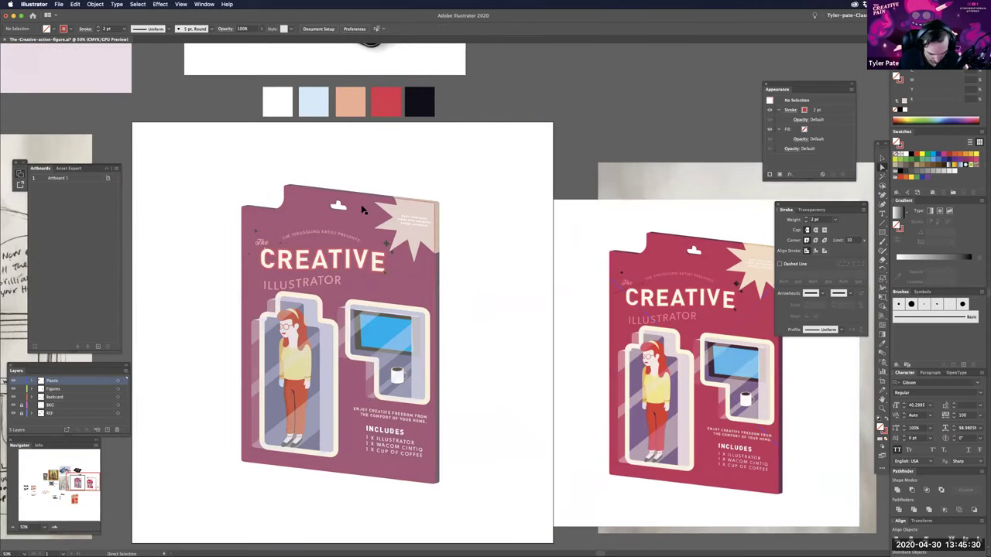
# - Select everything sharing the backcard front's fill color and recolor it with the crimson sampled from the placed JPEG
pyautogui.click(361, 205)
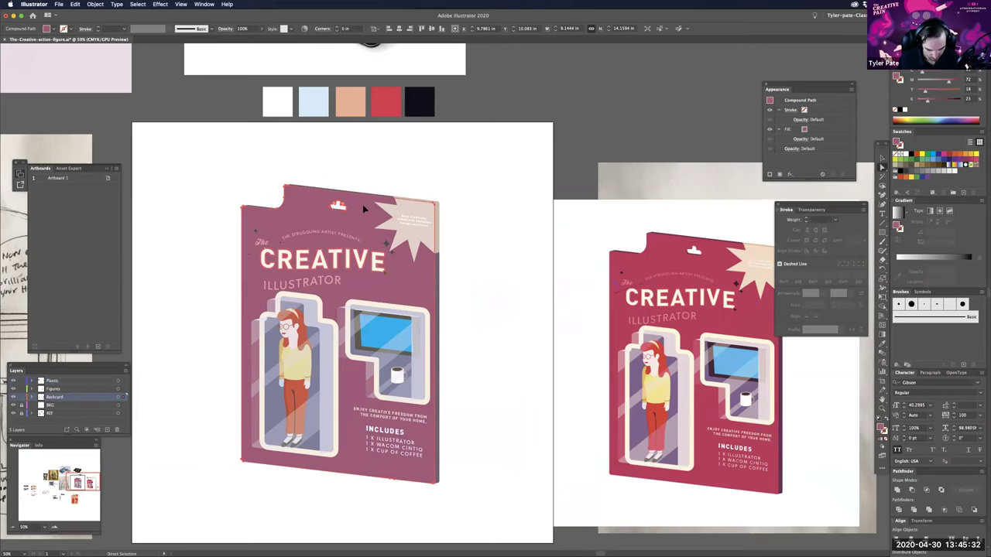
pyautogui.click(139, 5)
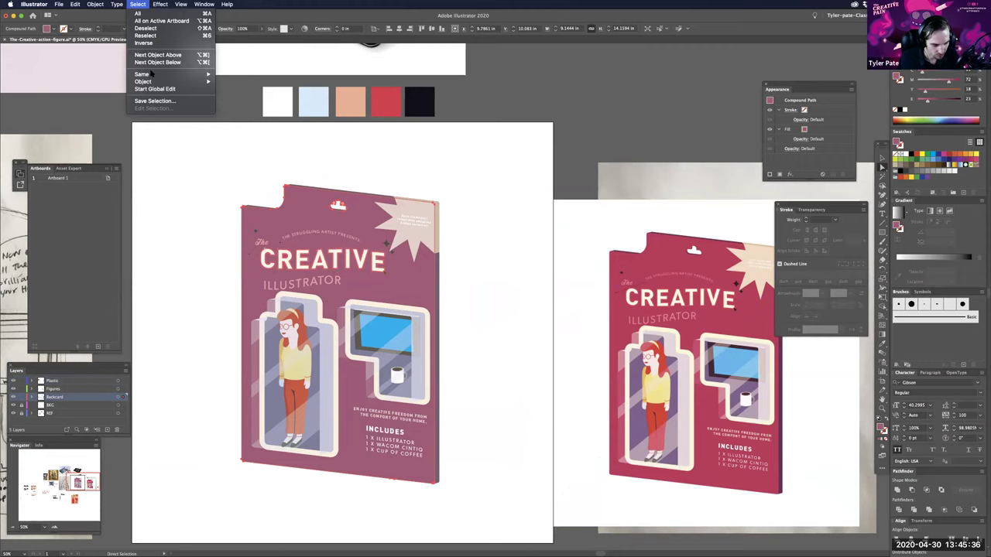
pyautogui.moveTo(153, 74)
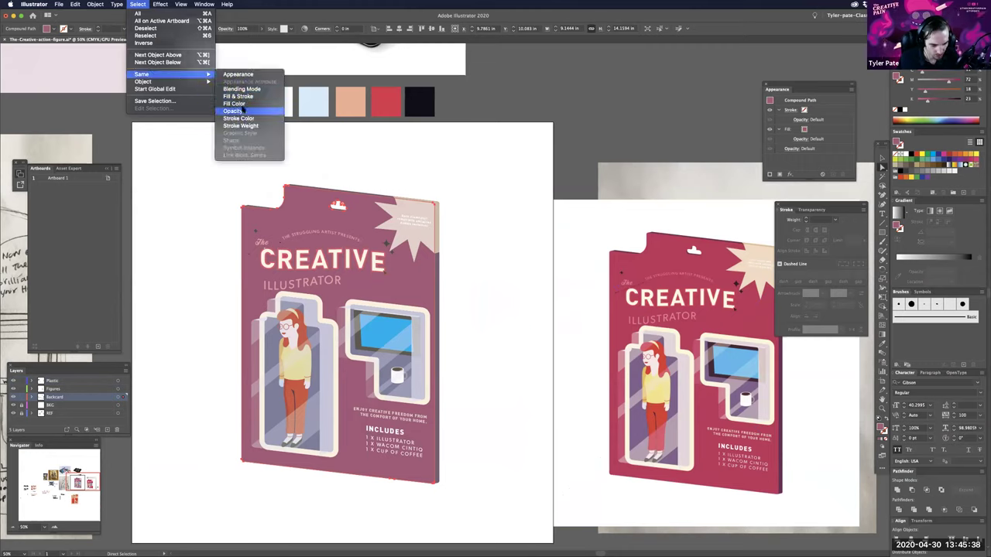
pyautogui.click(243, 108)
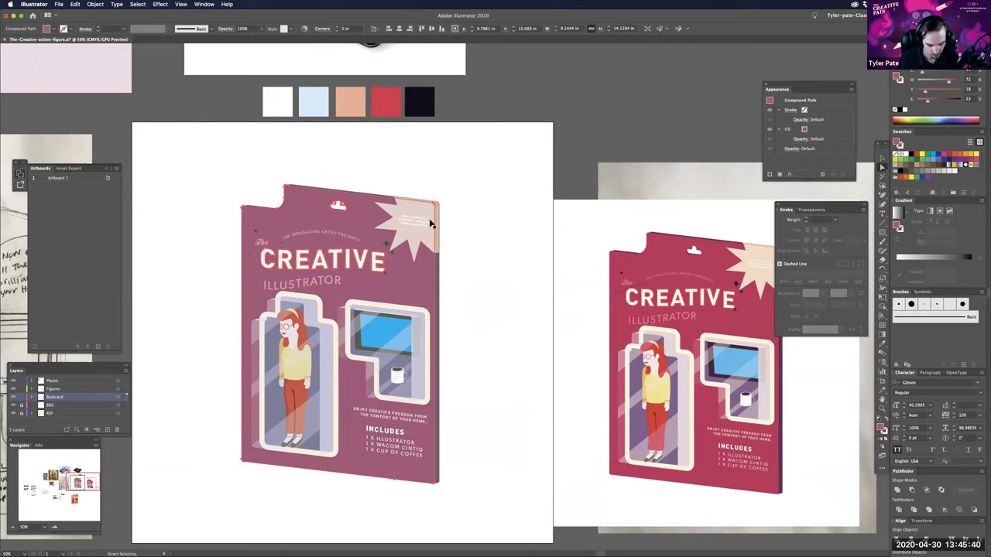
pyautogui.click(656, 263)
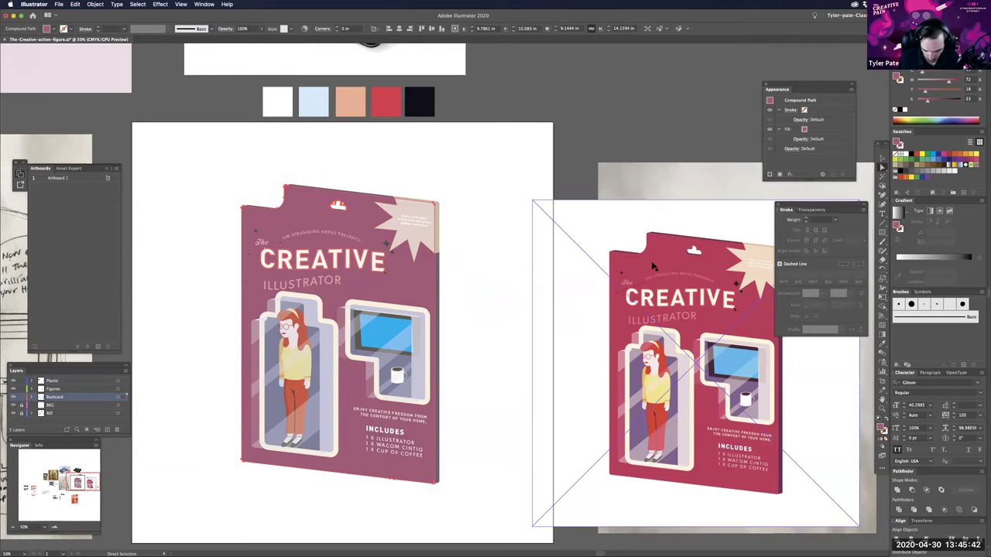
pyautogui.press('i')
pyautogui.click(661, 244)
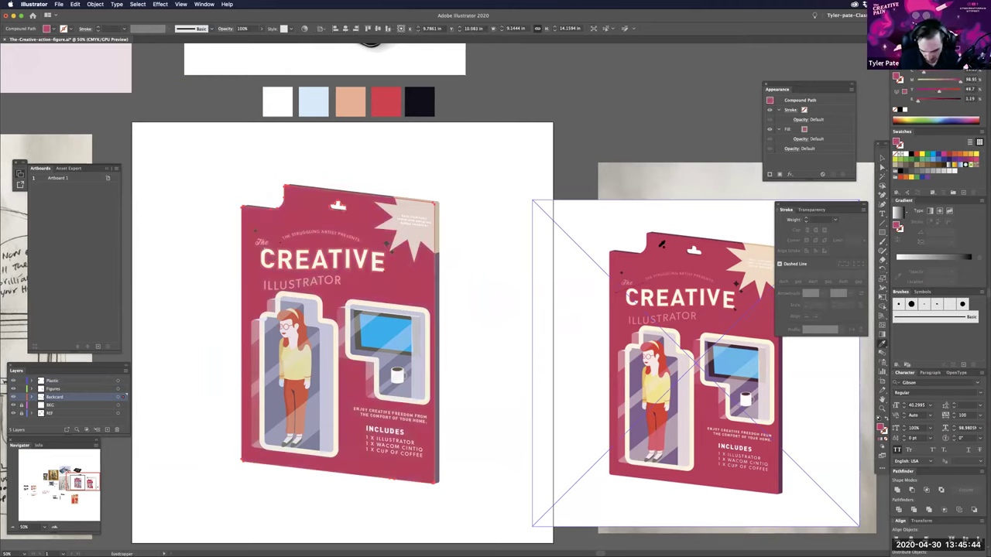
pyautogui.press('a')
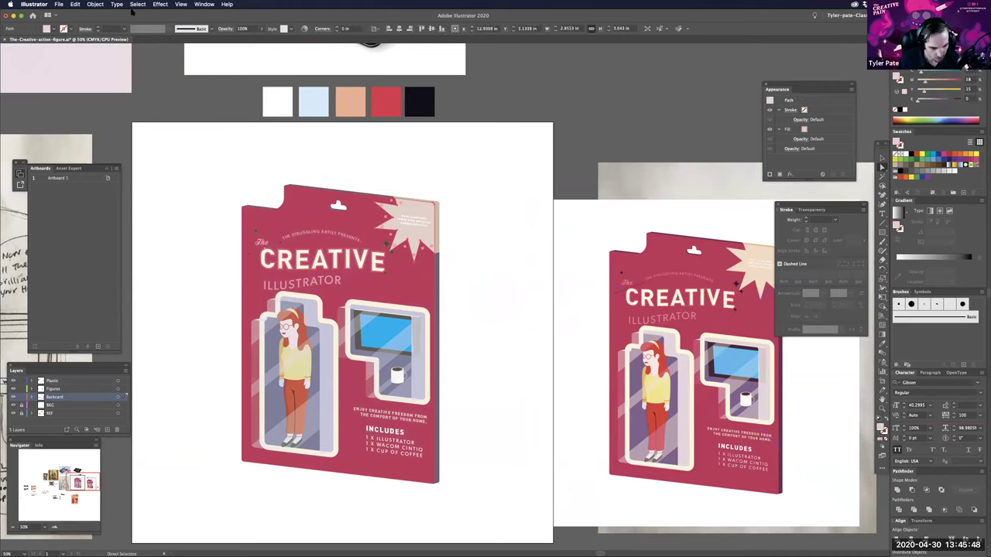
# - Select all objects with the starburst's fill color and recolor them with the cream sampled from the JPEG's starburst
pyautogui.press('super+a')
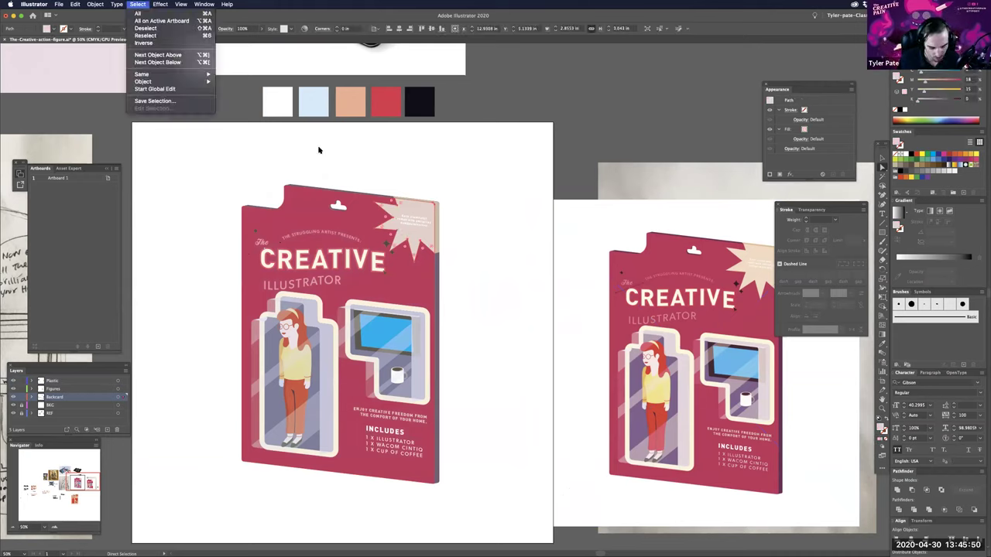
pyautogui.press('i')
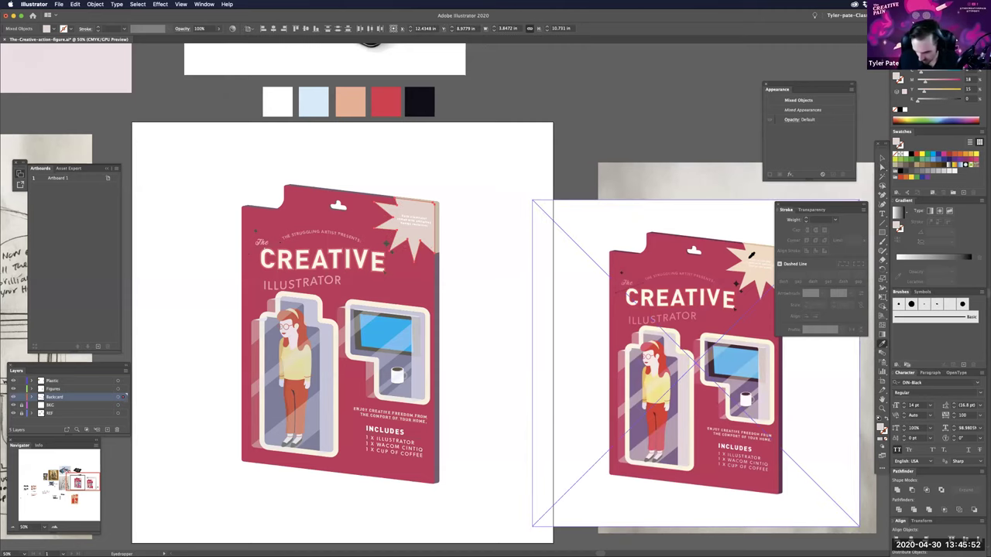
pyautogui.press('v')
pyautogui.click(495, 278)
# - Select all objects with the box side's fill color and recolor them with the dark purple sampled from the JPEG's box edge
pyautogui.click(438, 275)
pyautogui.press('a')
pyautogui.click(438, 274)
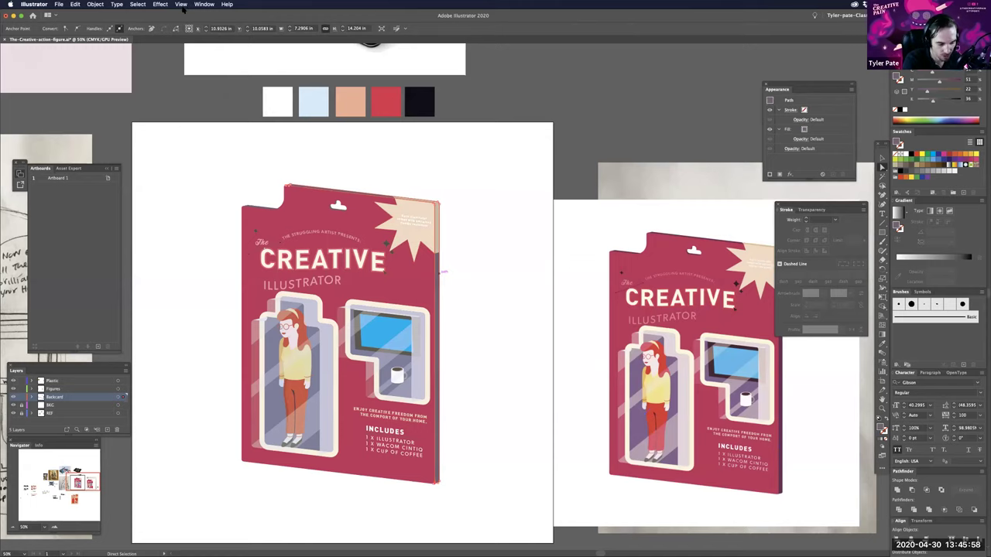
pyautogui.click(137, 3)
pyautogui.moveTo(171, 75)
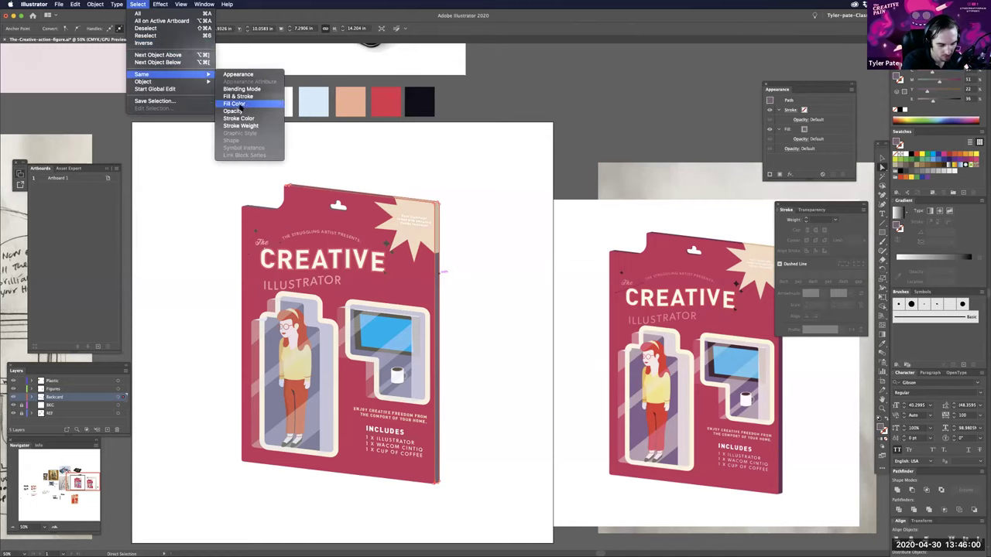
pyautogui.click(242, 105)
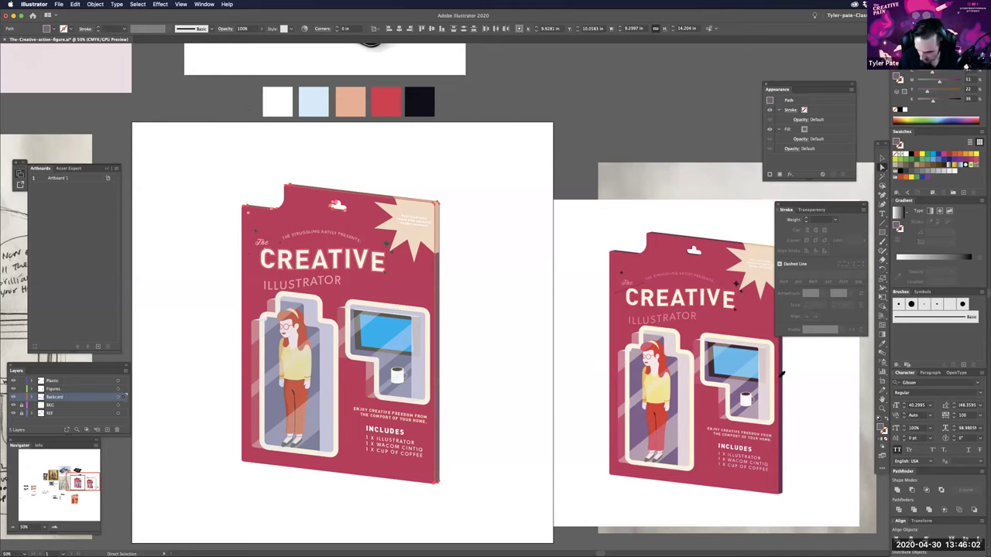
pyautogui.press('i')
pyautogui.click(780, 376)
pyautogui.press('a')
pyautogui.press('super+shift+a')
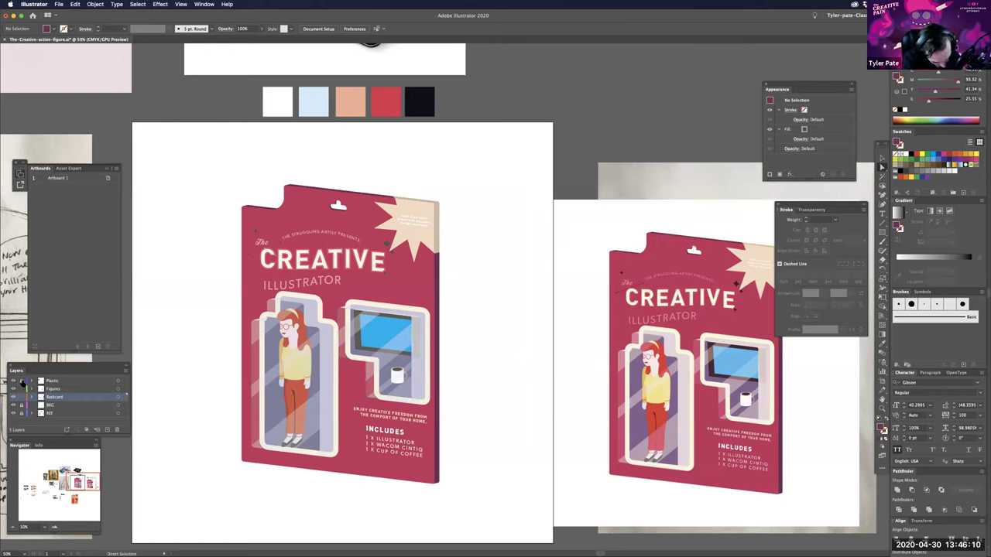
# - Select the blister interior panels by shared fill color and recolor them with the purple sampled from the JPEG's interior
pyautogui.click(270, 341)
pyautogui.click(138, 4)
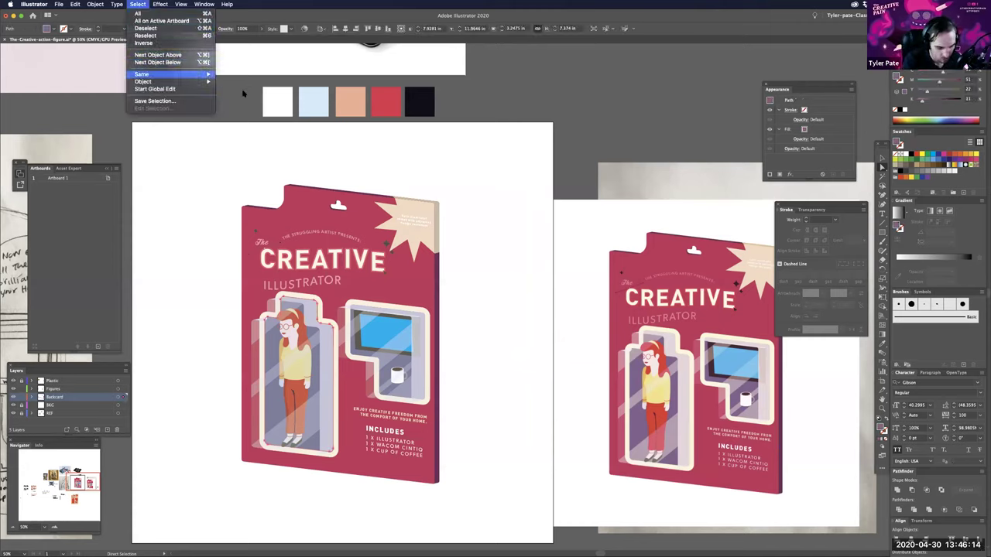
pyautogui.moveTo(253, 108)
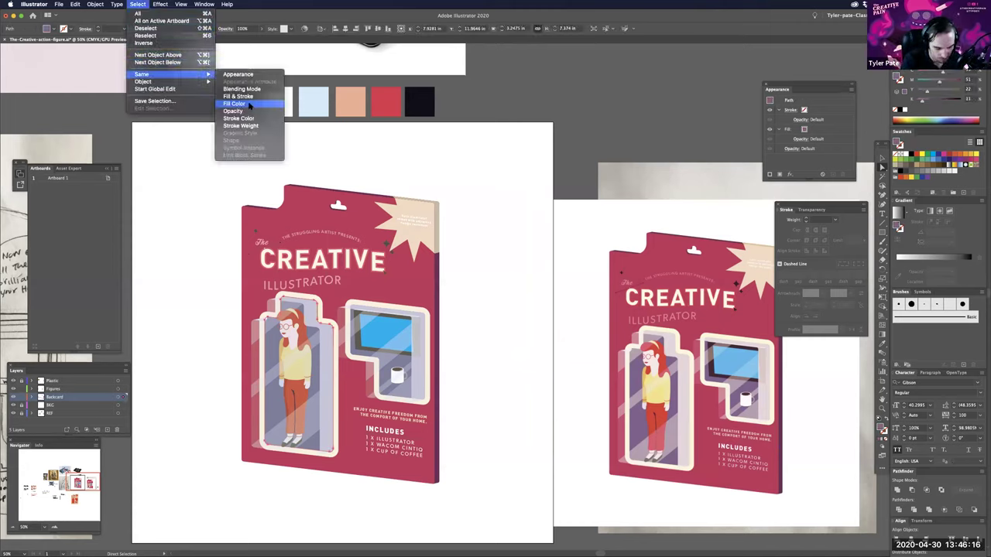
pyautogui.click(247, 105)
pyautogui.press('i')
pyautogui.press('a')
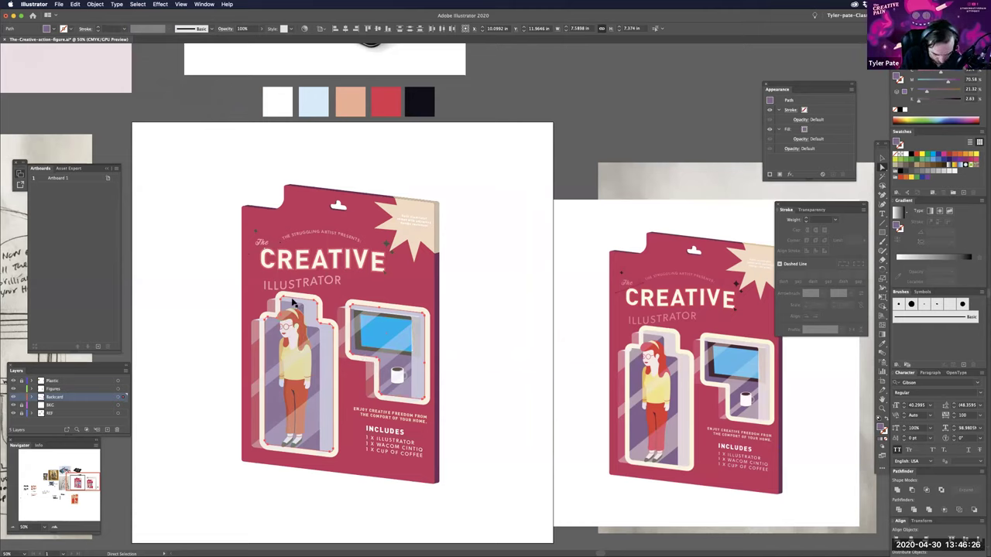
# - Select all objects with the figure's hair fill color and recolor them with the red sampled from the JPEG's hair
pyautogui.click(292, 316)
pyautogui.click(138, 4)
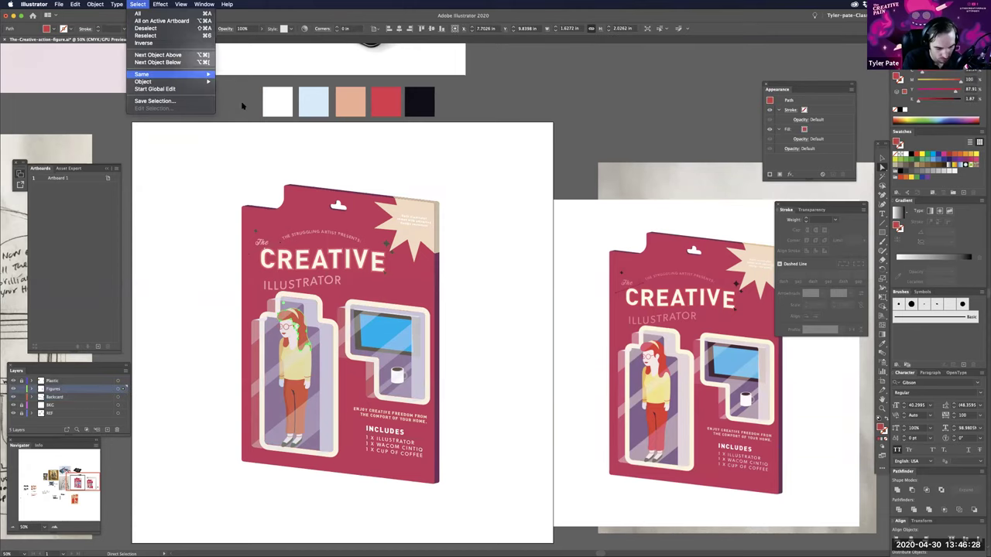
pyautogui.moveTo(172, 74)
pyautogui.click(242, 104)
pyautogui.press('i')
pyautogui.press('a')
pyautogui.click(511, 371)
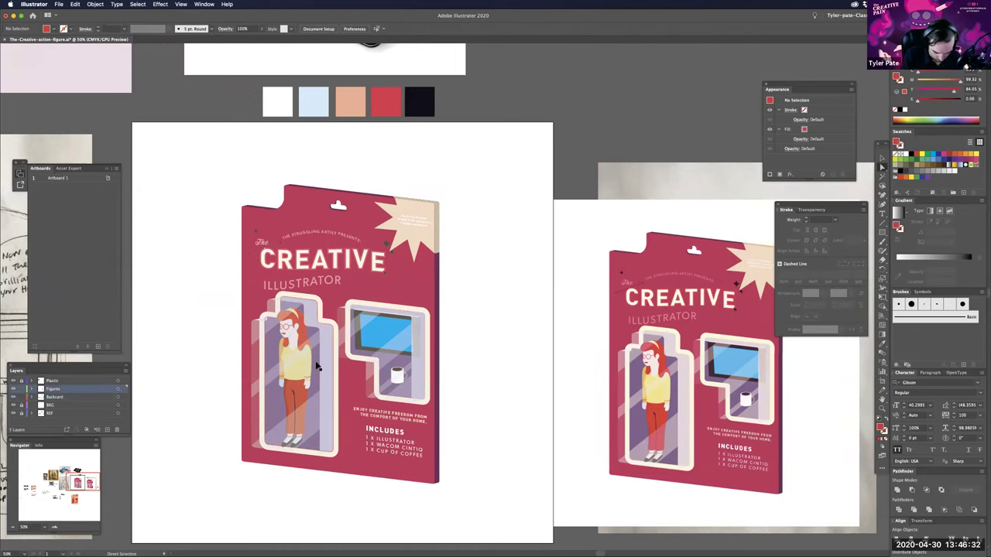
# - Select all objects with the figure's sweater fill color and recolor them with the yellow sampled from the JPEG's sweater
pyautogui.click(300, 396)
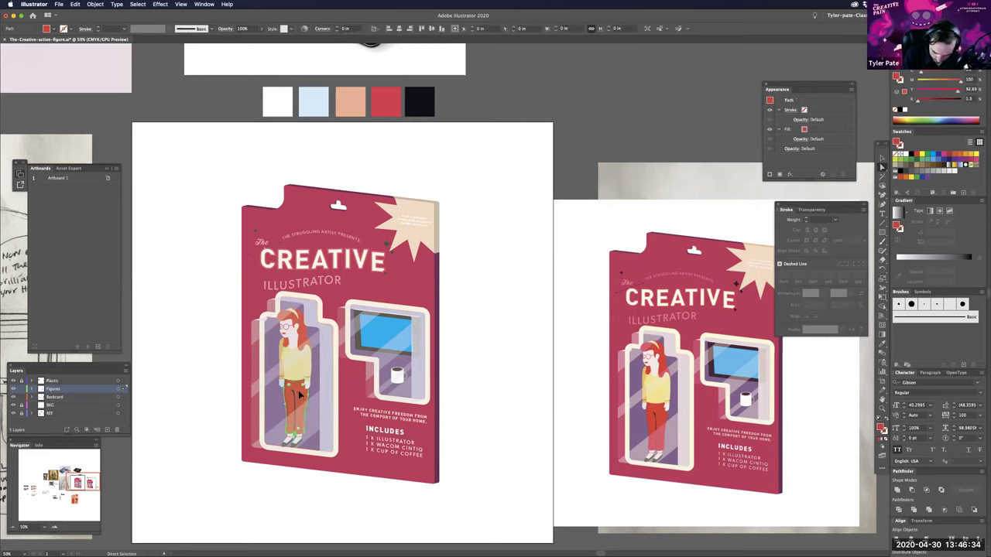
pyautogui.click(292, 374)
pyautogui.moveTo(139, 6); pyautogui.dragTo(165, 79)
pyautogui.click(138, 5)
pyautogui.moveTo(182, 76)
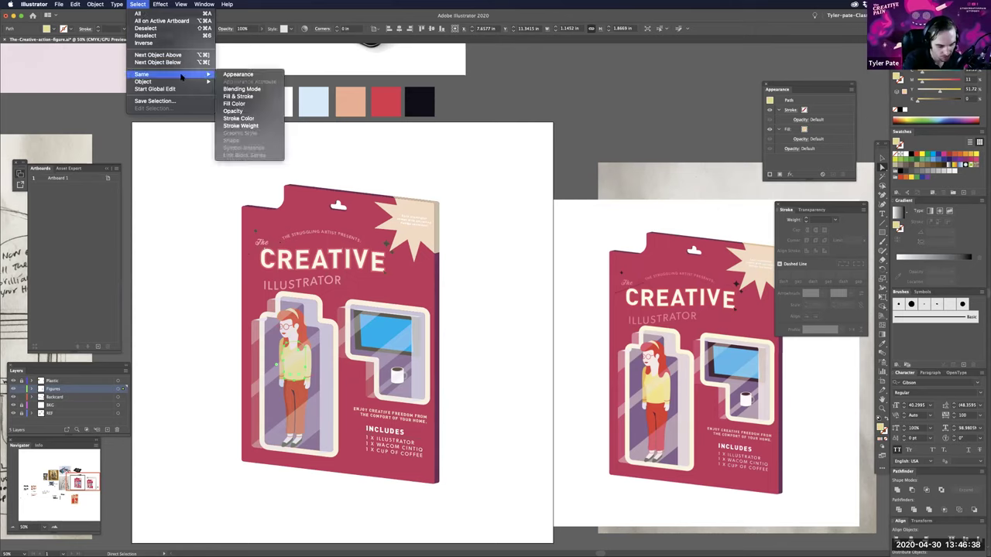
pyautogui.click(234, 104)
pyautogui.press('i')
pyautogui.click(649, 376)
pyautogui.press('a')
pyautogui.click(518, 337)
# - Recolor the figure's sleeve with the yellow sampled from the matching sleeve in the JPEG
pyautogui.click(308, 358)
pyautogui.press('i')
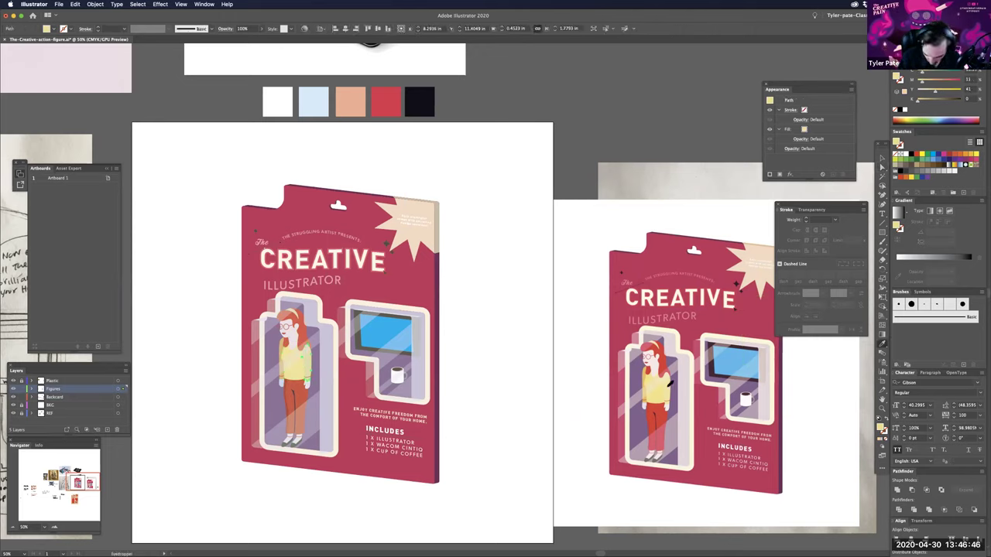
pyautogui.click(669, 384)
pyautogui.press('a')
pyautogui.click(524, 357)
# - Color the divider line below INCLUDES with the box side's dark purple, applied as a 1 pt stroke with no fill
pyautogui.hscroll(-2, 524, 456)
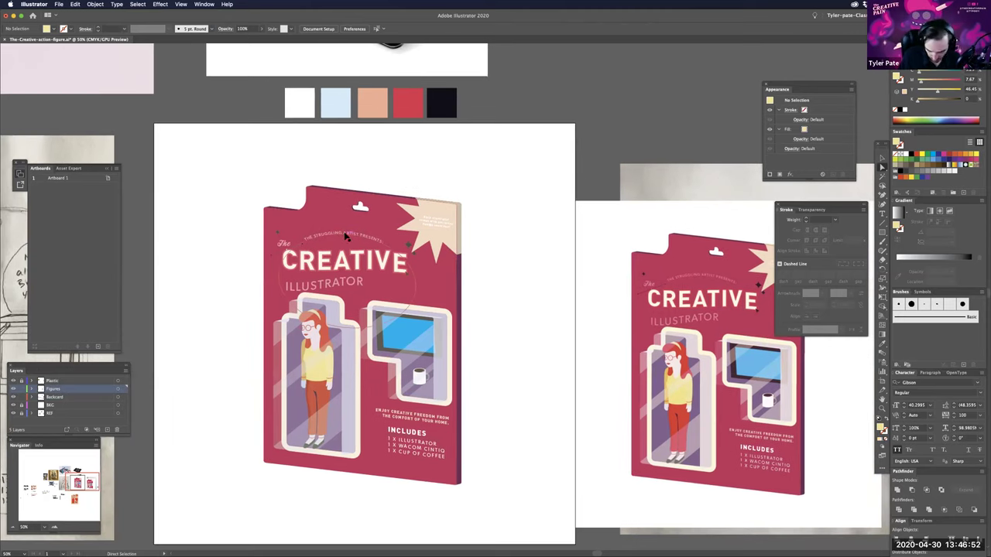
pyautogui.click(444, 445)
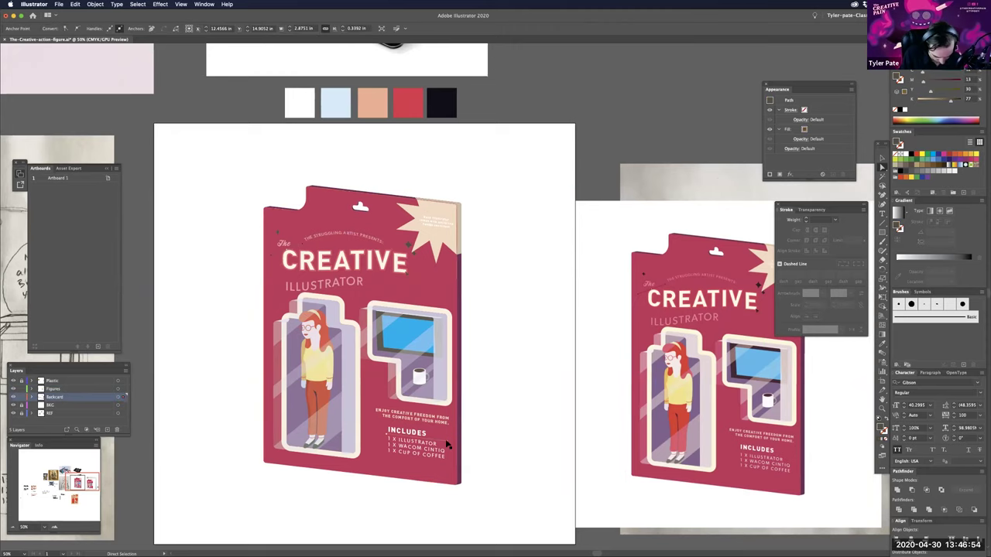
pyautogui.press('i')
pyautogui.click(464, 428)
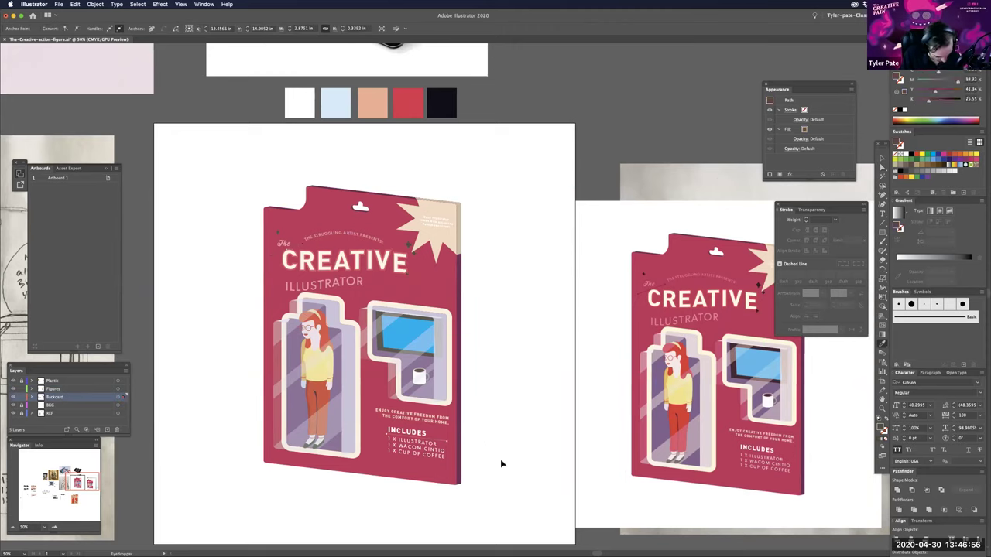
pyautogui.press('v')
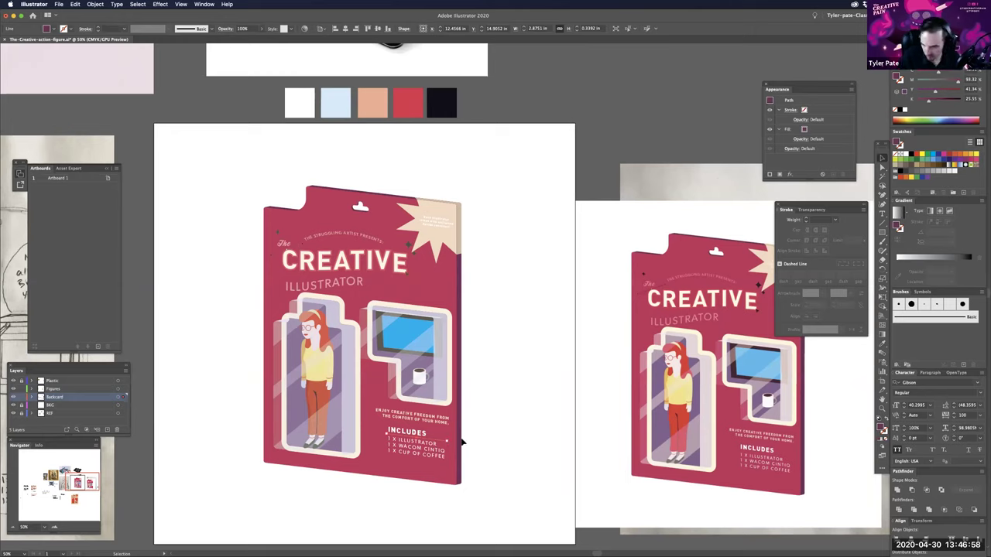
pyautogui.hotkey('shift', 'x')
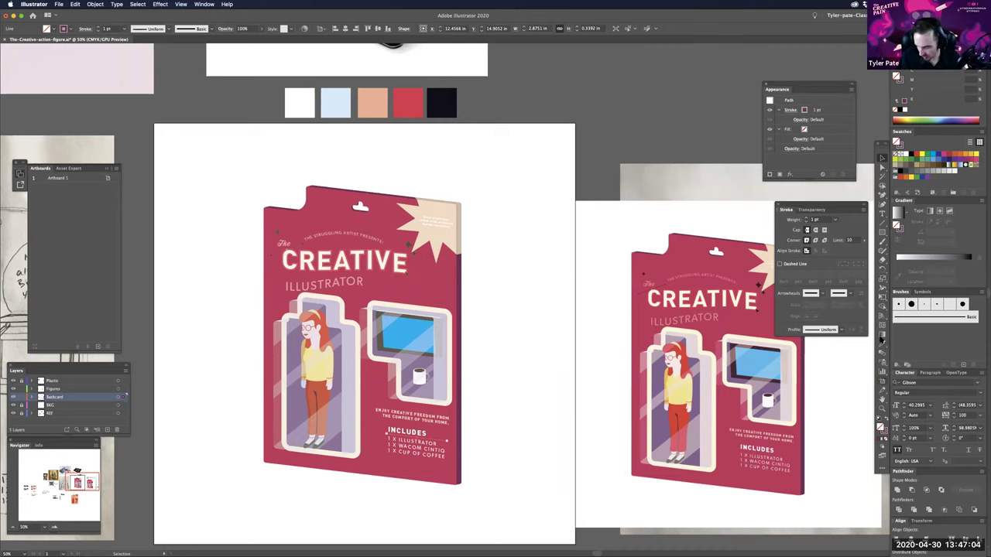
pyautogui.press('a')
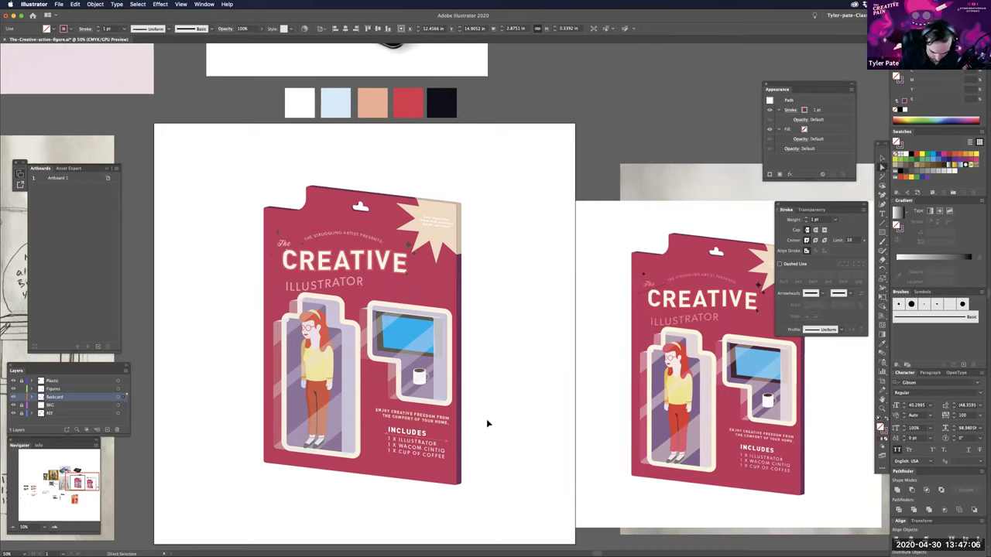
# - Recolor the tablet screen on the package a muted light teal by adjusting its cyan and setting yellow to 25%
pyautogui.click(574, 308)
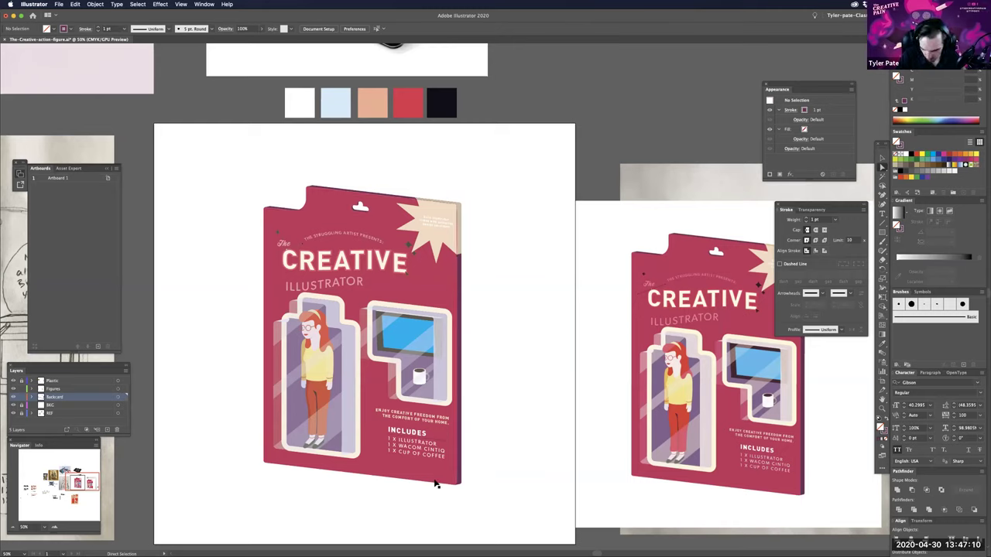
pyautogui.press('v')
pyautogui.moveTo(526, 396); pyautogui.dragTo(511, 391)
pyautogui.moveTo(517, 442); pyautogui.dragTo(506, 441)
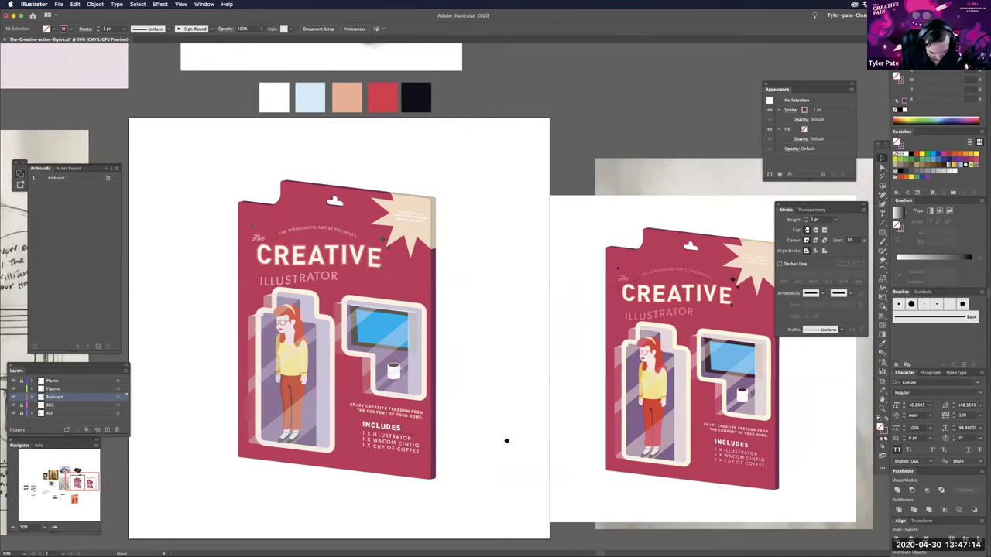
pyautogui.moveTo(452, 416); pyautogui.dragTo(503, 423)
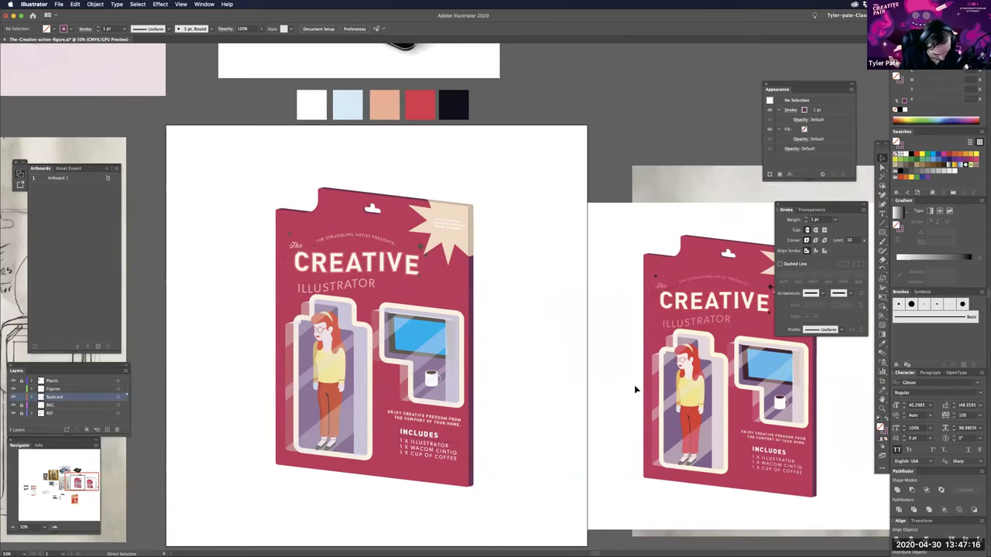
pyautogui.press('super+=')
pyautogui.press('super+equal')
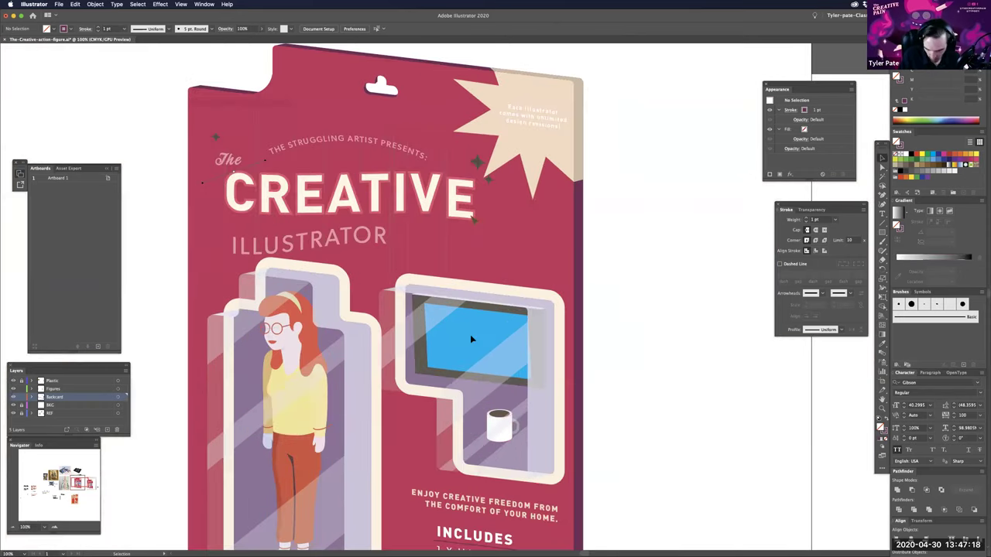
pyautogui.press('a')
pyautogui.click(471, 338)
pyautogui.click(929, 72)
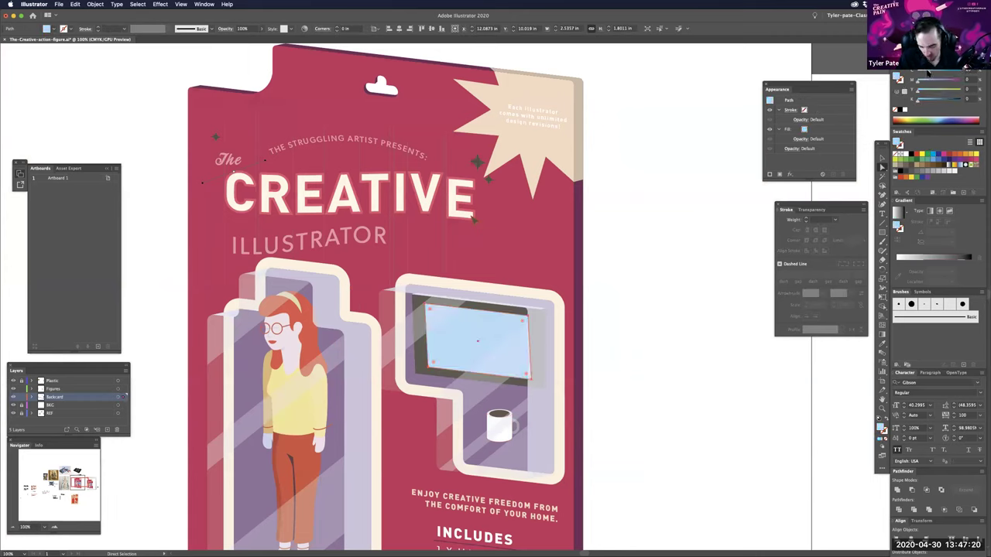
pyautogui.moveTo(931, 74); pyautogui.dragTo(936, 75)
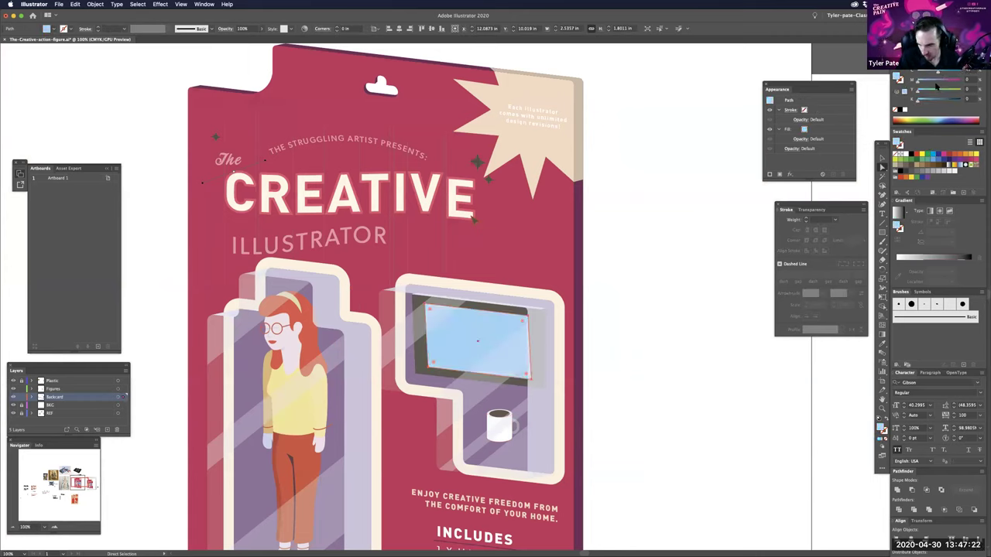
pyautogui.click(648, 332)
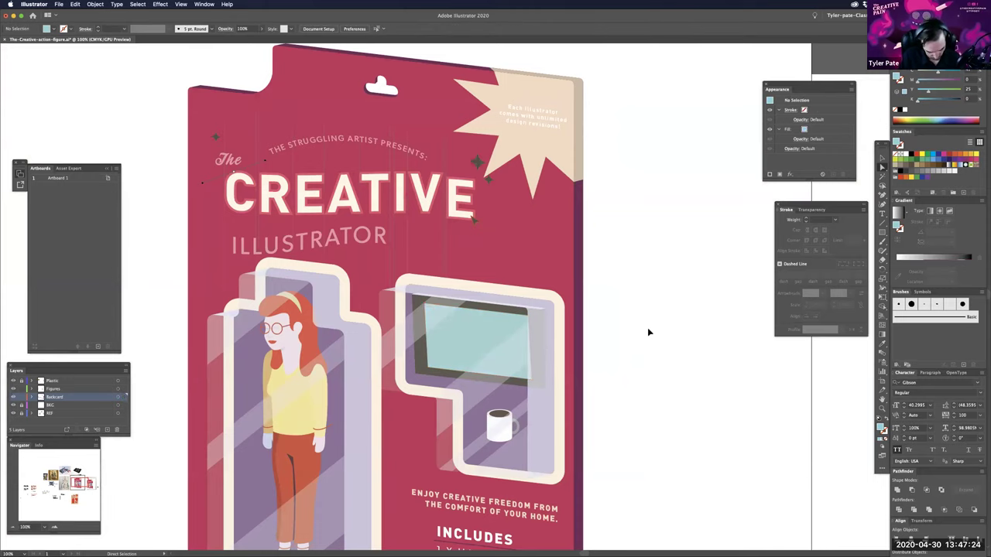
# - Bring the white Wacom logo from the pasteboard onto the package's tablet screen
pyautogui.press('super+minus')
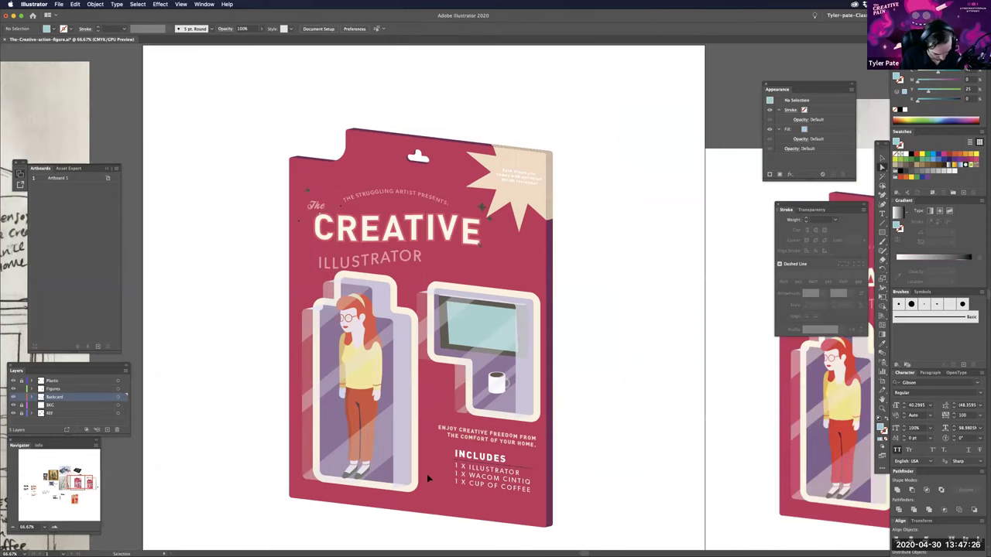
pyautogui.press('super+minus')
pyautogui.press('super+minus')
pyautogui.press('super+minus')
pyautogui.press('super+minus')
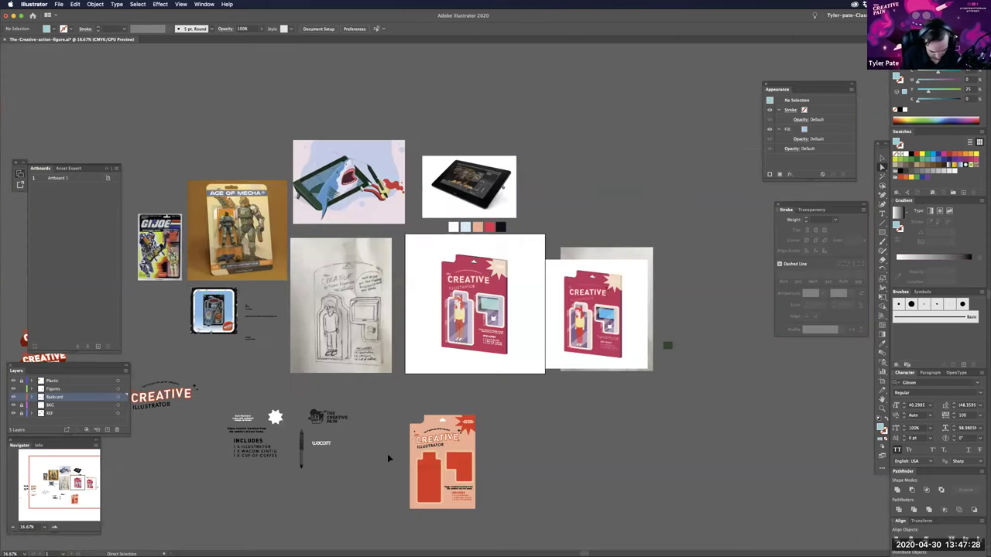
pyautogui.press('v')
pyautogui.hscroll(-3, 388, 457)
pyautogui.click(395, 443)
pyautogui.press('super+plus')
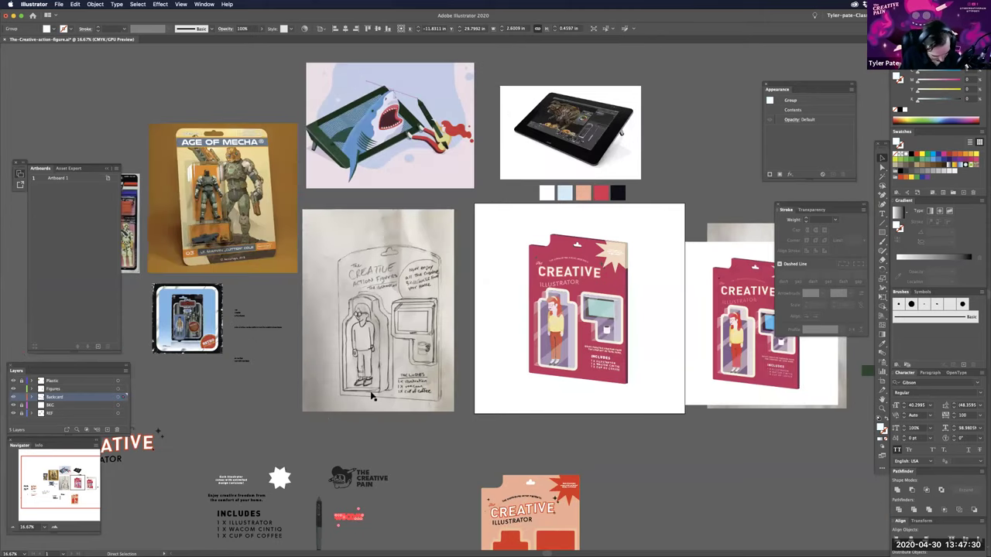
pyautogui.press('super+1')
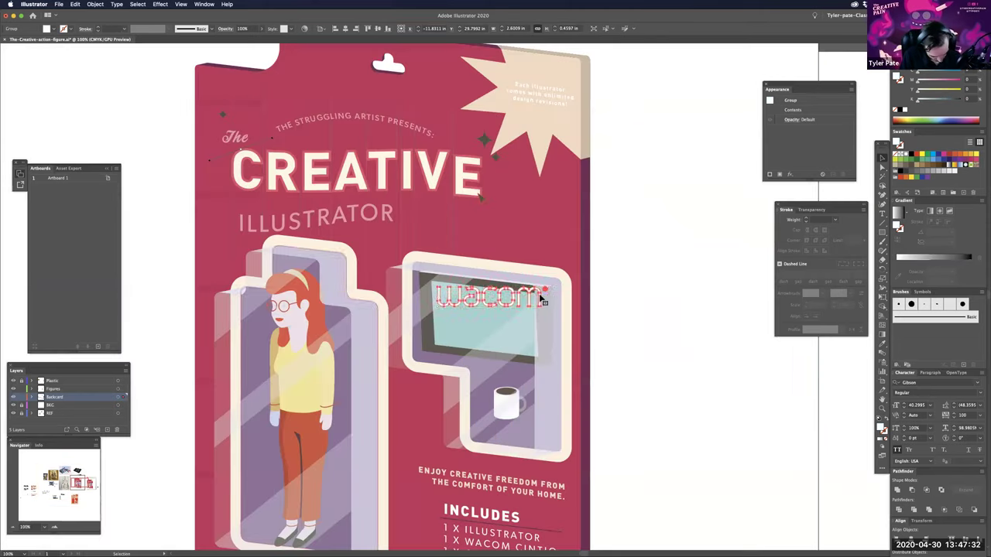
pyautogui.press('v')
pyautogui.press('super+equal')
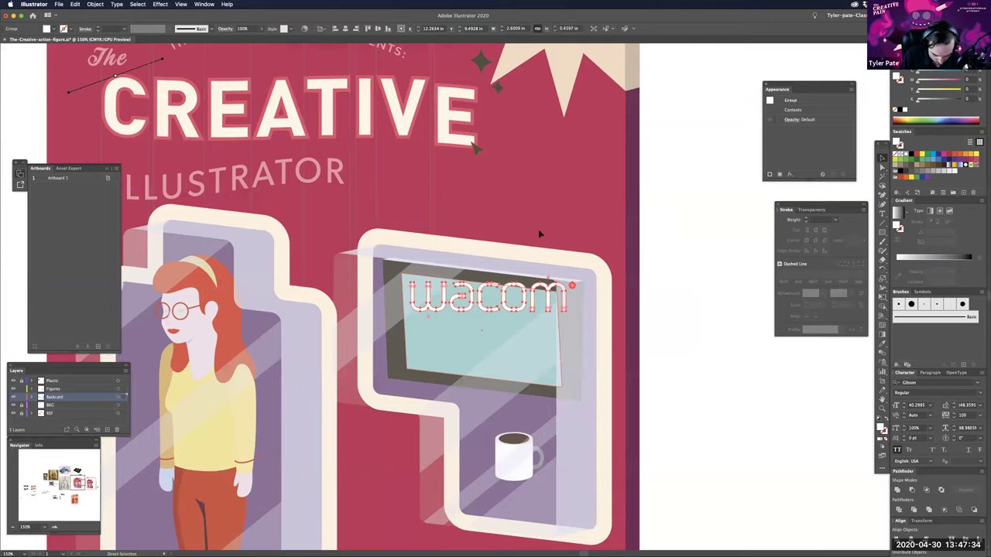
# - Skew the Wacom logo to the tablet's perspective and shrink it to about 1.31 in wide, centered on the teal screen
pyautogui.press('super+equal')
pyautogui.press('super+equal')
pyautogui.moveTo(562, 304); pyautogui.dragTo(544, 231)
pyautogui.moveTo(638, 222); pyautogui.dragTo(633, 256)
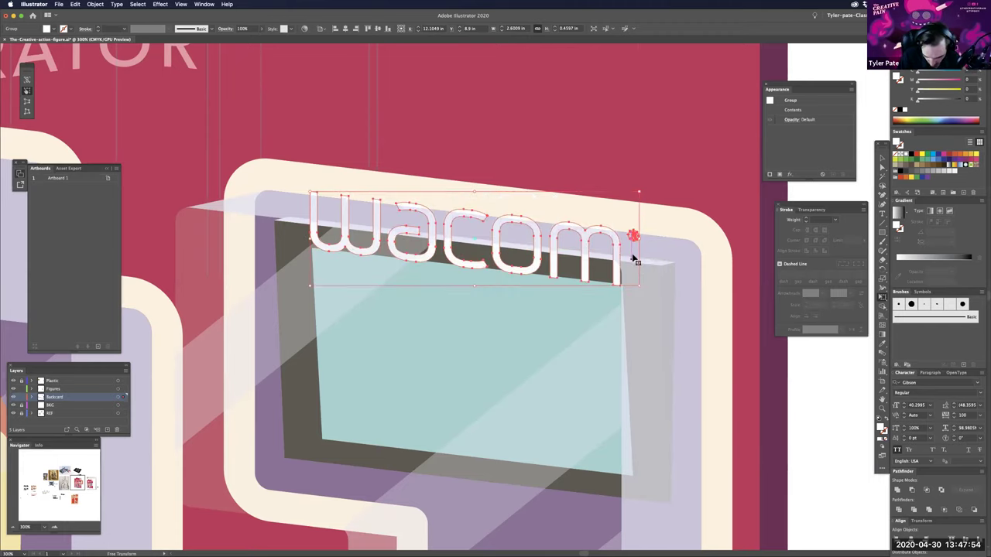
pyautogui.moveTo(639, 192); pyautogui.dragTo(558, 215)
pyautogui.moveTo(534, 256); pyautogui.dragTo(530, 384)
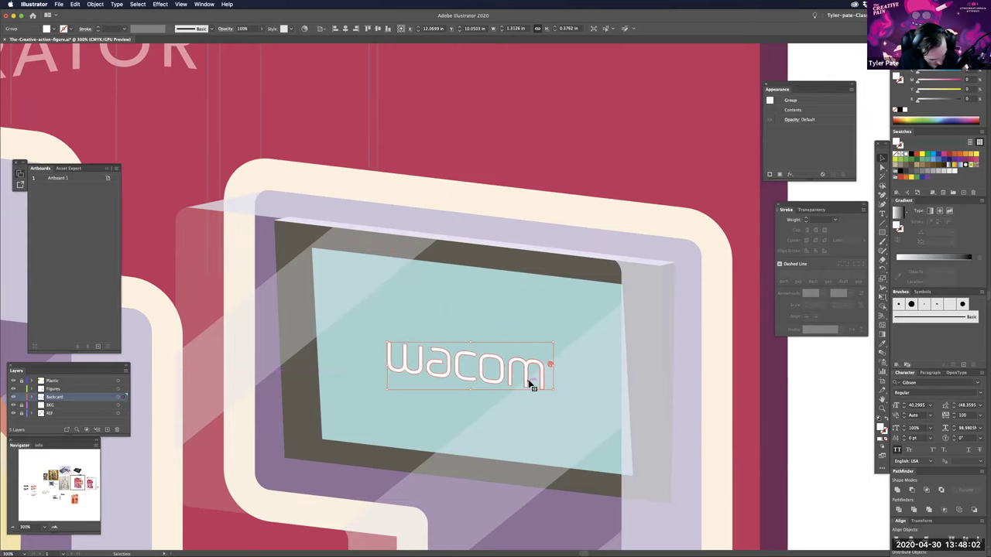
pyautogui.press('a')
pyautogui.press('super+minus')
pyautogui.press('super+minus')
pyautogui.press('super+minus')
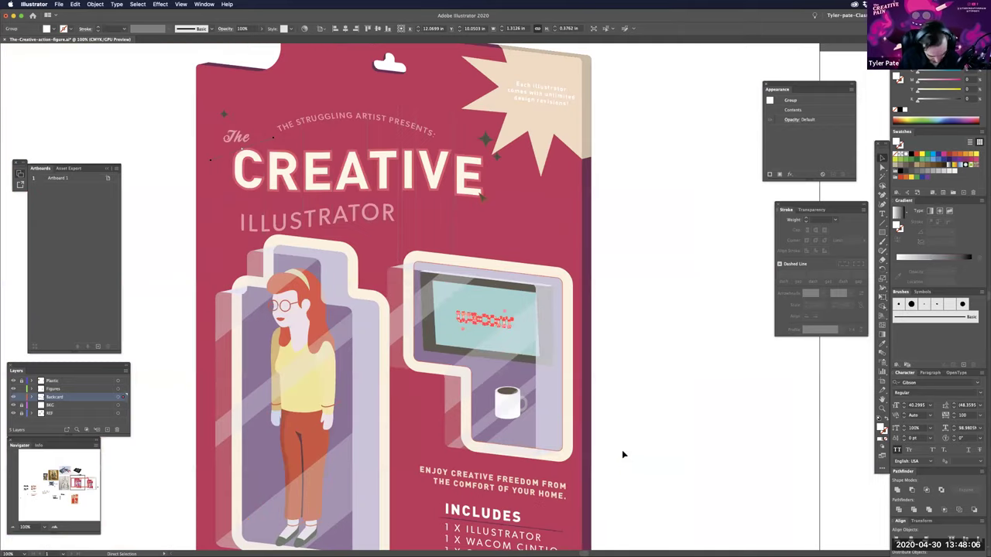
pyautogui.click(623, 455)
# - Copy the artwork, switch to Photoshop, and replace the old vector smart object with it, pasted as a Smart Object
pyautogui.press('super+minus')
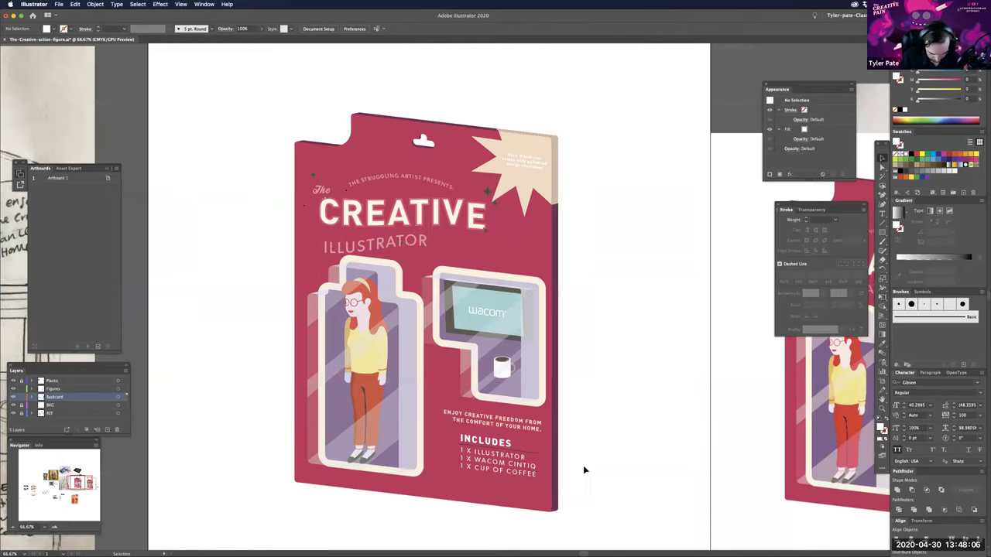
pyautogui.press('super+minus')
pyautogui.press('super+minus')
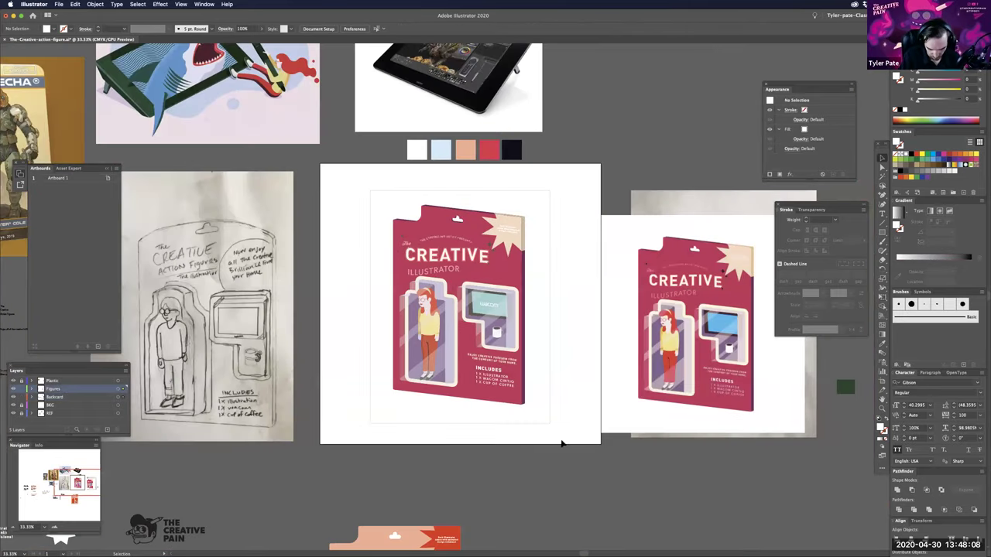
pyautogui.press('super+a')
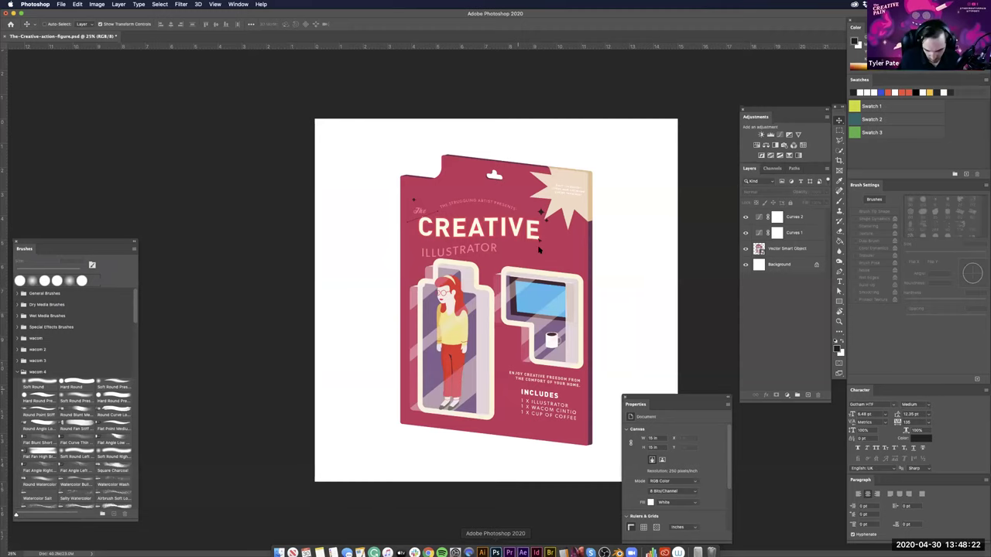
pyautogui.click(539, 251)
pyautogui.press('BackSpace')
pyautogui.press('super+v')
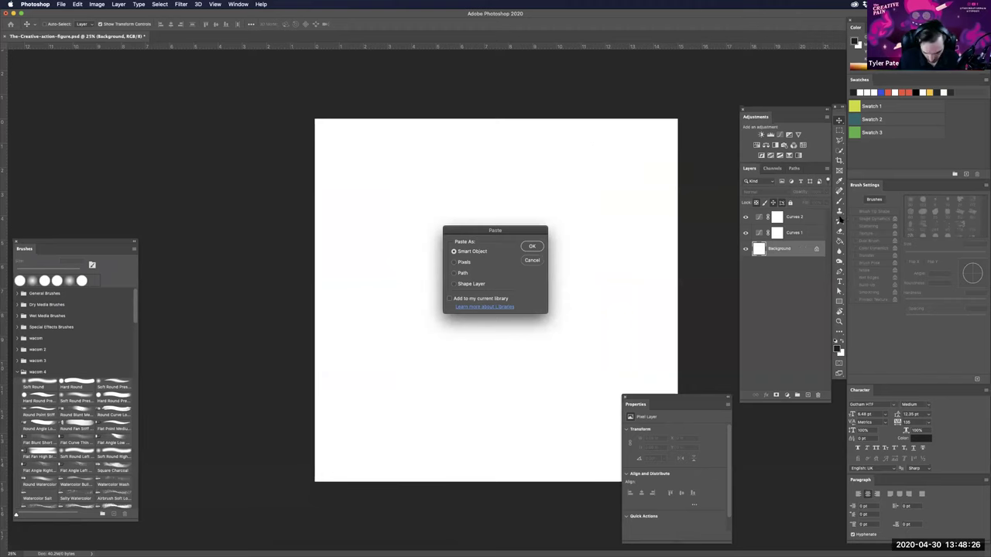
pyautogui.press('Return')
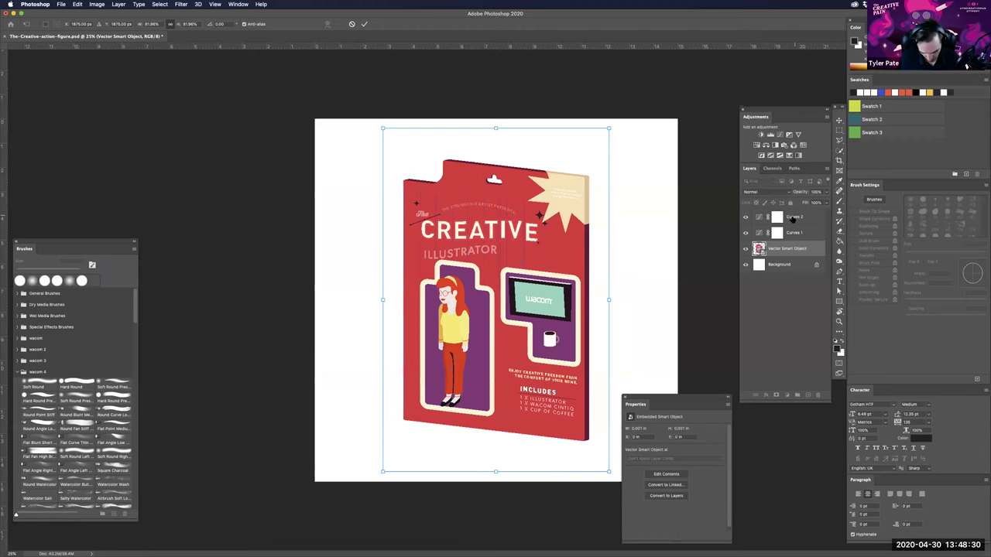
pyautogui.press('Return')
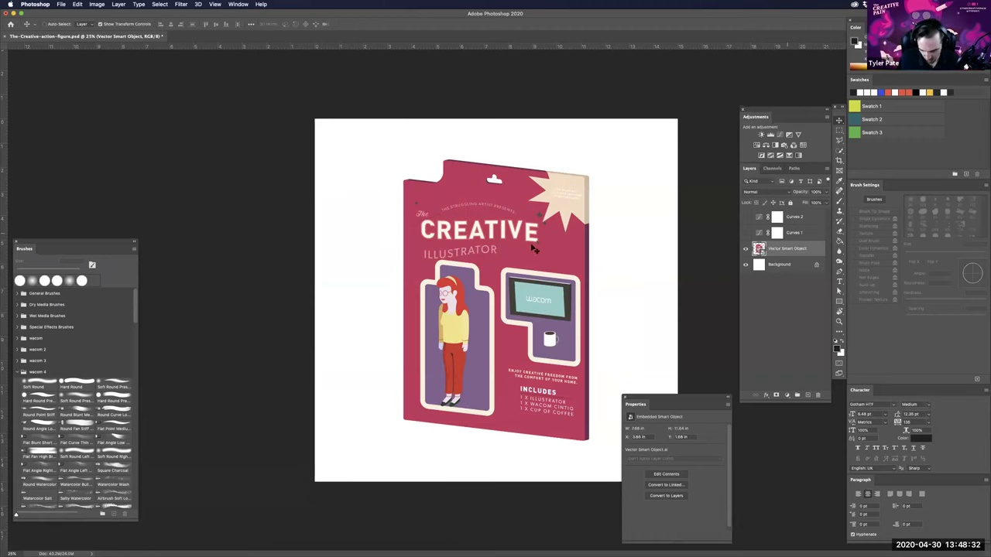
# - Delete the Curves 1 and Curves 2 adjustment layers and the newly pasted smart object
pyautogui.hotkey('ctrl', 'z')
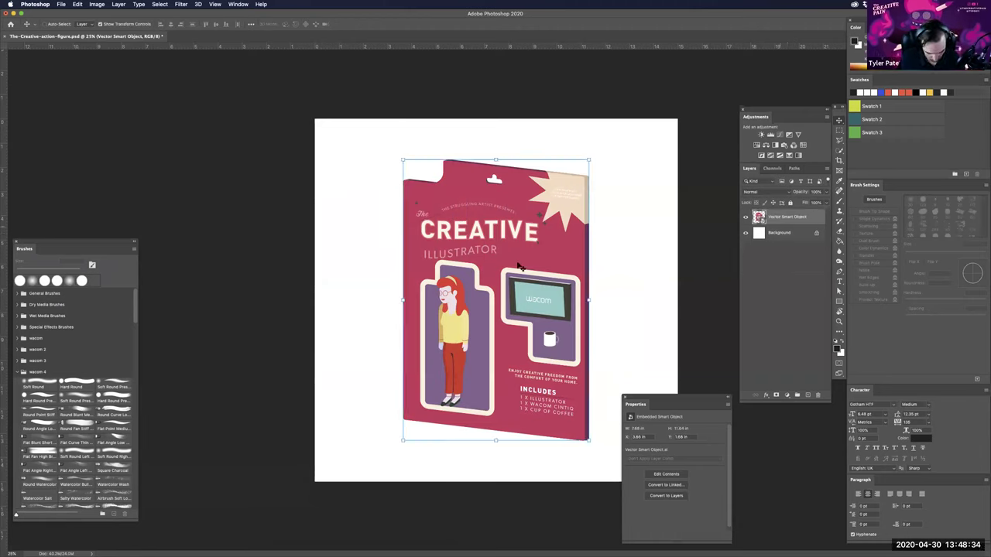
pyautogui.hotkey('ctrl', 'z')
pyautogui.hotkey('ctrl', 'z')
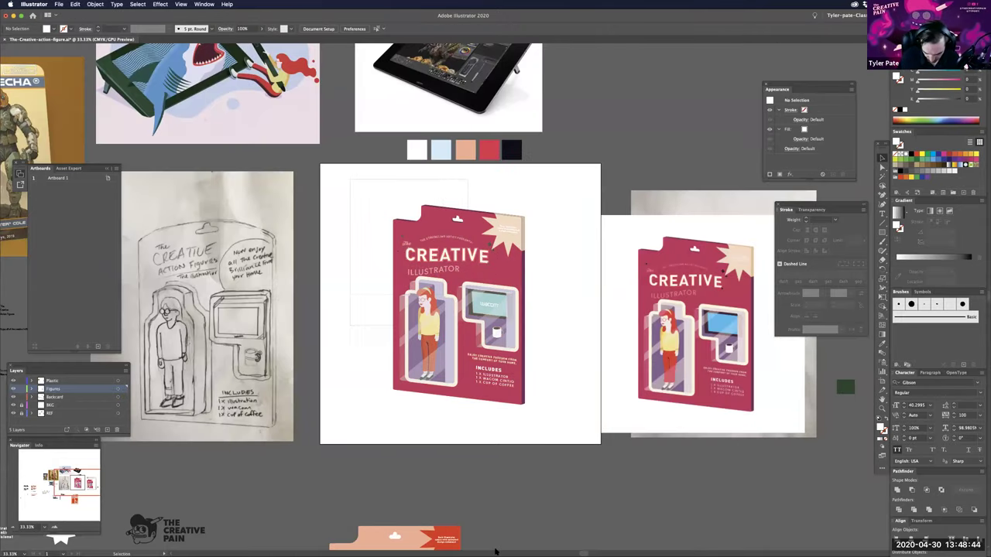
# - Copy the whole package from Illustrator, including its plastic, and paste it into the Photoshop document as a slightly scaled-down Smart Object
pyautogui.click(498, 323)
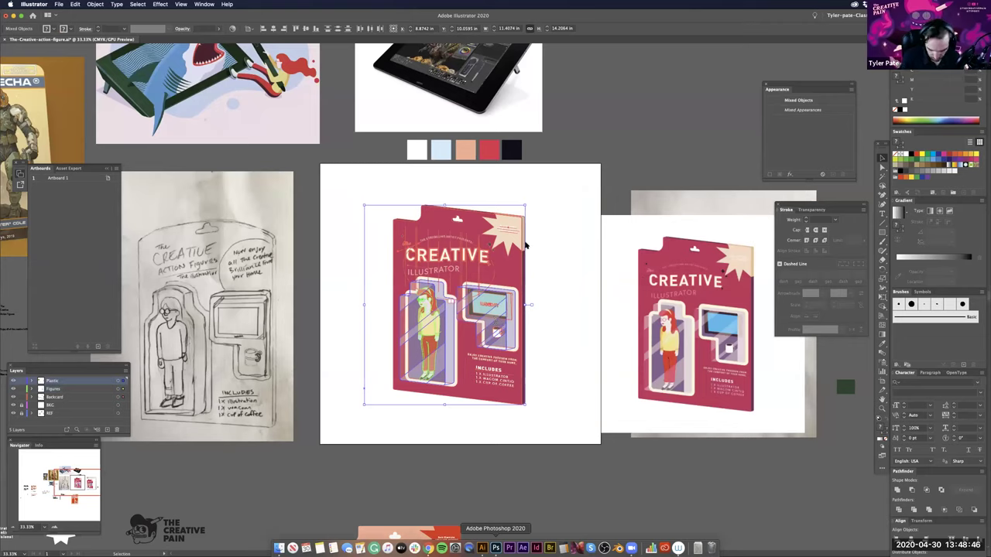
pyautogui.press('super+Tab')
pyautogui.press('super+v')
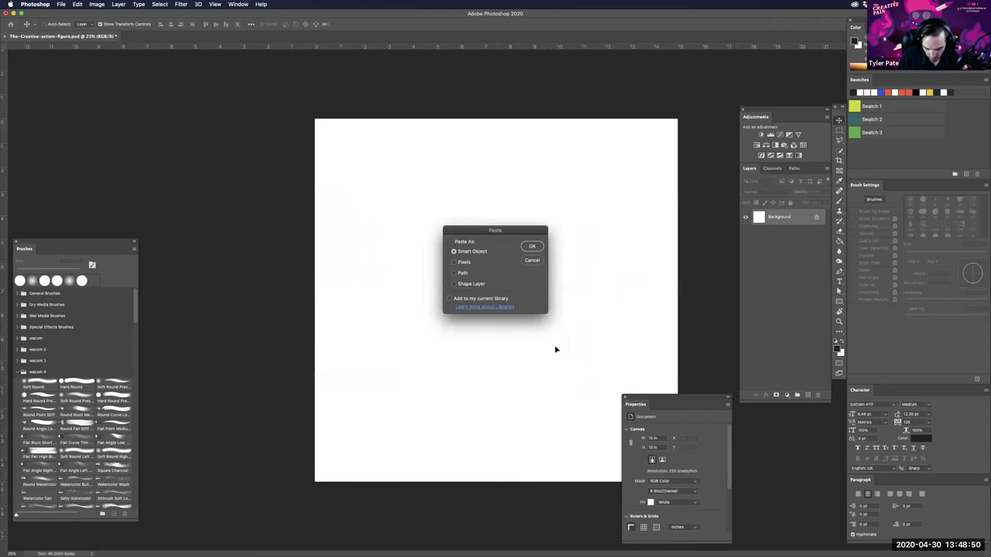
pyautogui.press('Return')
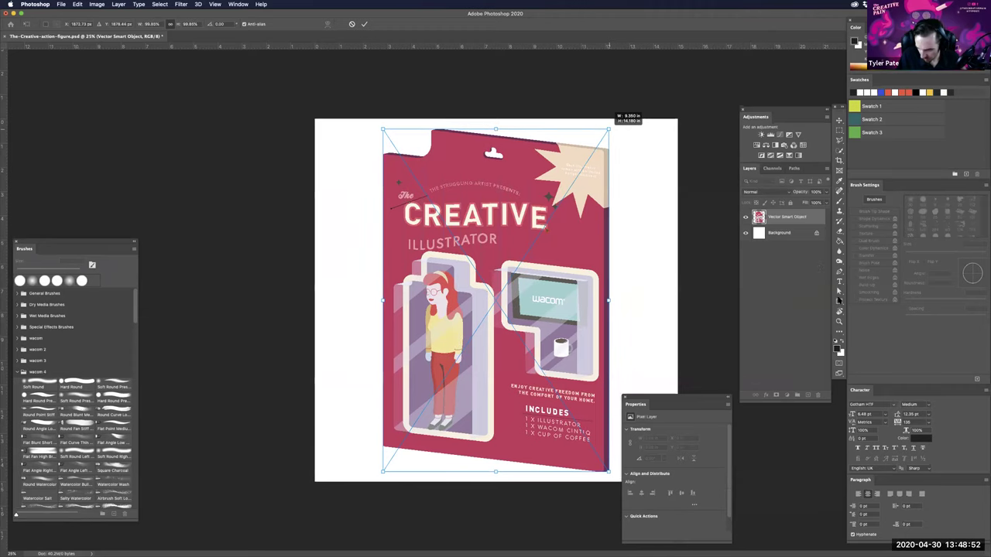
pyautogui.press('Return')
# - Draw a rectangle covering the whole canvas behind the package and fill it with cream #f4e3d7
pyautogui.press('u')
pyautogui.moveTo(310, 115); pyautogui.dragTo(682, 488)
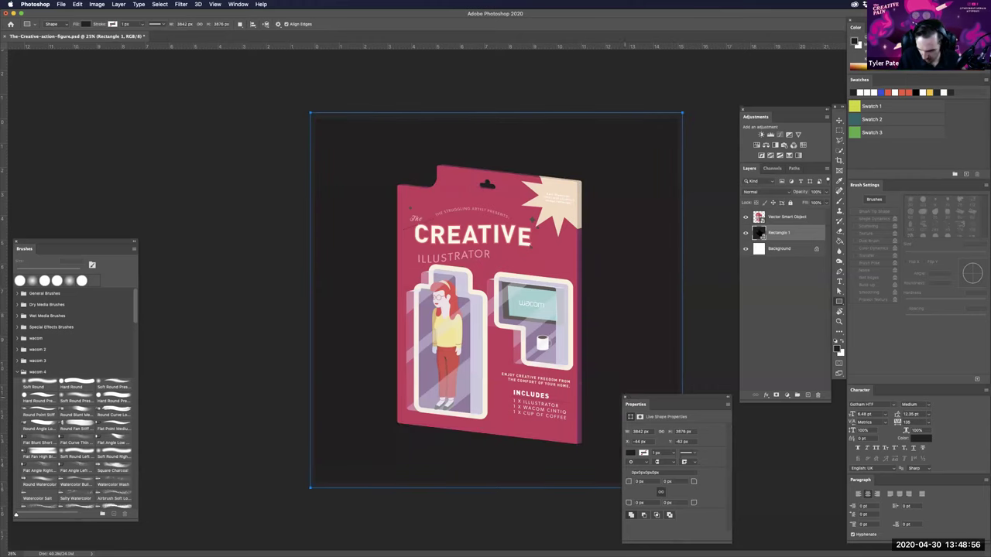
pyautogui.click(670, 380)
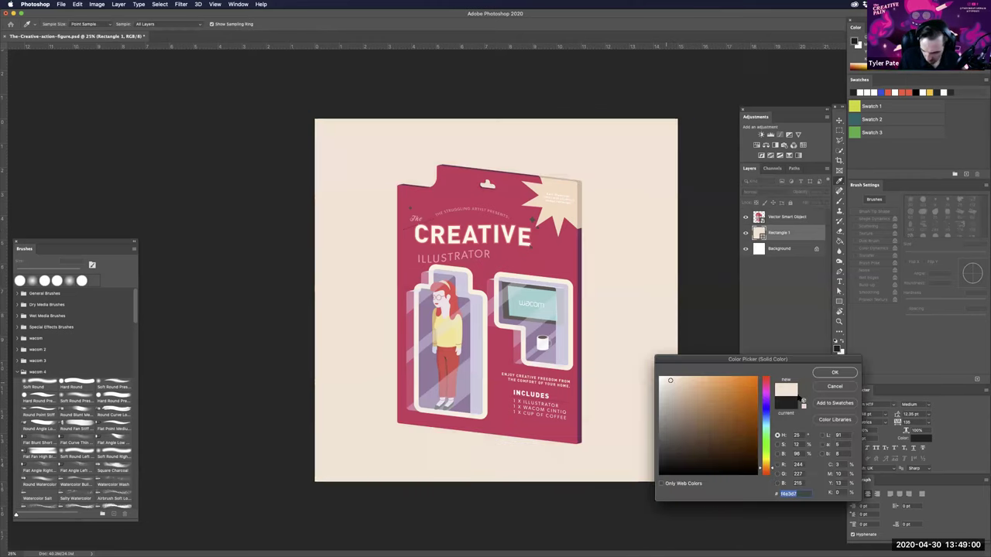
pyautogui.click(834, 373)
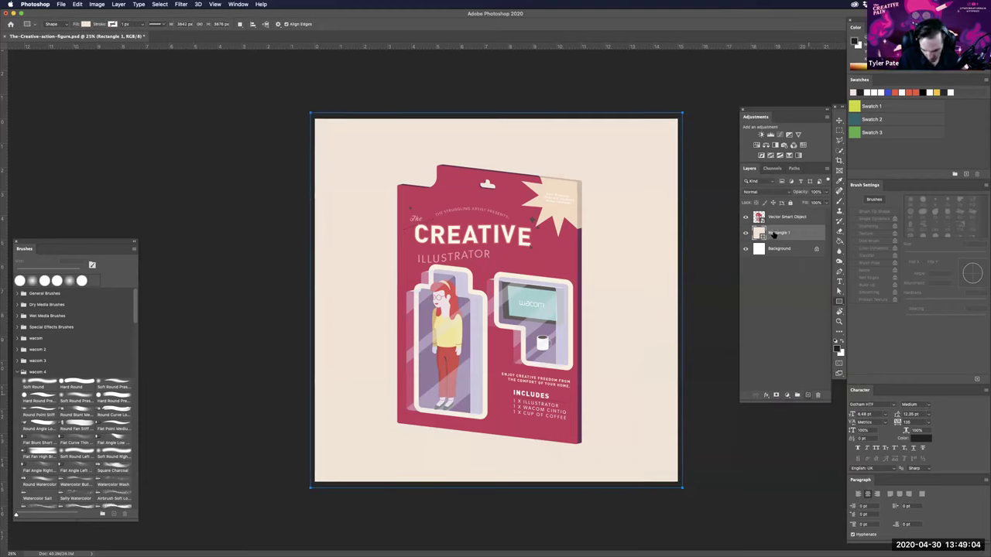
# - Add a new layer between the package and the background rectangle and name it Textures
pyautogui.press('alt+shift+super+n')
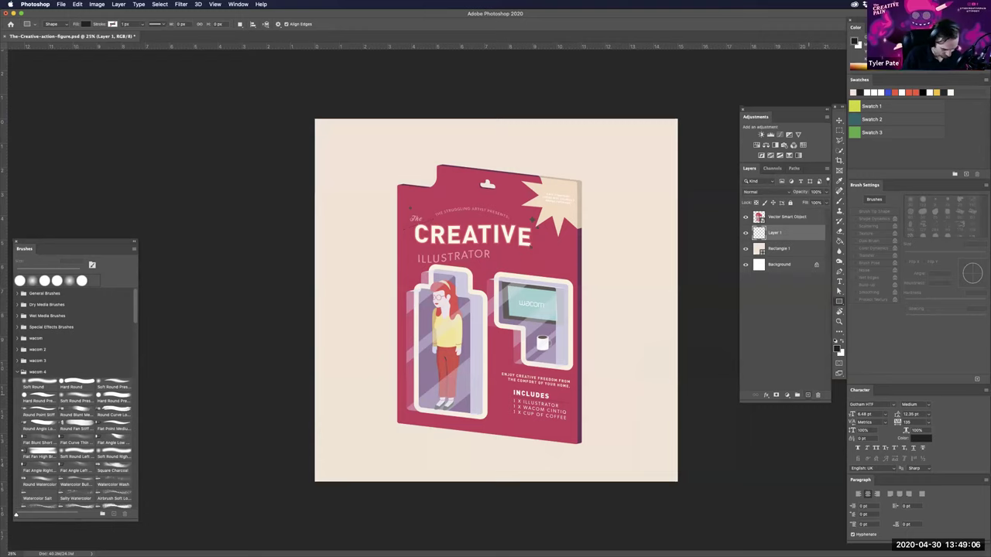
pyautogui.doubleClick(775, 233)
pyautogui.write('Tex')
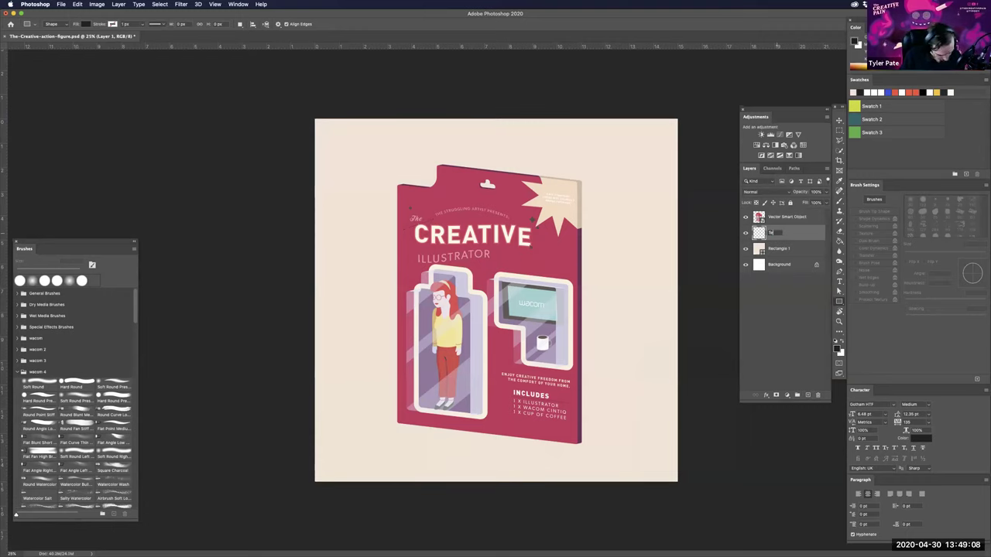
pyautogui.write('xture')
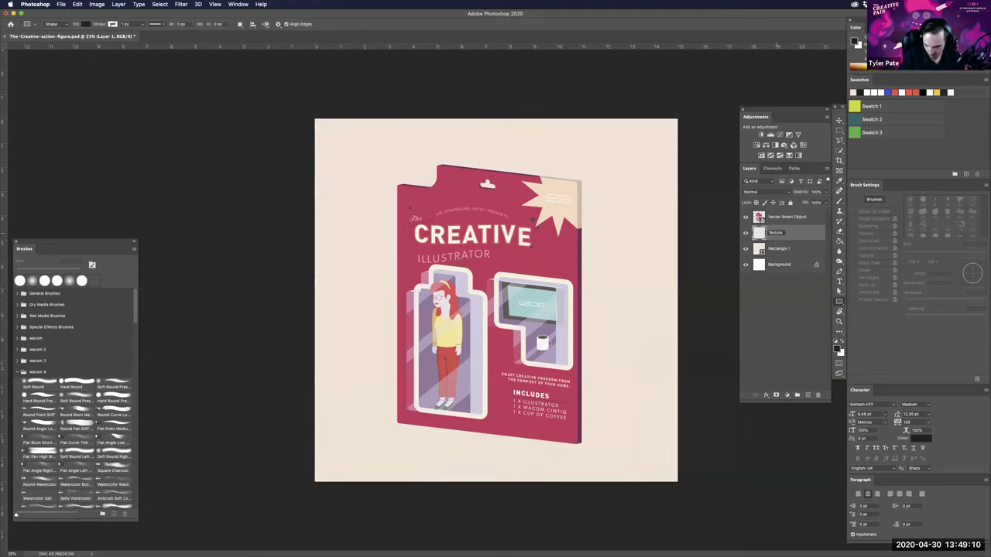
pyautogui.write('s')
pyautogui.press('Return')
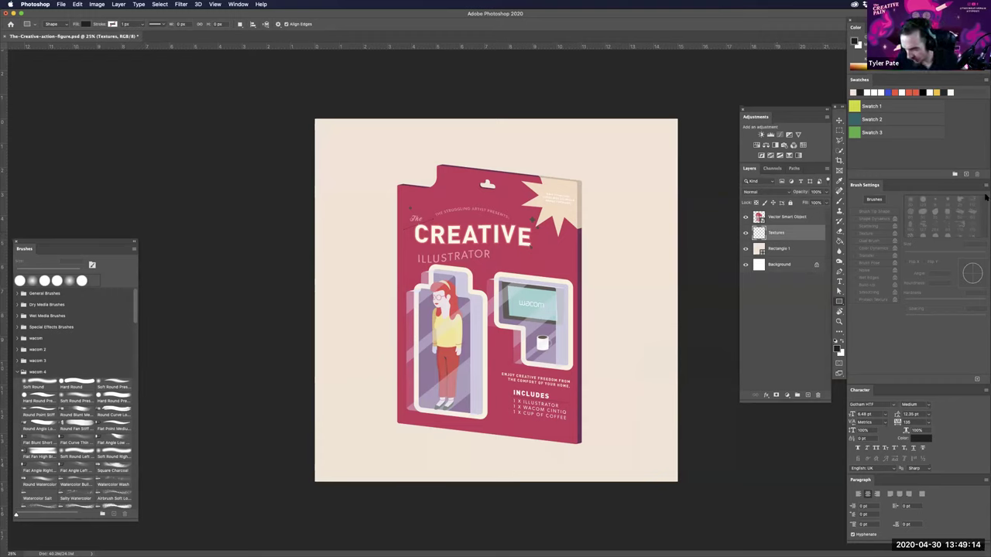
# - Rename the Textures layer to Textures-1 and choose the 822 px textured tip for the Brush tool
pyautogui.press('b')
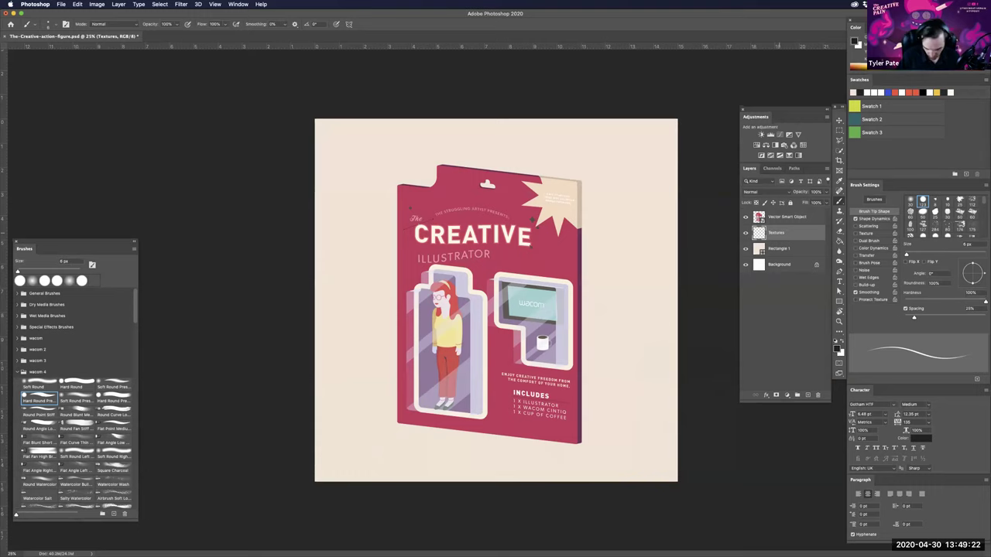
pyautogui.write('-1')
pyautogui.press('Return')
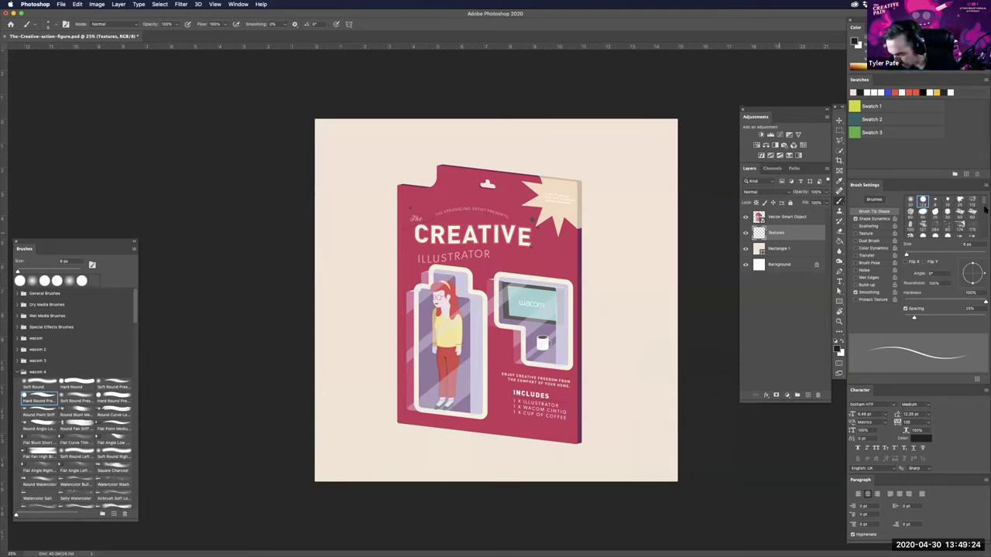
pyautogui.moveTo(983, 203); pyautogui.dragTo(981, 231)
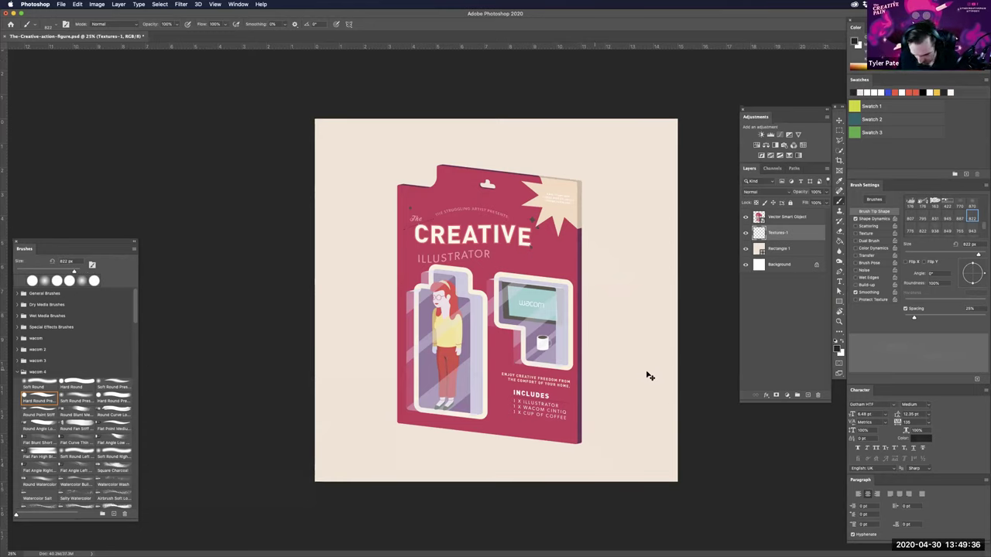
# - Paint faint dark grain on the background around the package with the textured brush at about 800 px
pyautogui.press('super+equal')
pyautogui.press('super+equal')
pyautogui.press('super+equal')
pyautogui.moveTo(475, 356); pyautogui.dragTo(469, 358)
pyautogui.moveTo(566, 382); pyautogui.dragTo(271, 370)
pyautogui.press('super+minus')
pyautogui.press('super+minus')
pyautogui.press('super+minus')
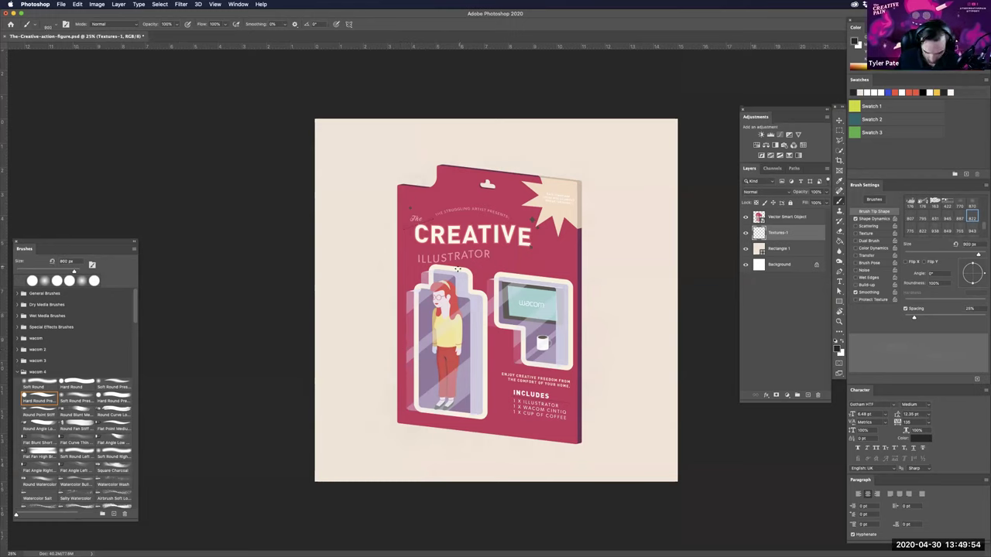
# - Enlarge the textured brush to 1300 px and add broader dark grain around the package on Textures-1
pyautogui.press(']')
pyautogui.press(']')
pyautogui.press(']')
pyautogui.press(']')
pyautogui.press(']')
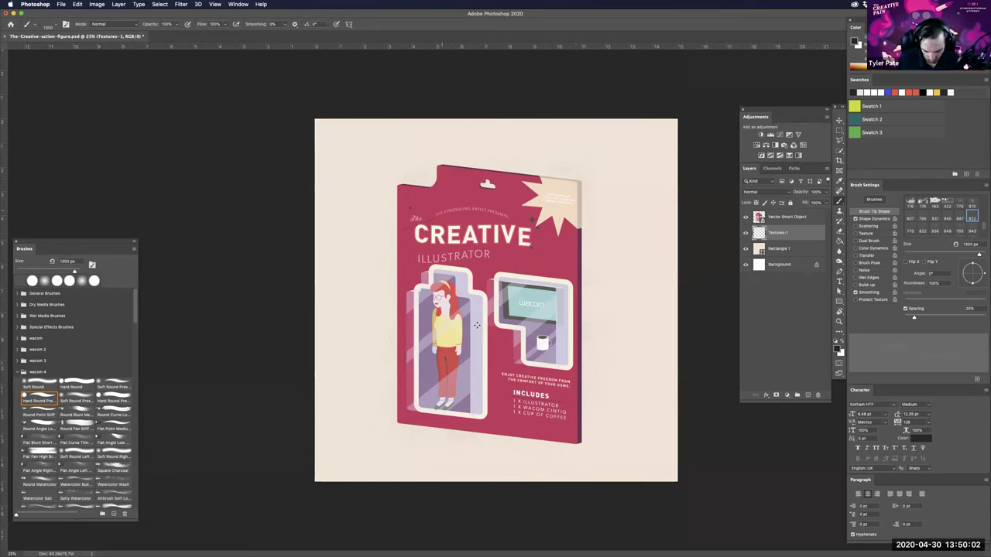
pyautogui.press('super+plus')
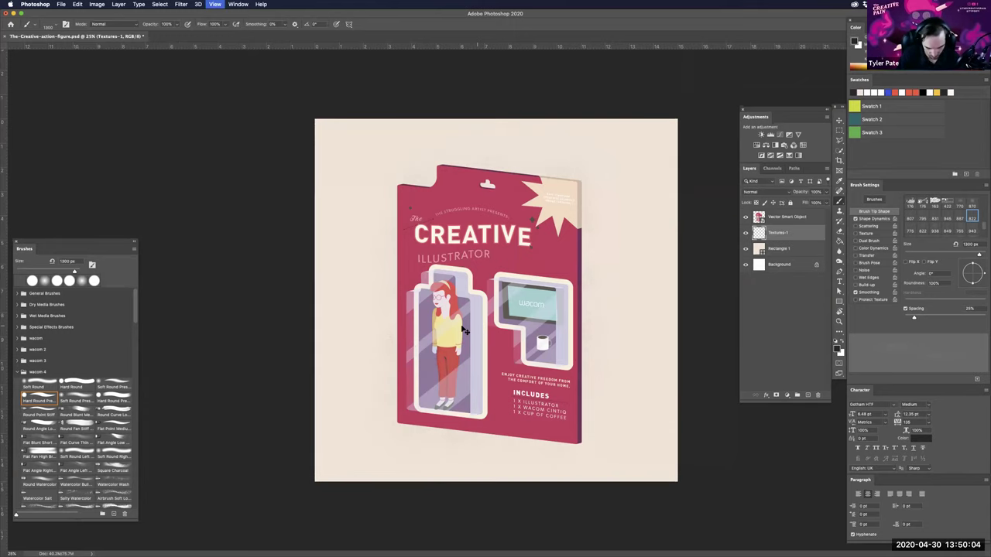
pyautogui.press('super+minus')
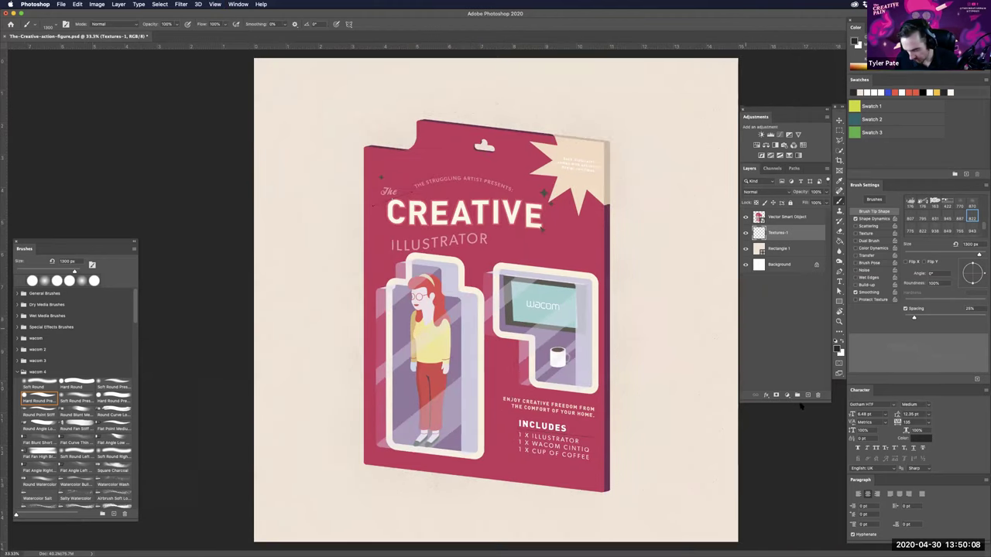
# - Add a layer named Texture-2 above Textures-1 and switch the paint color to near-white for light background texture
pyautogui.click(808, 395)
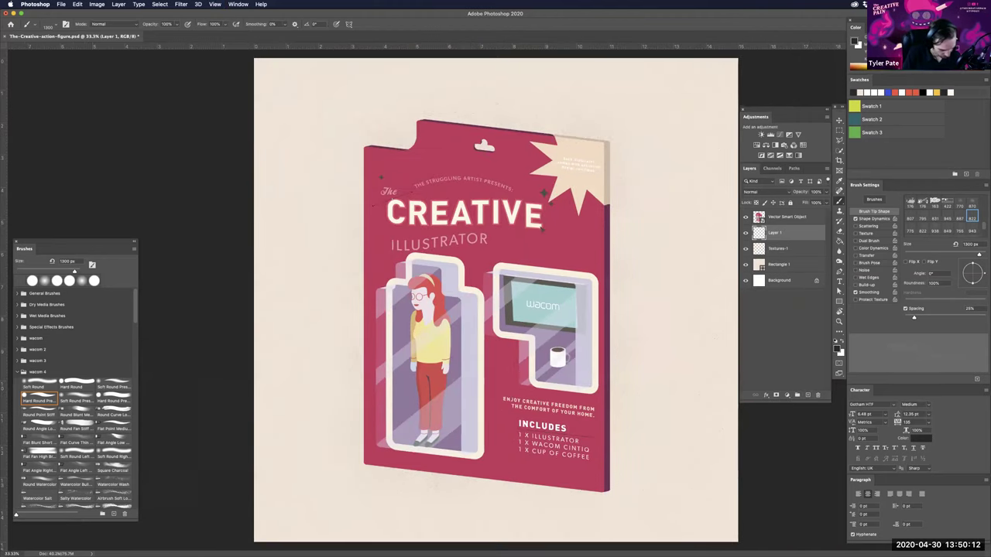
pyautogui.doubleClick(774, 232)
pyautogui.write('Texture-2')
pyautogui.press('Return')
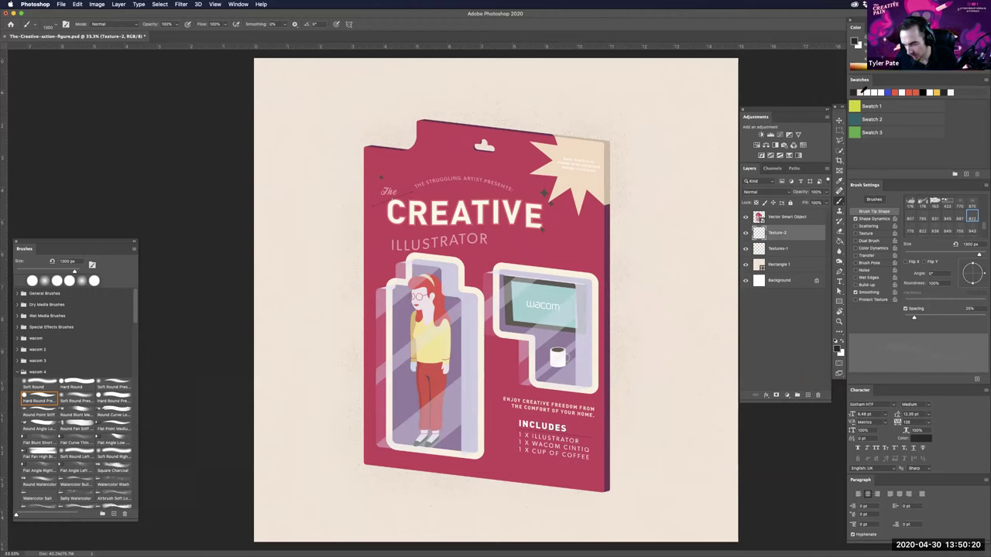
pyautogui.click(855, 92)
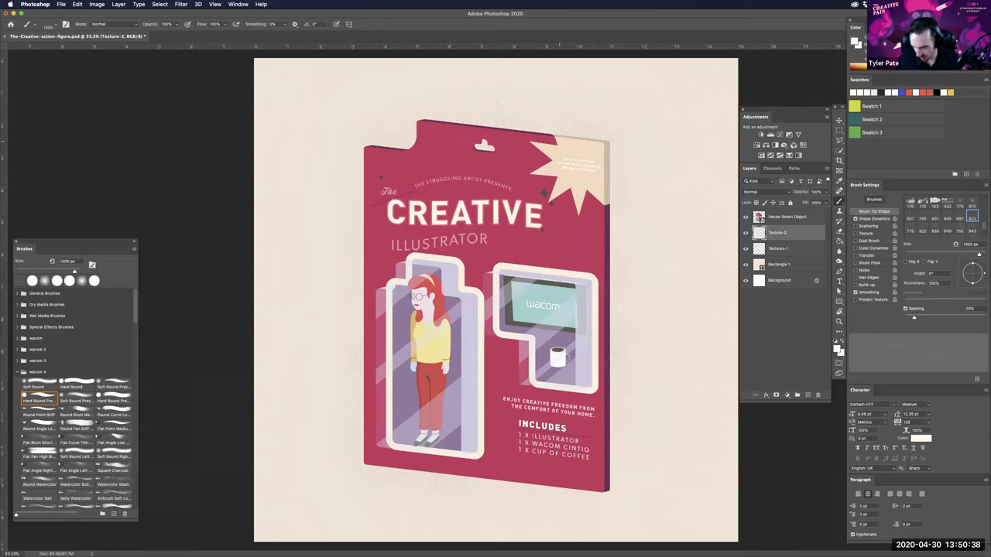
# - Add a new layer above the package Smart Object and name it texture-3
pyautogui.click(774, 218)
pyautogui.press('shift+alt+super+n')
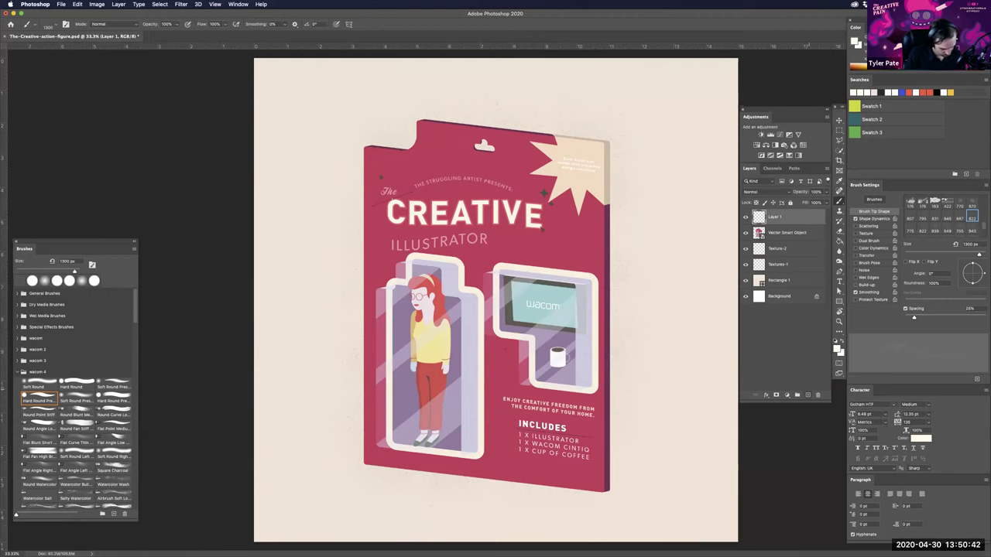
pyautogui.doubleClick(775, 217)
pyautogui.write('Texture-3')
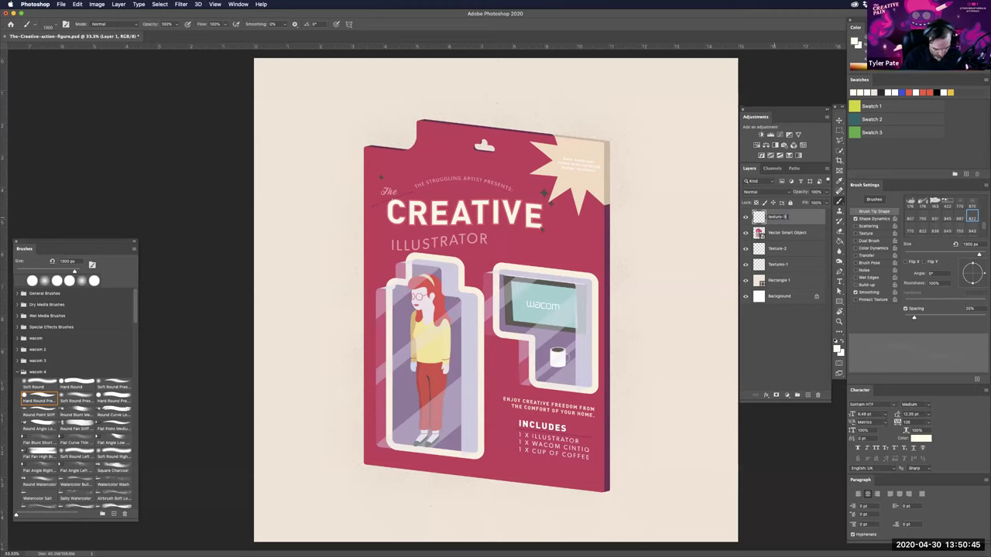
pyautogui.press('Return')
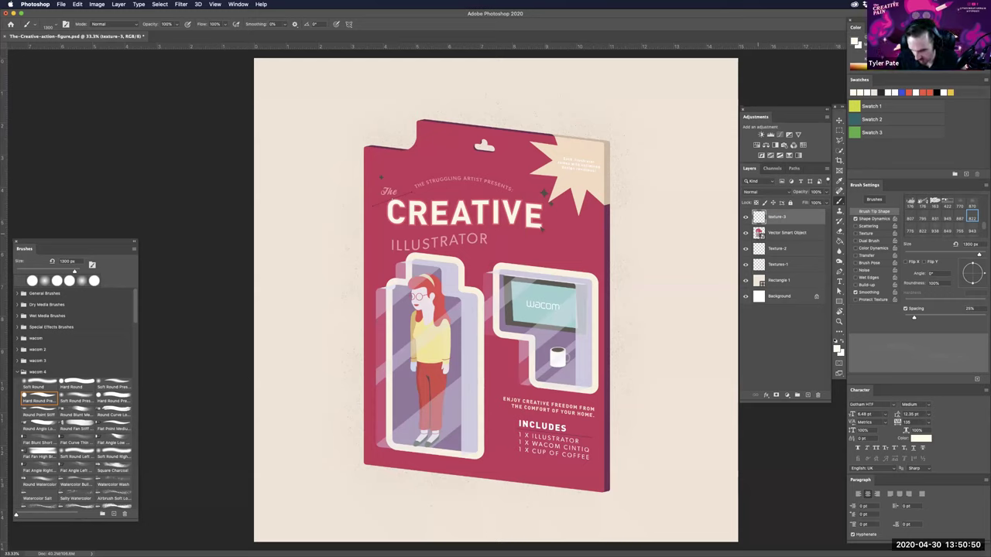
# - Load the package outline as a selection and brush light texture inside it on texture-3, reducing the brush to 800 px
pyautogui.keyDown('super'); pyautogui.click(759, 234); pyautogui.keyUp('super')
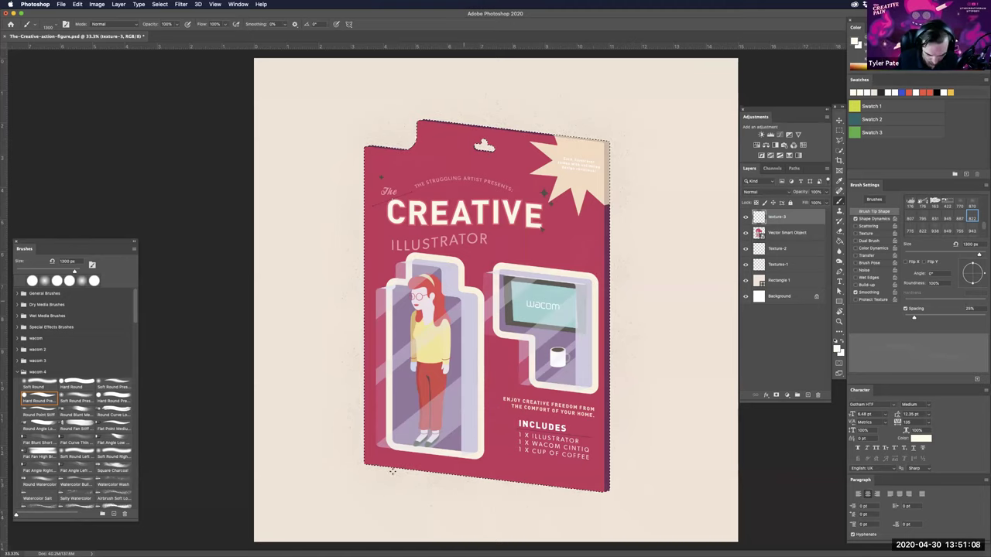
pyautogui.press('[')
pyautogui.press('[')
pyautogui.press('[')
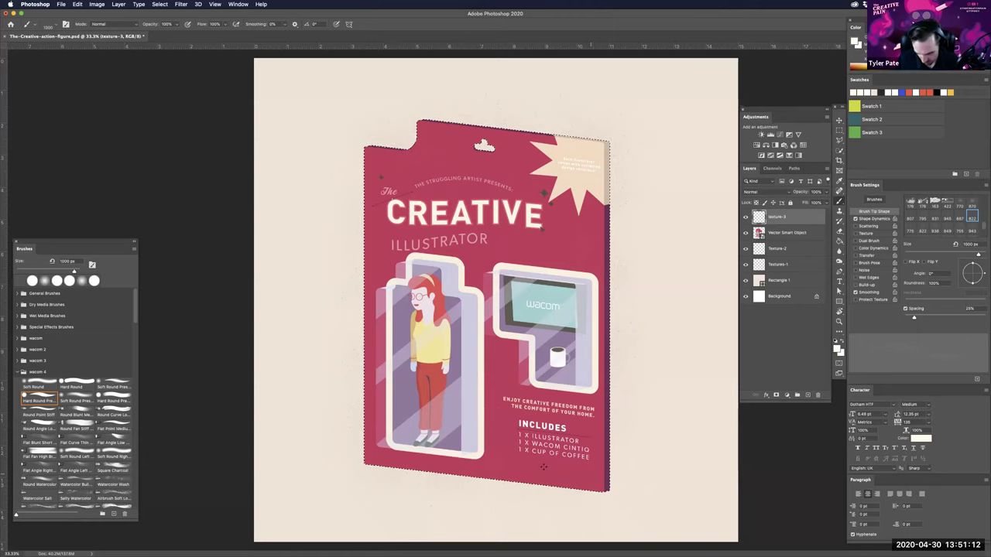
pyautogui.press('[')
pyautogui.press('[')
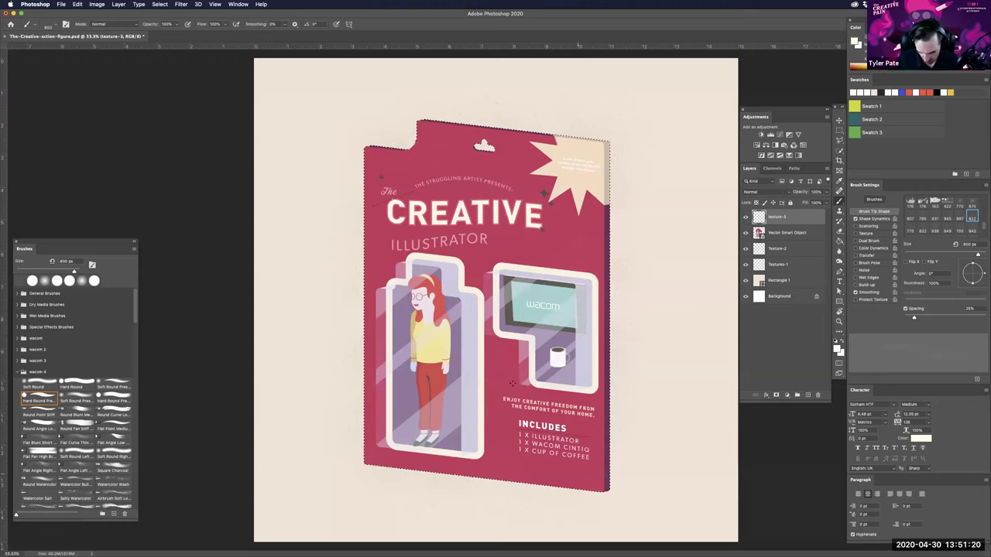
# - Add a layer above texture-3 and name it Noise-dark
pyautogui.doubleClick(772, 216)
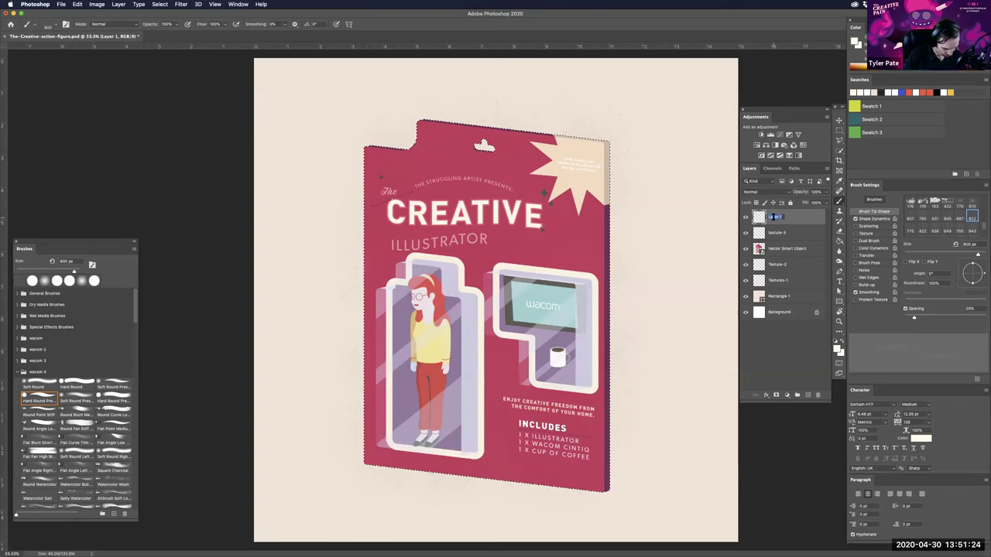
pyautogui.write('t')
pyautogui.write('Noise-dark')
pyautogui.press('Return')
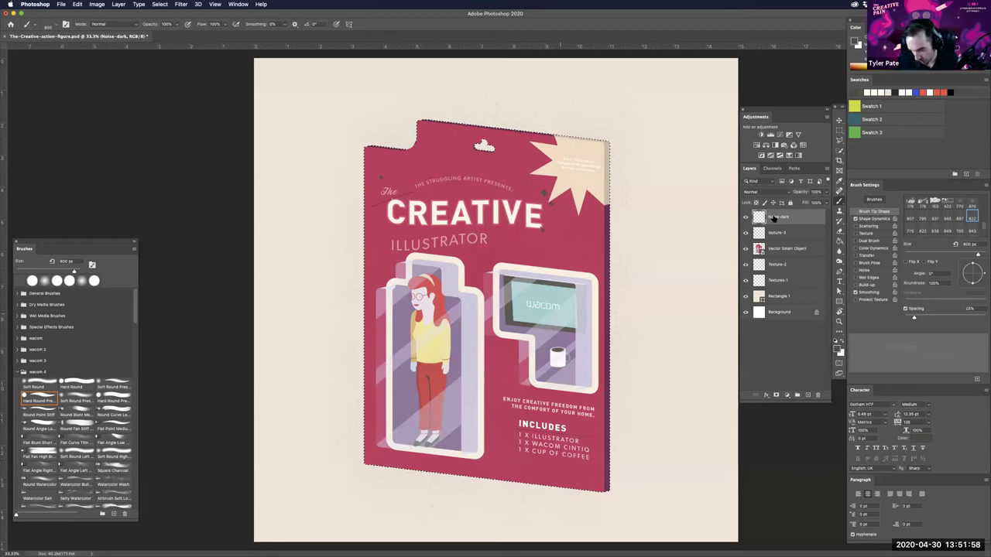
# - Add another layer above Noise-dark and name it stain-1
pyautogui.hotkey('ctrl', 'alt', 'shift', 'n')
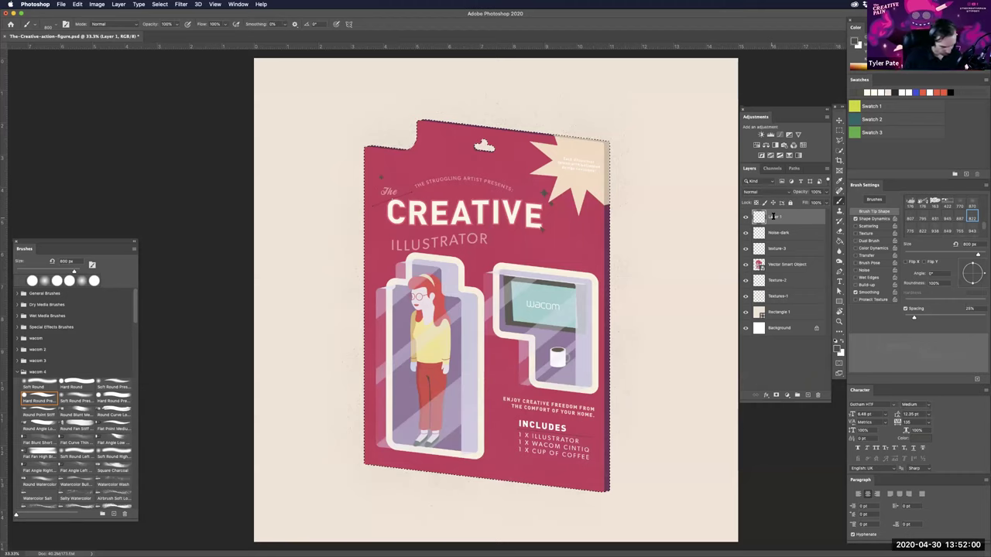
pyautogui.doubleClick(774, 217)
pyautogui.write('st')
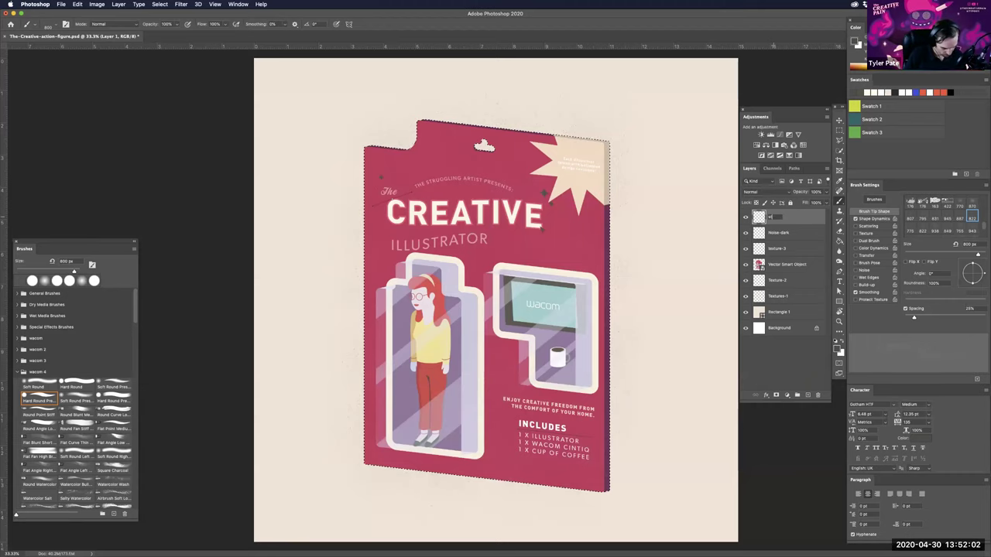
pyautogui.write('stain-1')
pyautogui.press('Return')
# - Stamp dark olive stains over the whole selected package on stain-1, using a blotchy watercolor-like brush tip enlarged to 1600 px
pyautogui.scroll(-5, 983, 219)
pyautogui.scroll(-5, 983, 220)
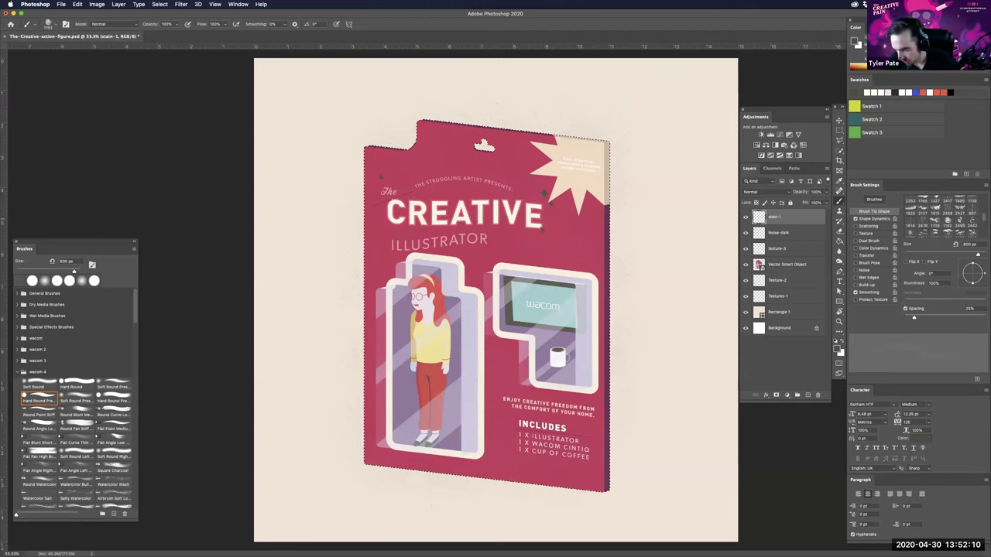
pyautogui.click(946, 220)
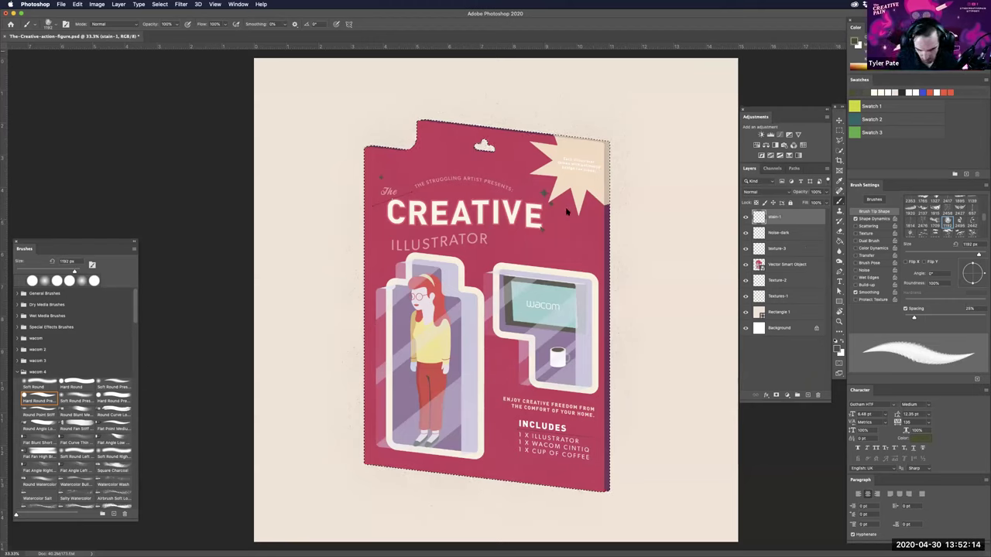
pyautogui.press(']')
pyautogui.press(']')
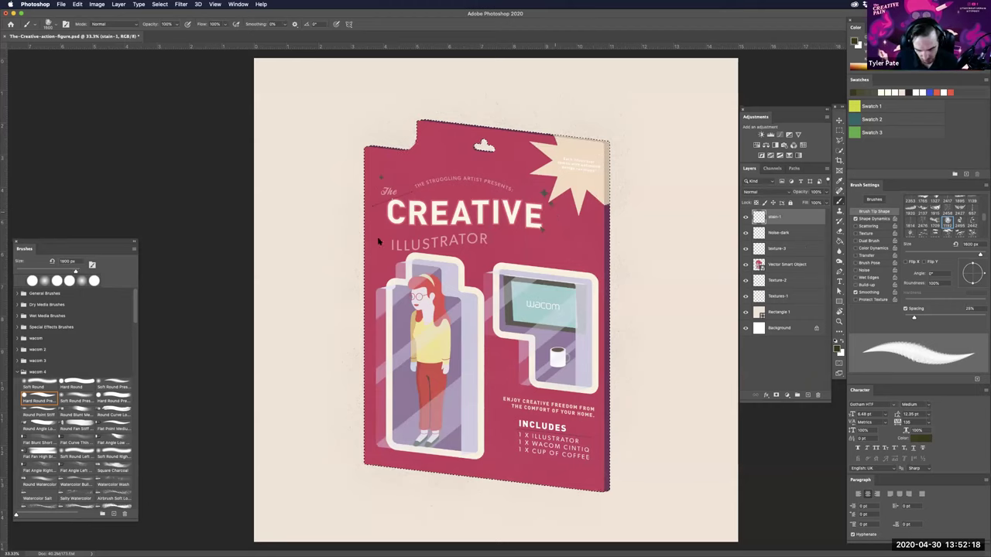
pyautogui.click(401, 229)
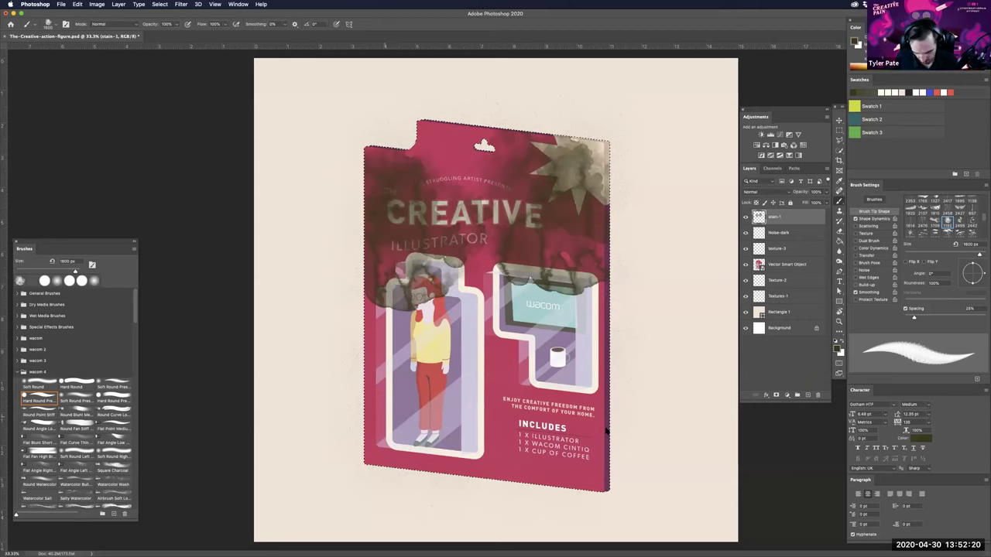
pyautogui.click(414, 405)
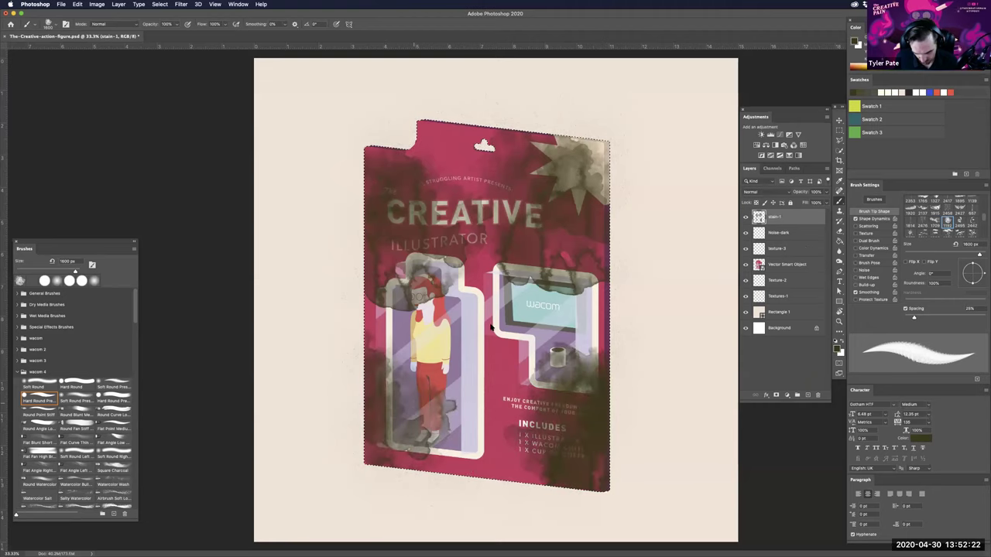
pyautogui.click(478, 348)
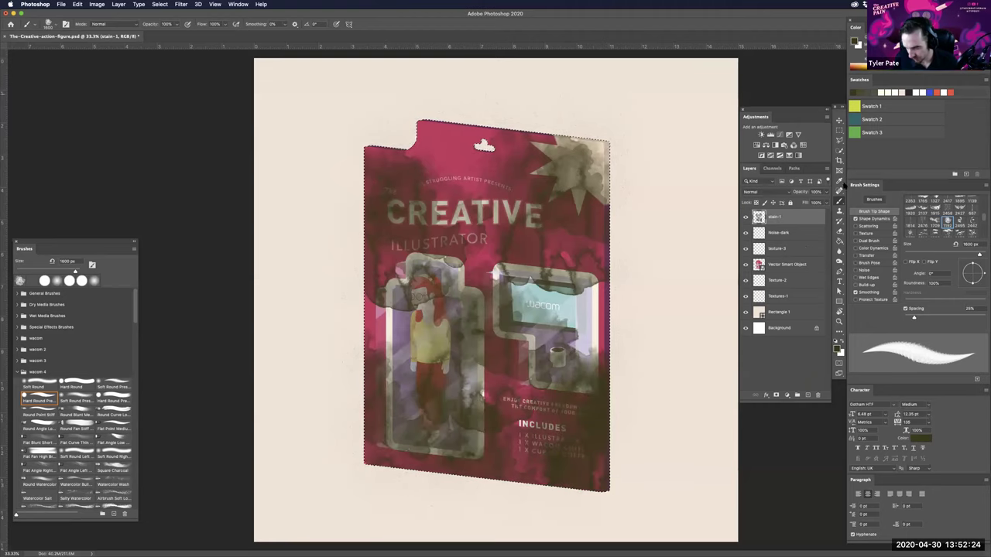
# - Set the stain-1 layer's blend mode to Overlay and lower its opacity to about 58%
pyautogui.click(764, 193)
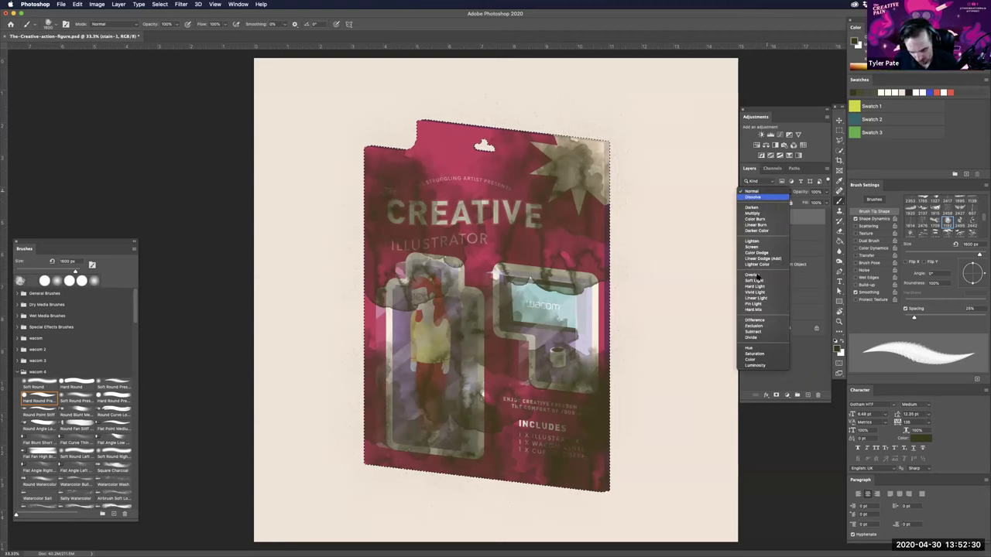
pyautogui.click(757, 275)
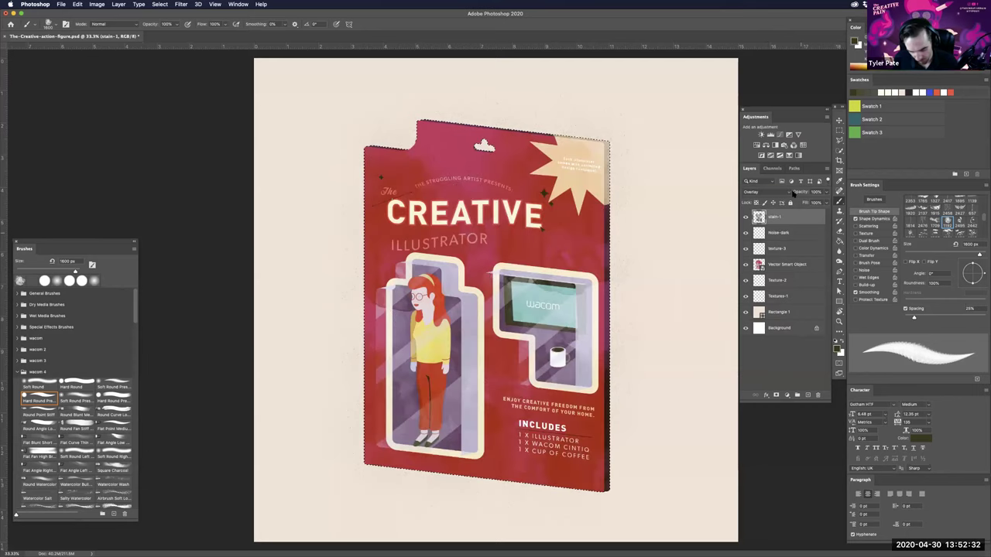
pyautogui.moveTo(801, 192); pyautogui.dragTo(786, 195)
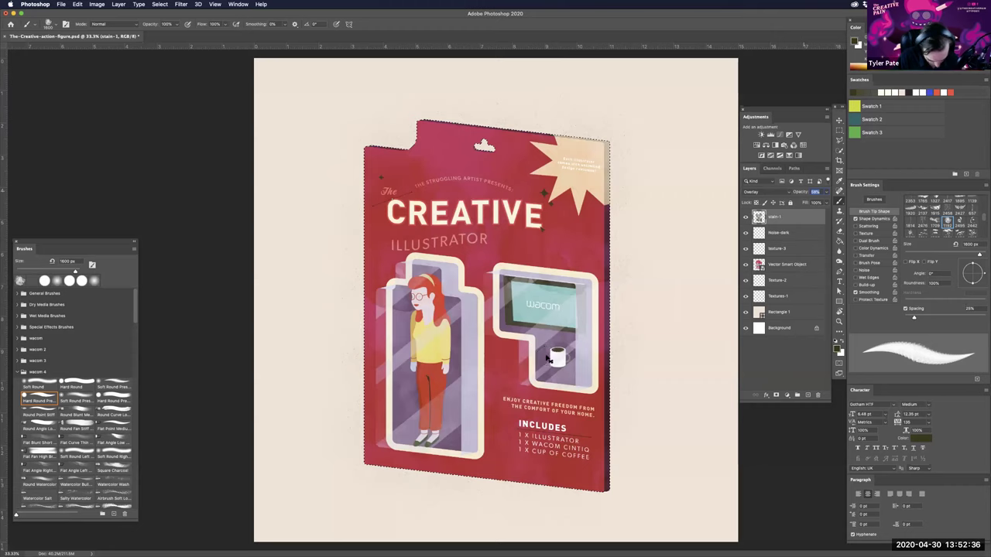
# - Erase parts of the stain over the package with a soft round pressure eraser enlarged to 400 px
pyautogui.press('e')
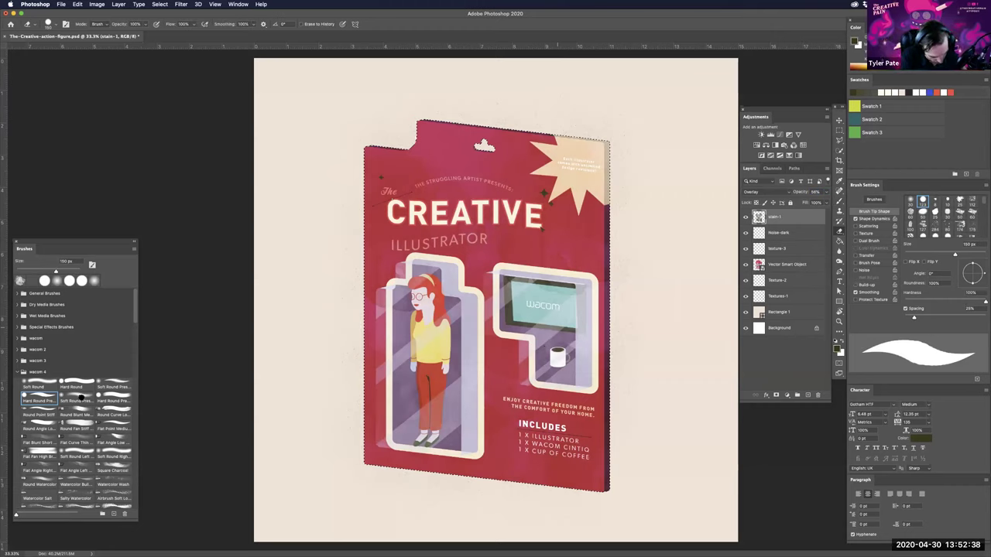
pyautogui.click(81, 398)
pyautogui.press(']')
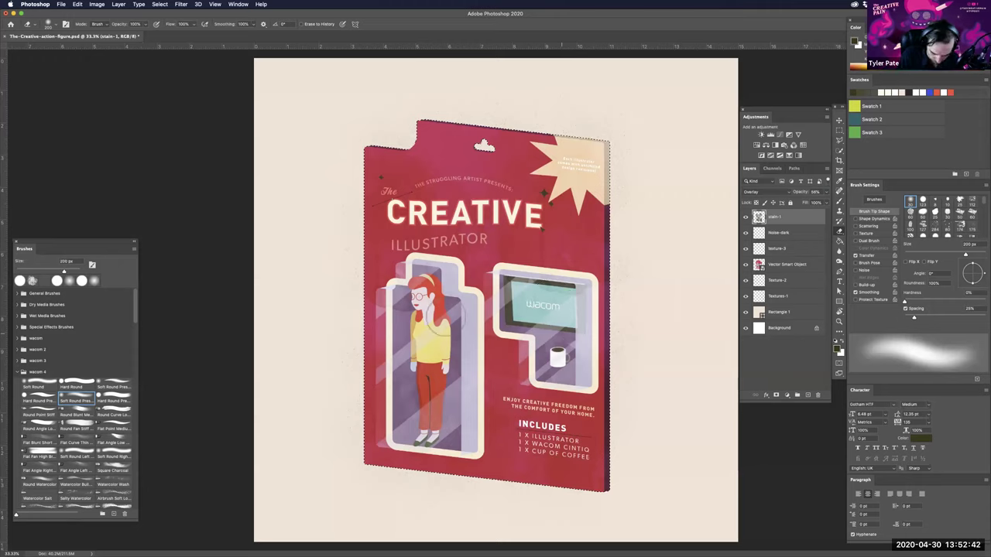
pyautogui.press(']')
pyautogui.press(']')
pyautogui.press(']')
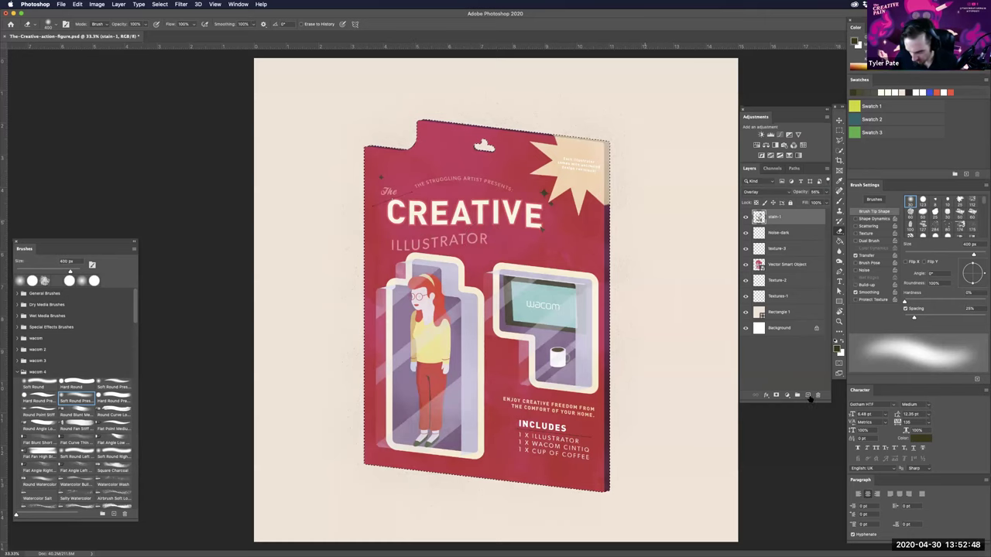
# - Add a new layer above stain-1 and name it STain-2
pyautogui.hotkey('ctrl', 'shift', 'alt', 'n')
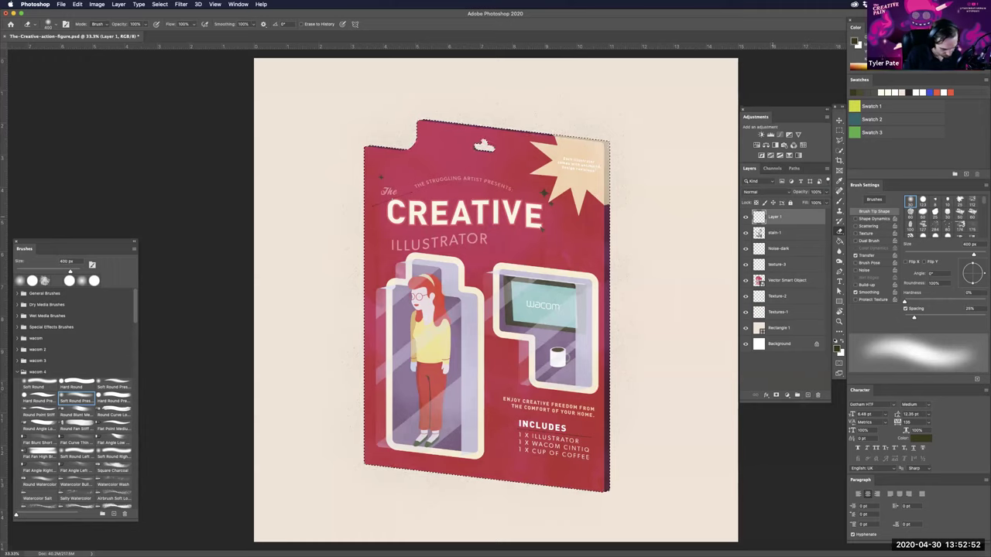
pyautogui.doubleClick(774, 217)
pyautogui.write('STain')
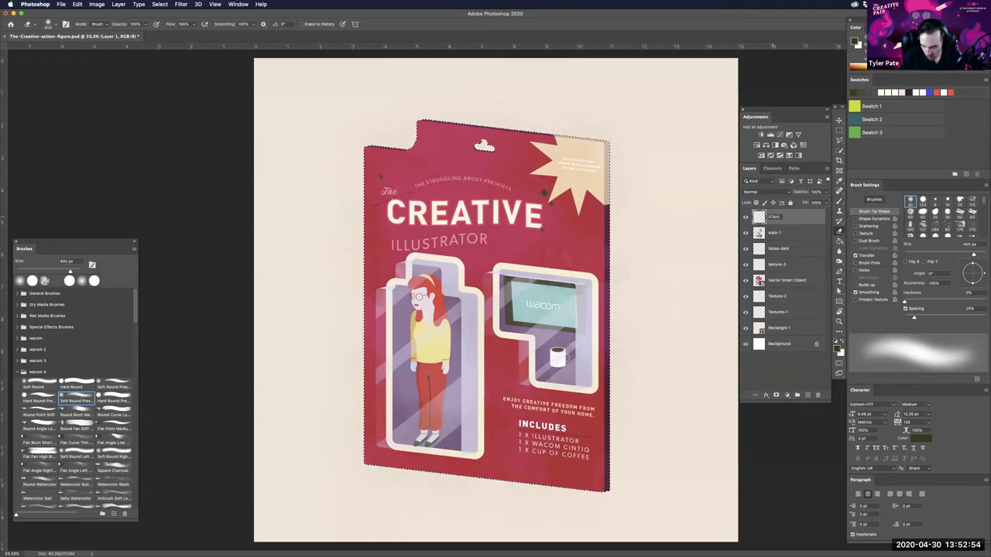
pyautogui.write(' -2')
pyautogui.press('Return')
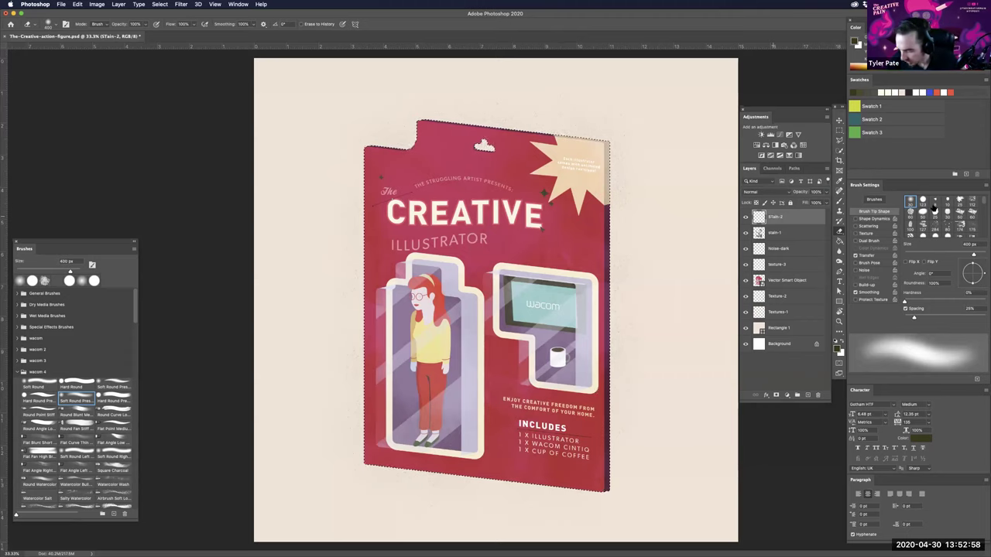
# - Stamp white stains over the selected package on STain-2 with the 1600 px blotchy brush, and set the layer's blend mode to Overlay
pyautogui.click(935, 211)
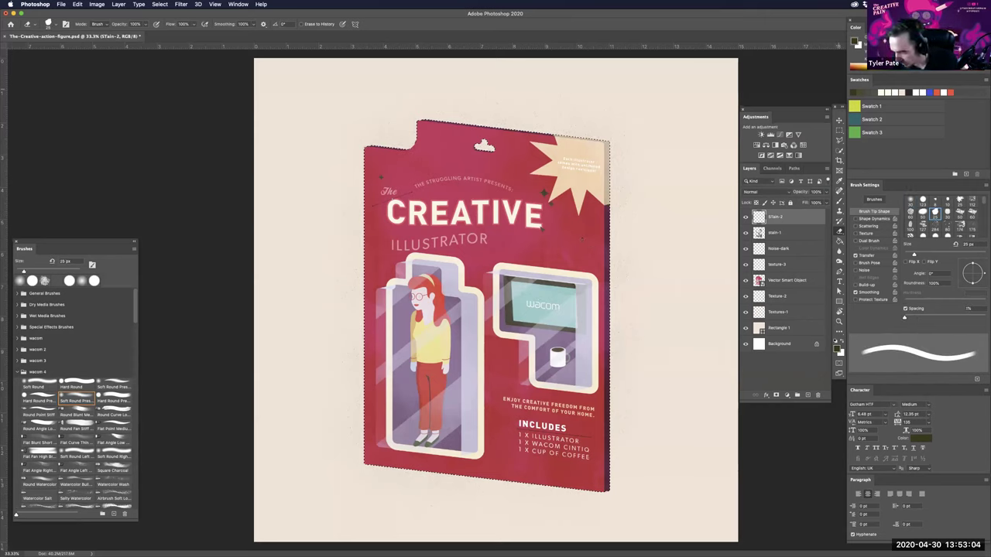
pyautogui.press('b')
pyautogui.press('x')
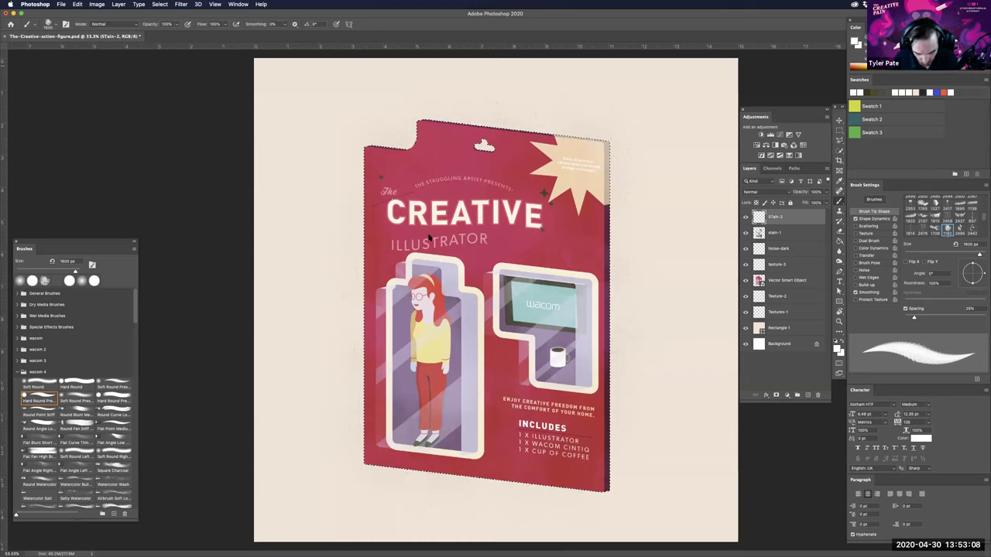
pyautogui.click(434, 416)
pyautogui.click(534, 410)
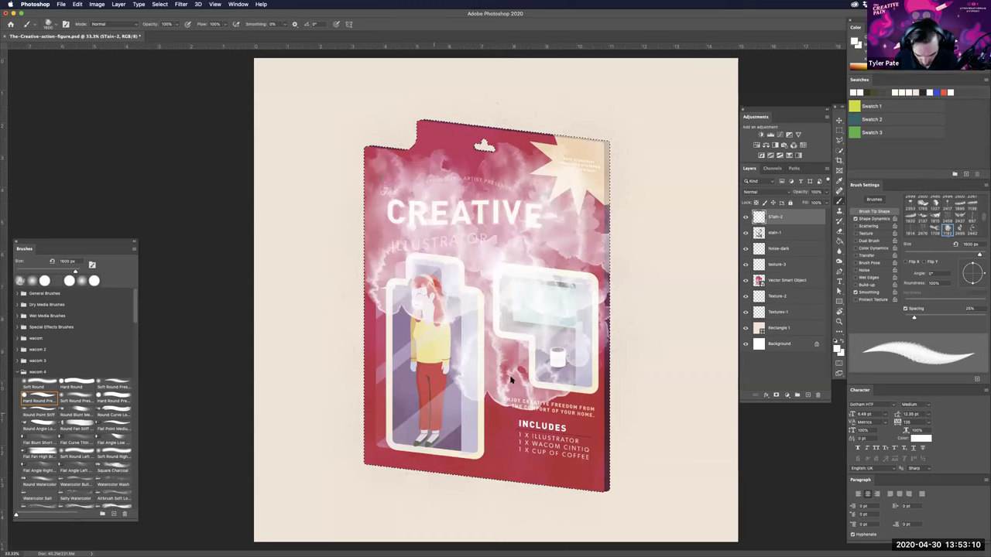
pyautogui.click(512, 380)
pyautogui.click(527, 391)
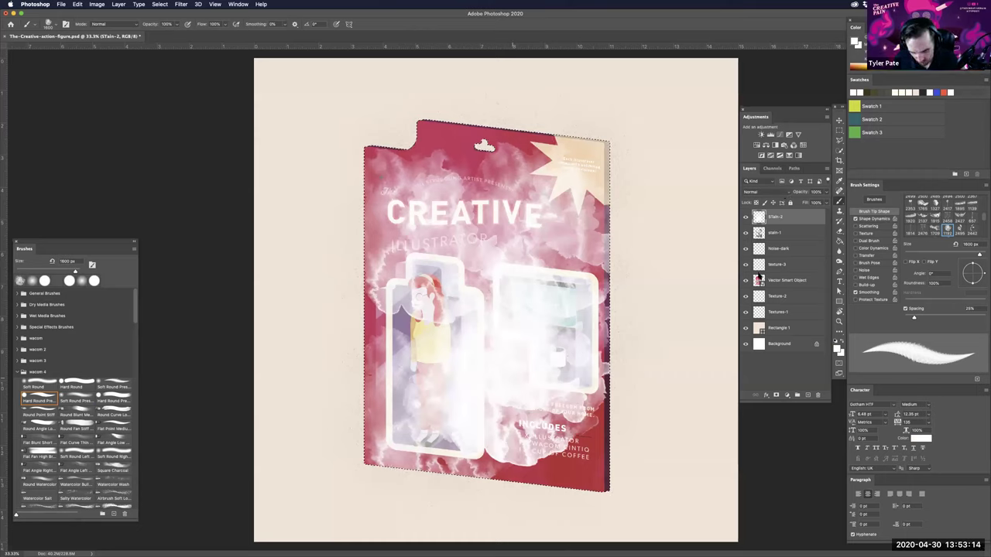
pyautogui.click(766, 192)
pyautogui.press('Return')
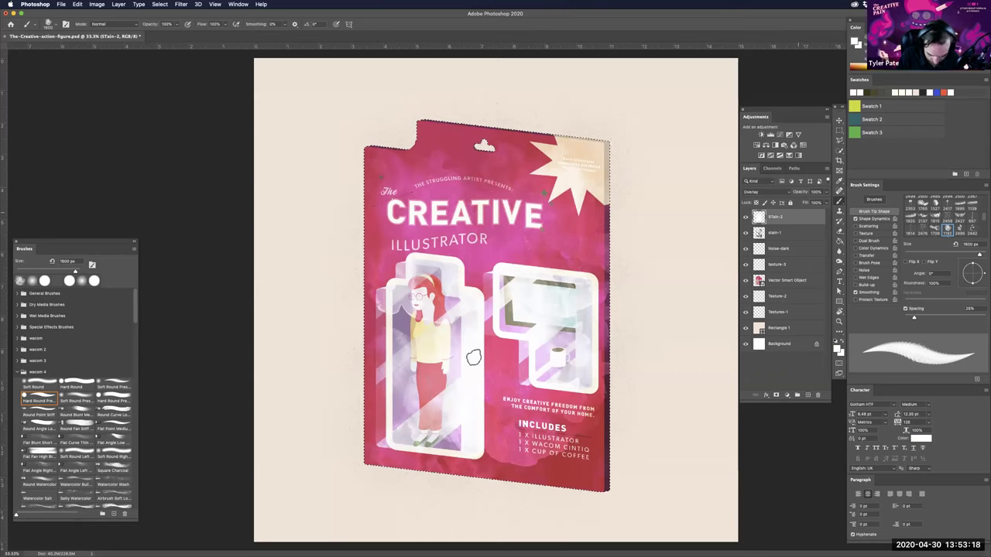
# - Erase the white stain over the figure, the display screen and the coffee cup using a Soft Round eraser at 250 px
pyautogui.press('e')
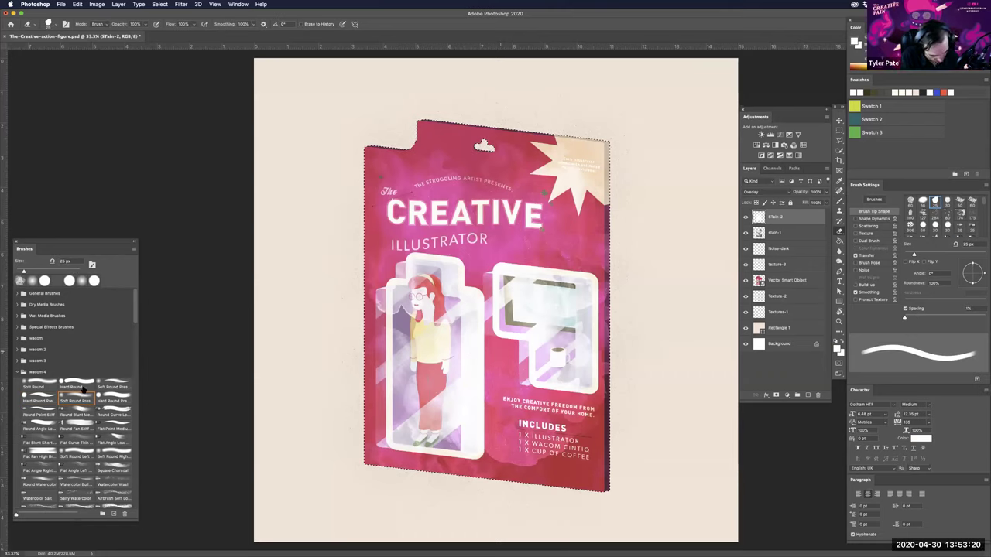
pyautogui.press(']')
pyautogui.press(']')
pyautogui.press(']')
pyautogui.press(']')
pyautogui.press(']')
pyautogui.press(']')
pyautogui.press(']')
pyautogui.press(']')
pyautogui.press(']')
pyautogui.press(']')
pyautogui.press(']')
pyautogui.press(']')
pyautogui.press(']')
pyautogui.press(']')
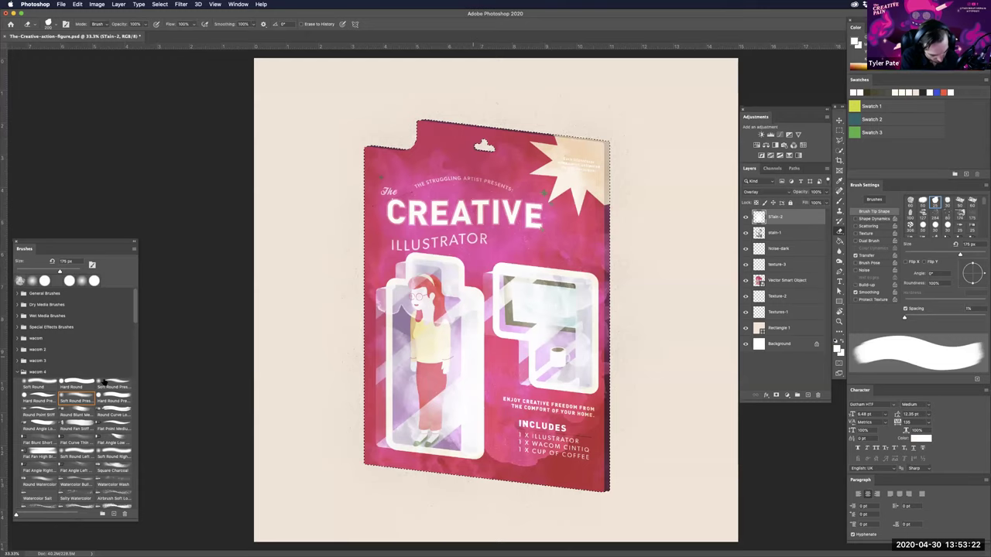
pyautogui.press(']')
pyautogui.click(45, 385)
pyautogui.moveTo(391, 349)
pyautogui.mouseDown()
pyautogui.moveTo(388, 326)
pyautogui.moveTo(447, 394)
pyautogui.moveTo(402, 416)
pyautogui.moveTo(415, 301)
pyautogui.mouseUp()
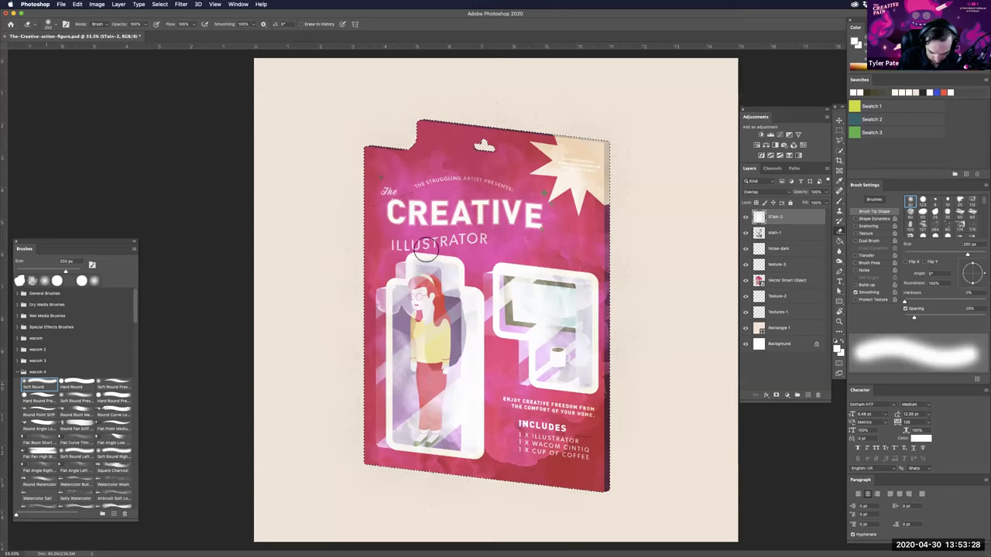
pyautogui.press('super+z')
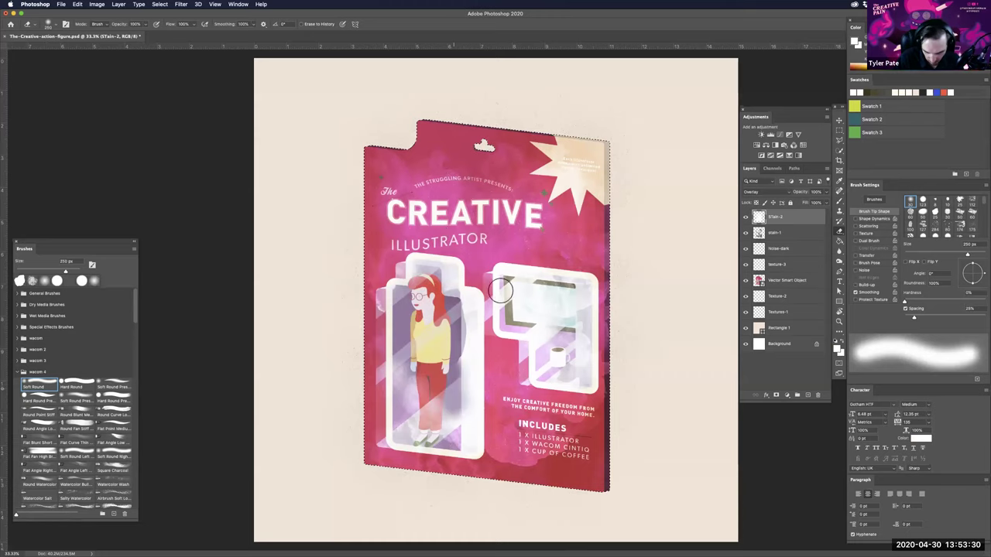
pyautogui.press('super+z')
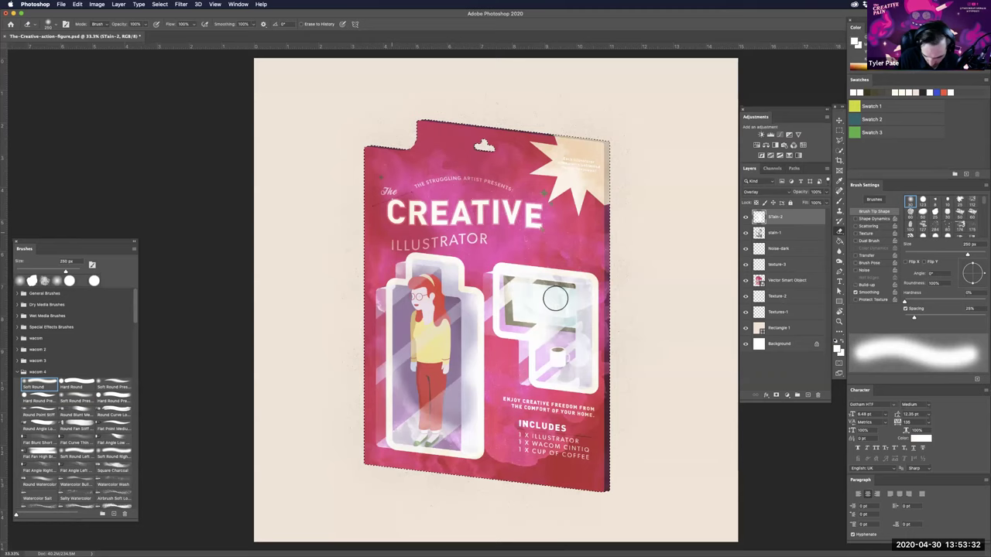
pyautogui.press('super+z')
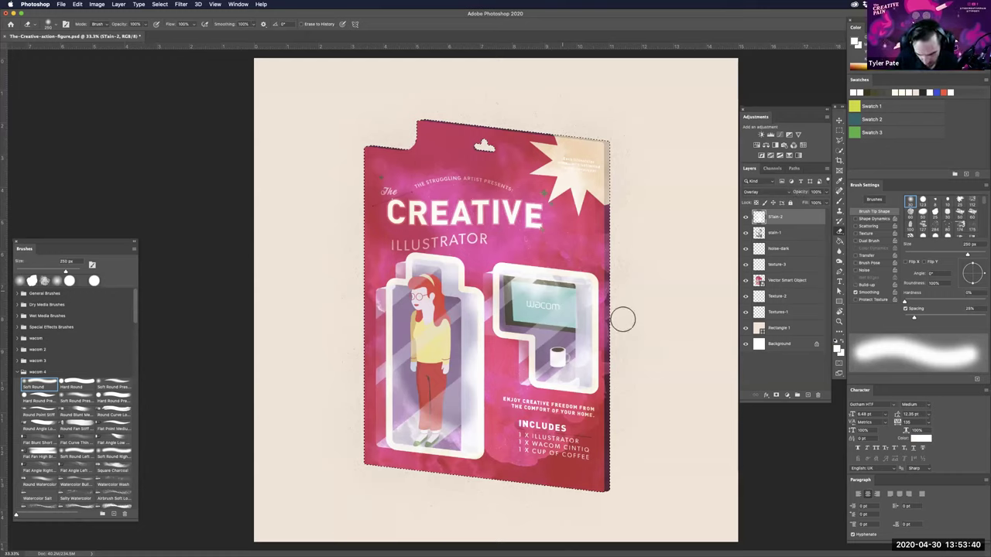
# - Lower the STain-2 layer's opacity to 60%
pyautogui.moveTo(802, 192); pyautogui.dragTo(800, 192)
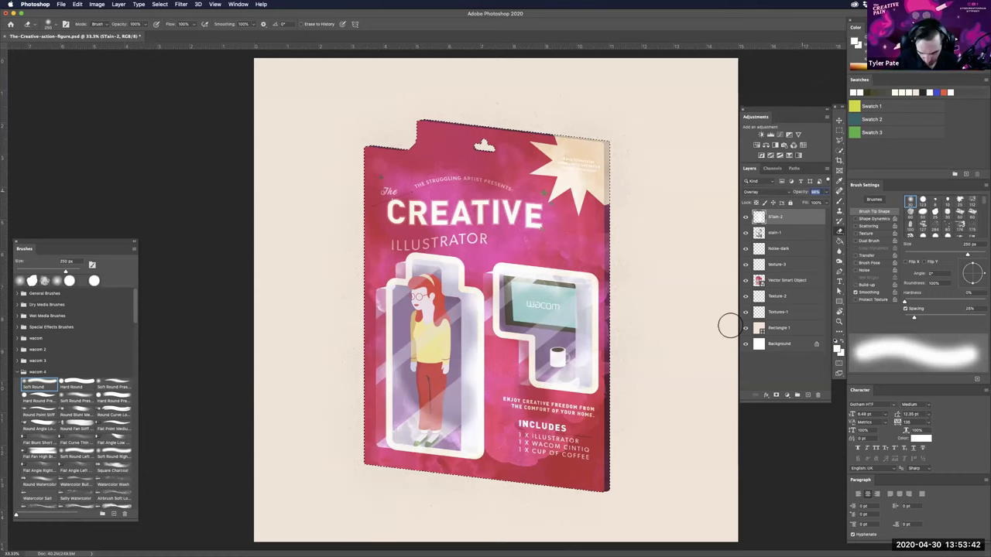
pyautogui.write('60')
pyautogui.press('Return')
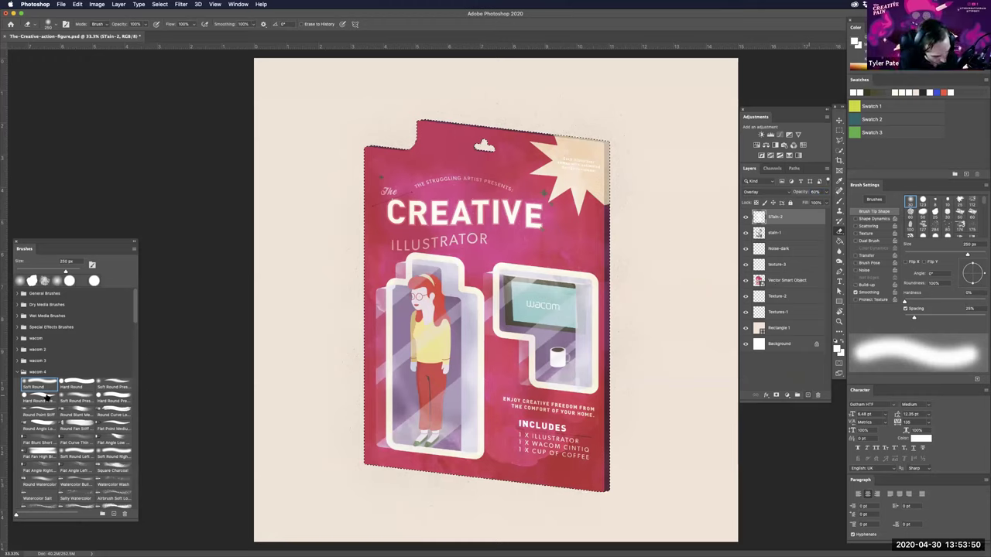
# - Add a new empty layer directly above the Vector Smart Object
pyautogui.hotkey('ctrl', 'z')
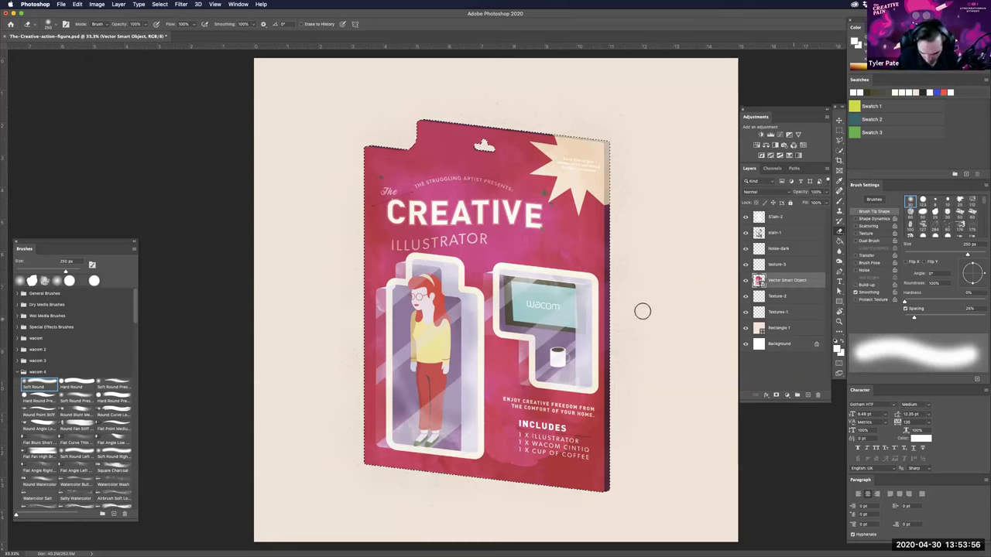
pyautogui.press('alt+shift+super+n')
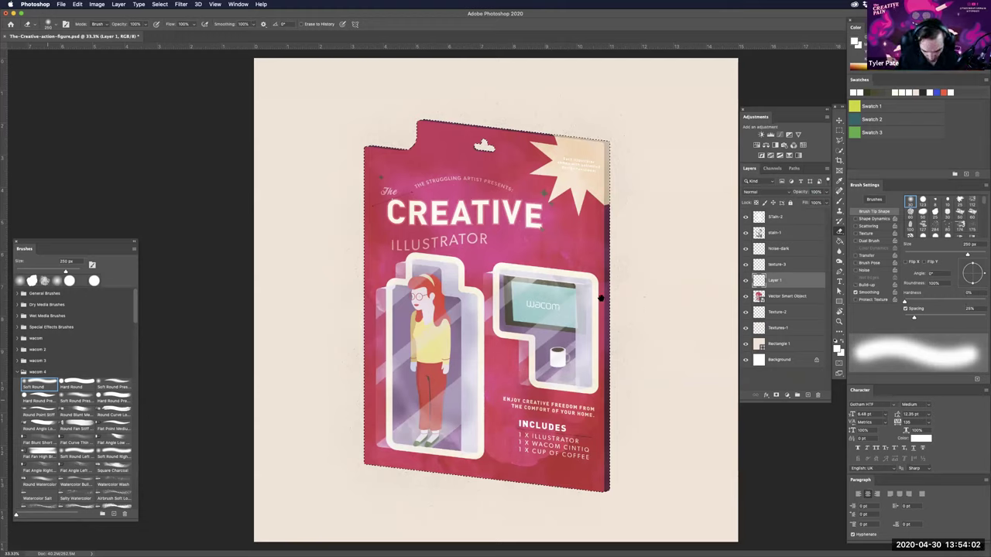
pyautogui.press('e')
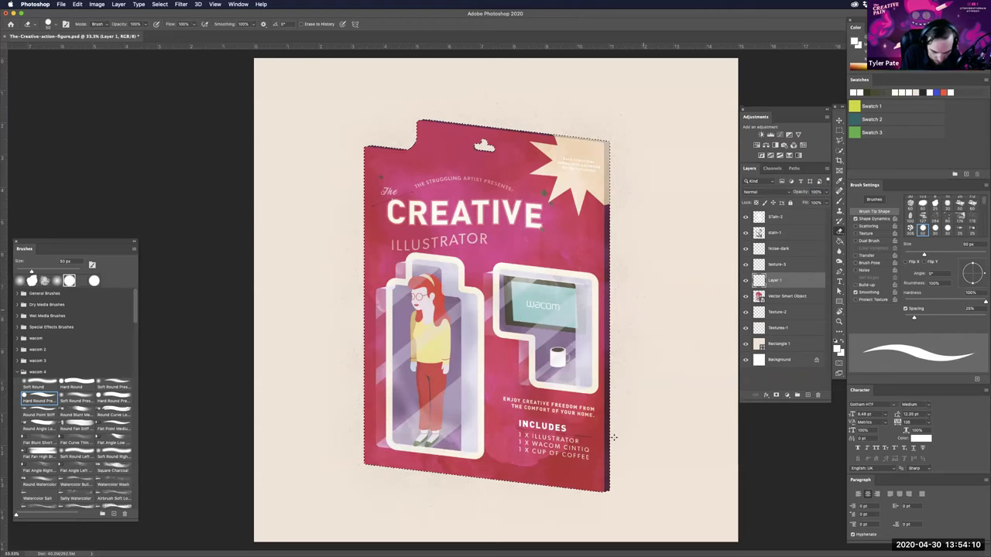
pyautogui.press('super+plus')
pyautogui.press('super+plus')
pyautogui.press('super+plus')
pyautogui.press('[')
pyautogui.press('[')
pyautogui.press('[')
pyautogui.press('[')
pyautogui.press('[')
pyautogui.press('[')
pyautogui.press('[')
pyautogui.press('[')
pyautogui.press('[')
pyautogui.press('[')
pyautogui.press('[')
pyautogui.press('[')
pyautogui.press('[')
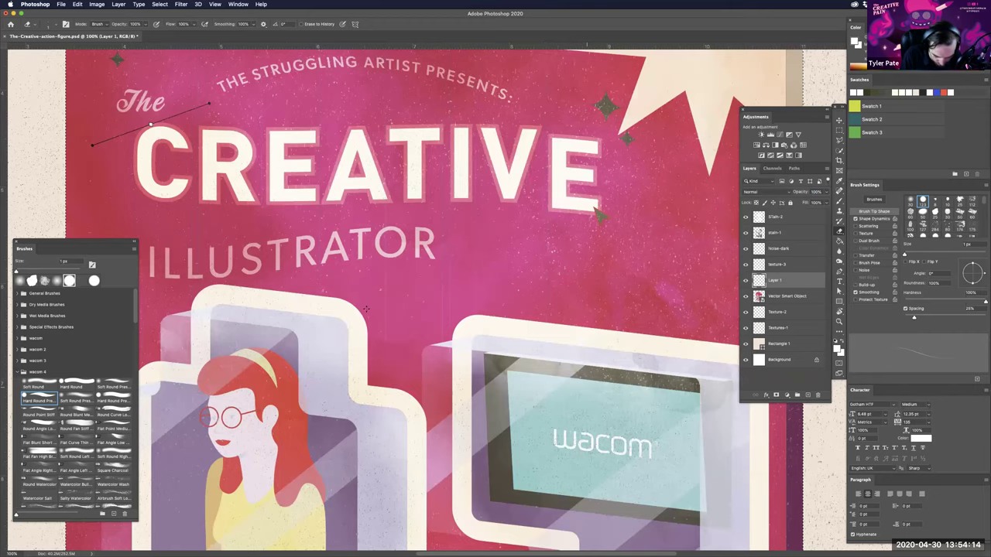
# - Paint thin white scratches around the CREATIVE ILLUSTRATOR title on the new layer with a 2 px Hard Round Pressure brush
pyautogui.scroll(3, 391, 342)
pyautogui.hscroll(1, 391, 343)
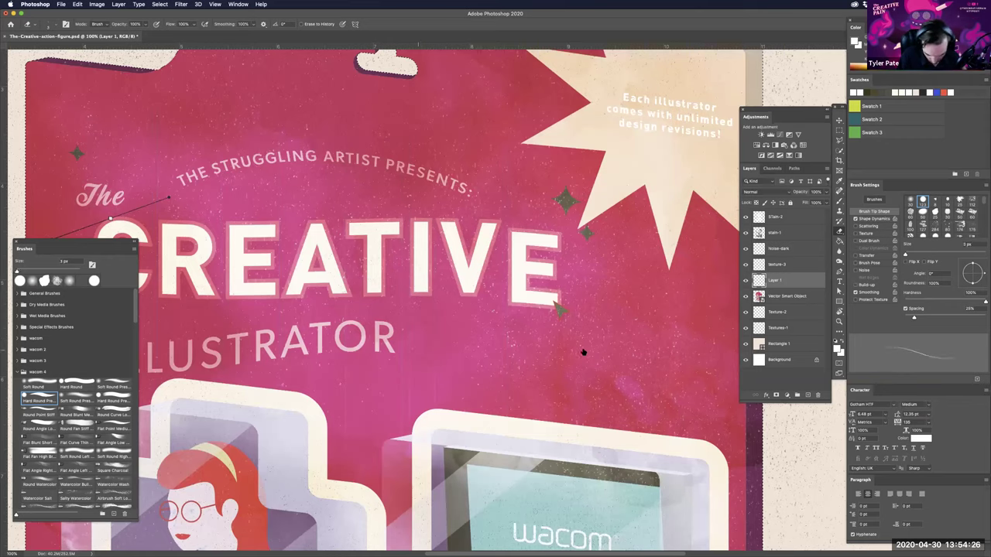
pyautogui.press('b')
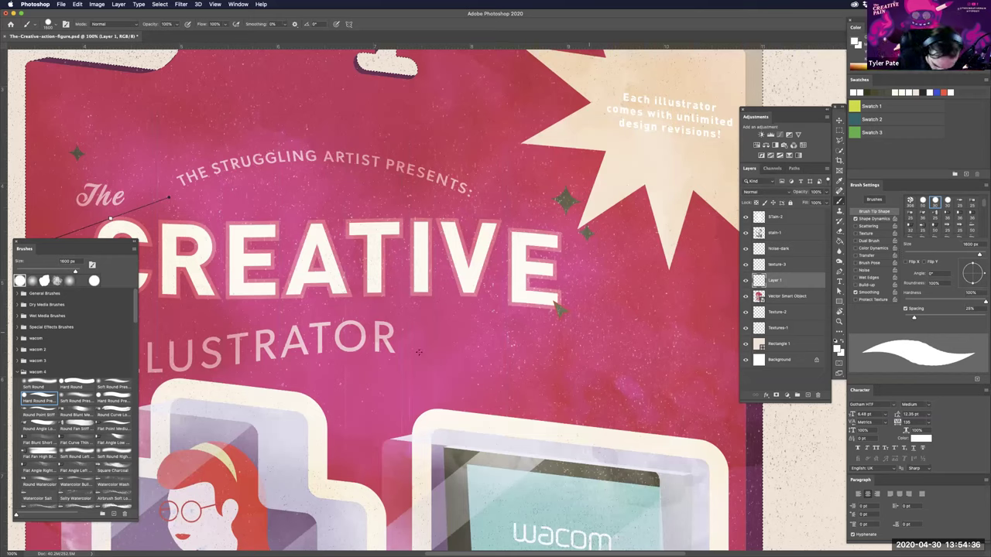
pyautogui.press('[')
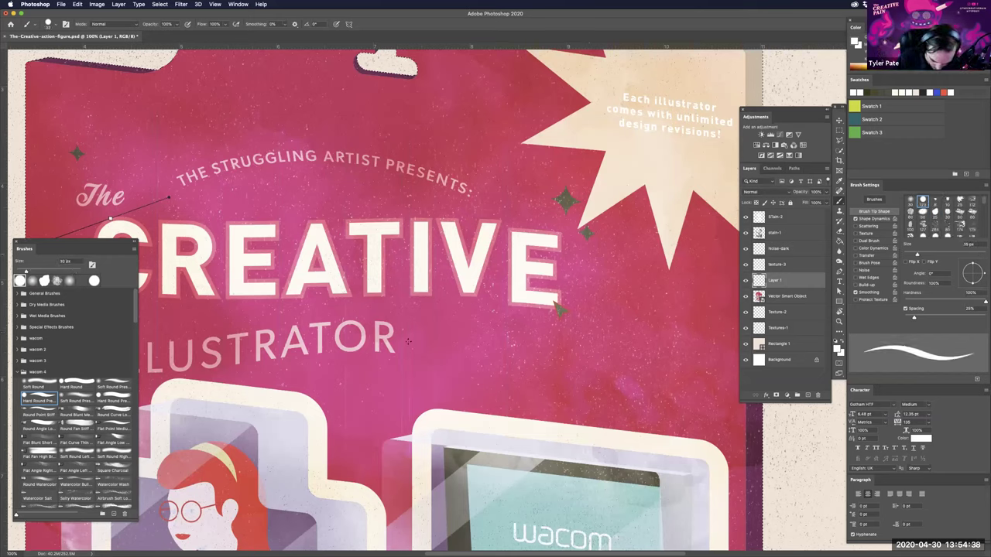
pyautogui.press('[')
pyautogui.press('[')
pyautogui.press('[')
pyautogui.press('[')
pyautogui.press('[')
pyautogui.press('[')
pyautogui.press('[')
pyautogui.press('[')
pyautogui.press('[')
pyautogui.press('[')
pyautogui.press('[')
pyautogui.press('[')
pyautogui.press('[')
pyautogui.moveTo(422, 330)
pyautogui.mouseDown()
pyautogui.moveTo(418, 360)
pyautogui.moveTo(385, 343)
pyautogui.moveTo(397, 336)
pyautogui.mouseUp()
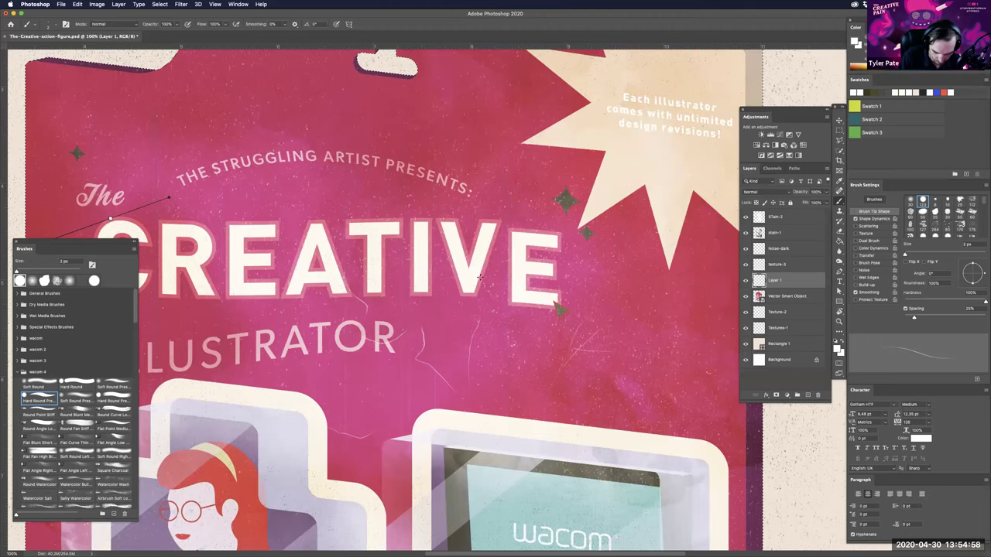
# - Paint more thin white scratches around the starburst, along the package's right edge and above the display window
pyautogui.hscroll(5, 595, 261)
pyautogui.scroll(2, 596, 260)
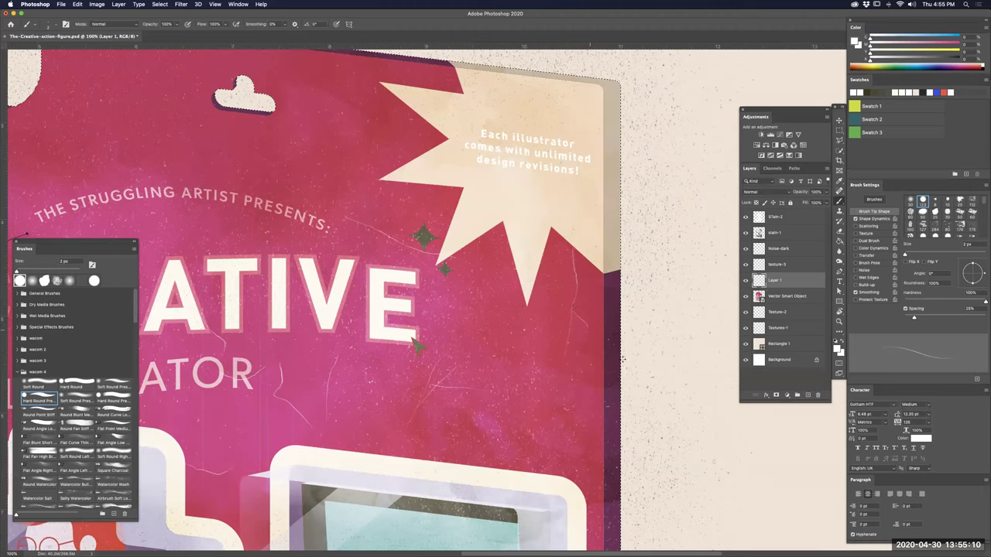
pyautogui.scroll(-5, 623, 370)
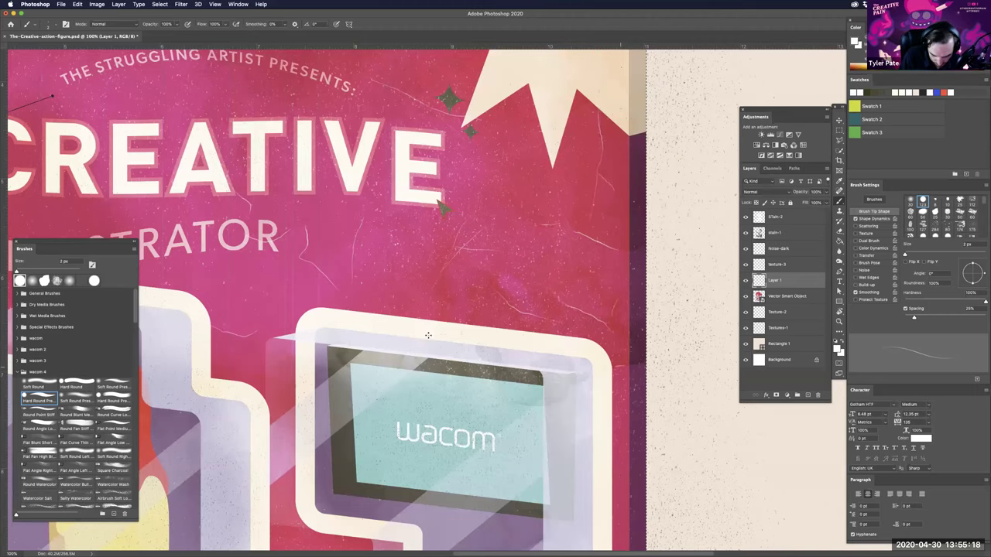
# - Paint thin white scratches along the package's left edge beside the figure window and across the lower-left corner beneath it
pyautogui.hscroll(-5, 430, 339)
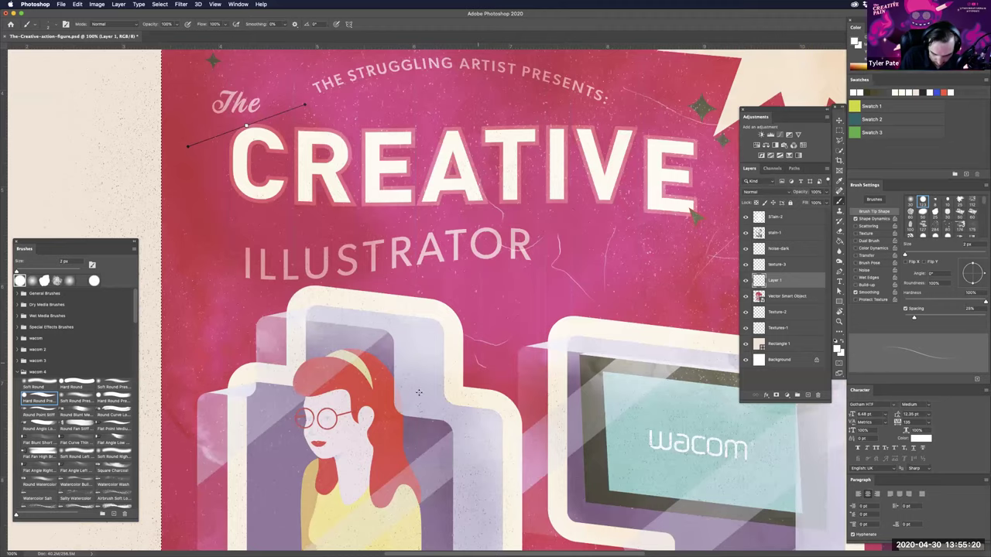
pyautogui.hscroll(-5, 416, 439)
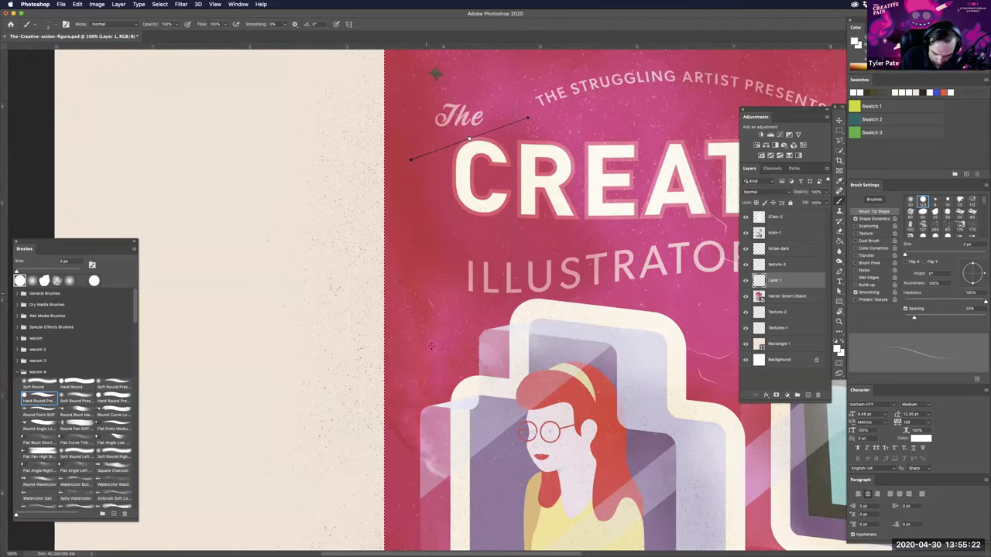
pyautogui.moveTo(433, 356); pyautogui.dragTo(428, 306)
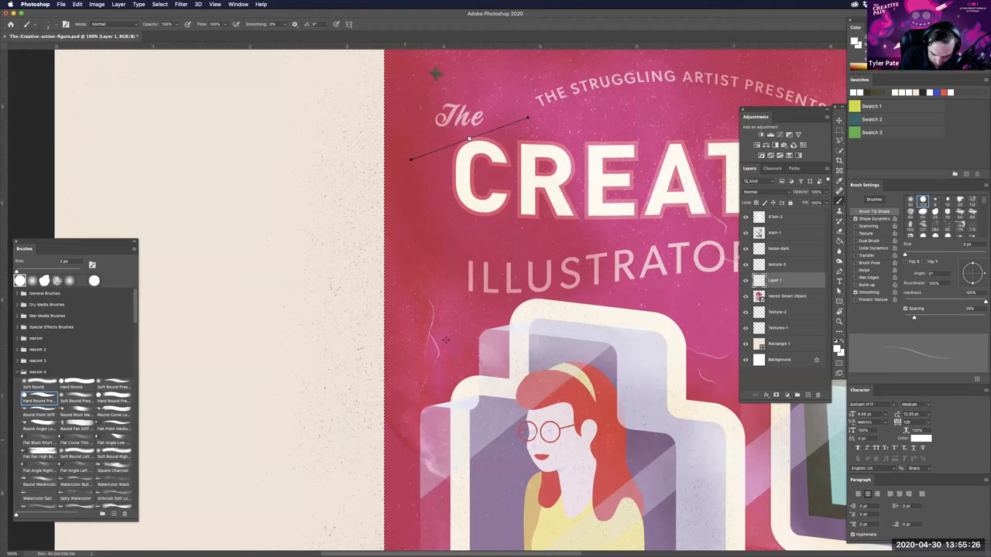
pyautogui.scroll(-3, 464, 410)
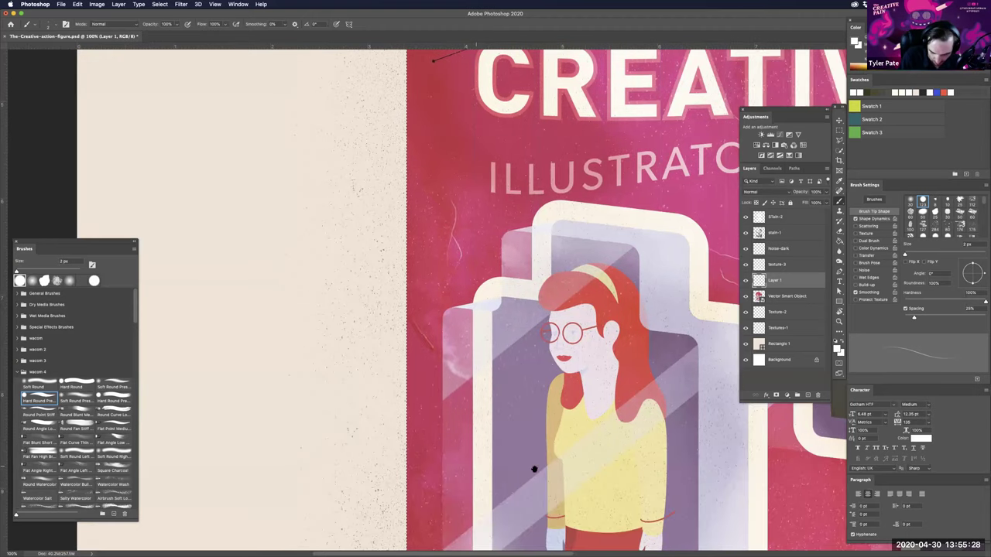
pyautogui.scroll(-5, 449, 310)
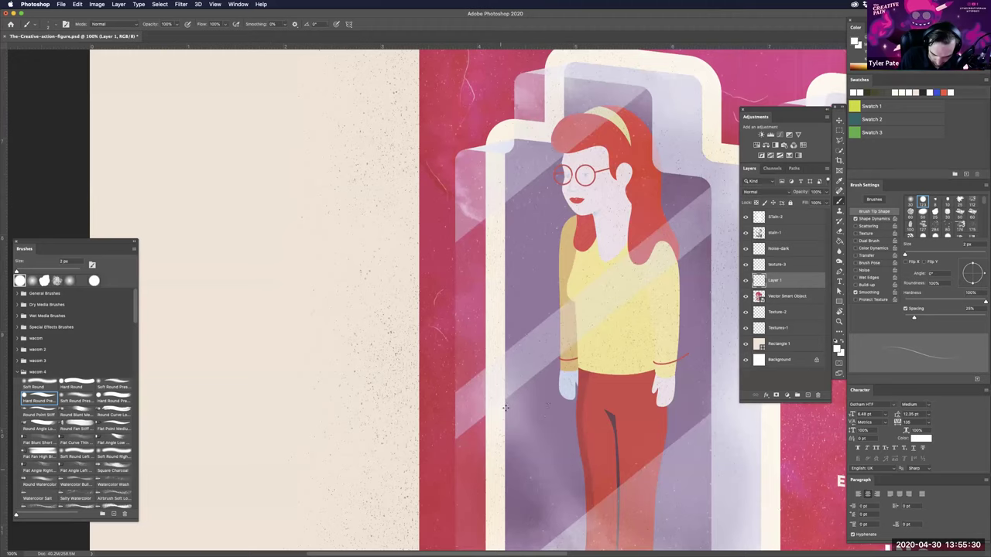
pyautogui.scroll(-6, 588, 418)
pyautogui.hscroll(2, 587, 418)
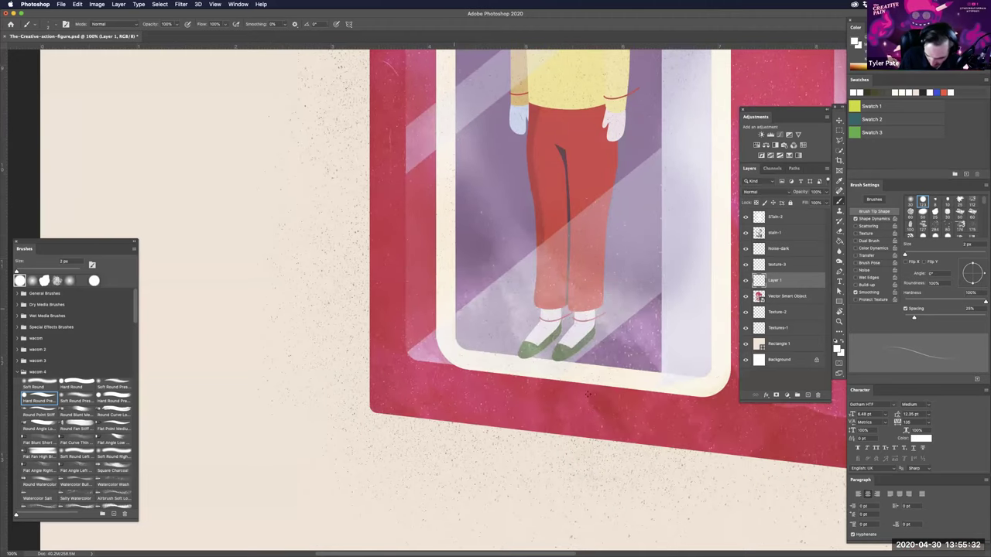
pyautogui.hotkey('ctrl', 'h')
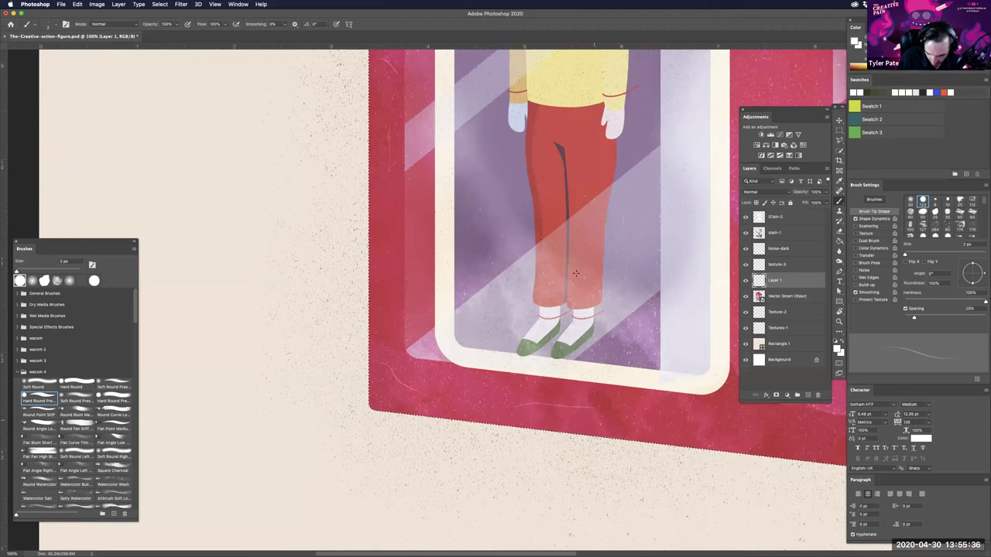
# - Paint thin white scratches between the two windows and around the ENJOY CREATIVE FREEDOM and INCLUDES text
pyautogui.hscroll(5, 564, 256)
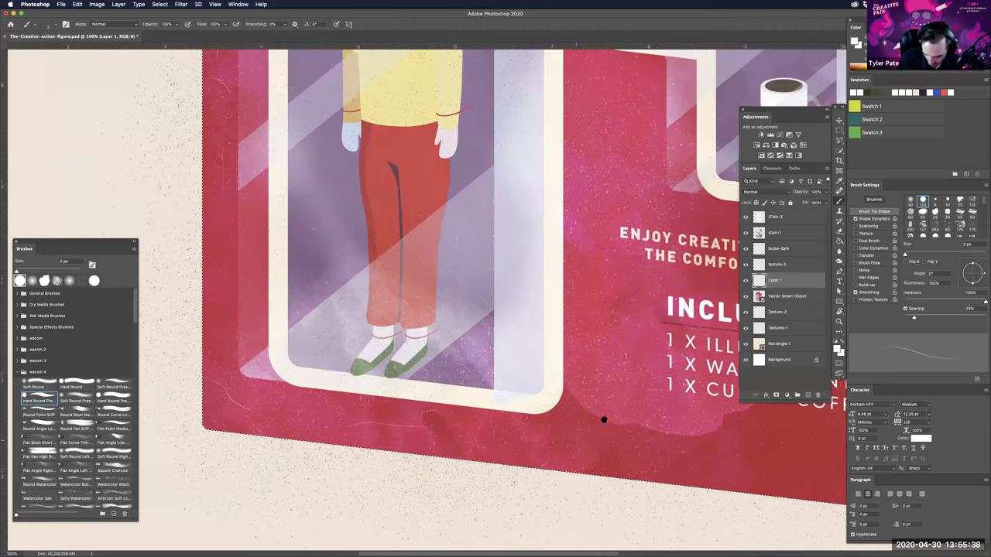
pyautogui.scroll(4, 534, 395)
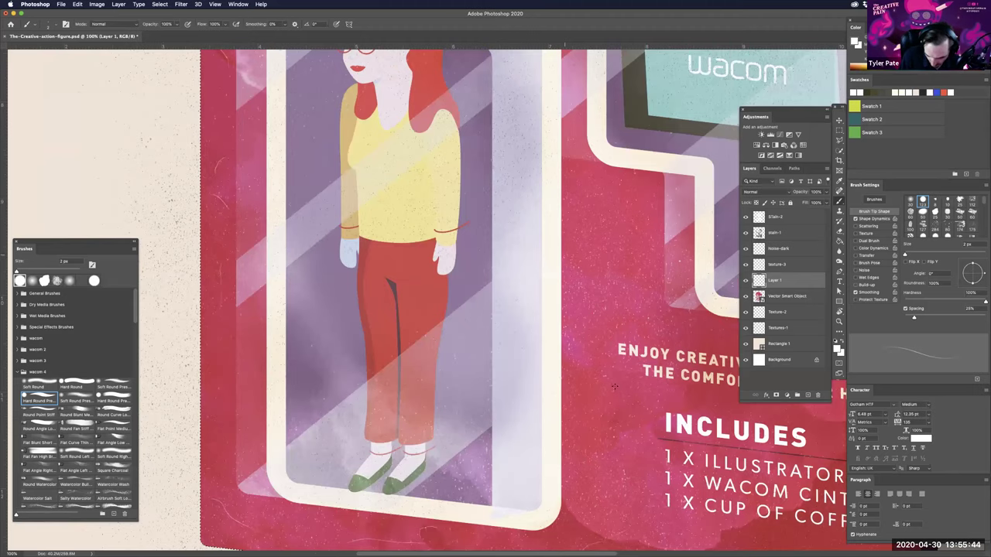
pyautogui.hscroll(3, 658, 325)
pyautogui.scroll(-1, 639, 321)
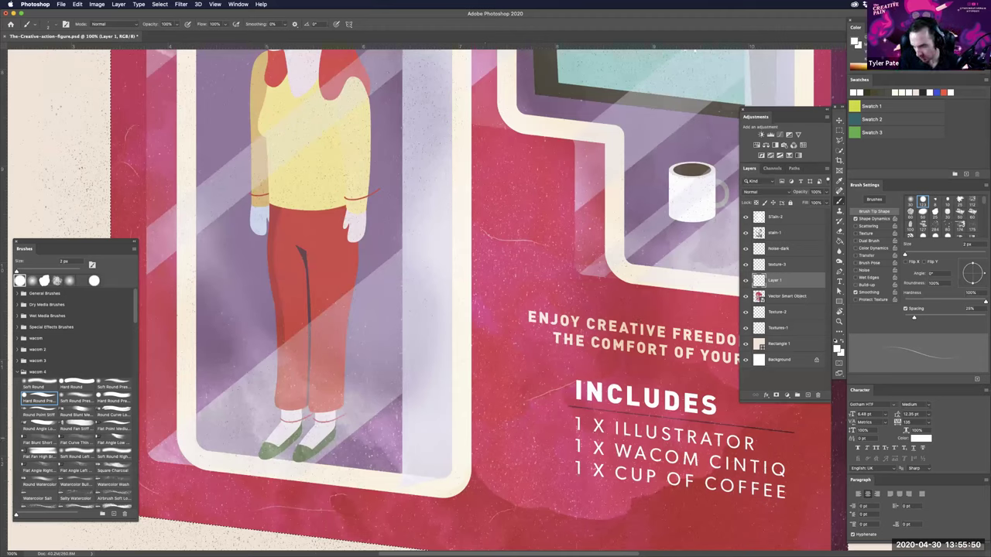
pyautogui.hscroll(4, 383, 263)
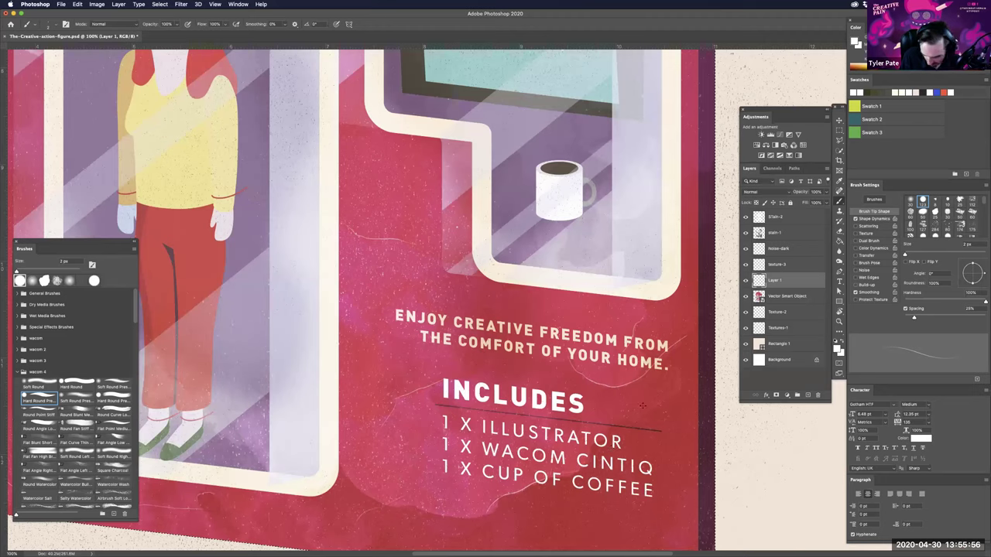
# - Add a new layer above the white scratches layer and switch the foreground color to near-black
pyautogui.hotkey('ctrl', 'shift', 'alt', 'n')
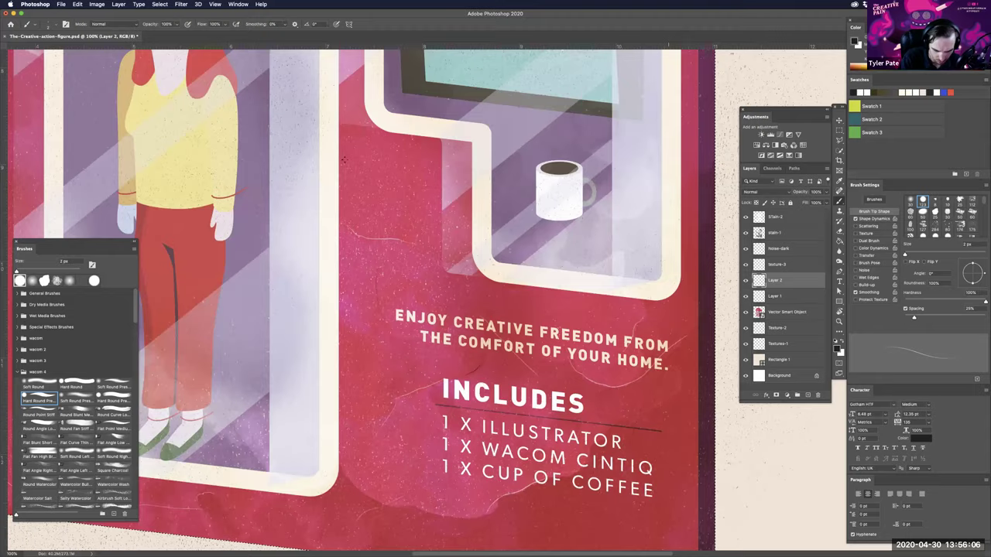
# - Paint fine near-black scratches around the starburst on the new layer, with the selection outline hidden
pyautogui.press('super+minus')
pyautogui.press('super+minus')
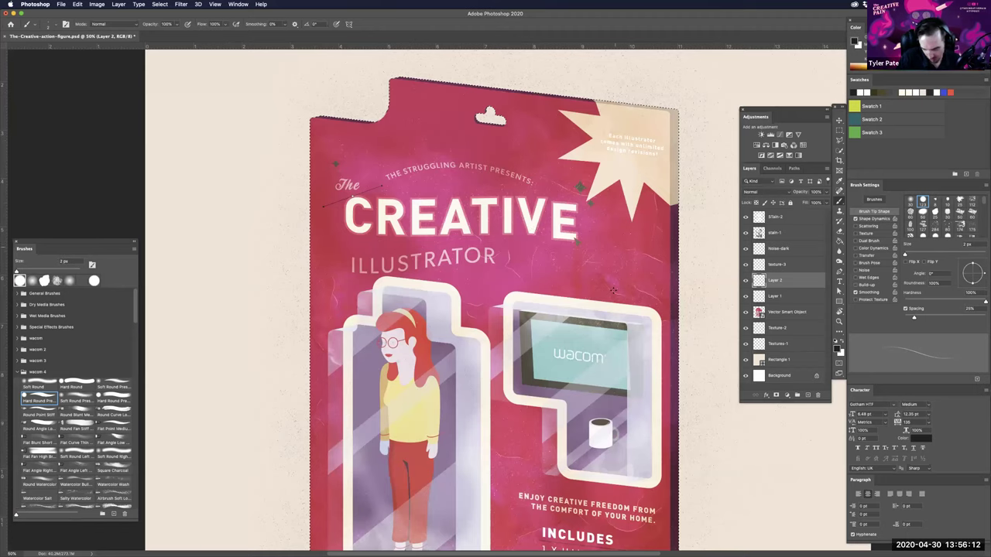
pyautogui.press('super+h')
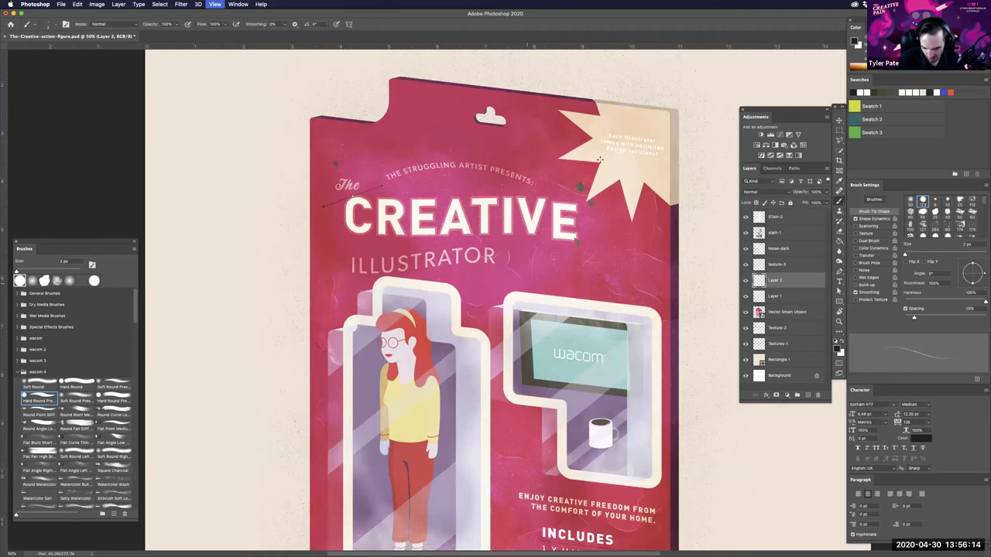
pyautogui.press('super+plus')
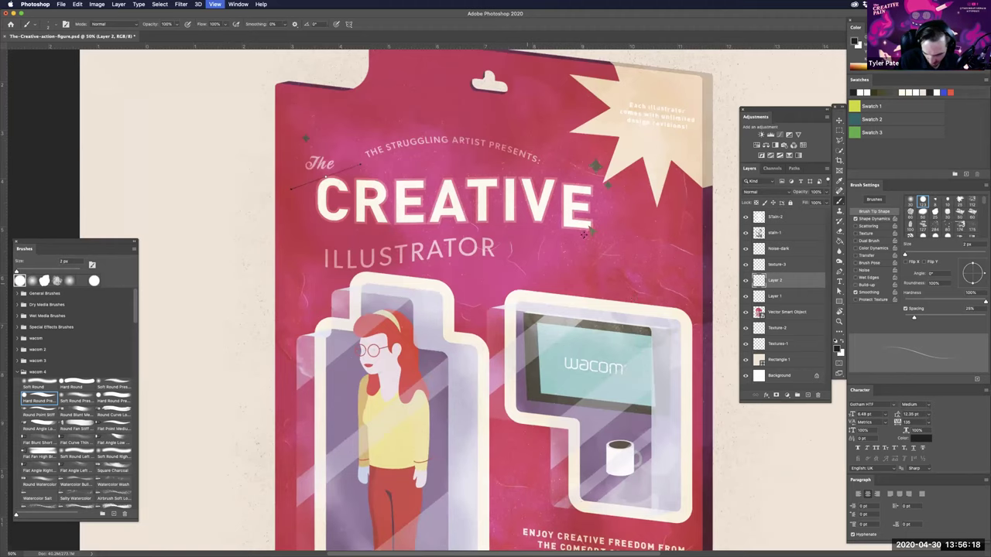
pyautogui.press('super+equal')
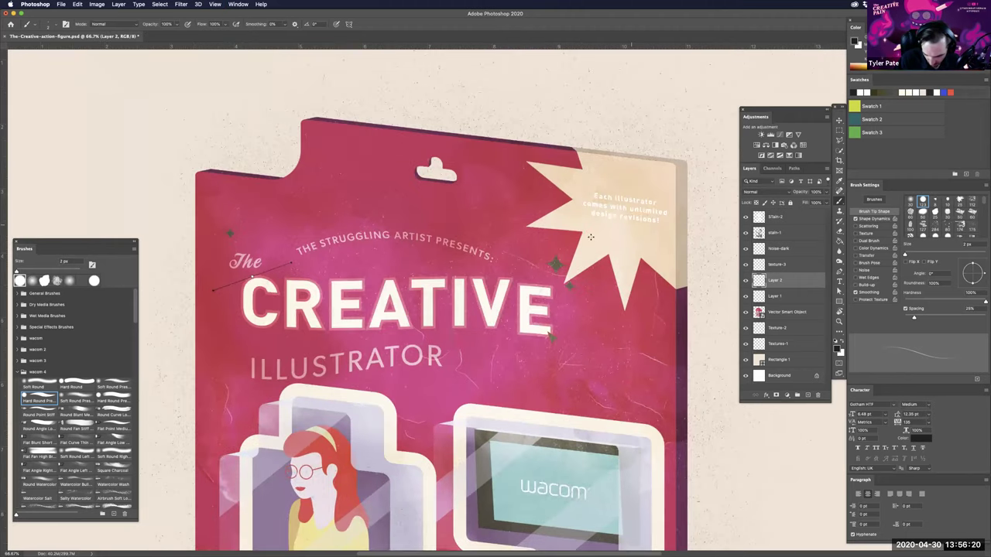
pyautogui.moveTo(592, 237); pyautogui.dragTo(590, 240)
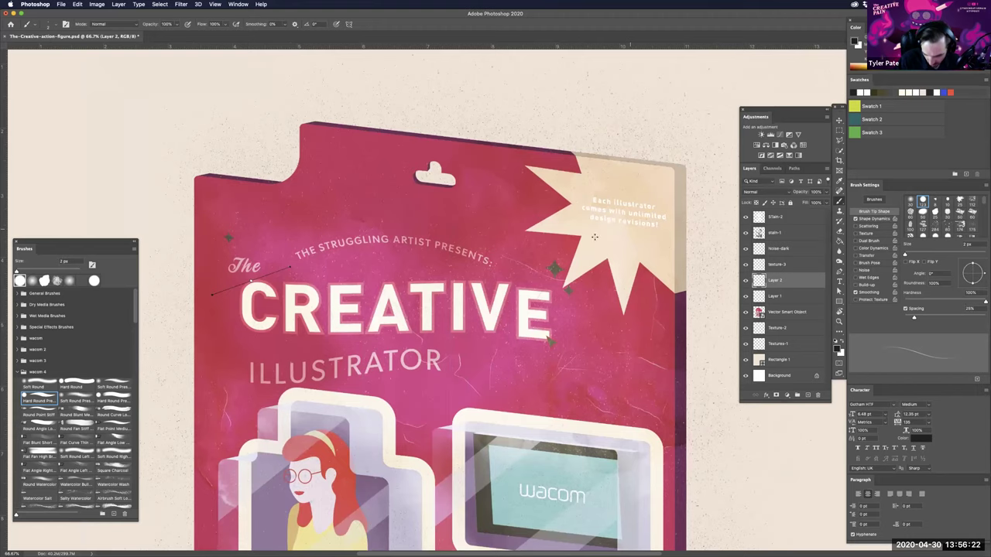
pyautogui.moveTo(589, 220)
pyautogui.mouseDown()
pyautogui.moveTo(576, 217)
pyautogui.moveTo(586, 233)
pyautogui.mouseUp()
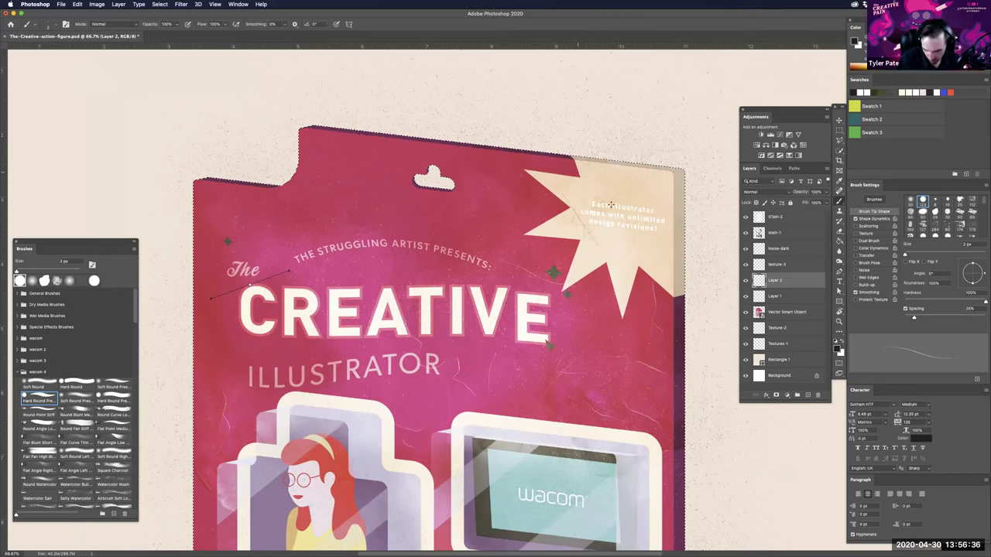
pyautogui.scroll(-5, 689, 302)
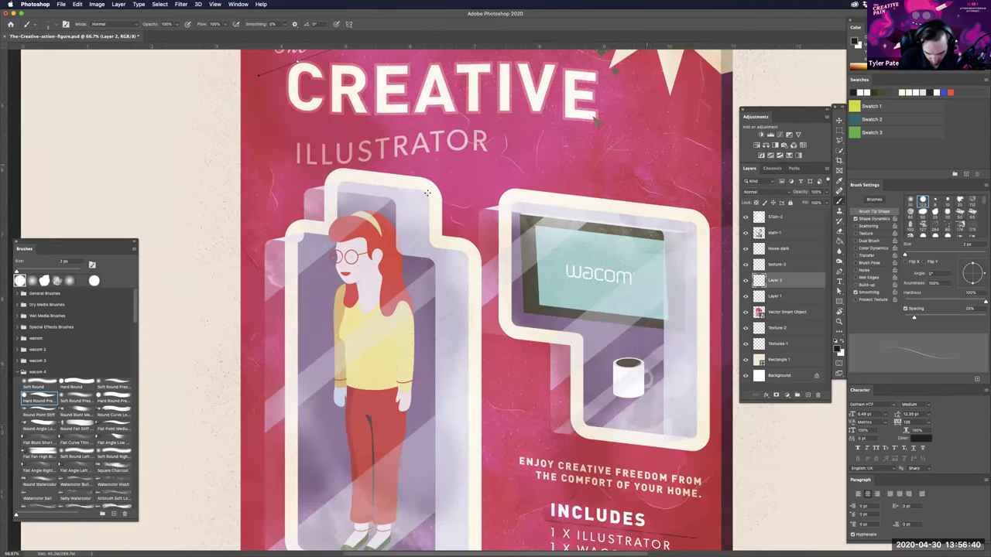
pyautogui.scroll(-2, 427, 193)
pyautogui.hotkey('ctrl', '-')
pyautogui.hotkey('ctrl', '-')
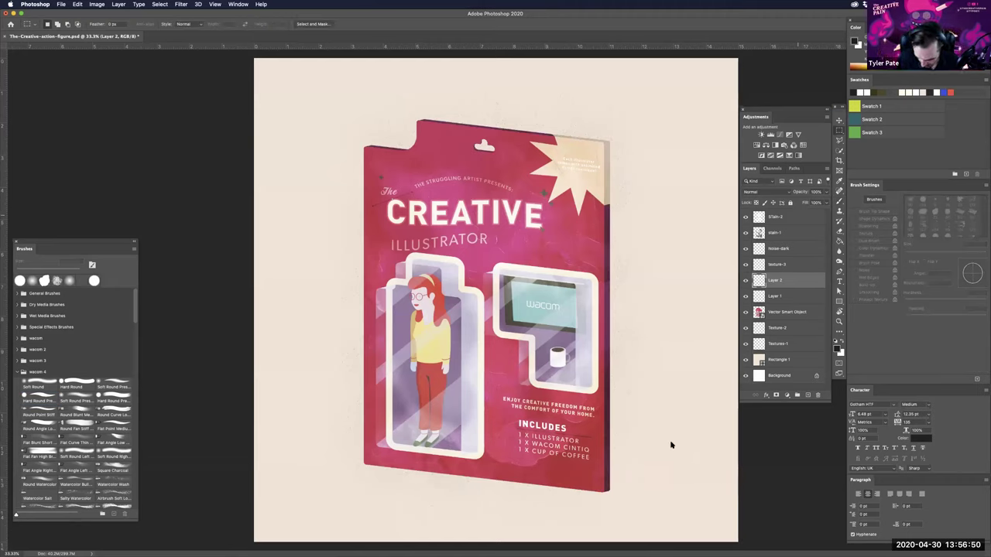
# - Add a Curves adjustment layer above all artwork layers and shape its RGB curve into a gentle contrast S-curve
pyautogui.hotkey('ctrl', 'm')
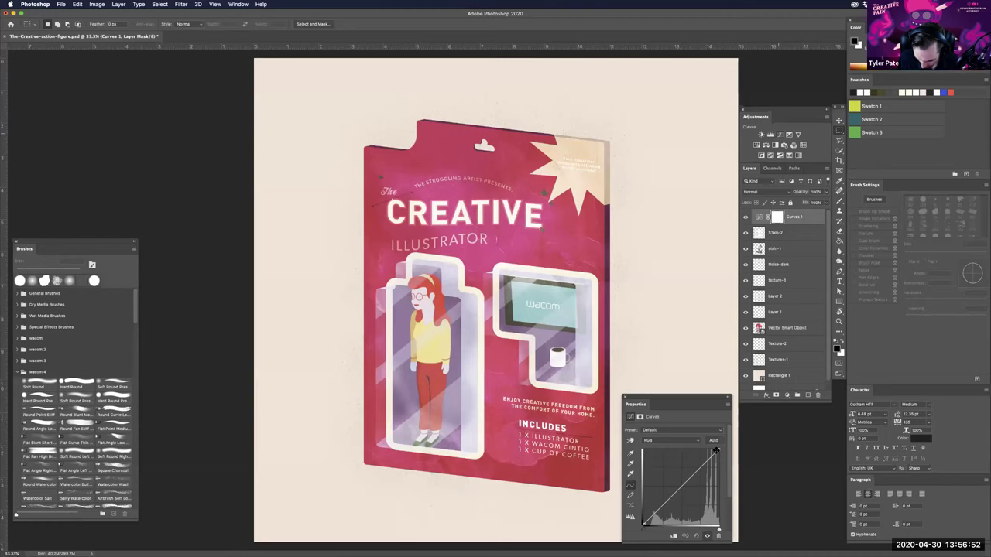
pyautogui.click(669, 440)
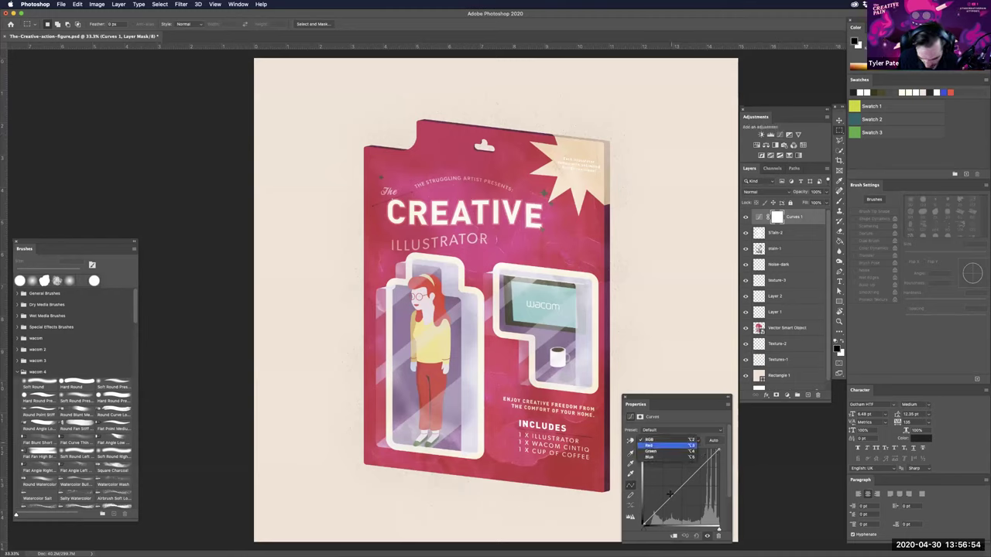
pyautogui.press('Return')
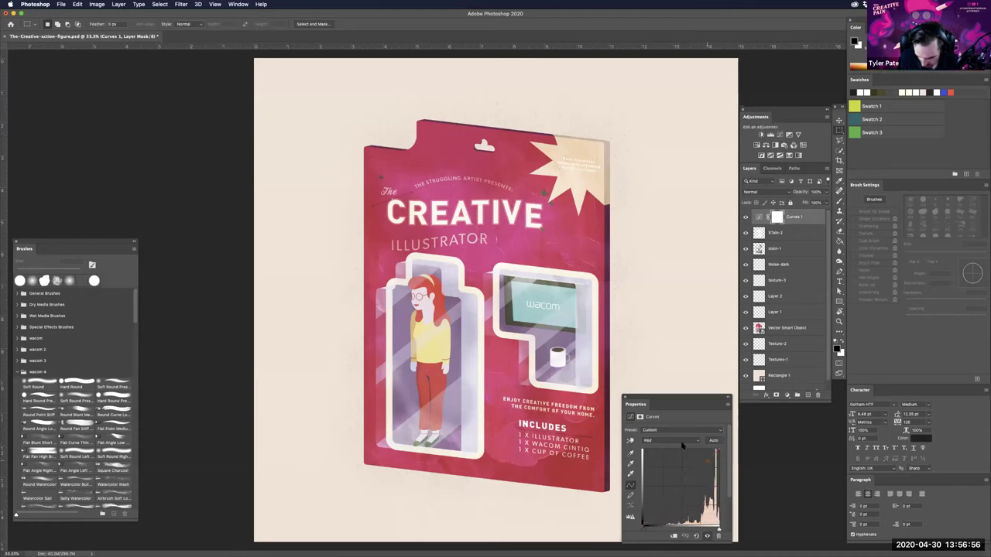
pyautogui.click(684, 441)
pyautogui.click(682, 434)
pyautogui.click(698, 464)
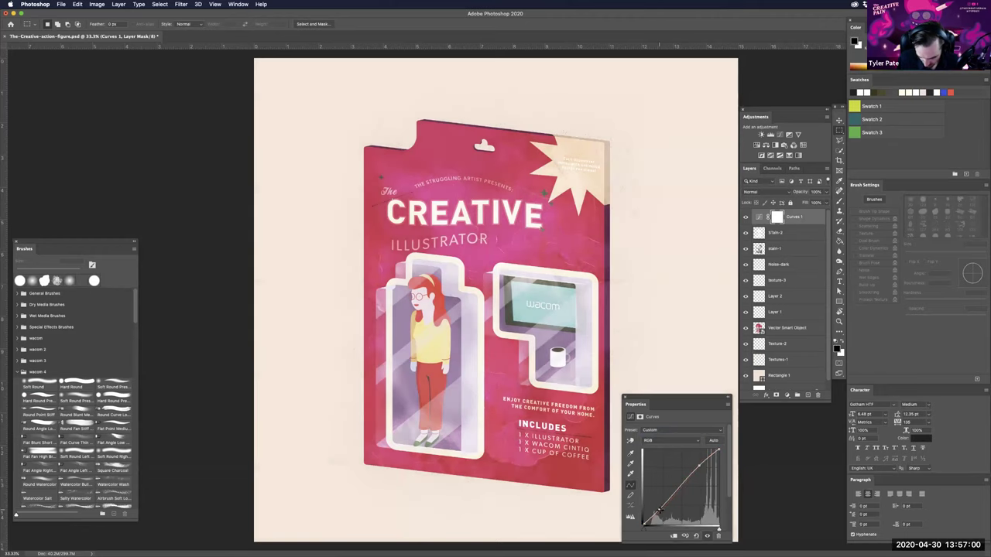
pyautogui.press('Down')
pyautogui.press('Down')
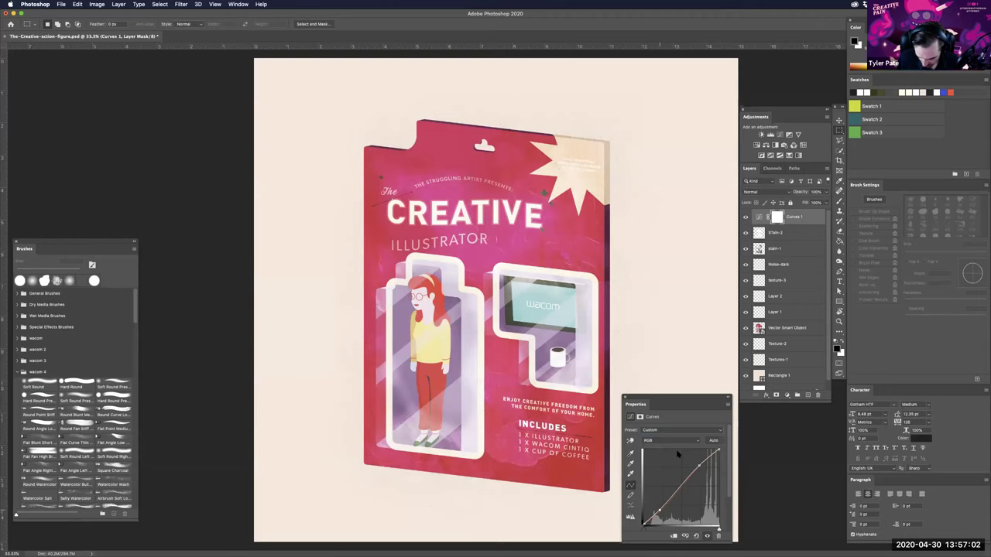
# - Adjust the Green and Blue channel curves of the Curves layer to give the artwork a warmer, yellowish tone
pyautogui.hotkey('alt', '4')
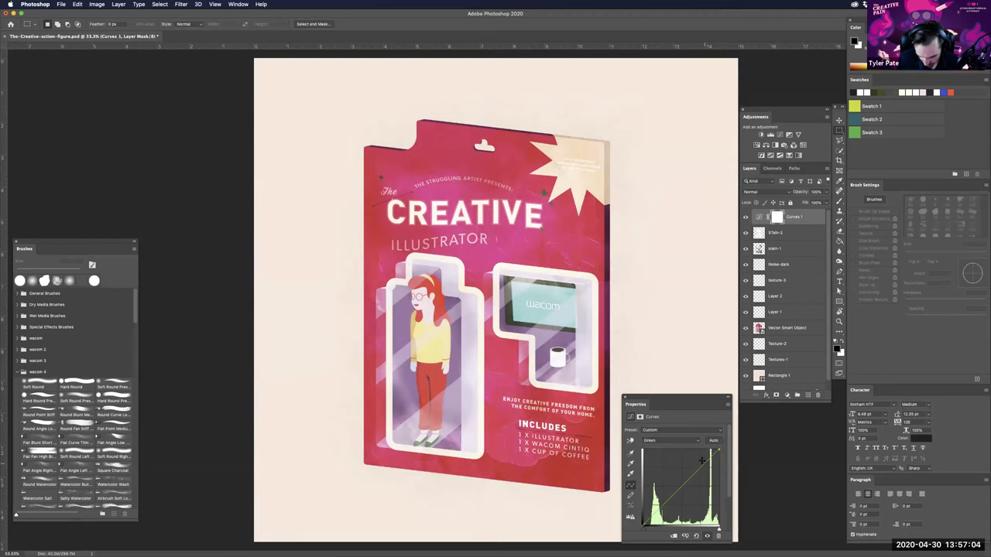
pyautogui.click(677, 440)
pyautogui.click(680, 446)
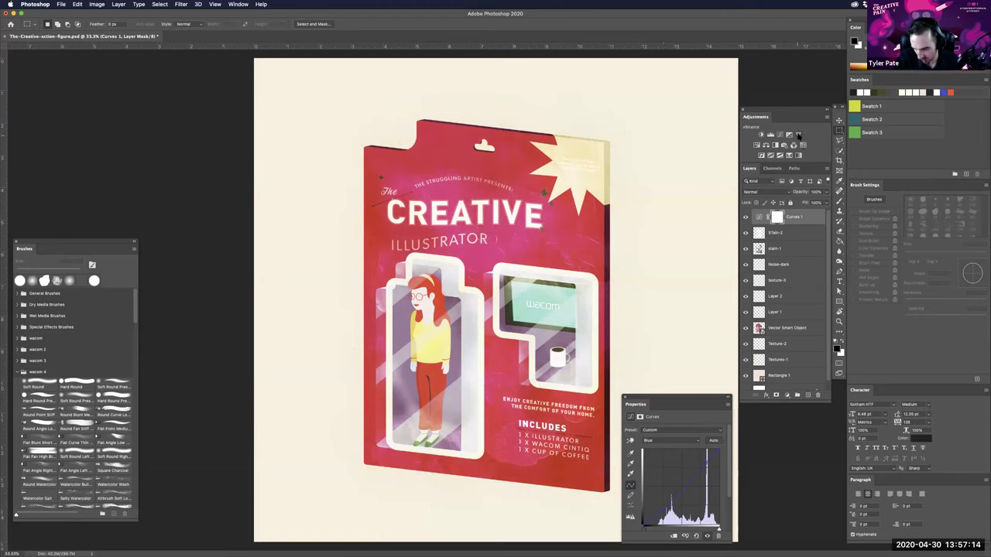
# - Add a Vibrance adjustment layer with vibrance +28 and saturation -12, and reduce the Curves layer's opacity to 67%
pyautogui.moveTo(674, 437)
pyautogui.mouseDown()
pyautogui.moveTo(688, 437)
pyautogui.moveTo(670, 453)
pyautogui.mouseUp()
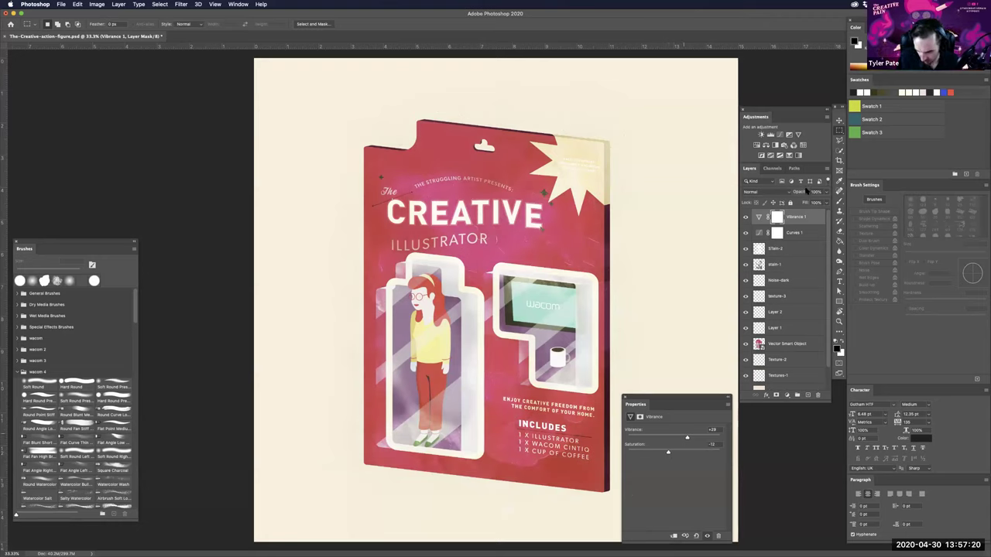
pyautogui.hotkey('alt', '[')
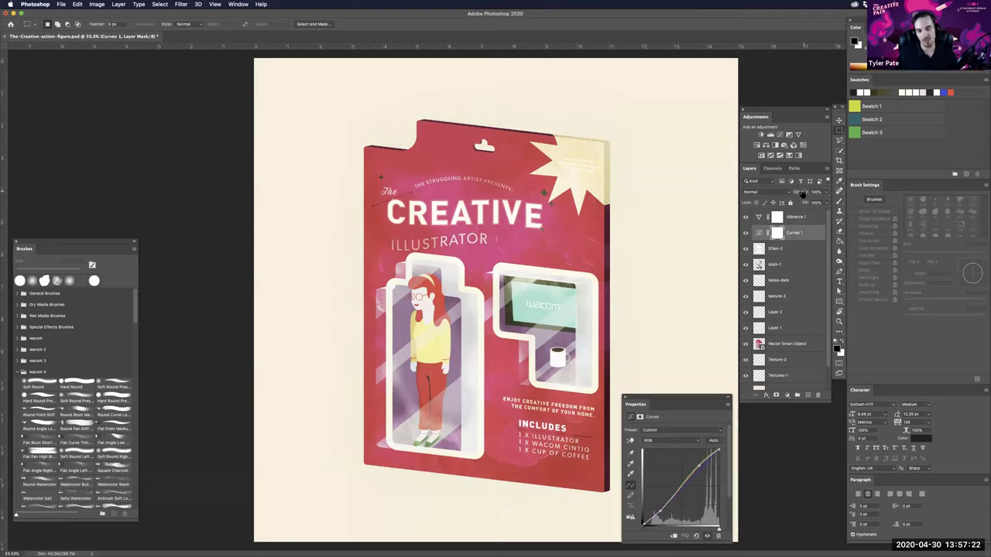
pyautogui.press('6')
pyautogui.press('7')
pyautogui.moveTo(682, 400); pyautogui.dragTo(733, 387)
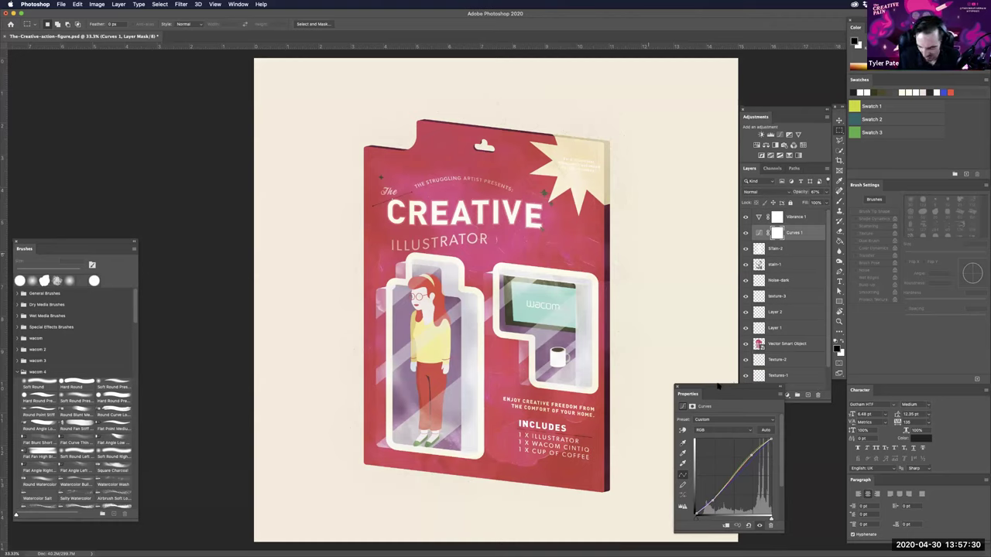
pyautogui.moveTo(705, 391); pyautogui.dragTo(659, 391)
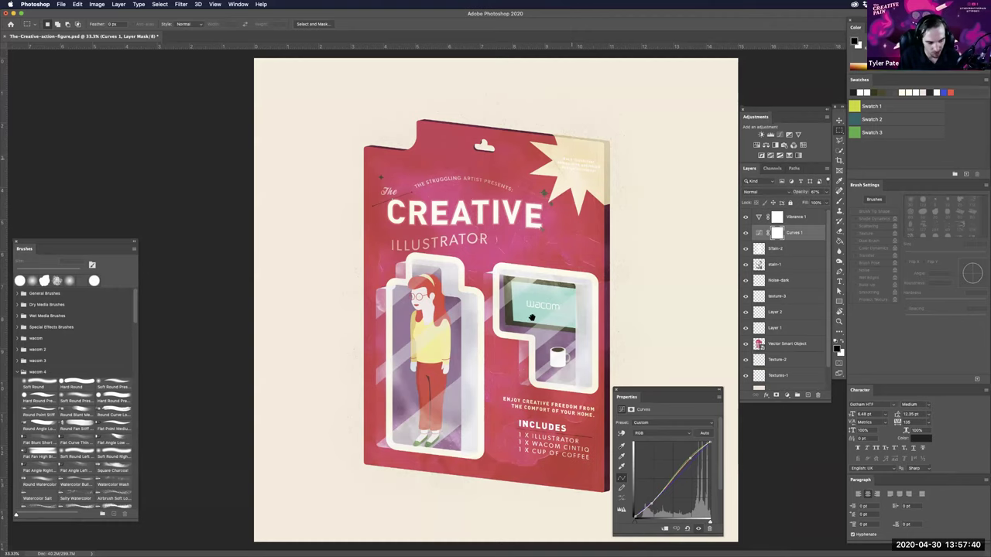
# - Select Layer 2 and examine the scratches and grain up close around the ILLUSTRATOR lettering, the figure window and the package's left edge
pyautogui.press('super+plus')
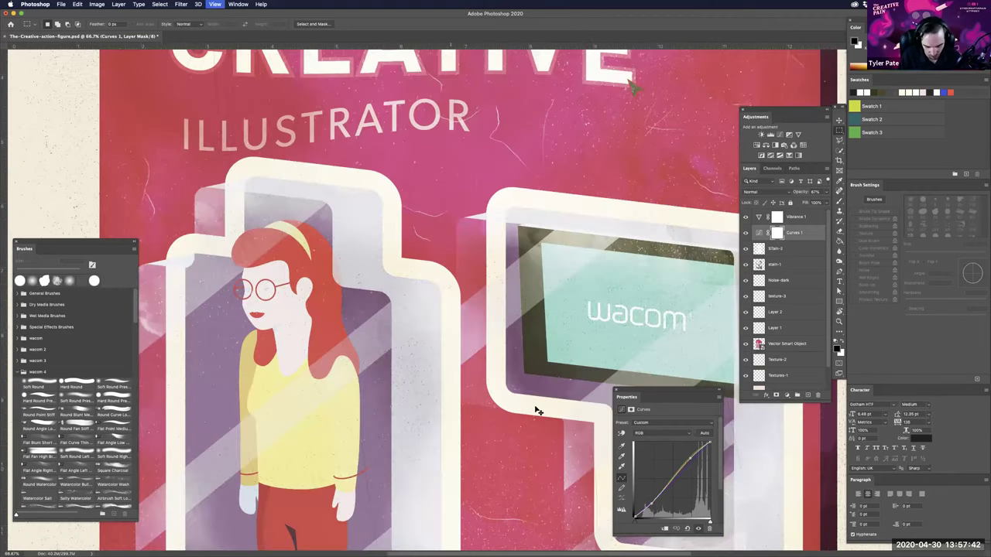
pyautogui.press('super+plus')
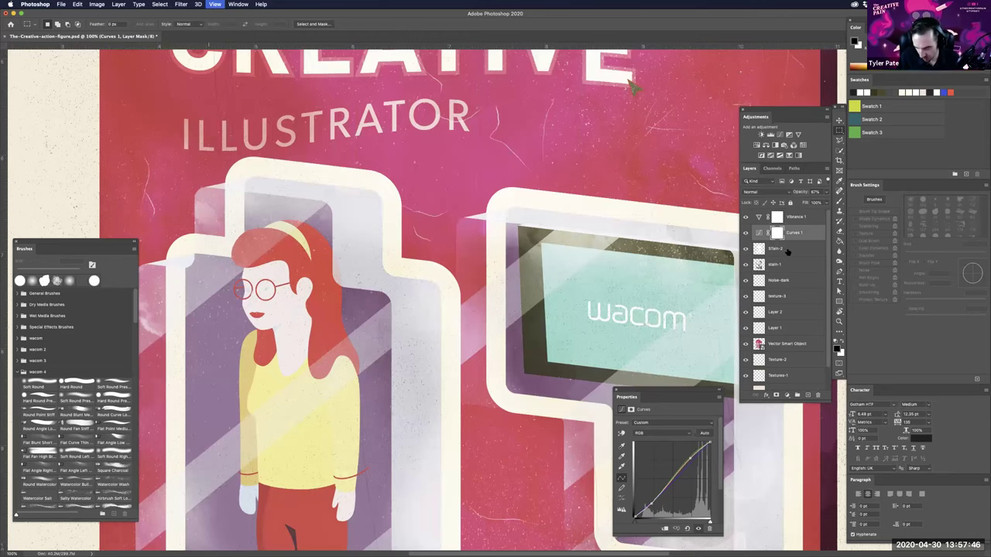
pyautogui.press('super+plus')
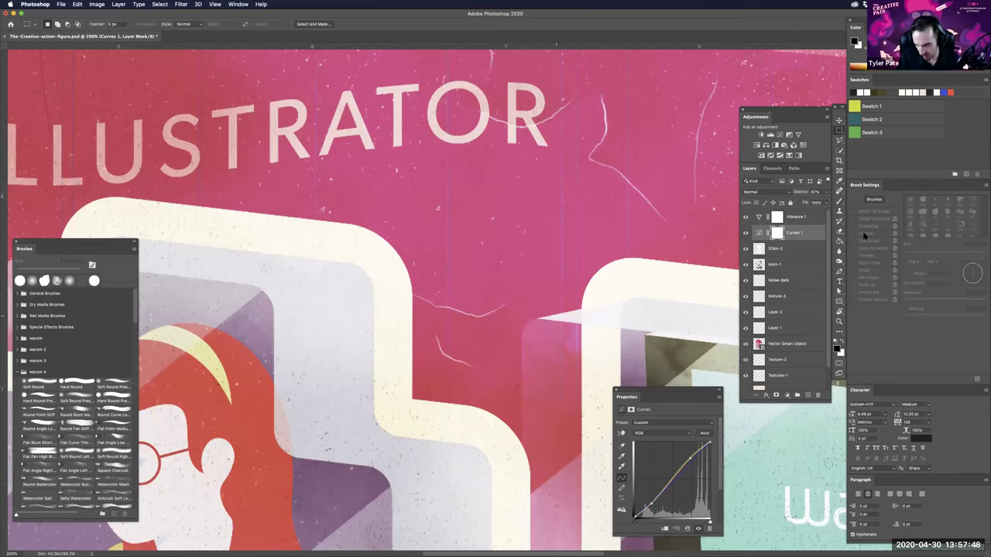
pyautogui.click(782, 248)
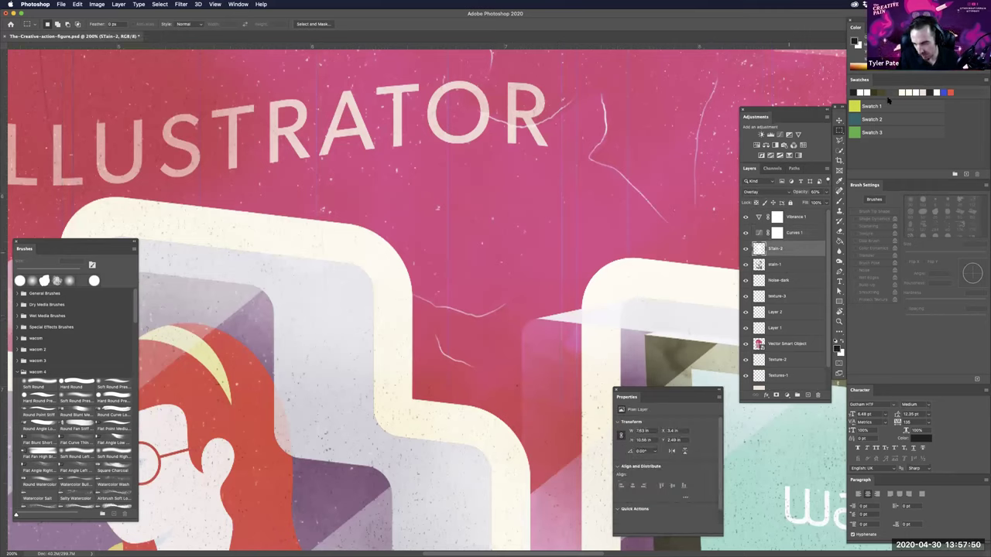
pyautogui.click(784, 312)
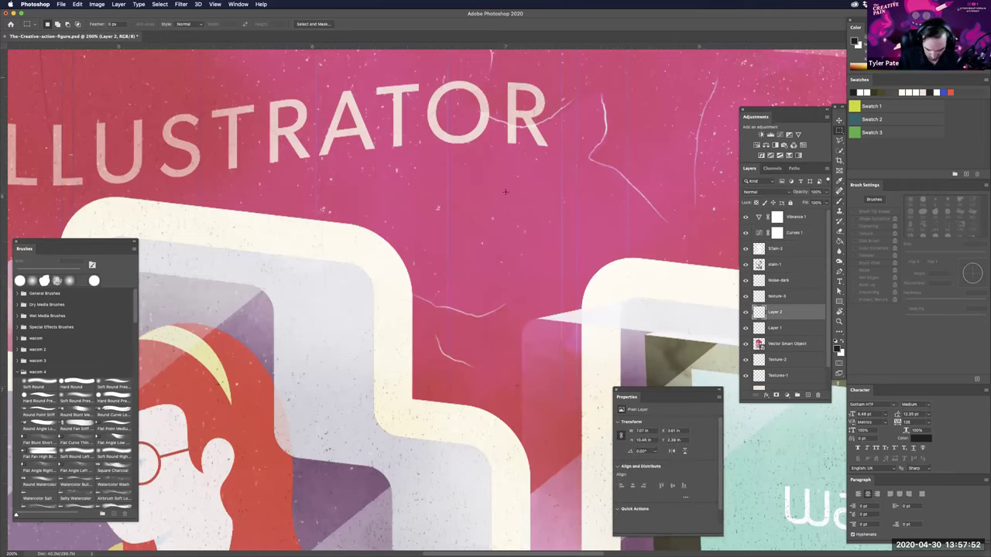
pyautogui.press('b')
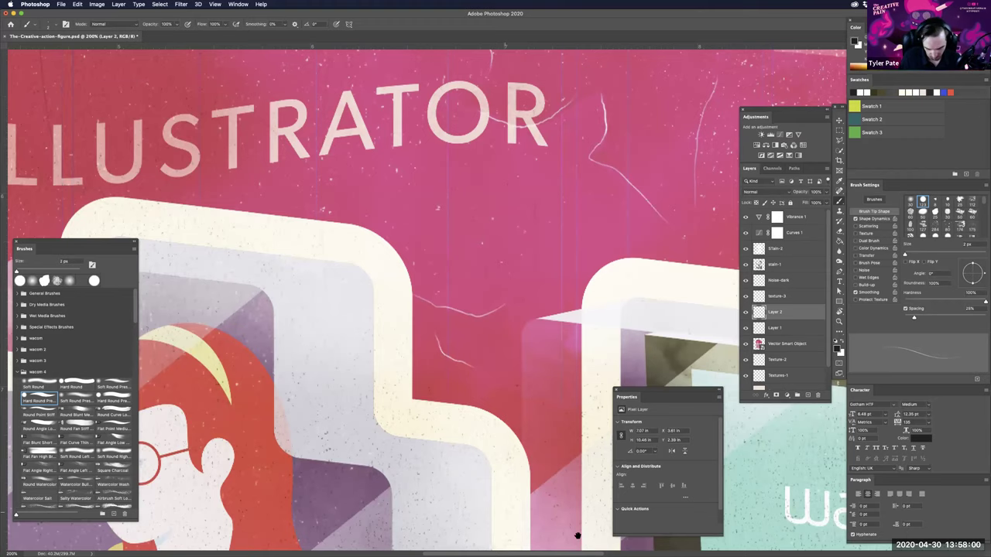
pyautogui.moveTo(351, 187); pyautogui.dragTo(825, 366)
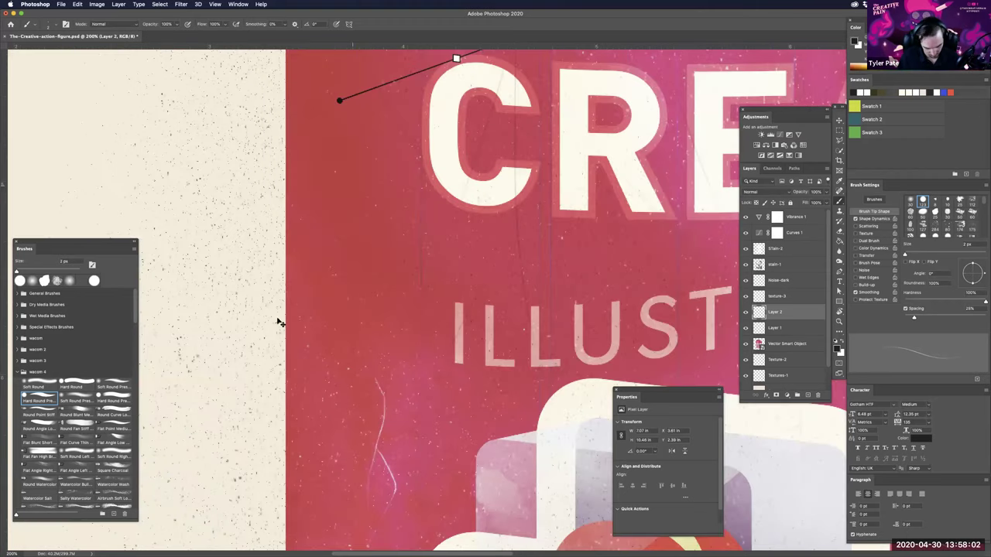
pyautogui.scroll(-3, 280, 323)
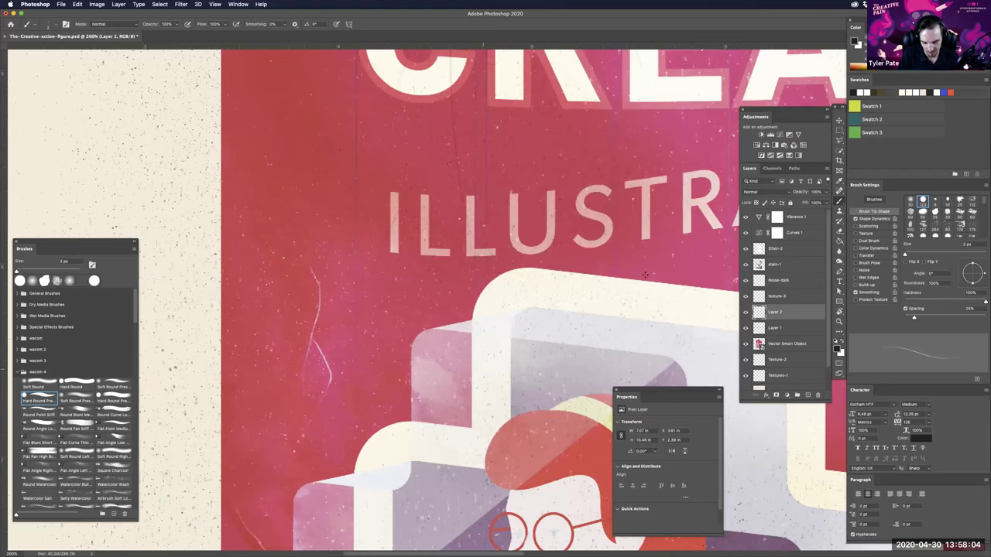
pyautogui.scroll(-2, 644, 274)
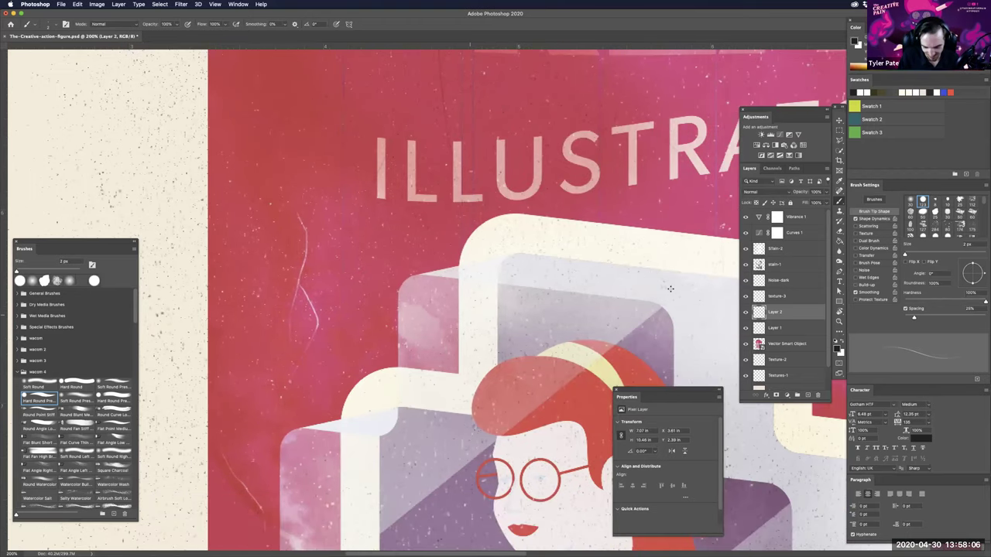
pyautogui.press('super+0')
pyautogui.press('super+minus')
pyautogui.scroll(-3, 760, 324)
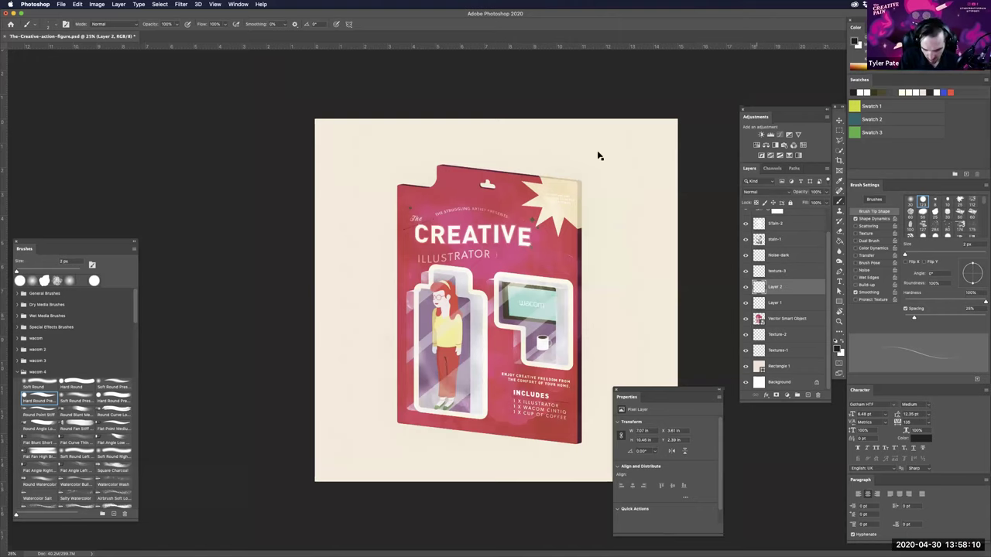
# - Switch to Illustrator, recolor the starburst text with the dark purple sampled from the package's side edge, and save the smart object for Photoshop
pyautogui.press('super+Tab')
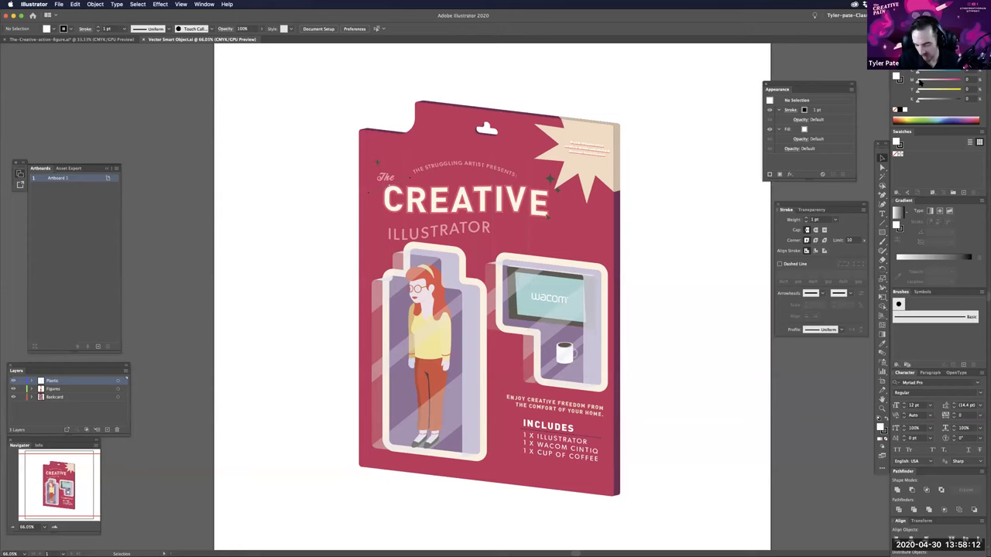
pyautogui.click(586, 147)
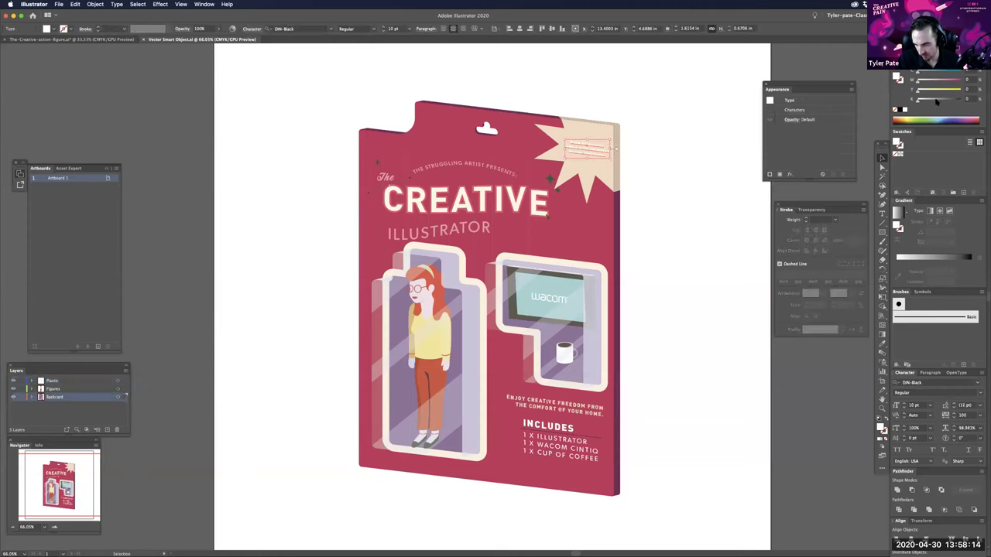
pyautogui.press('i')
pyautogui.click(619, 223)
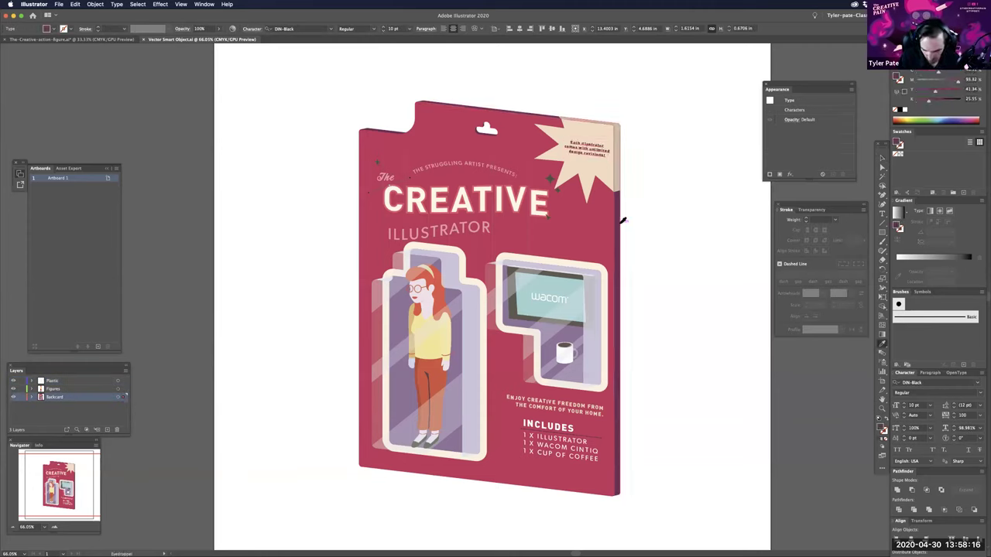
pyautogui.press('super+s')
pyautogui.moveTo(409, 551)
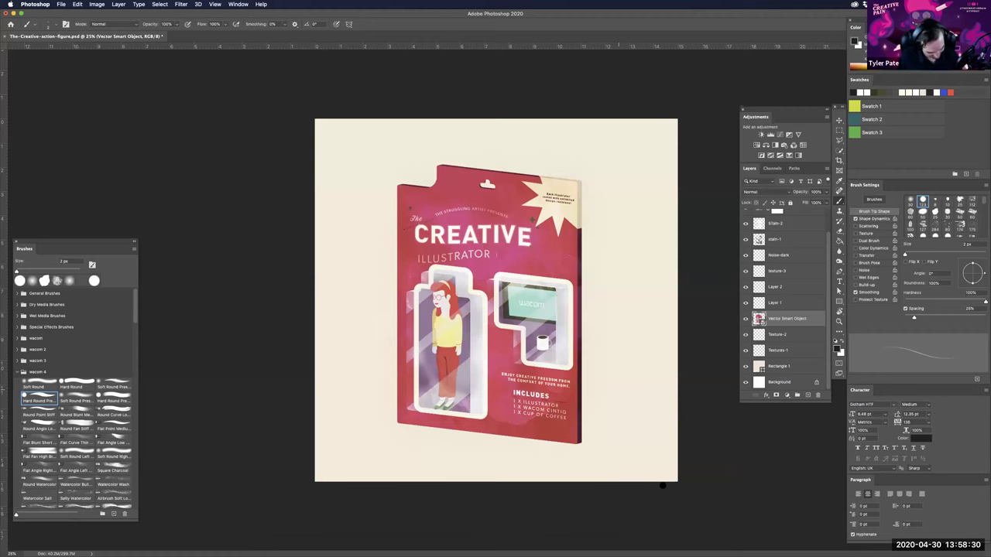
pyautogui.press('super+equal')
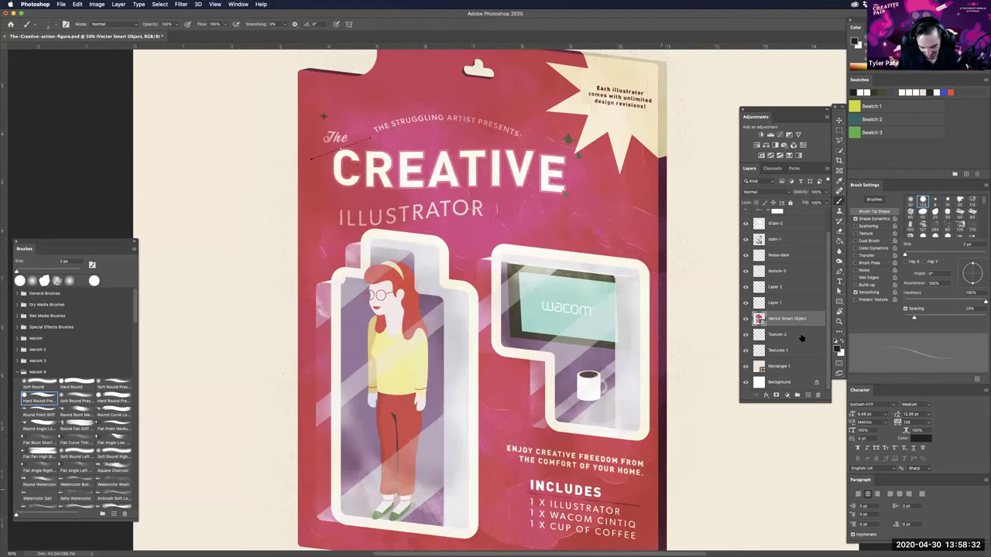
pyautogui.press('v')
pyautogui.press('super+minus')
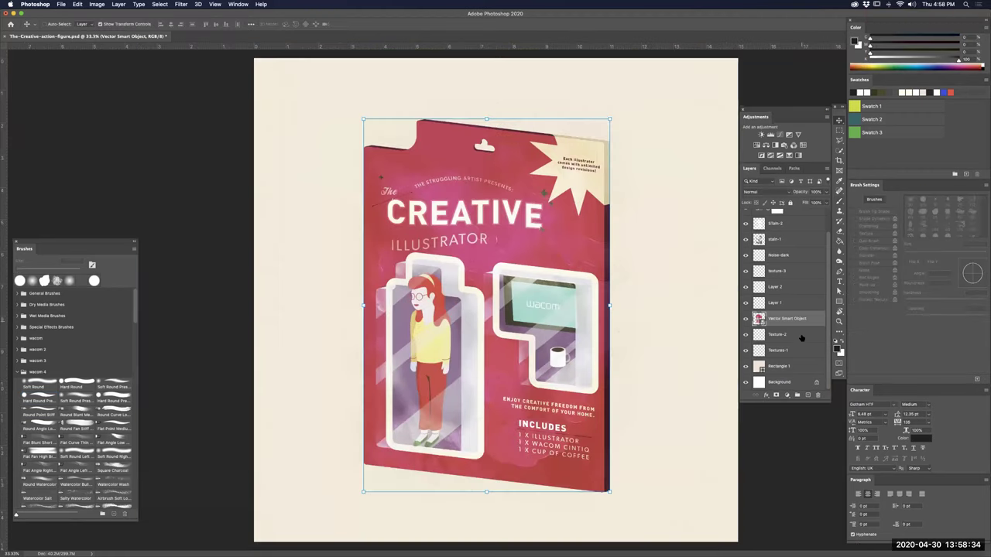
# - On the Texture-2 layer, outline a cast-shadow shape extending from the package's bottom edge onto the background with the Polygonal Lasso
pyautogui.click(802, 335)
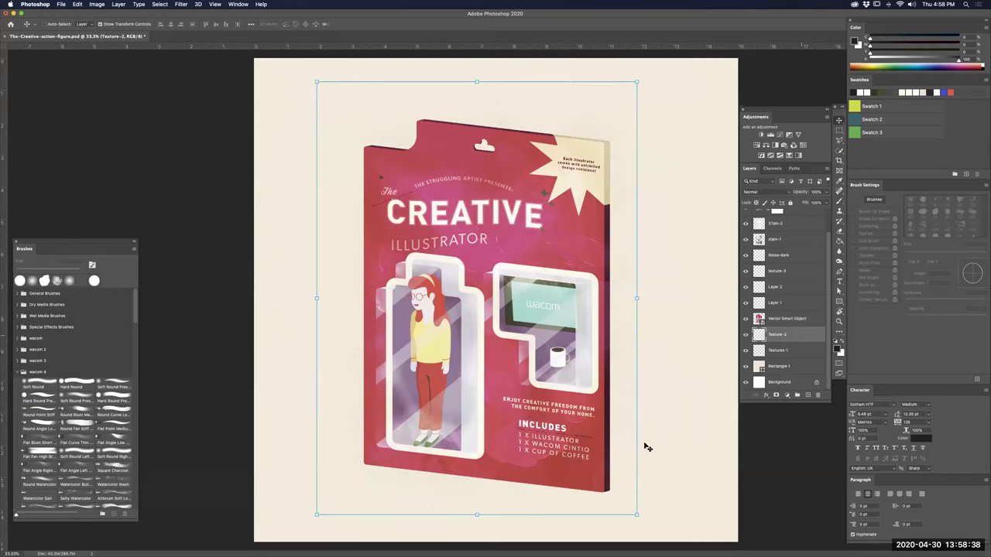
pyautogui.press('super+equal')
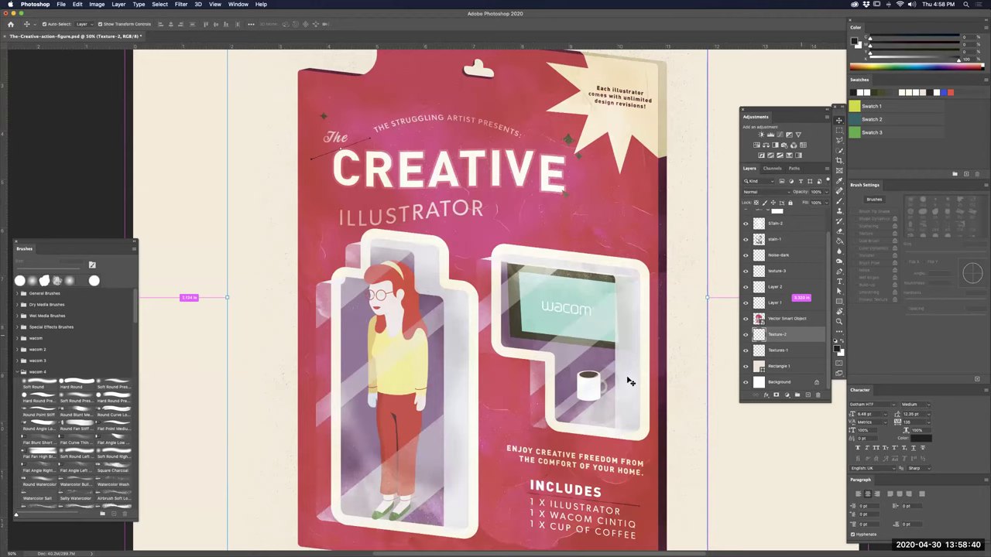
pyautogui.scroll(-3, 630, 381)
pyautogui.hscroll(-1, 630, 381)
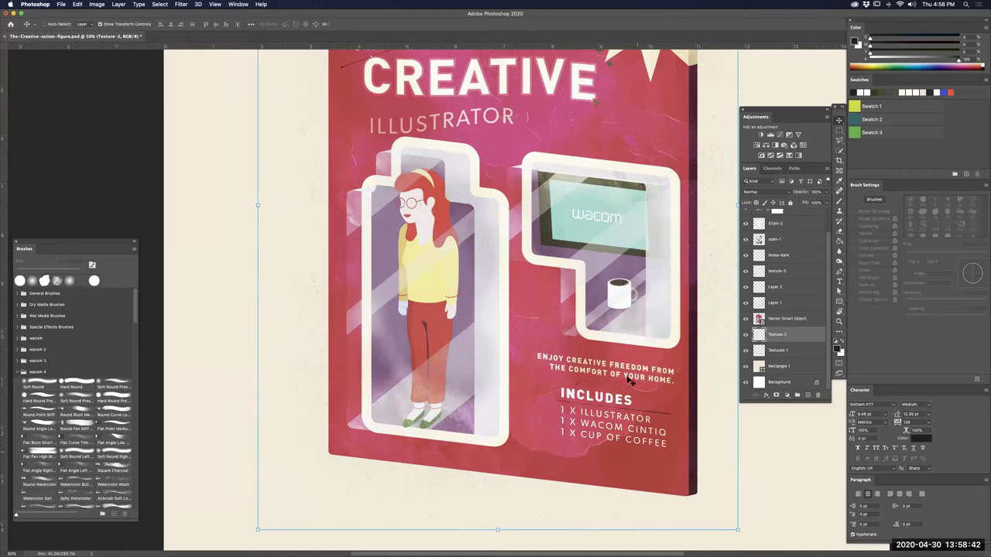
pyautogui.press('super+minus')
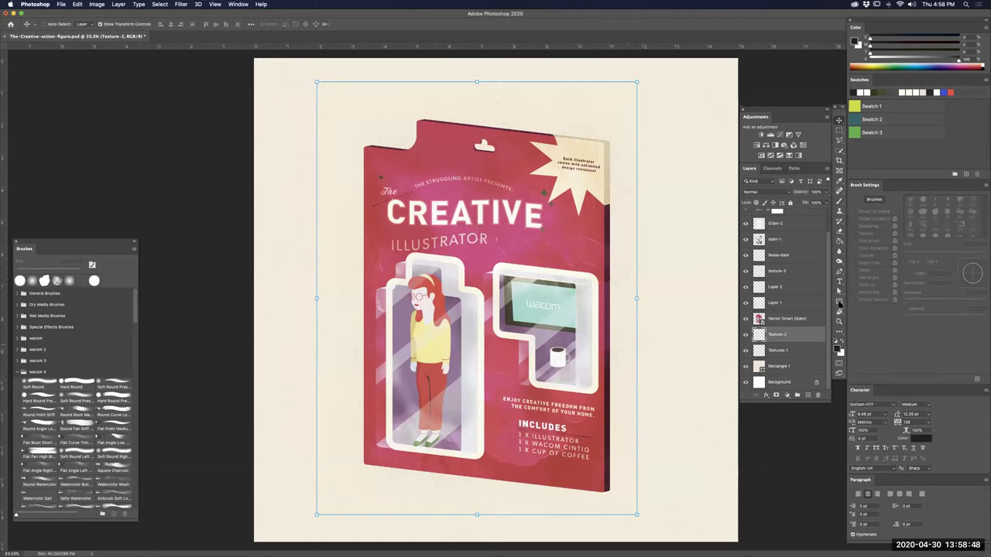
pyautogui.click(839, 141)
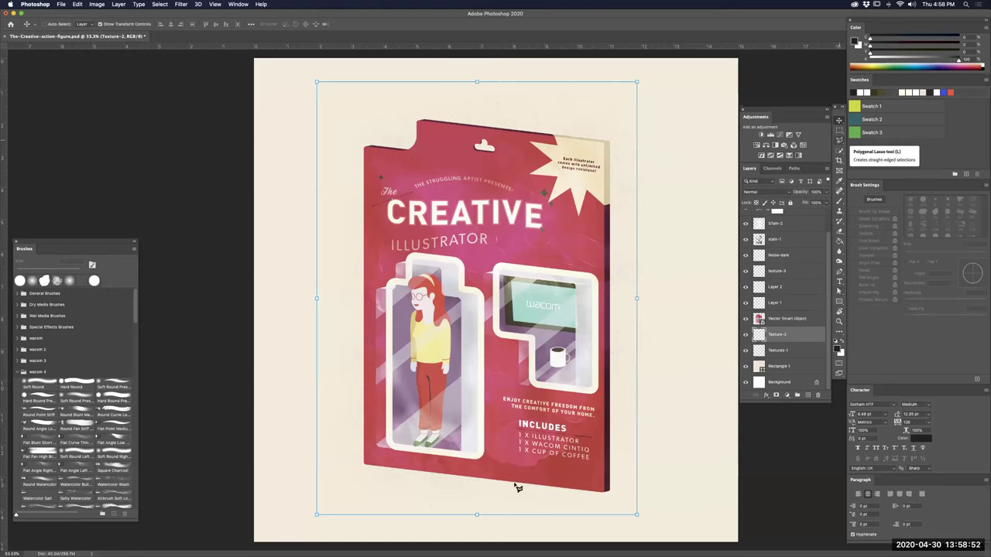
pyautogui.press('l')
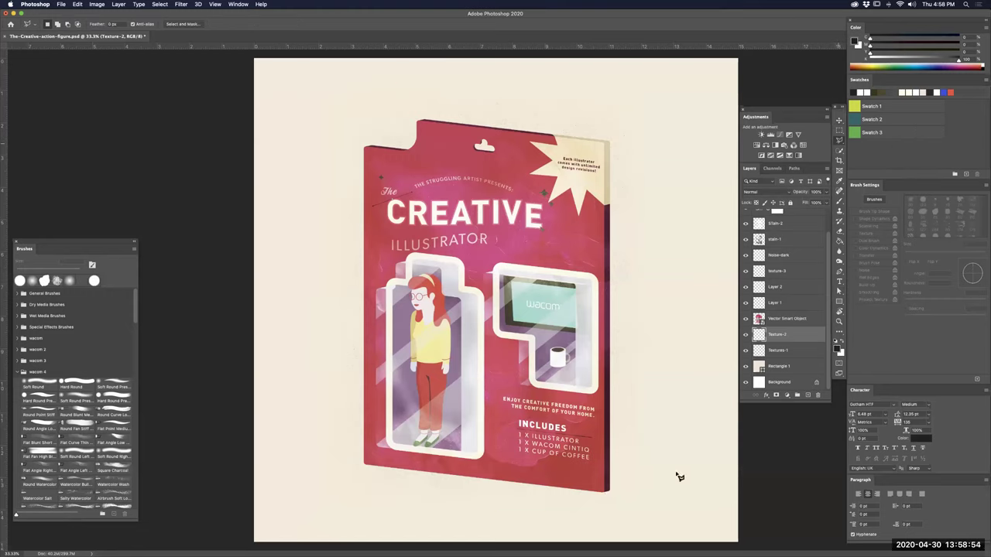
pyautogui.click(609, 491)
pyautogui.click(762, 440)
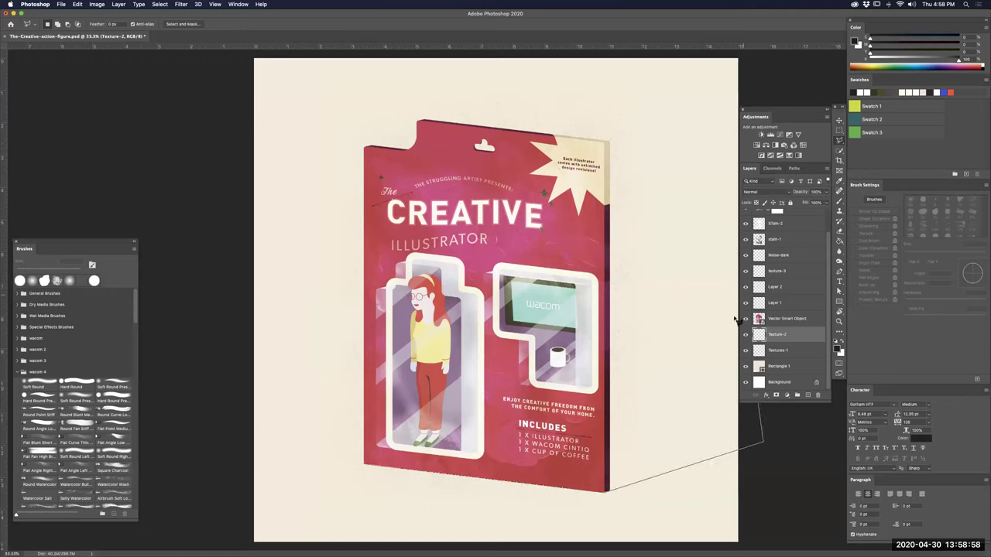
pyautogui.click(499, 401)
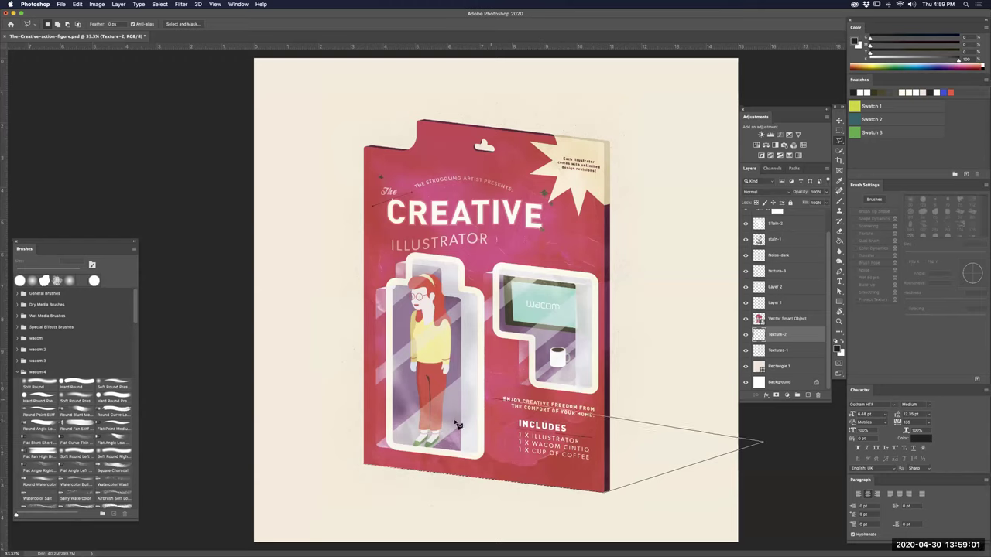
pyautogui.click(364, 466)
# - Paint a soft black shadow inside the selection with a 1000 px Soft Round Pressure brush and lower the Texture-2 layer's opacity to about half
pyautogui.press('b')
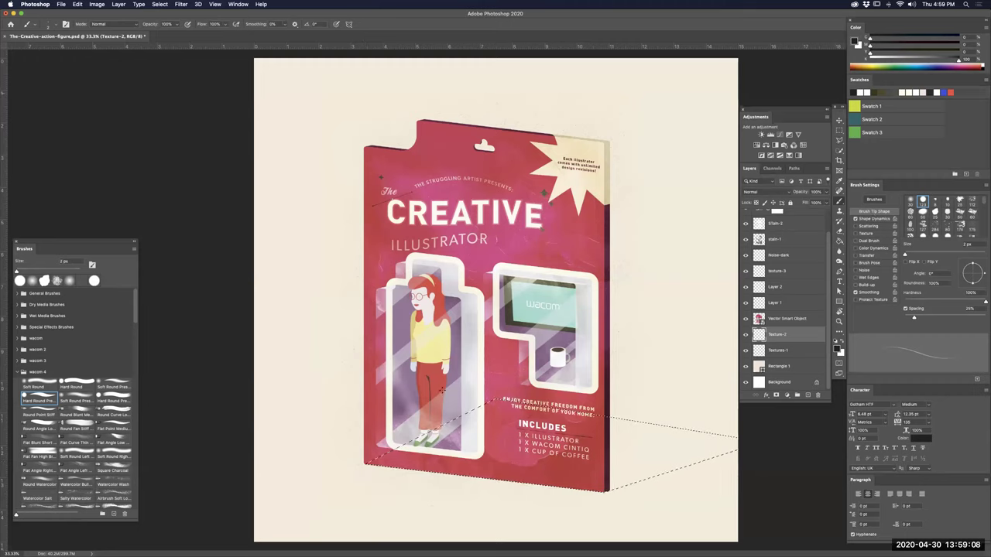
pyautogui.click(34, 384)
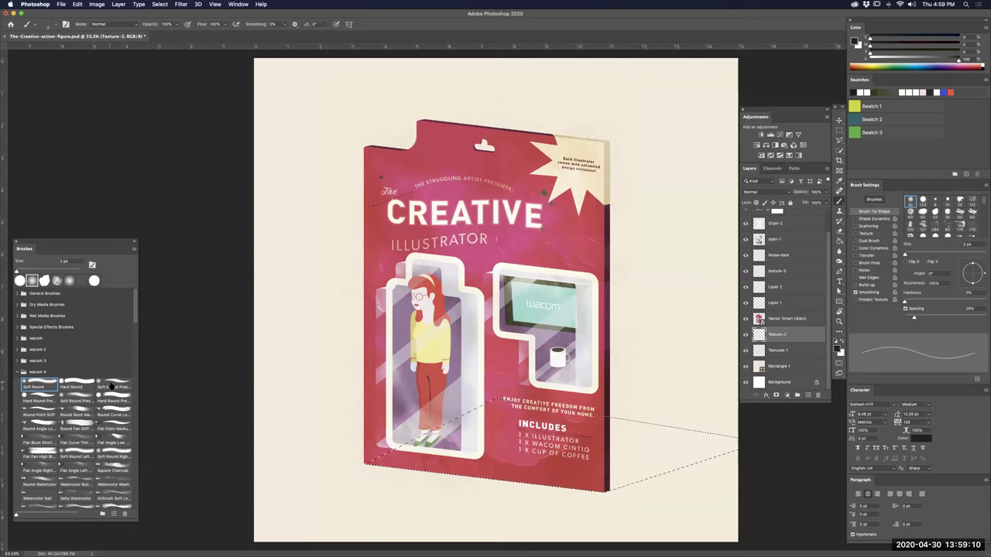
pyautogui.click(110, 384)
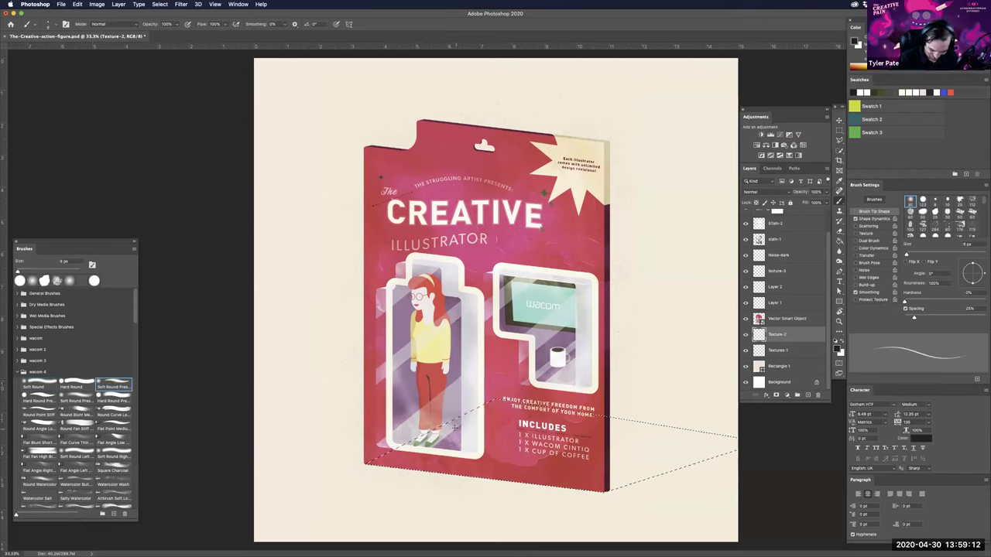
pyautogui.press(']')
pyautogui.press(']')
pyautogui.press(']')
pyautogui.press(']')
pyautogui.press(']')
pyautogui.press(']')
pyautogui.press(']')
pyautogui.press(']')
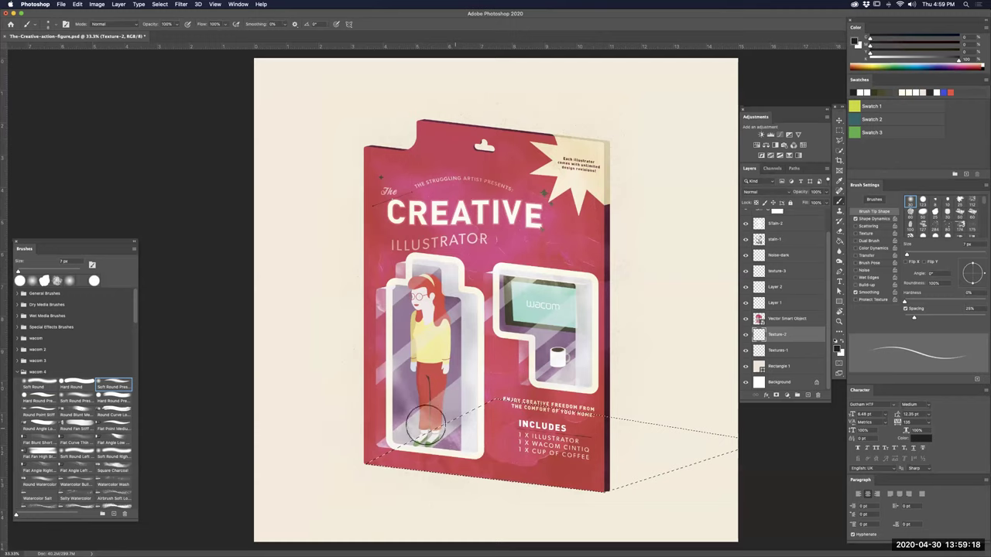
pyautogui.press(']')
pyautogui.press(']')
pyautogui.press(']')
pyautogui.press(']')
pyautogui.press(']')
pyautogui.press(']')
pyautogui.press(']')
pyautogui.press(']')
pyautogui.press(']')
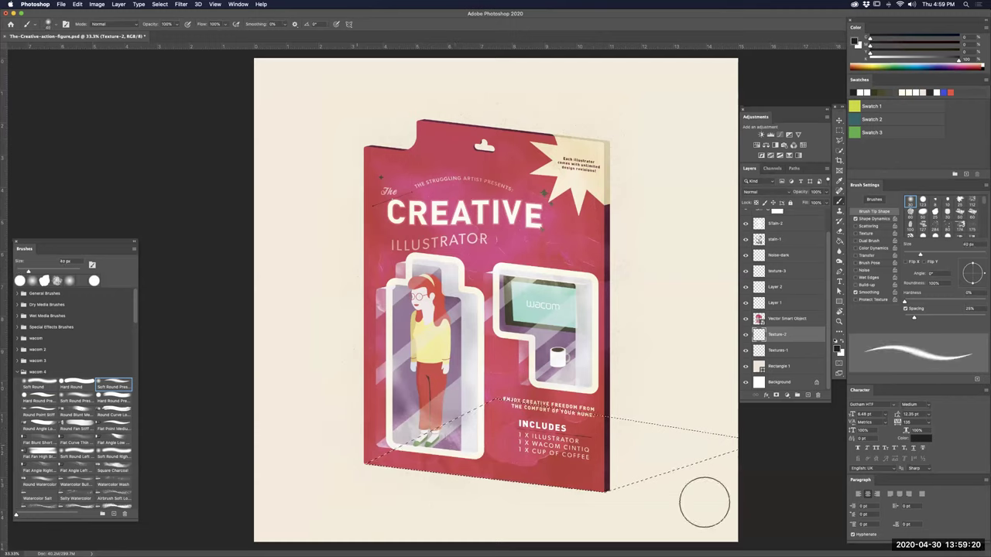
pyautogui.moveTo(370, 413); pyautogui.dragTo(774, 513)
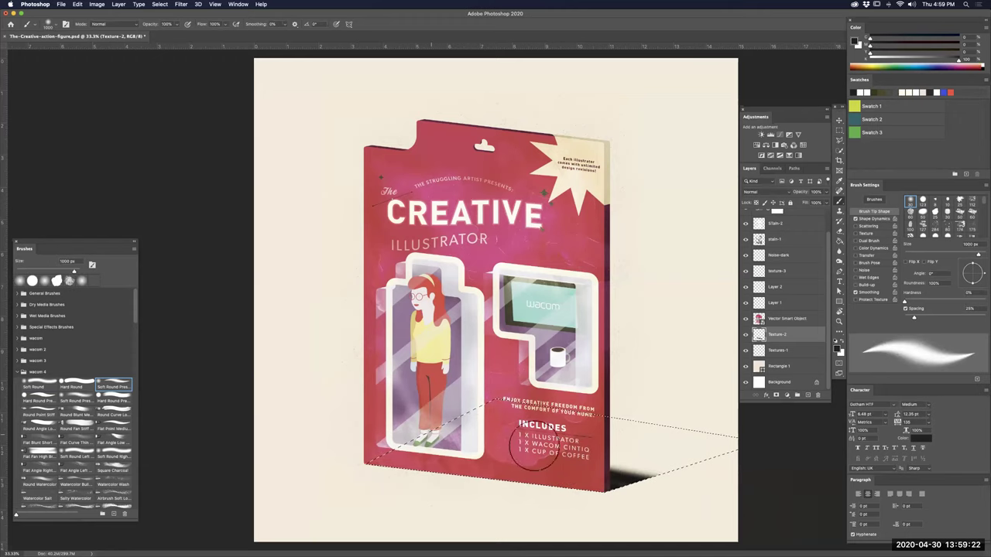
pyautogui.click(663, 498)
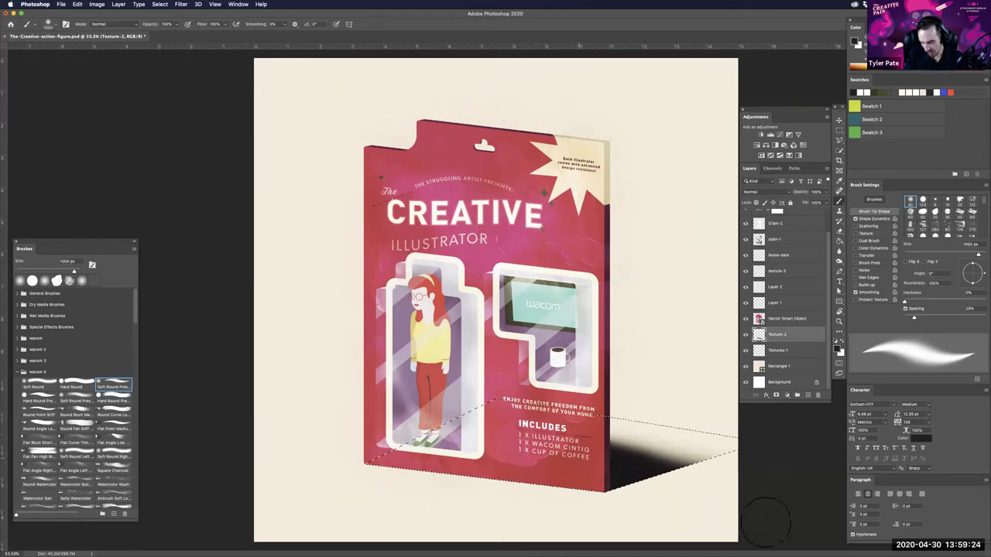
pyautogui.moveTo(354, 437)
pyautogui.mouseDown()
pyautogui.moveTo(568, 456)
pyautogui.moveTo(811, 499)
pyautogui.mouseUp()
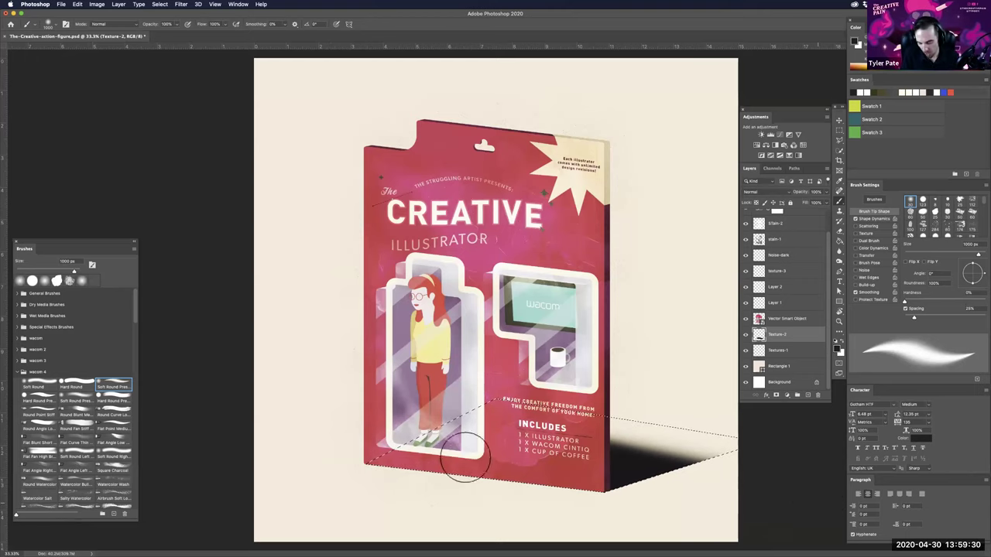
pyautogui.moveTo(764, 482); pyautogui.dragTo(428, 469)
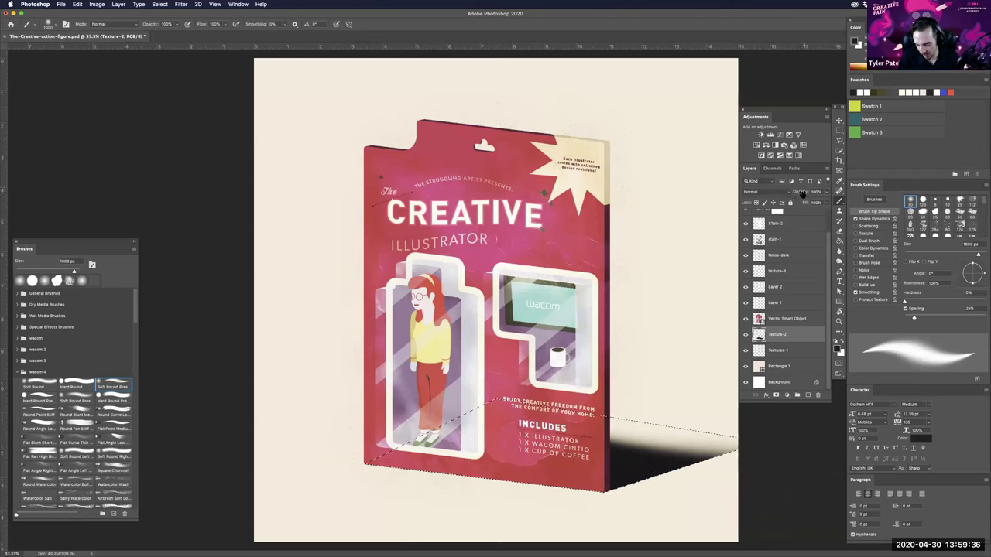
pyautogui.moveTo(804, 193); pyautogui.dragTo(794, 200)
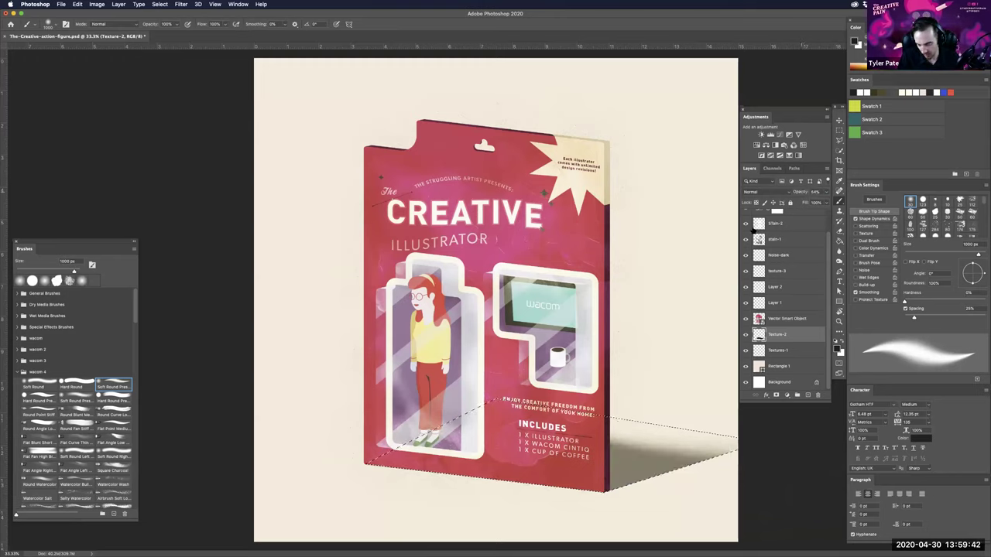
pyautogui.moveTo(753, 230); pyautogui.dragTo(752, 230)
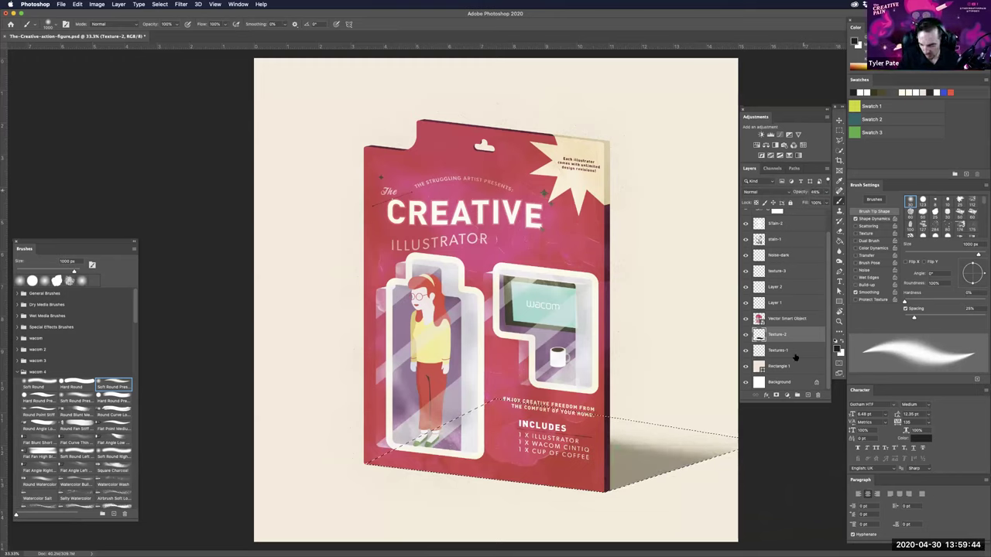
# - On a new layer above Texture-2, paint a darker shadow beside the package's base with a 500 px brush and reduce its opacity to 21%
pyautogui.click(806, 395)
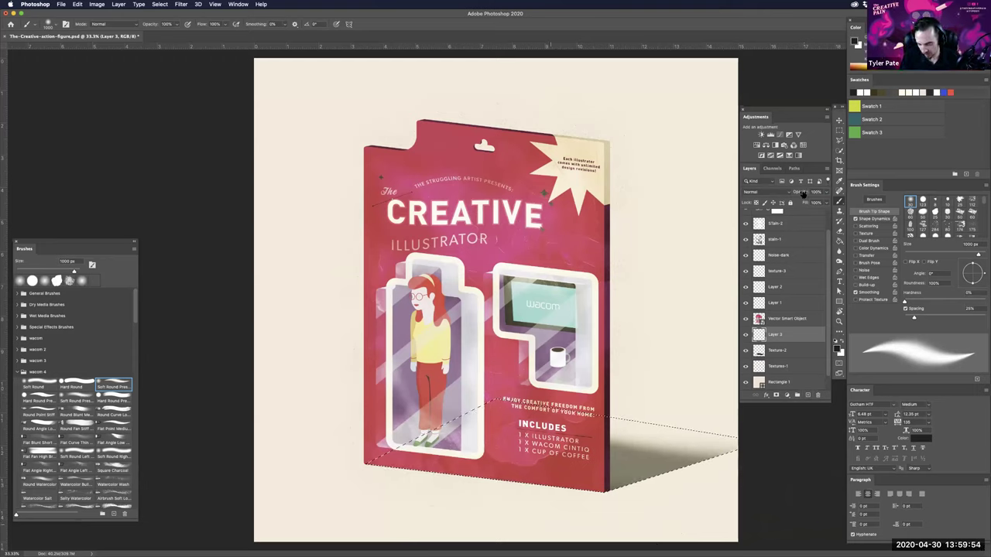
pyautogui.press('[')
pyautogui.press('[')
pyautogui.press('[')
pyautogui.press('[')
pyautogui.press('[')
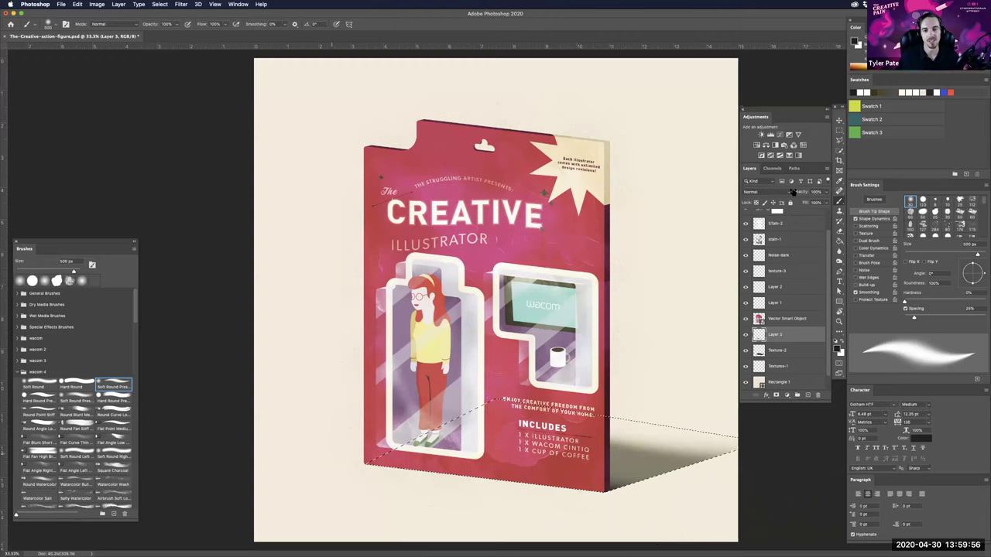
pyautogui.moveTo(792, 192); pyautogui.dragTo(775, 192)
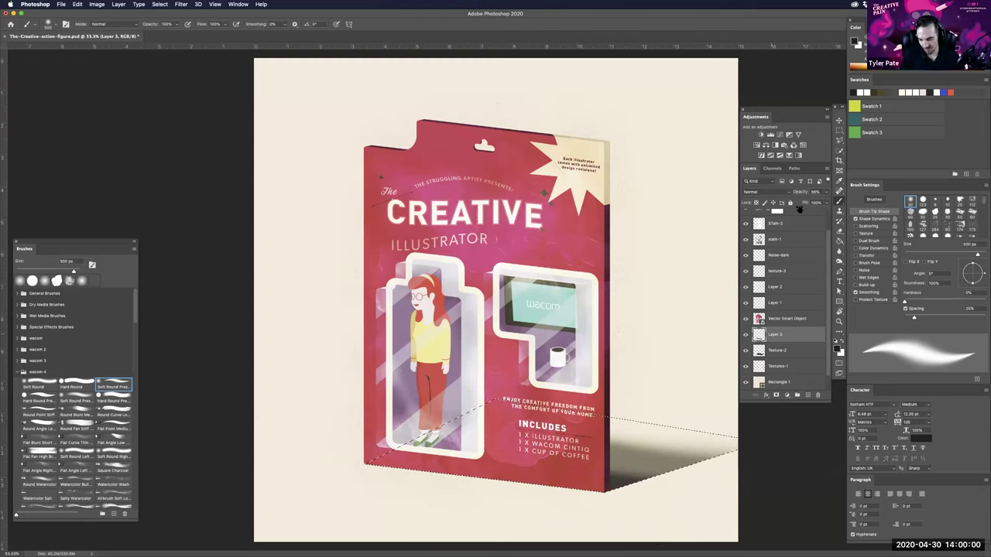
pyautogui.moveTo(786, 190); pyautogui.dragTo(703, 387)
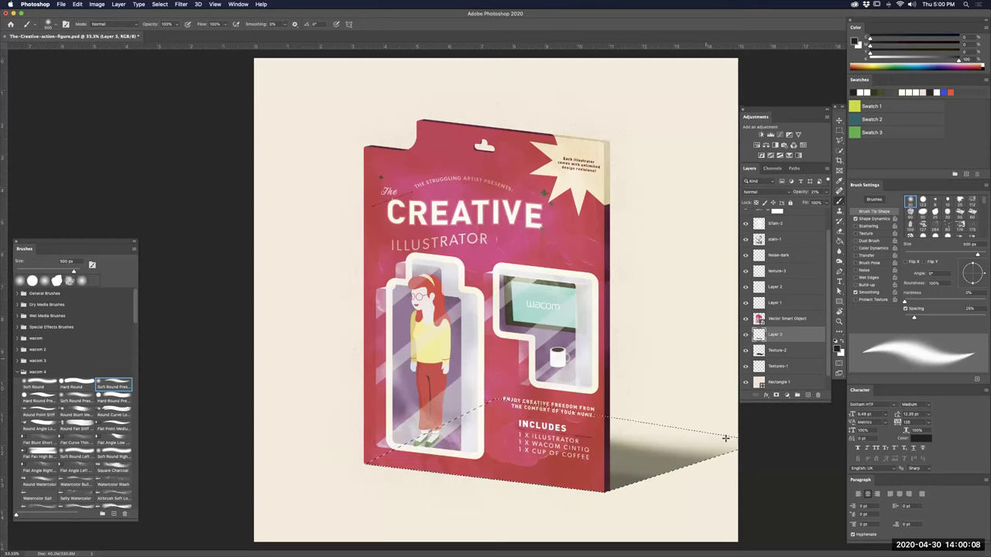
pyautogui.hotkey('ctrl', 'd')
pyautogui.press('m')
pyautogui.hotkey('ctrl', '-')
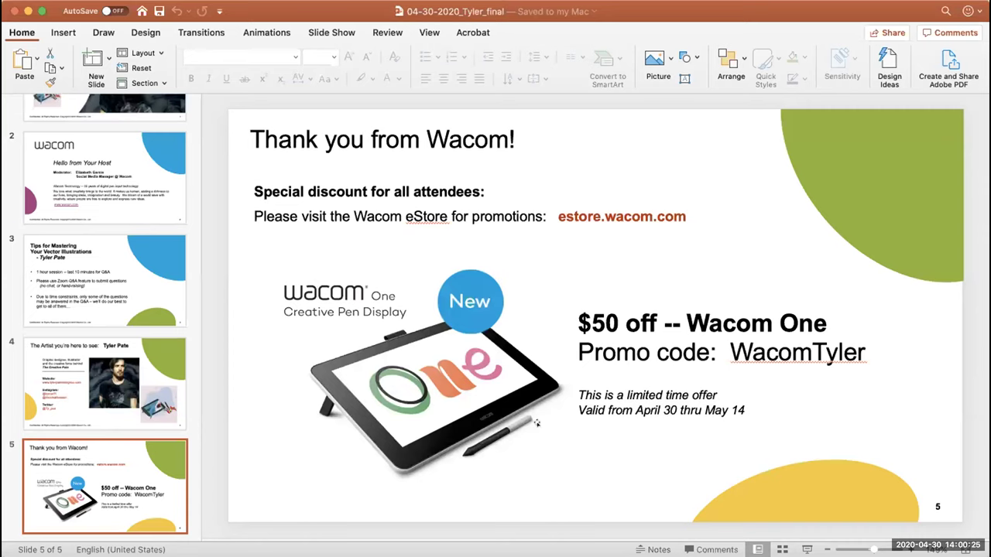
# - Switch to PowerPoint and present the closing "Thank you from Wacom!" slide as a full-screen slide show
pyautogui.click(537, 418)
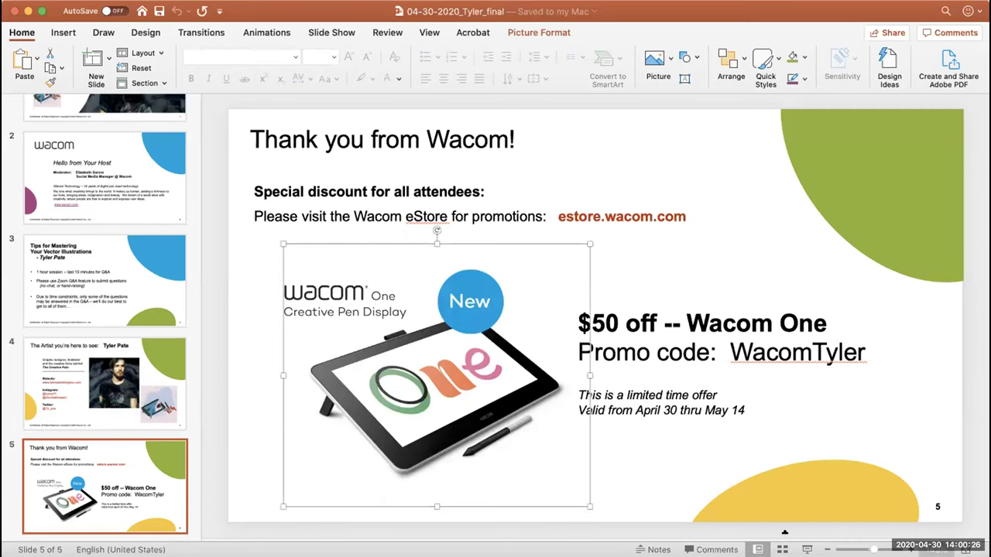
pyautogui.click(807, 548)
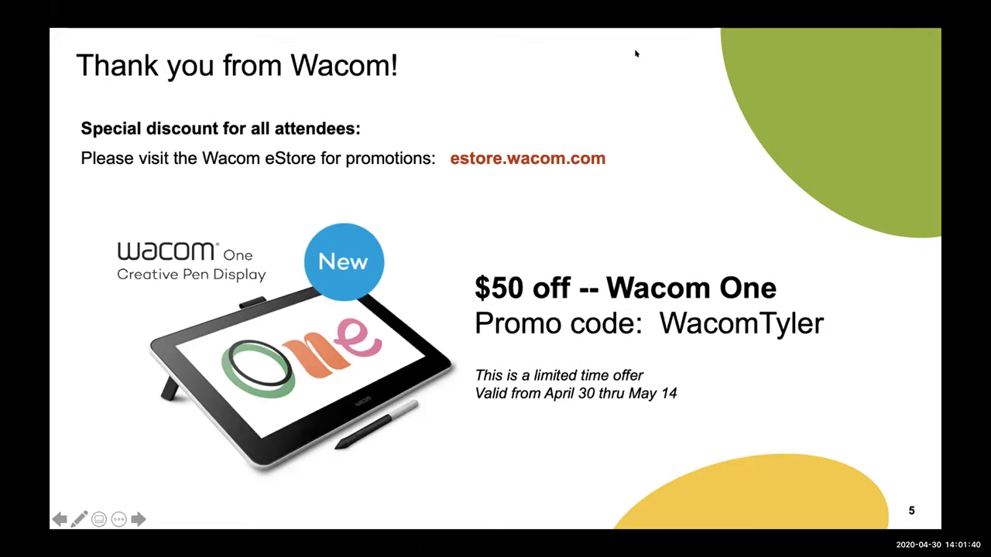
pyautogui.click(610, 184)
pyautogui.press('Right')
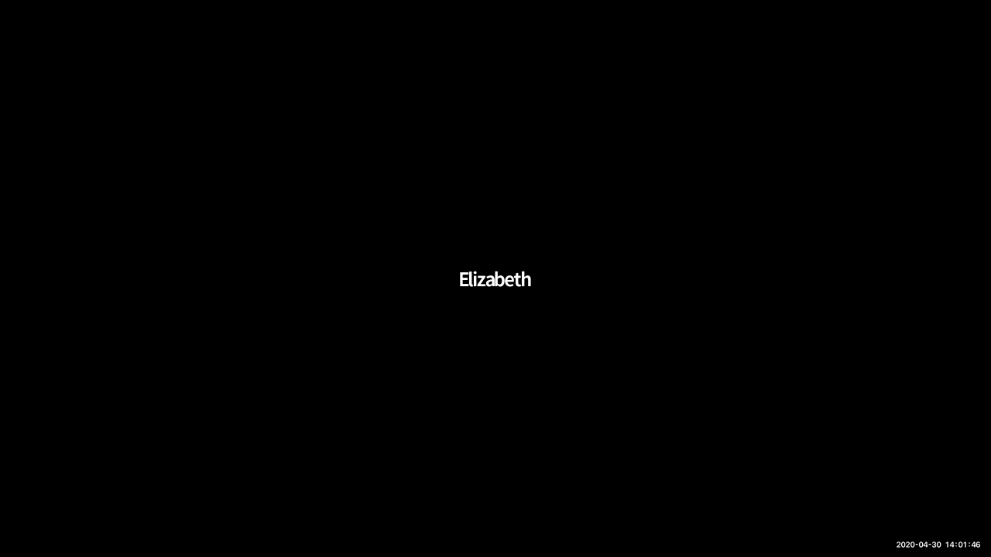